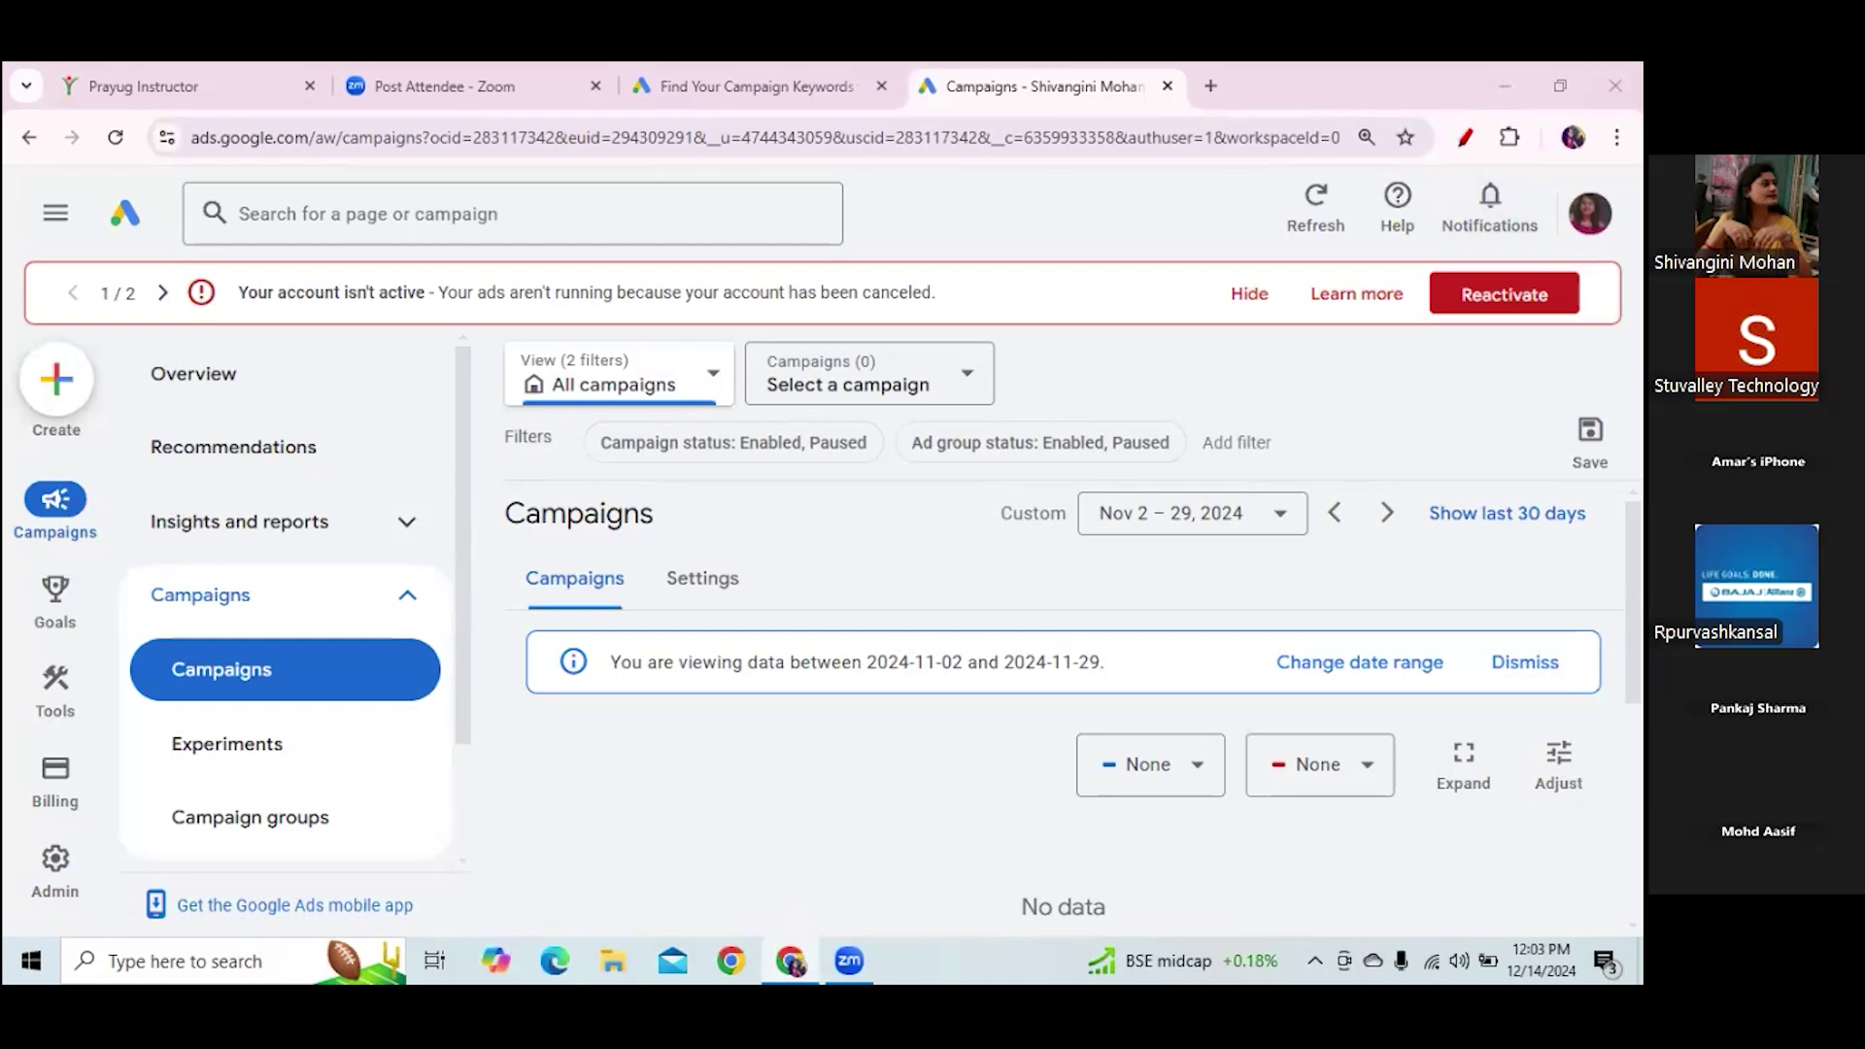
Underline the Create label in red with the annotation pen and return to the normal pointer
click(1465, 137)
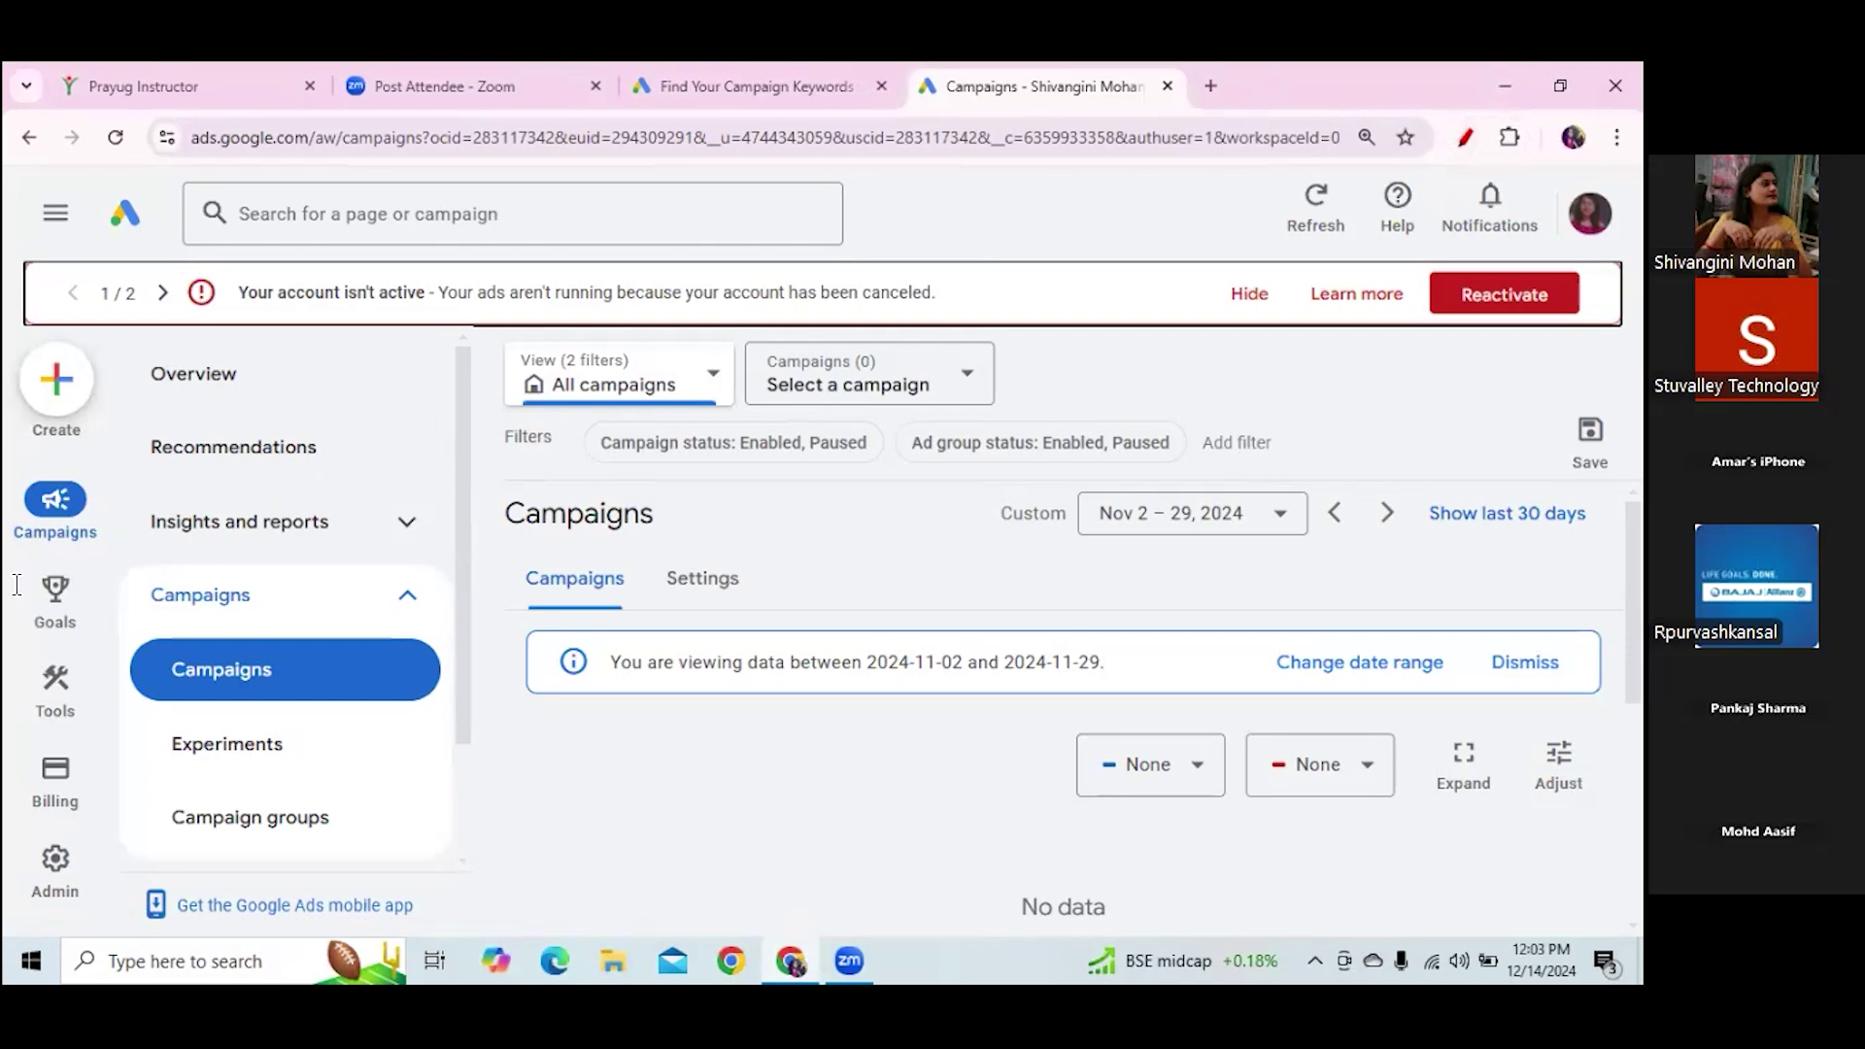
drag(29, 446, 83, 445)
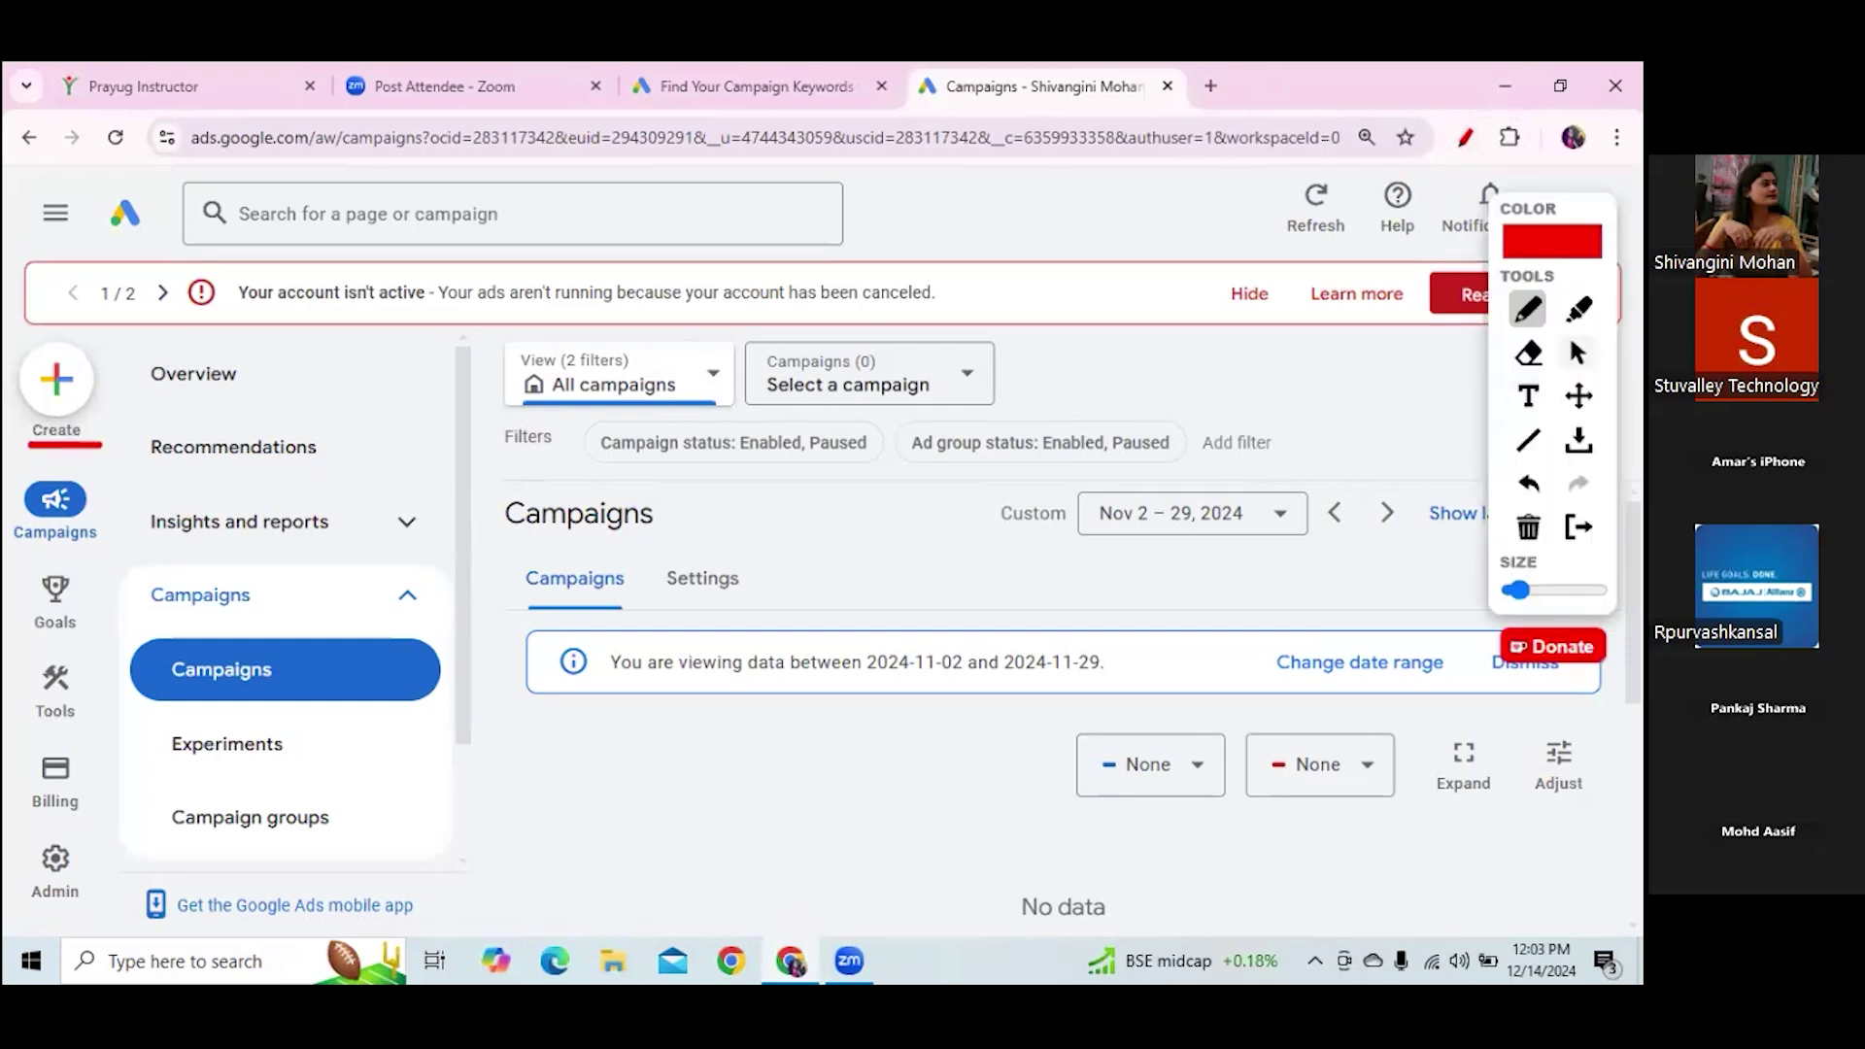
click(1577, 352)
Start creating a new campaign and clear the red pen annotation
click(56, 378)
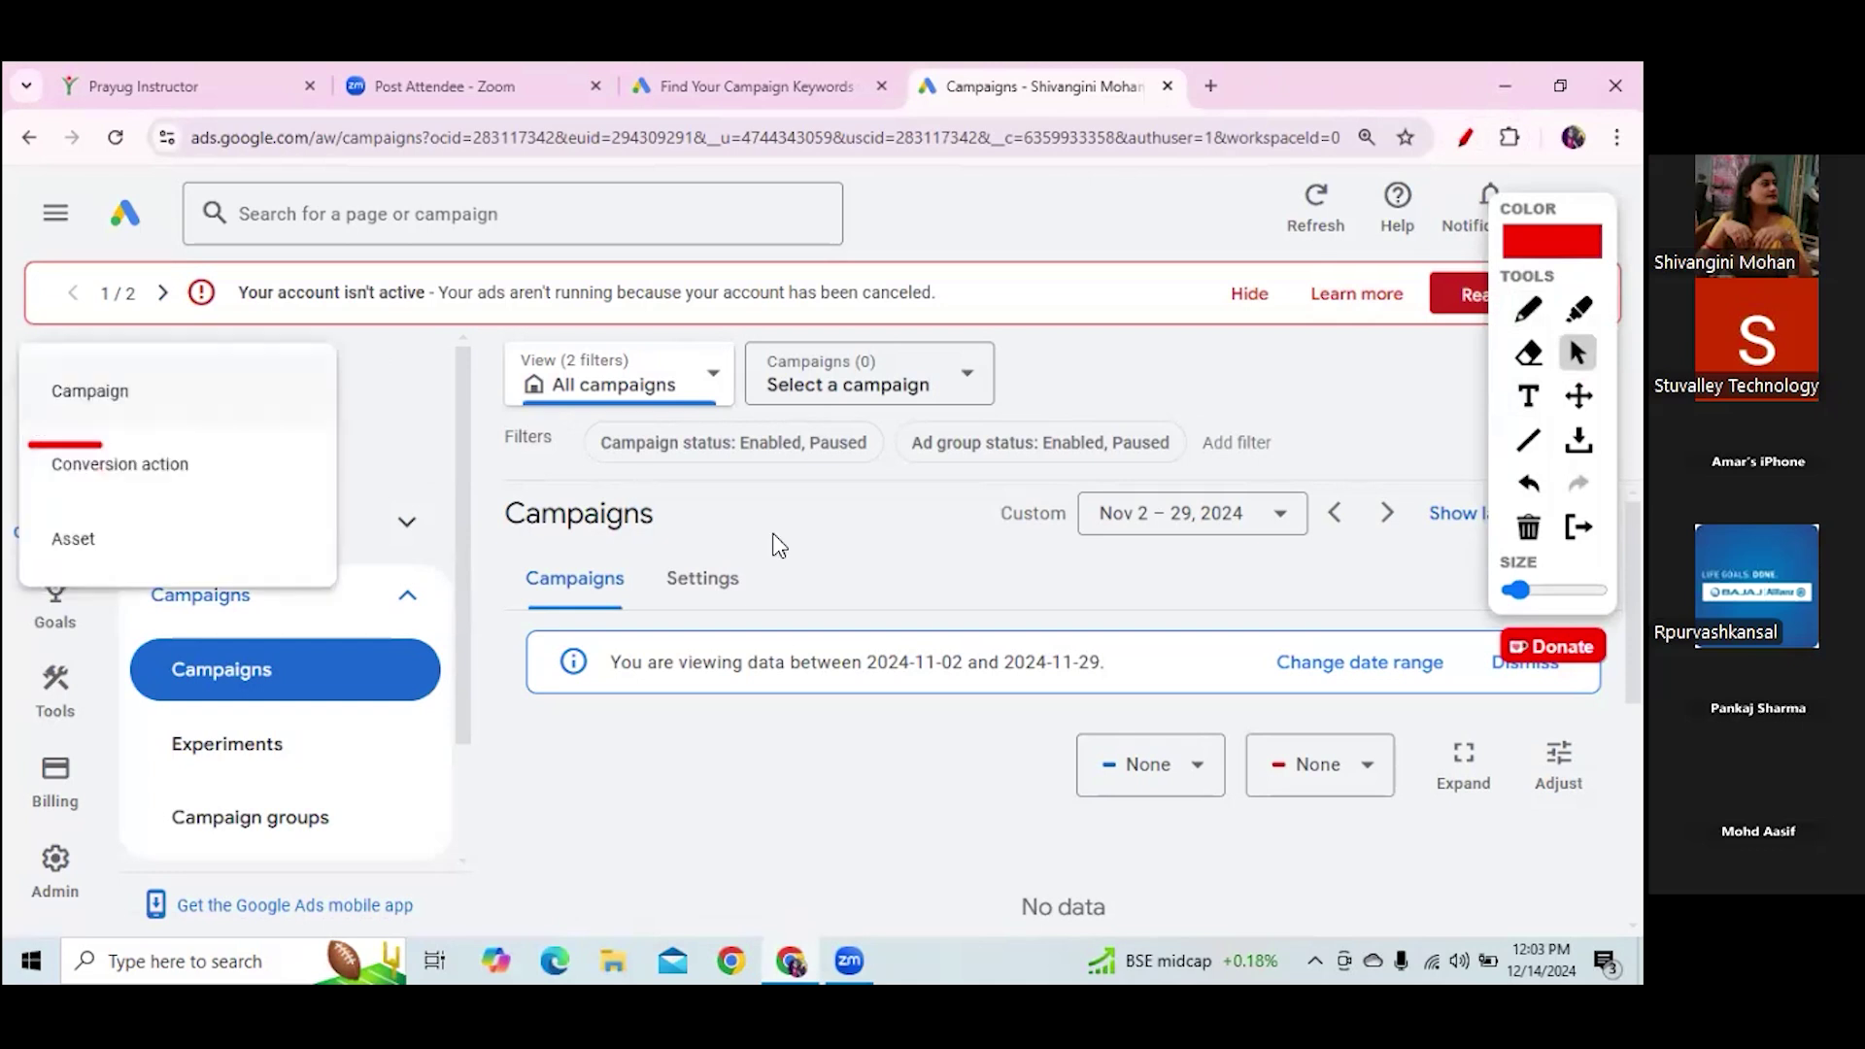
click(153, 393)
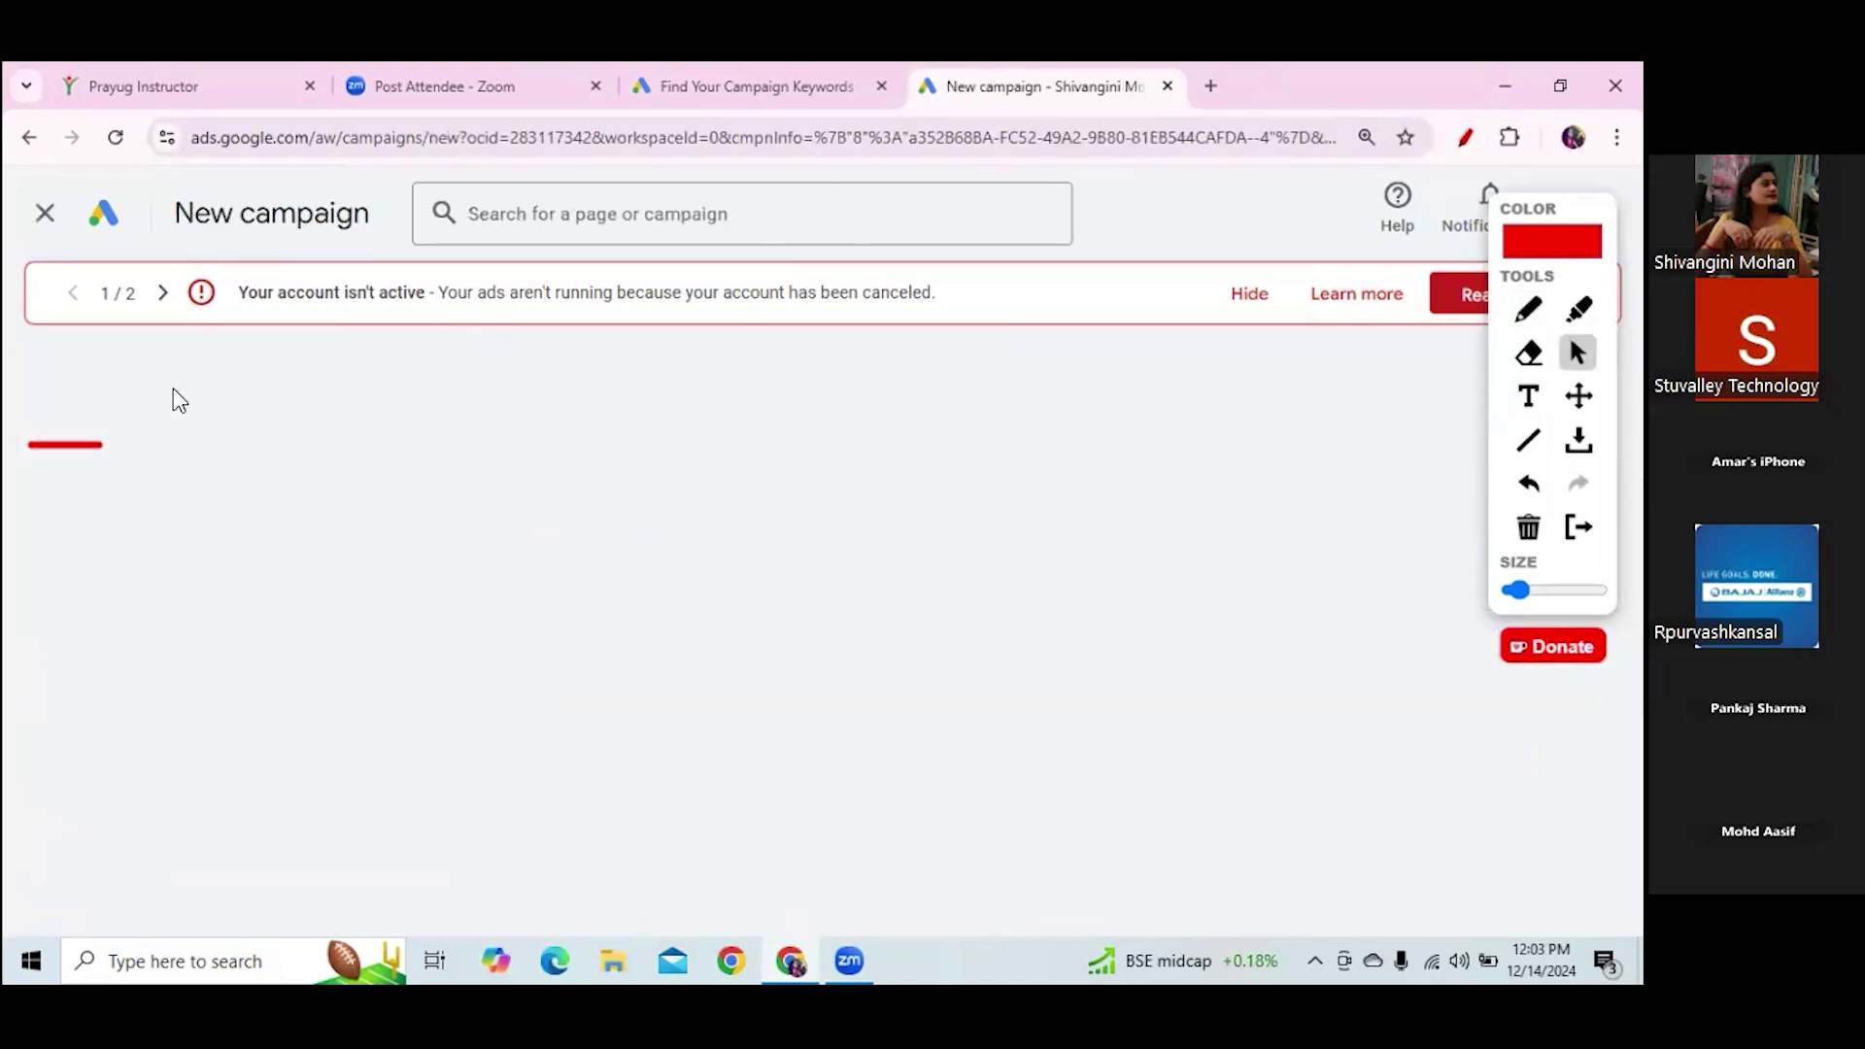
click(1528, 527)
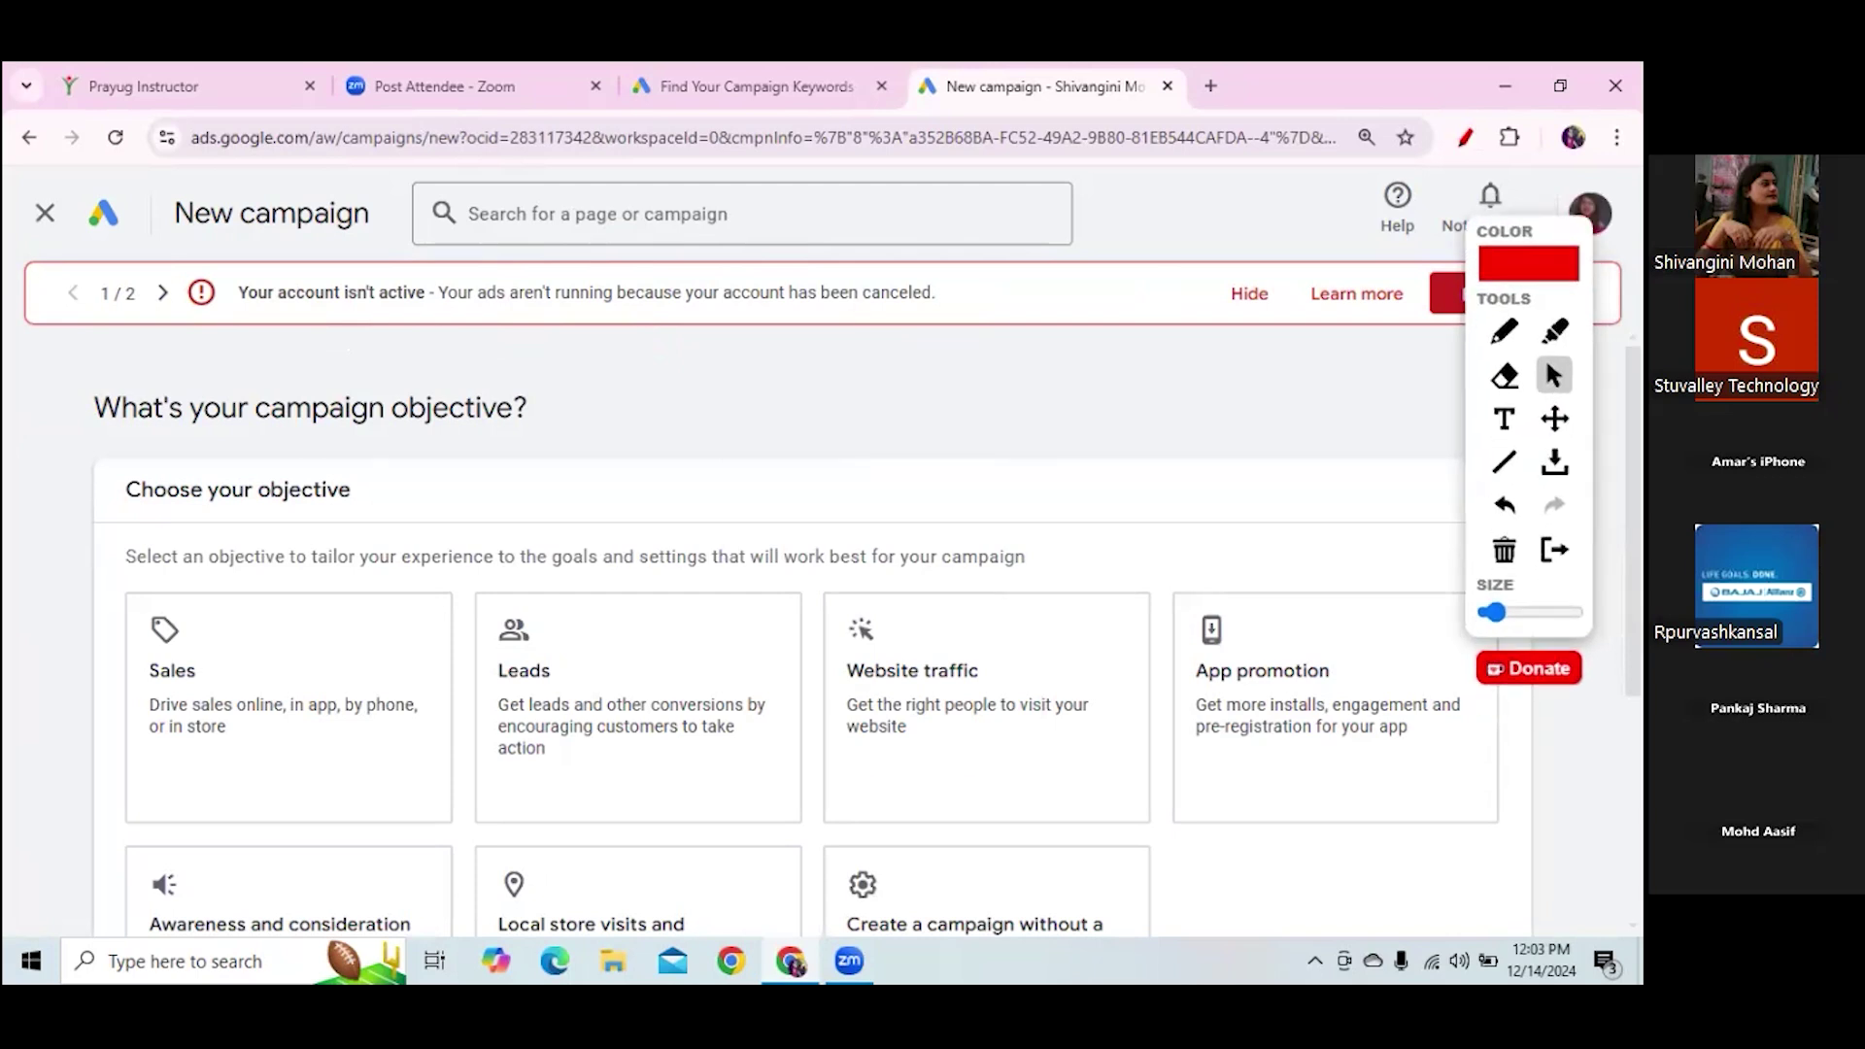
Choose to create a Display campaign without a goal's guidance and continue with the account-default conversion goals
scroll(777, 602, down, 3)
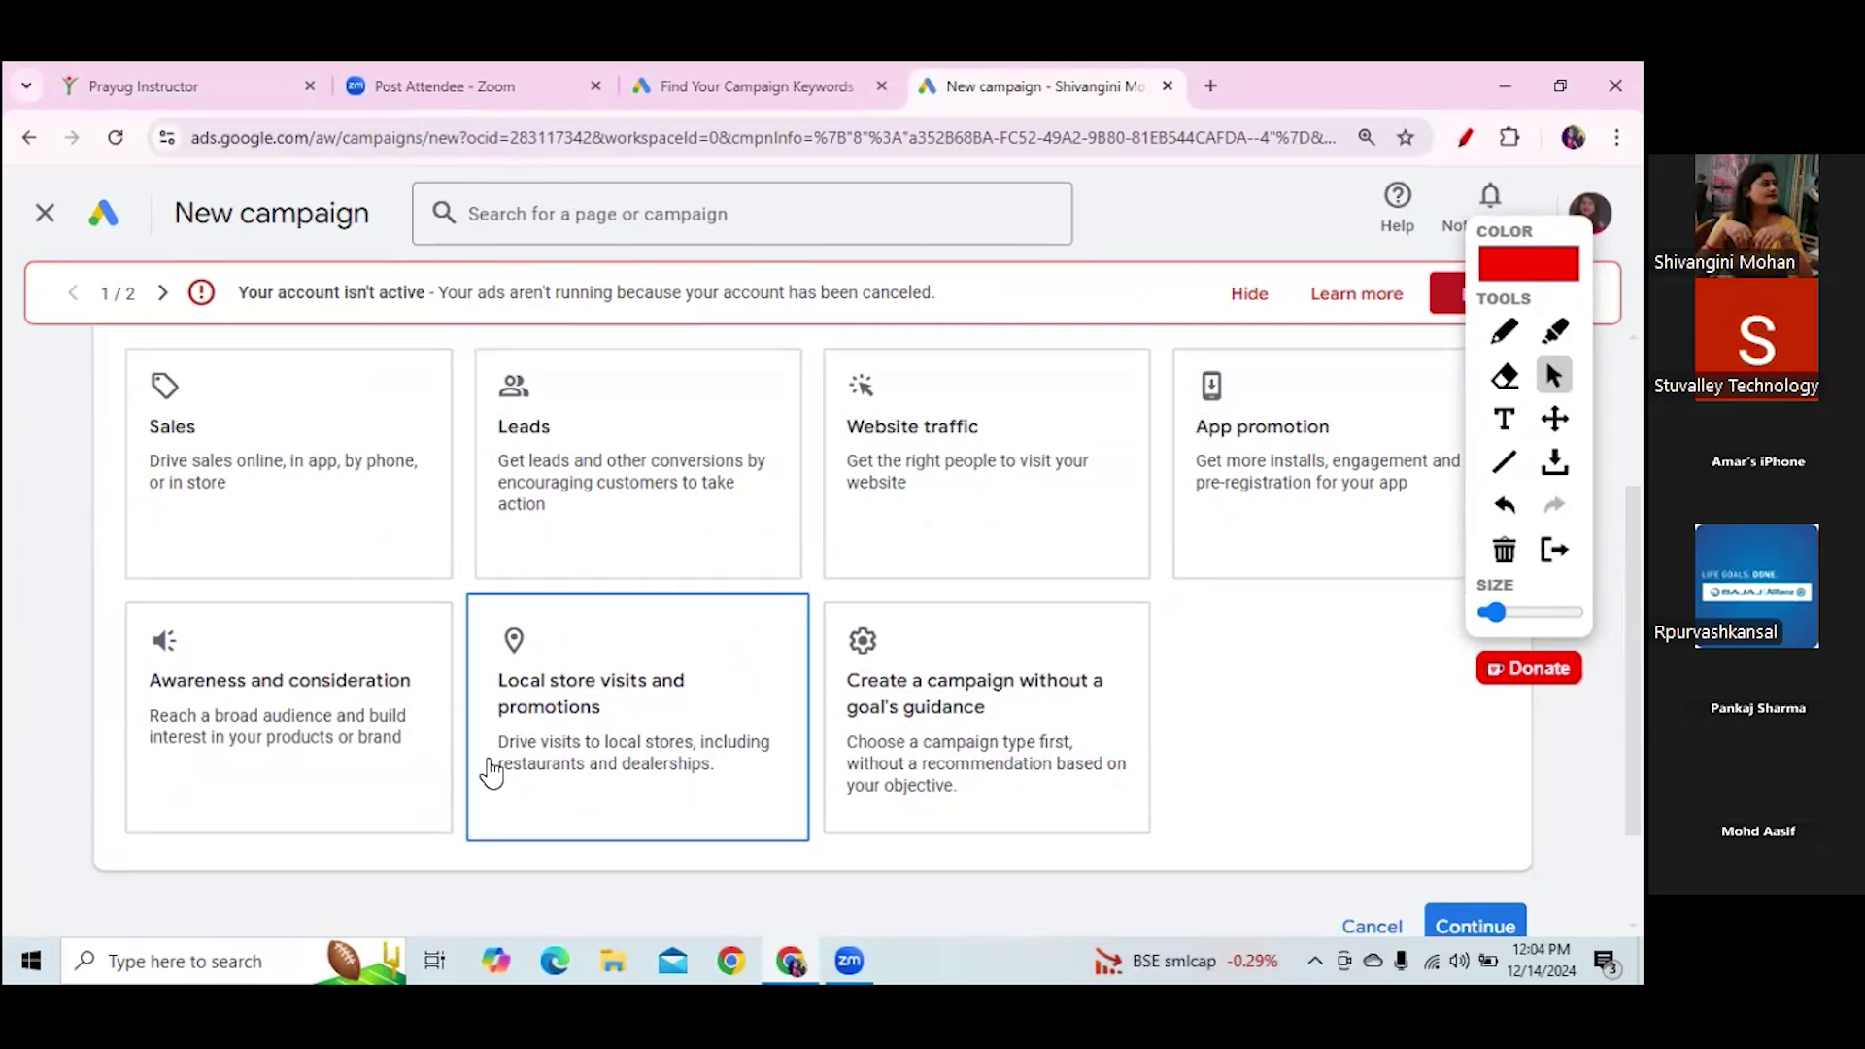
click(974, 725)
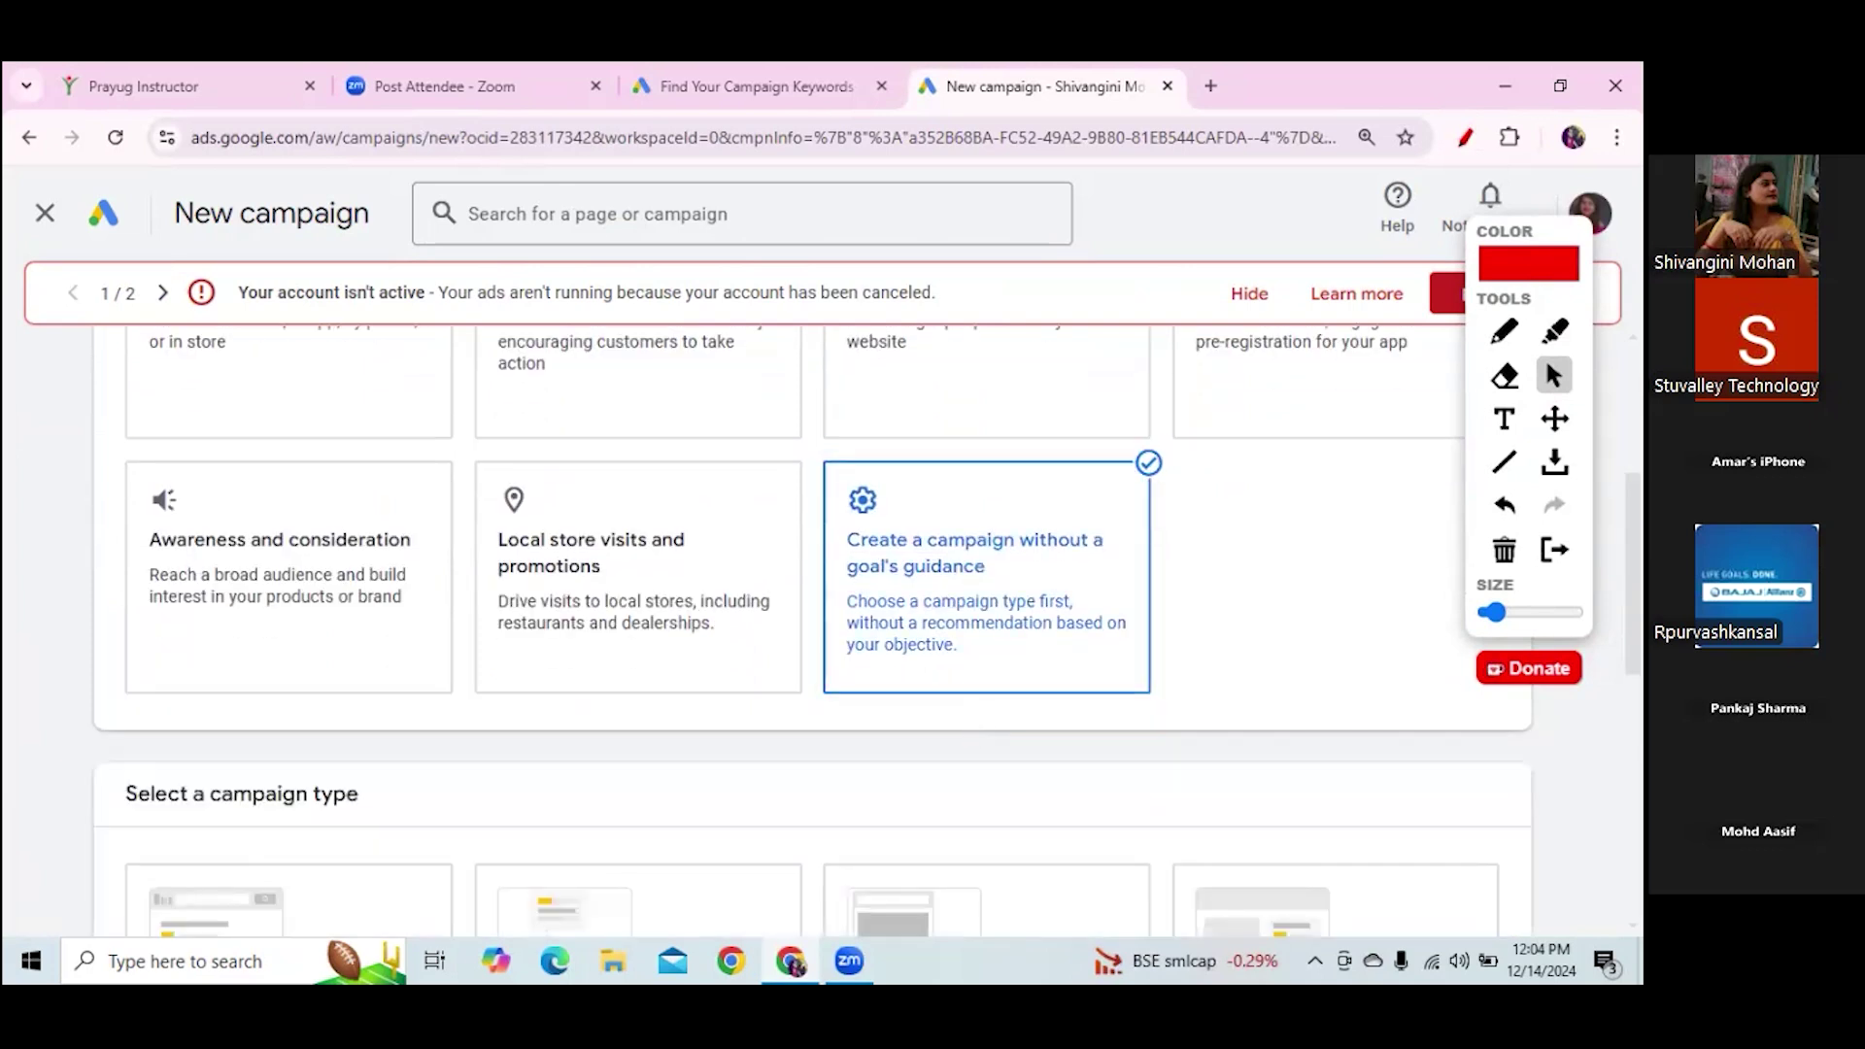
click(1277, 636)
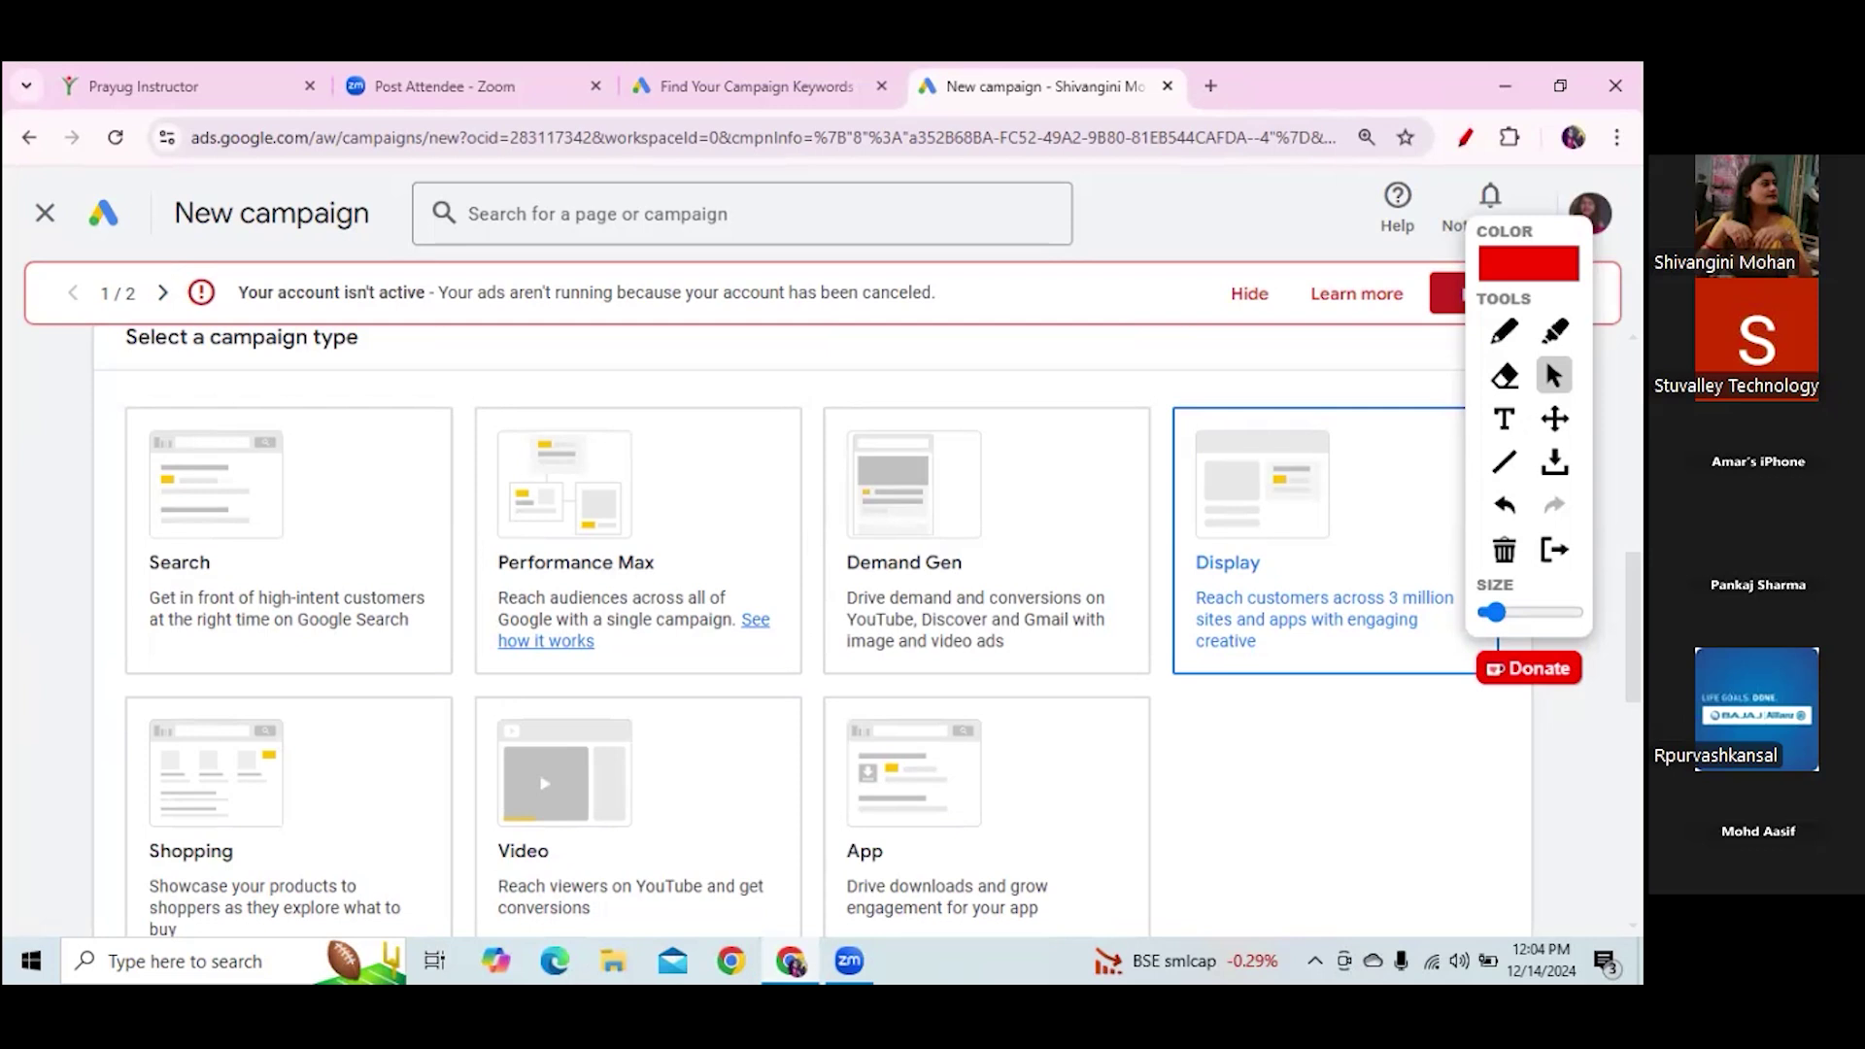
scroll(811, 631, down, 10)
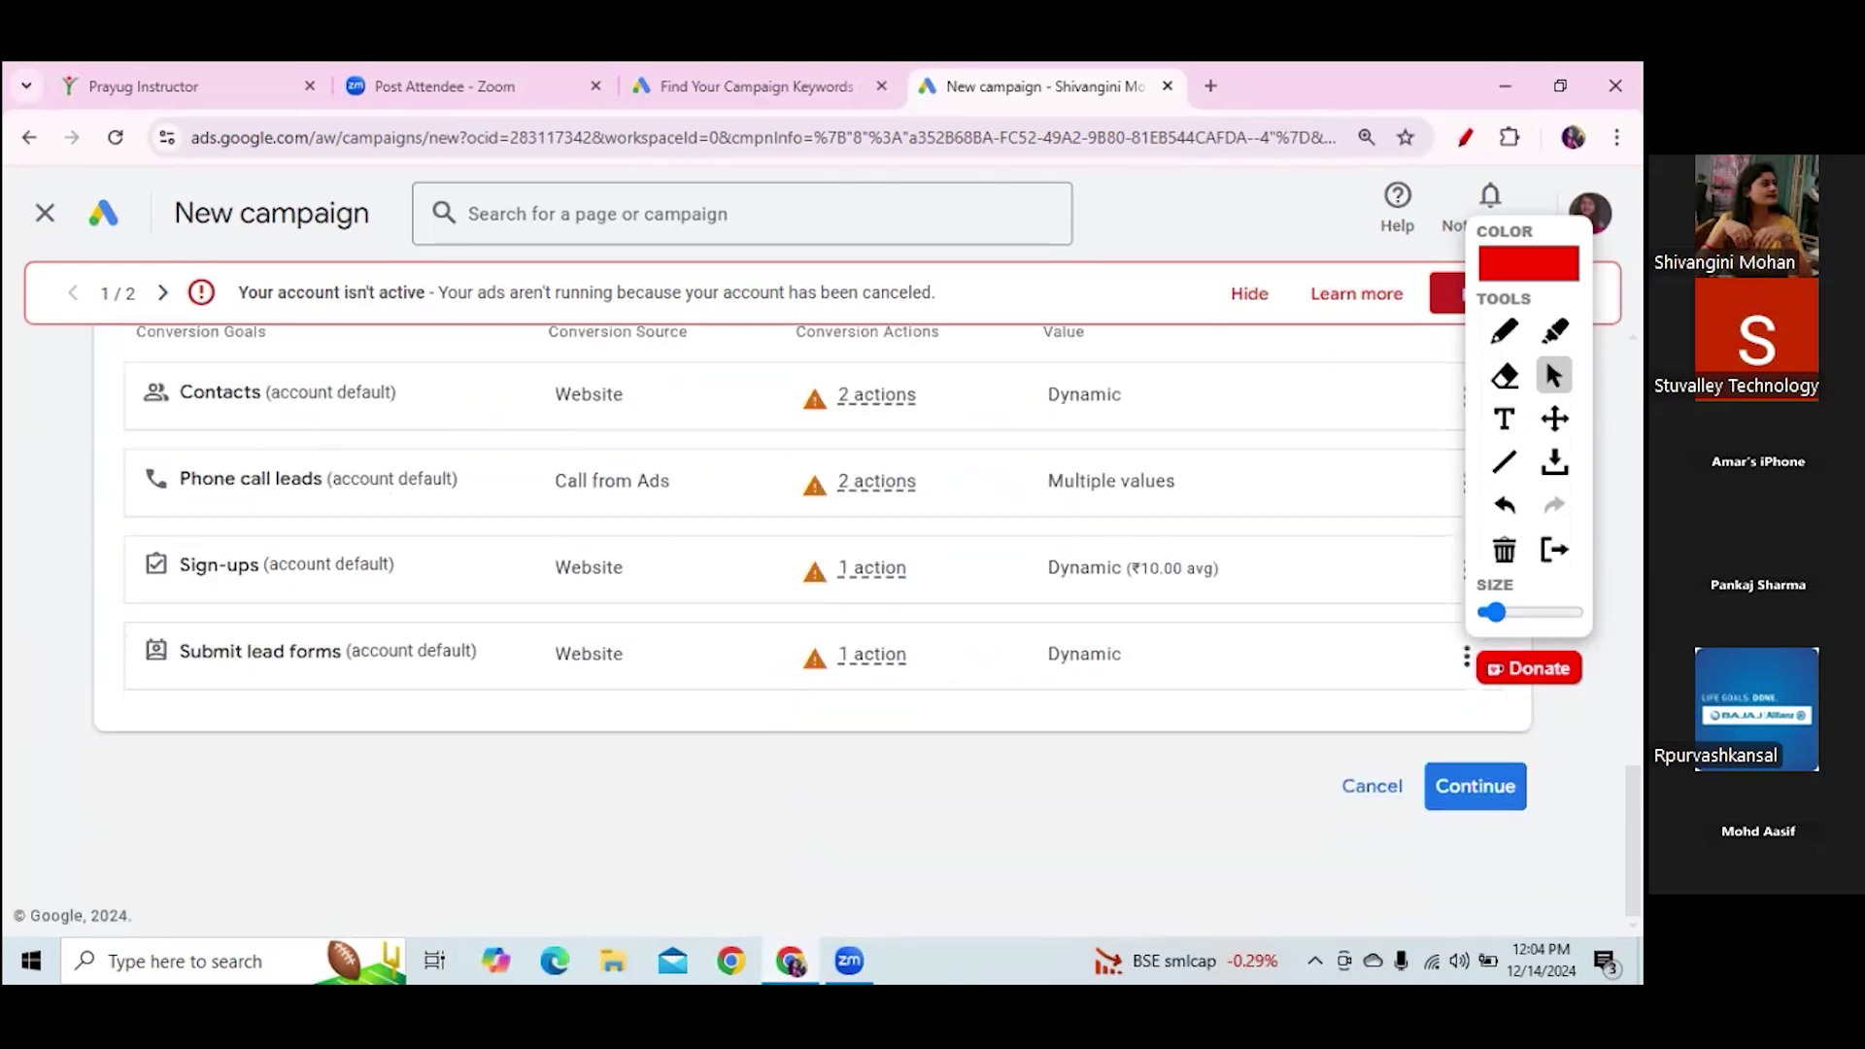
click(1474, 785)
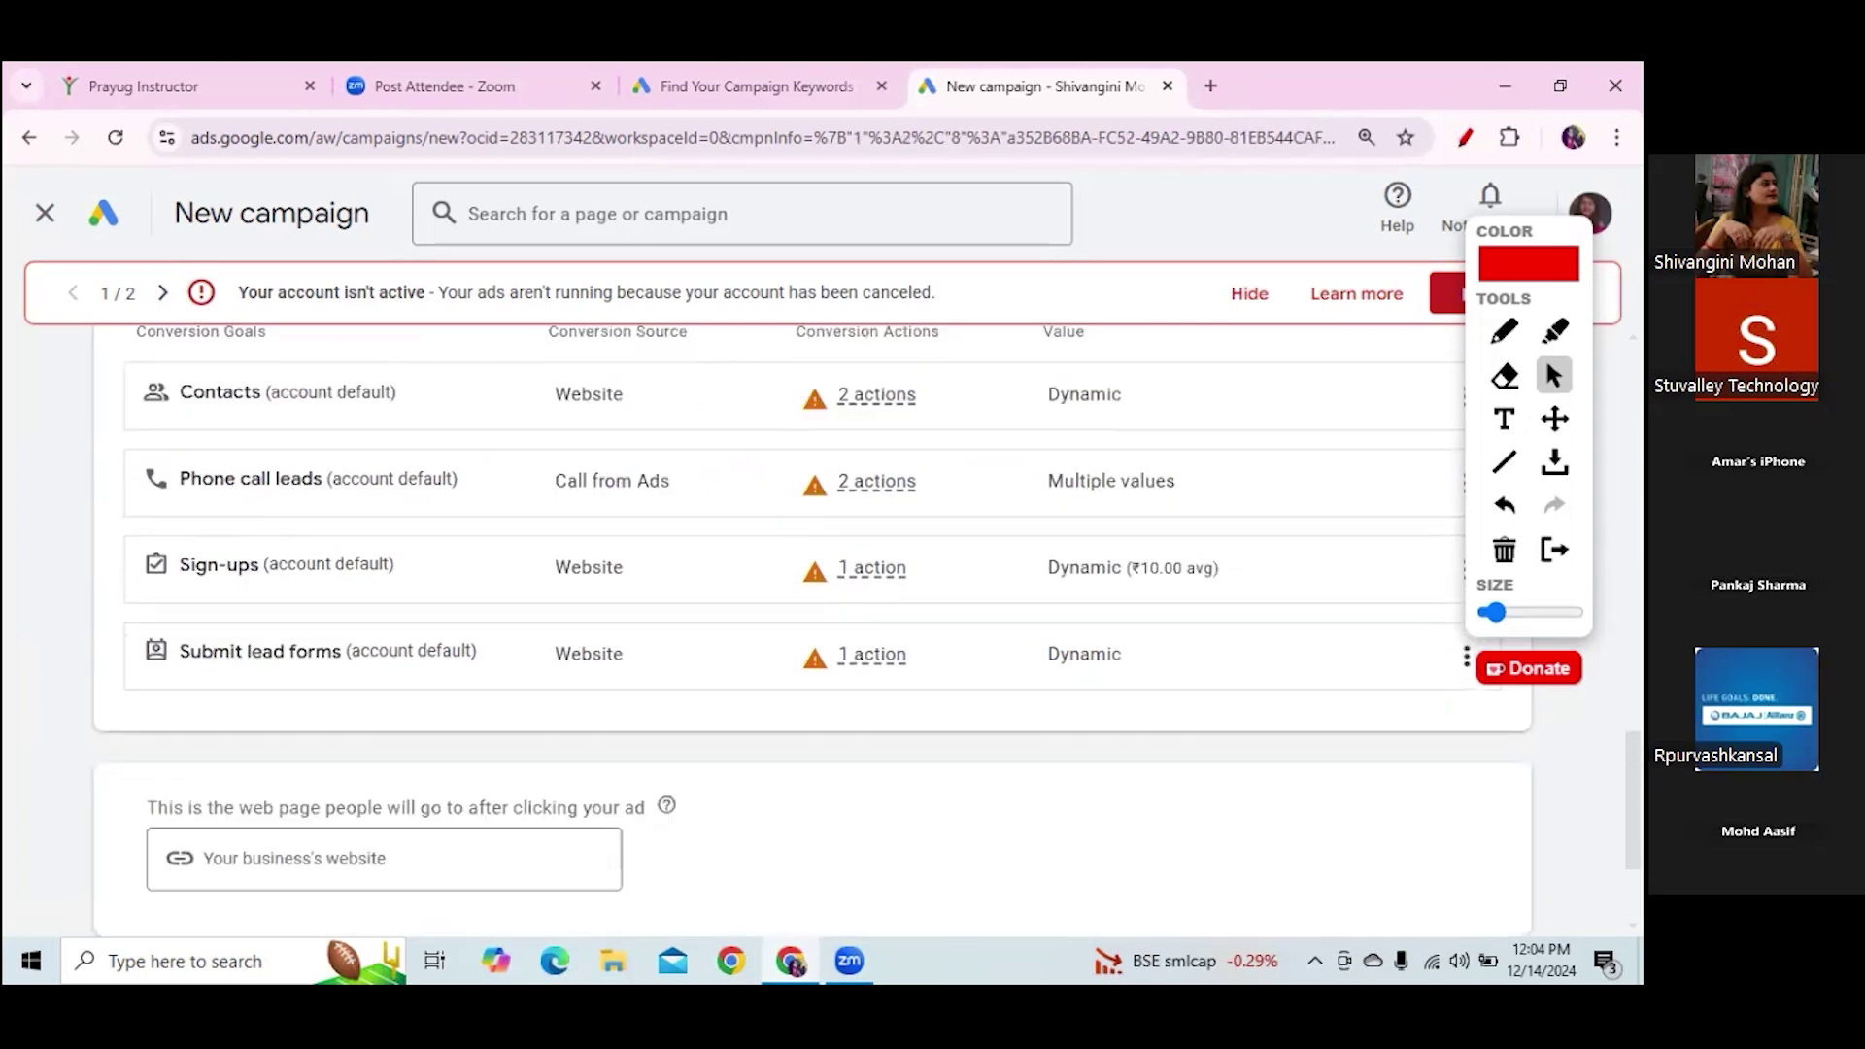
Activate the business website field for the page people reach after clicking the ad
scroll(811, 631, down, 2)
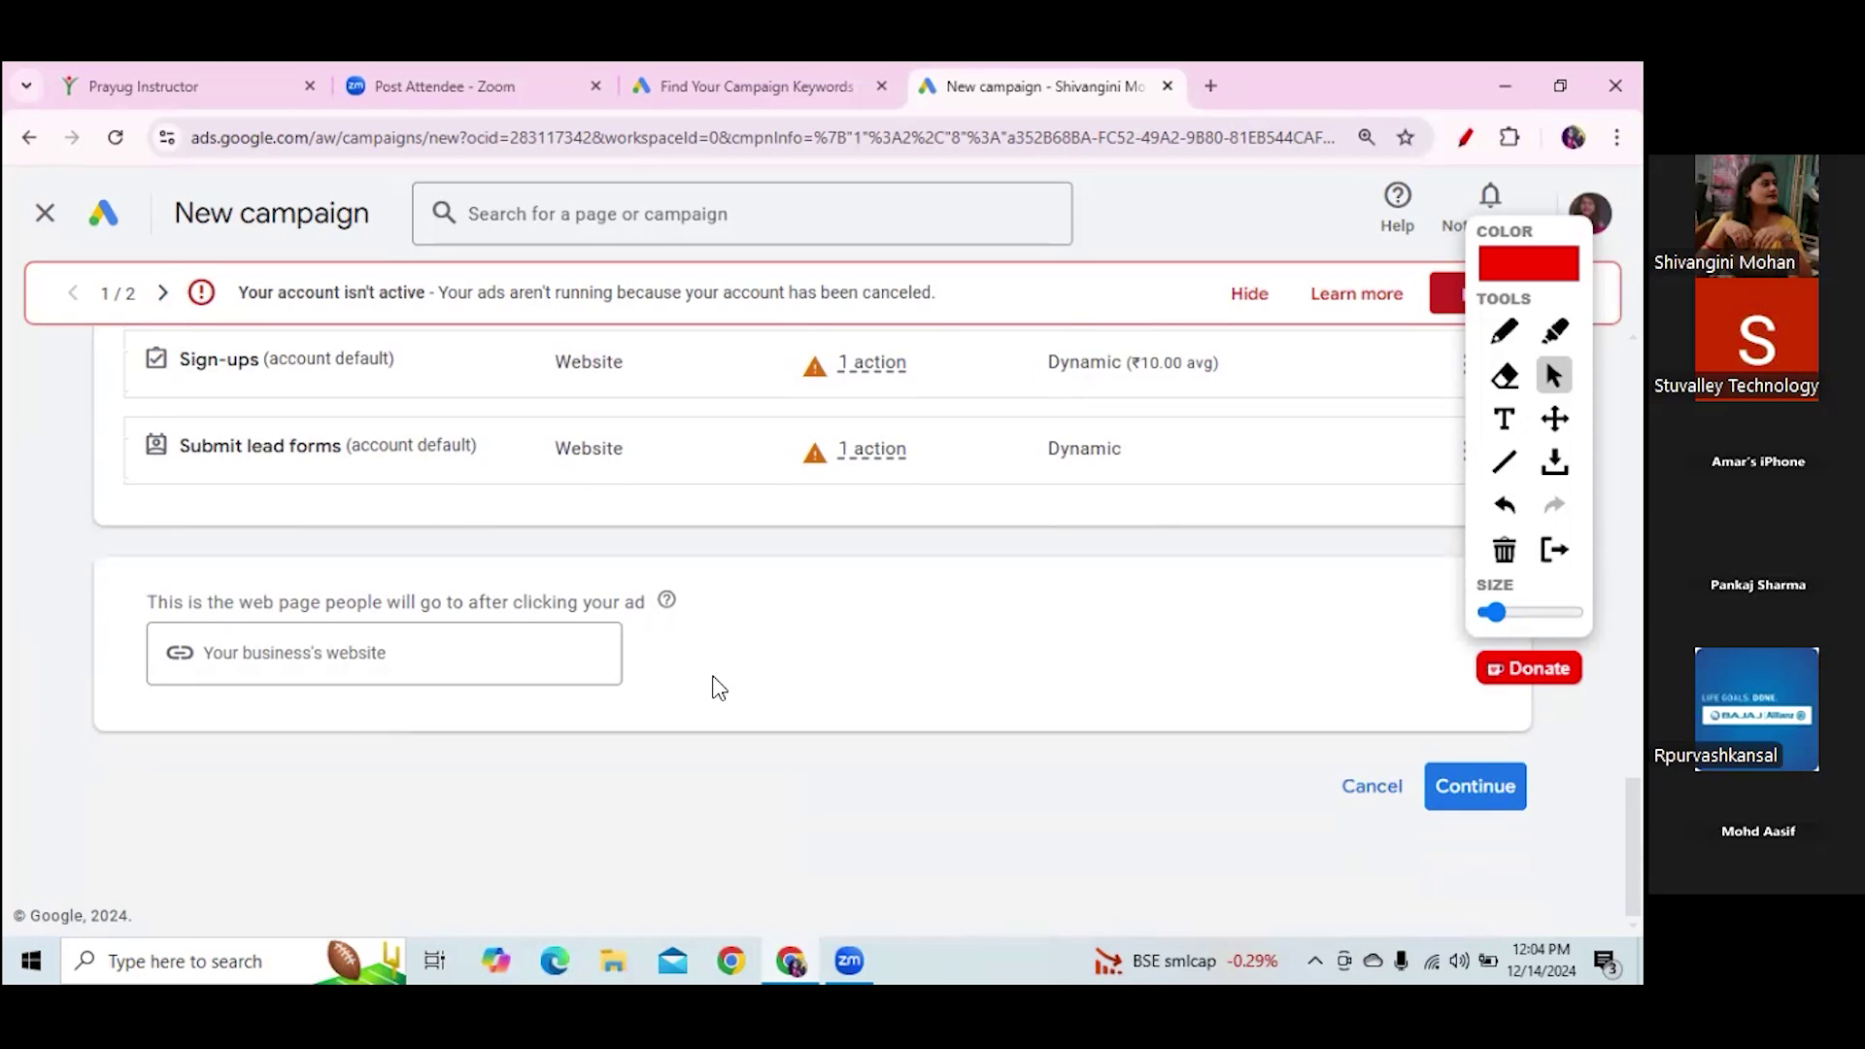
scroll(811, 621, up, 15)
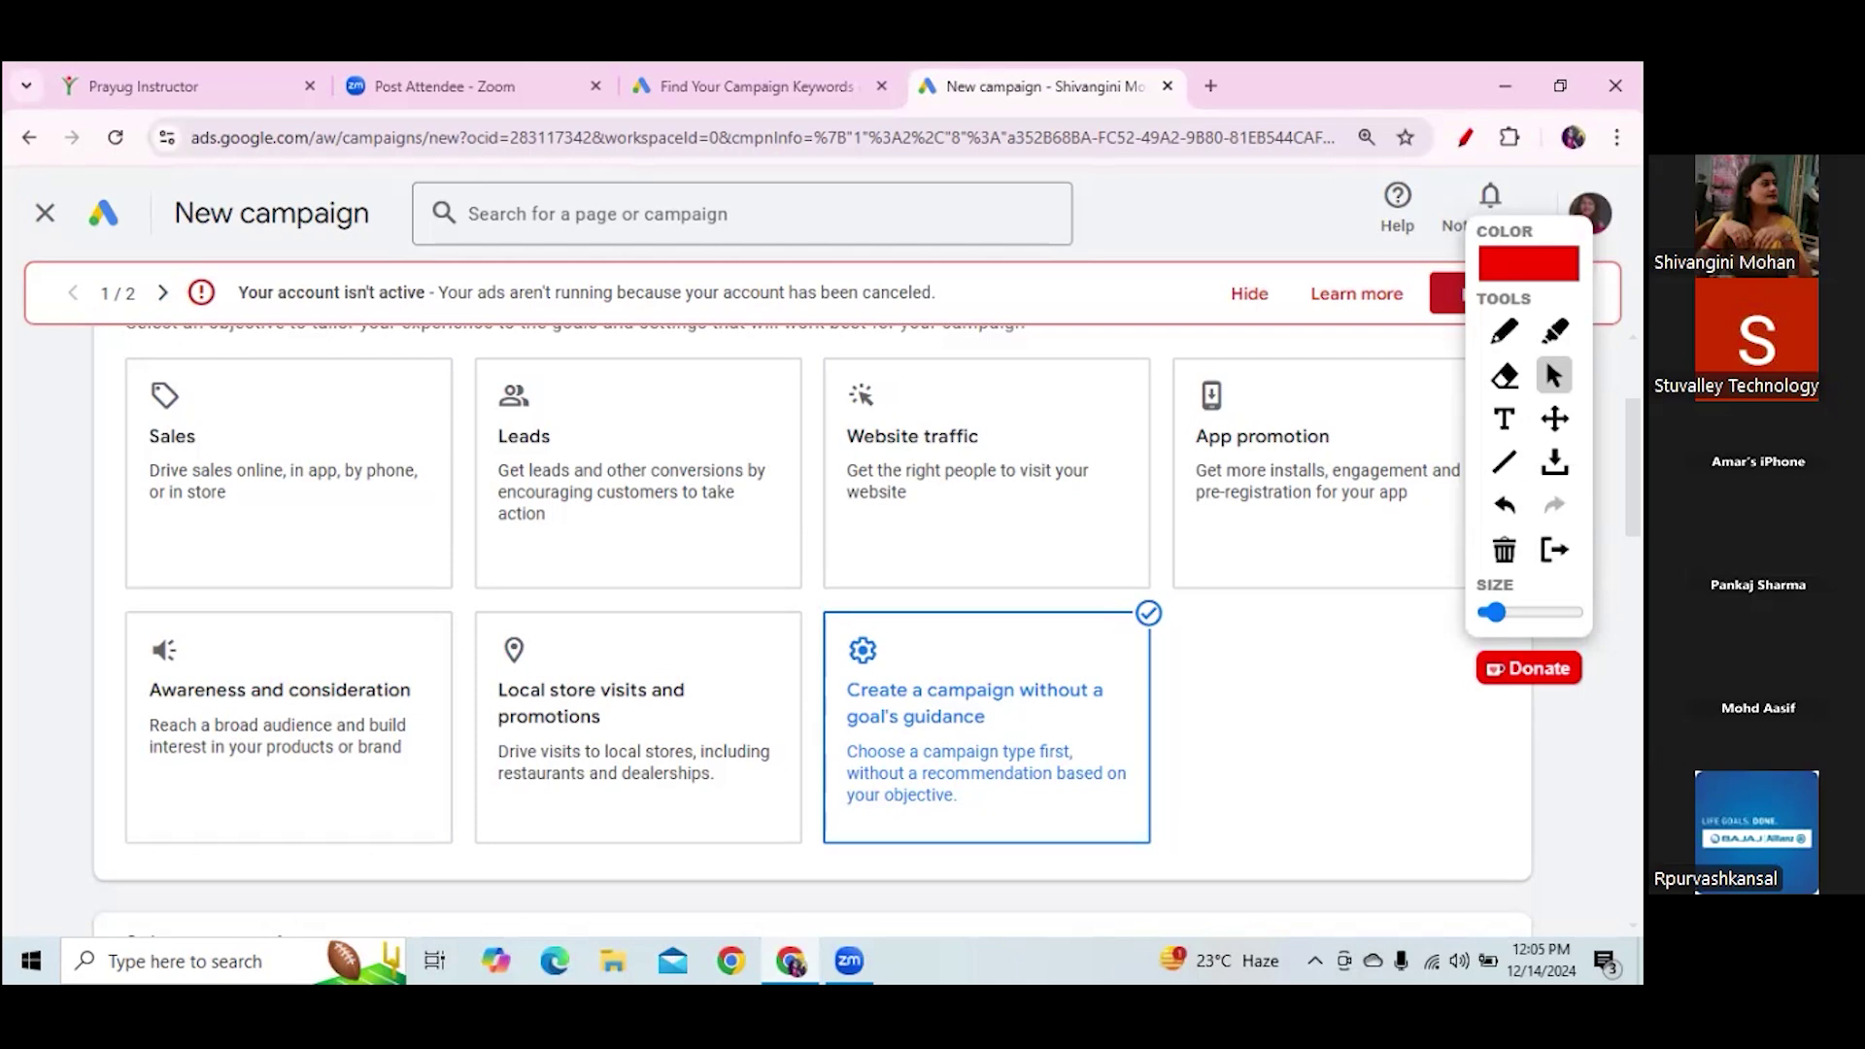
scroll(816, 632, down, 15)
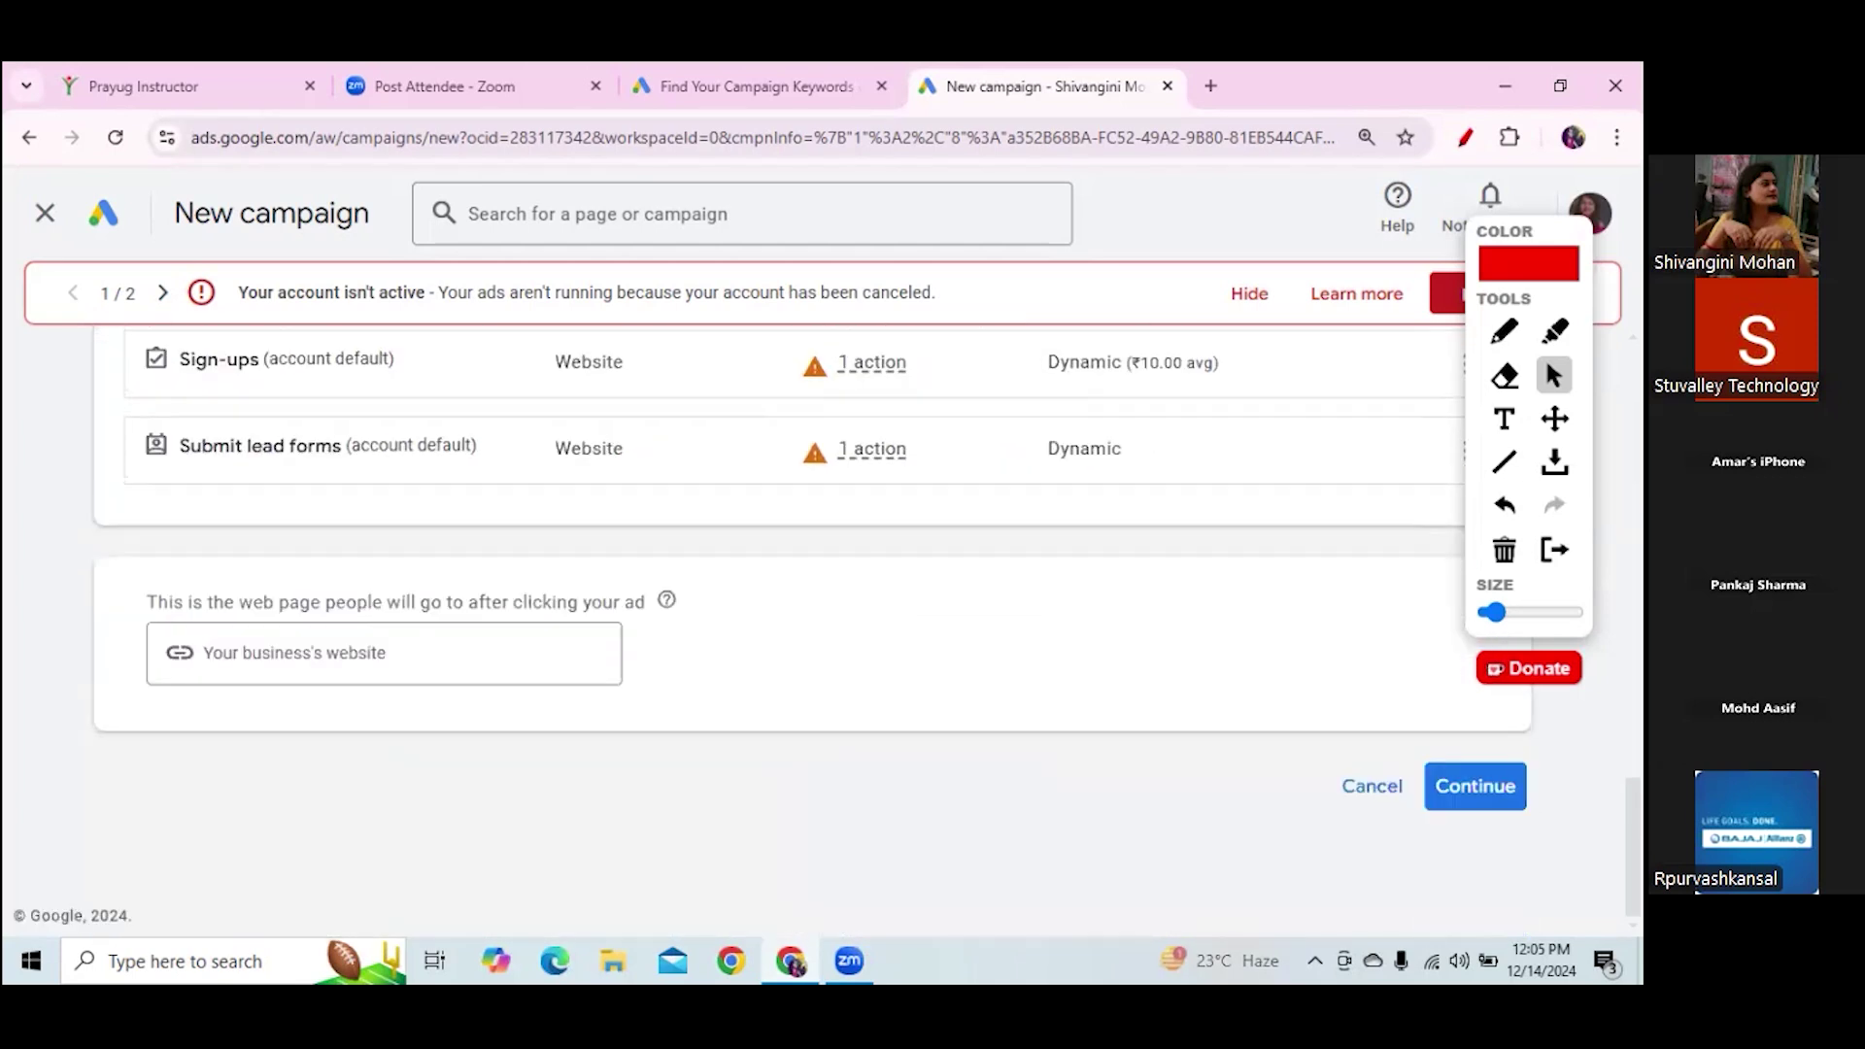
click(358, 647)
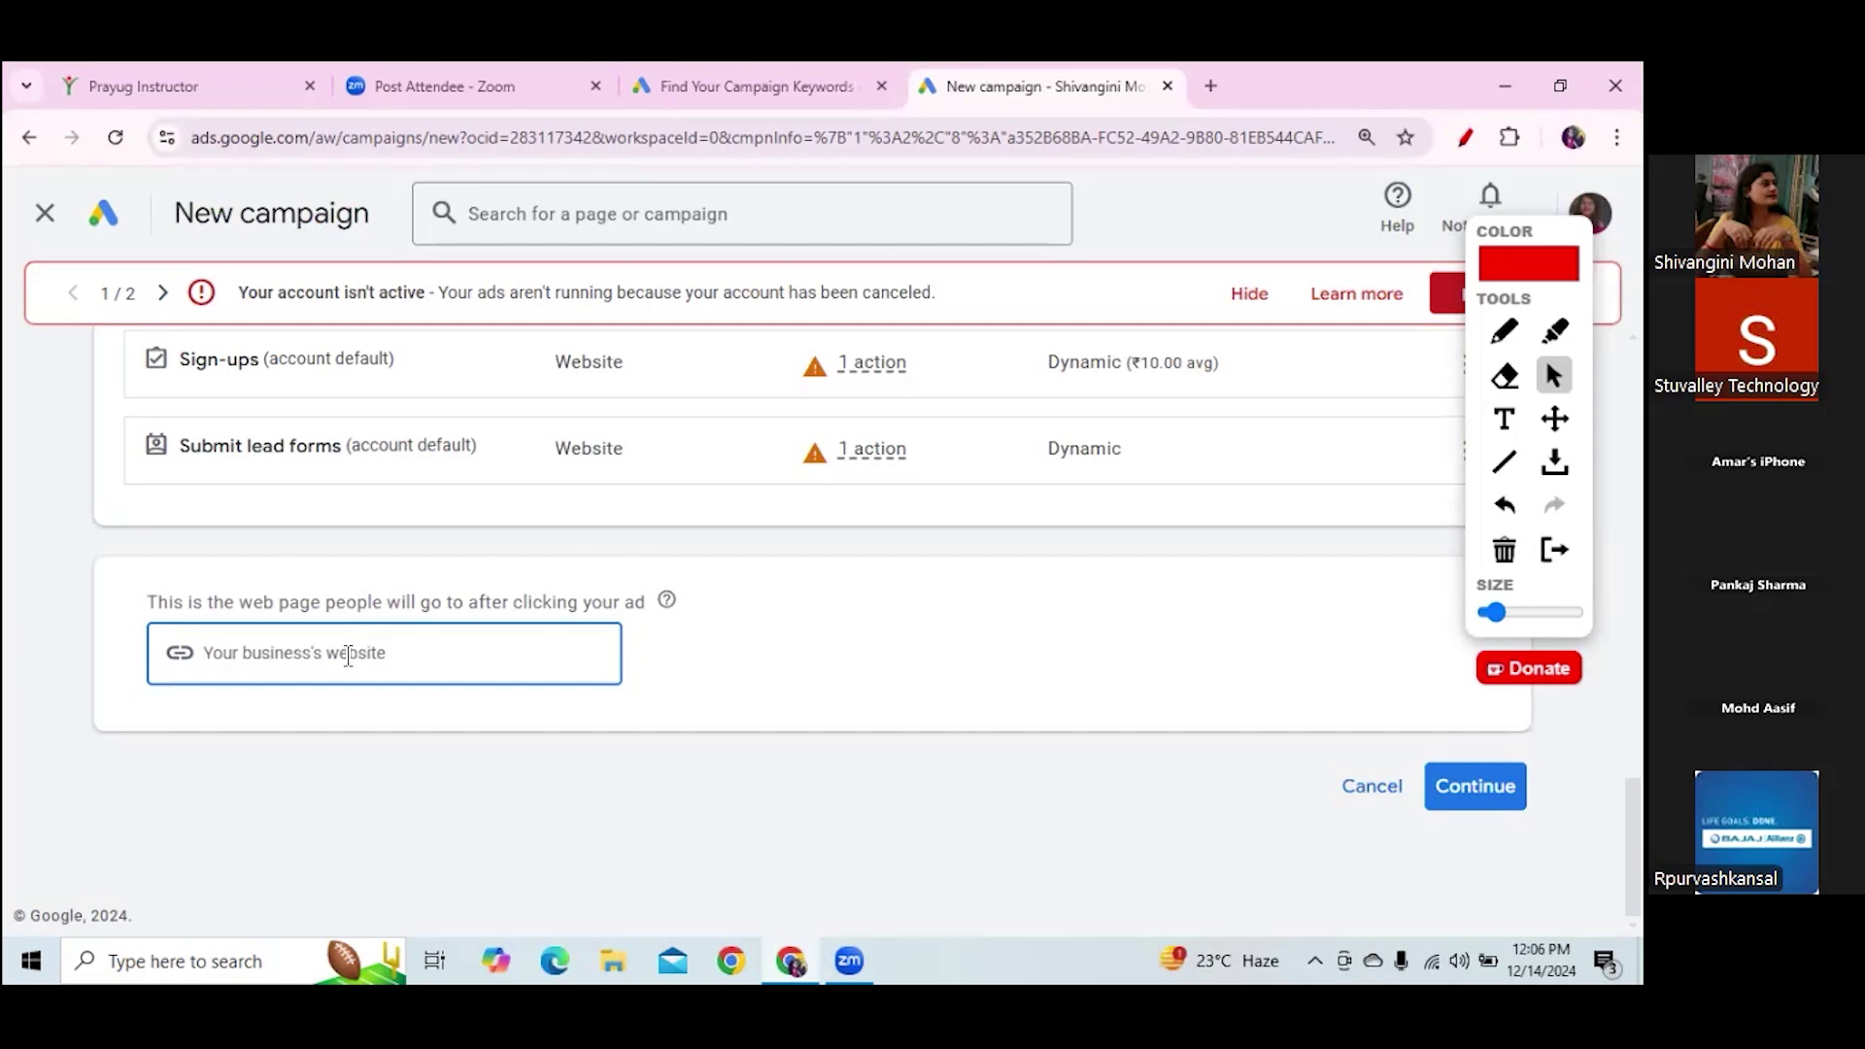
click(1206, 89)
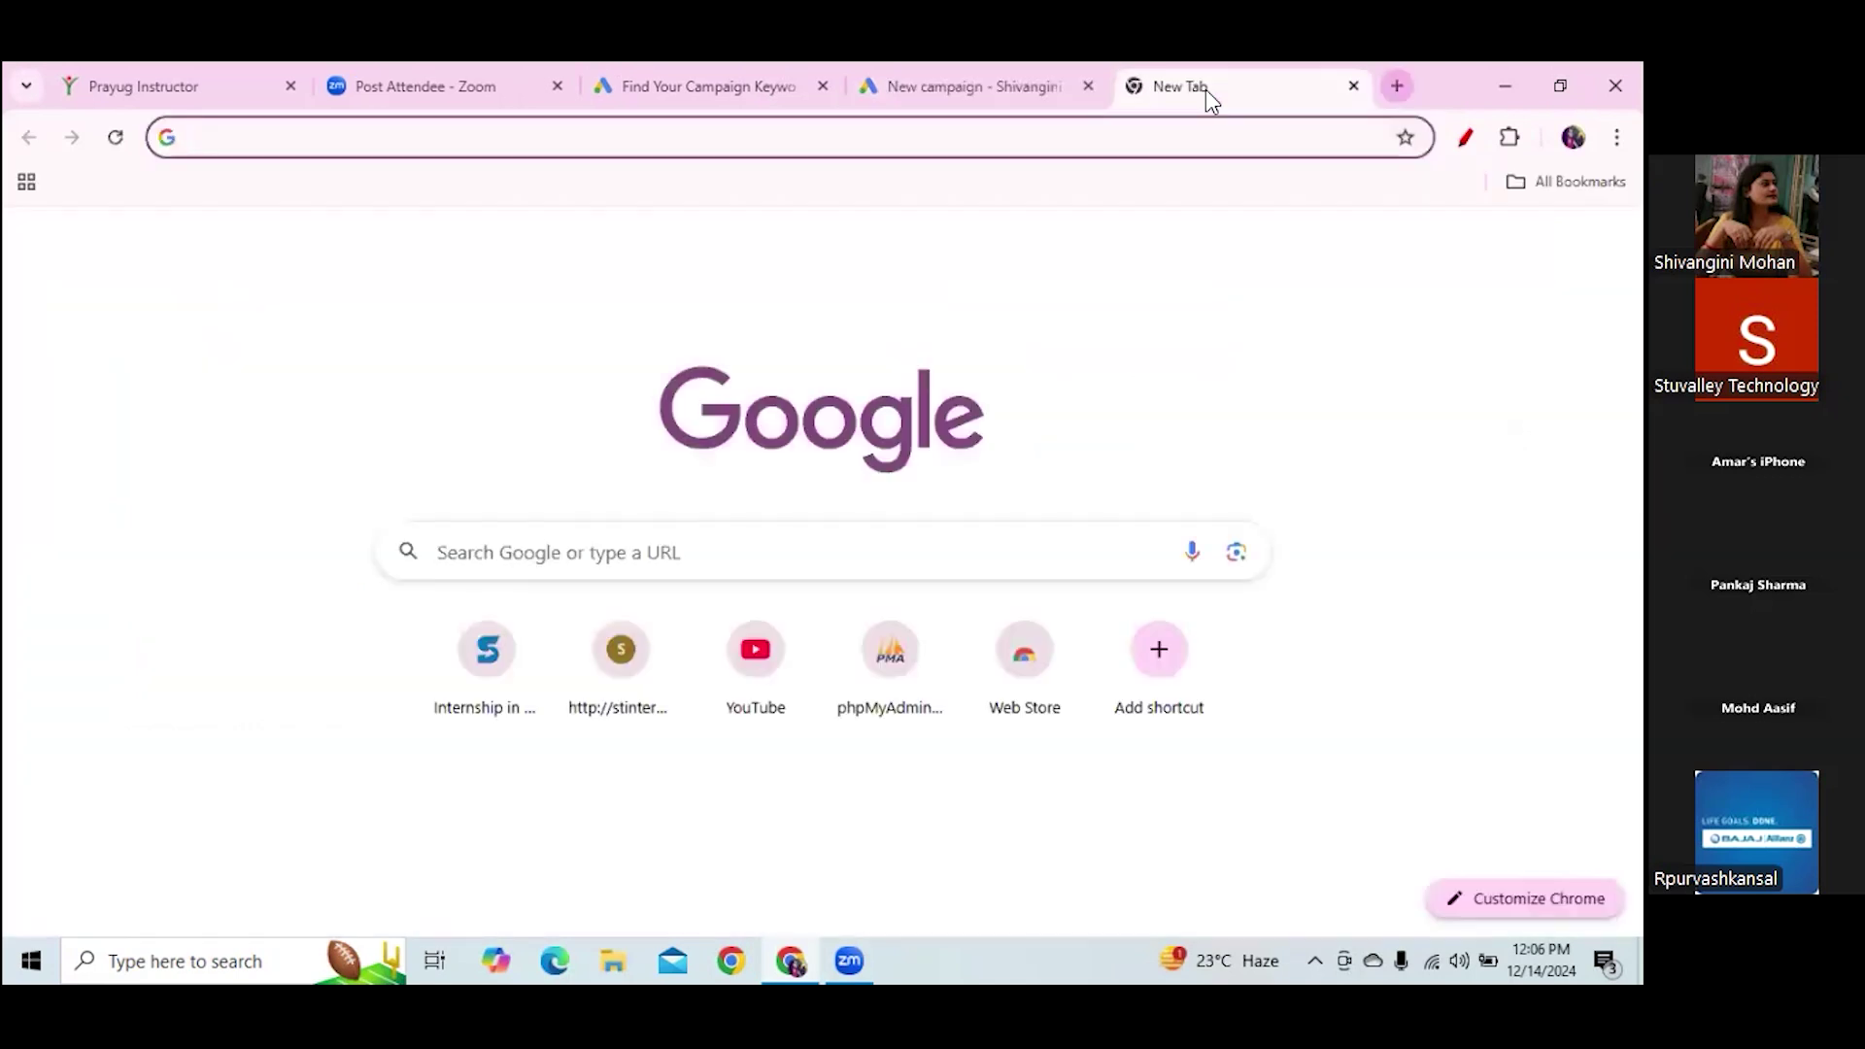
text(s)
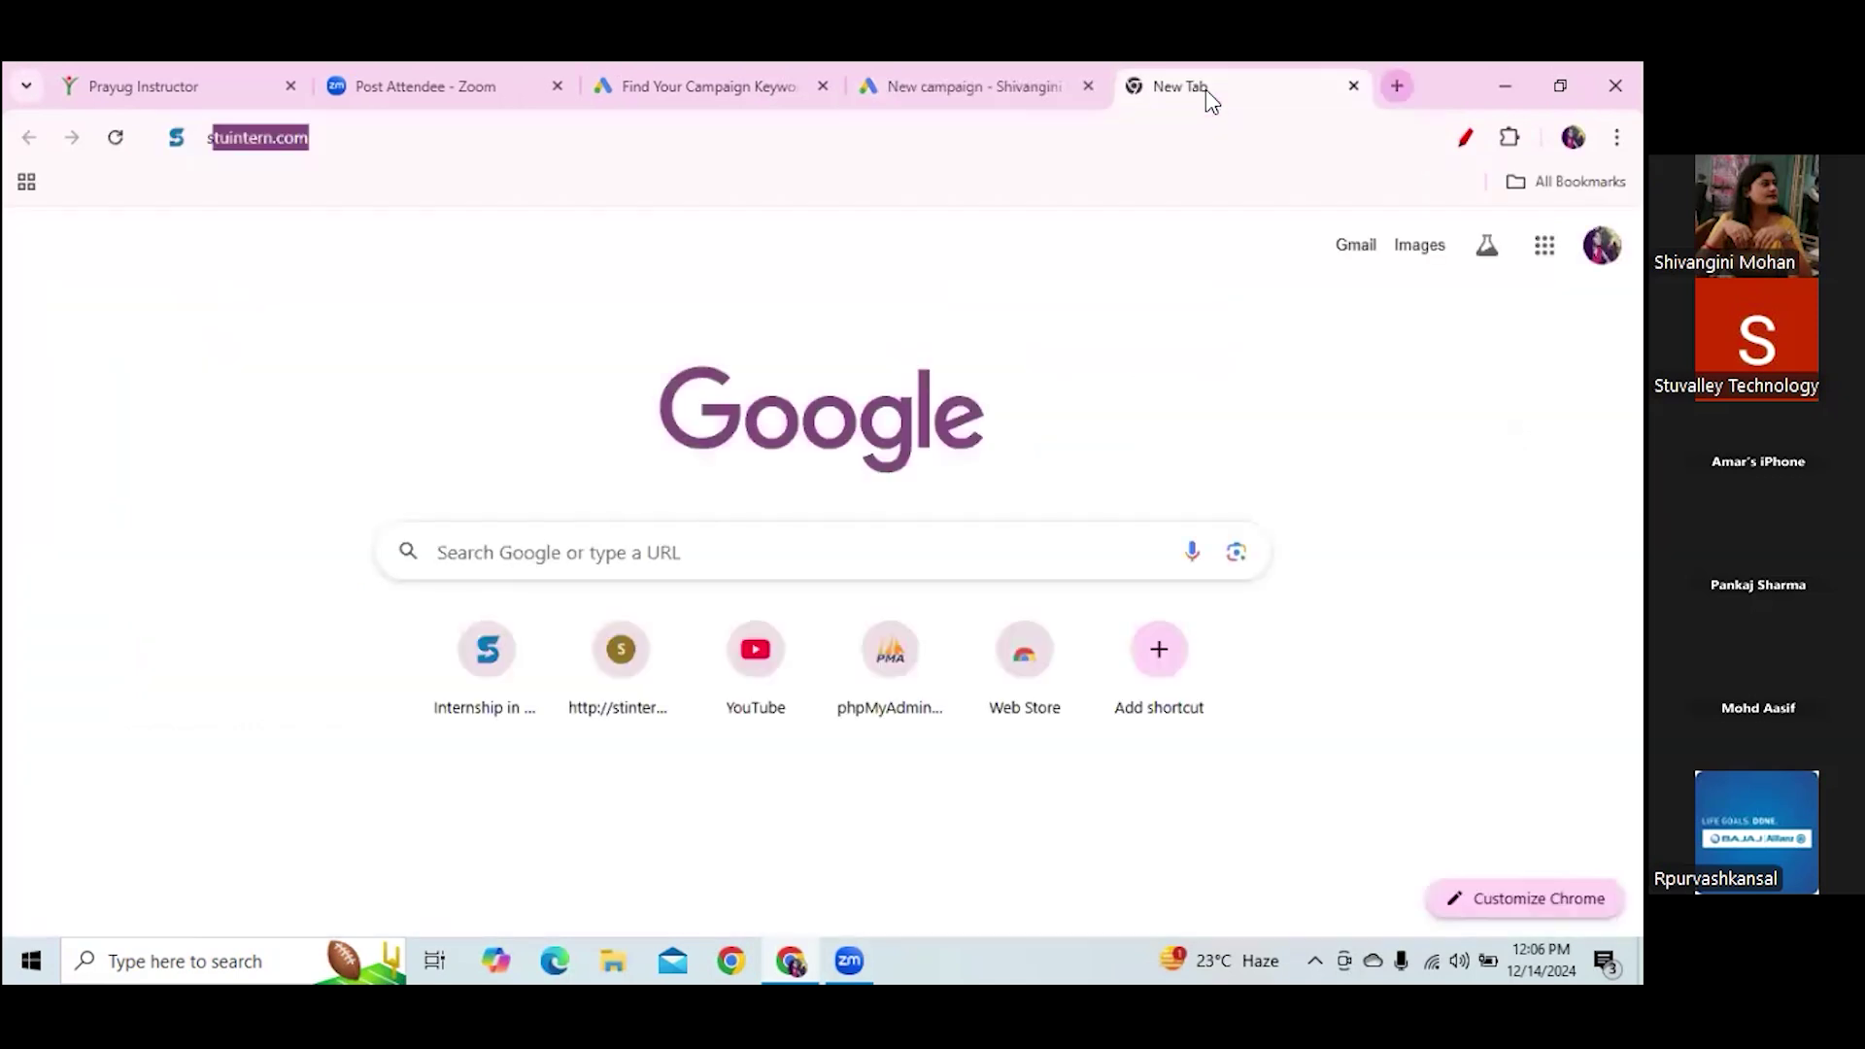
text(t)
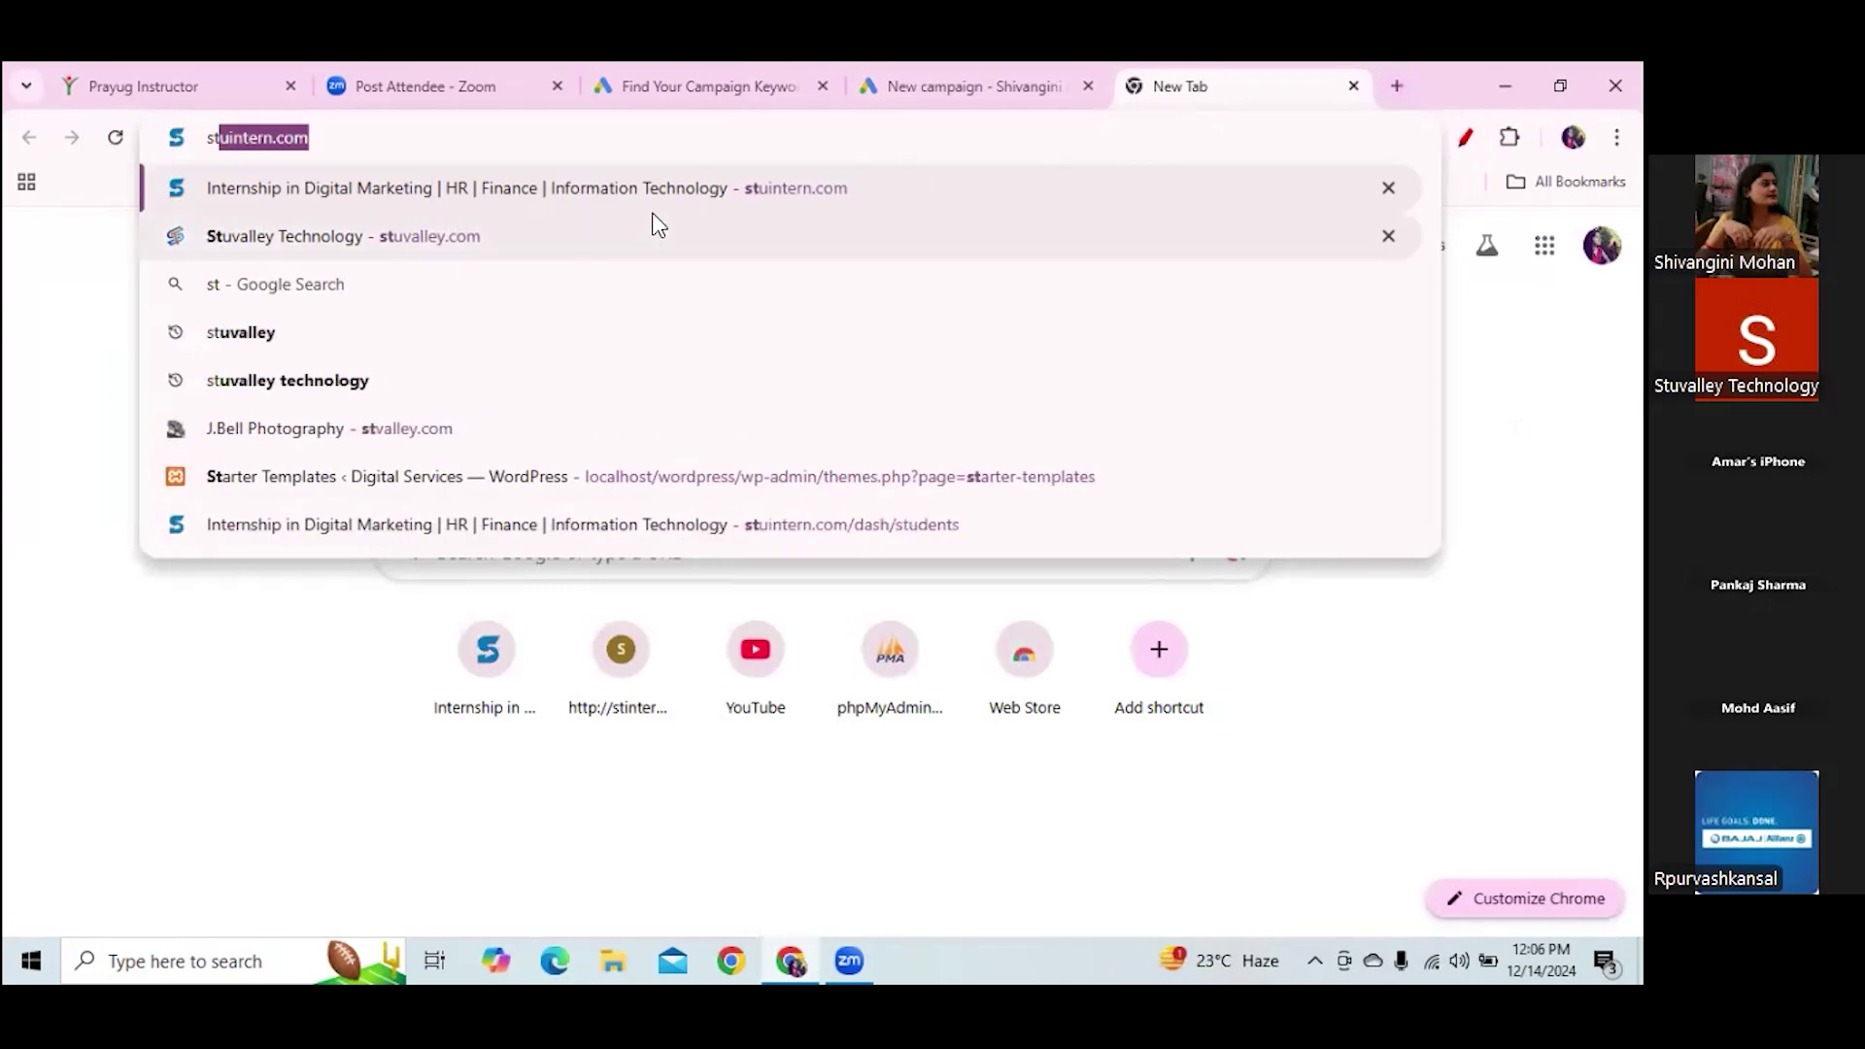
key(Down)
key(Return)
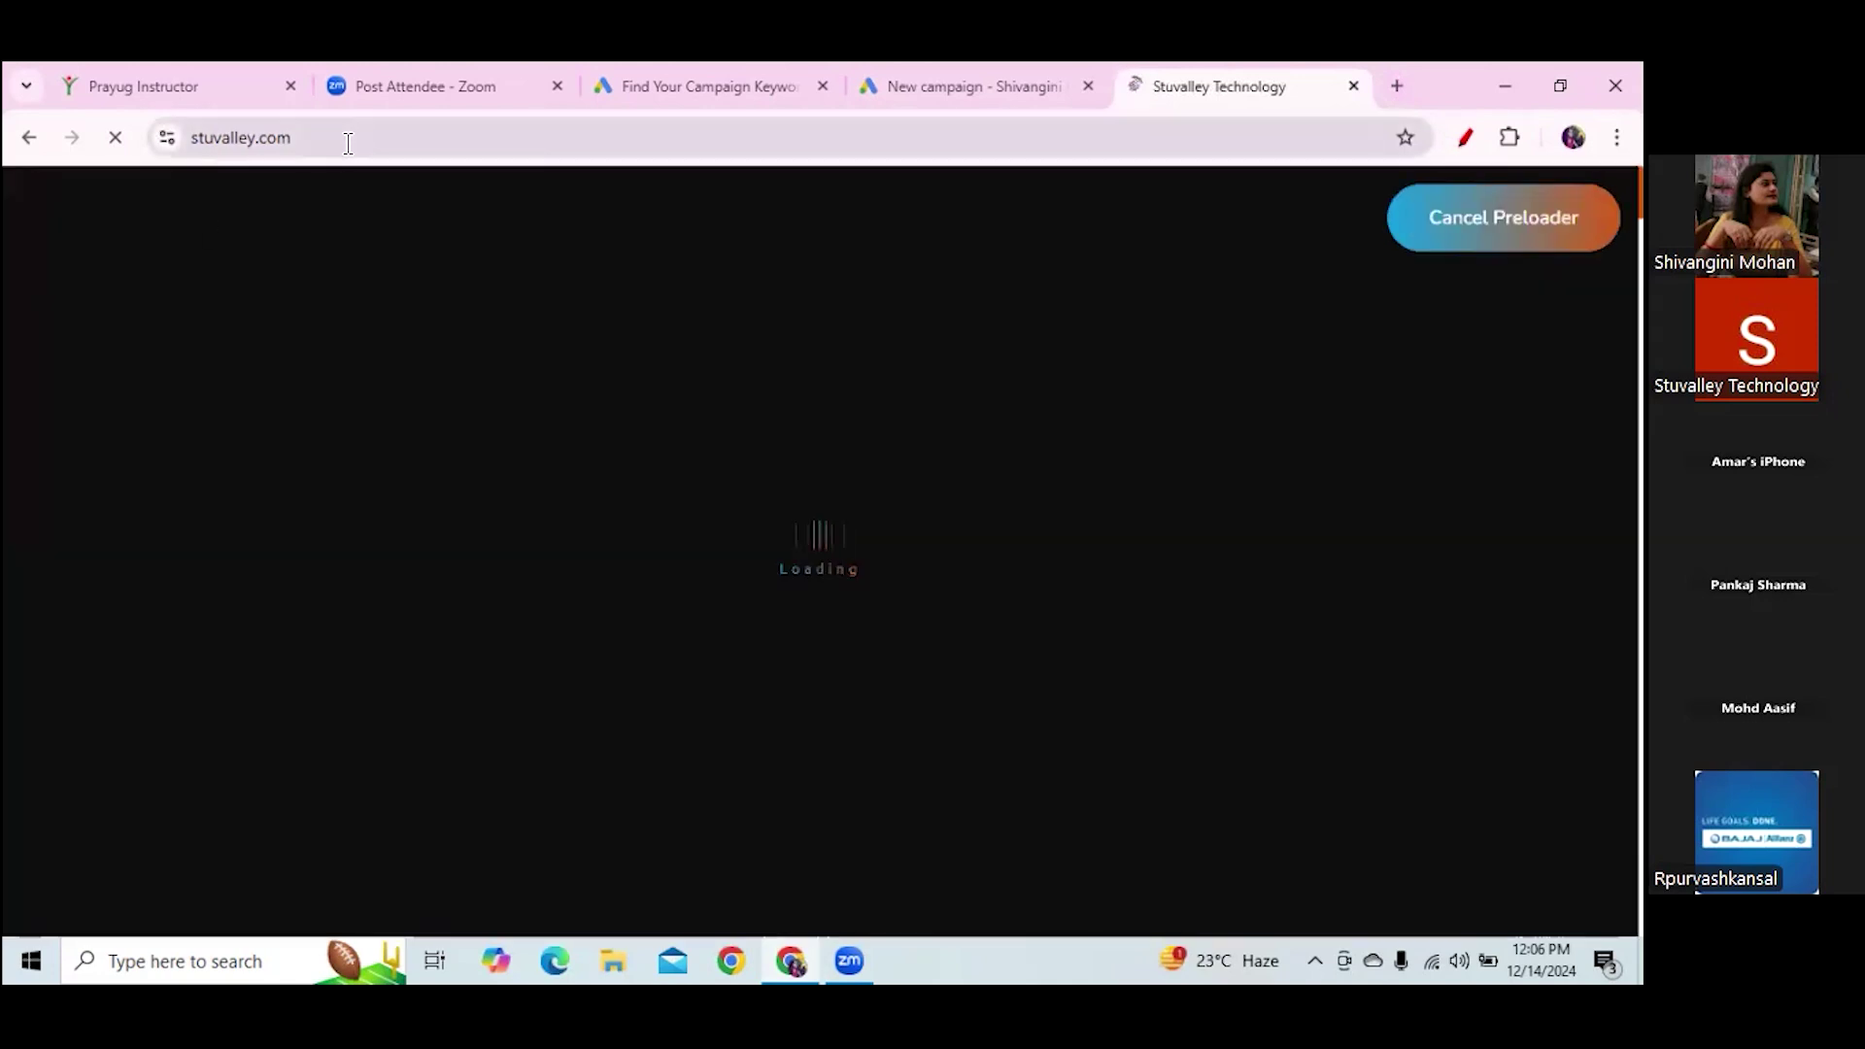
click(344, 142)
click(345, 143)
key(BackSpace)
drag(386, 143, 171, 148)
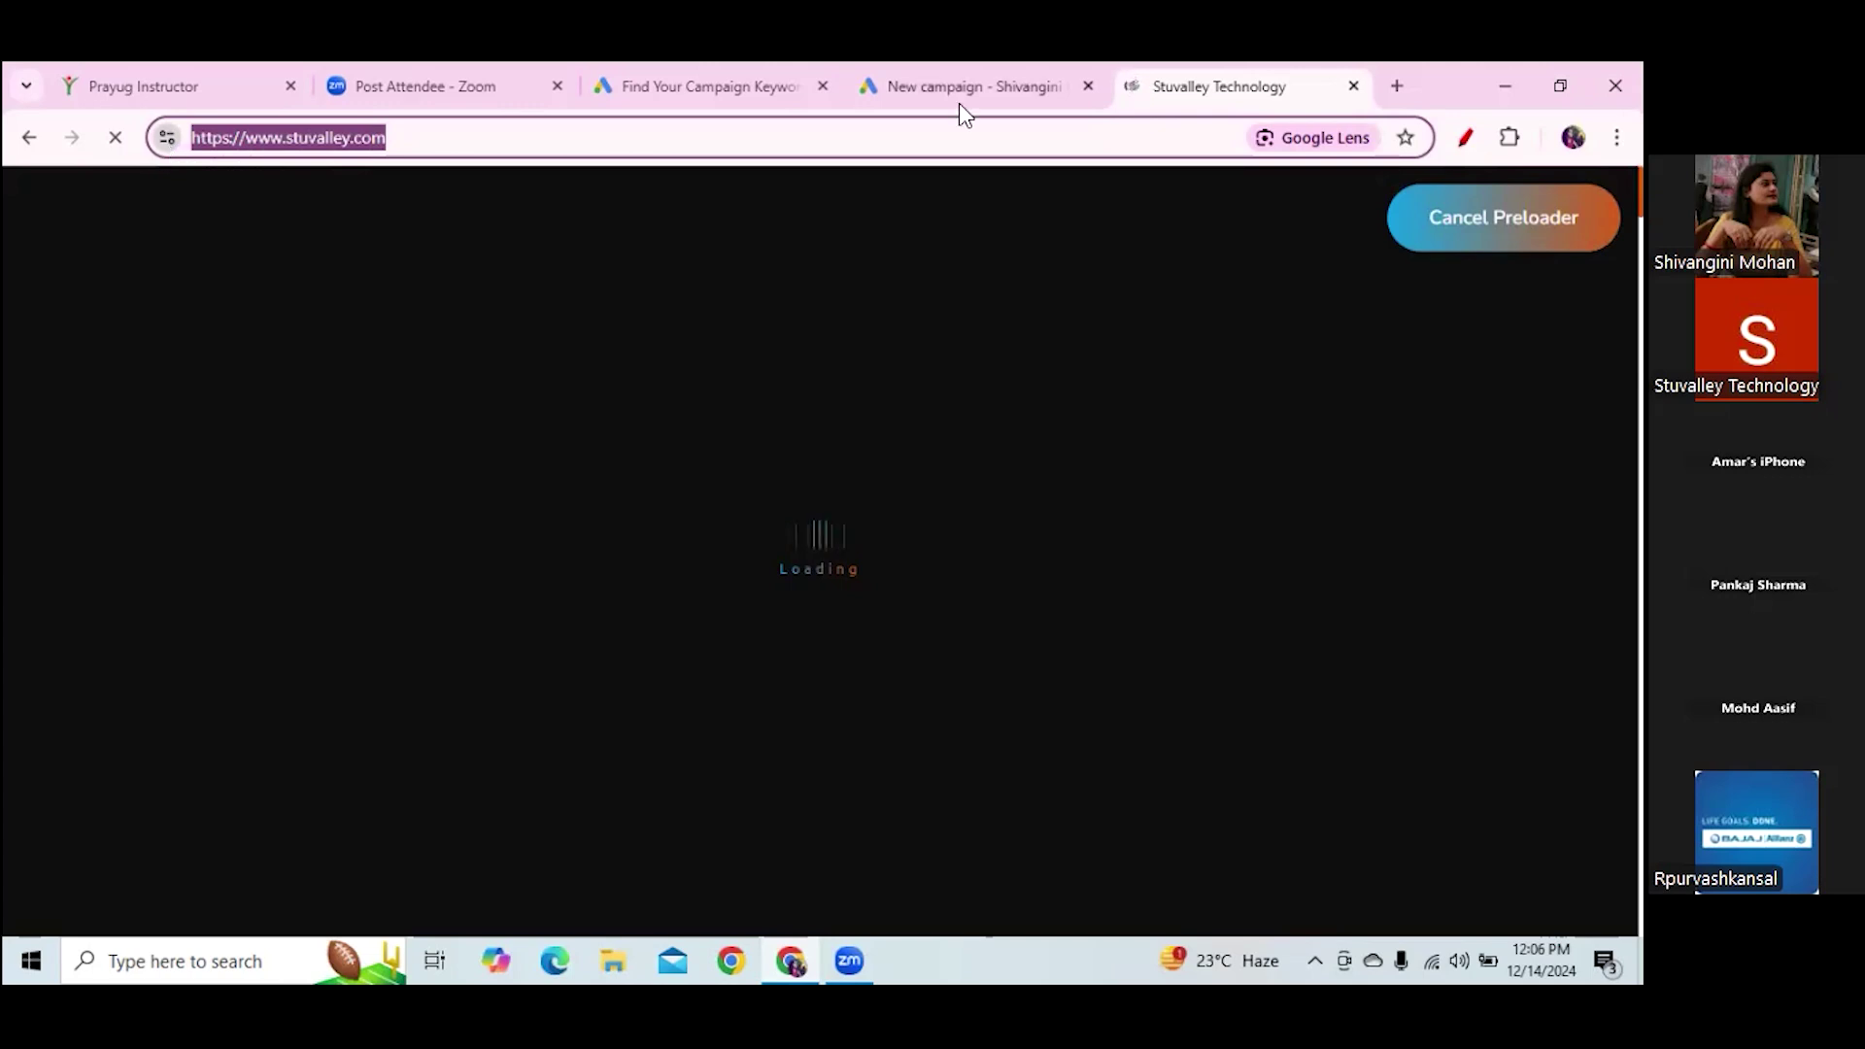
Replace the Stuvalley tab with a new one showing stuintern.com's Digital Marketing training and internship page
click(1395, 85)
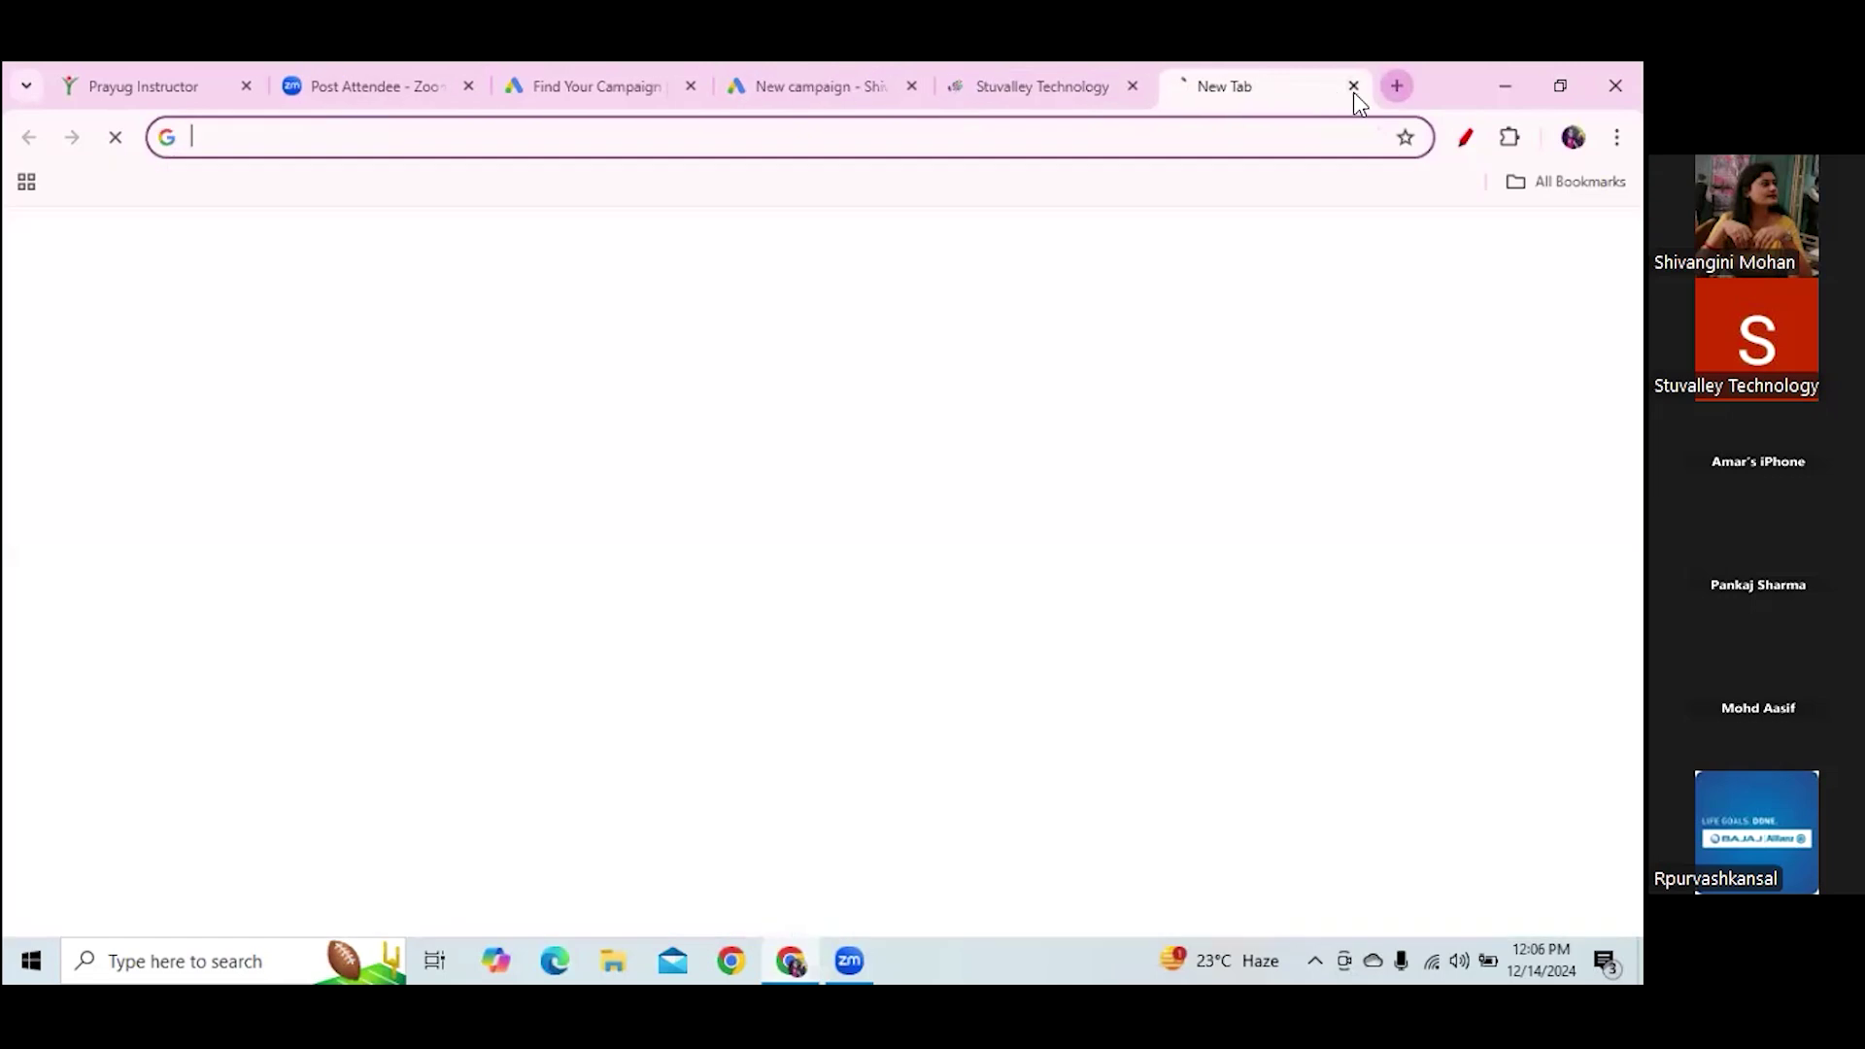
click(1133, 86)
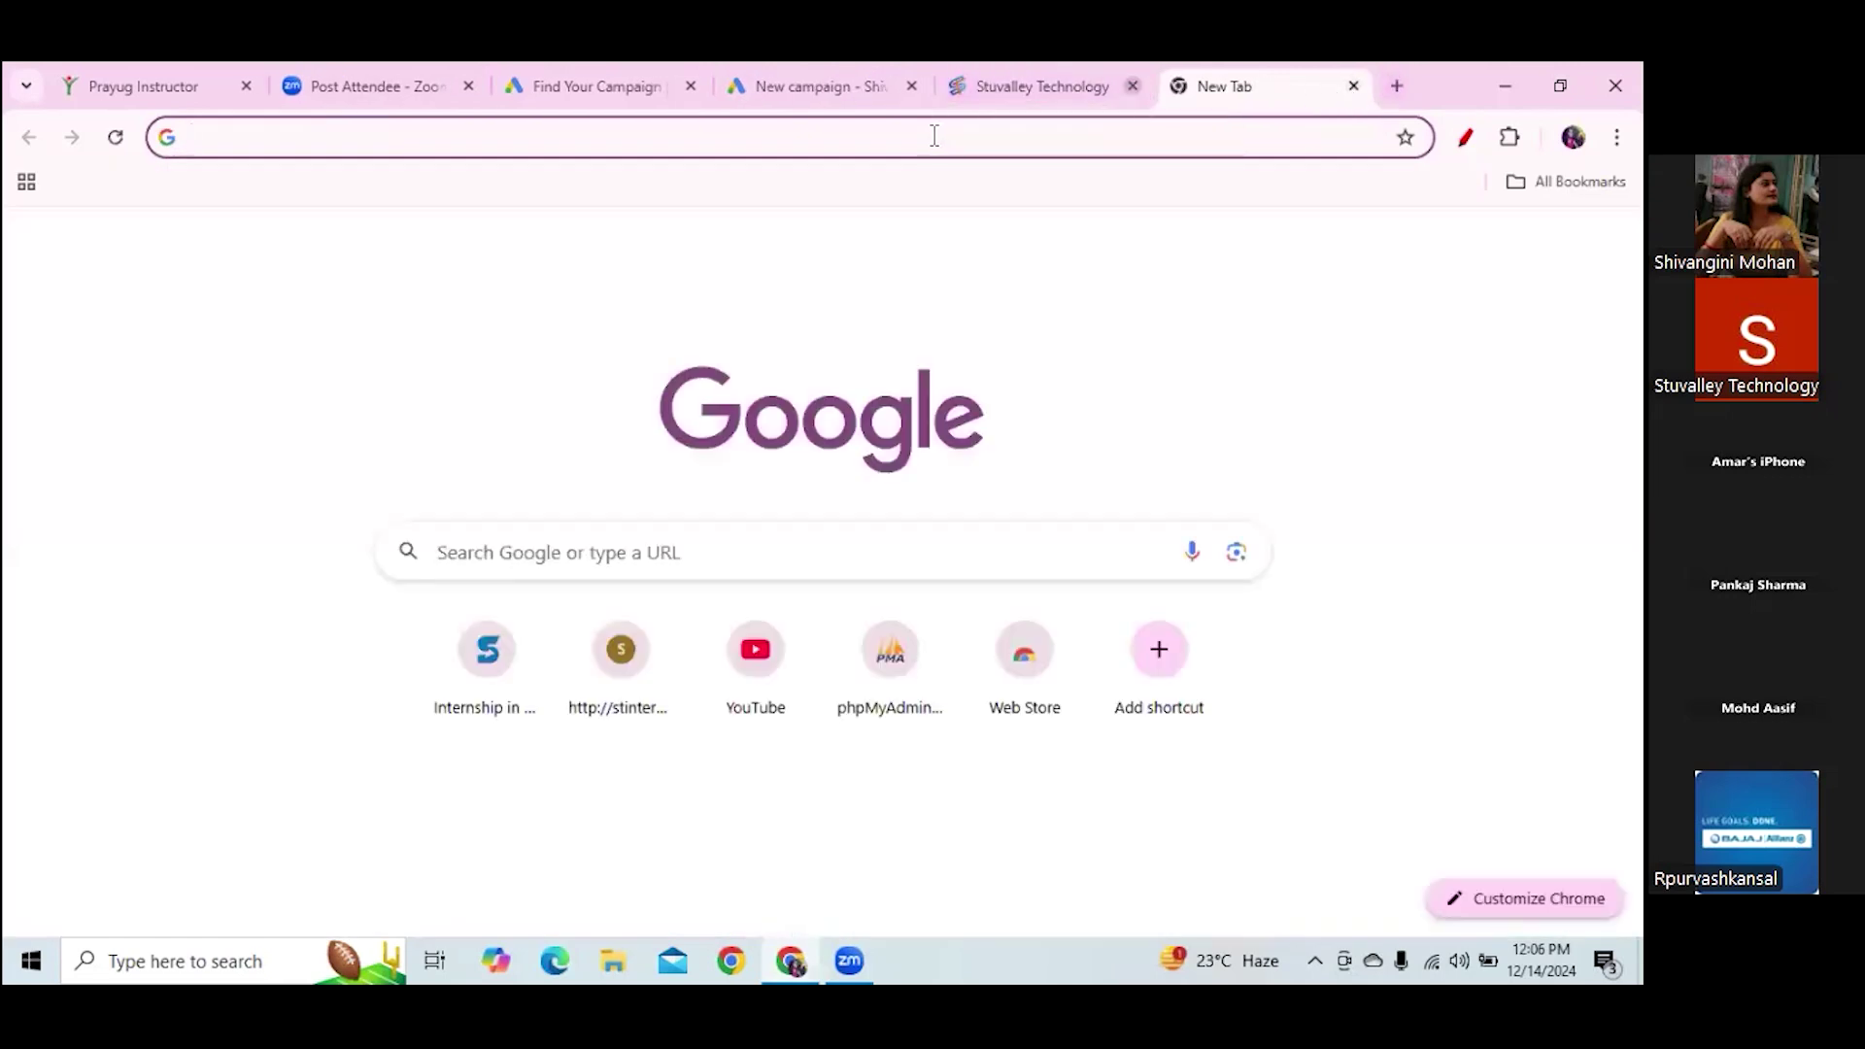
click(932, 136)
text(s)
key(Return)
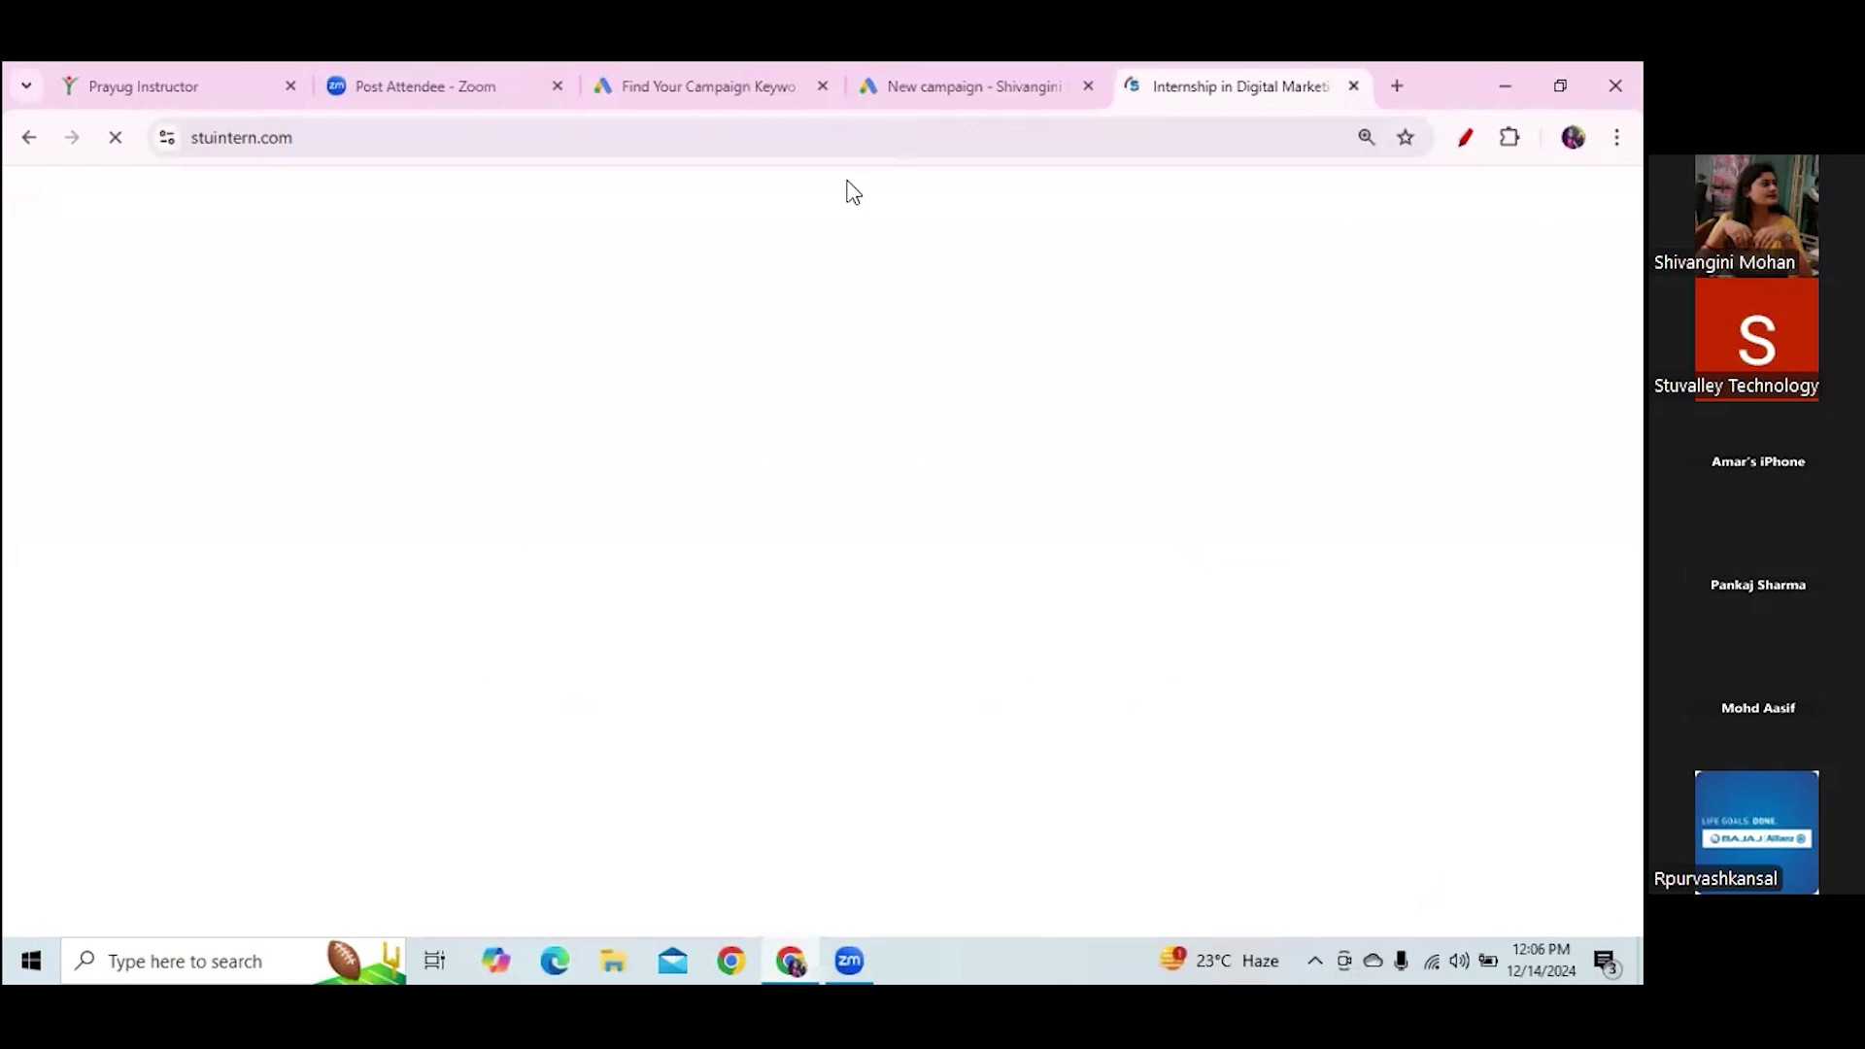
mouse_move(853, 192)
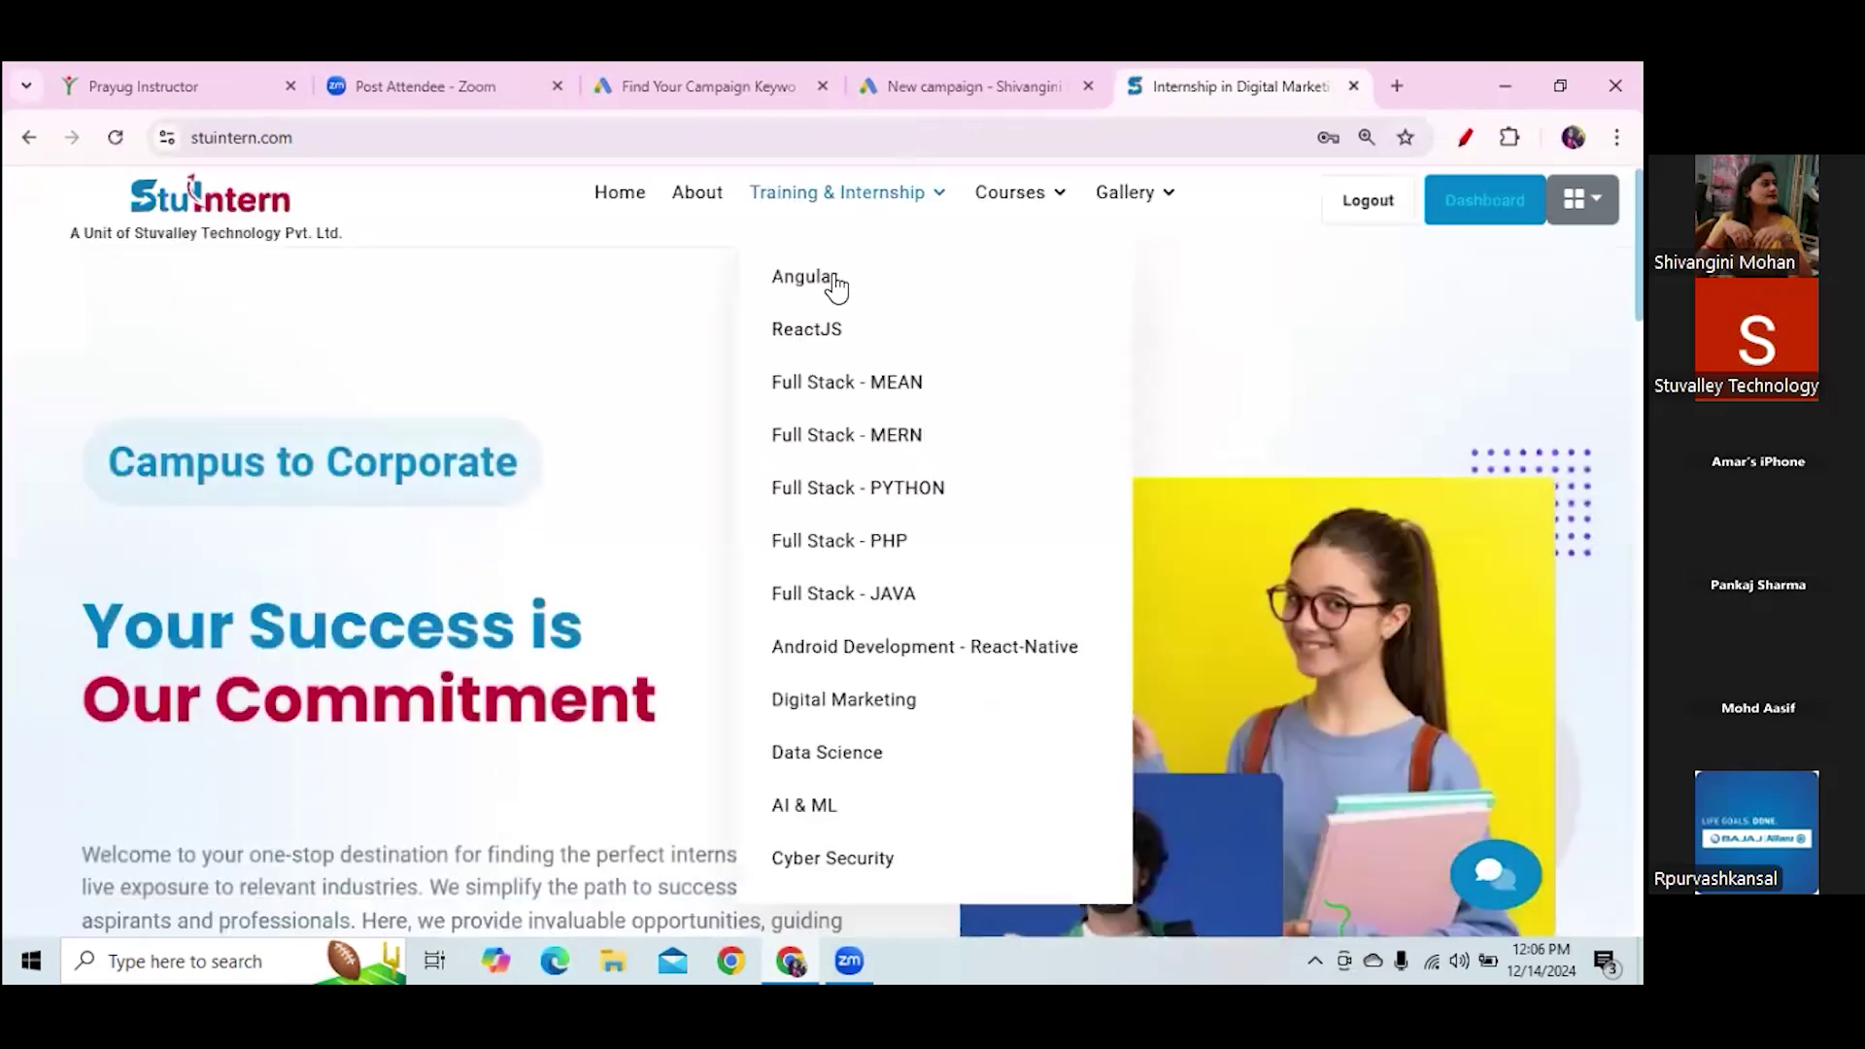
click(838, 708)
Copy the Digital Marketing internship page's address into the campaign's business website field and continue
double_click(572, 138)
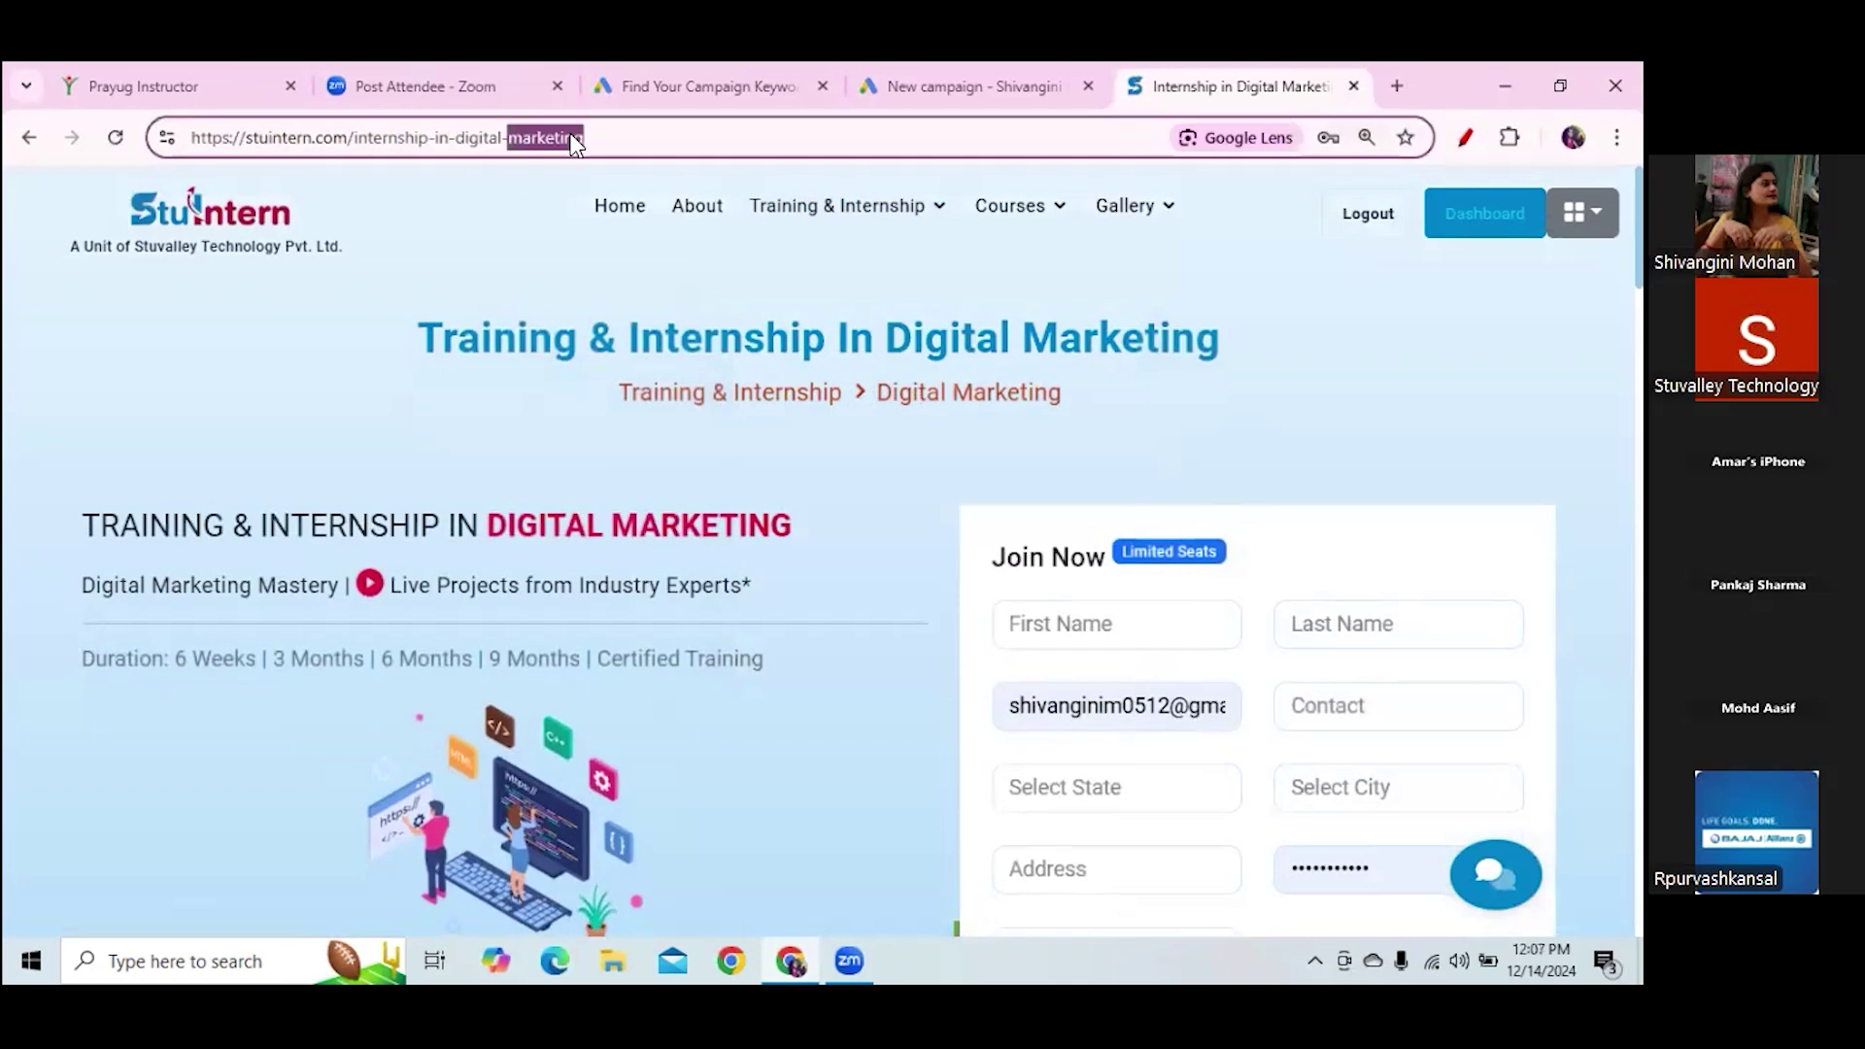
click(573, 138)
key(ctrl+c)
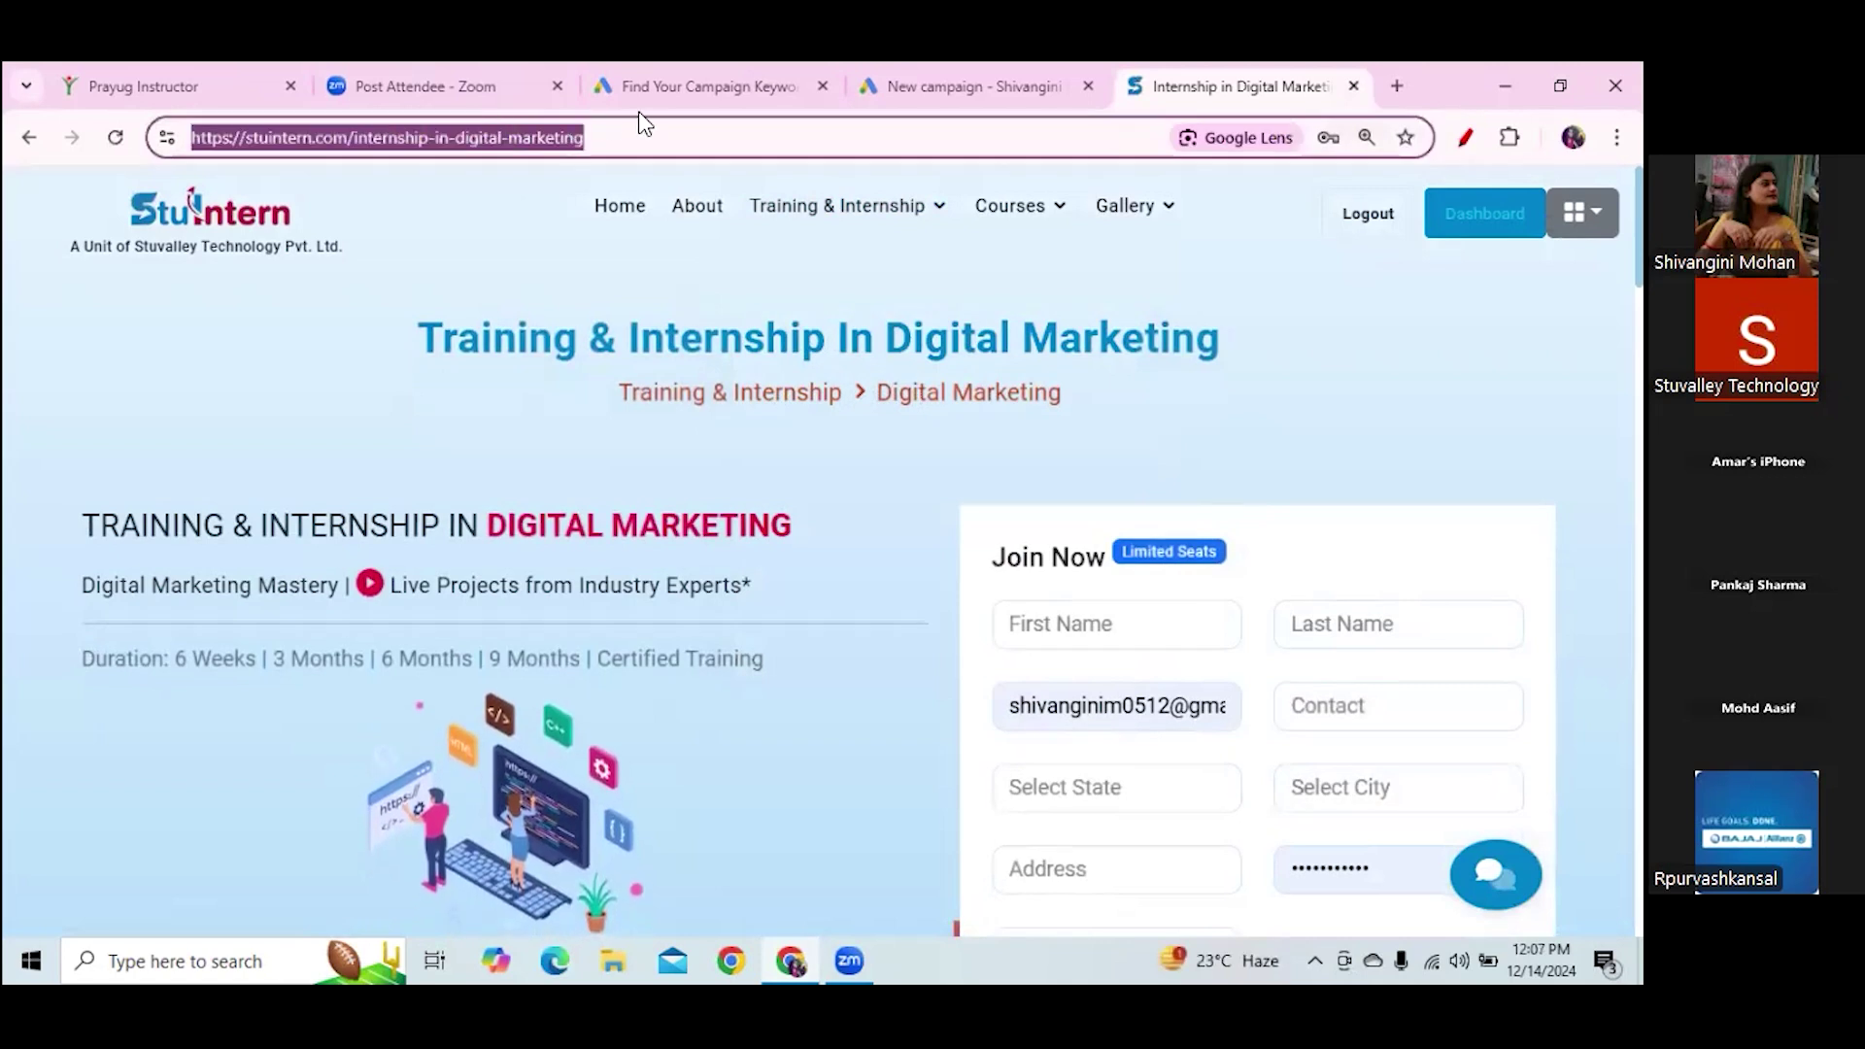
click(952, 89)
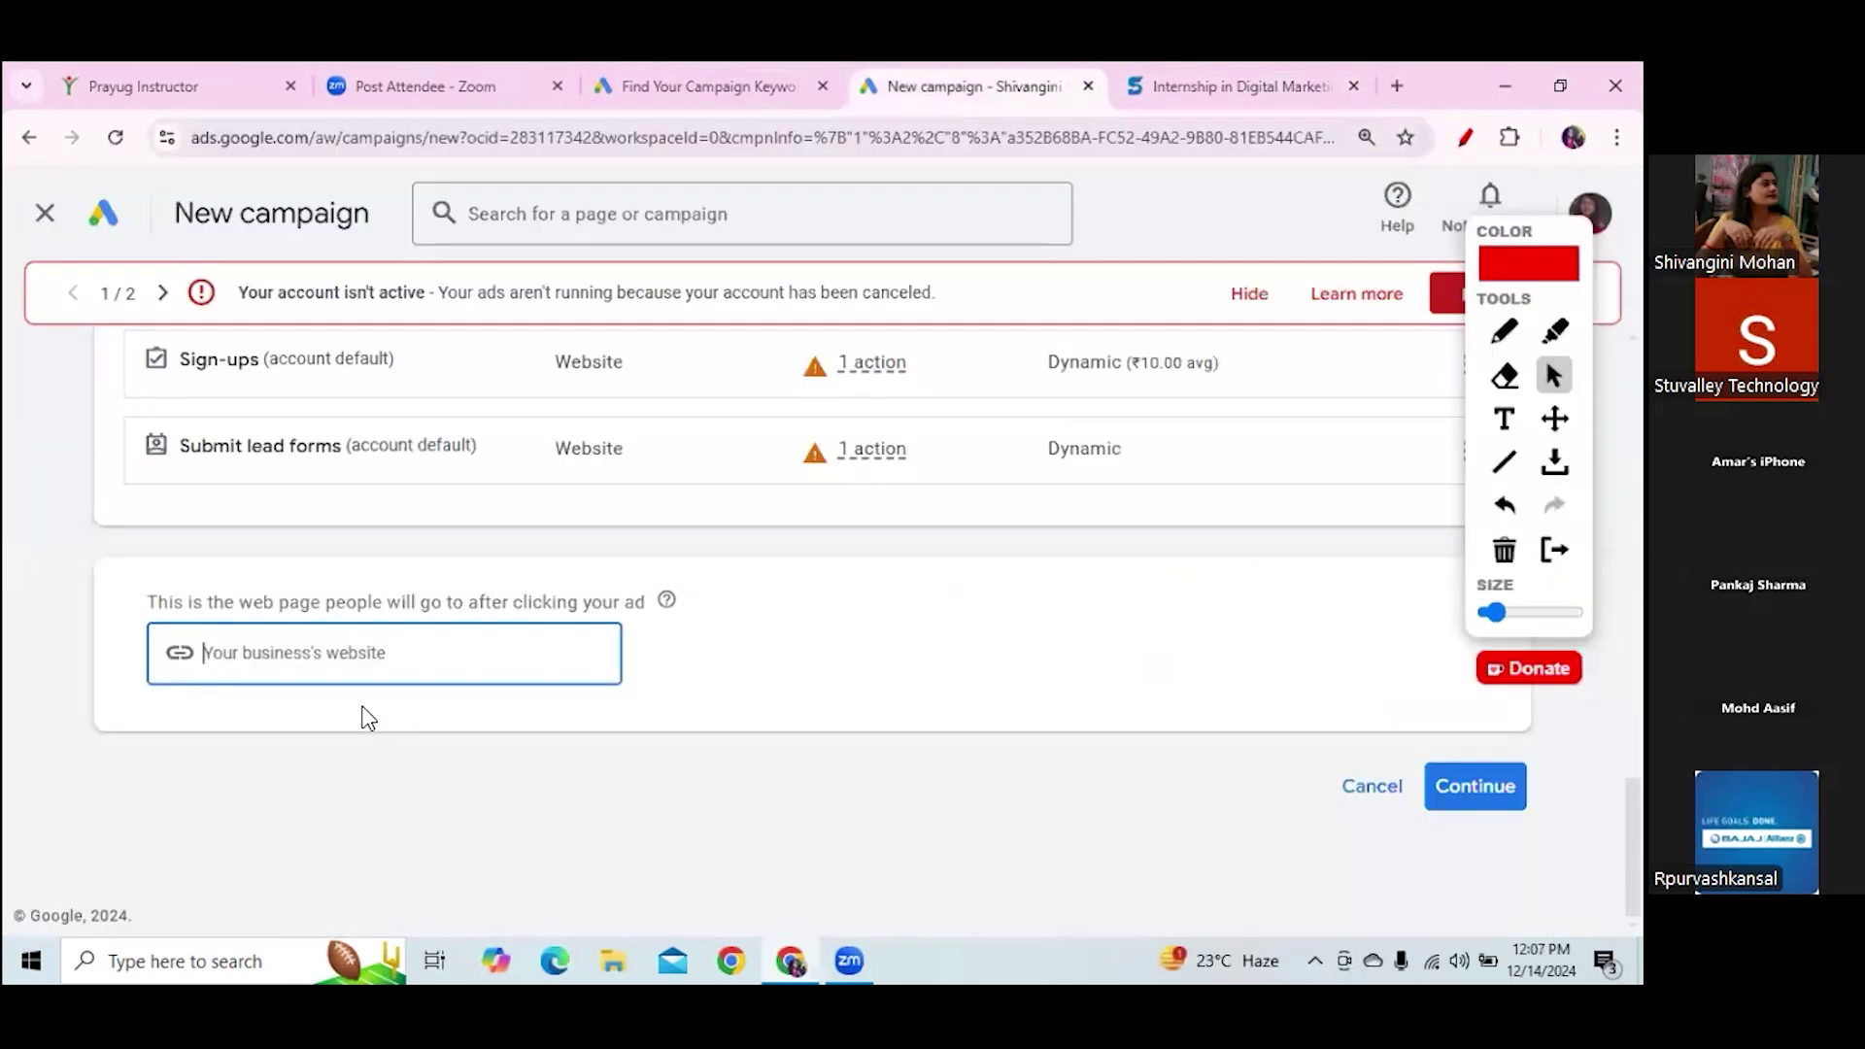
key(ctrl+v)
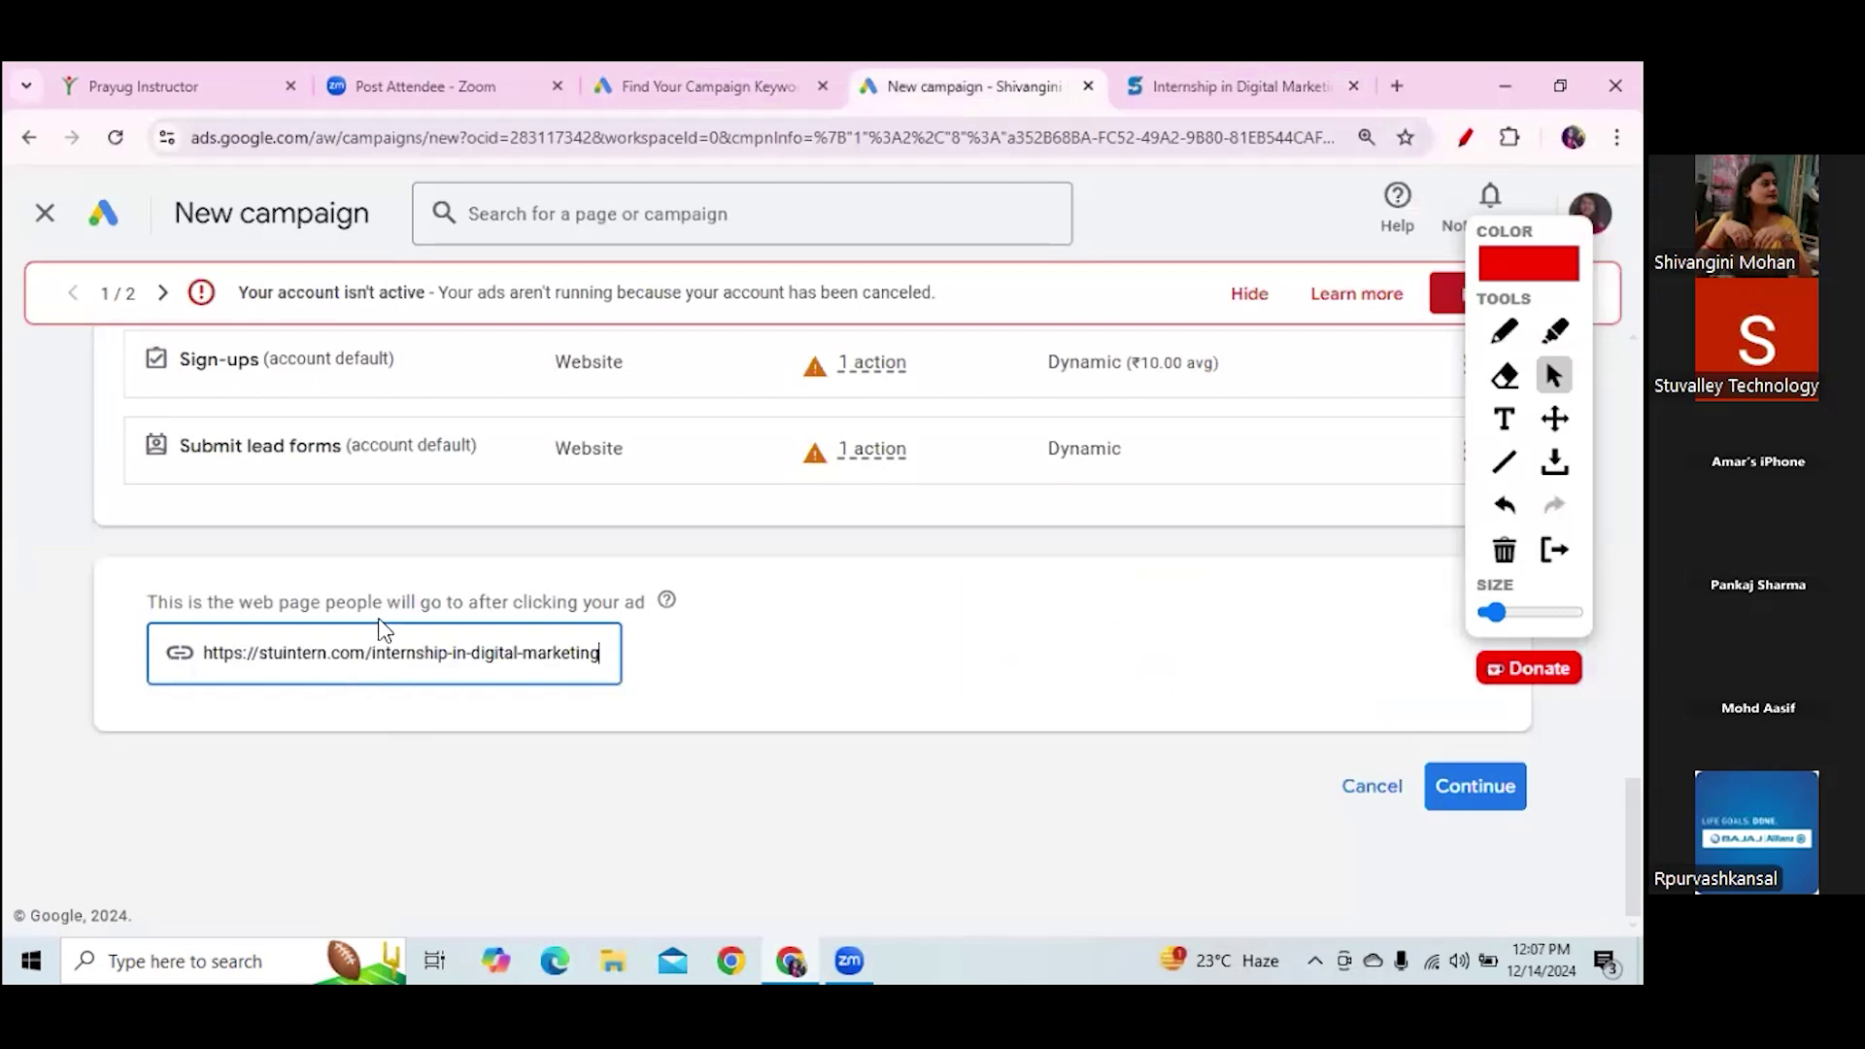
click(1474, 786)
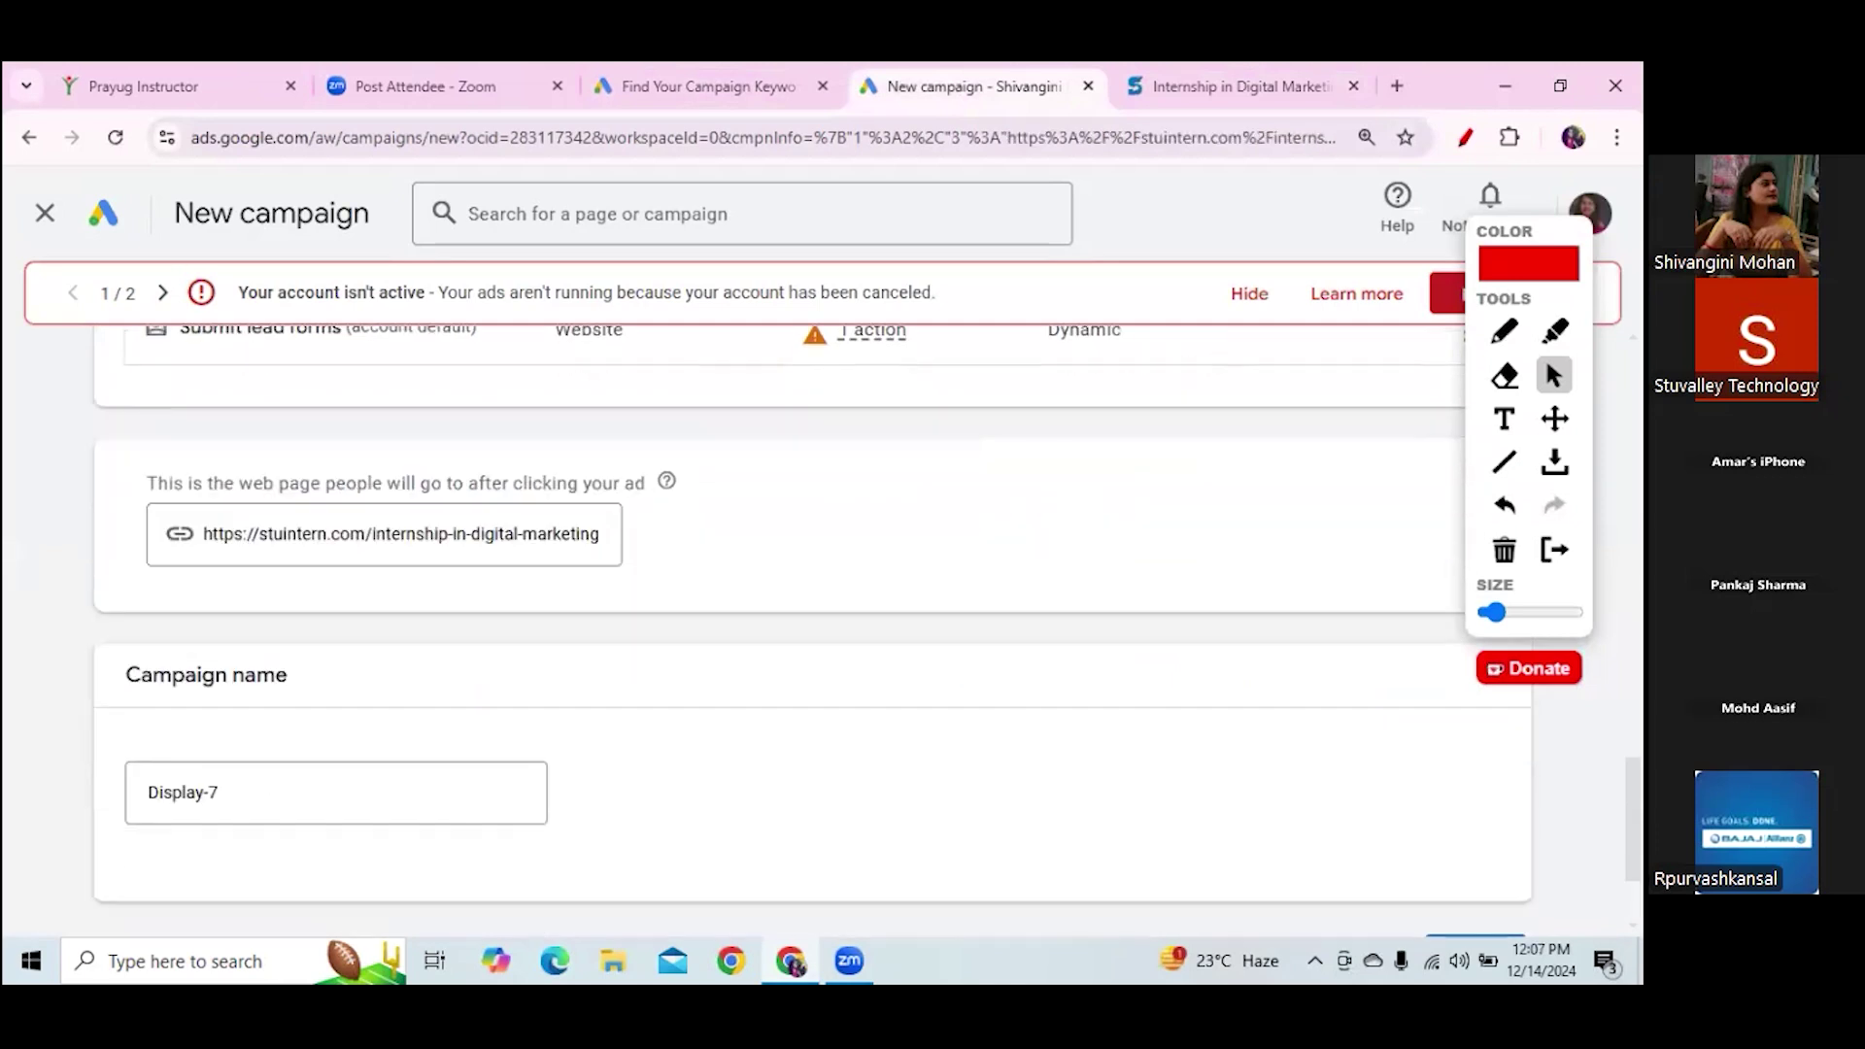
Name the campaign Digital_marketing_display and continue to the campaign settings
drag(228, 621, 122, 621)
text(Di)
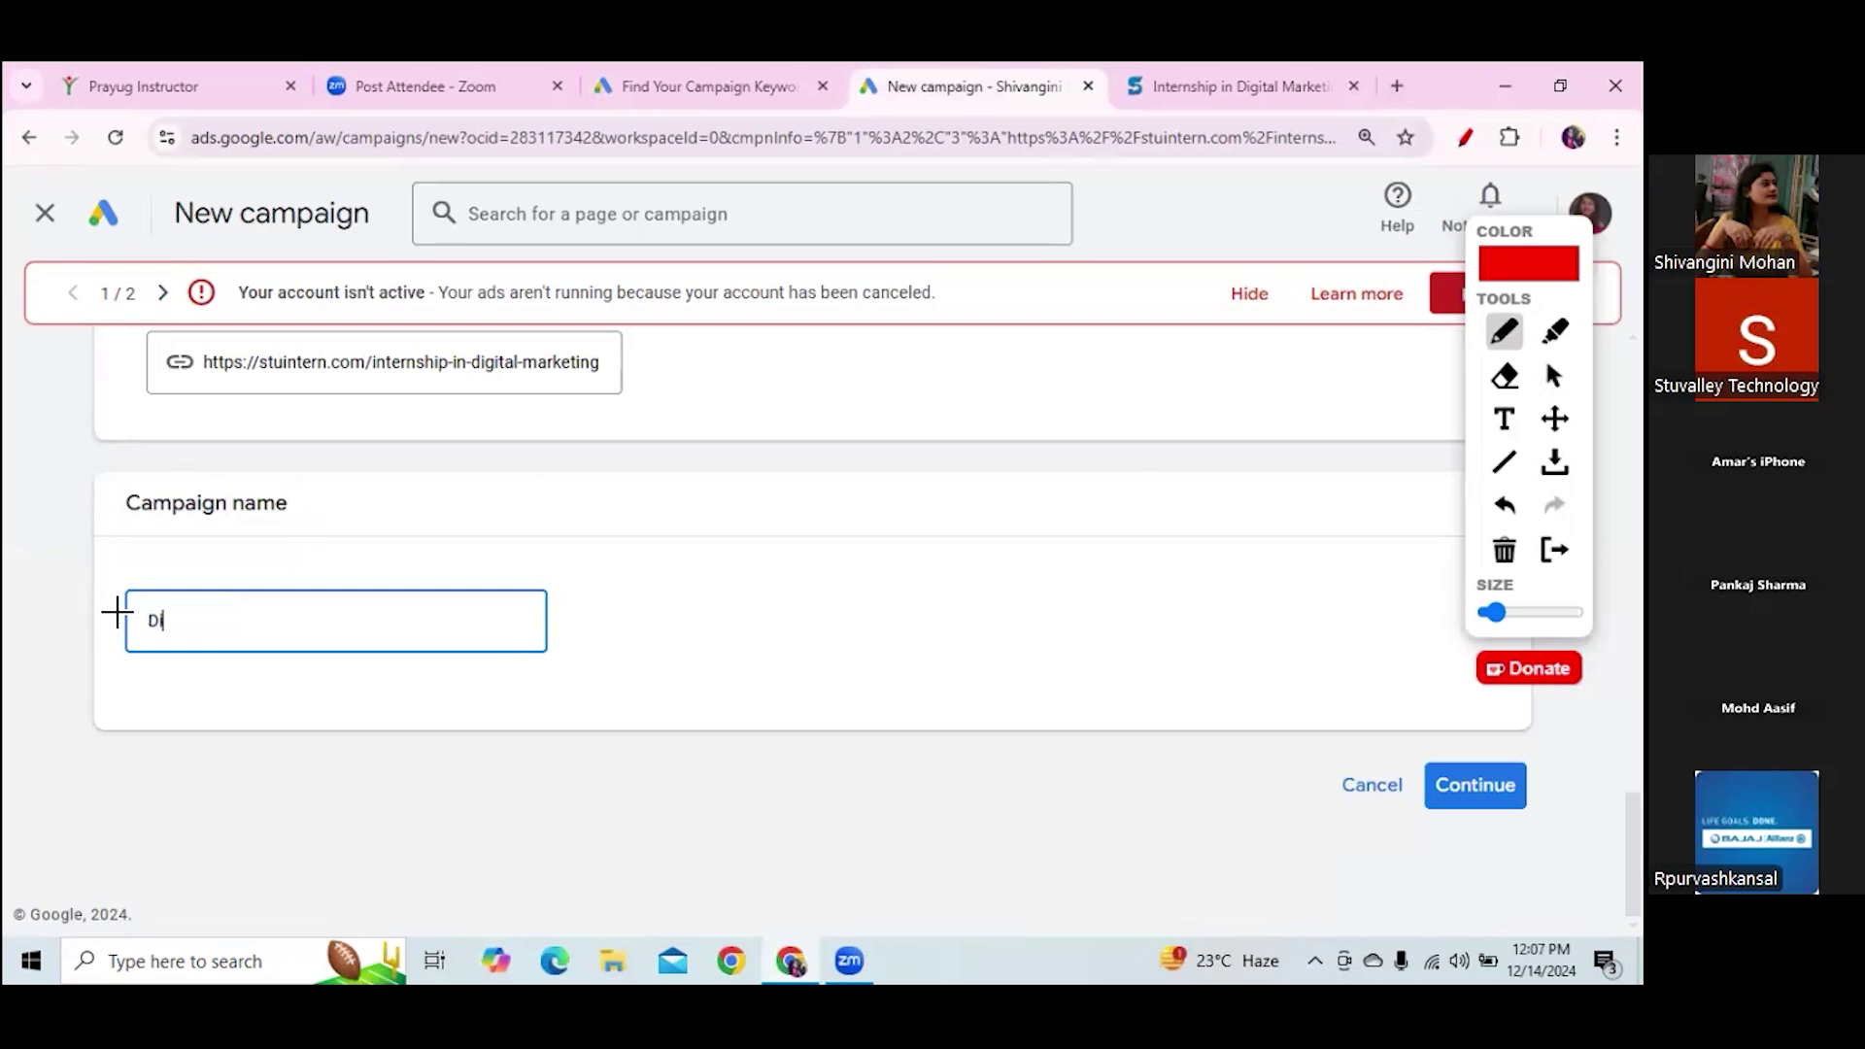
text(gital _marketing)
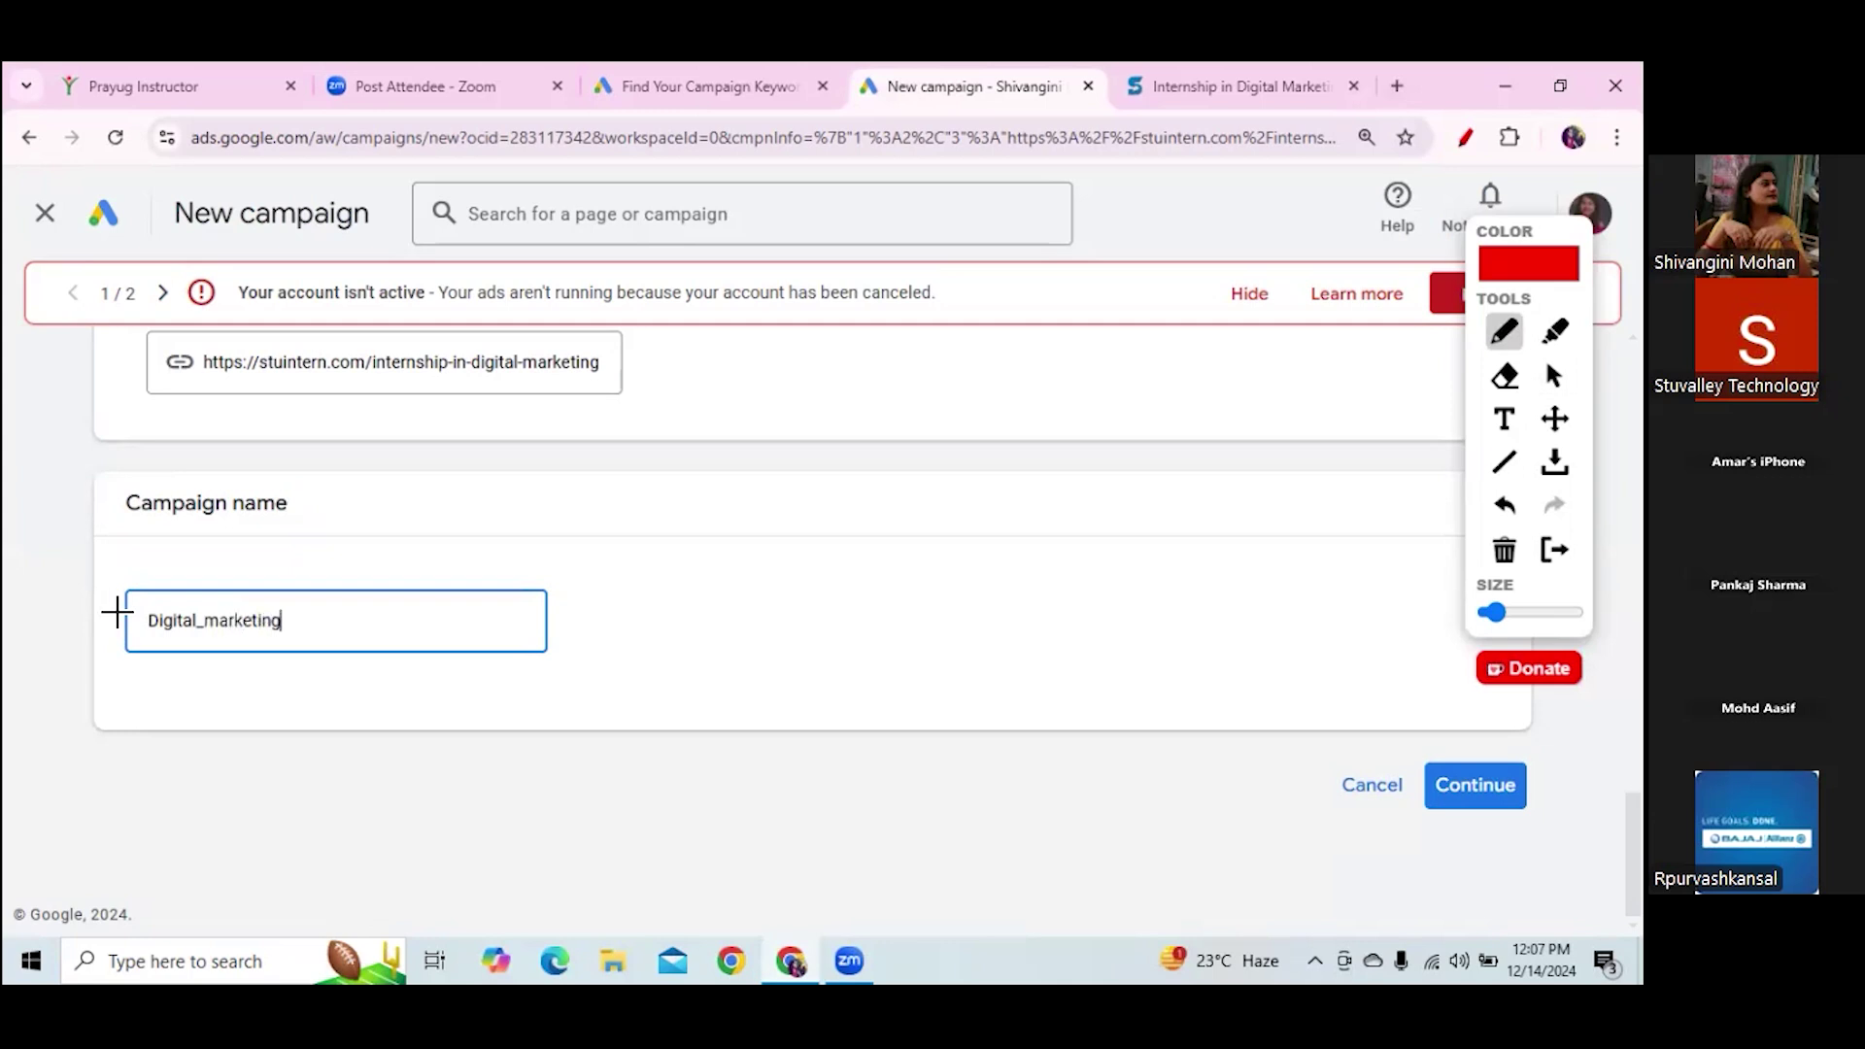
text(_display)
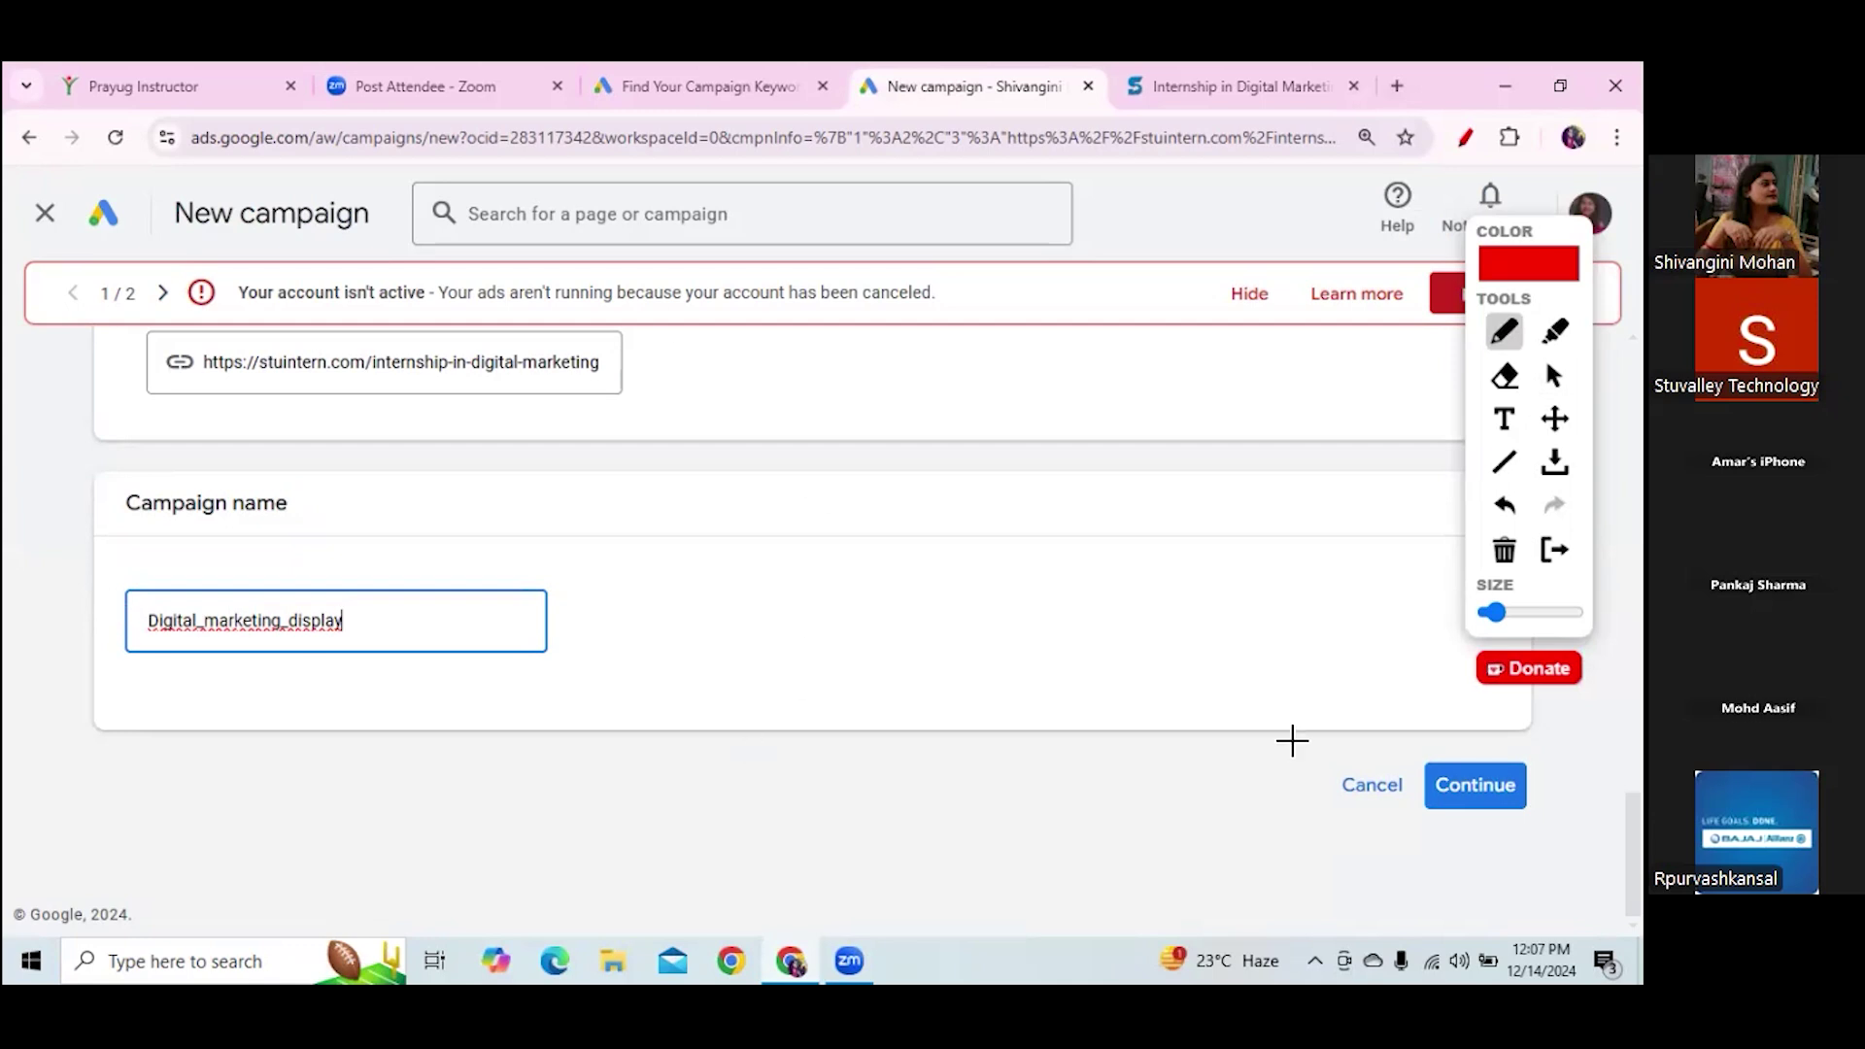
click(1553, 375)
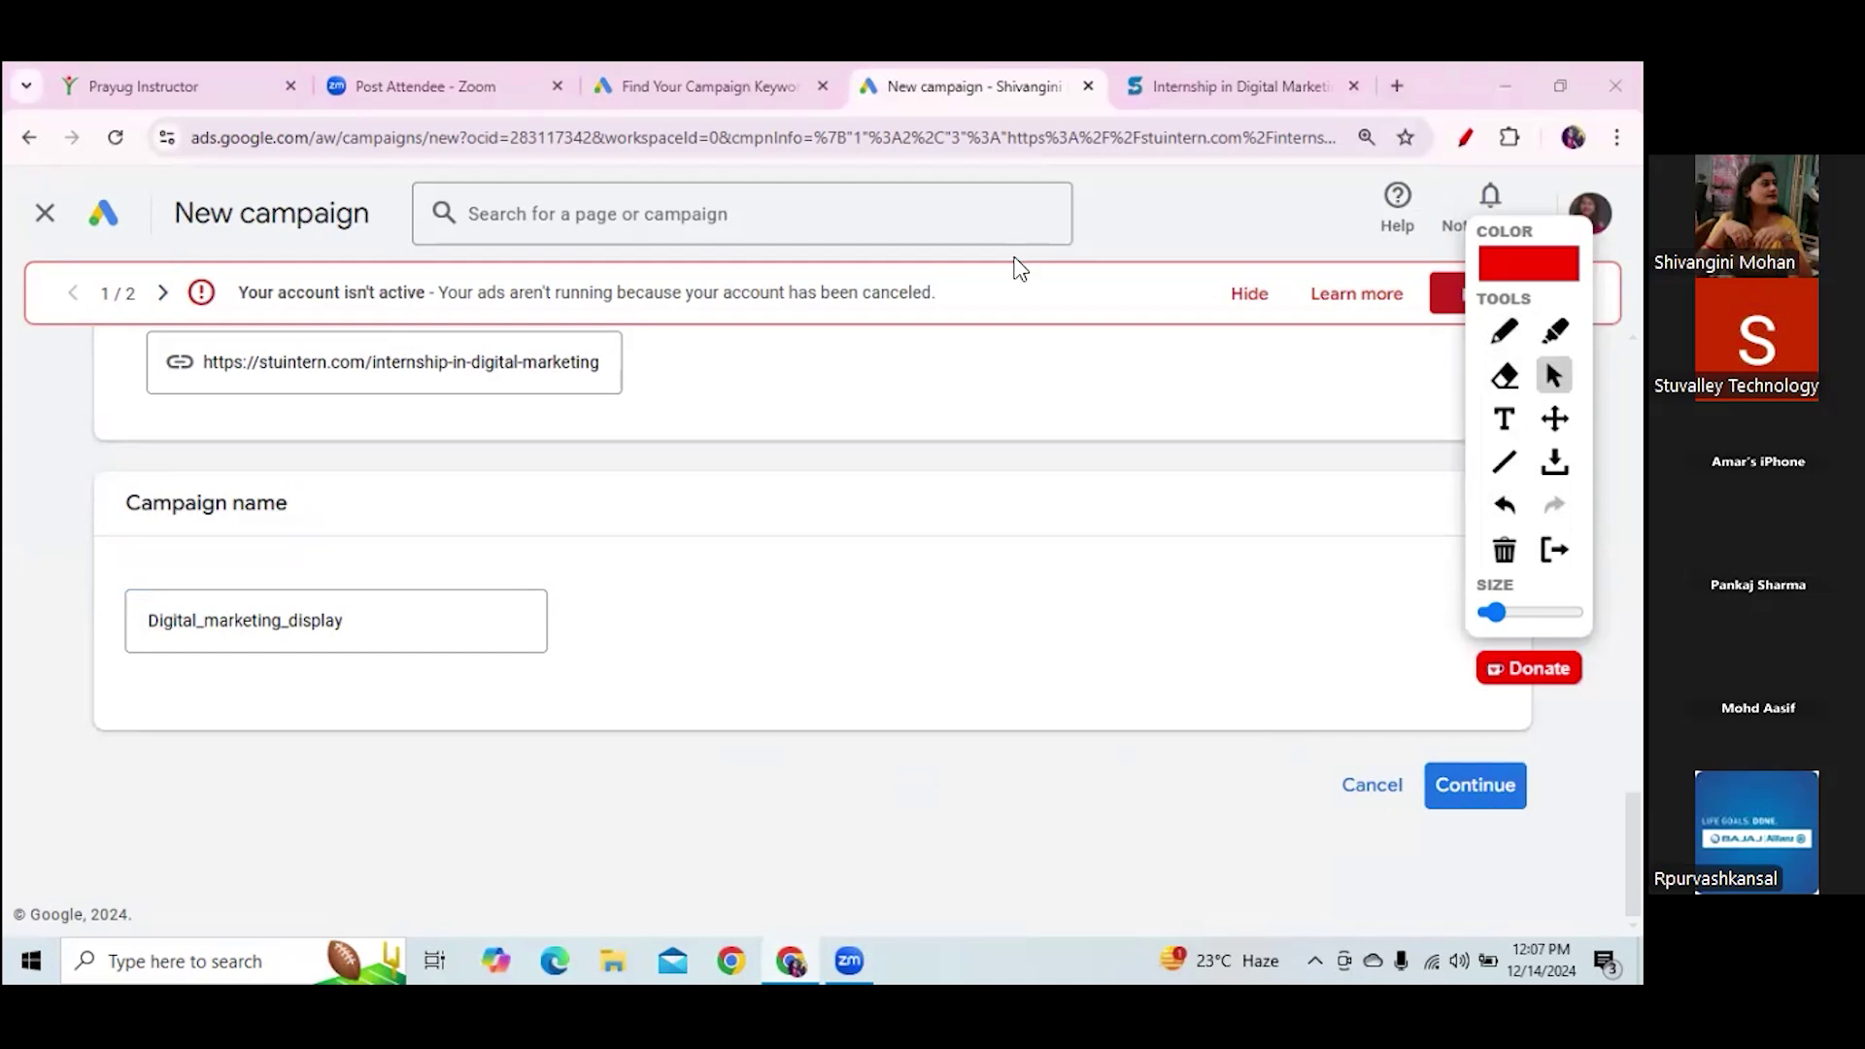
click(1474, 785)
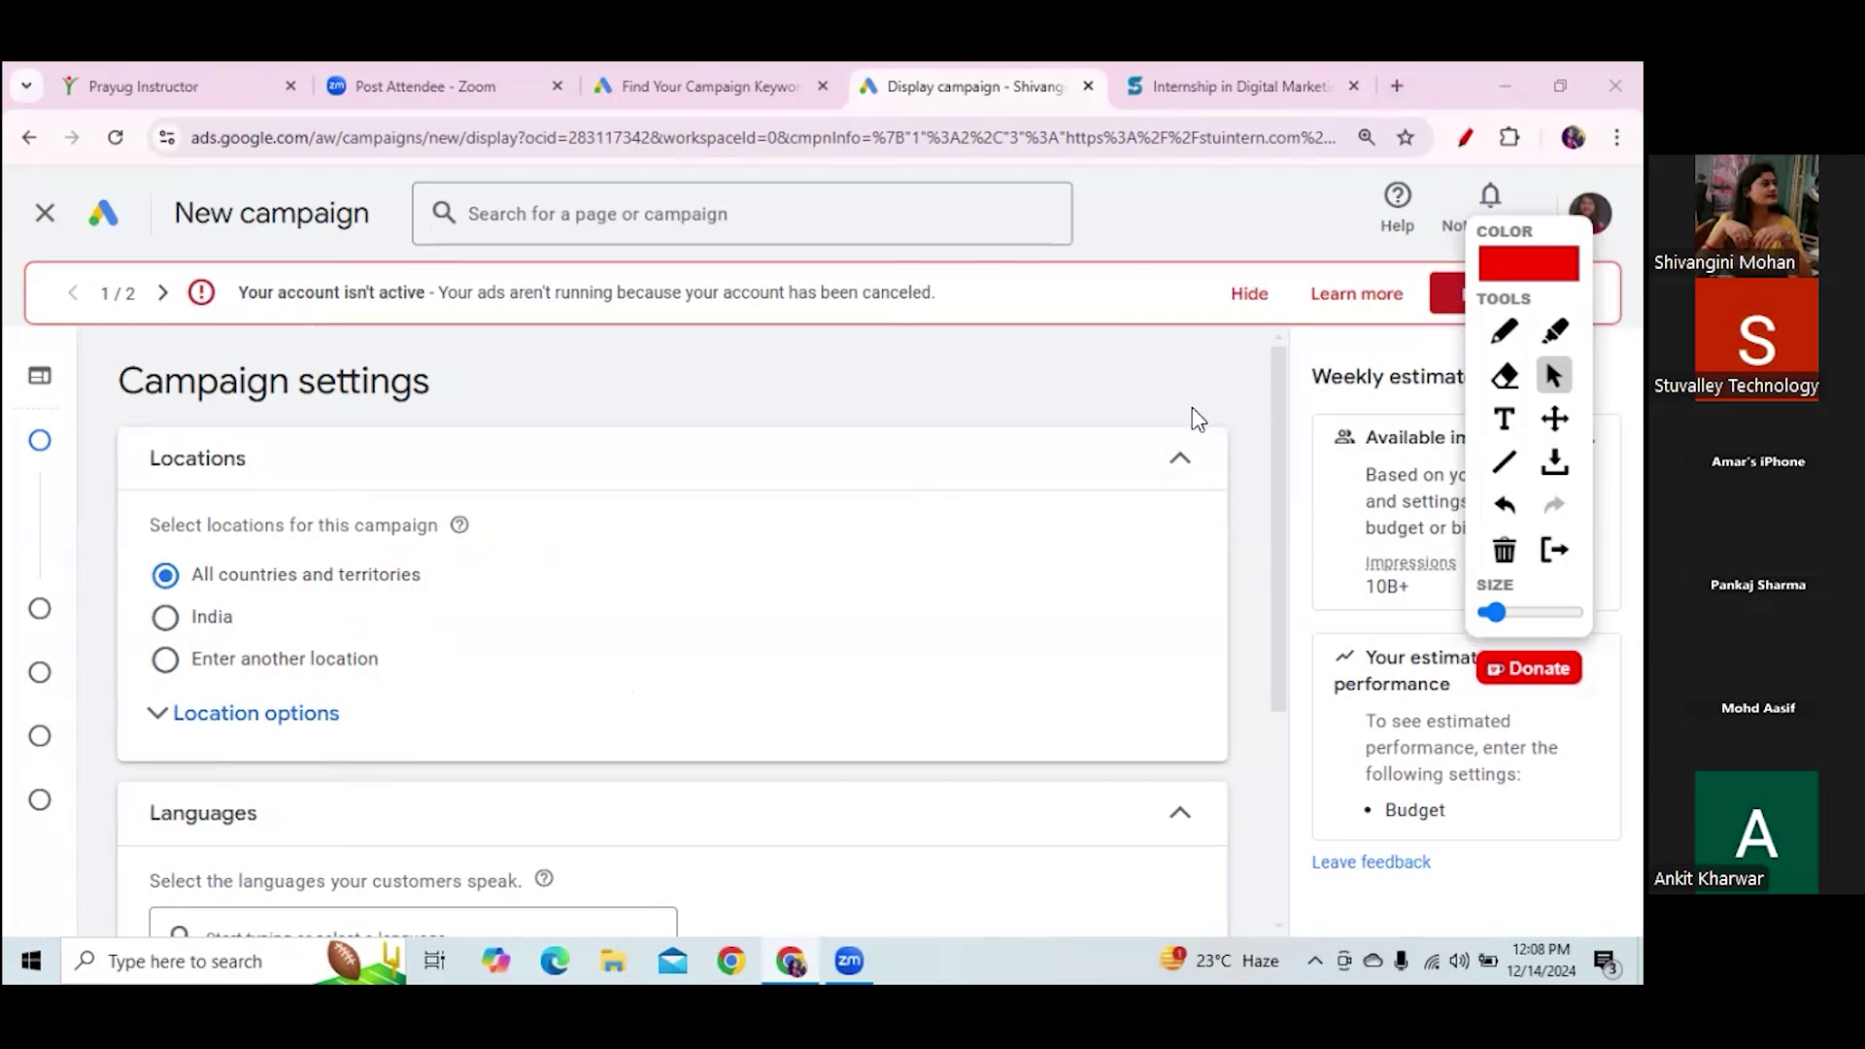
Target the campaign at India and remove English from the customer languages
scroll(1280, 495, down, 1)
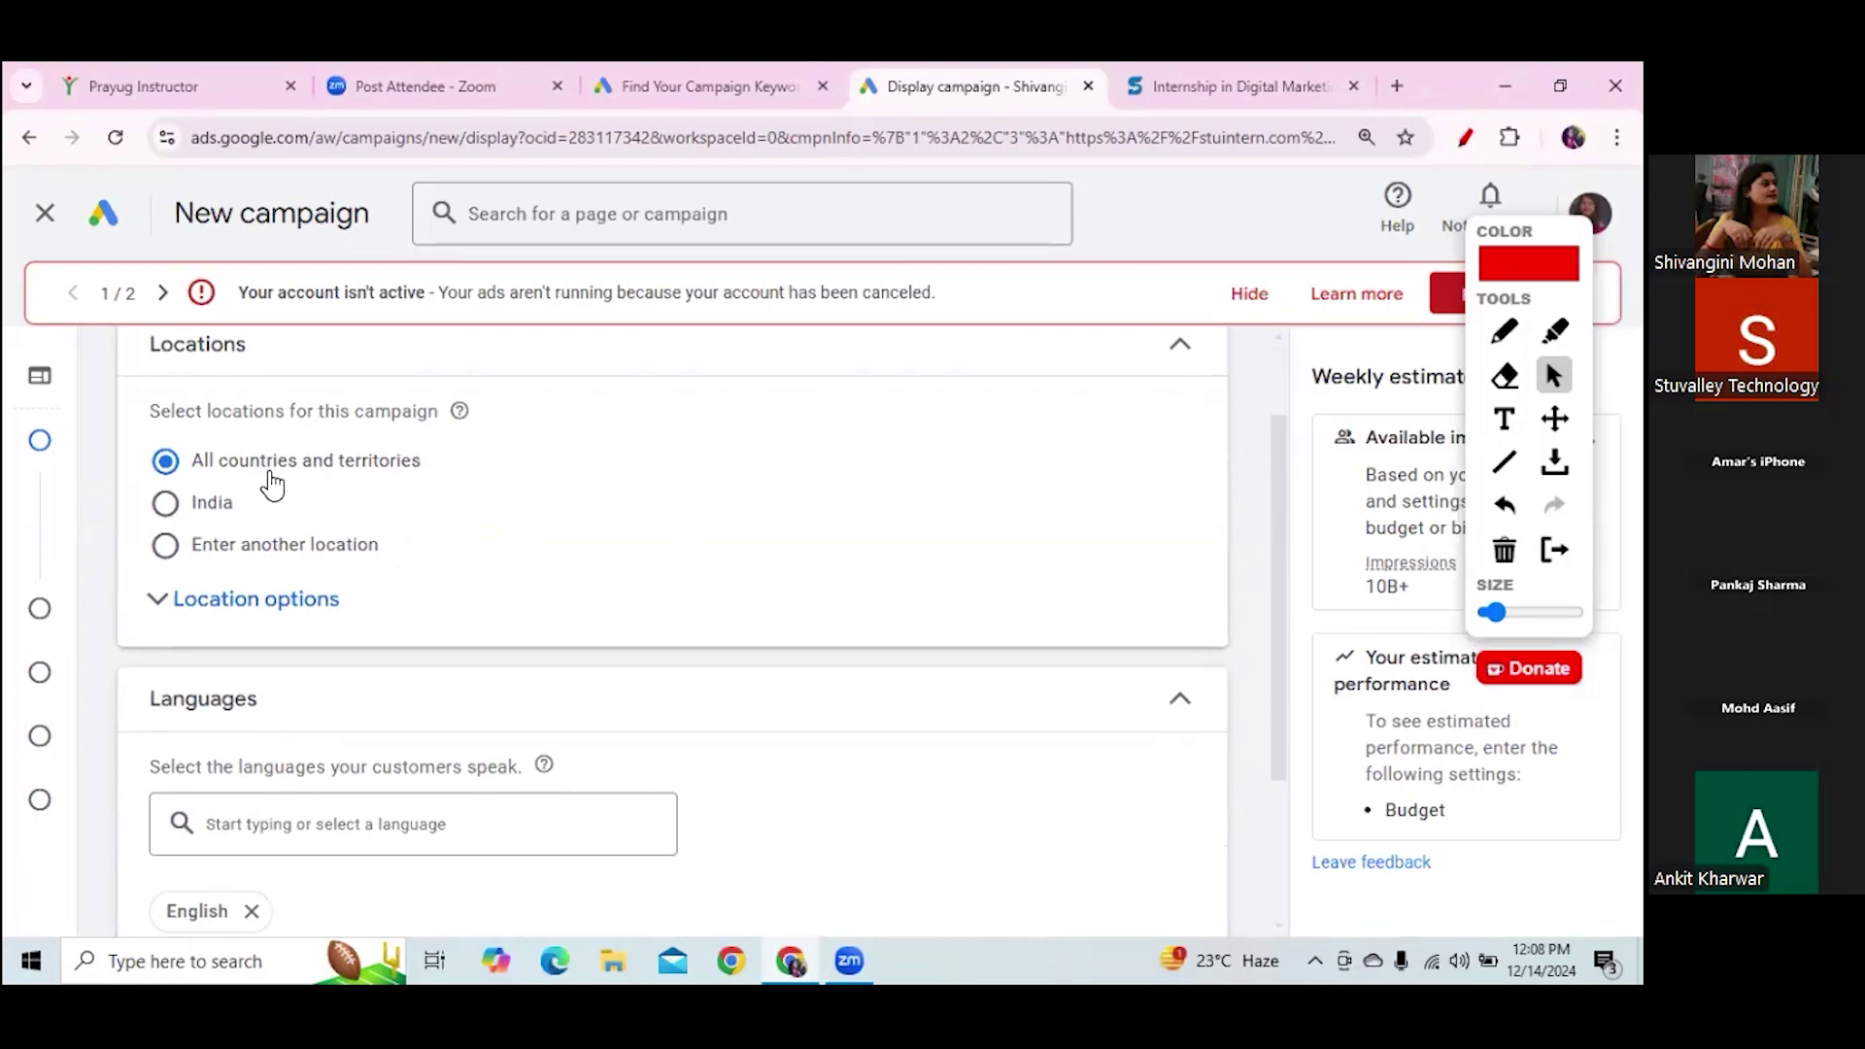
click(166, 546)
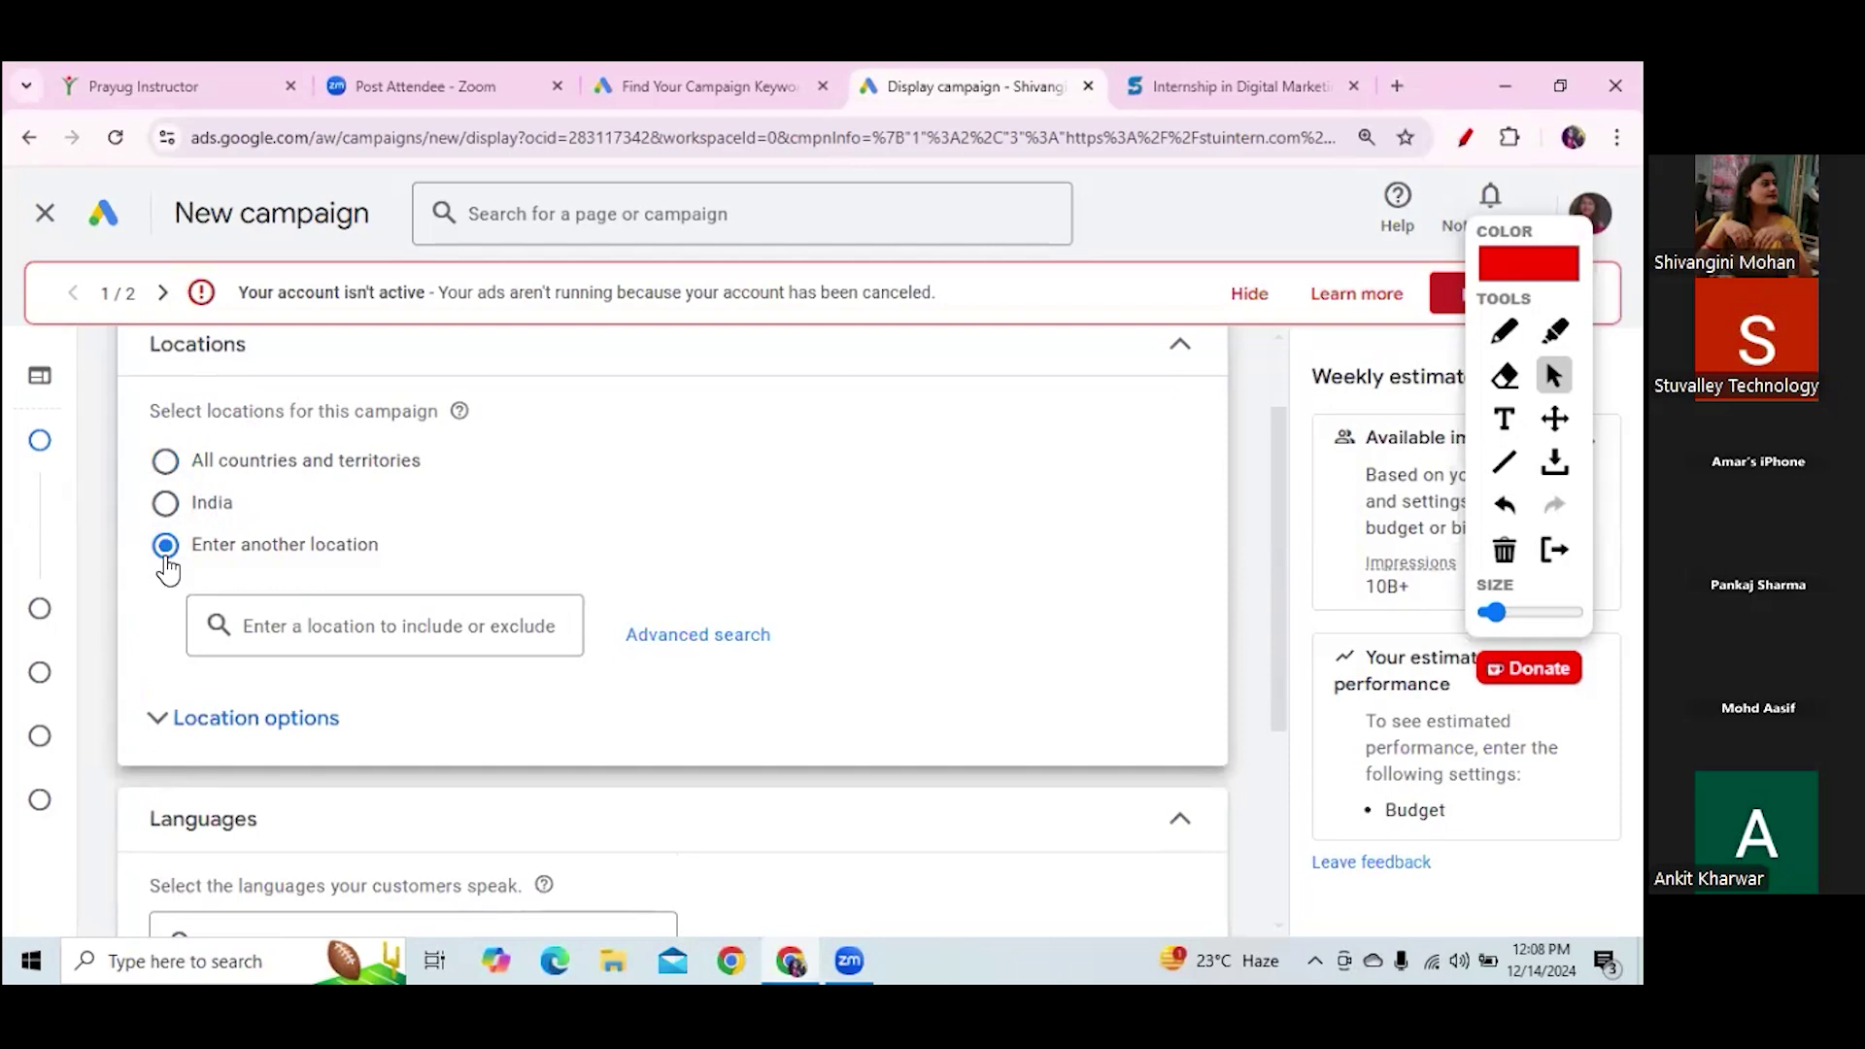
click(168, 505)
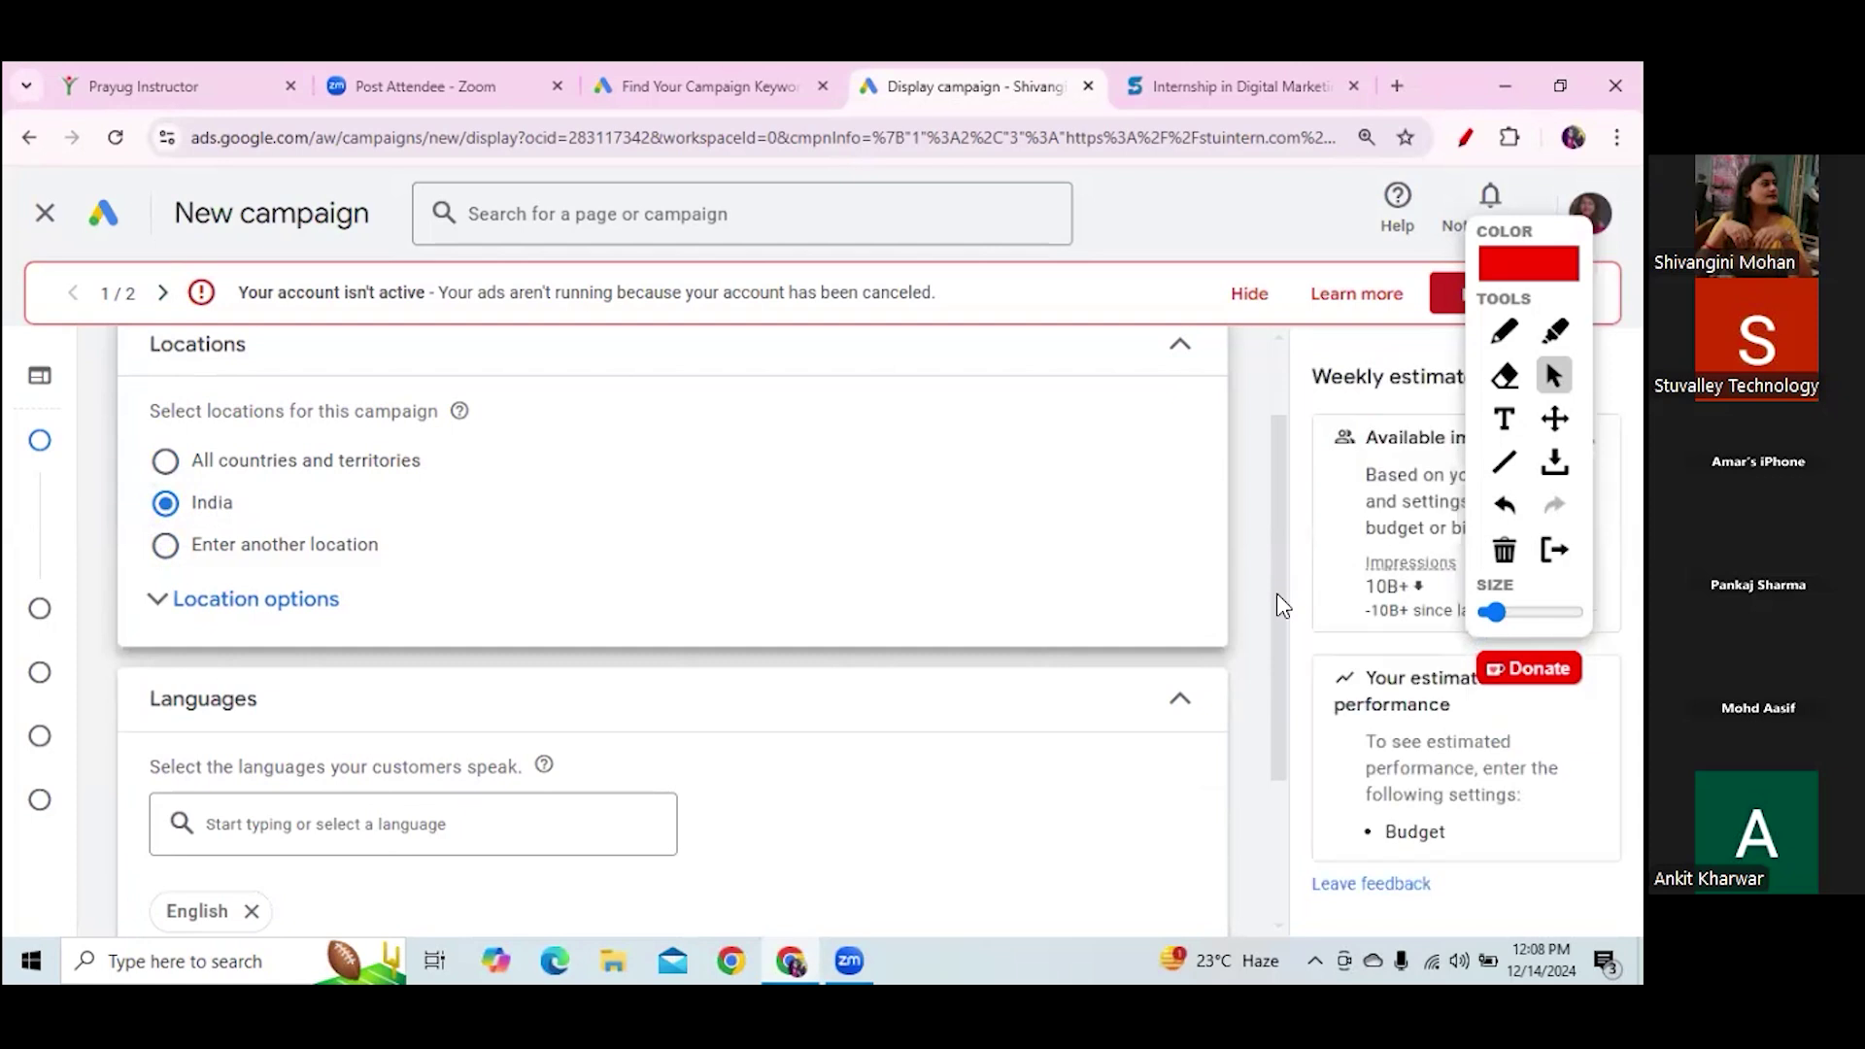
scroll(1282, 604, down, 2)
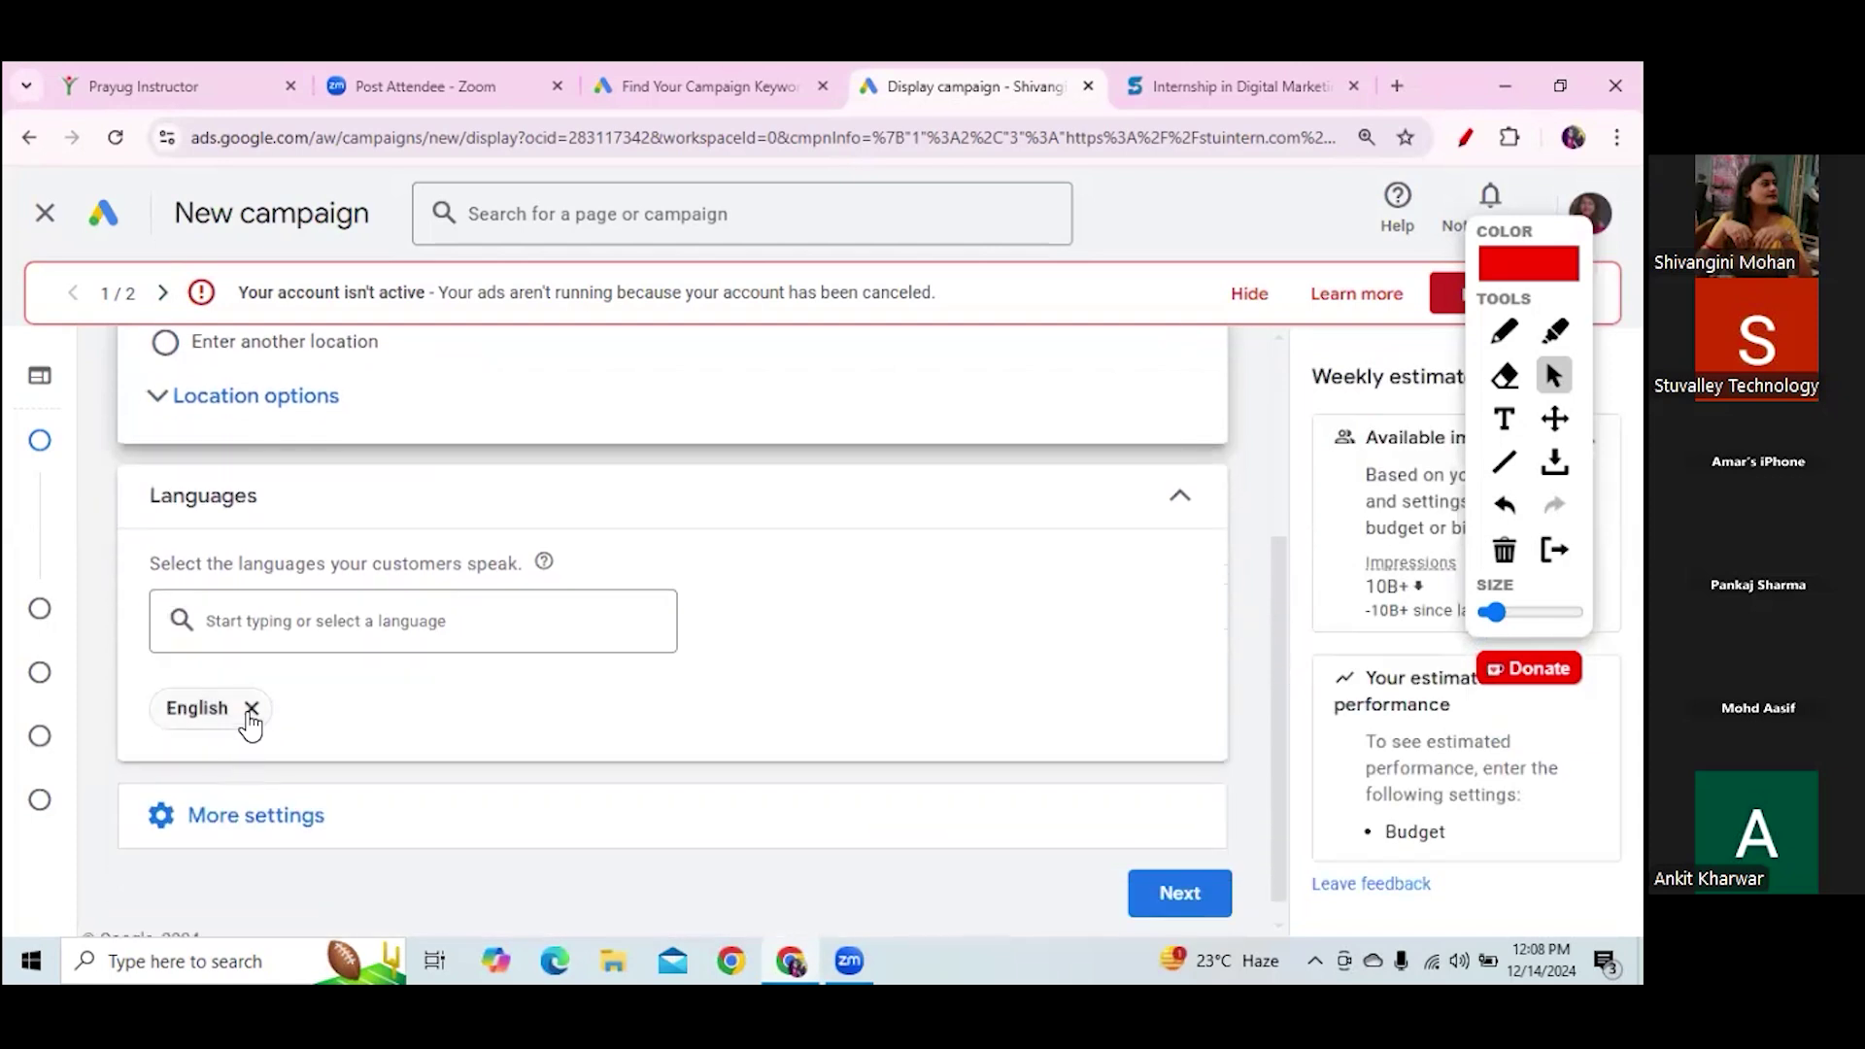
scroll(250, 724, up, 3)
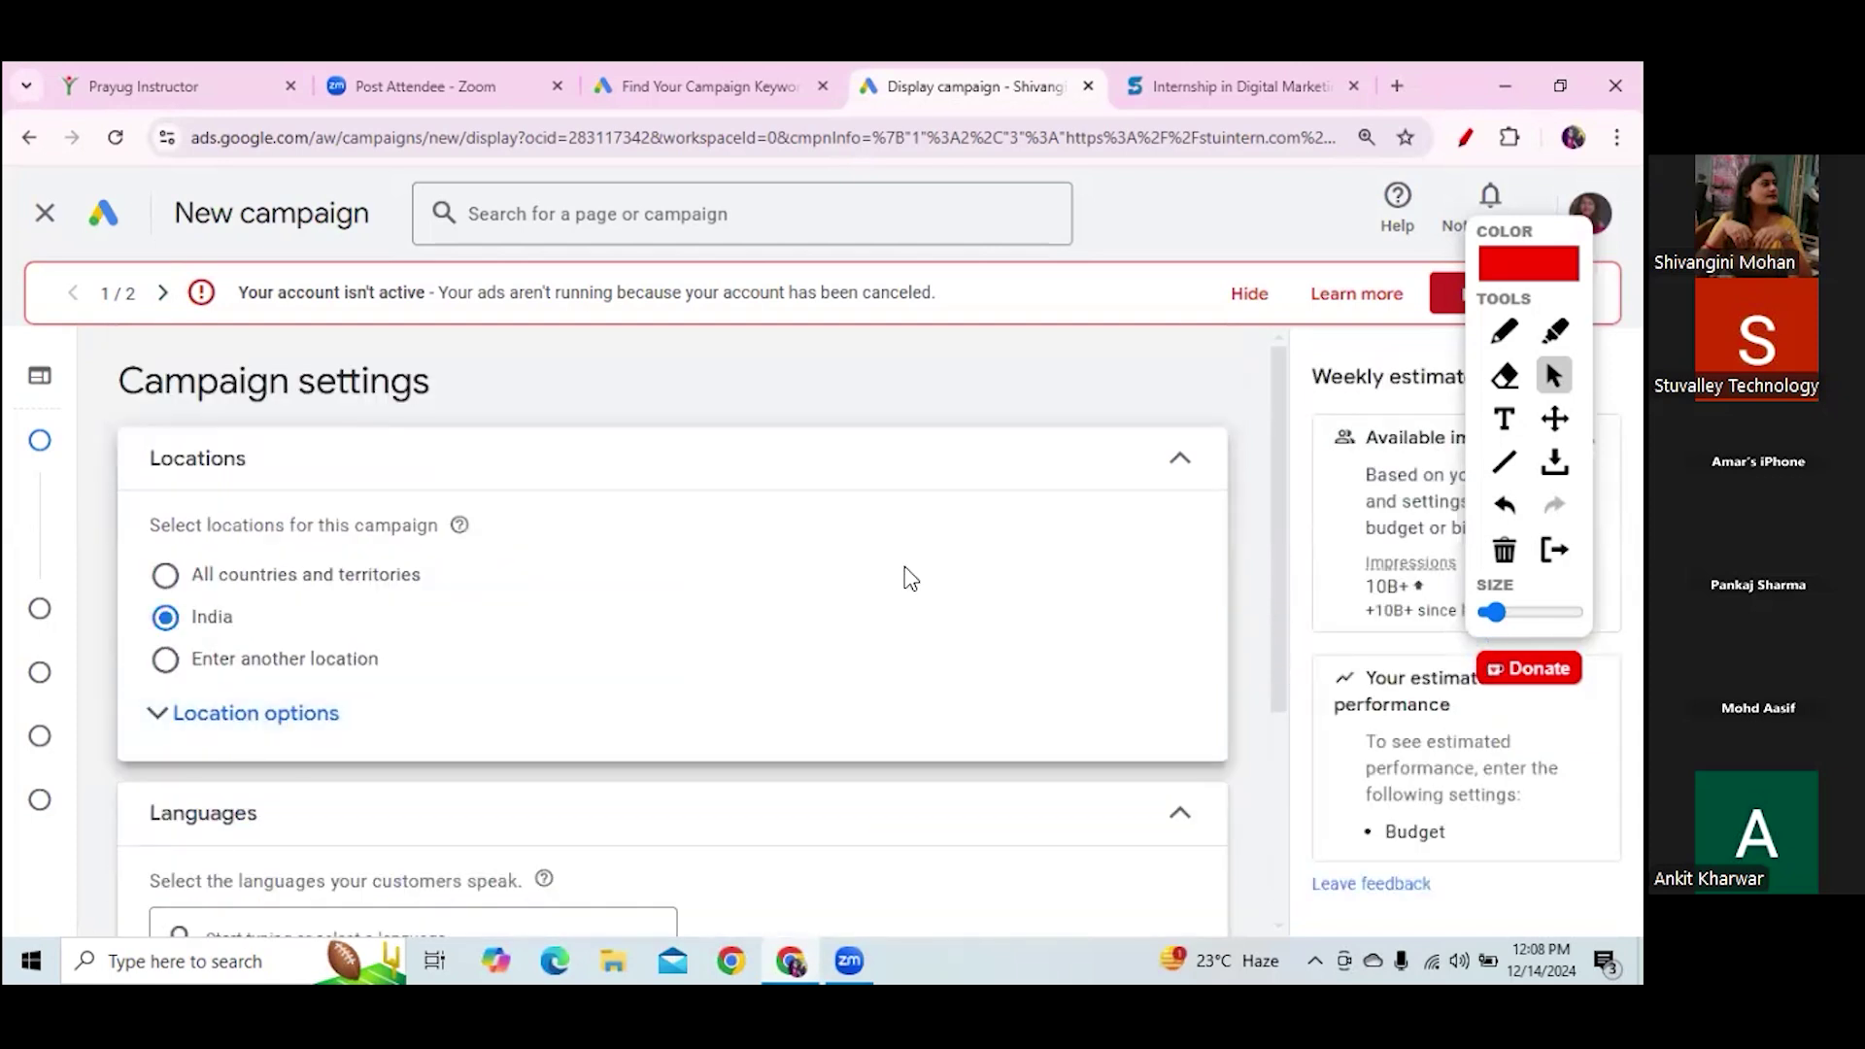
Reveal the additional campaign settings and set the ad rotation to Optimize: Prefer best performing ads
scroll(1272, 544, down, 3)
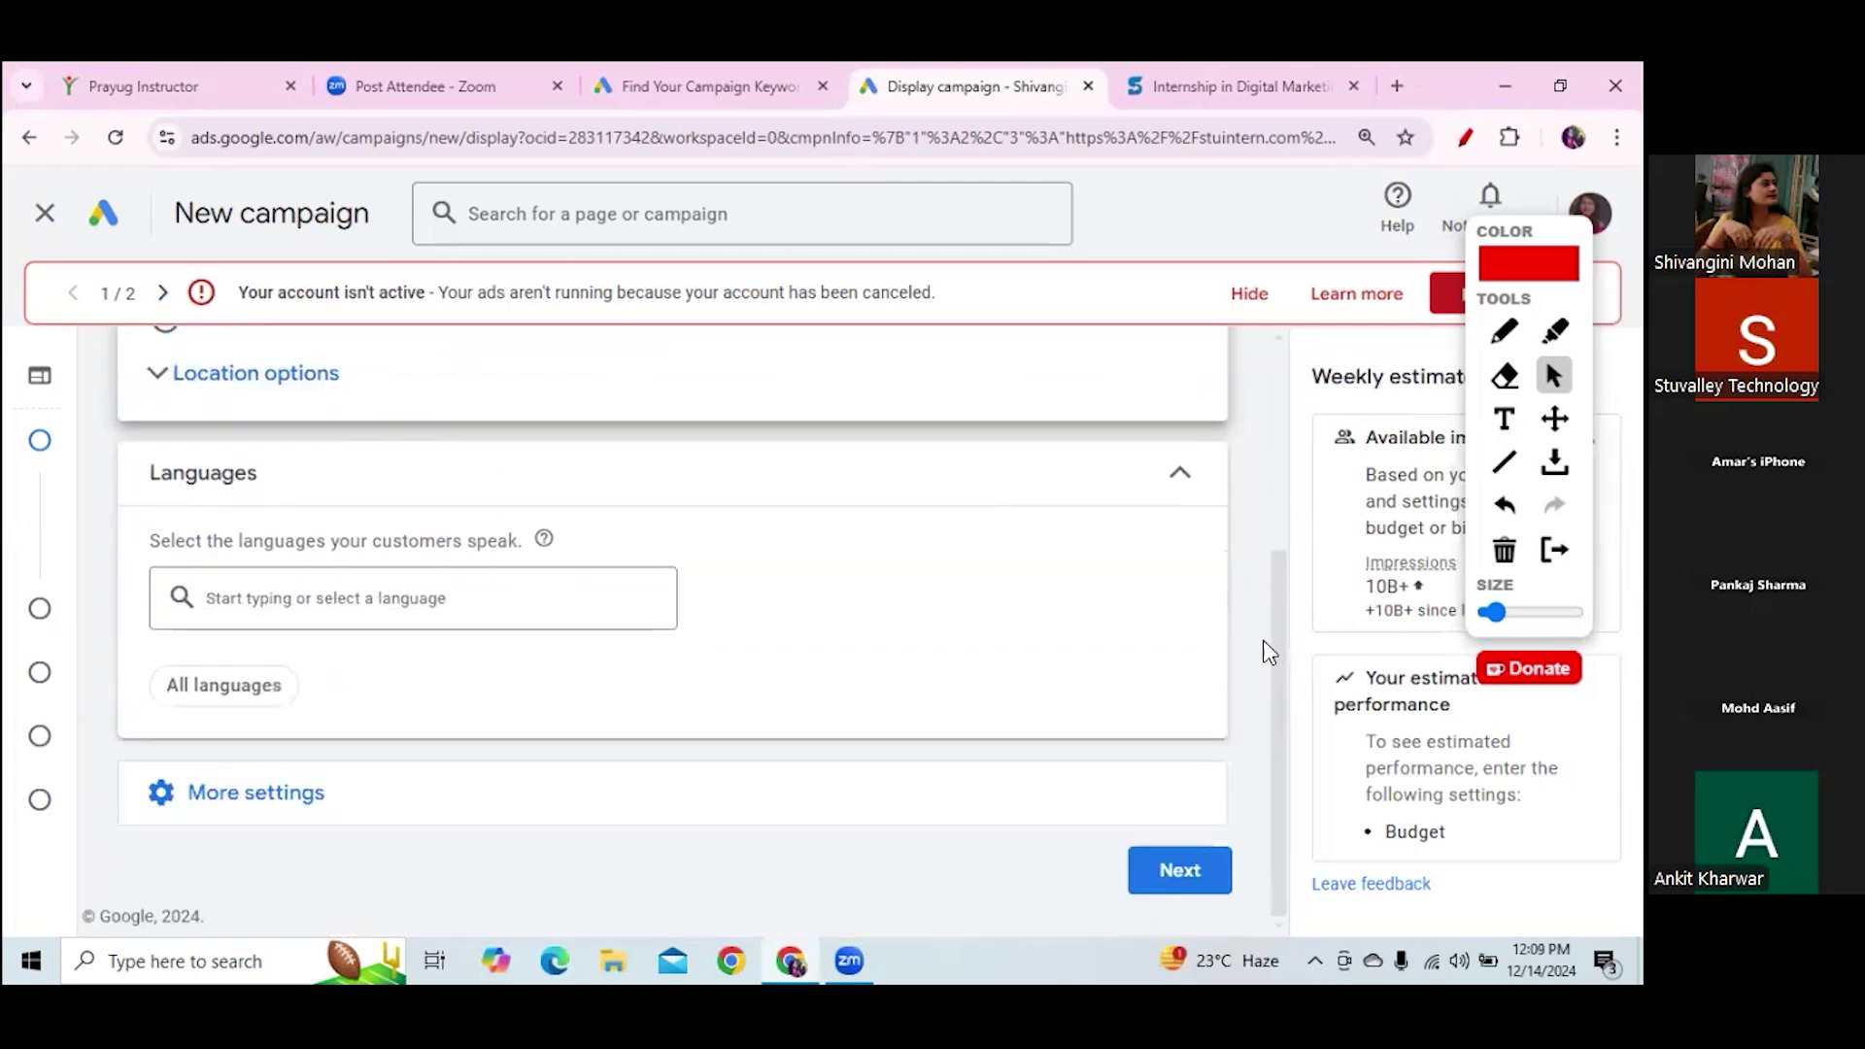
click(1183, 803)
drag(1282, 527, 1313, 730)
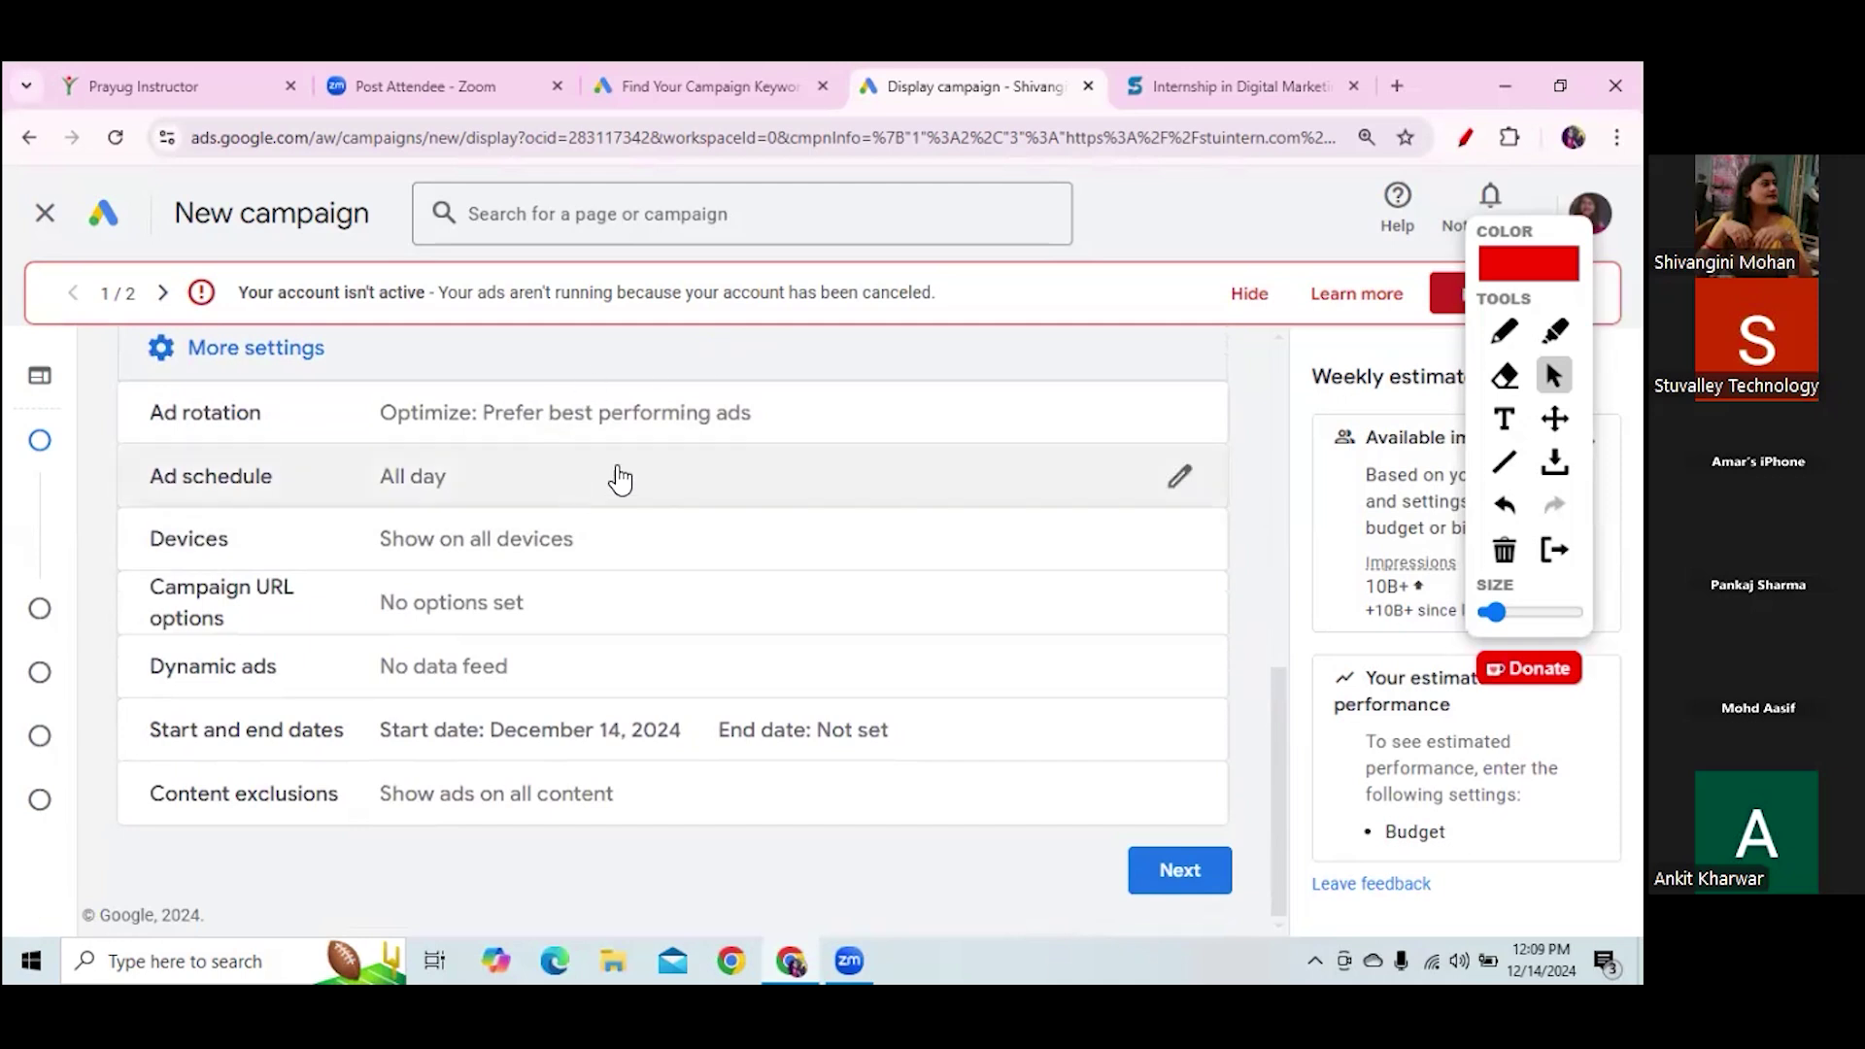
click(651, 430)
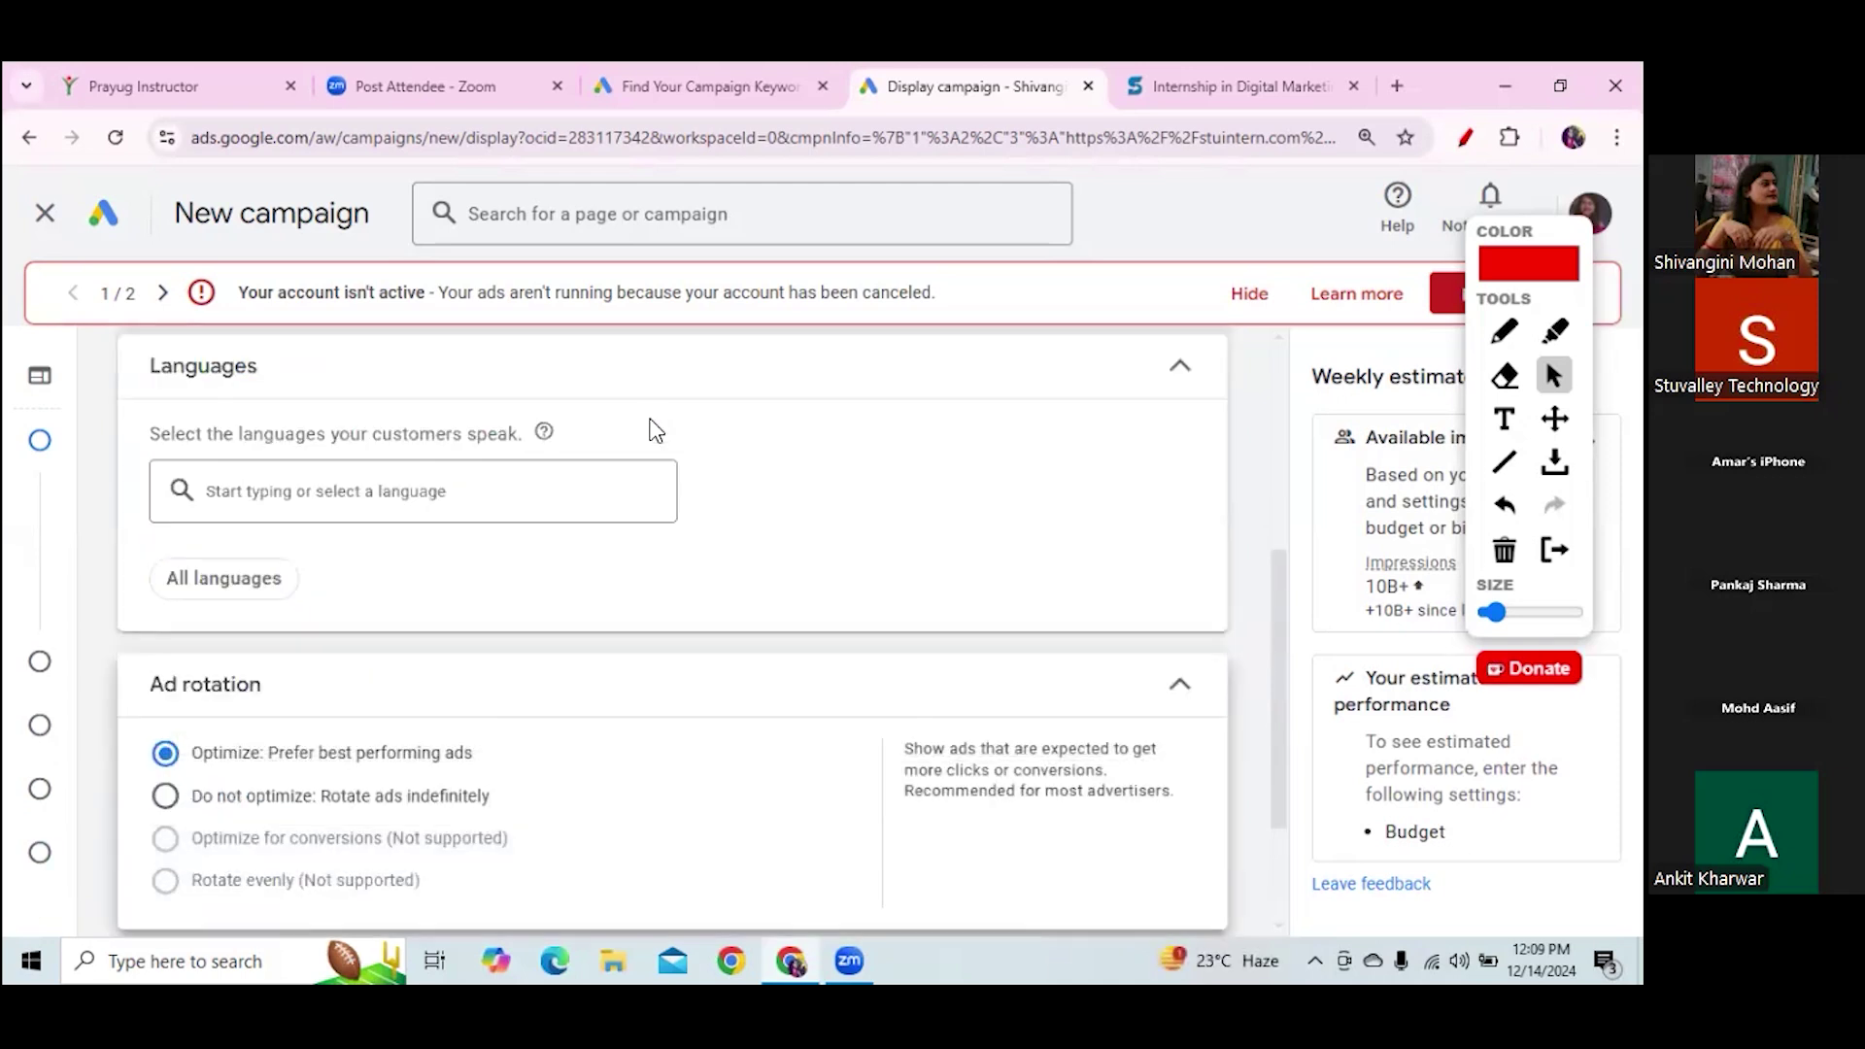
drag(1282, 607, 1297, 728)
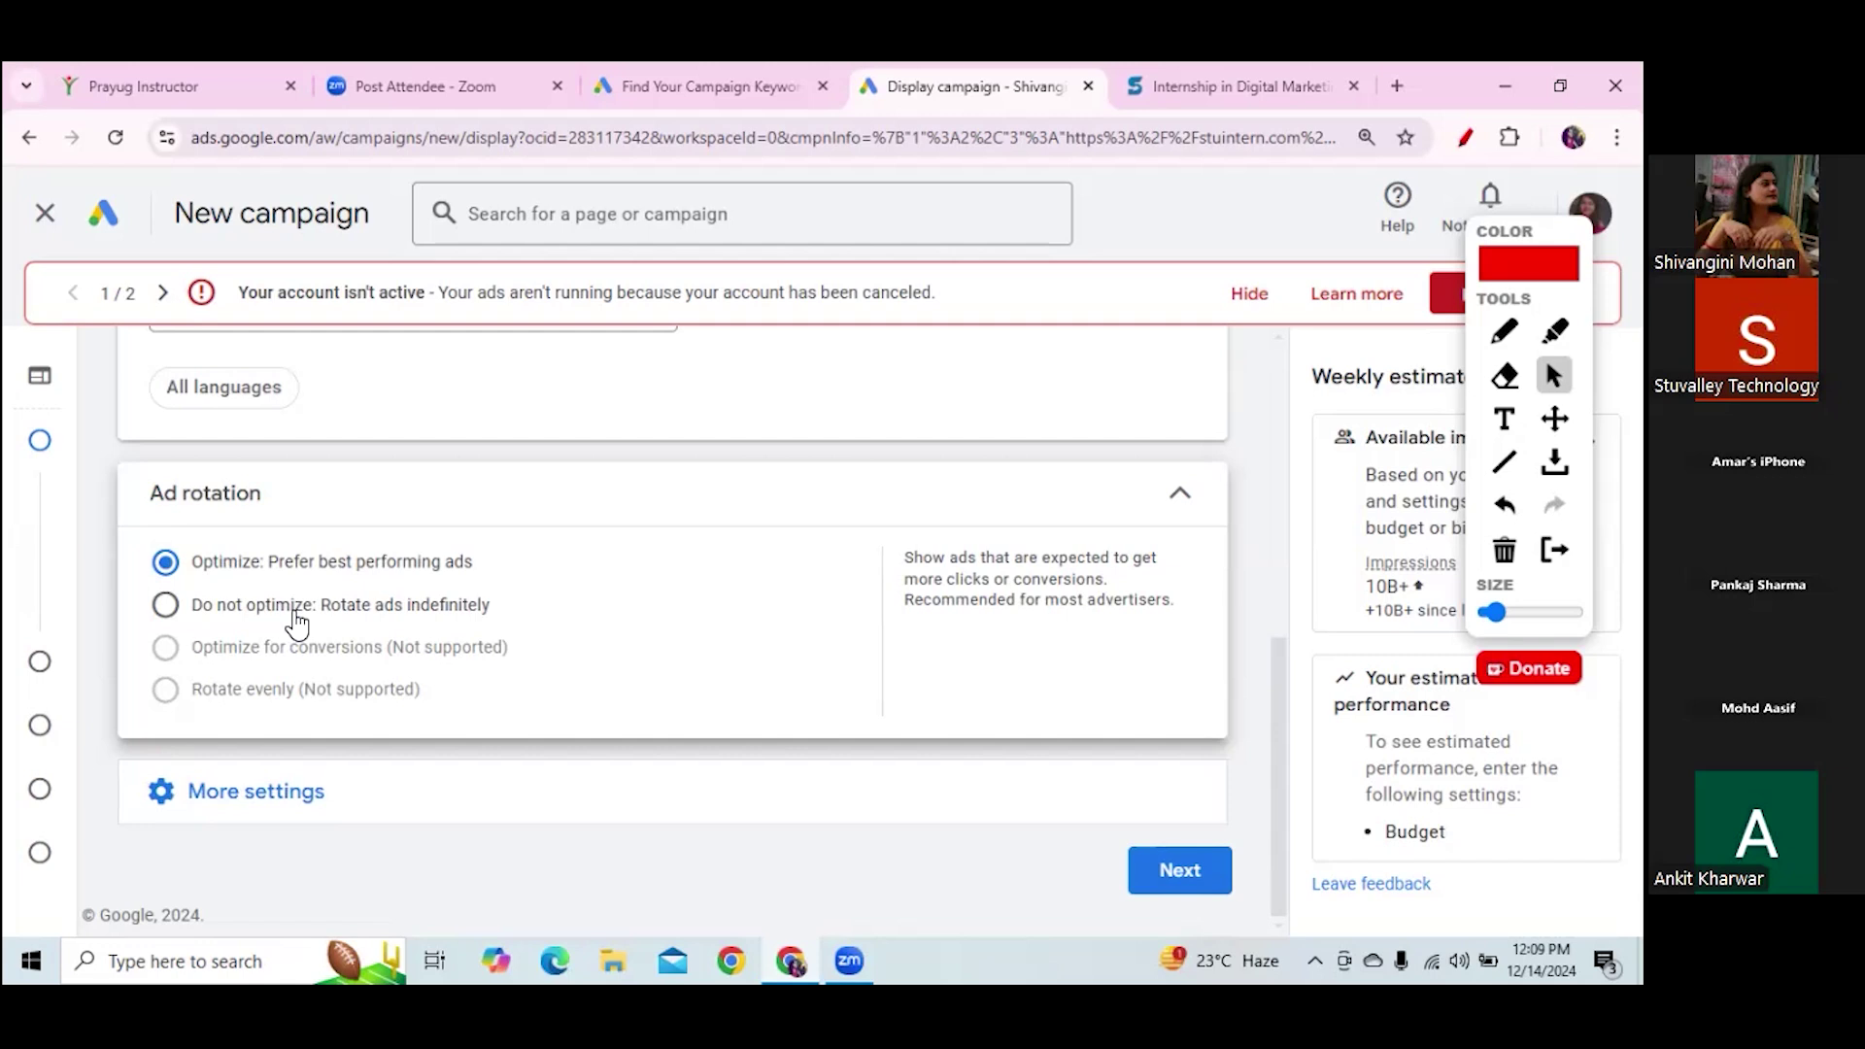
click(167, 567)
Collapse the Ad rotation, Languages and Locations sections of the campaign settings
click(1180, 495)
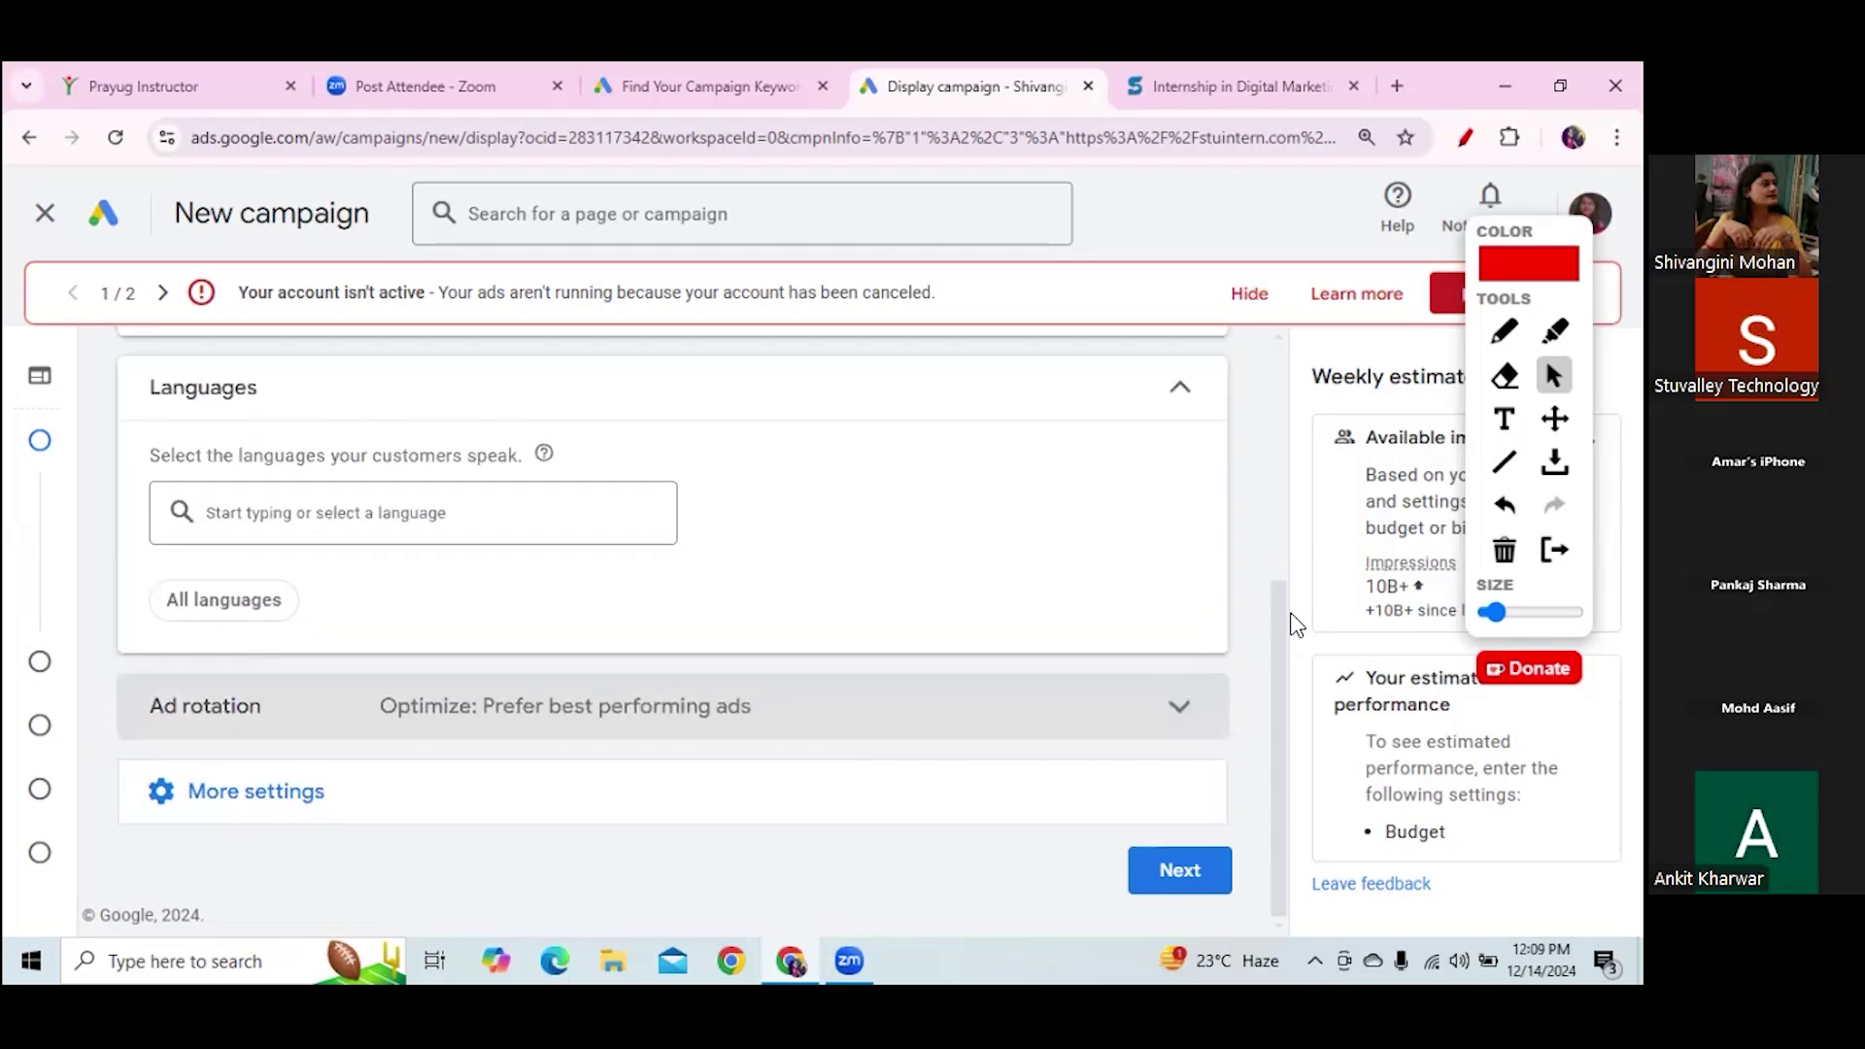
click(1181, 406)
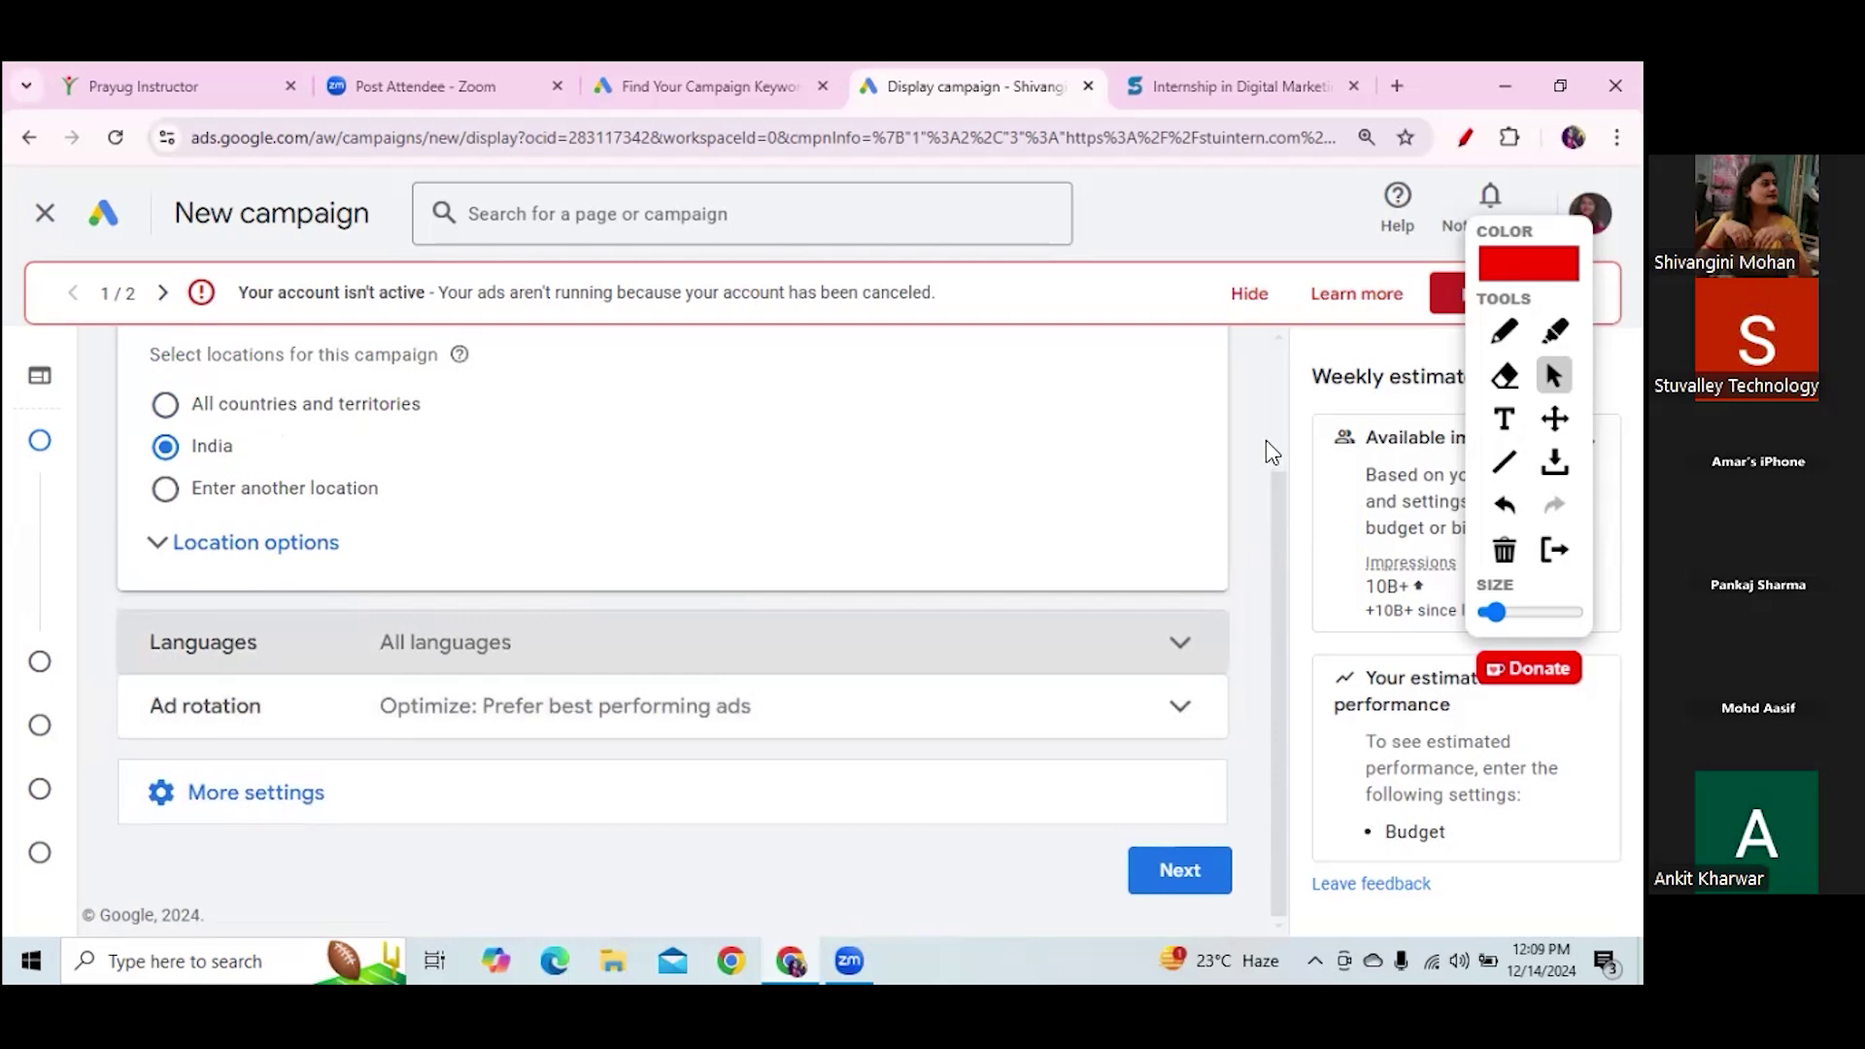
scroll(1267, 446, up, 2)
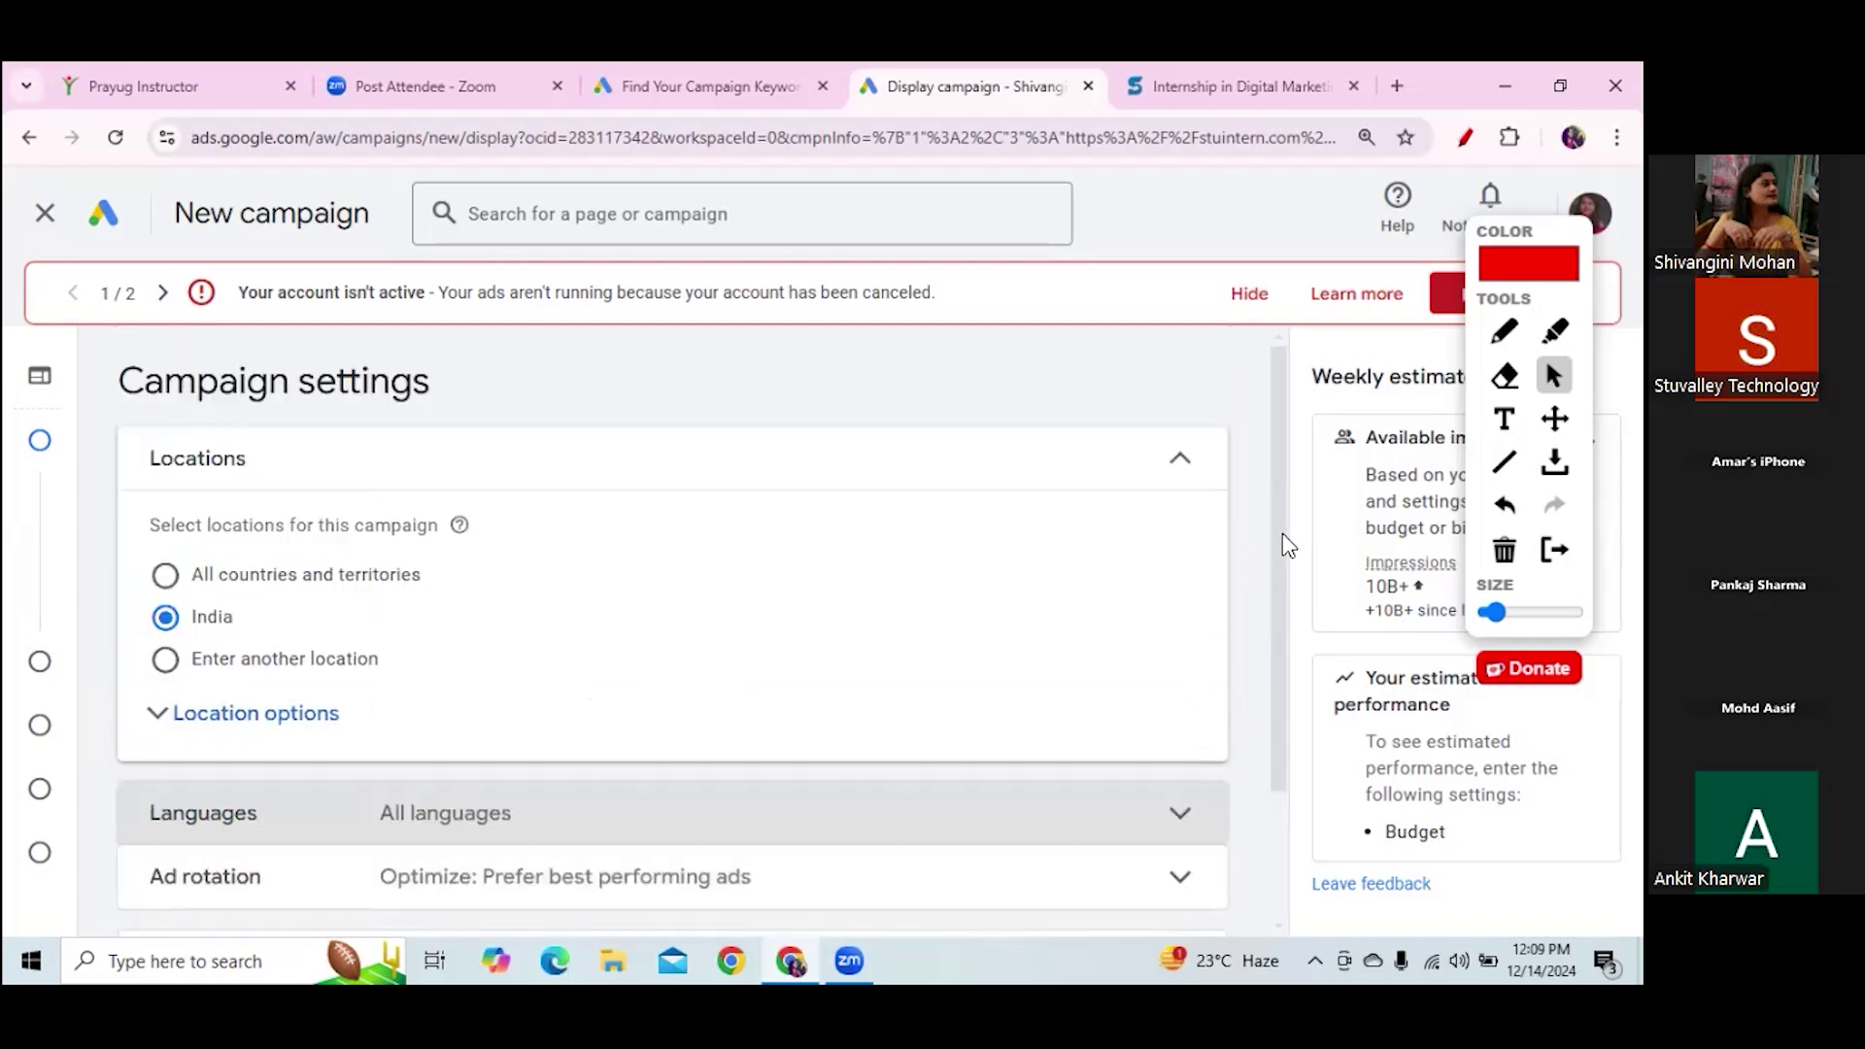
click(1179, 468)
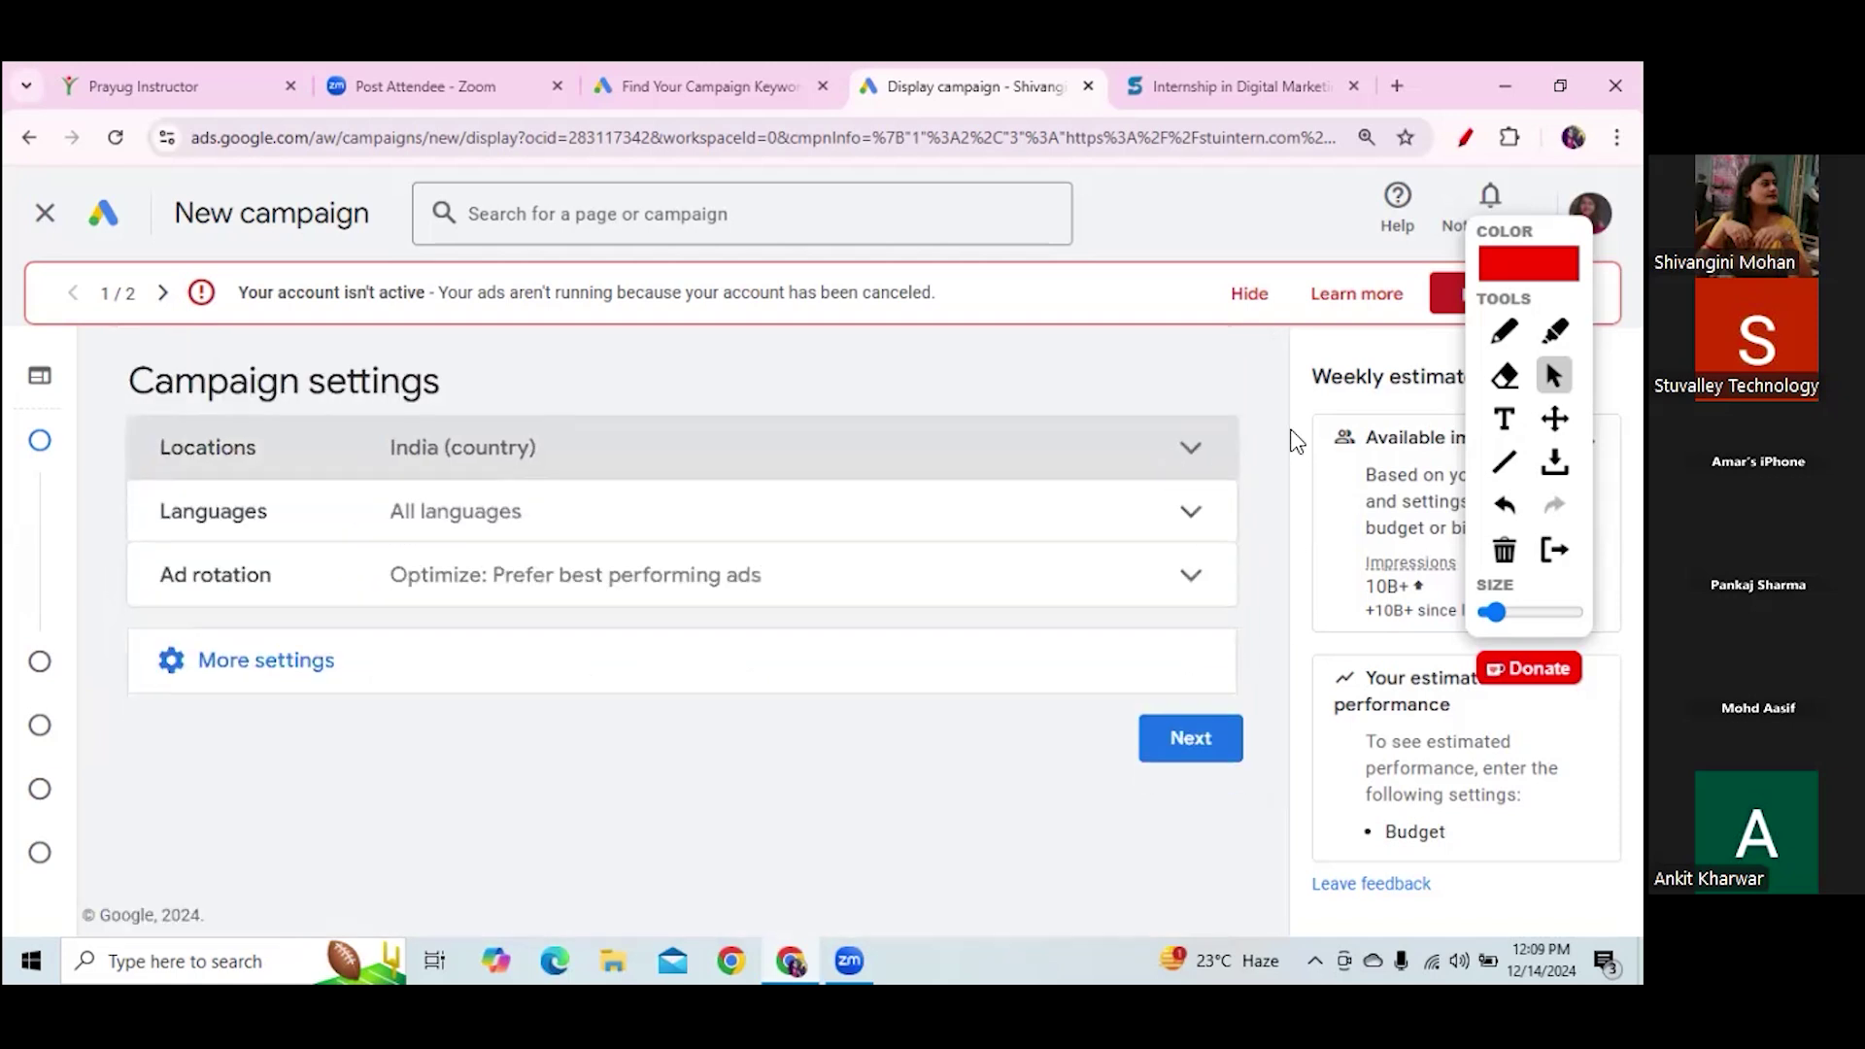
Open the ad schedule among the additional settings and set its day to Saturdays
click(763, 674)
click(976, 746)
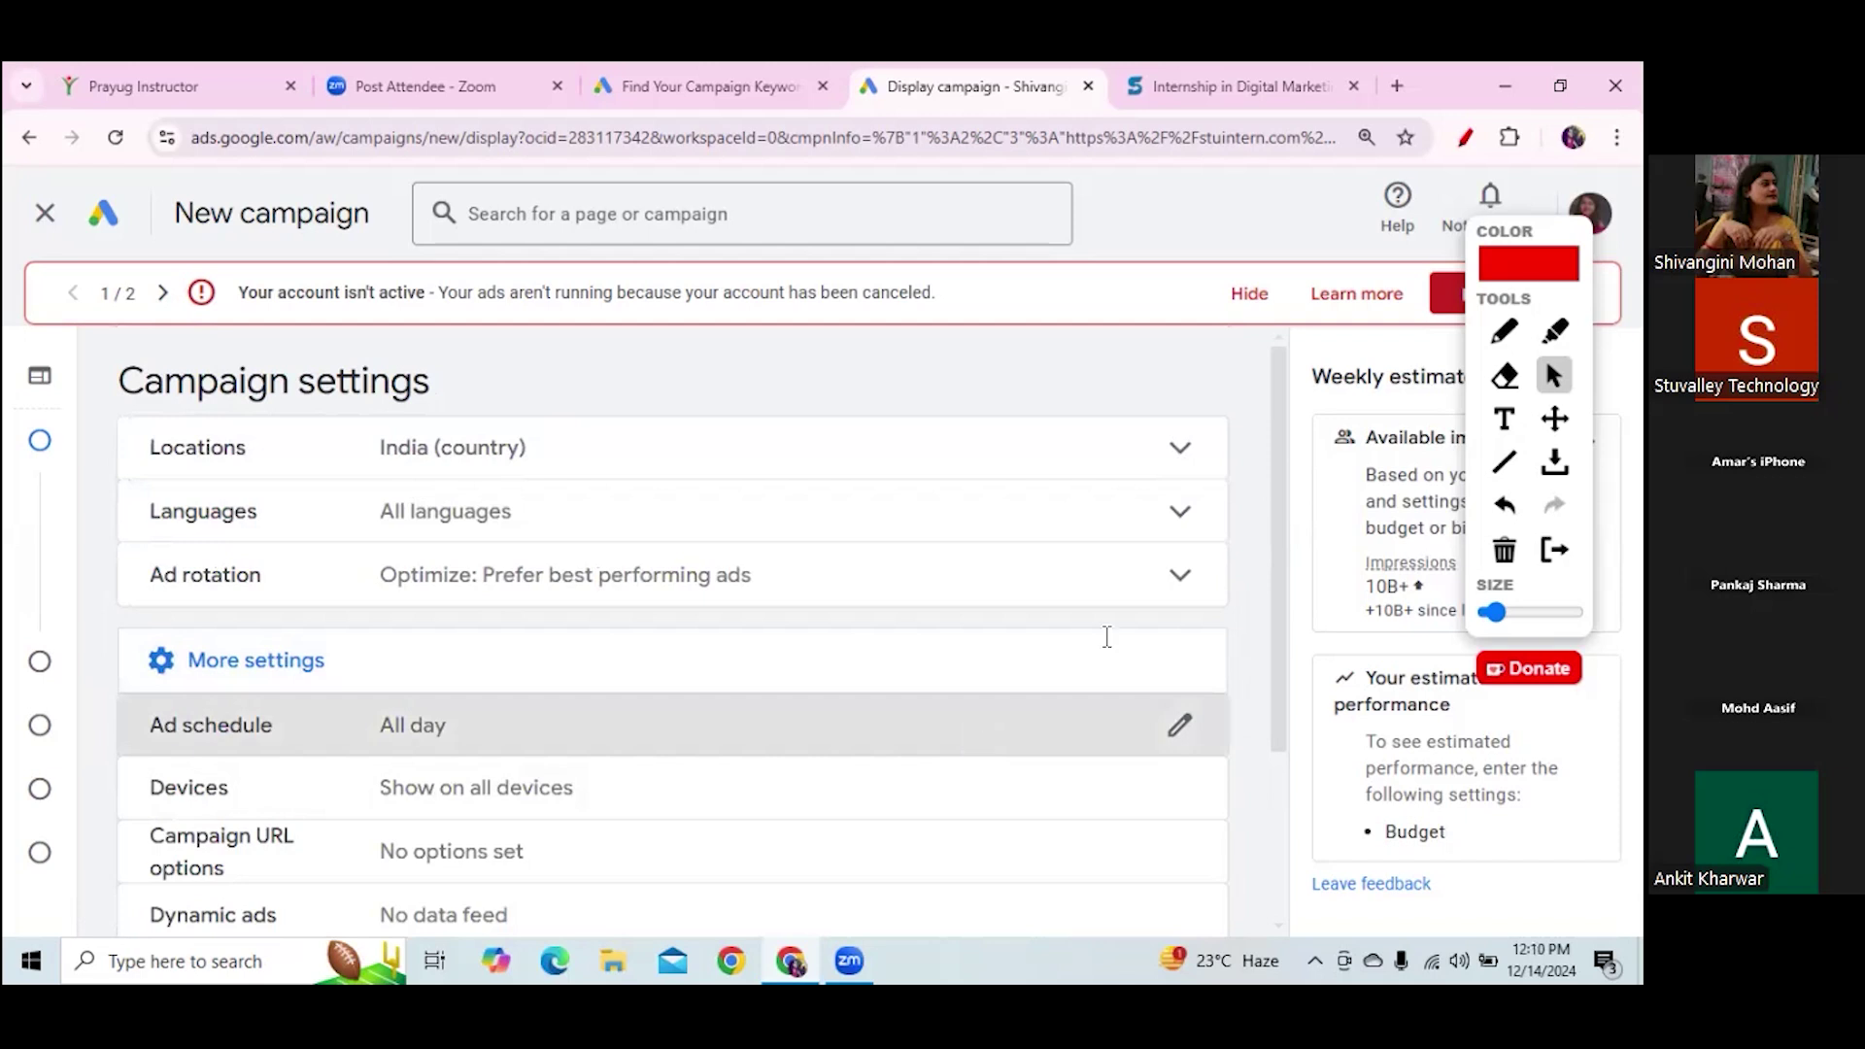
drag(1282, 509, 1281, 617)
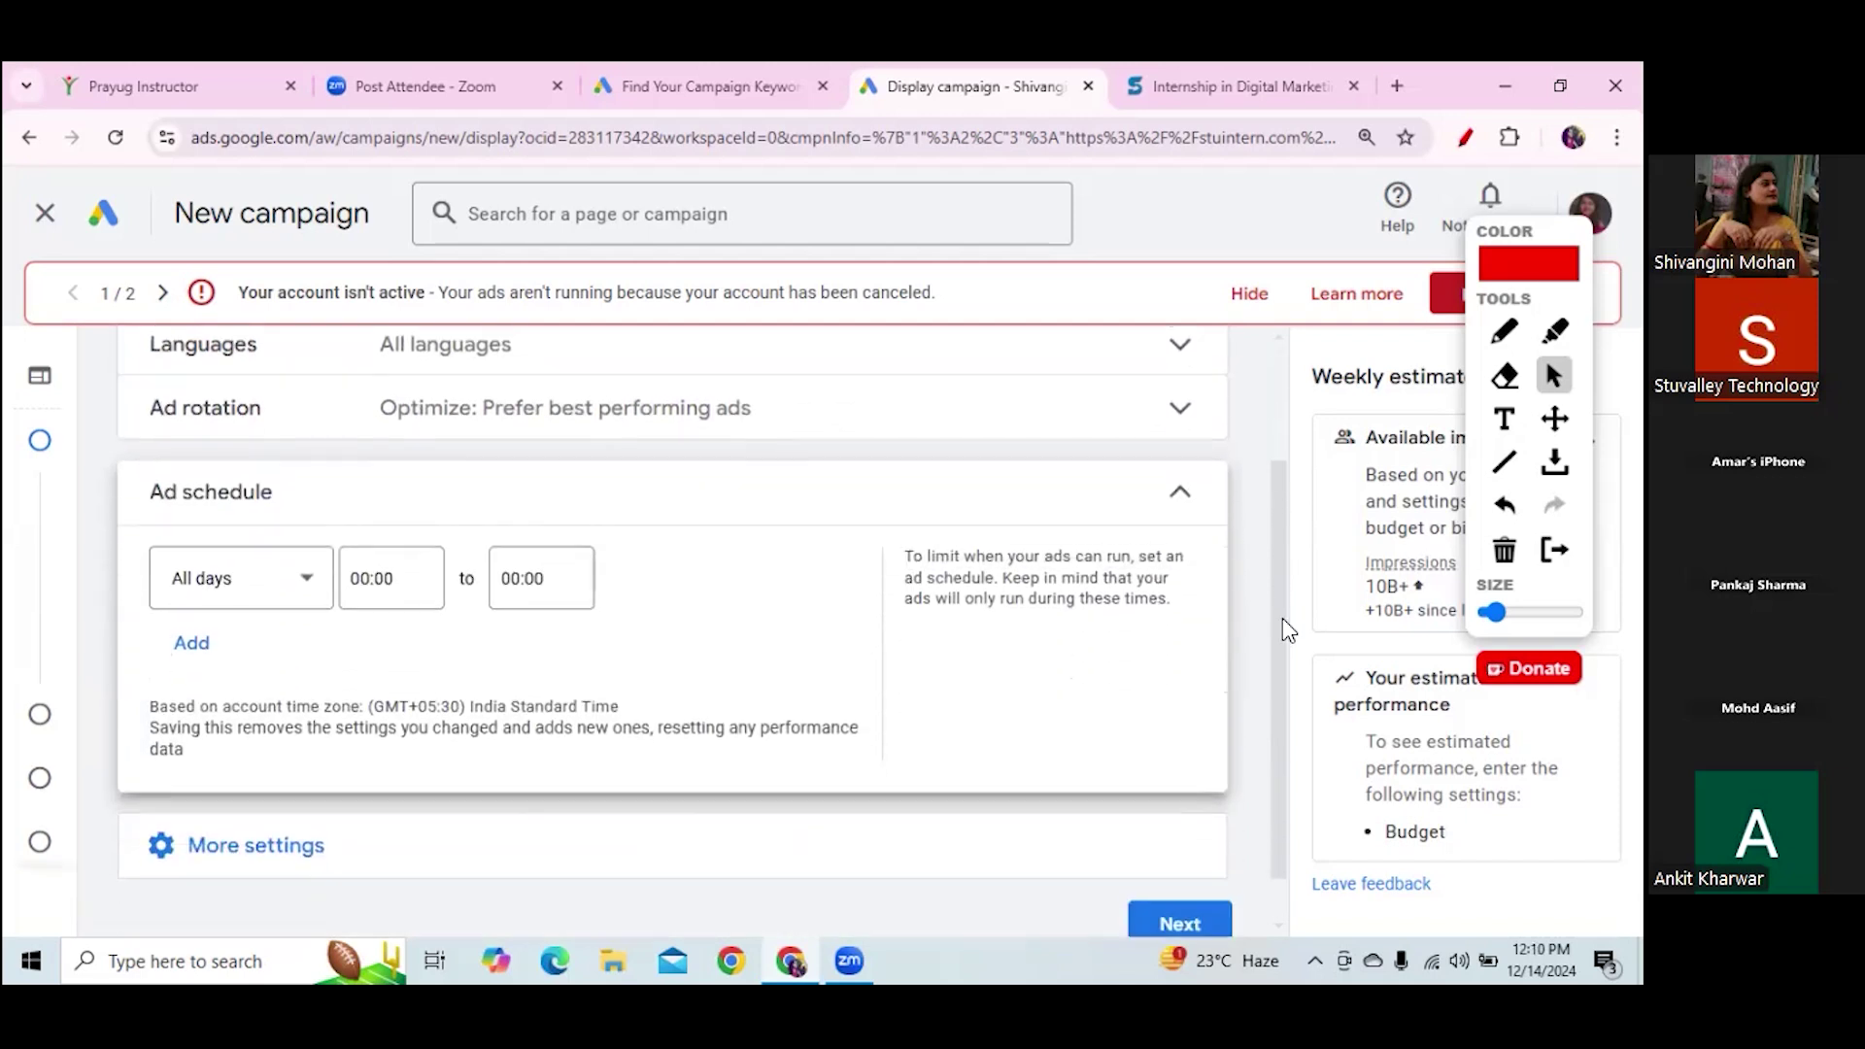
click(307, 580)
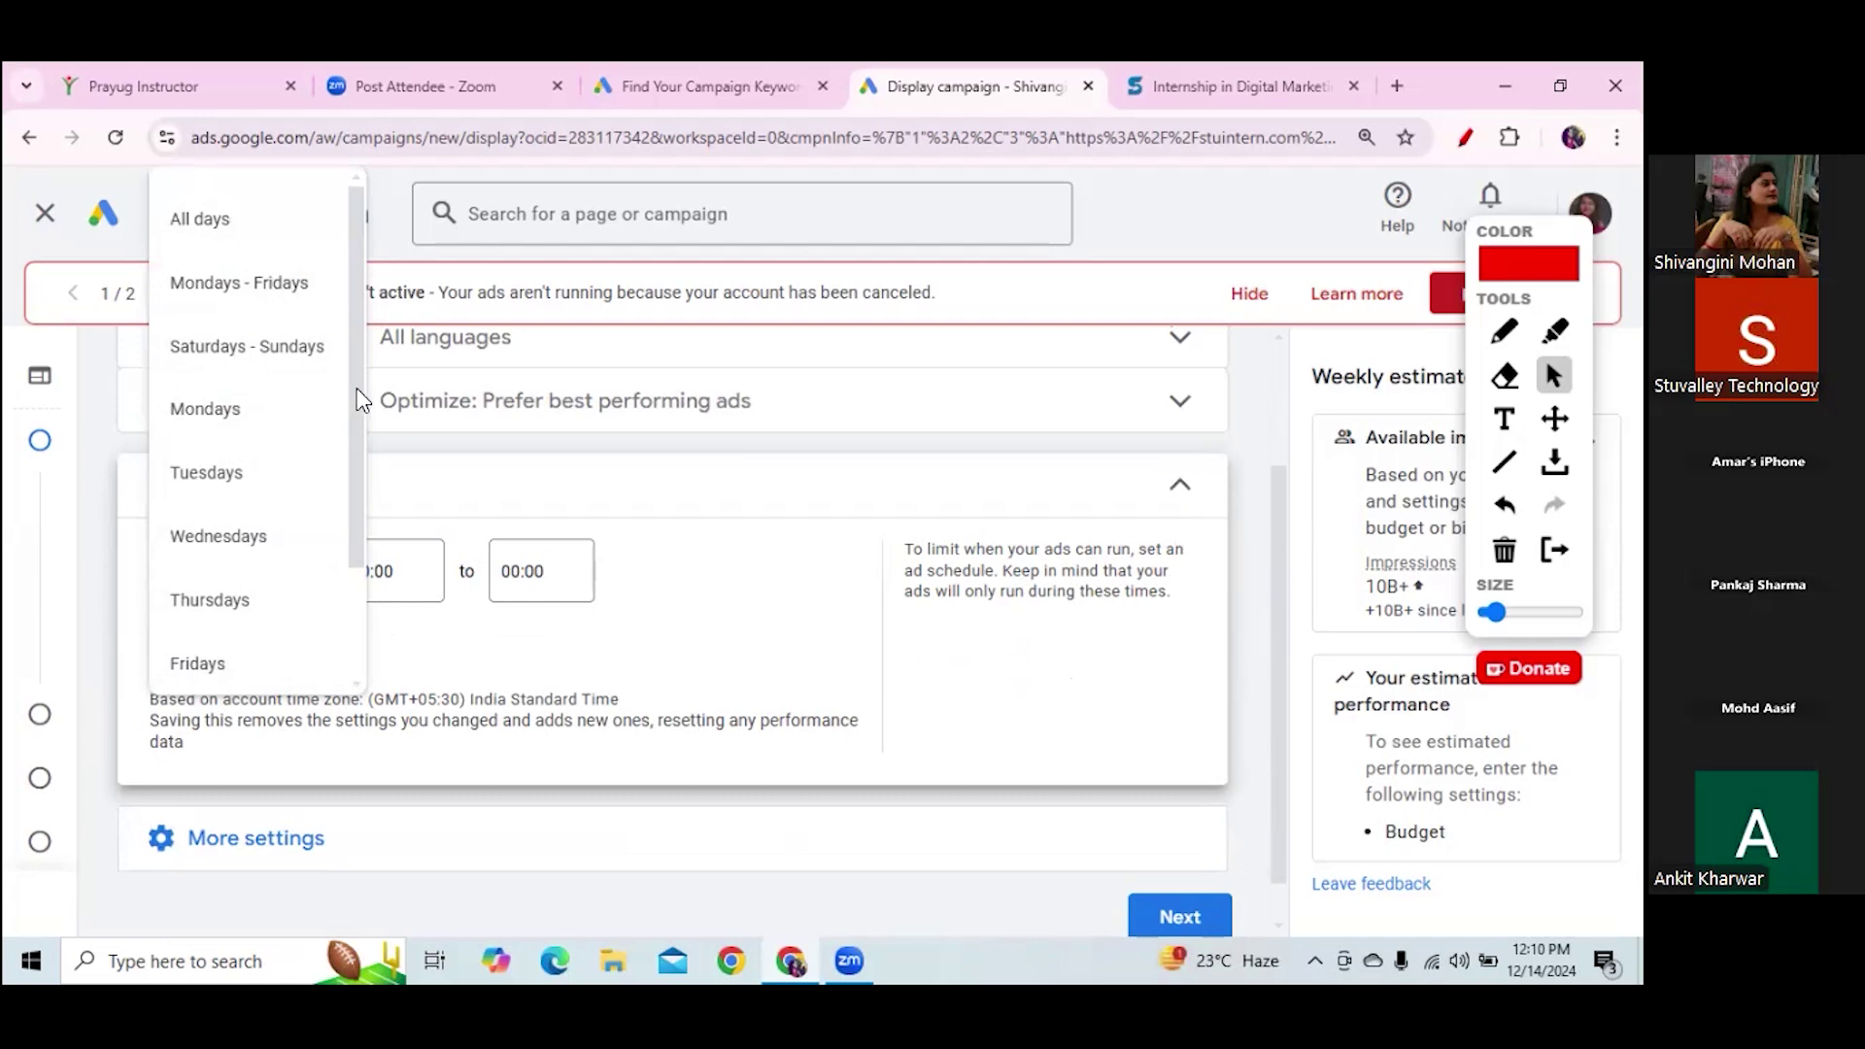
drag(358, 387, 358, 541)
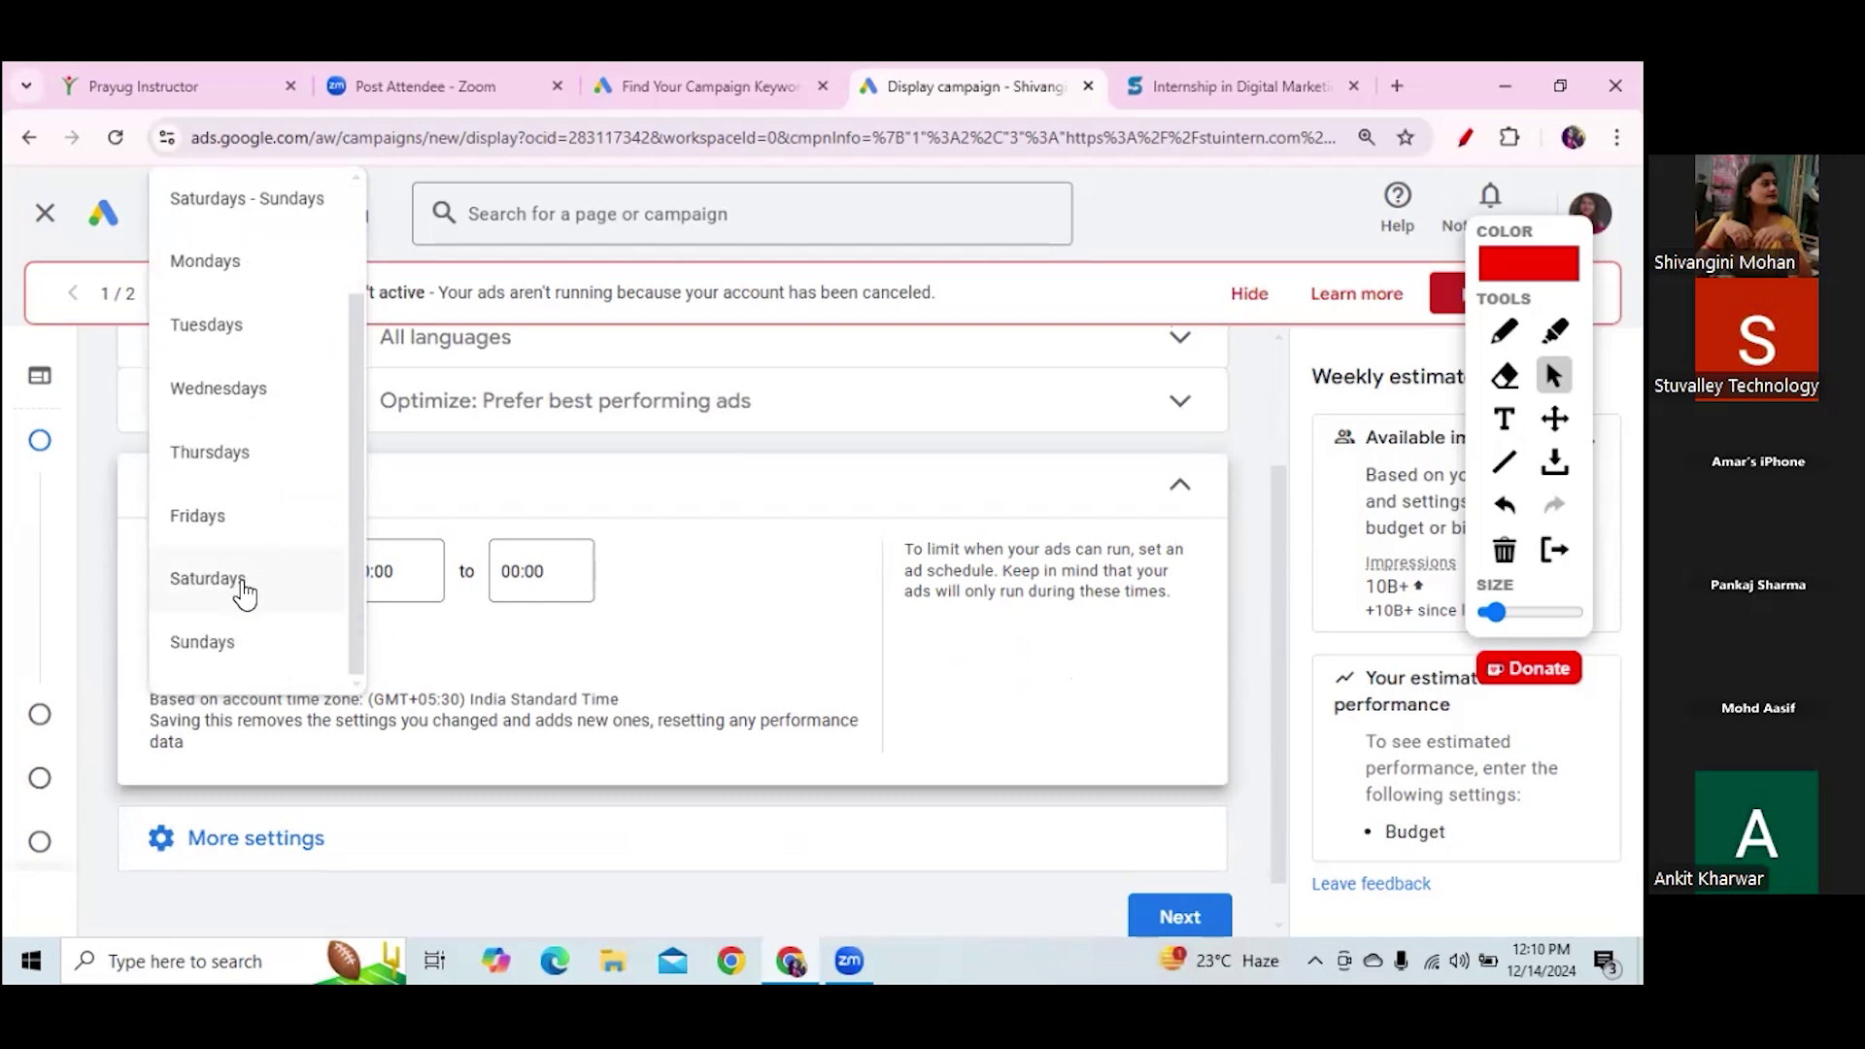
scroll(353, 563, up, 3)
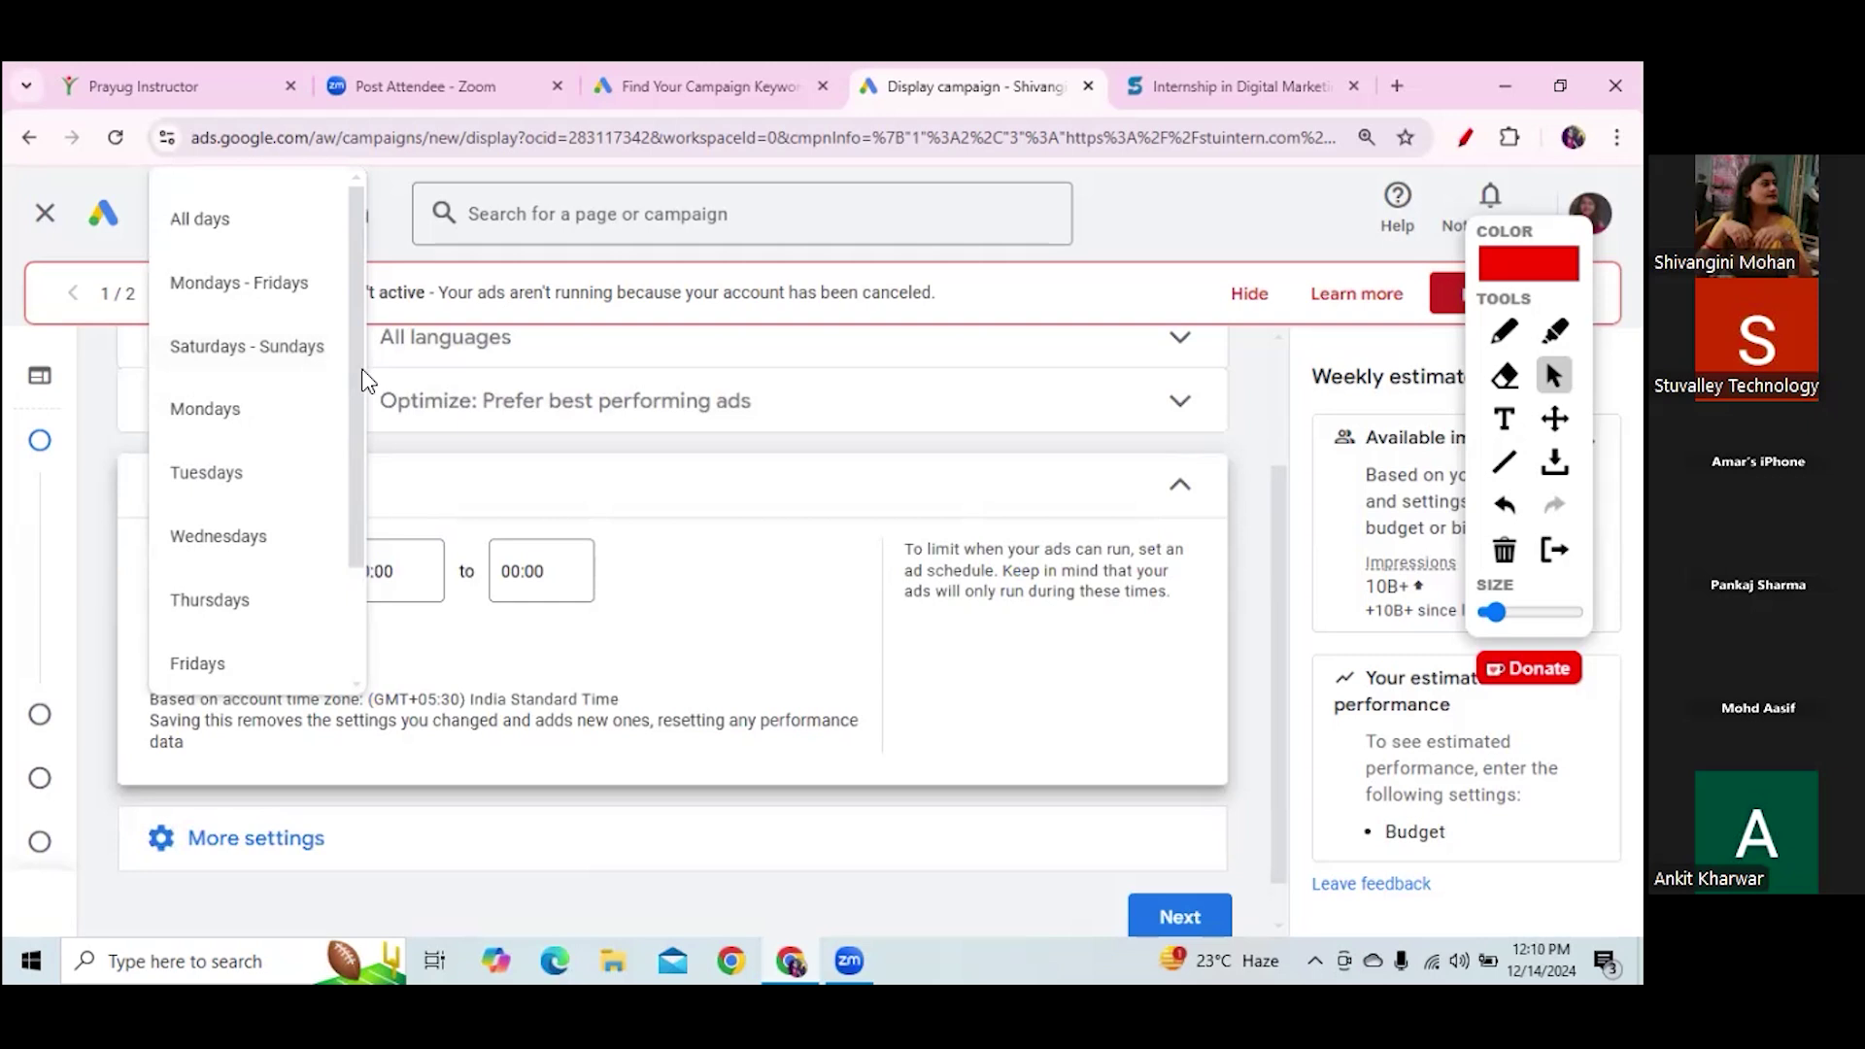
drag(361, 370, 357, 511)
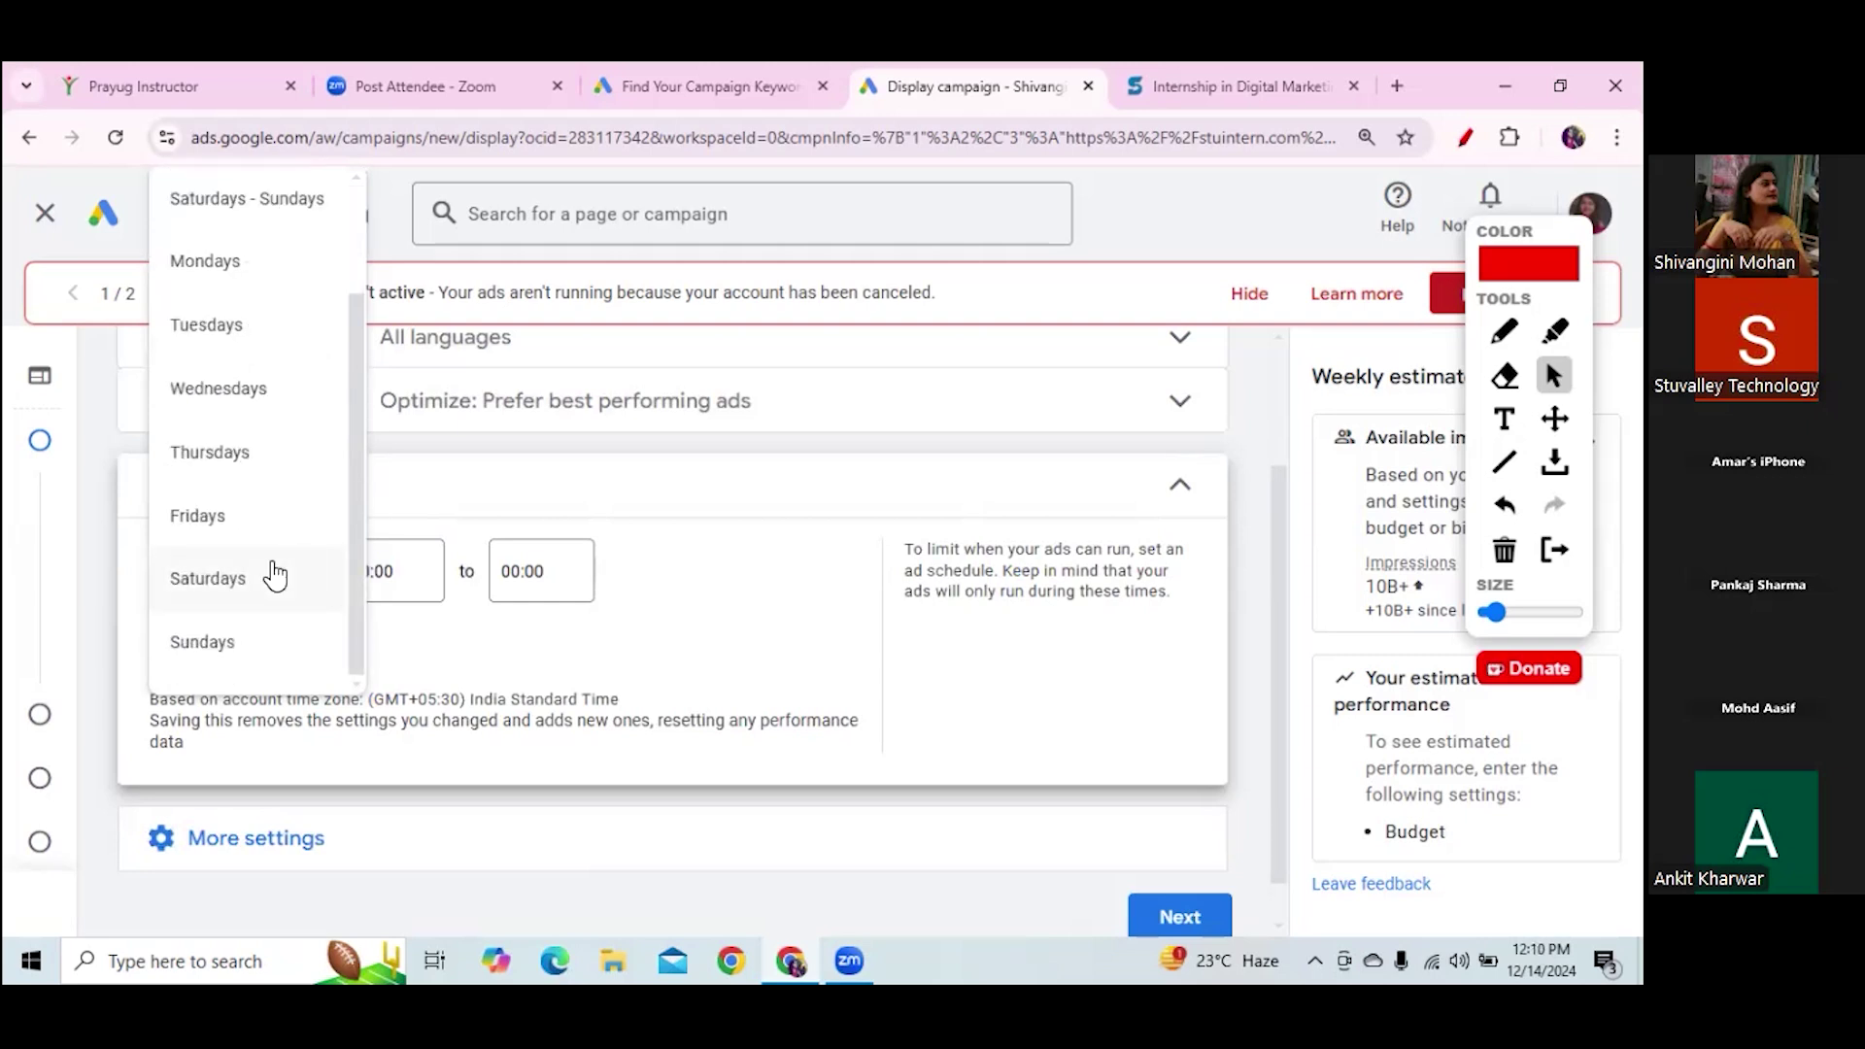
click(243, 588)
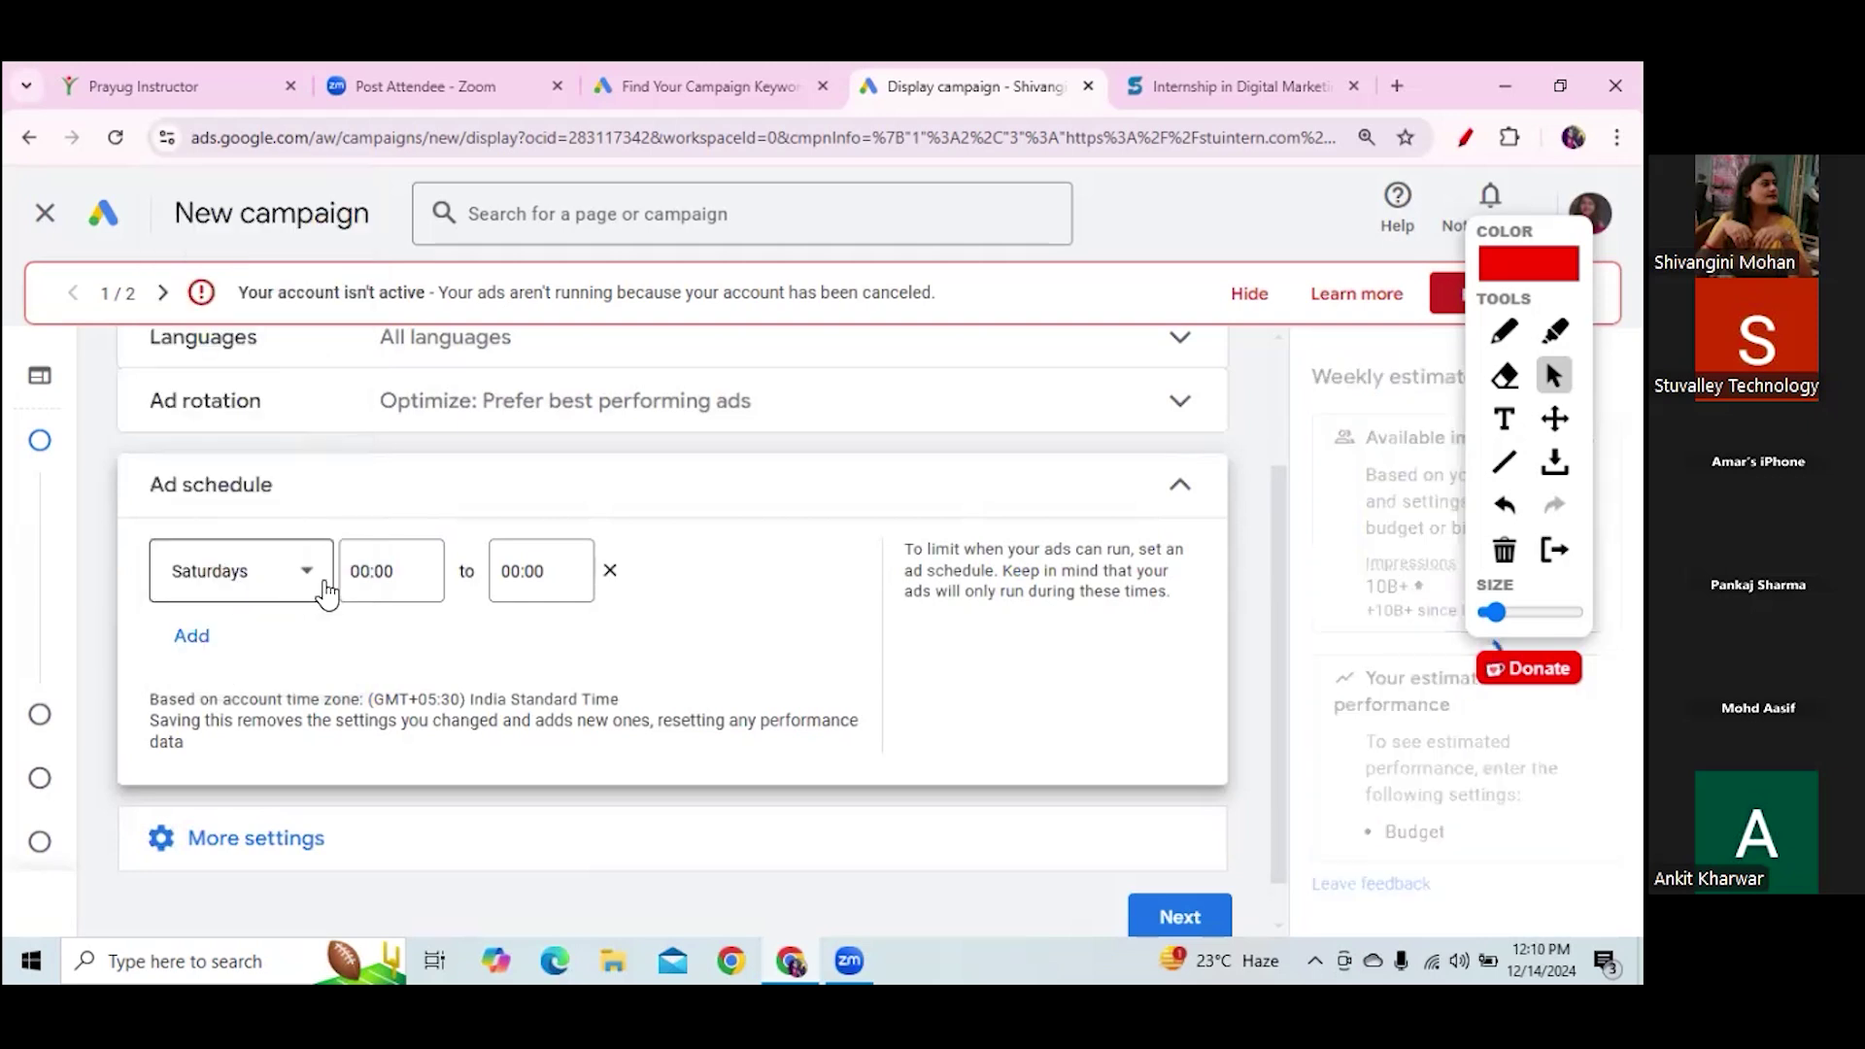
Add a second ad schedule row and set its day to Sundays
click(197, 641)
click(313, 660)
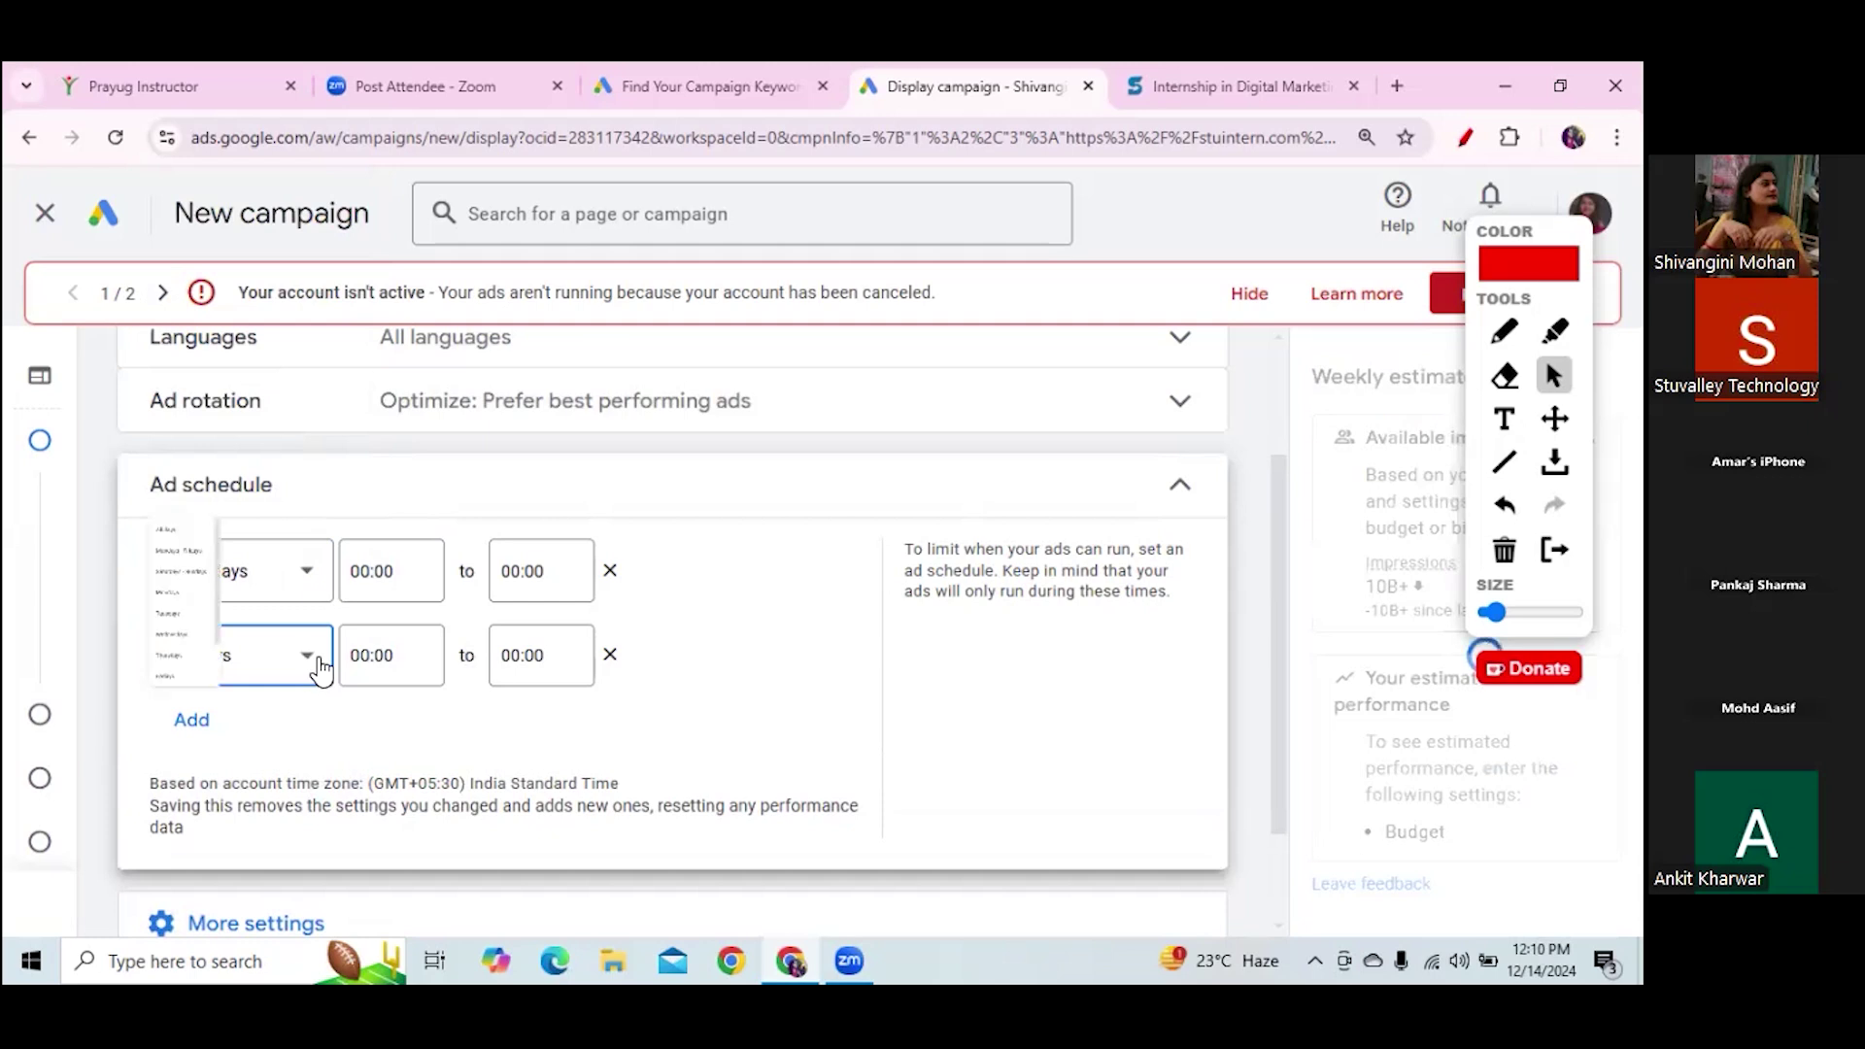
drag(358, 535, 362, 762)
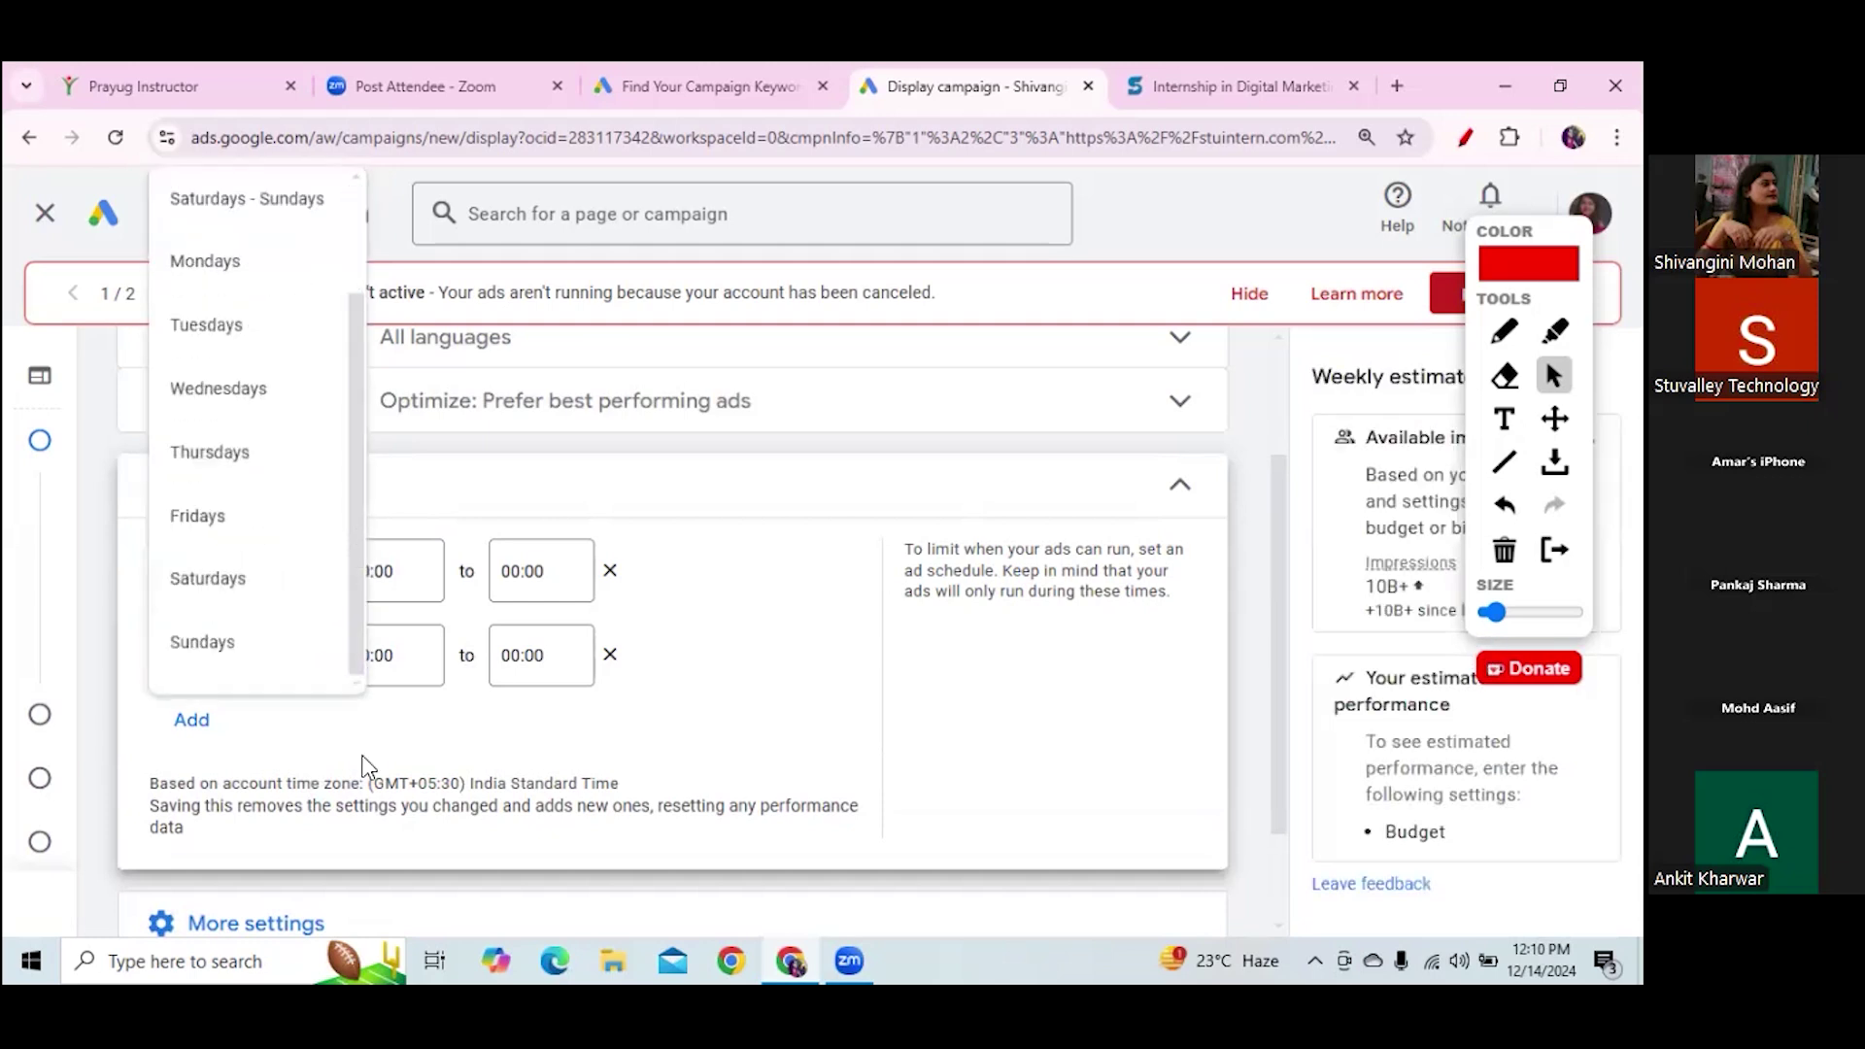
click(233, 650)
Set the start time of the Saturdays ad schedule to 12:00
click(408, 573)
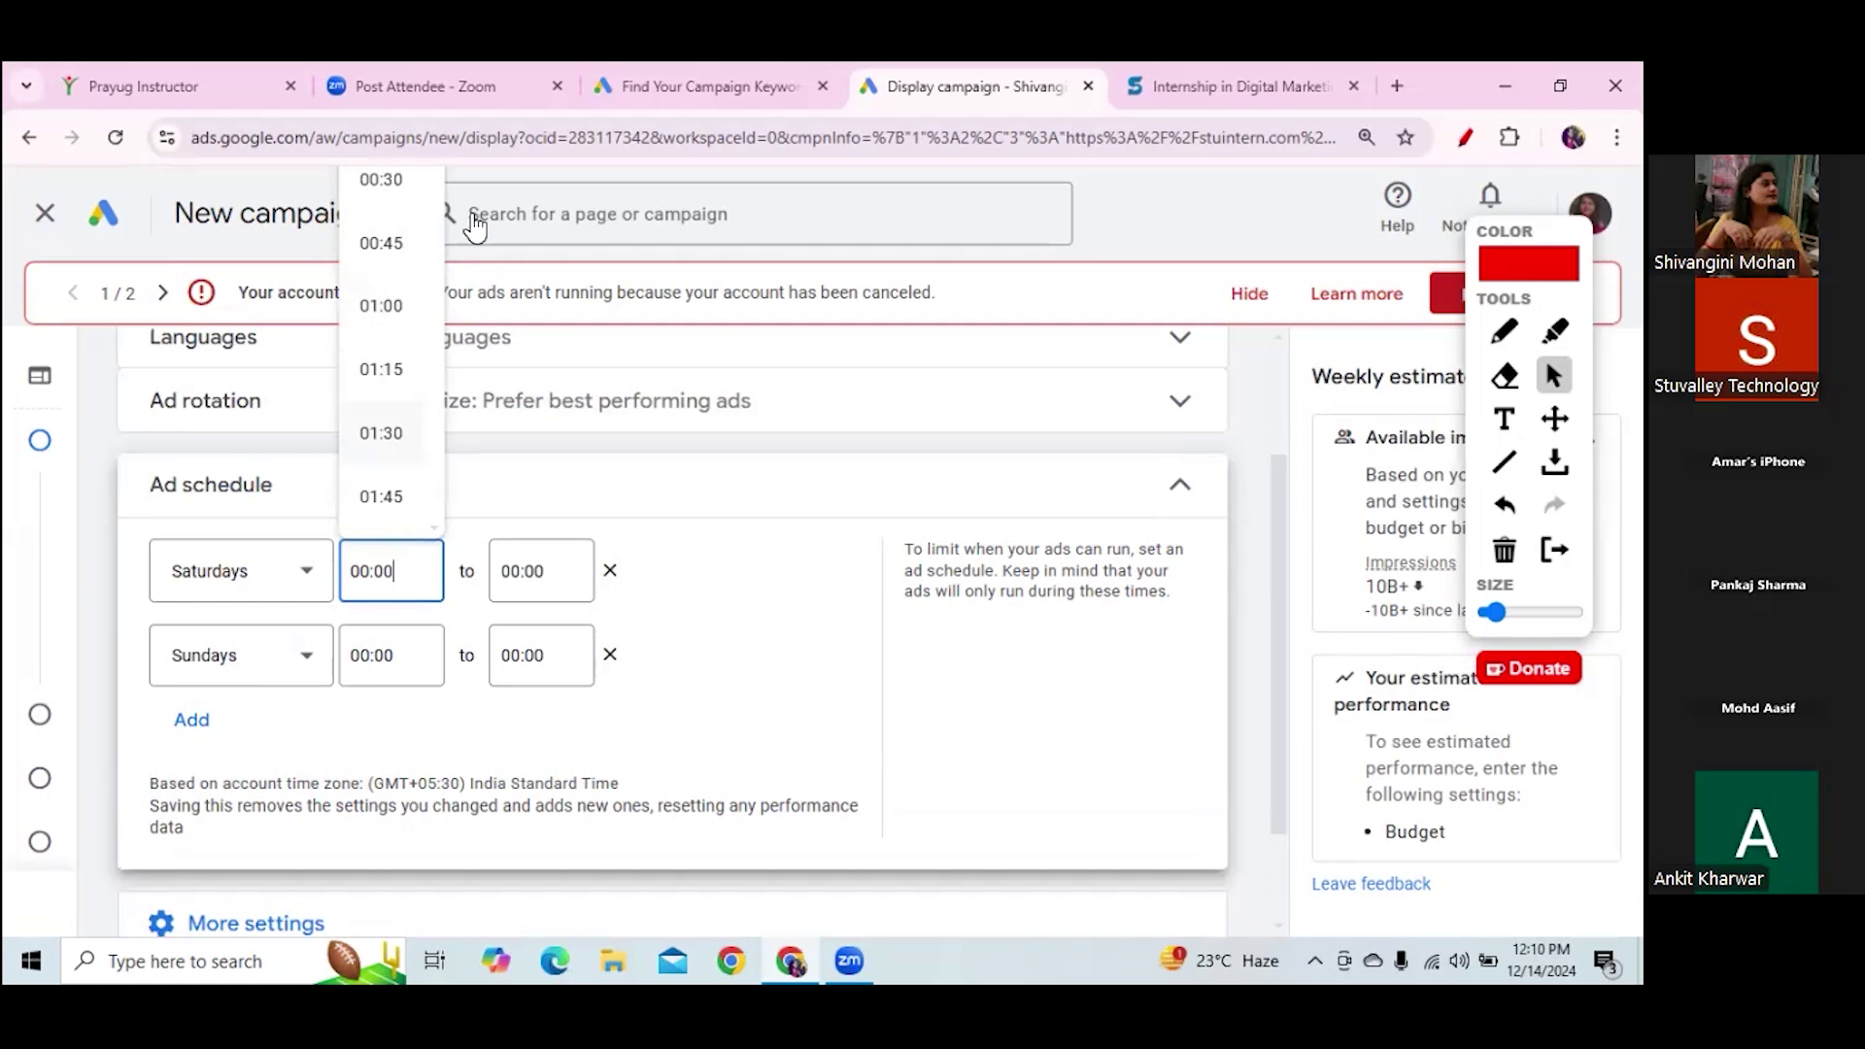
key(Down)
key(Down)
key(Down)
key(Down)
key(Down)
key(Down)
key(Down)
key(Down)
key(Down)
key(Down)
key(Down)
key(Down)
key(Down)
key(Down)
key(Down)
key(Down)
key(Down)
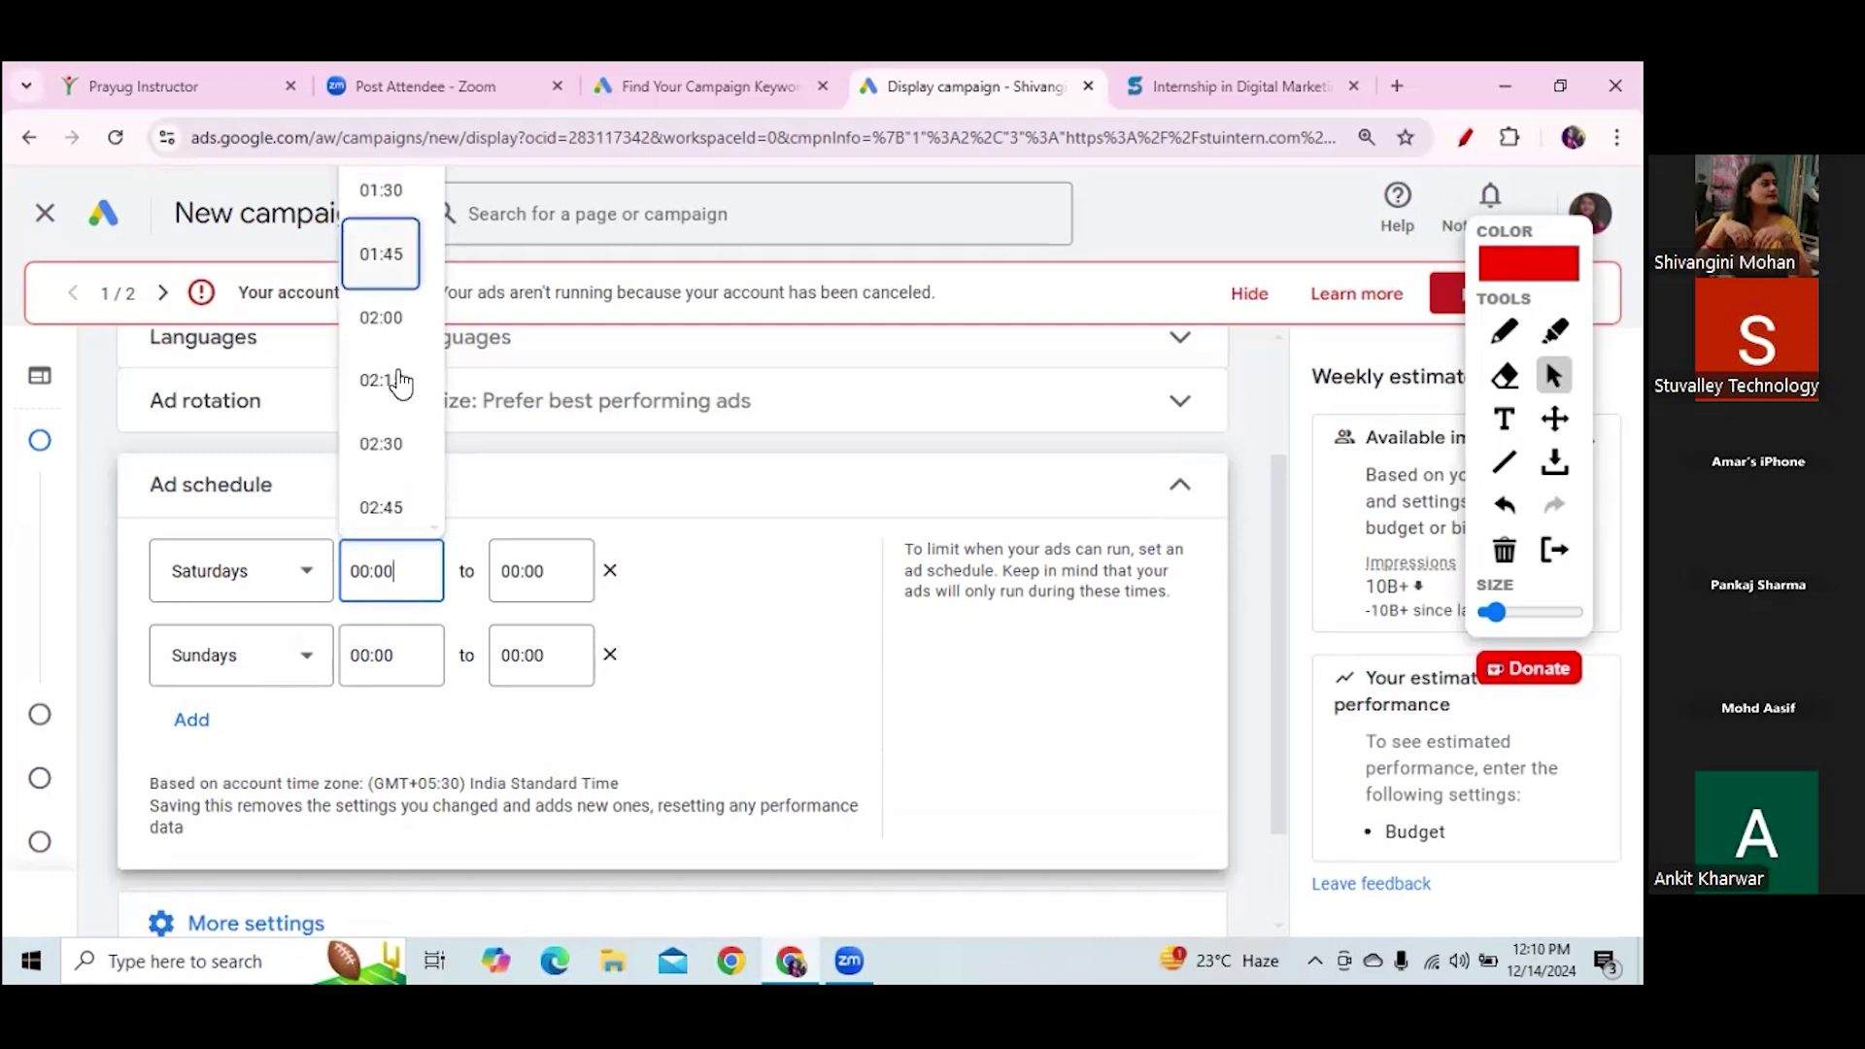
key(Down)
key(Down)
key(Down)
key(Down)
key(Down)
key(Down)
key(Down)
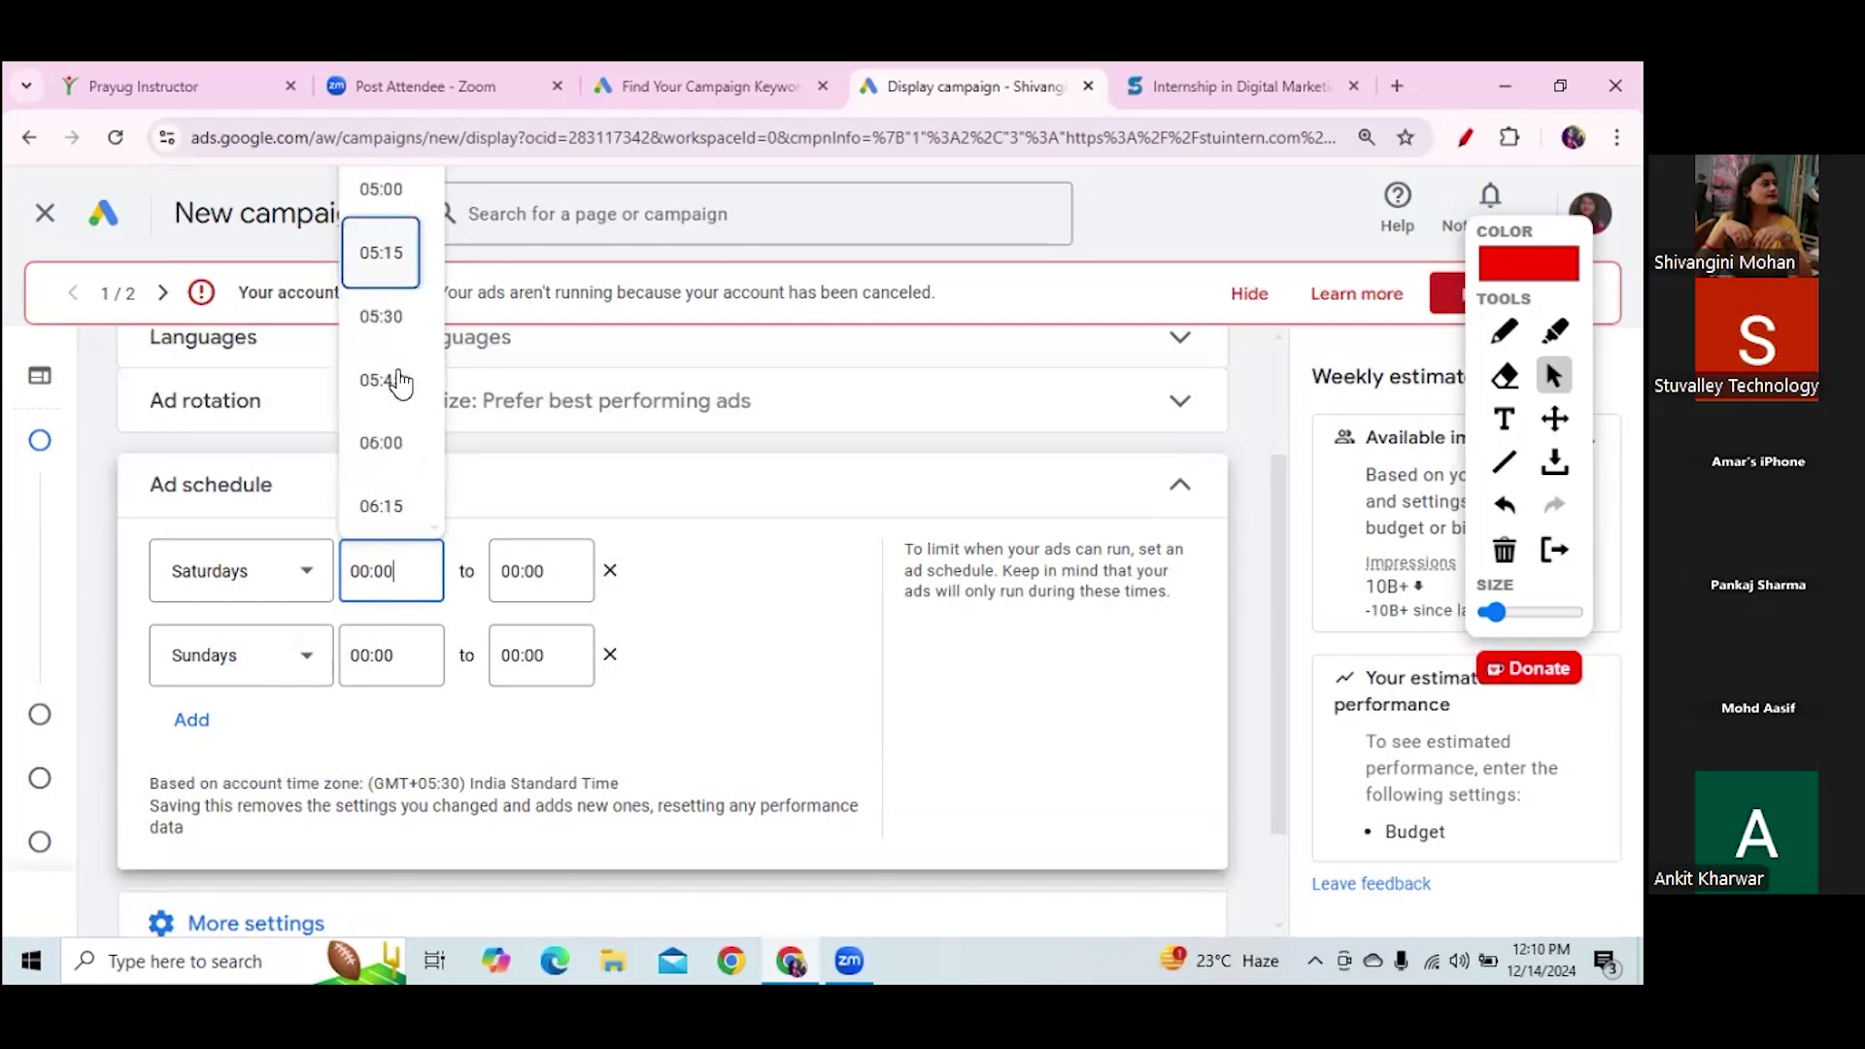
key(Down)
key(Down)
key(Down)
key(Down)
key(Down)
key(Down)
key(Down)
key(Down)
key(Down)
key(Down)
key(Down)
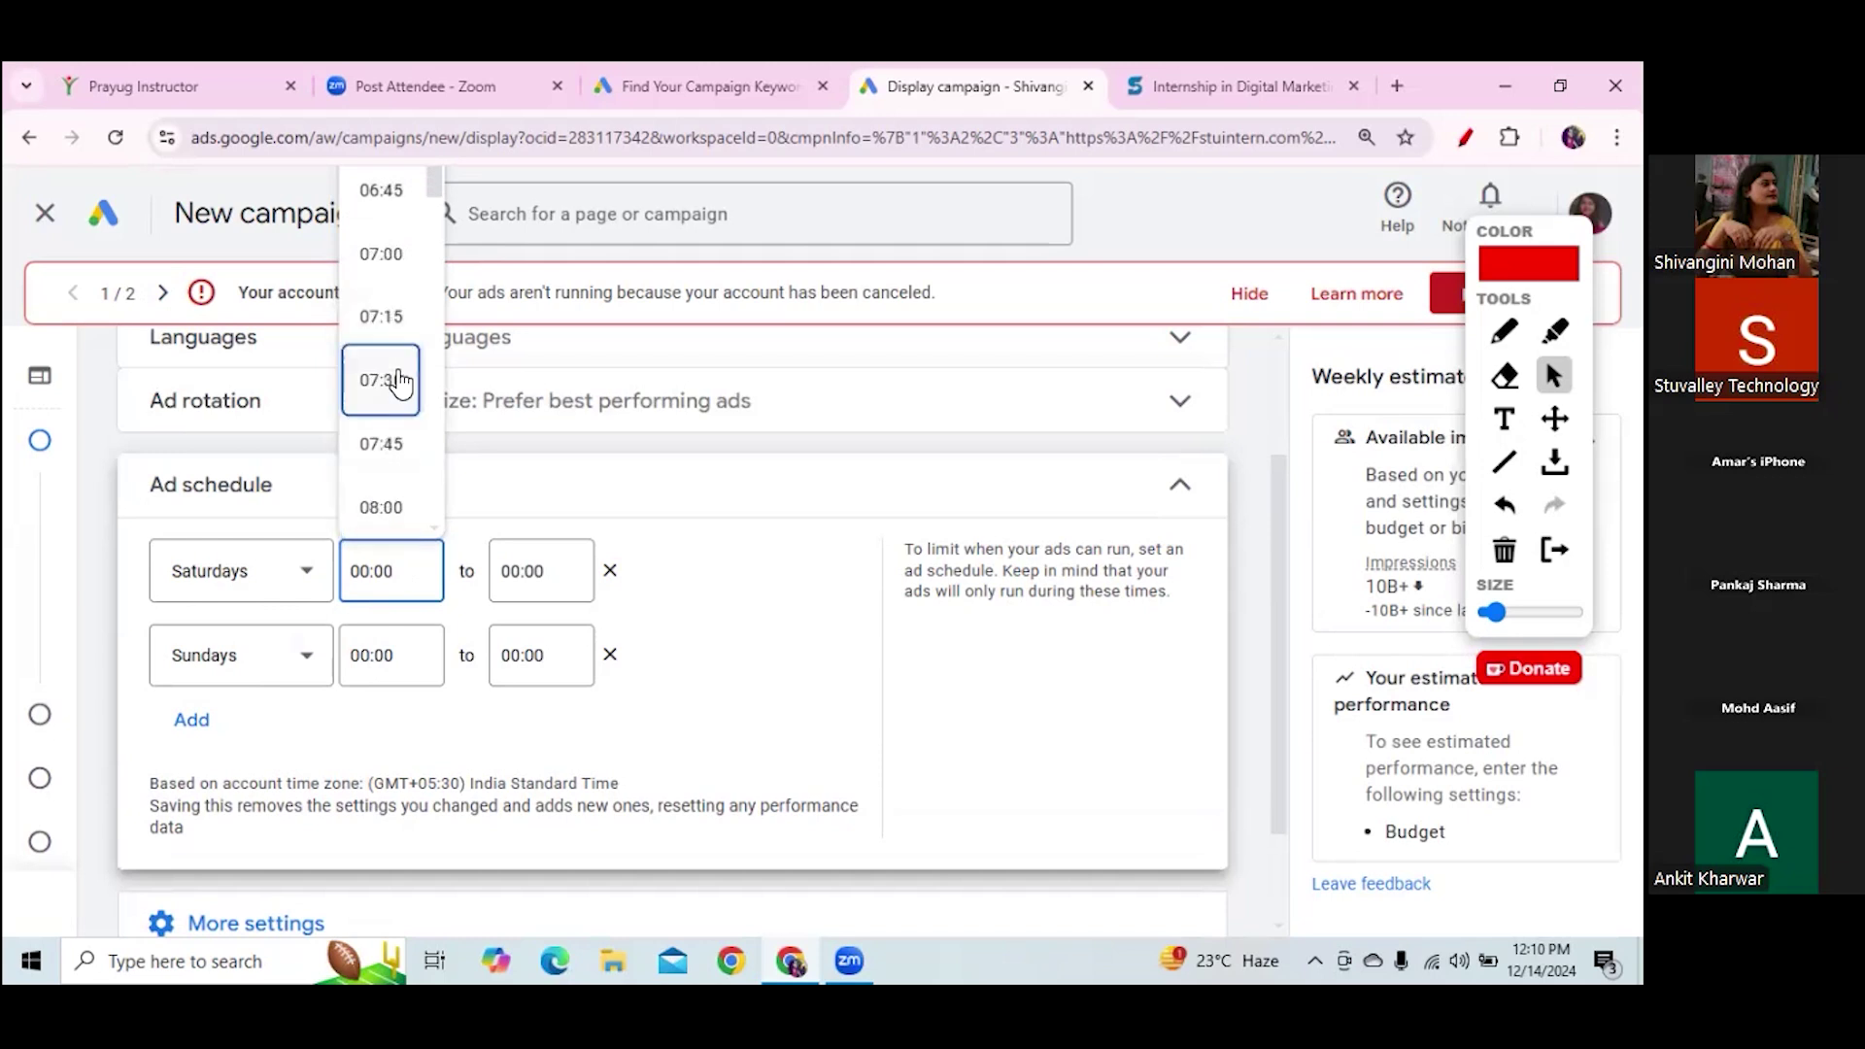
drag(434, 195, 432, 292)
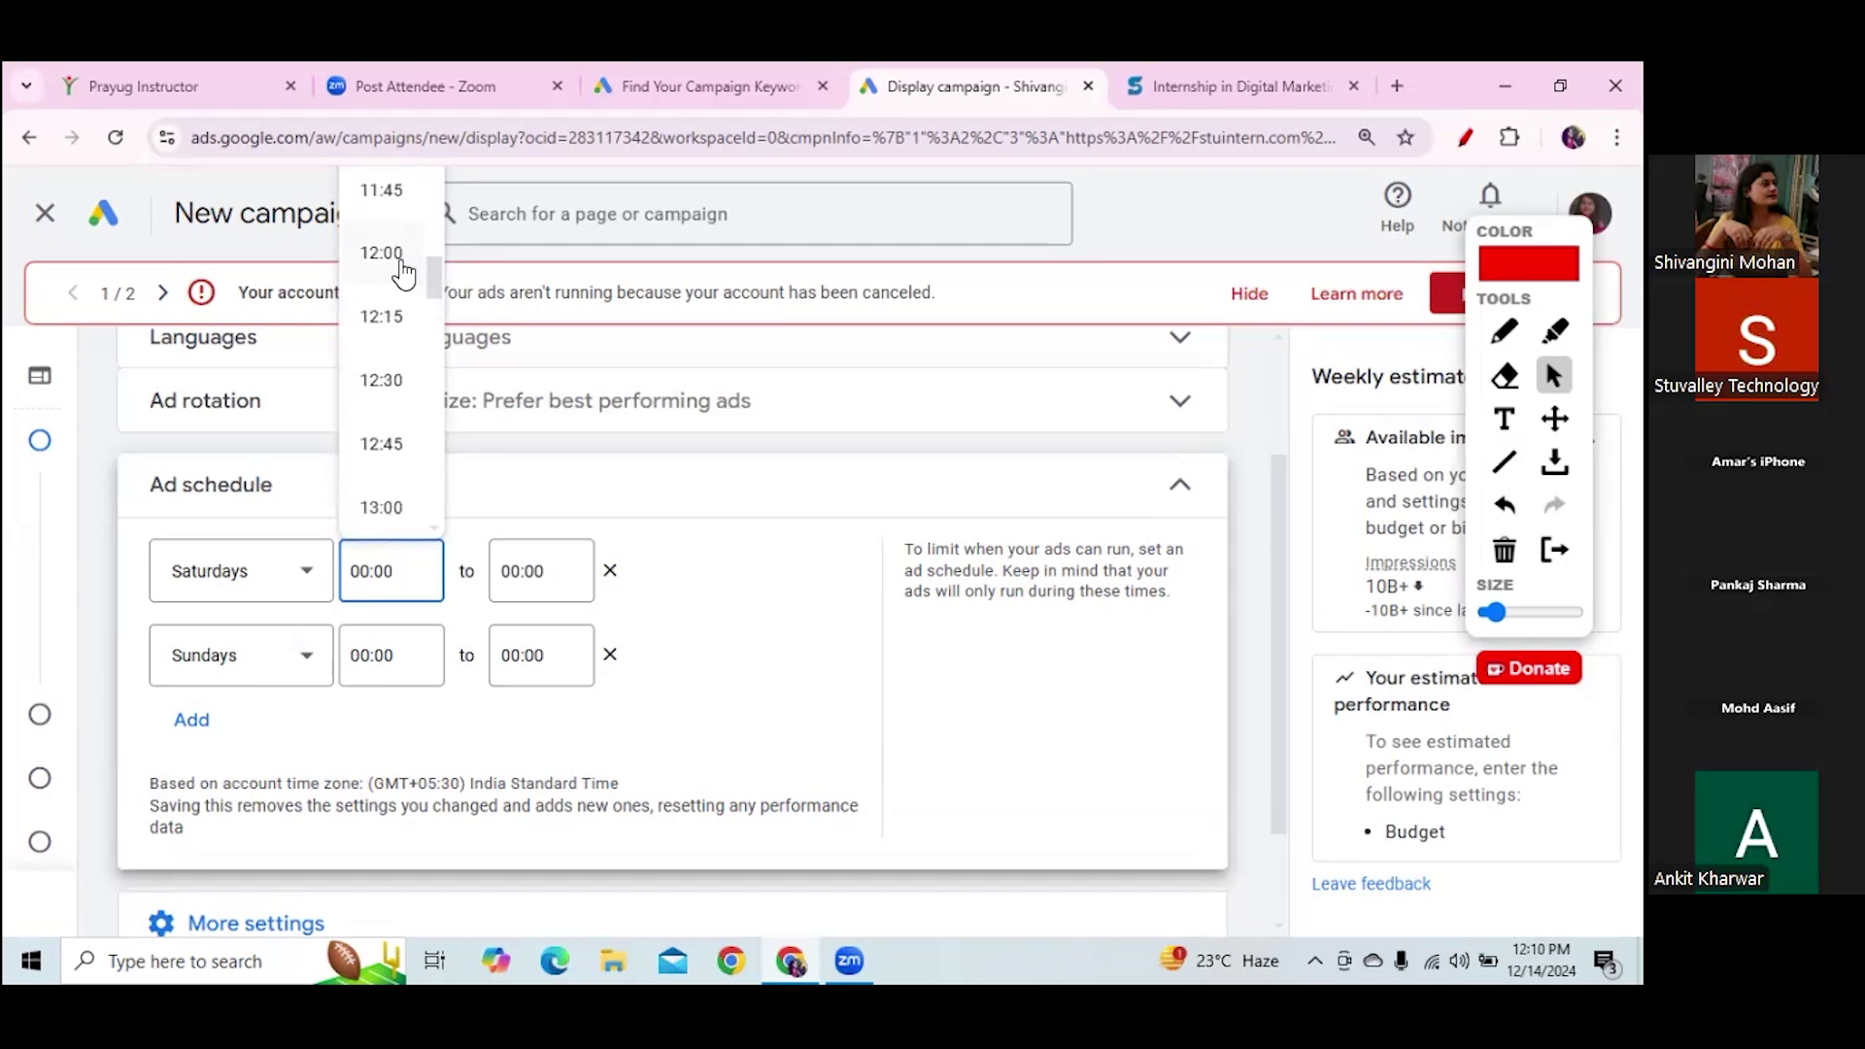
click(401, 262)
Set the end time of the Saturdays ad schedule to 23:00
click(539, 575)
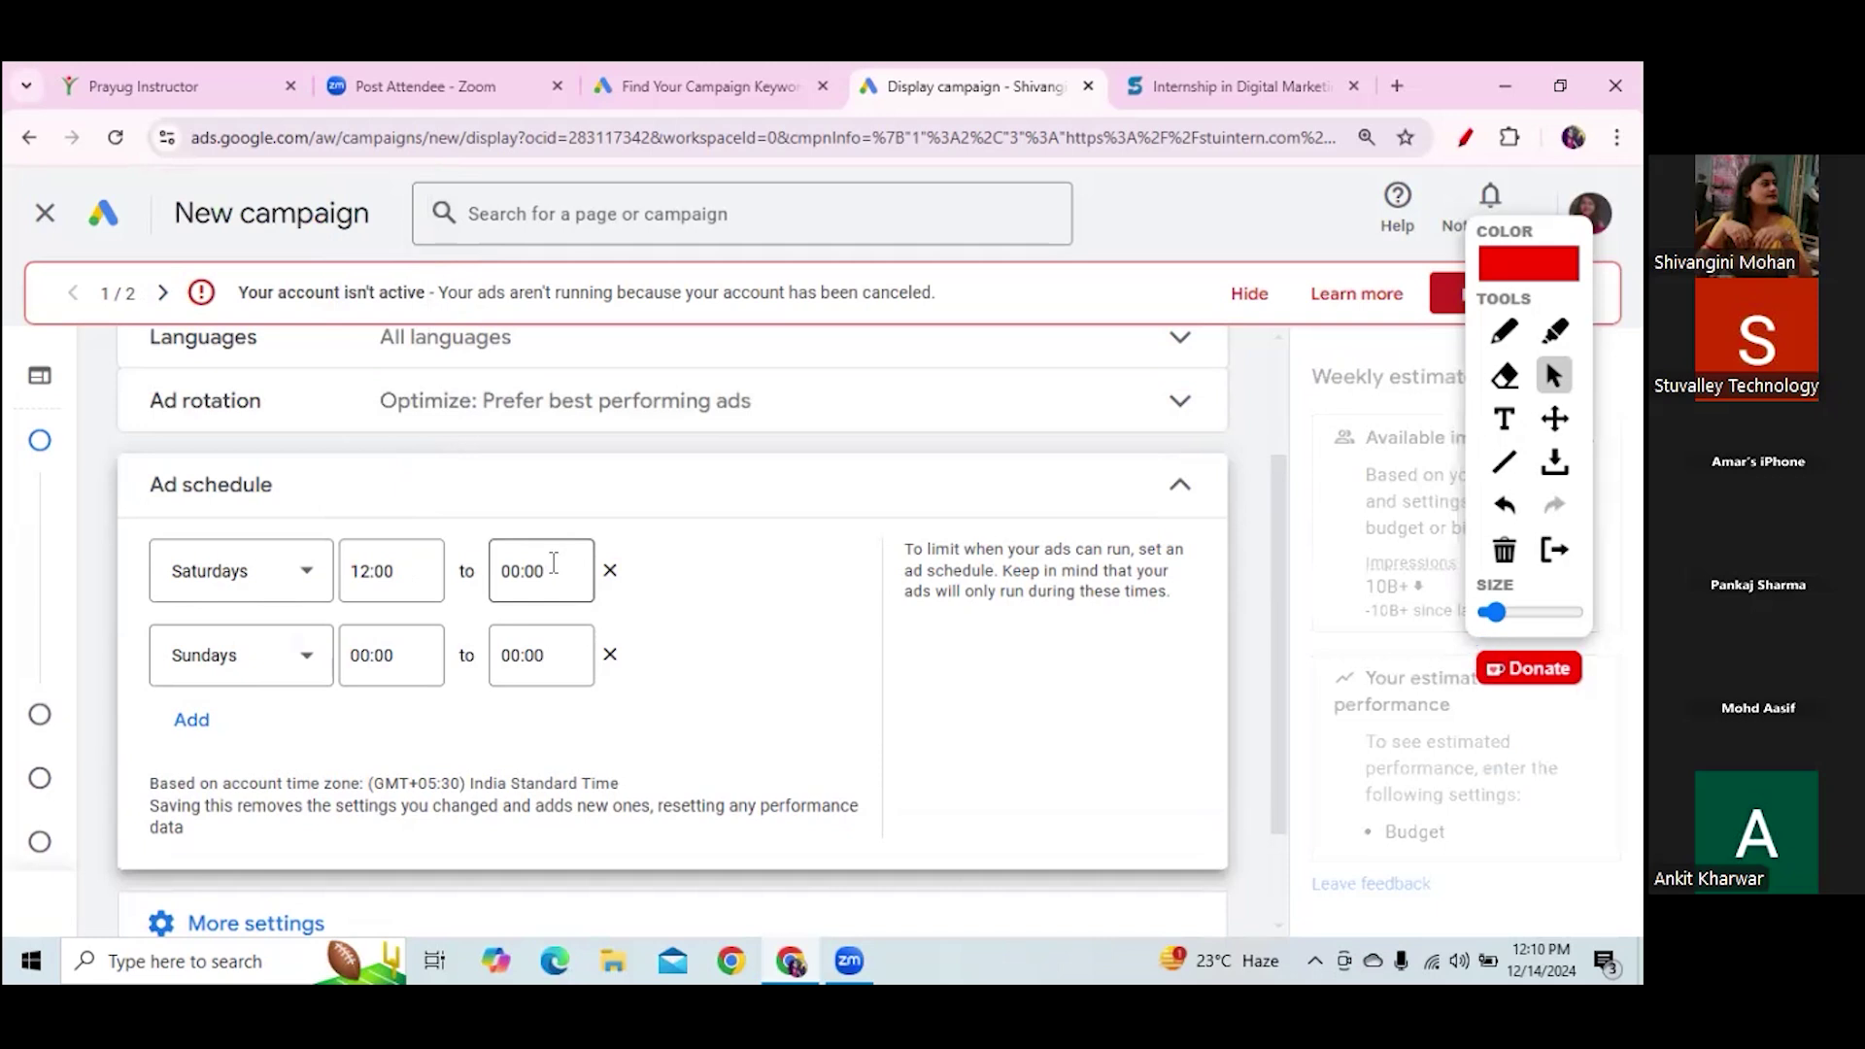
click(562, 592)
scroll(553, 360, down, 4)
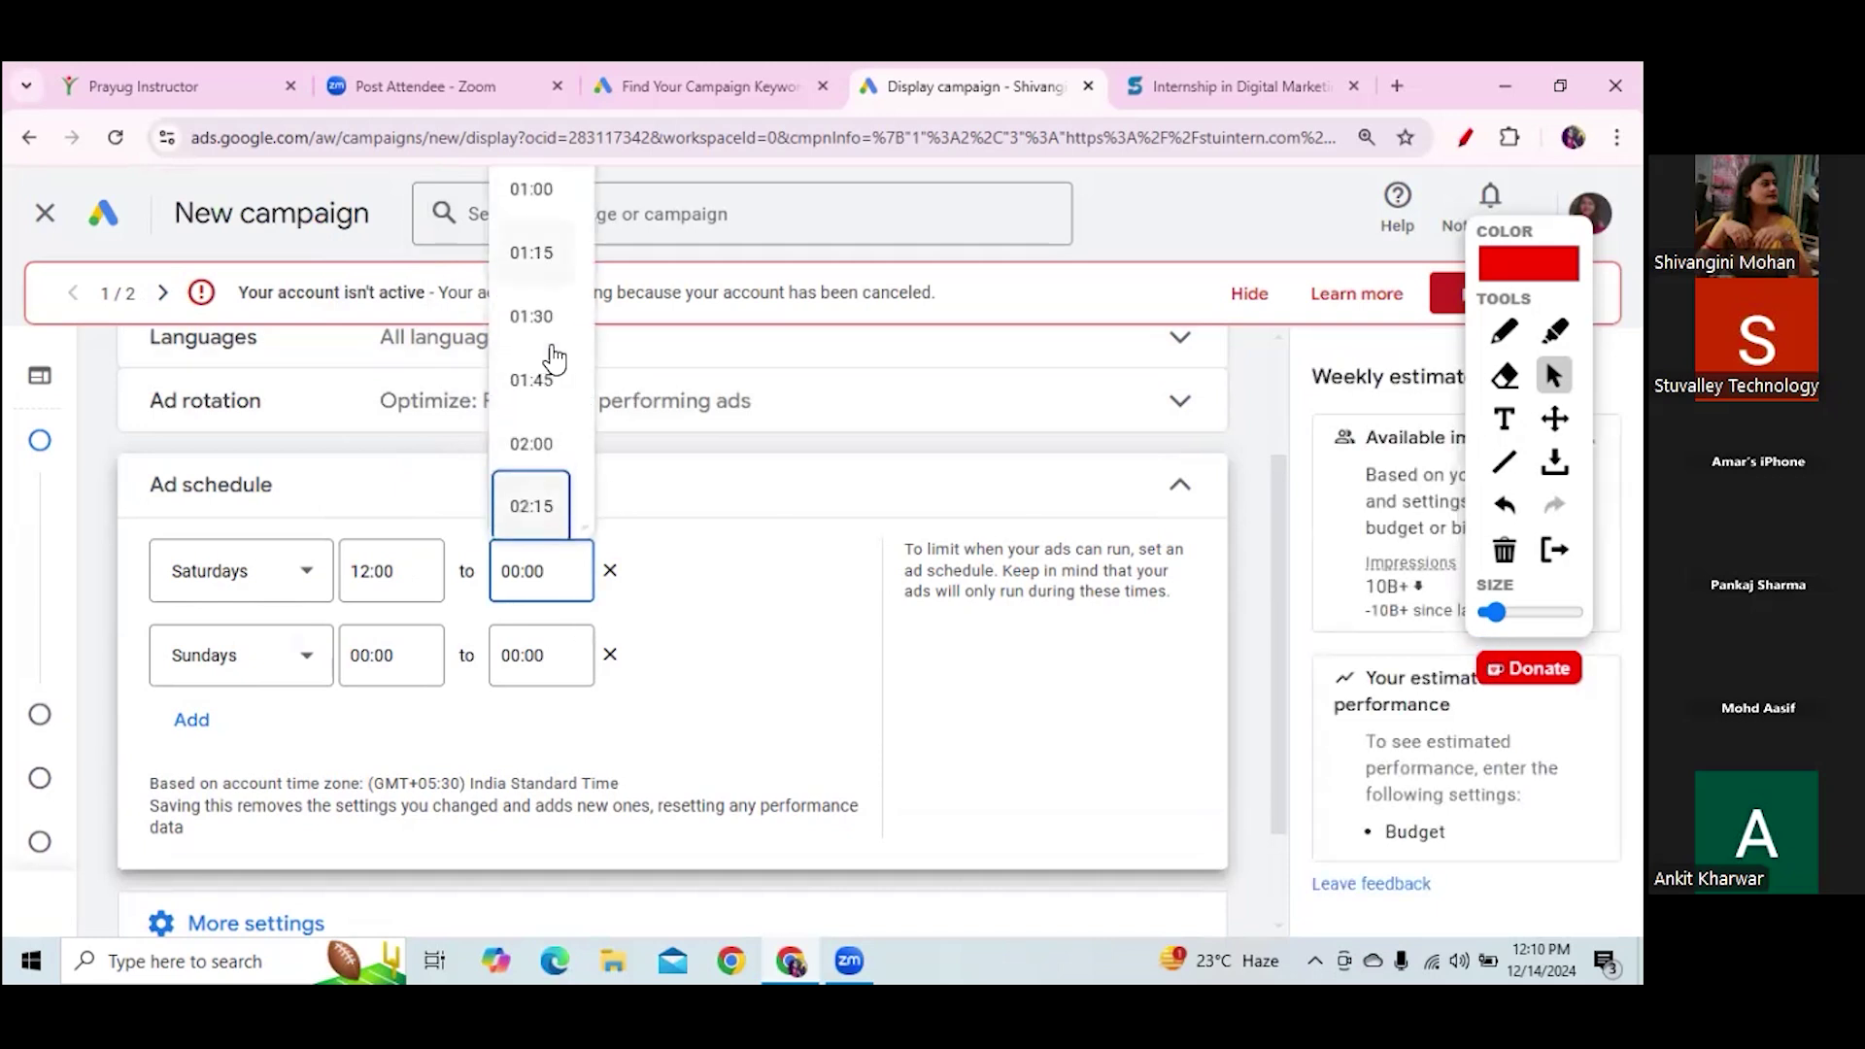
scroll(554, 359, down, 18)
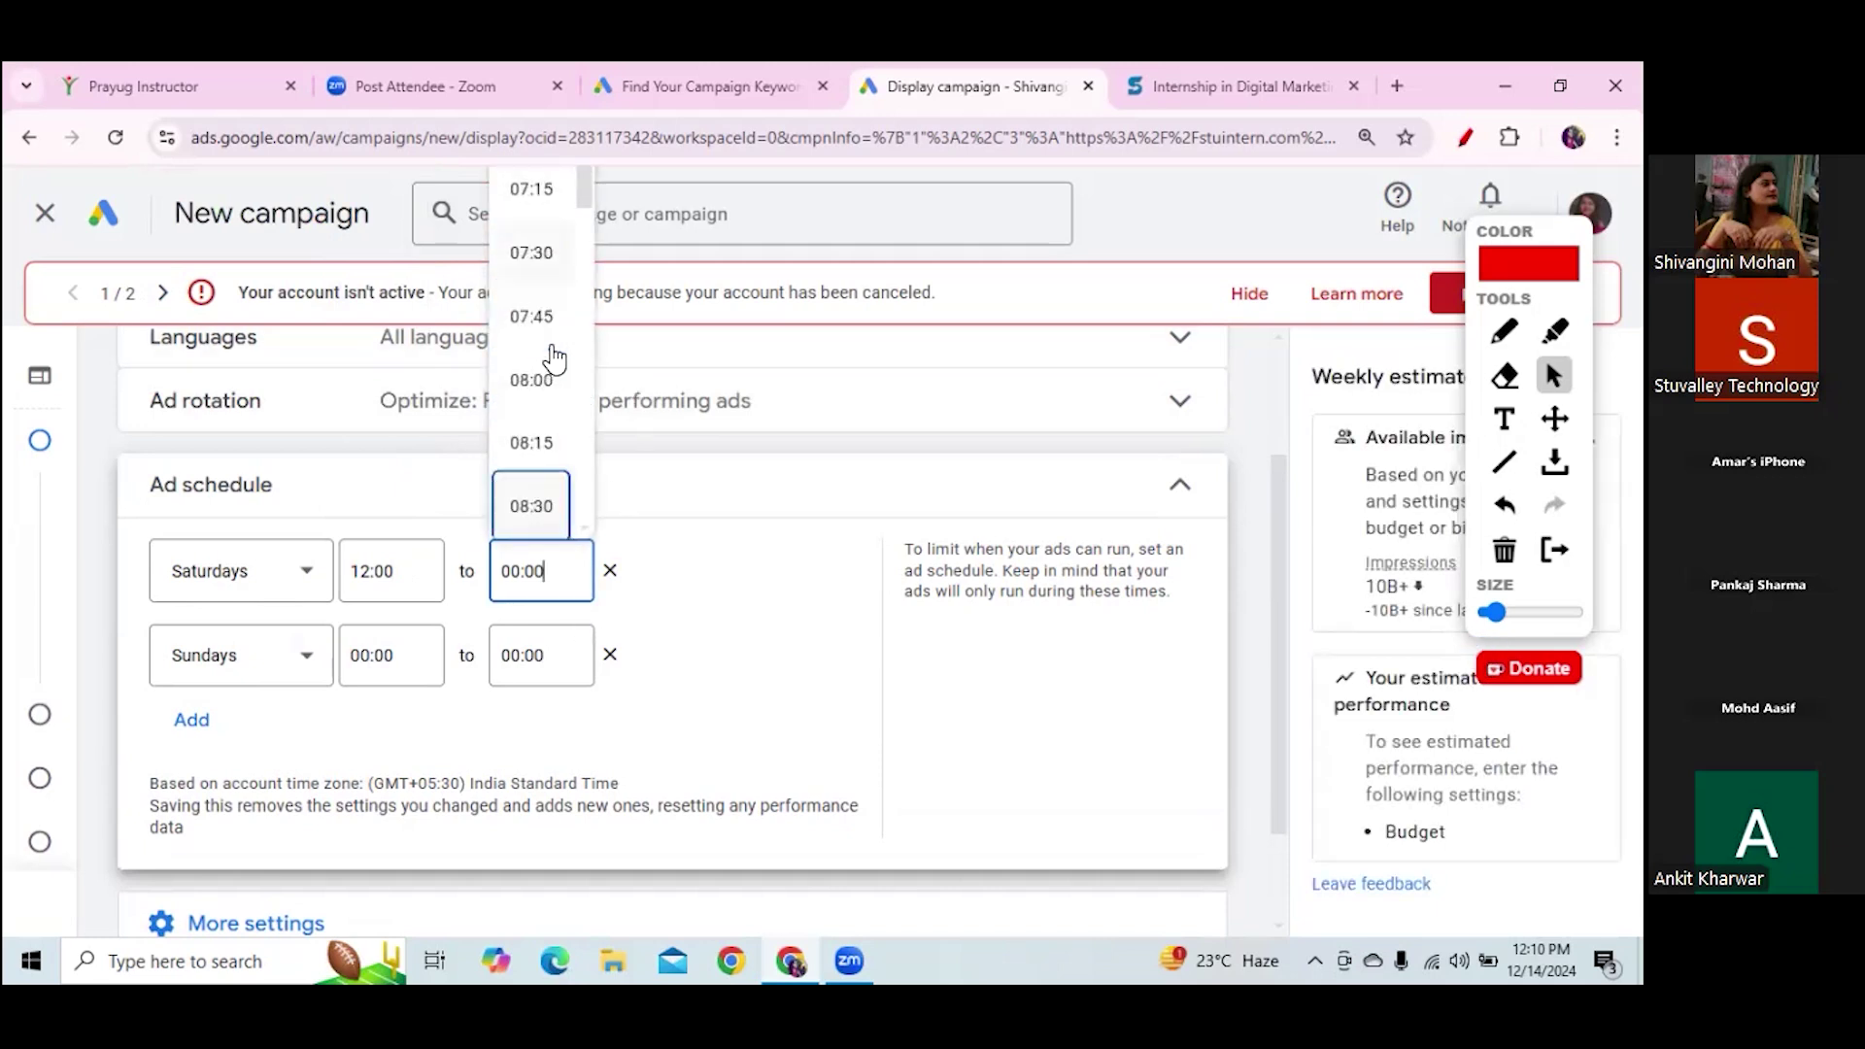
scroll(554, 360, down, 9)
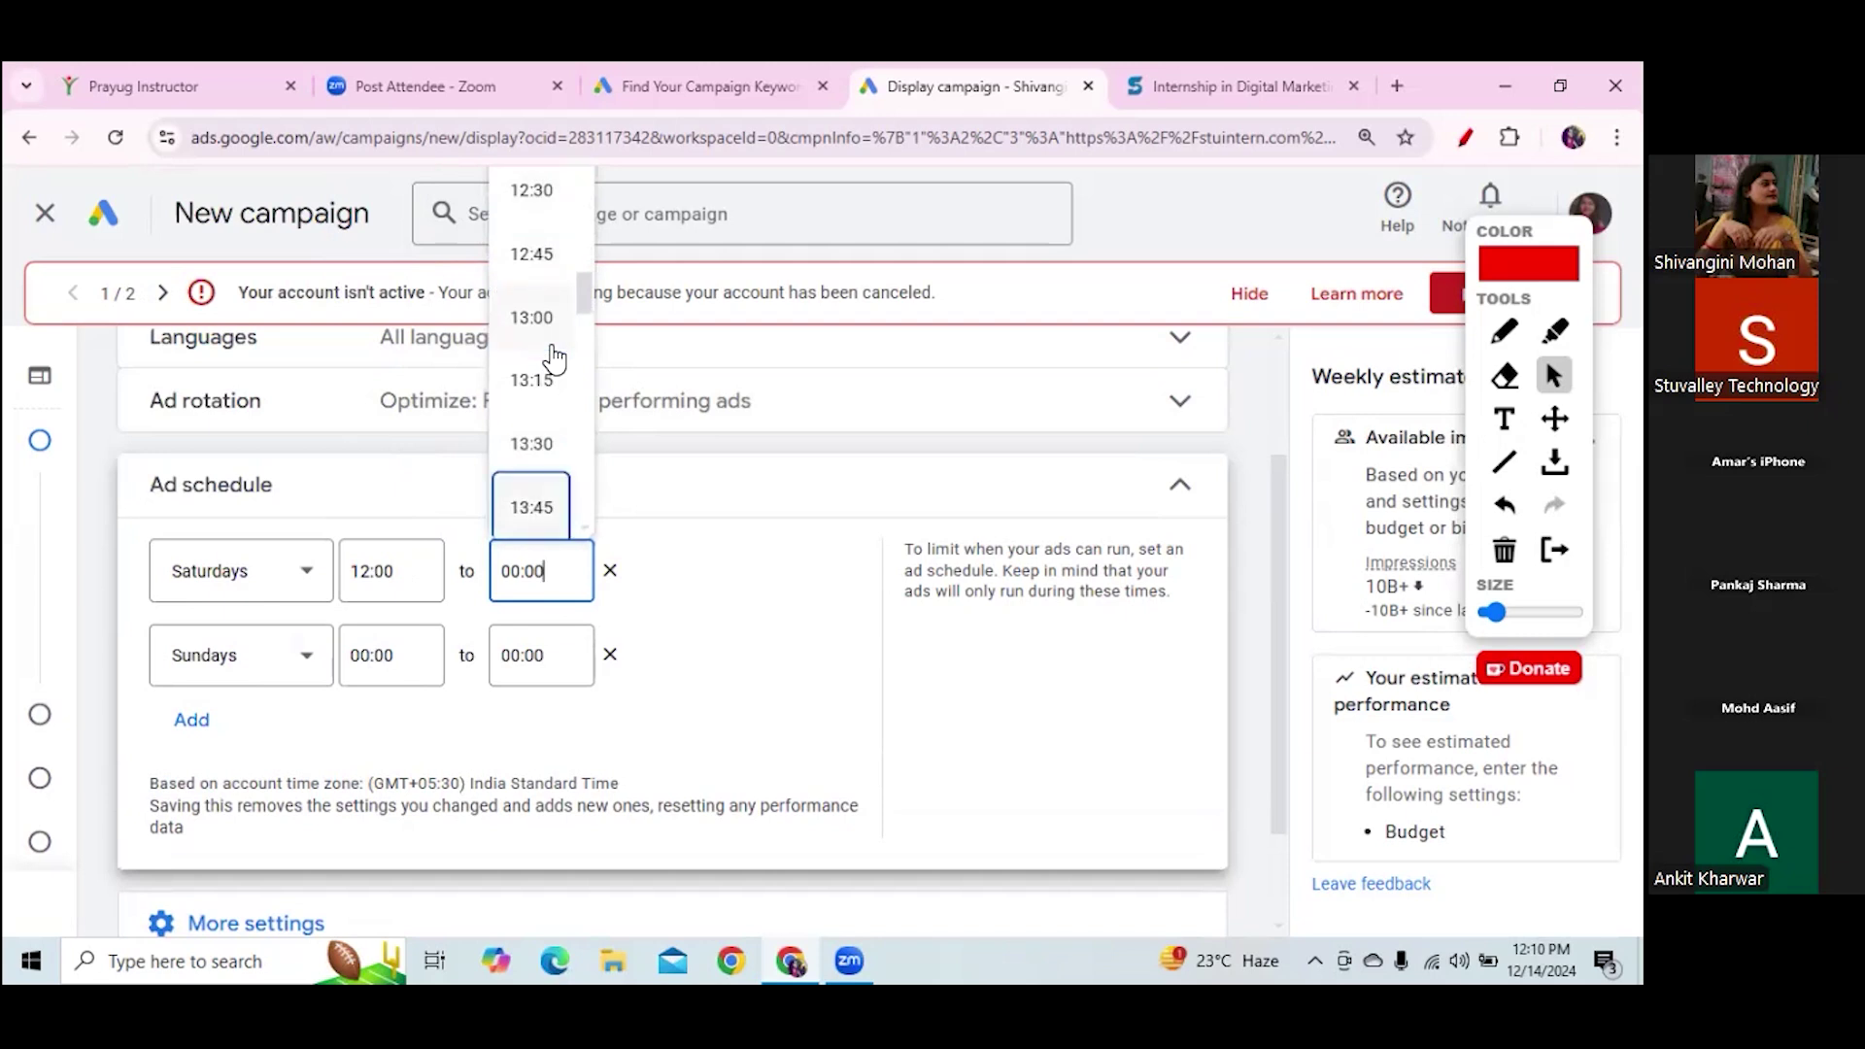
drag(579, 292, 582, 499)
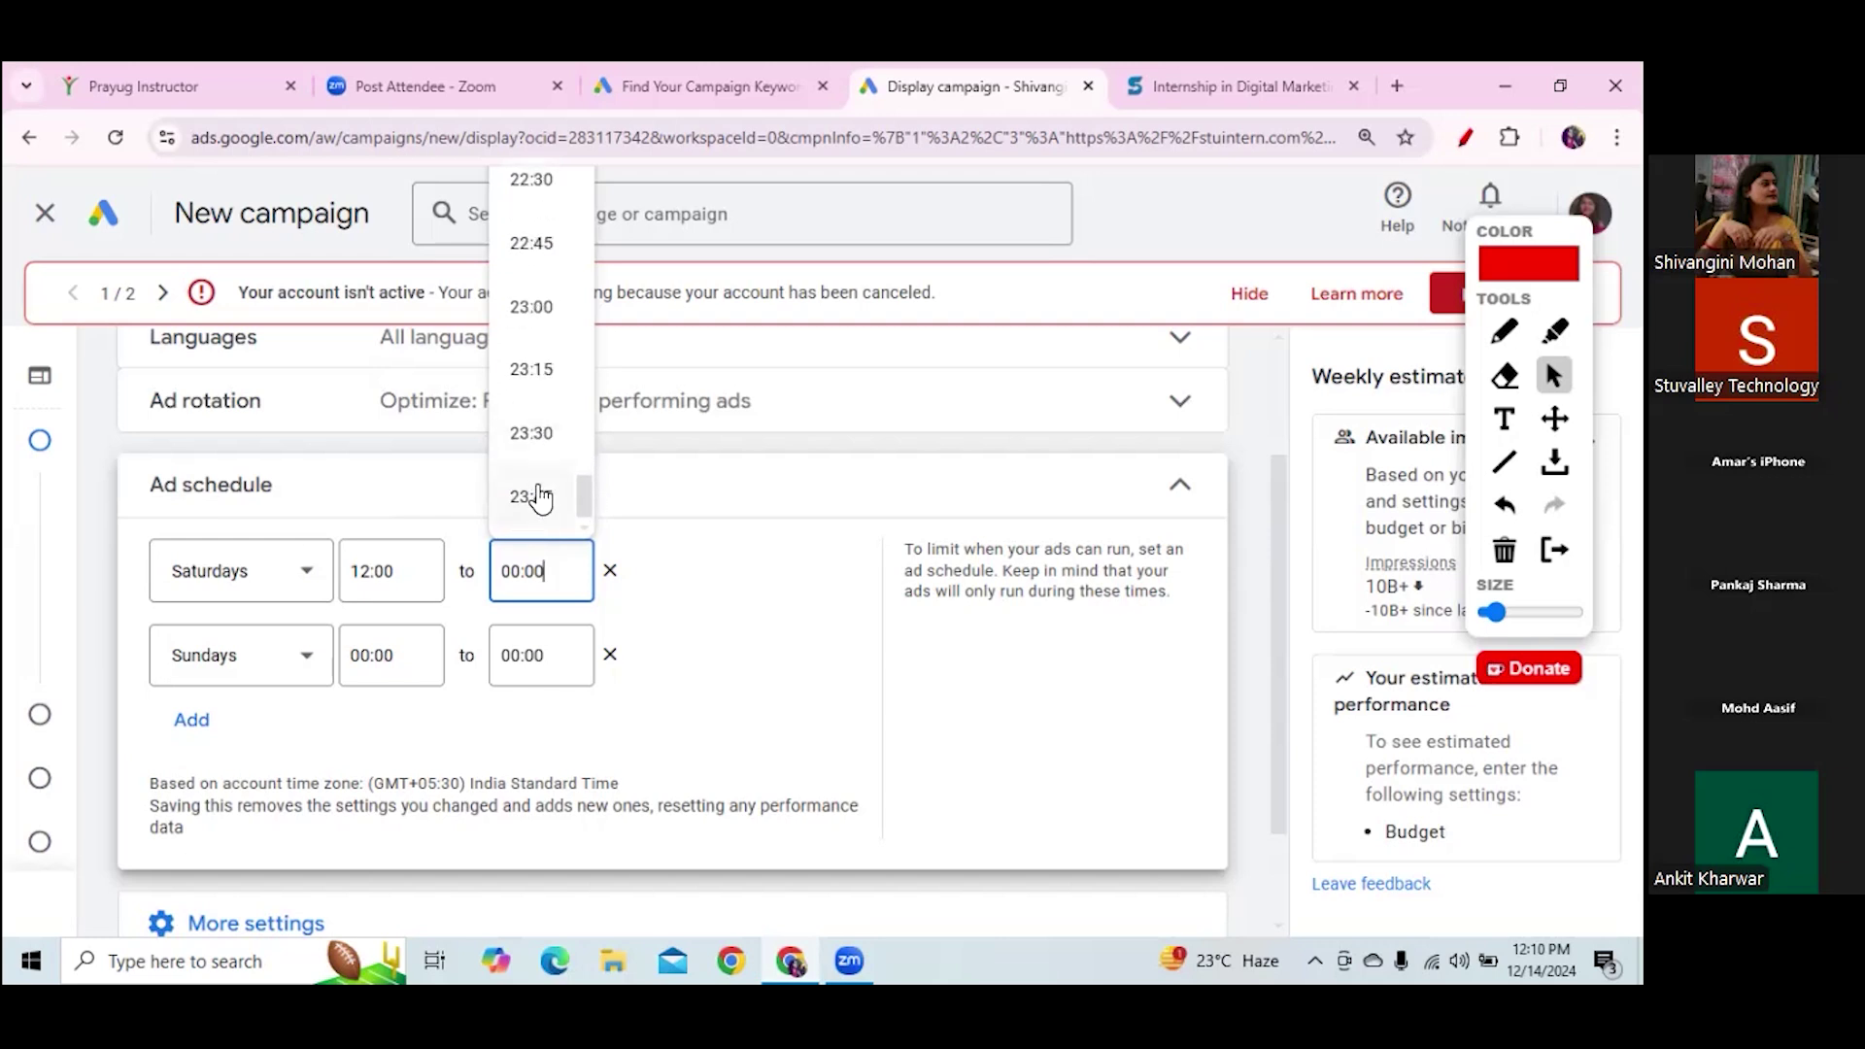
click(540, 306)
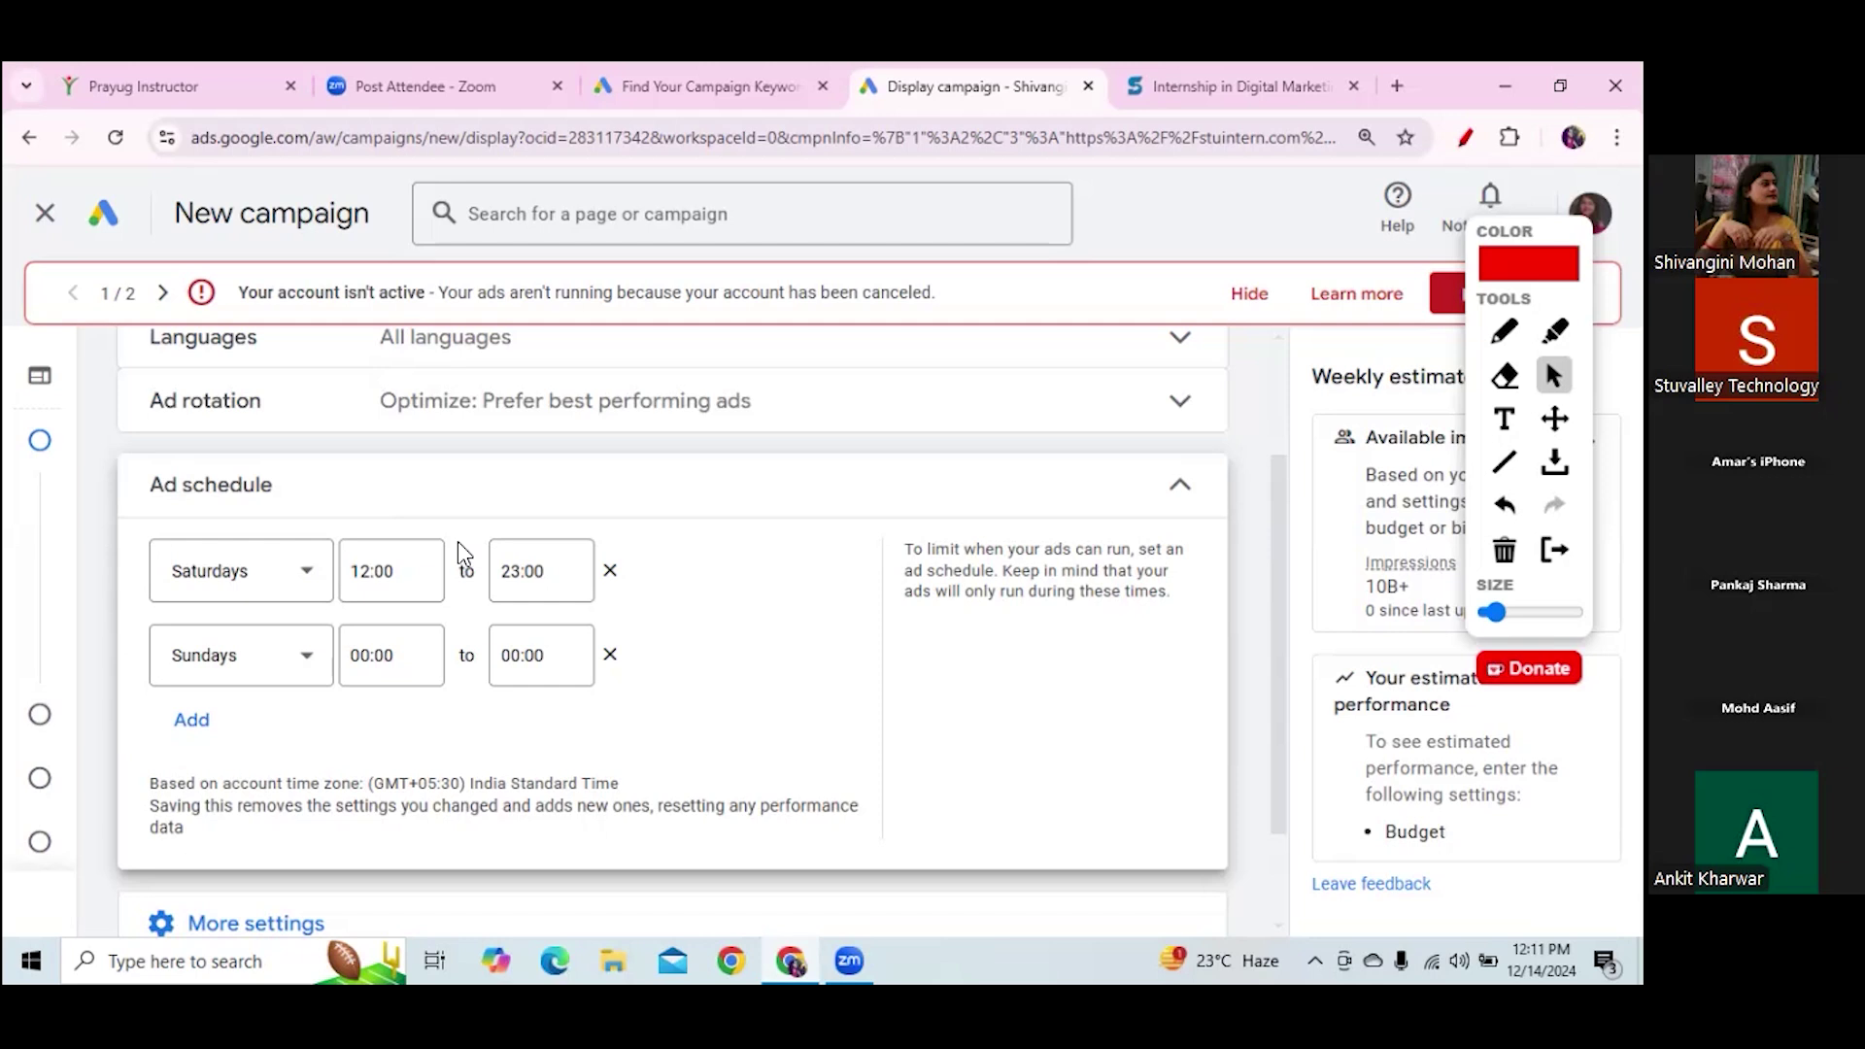
Remove the Sundays row from the ad schedule
click(394, 576)
click(559, 590)
click(611, 655)
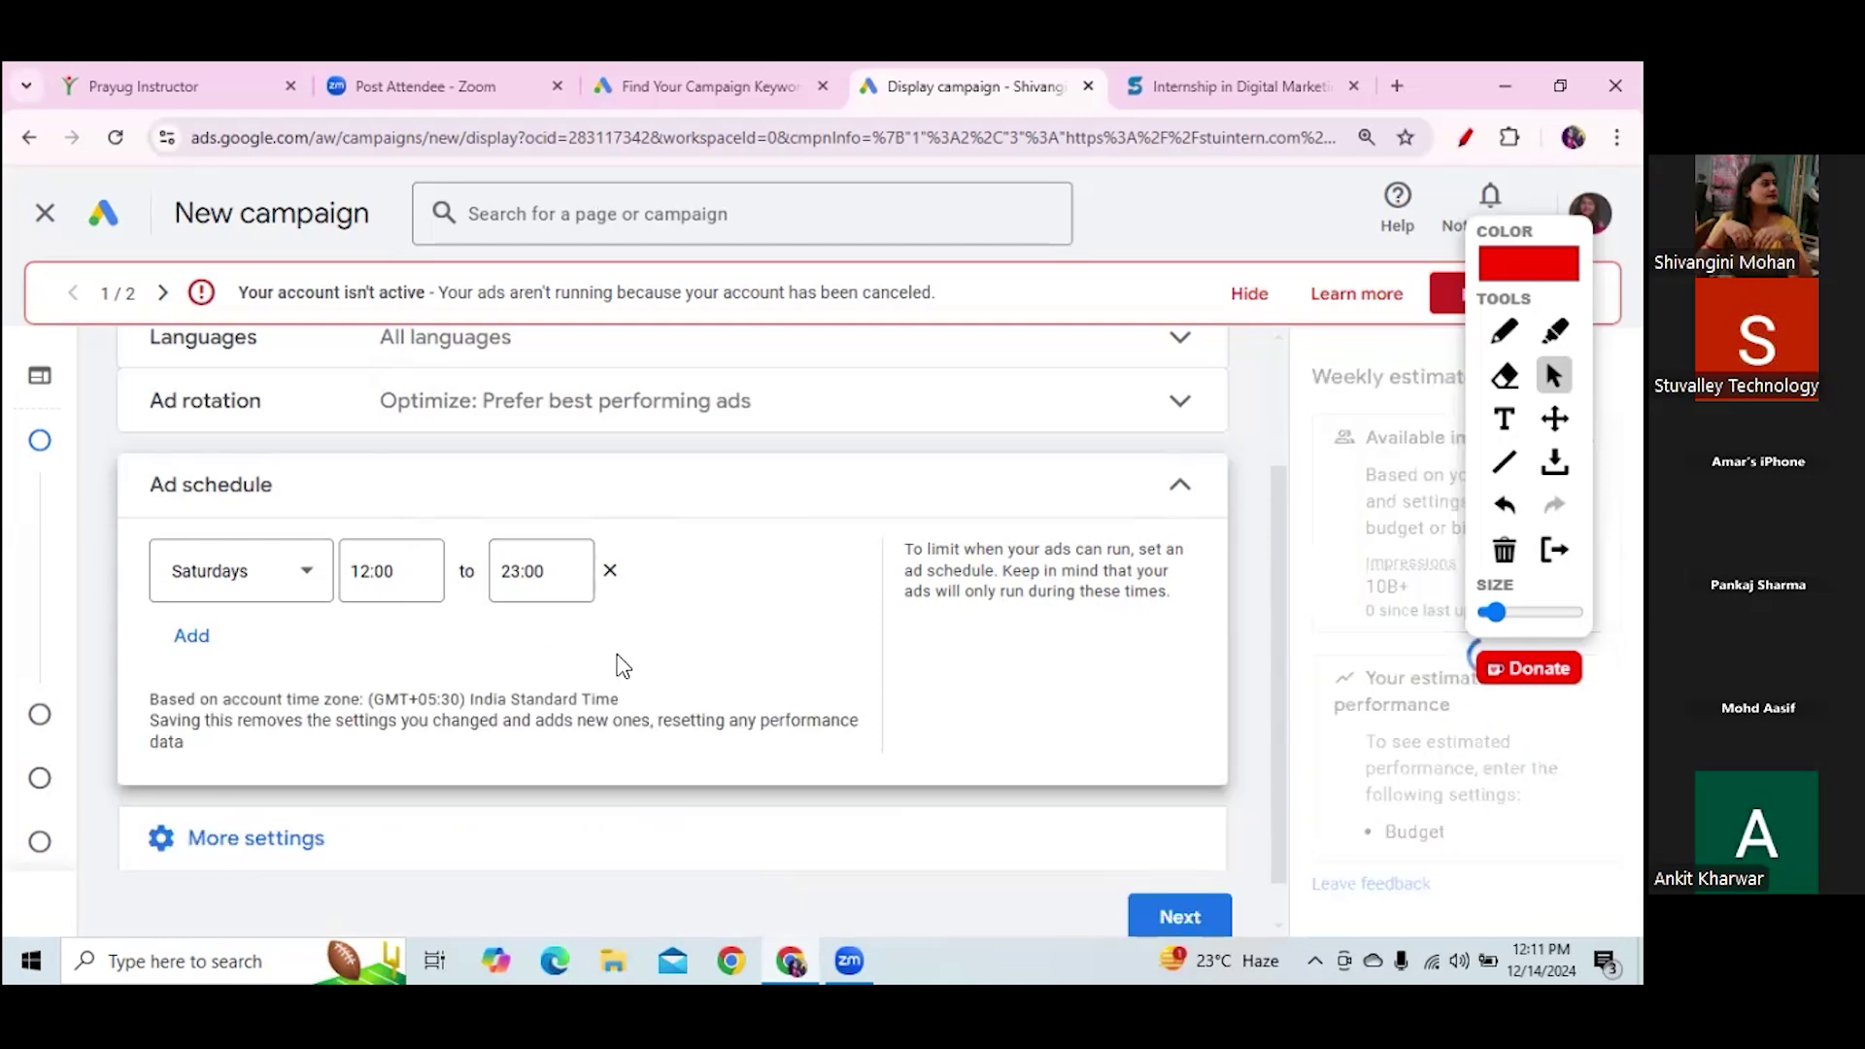
mouse_move(71, 587)
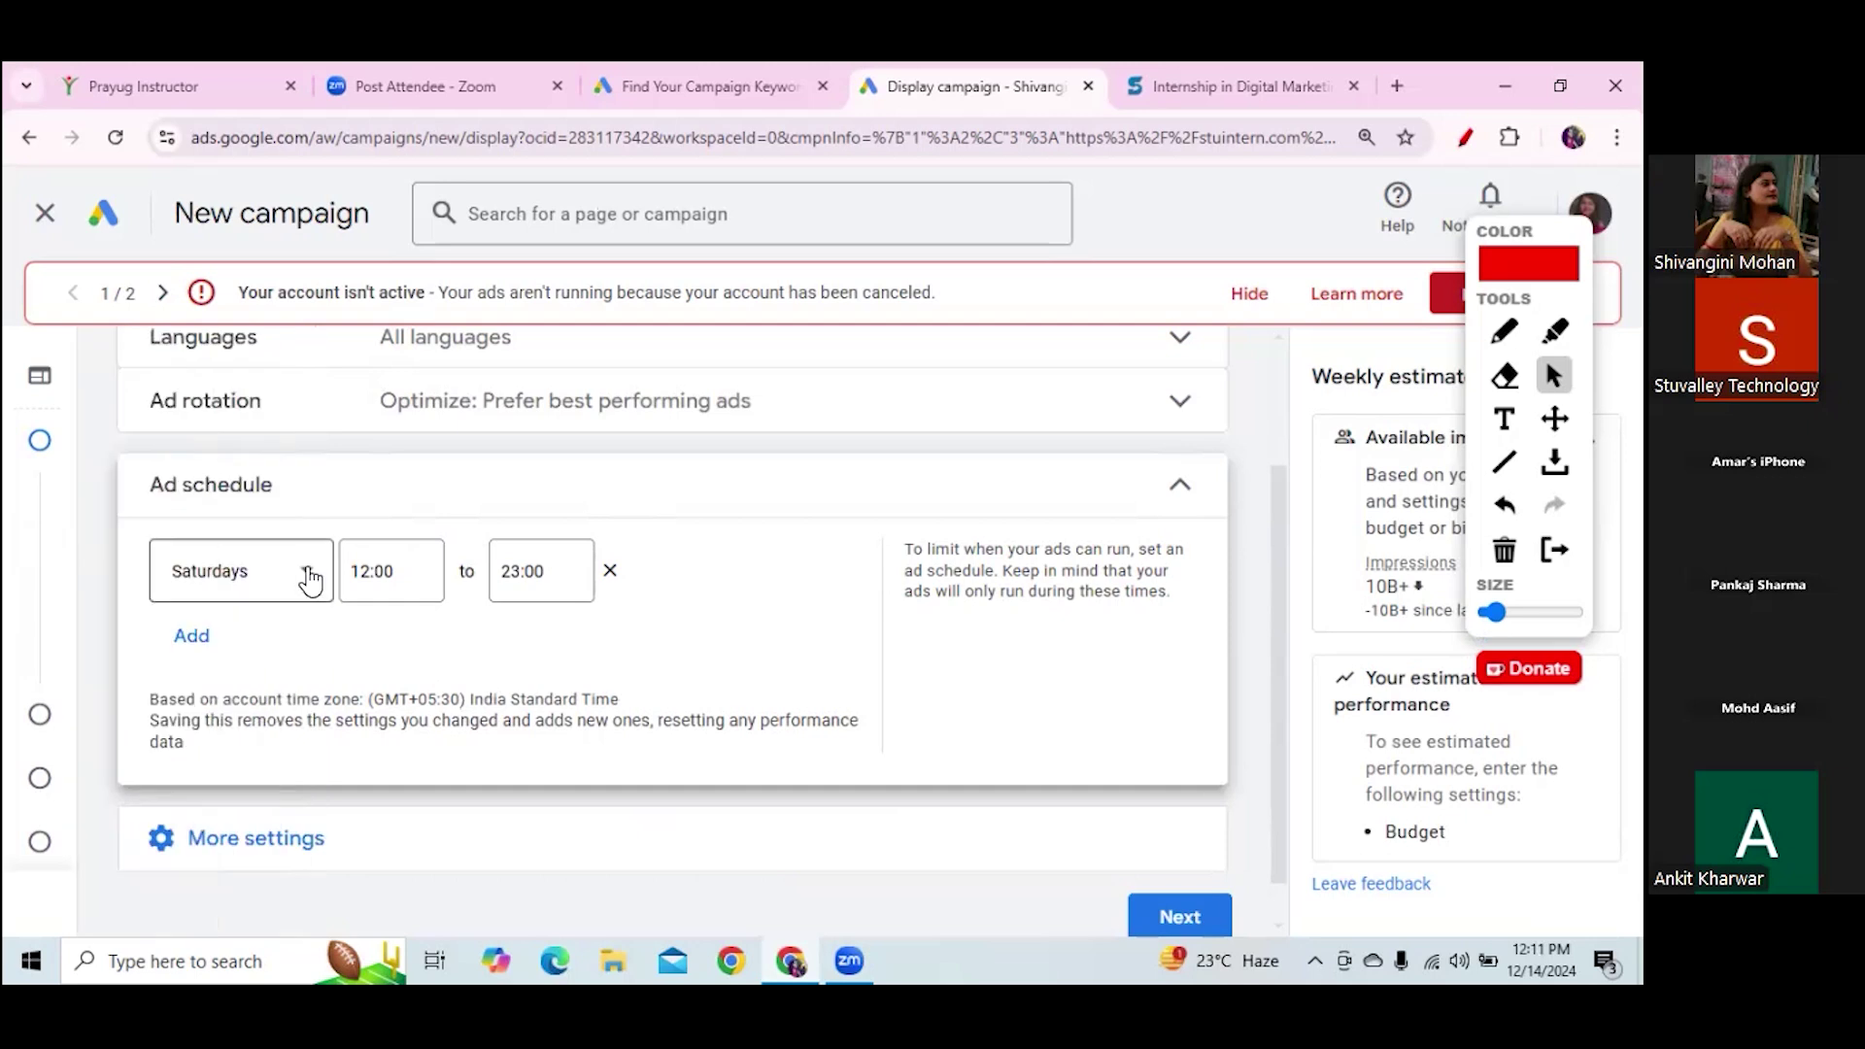
Change the day of the ad schedule row to Saturdays - Sundays and collapse the ad schedule settings
click(304, 573)
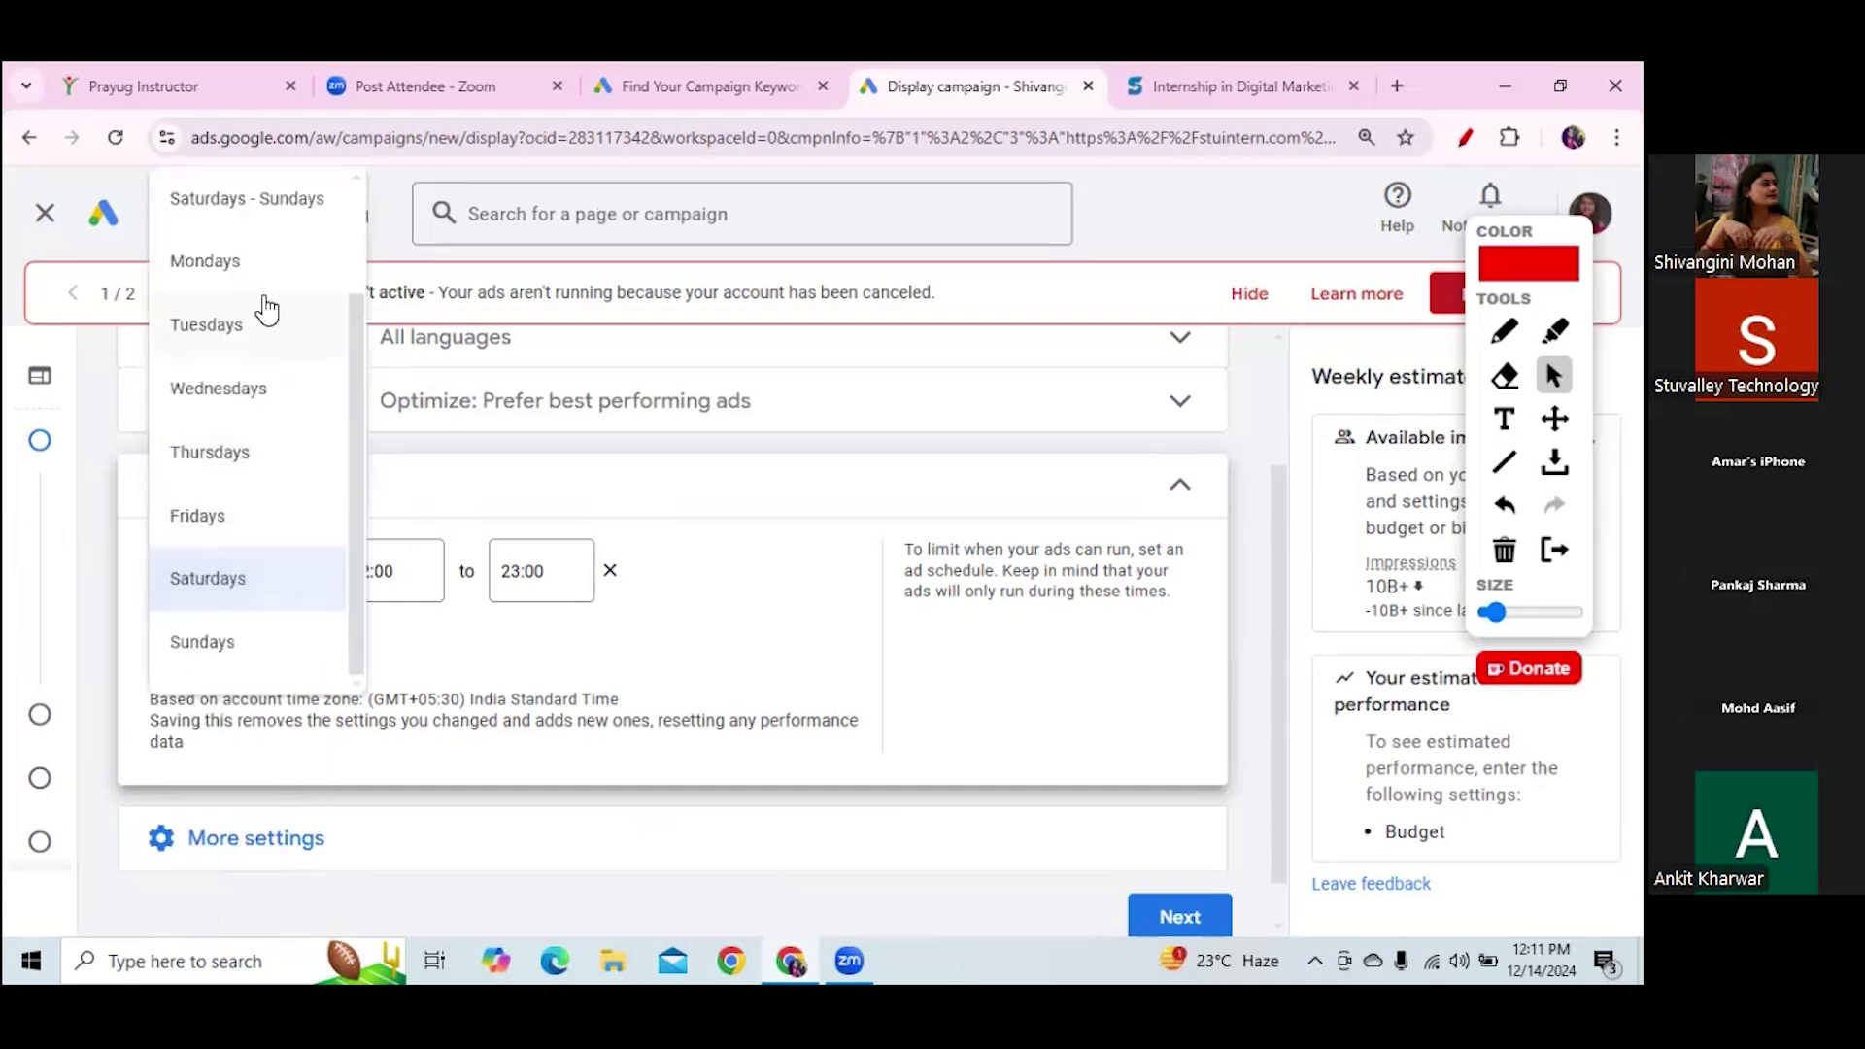
click(285, 204)
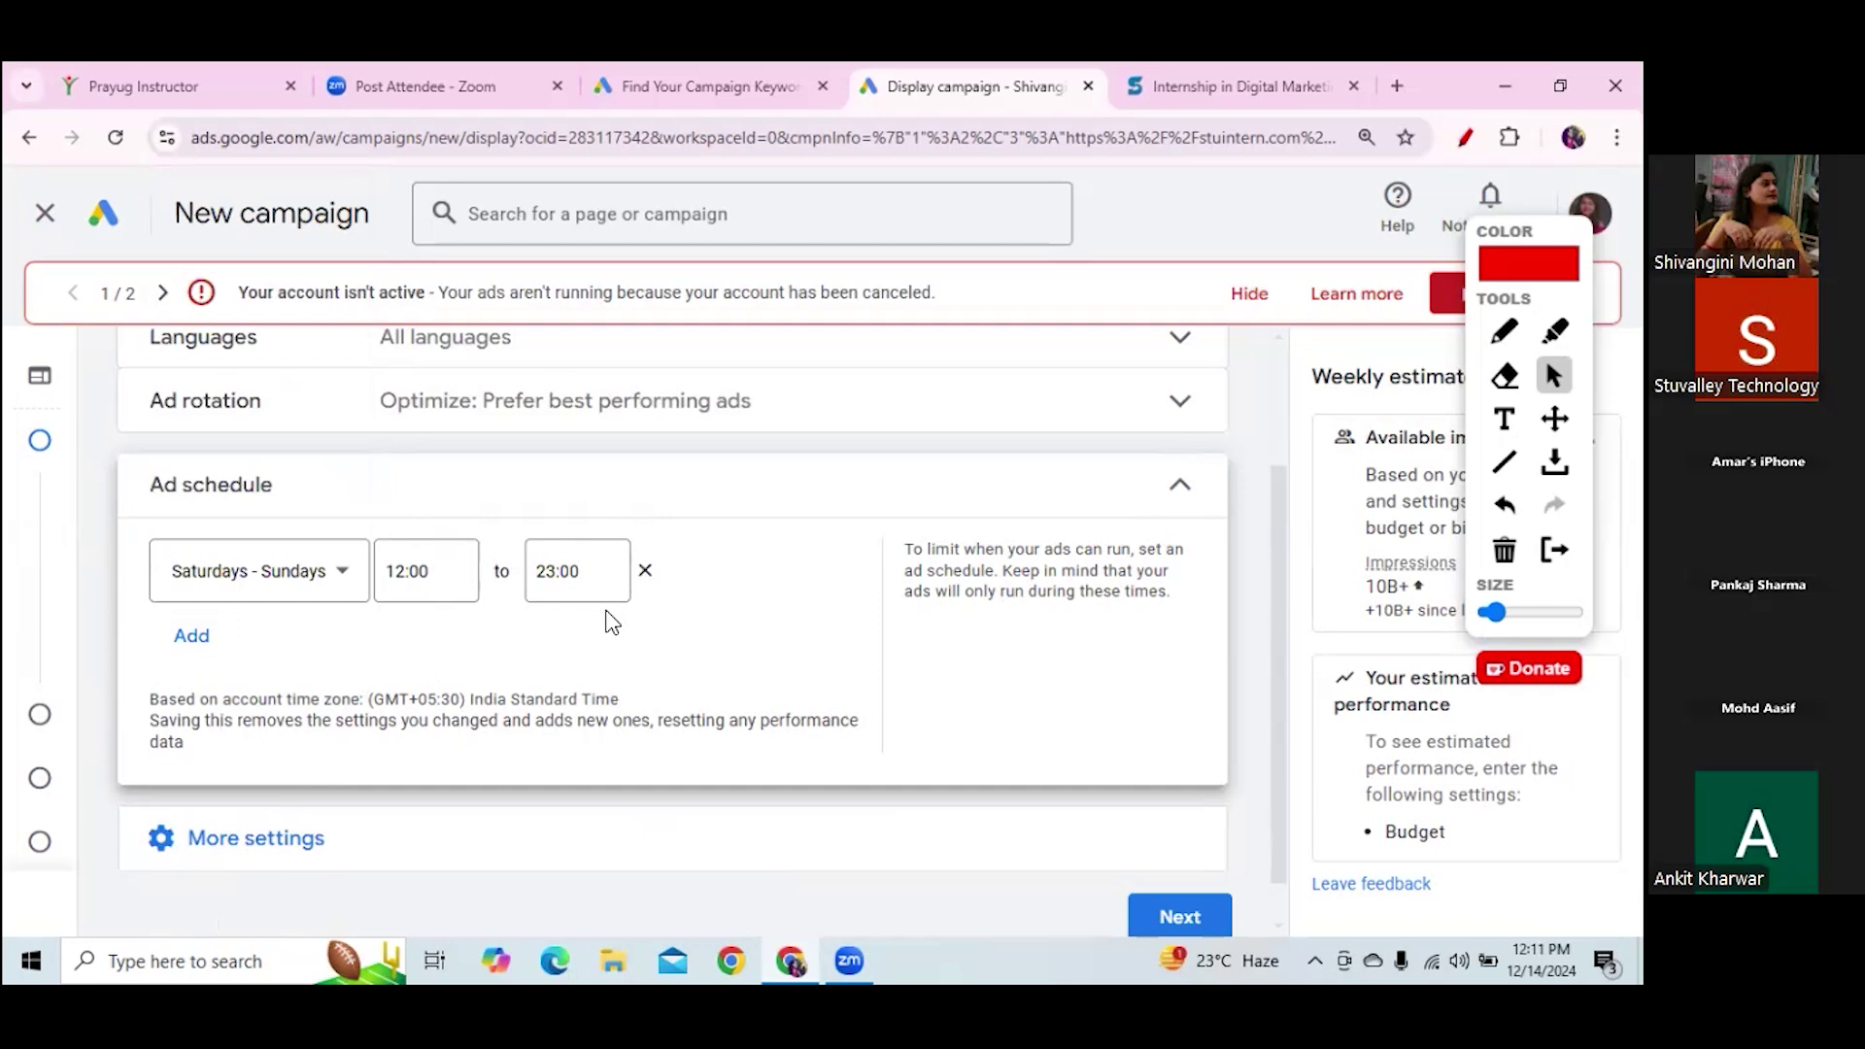
click(340, 572)
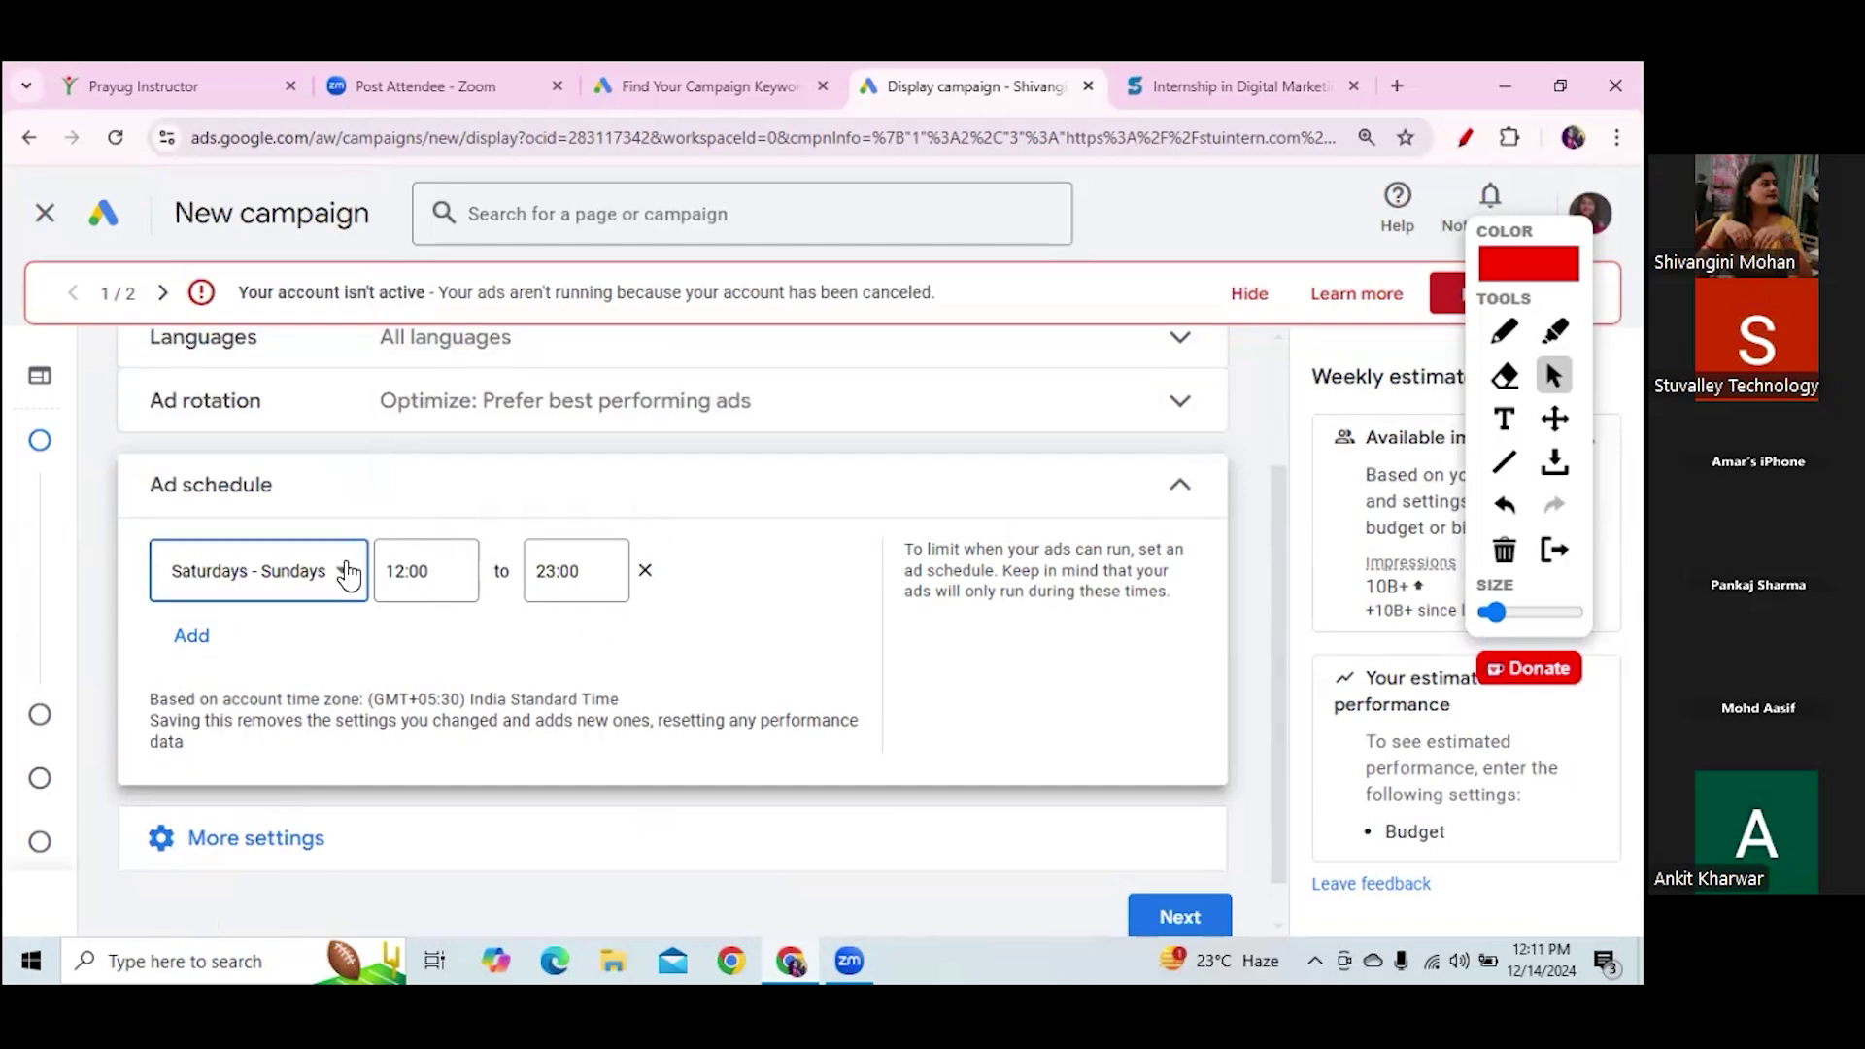
drag(363, 388, 354, 257)
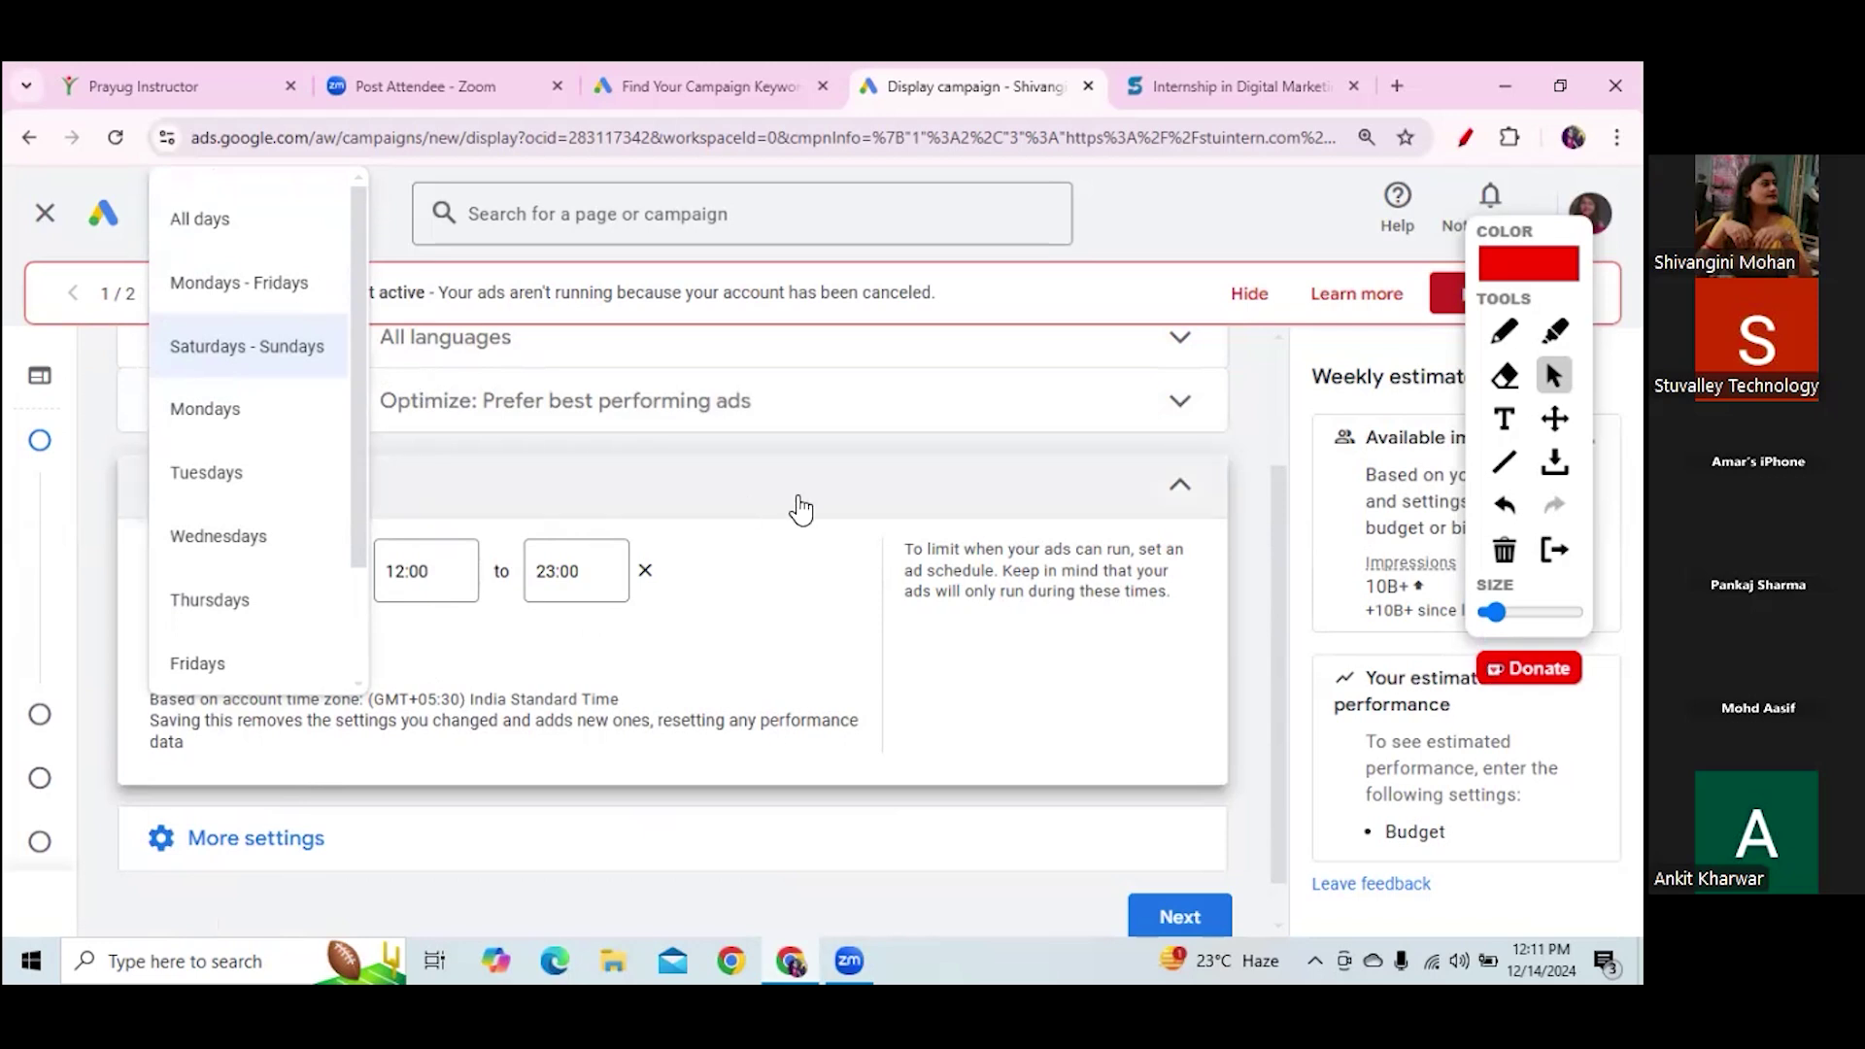
click(851, 512)
click(852, 512)
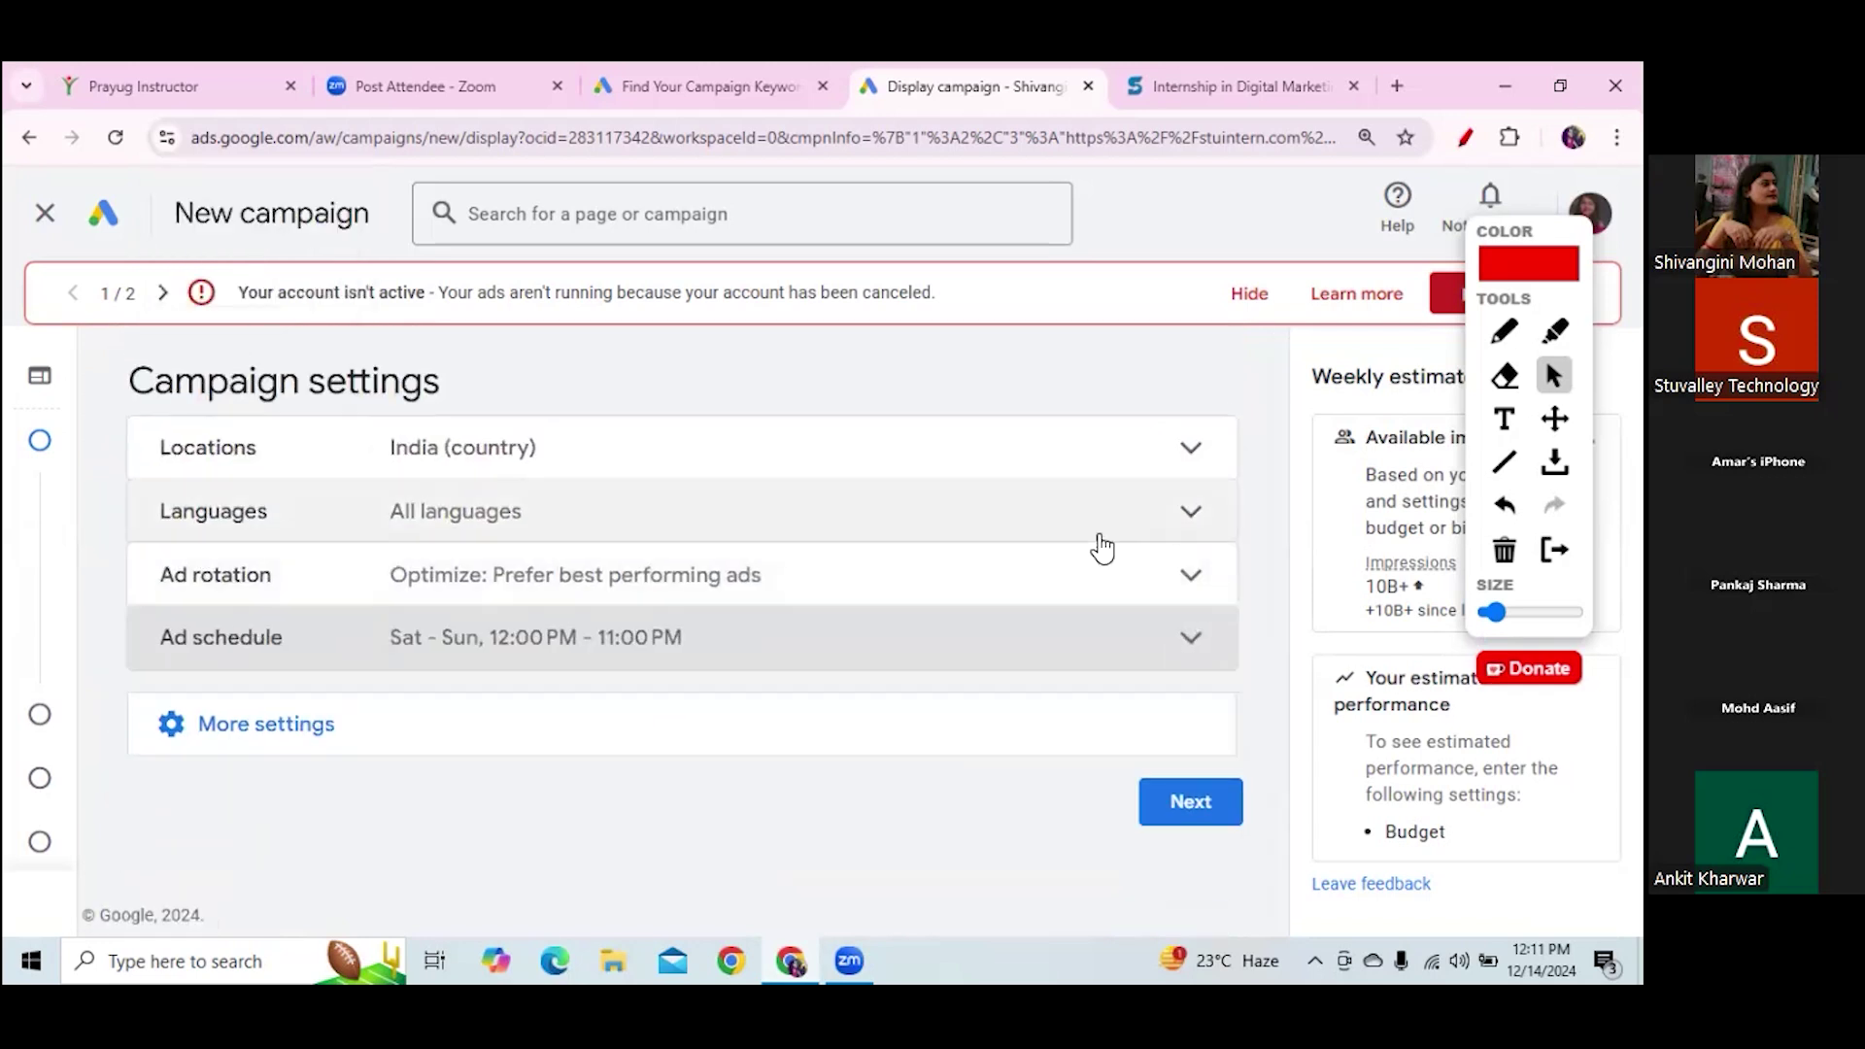
Show the additional campaign settings and open the Devices settings
click(1179, 726)
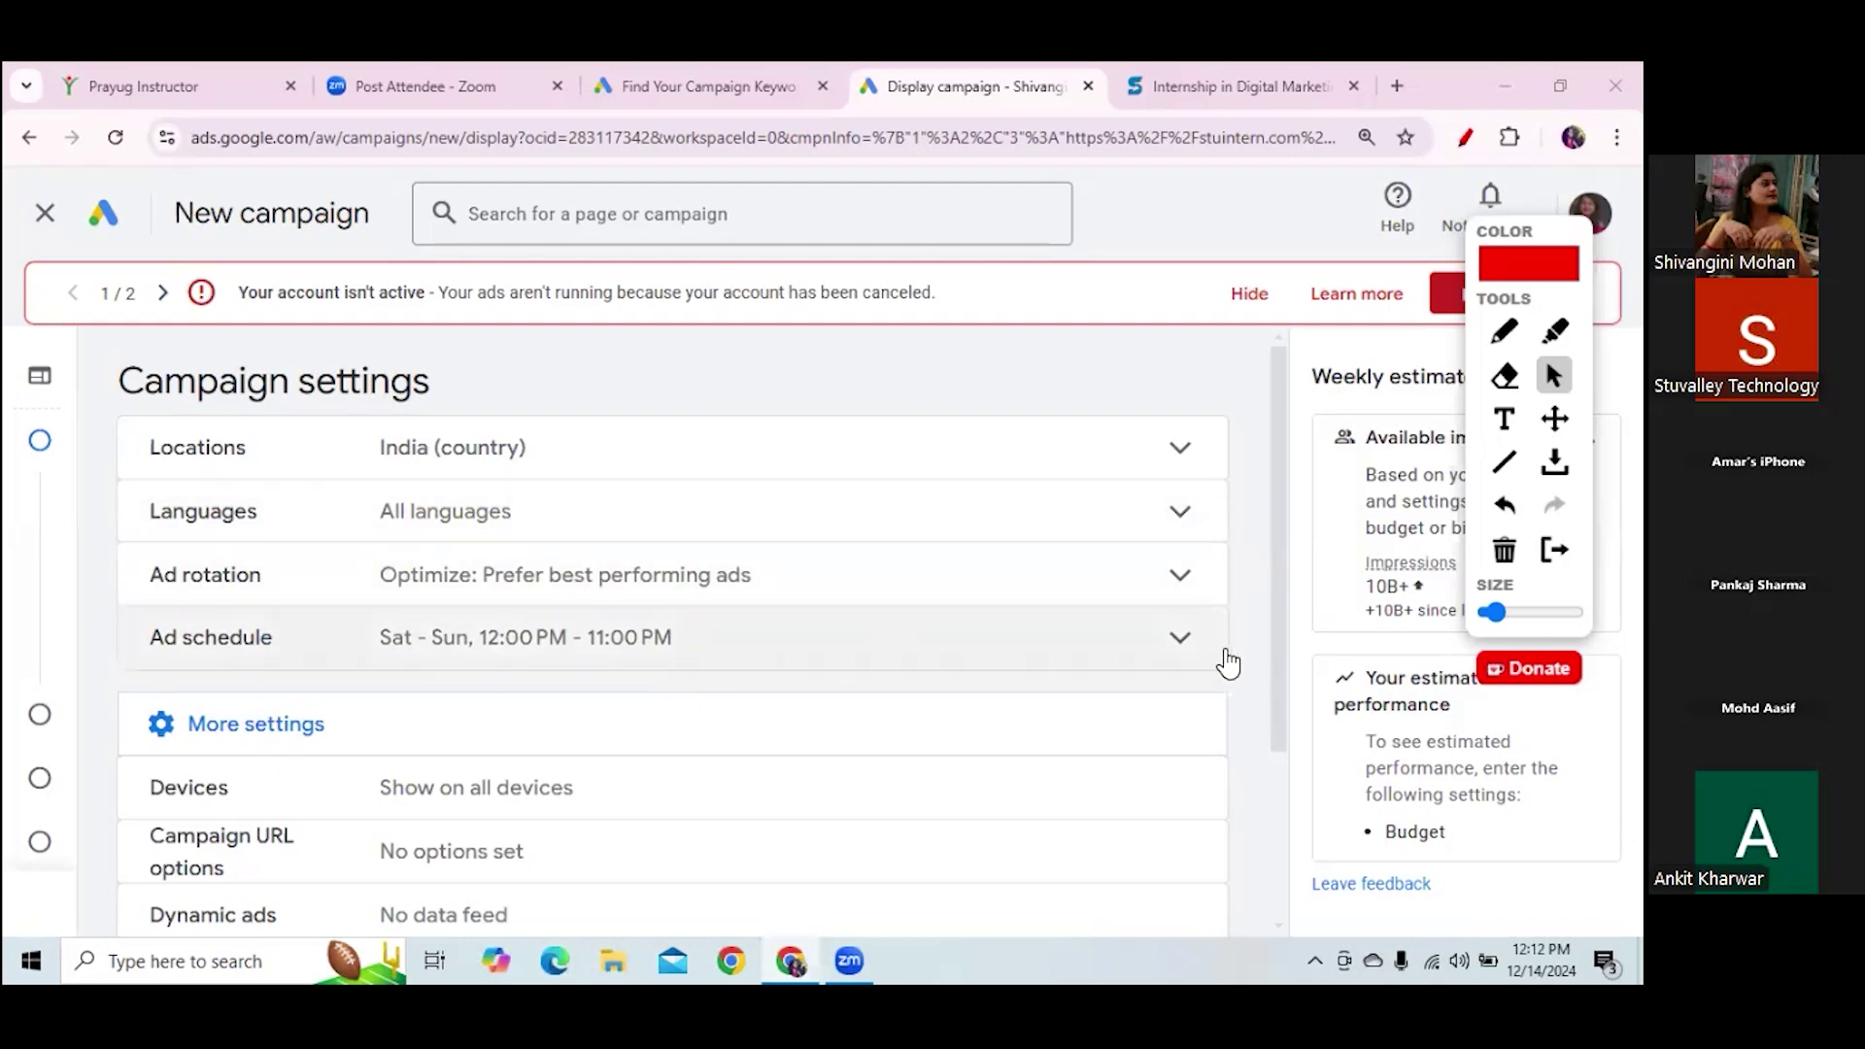
drag(1279, 643, 1288, 762)
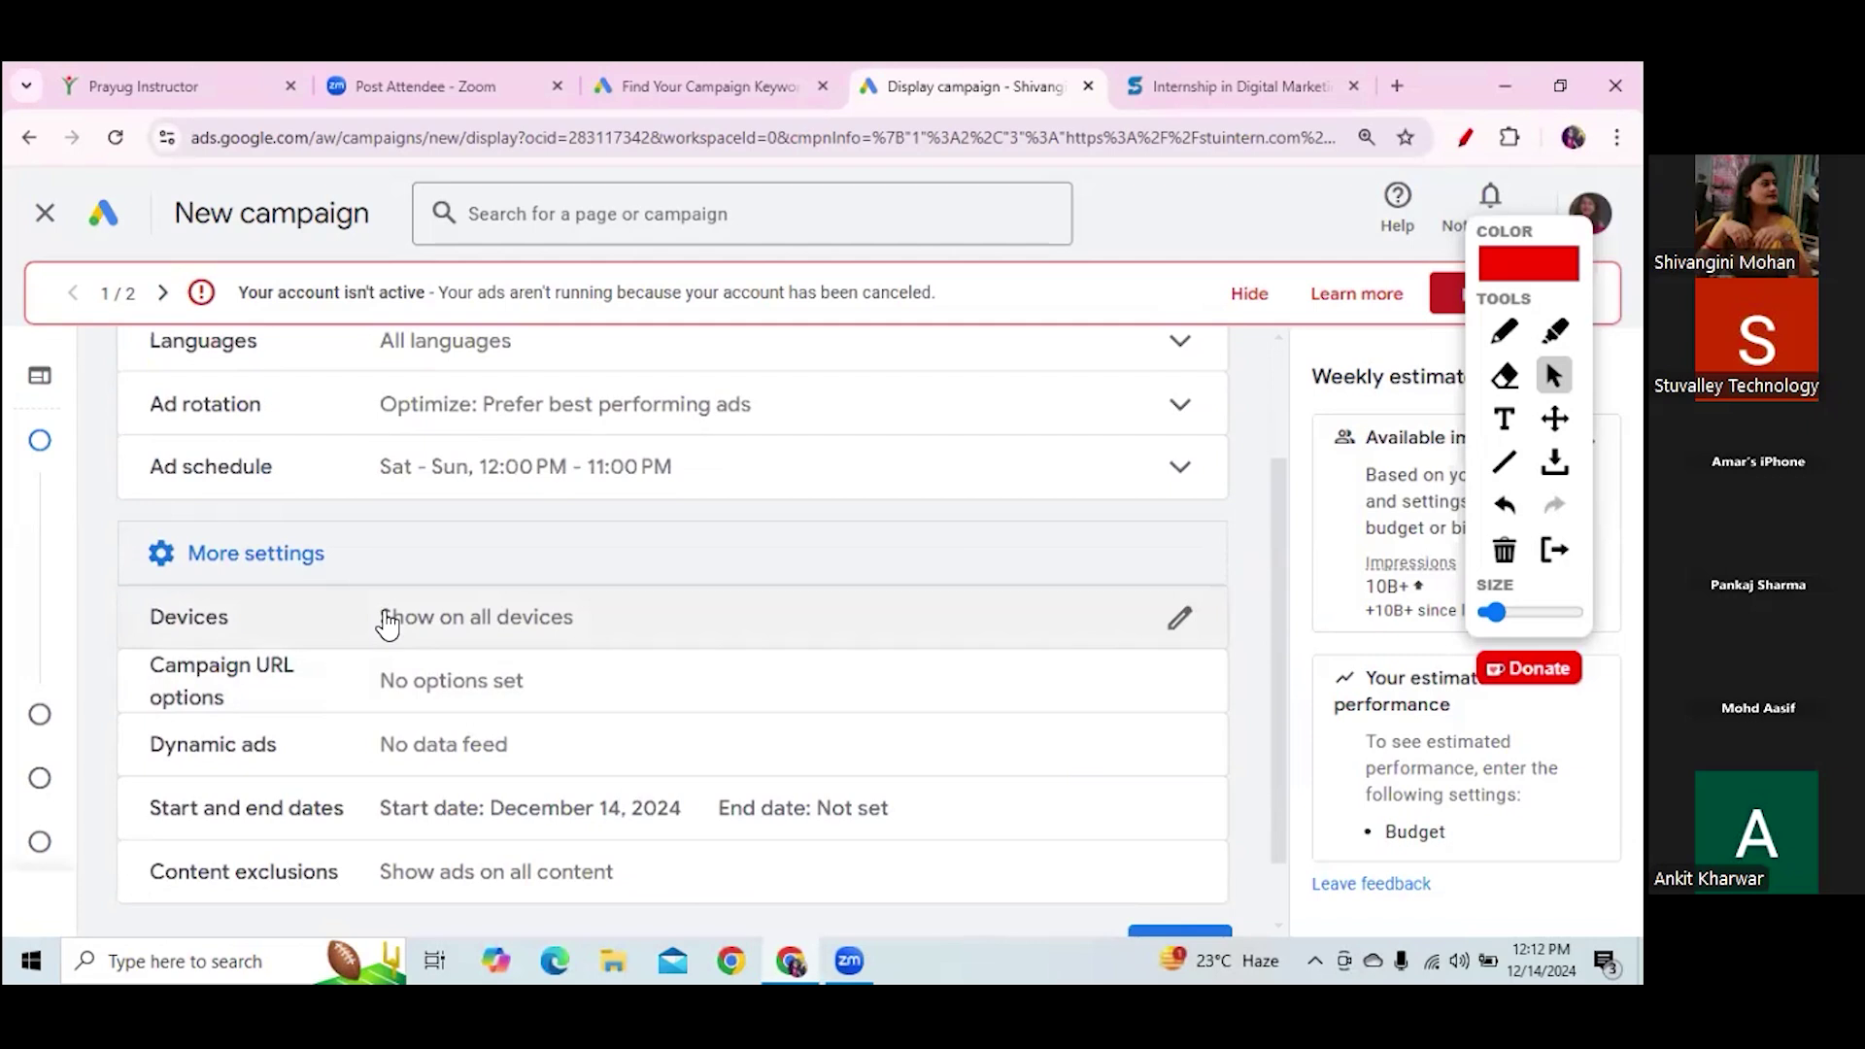
click(388, 622)
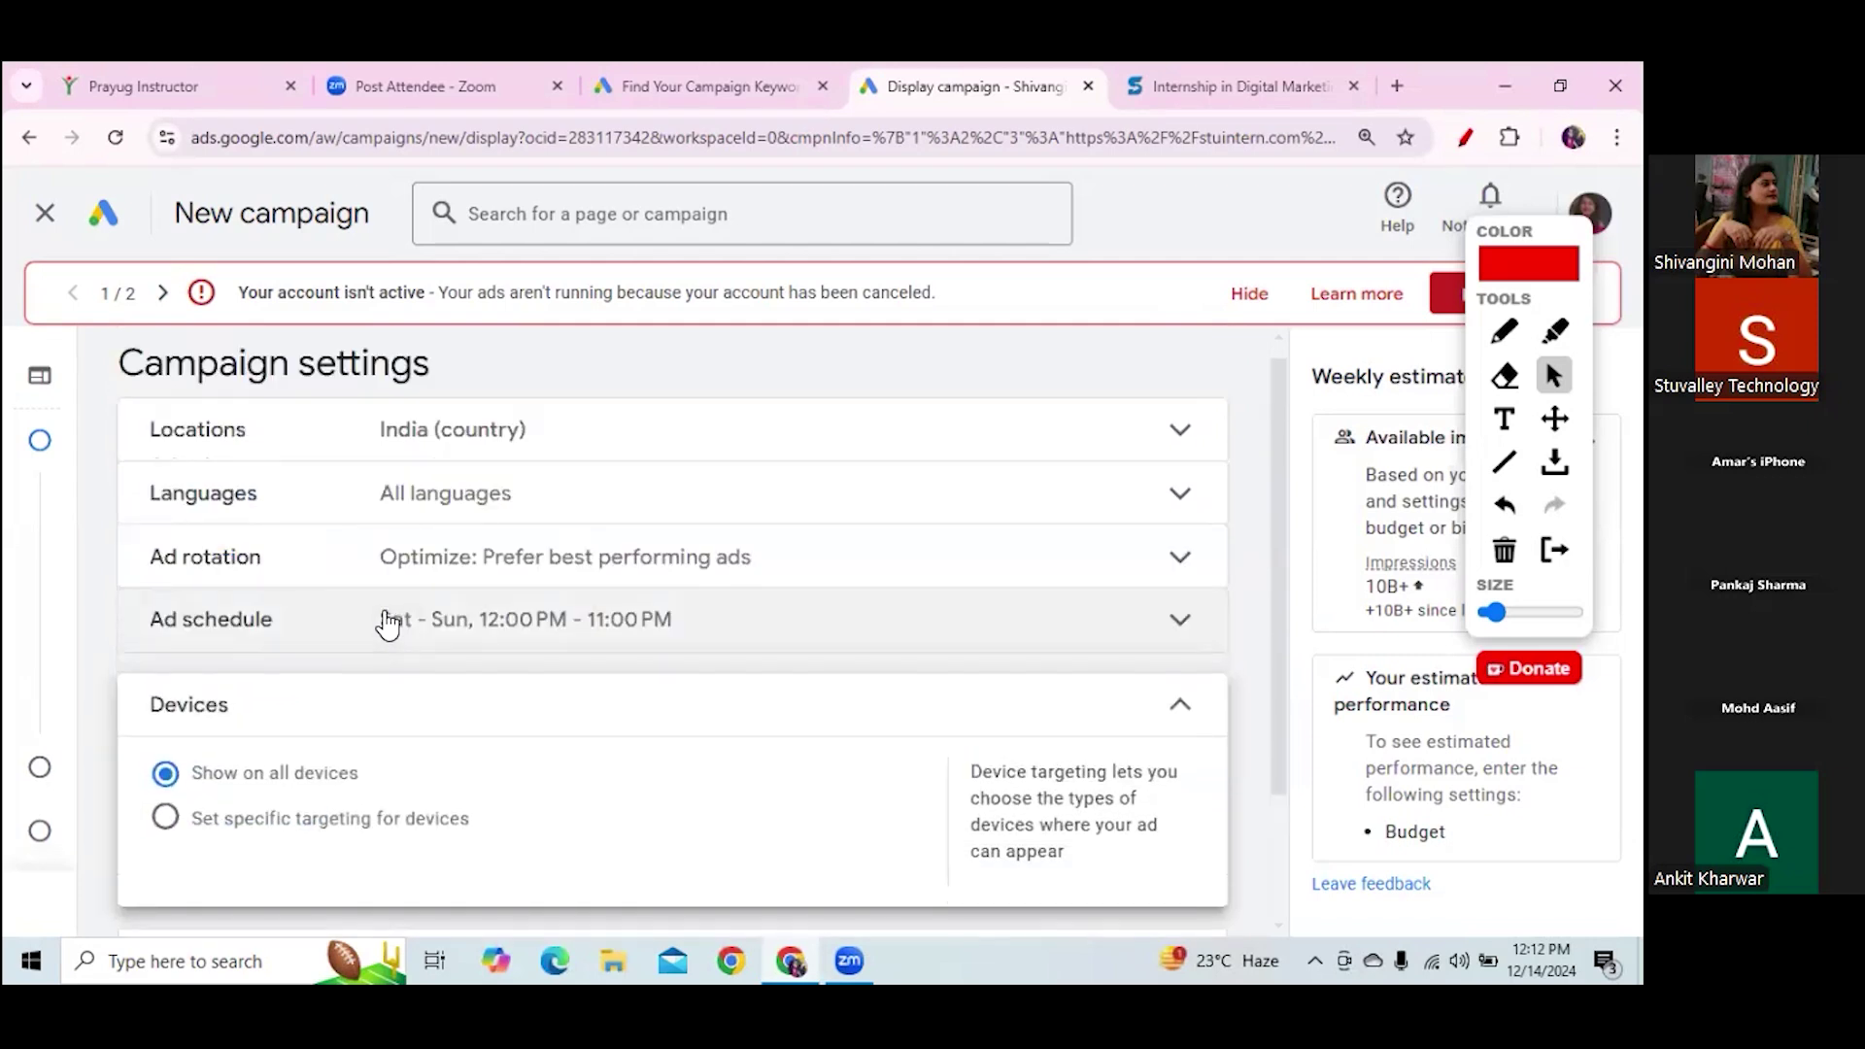
drag(1279, 672, 1291, 746)
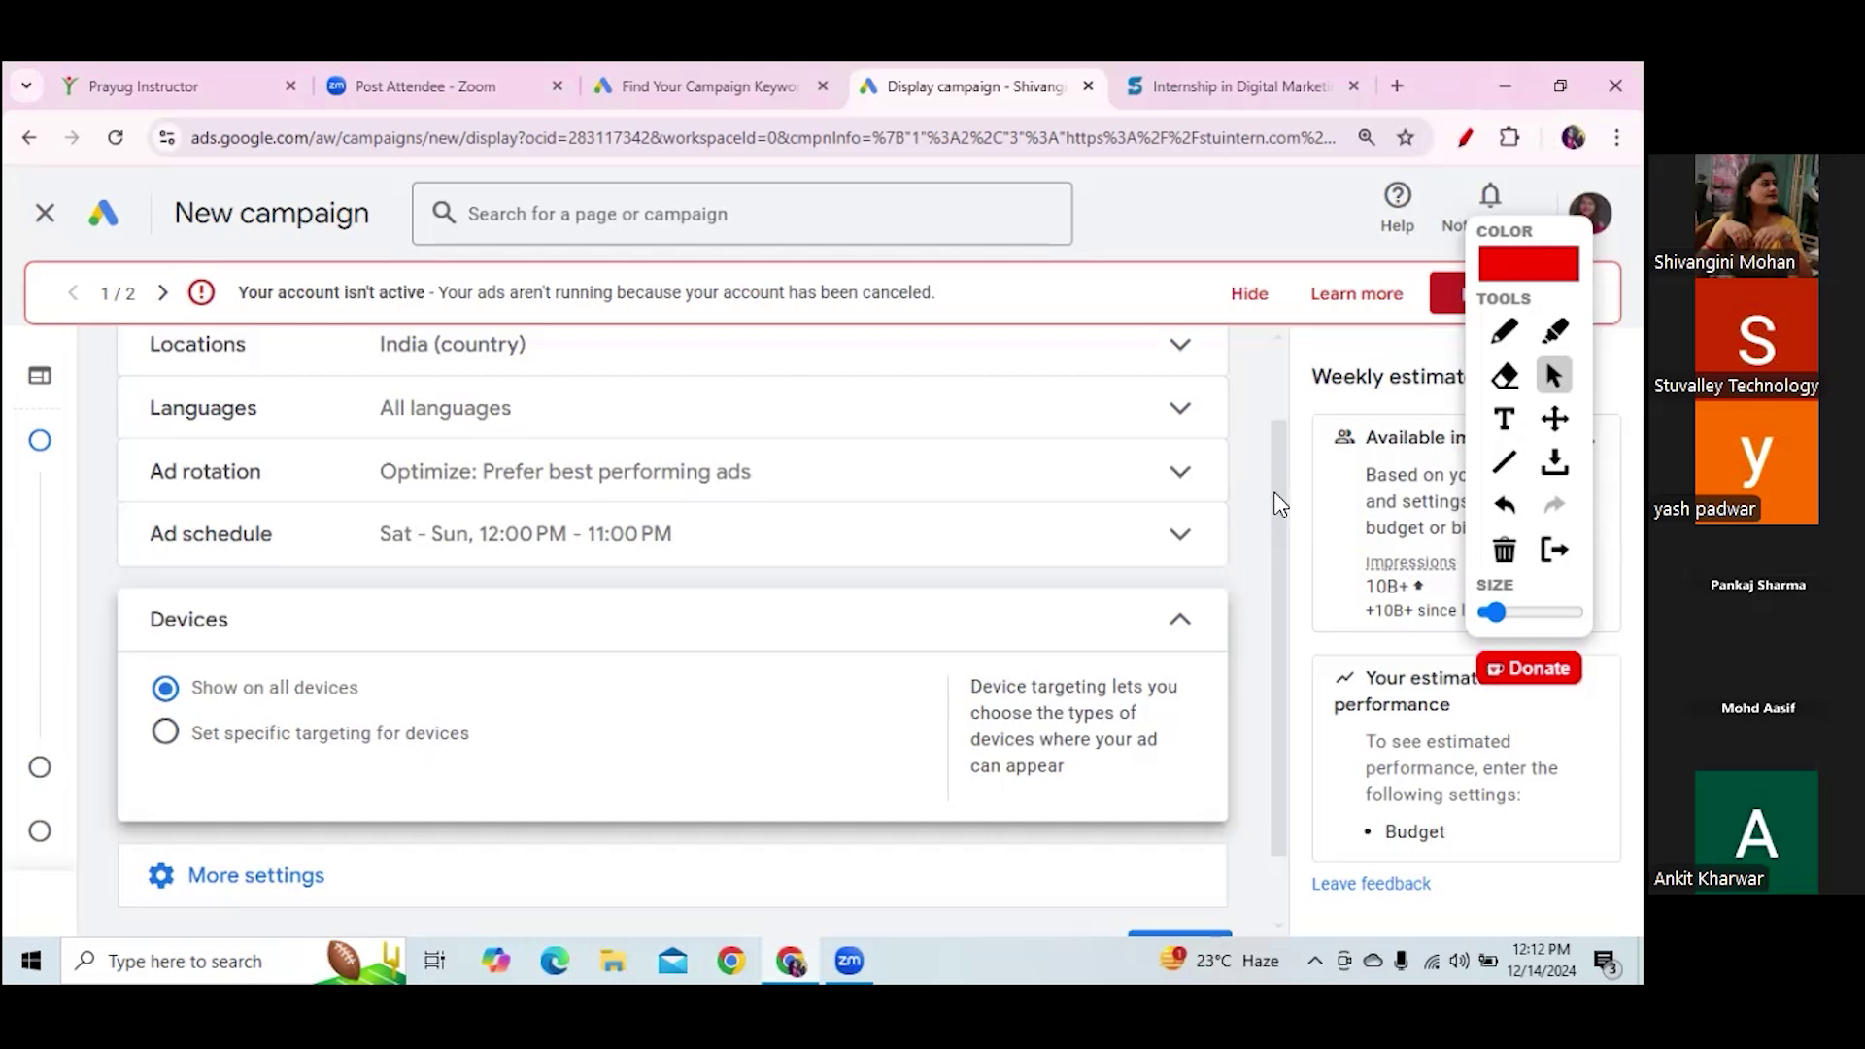
scroll(1277, 499, down, 1)
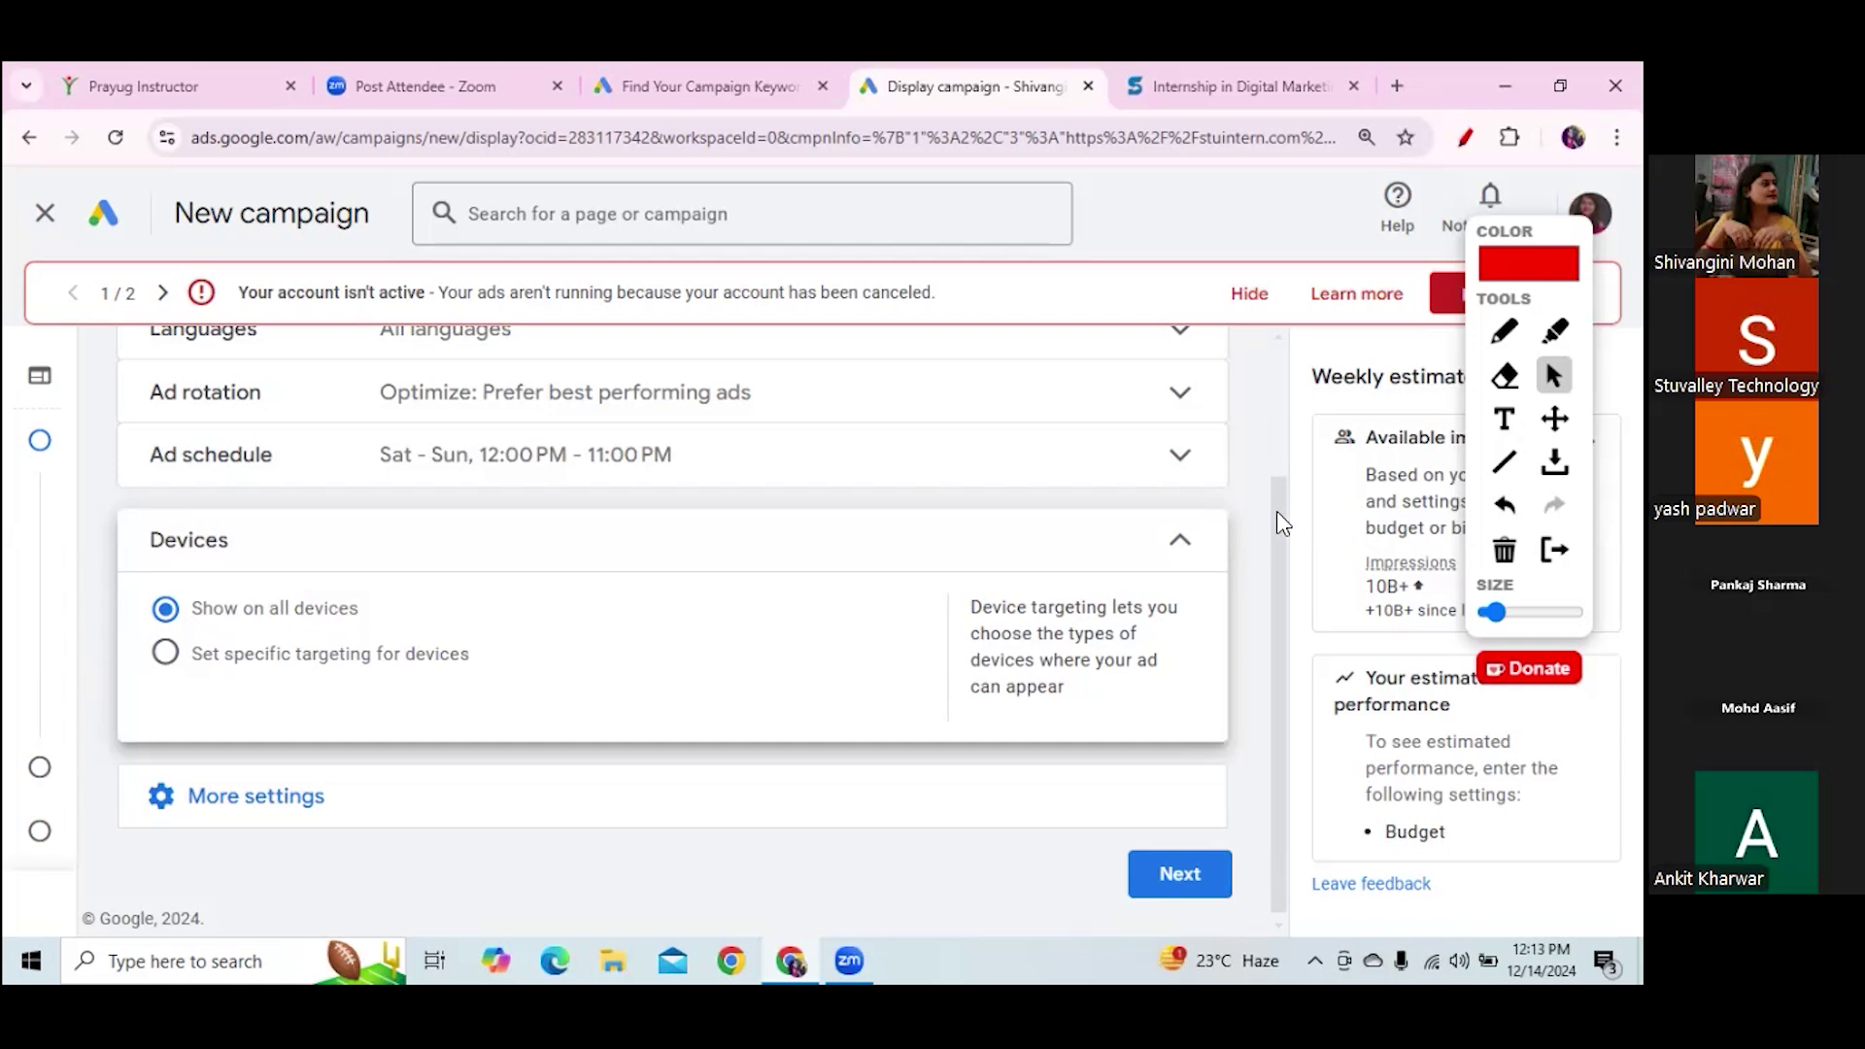
scroll(1282, 525, down, 1)
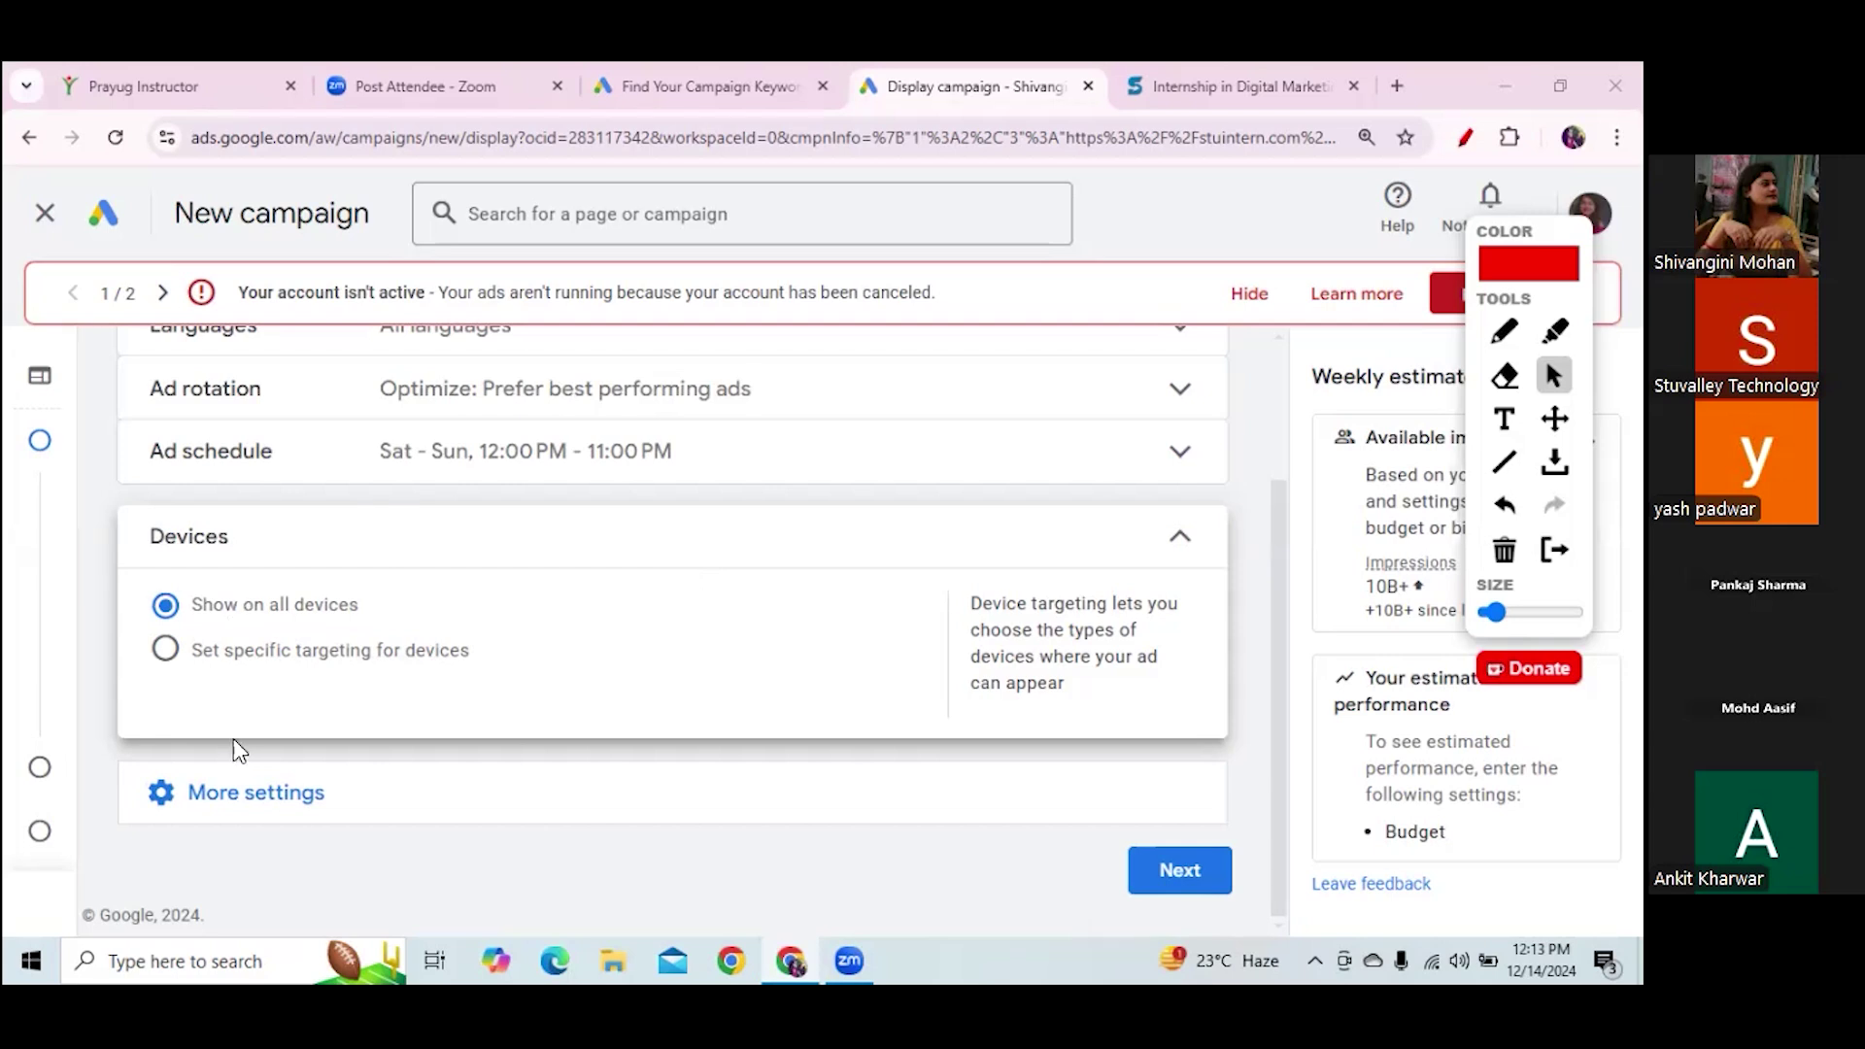
Open Notepad with a blank document and minimize it to return to the campaign page
click(205, 957)
text(note)
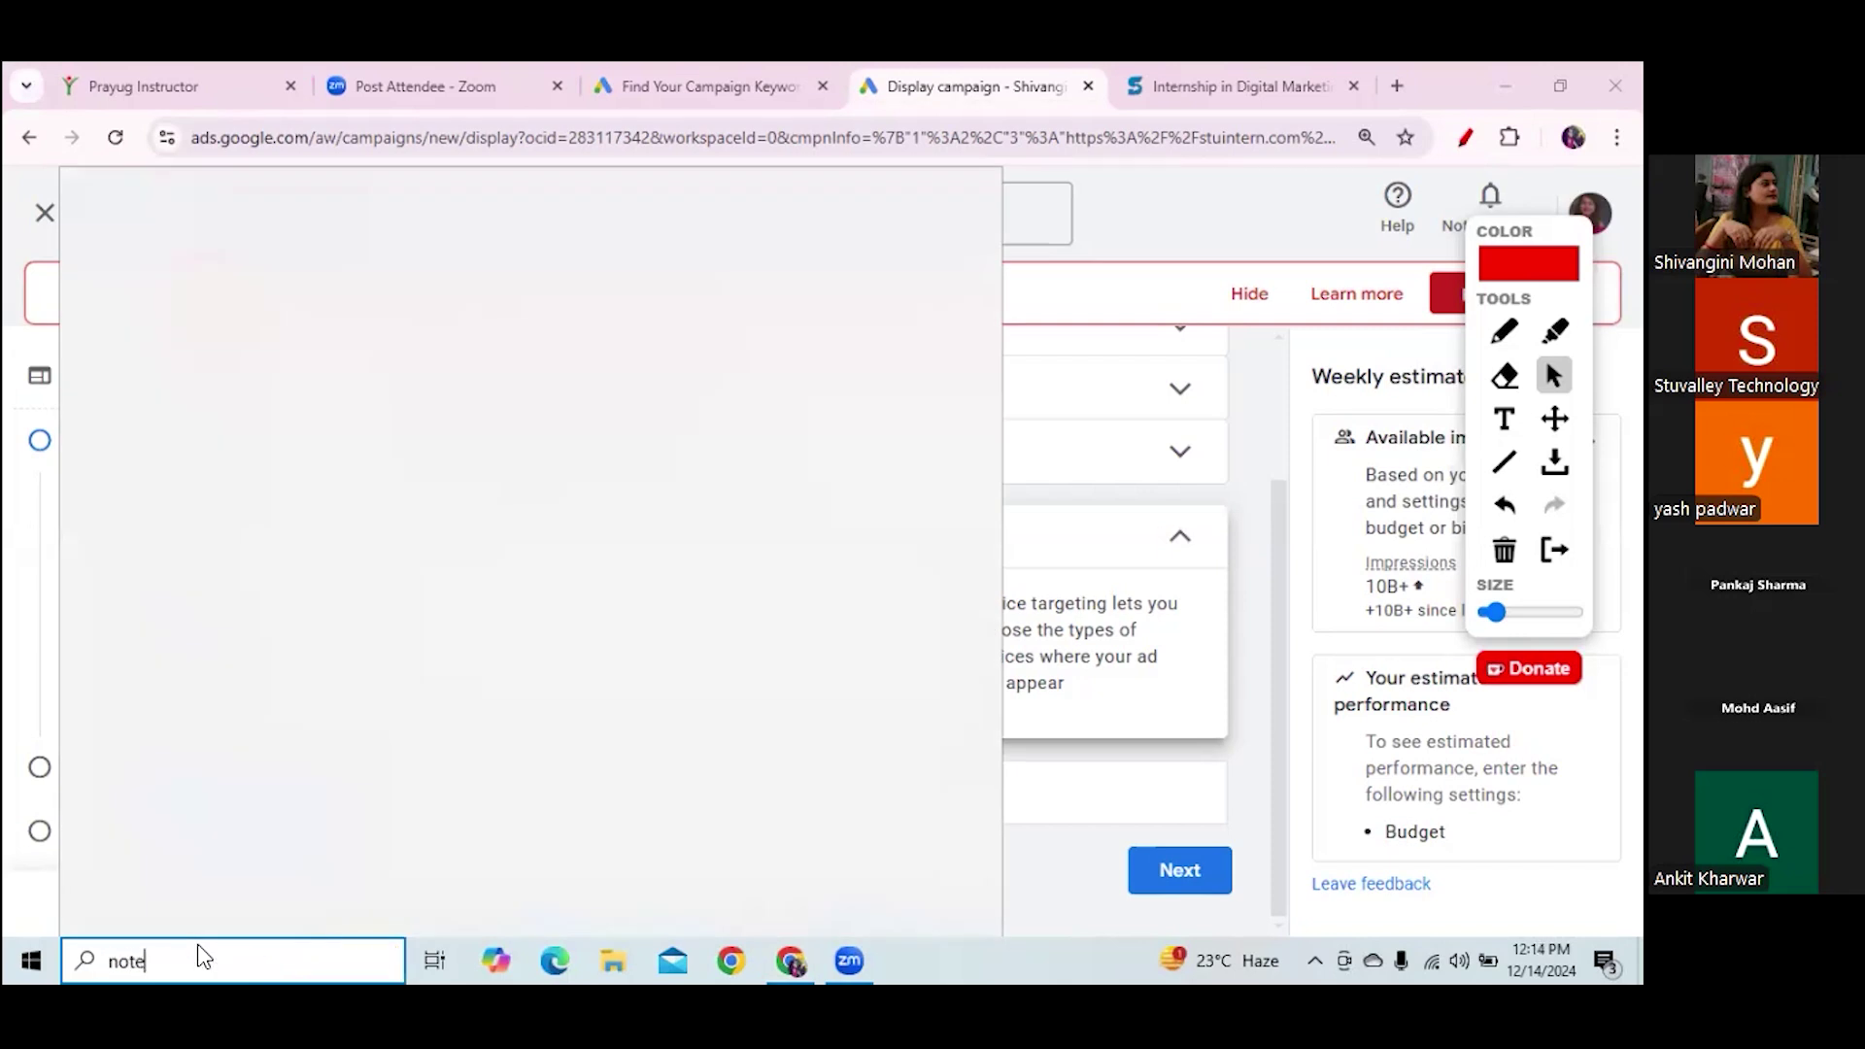
text(pad)
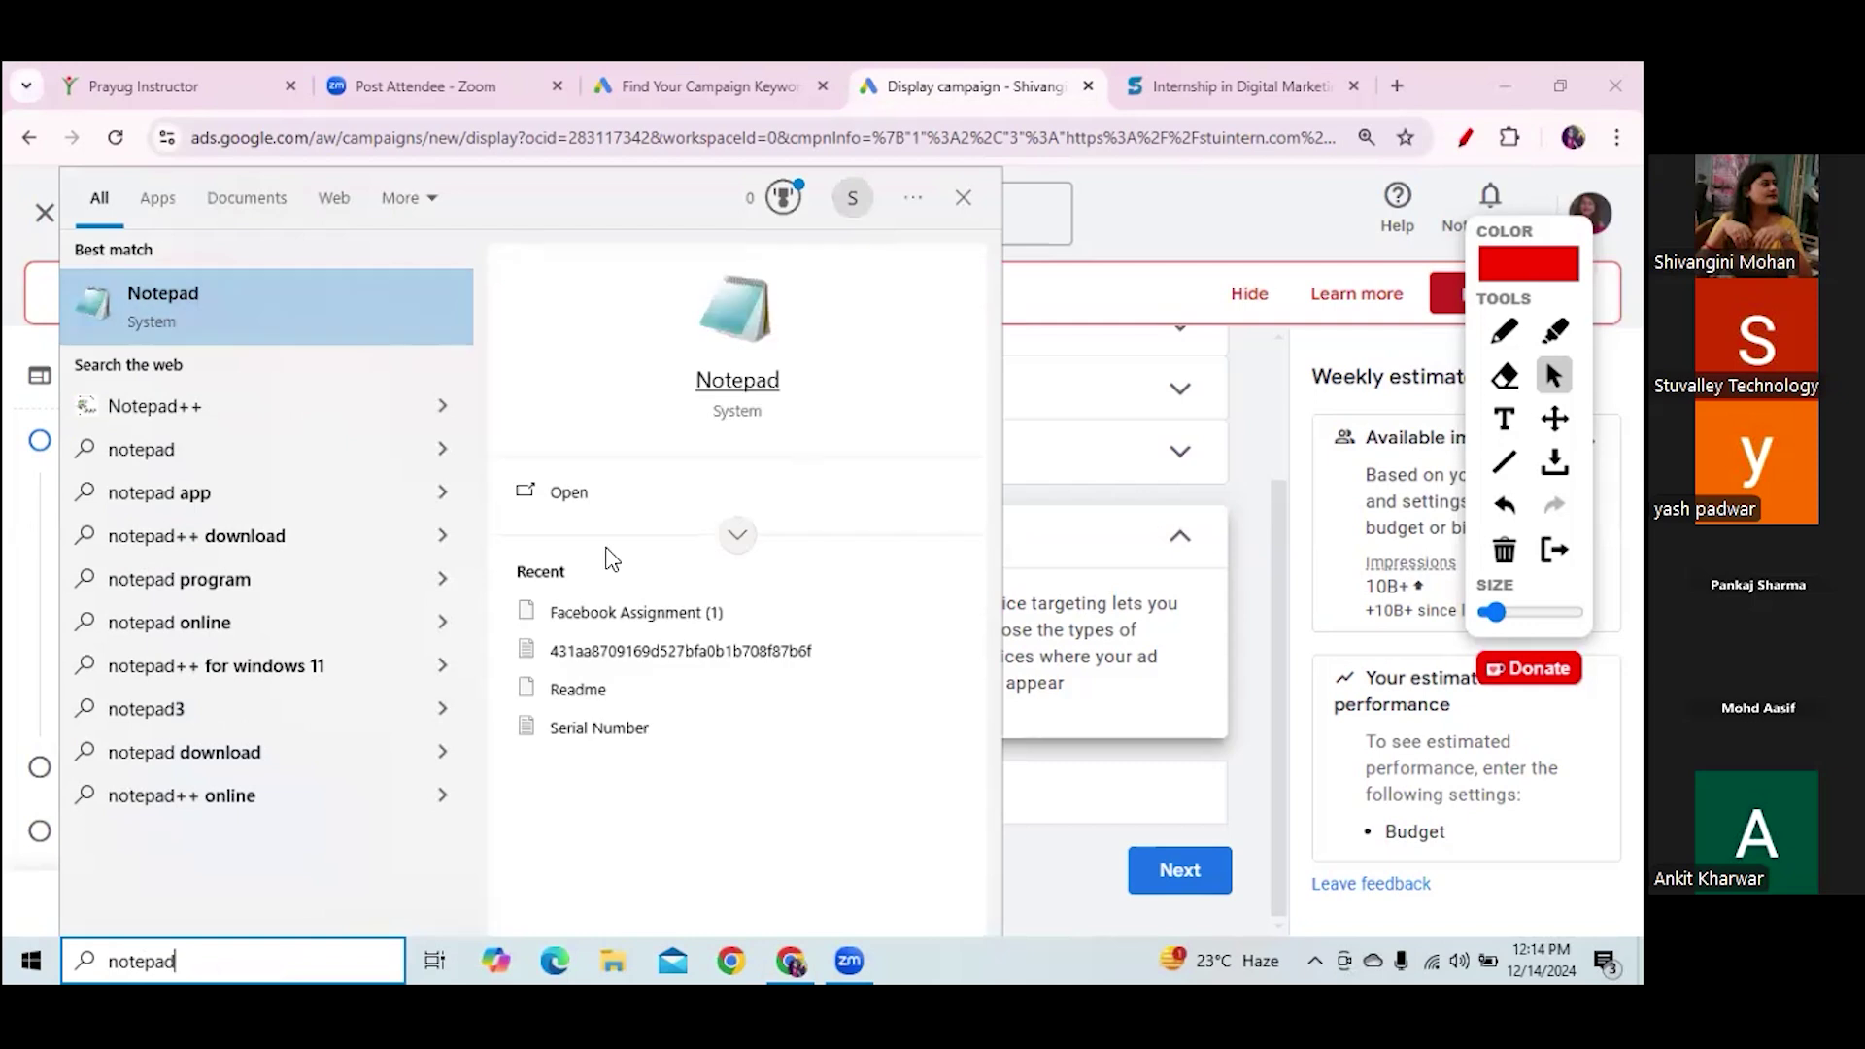
click(579, 496)
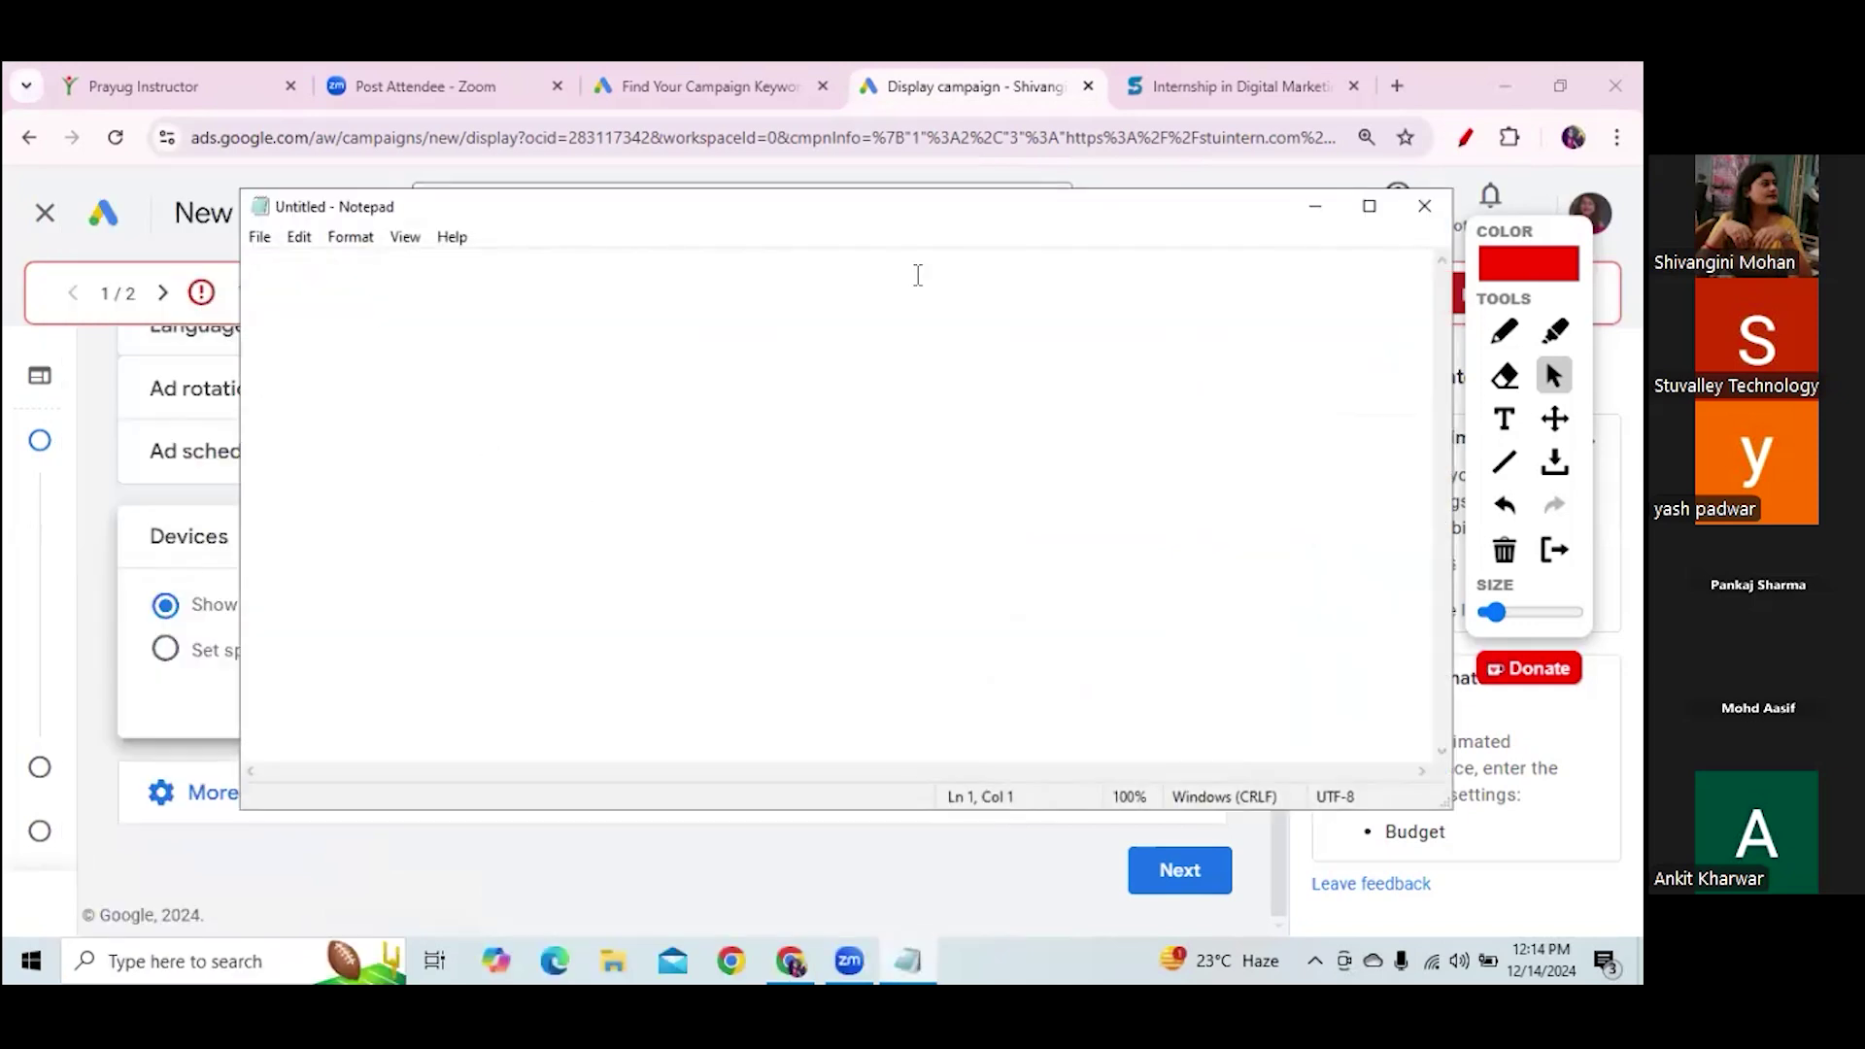
click(1314, 205)
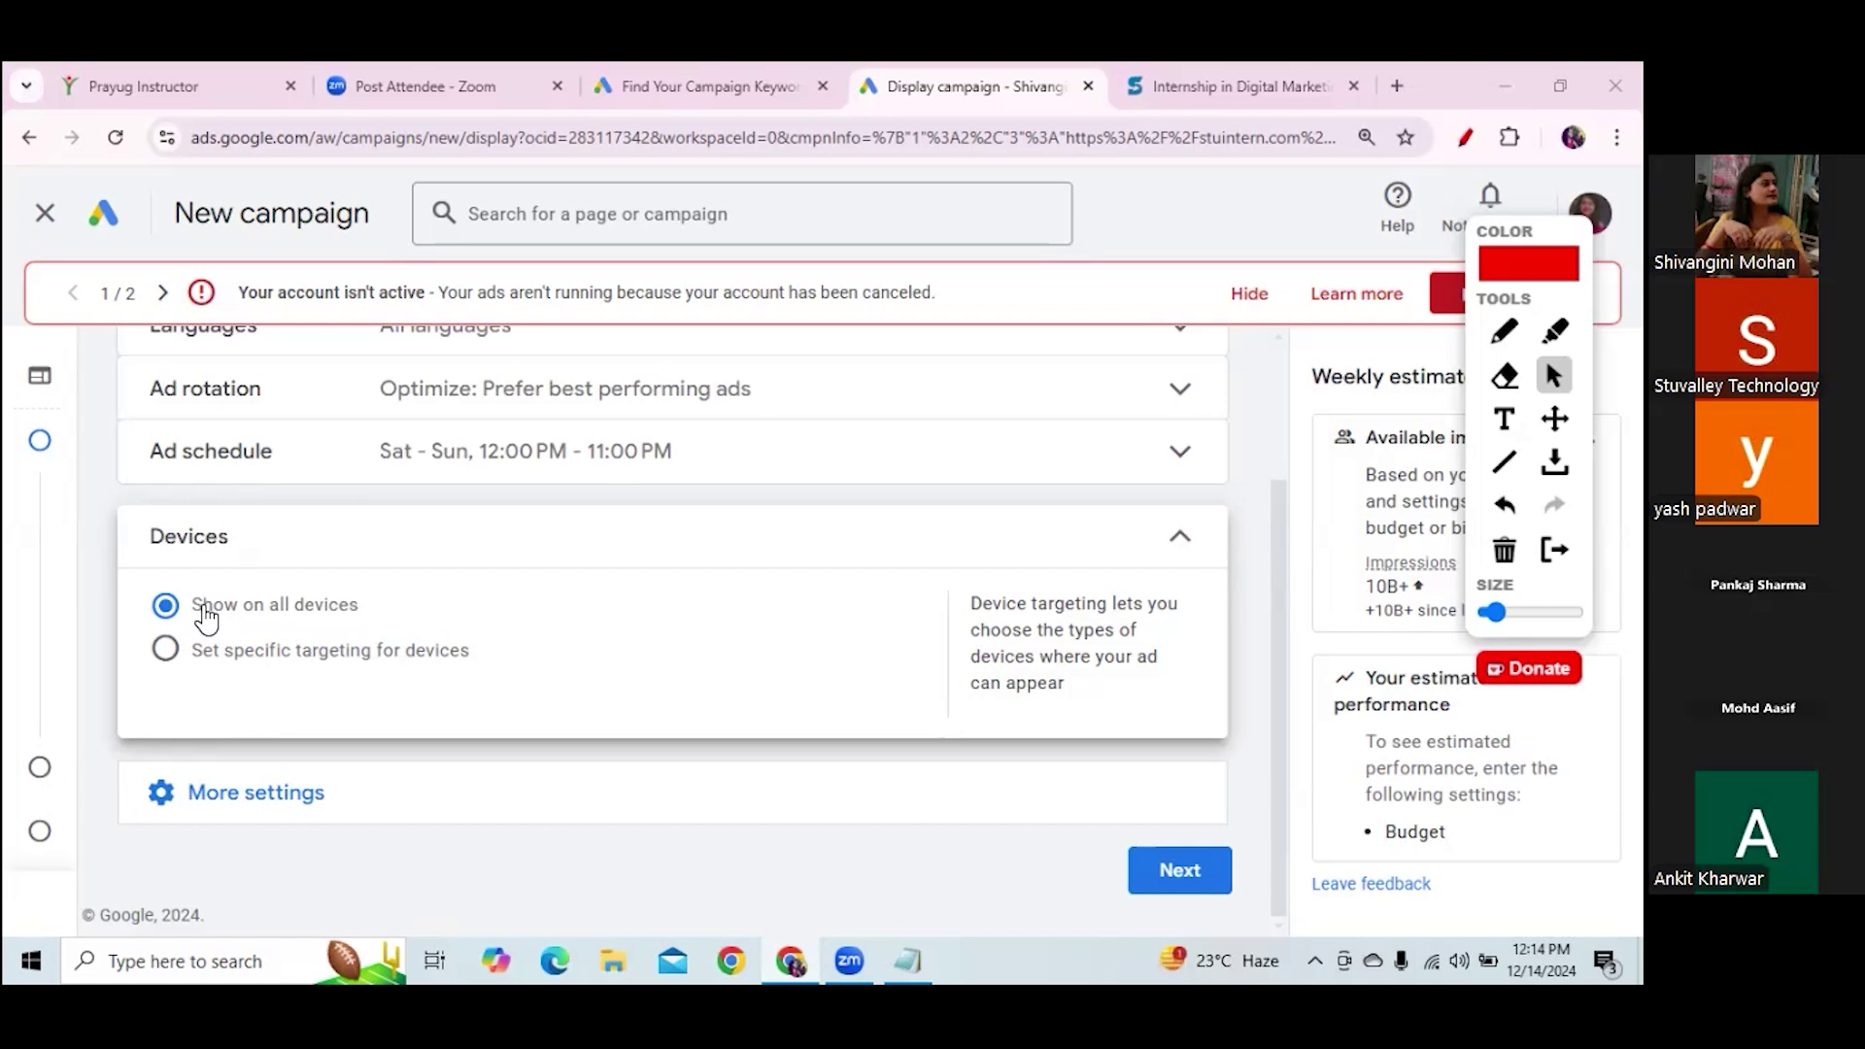
Set specific targeting for devices, excluding tablets and computers so that only mobile phones are targeted
click(163, 658)
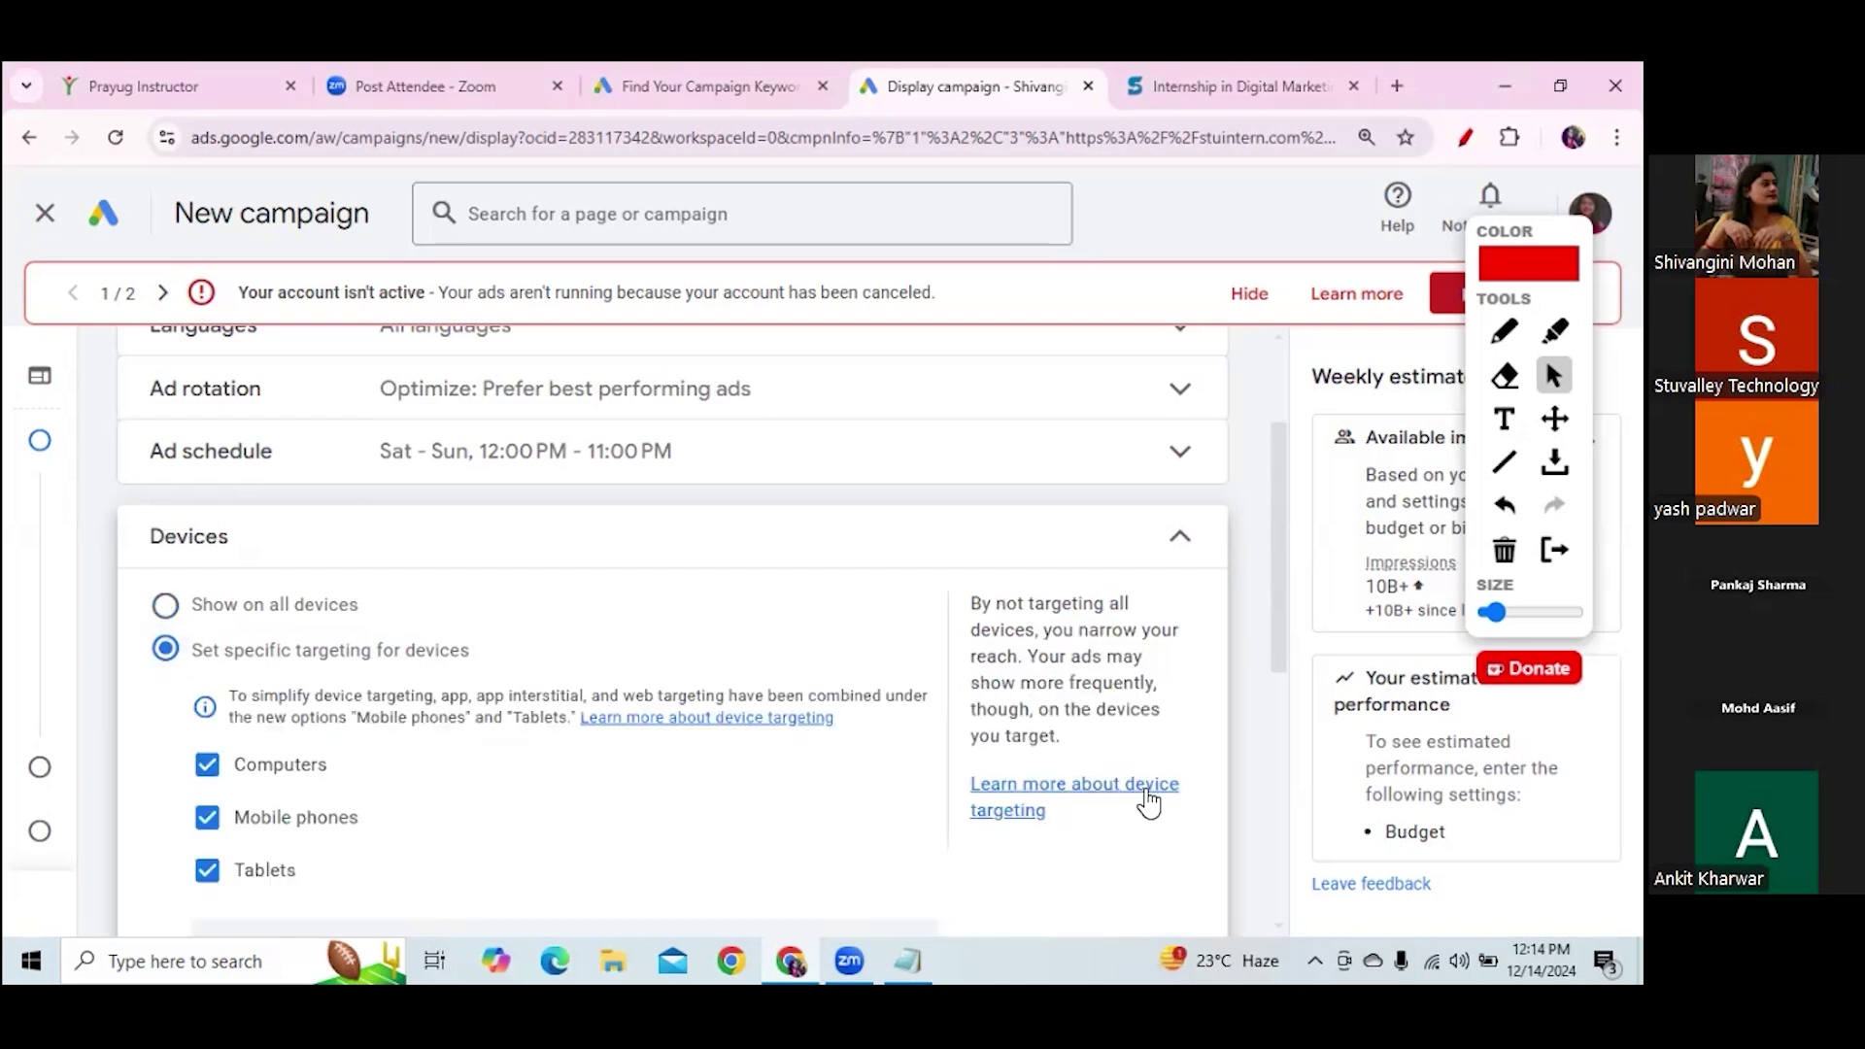
drag(1278, 664, 1279, 695)
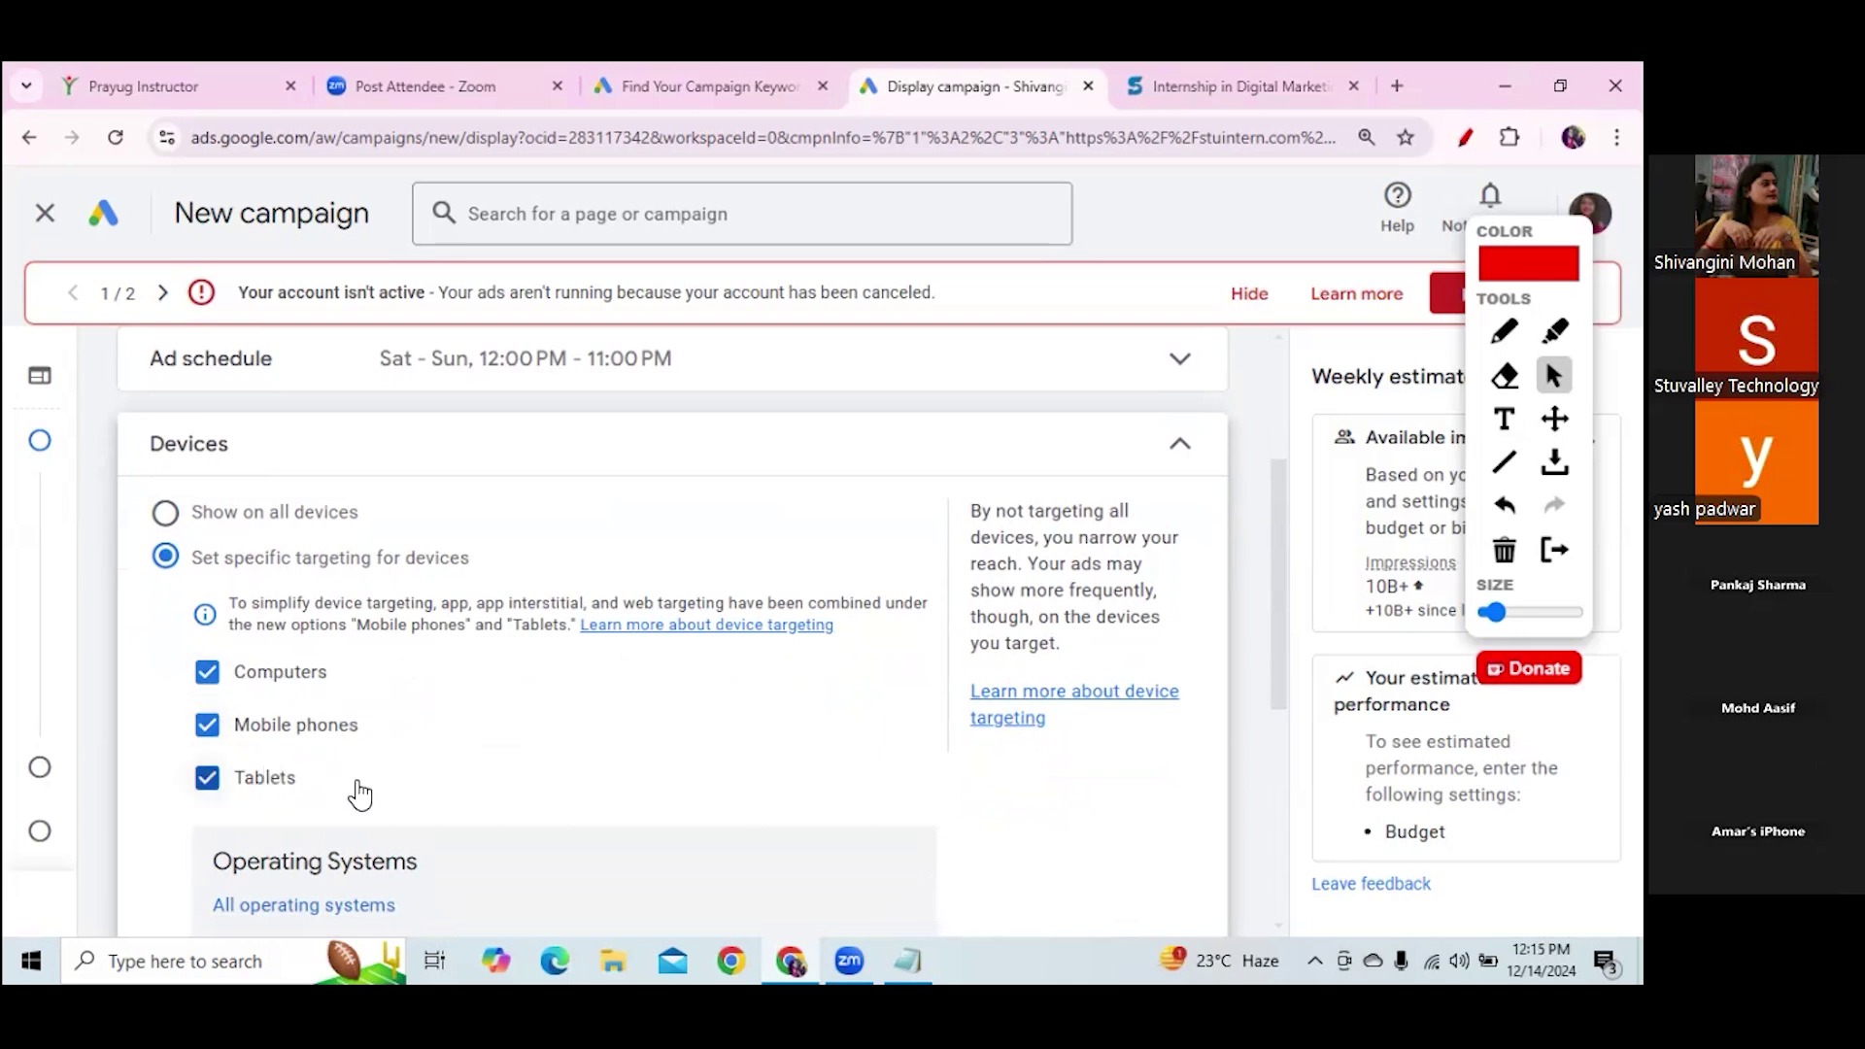
click(209, 780)
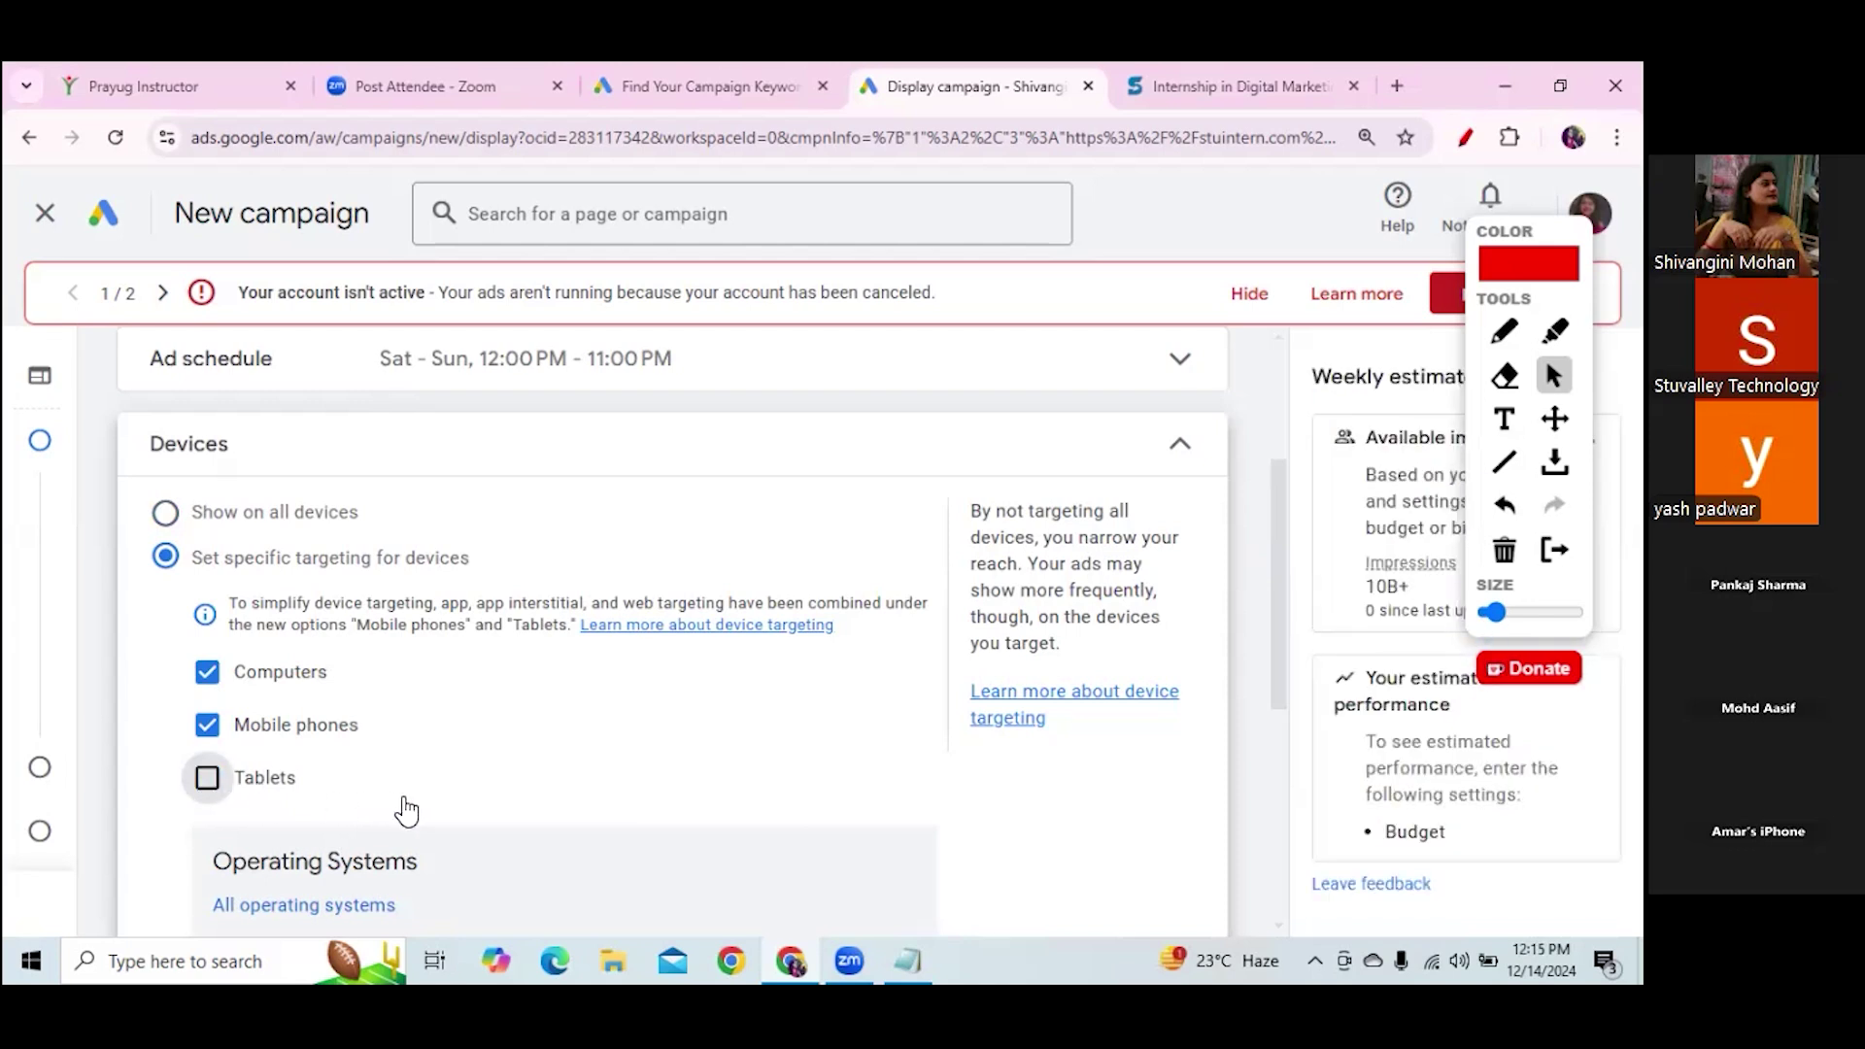
click(209, 678)
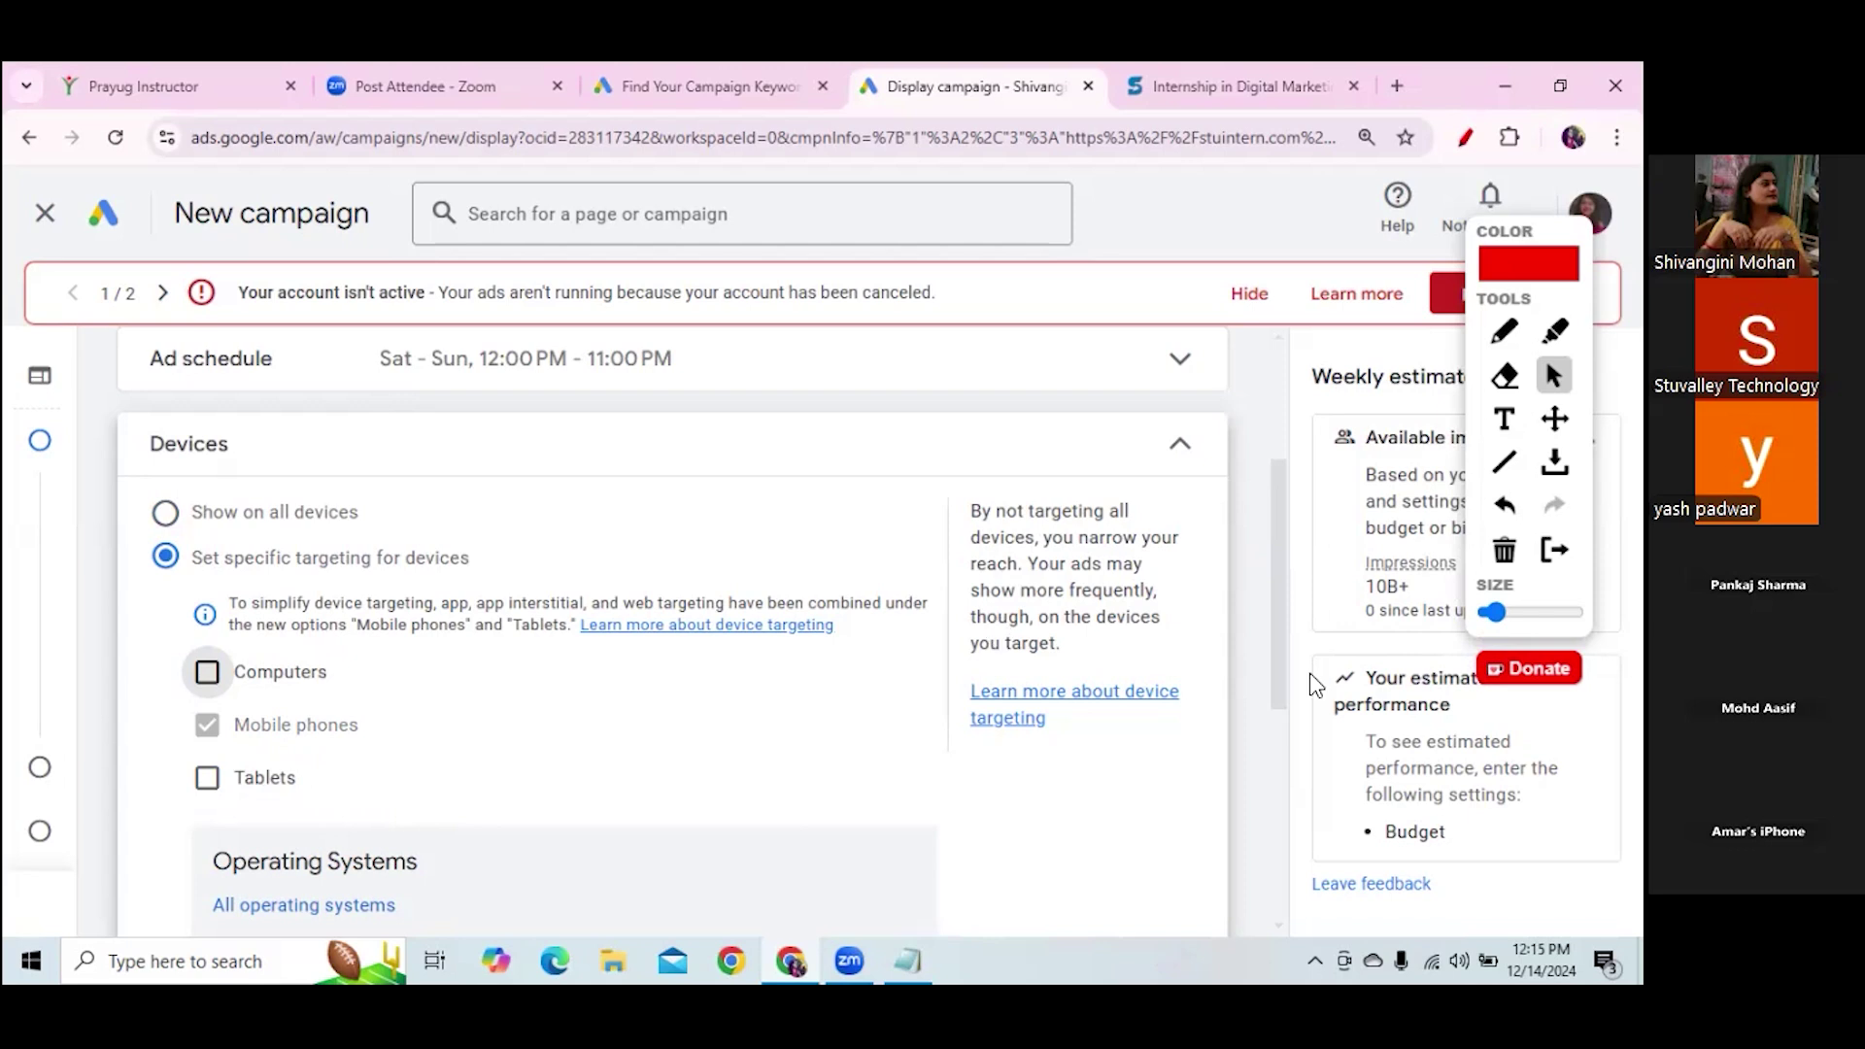
Examine the operating systems offered for device targeting and leave the list without choosing any
drag(1279, 661, 1306, 825)
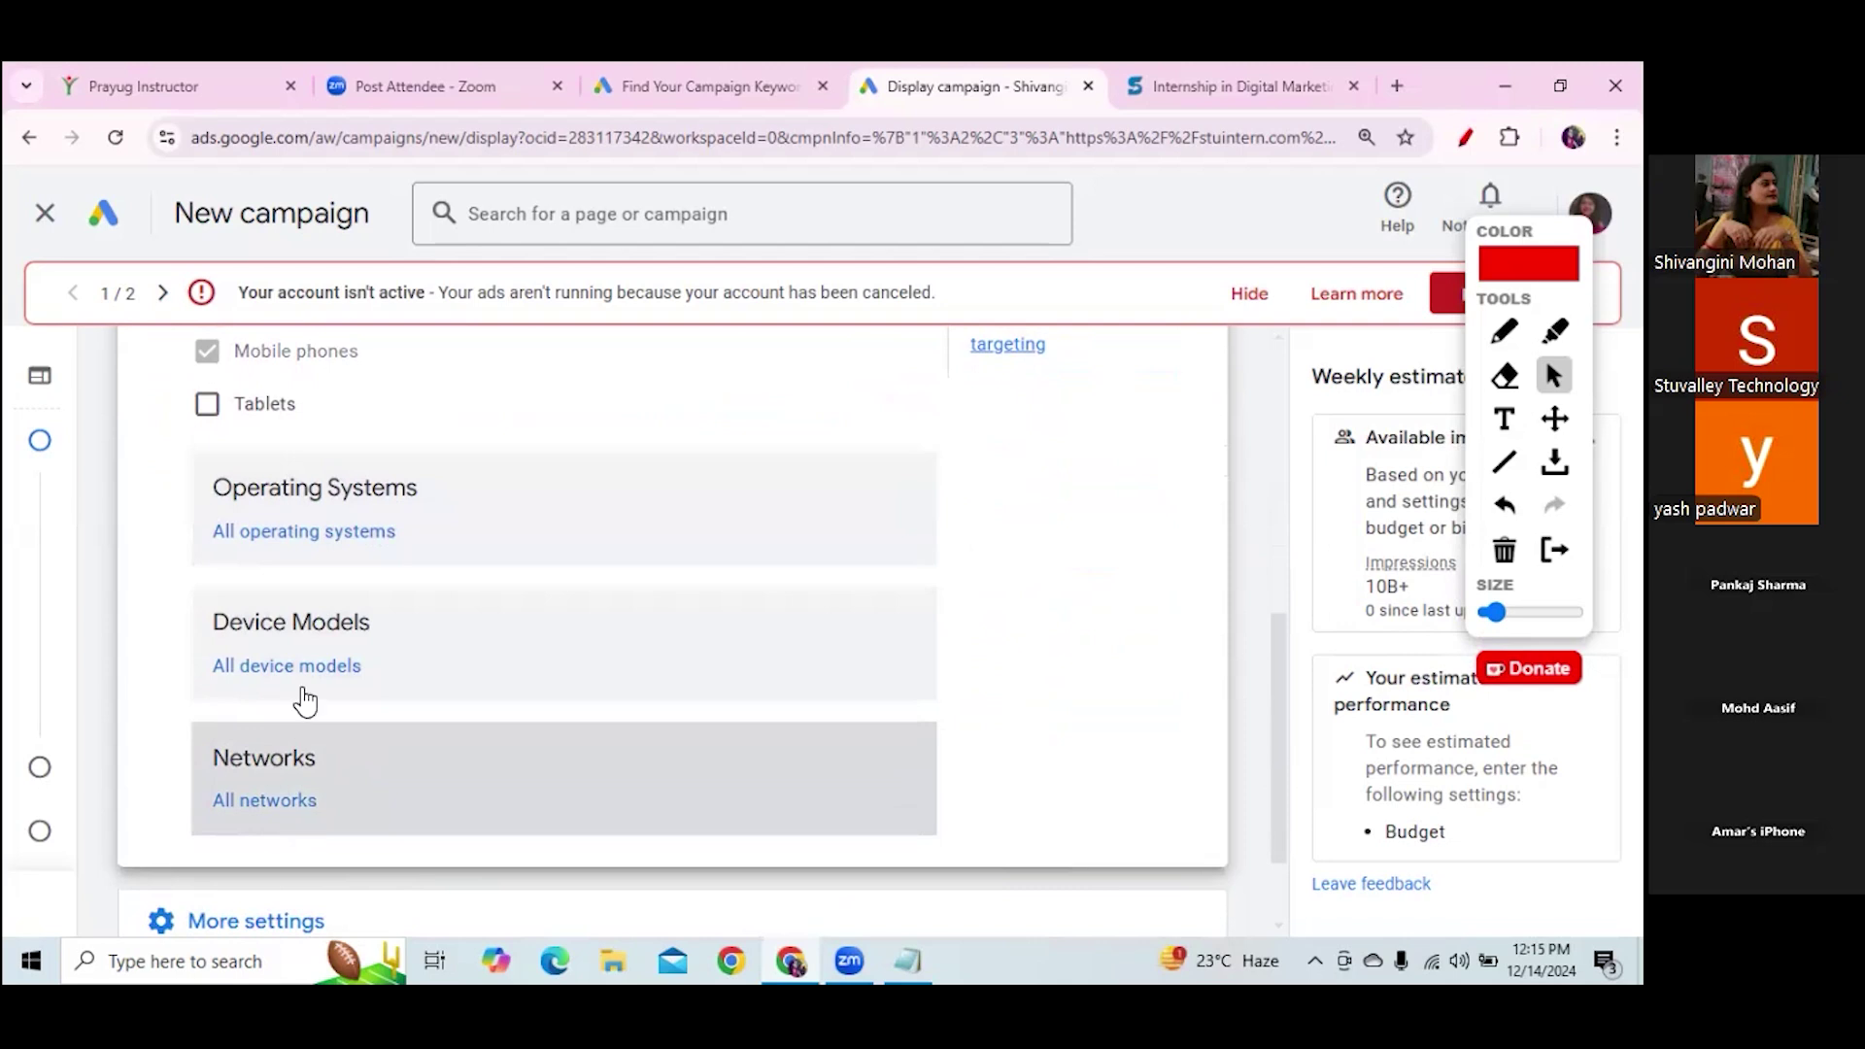
click(337, 544)
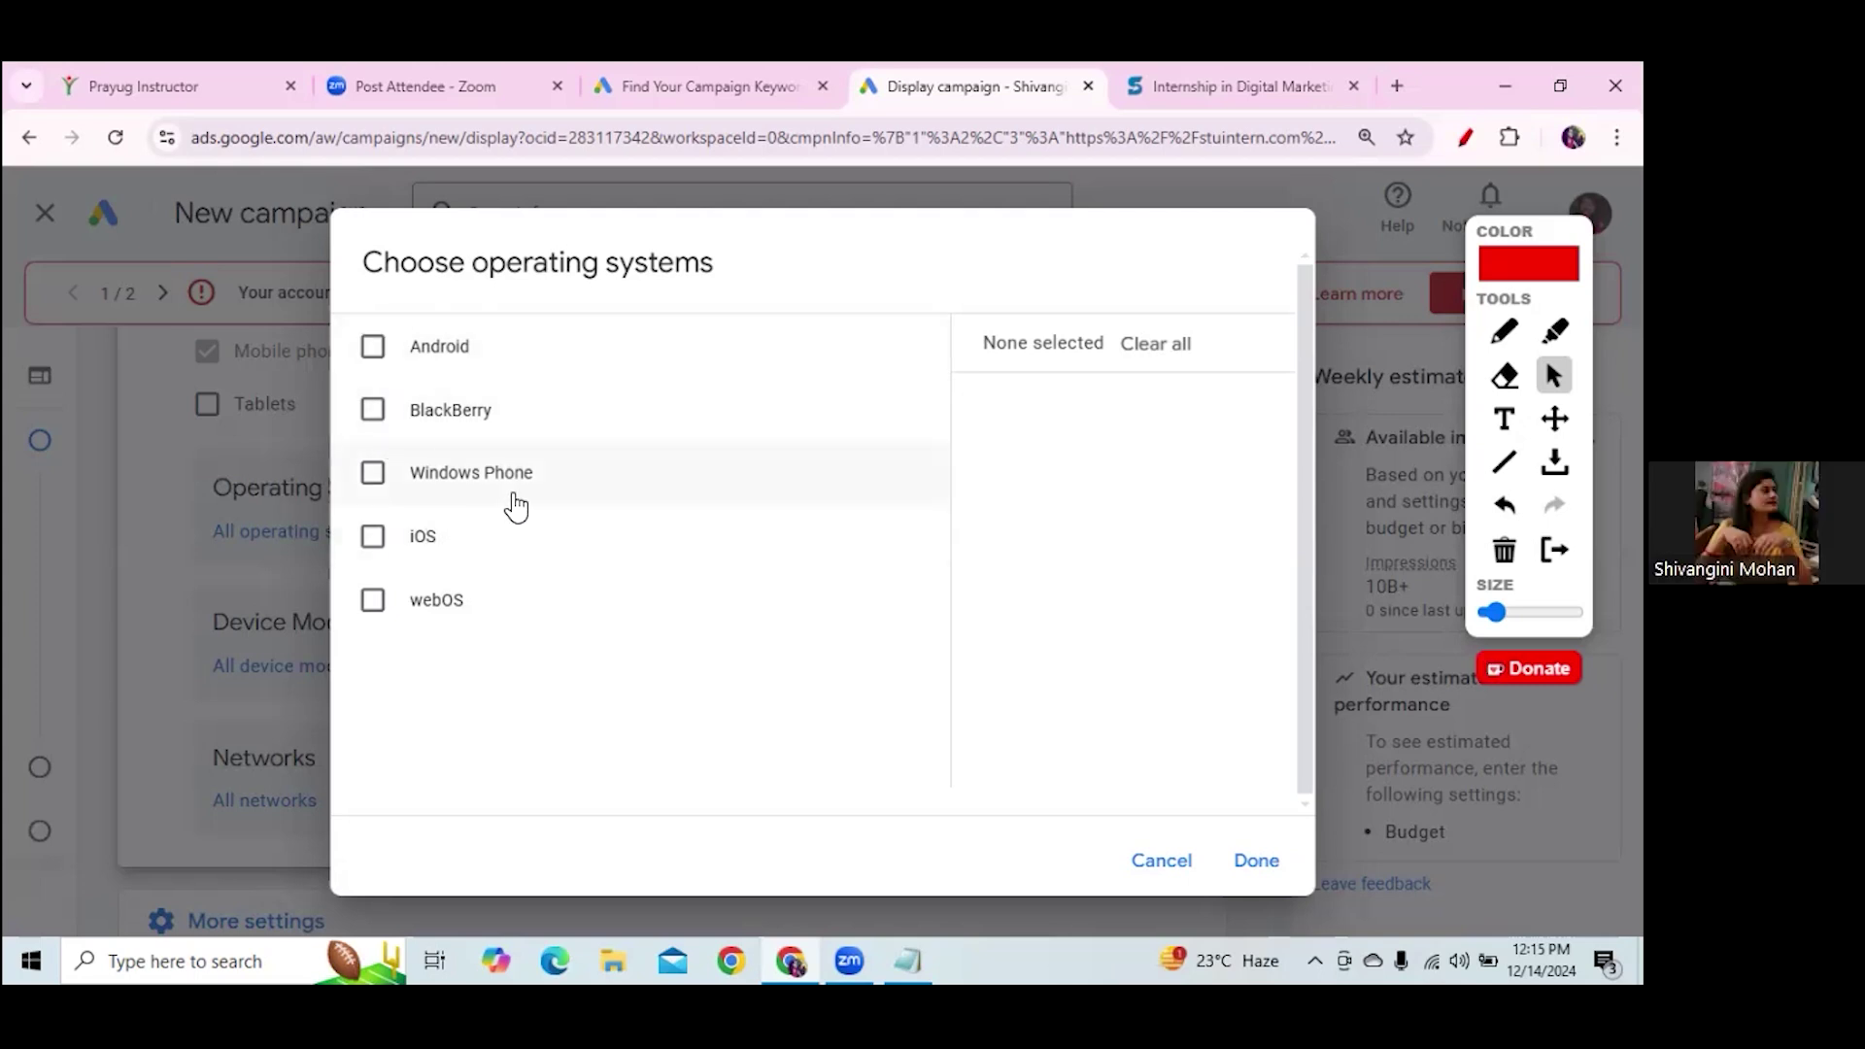
click(1160, 859)
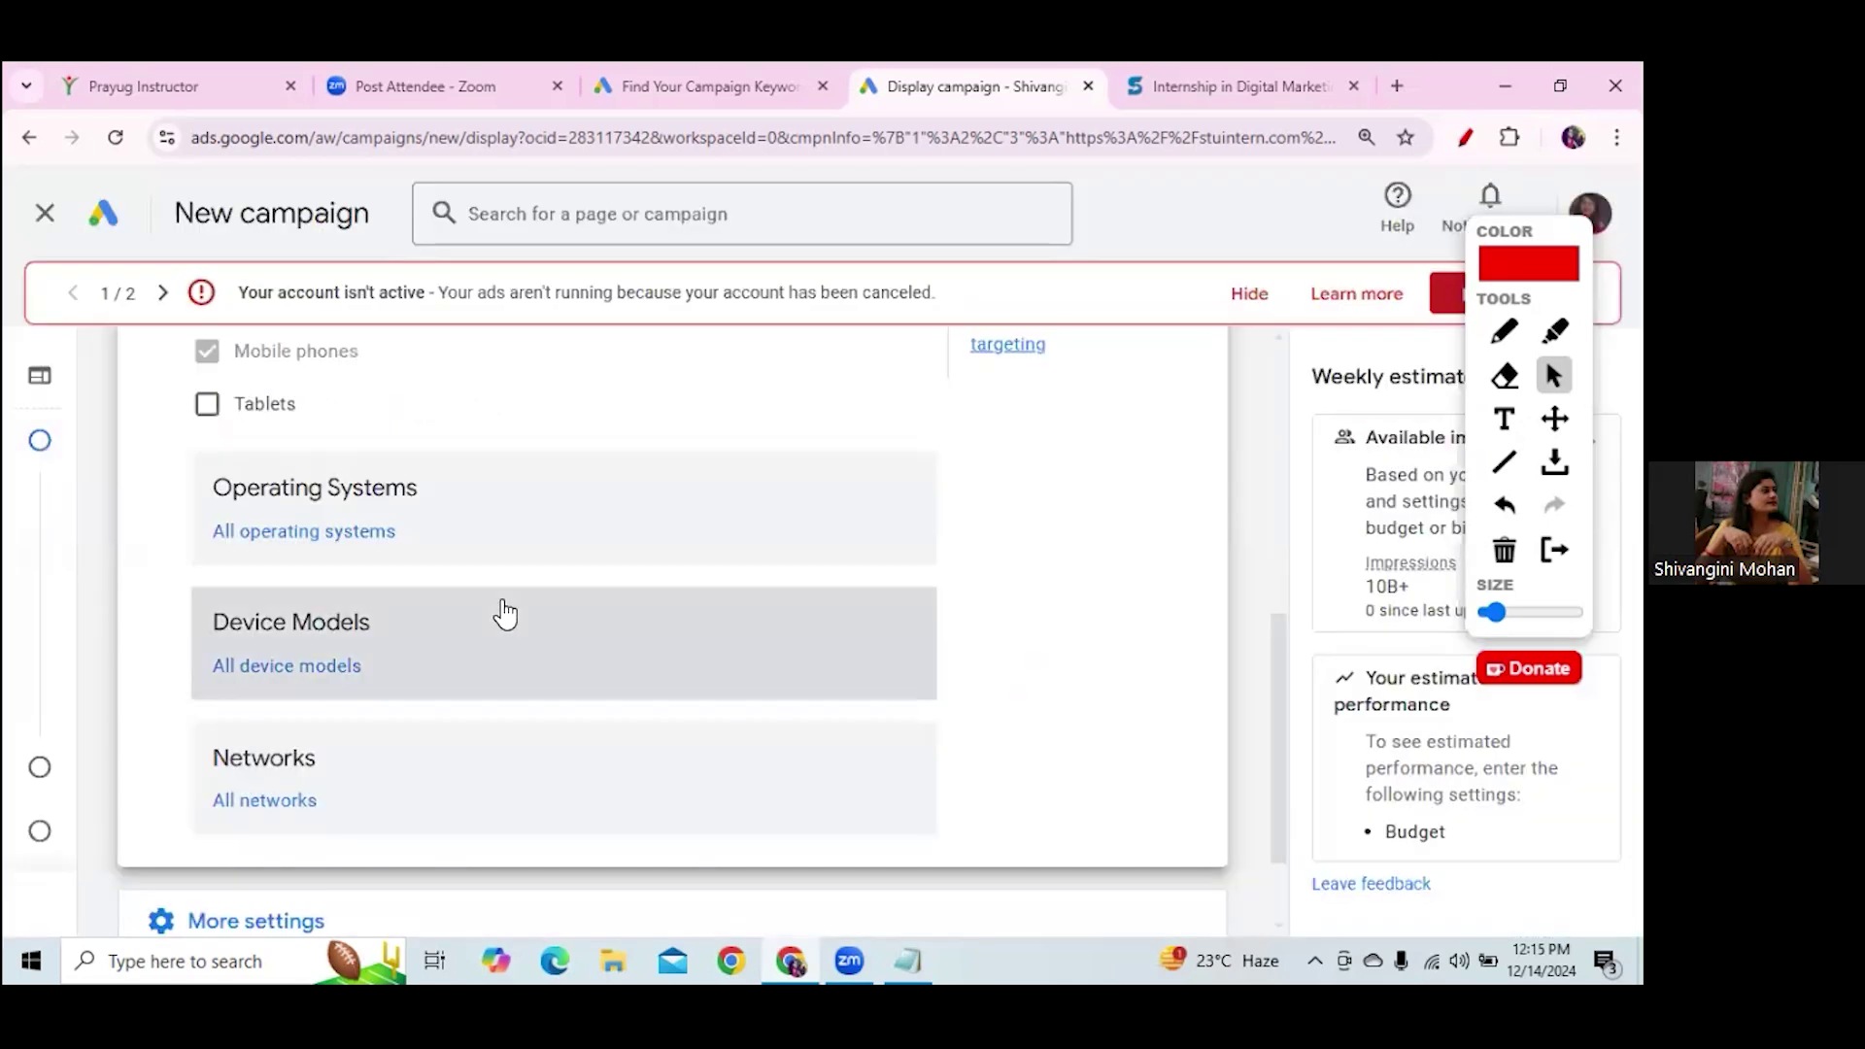
Browse the Android device models, including the Amazon and Lenovo brands, and leave the list without choosing any
click(330, 682)
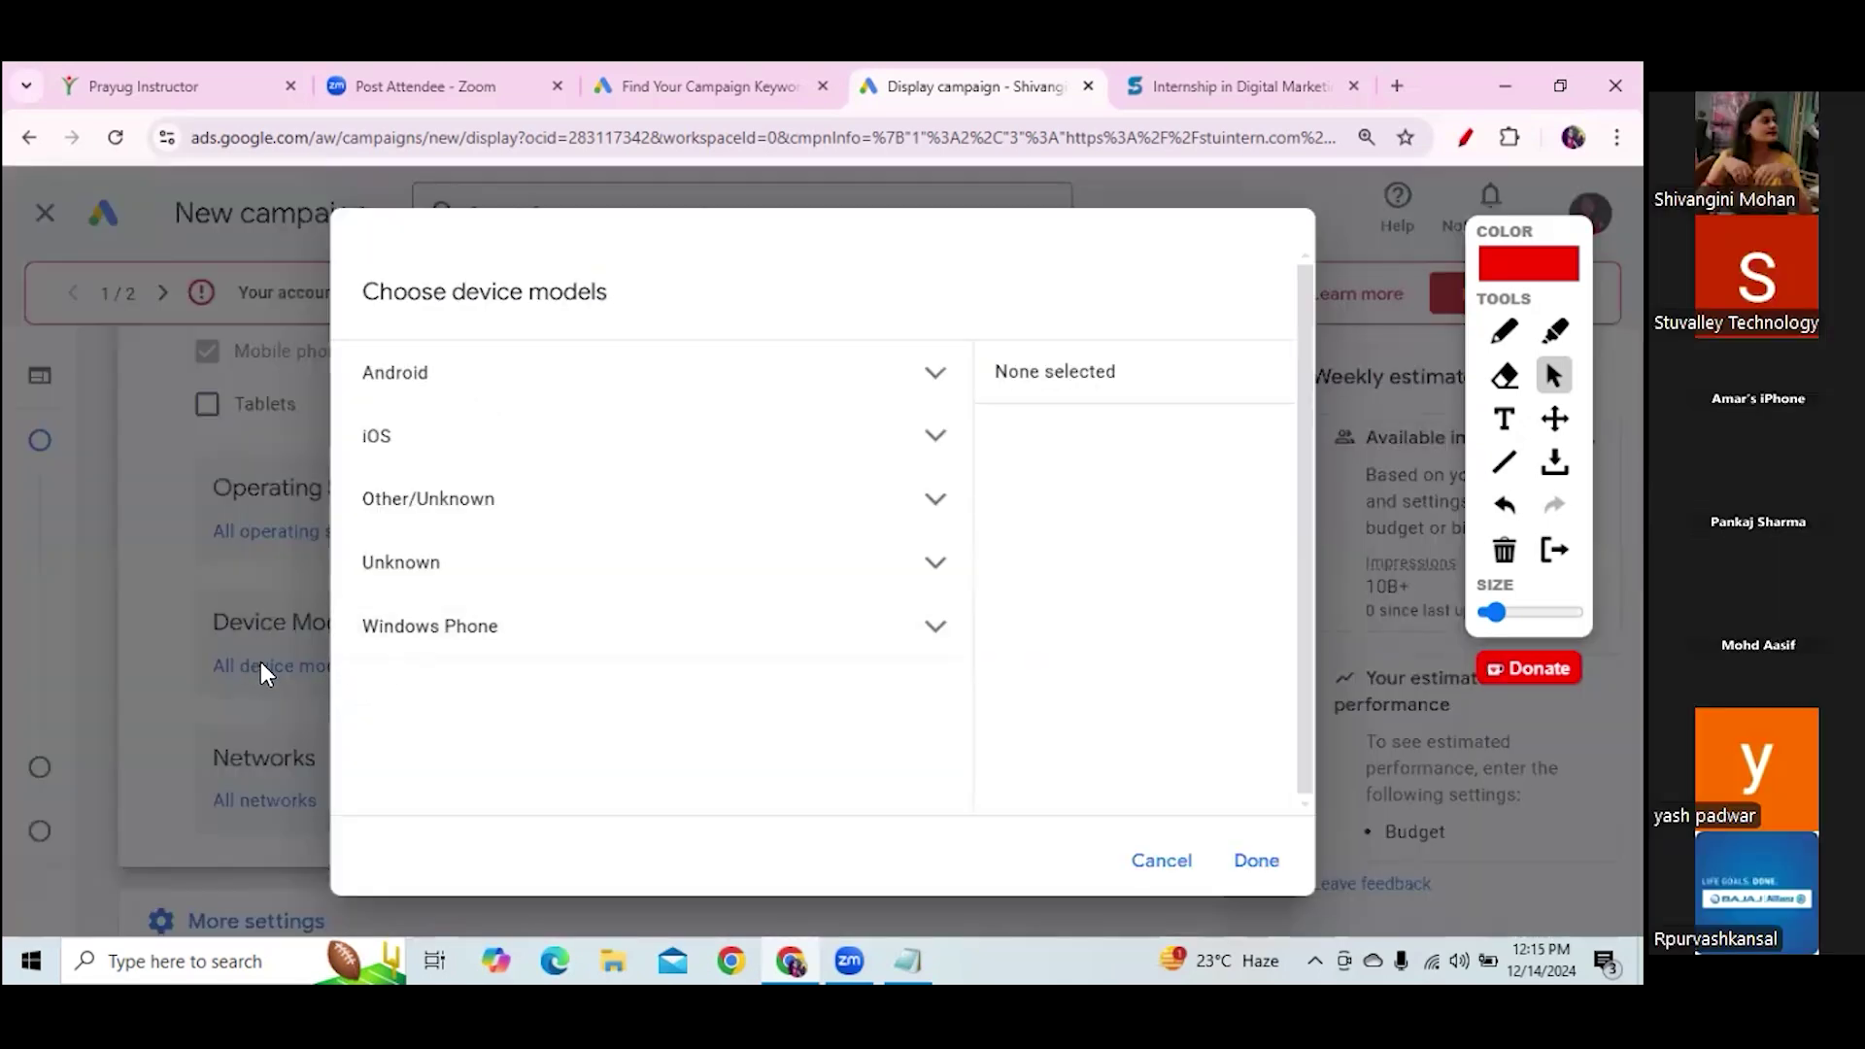
click(1141, 842)
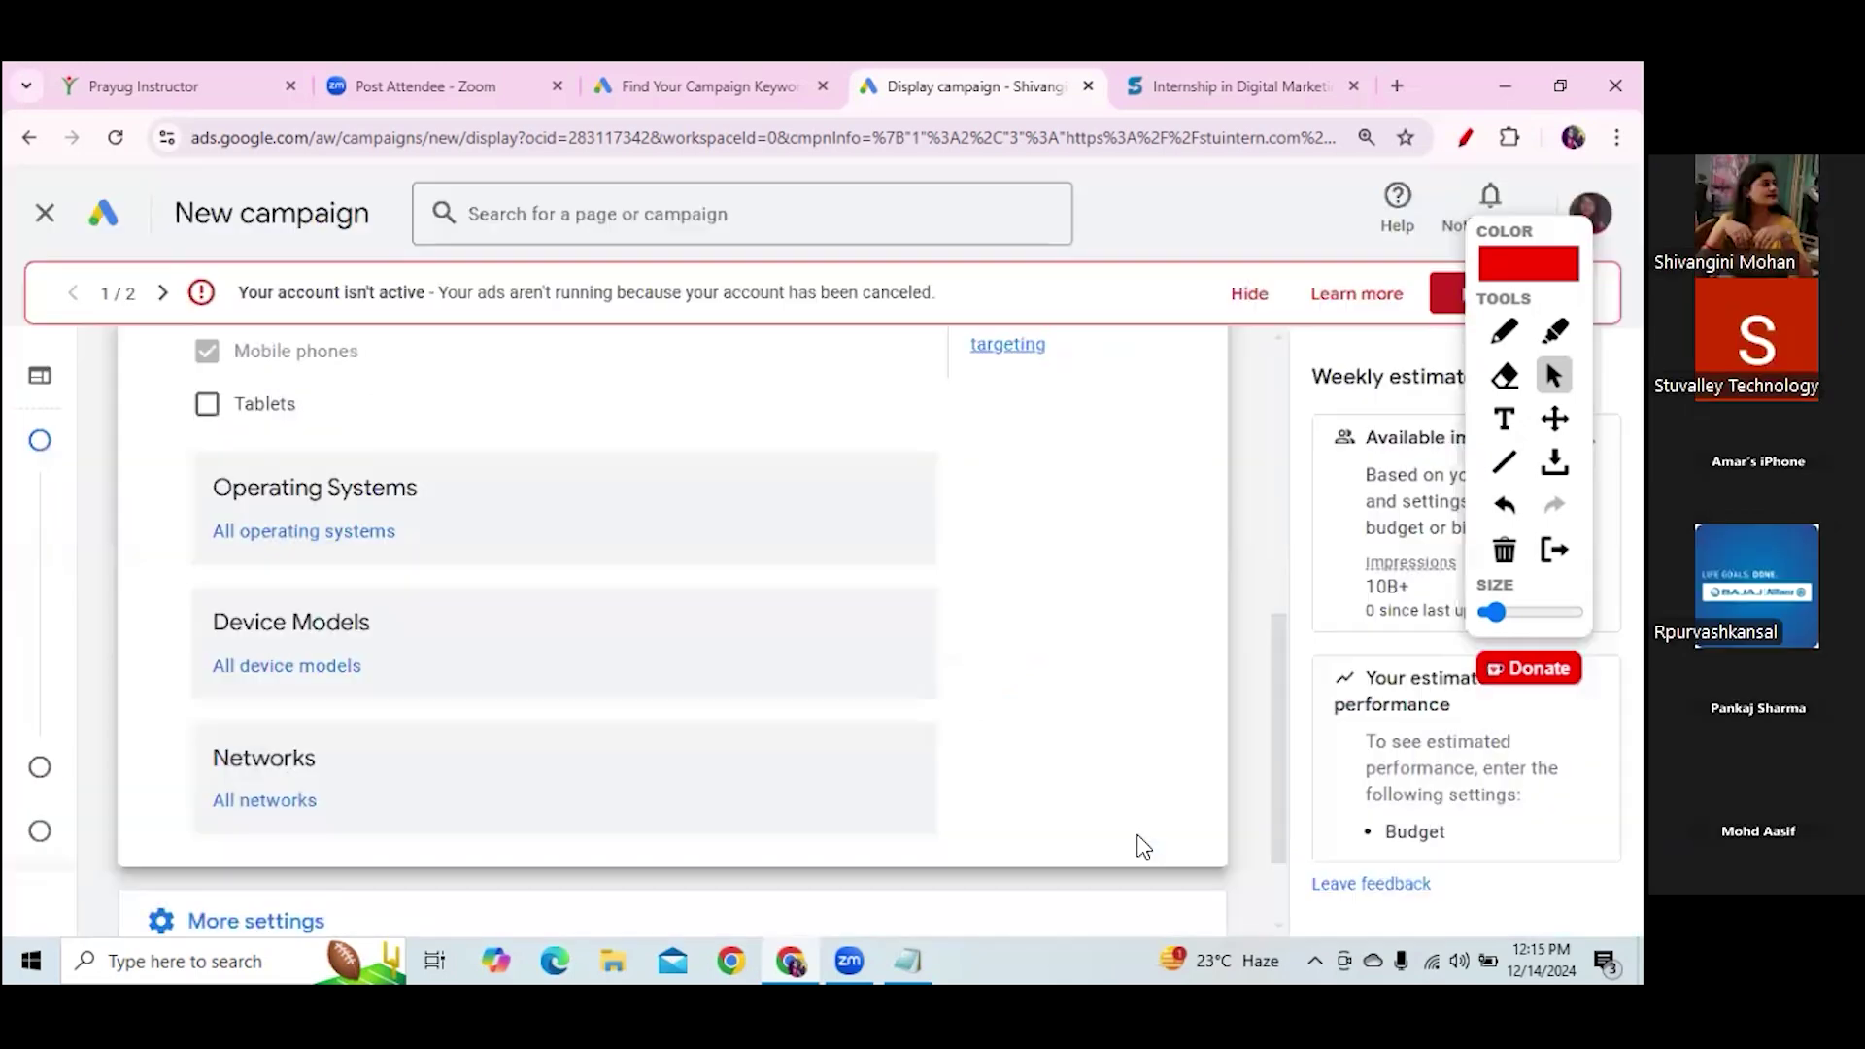
click(302, 670)
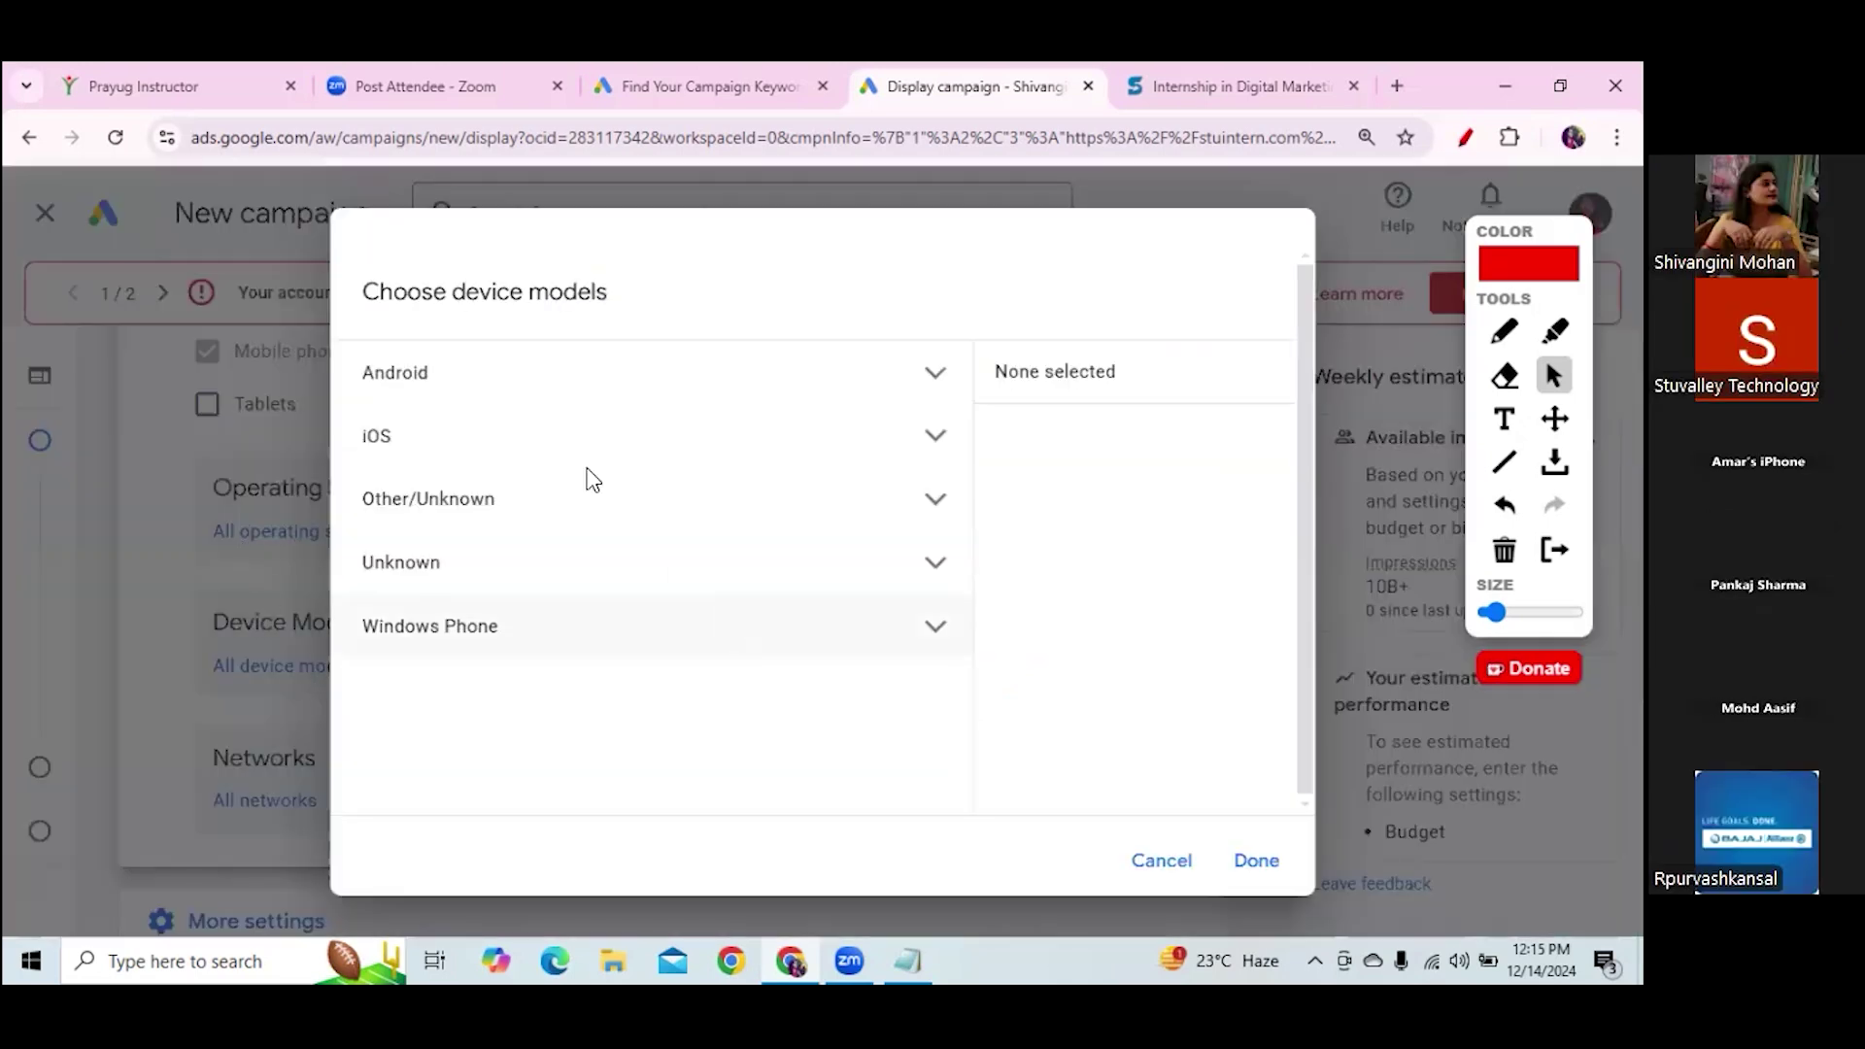
click(935, 377)
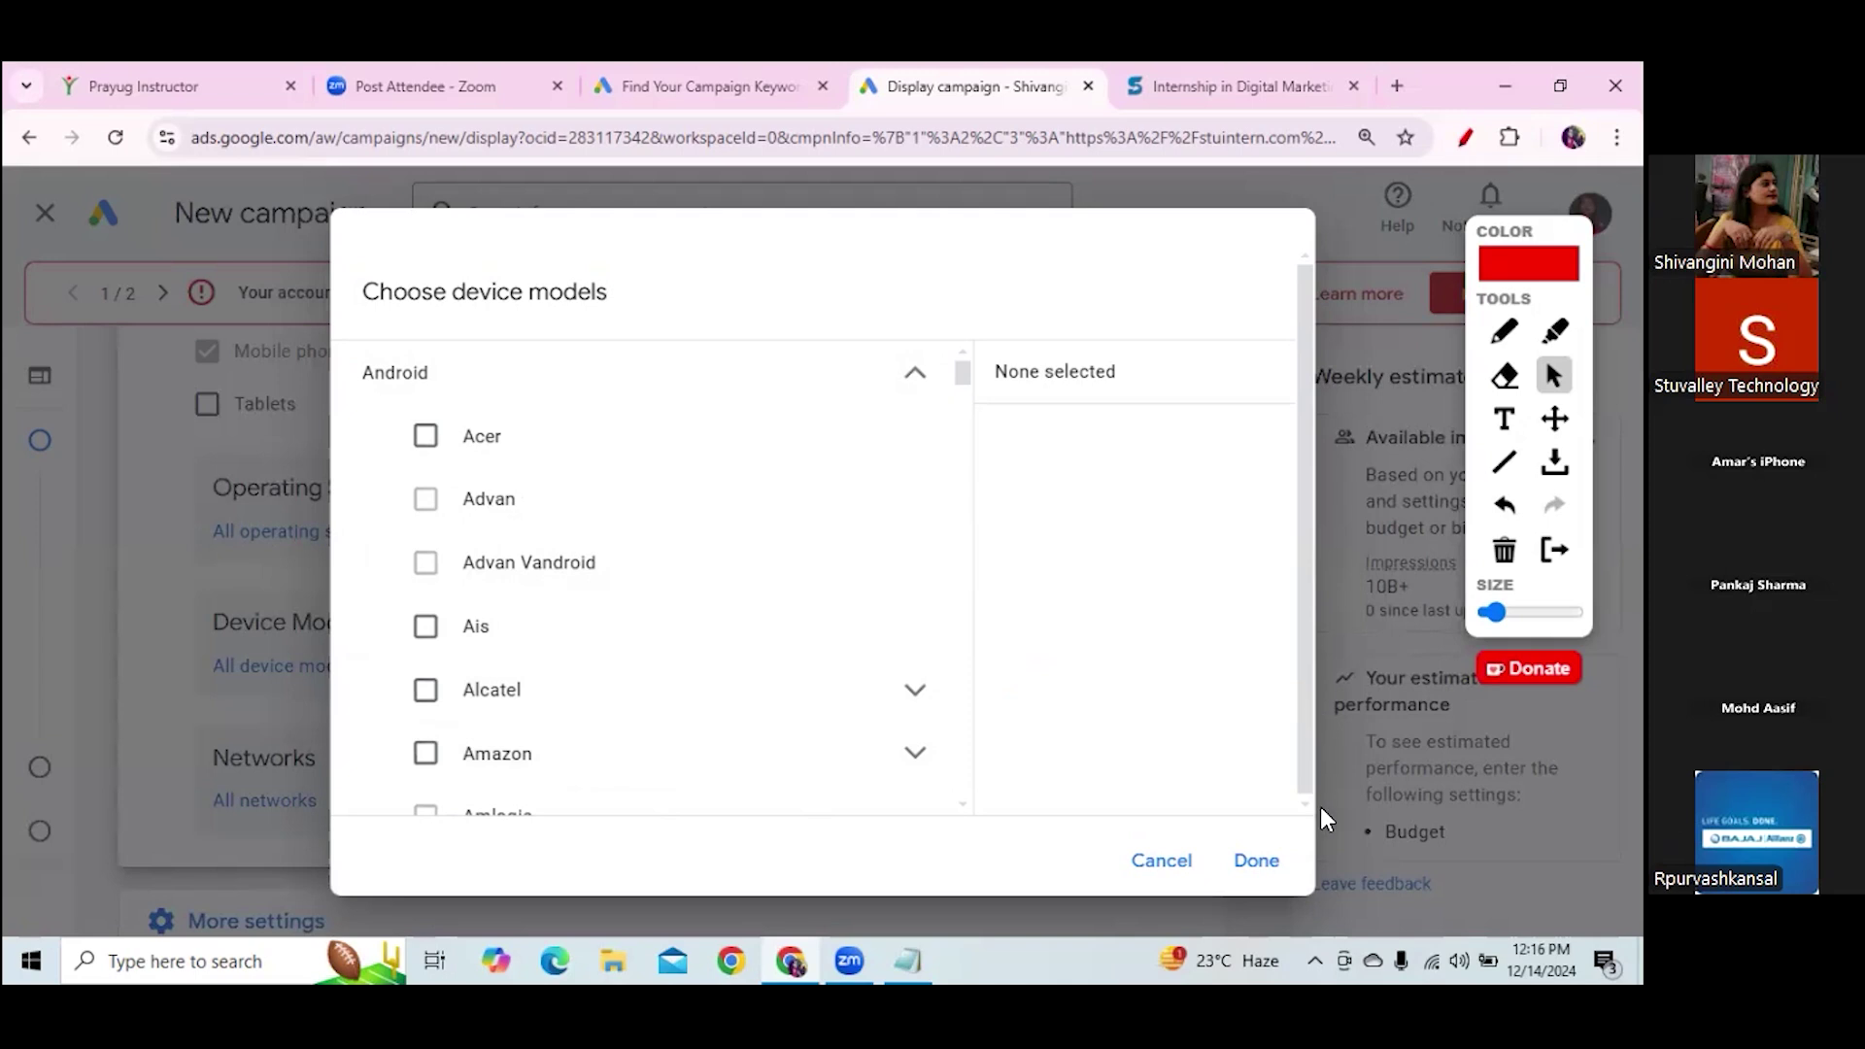
click(914, 756)
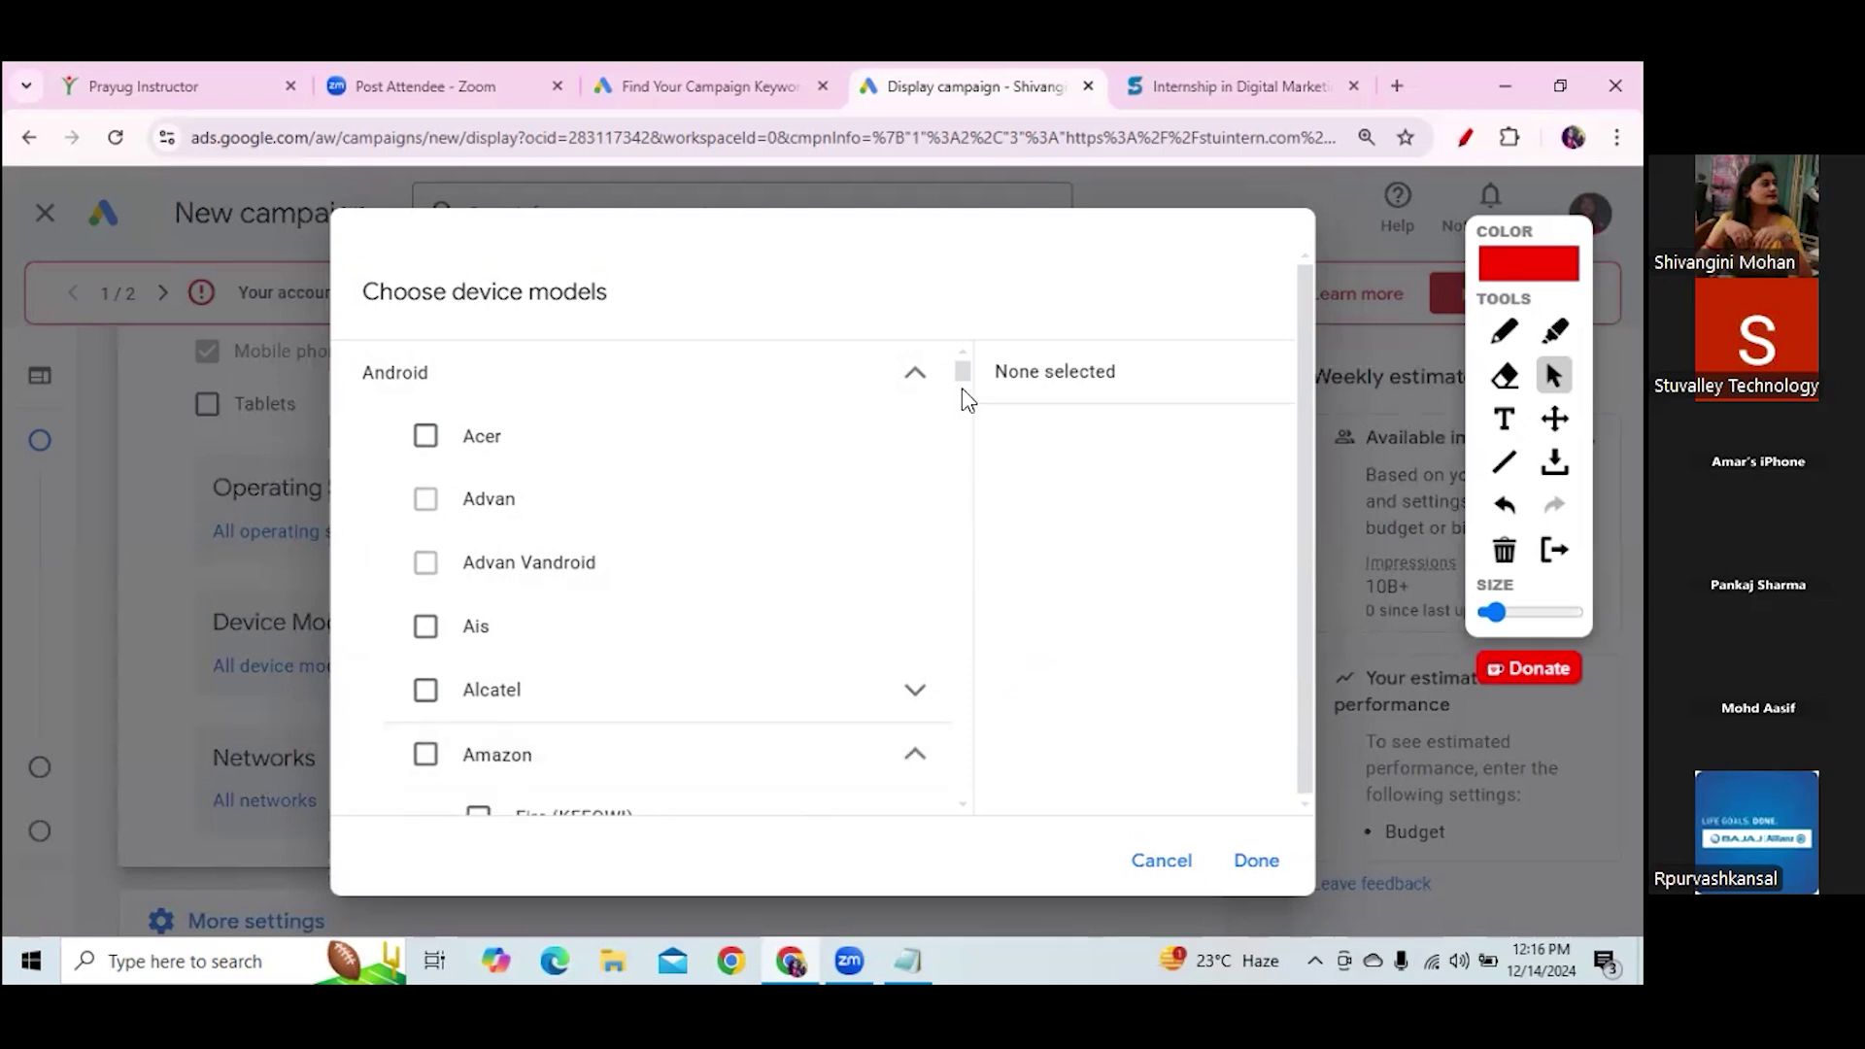
drag(960, 374, 984, 534)
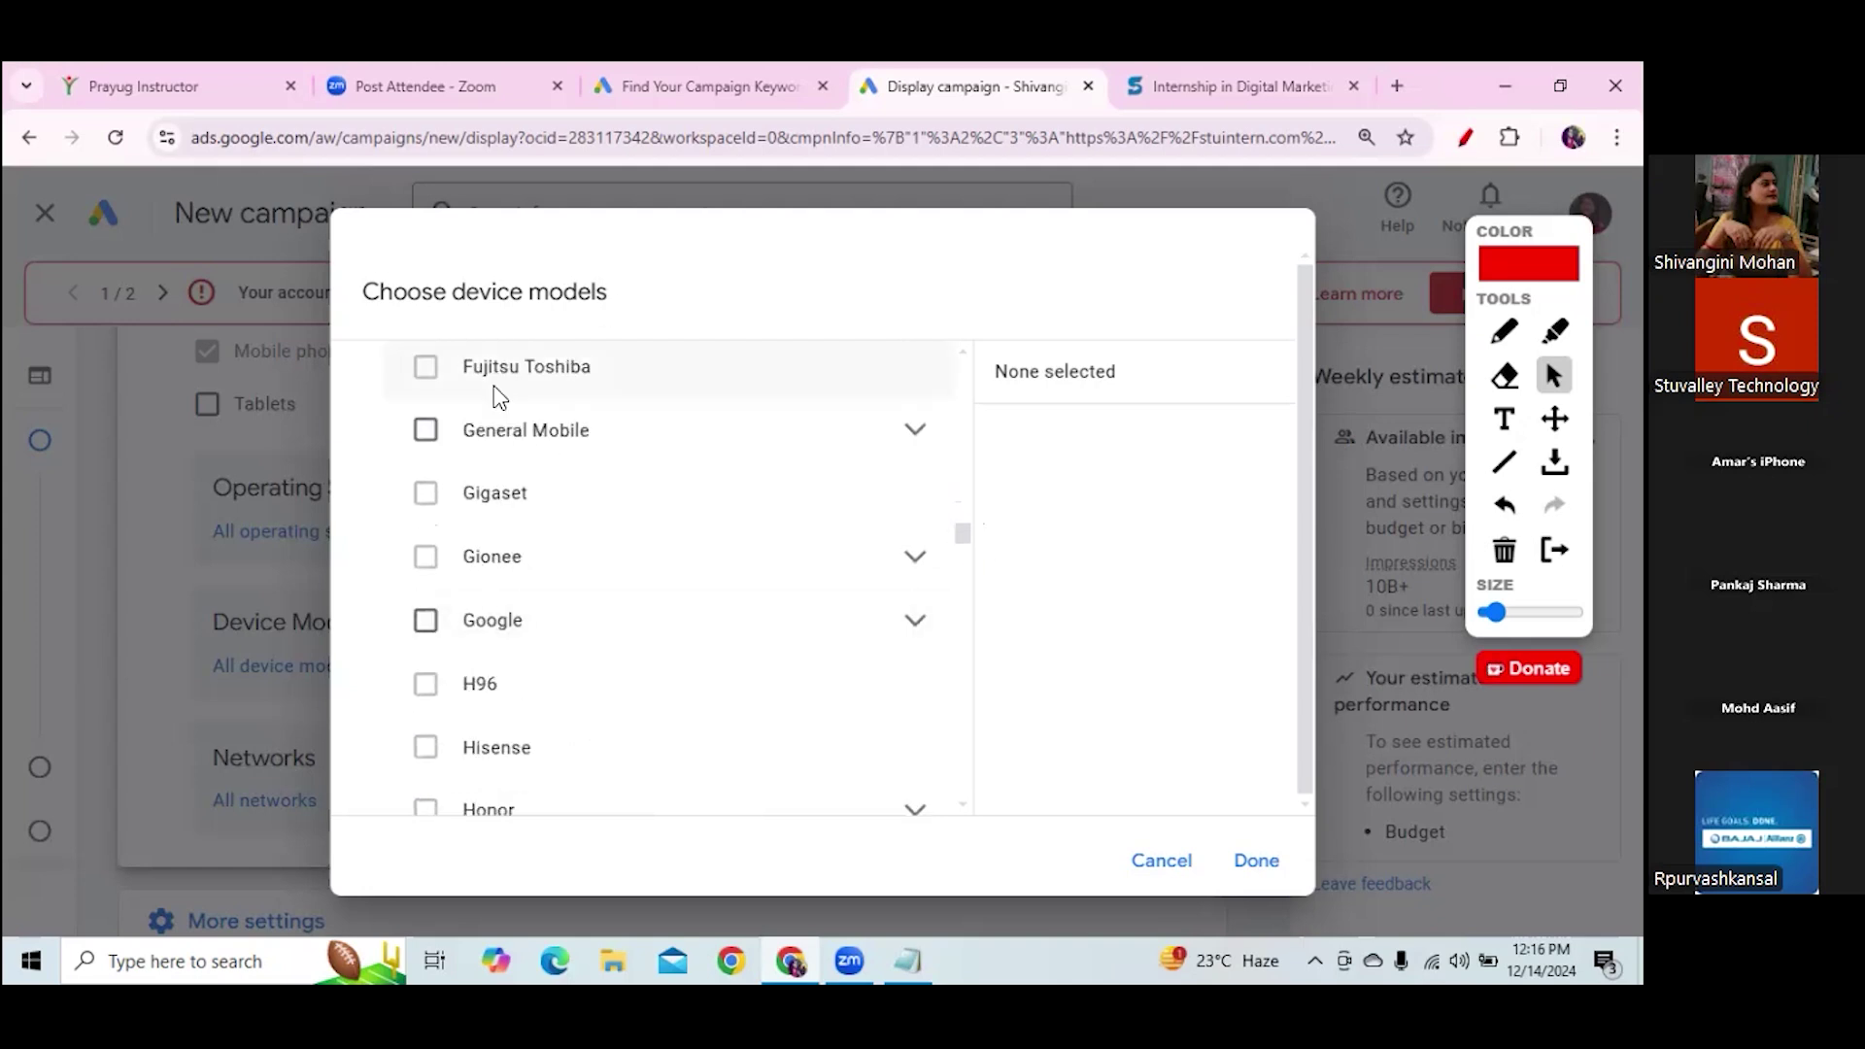
drag(965, 537, 975, 583)
scroll(976, 590, down, 5)
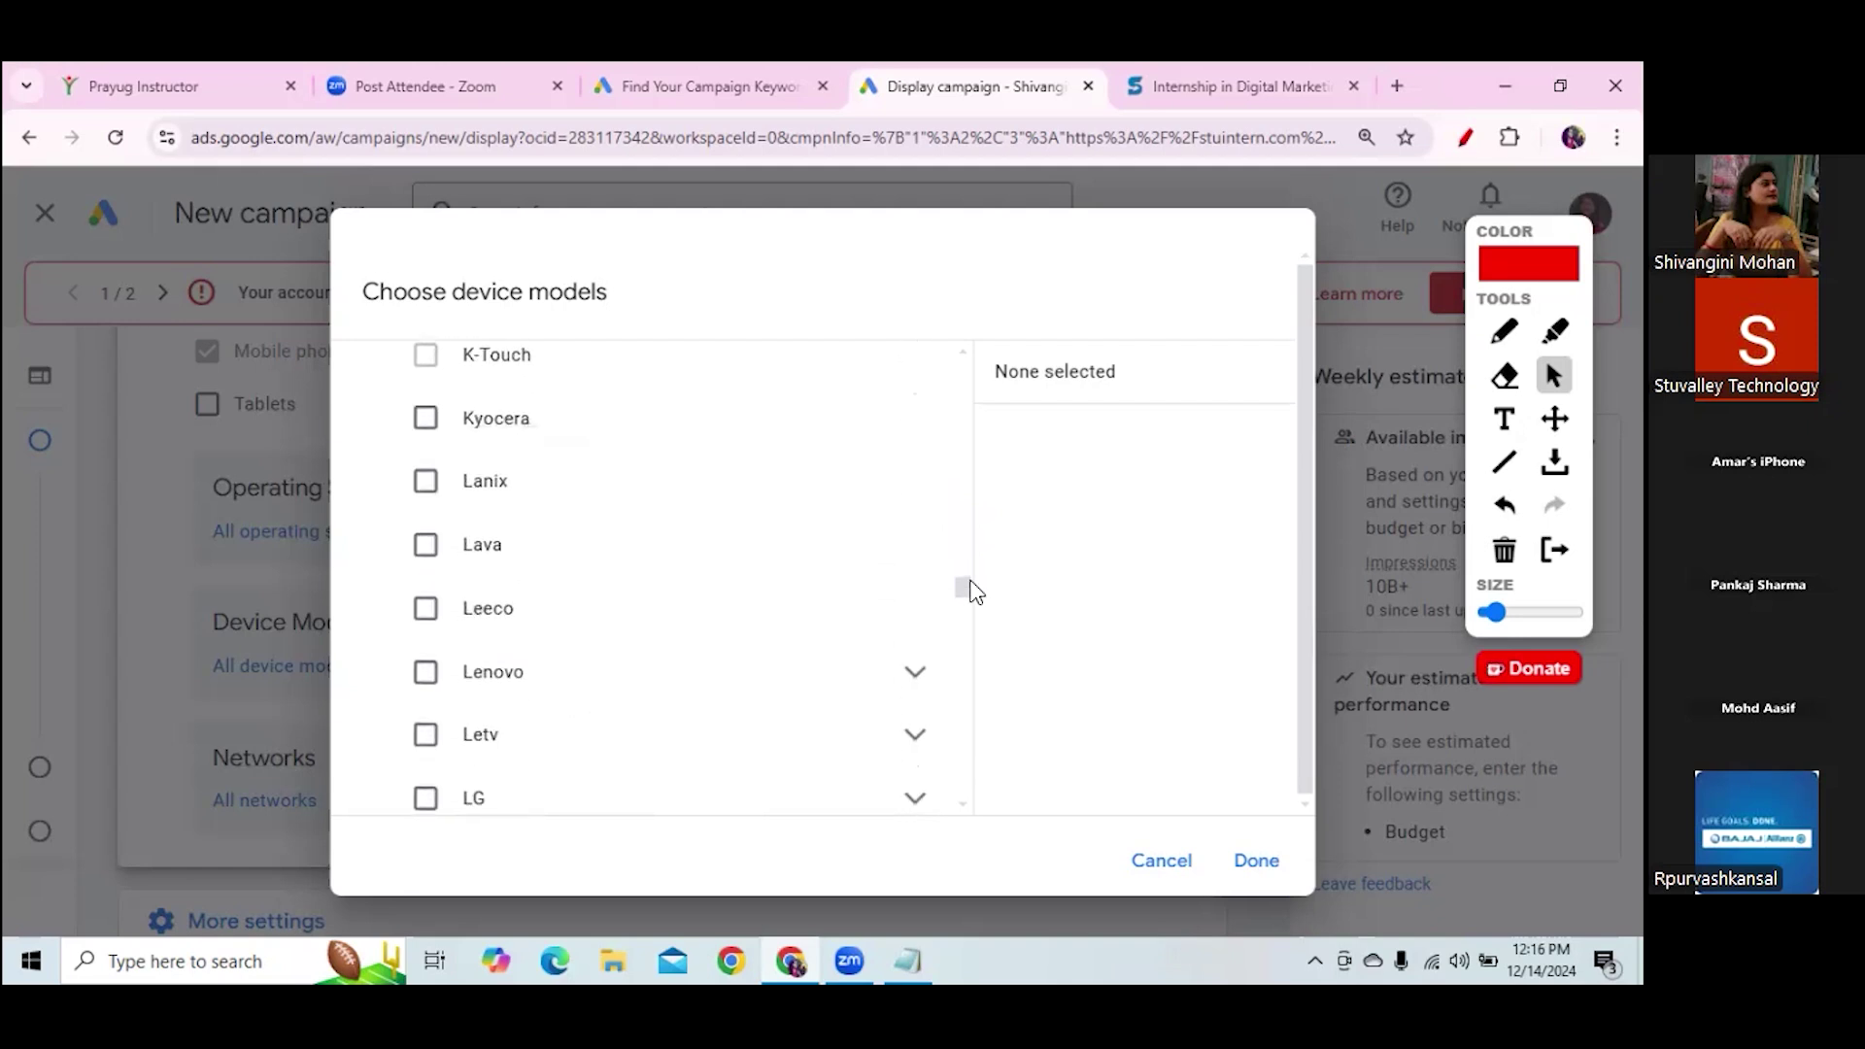
click(916, 483)
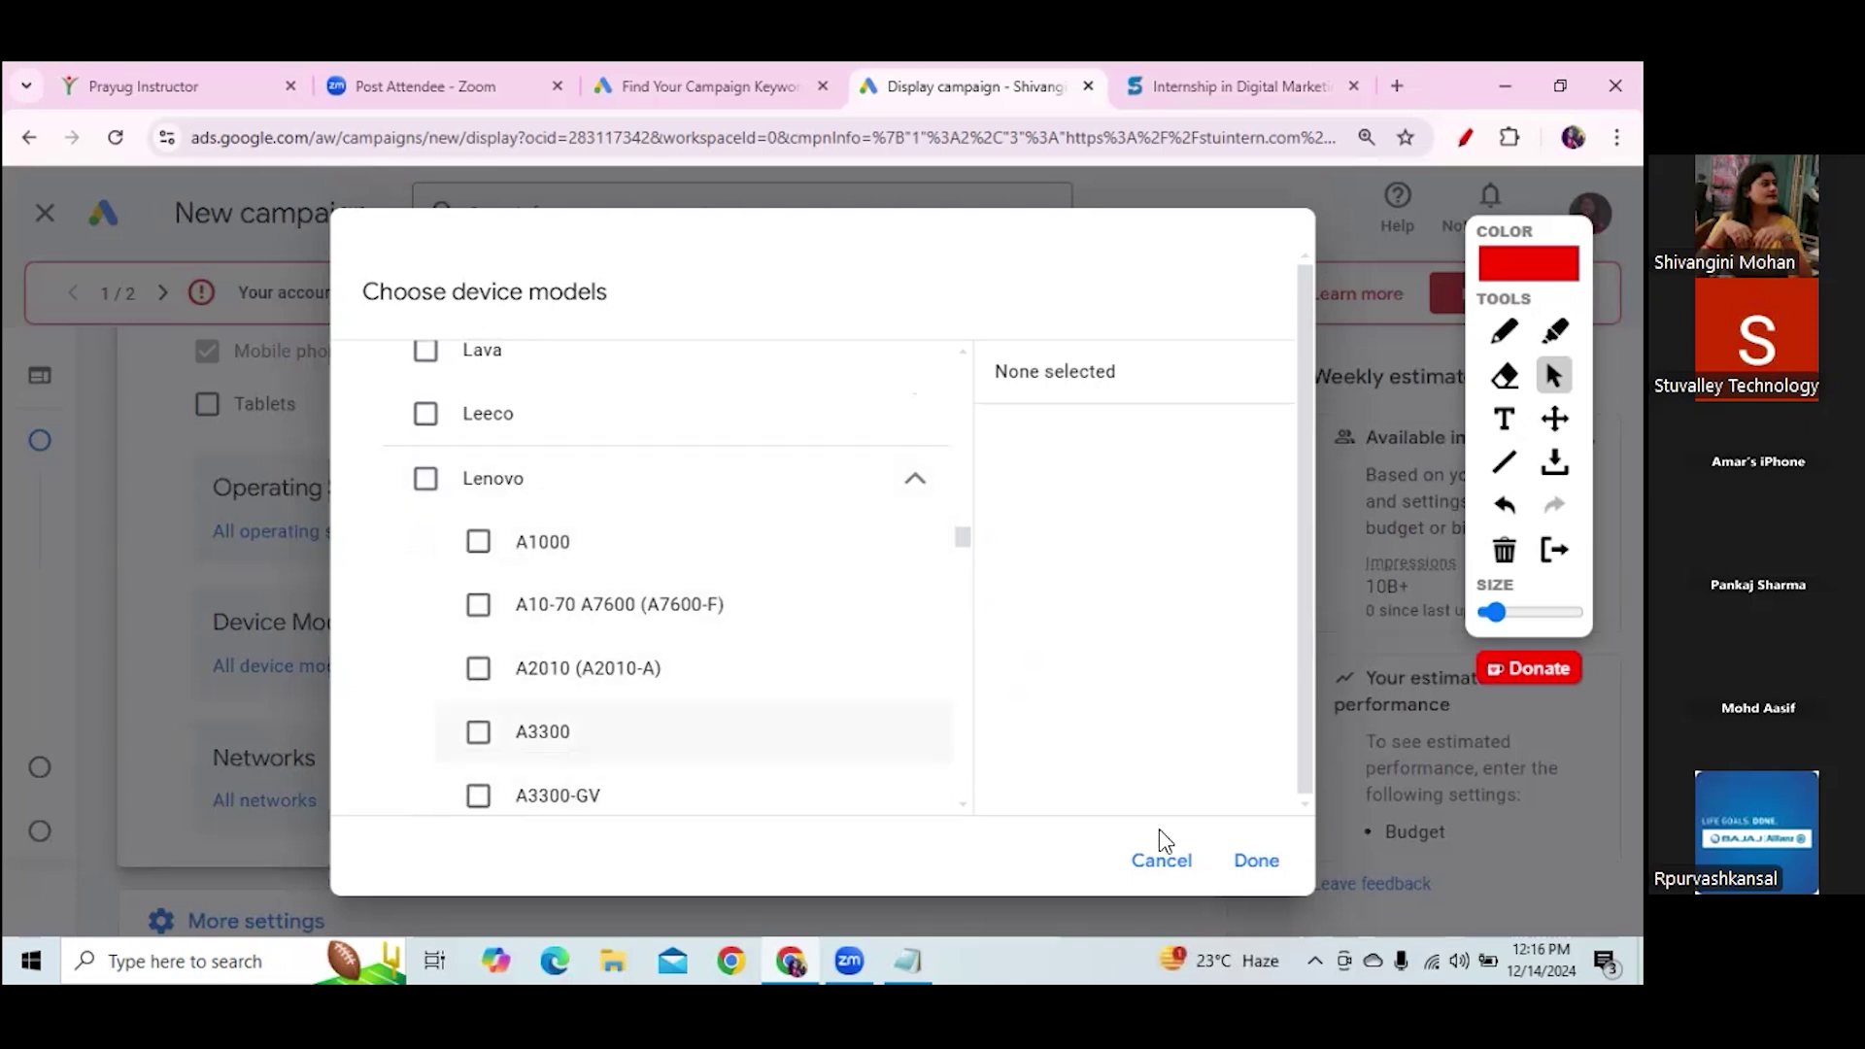
click(1185, 843)
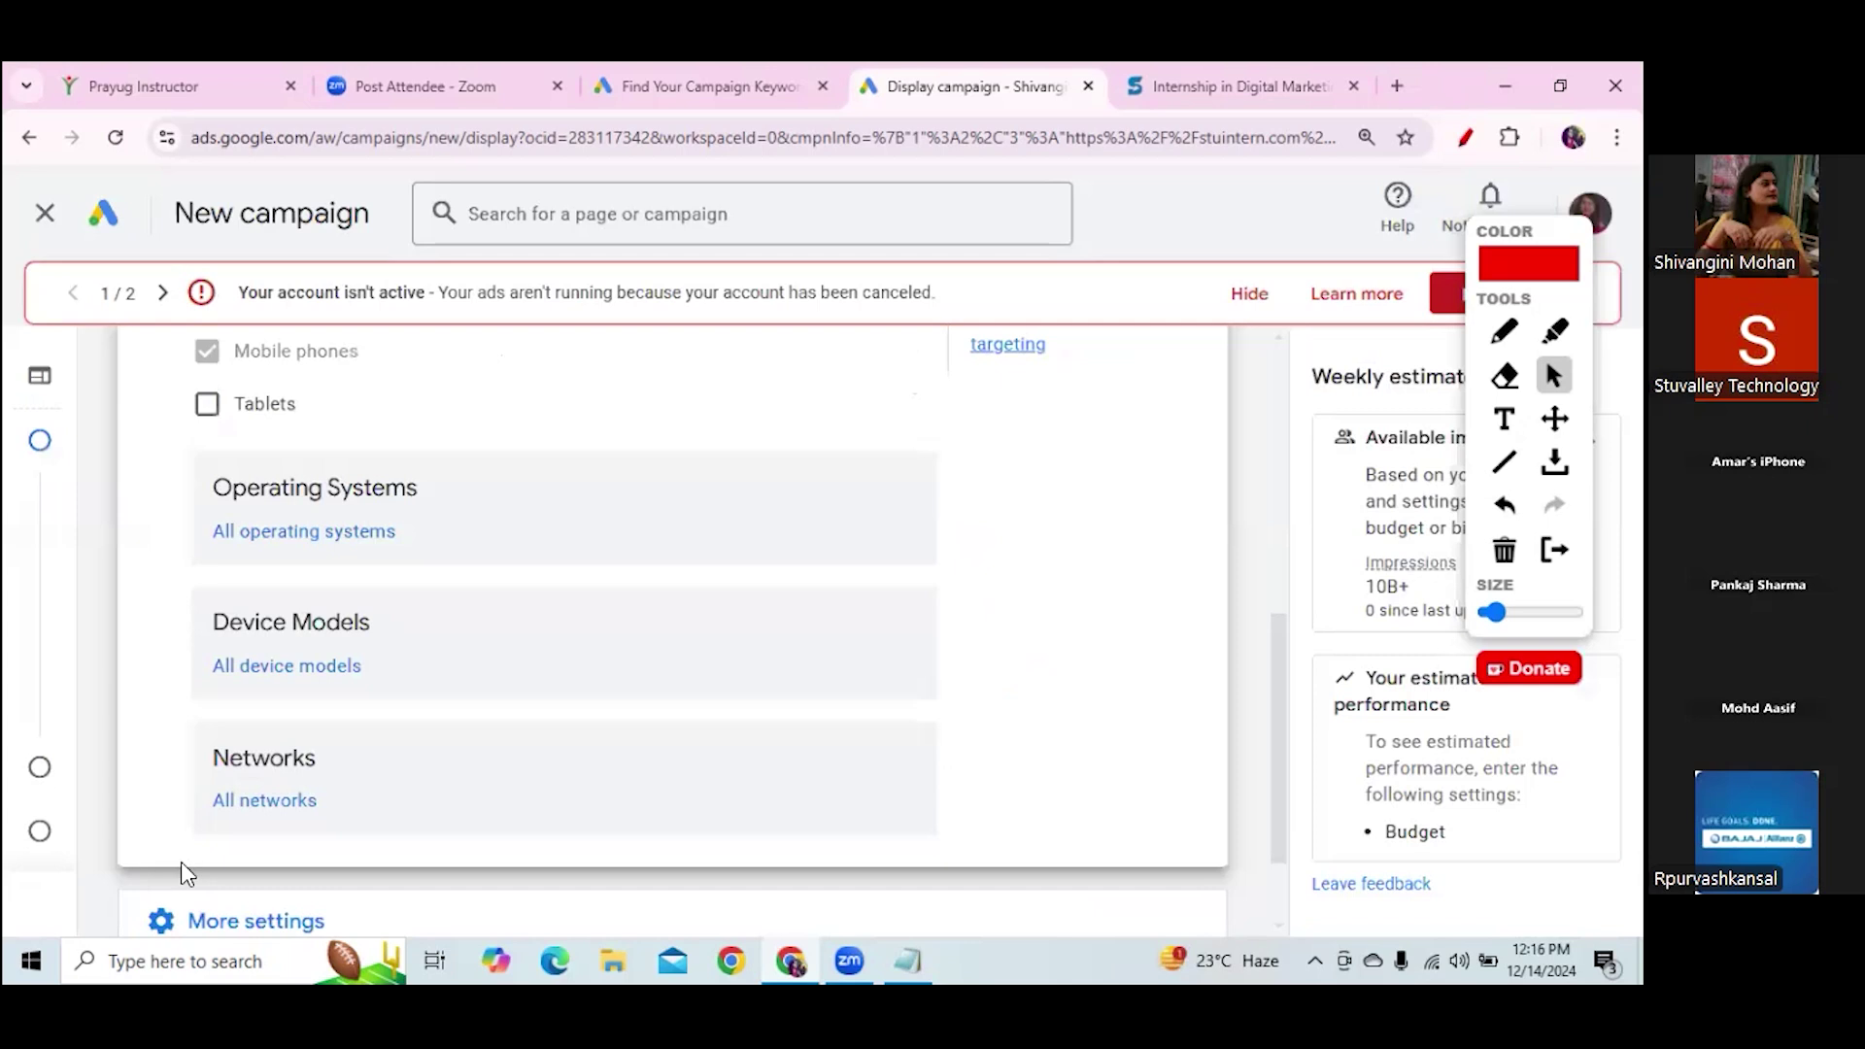
Browse the network targeting options, including Wifi and the Indian mobile carriers, and leave the list without choosing any
click(262, 815)
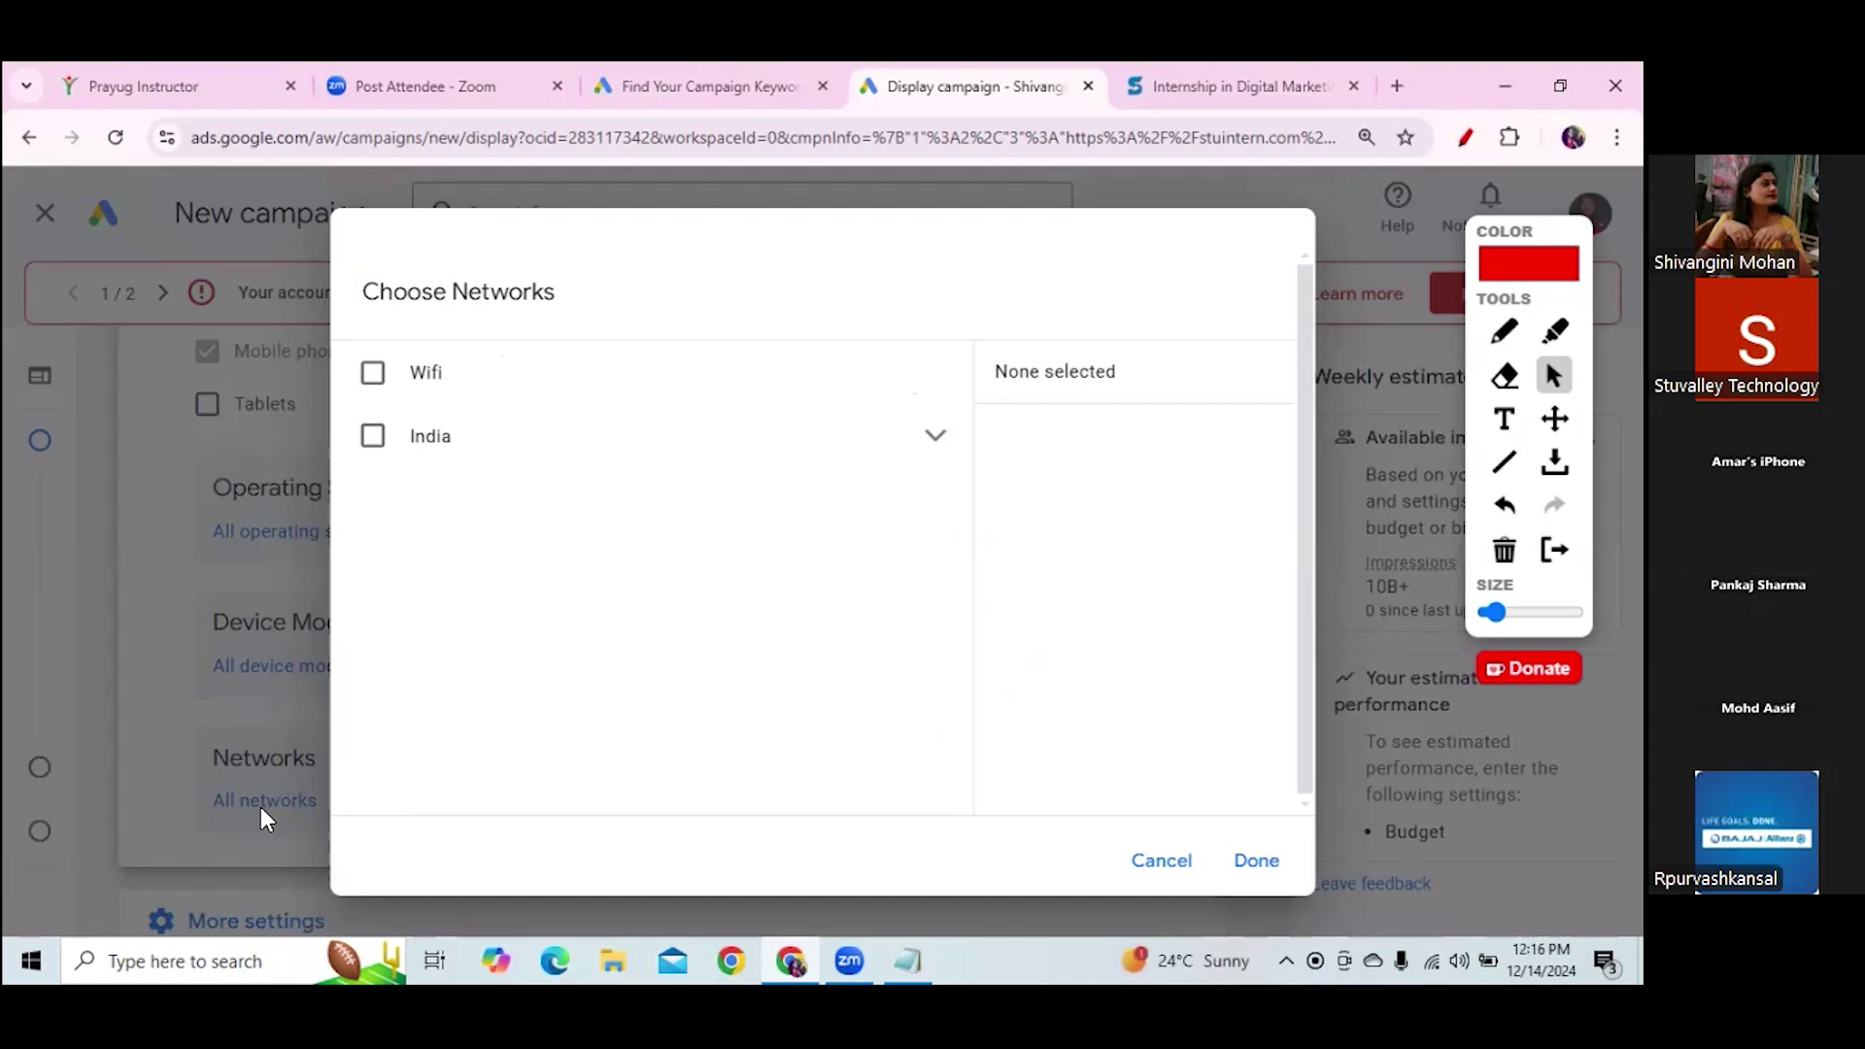
click(373, 375)
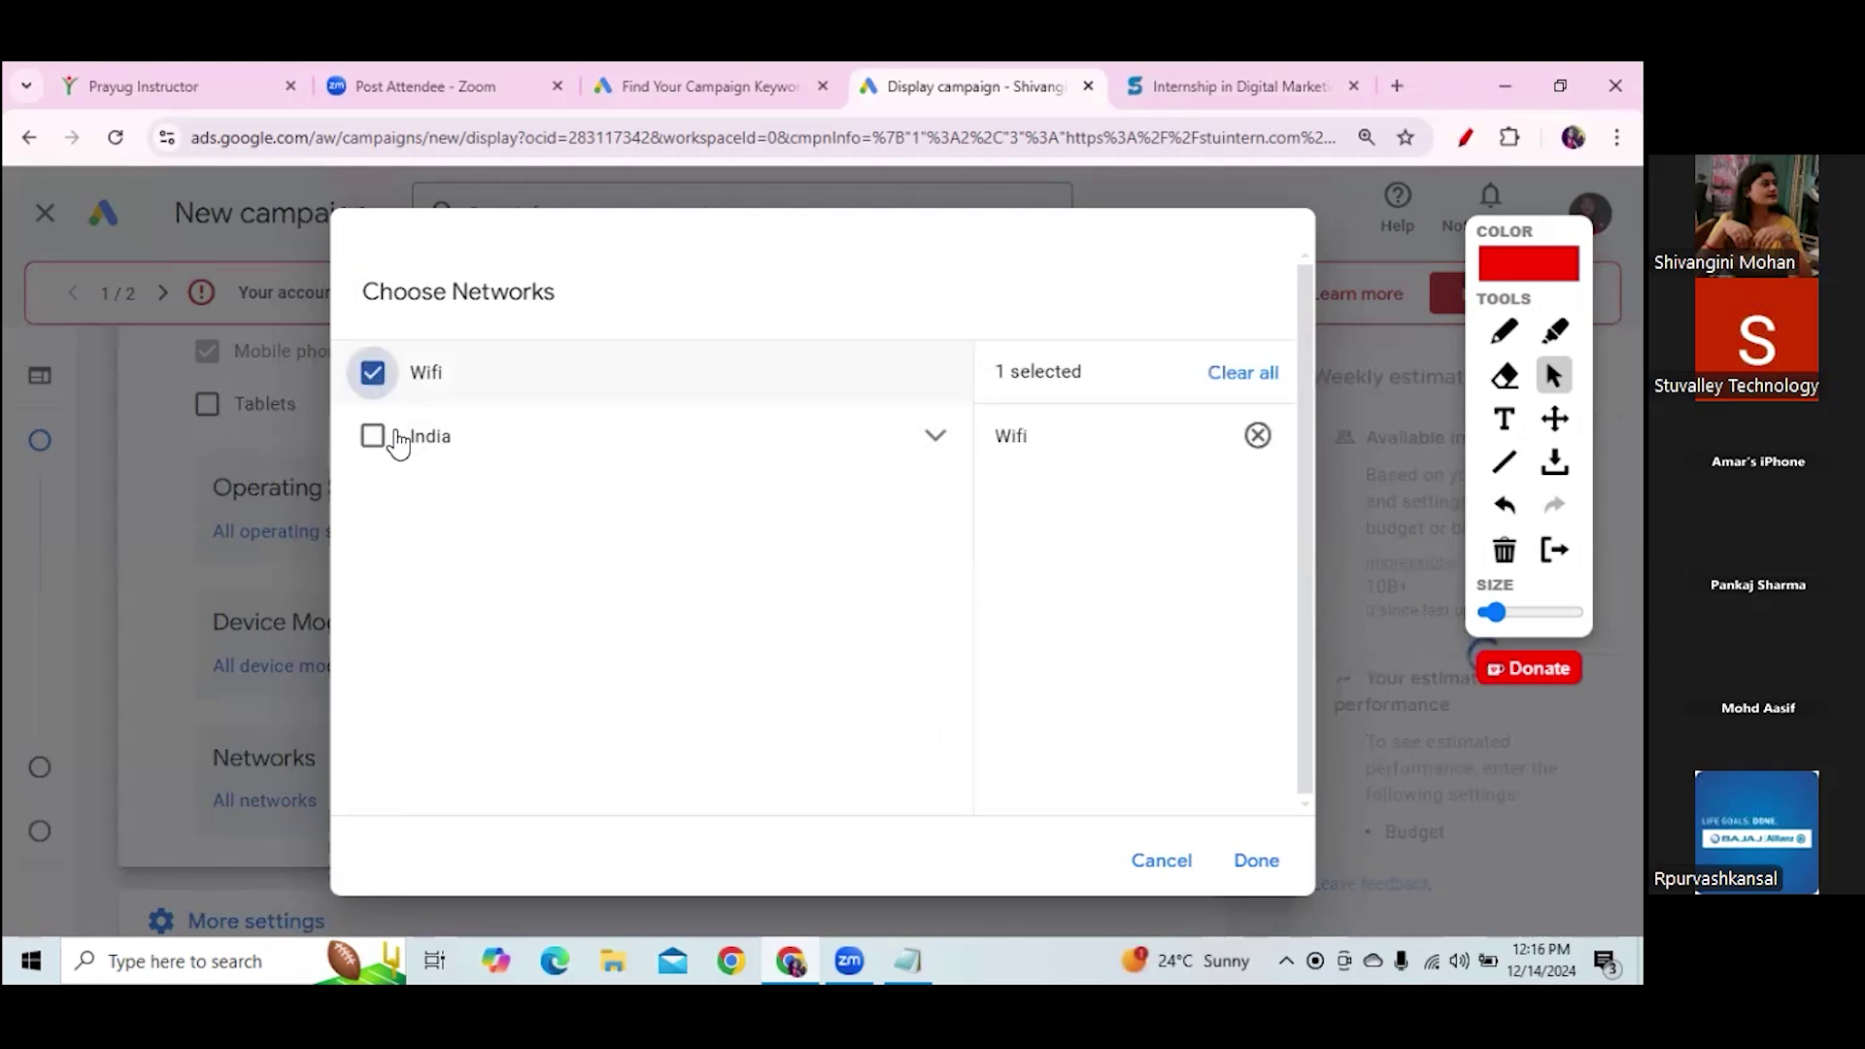
click(375, 436)
click(937, 444)
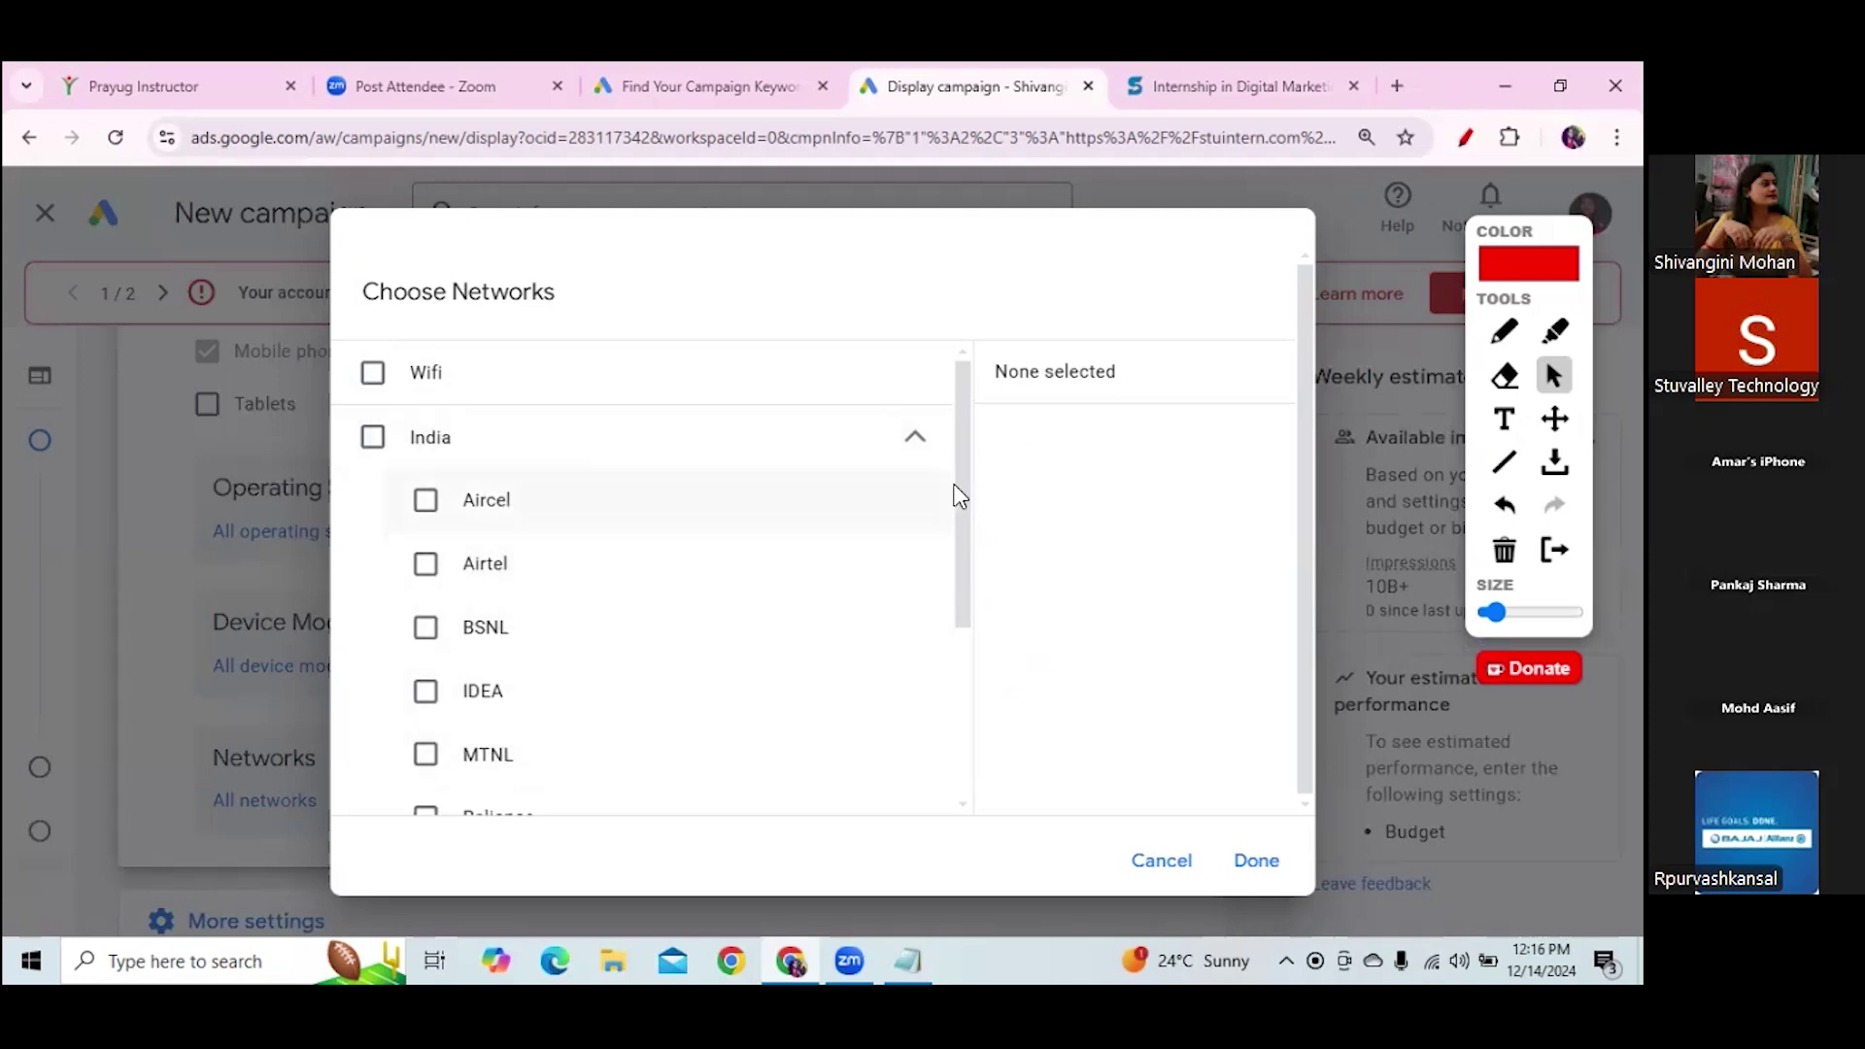
drag(959, 528, 972, 749)
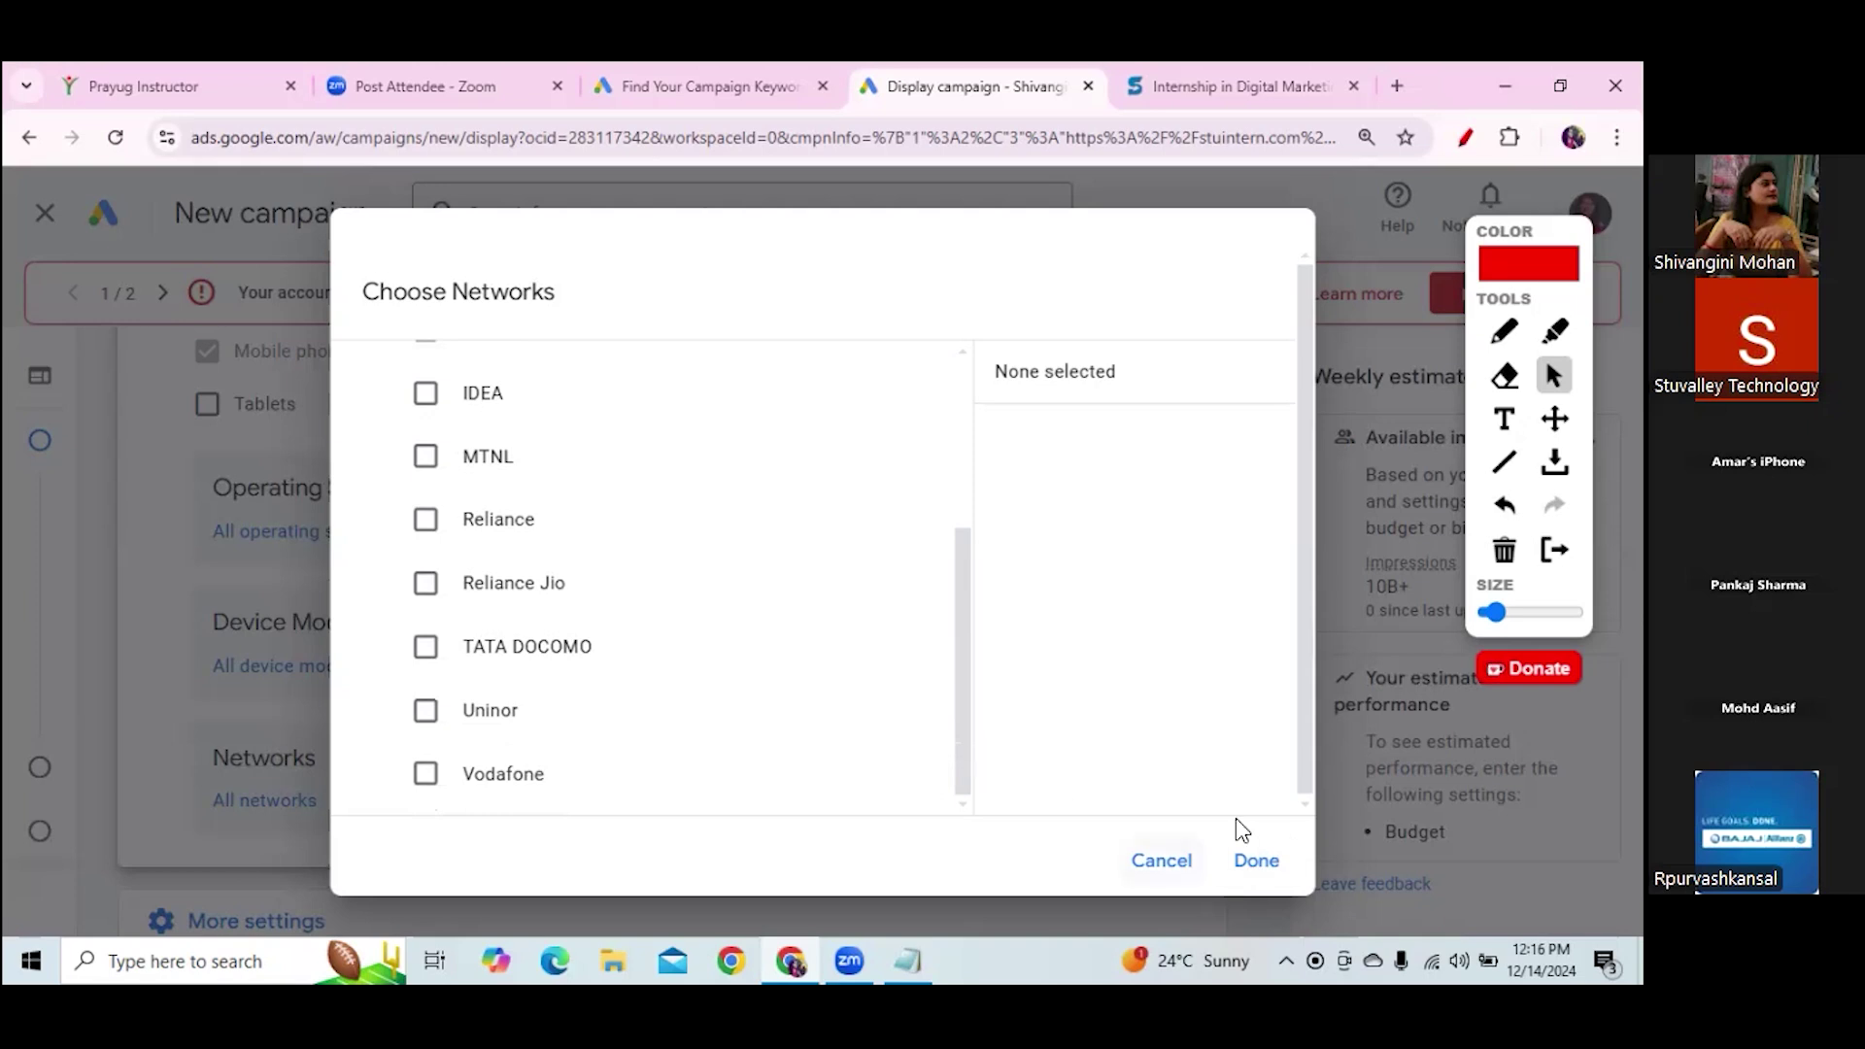
key(Escape)
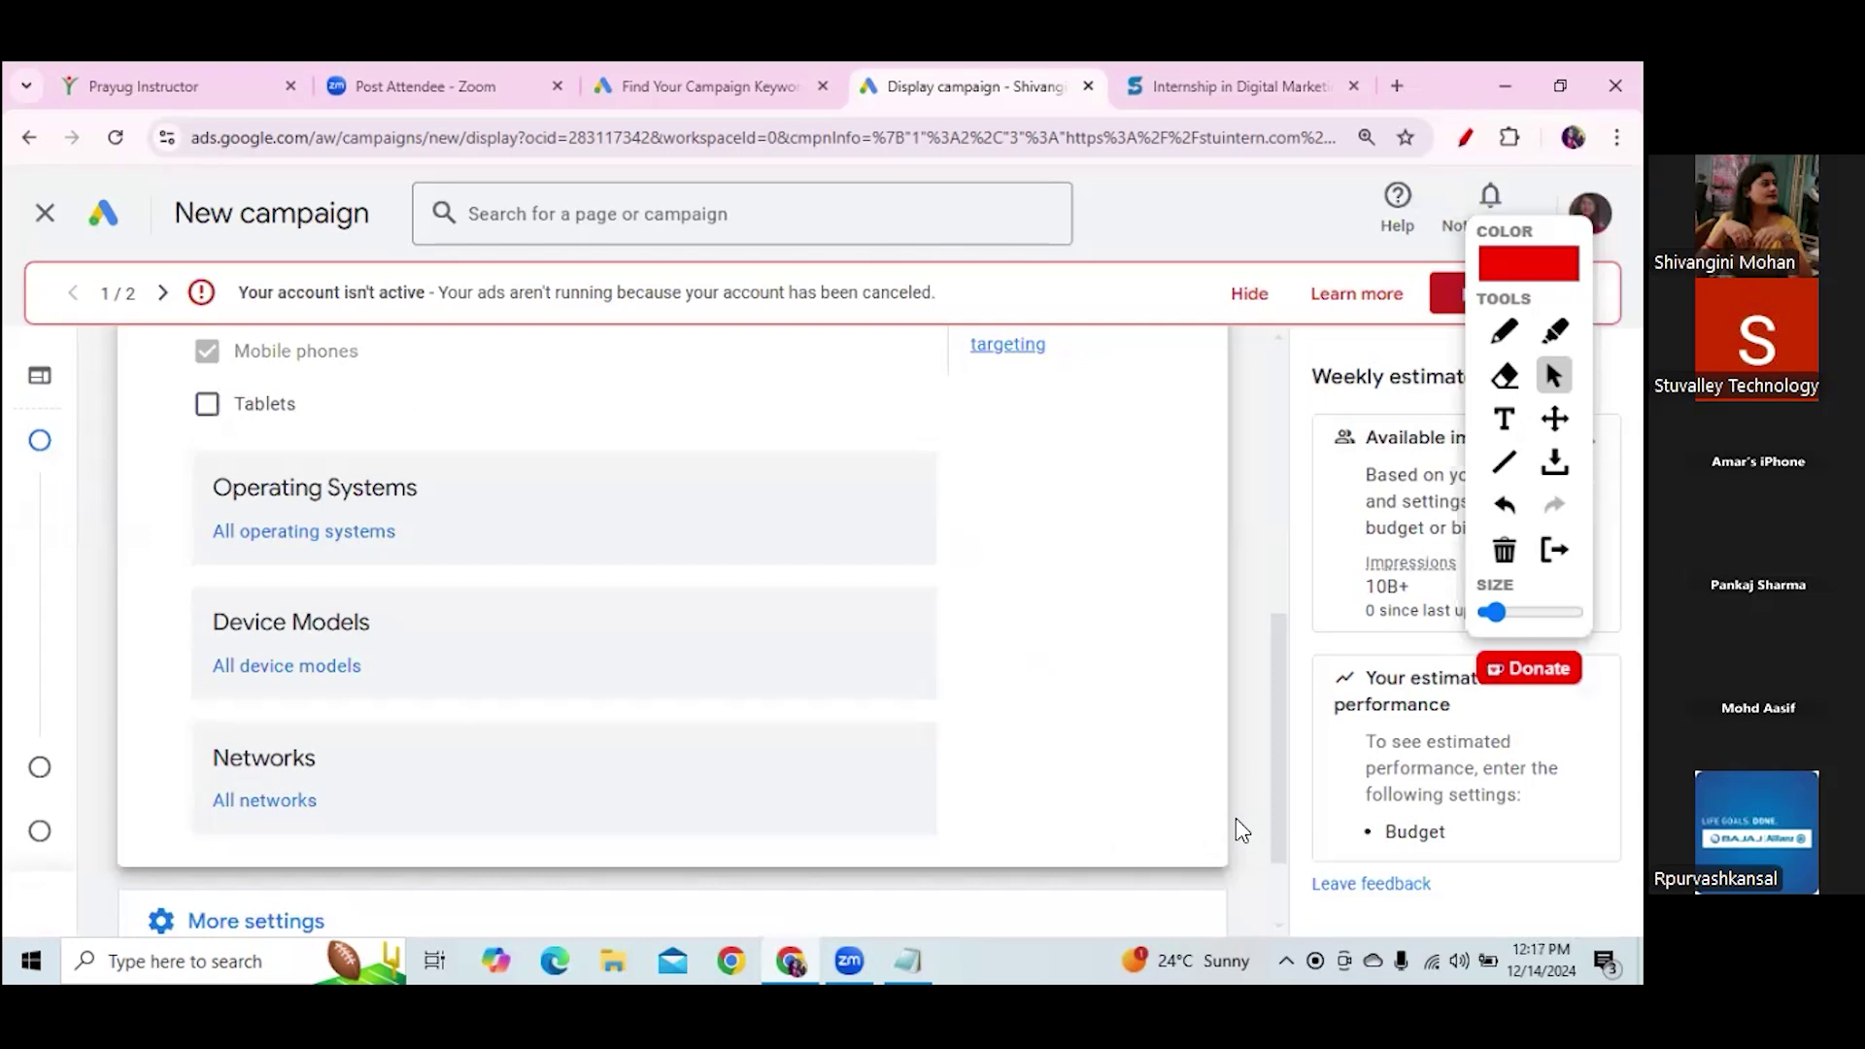
Set the campaign's device targeting back to showing ads on all devices and collapse the Devices section
drag(1279, 814, 1282, 724)
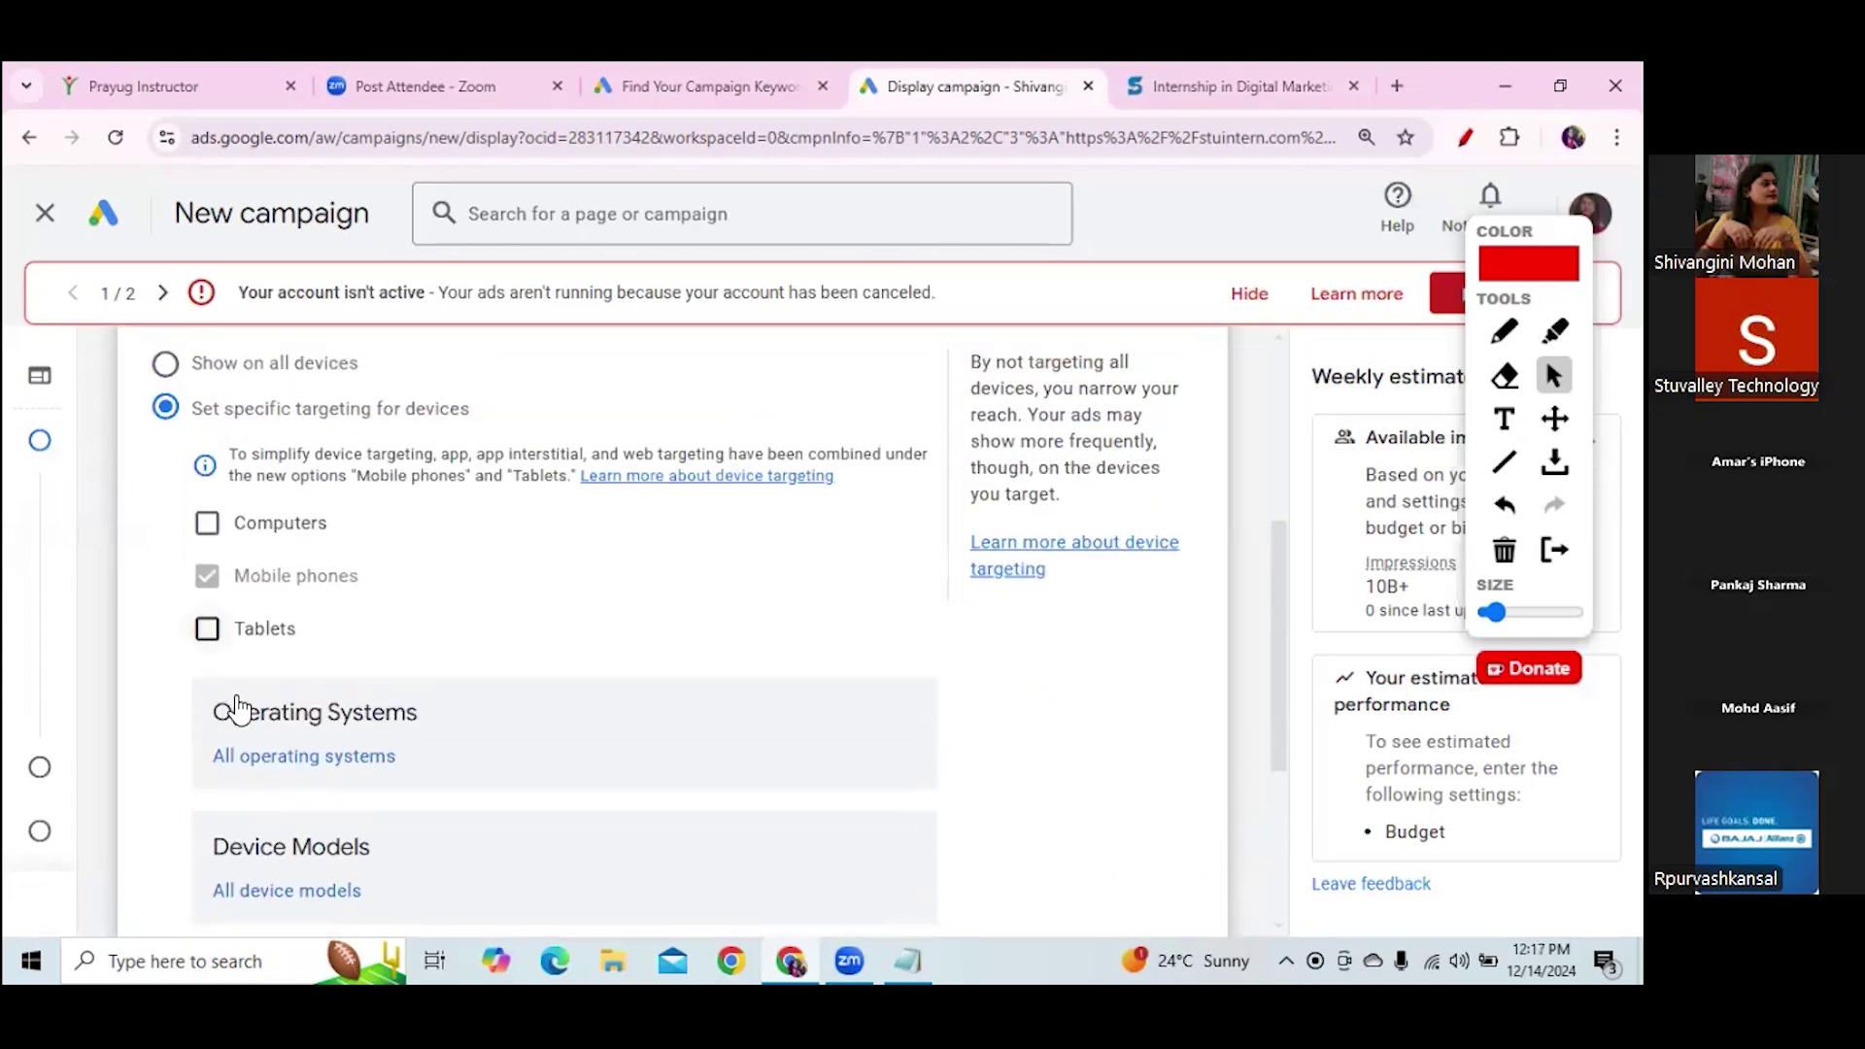
click(207, 629)
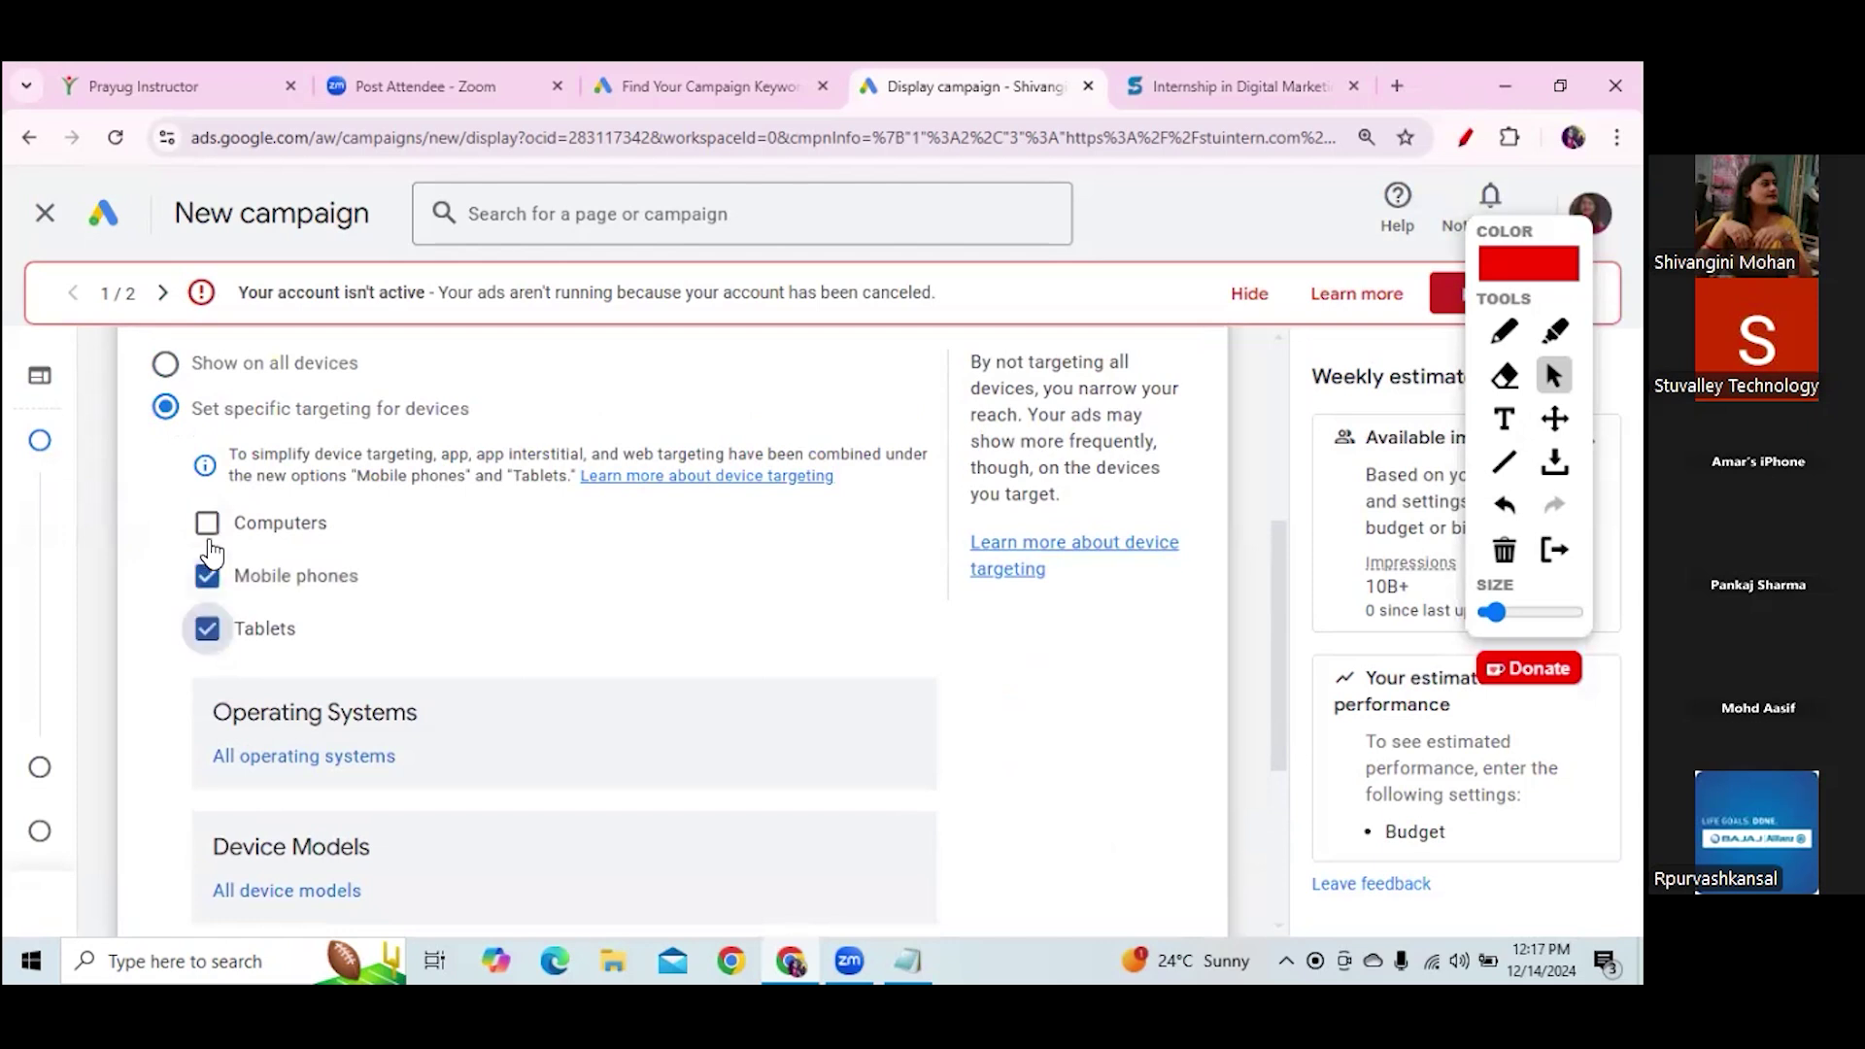
click(207, 523)
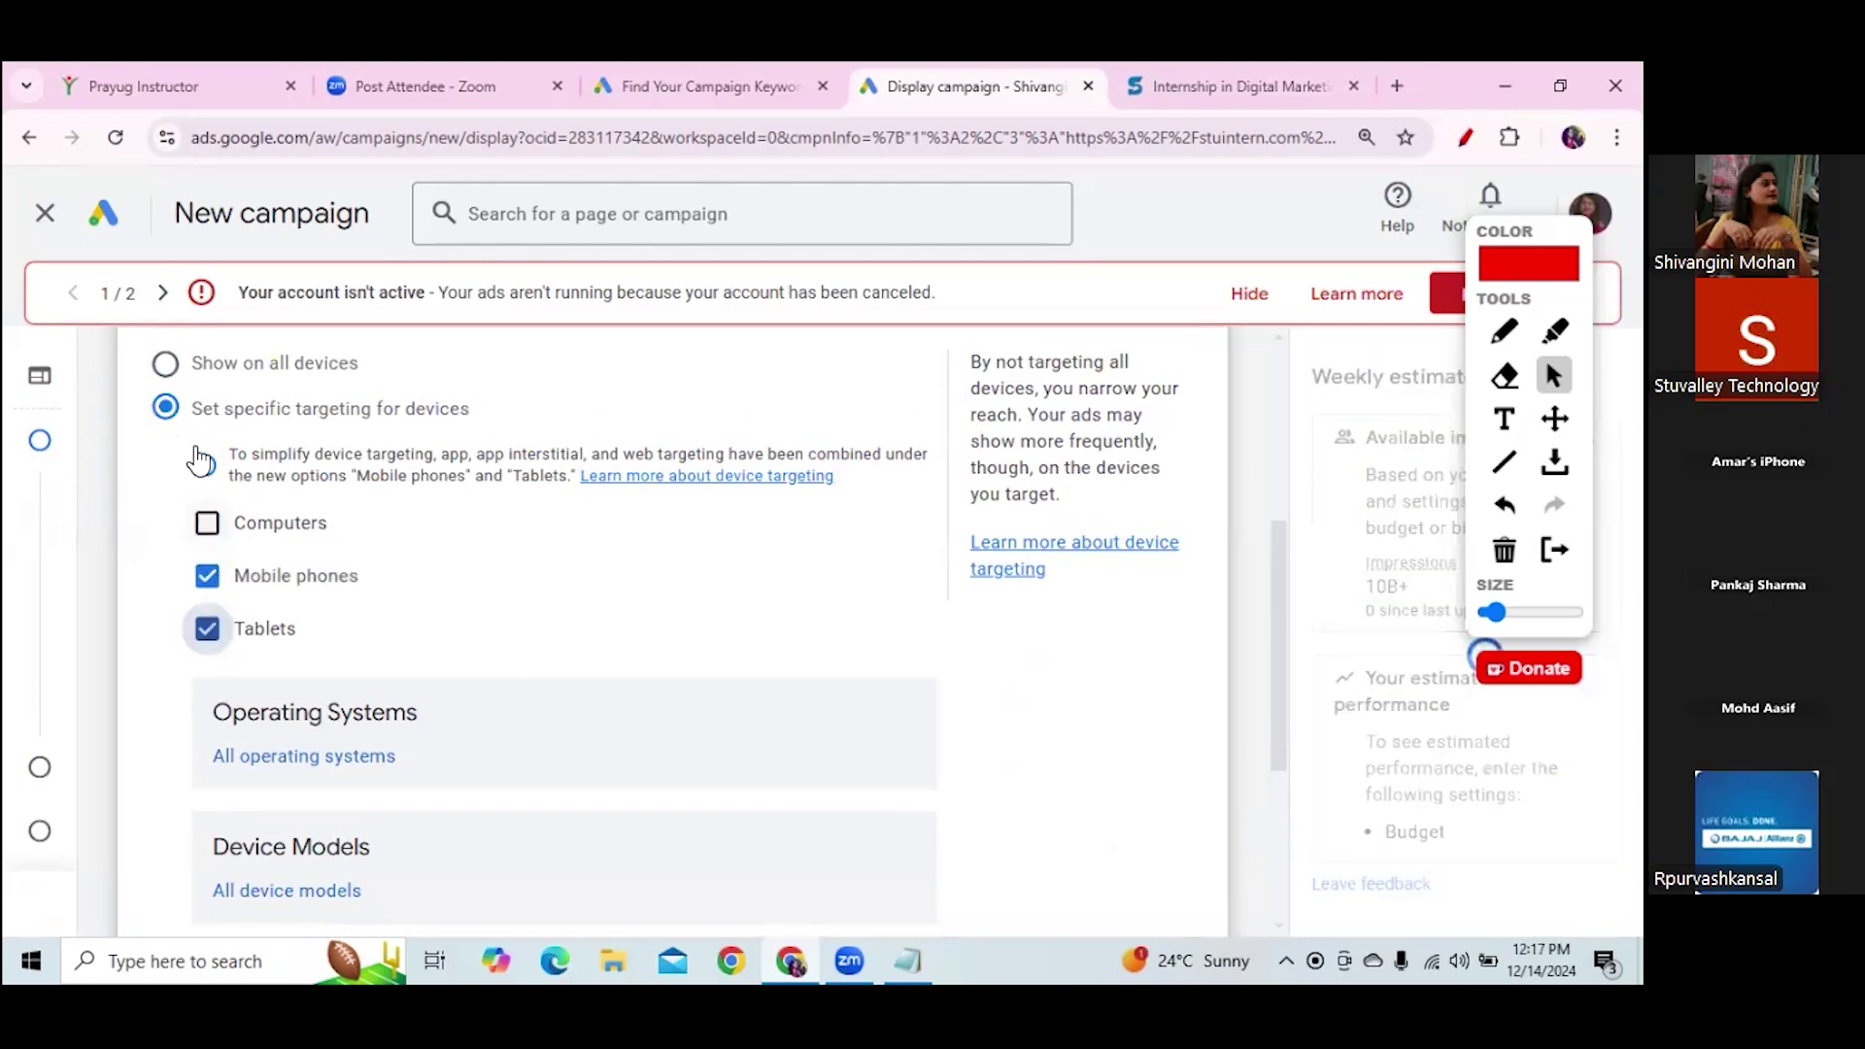
click(165, 364)
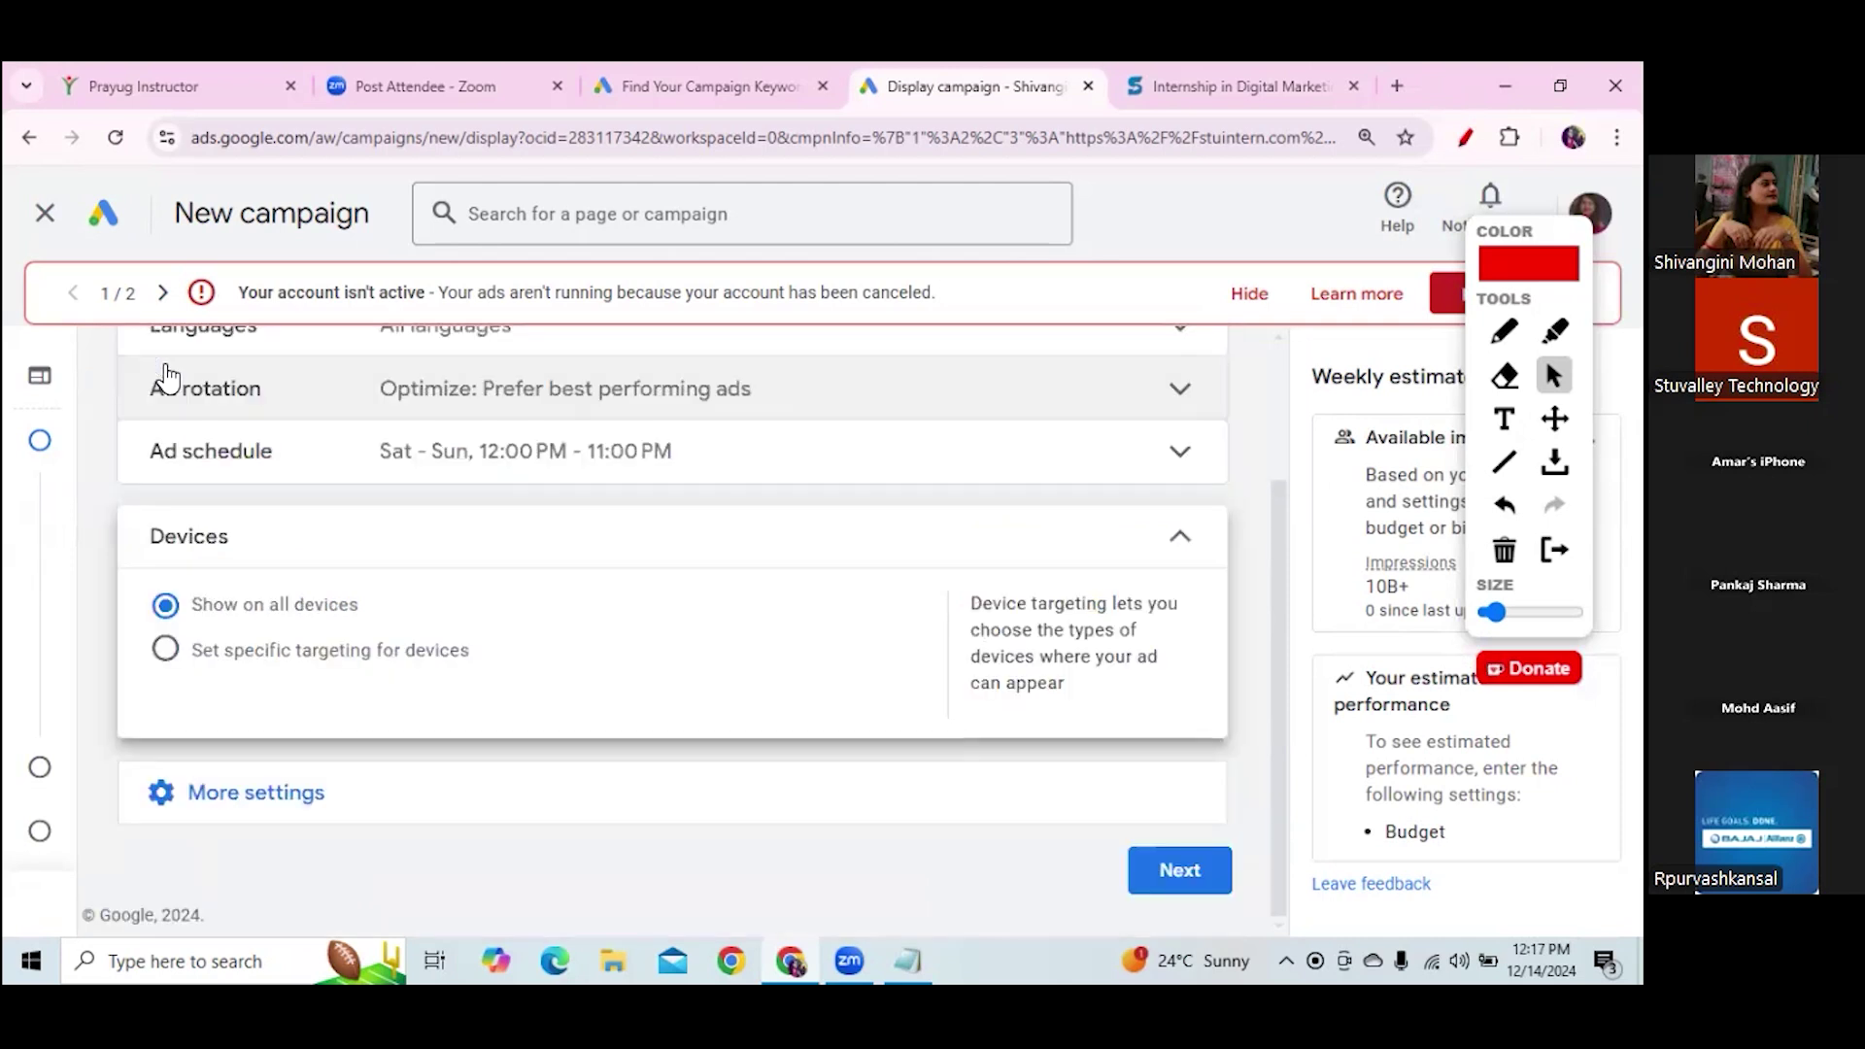
click(1179, 550)
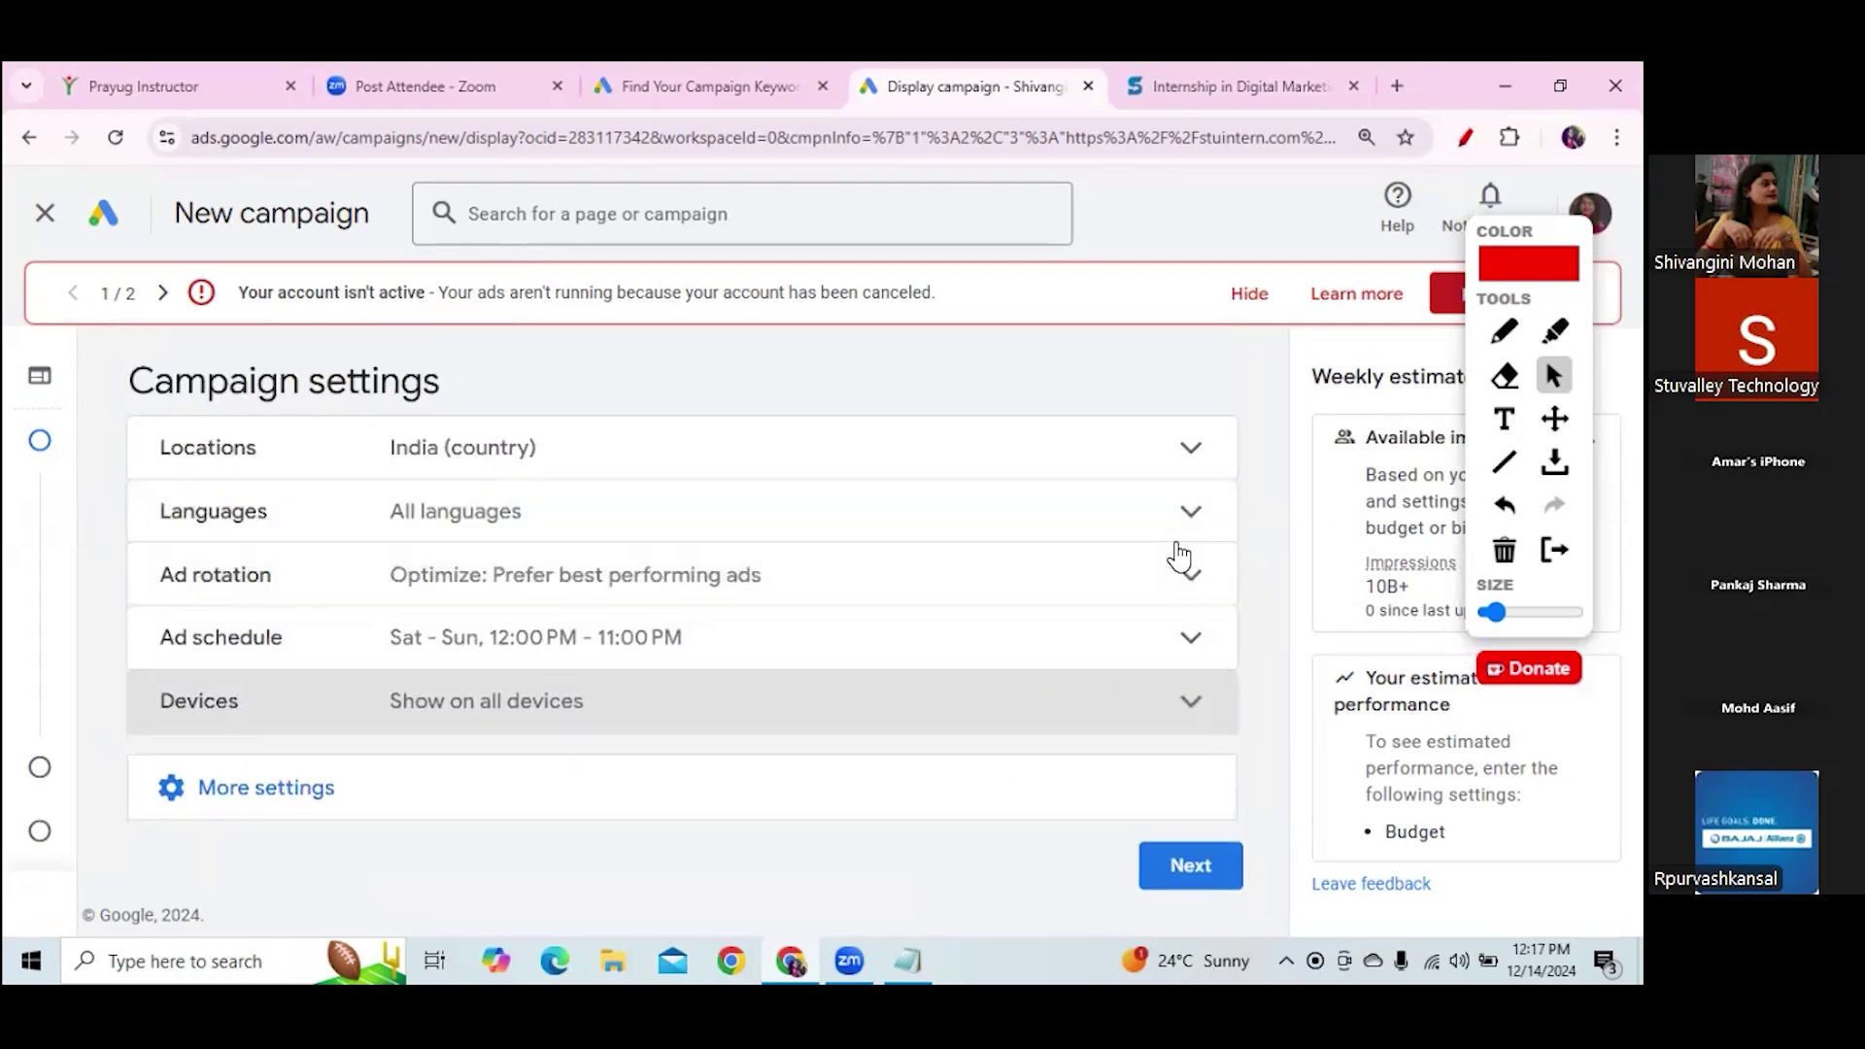
Expand the additional campaign settings and open the Campaign URL options
click(1146, 802)
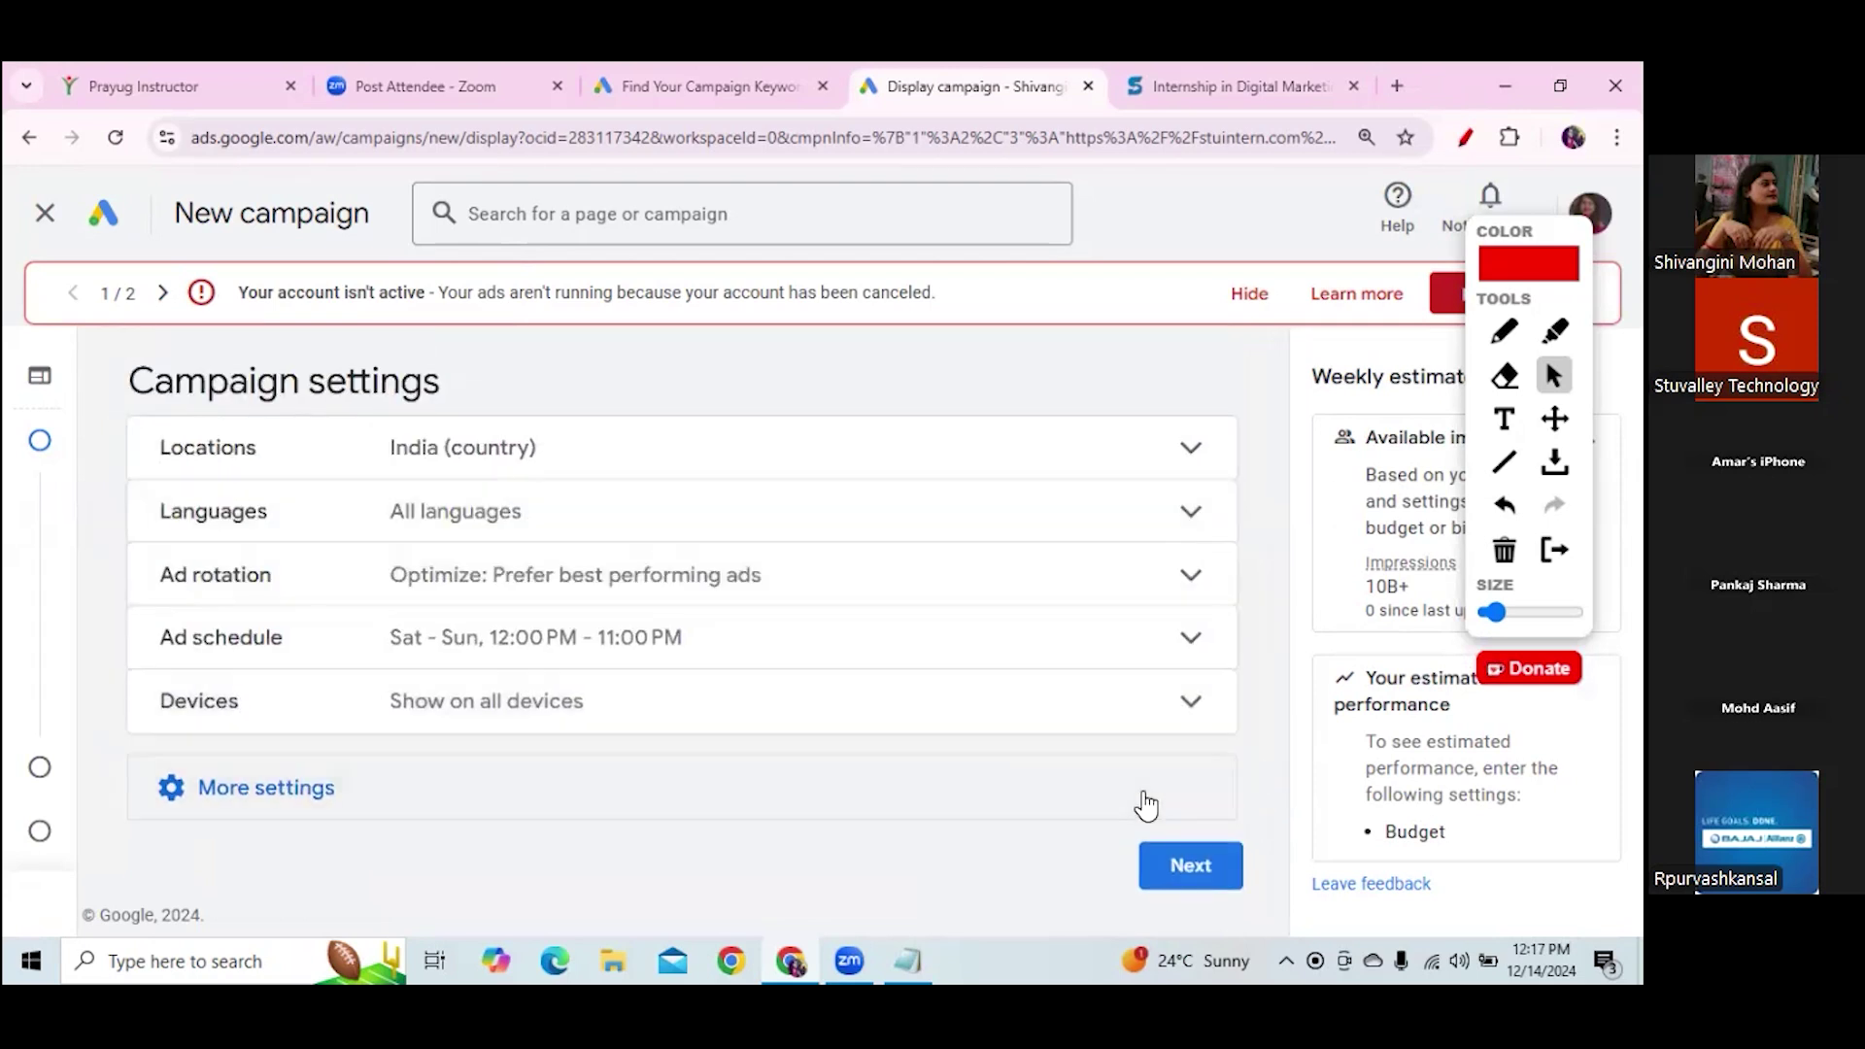
drag(1276, 695, 1287, 845)
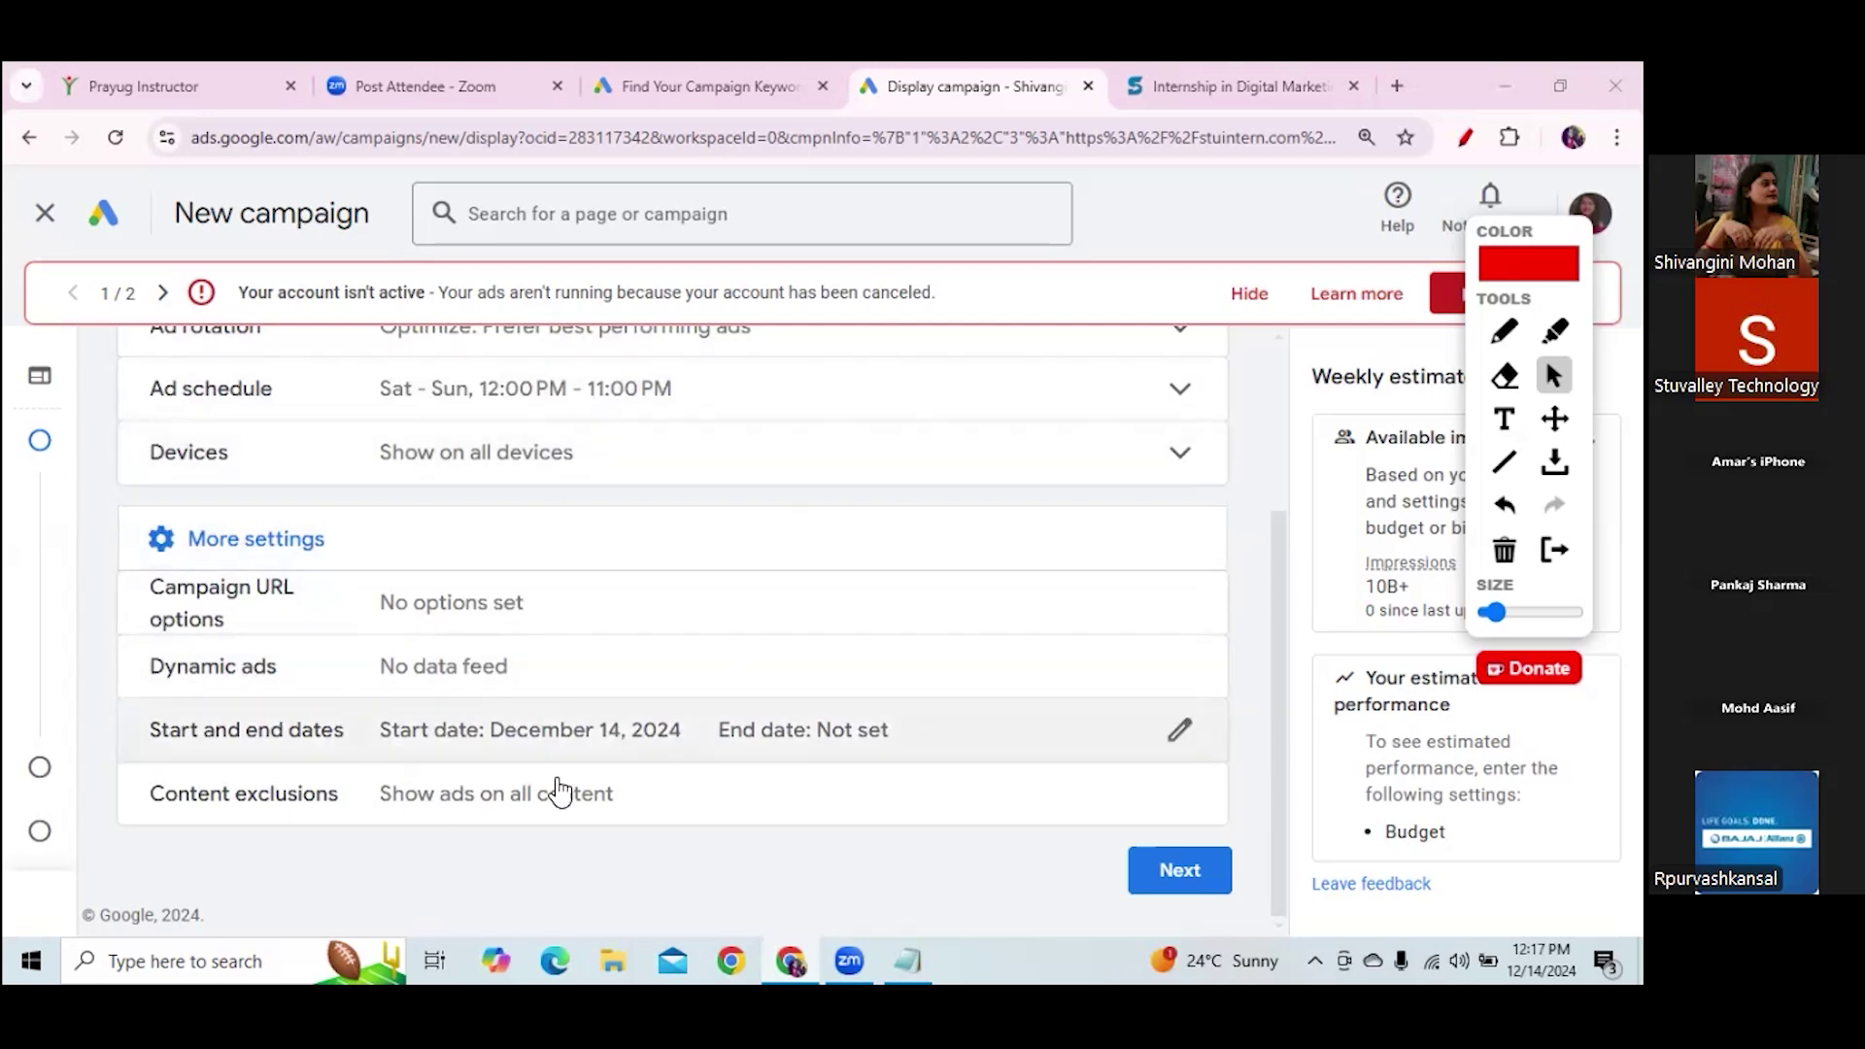
click(458, 602)
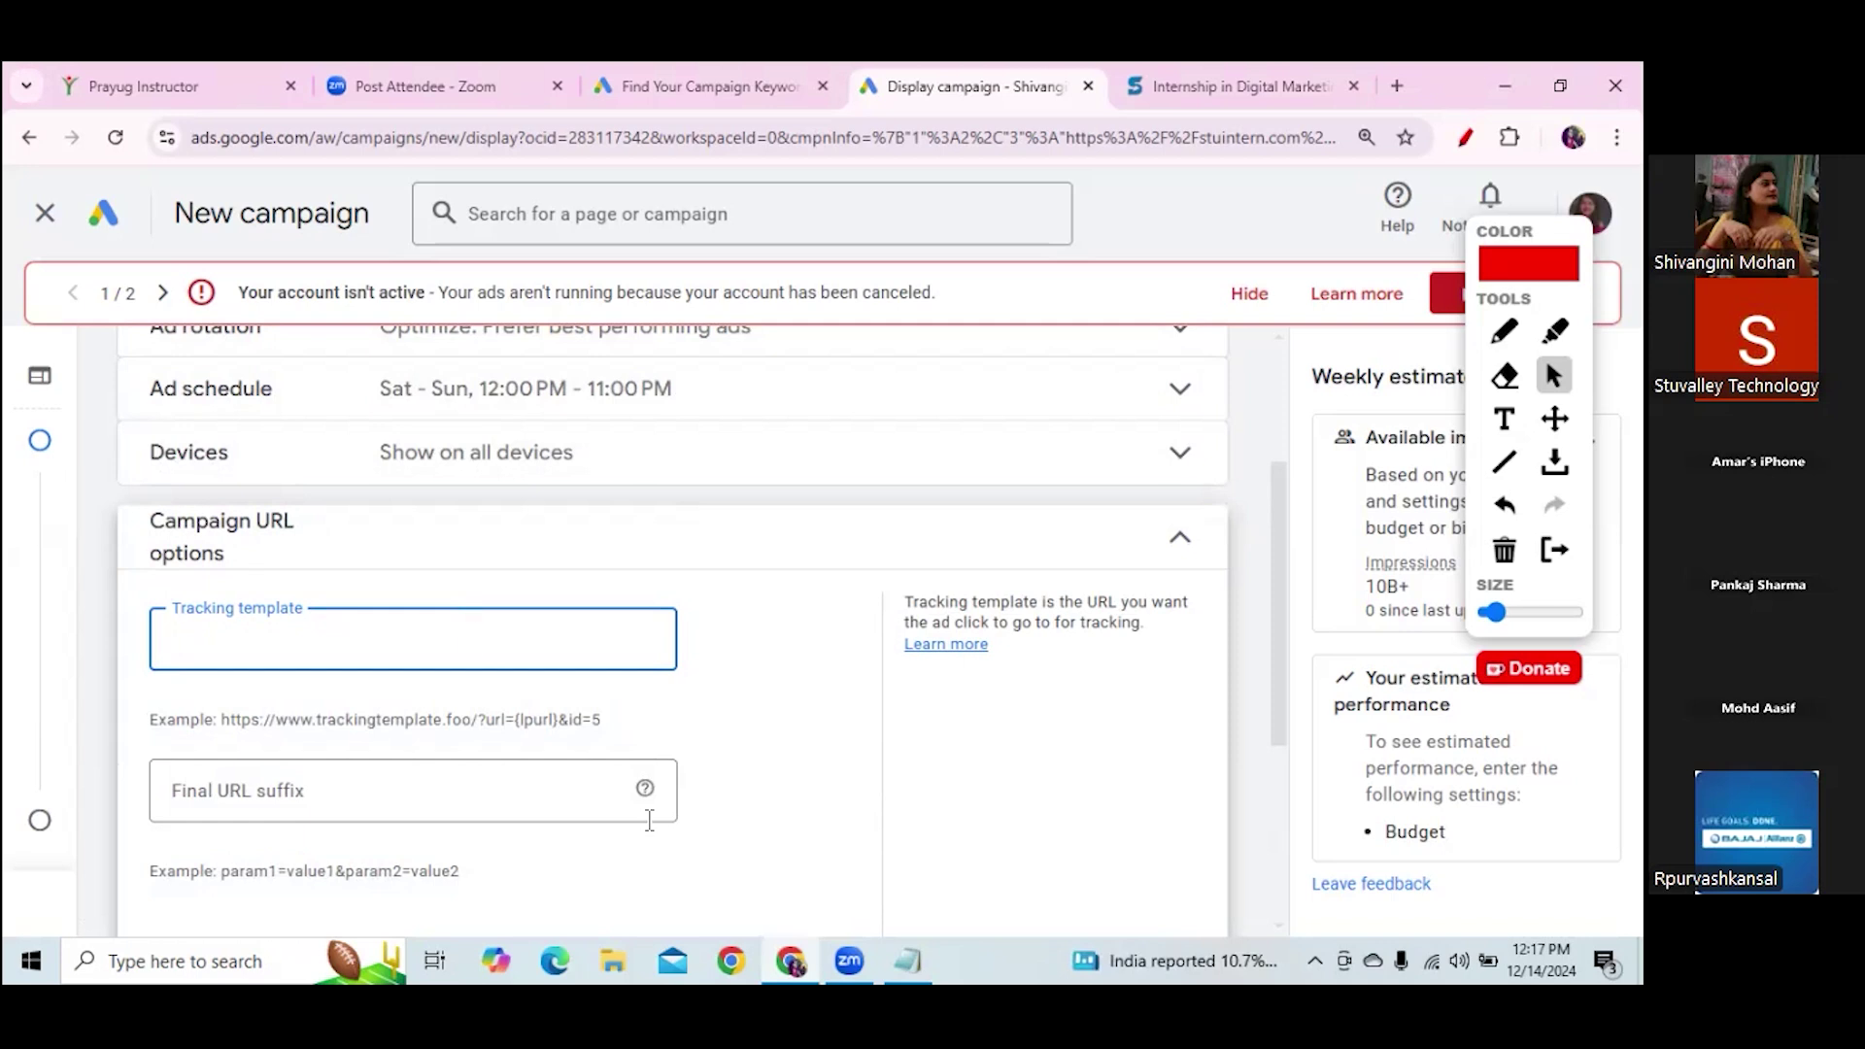
click(910, 957)
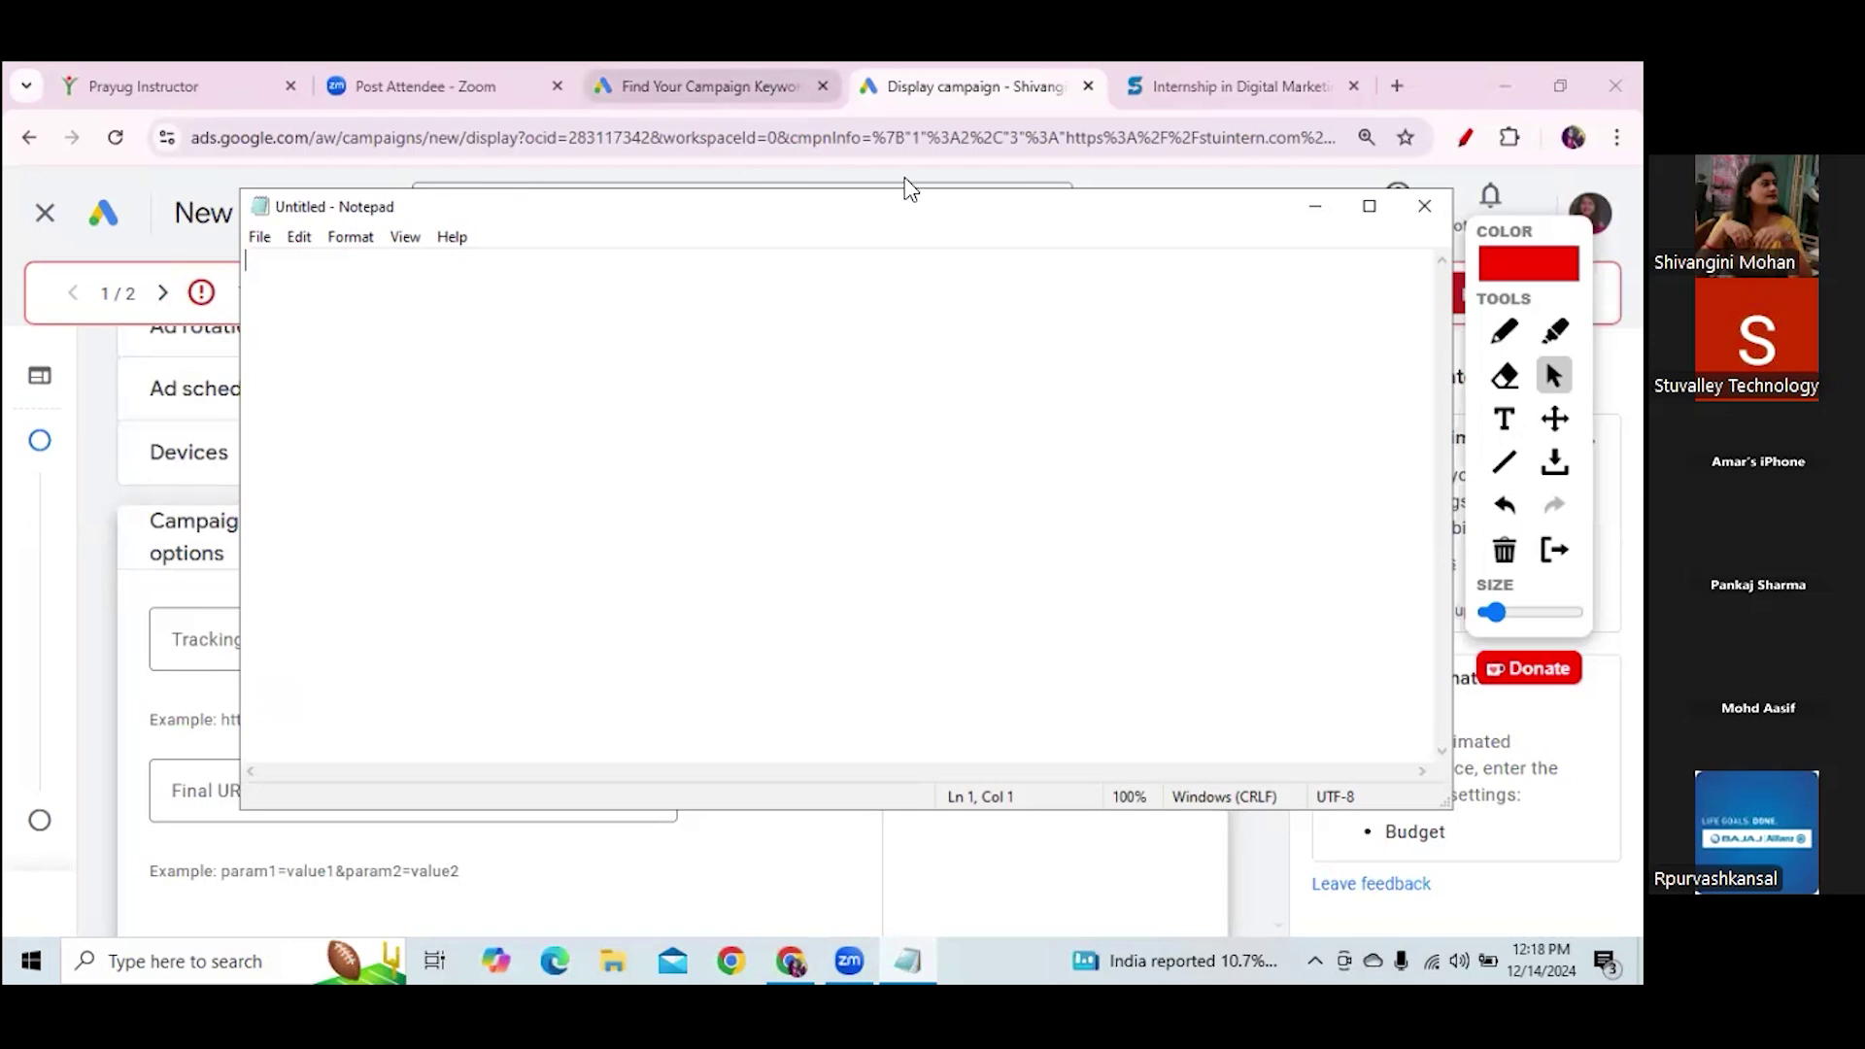
click(1316, 205)
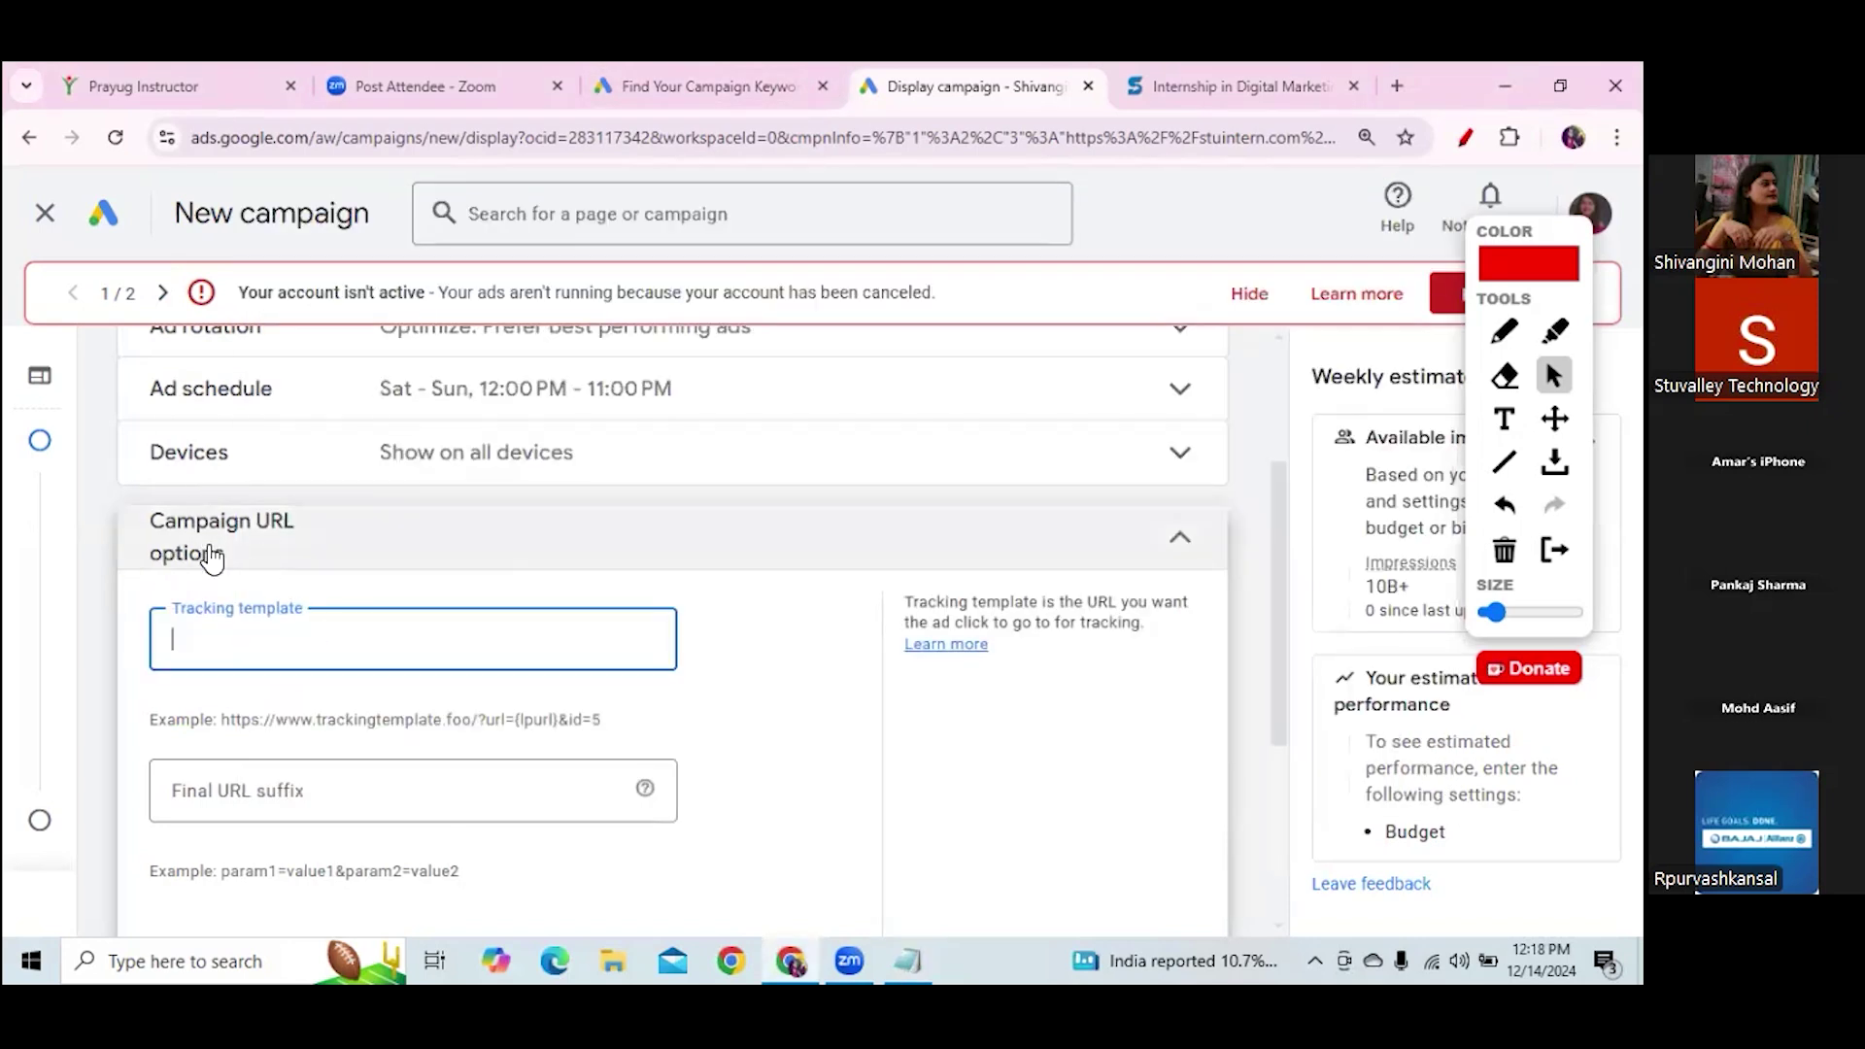
scroll(1288, 592, down, 1)
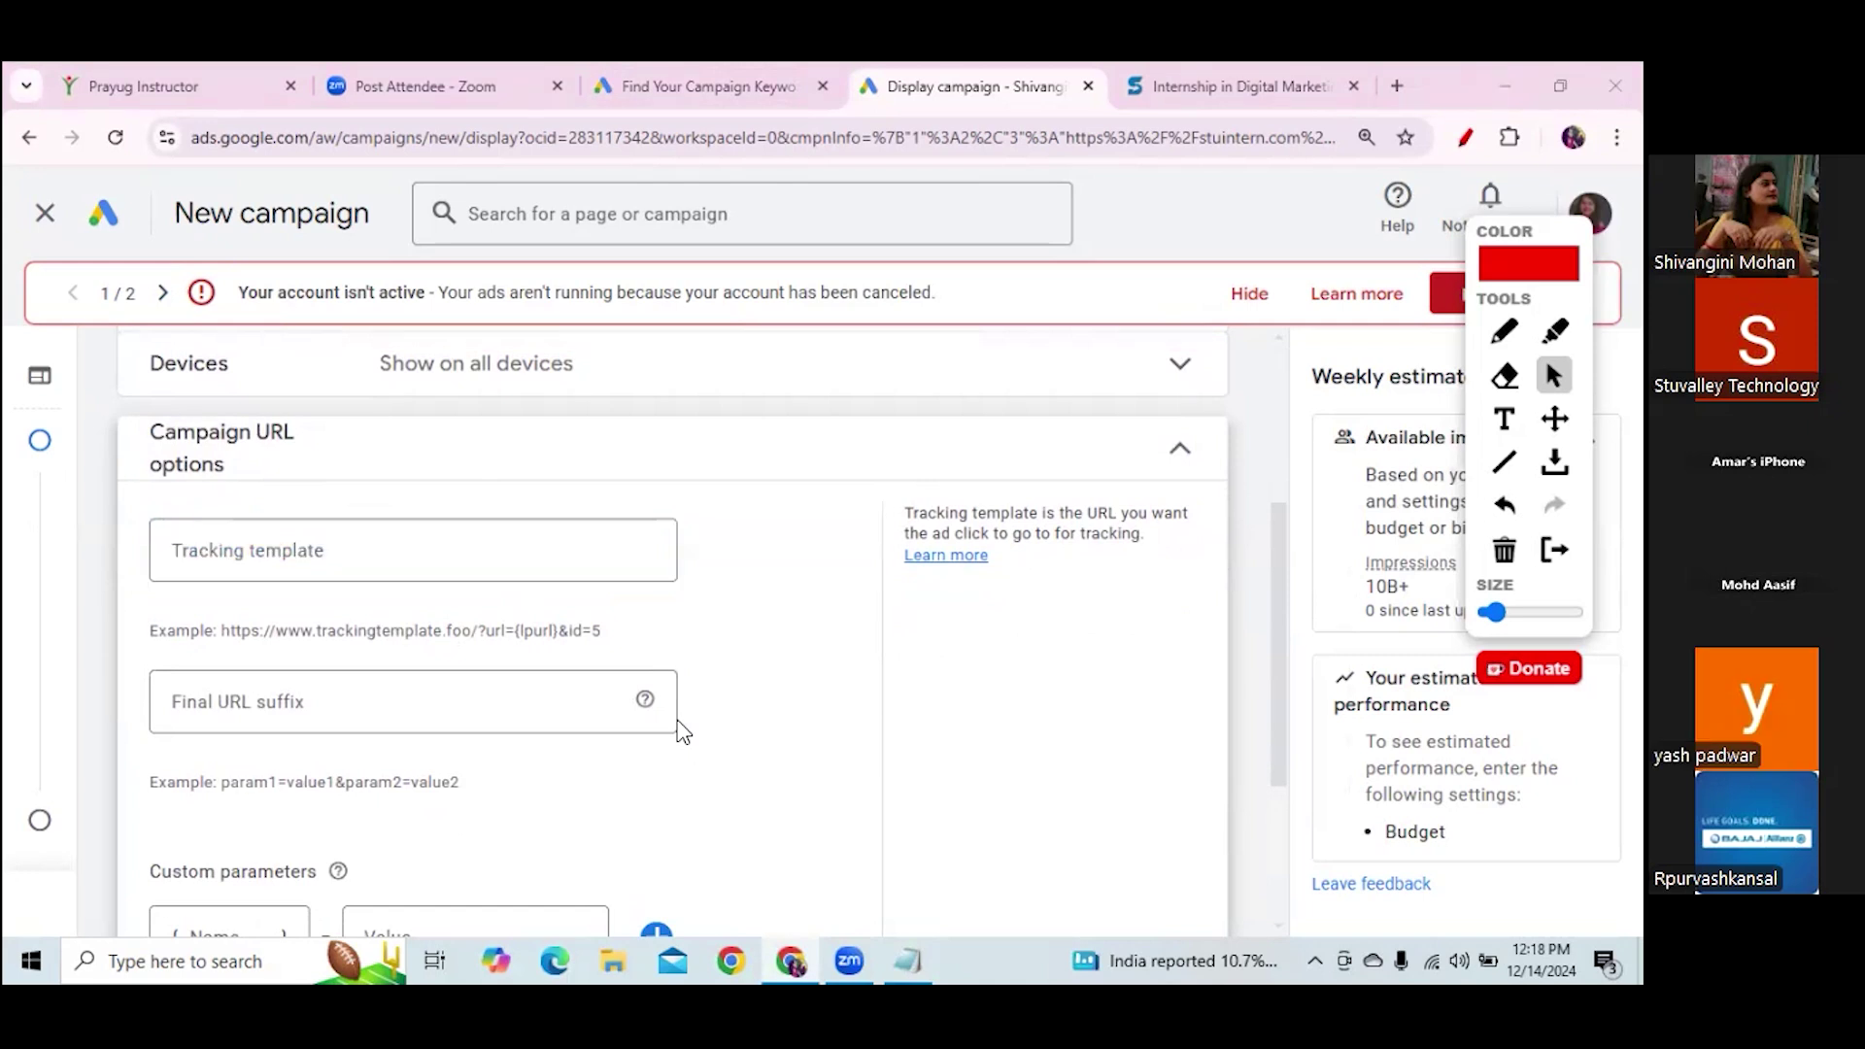
Switch to Notepad and write the heading "url tracking" with "senerio:" on the line below
click(899, 947)
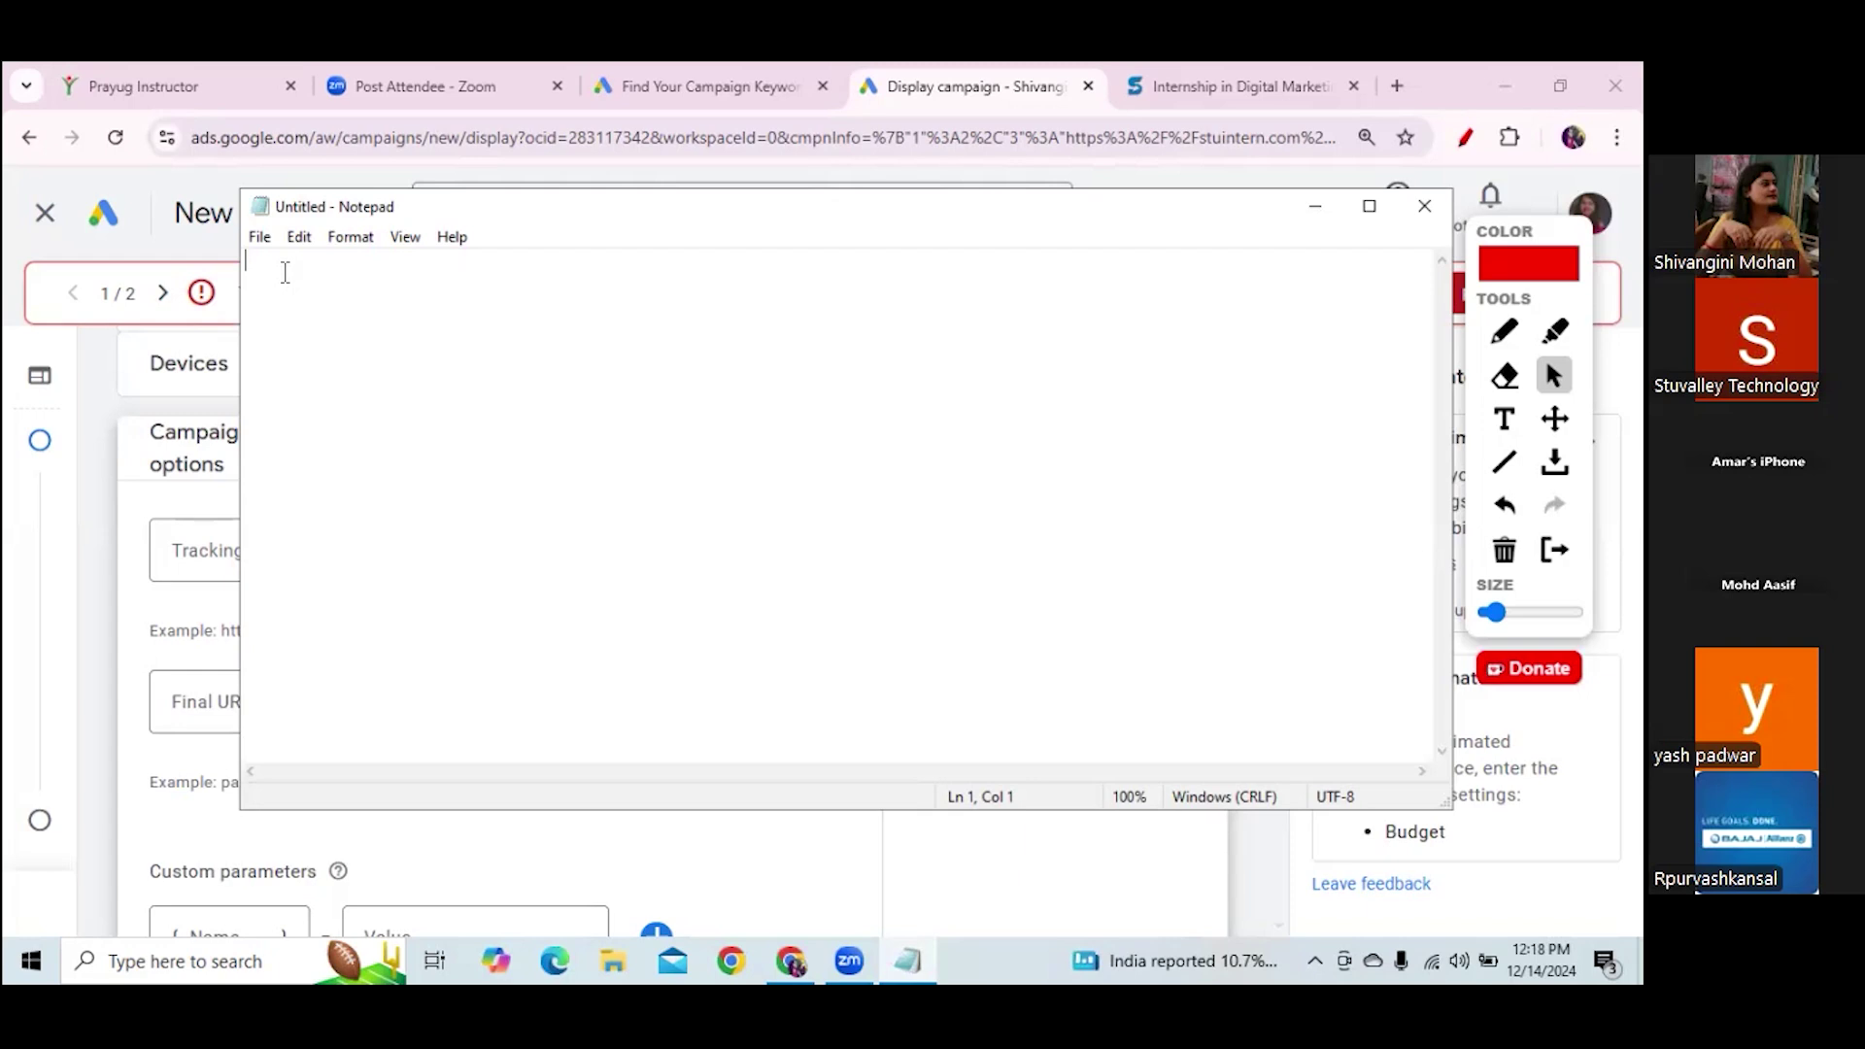
text(r)
key(BackSpace)
text(url tracking)
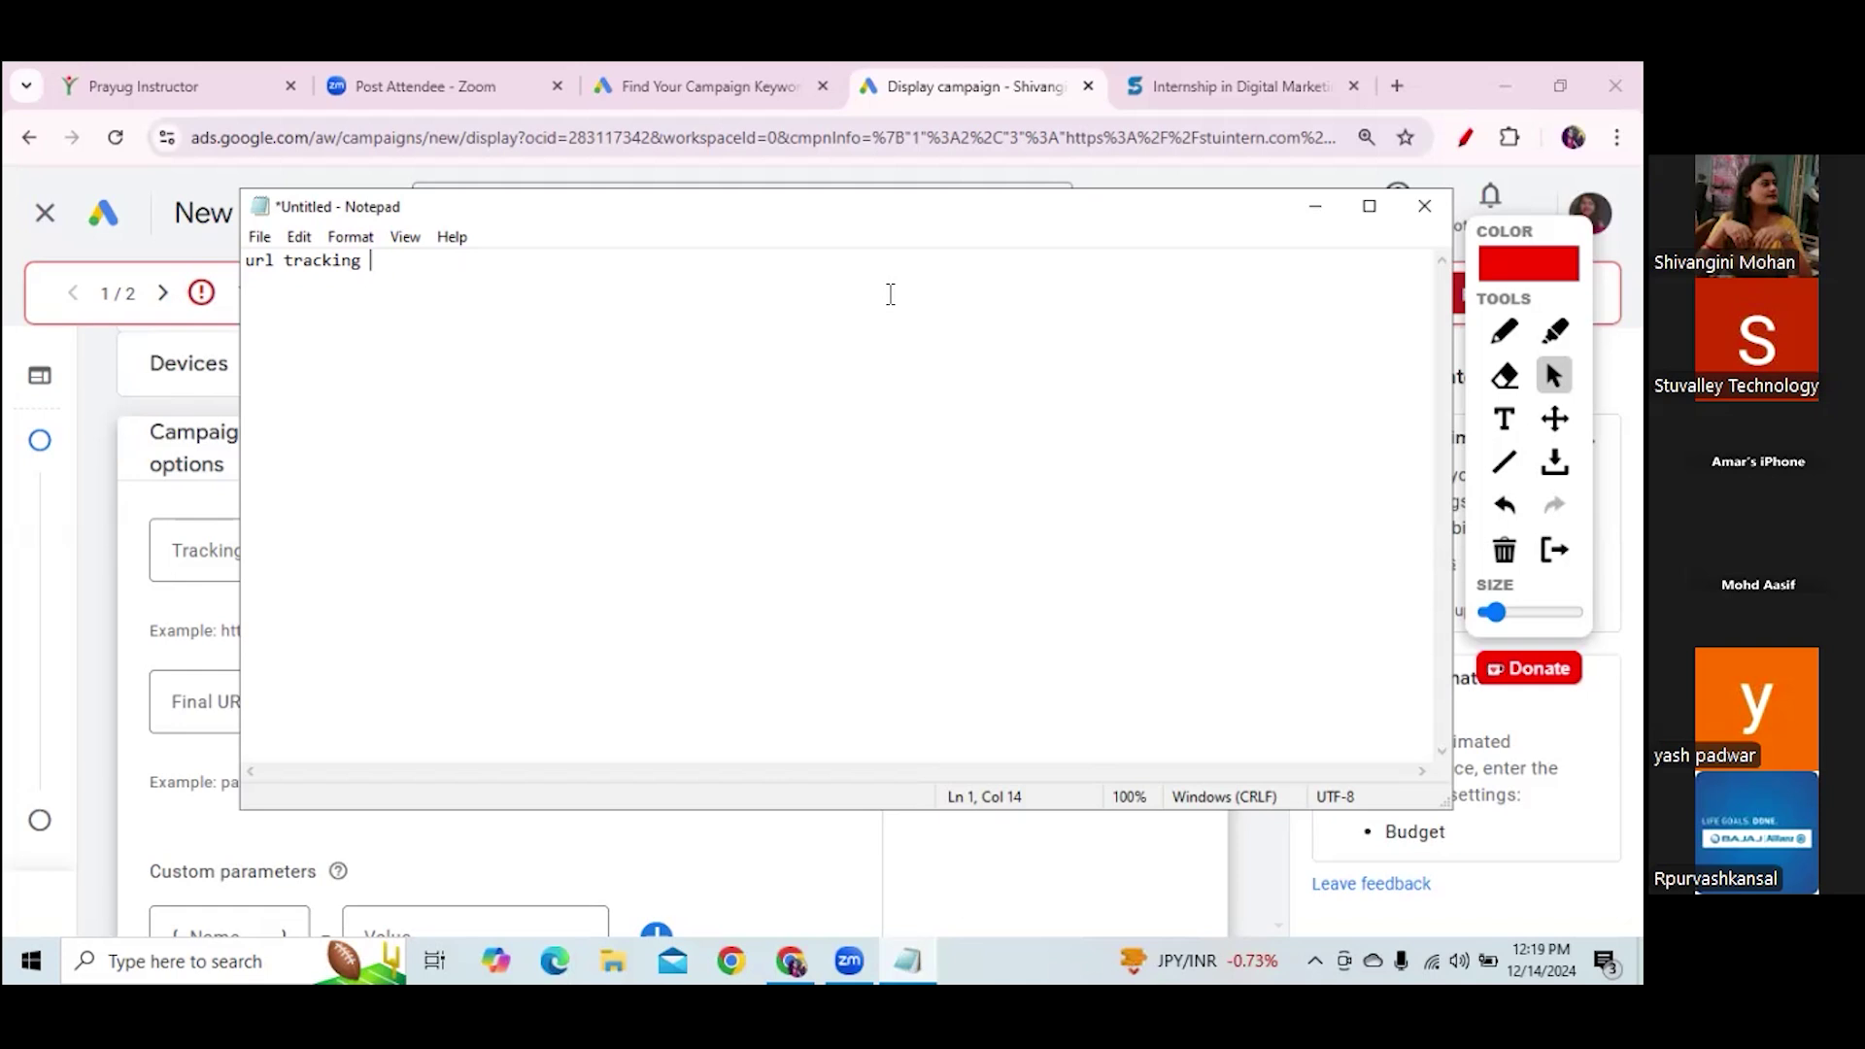
key(Return)
text(senerio)
key(Return)
text(;')
key(BackSpace)
key(BackSpace)
key(BackSpace)
key(BackSpace)
text(:)
Add the lines "landing page" and "stintern.com" to the notes below the scenario heading
key(Return)
text(landing page)
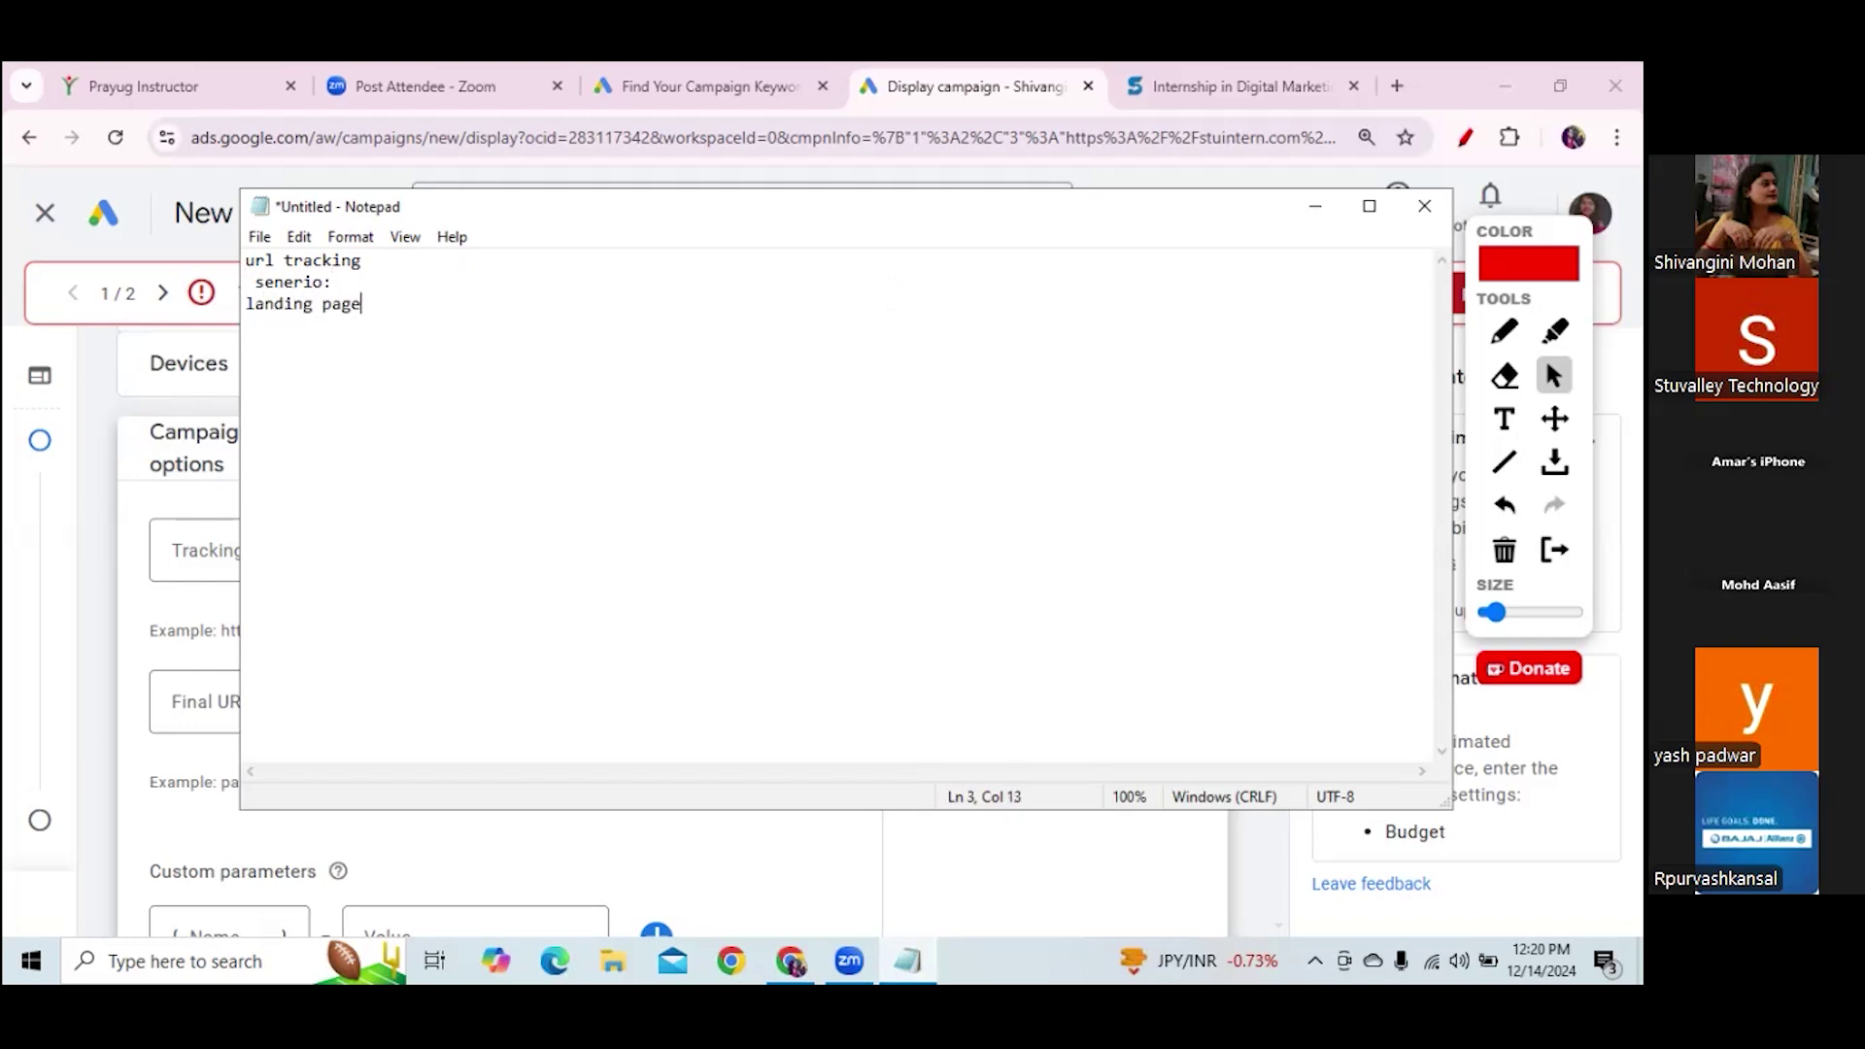
key(Return)
text(stintern.com)
key(Return)
Add a "url traking" subheading to the notes with the parameter "{lpurl}" below it
text(url tra)
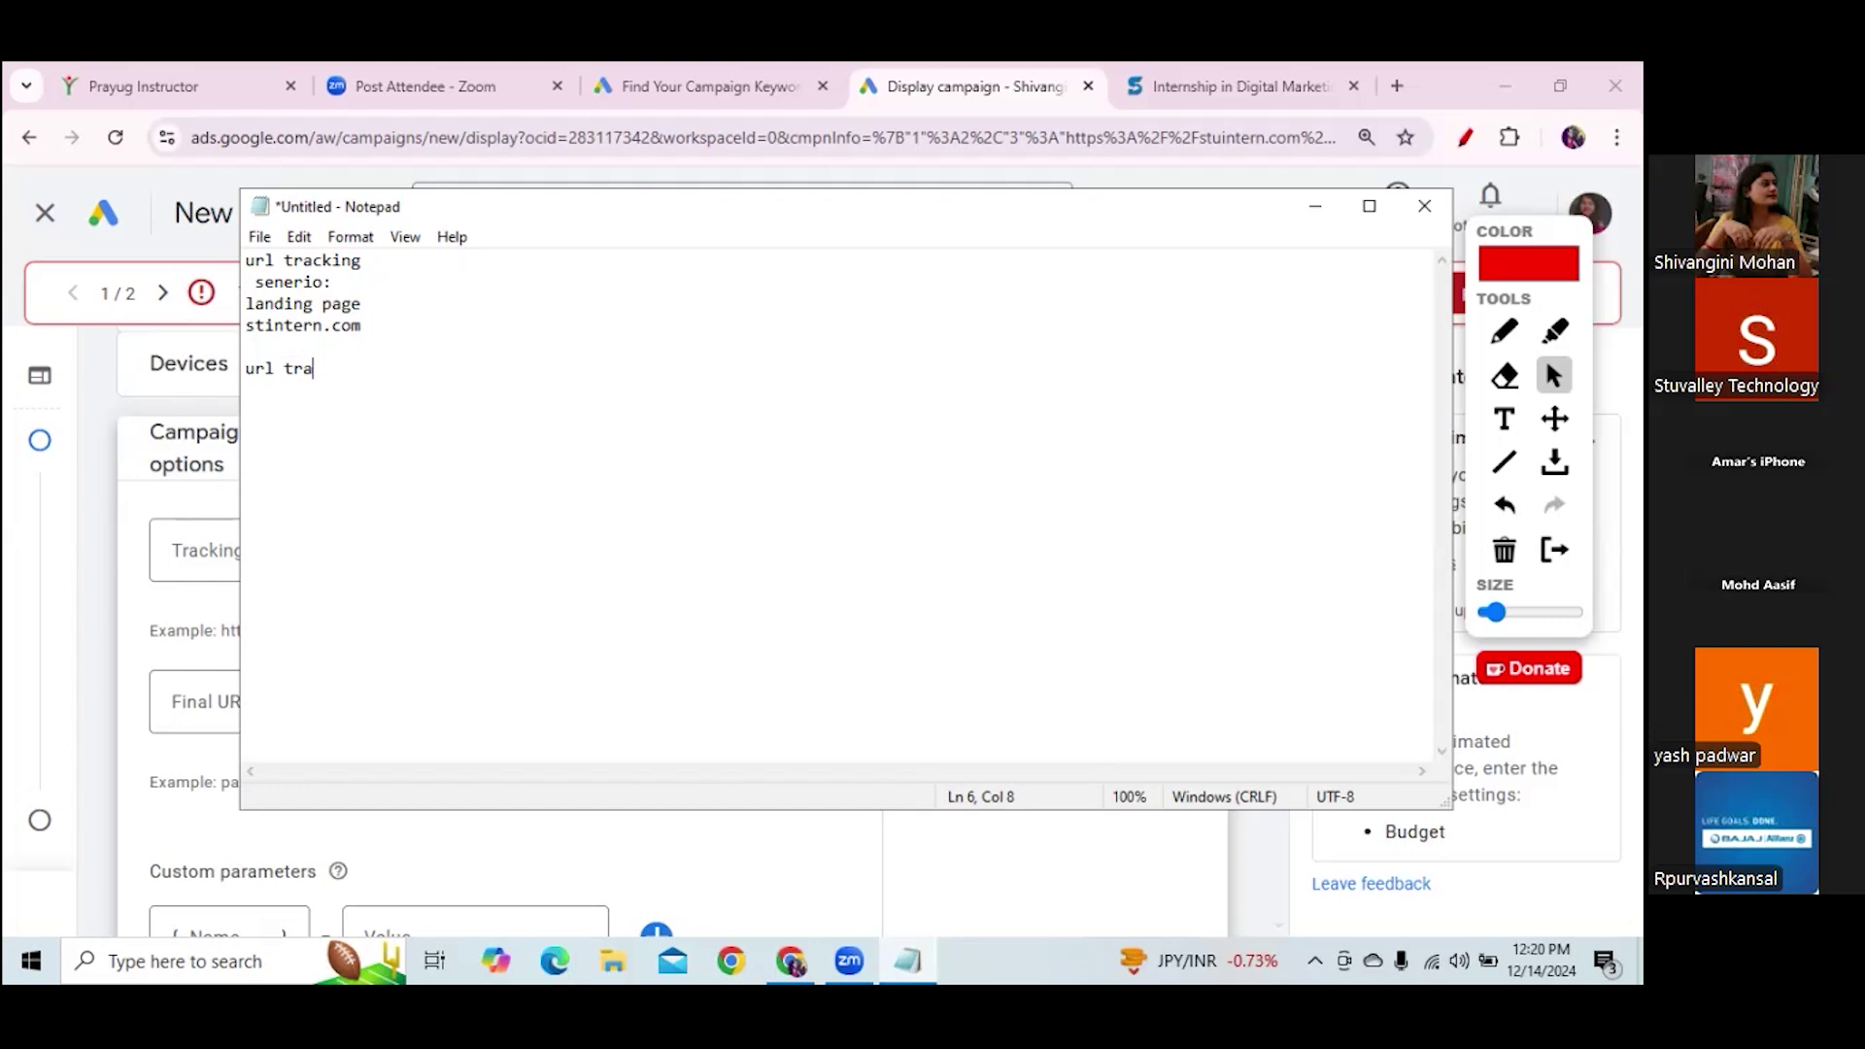
text(king)
key(Return)
text({lpurl})
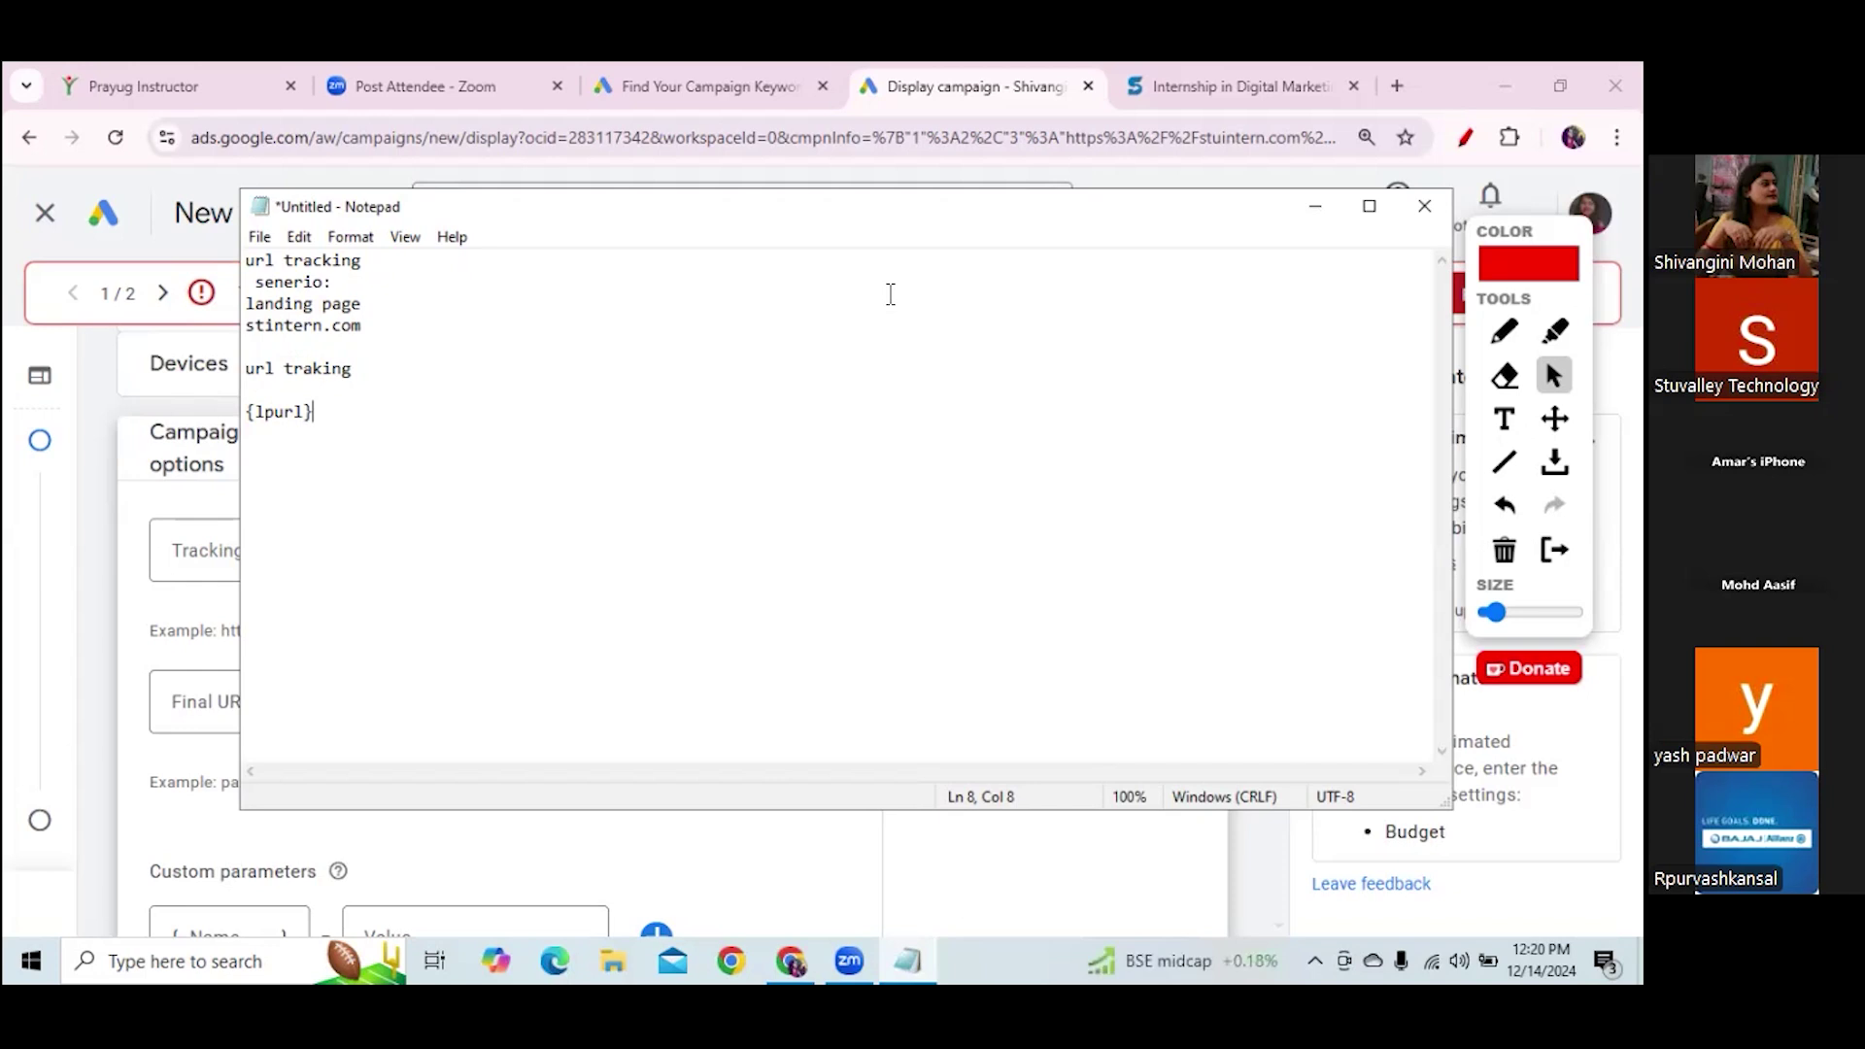
Complete the {lpurl} line with the explanation "- landing page uniform resorce locator"
text(- landing page )
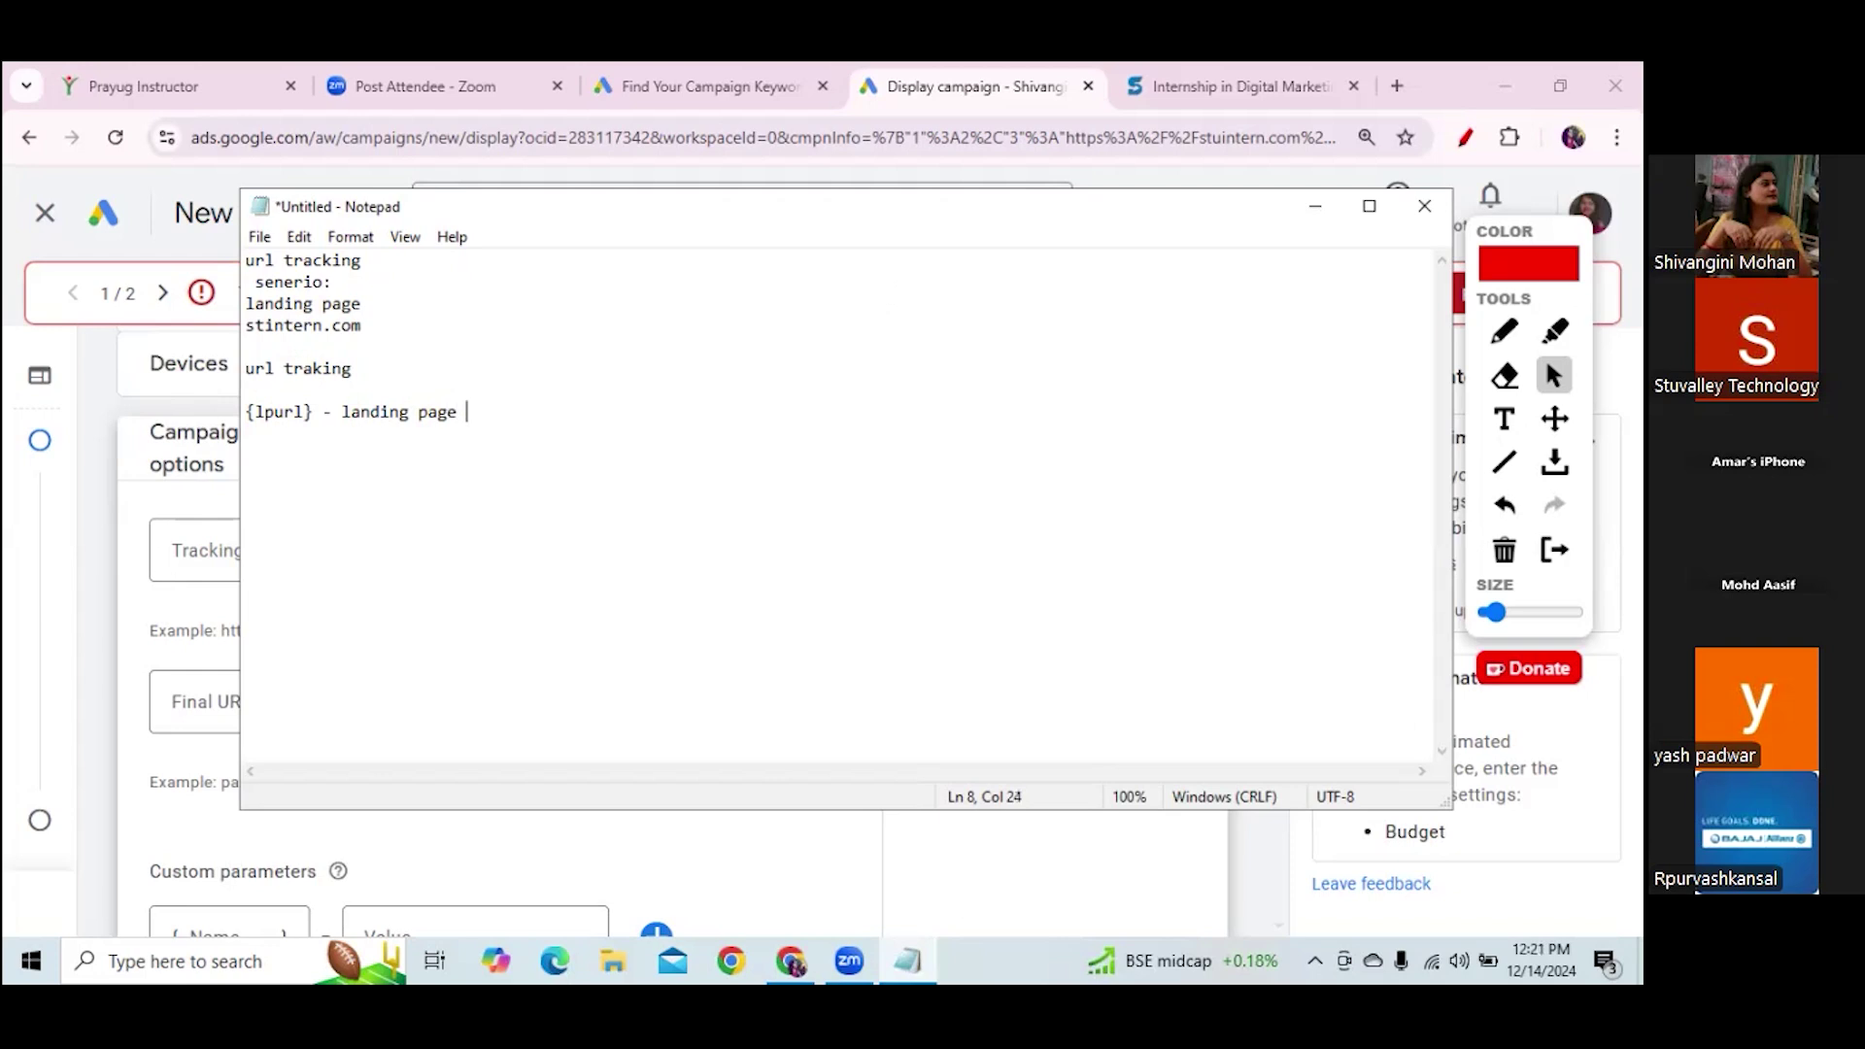
text(nig)
key(BackSpace)
text(for)
text(e)
key(BackSpace)
key(BackSpace)
key(BackSpace)
key(BackSpace)
key(BackSpace)
key(BackSpace)
text(uniform resorce )
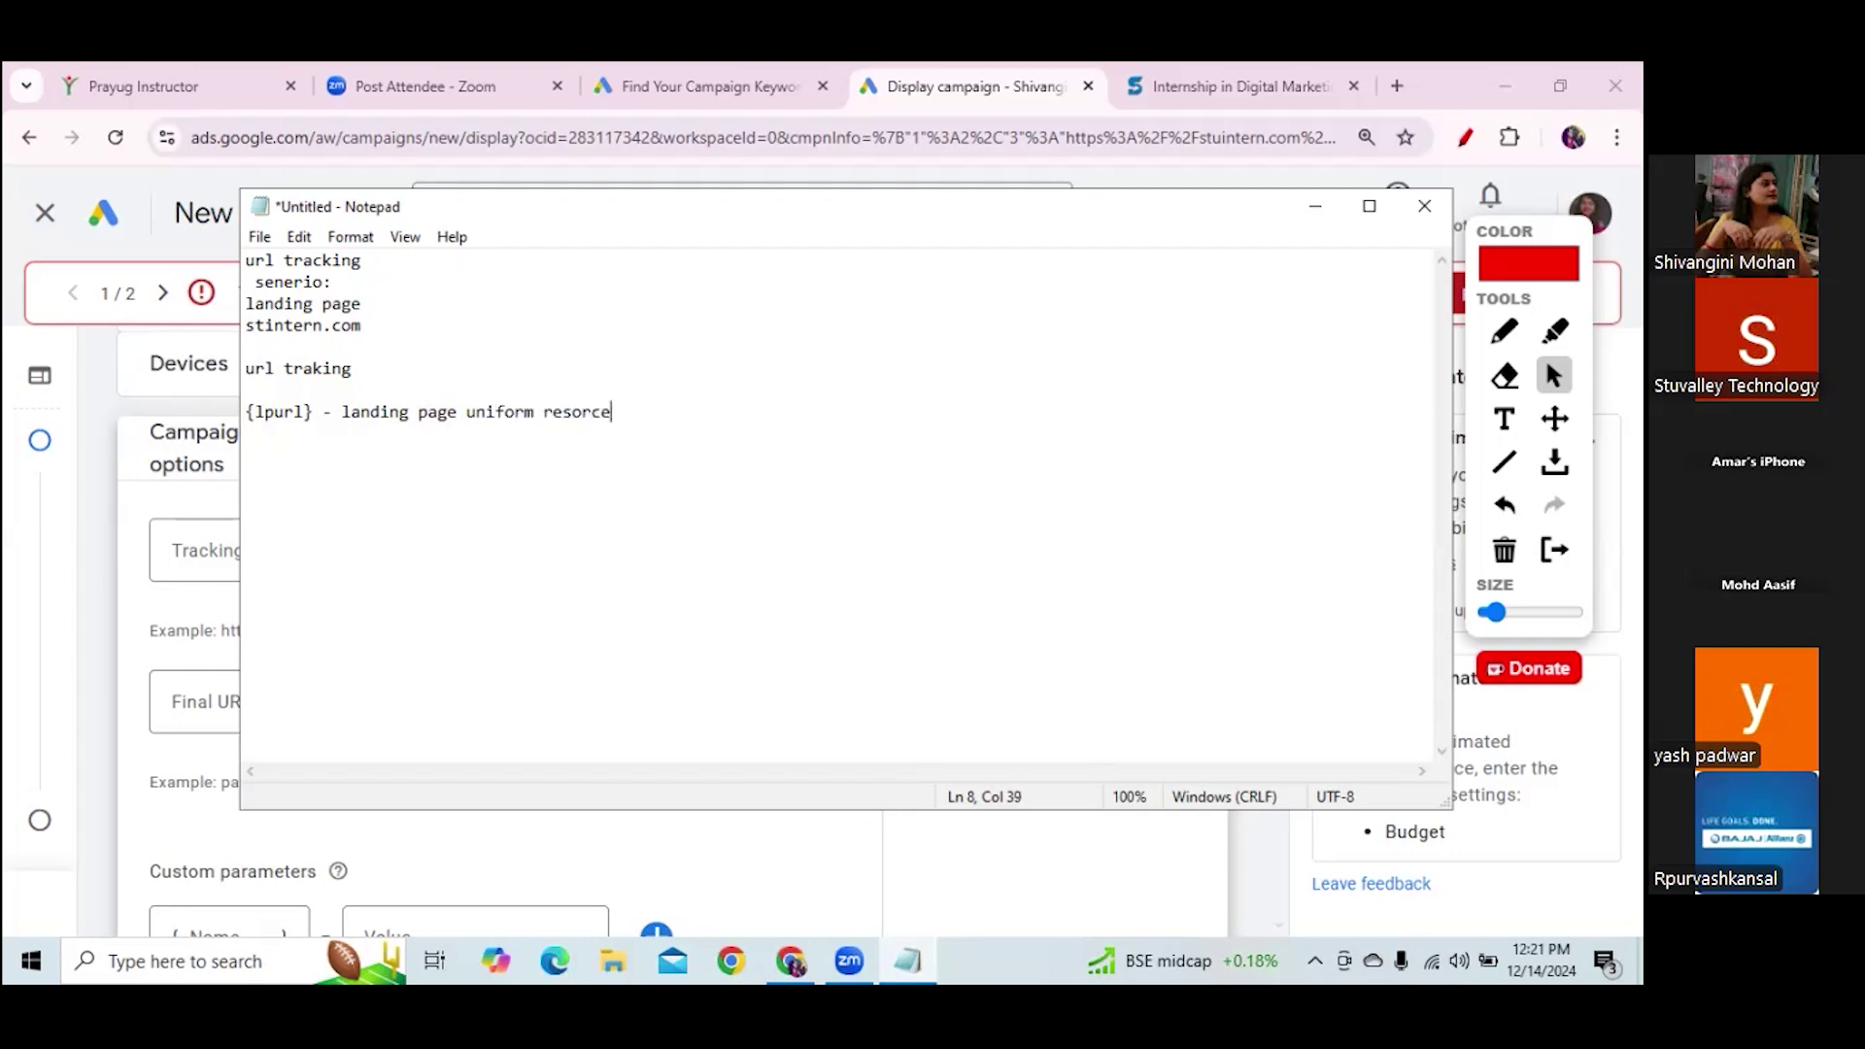
text(locator)
Write the line "Syntax : {lpurl}?device = {device}" below the {lpurl} explanation, separated by a blank line
key(Return)
key(Return)
text({)
key(BackSpace)
text(Synta)
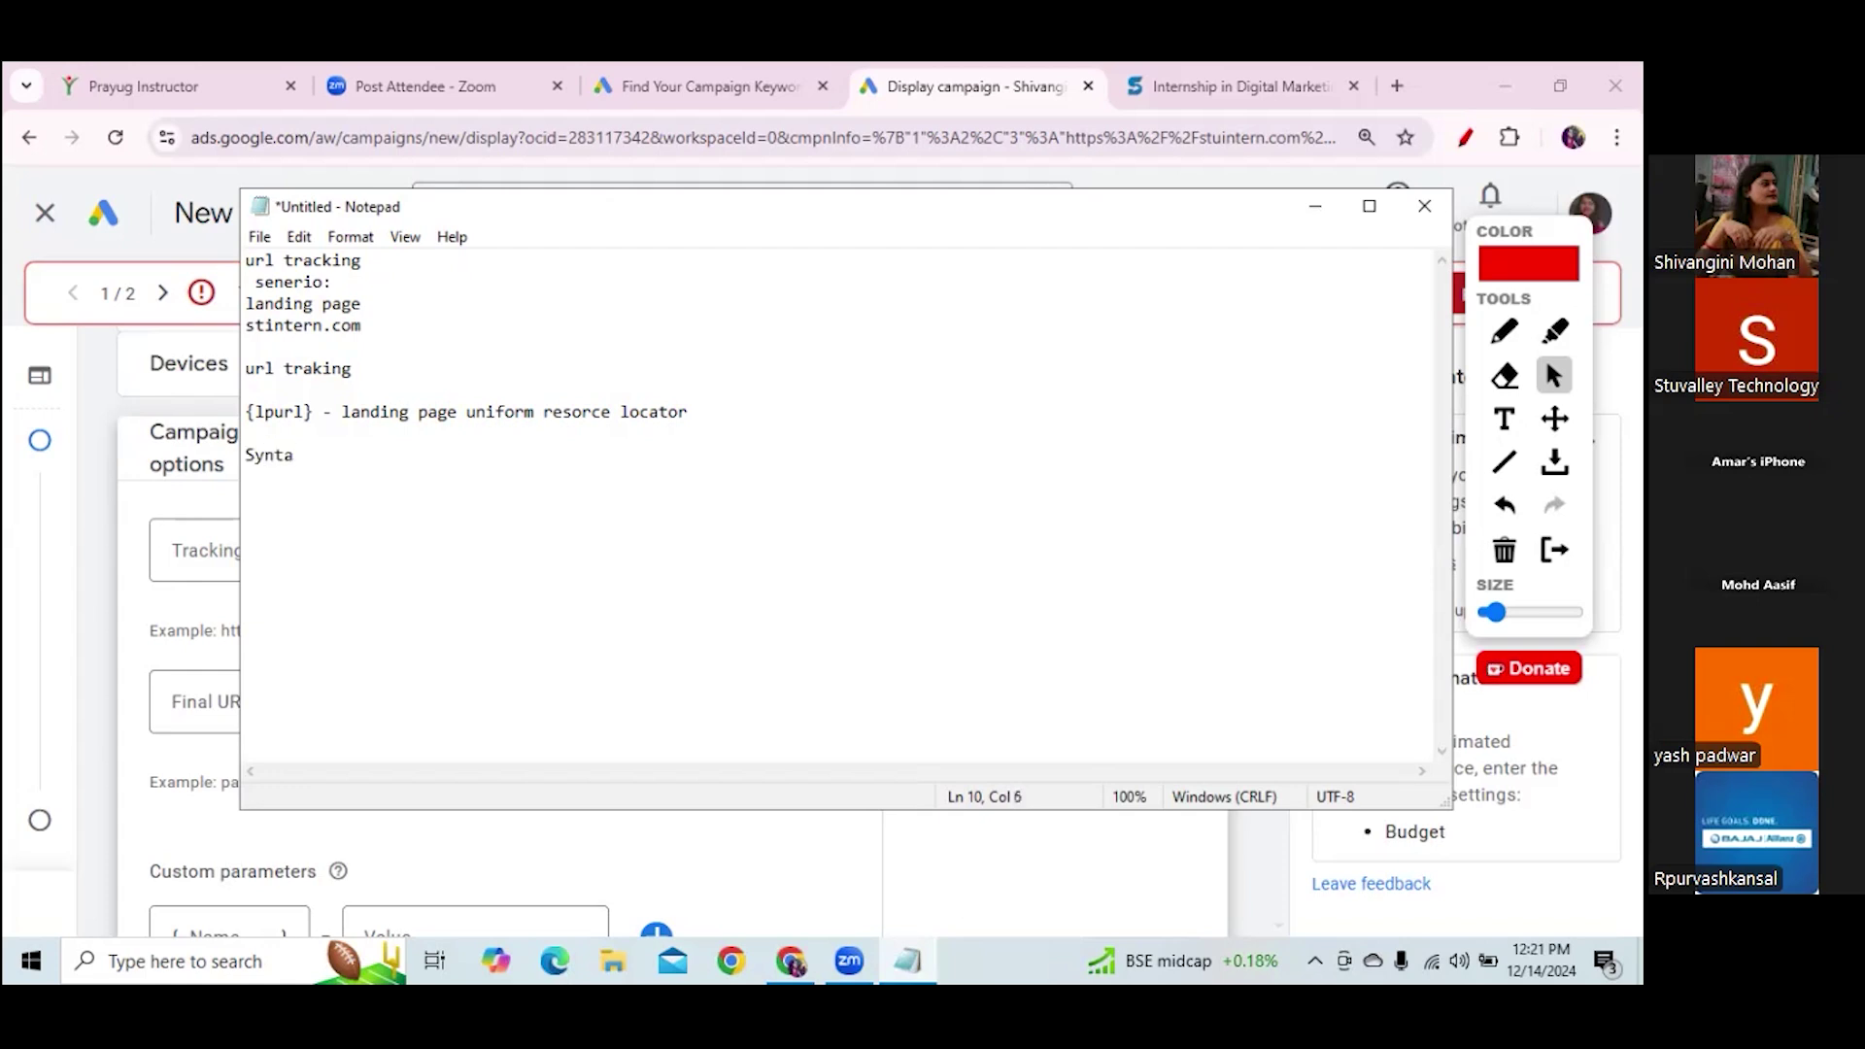
text(x :)
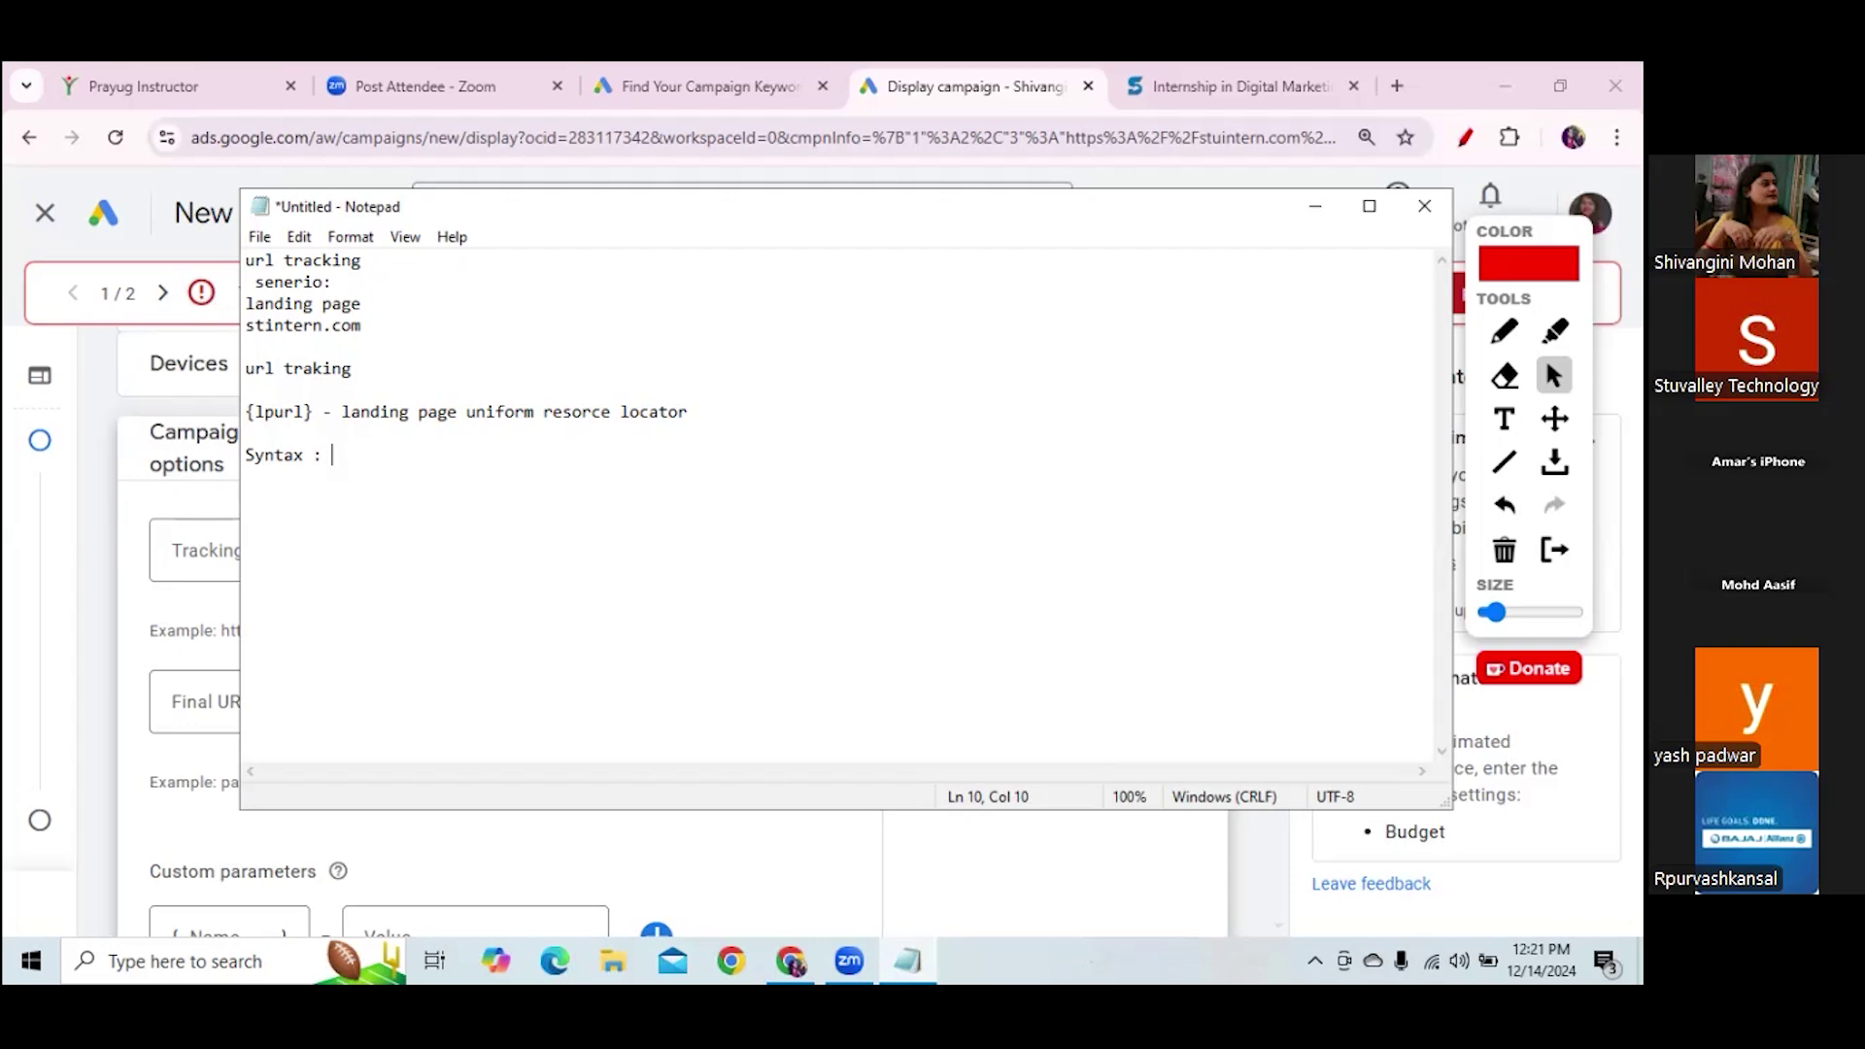
text({lpurl)
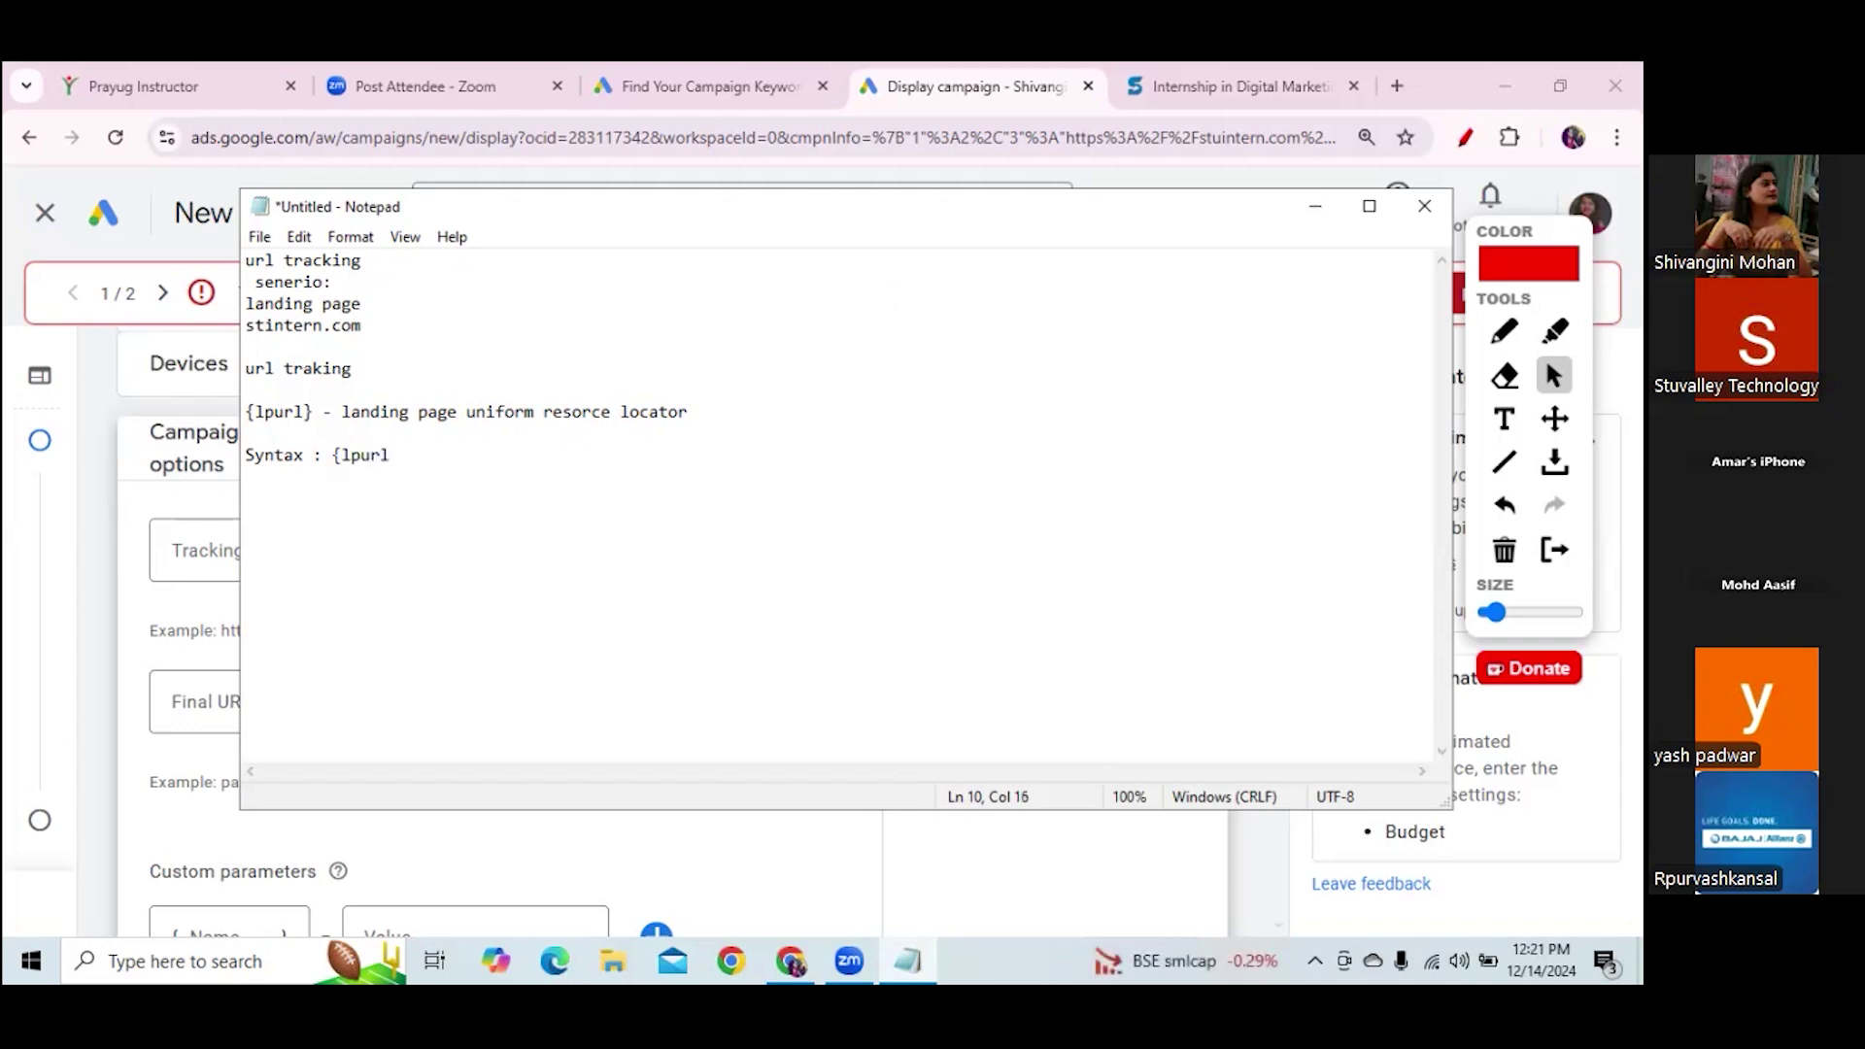
text(})
key(BackSpace)
text(?device = {device})
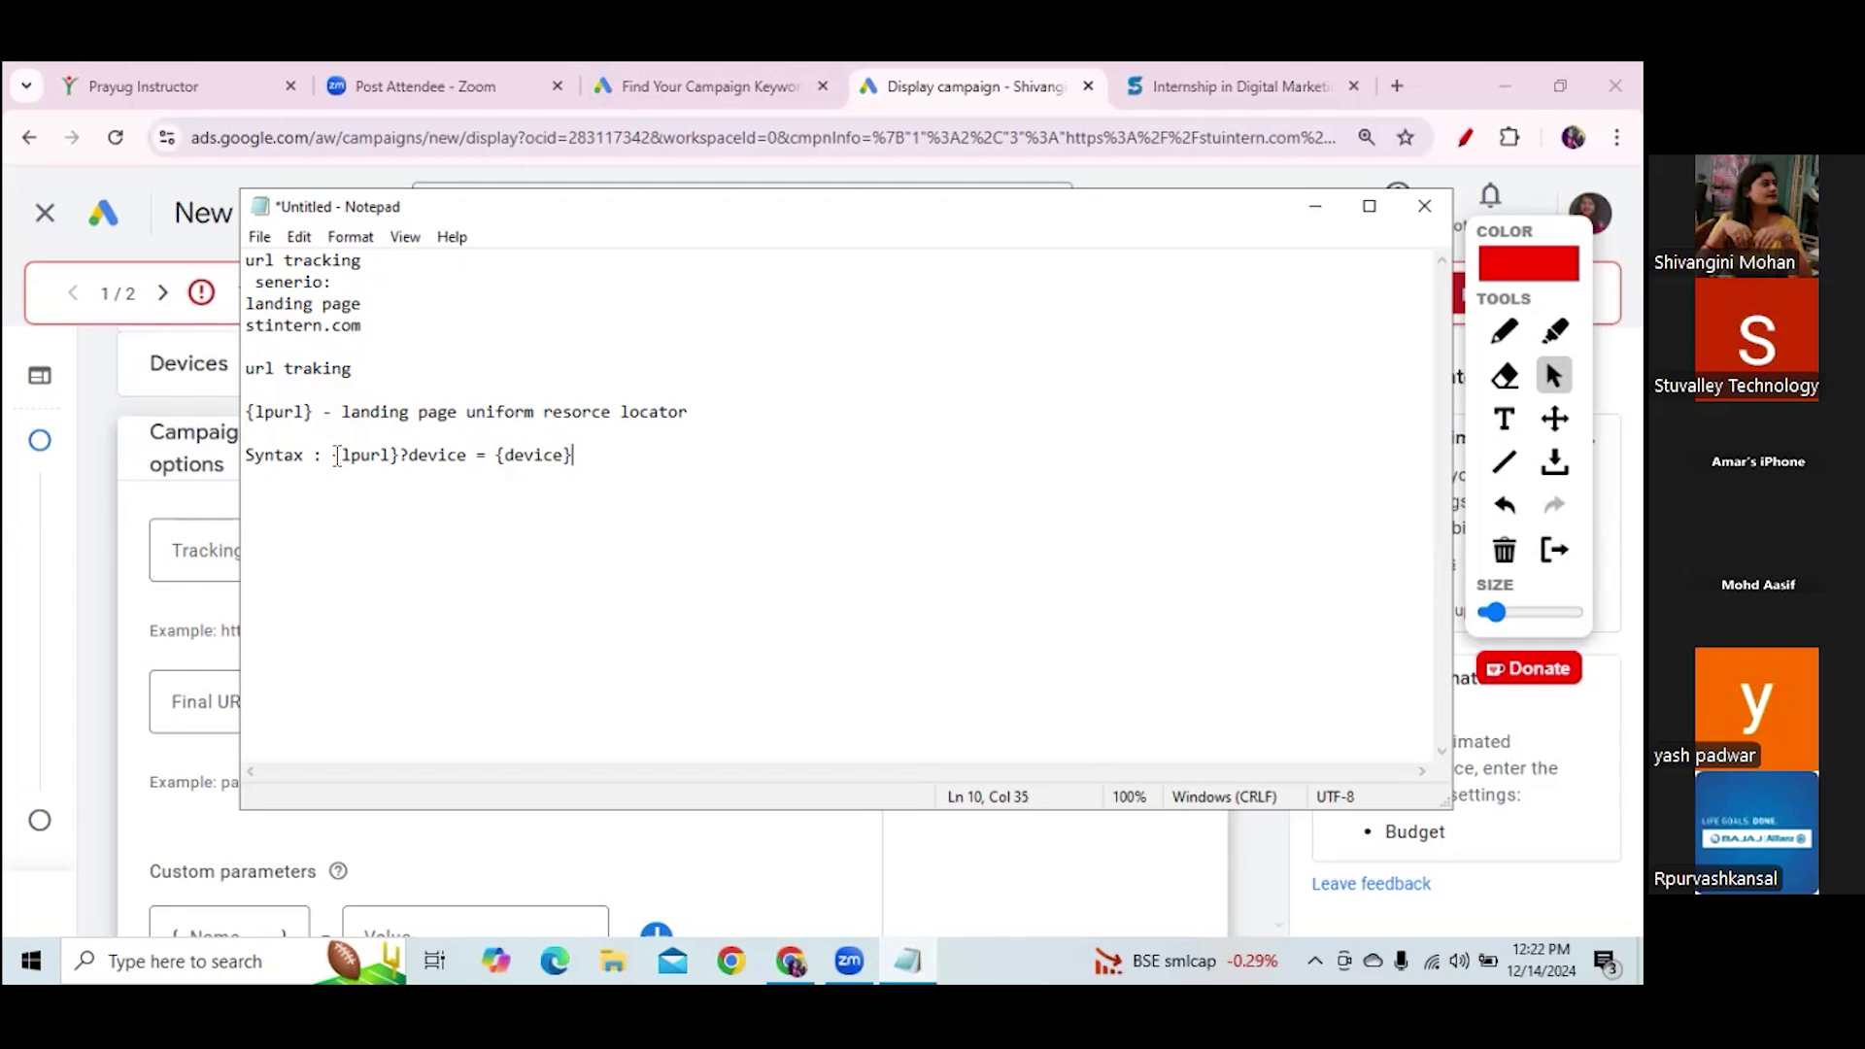
Copy "{lpurl}?device = {device}" from the notes into the campaign's Tracking template field
drag(331, 455, 581, 477)
key(ctrl+c)
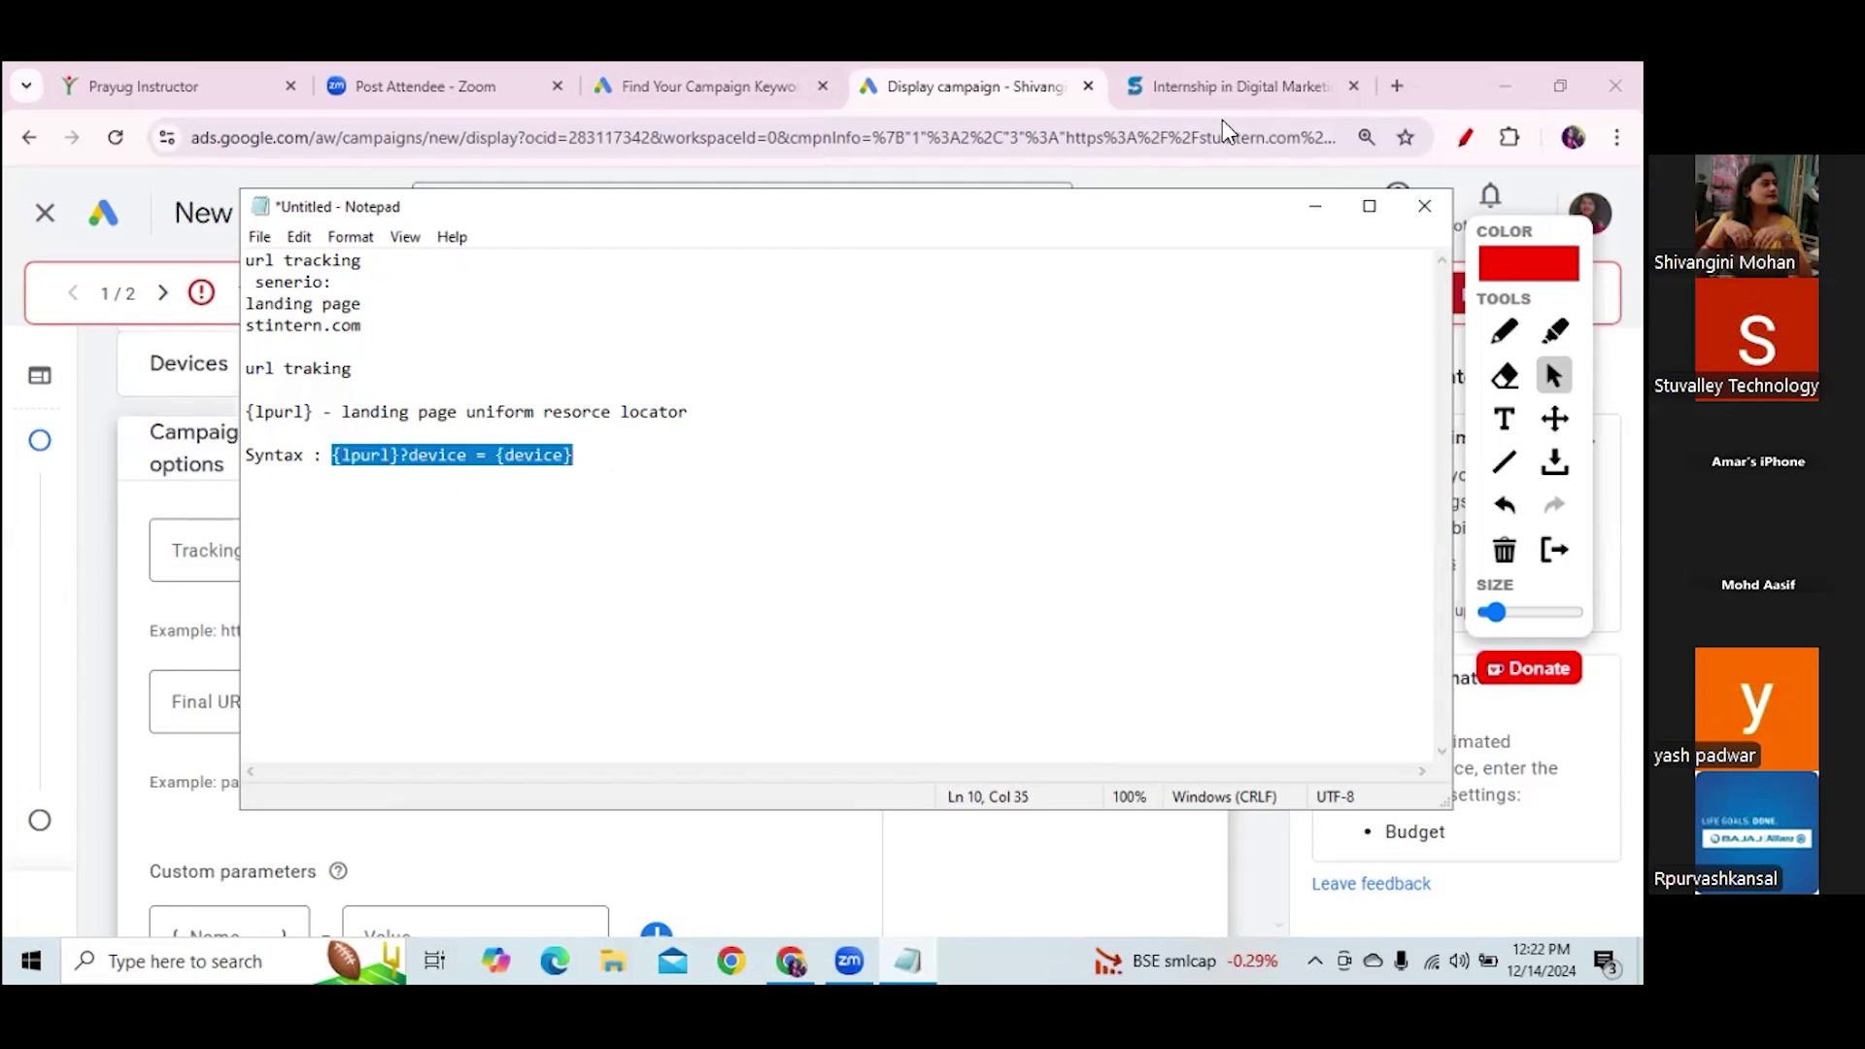
click(1315, 206)
click(453, 534)
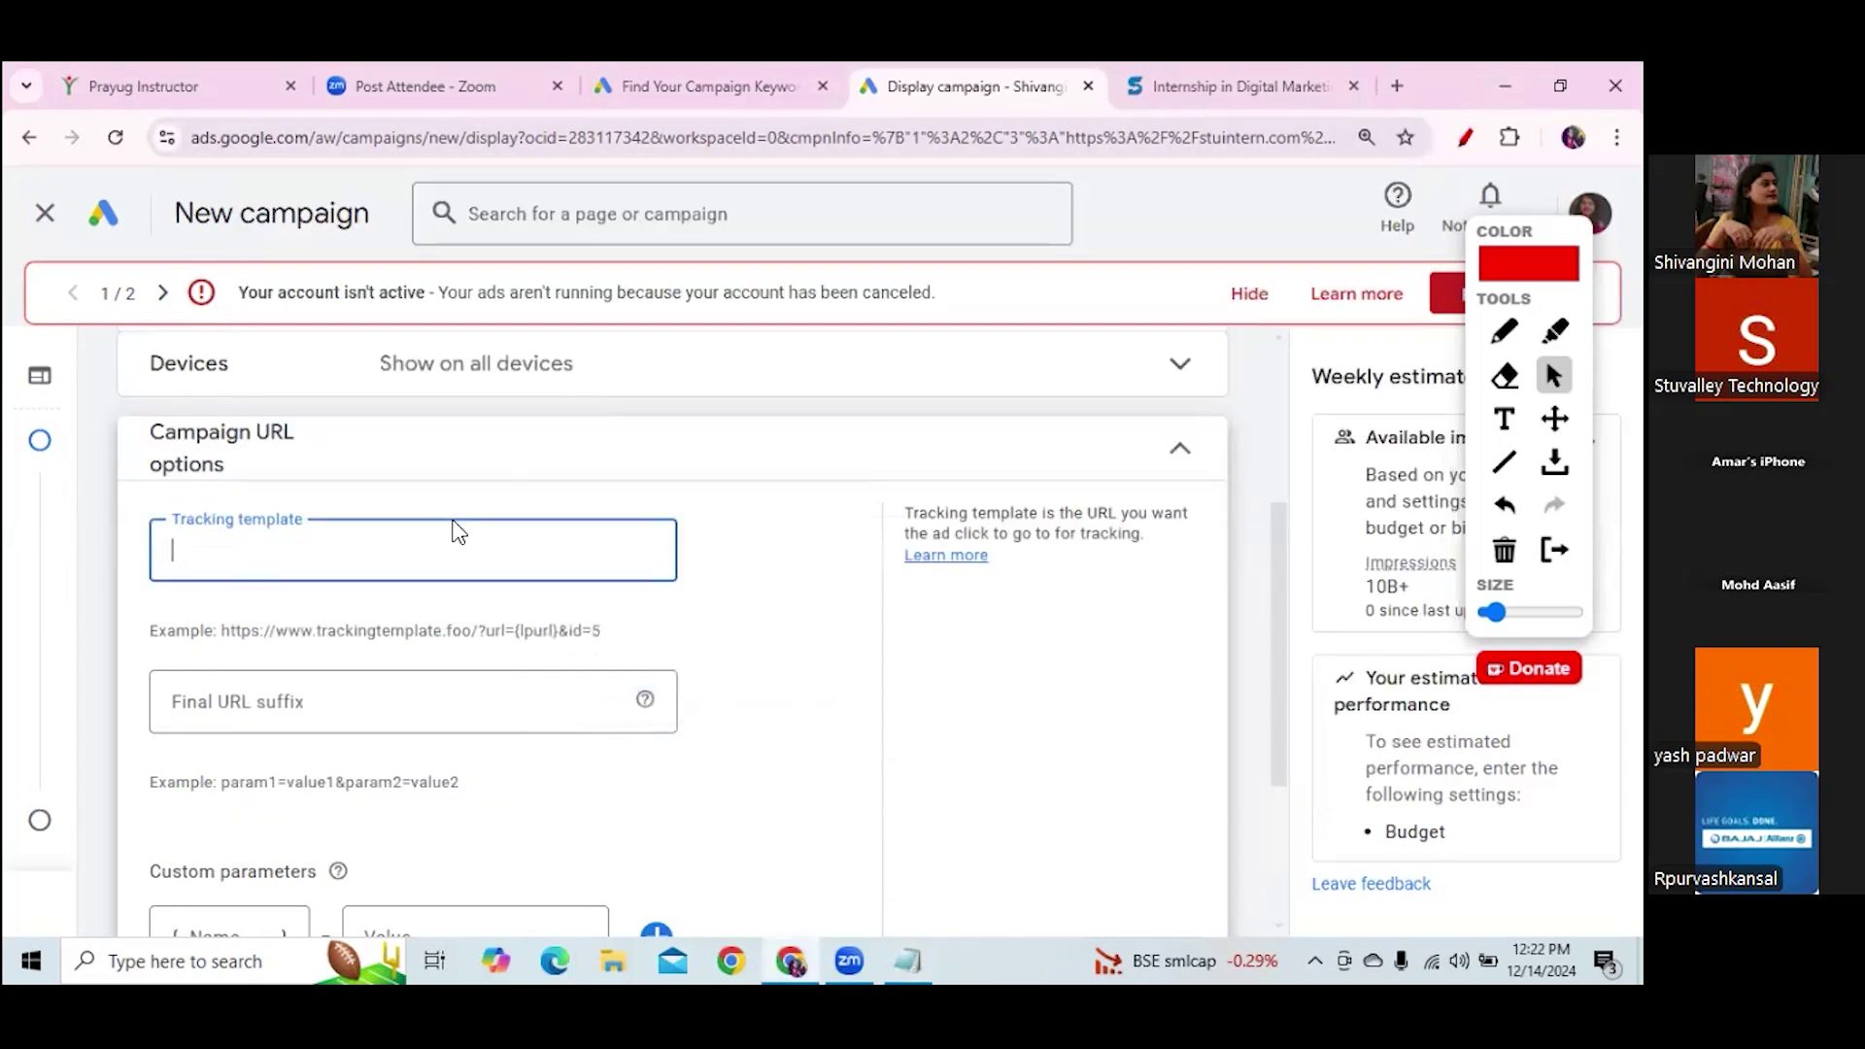
key(ctrl+v)
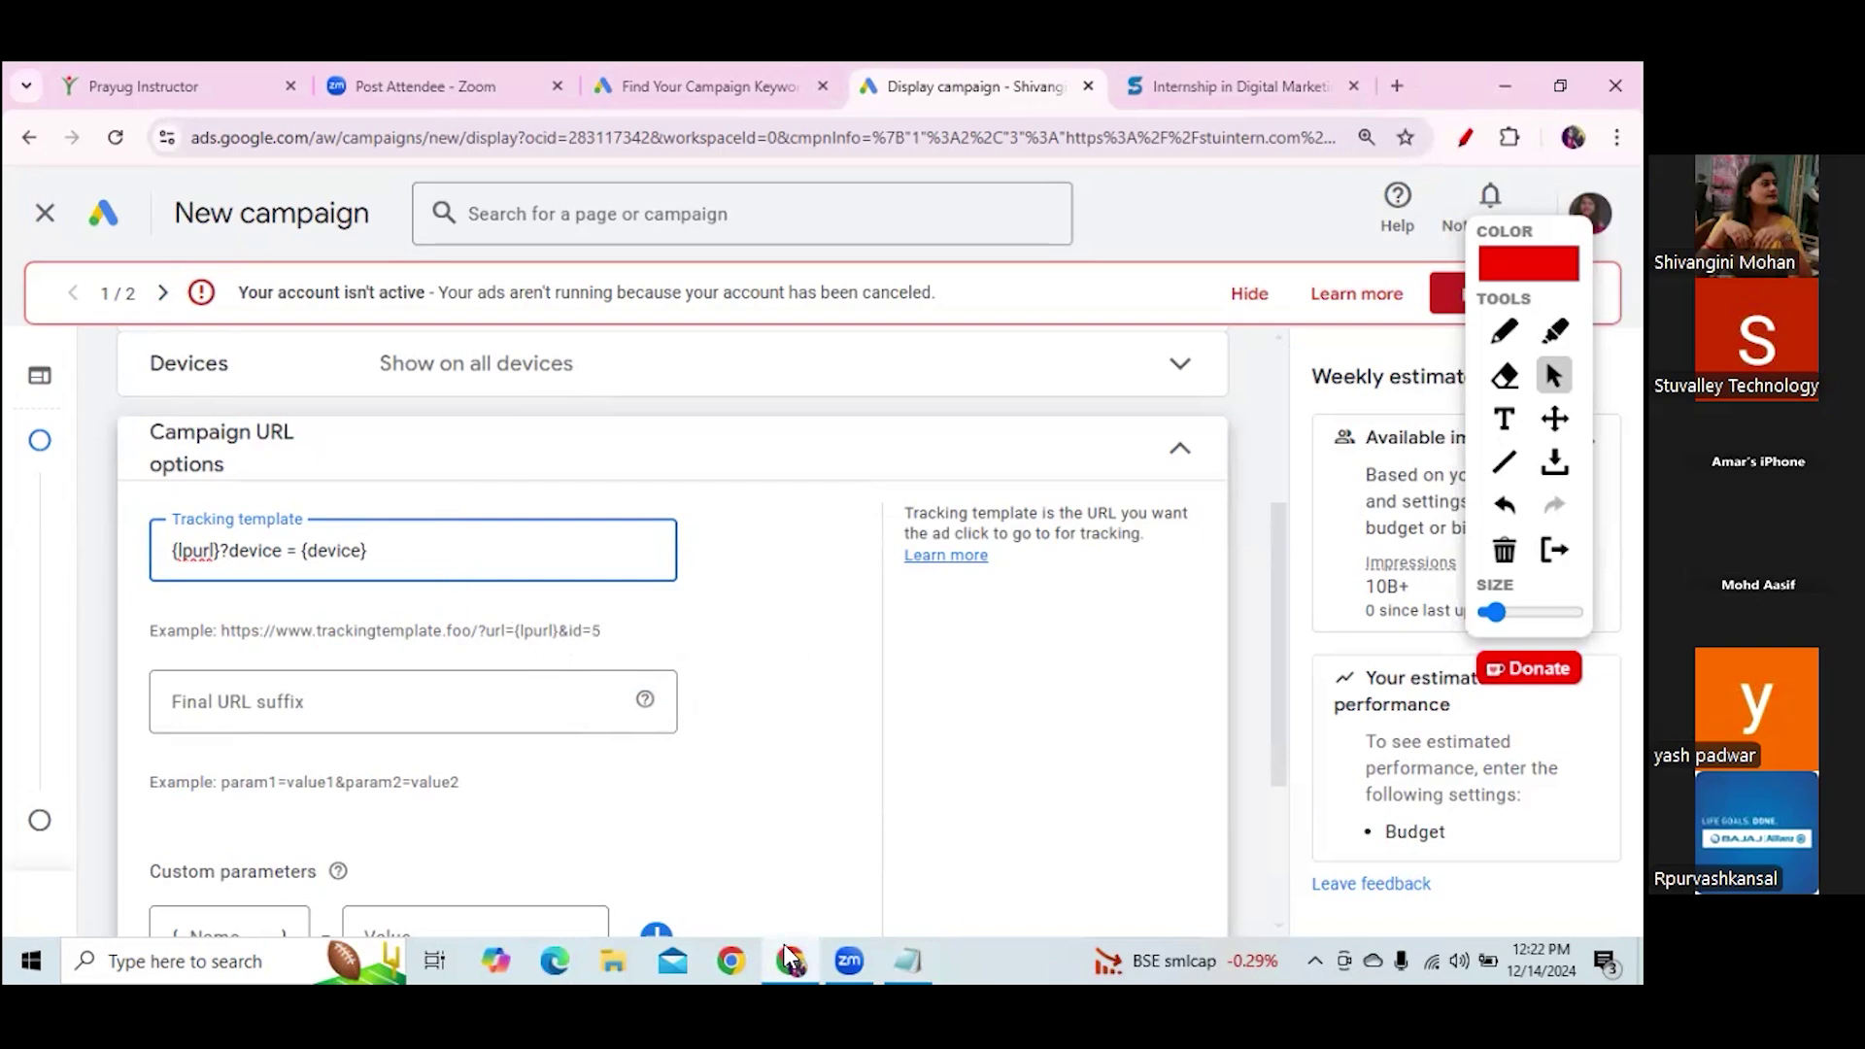
Extend the syntax line in Notepad with the device codes "= c - computer / m= mobile / t= tablet"
click(909, 957)
click(595, 458)
text(=)
text(ce}=c)
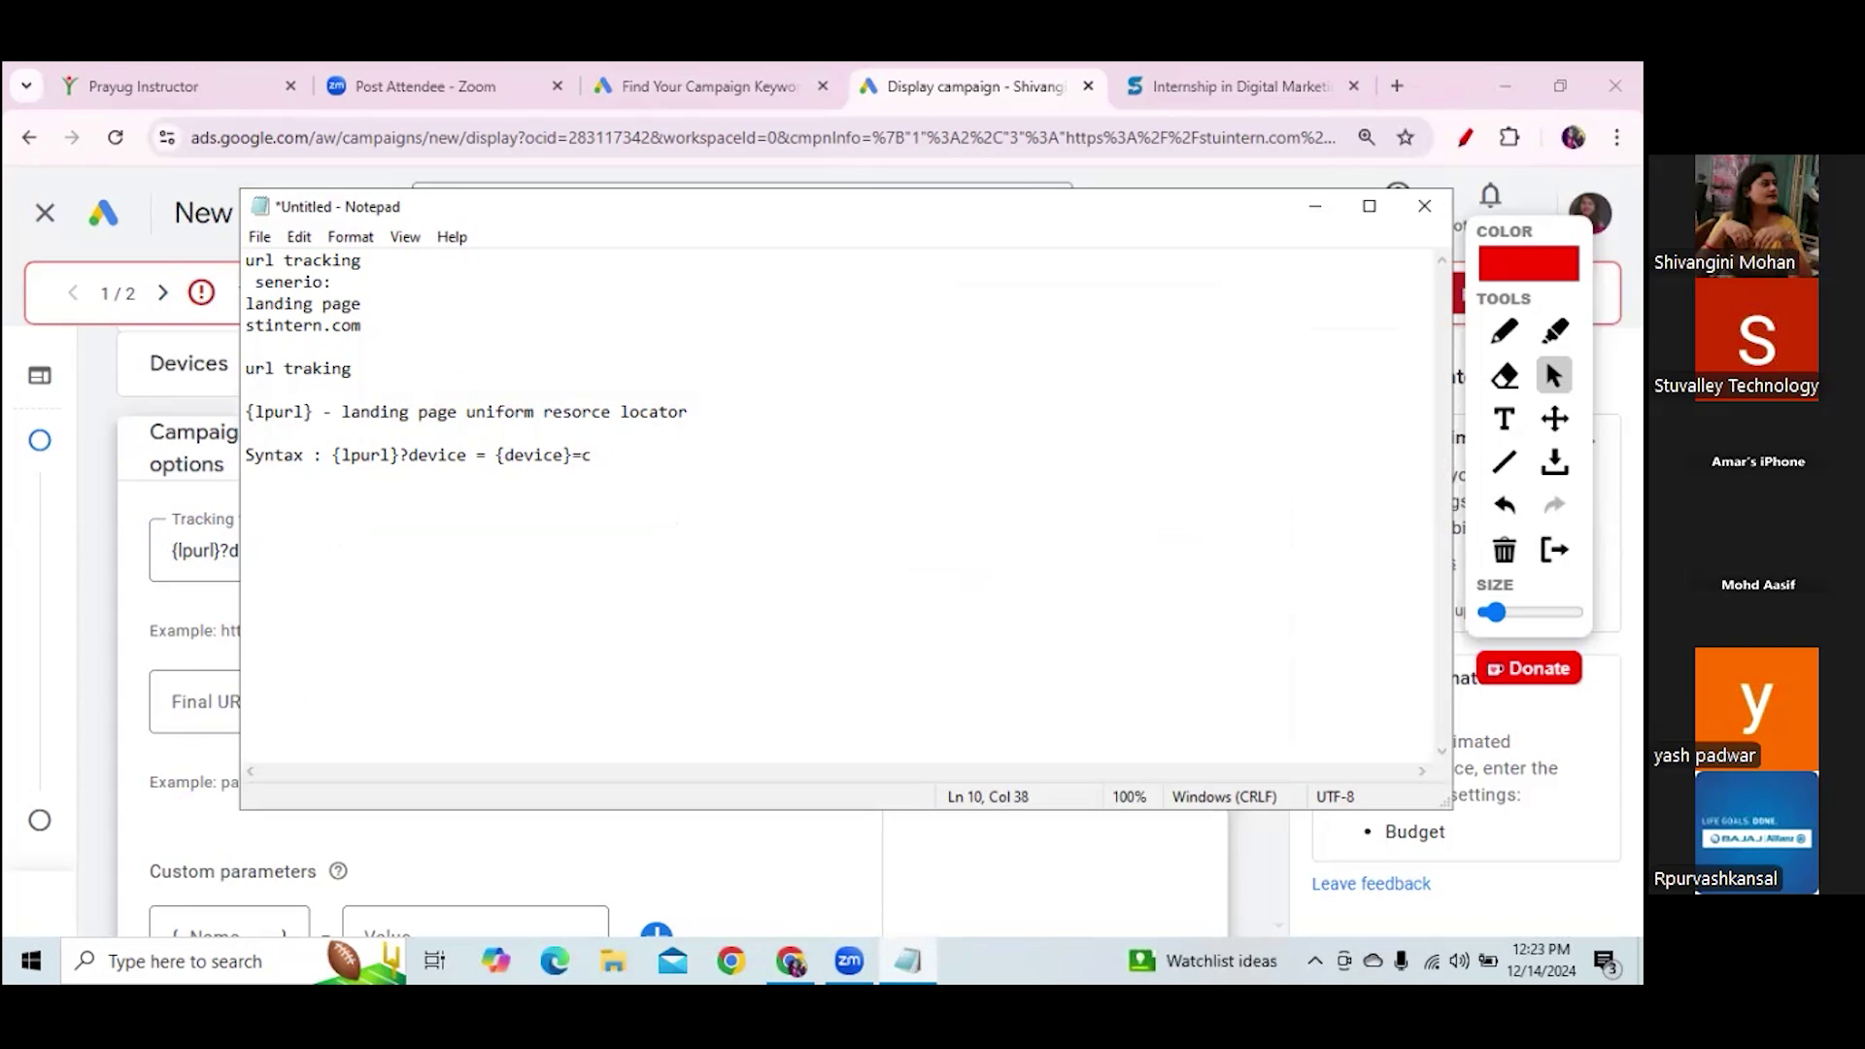
key(BackSpace)
key(BackSpace)
key(BackSpace)
text(= c)
text(- computer / m= mobile / )
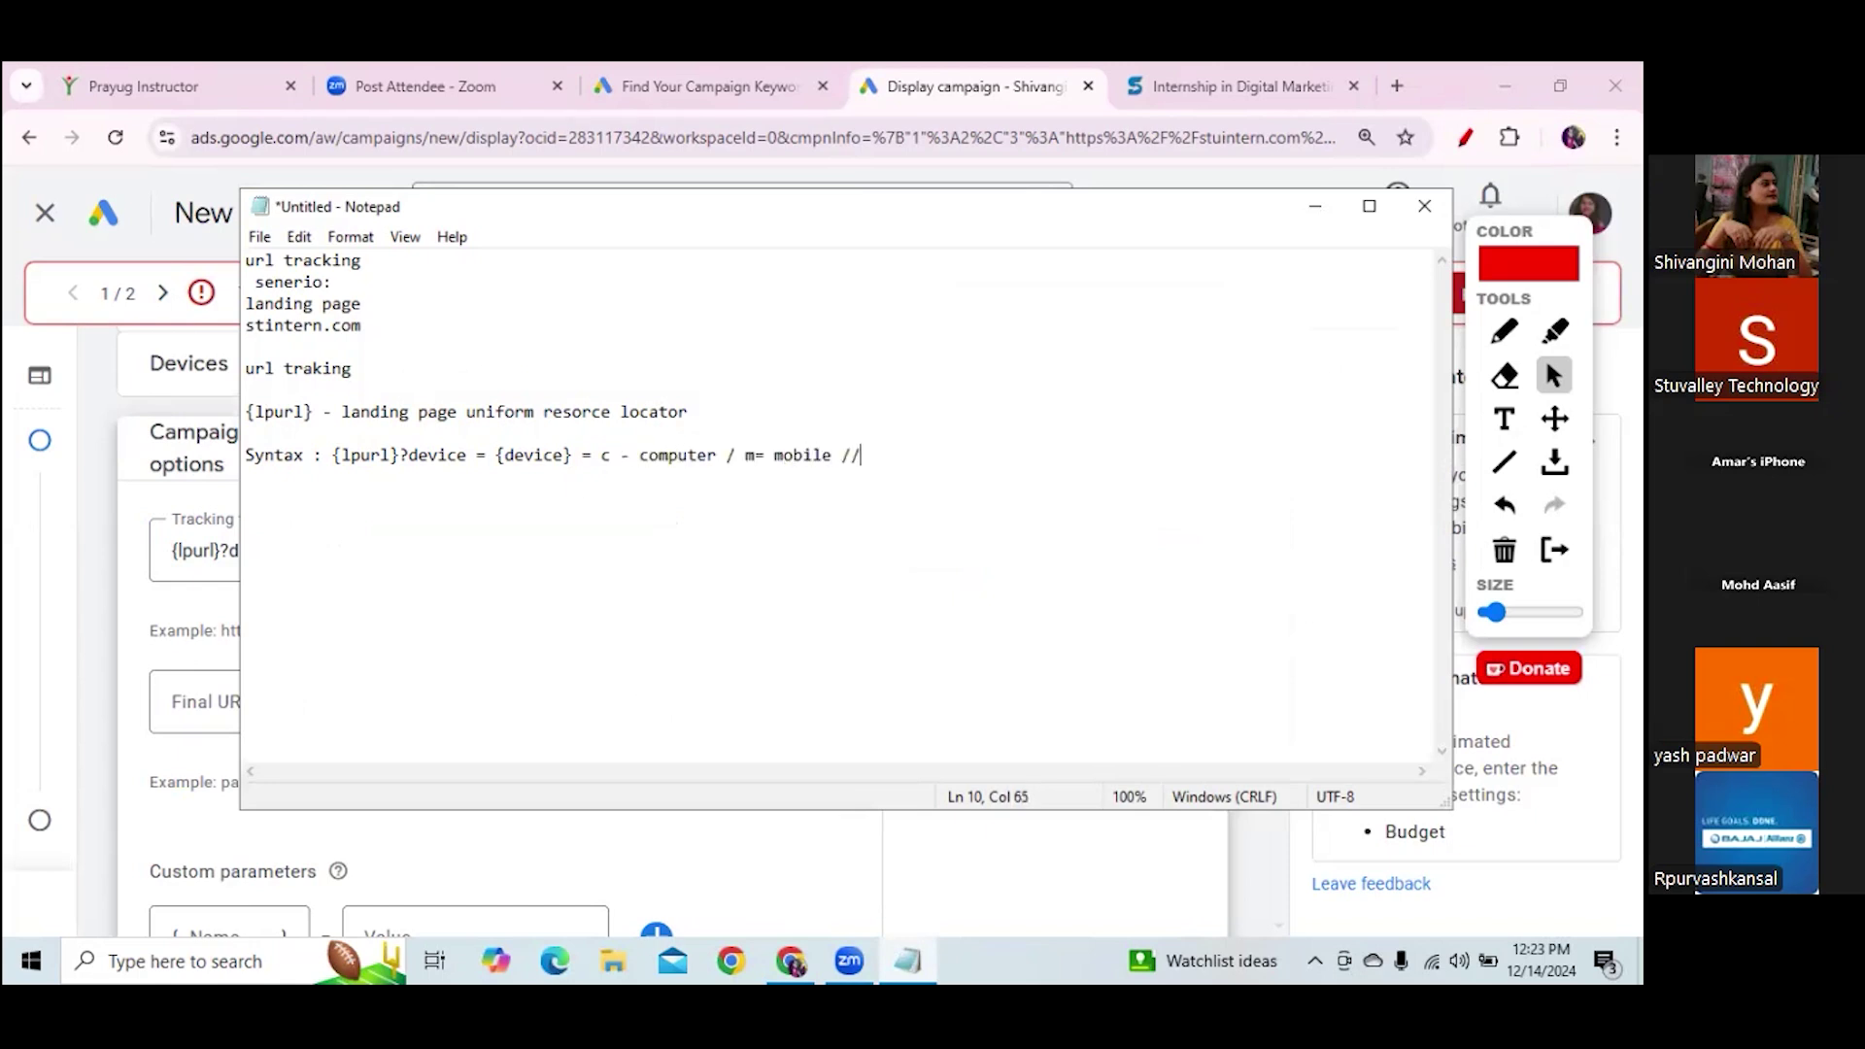
text(t= tablet)
Highlight the computer and mobile codes and the {lpurl}?device = {device} expression in the syntax line for review
drag(600, 456, 610, 460)
drag(737, 458, 874, 463)
drag(574, 457, 341, 445)
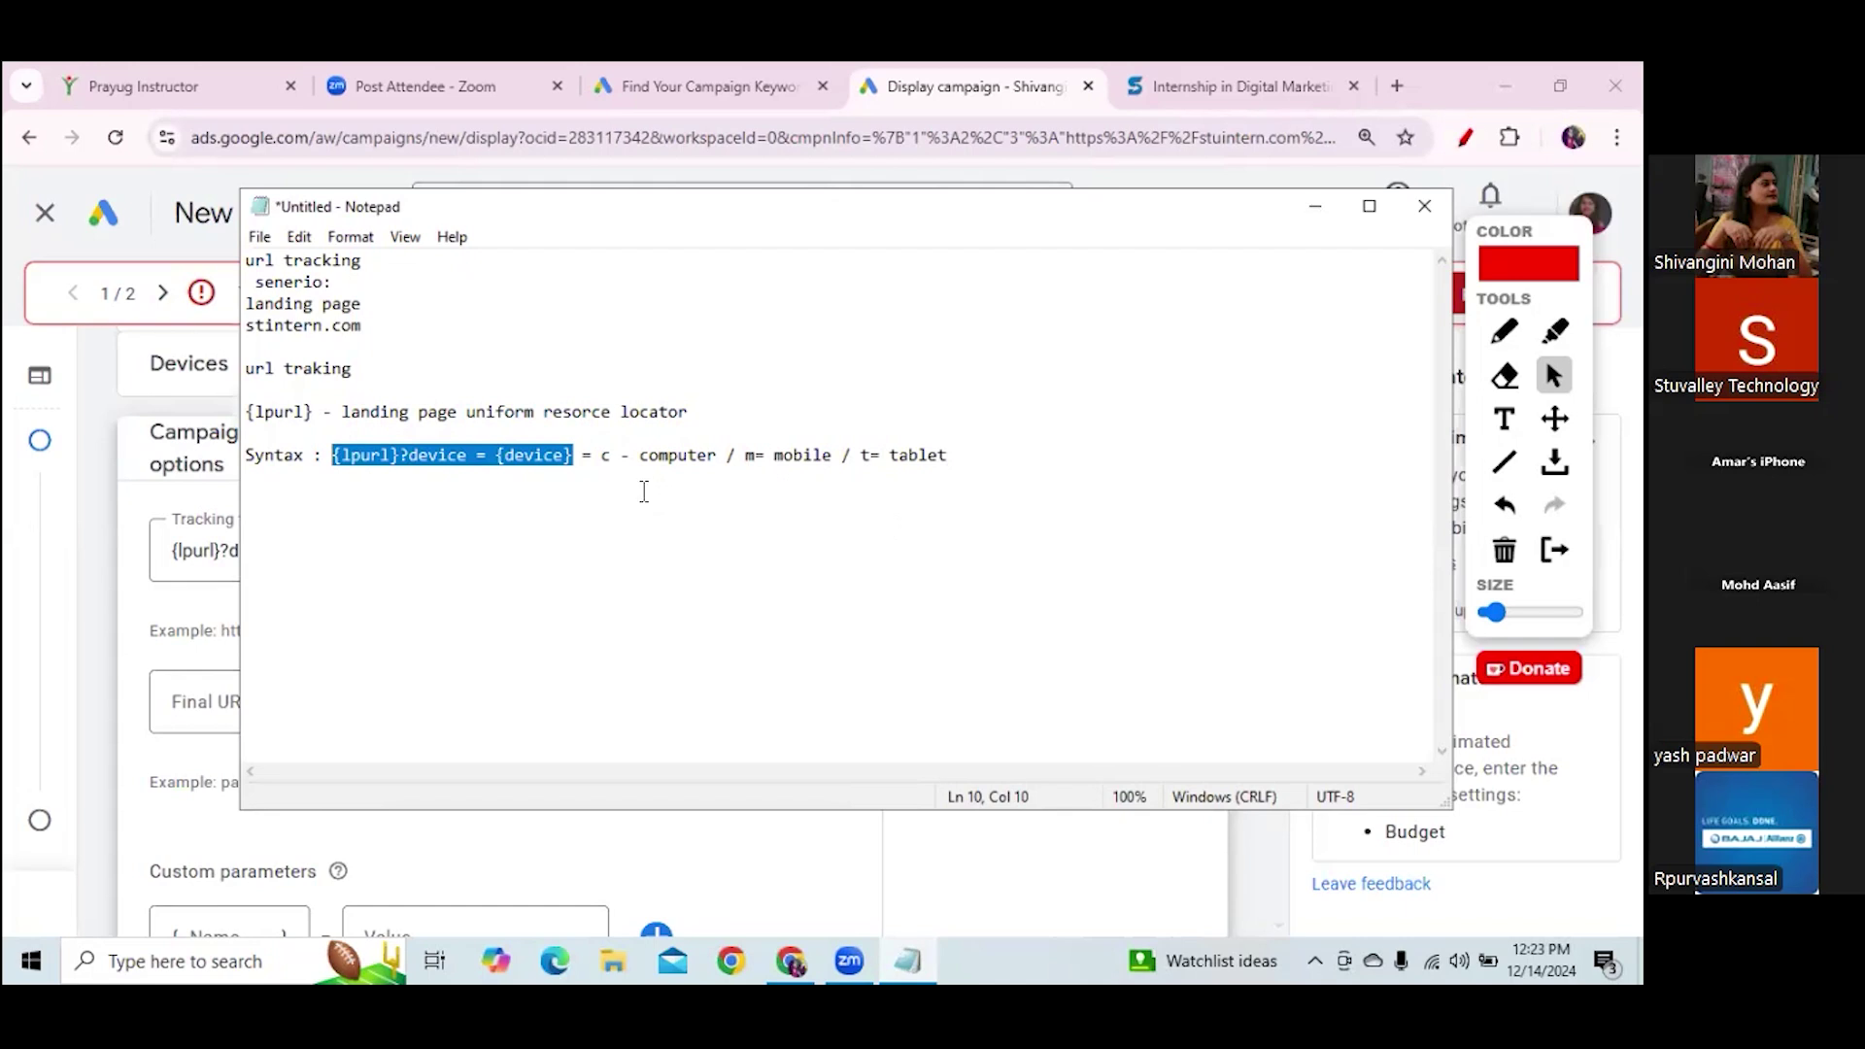
click(321, 816)
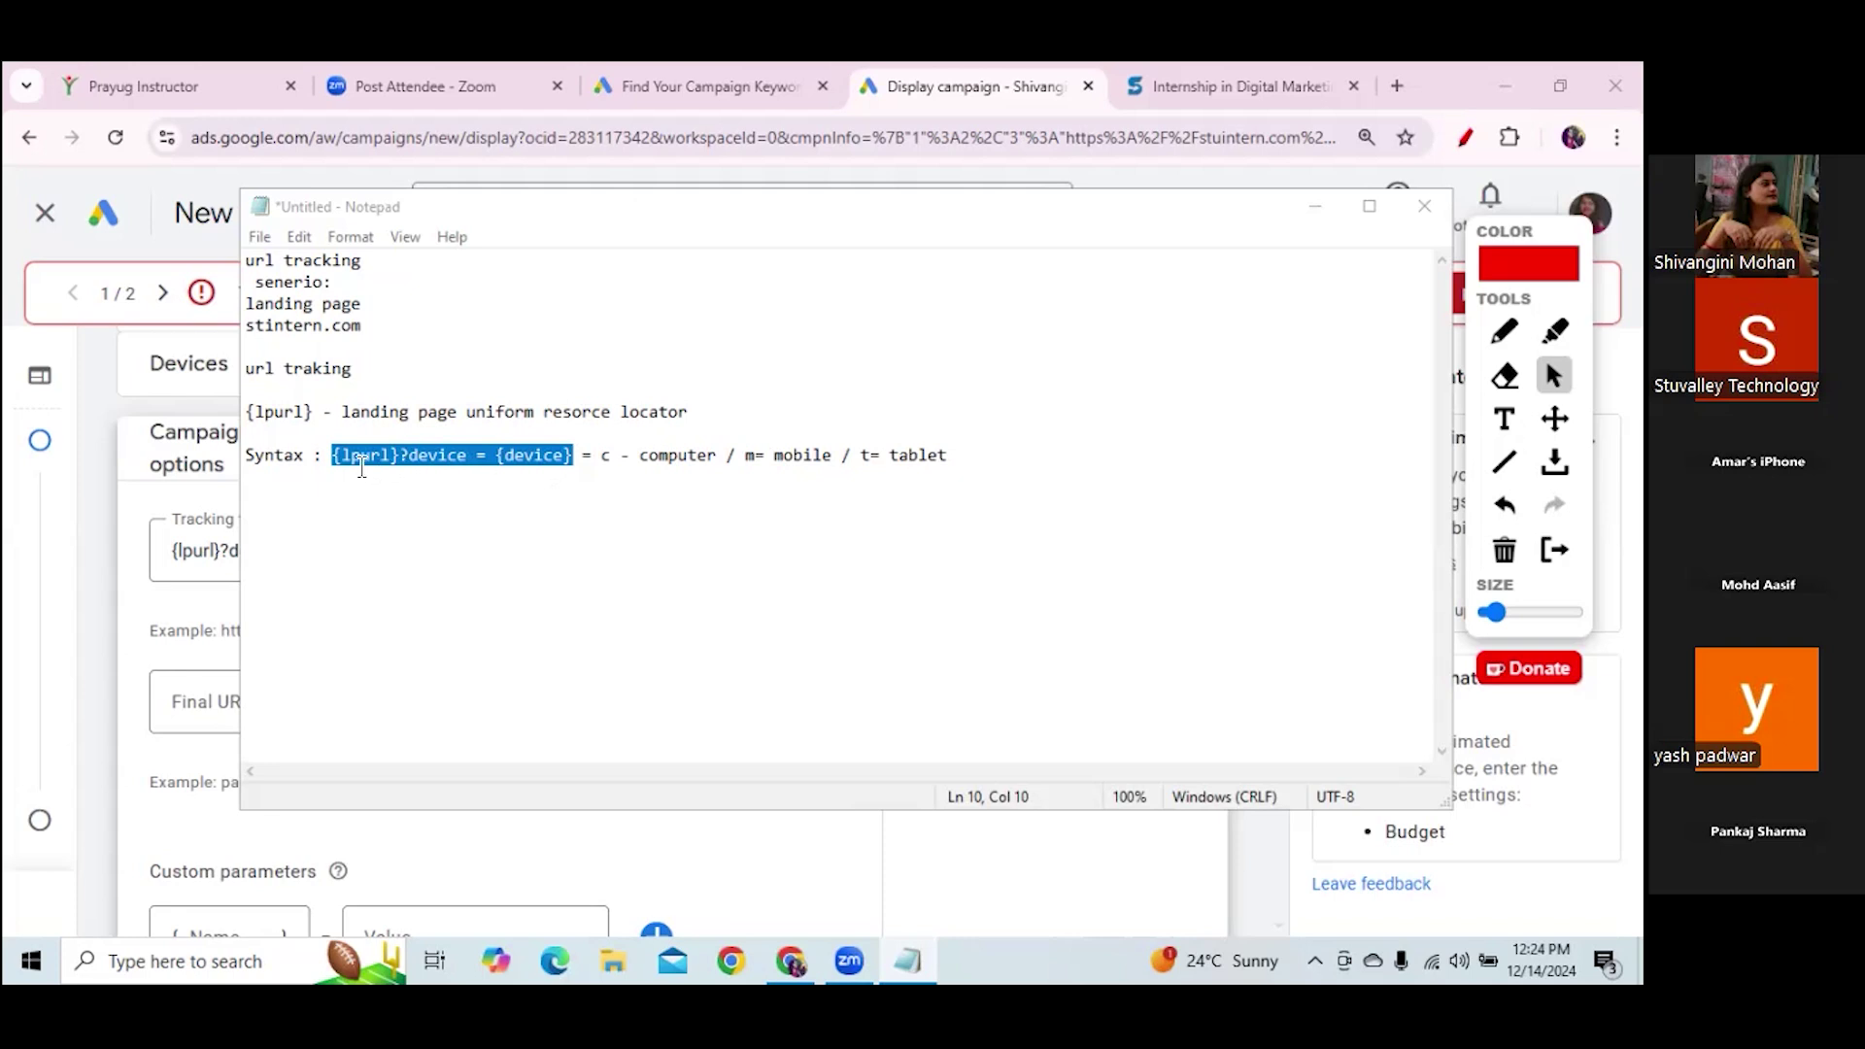
double_click(608, 456)
double_click(747, 456)
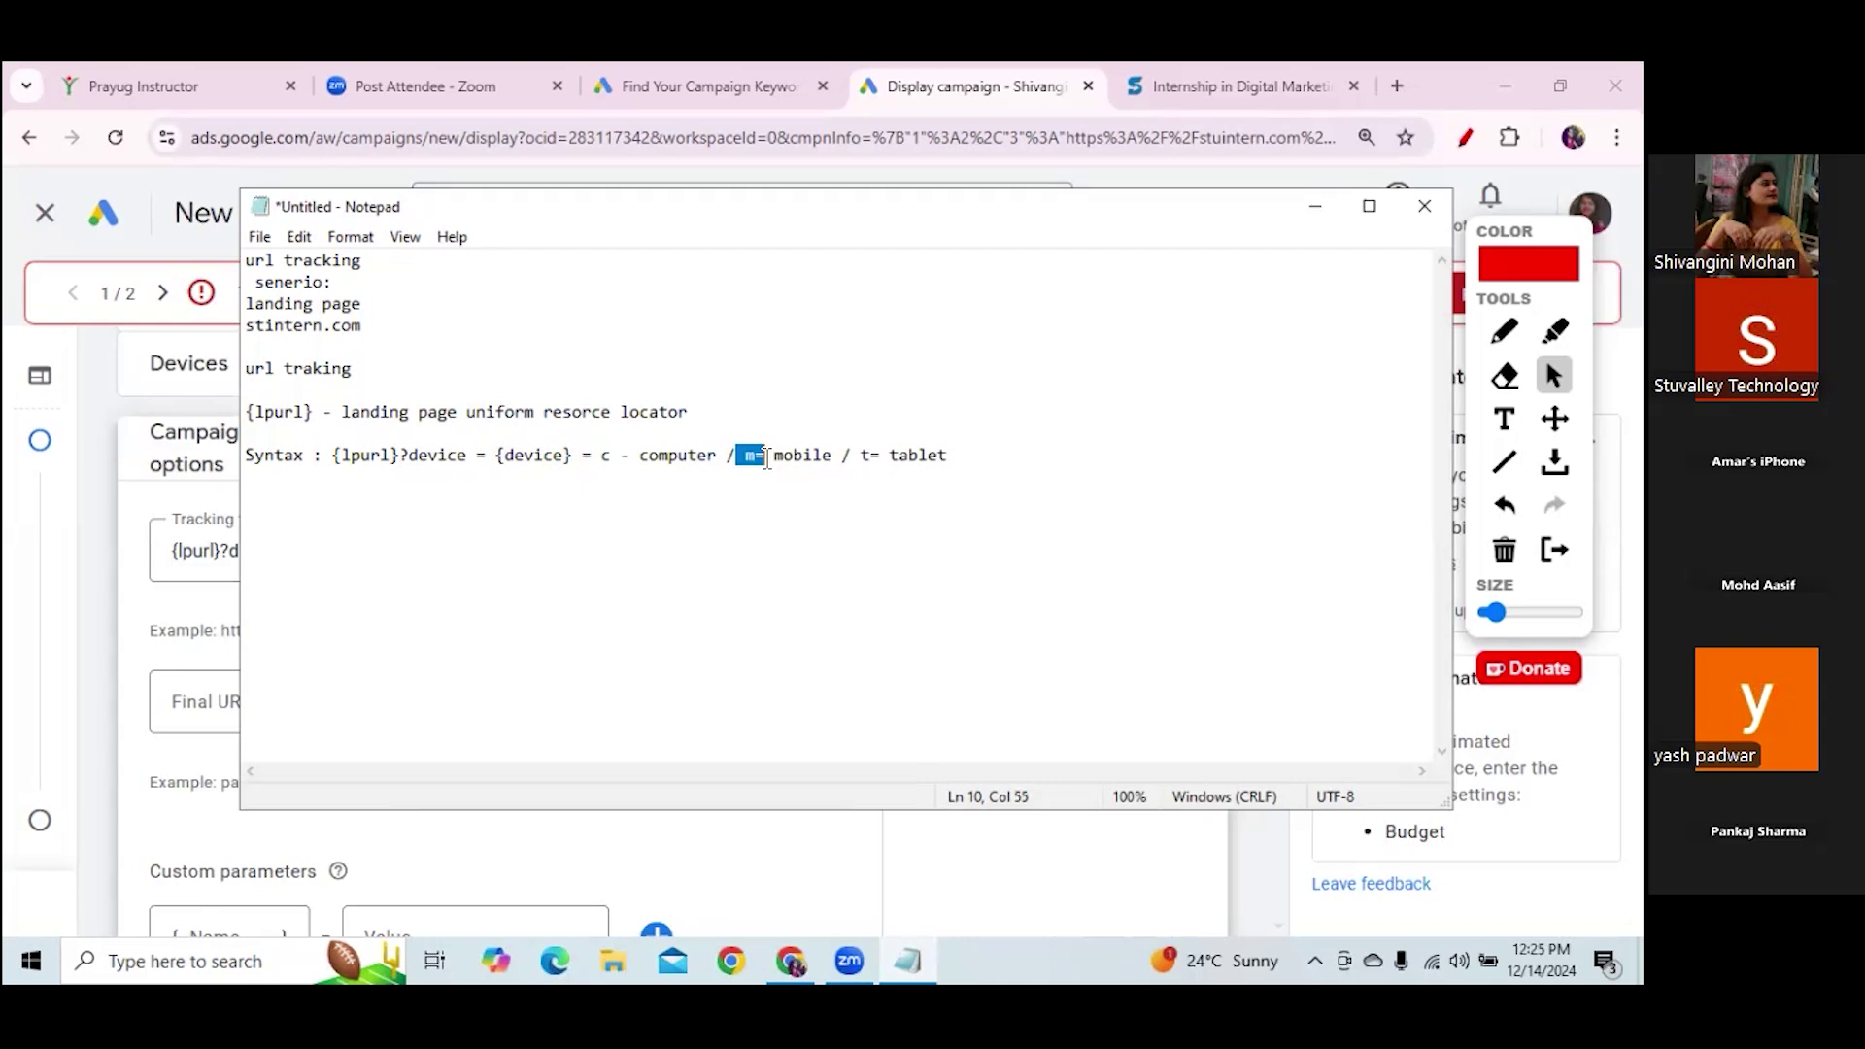
Add four lines reading "{lpurl}?device = {device}" directly below the syntax line by duplicating its expression
click(965, 454)
key(Return)
key(Return)
drag(332, 454, 579, 455)
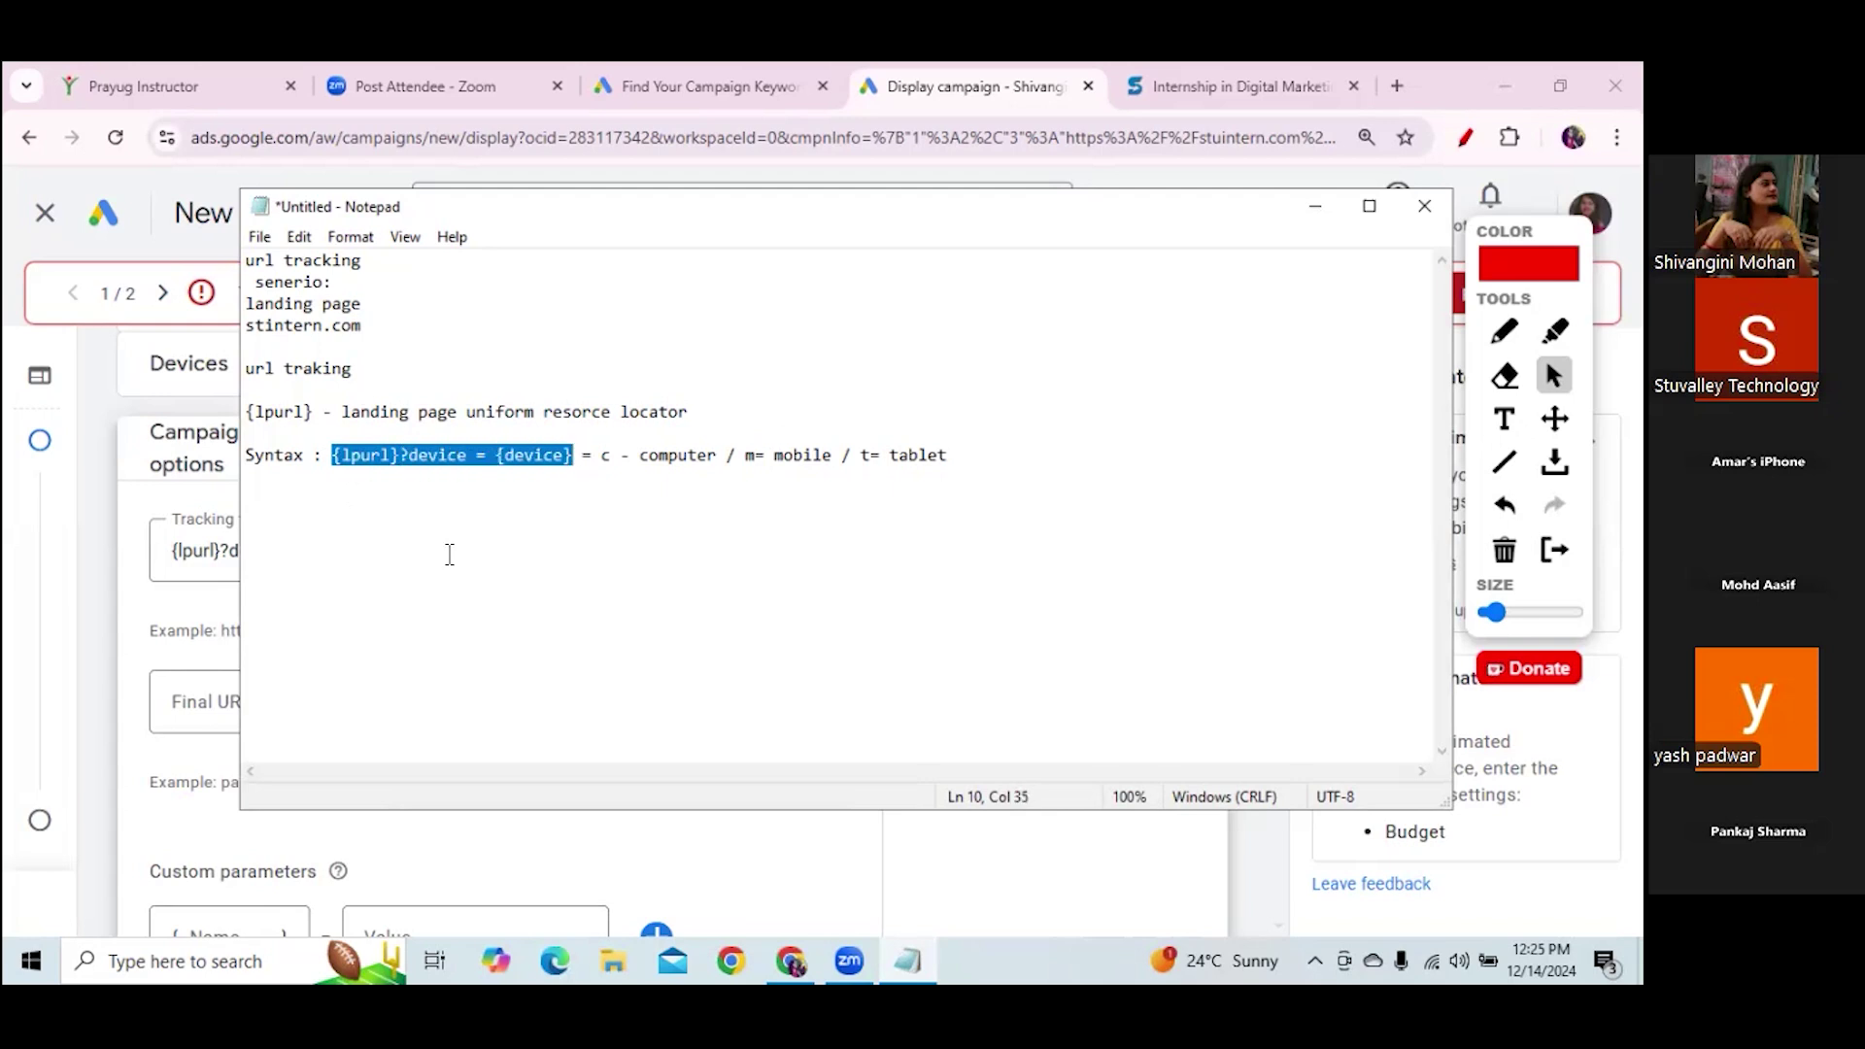
click(323, 587)
key(BackSpace)
key(ctrl+v)
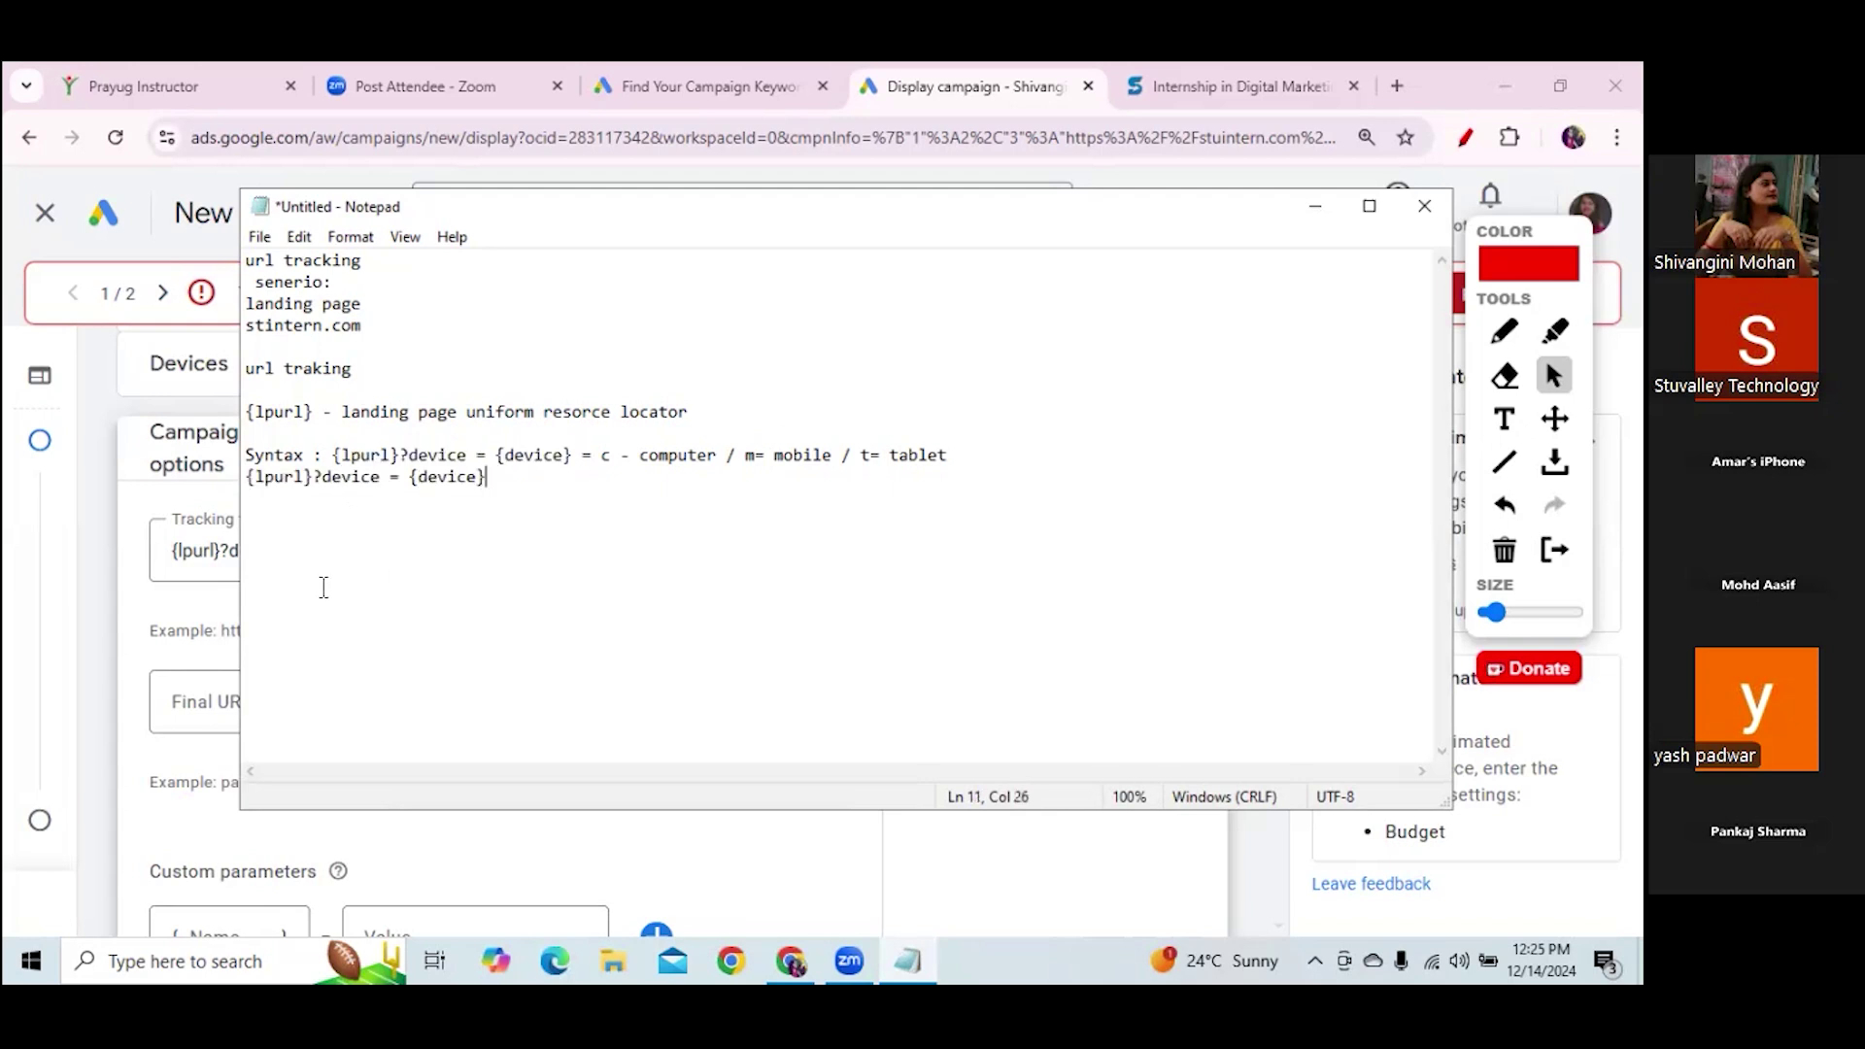
key(Return)
key(ctrl+v)
key(Return)
key(ctrl+v)
key(Return)
key(ctrl+v)
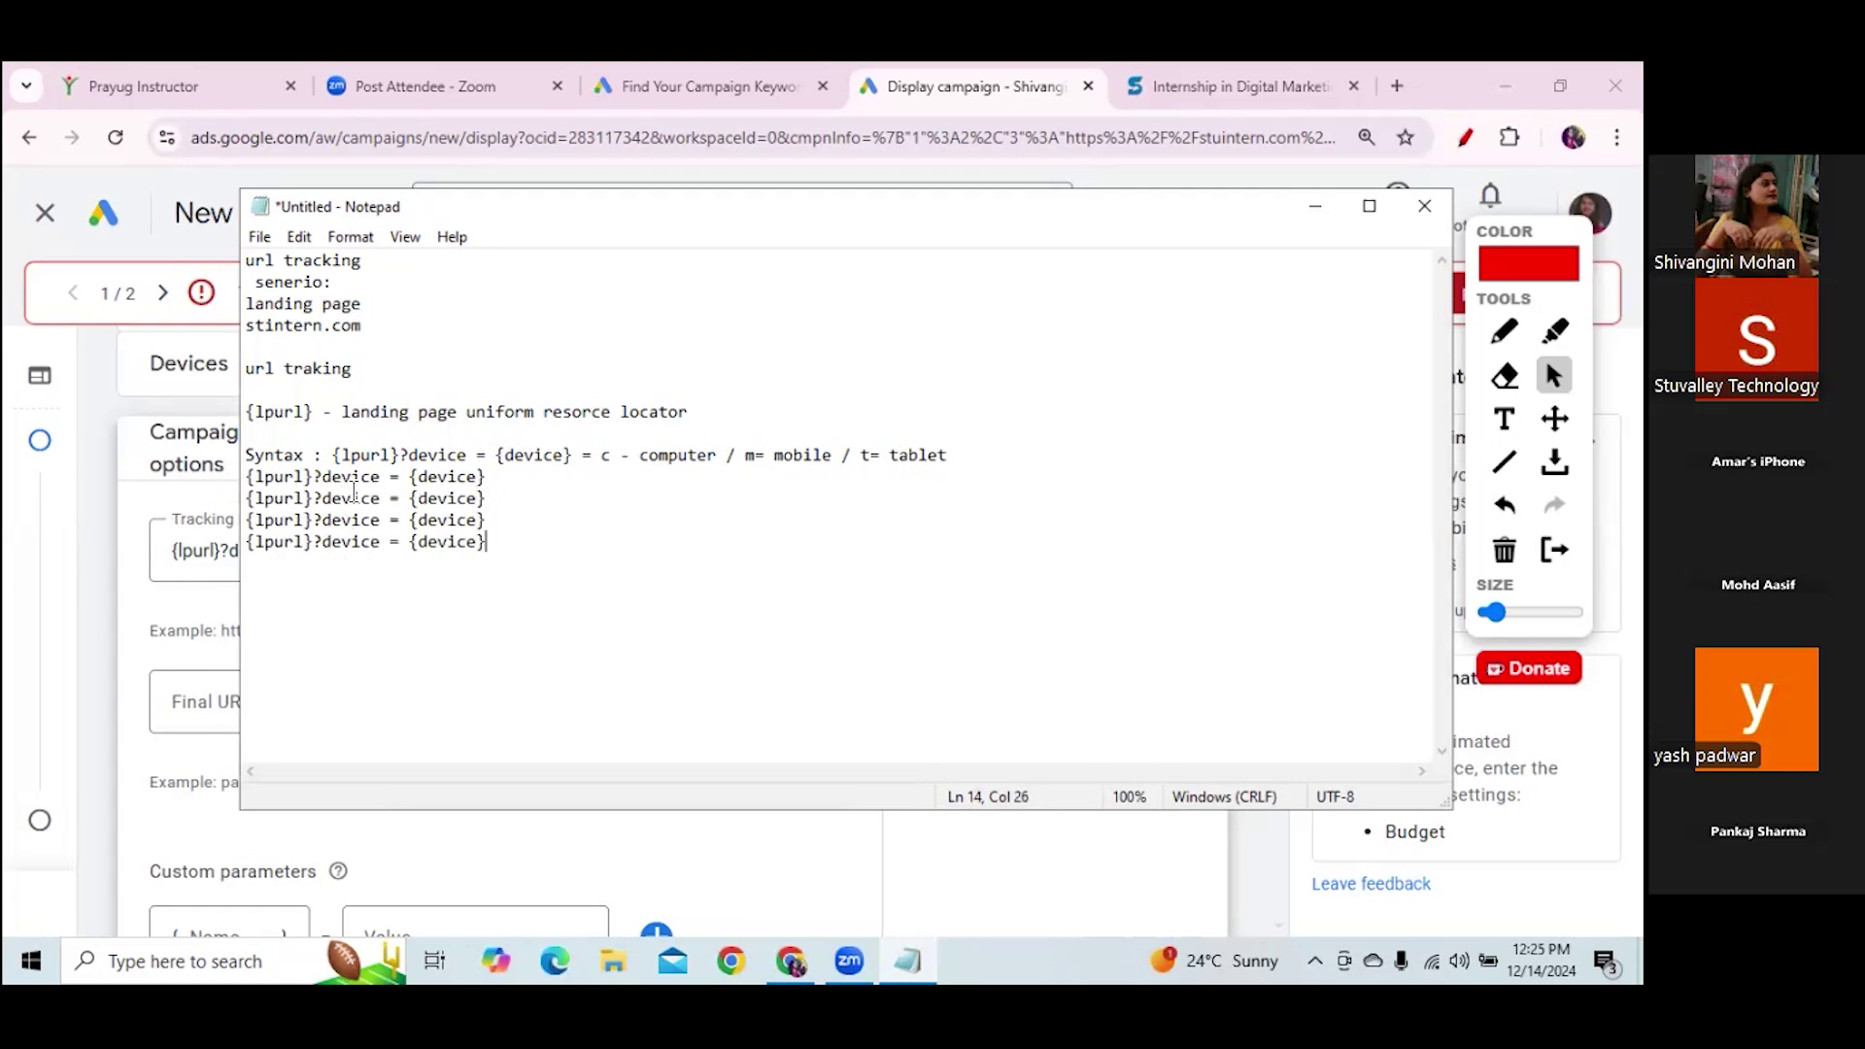
Change the second duplicated line to "{lpurl}?campaignid = {campaignid}"
drag(322, 498, 380, 498)
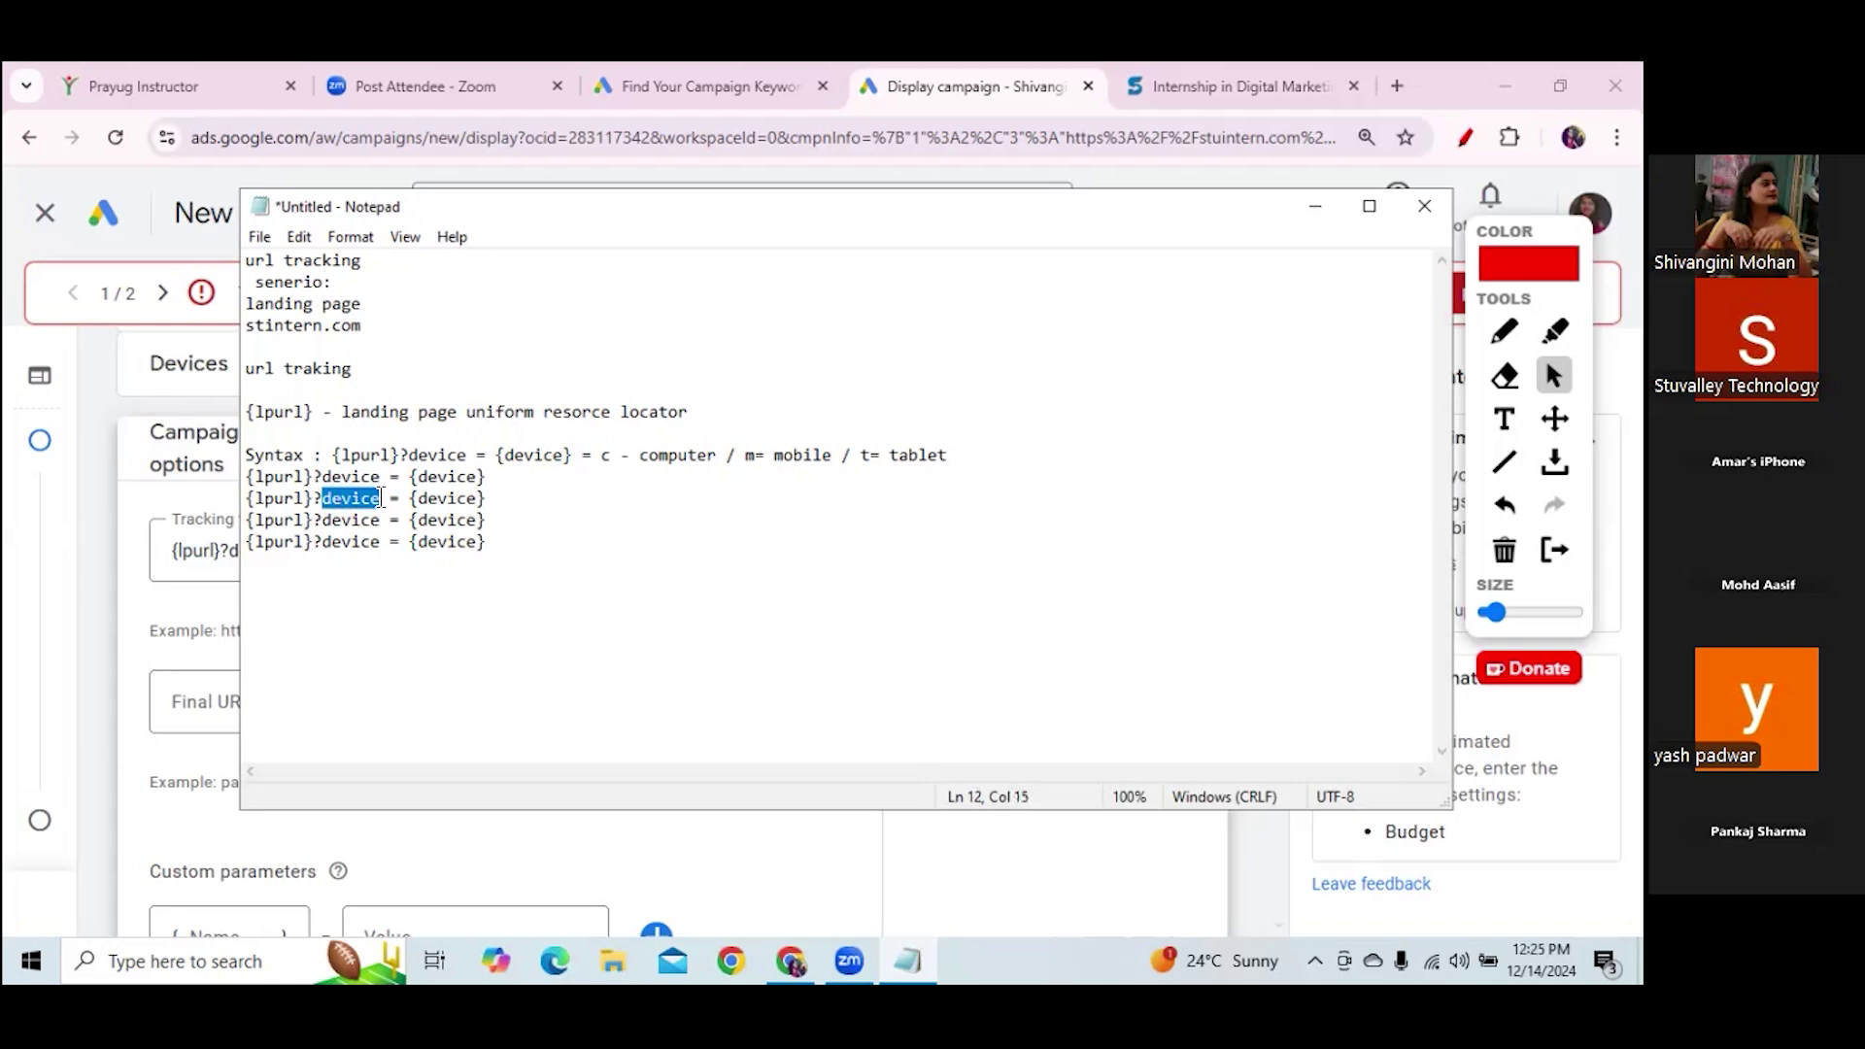
text(campaign)
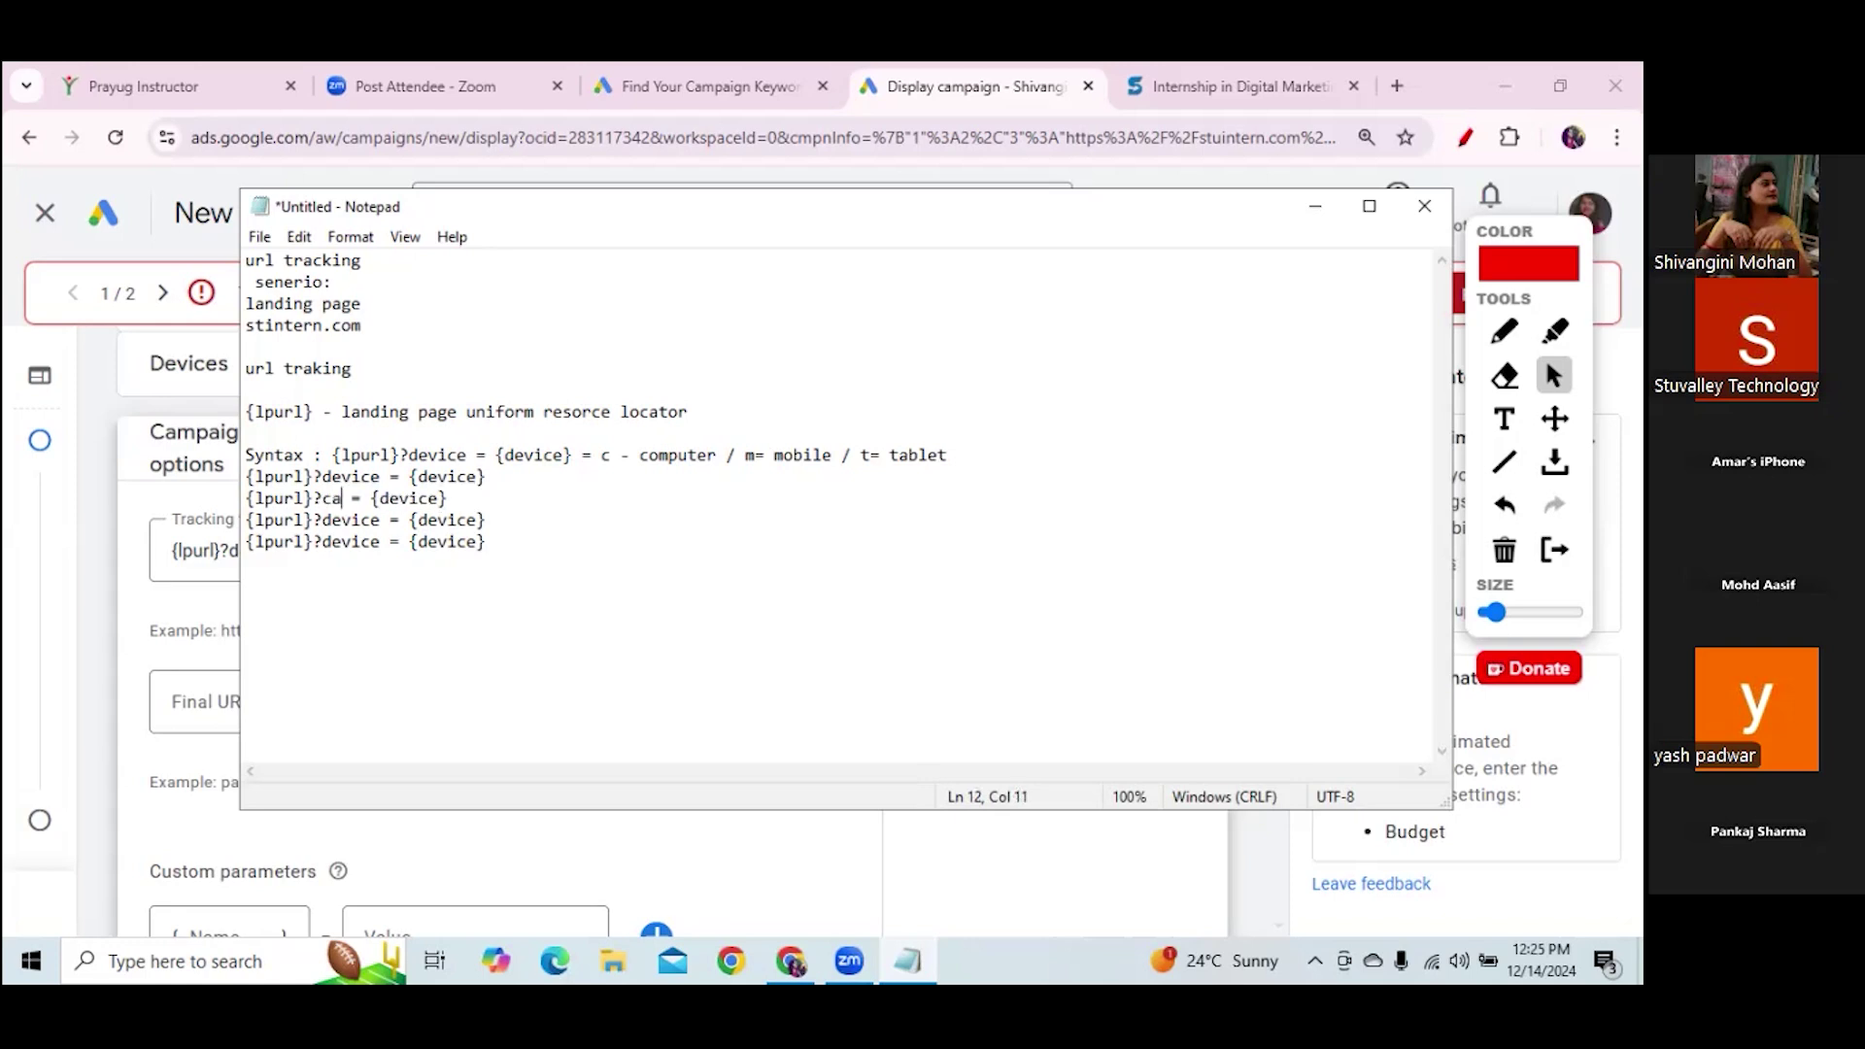
text( ID)
key(BackSpace)
key(BackSpace)
key(BackSpace)
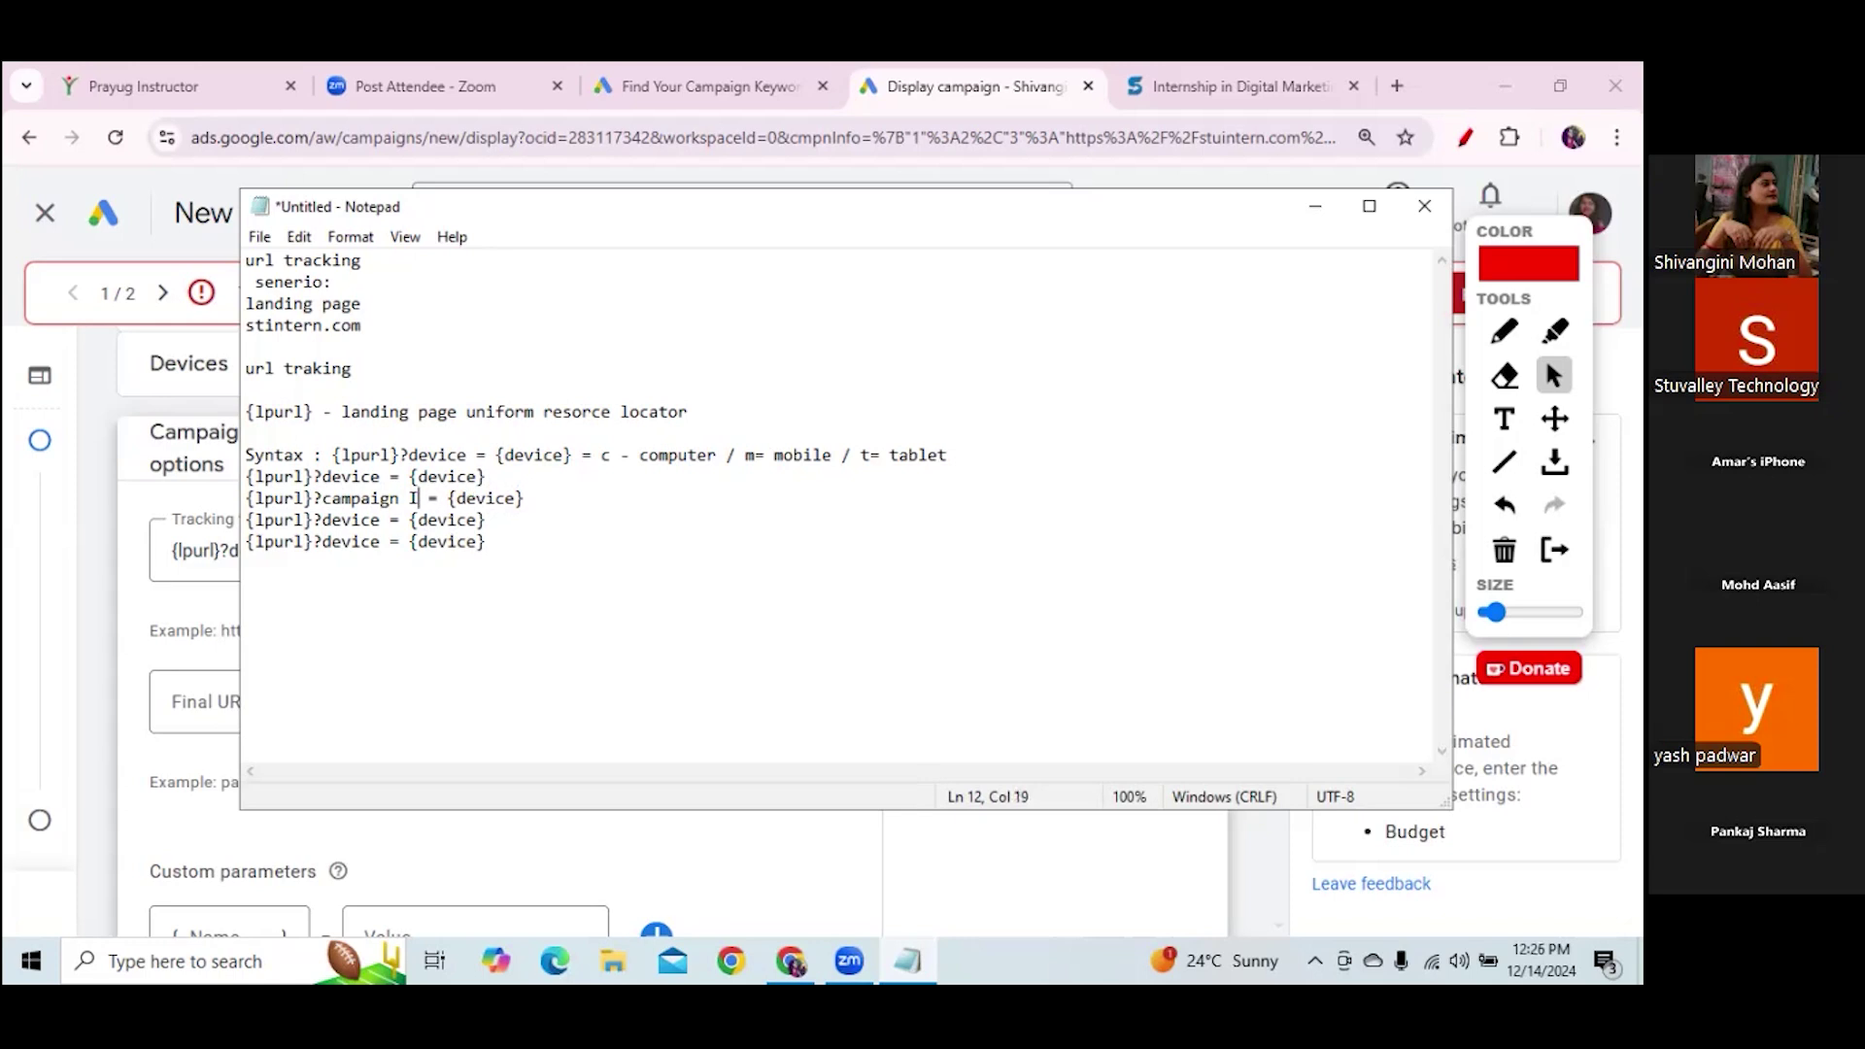
text(id)
drag(322, 498, 515, 502)
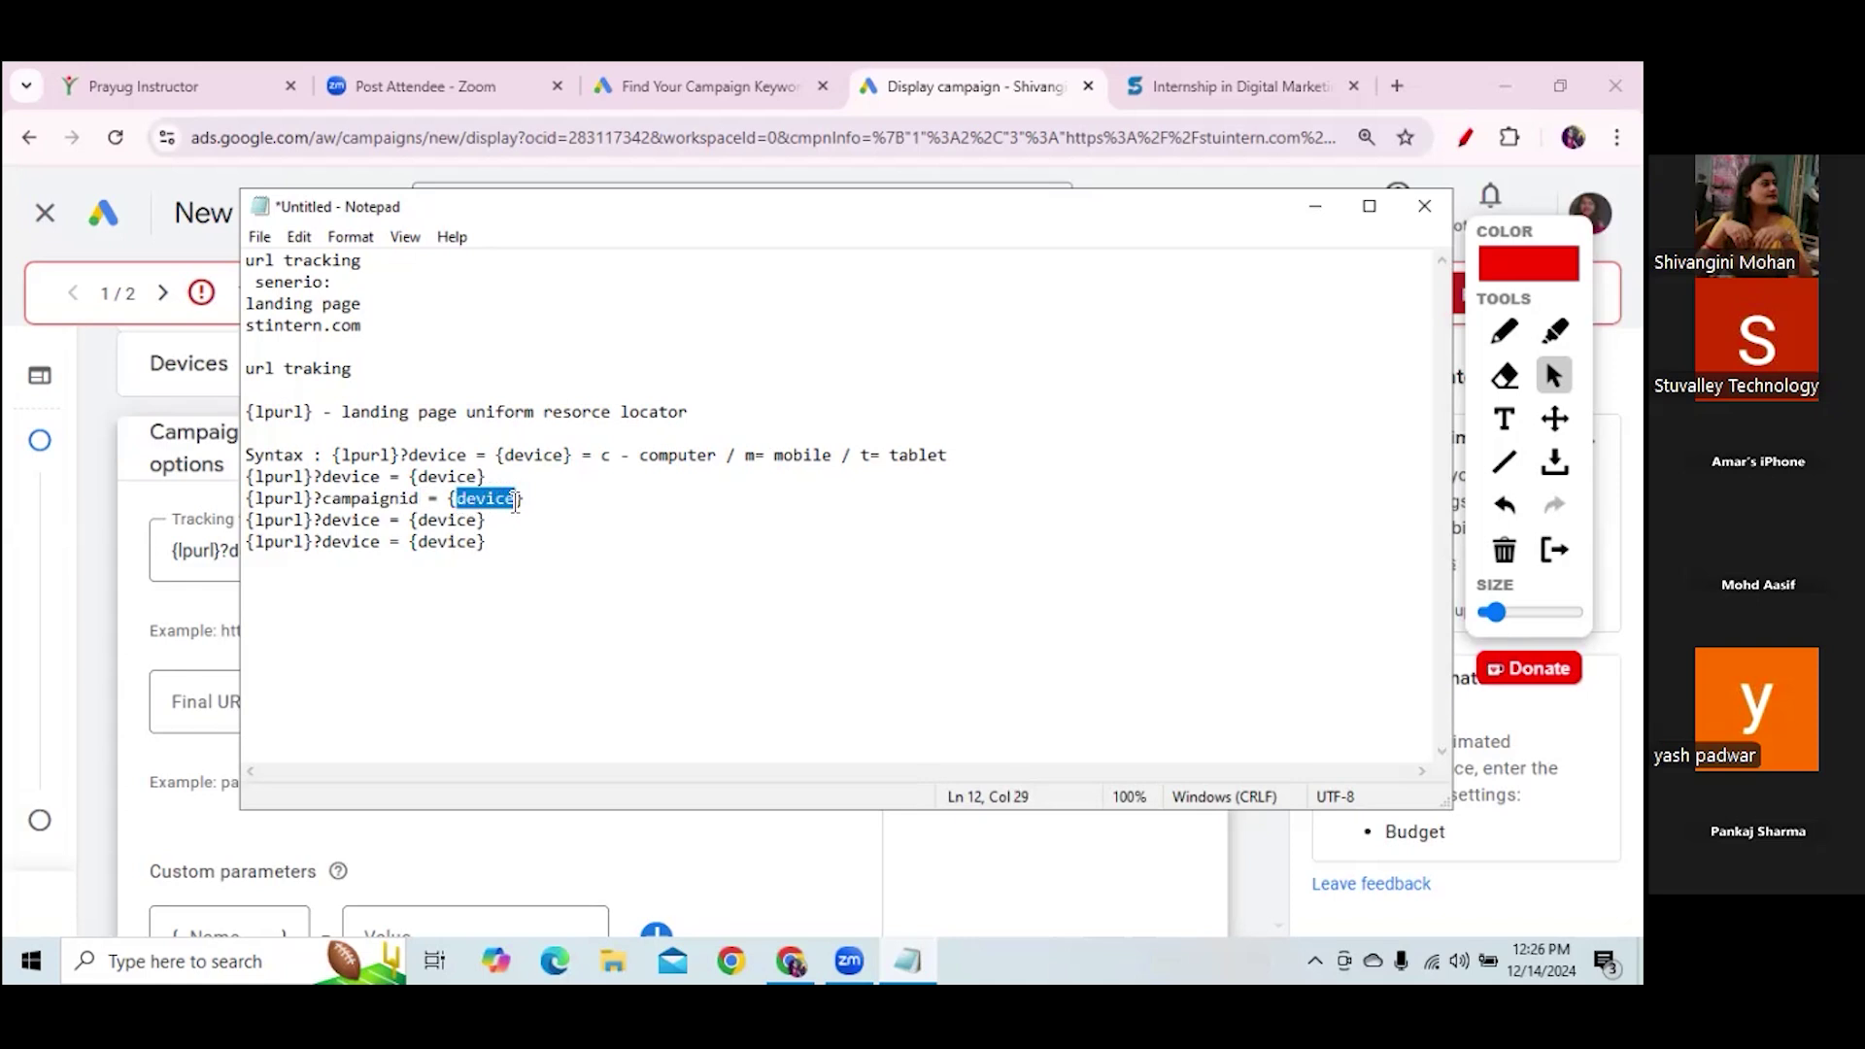
text(campaignid)
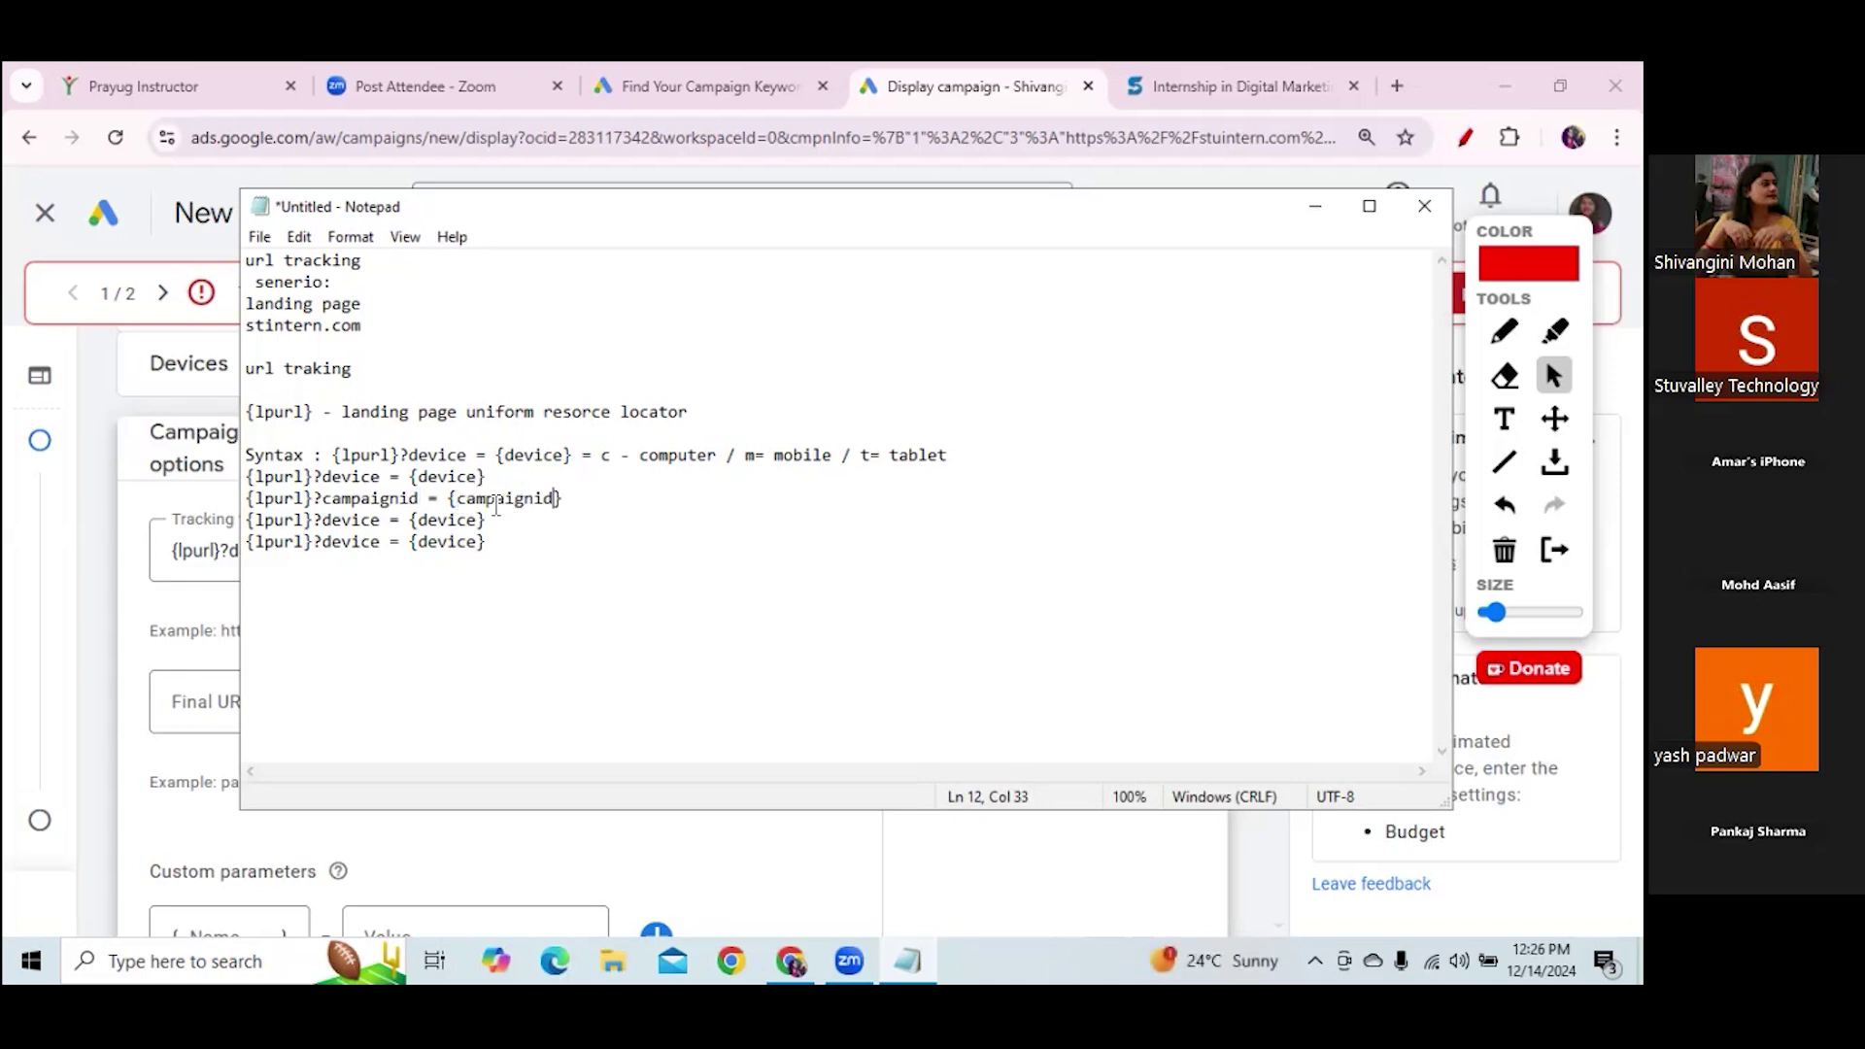
Change the third duplicated line to "{lpurl}?keyword = {keyword}"
drag(322, 520, 380, 524)
text(keywo)
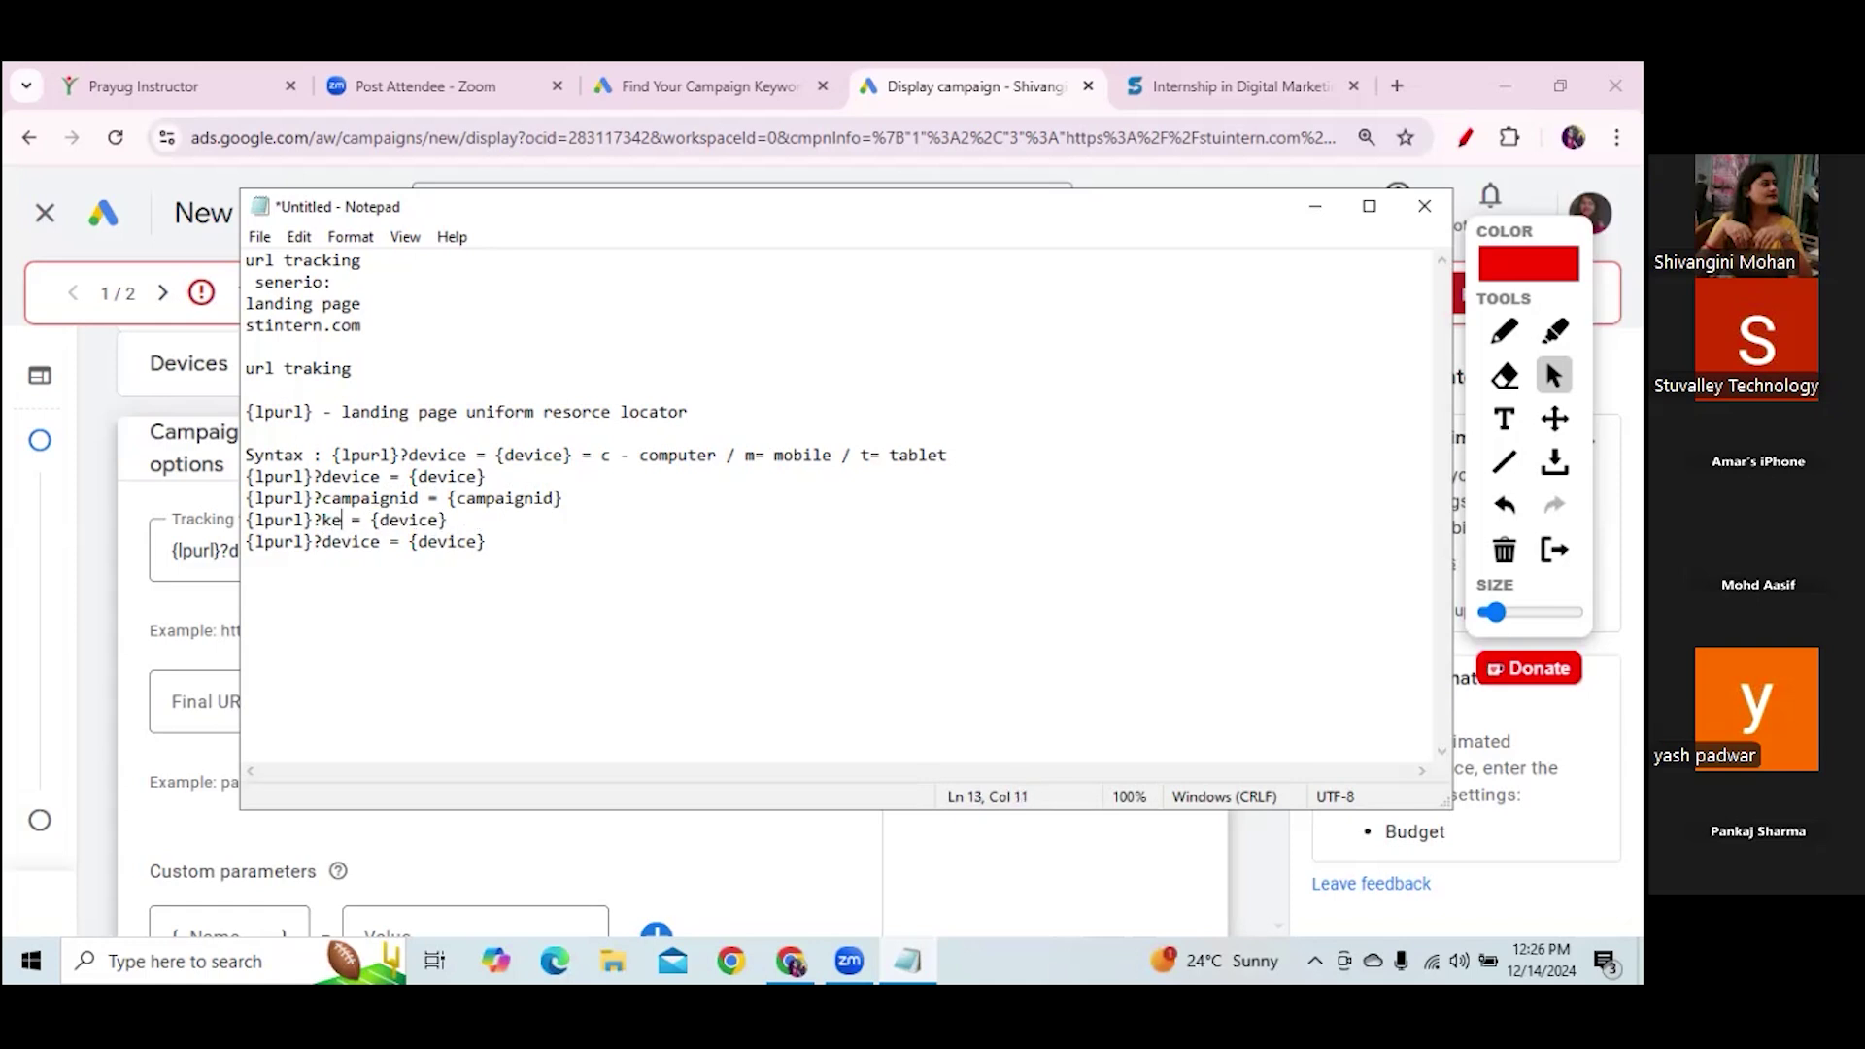
text(rd)
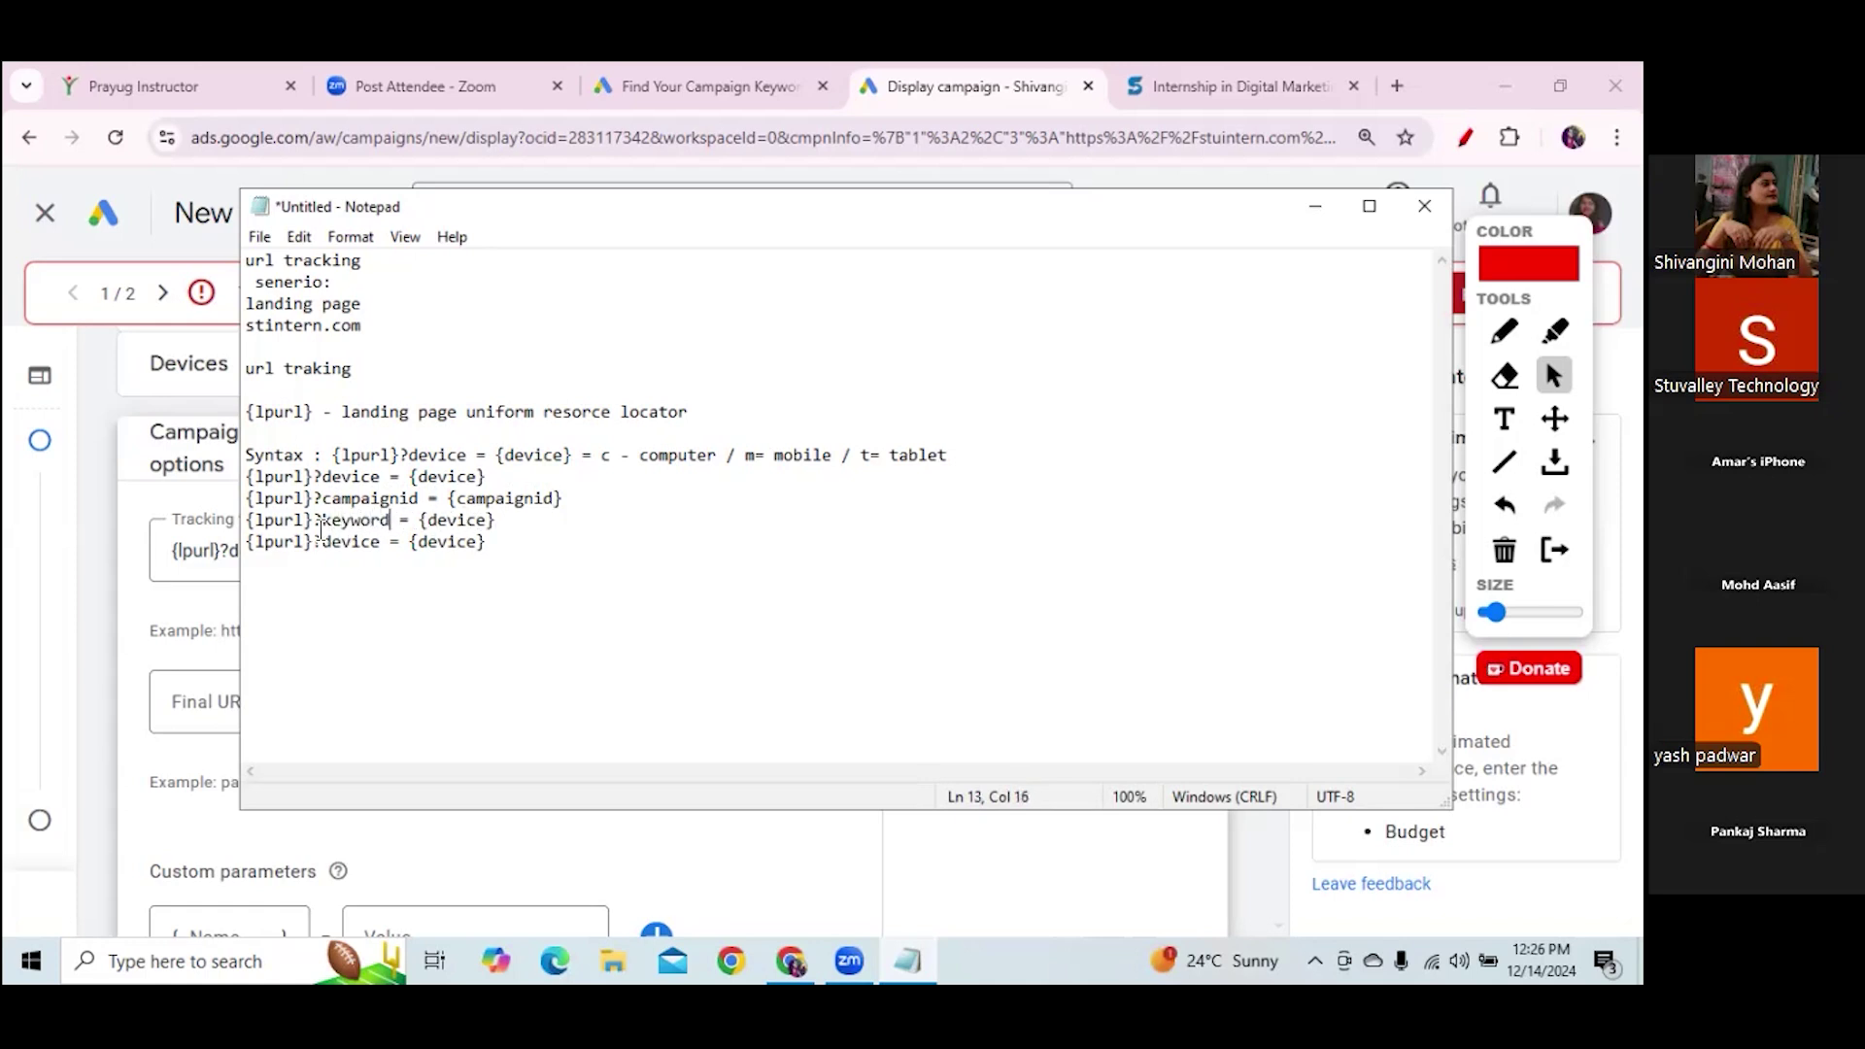
drag(326, 522, 485, 524)
text(keyword)
Change the fourth duplicated line to "{lpurl}?adgroupid = {adgroupid}", reusing the parameter name inside the braces
drag(326, 544, 381, 544)
text(ad)
text(groupid)
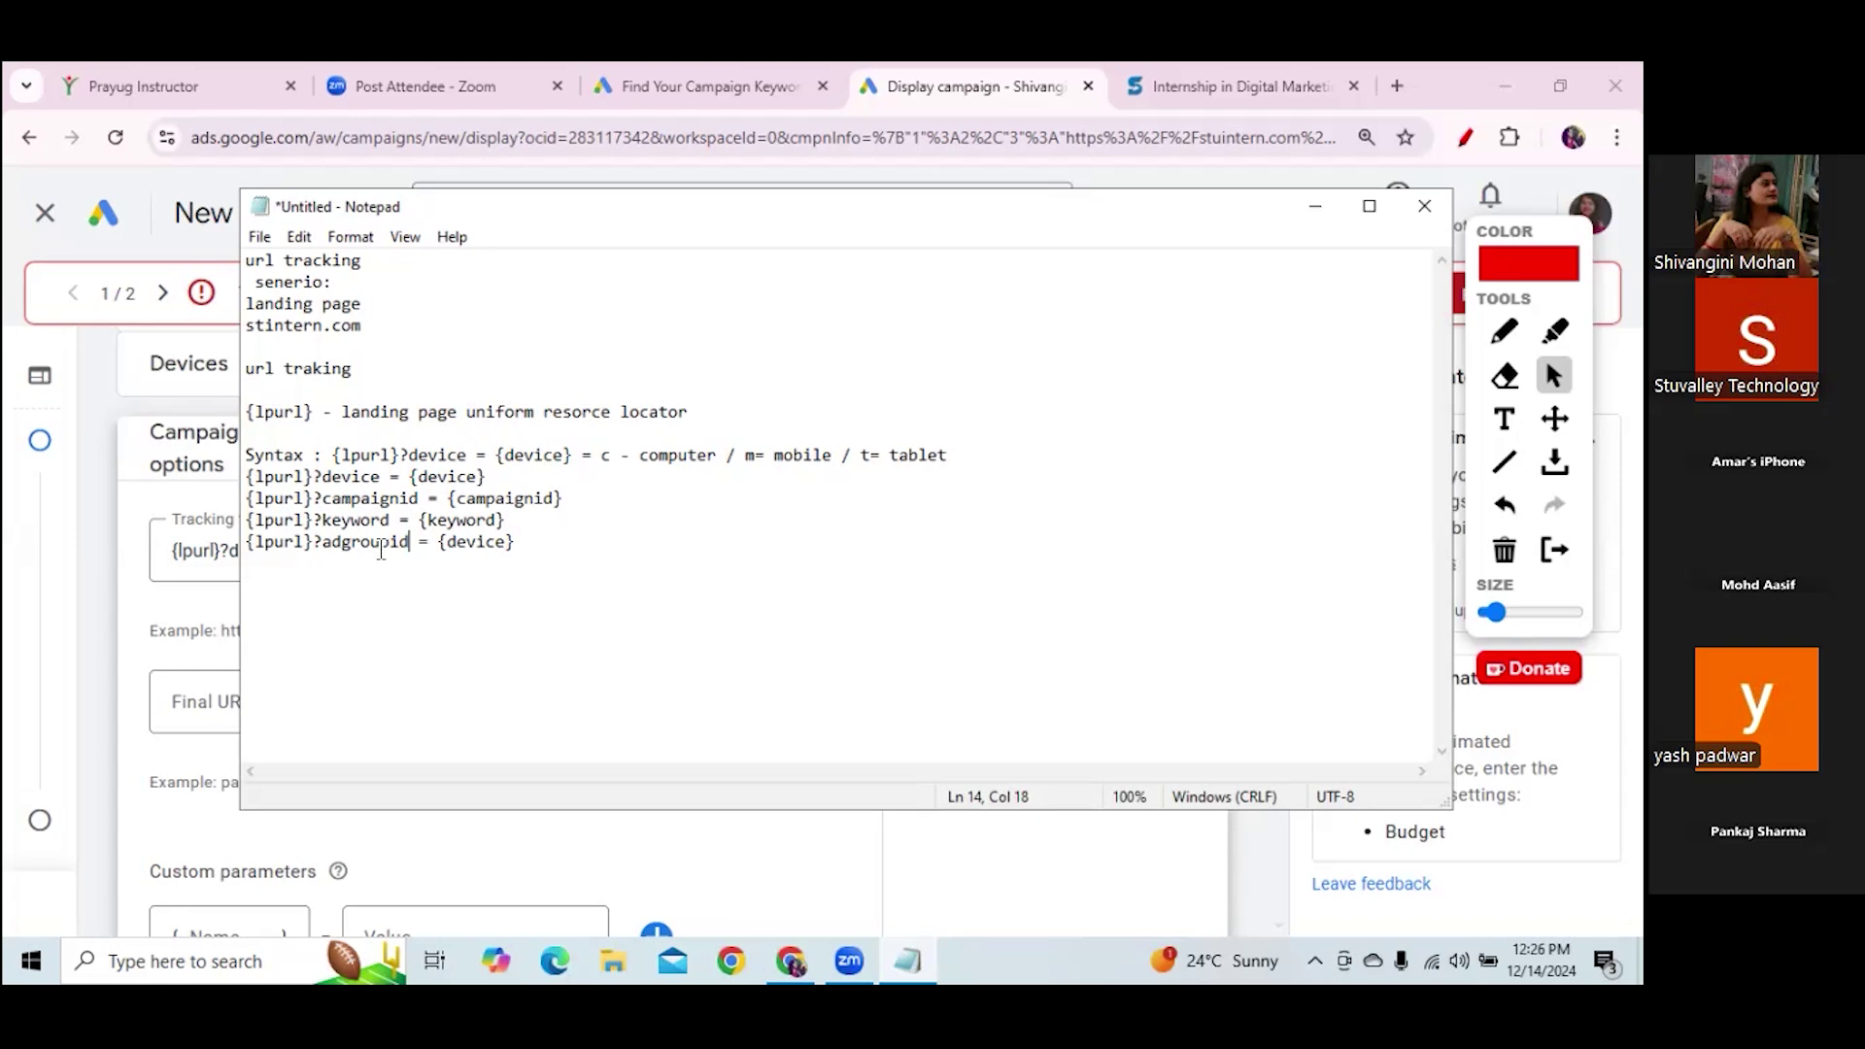
click(327, 541)
drag(326, 541, 410, 548)
key(ctrl+c)
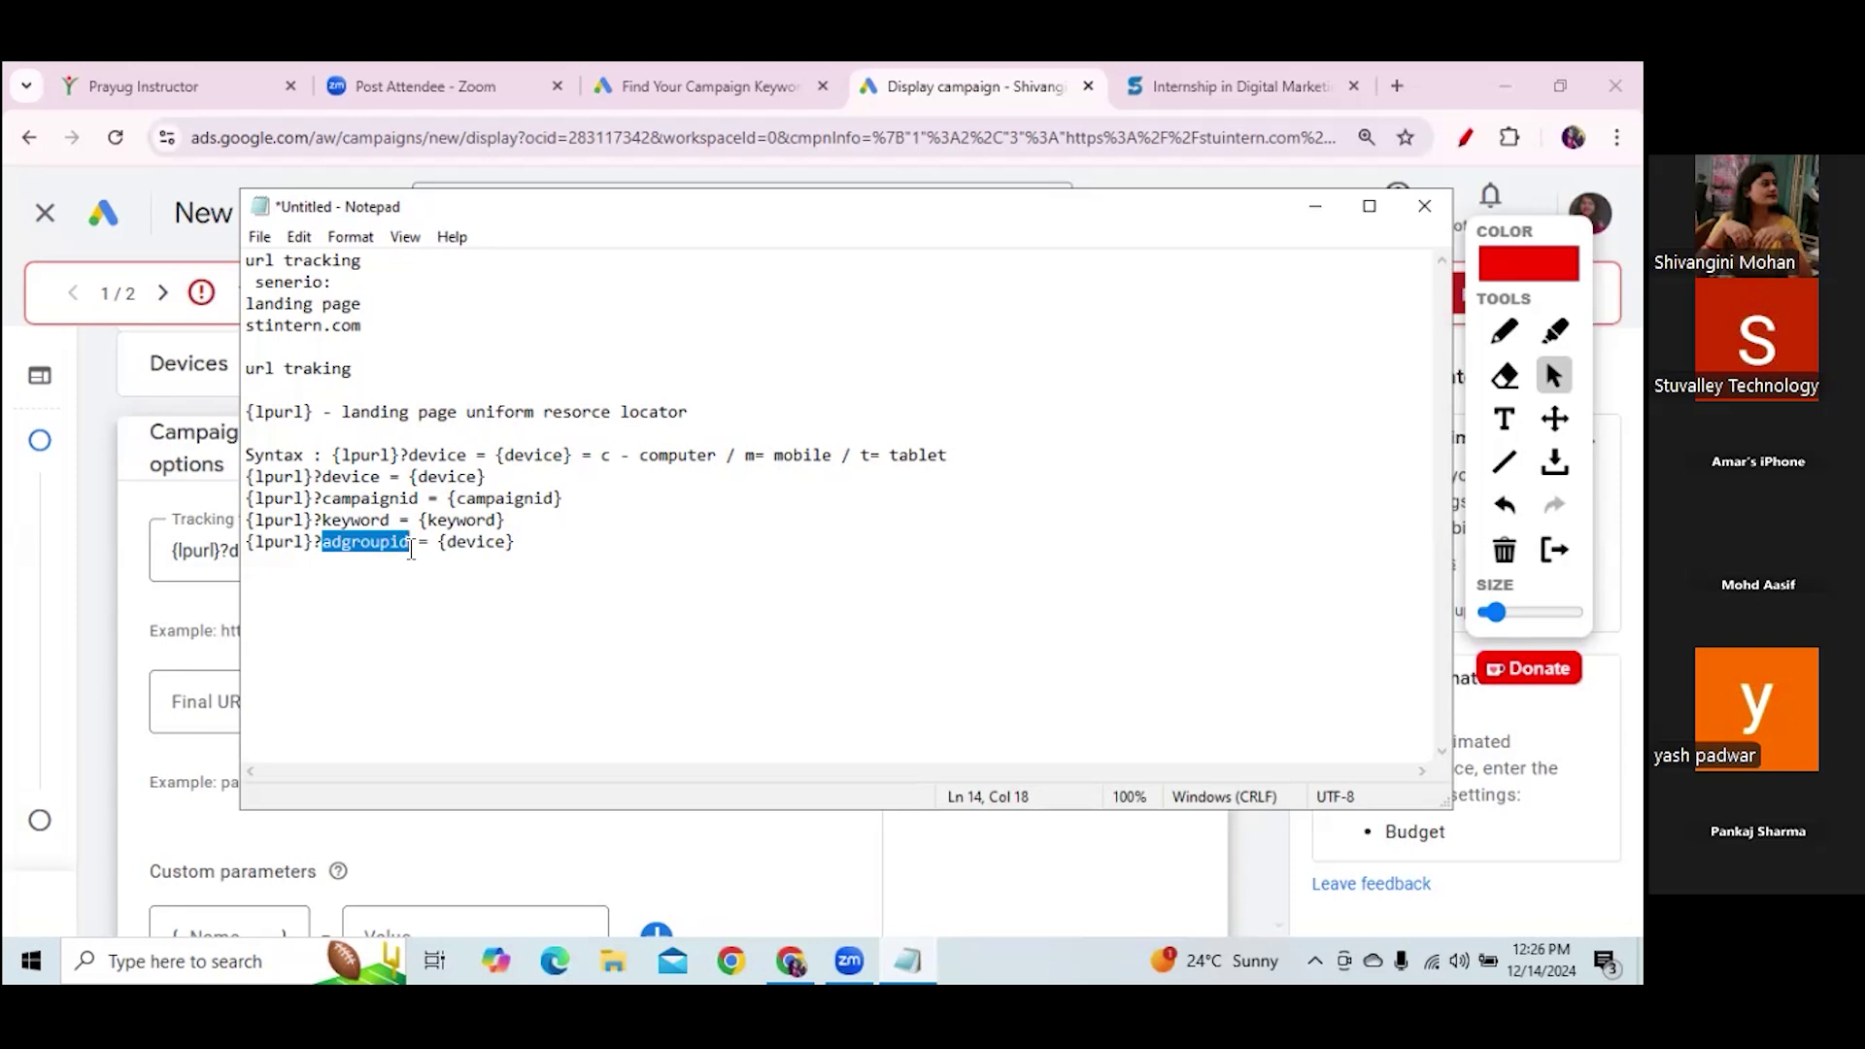
drag(446, 544, 504, 545)
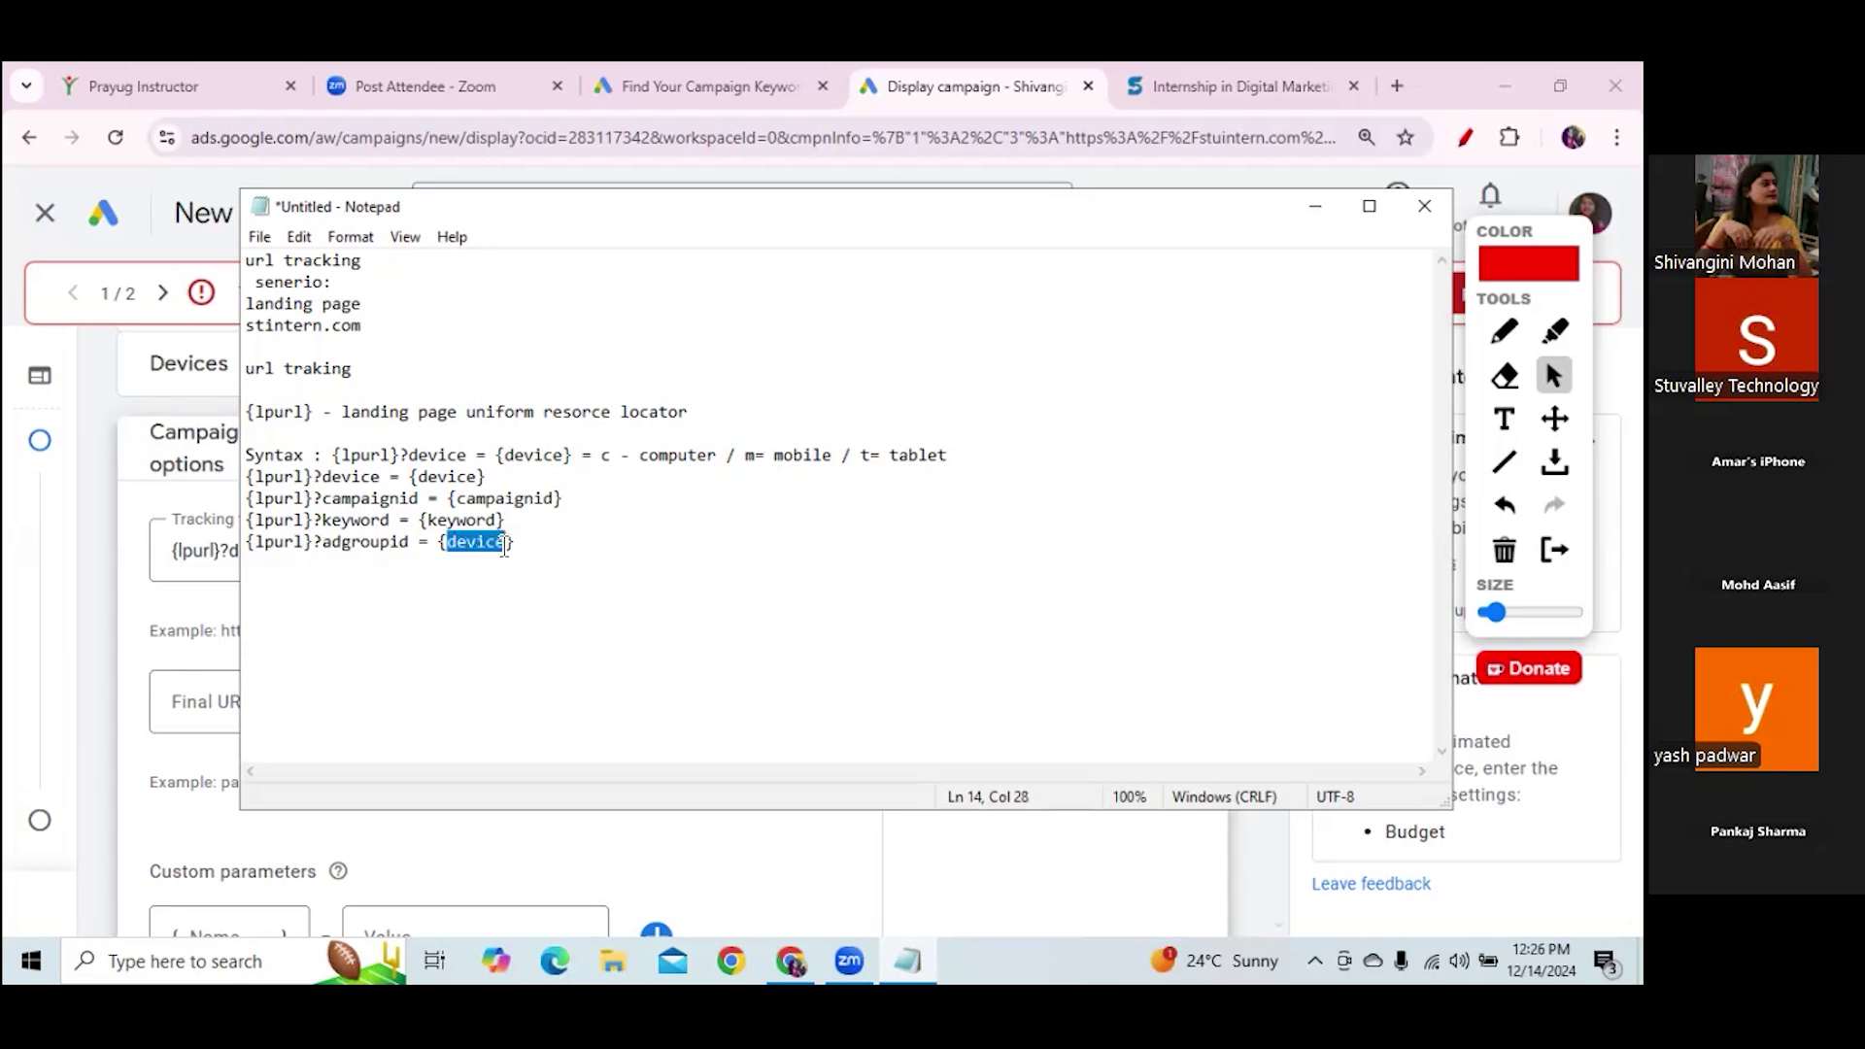
key(ctrl+v)
drag(563, 498, 496, 522)
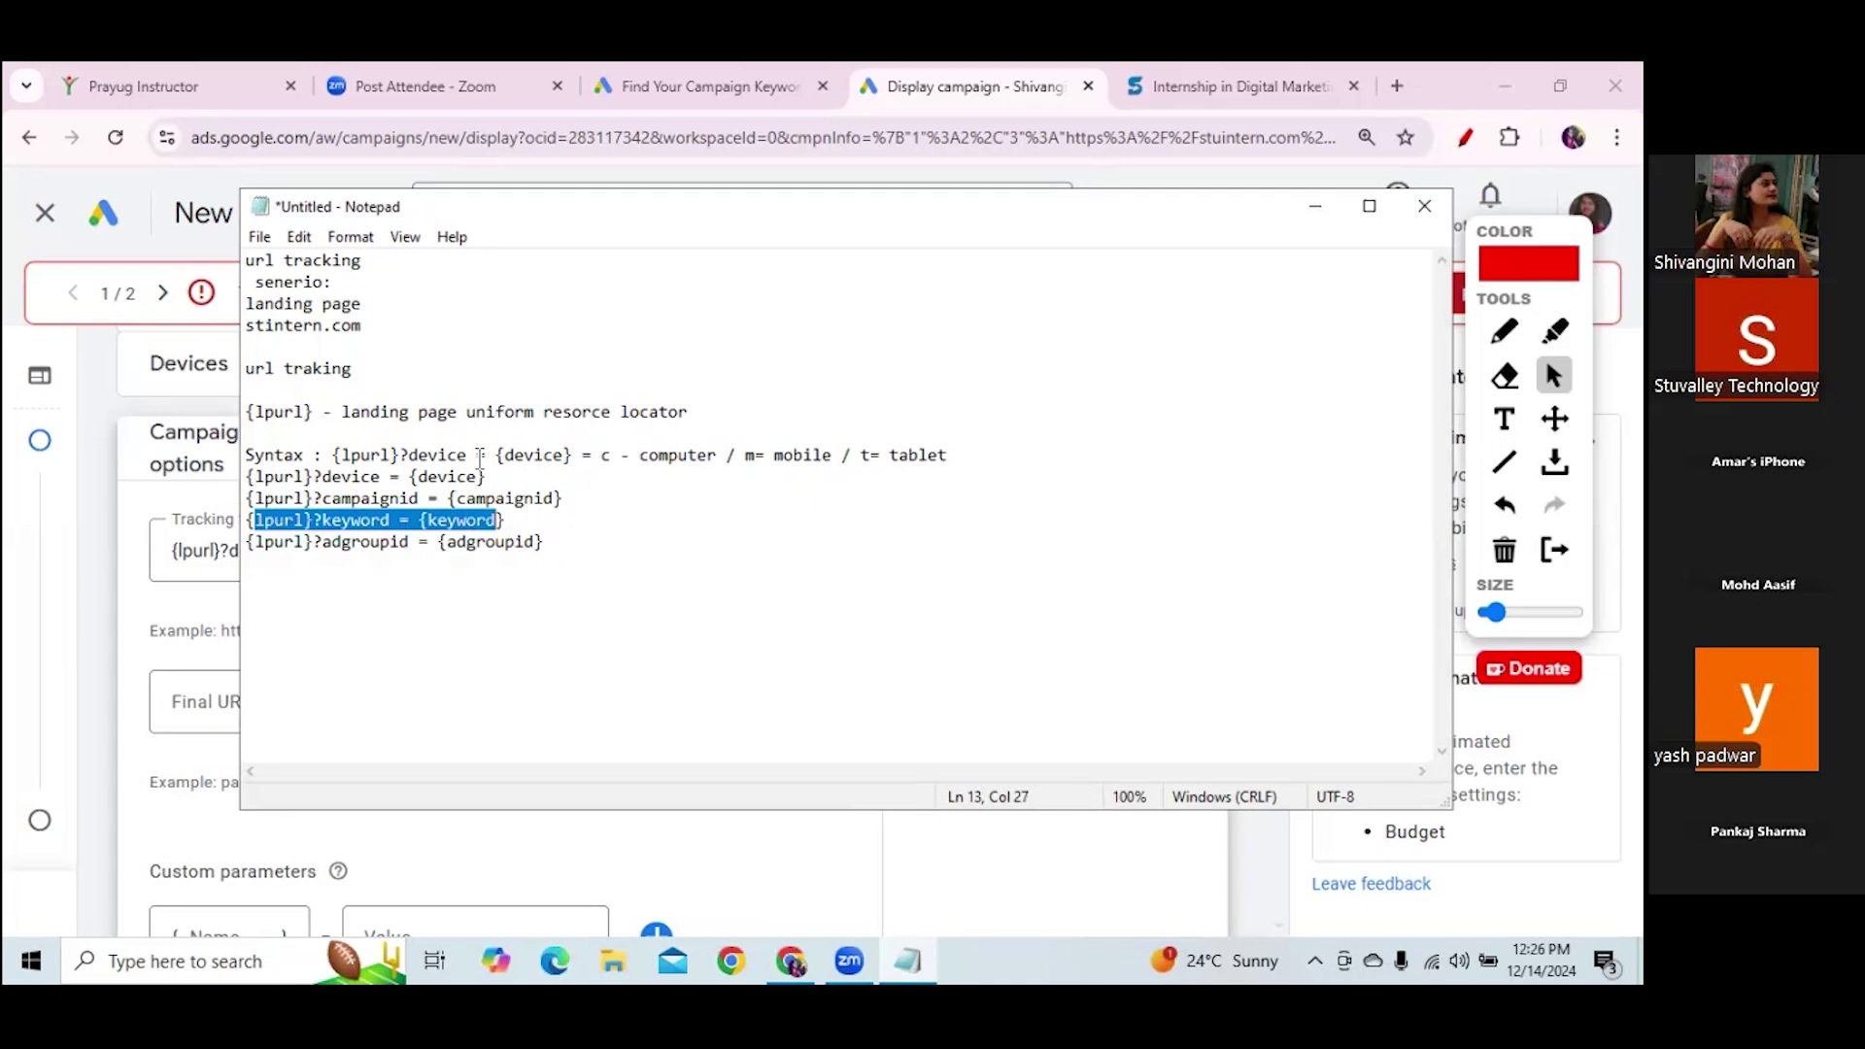
Add the heading "combine syntax" after a blank line below the adgroupid line, with "&" on the line beneath it
click(609, 555)
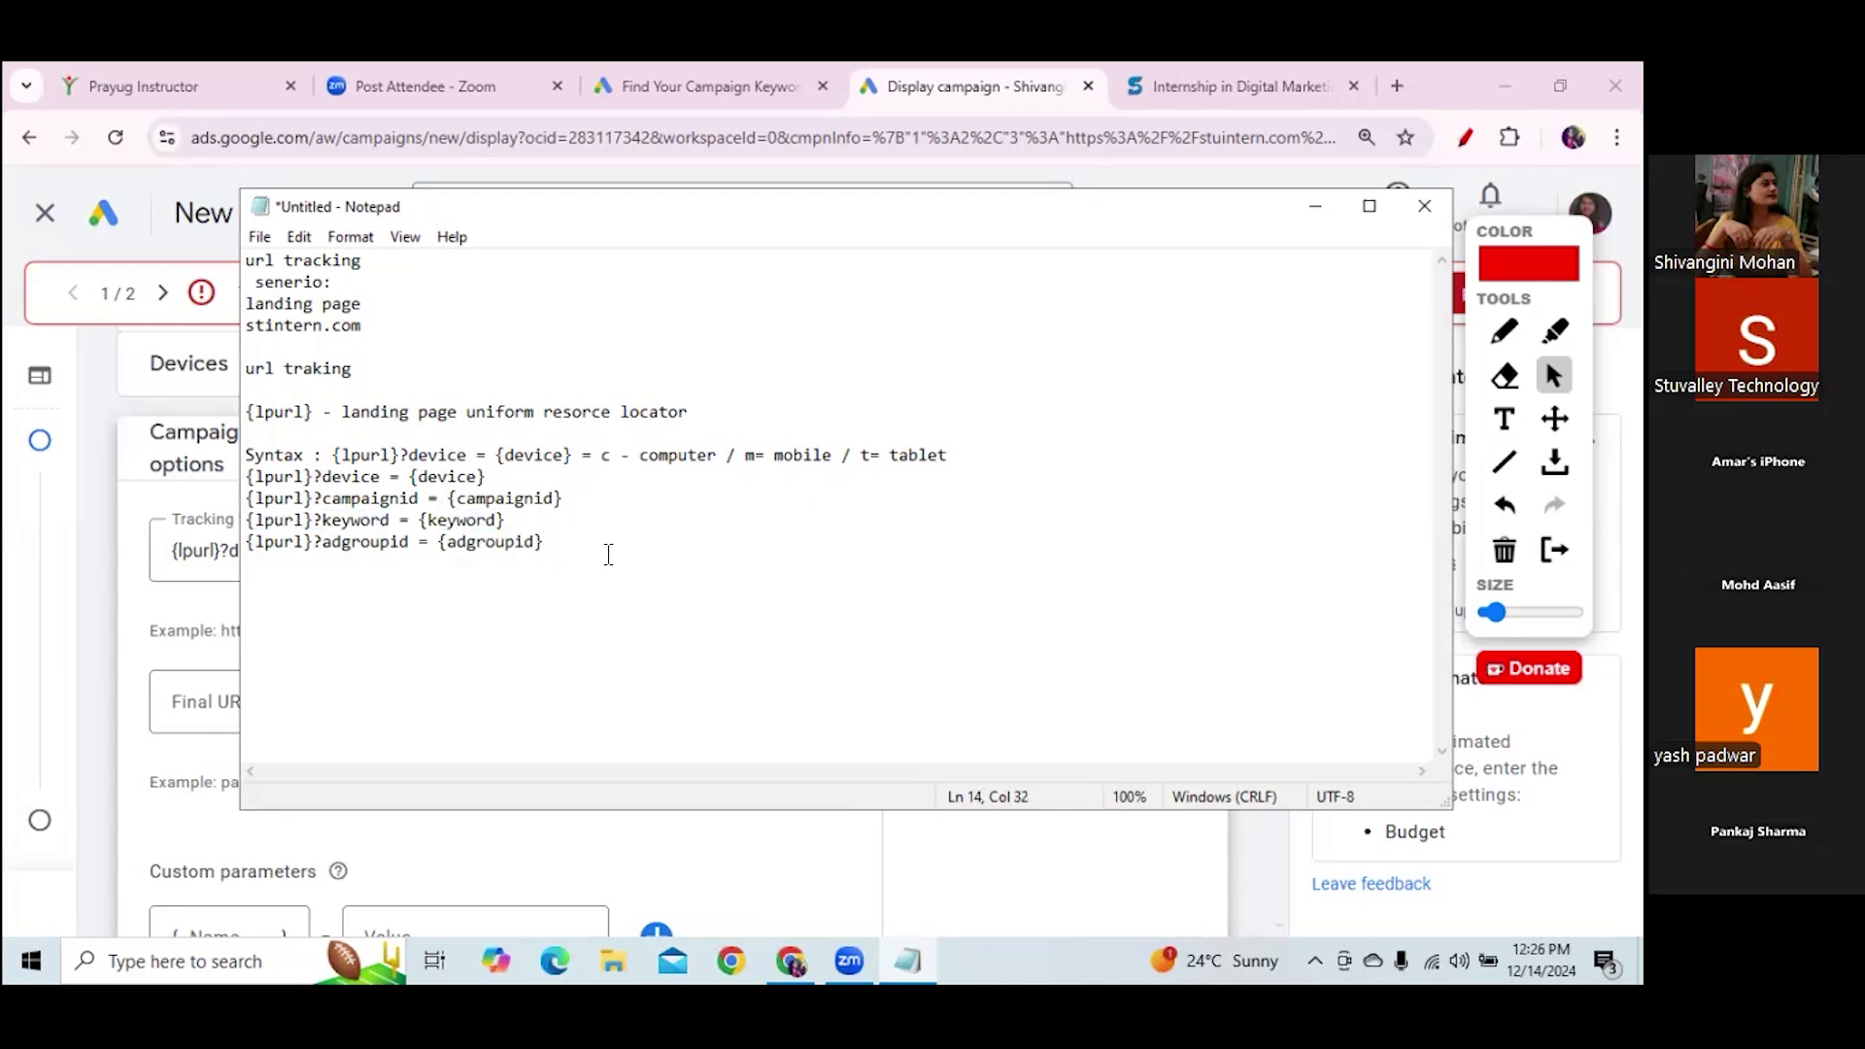
key(Return)
key(Return)
text(combine)
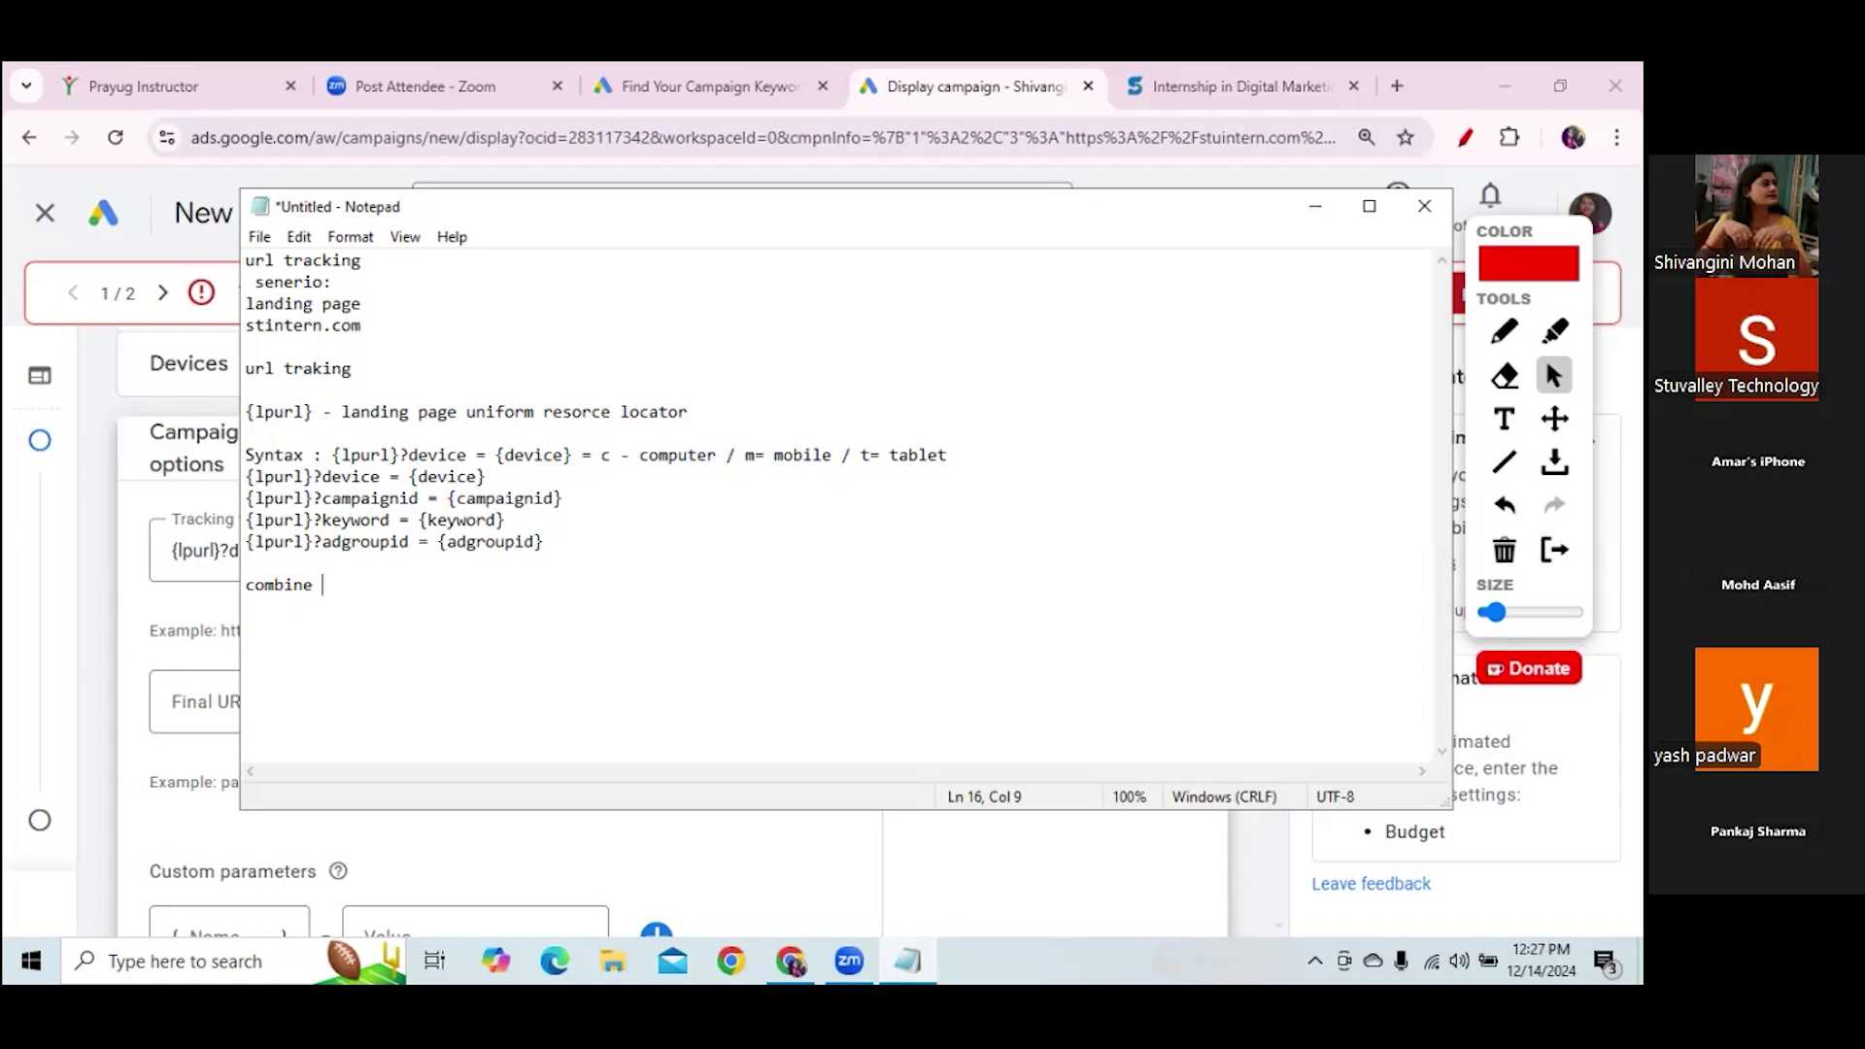
text(syntax)
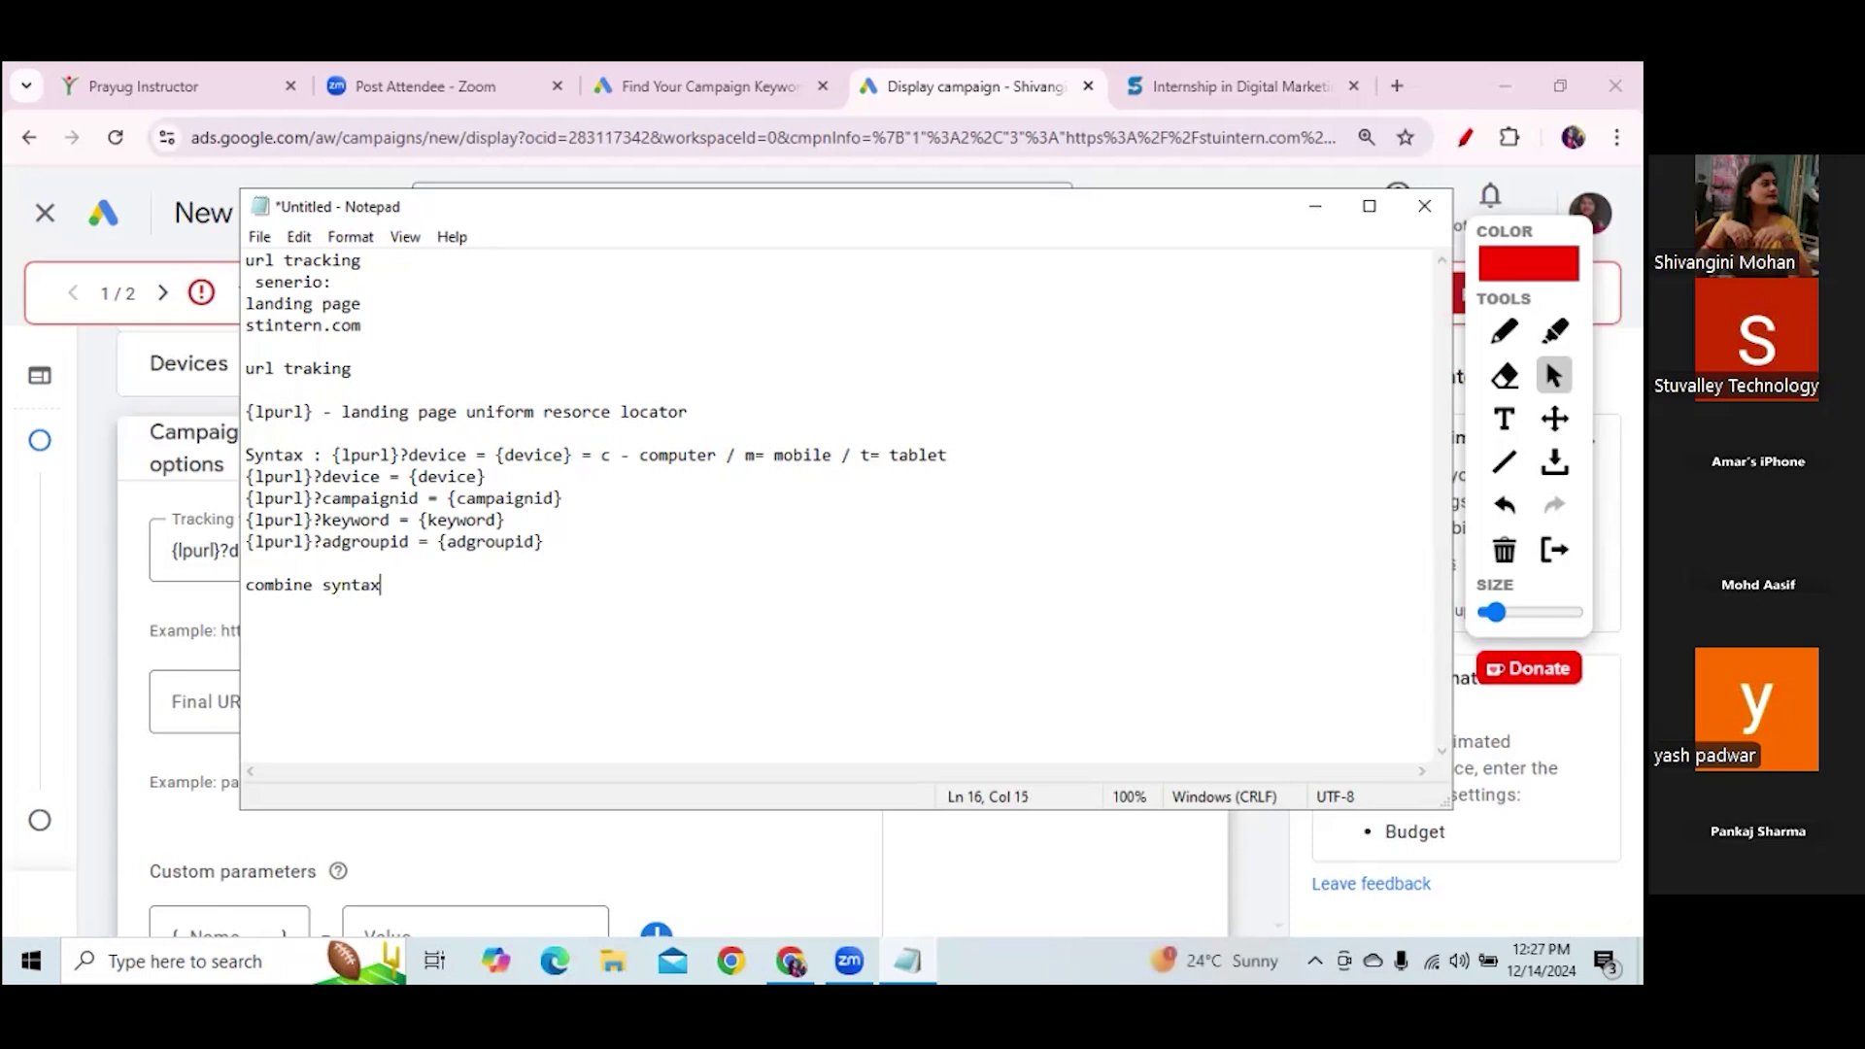
key(Return)
text(&)
key(Return)
key(Return)
Start the combined expression below the ampersand with "{lpurl}?campain id ={campaign id} &"
text({lpurl)
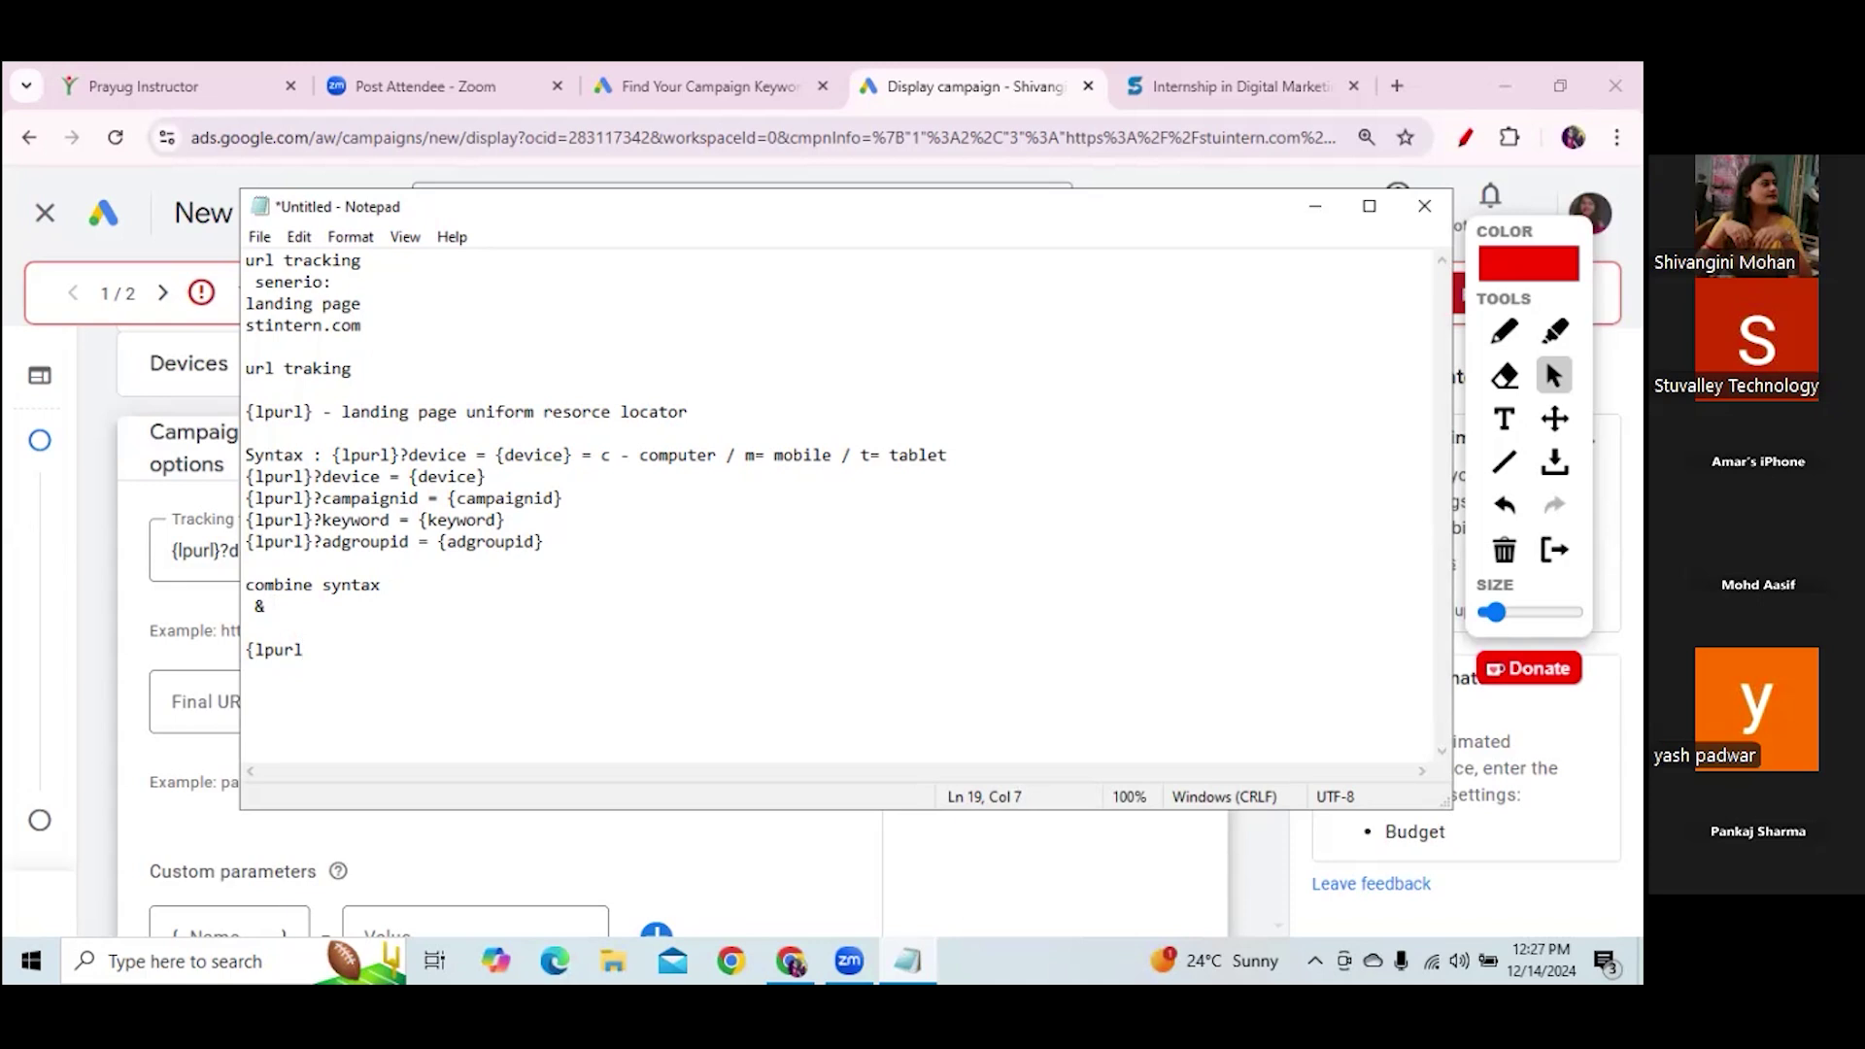
text(})
text(?)
text(camp)
text(ain i)
text(s)
text( =)
text({)
text(campaign )
text(id)
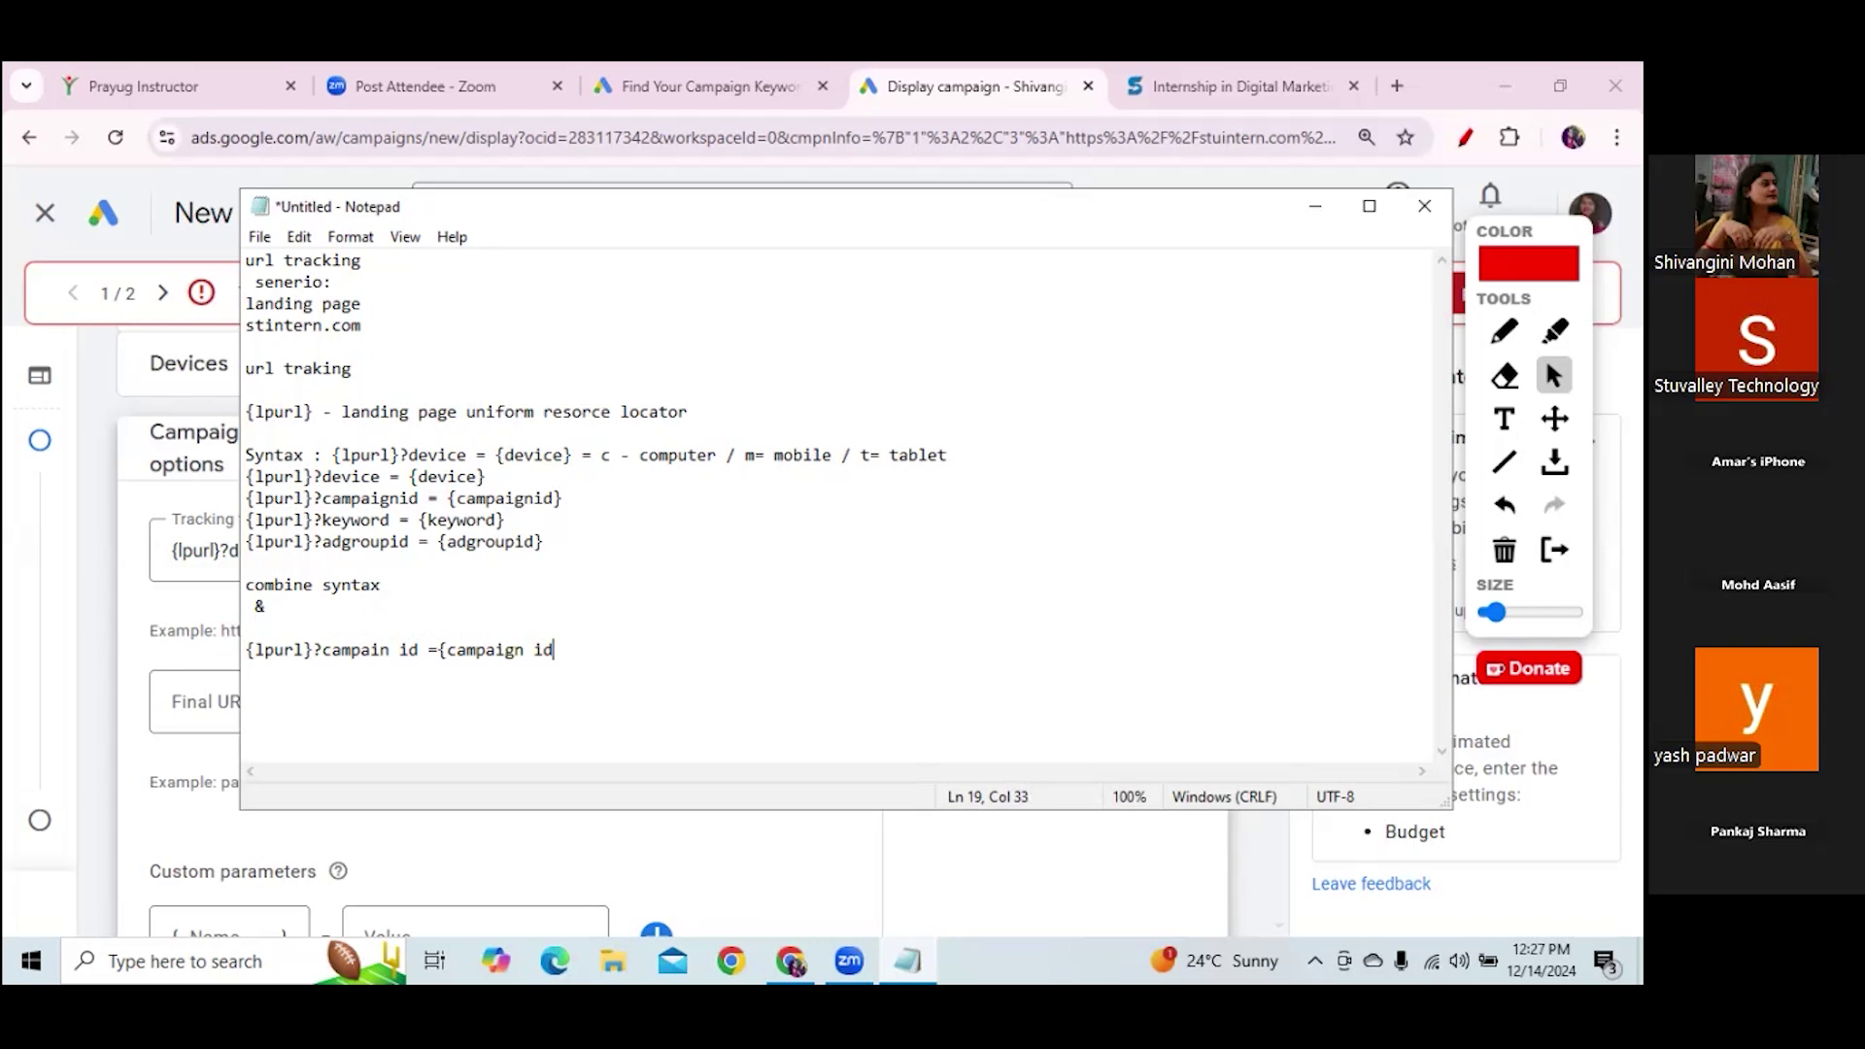
text(} &)
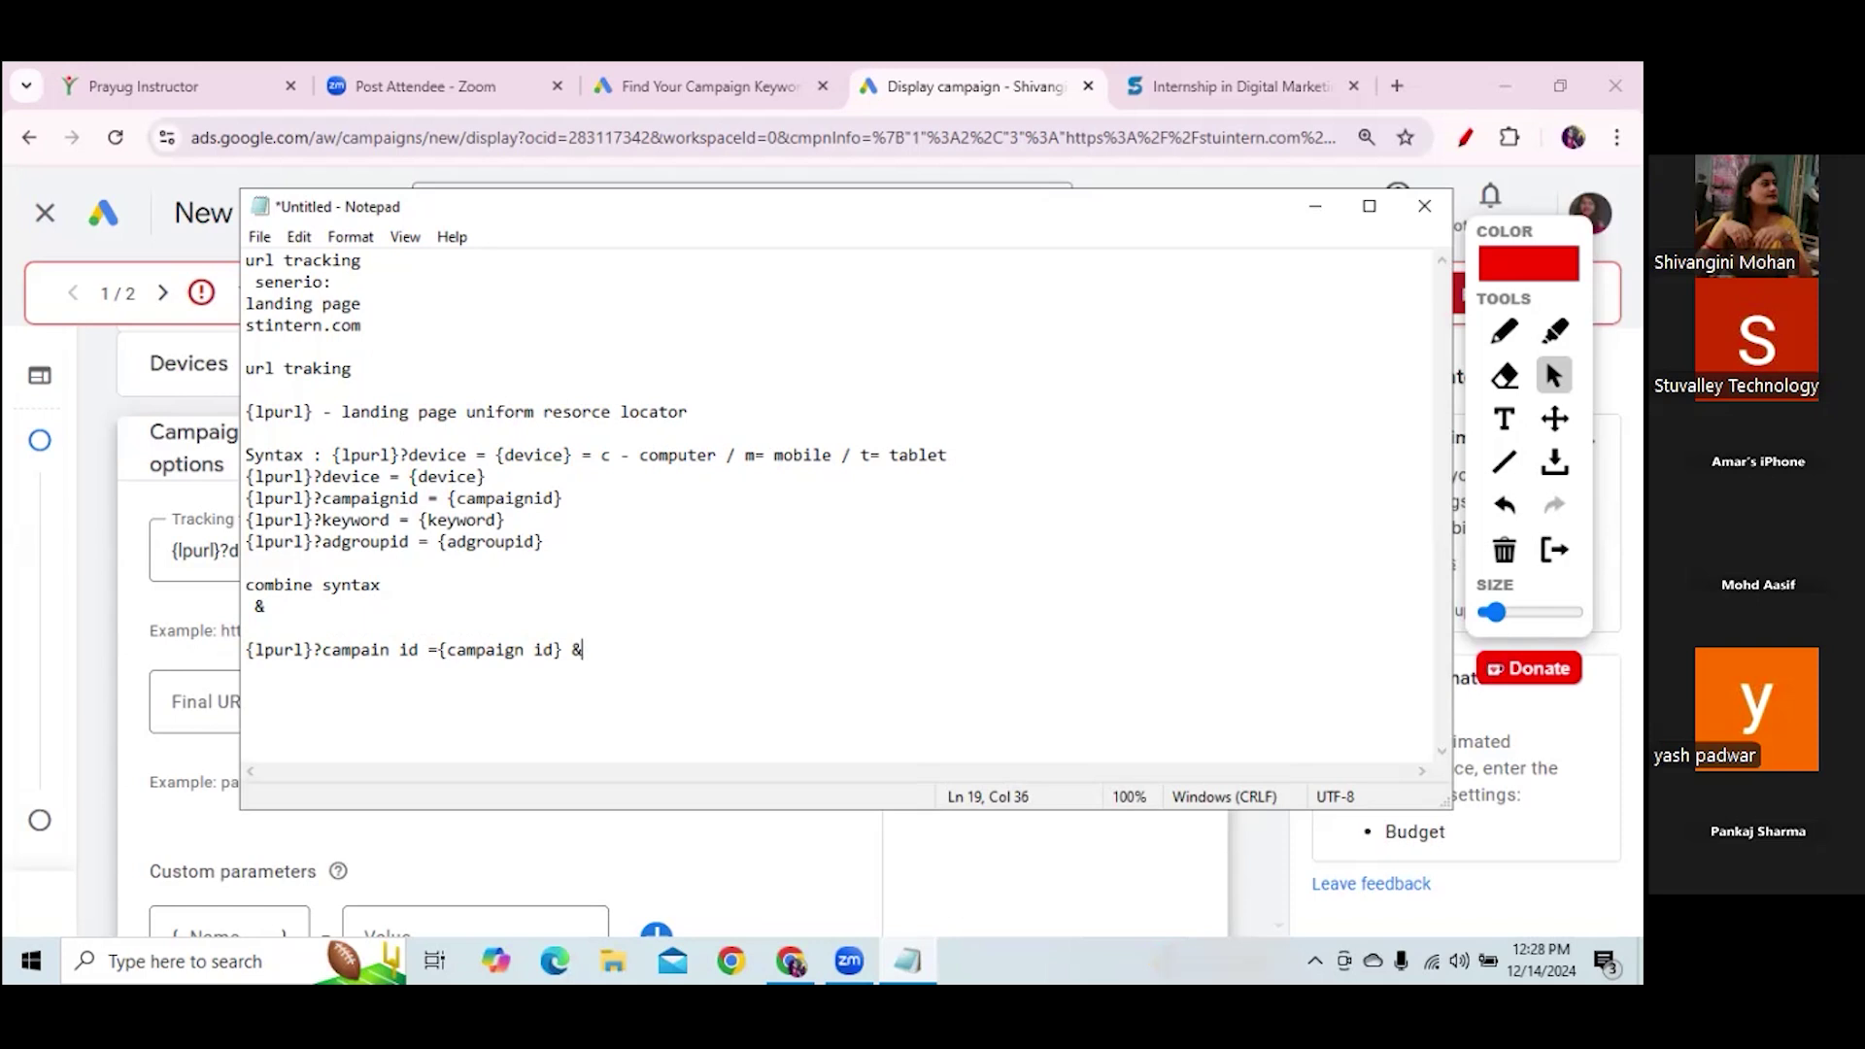
Append a copy of "{lpurl}?device = {device}" to the end of the combined expression
click(249, 651)
drag(249, 476, 495, 477)
key(ctrl+c)
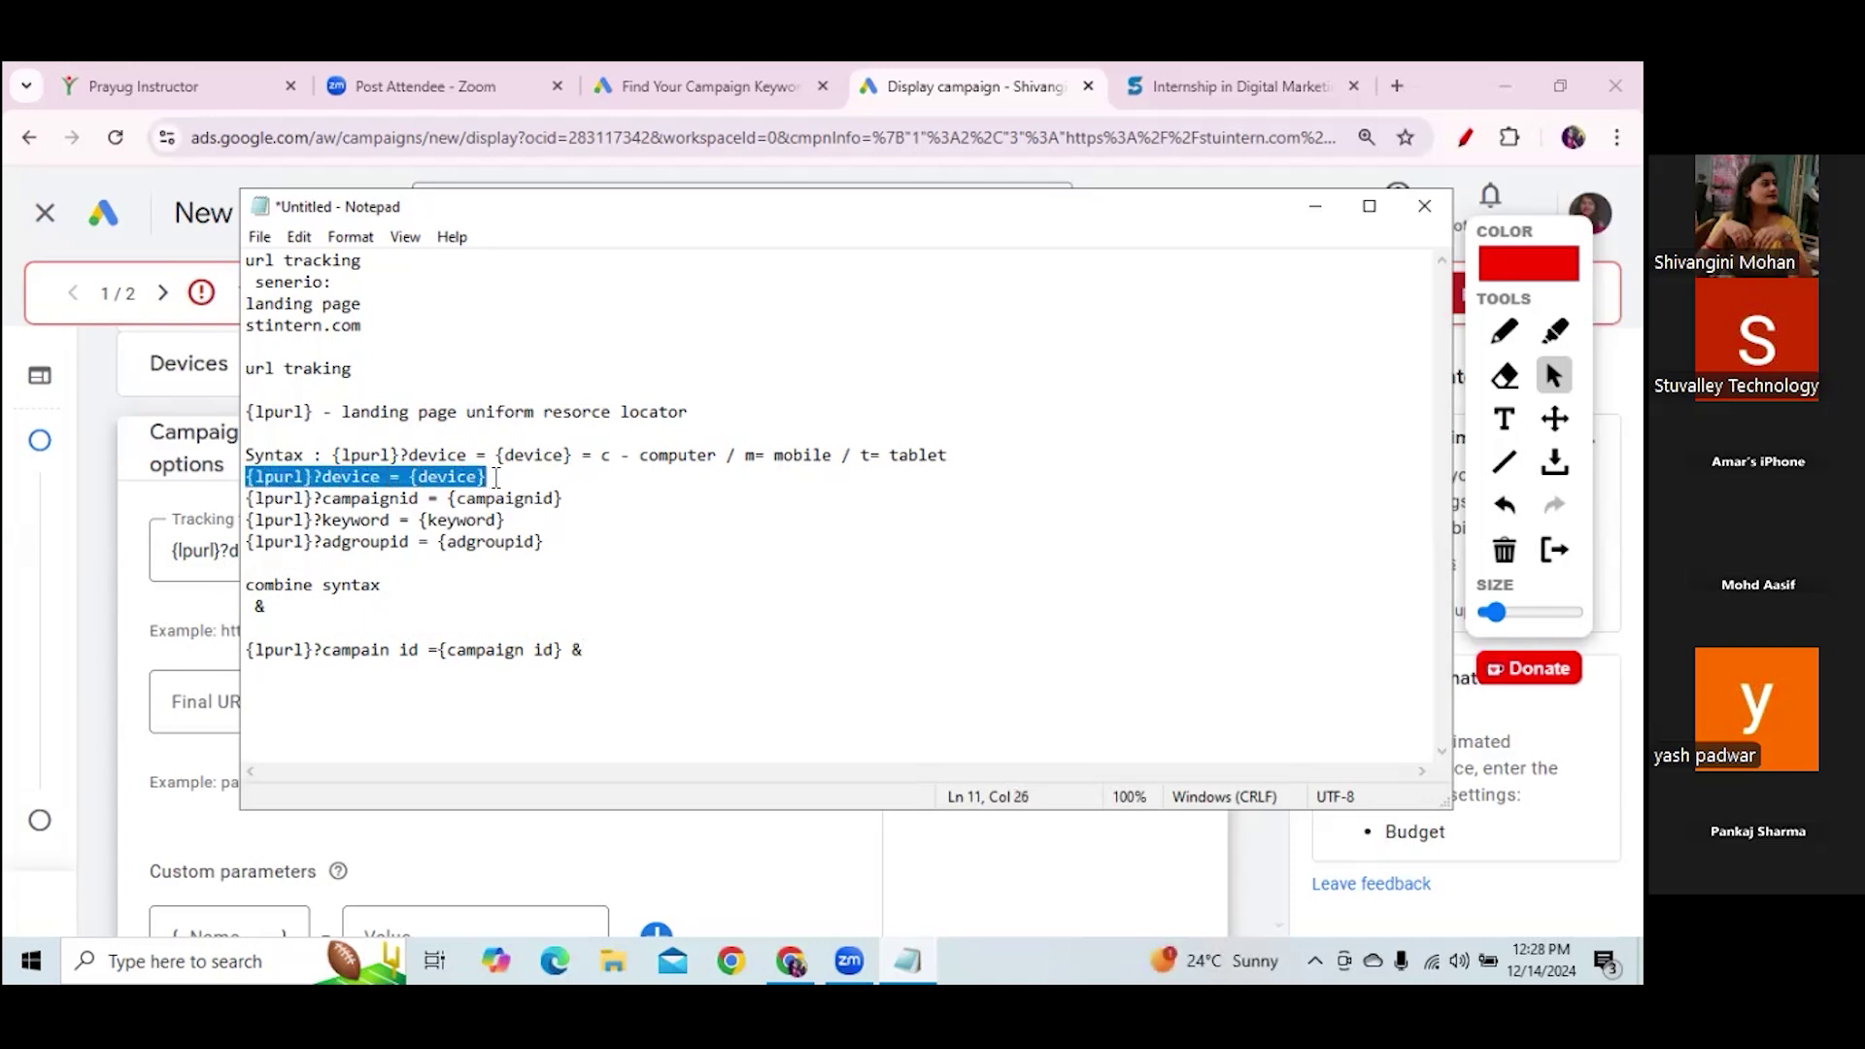
click(583, 650)
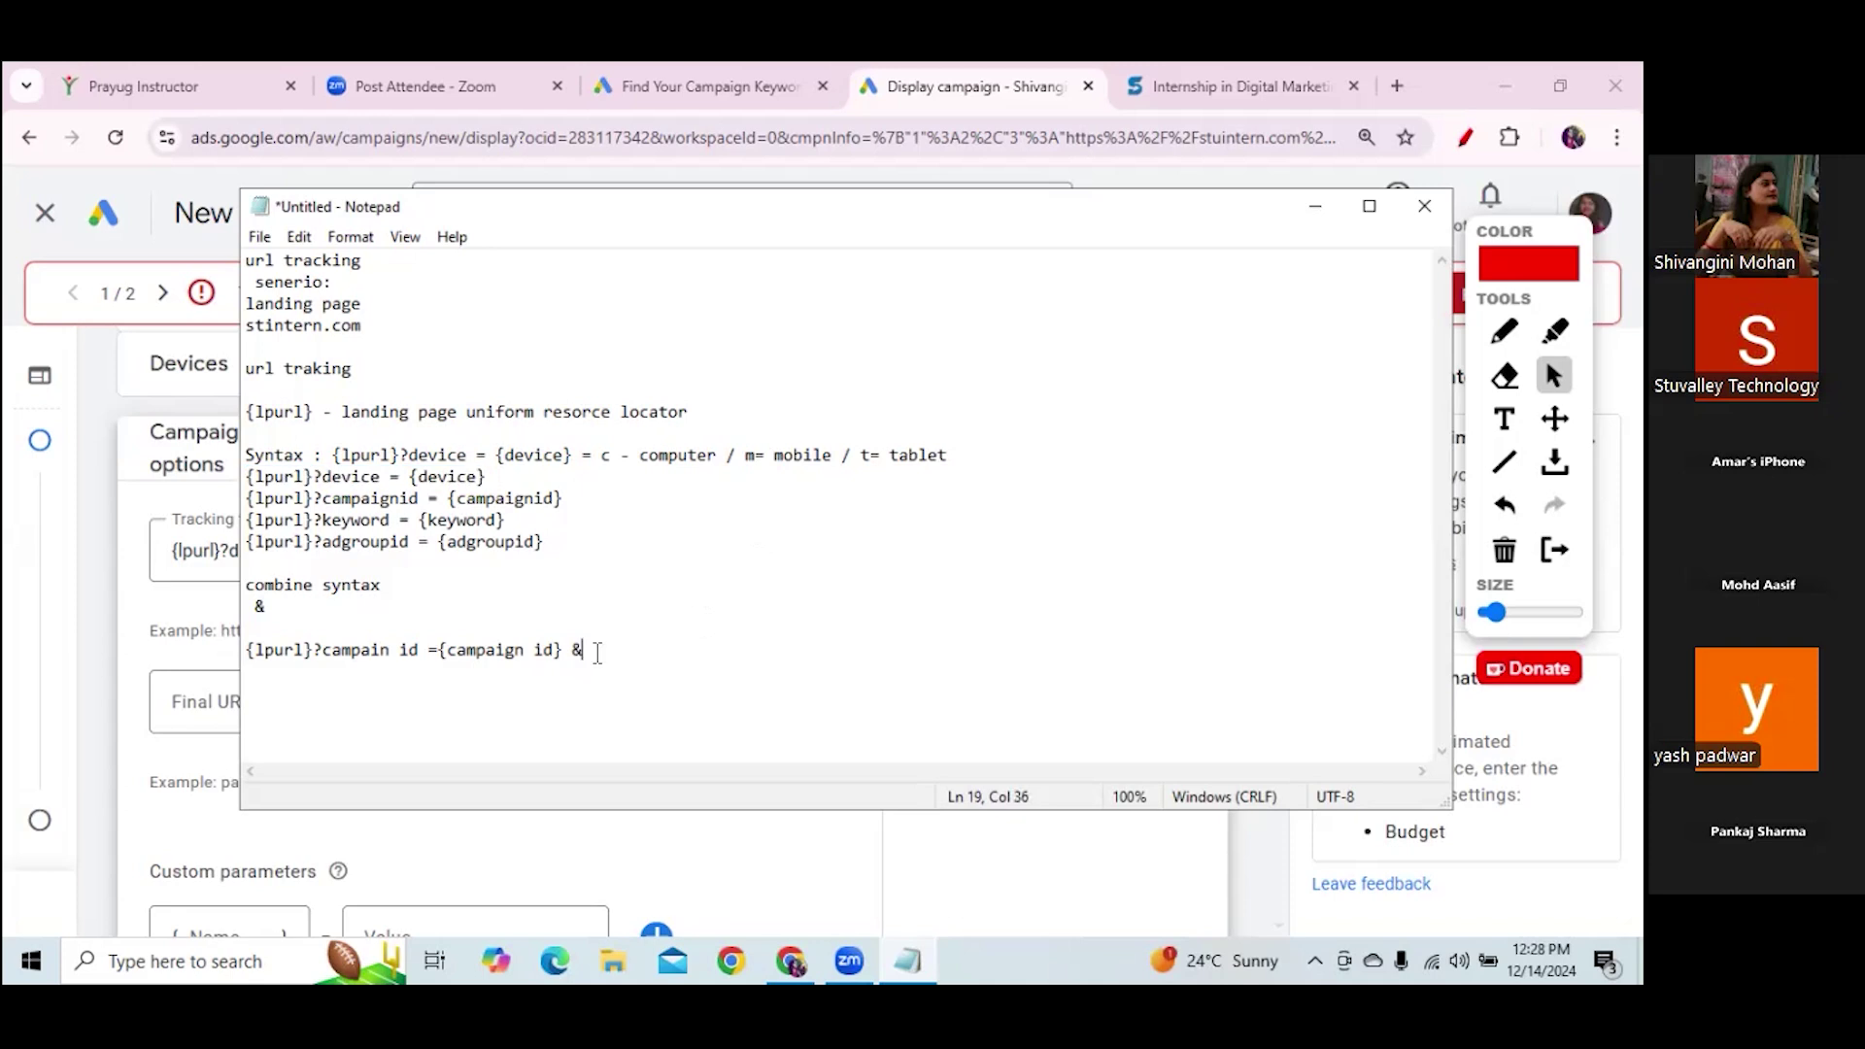
key(ctrl+v)
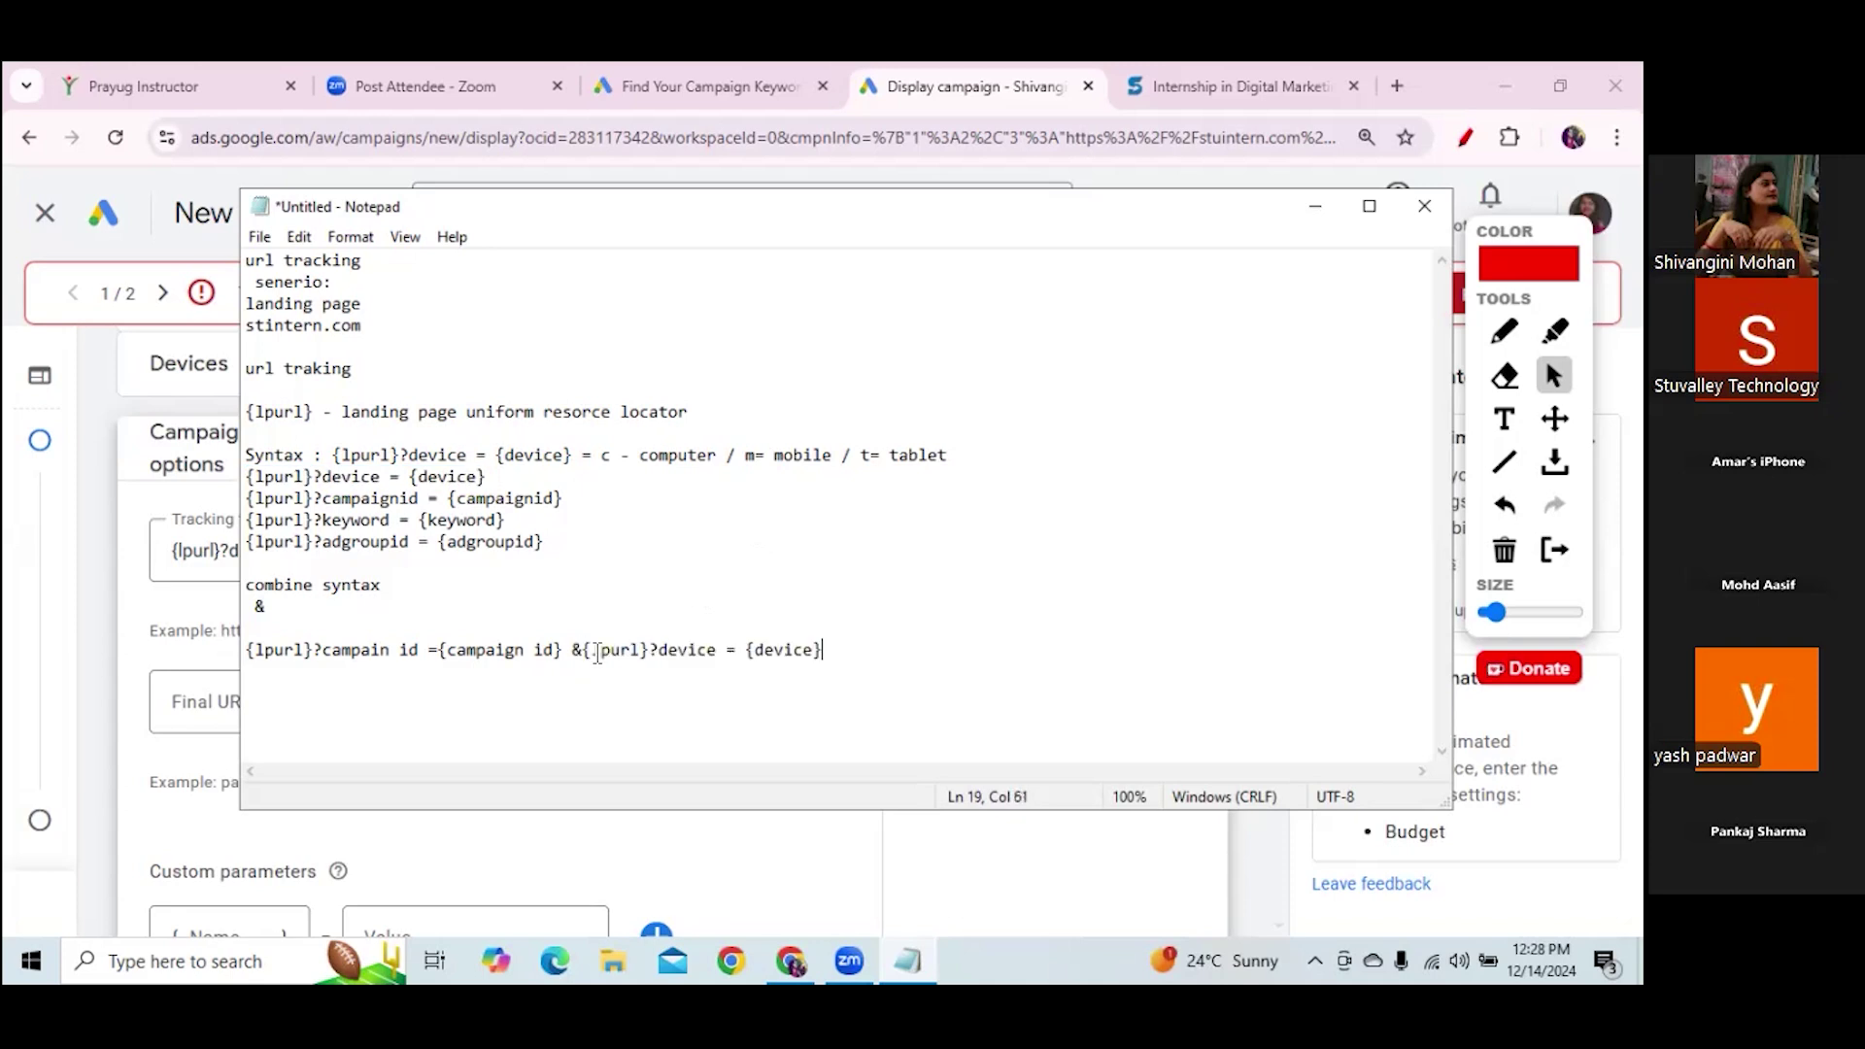
Extend the combined expression with "& {lpurl}?keyword = {keyword} &", copying the keyword line from the list above
text(&)
drag(246, 519, 516, 521)
key(ctrl+c)
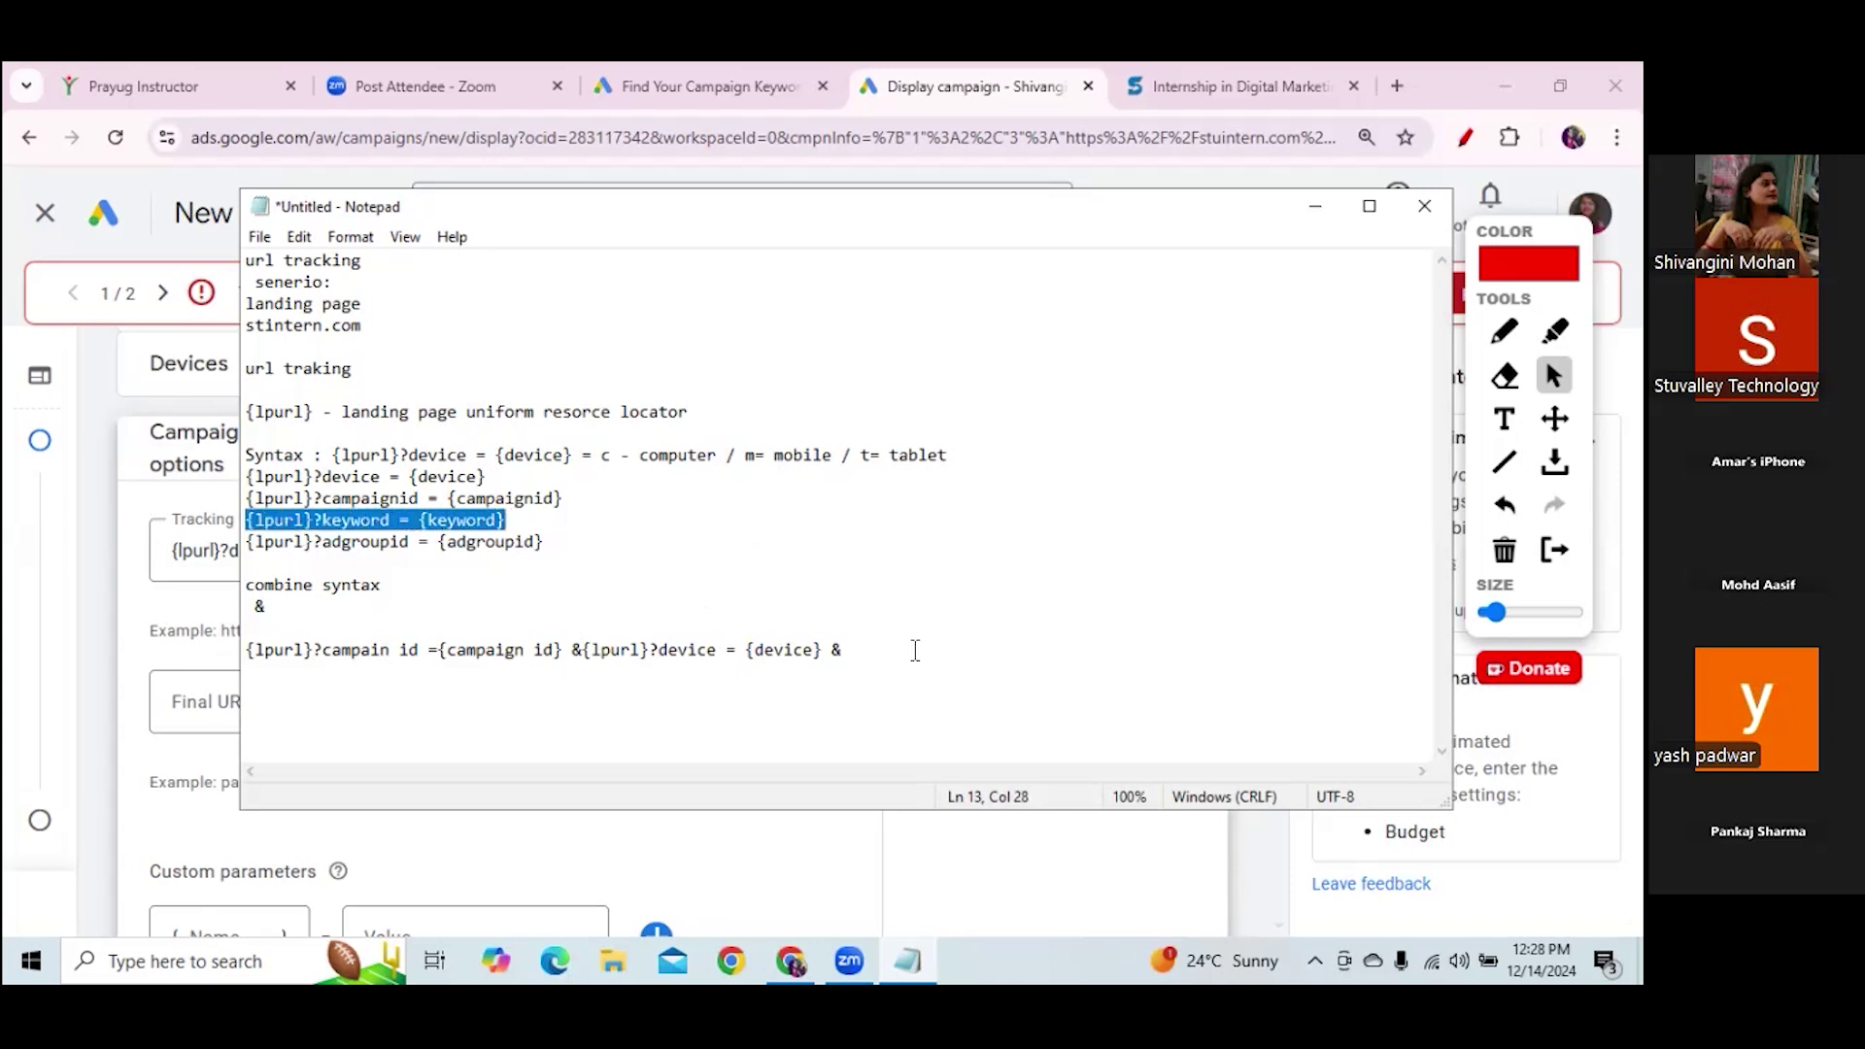
click(884, 656)
key(ctrl+v)
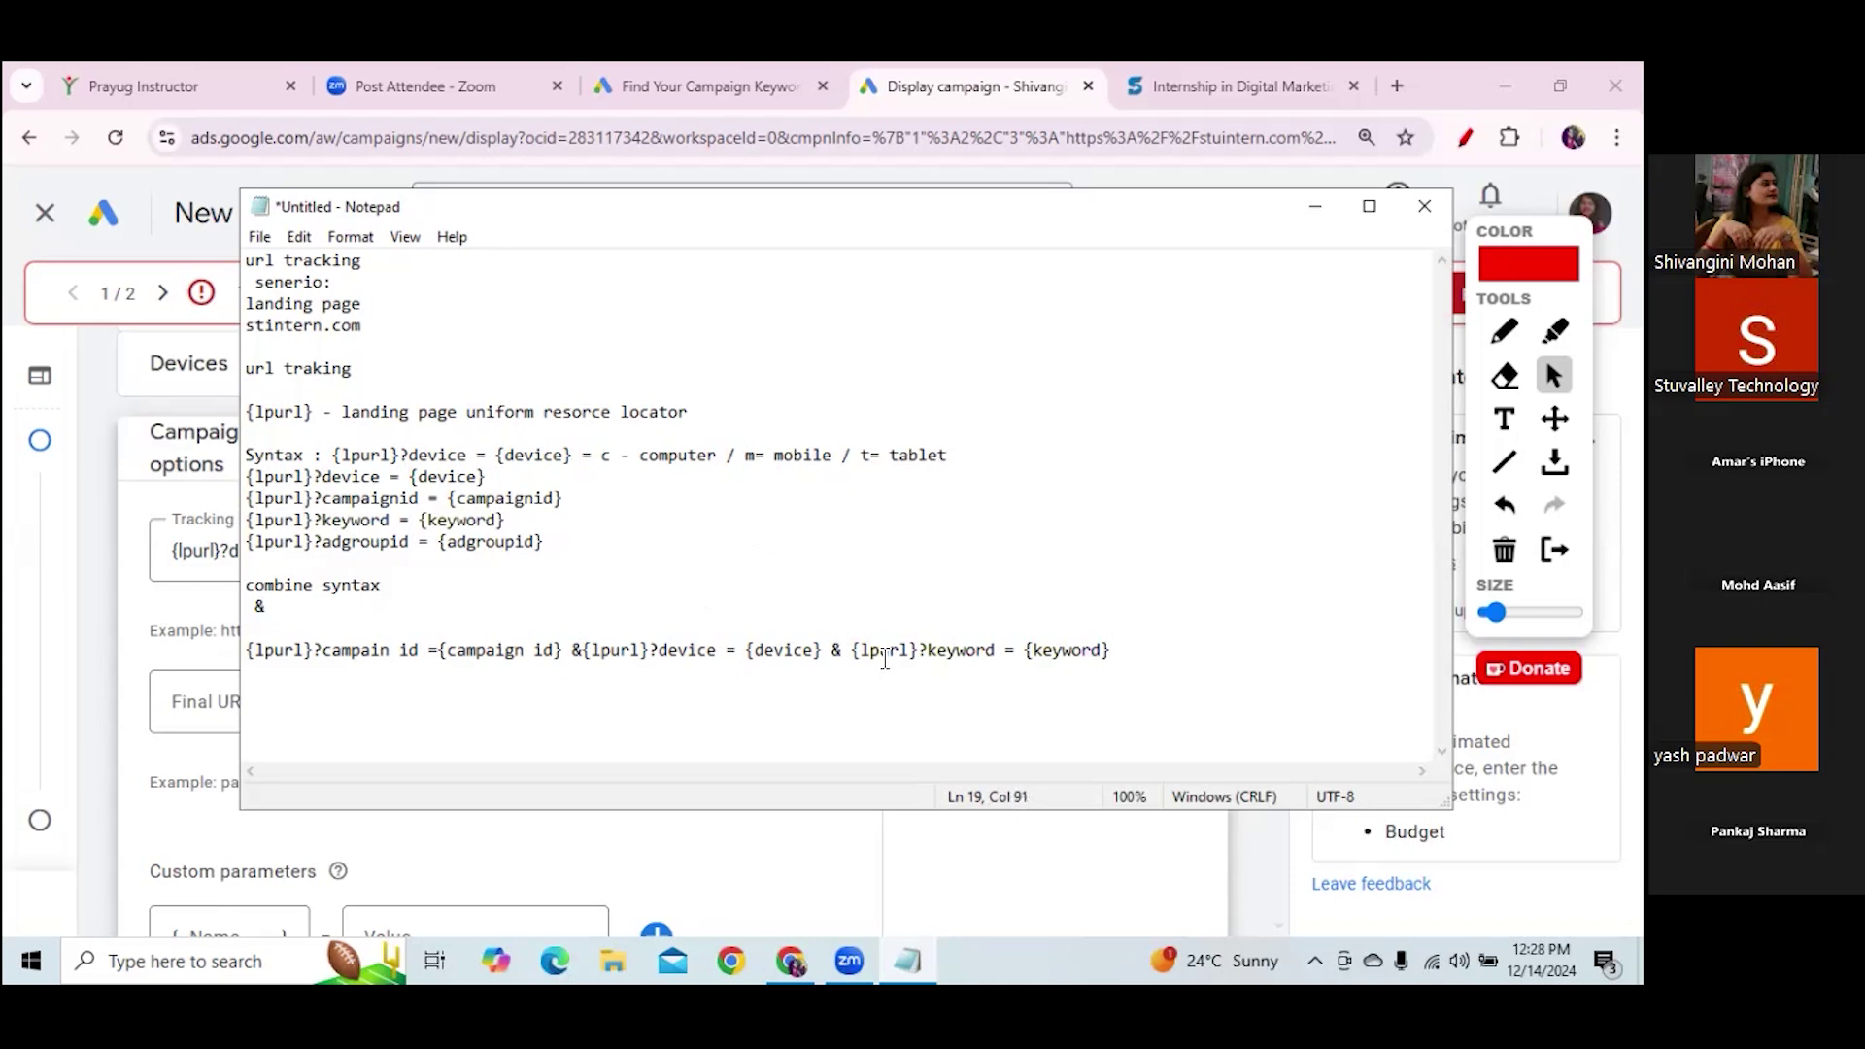
text(&)
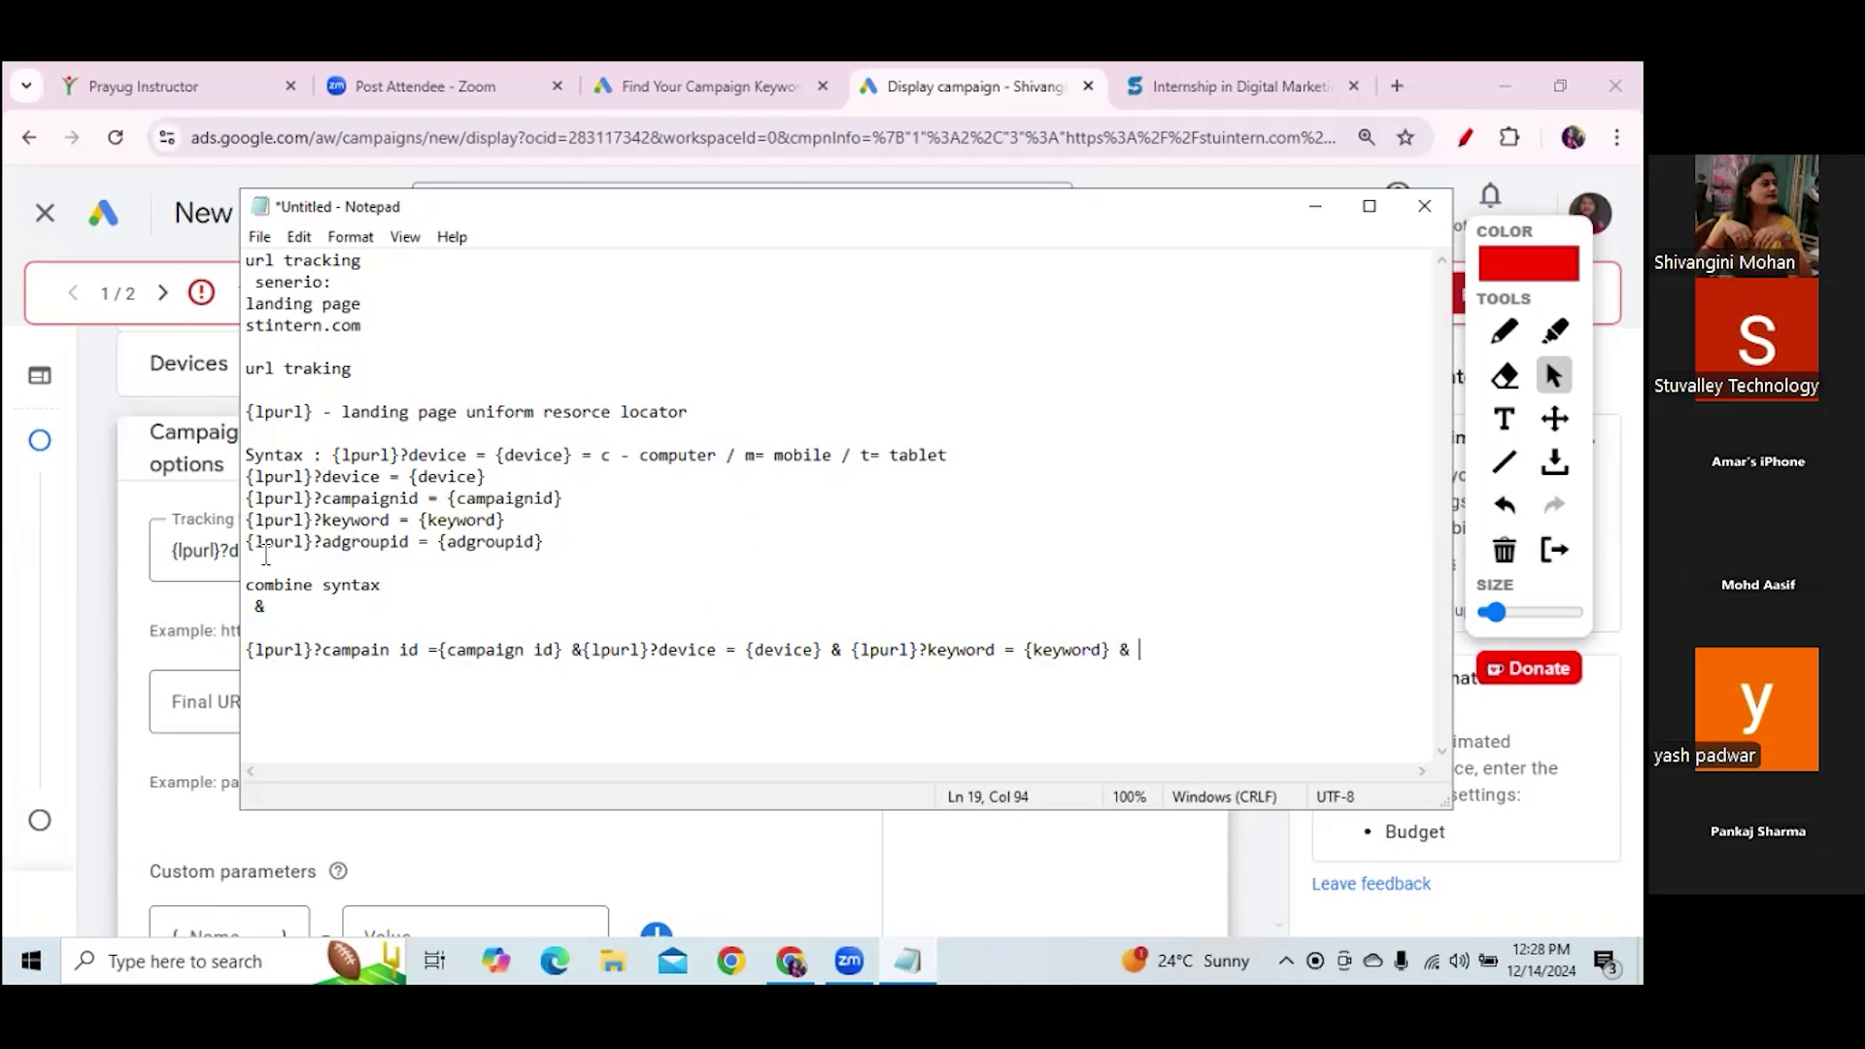
drag(245, 542, 540, 569)
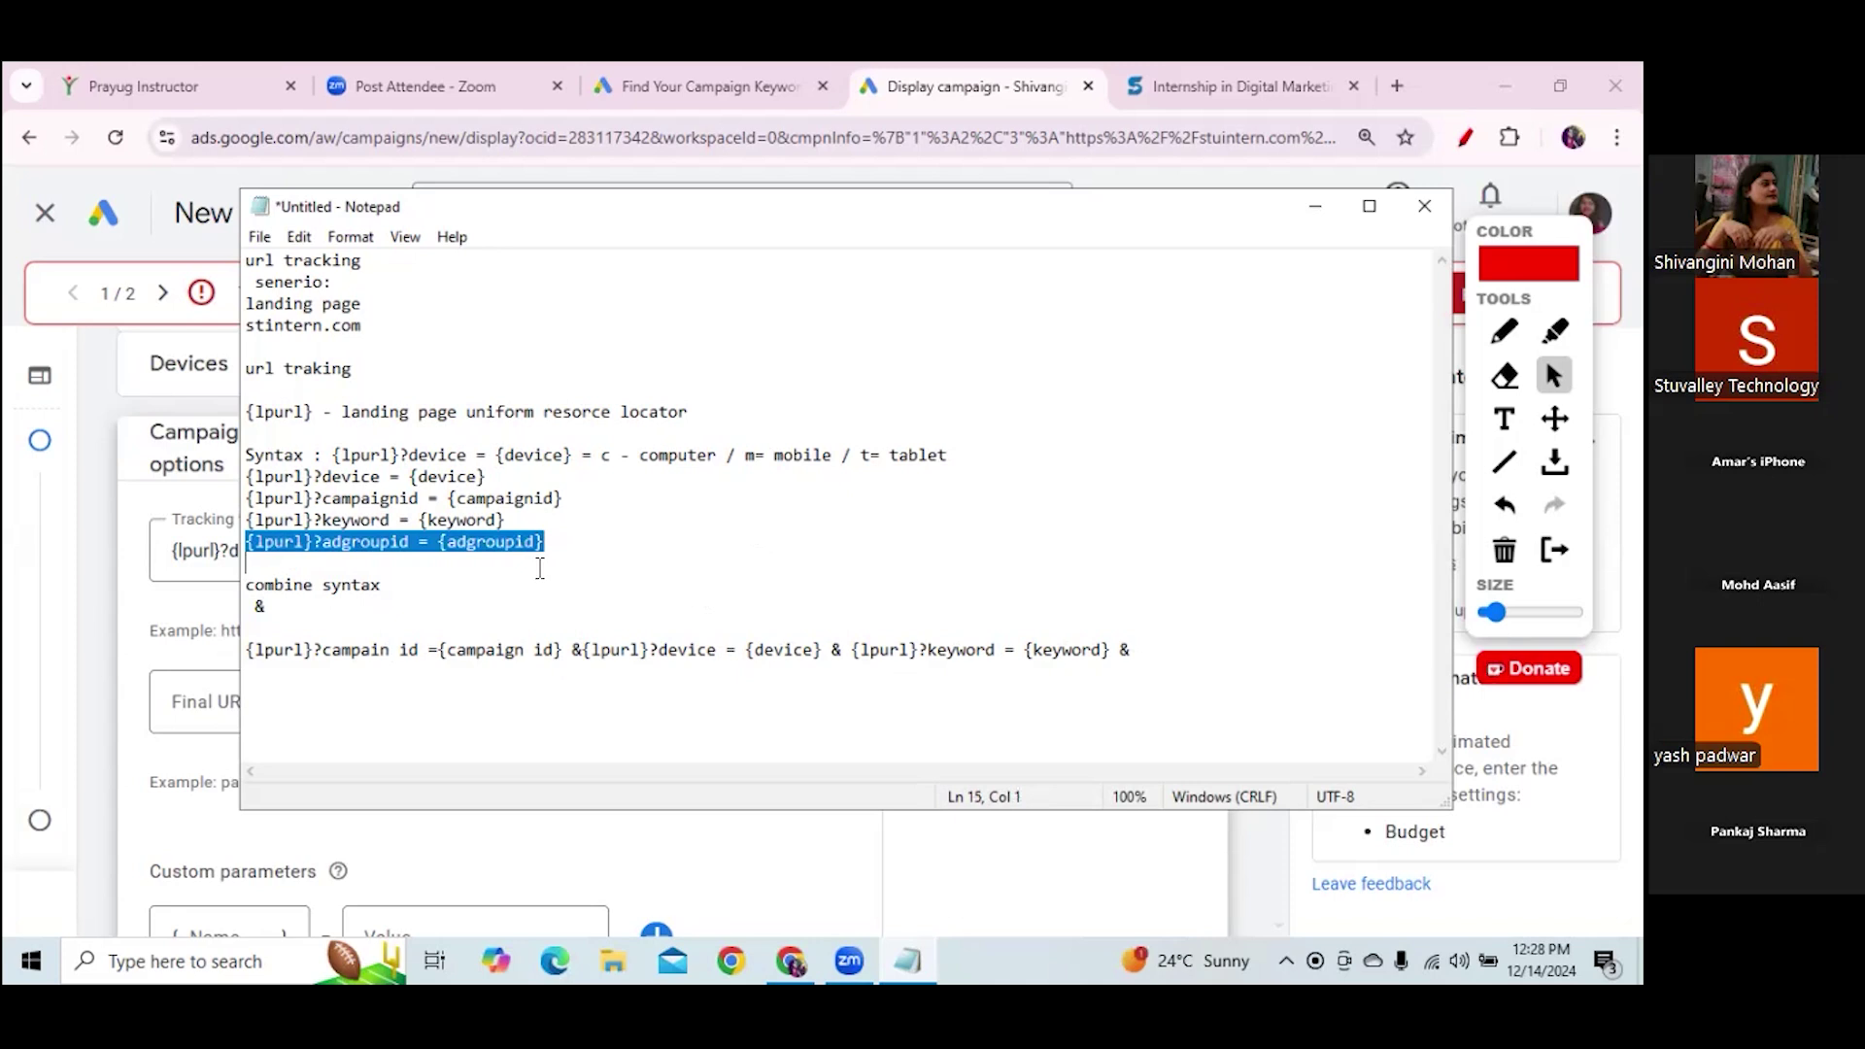
click(1142, 647)
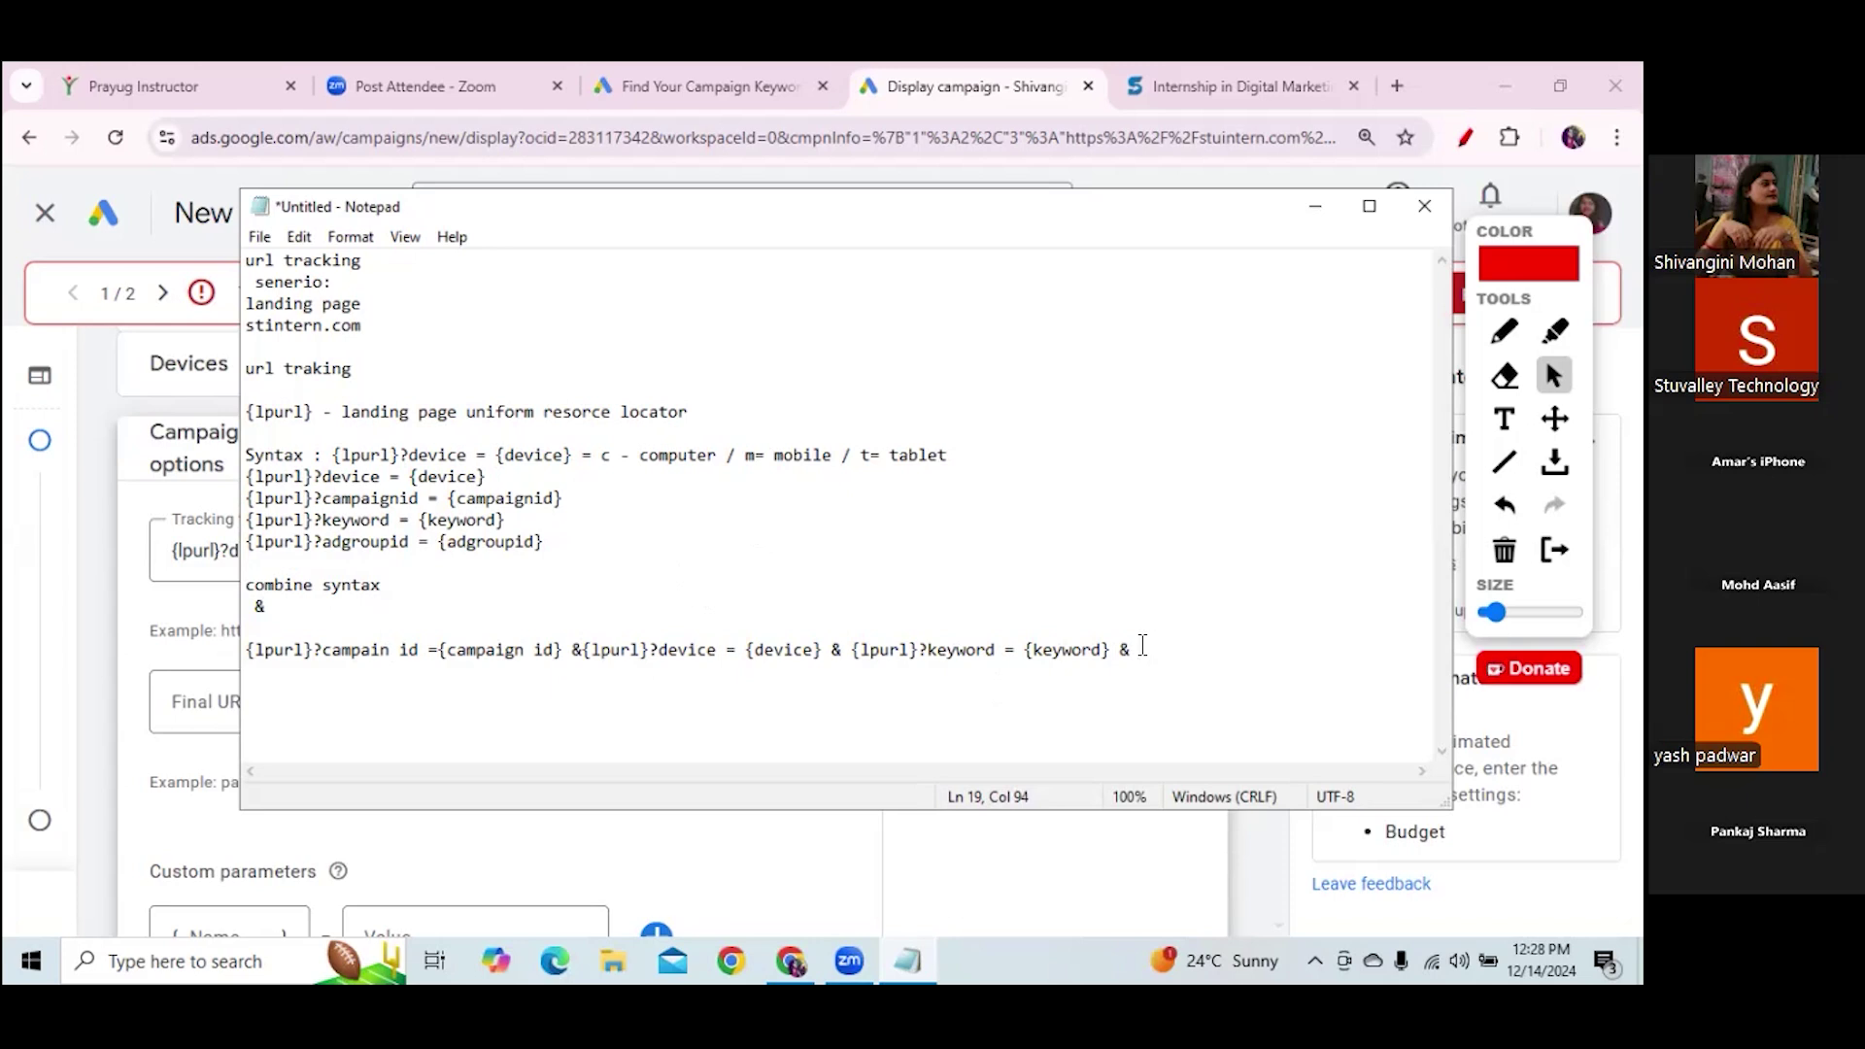
Remove the repeated {lpurl}? prefixes from the combined expression so its middle reads "device = {device} & keyword = {keyword}"
drag(581, 649, 740, 653)
key(BackSpace)
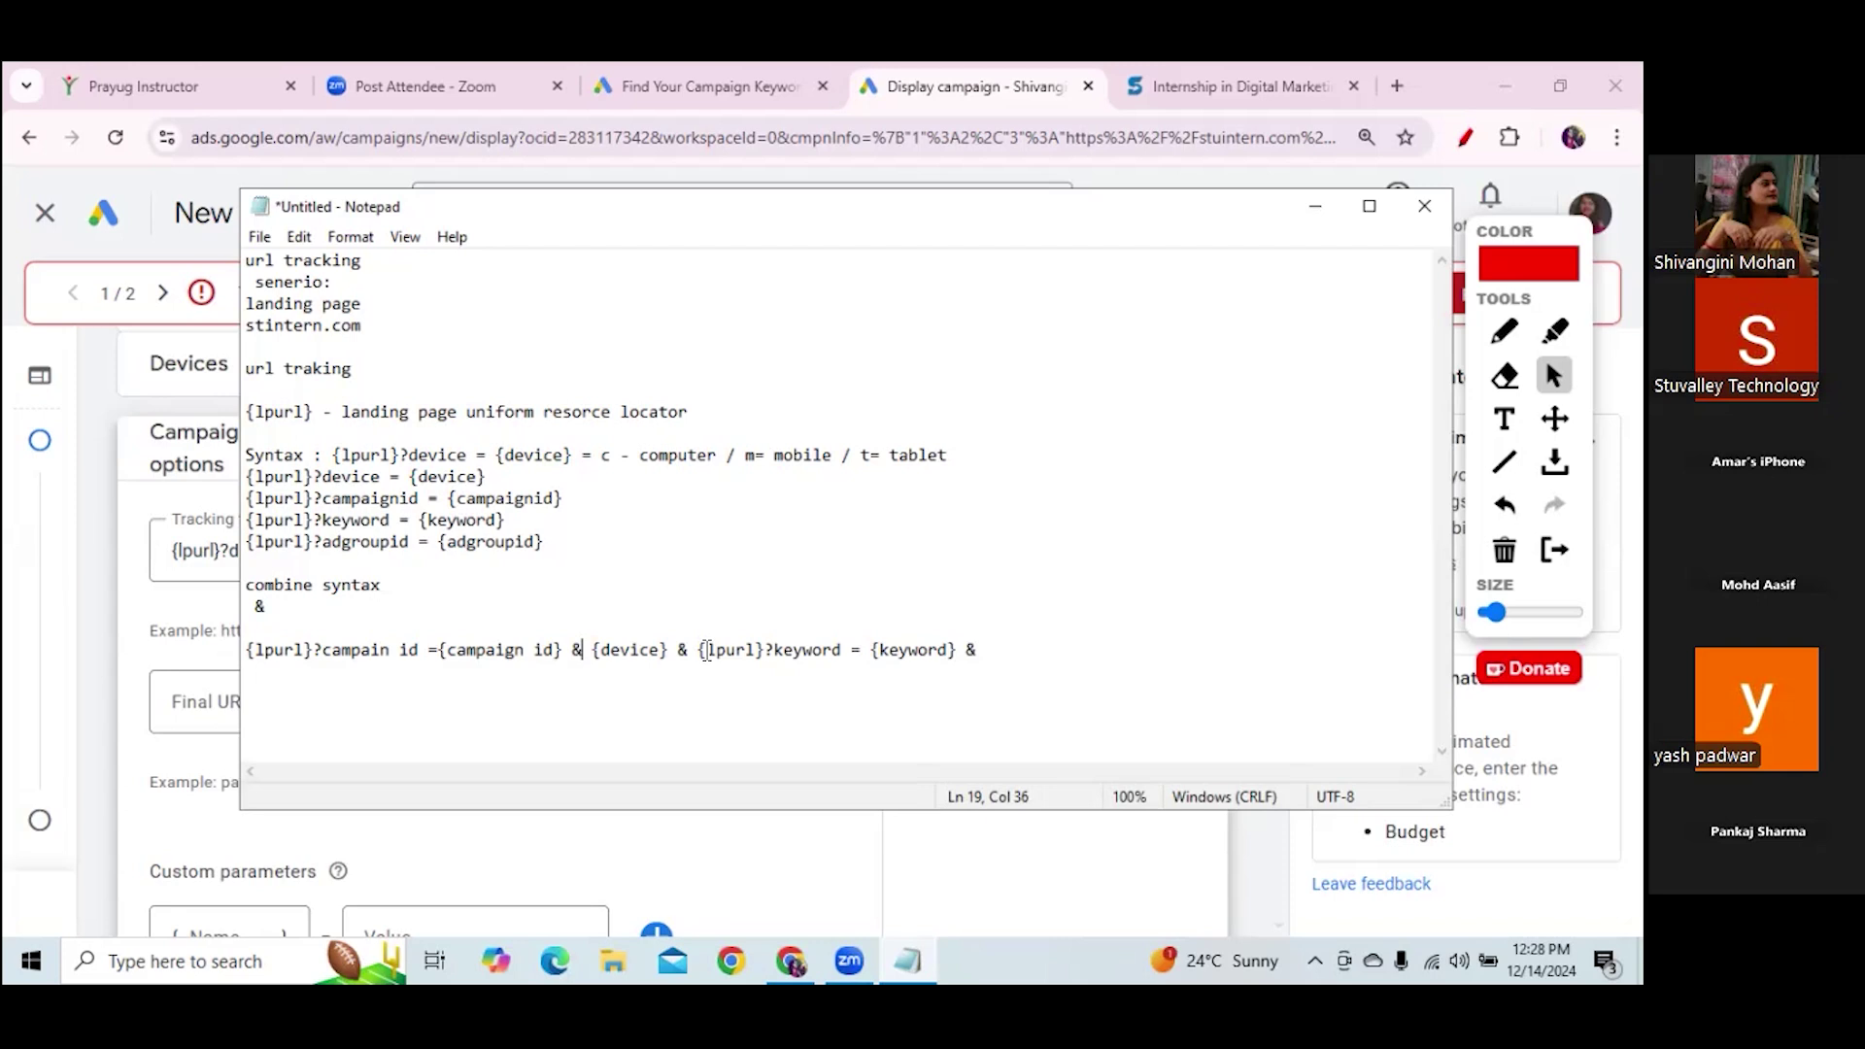
text(device)
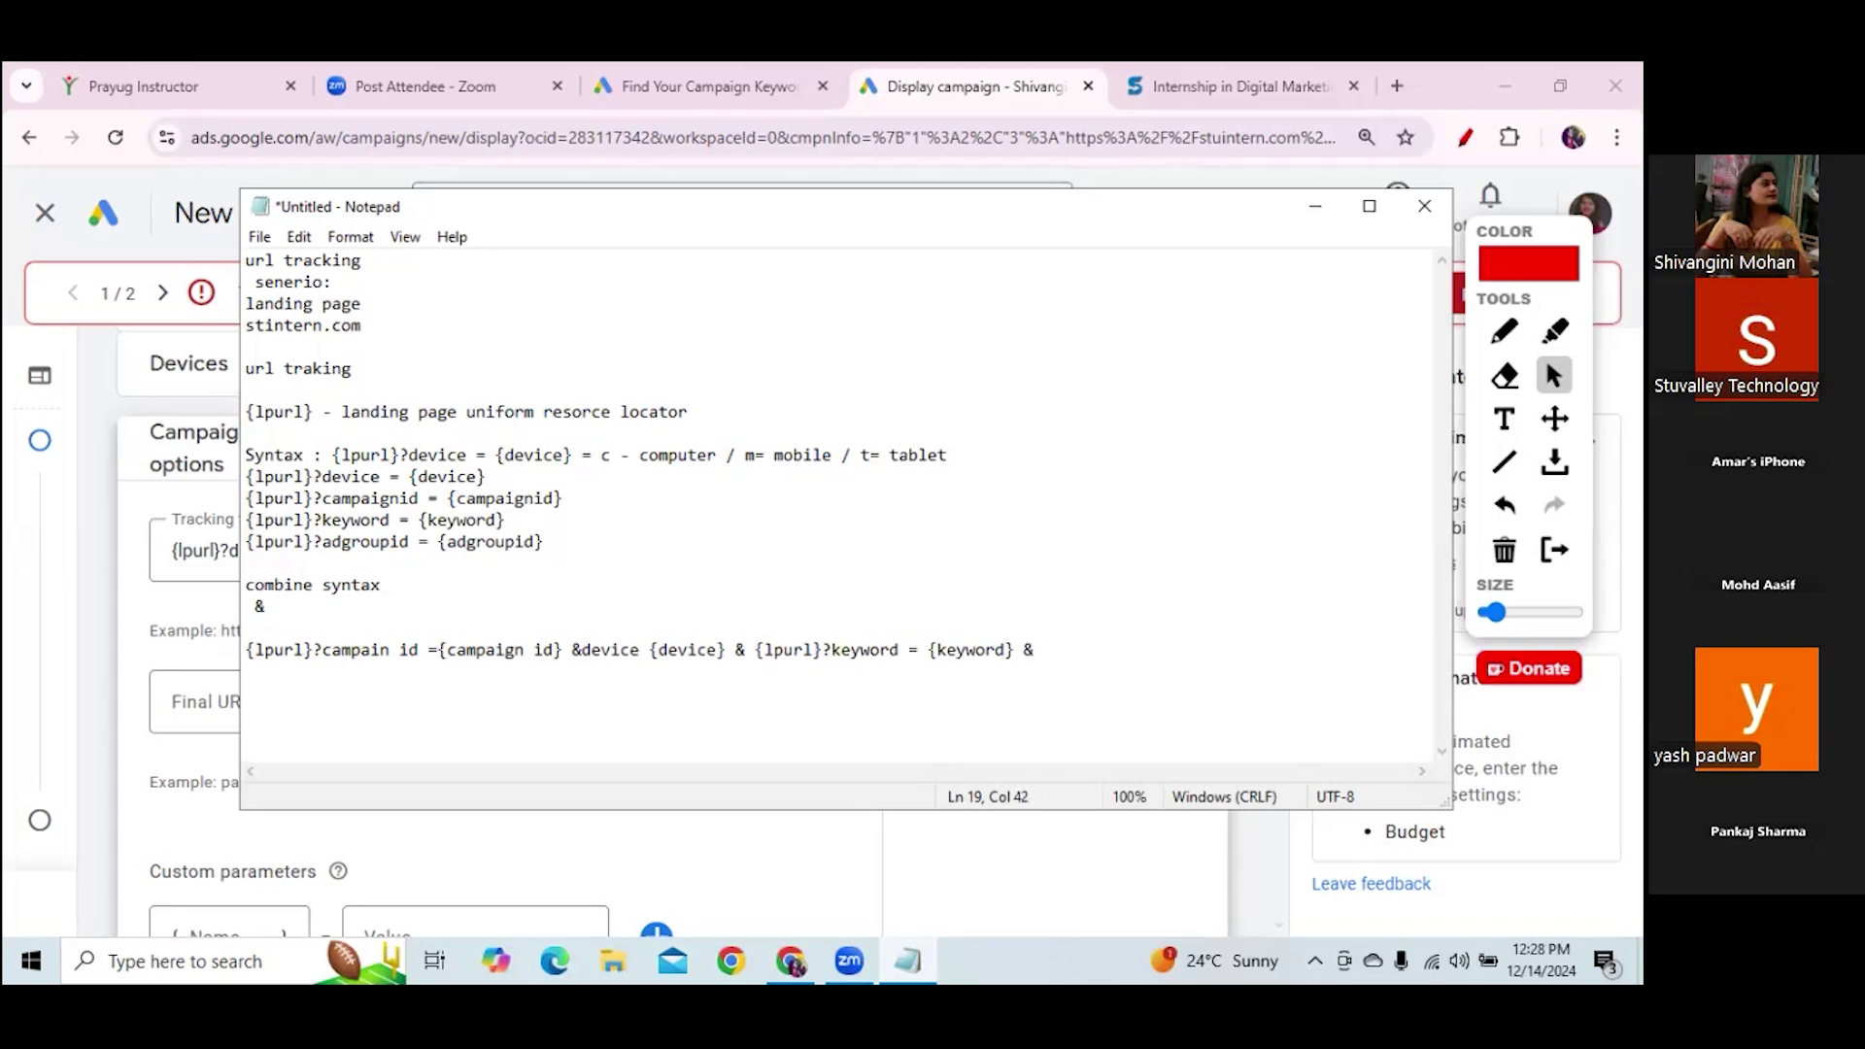
text( =)
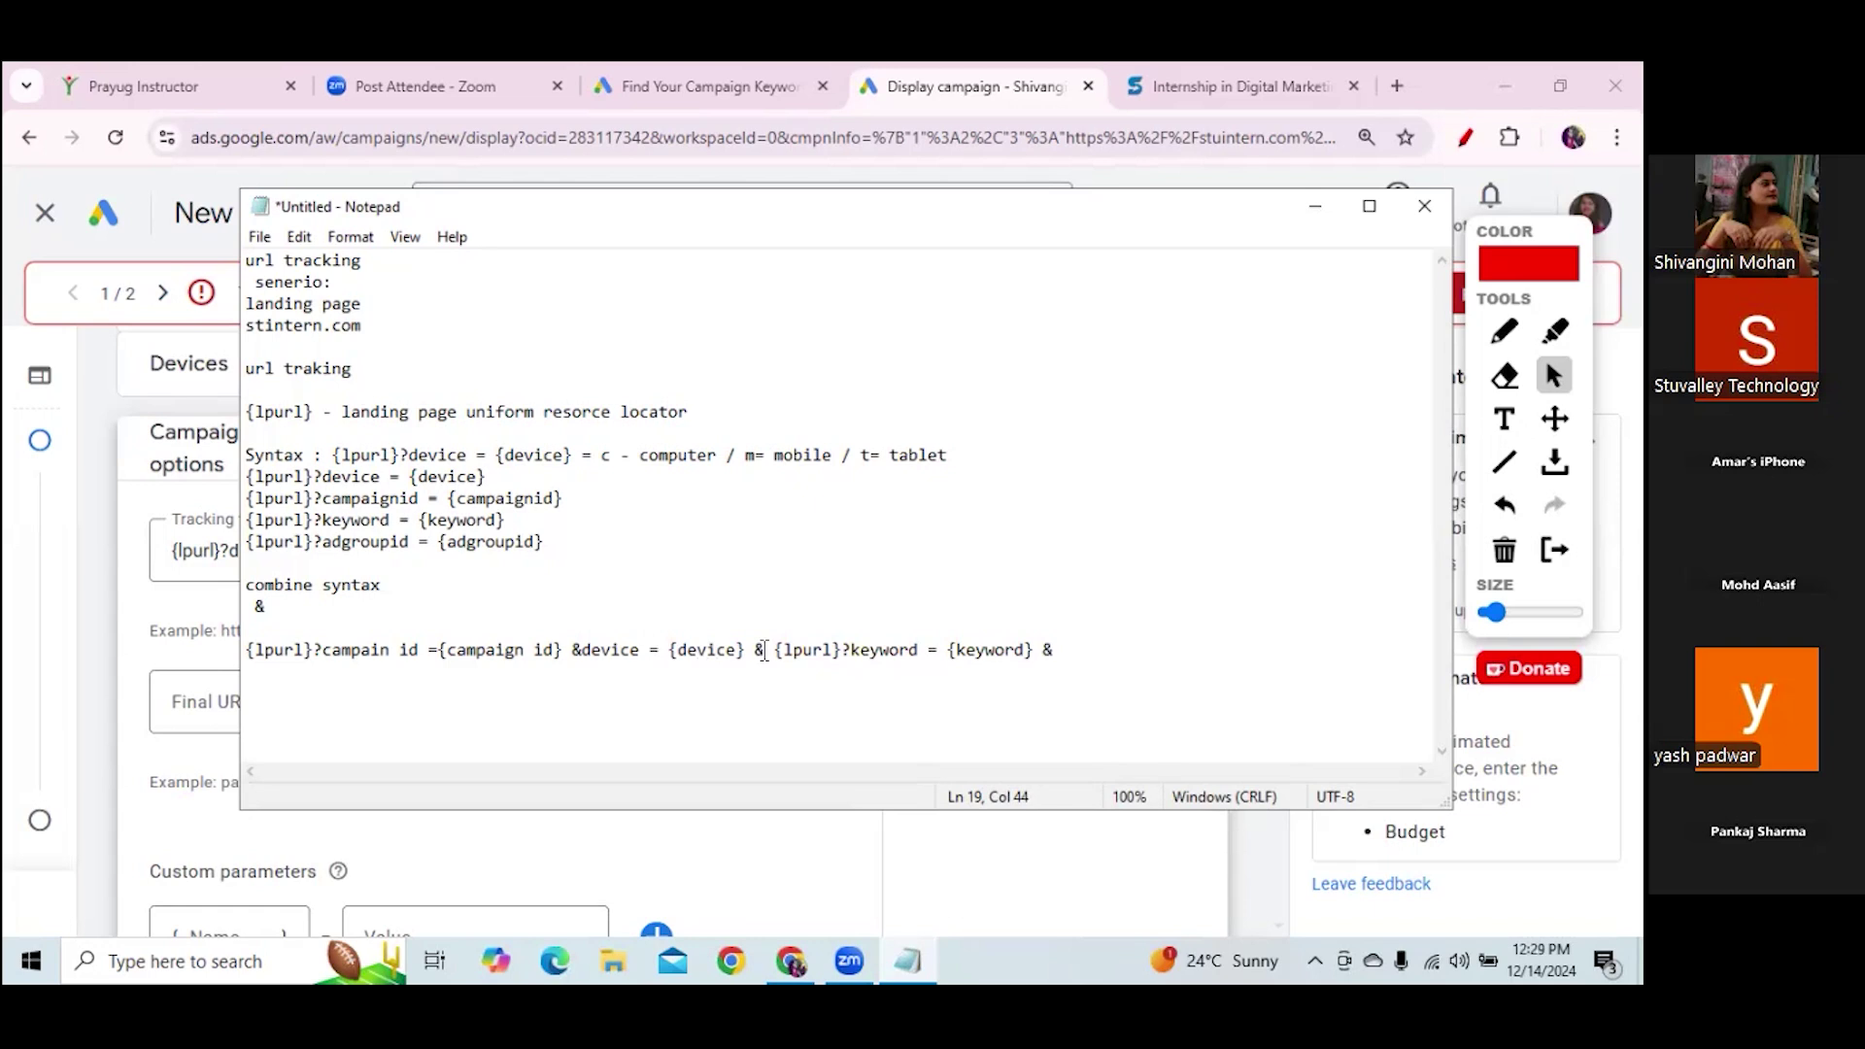
drag(775, 655, 852, 654)
key(BackSpace)
Remove the "{lpurl}?adgroupid = {adgroupid}" line from the syntax list, leaving its row empty
click(988, 658)
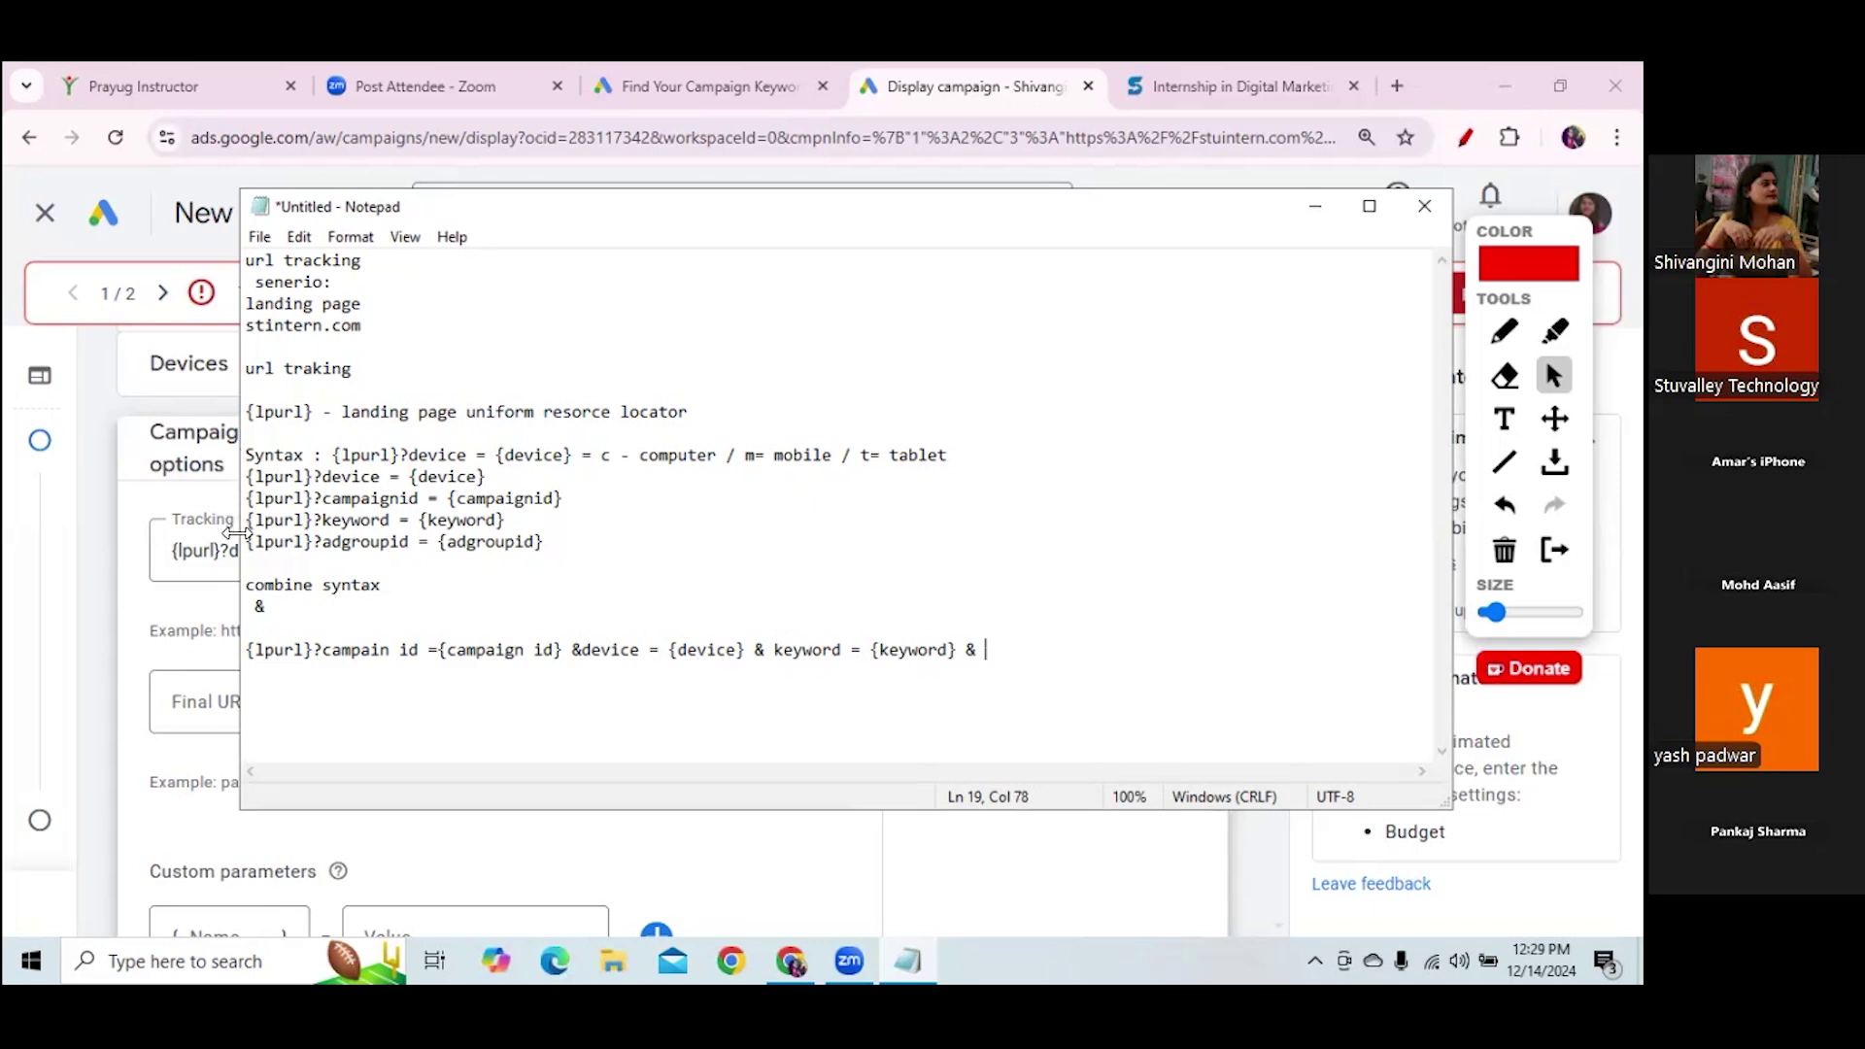
drag(247, 541, 553, 549)
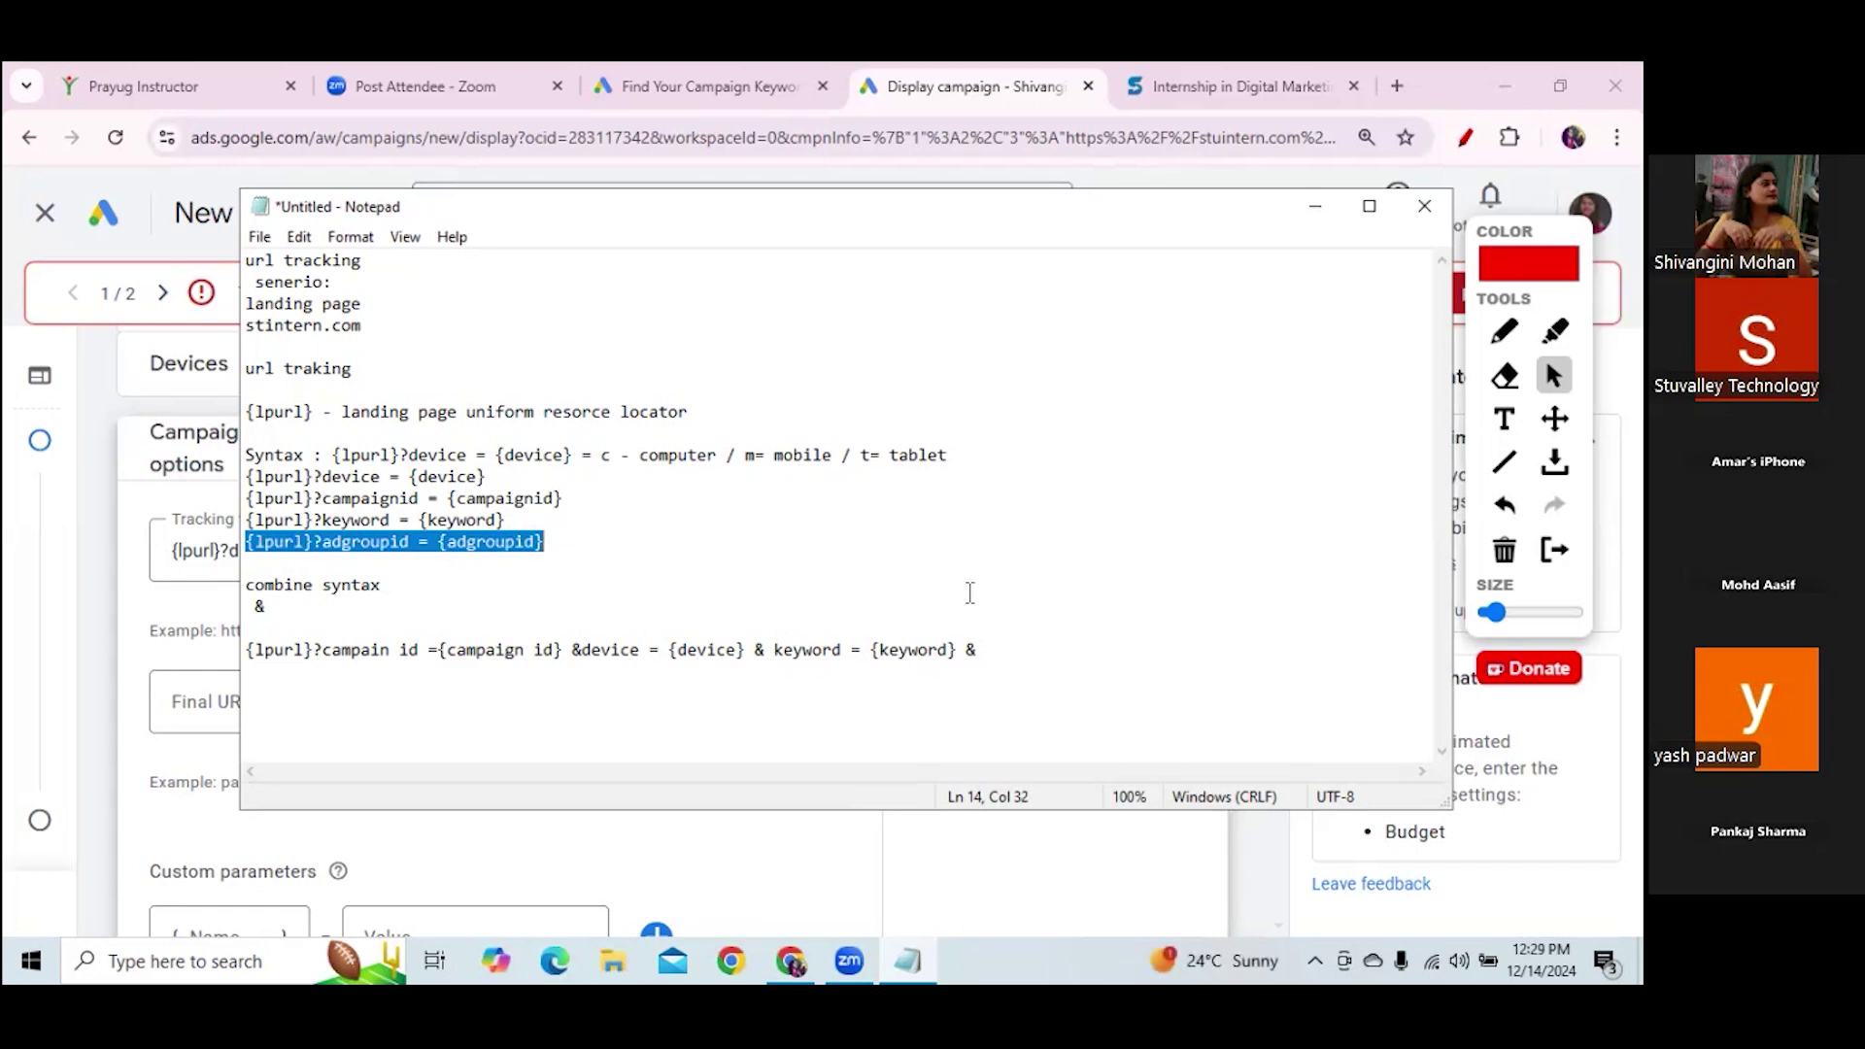
click(993, 659)
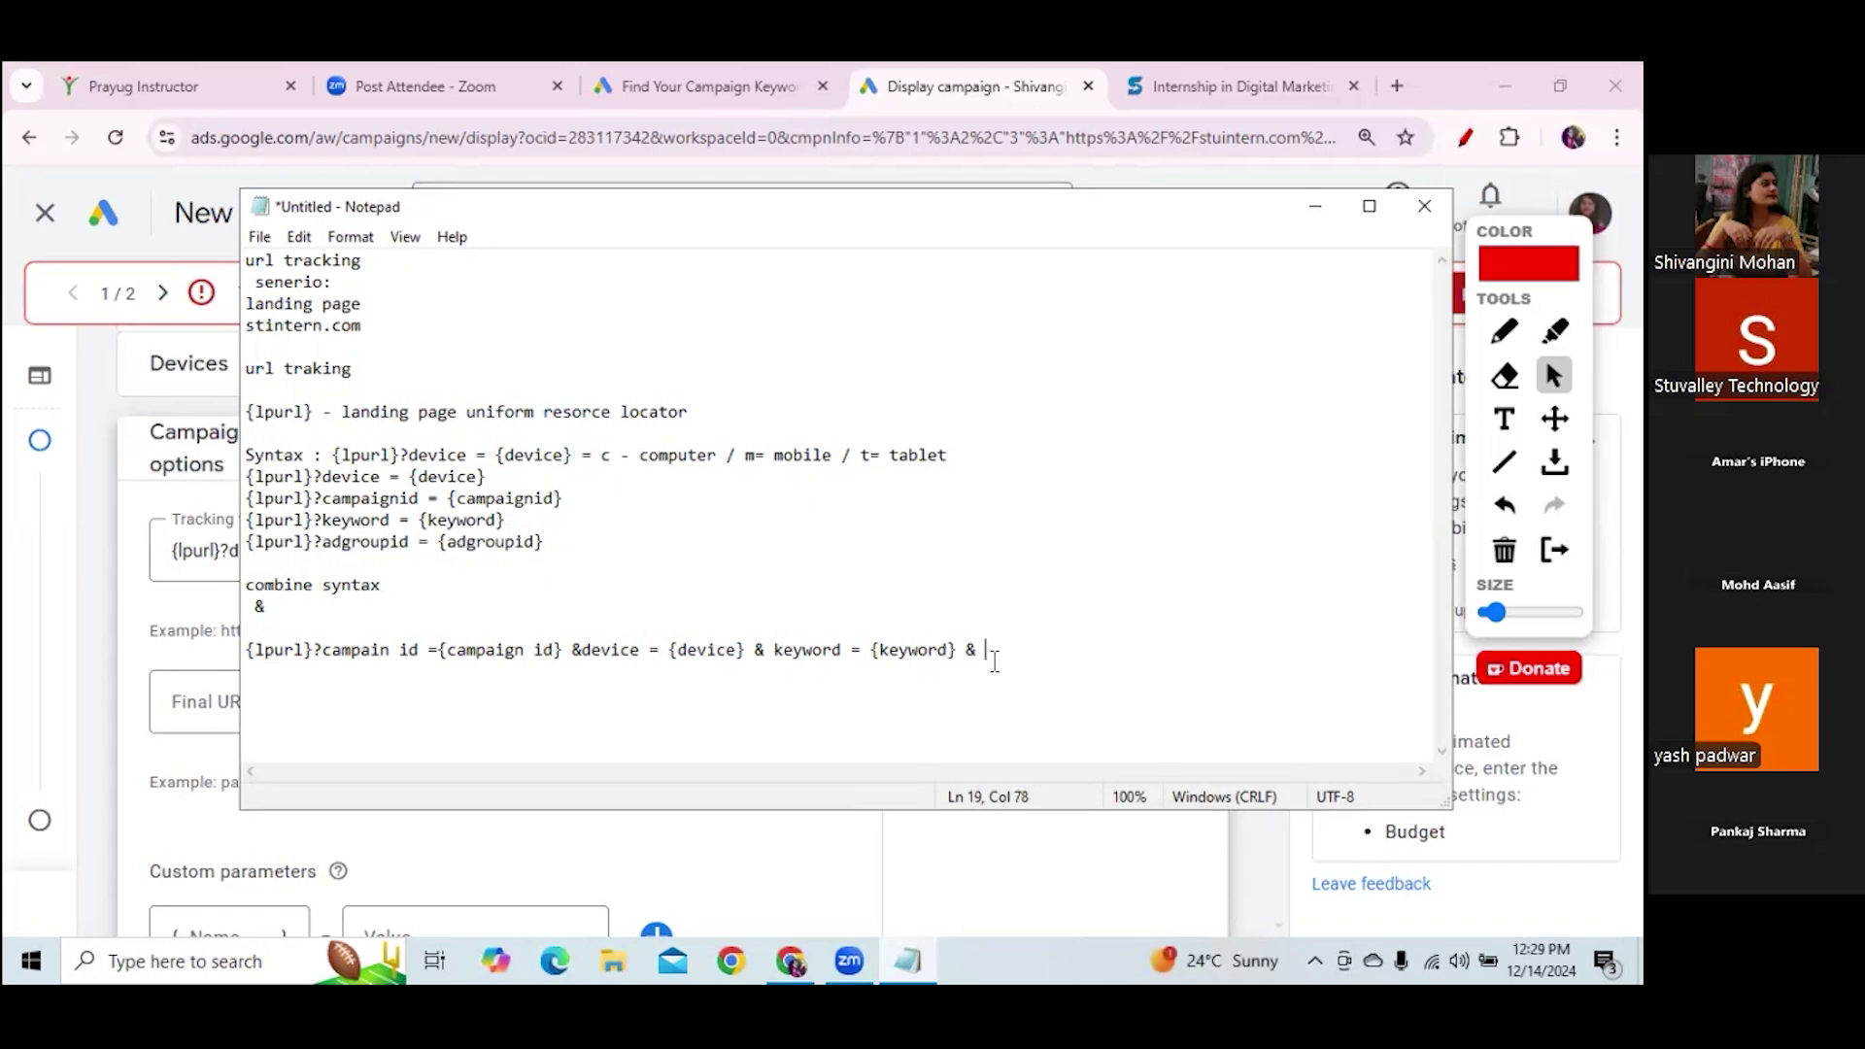
drag(247, 541, 561, 544)
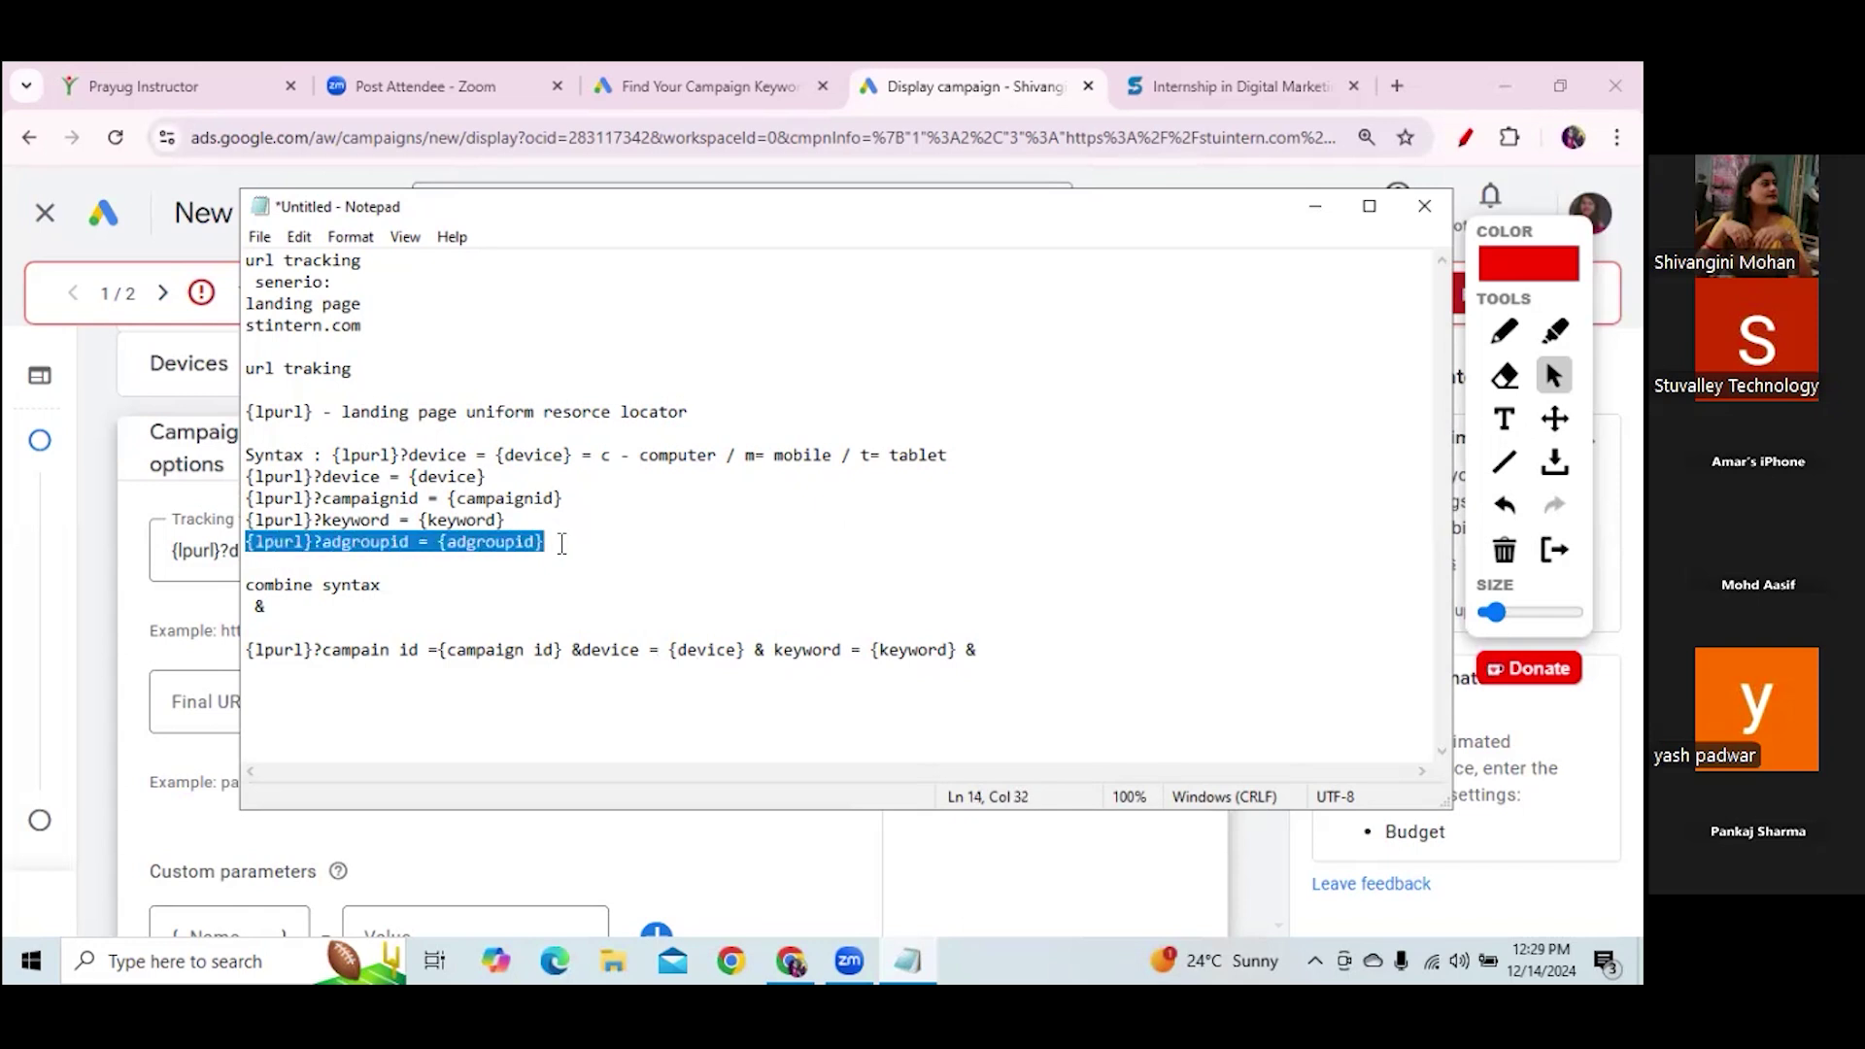
text(C)
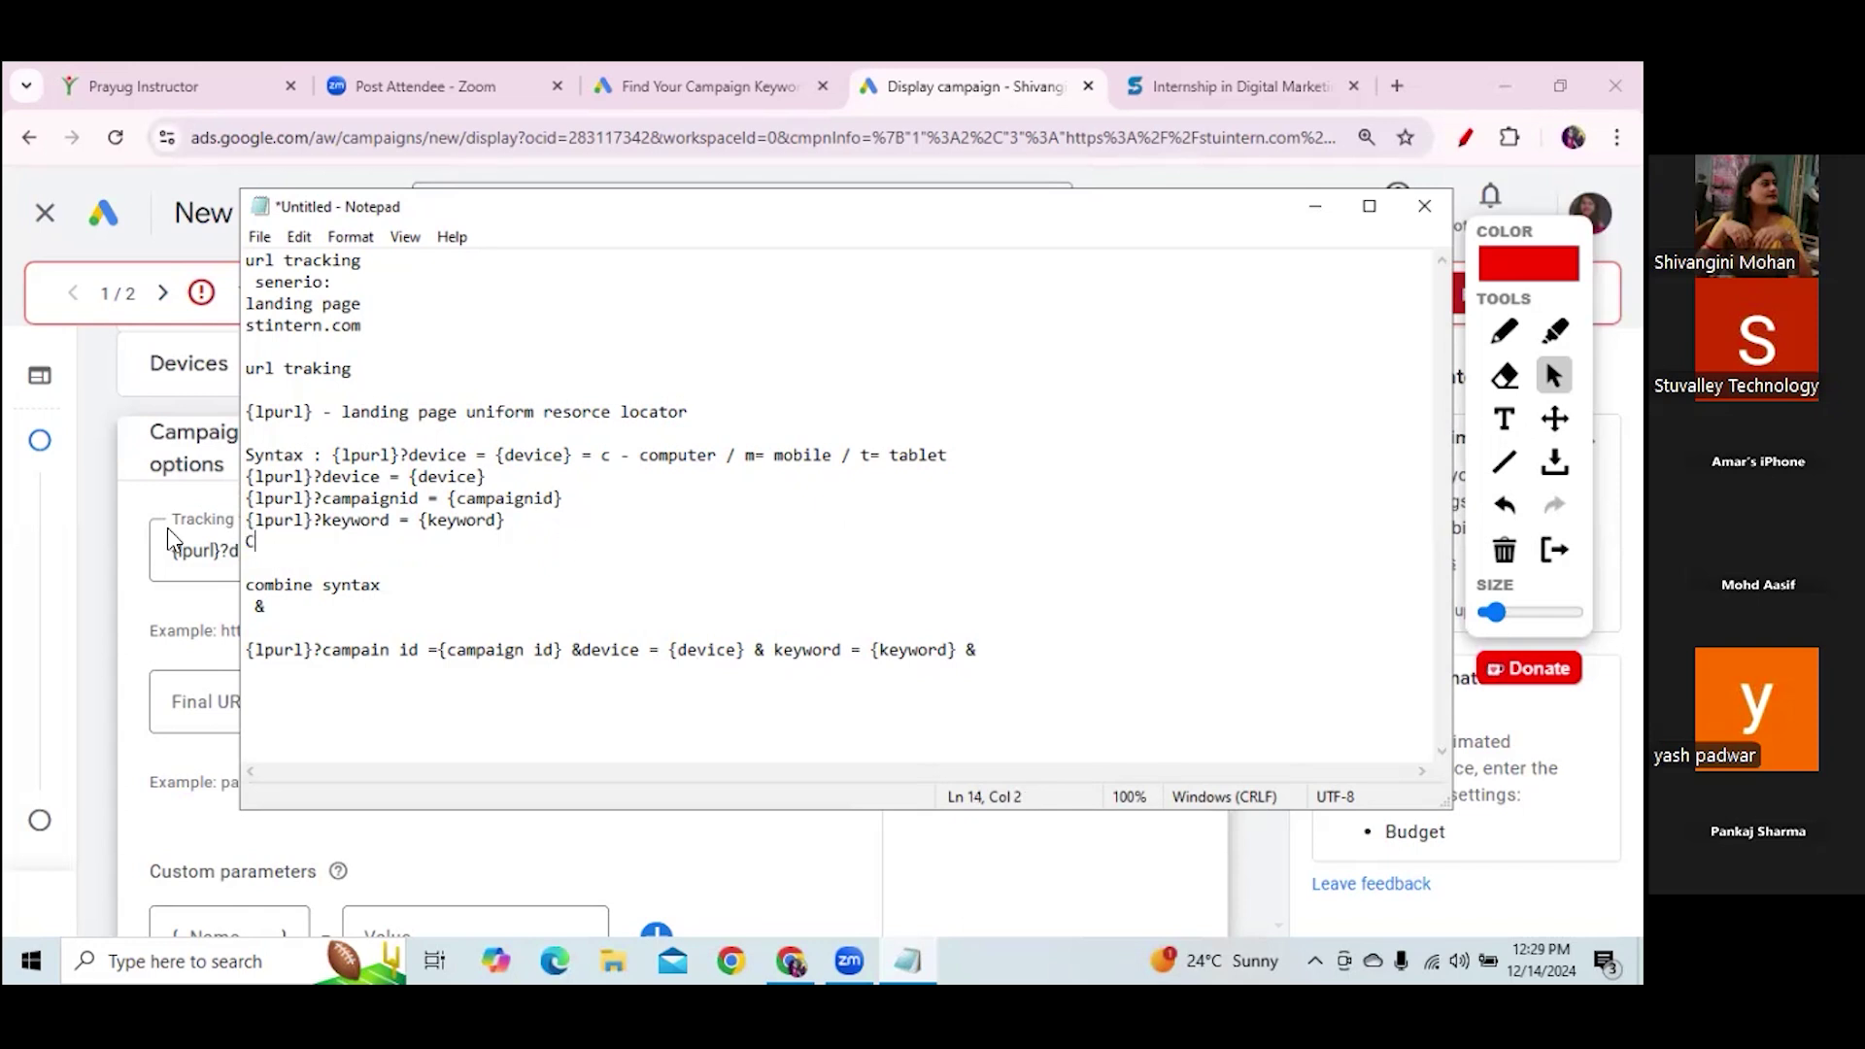
key(Left)
key(shift+Right)
key(BackSpace)
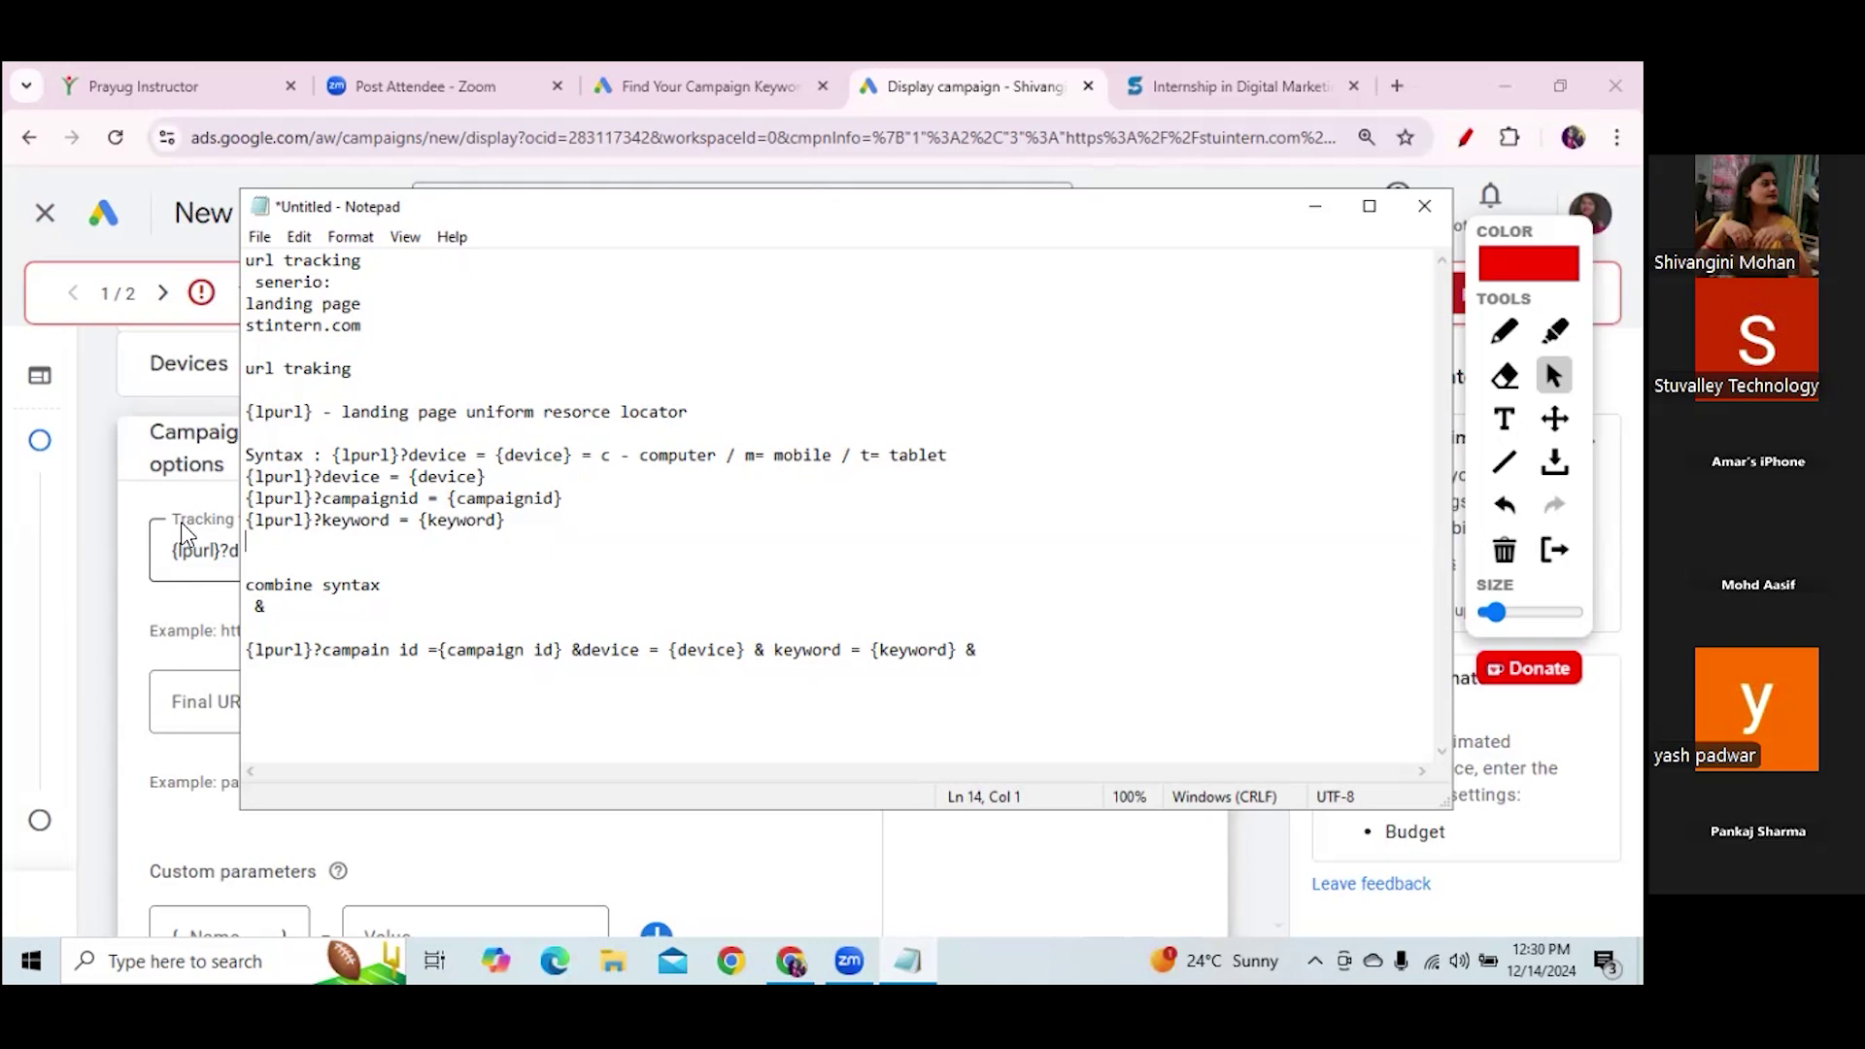
Insert a space between the first joining ampersand and "device" in the combined expression
click(584, 649)
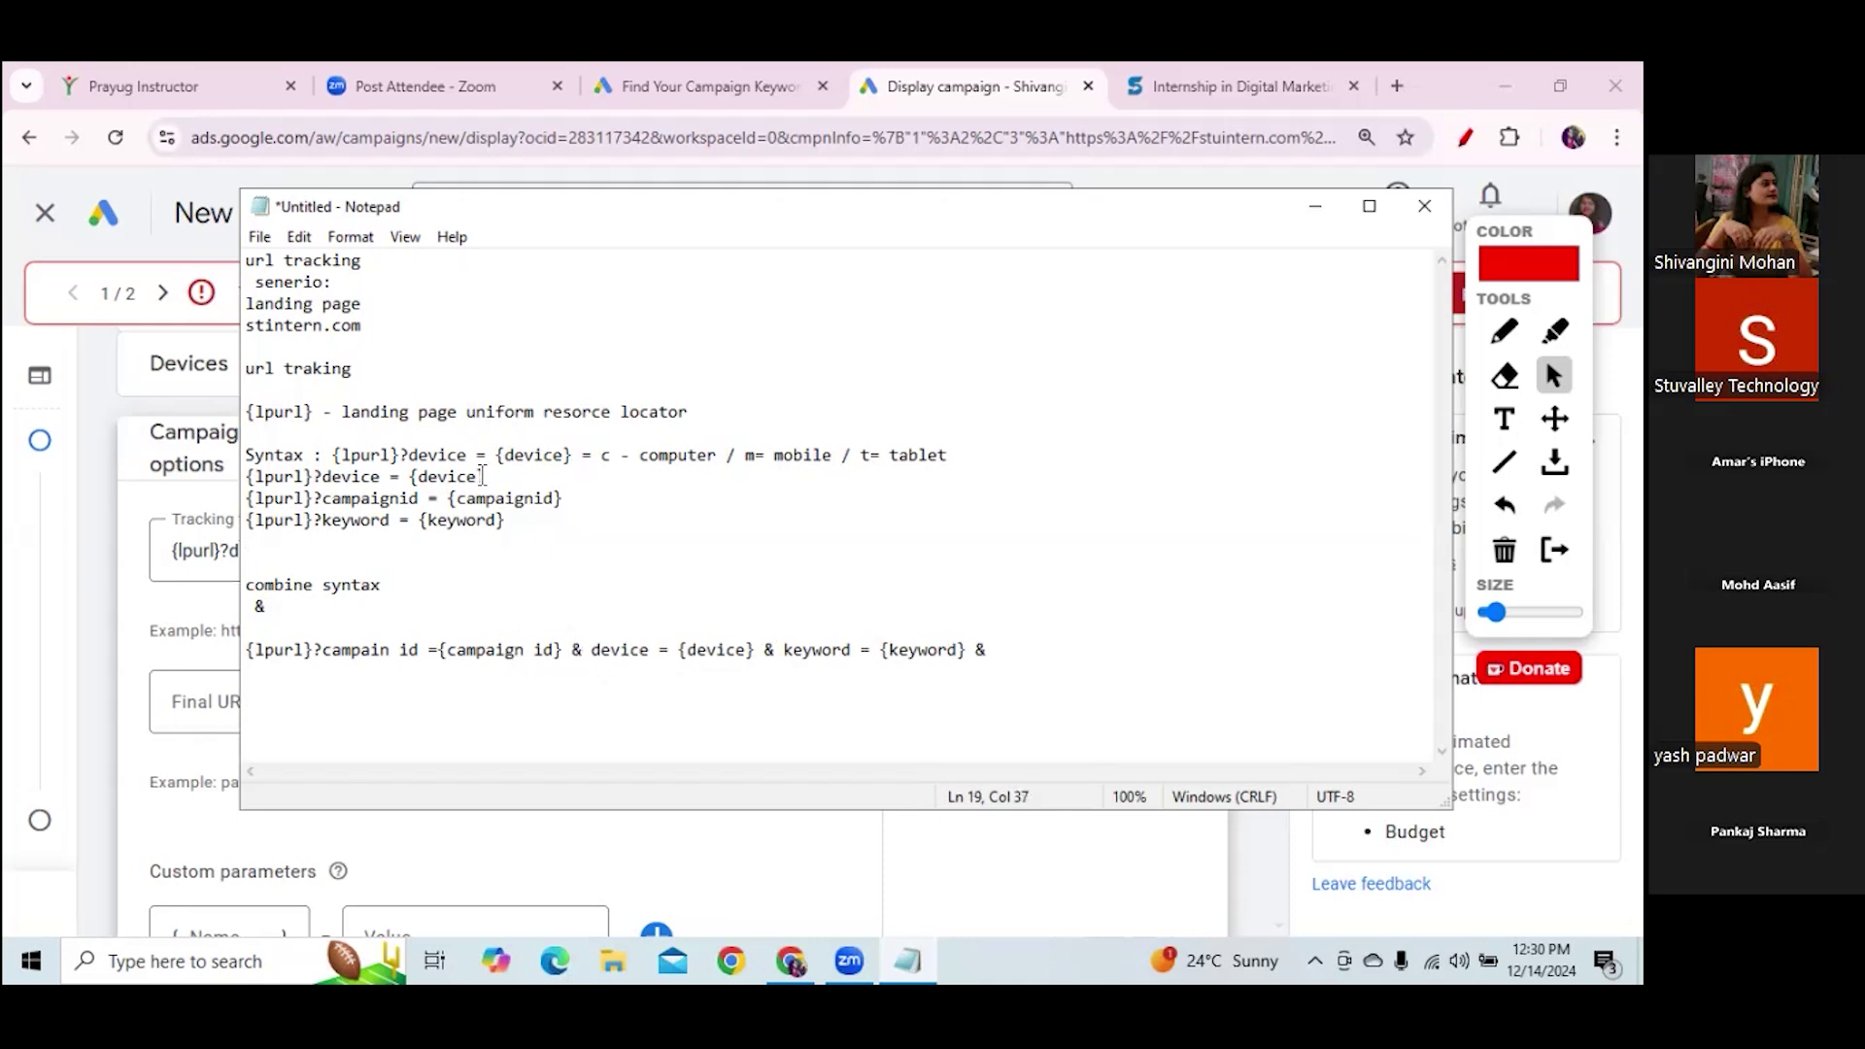
drag(247, 498, 322, 498)
drag(590, 649, 969, 659)
click(789, 650)
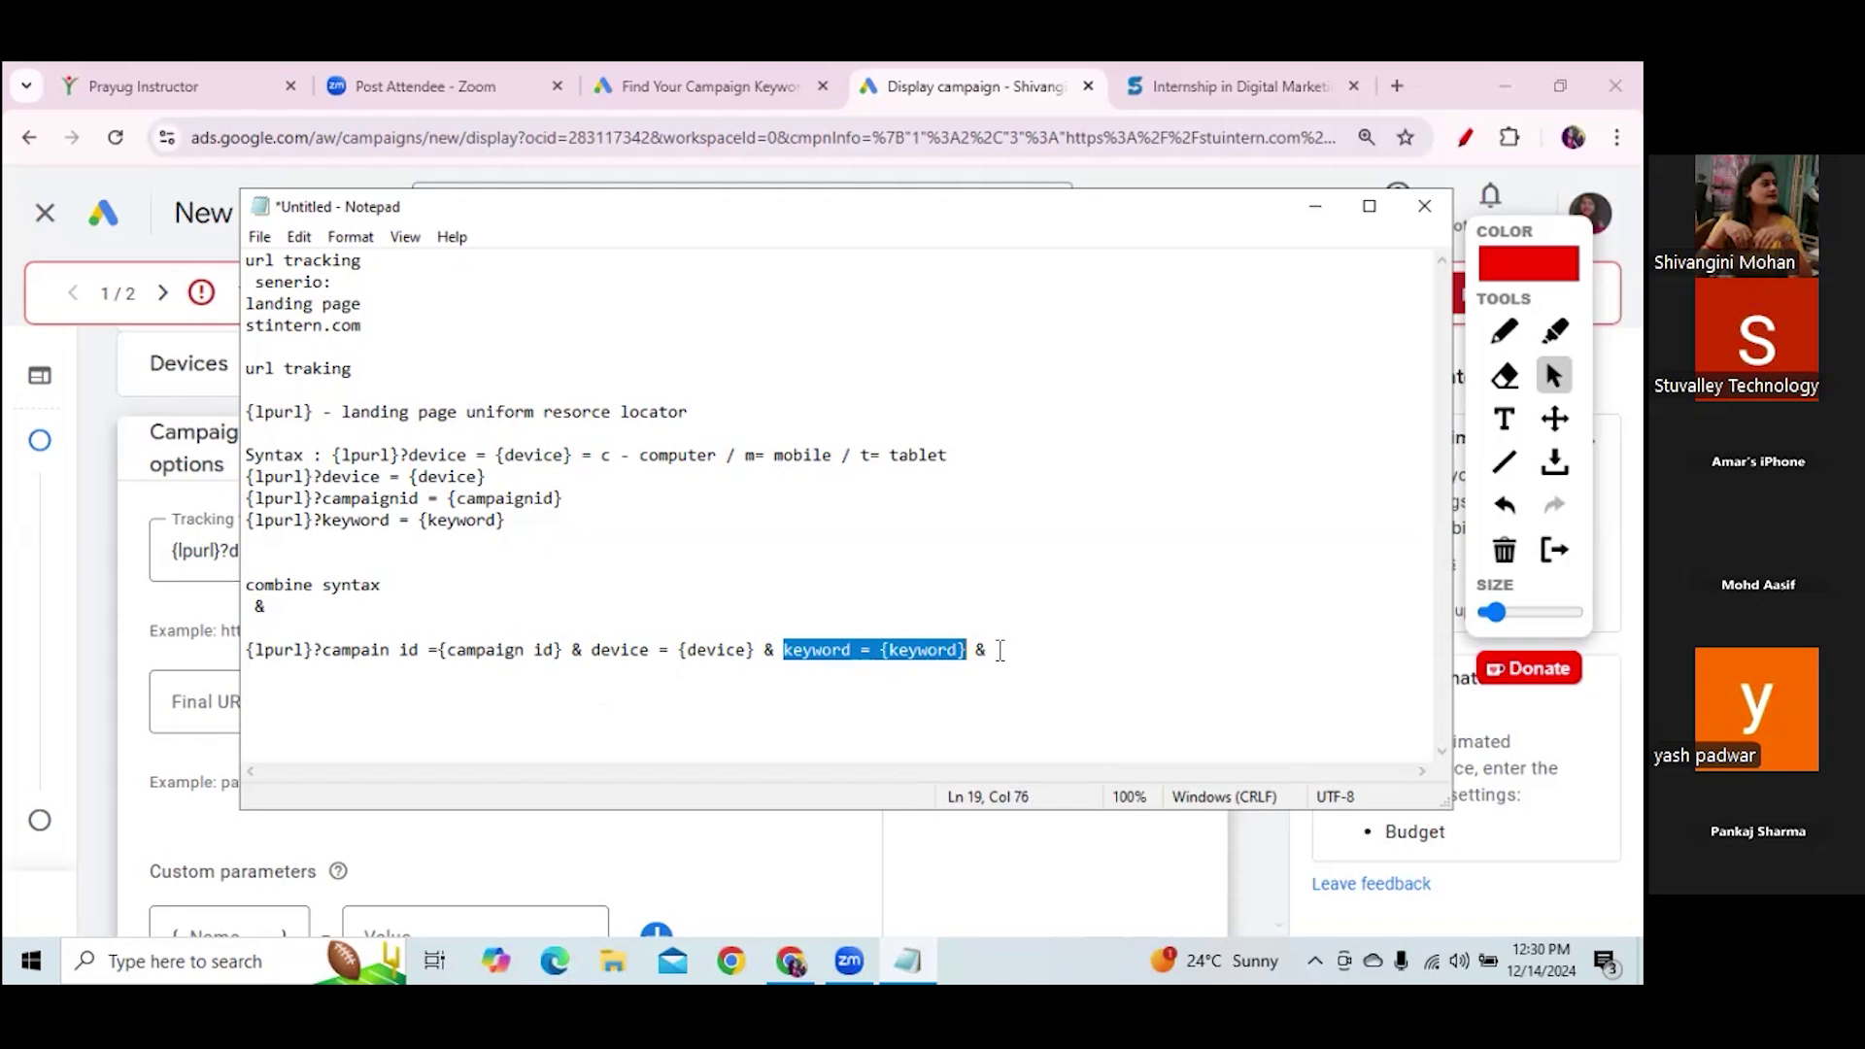
Append "adgrop id ={adgroup id}" after the last ampersand of the combined expression
click(1001, 651)
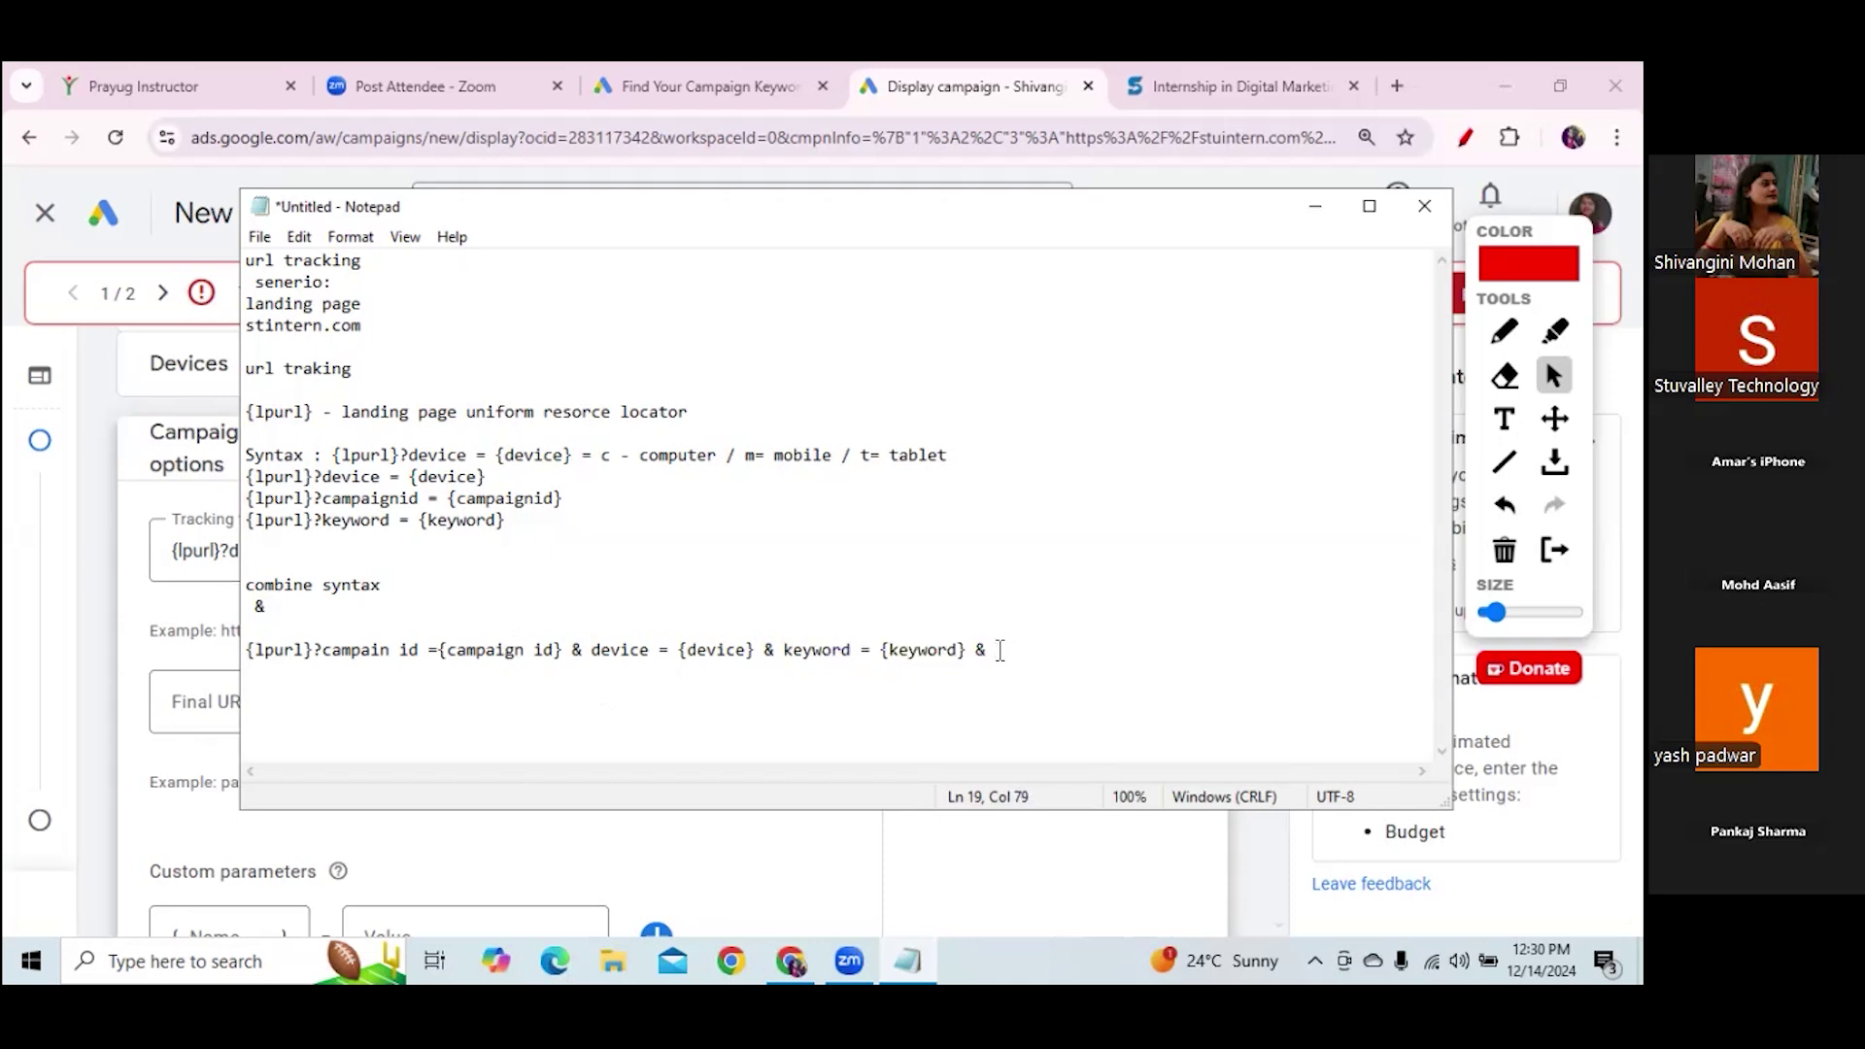
text(adgr)
text(op)
text( id)
text( ={)
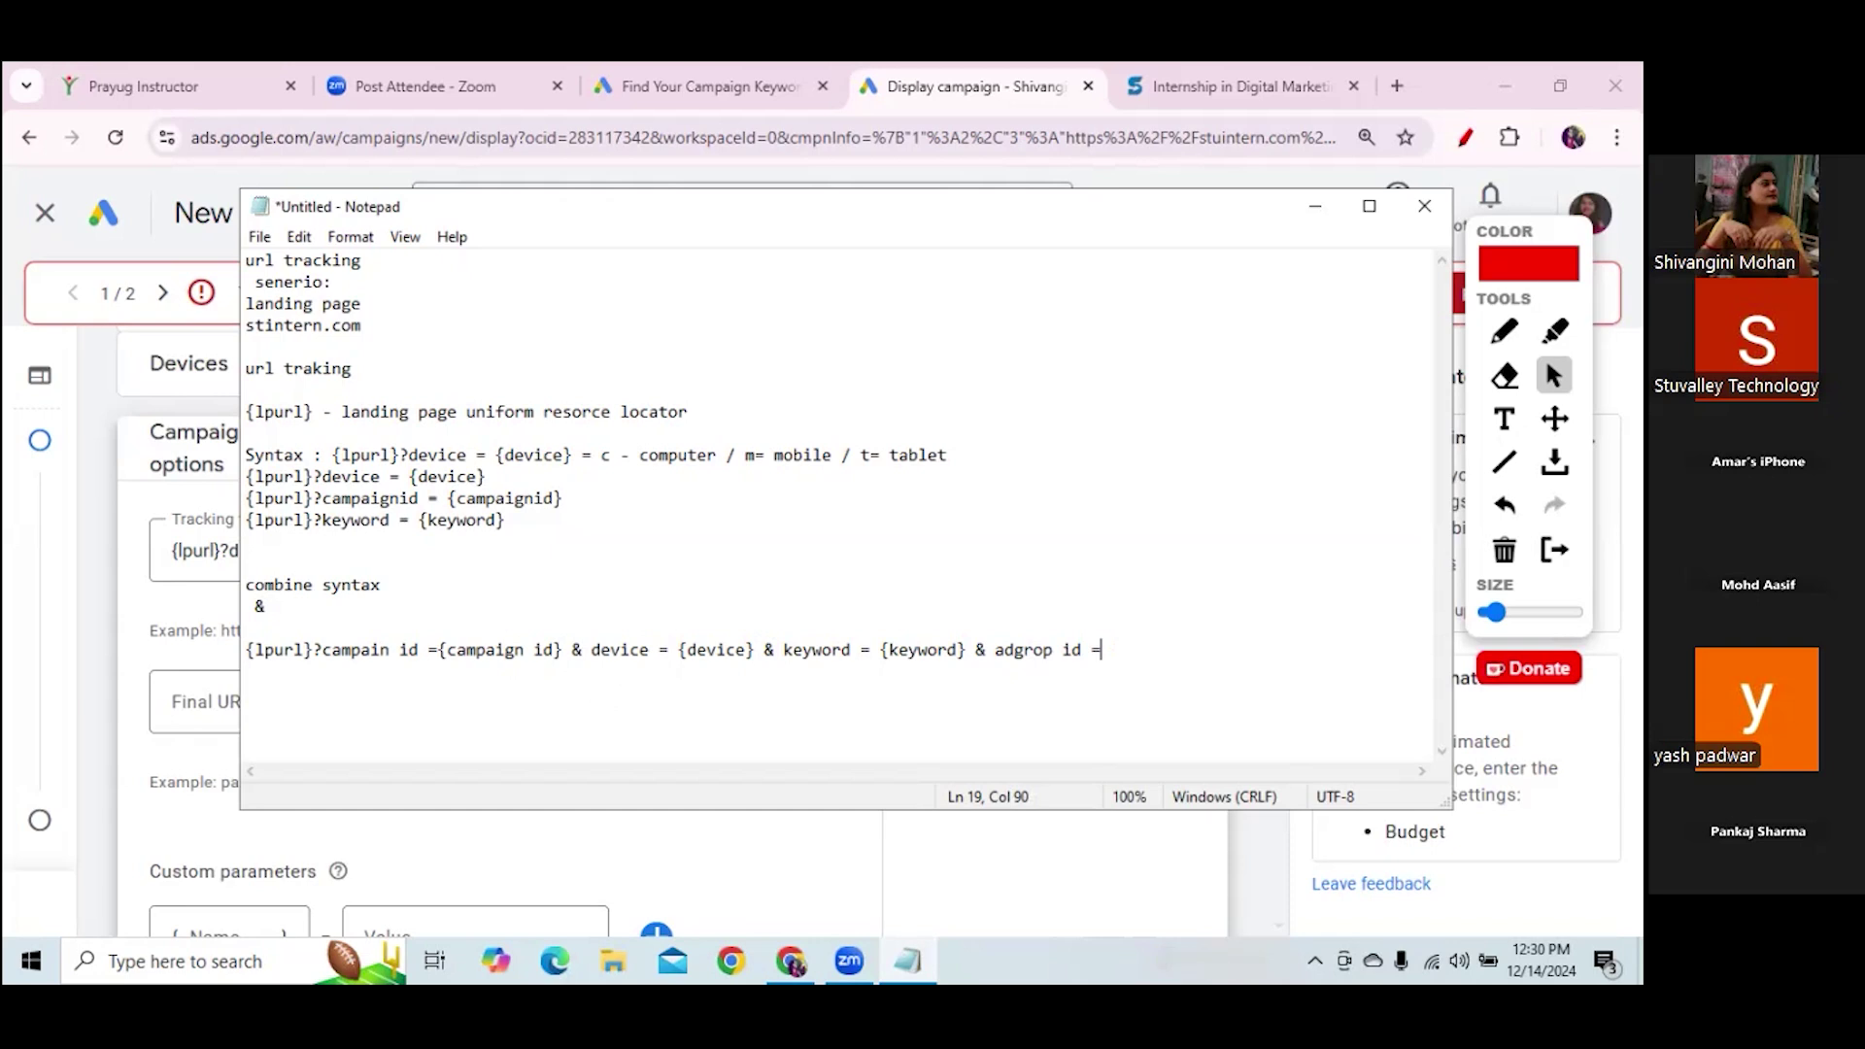
text(adgroup id)
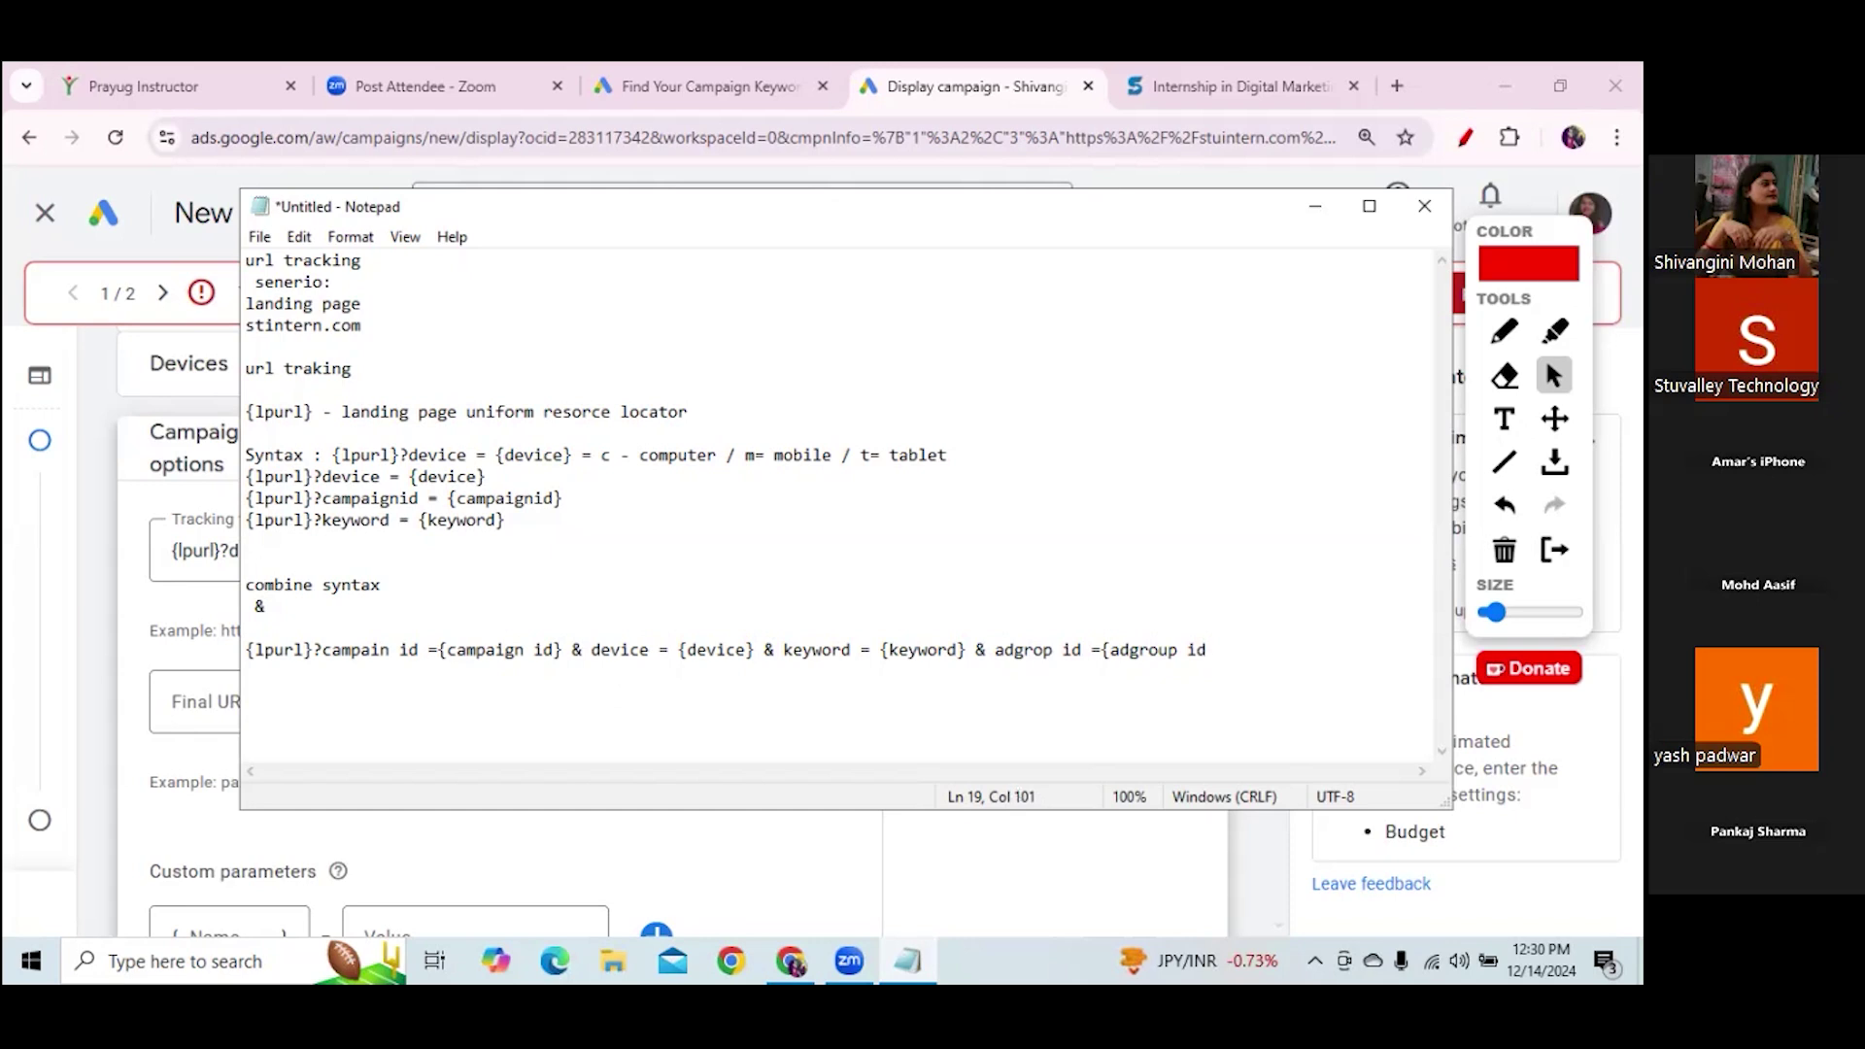
text(})
Switch to Chrome and search Google in a new tab for "best interior designers in pune"
click(1313, 205)
click(1397, 86)
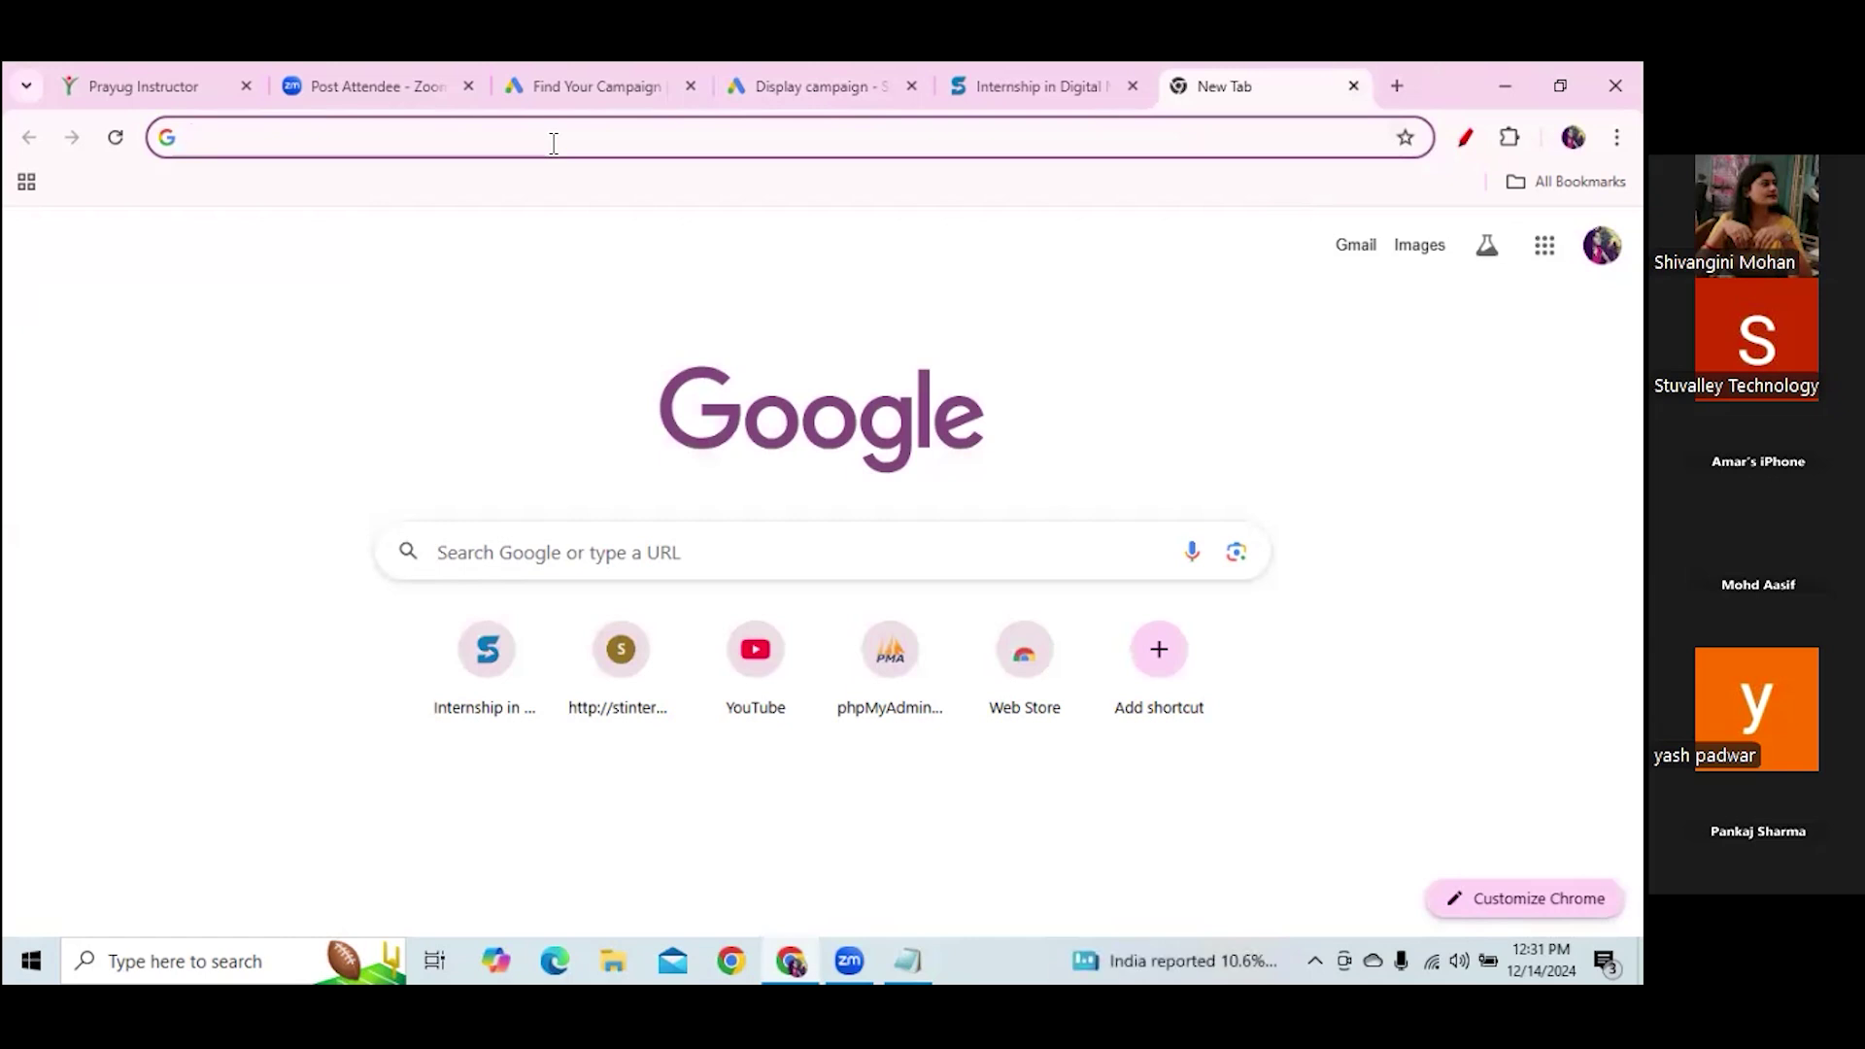
text(best int)
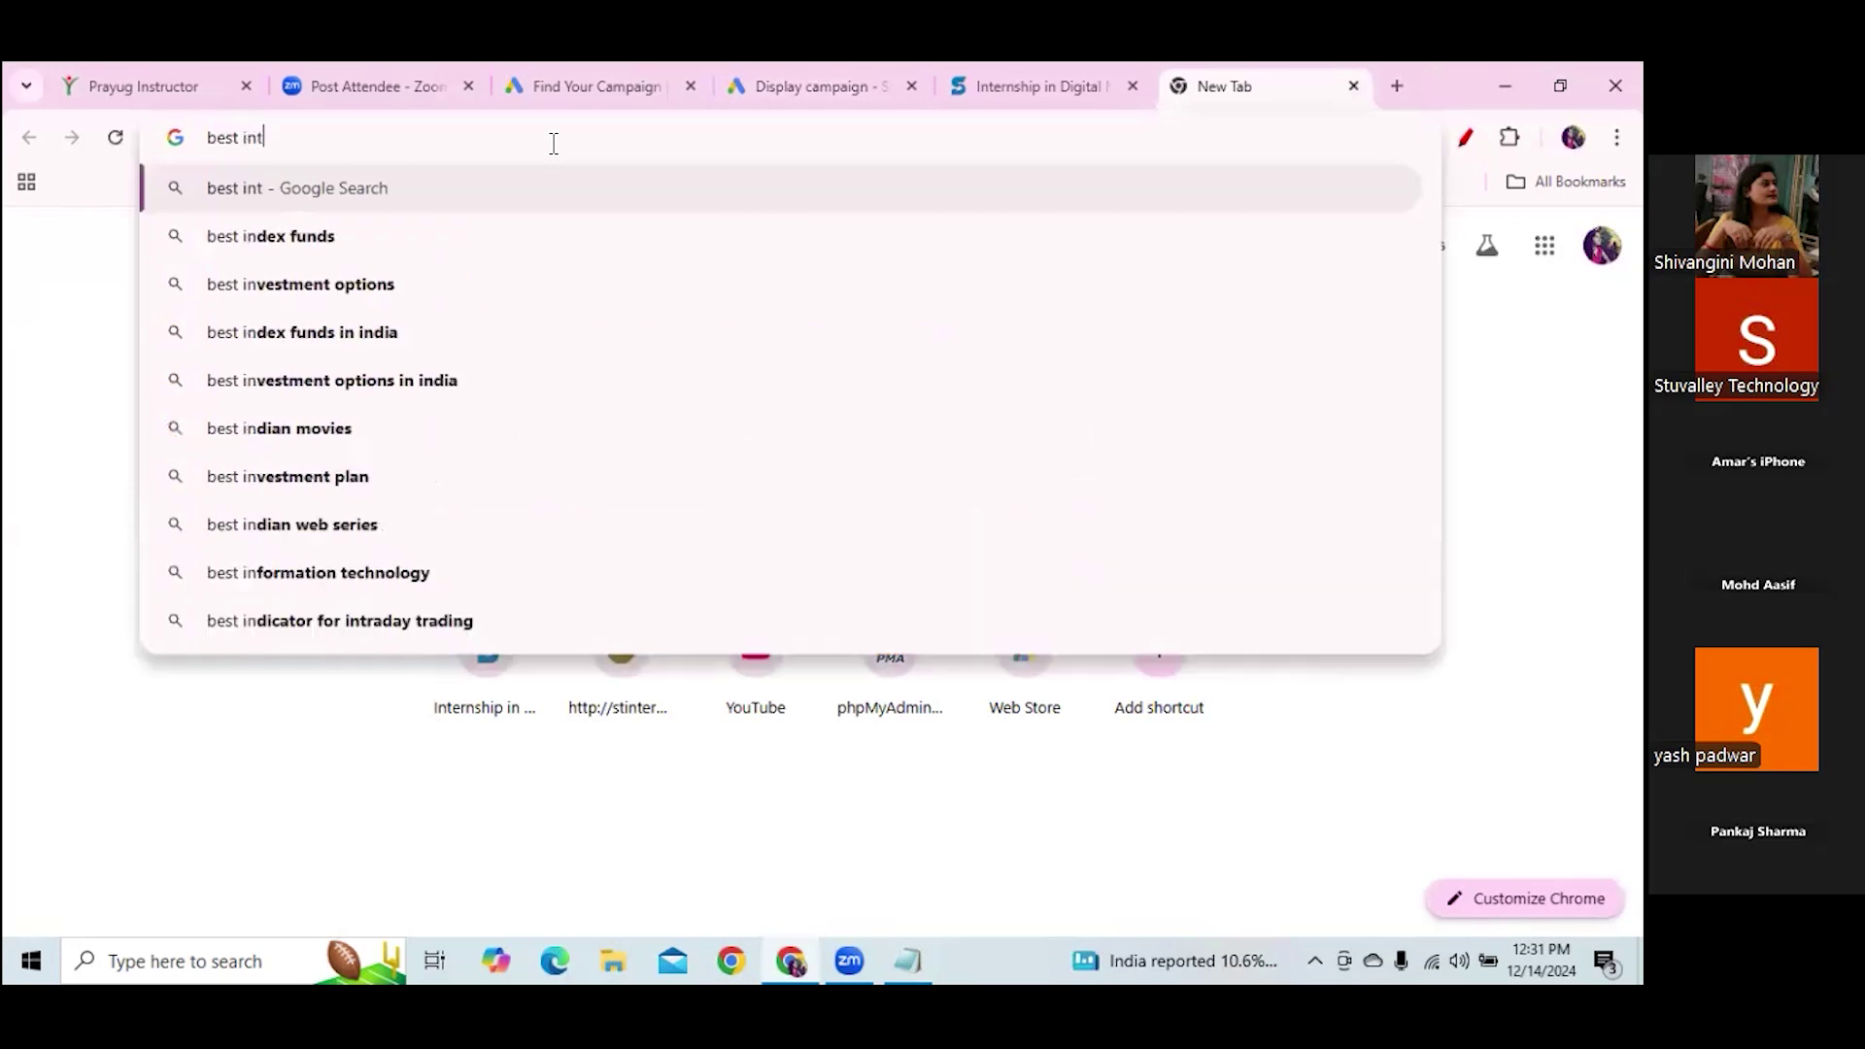
text(erior des)
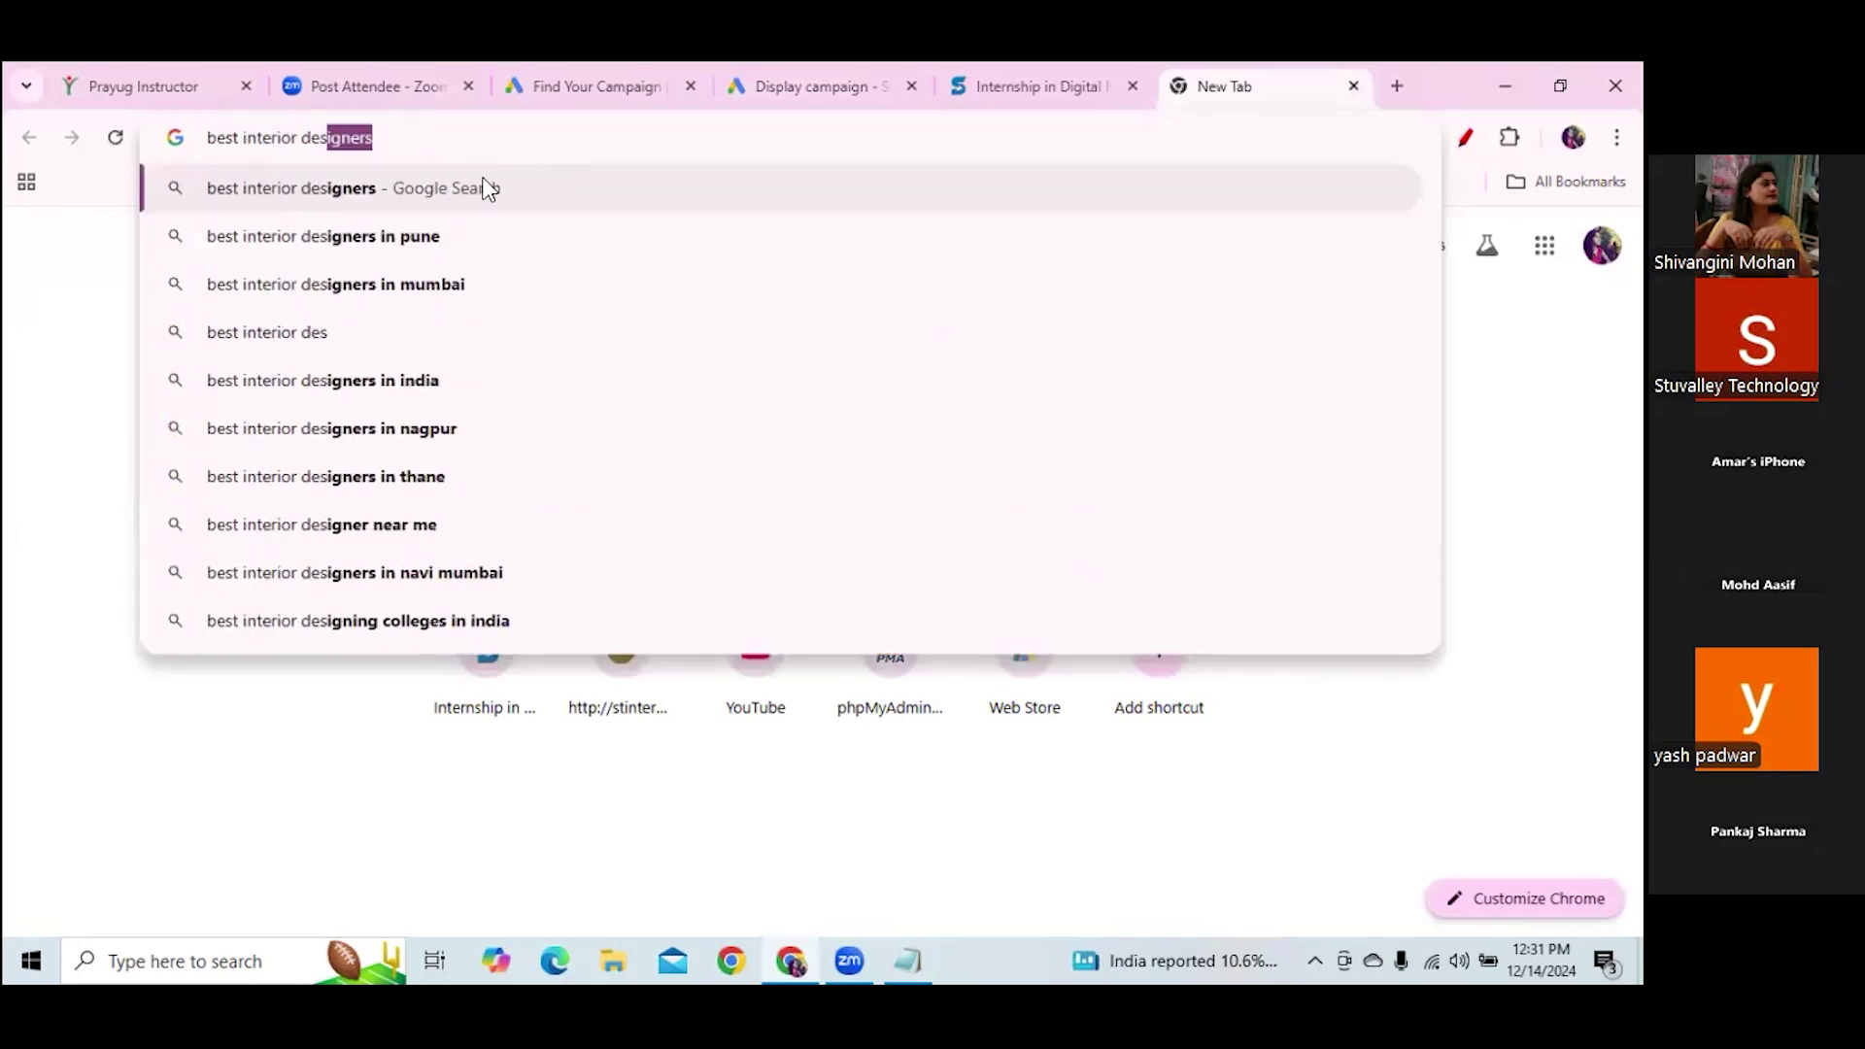
click(445, 235)
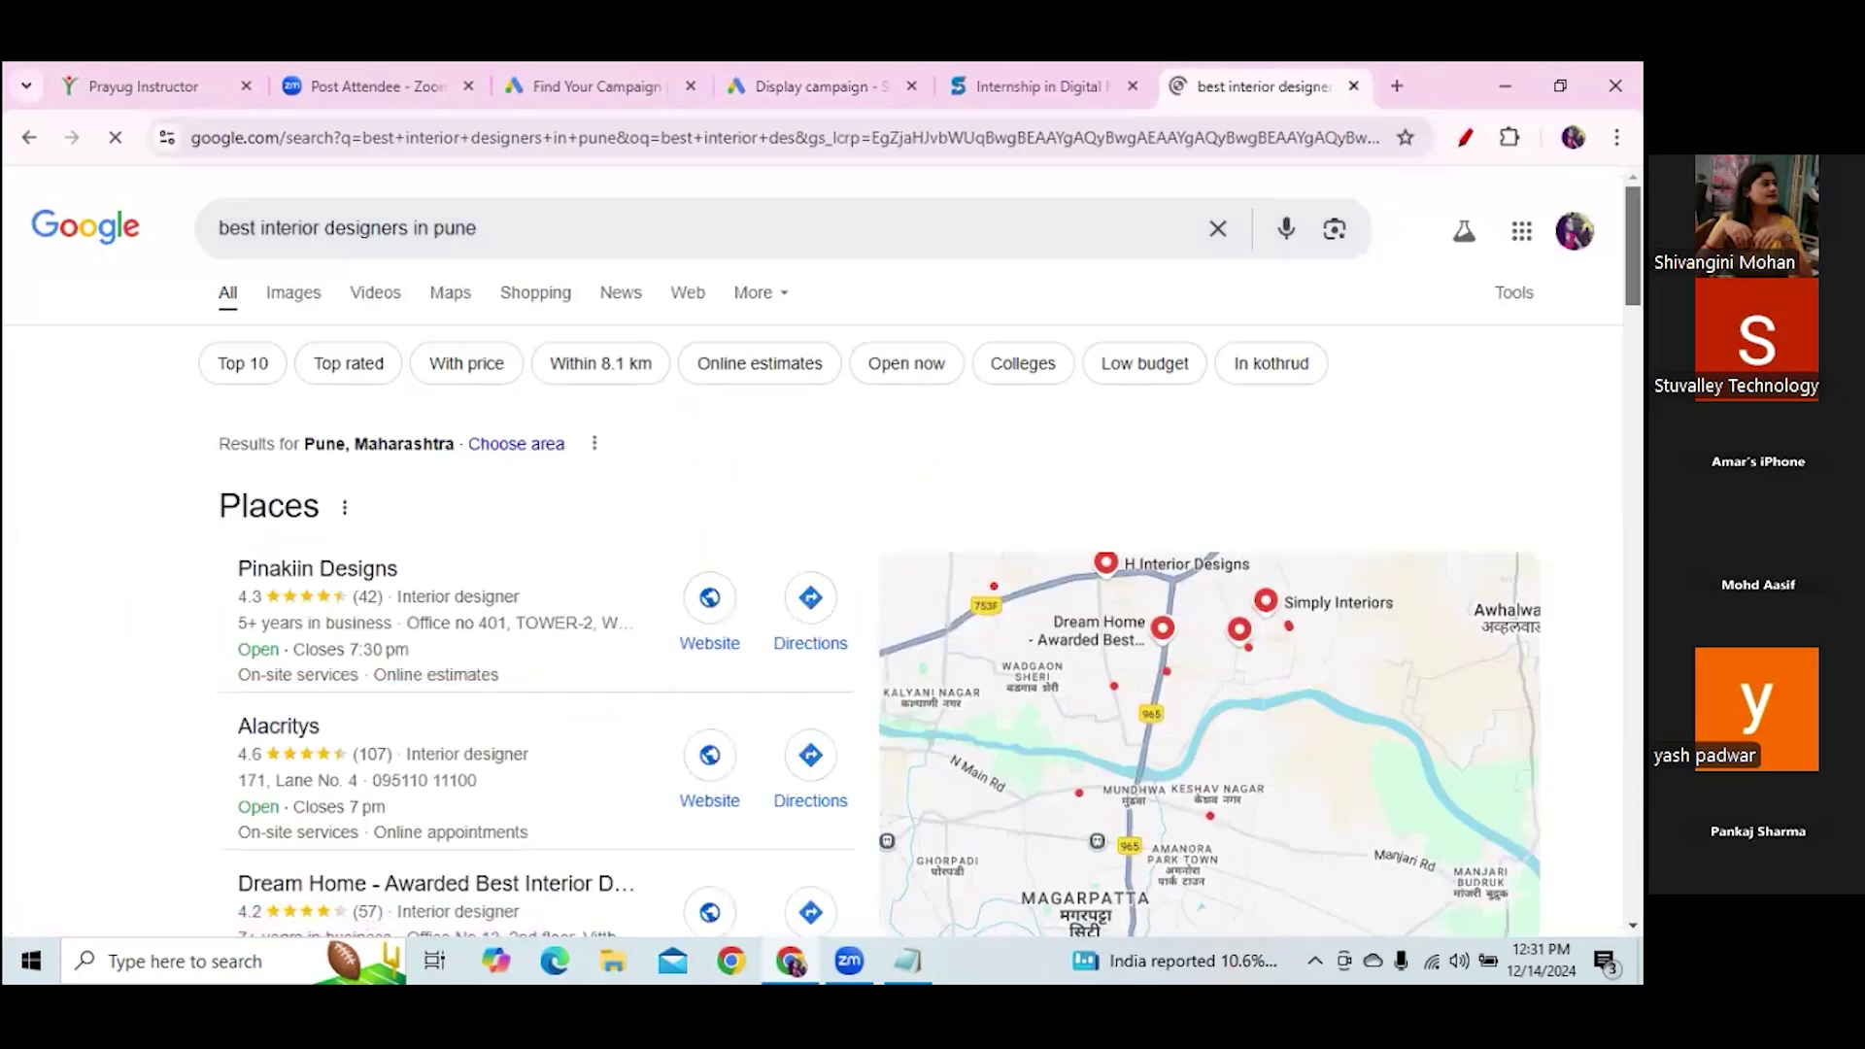
Find the sponsored DLIFE Interiors ad among the search results and open its "DLIFE Home Interiors in Pune" link
scroll(825, 583, down, 8)
scroll(825, 602, down, 15)
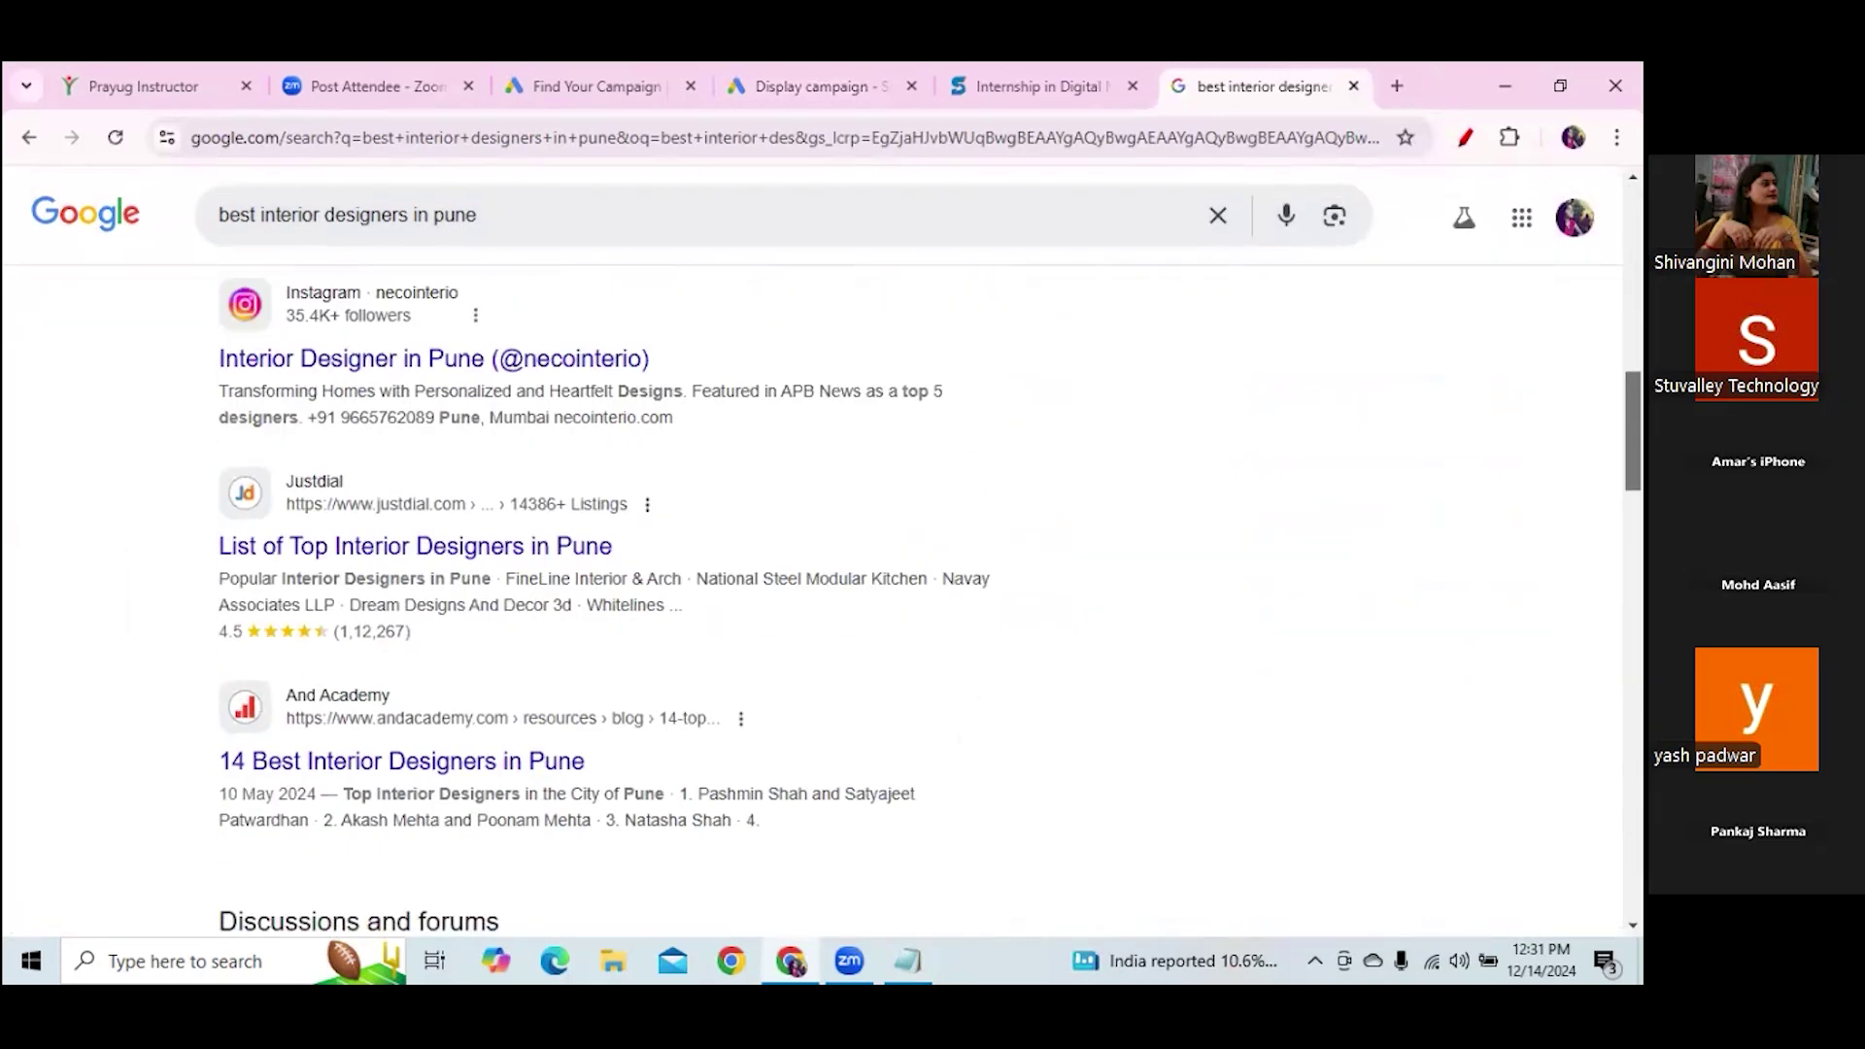
scroll(825, 602, down, 15)
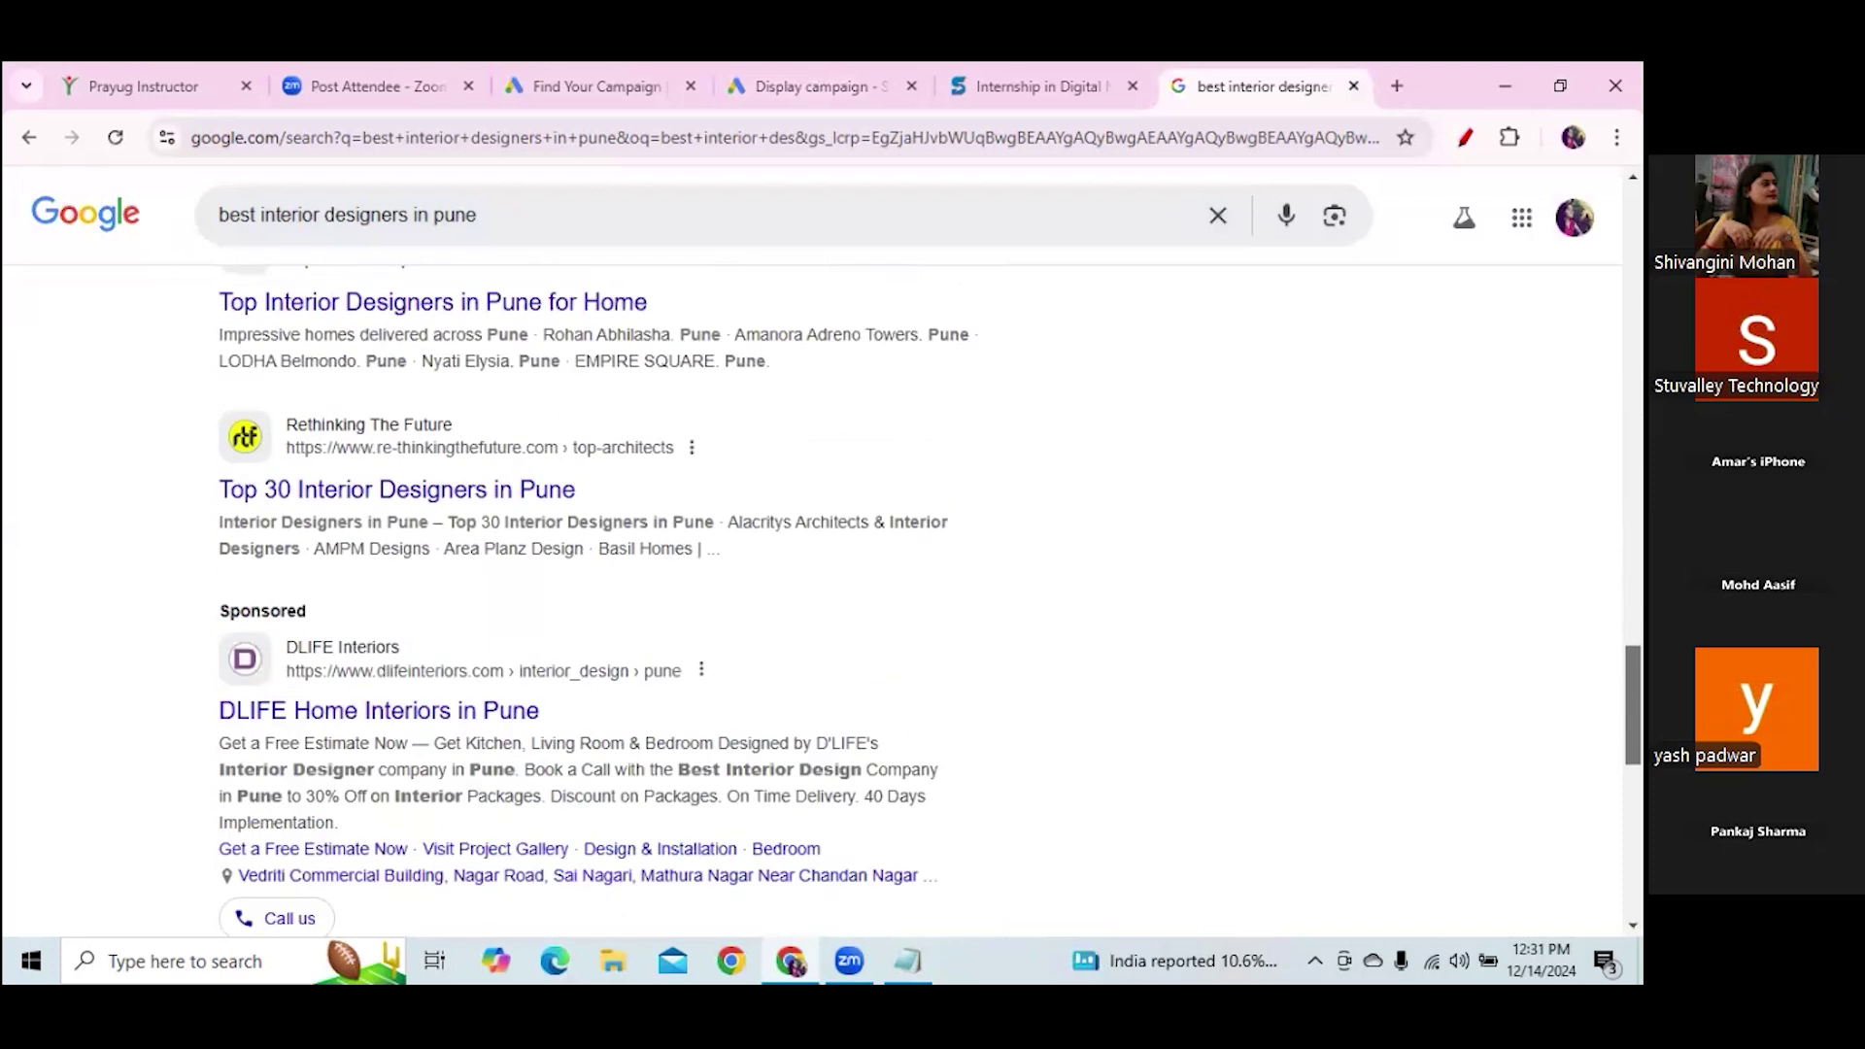
scroll(825, 602, up, 6)
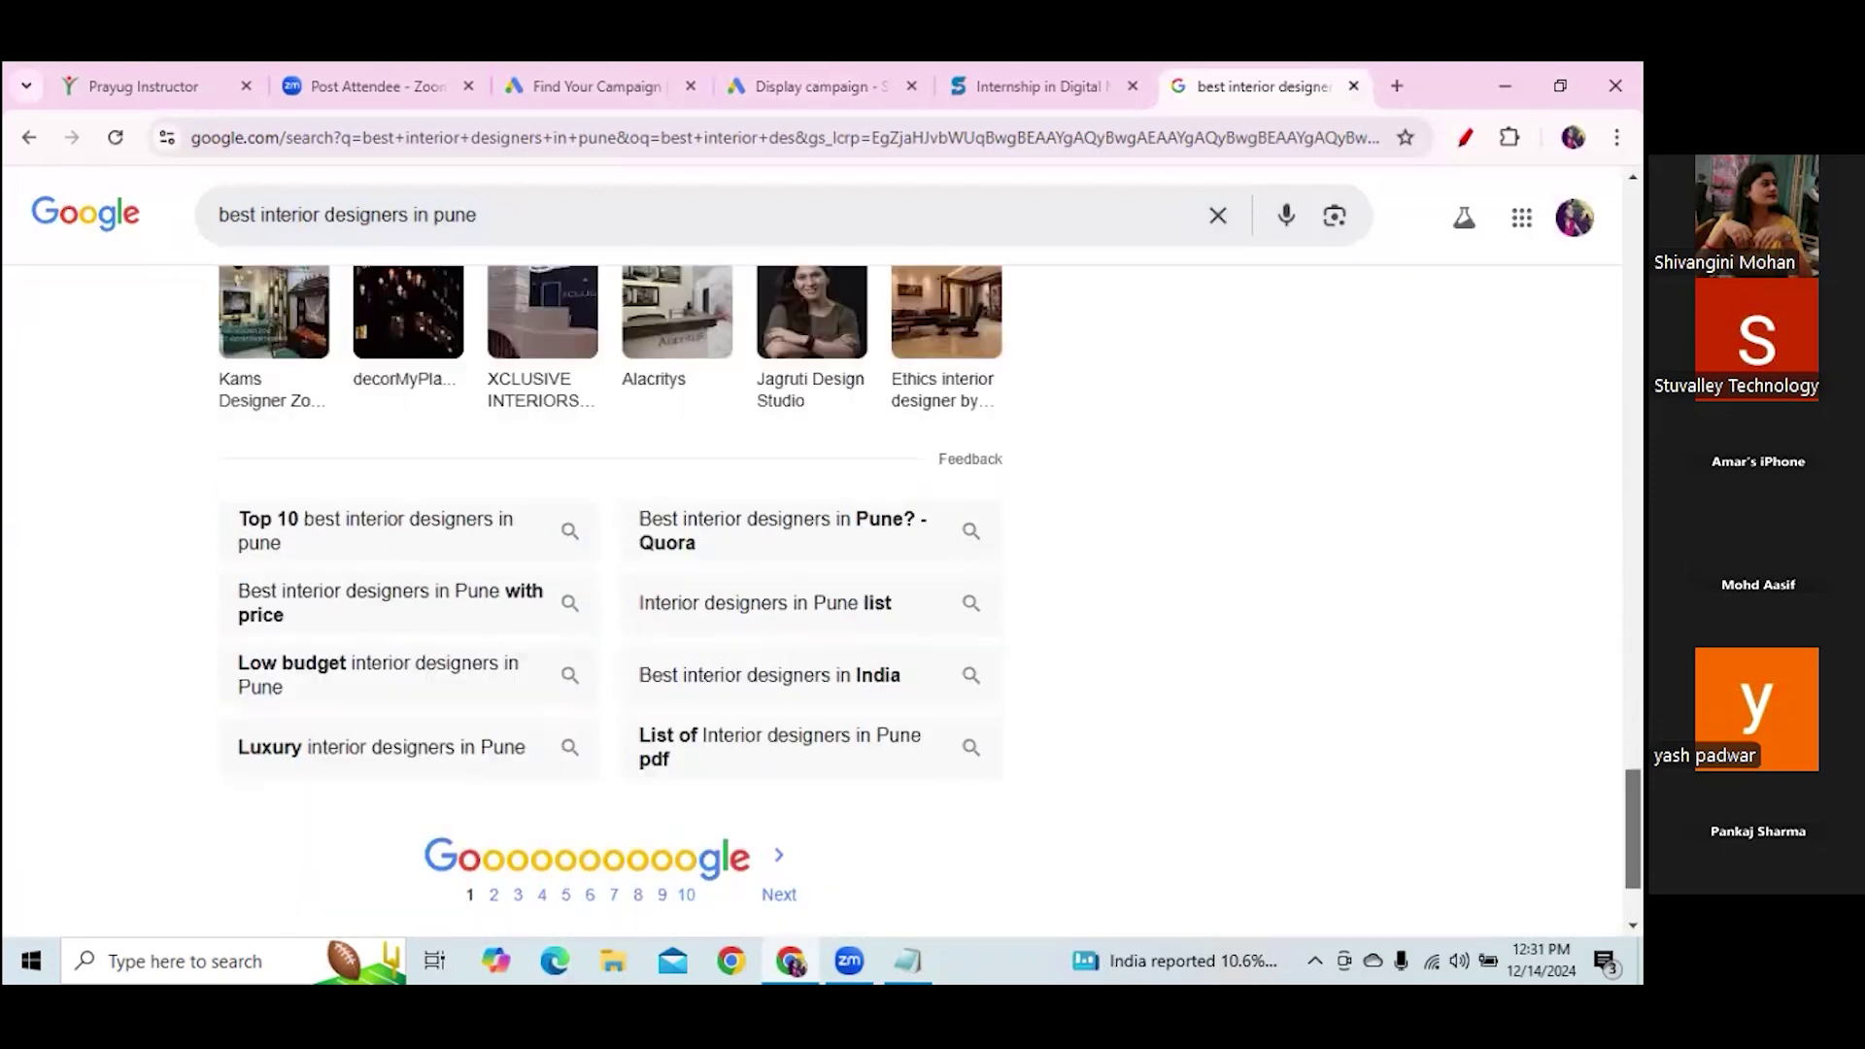
scroll(825, 602, up, 1)
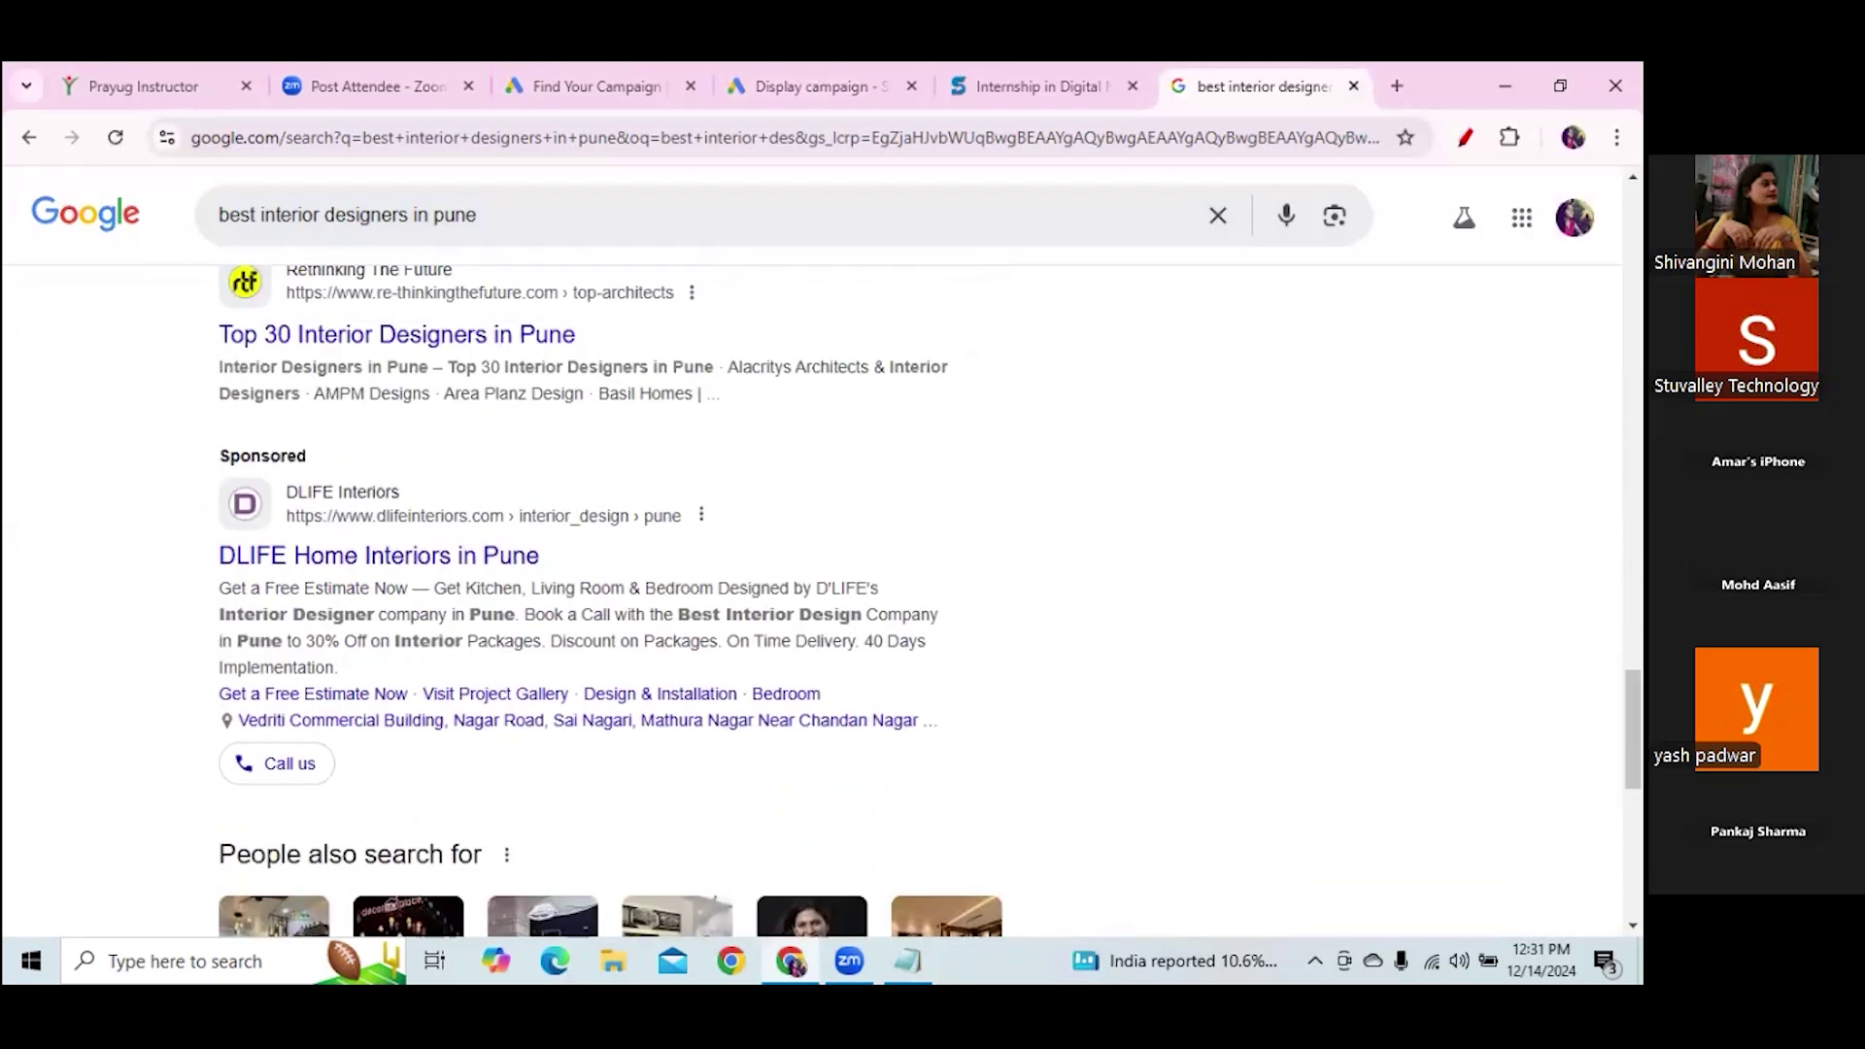
click(349, 560)
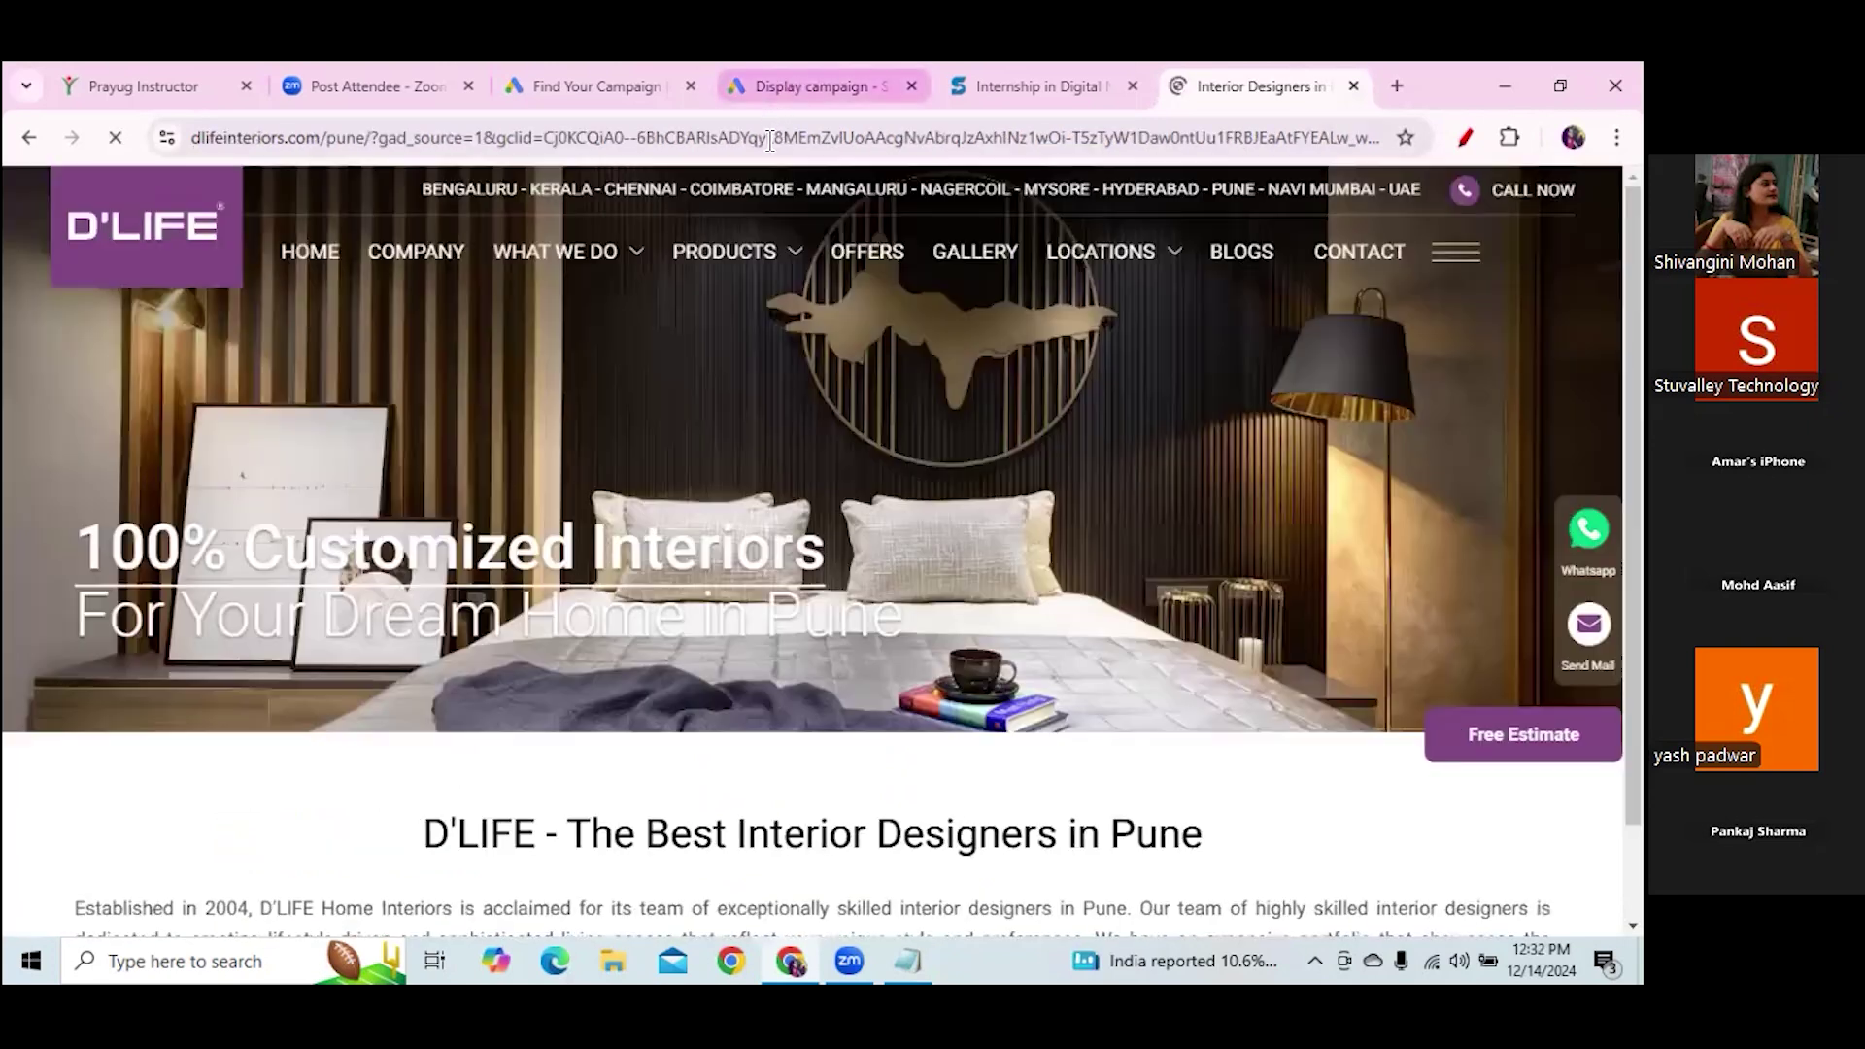
Copy the D'LIFE landing page's full URL with its tracking parameters into the maximized Notepad, three lines below the combined expression
click(770, 146)
triple_click(770, 137)
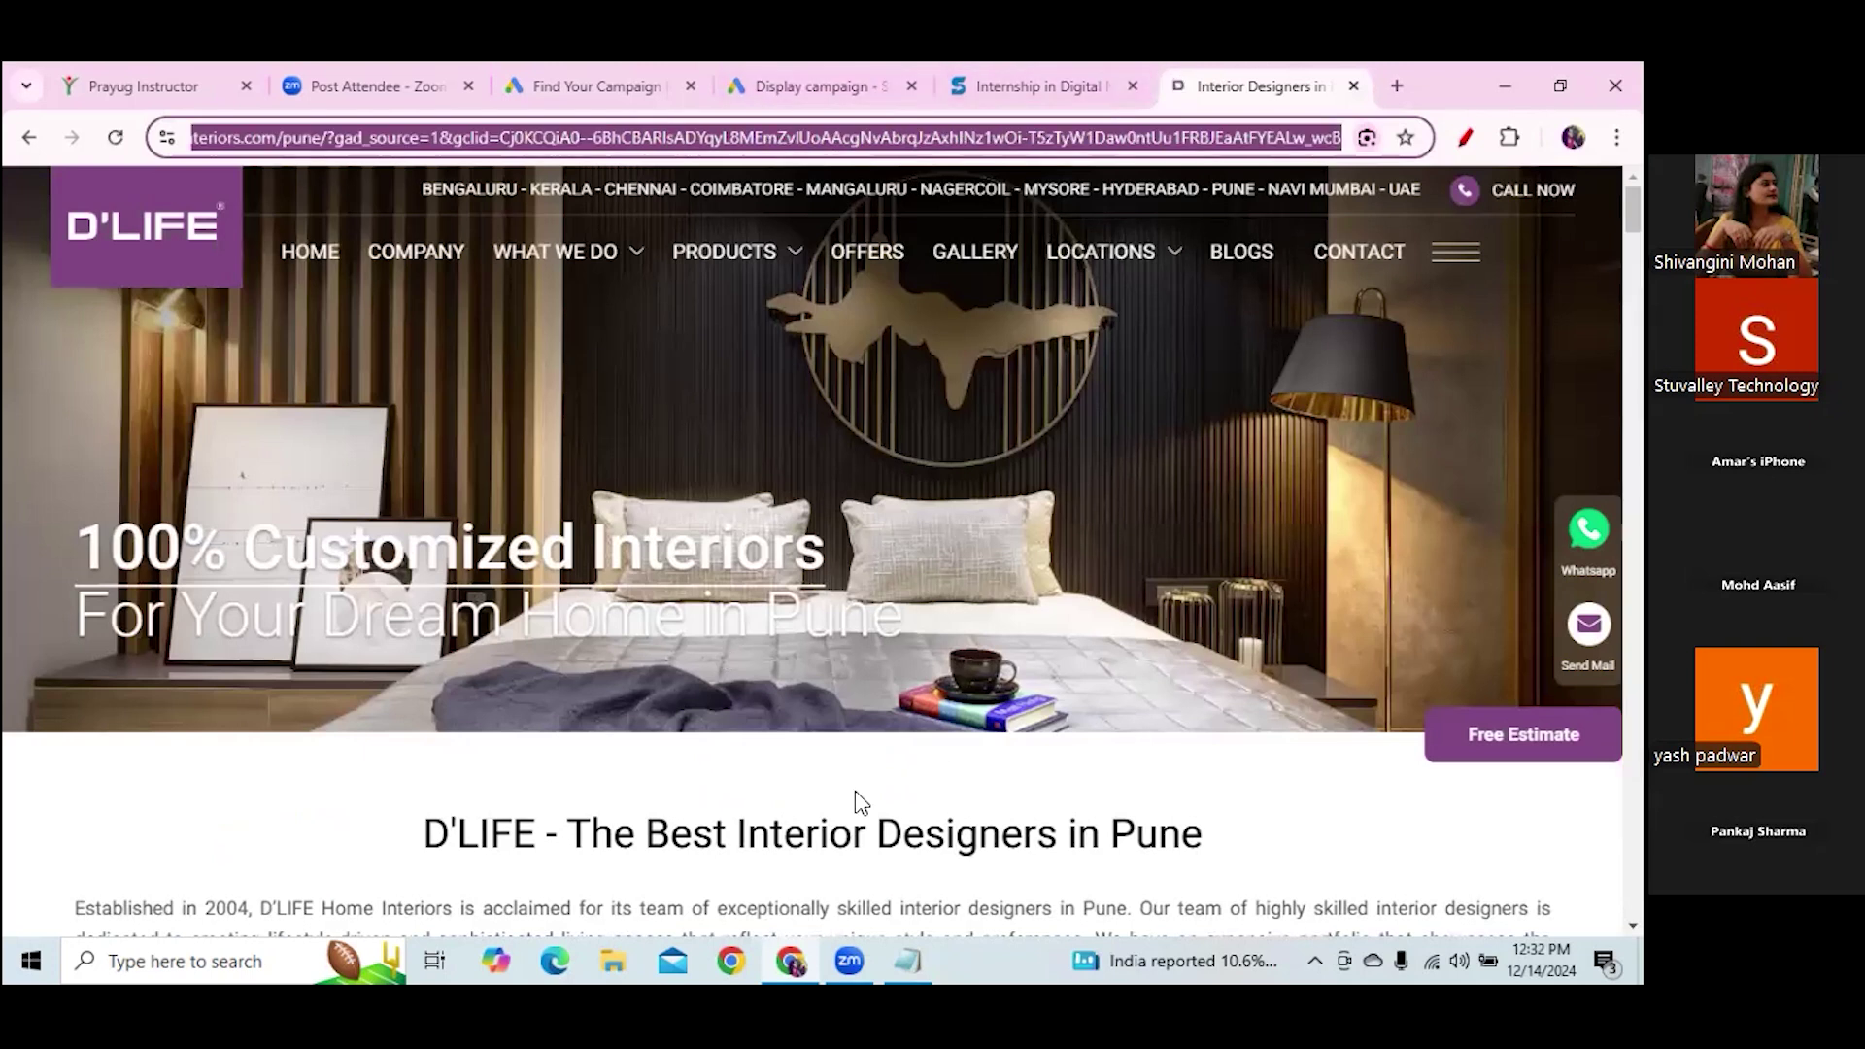
key(alt+Tab)
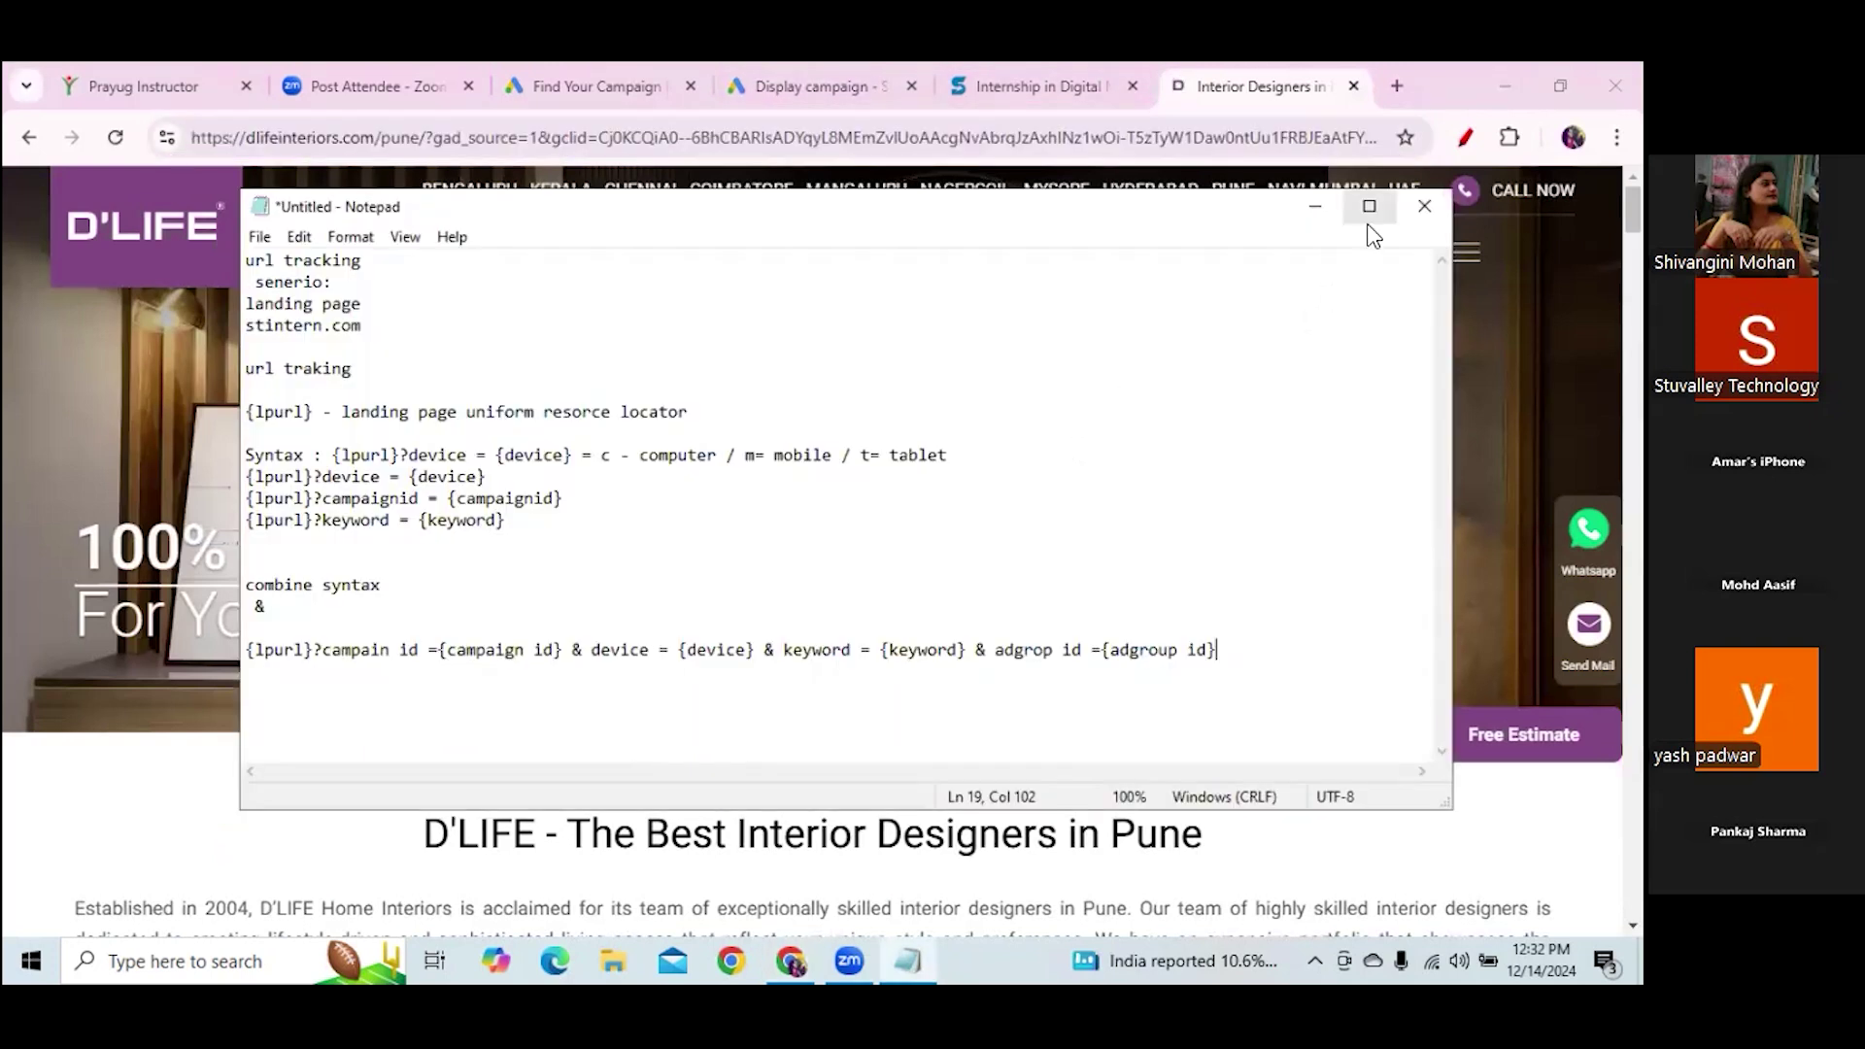
key(super+Up)
key(Return)
key(Return)
key(Return)
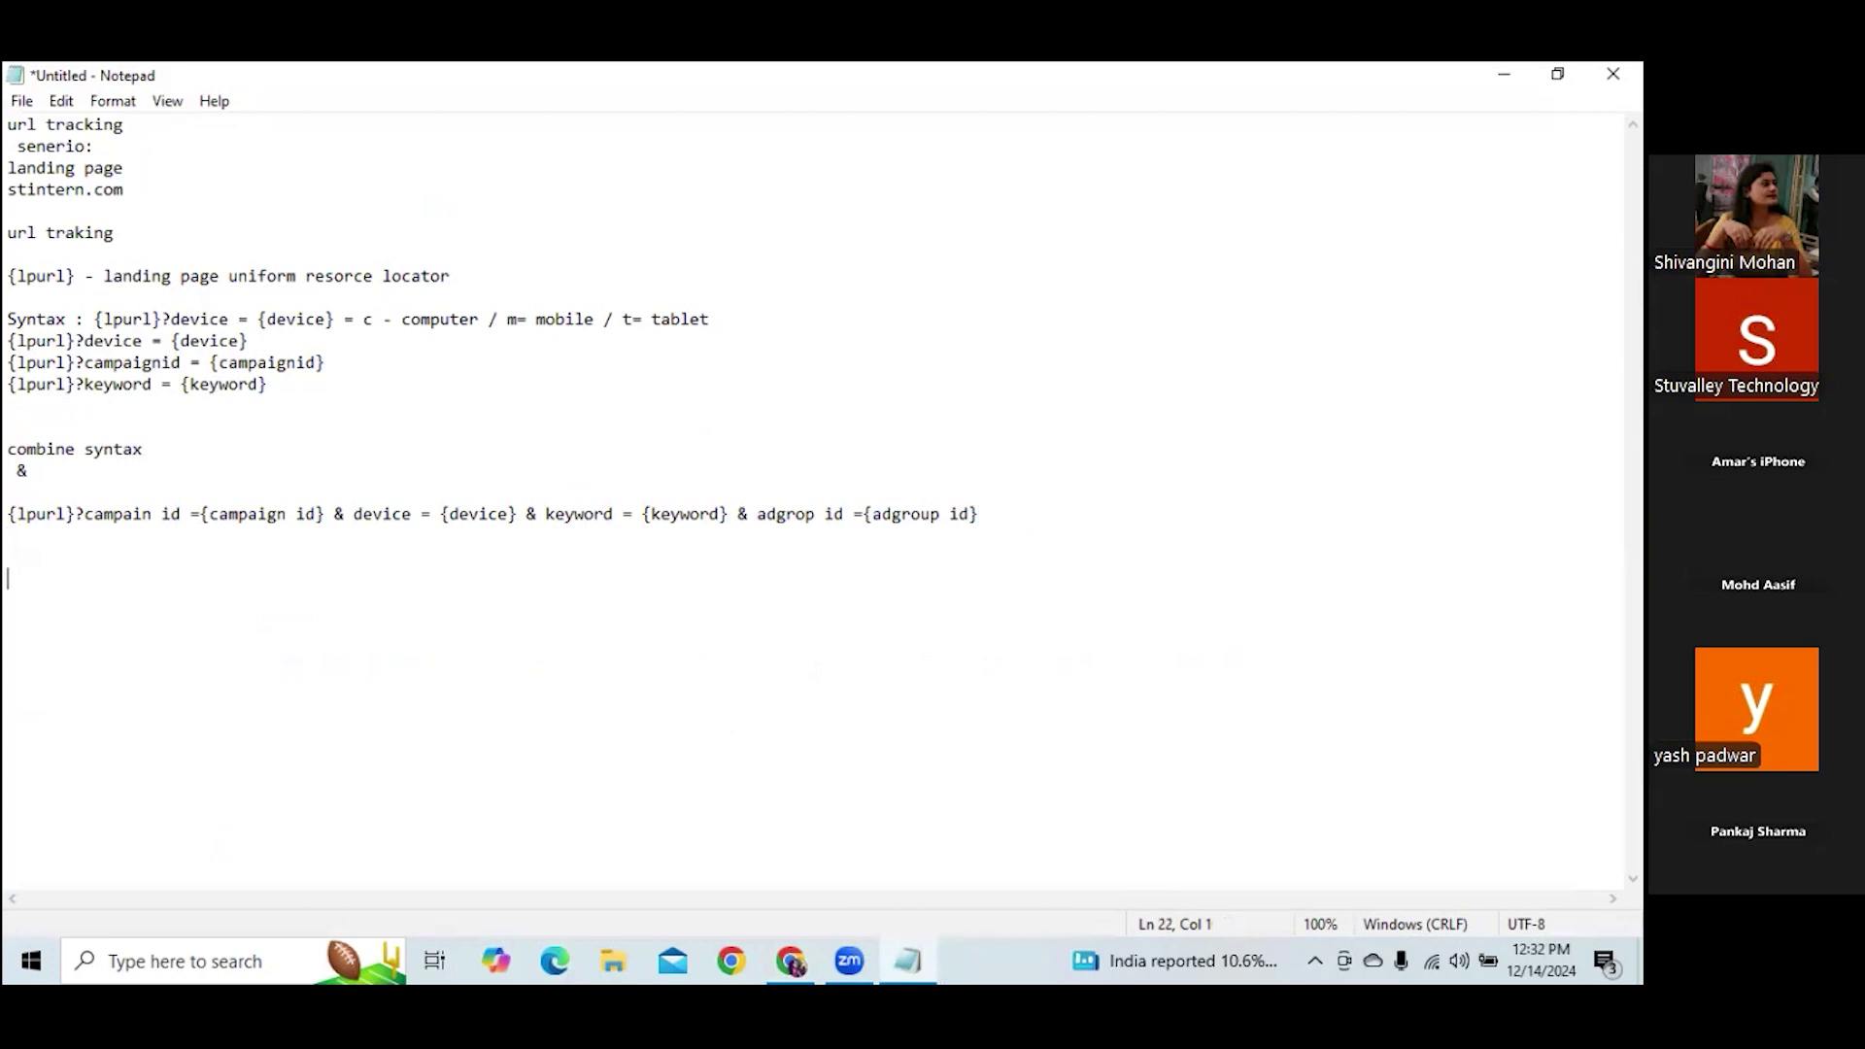
text(https://dlifeinteriors.com/pune/?gad_source=1&gclid=Cj0KCQiA0--6BhCBARIsADYqyL8MEmZvlUoAAcgNvAbrqJzAxhINz1wOi-T5zTyW1Daw0ntUu1FRBJEaAtFYEALw_wcB)
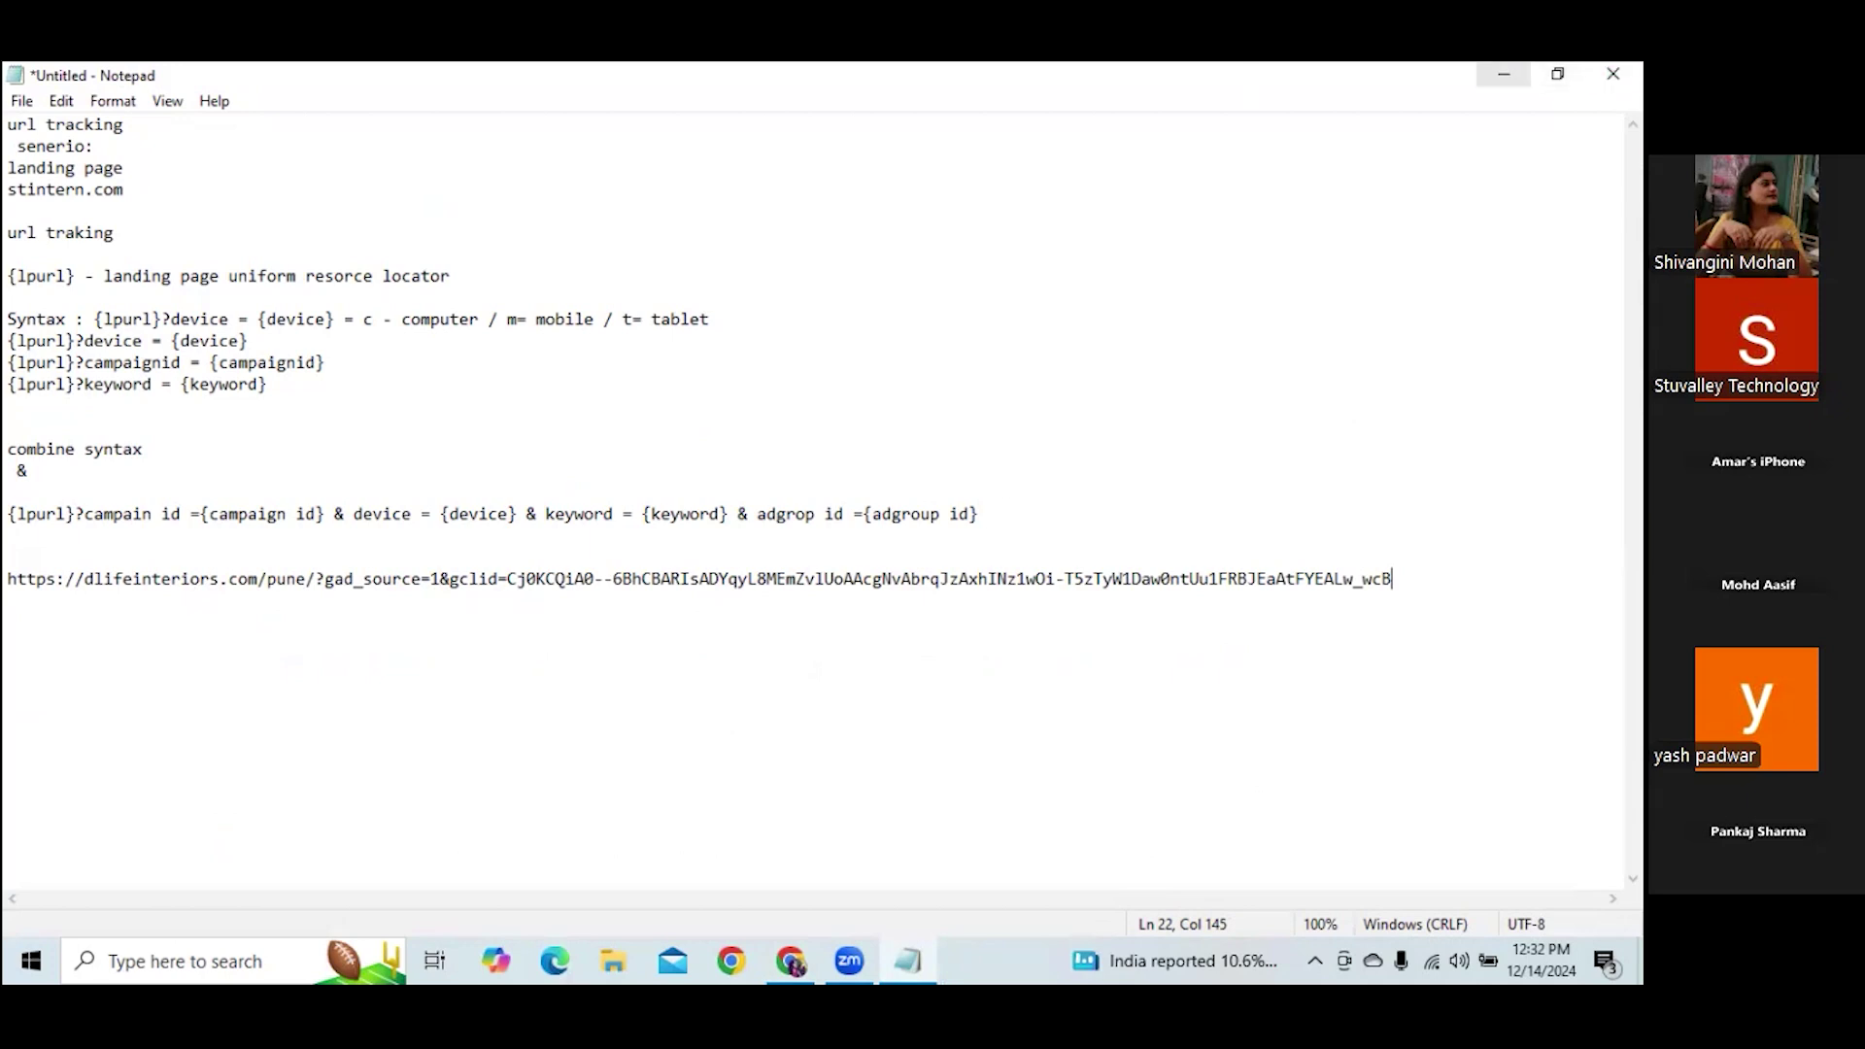
Back in Chrome, search Google for "best interior designers" and open the sponsored amzinteriorfitoutcompany.com result
click(1503, 74)
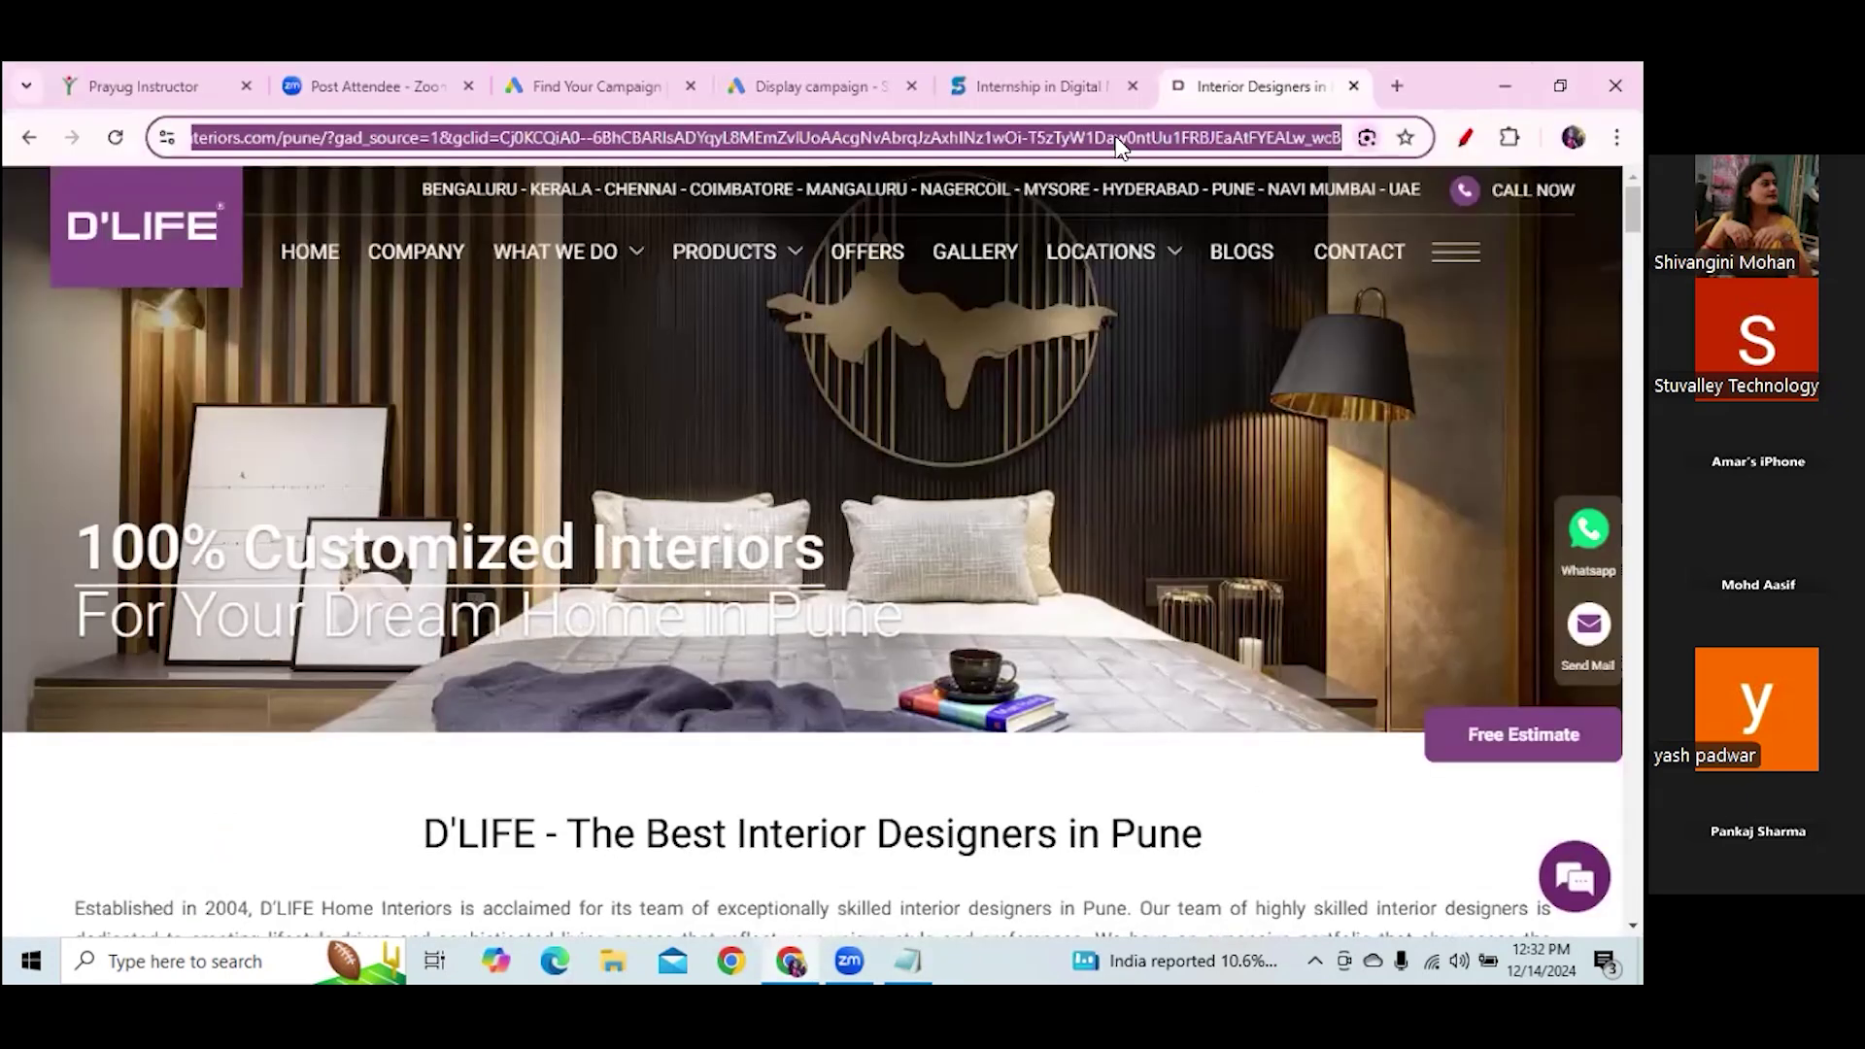
click(22, 139)
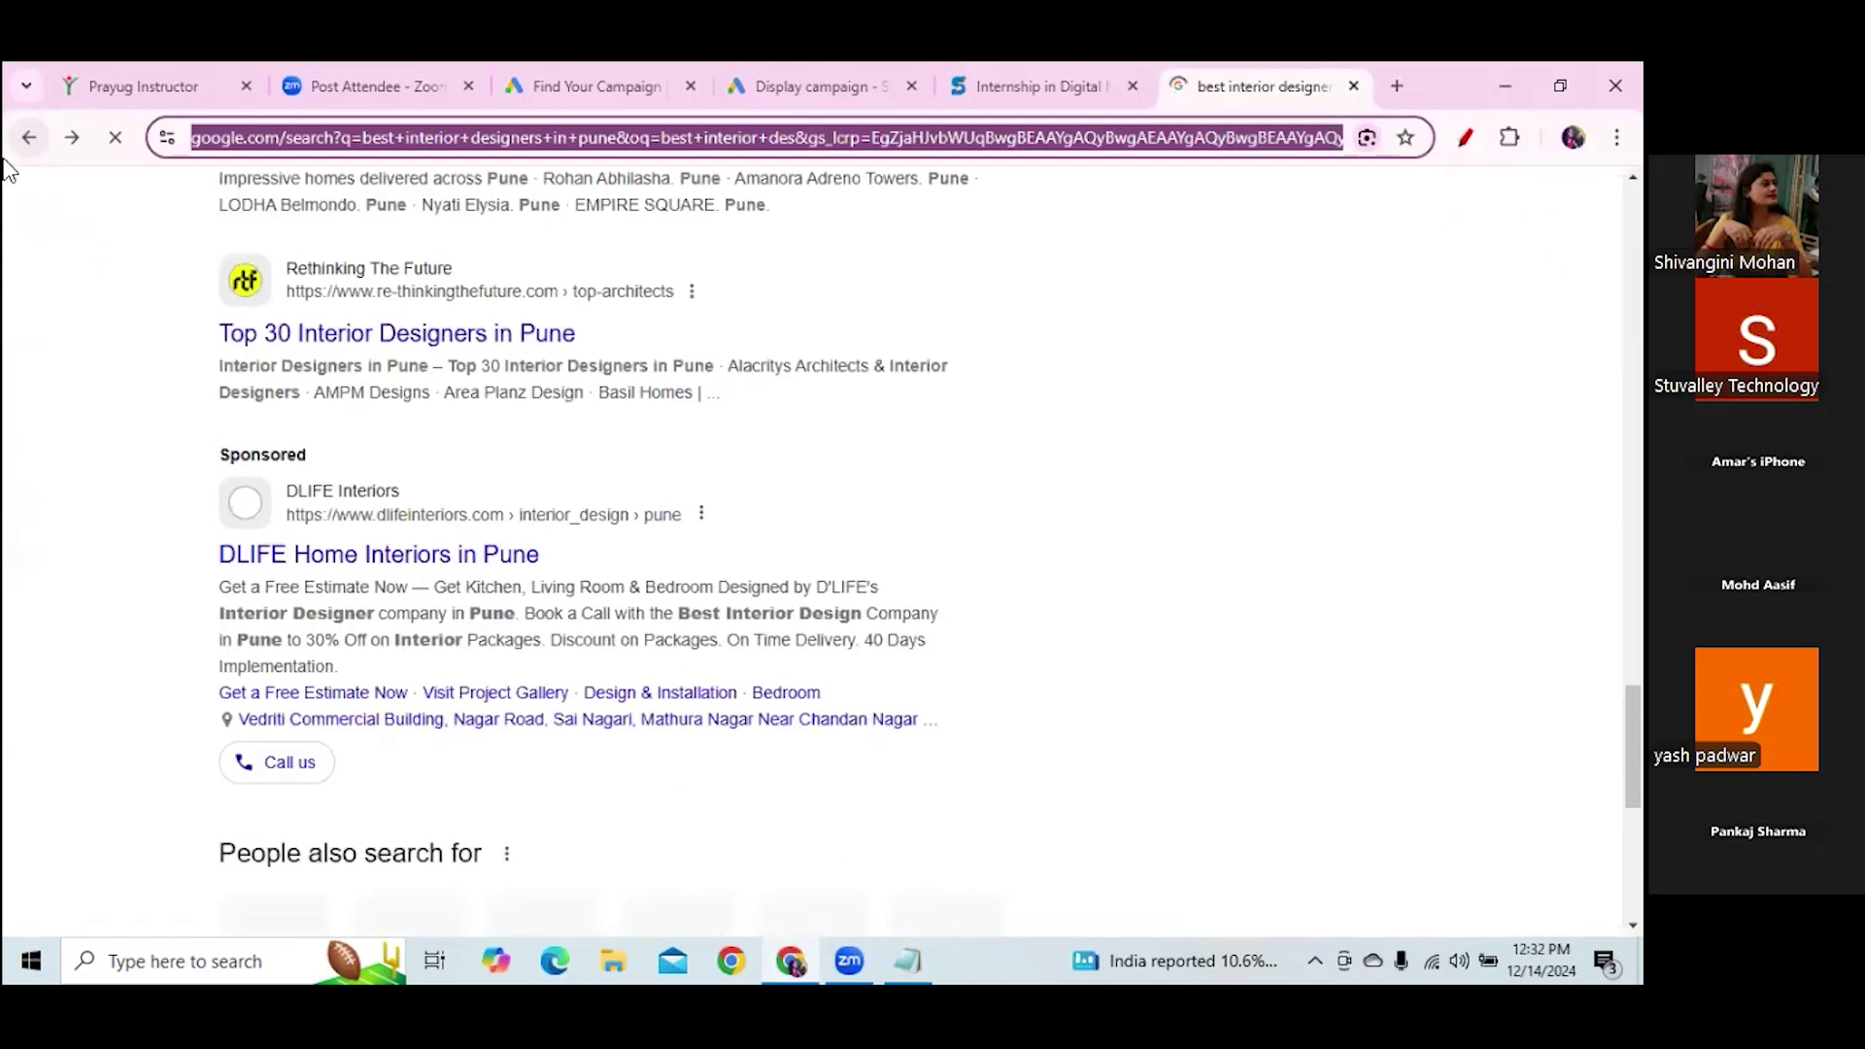
scroll(1327, 282, down, 5)
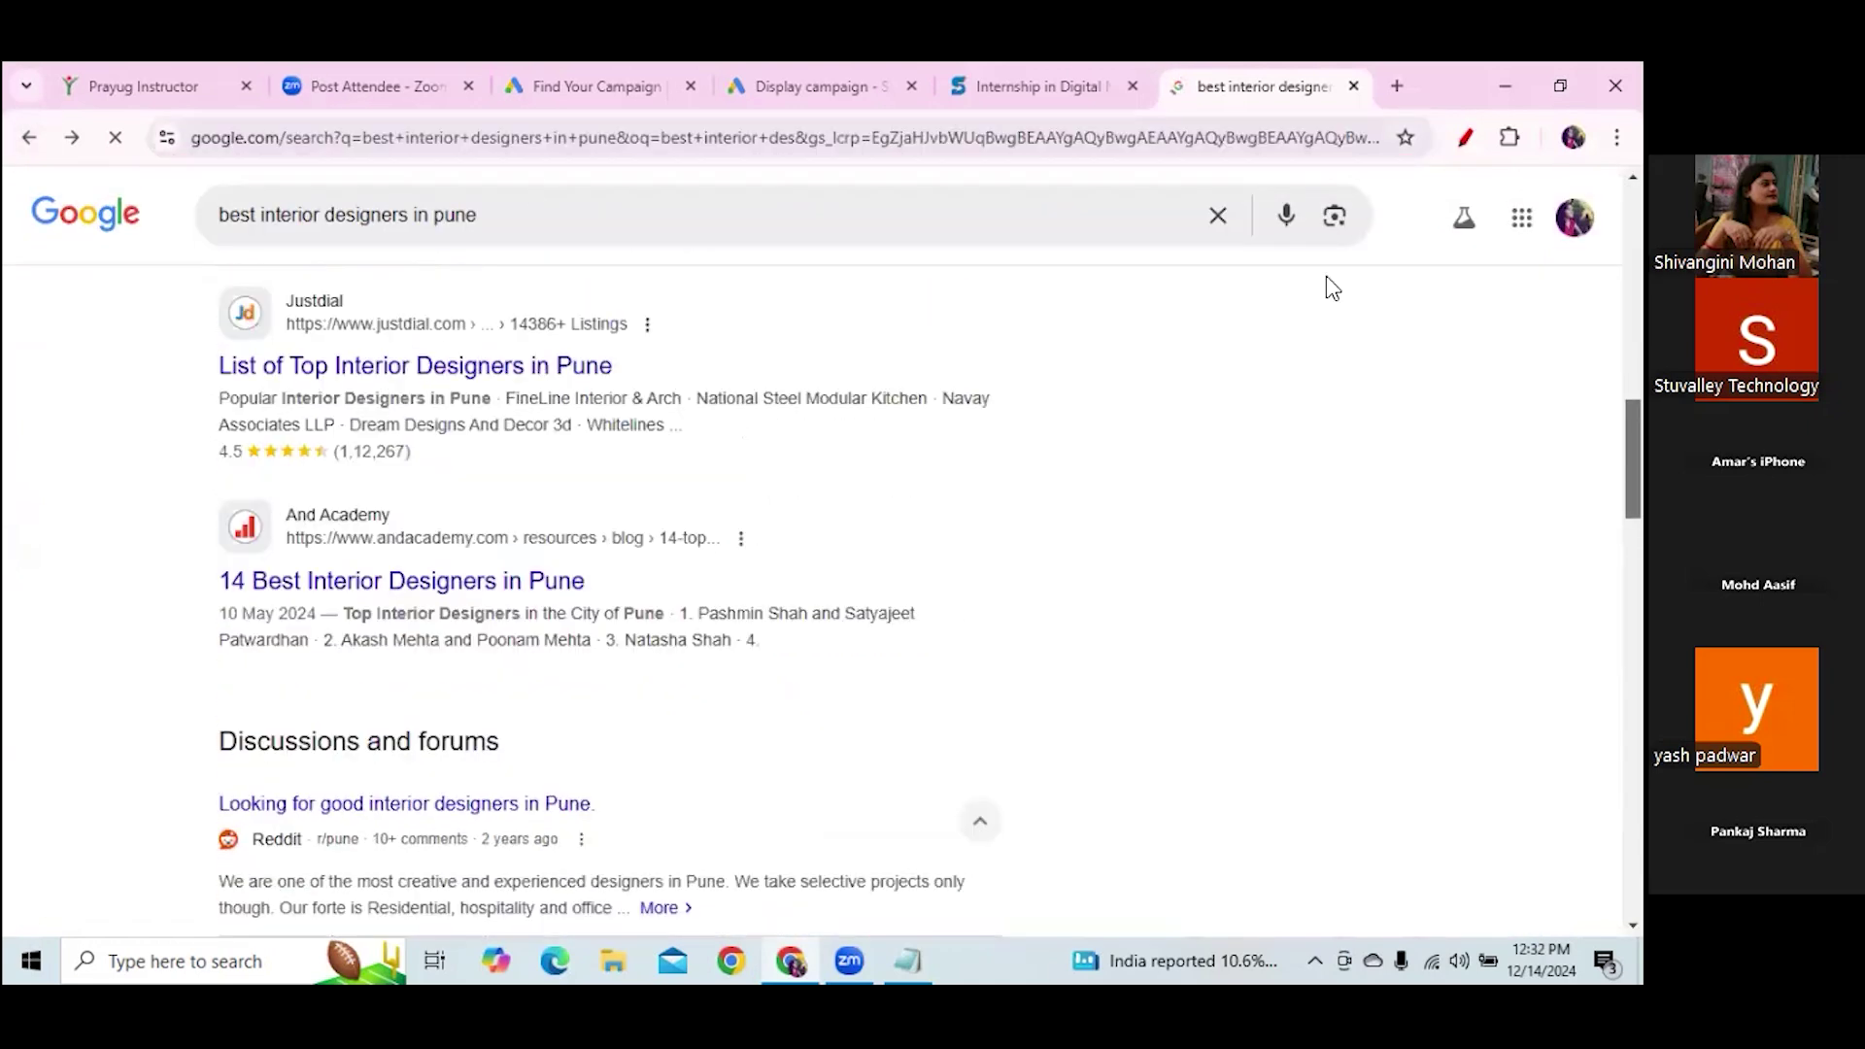
drag(413, 216, 515, 211)
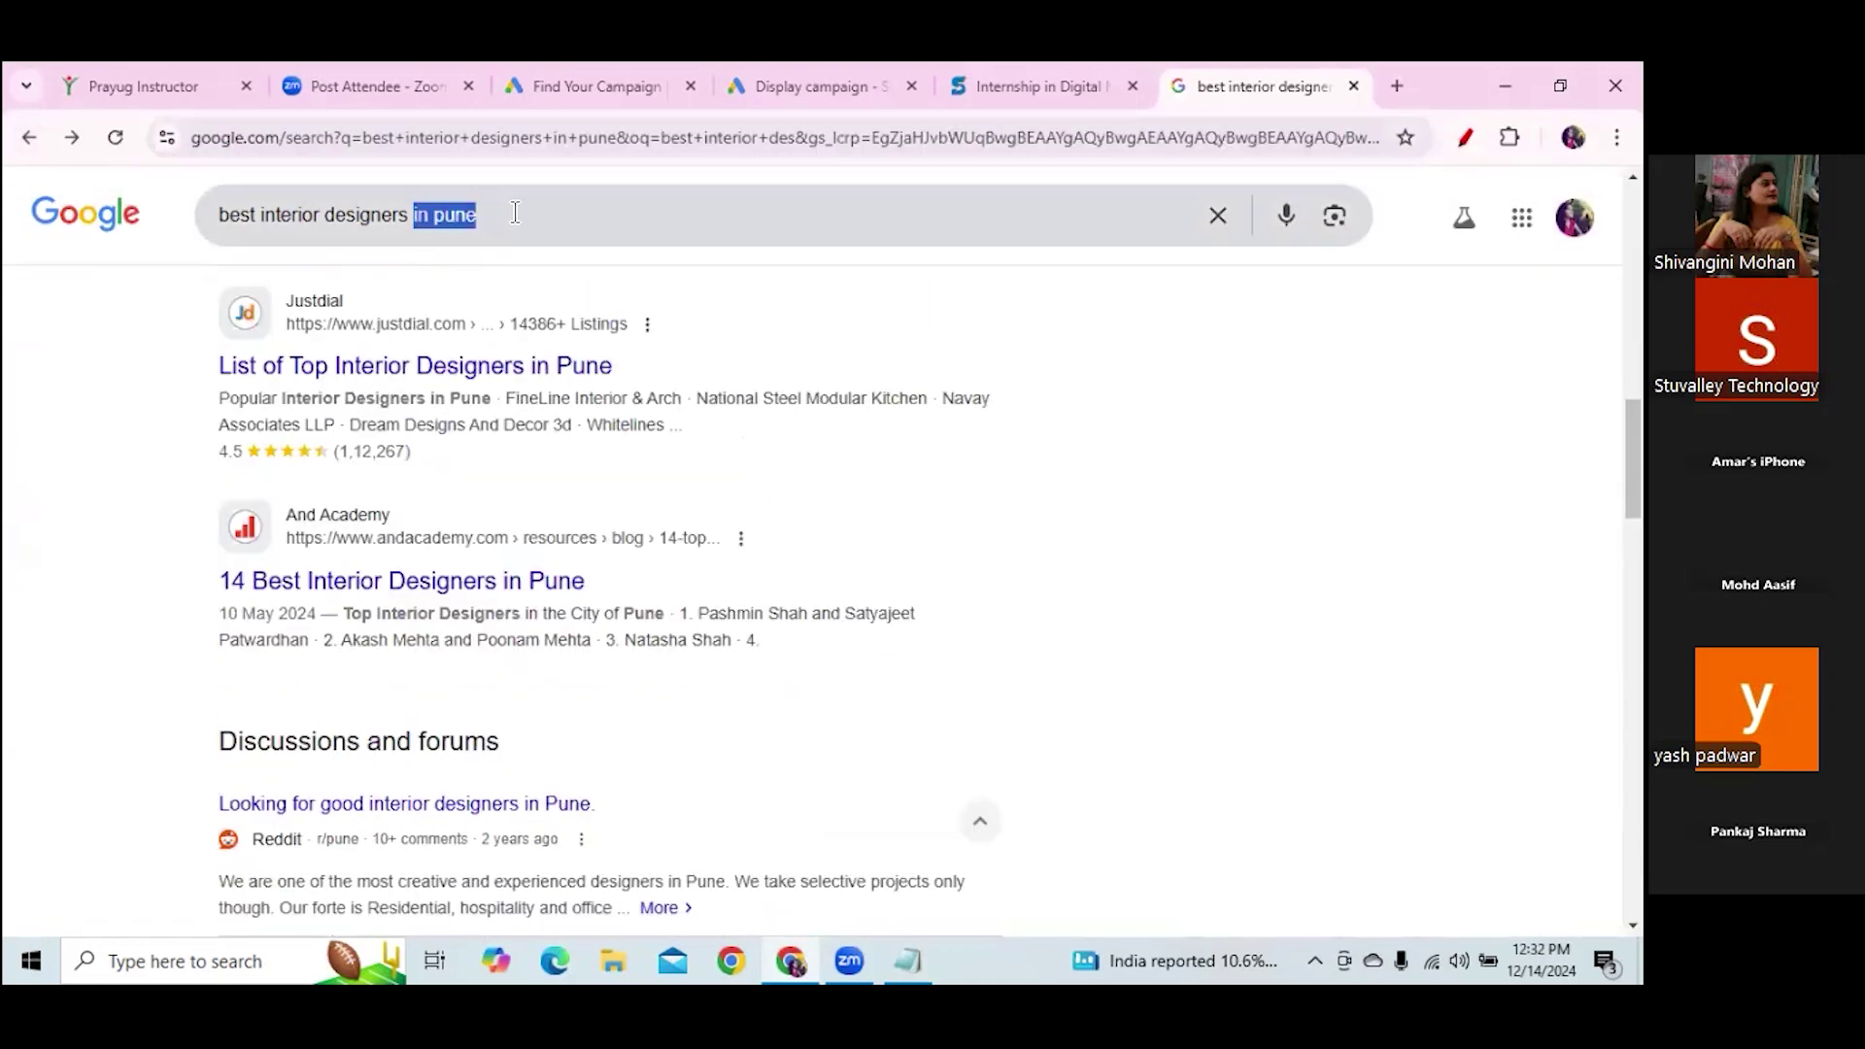
key(BackSpace)
key(Return)
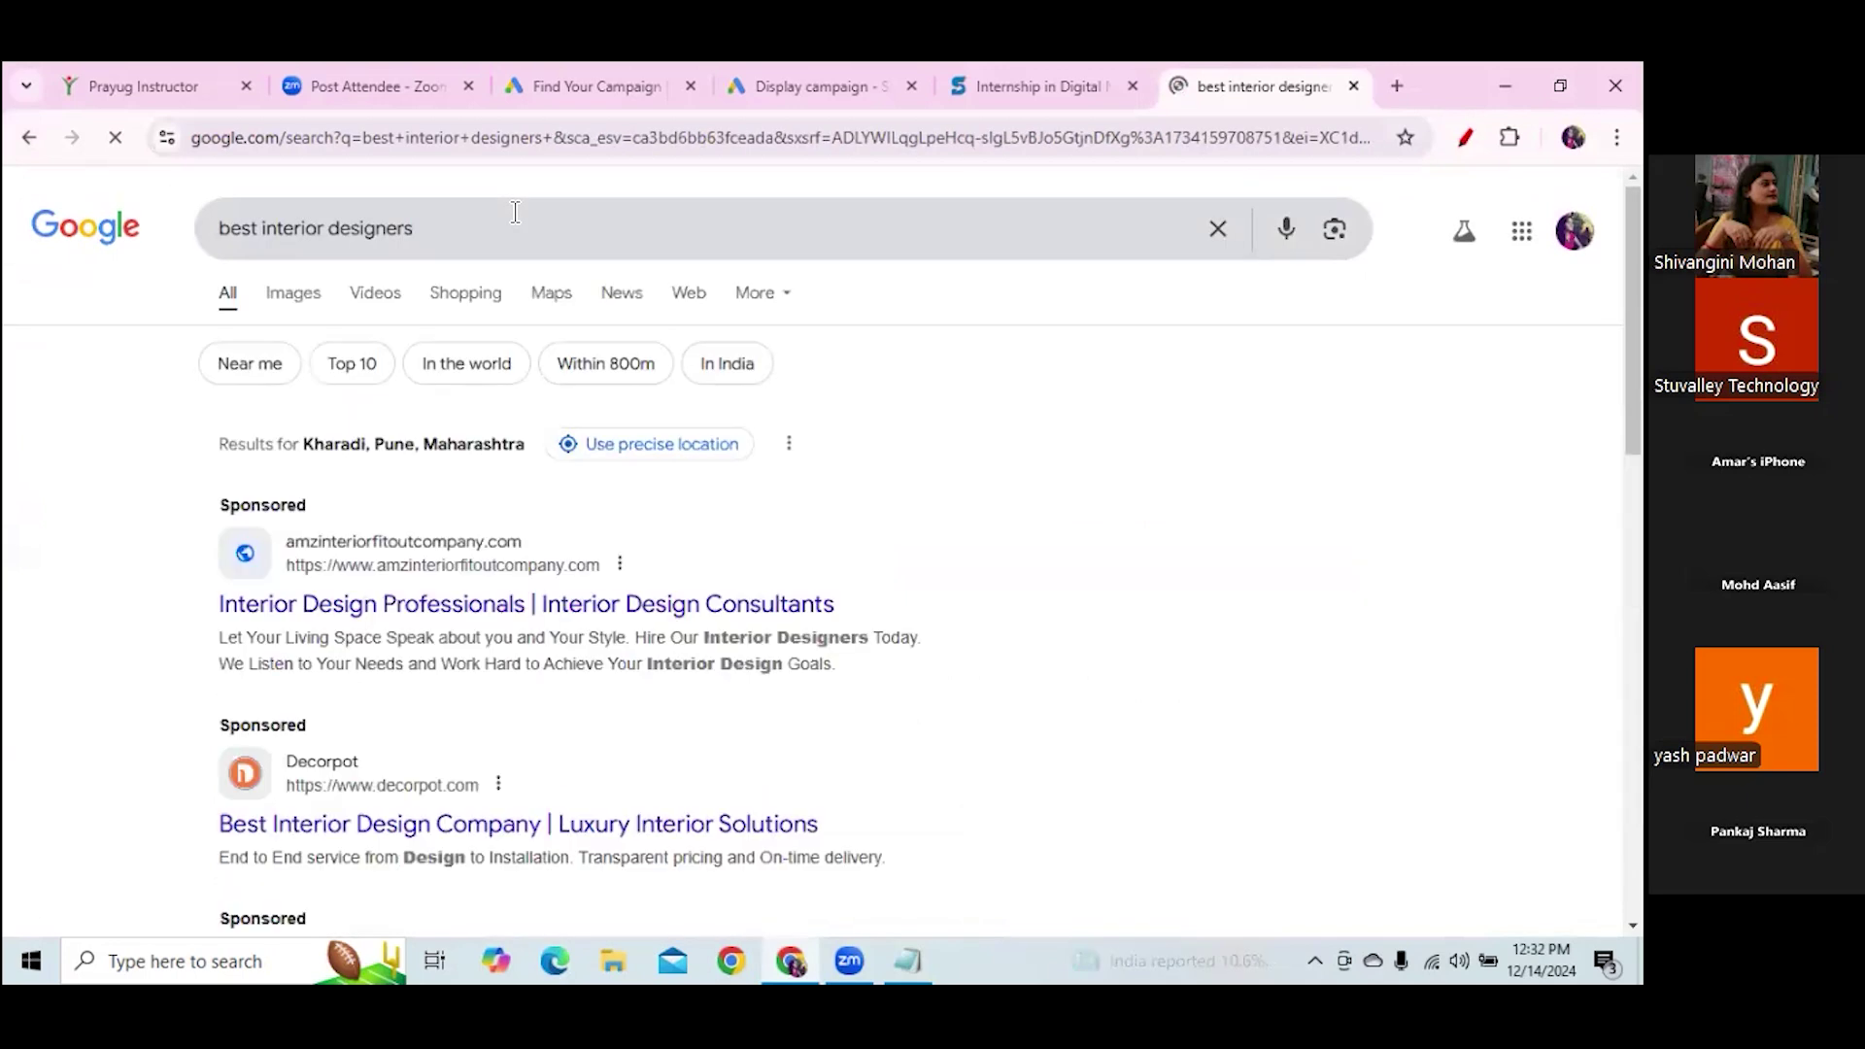
click(389, 612)
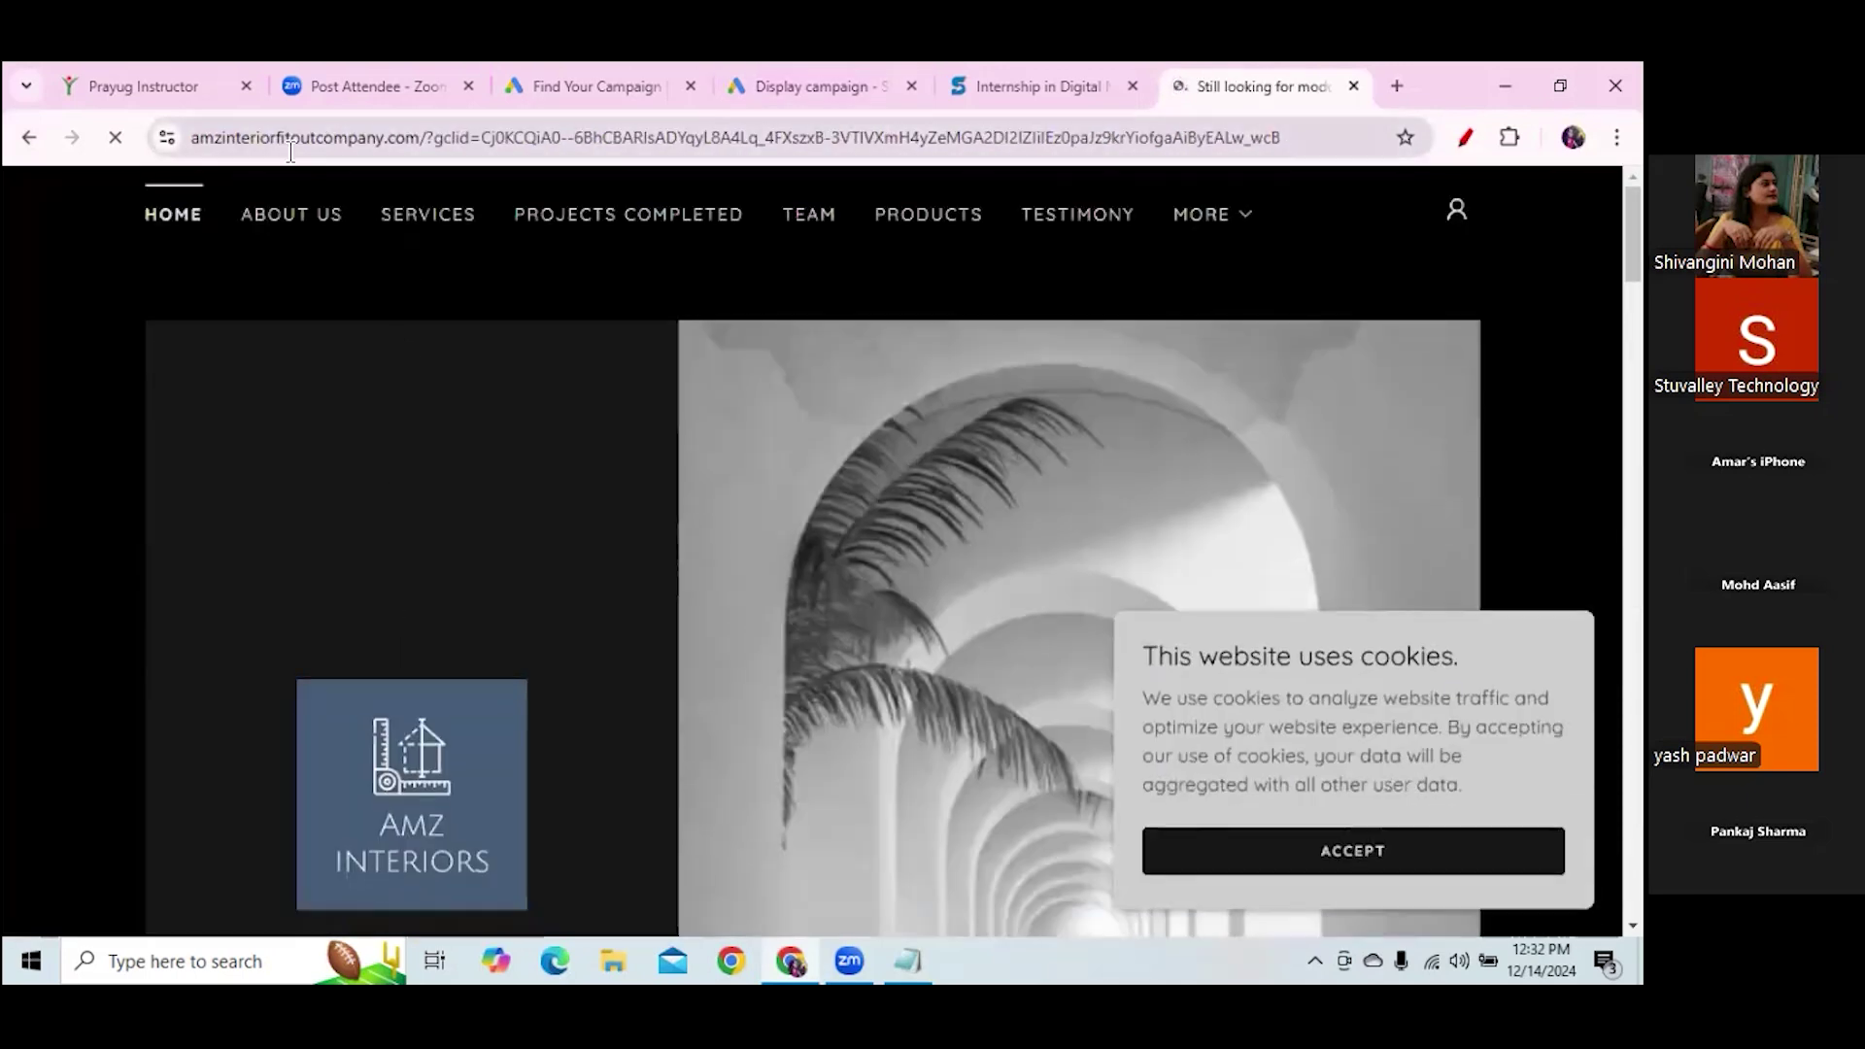
Return to the "best interior designers in pune" results and look through the listings up to the beginning of the page
click(29, 137)
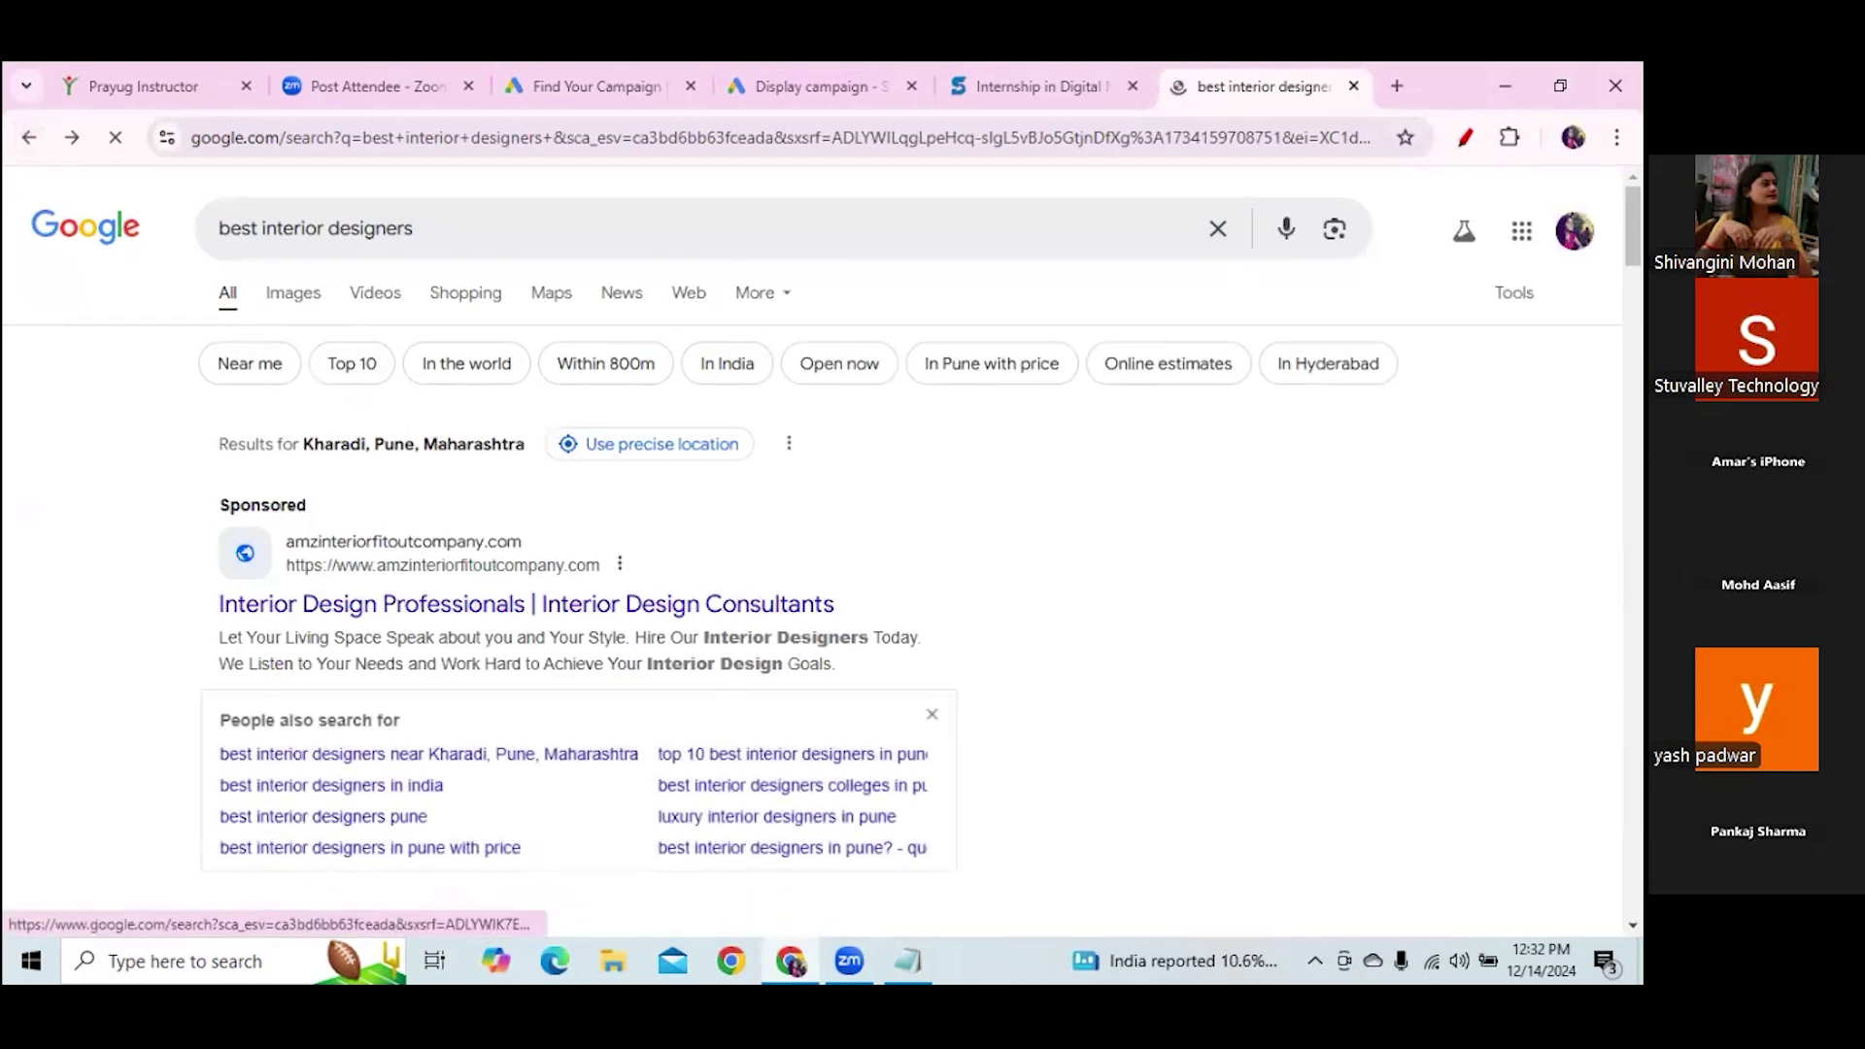
click(31, 139)
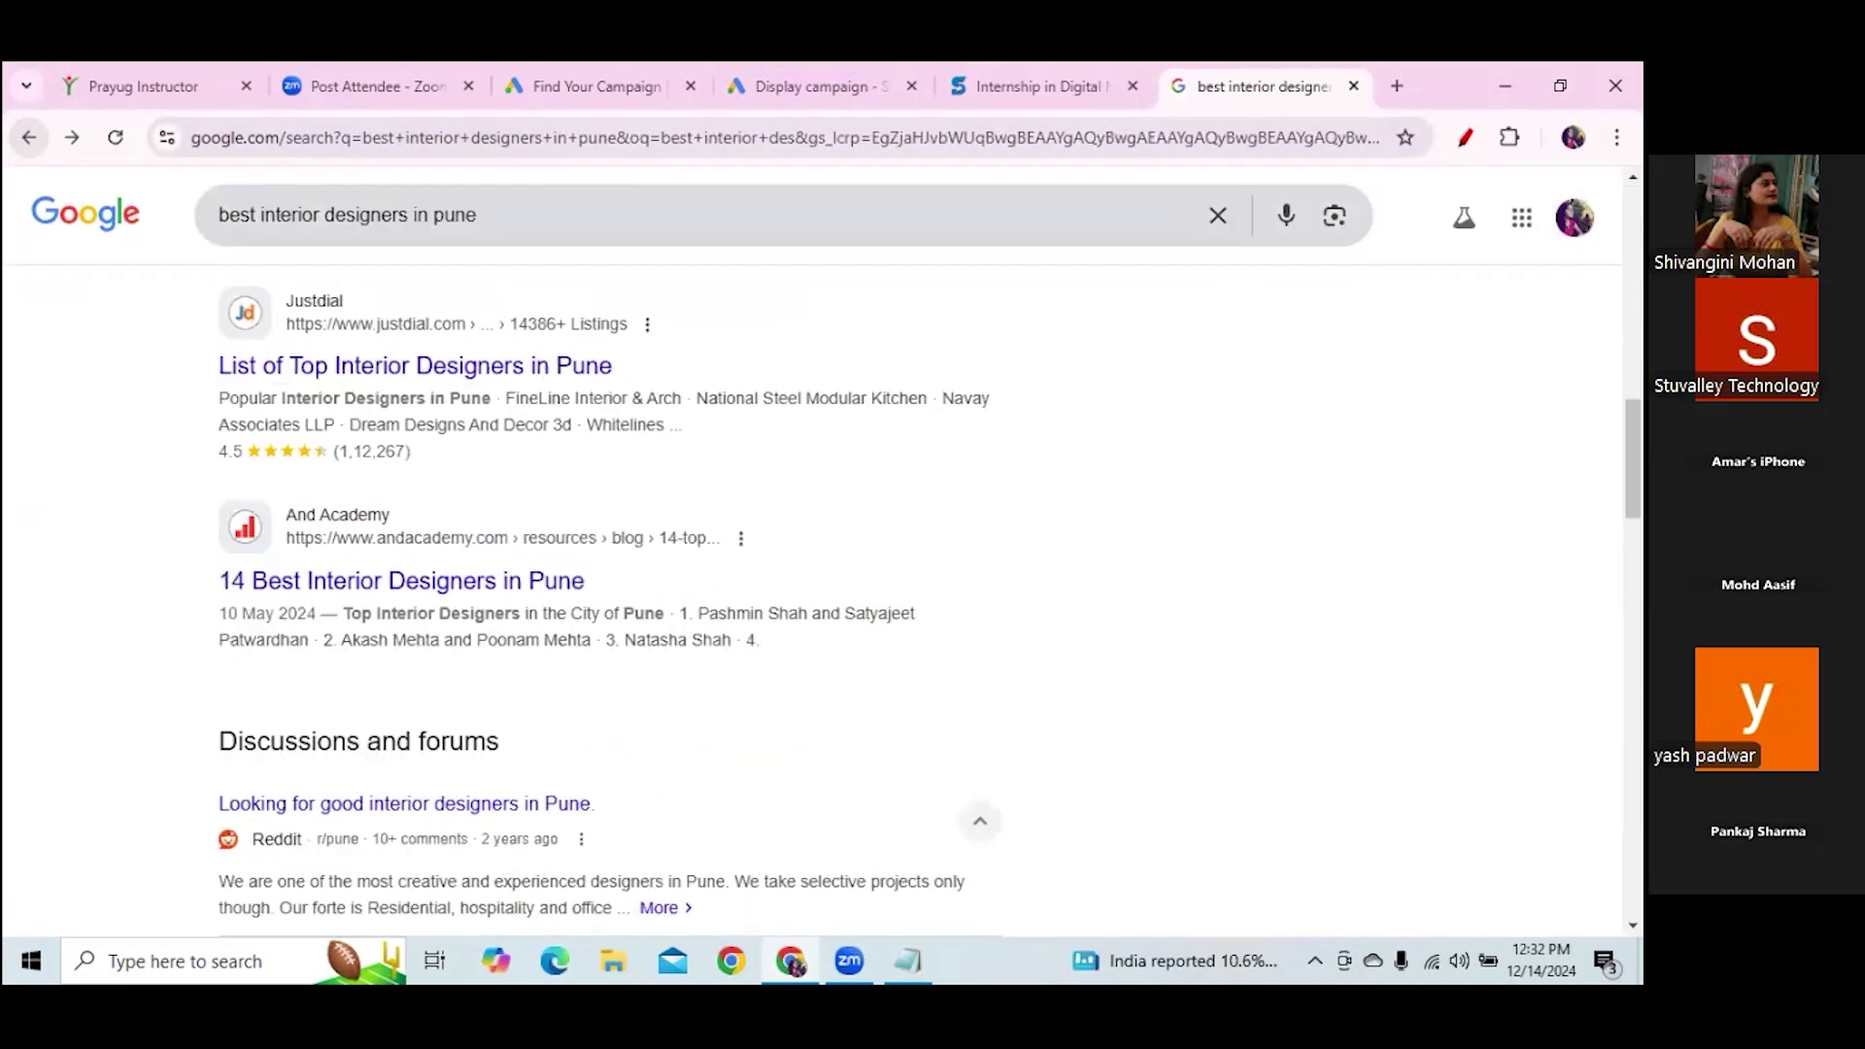
scroll(408, 369, down, 4)
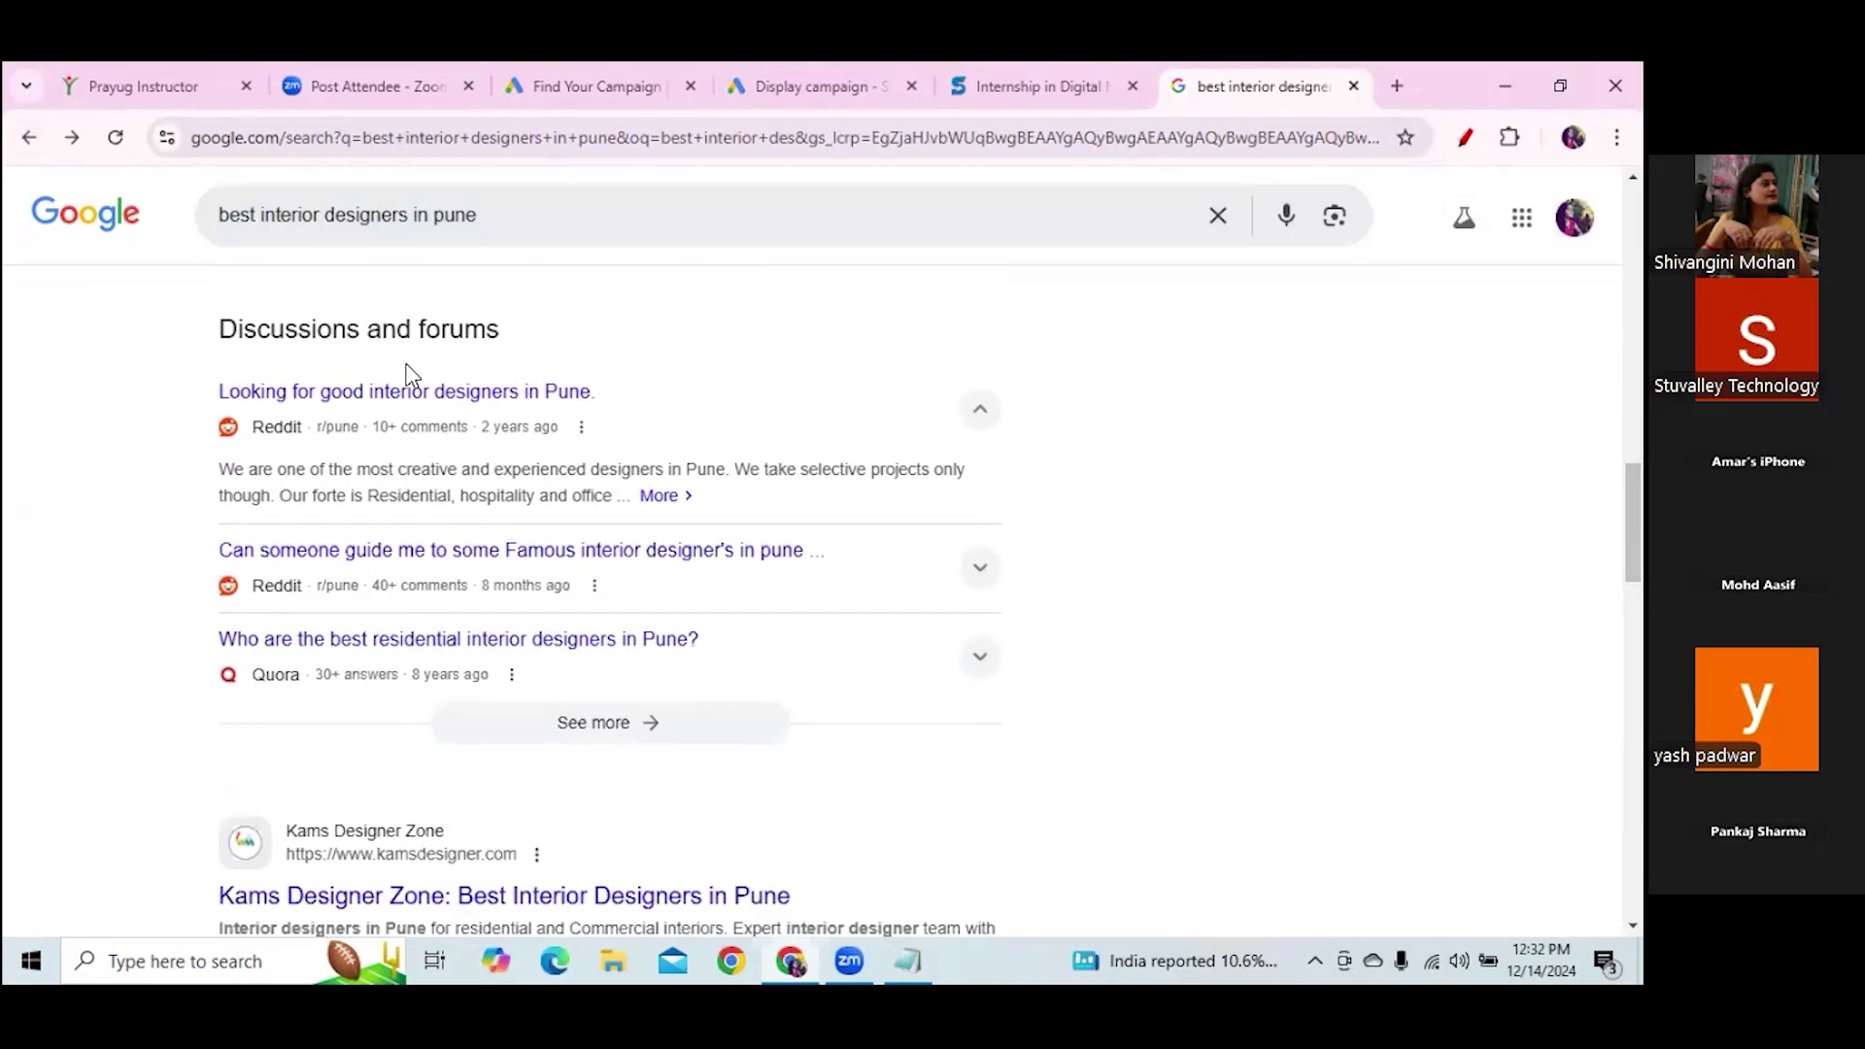
scroll(1320, 736, up, 7)
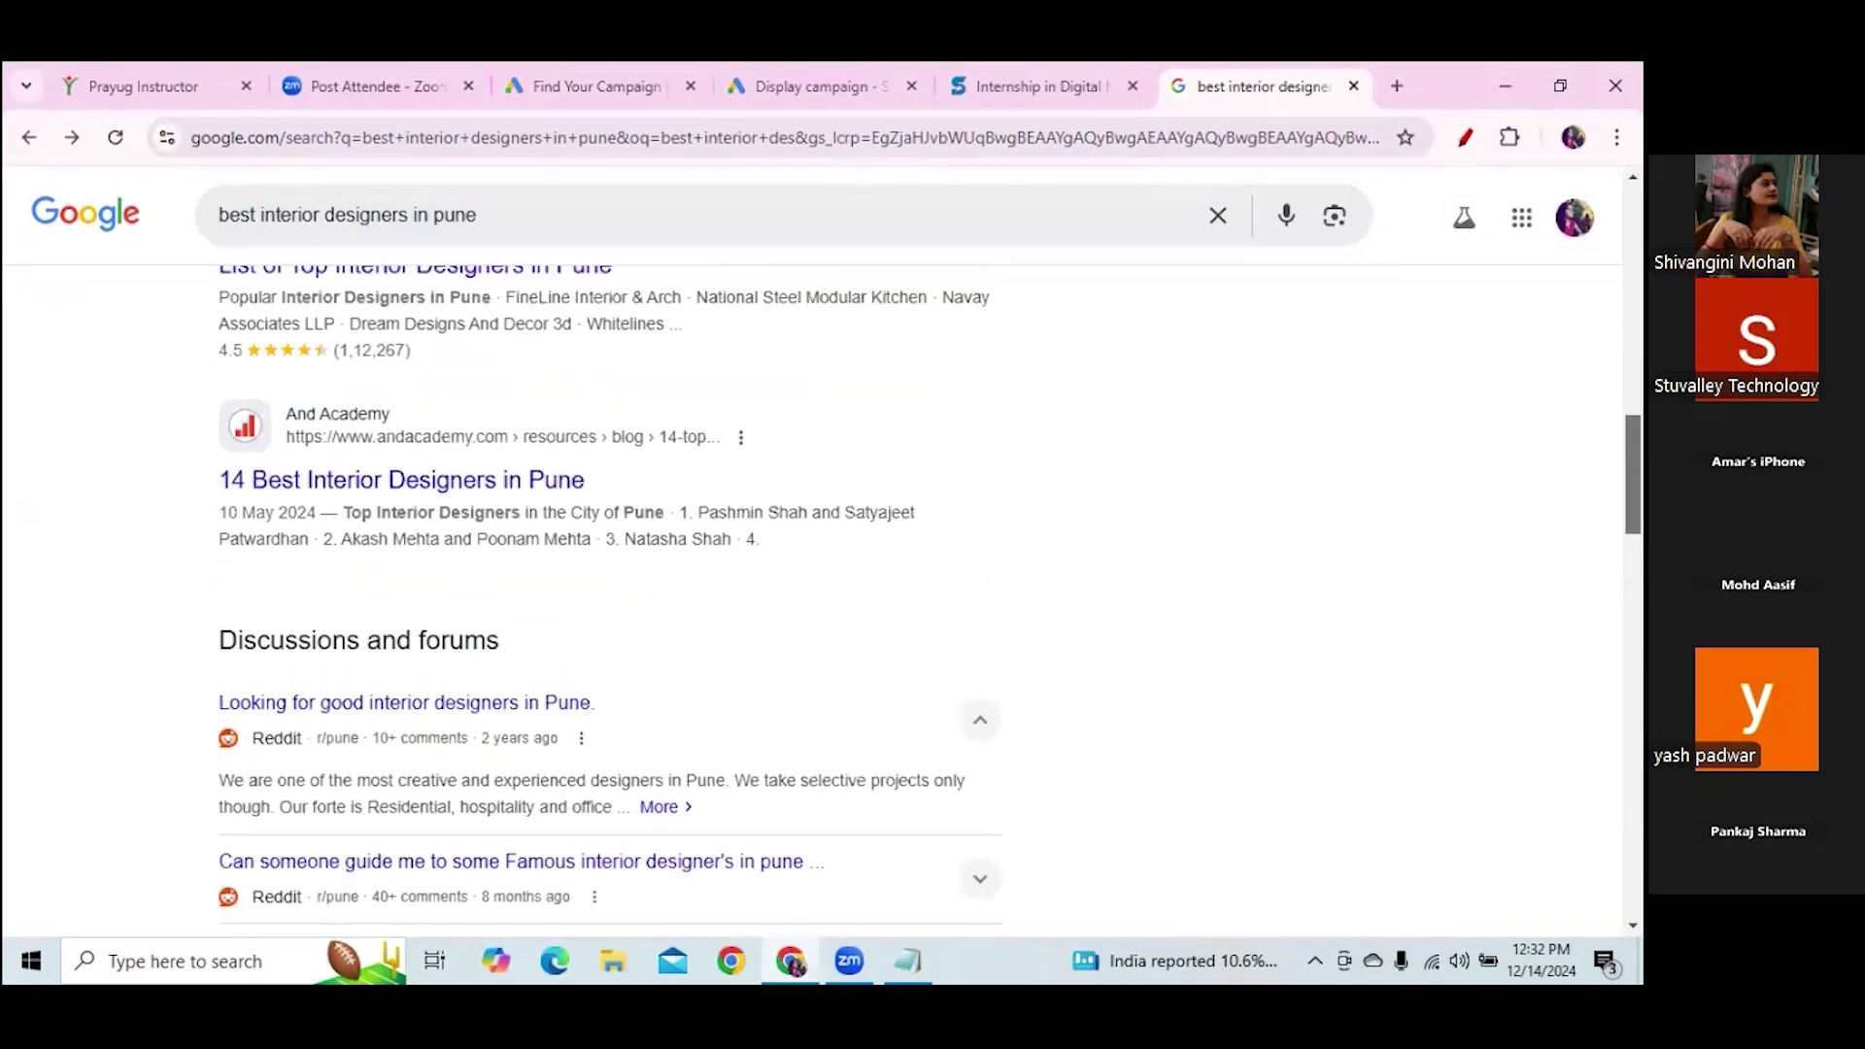
scroll(393, 192, up, 10)
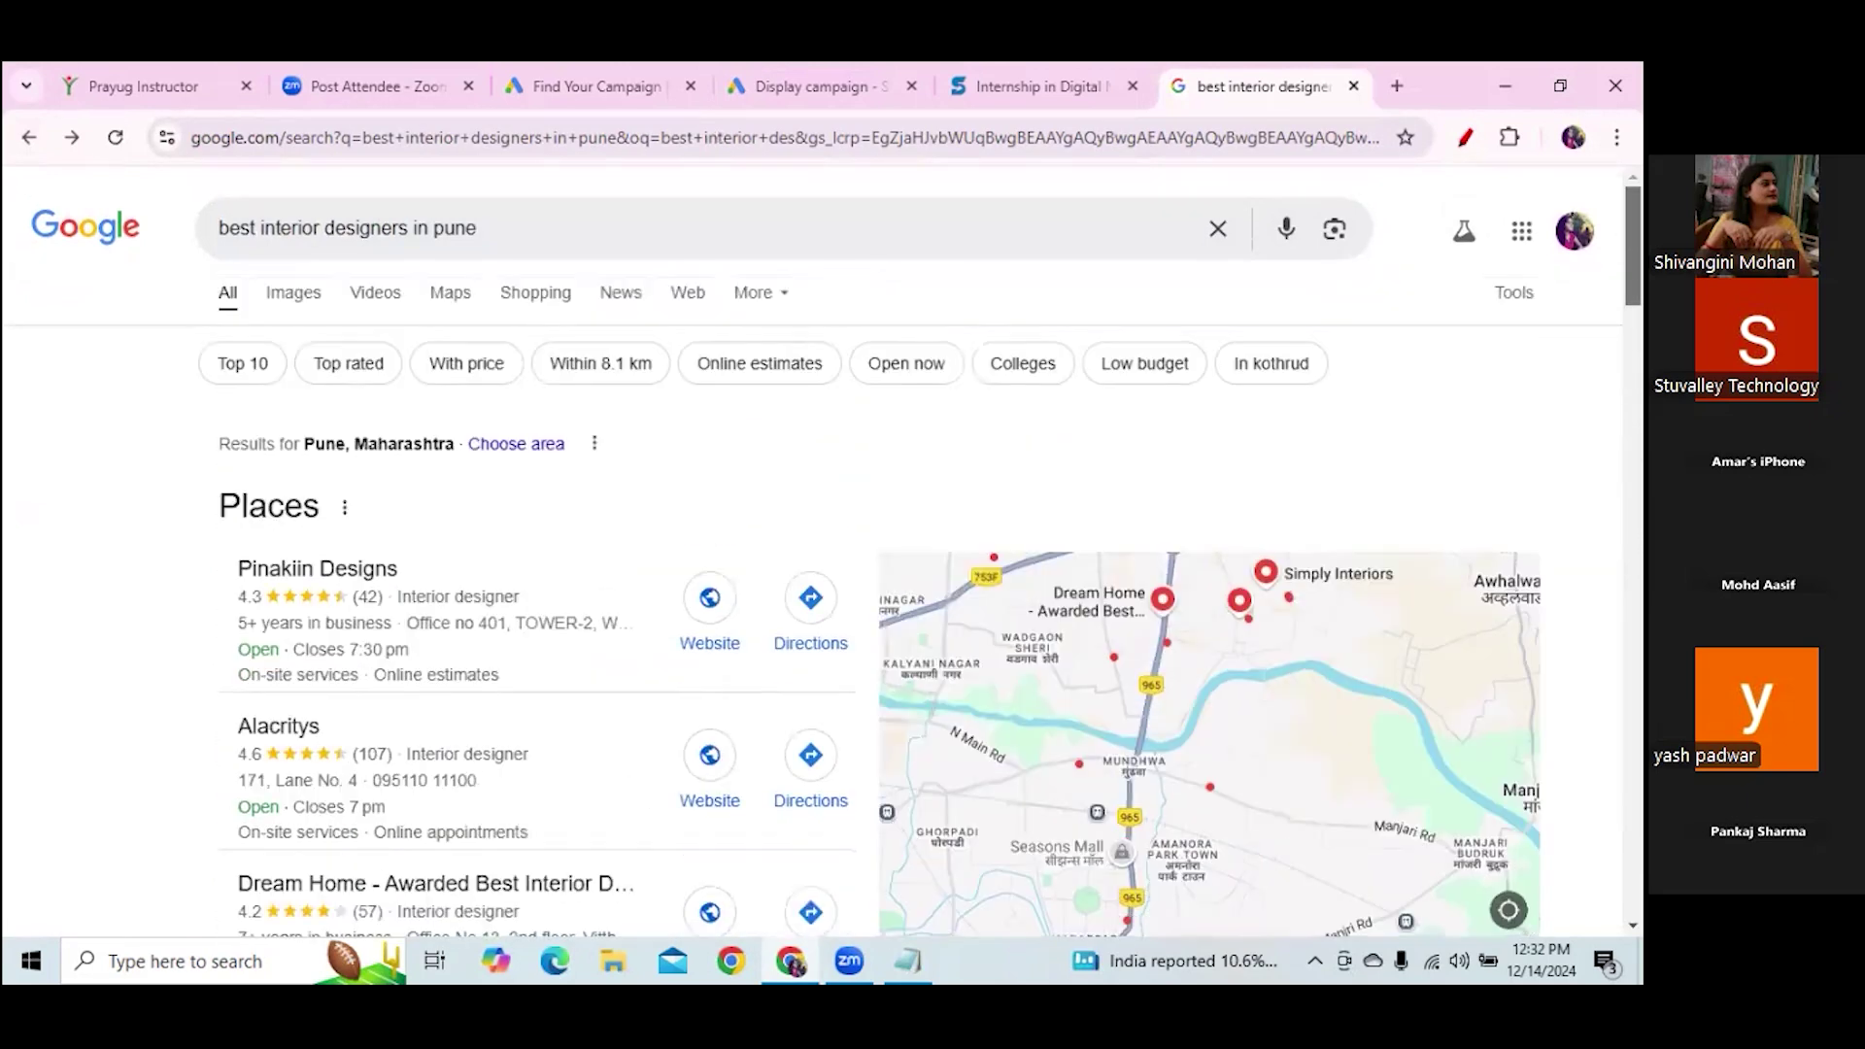
Search Google for "best interior designers" without the Pune location and open the sponsored Livspace Home Interiors ad
scroll(393, 191, down, 5)
drag(412, 217, 505, 220)
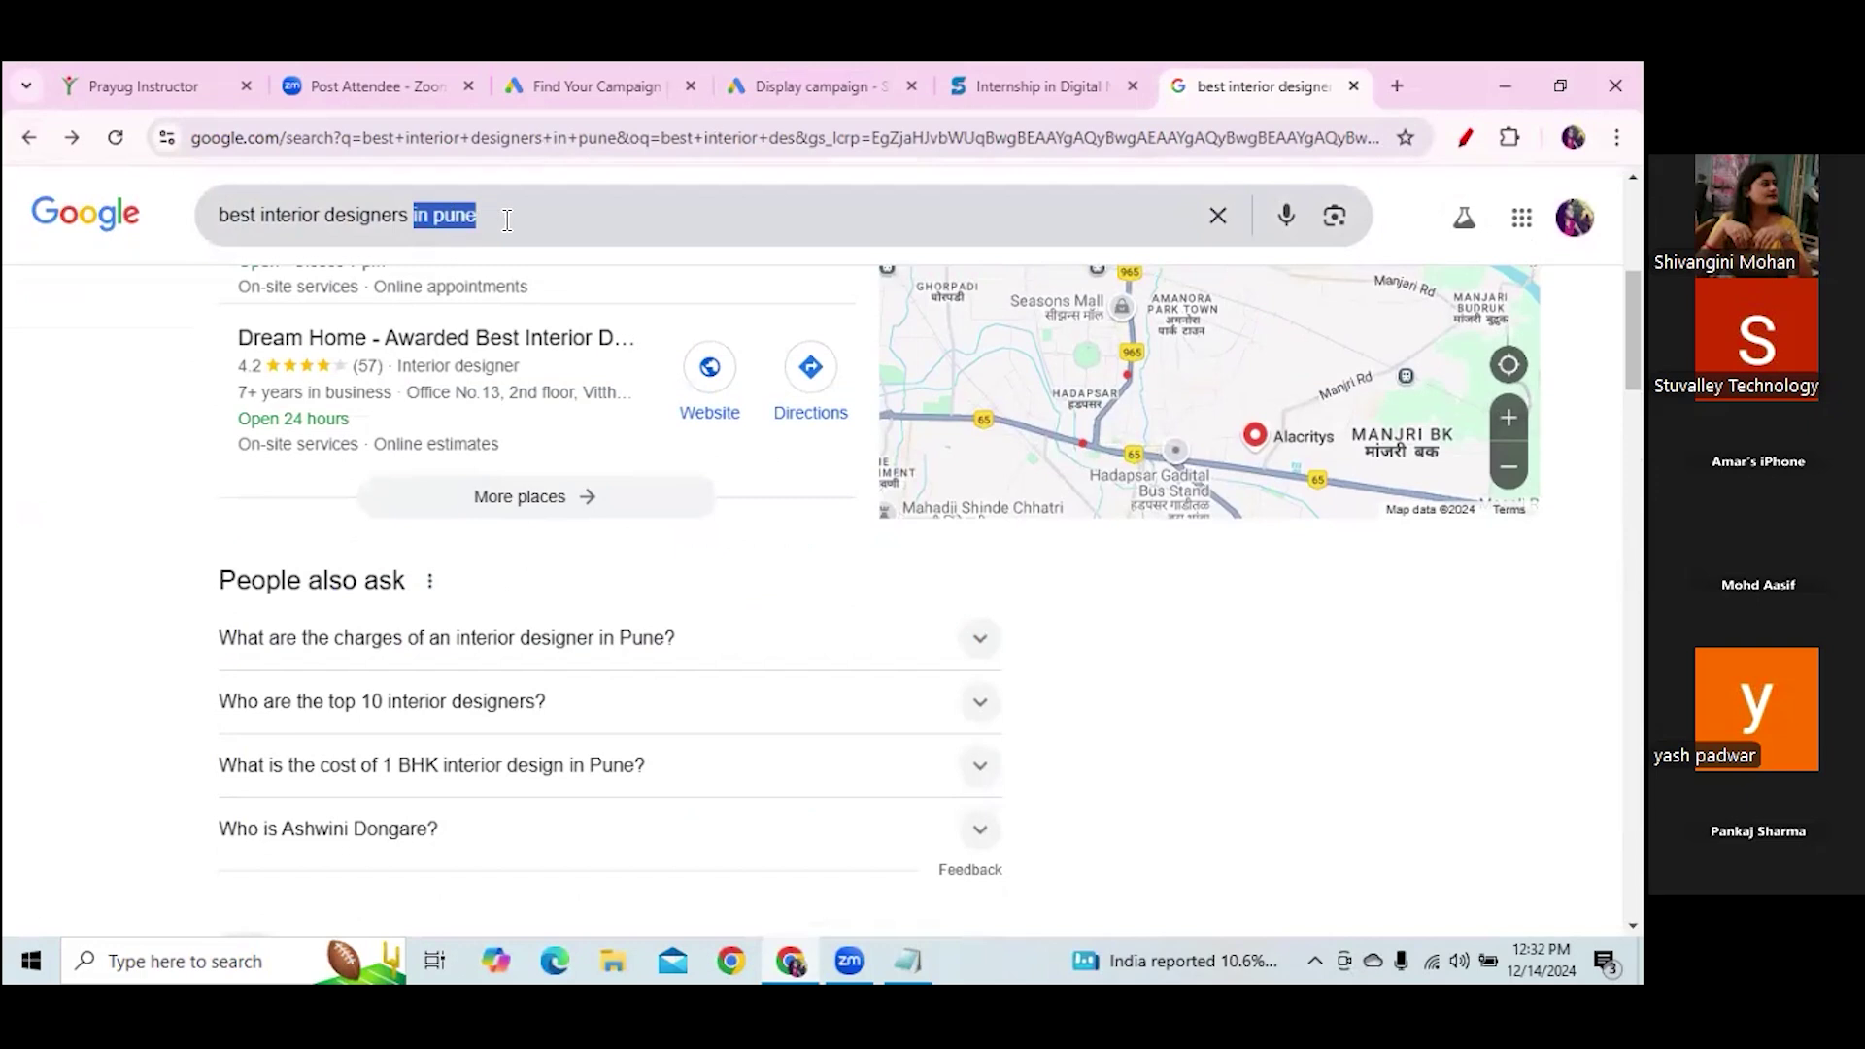
key(BackSpace)
key(Return)
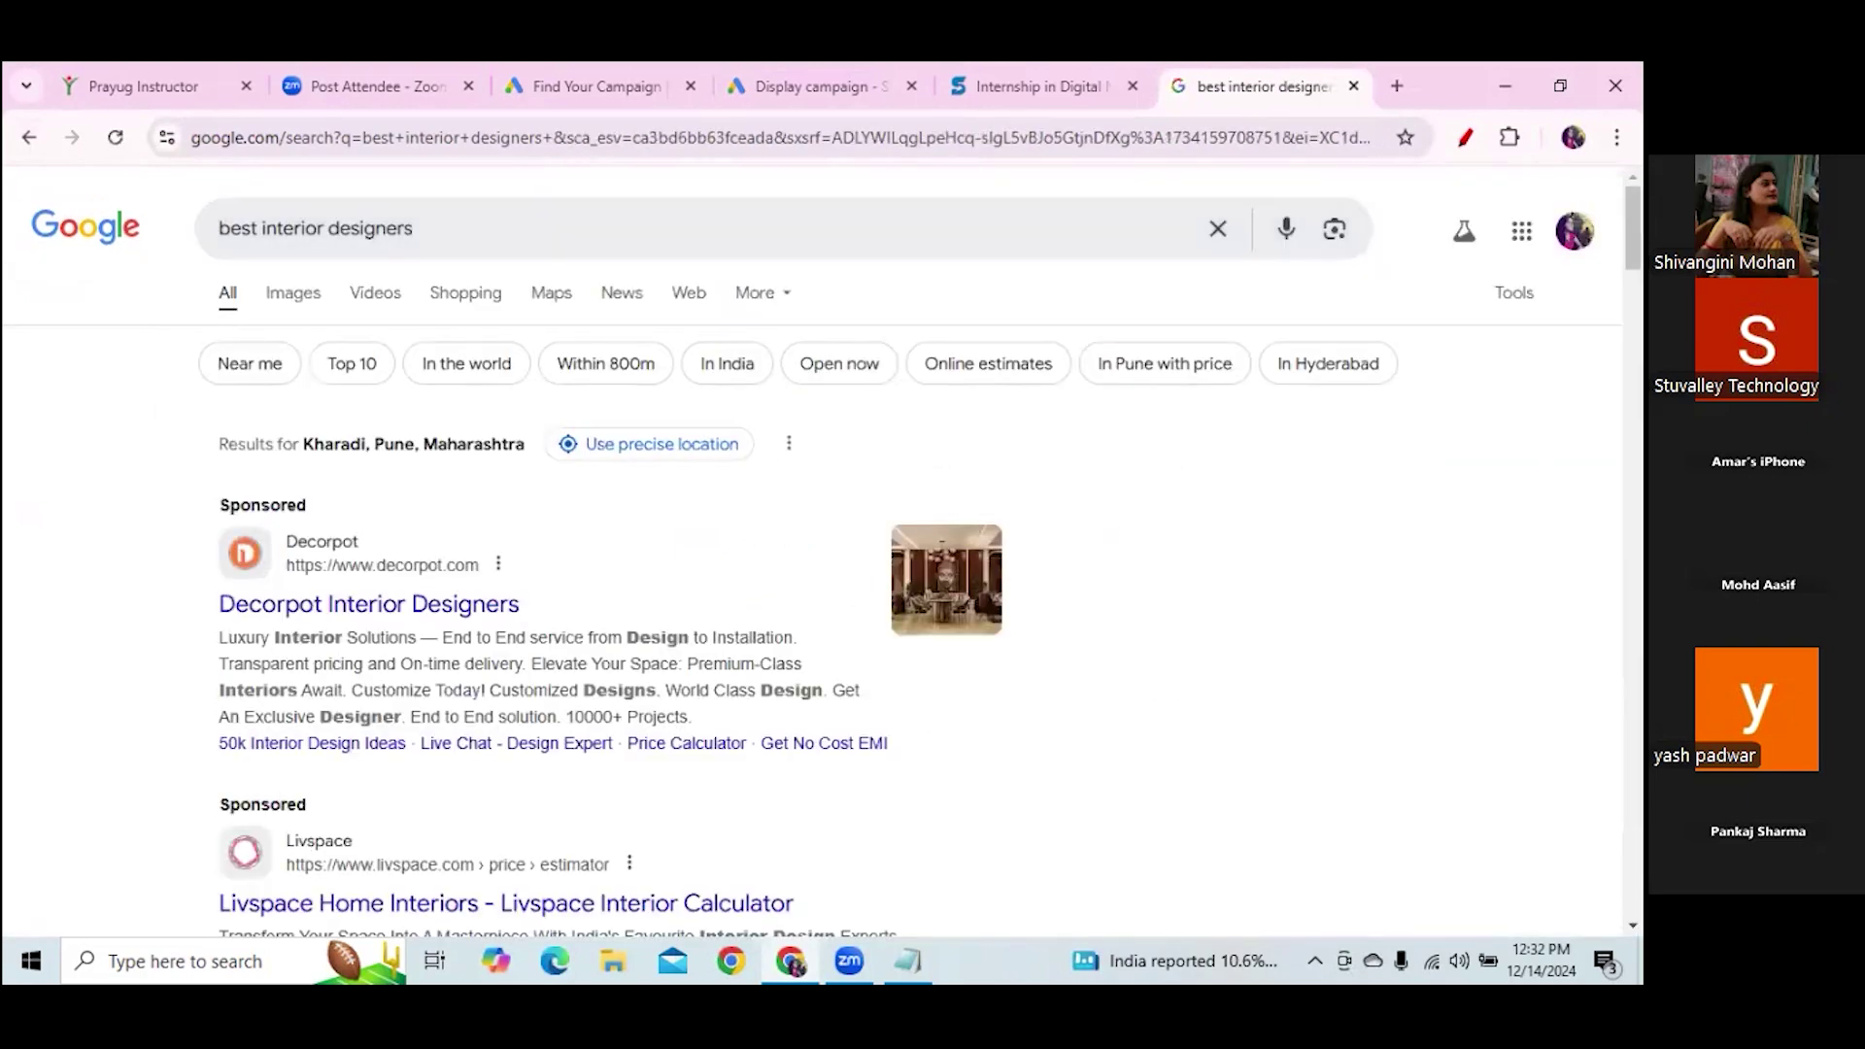
scroll(1053, 657, down, 1)
scroll(607, 447, down, 2)
click(506, 641)
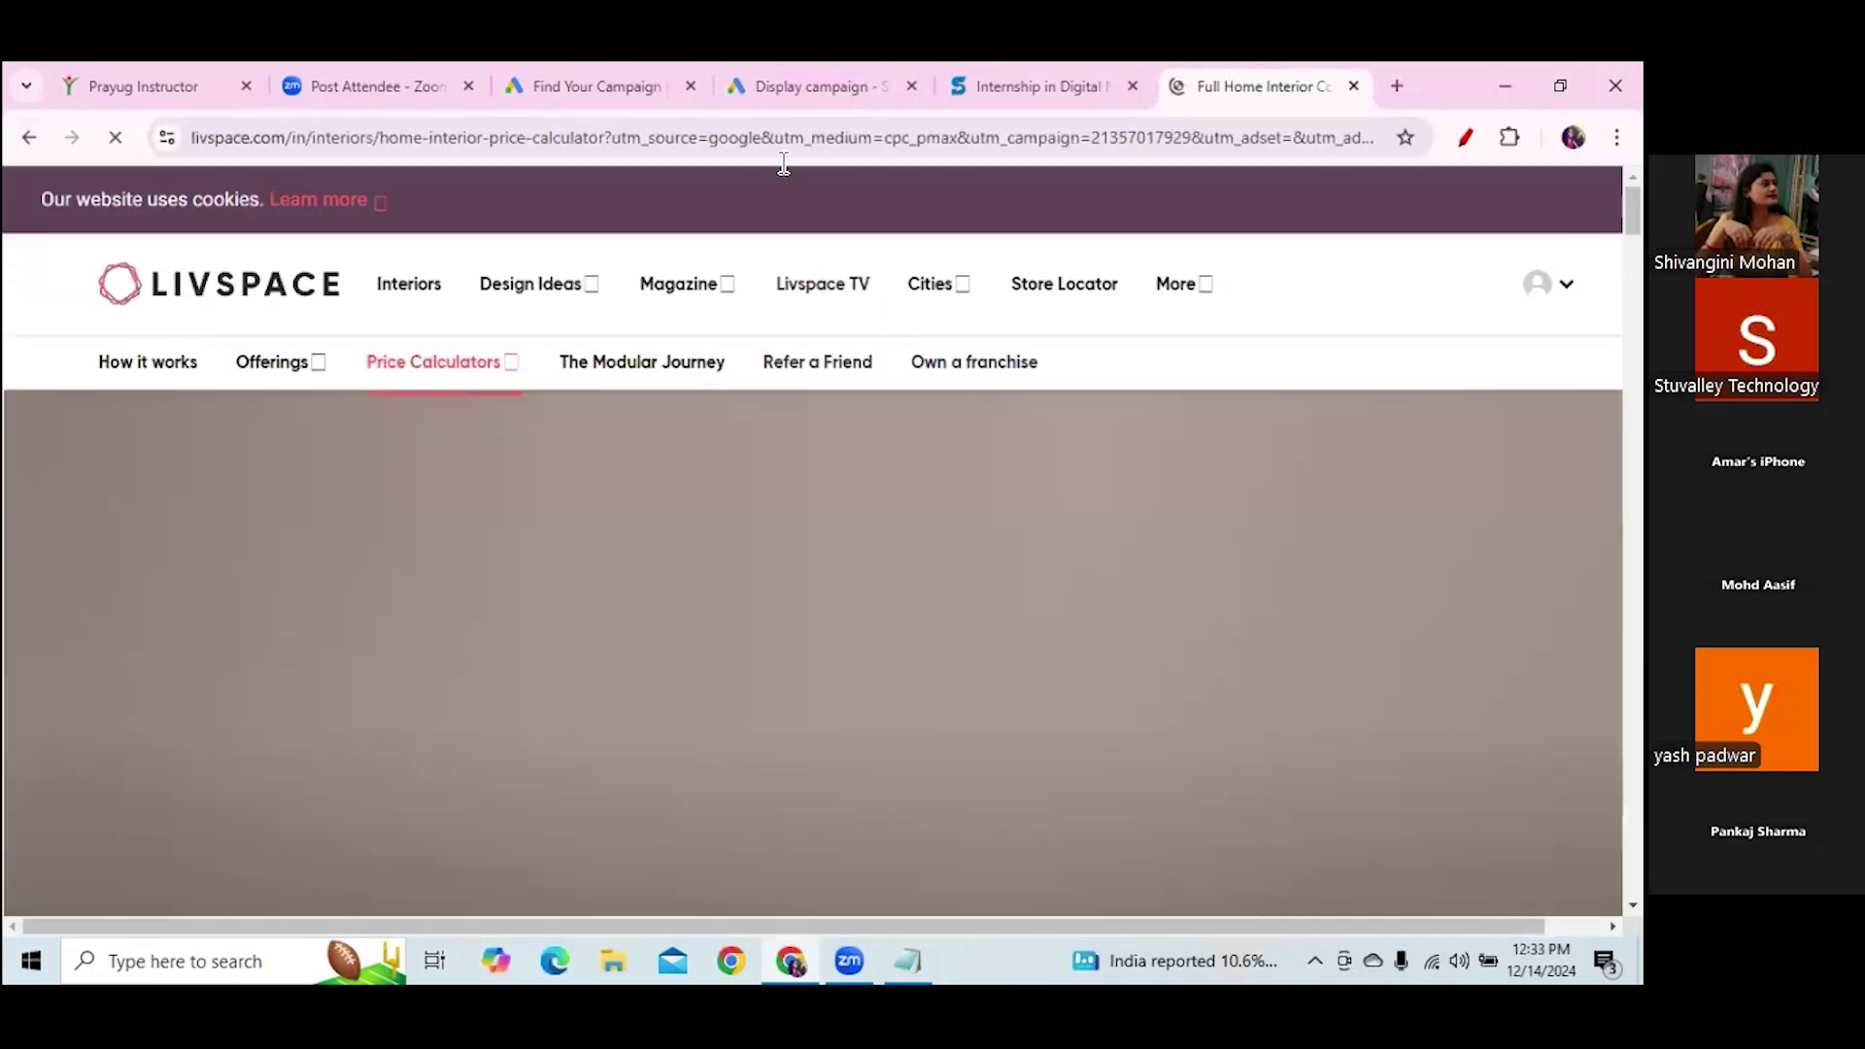
Copy the Livspace landing page's full URL with its tracking parameters into Notepad, three lines below the D'LIFE URL
click(680, 142)
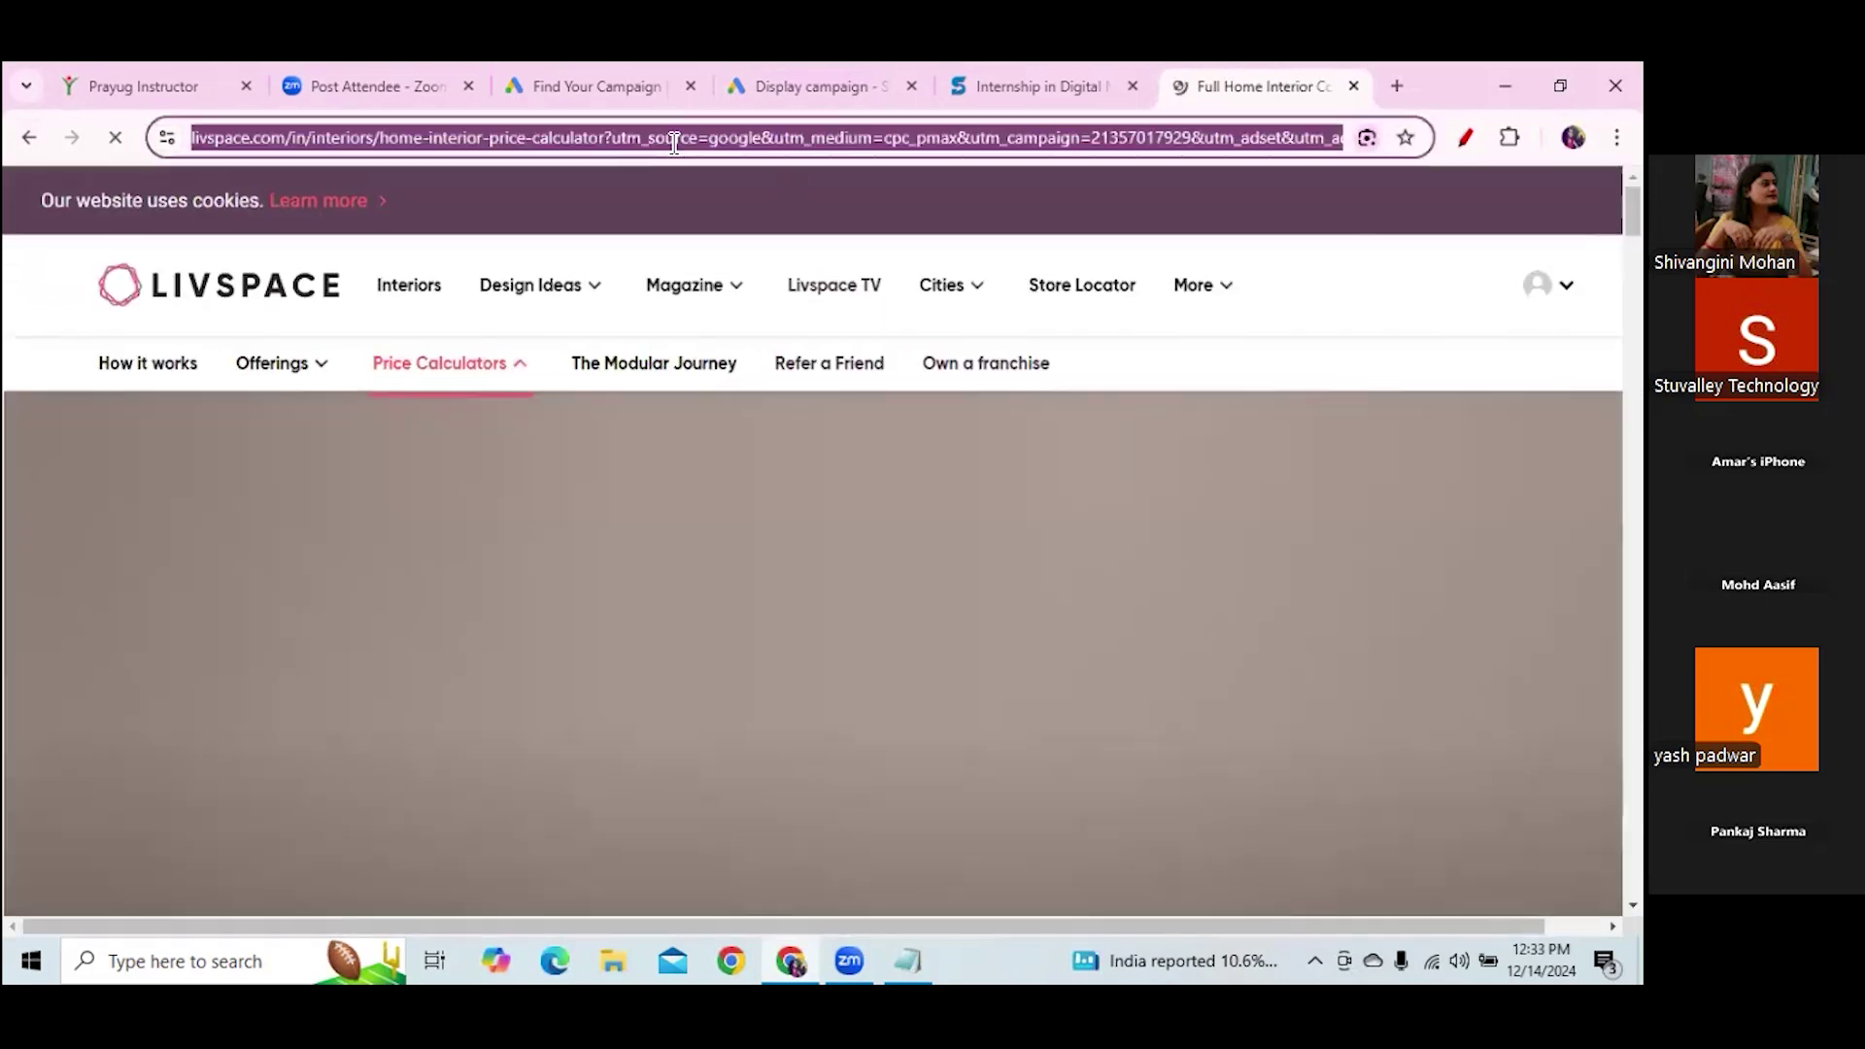
double_click(674, 144)
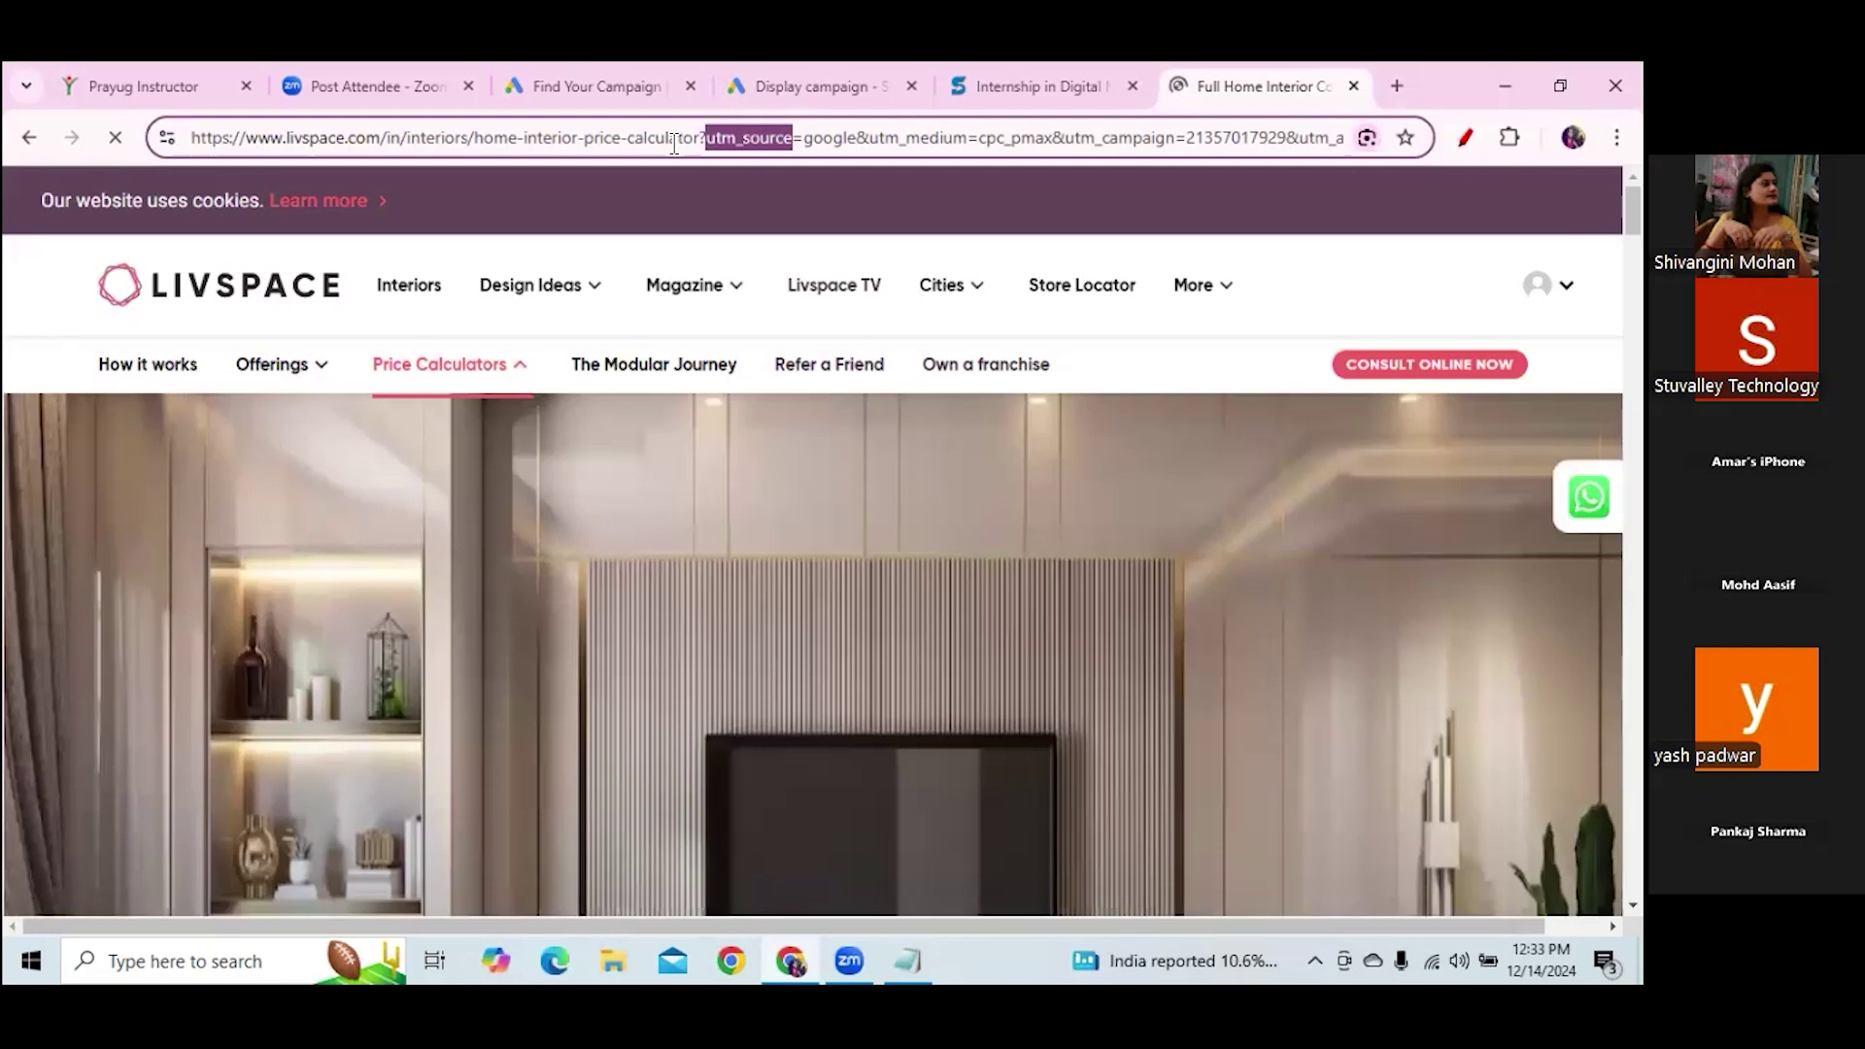
key(ctrl+a)
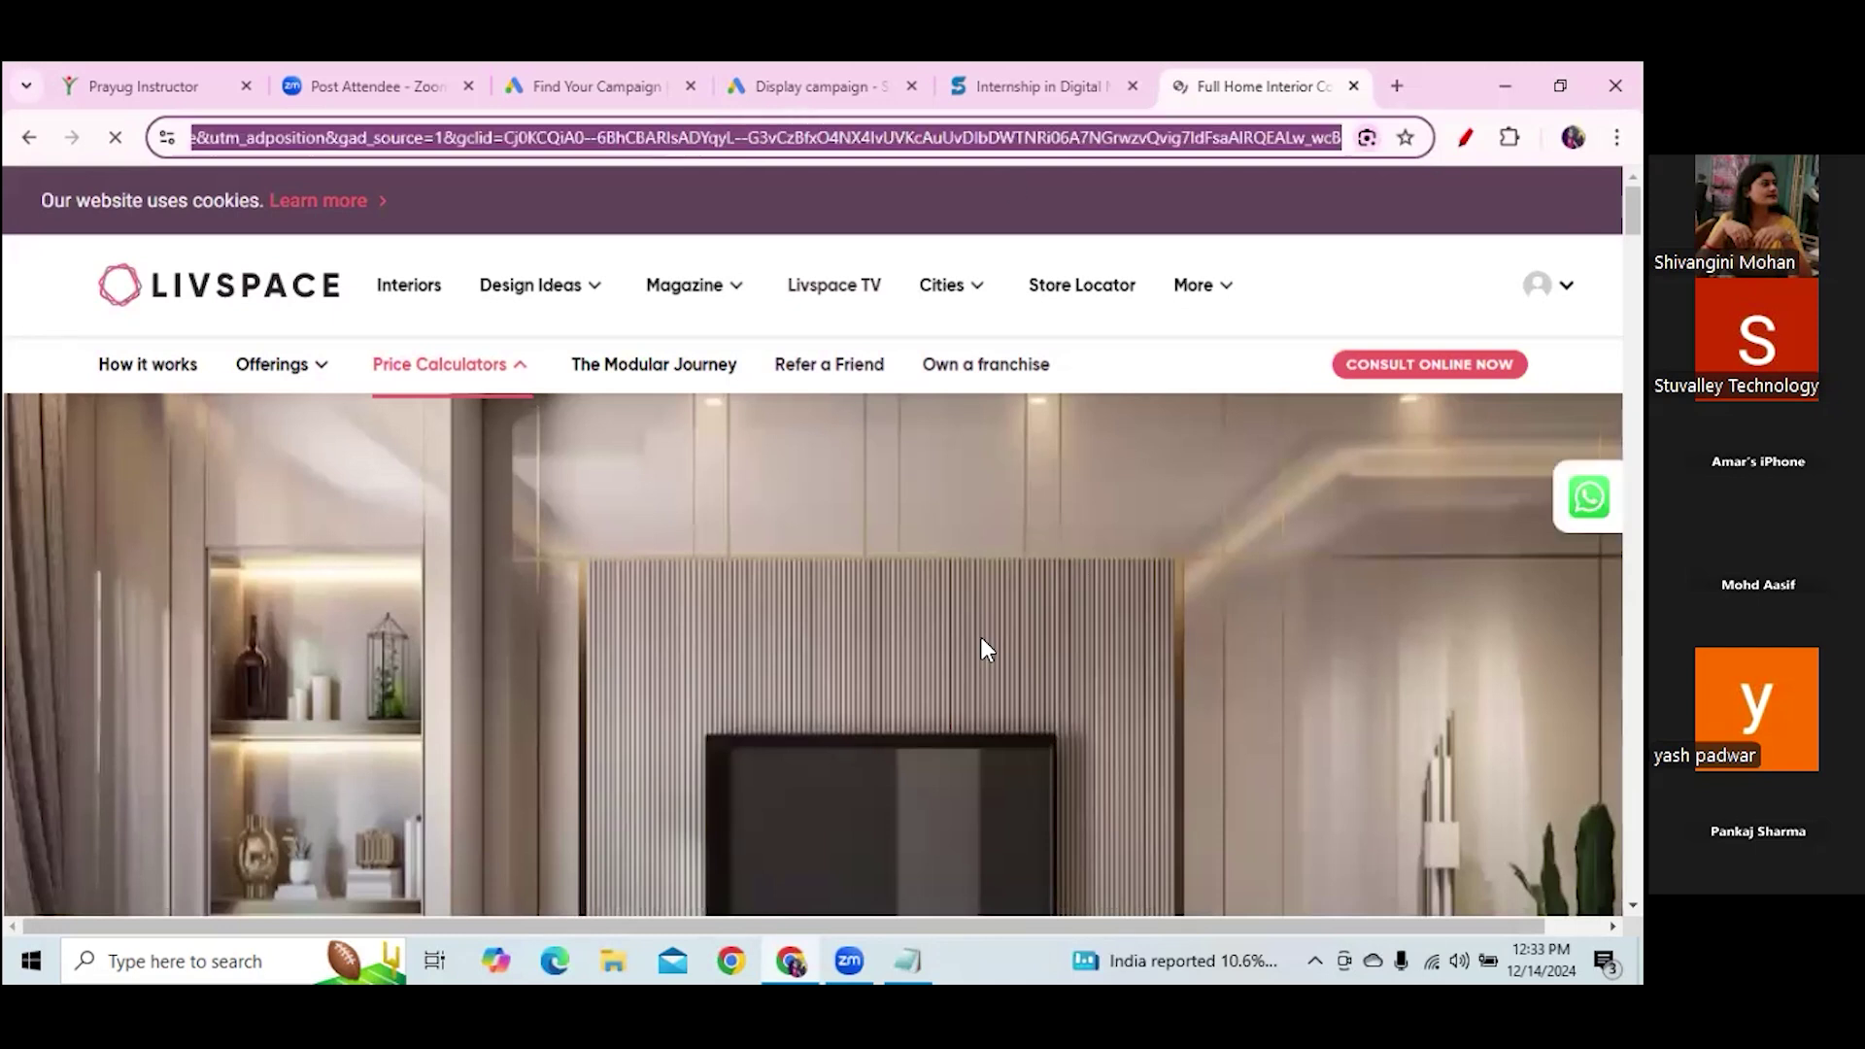
click(911, 957)
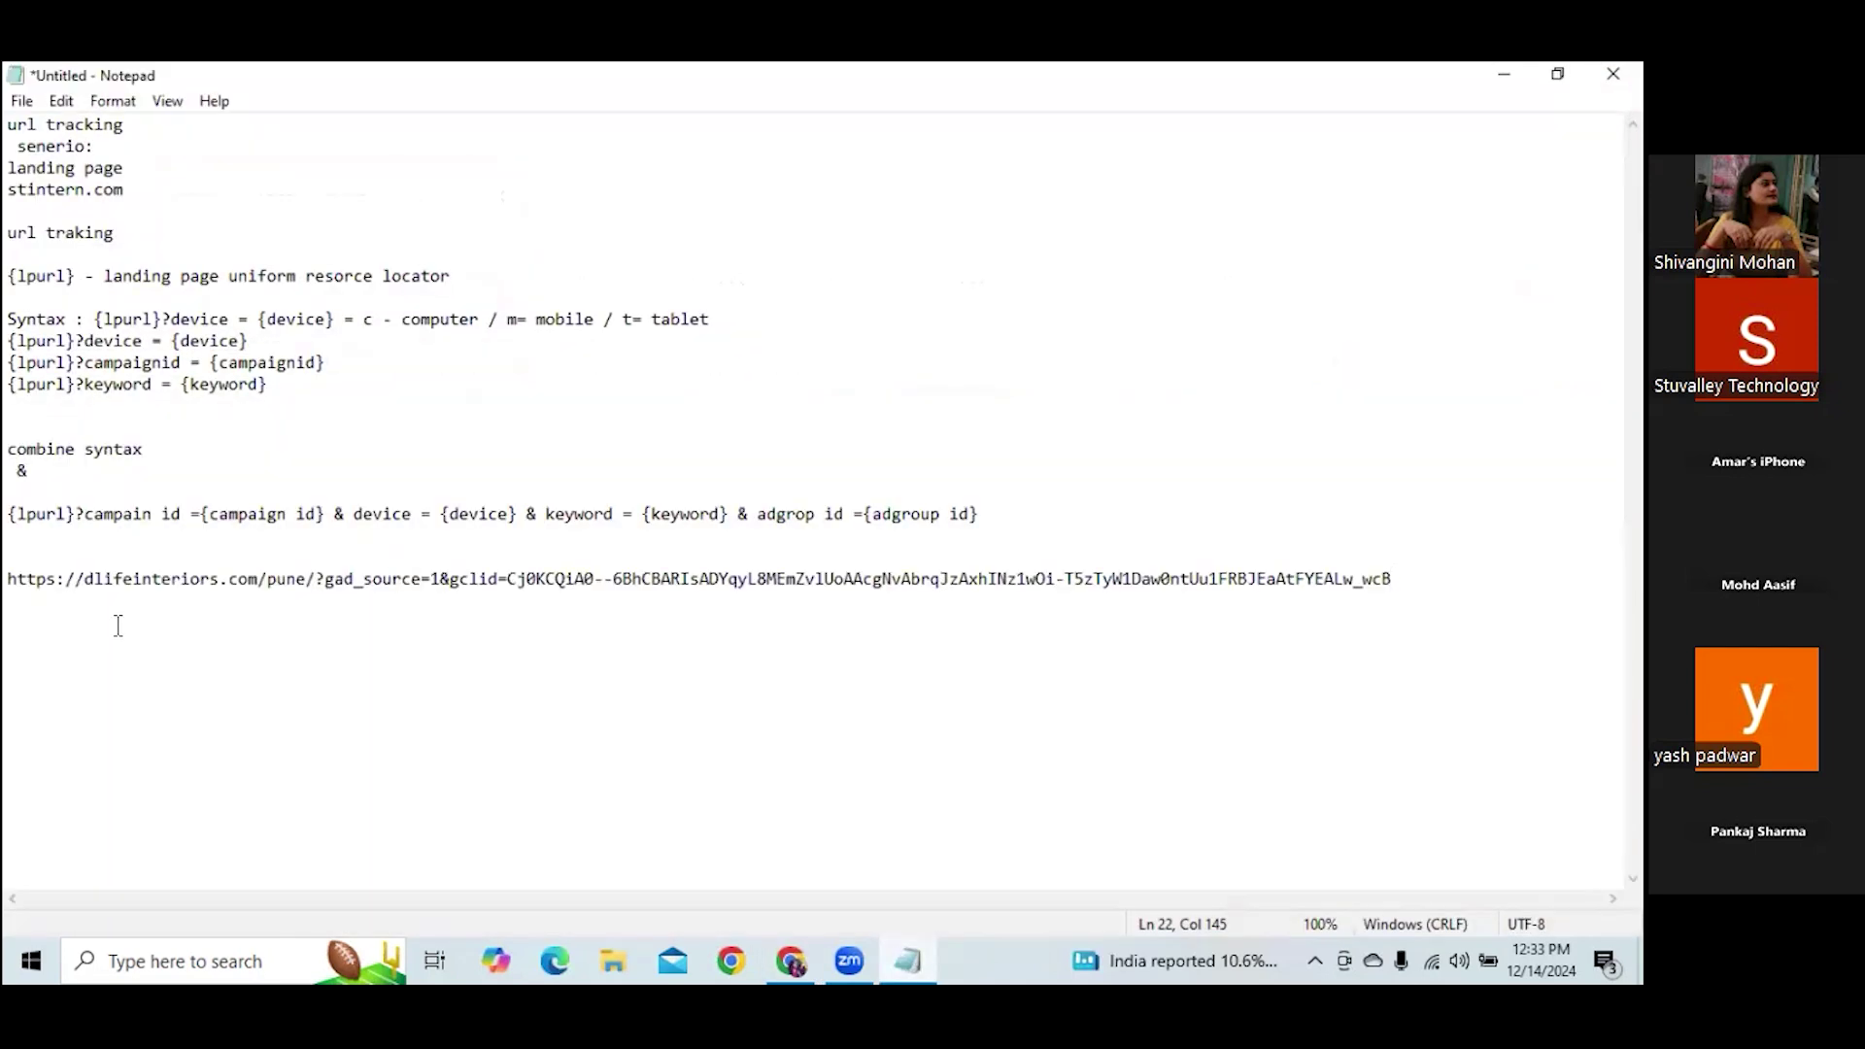
key(Return)
key(Return)
key(Return)
key(ctrl+v)
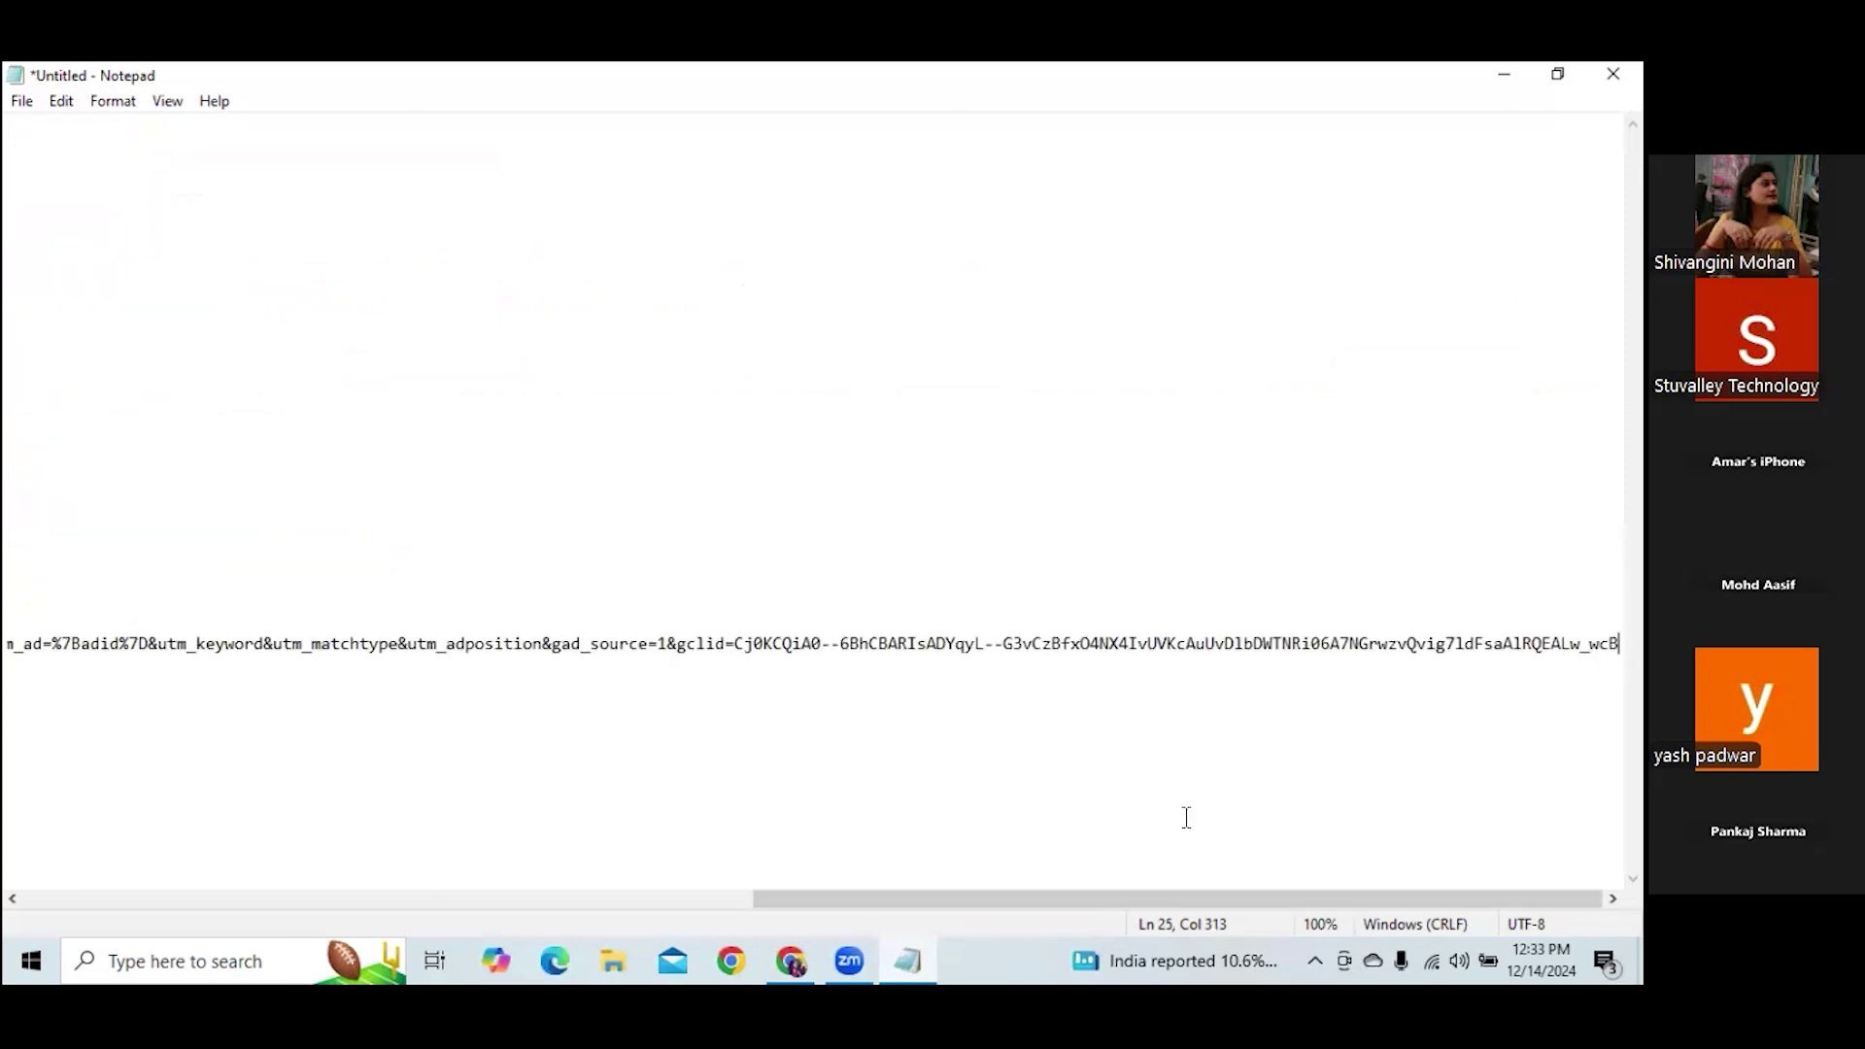
Examine the utm_source and utm_medium parameters within the pasted Livspace URL
drag(1128, 900, 301, 861)
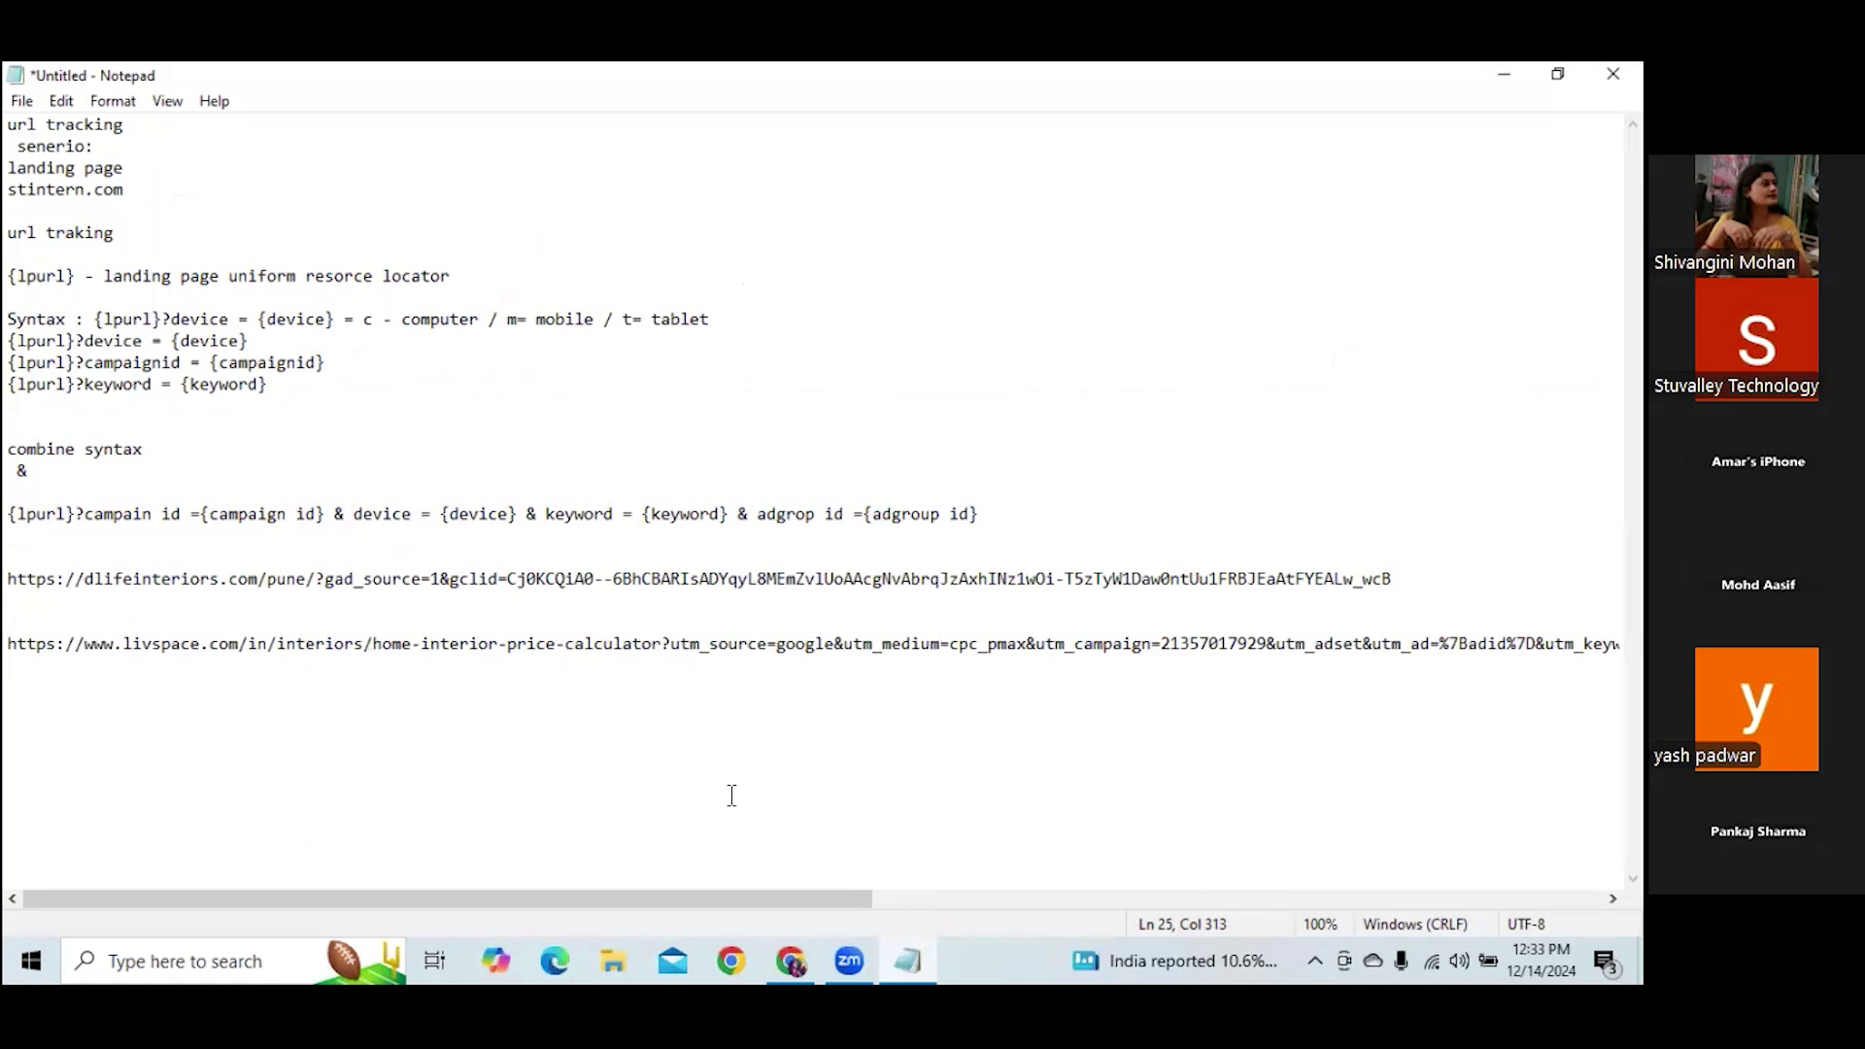
drag(720, 892, 849, 903)
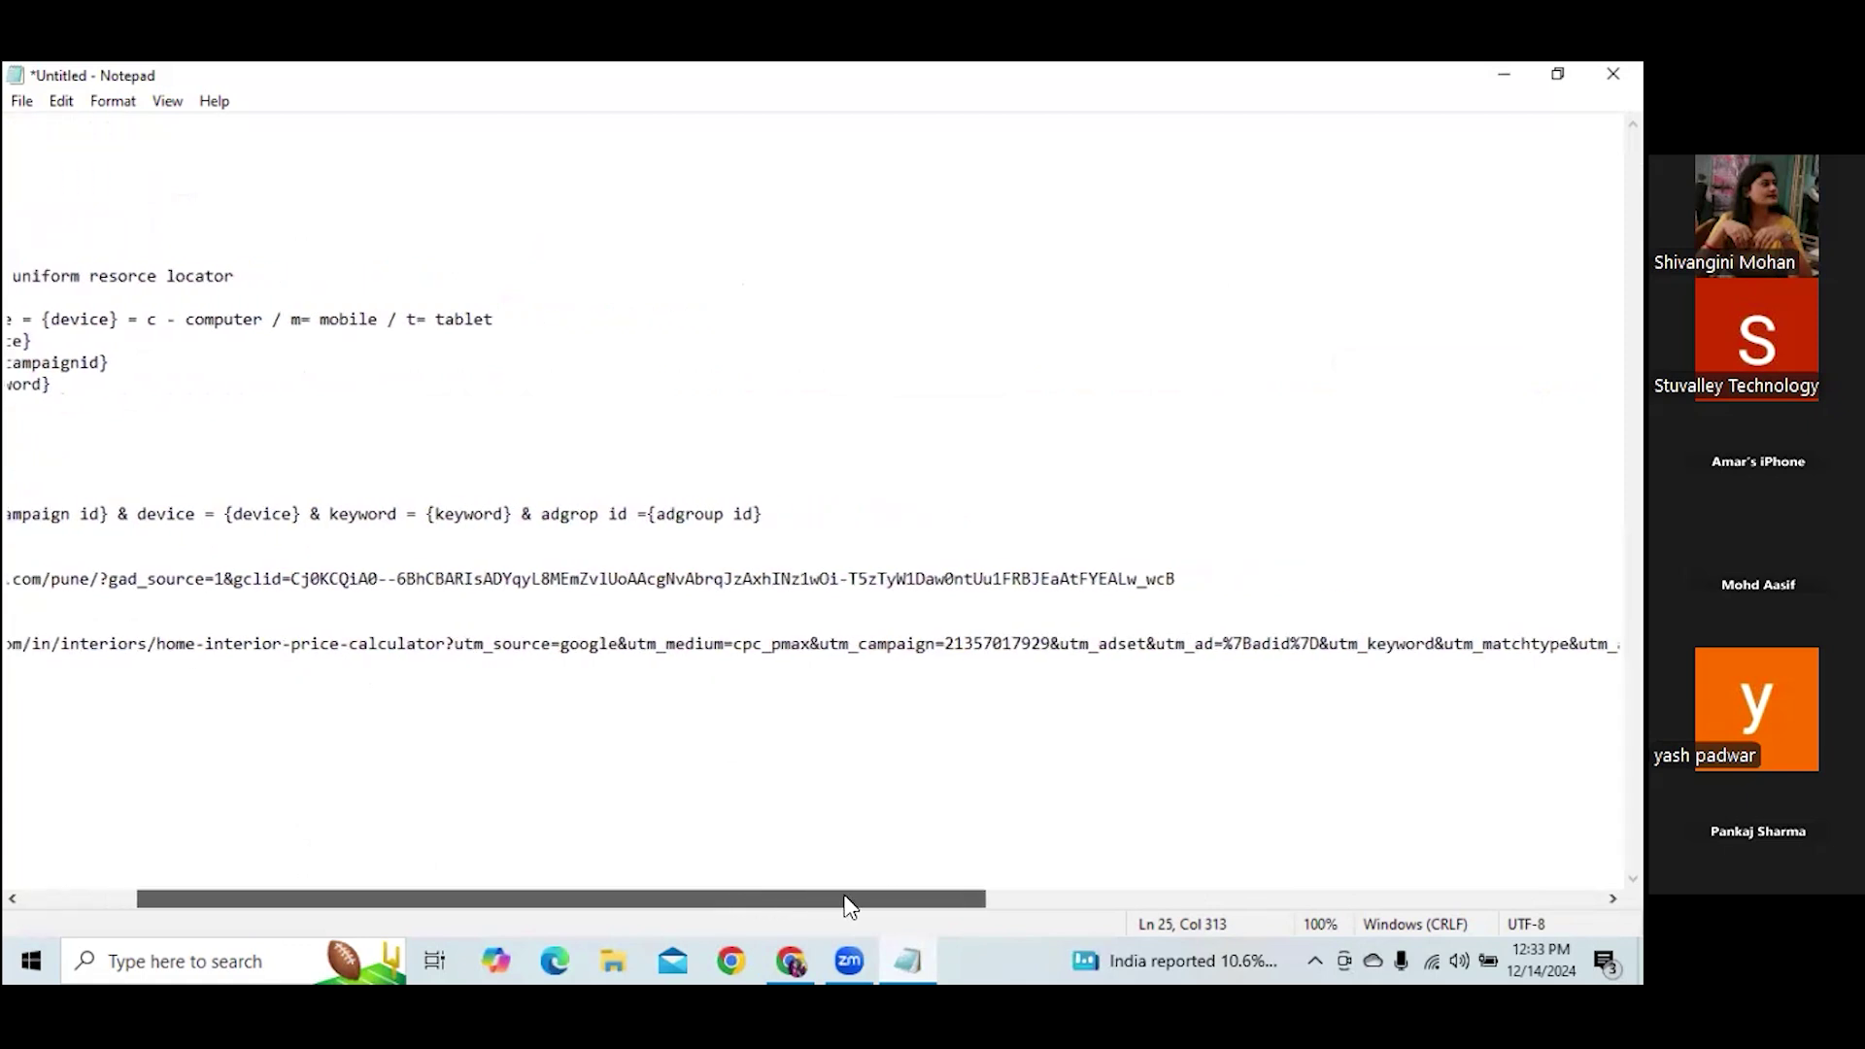
click(439, 647)
drag(439, 646, 707, 648)
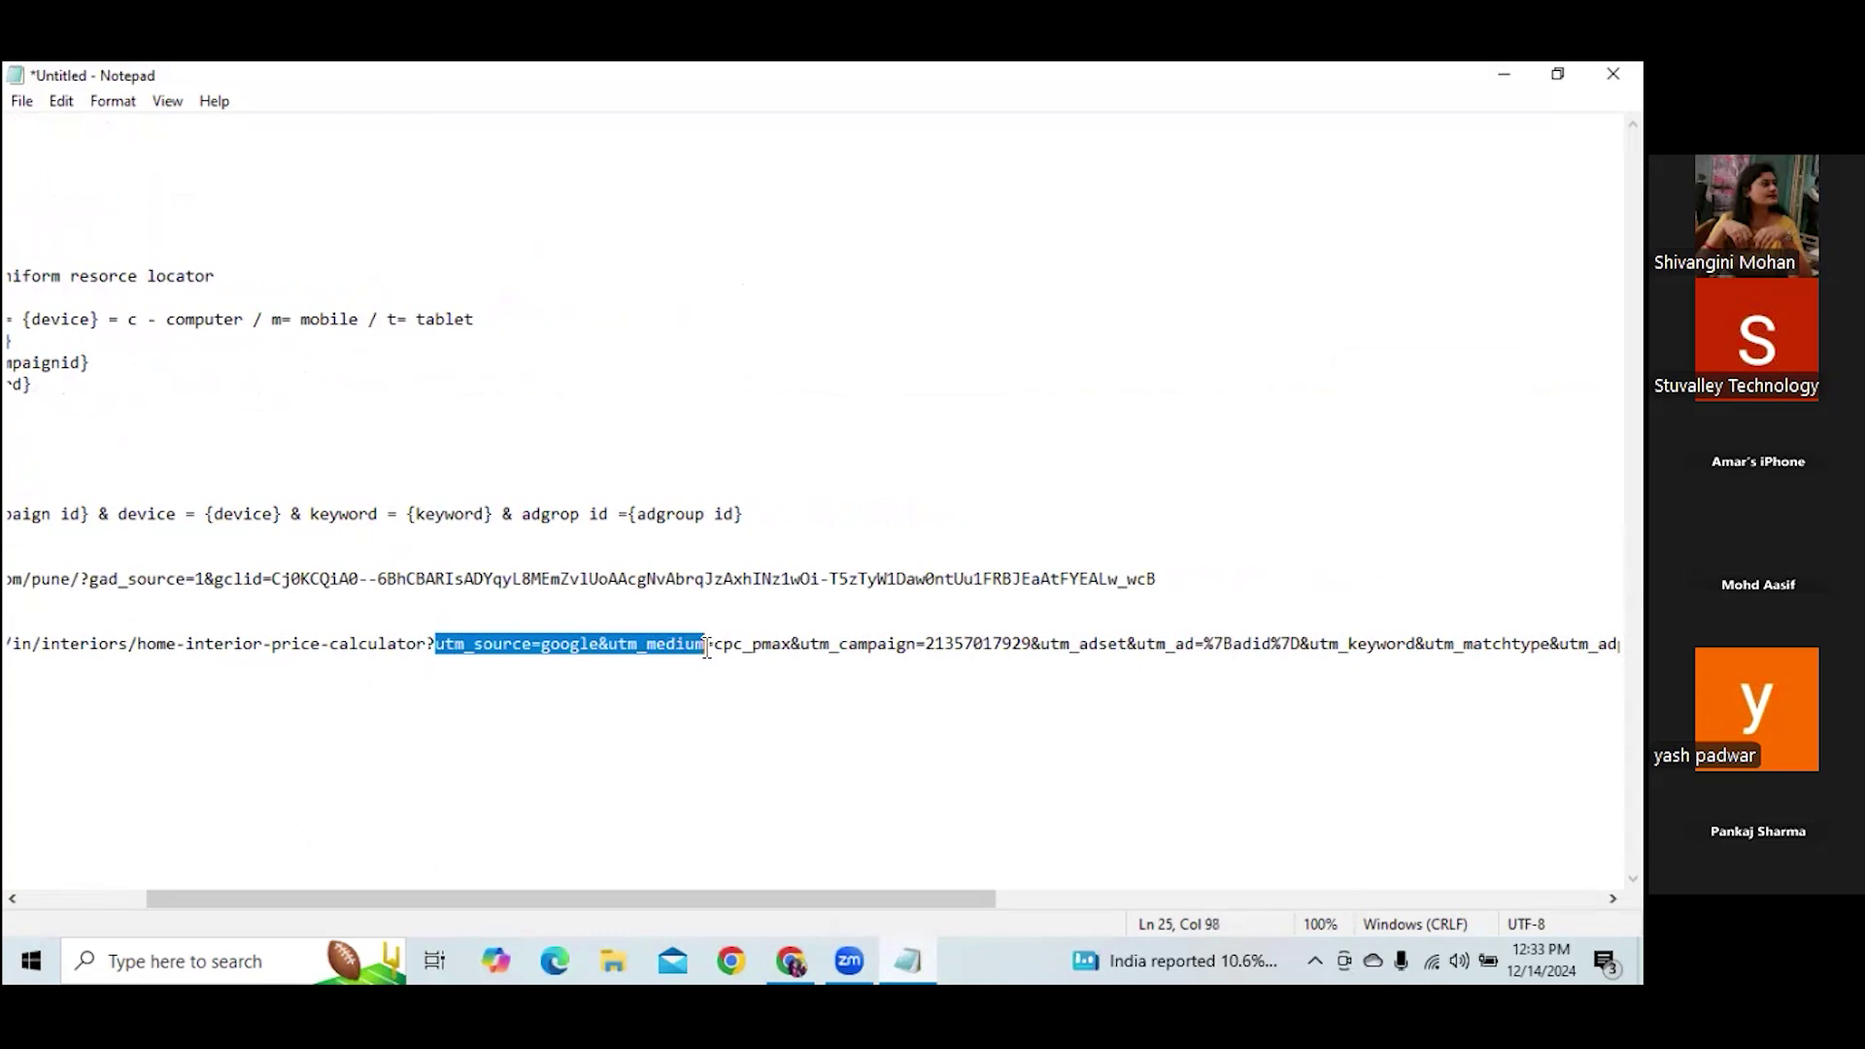
click(716, 668)
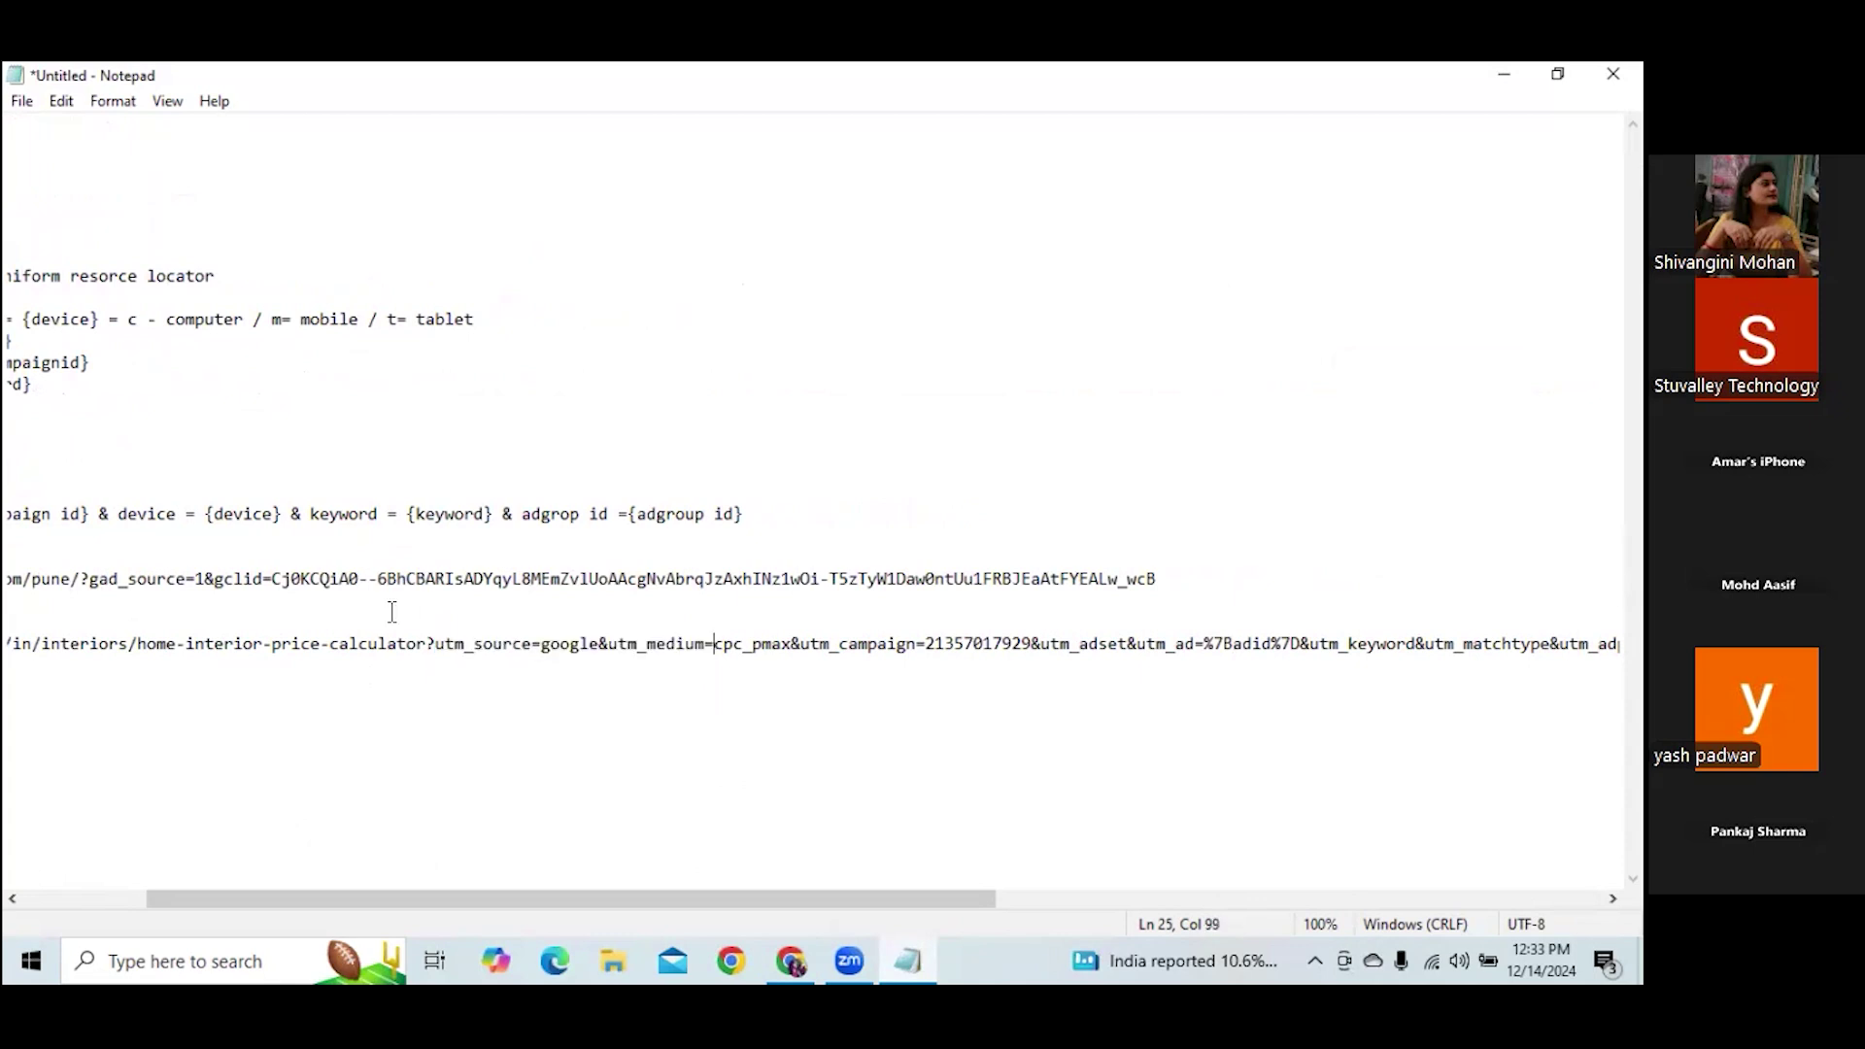
drag(433, 649, 743, 667)
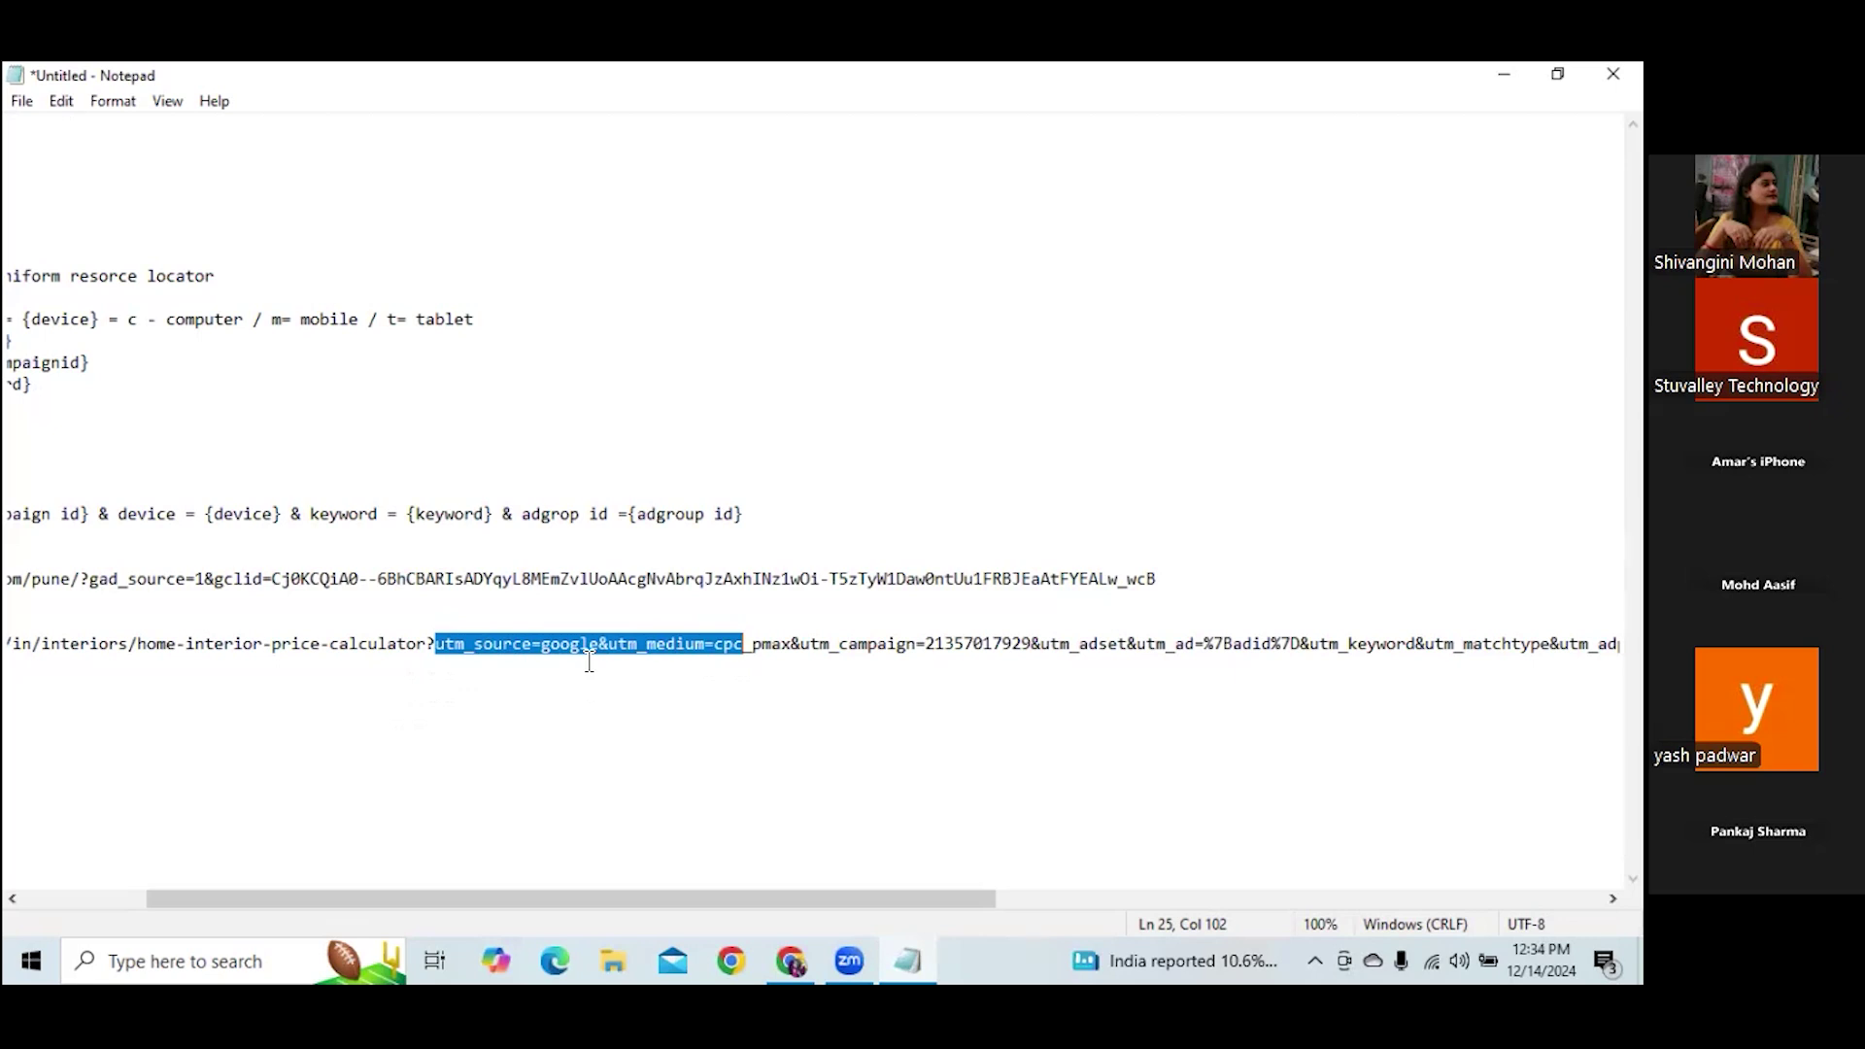
click(589, 713)
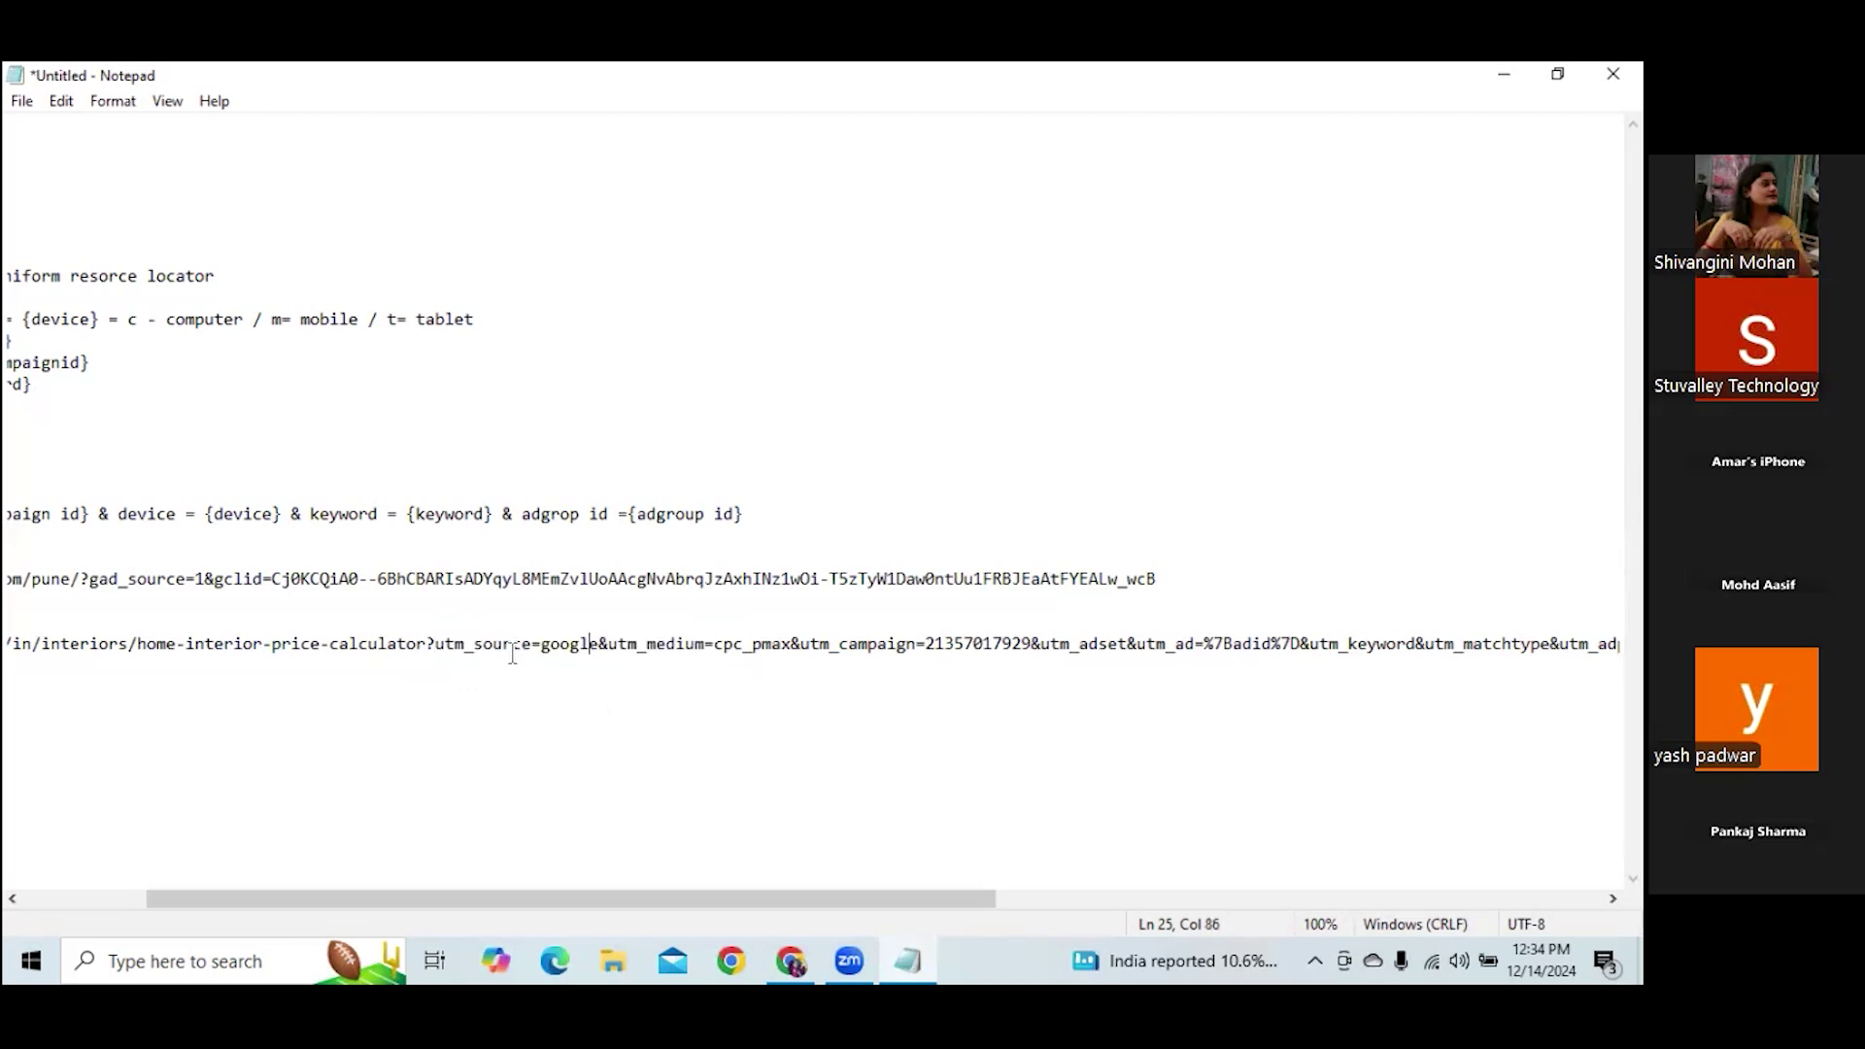
drag(438, 648, 598, 652)
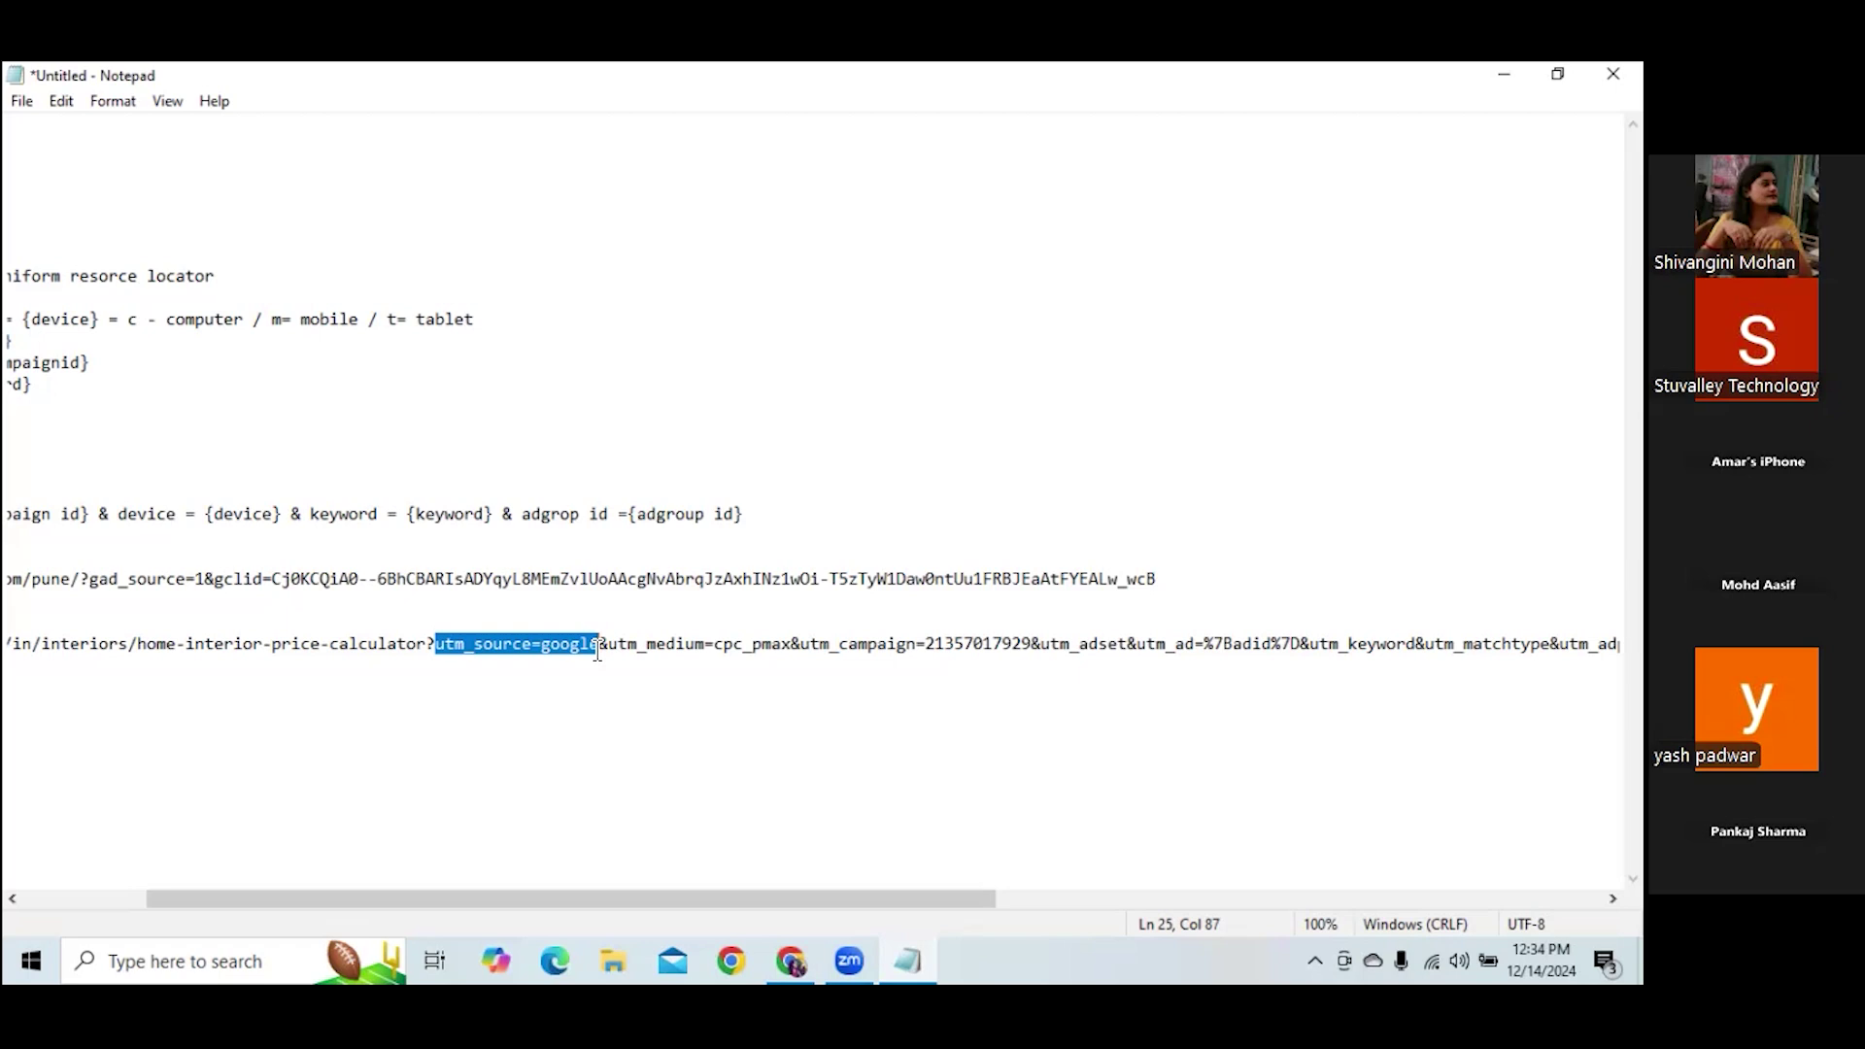
click(636, 670)
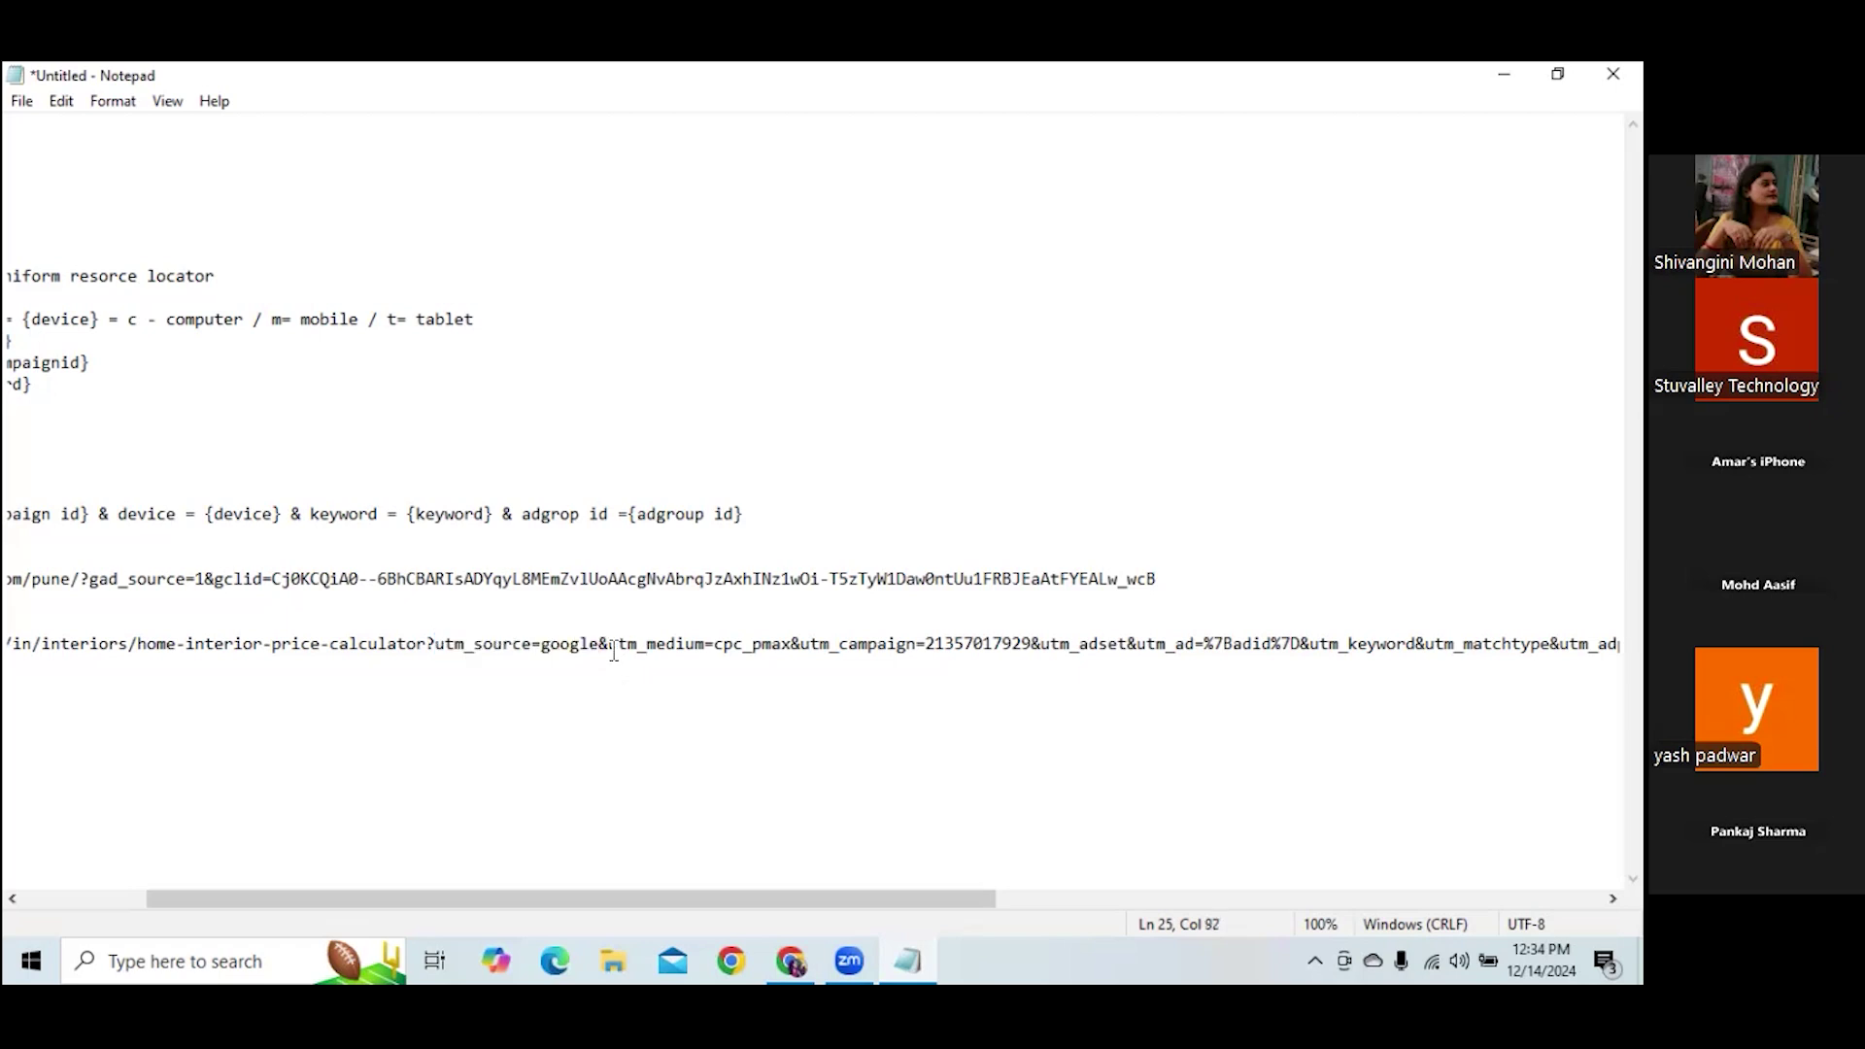
Insert spaces around the & after utm_source=google and after utm_medium=cpc_pmax in the Livspace URL, then highlight the utm_medium parameter
key(shift+Right)
click(599, 649)
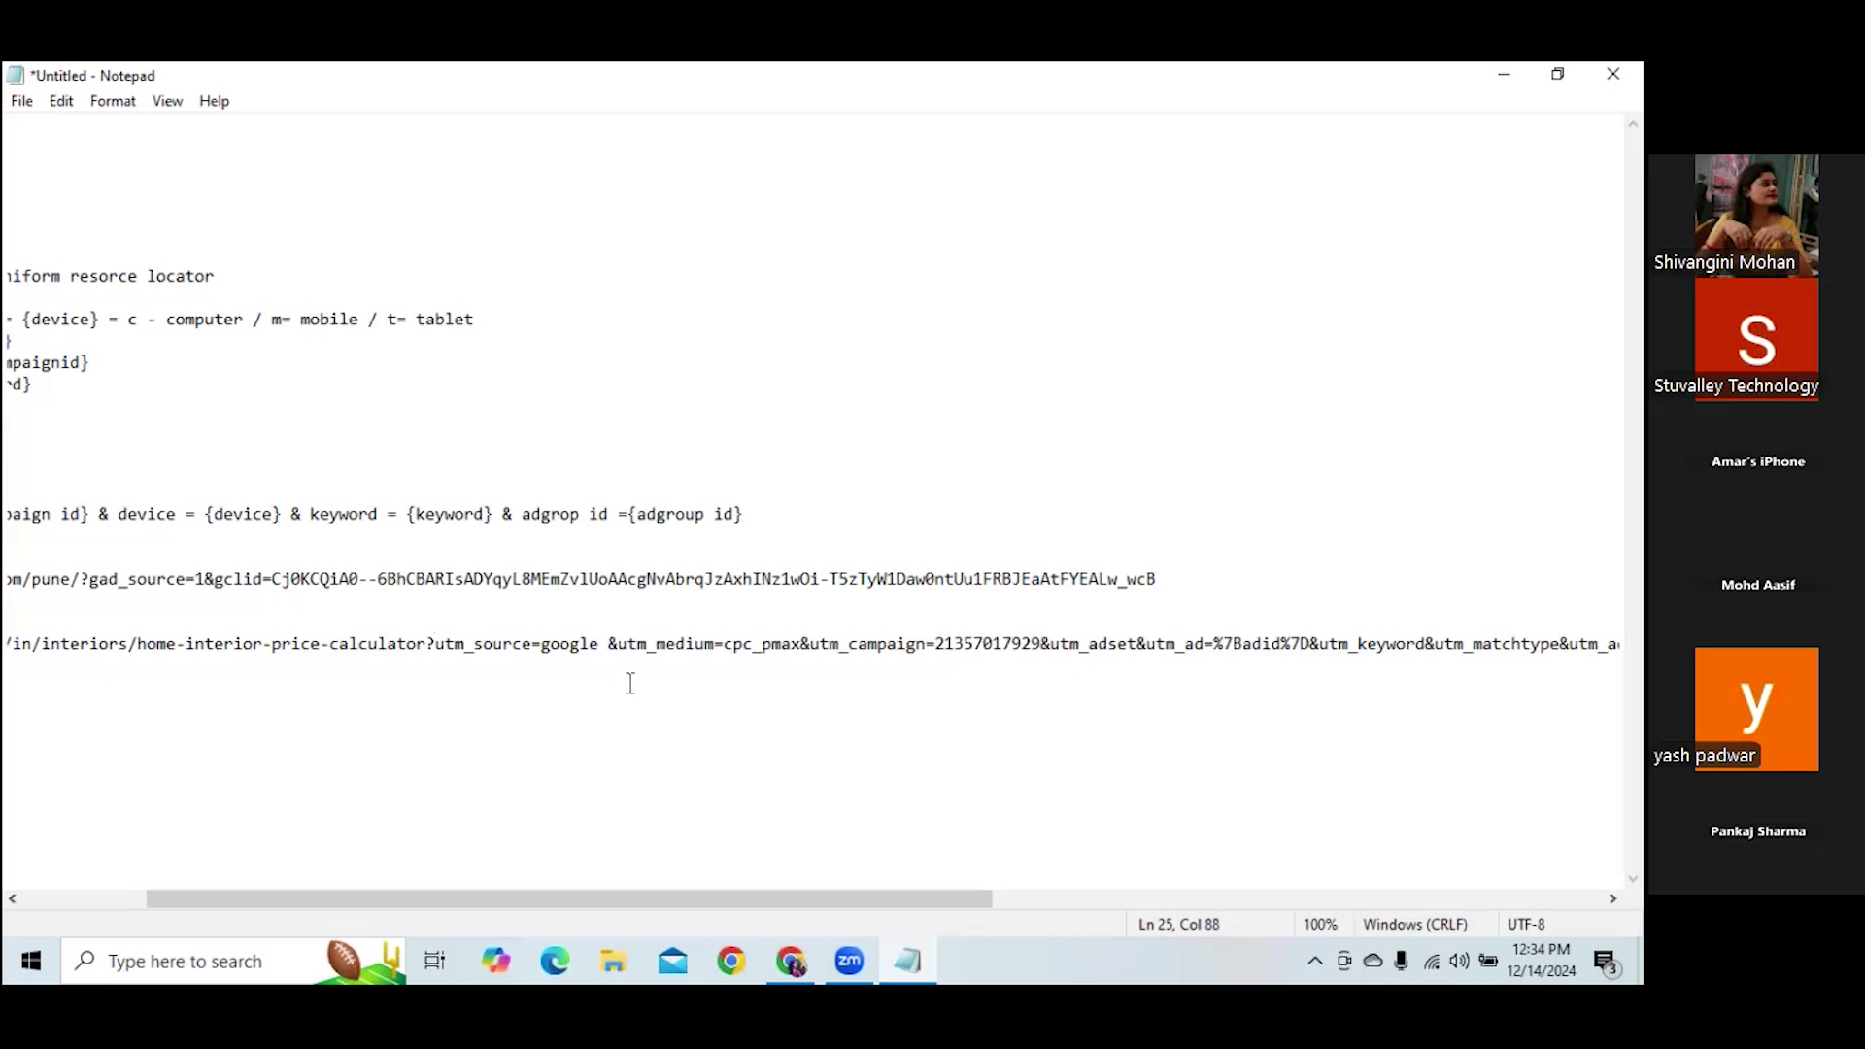
click(620, 646)
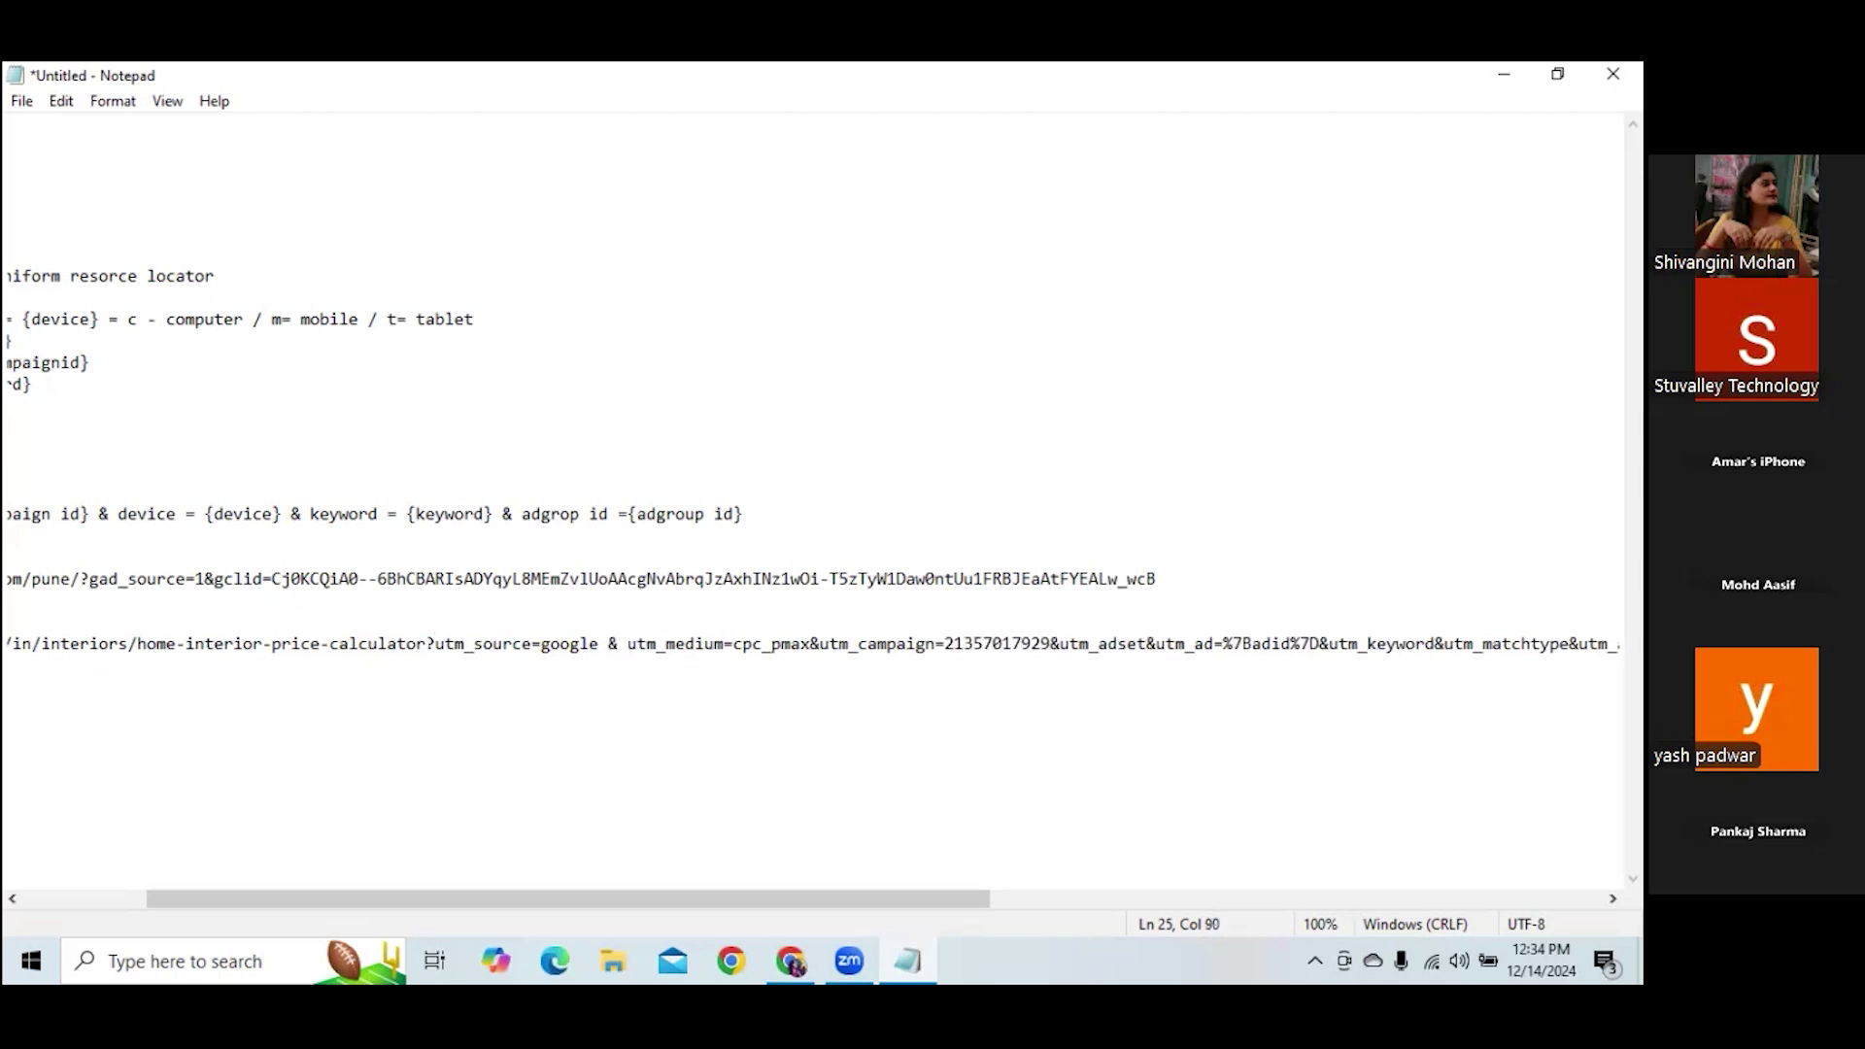
click(816, 645)
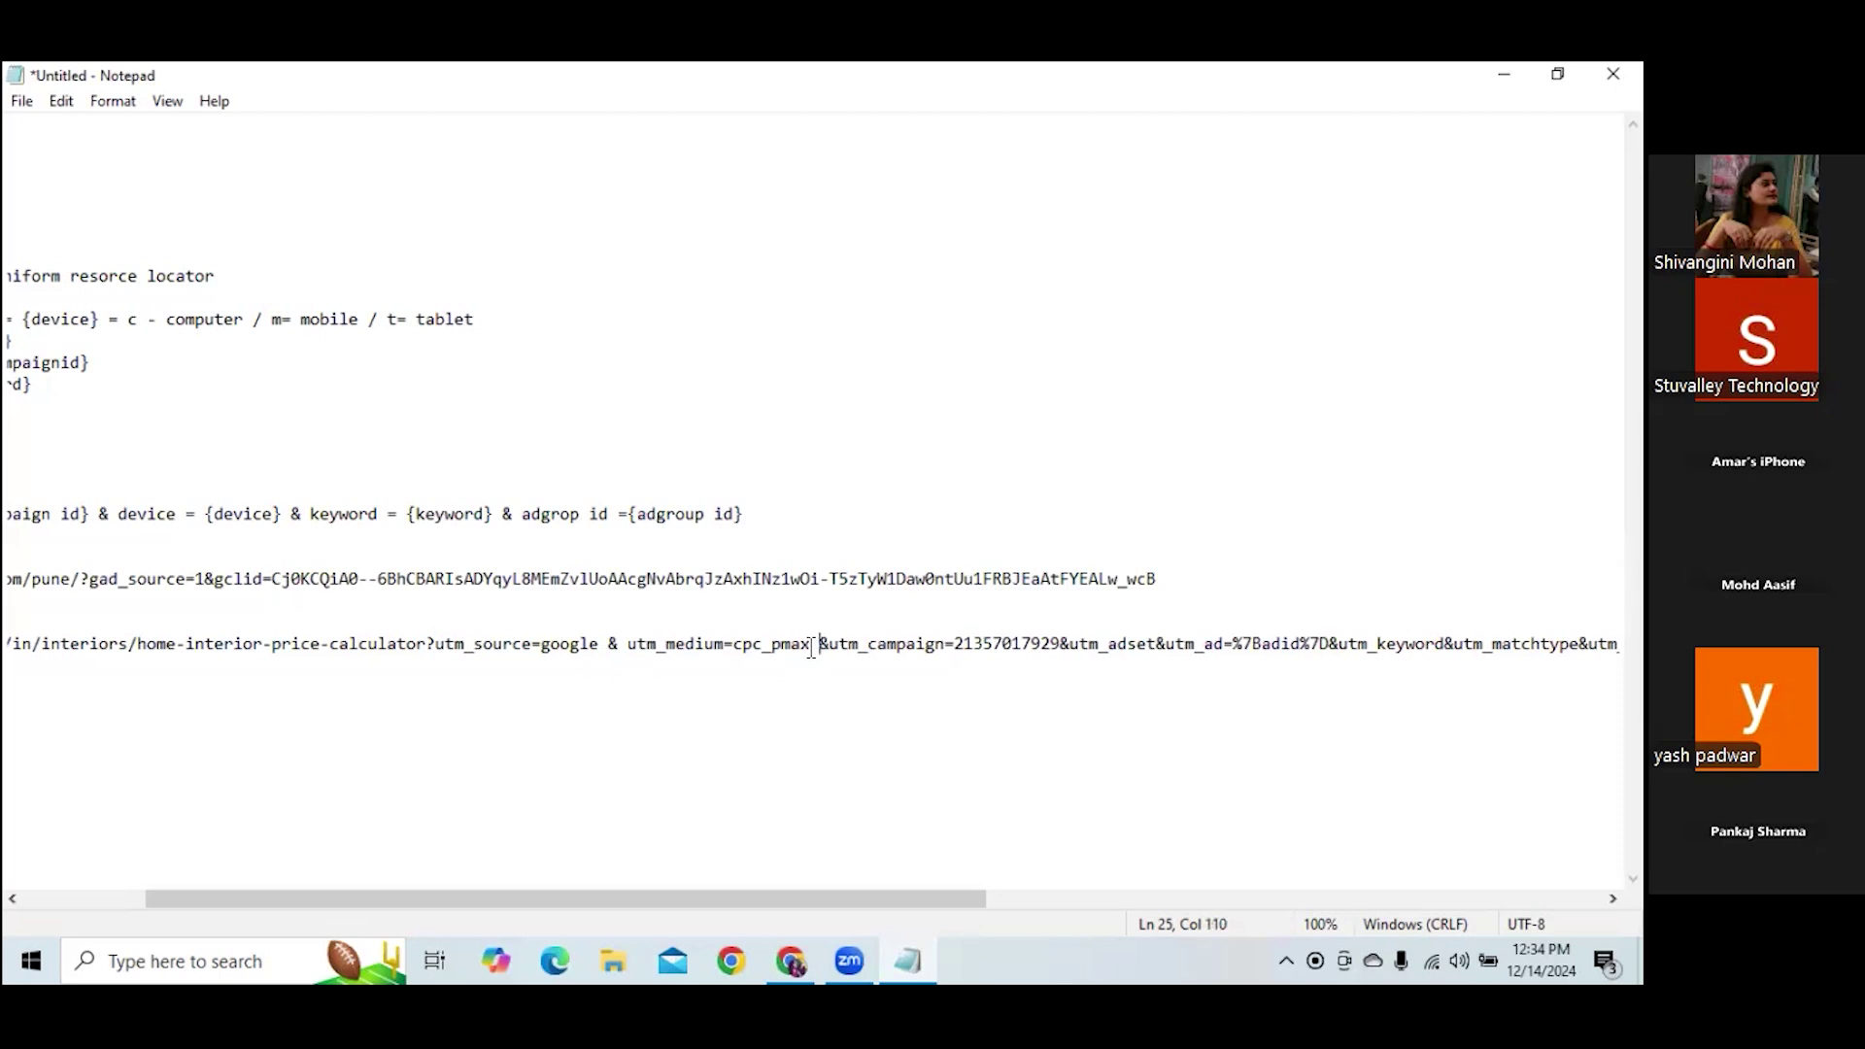
drag(629, 646, 814, 652)
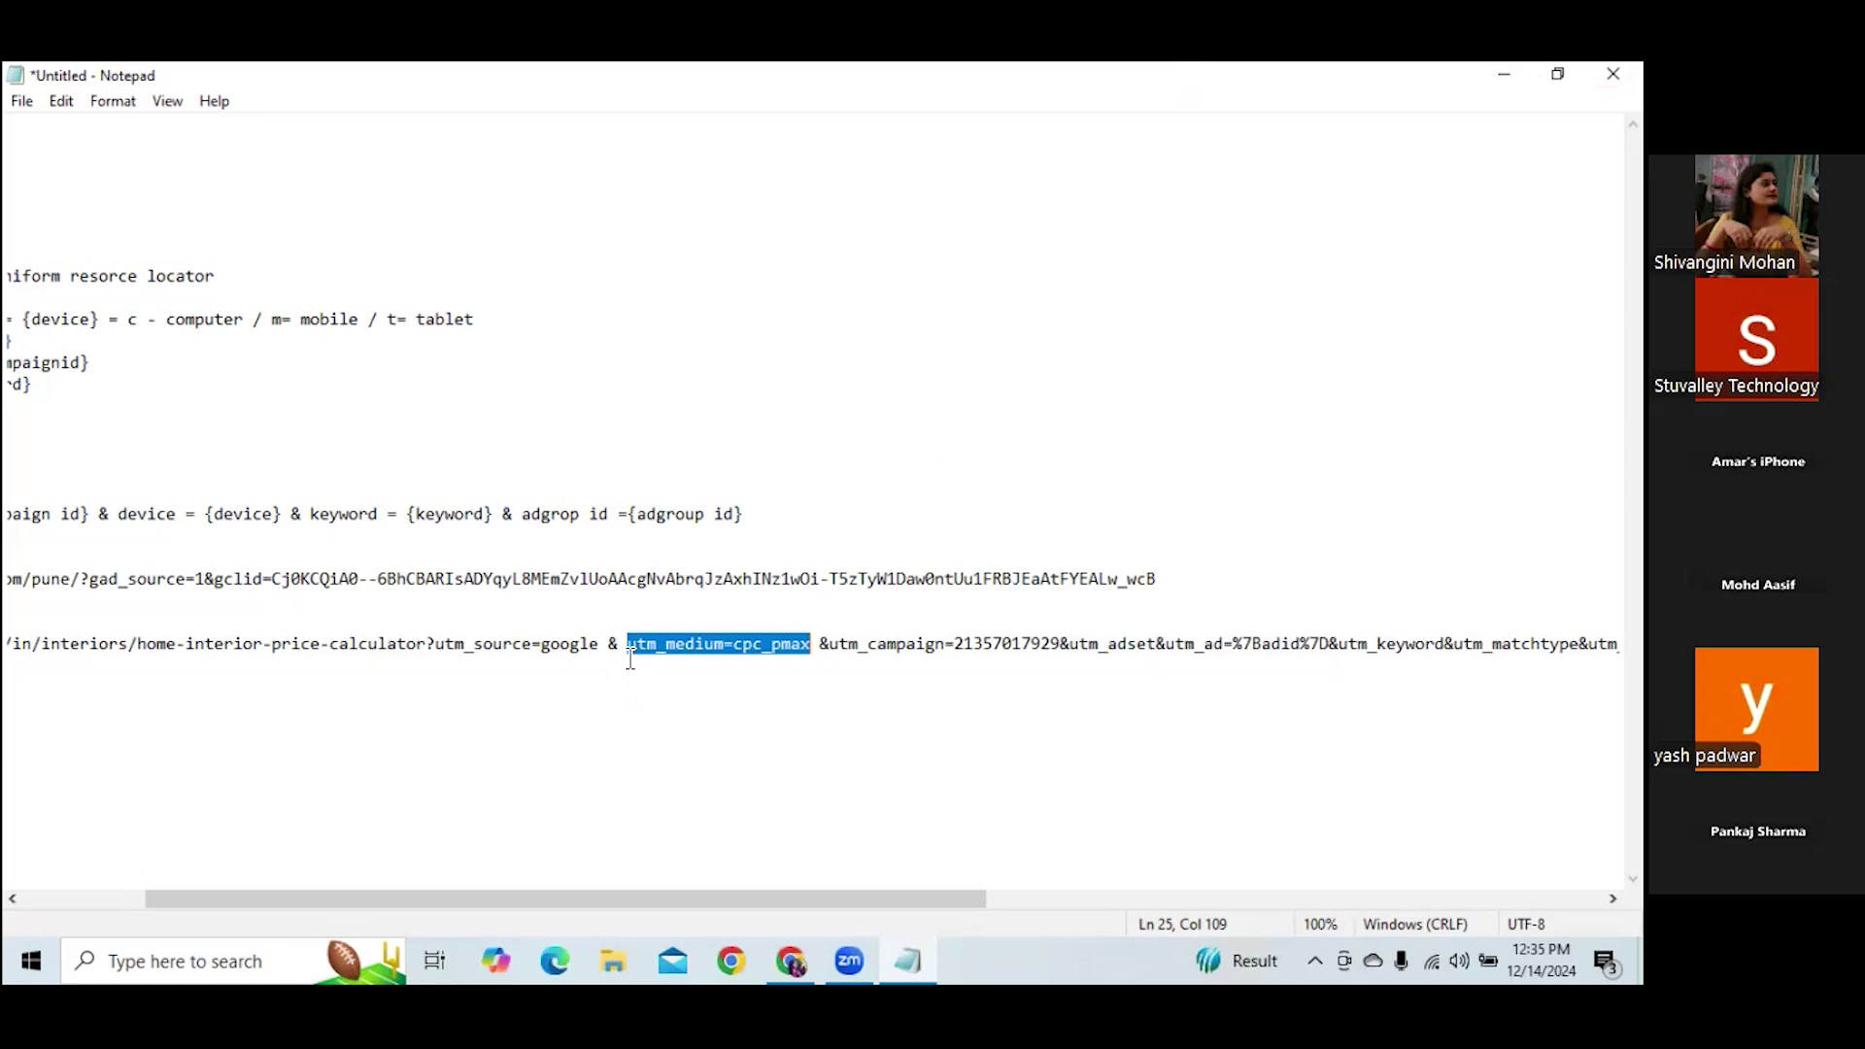
Go to the end of the Livspace URL and start a new line two lines below it
drag(579, 907, 49, 791)
click(46, 670)
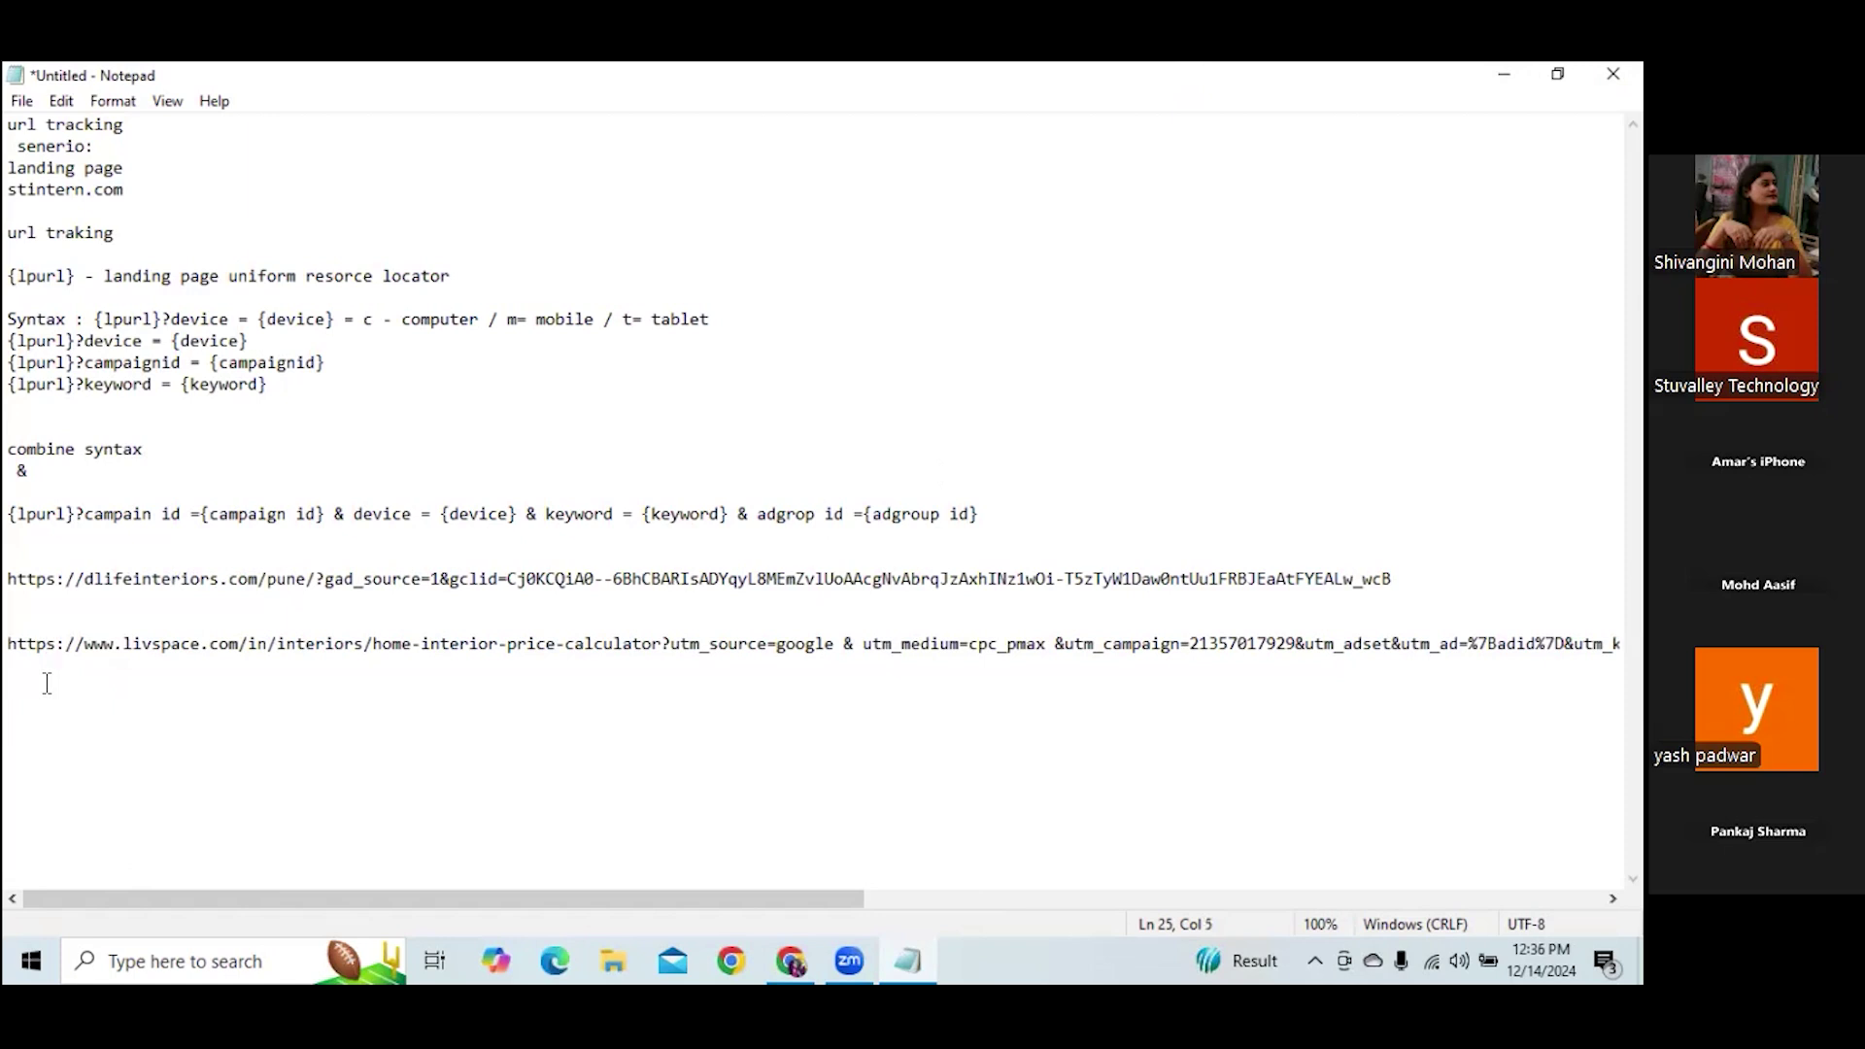
click(44, 678)
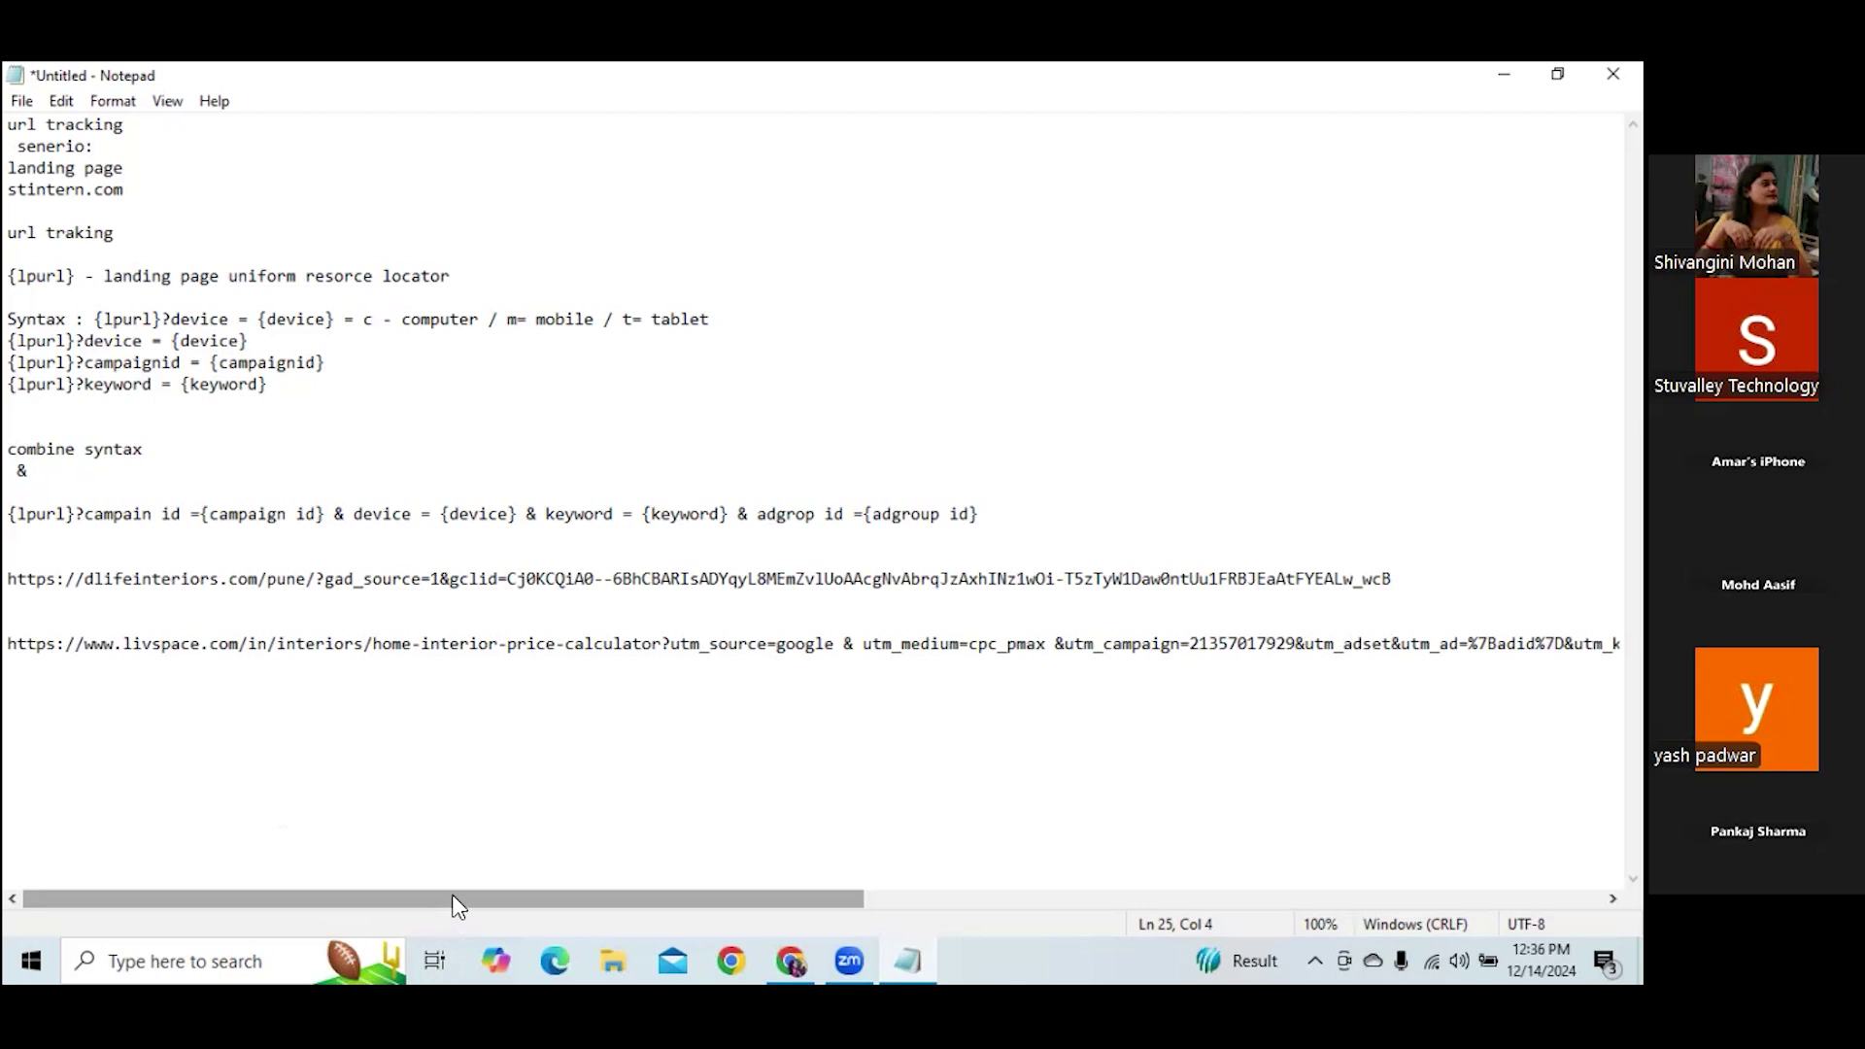
drag(458, 906, 1195, 904)
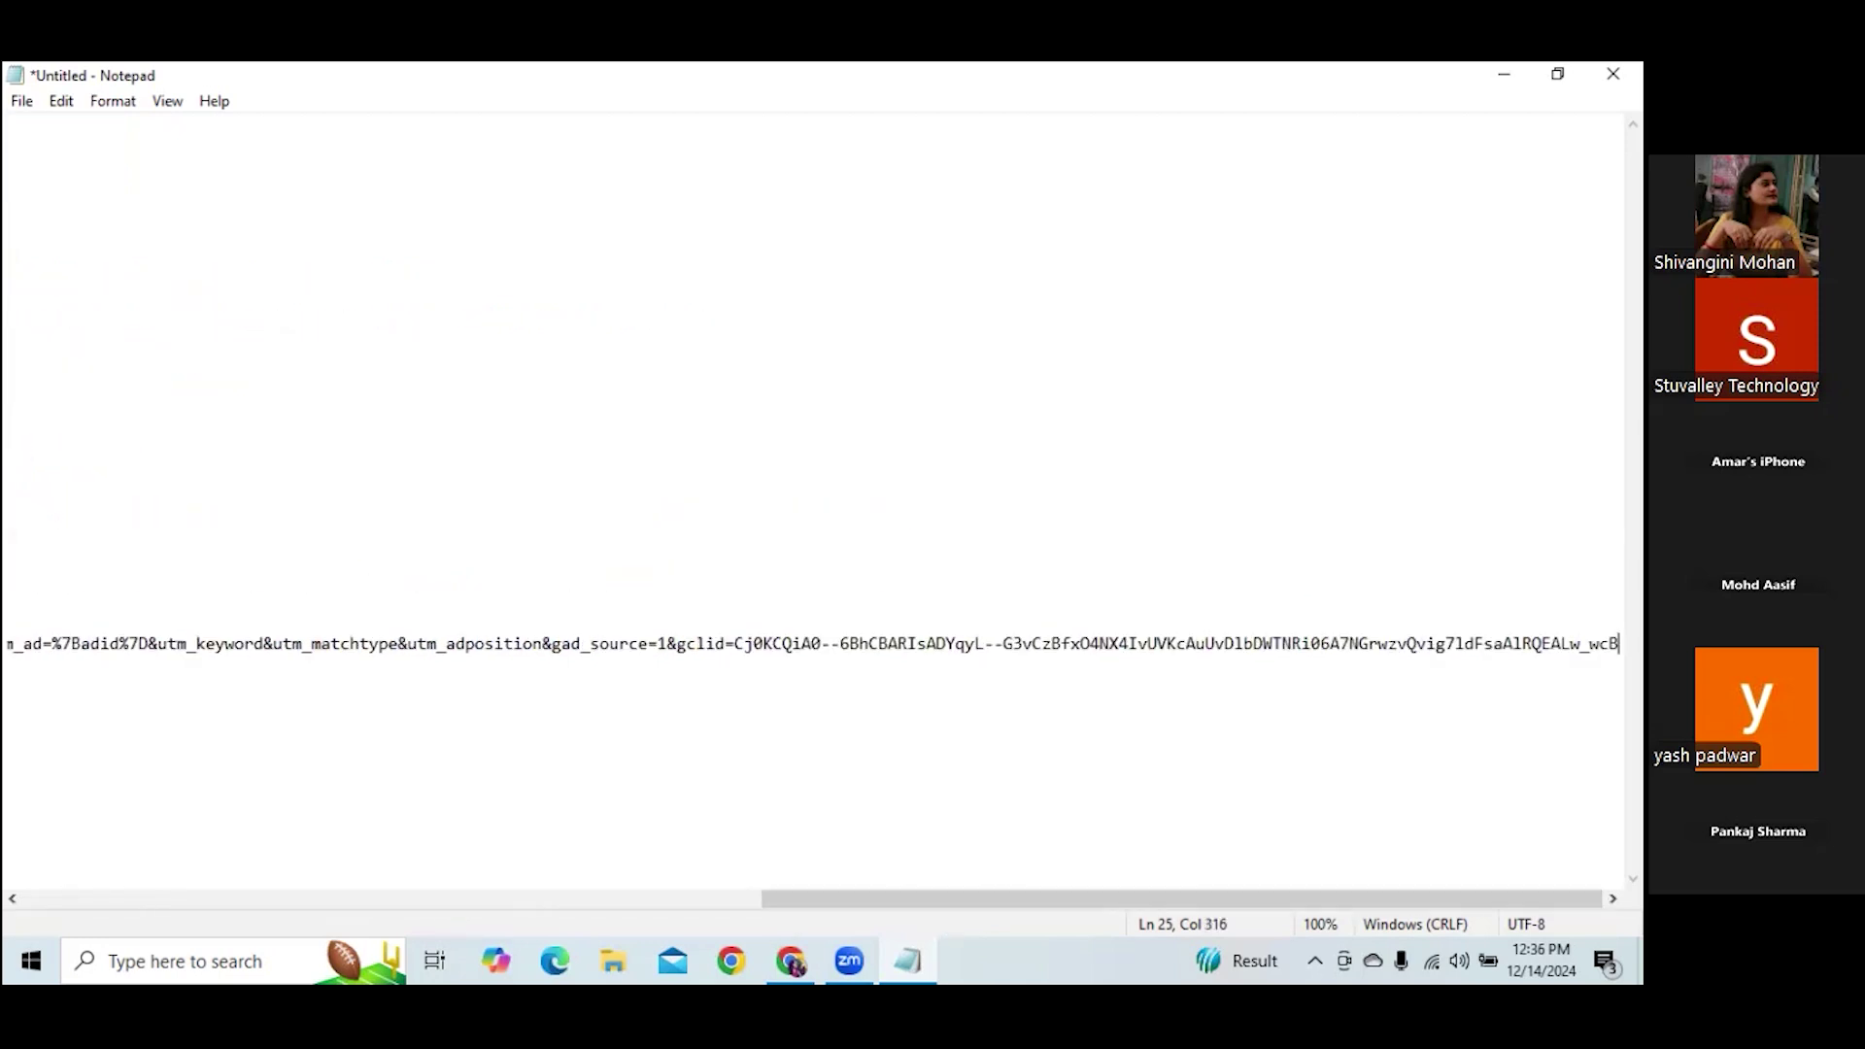
key(Down)
key(Return)
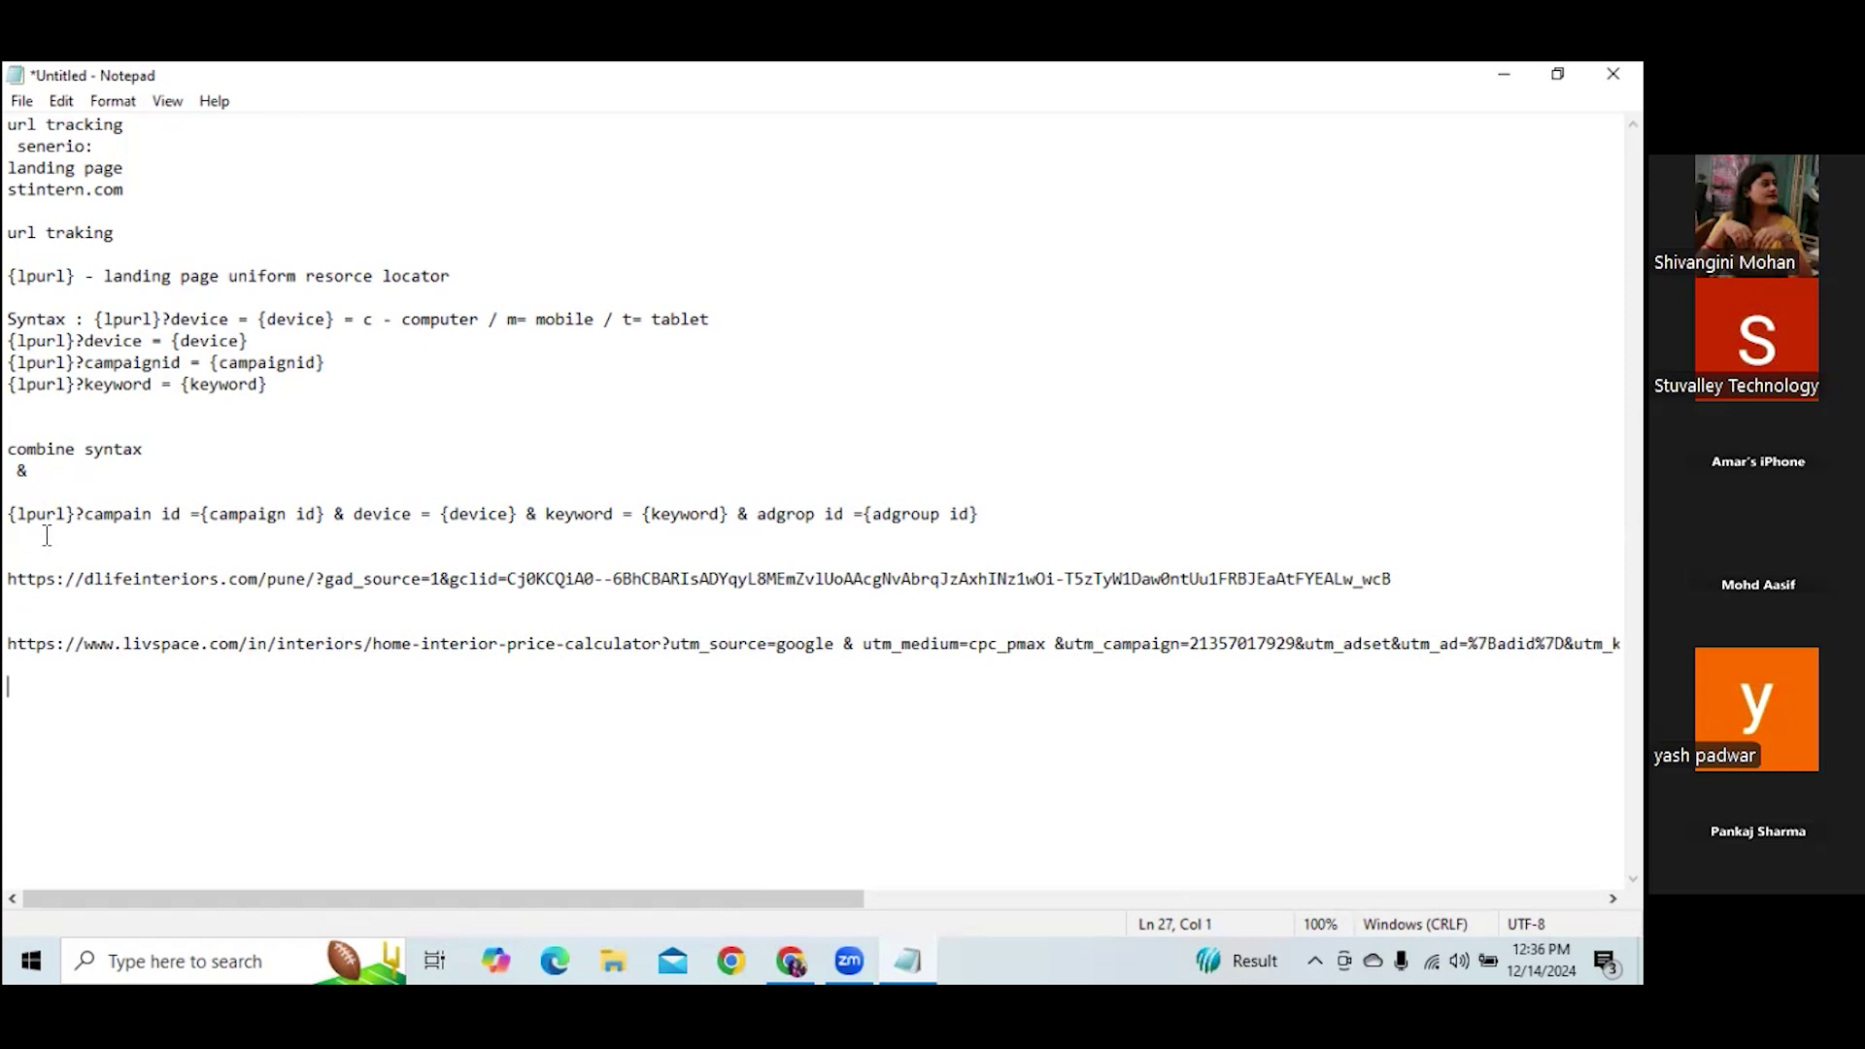
text({)
drag(8, 643, 377, 645)
click(476, 627)
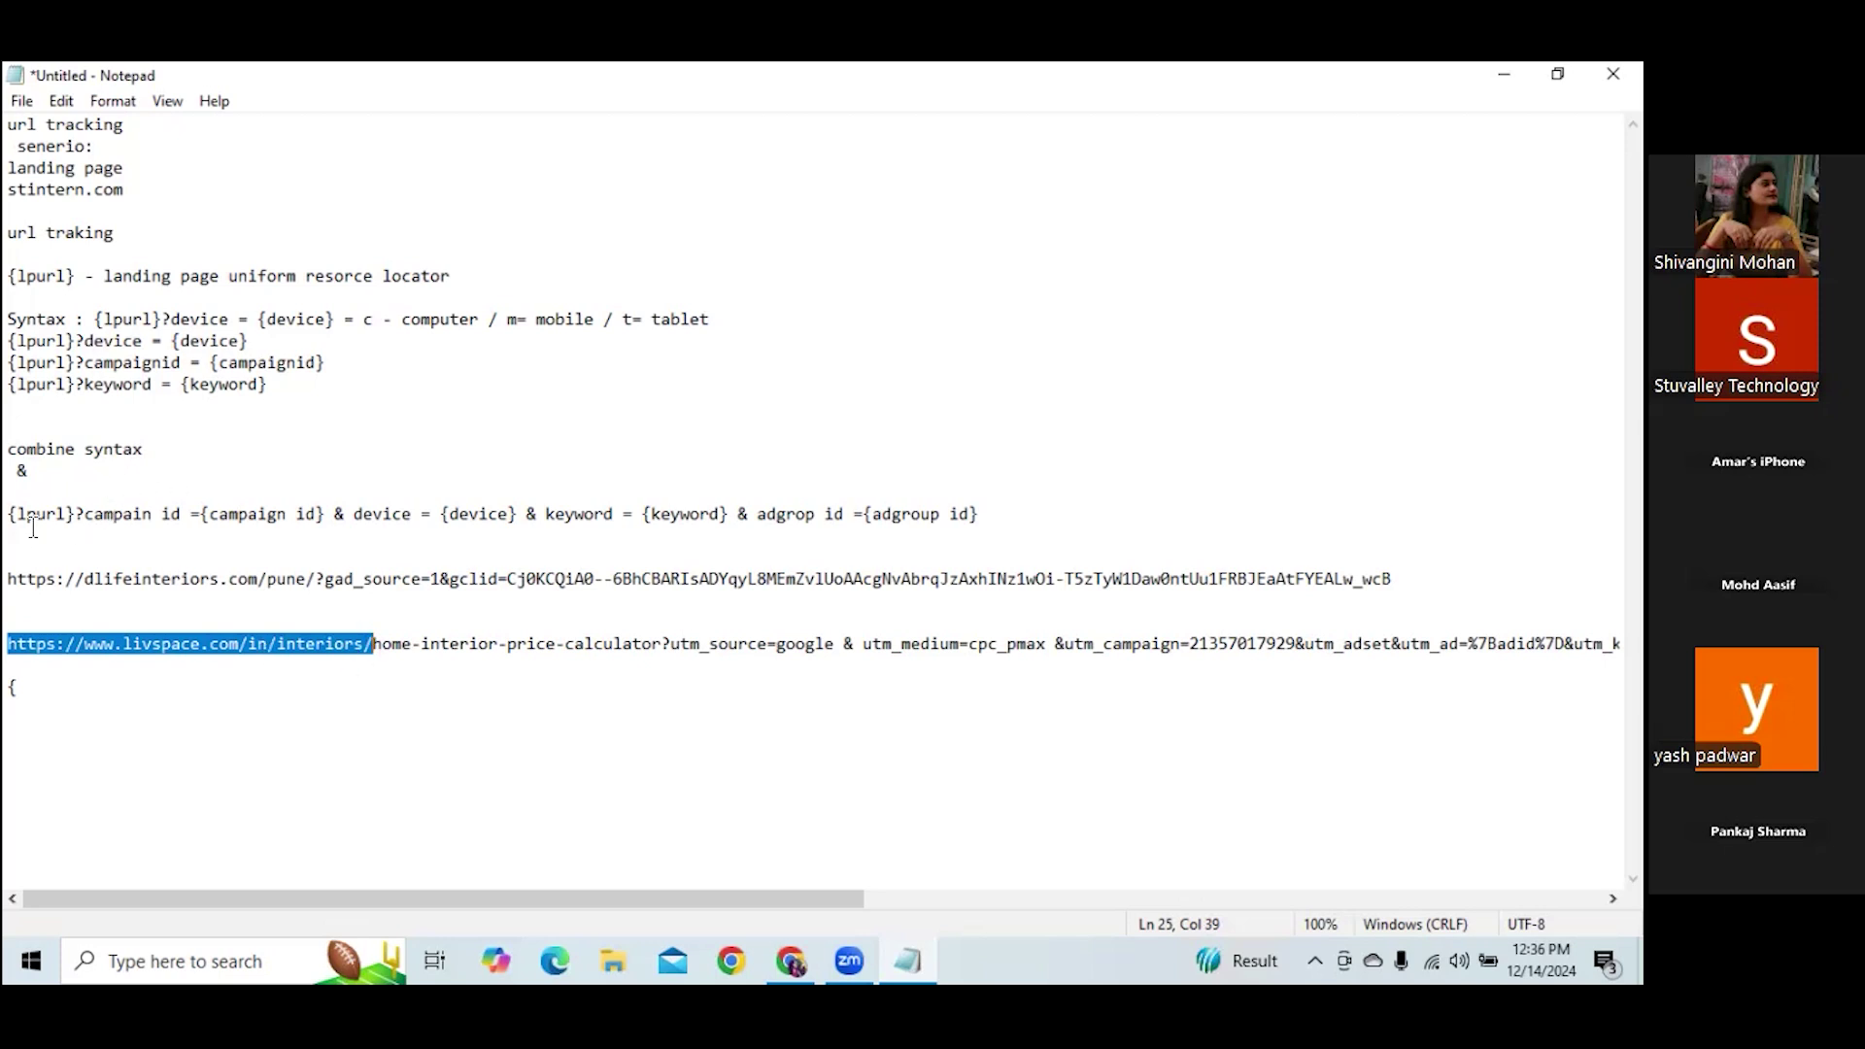
drag(9, 514, 74, 513)
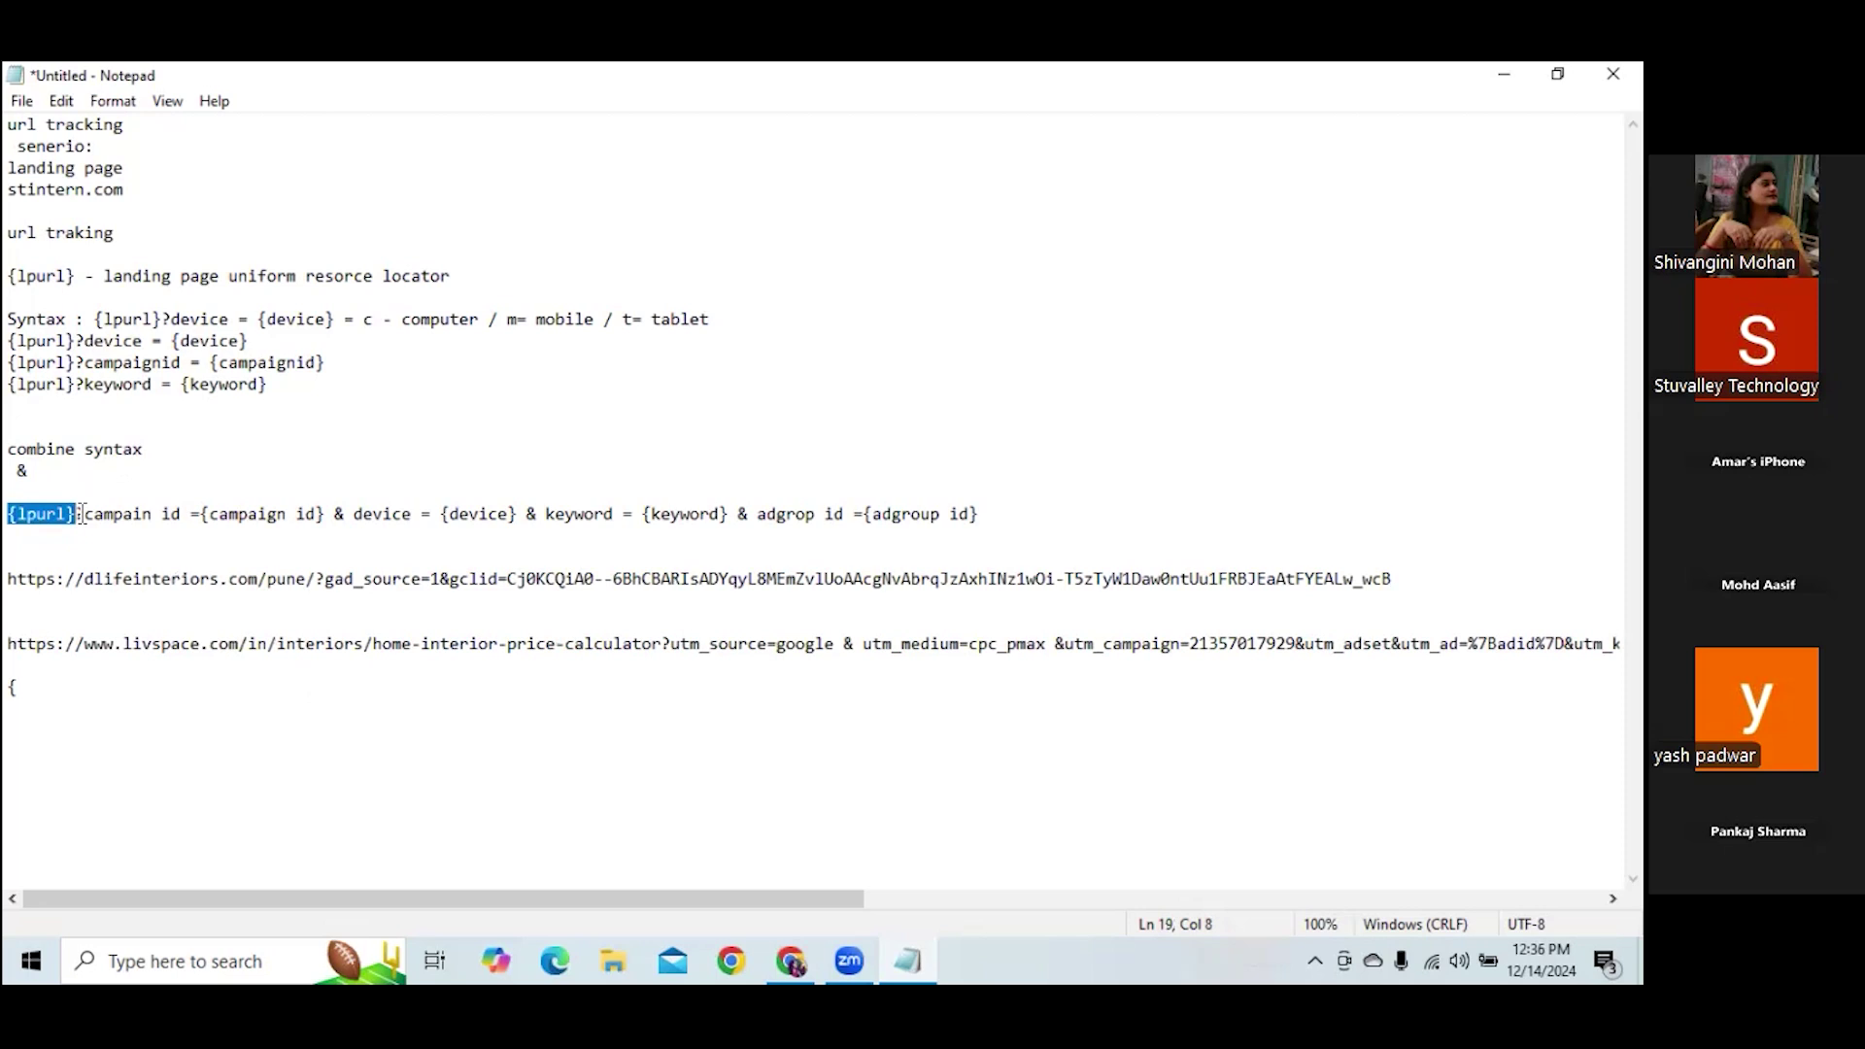
click(35, 689)
key(BackSpace)
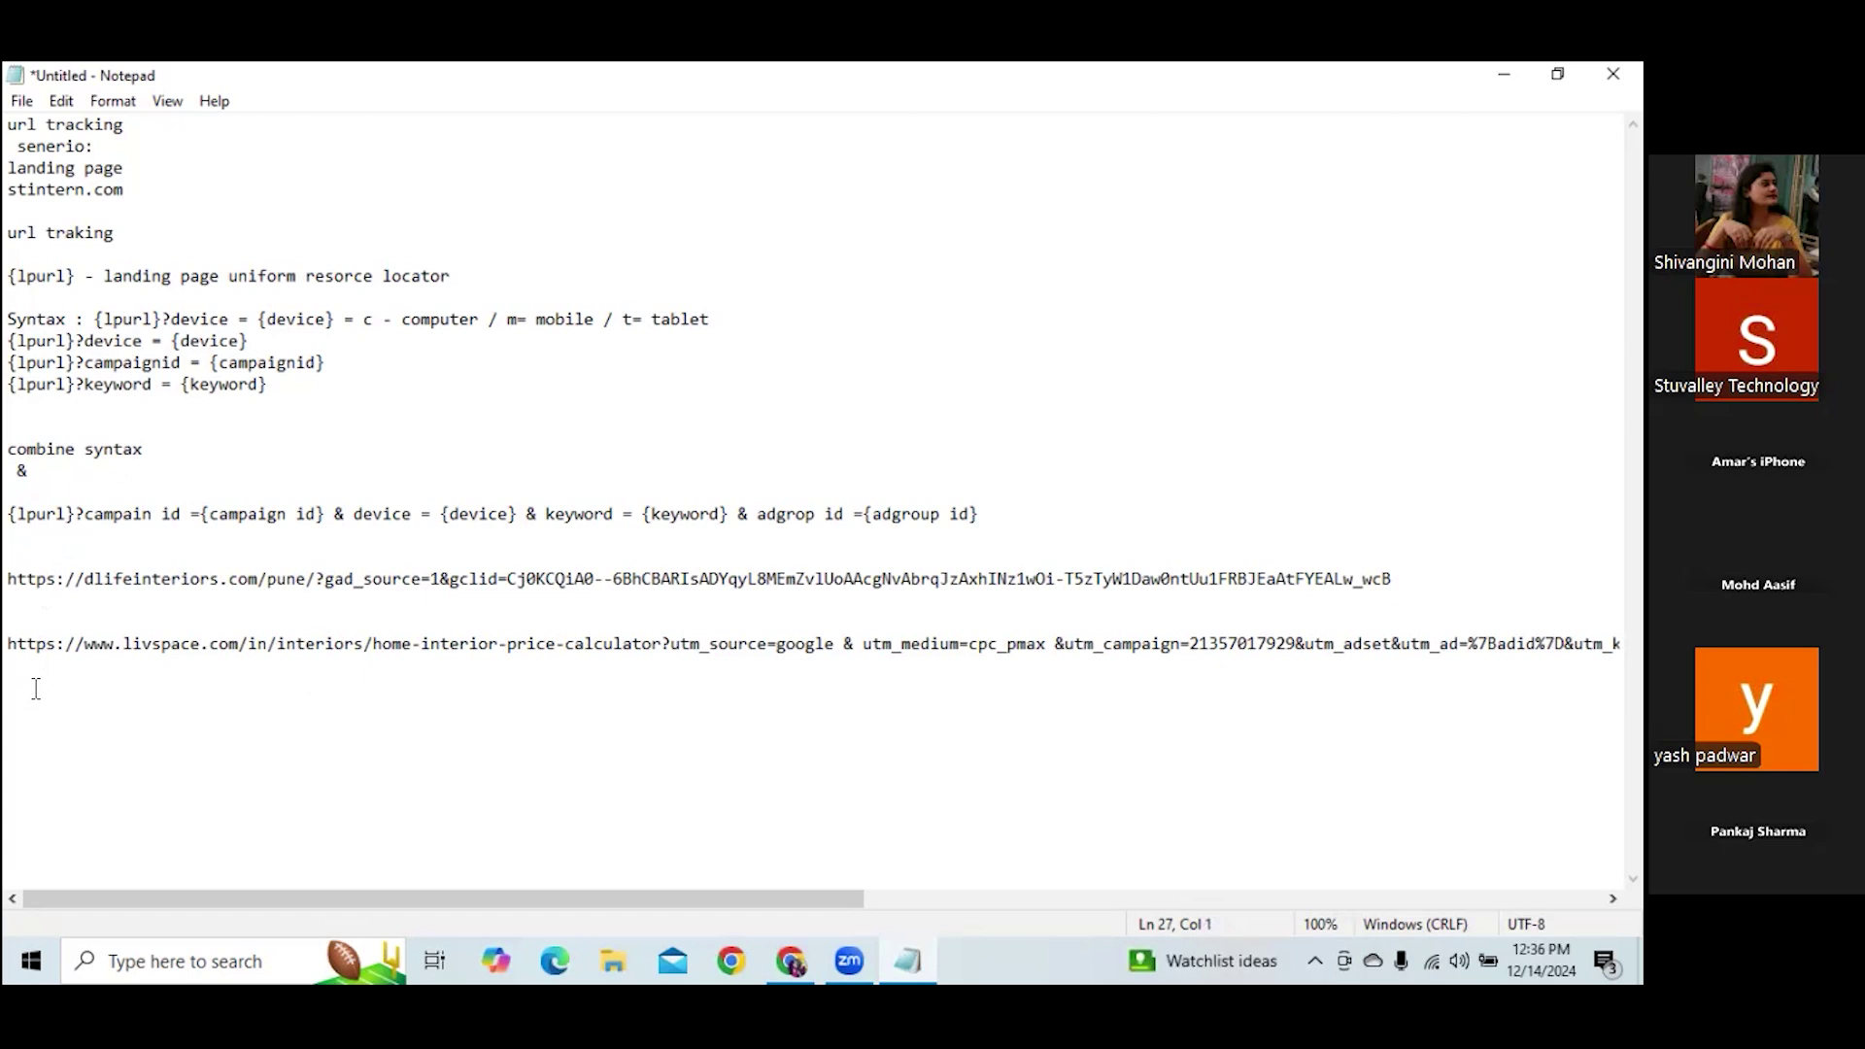
text(https://www.stuintern)
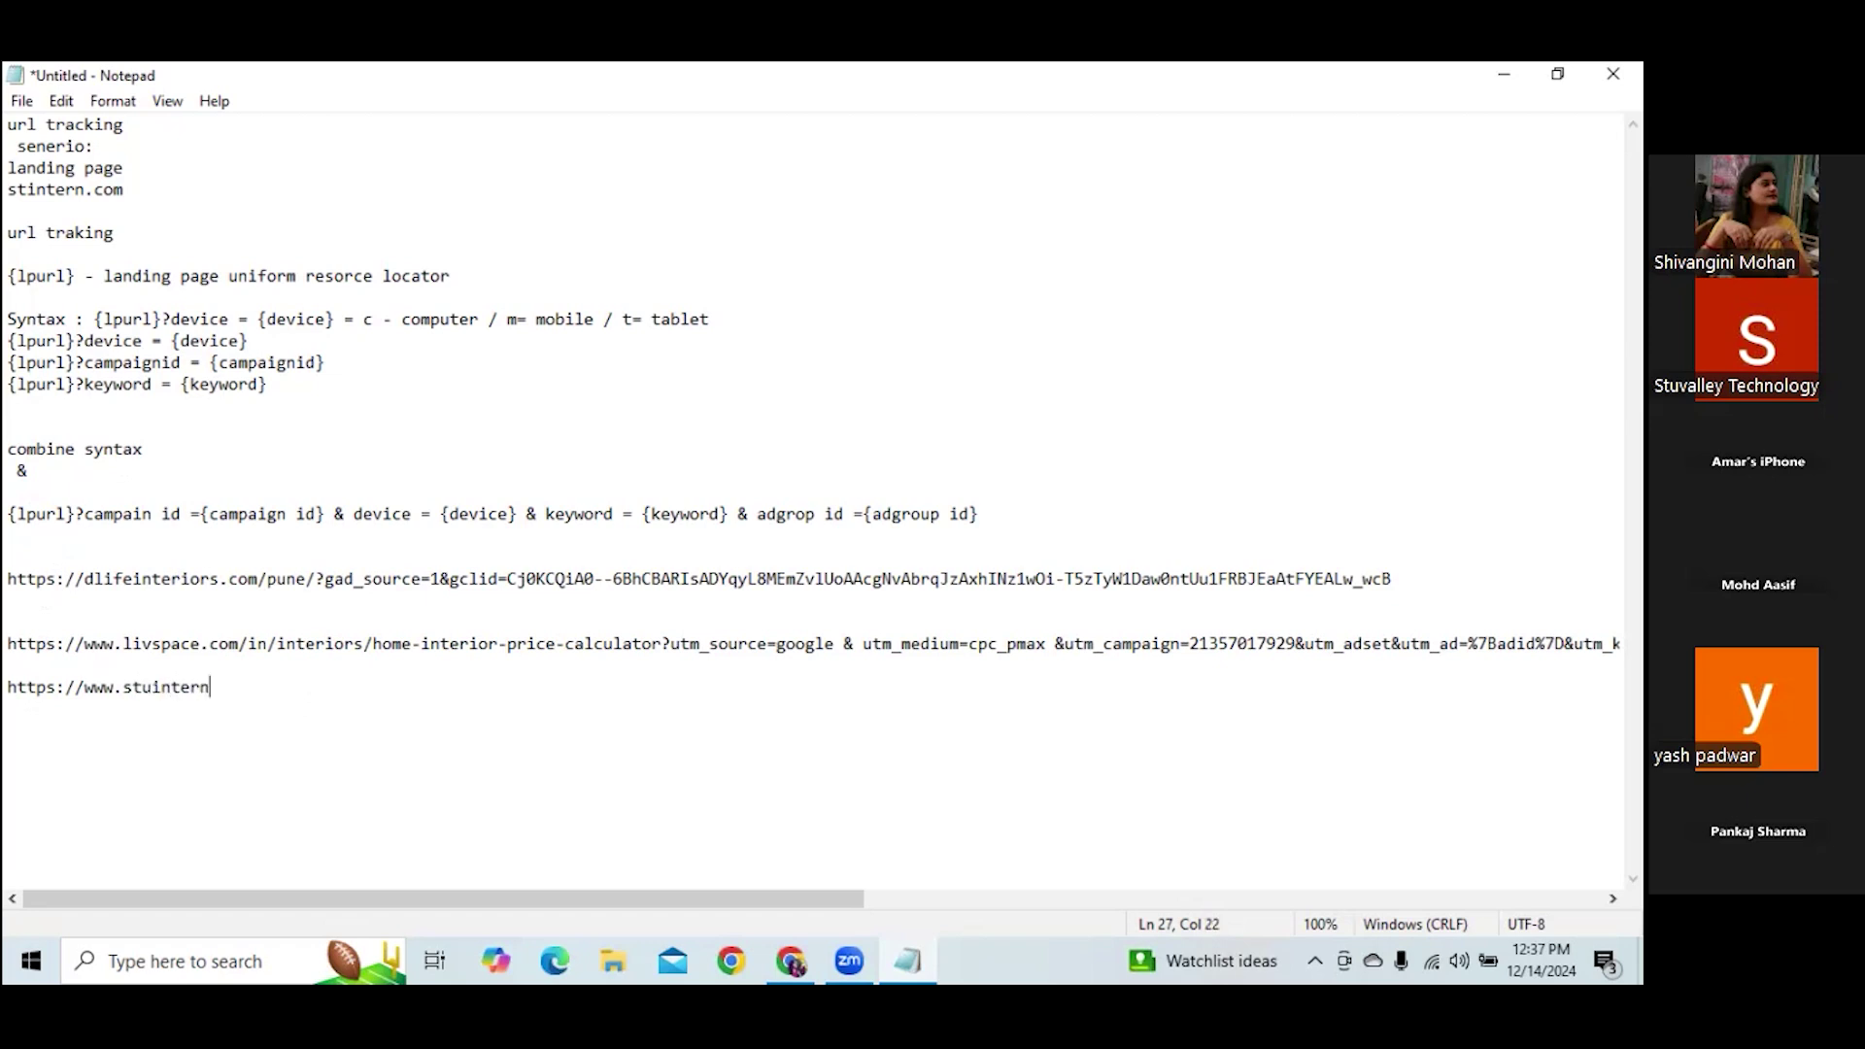
text(.com)
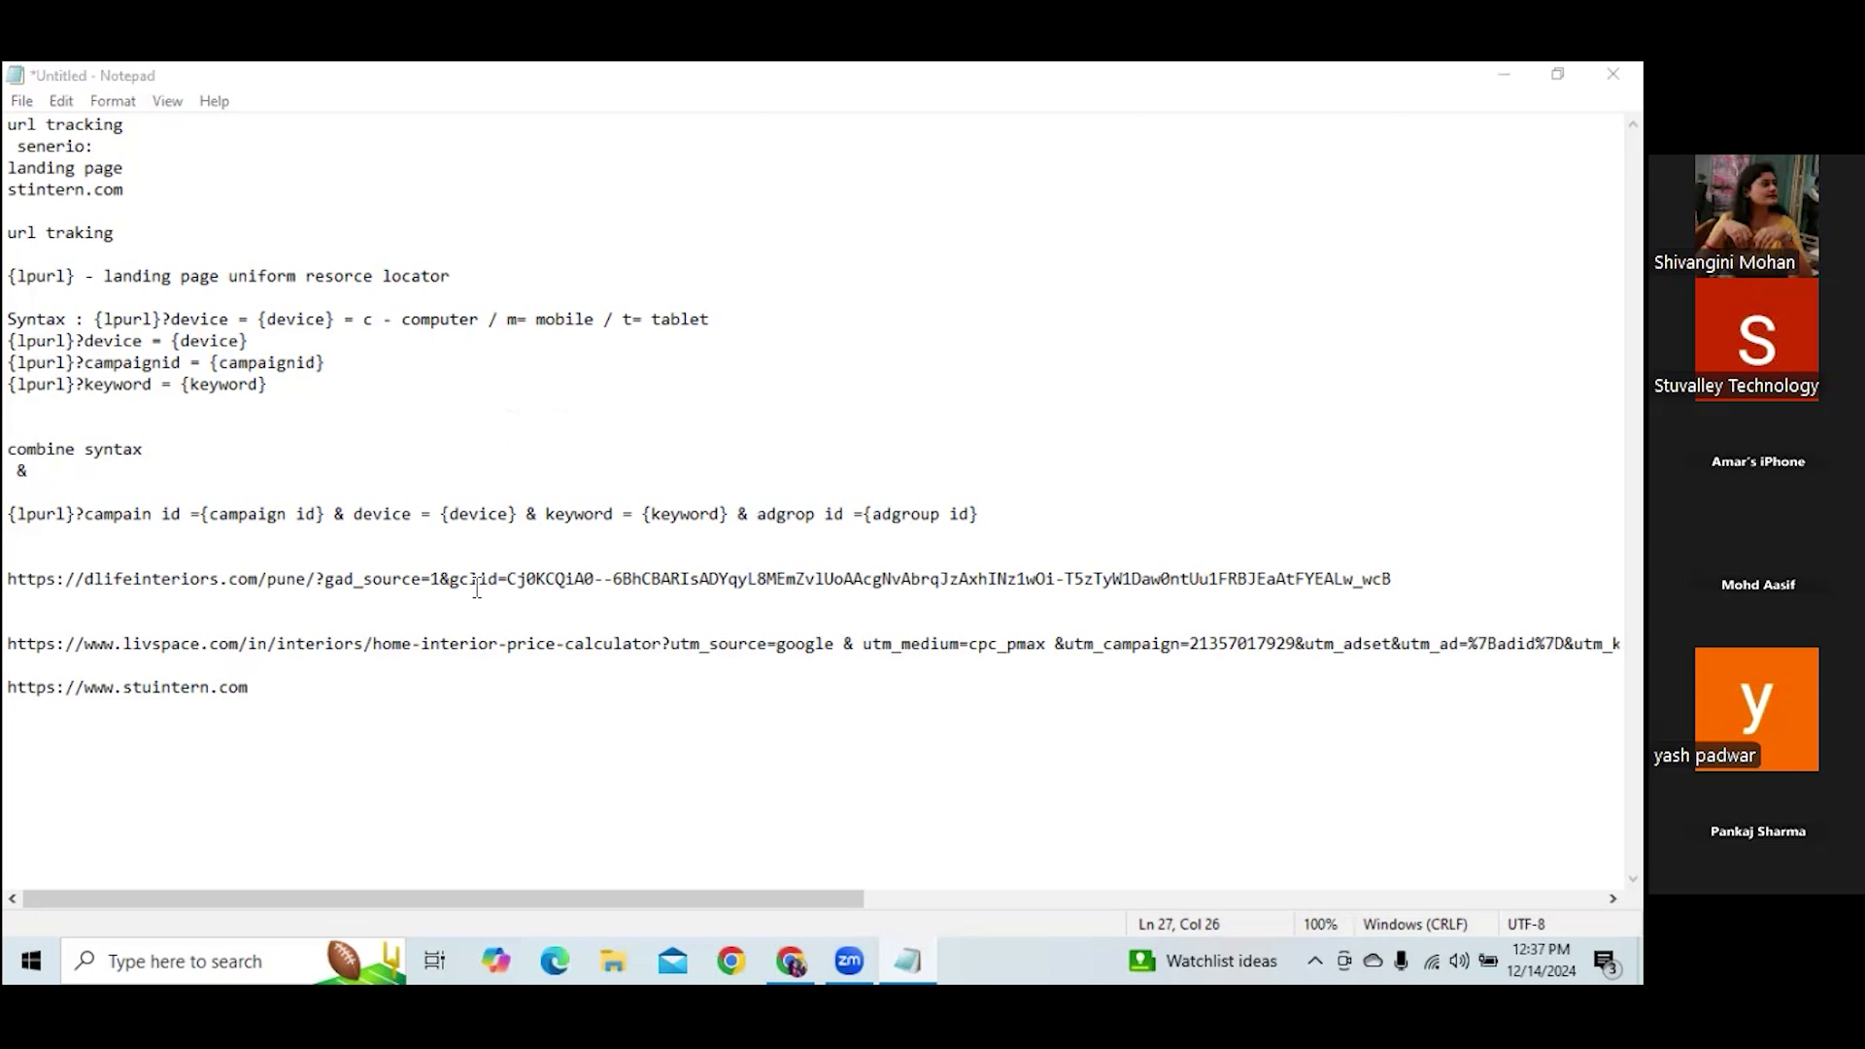
click(271, 694)
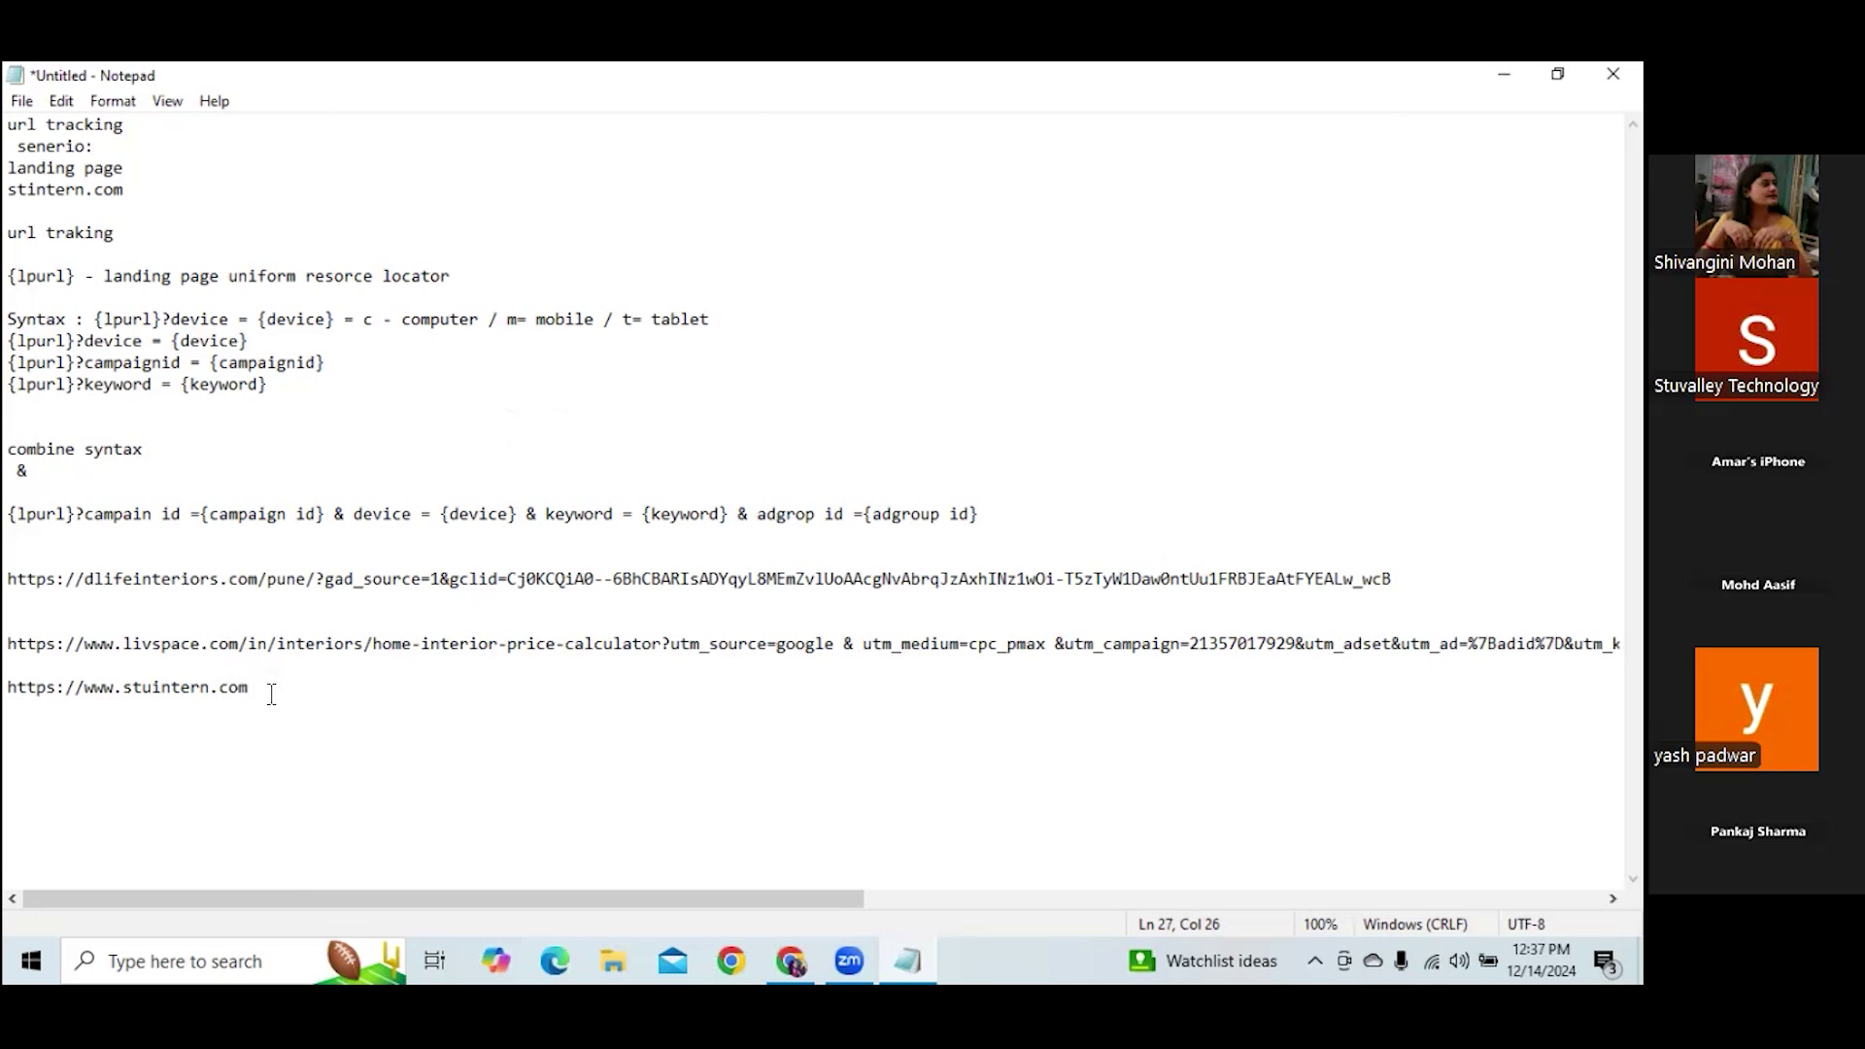
text(/)
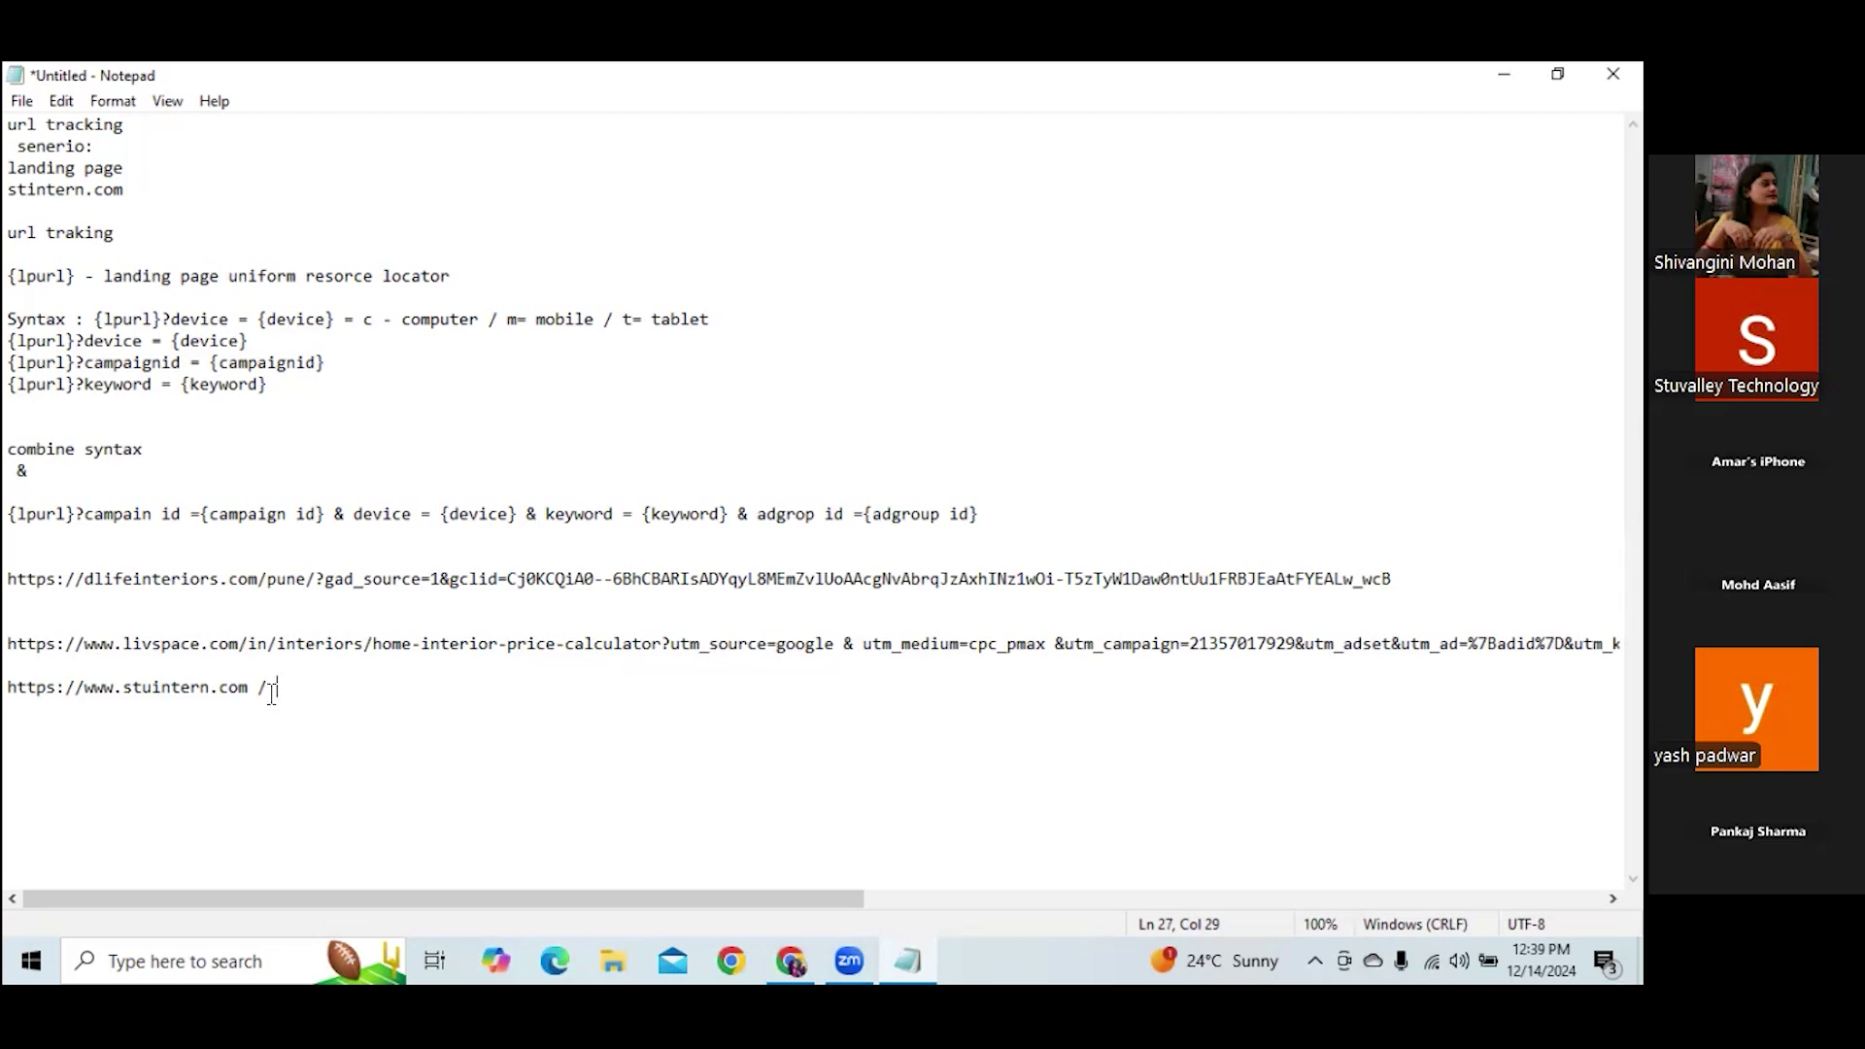
Append the tracking expression "{lpurl}?/ utmsource = google" to the stuintern.com address
text({)
text(lprl)
key(BackSpace)
key(BackSpace)
text(url)
text(}?/ tm sour)
key(BackSpace)
key(BackSpace)
key(BackSpace)
key(BackSpace)
key(BackSpace)
key(BackSpace)
key(BackSpace)
text(utmsourse)
key(BackSpace)
key(BackSpace)
text(ce)
text(= google)
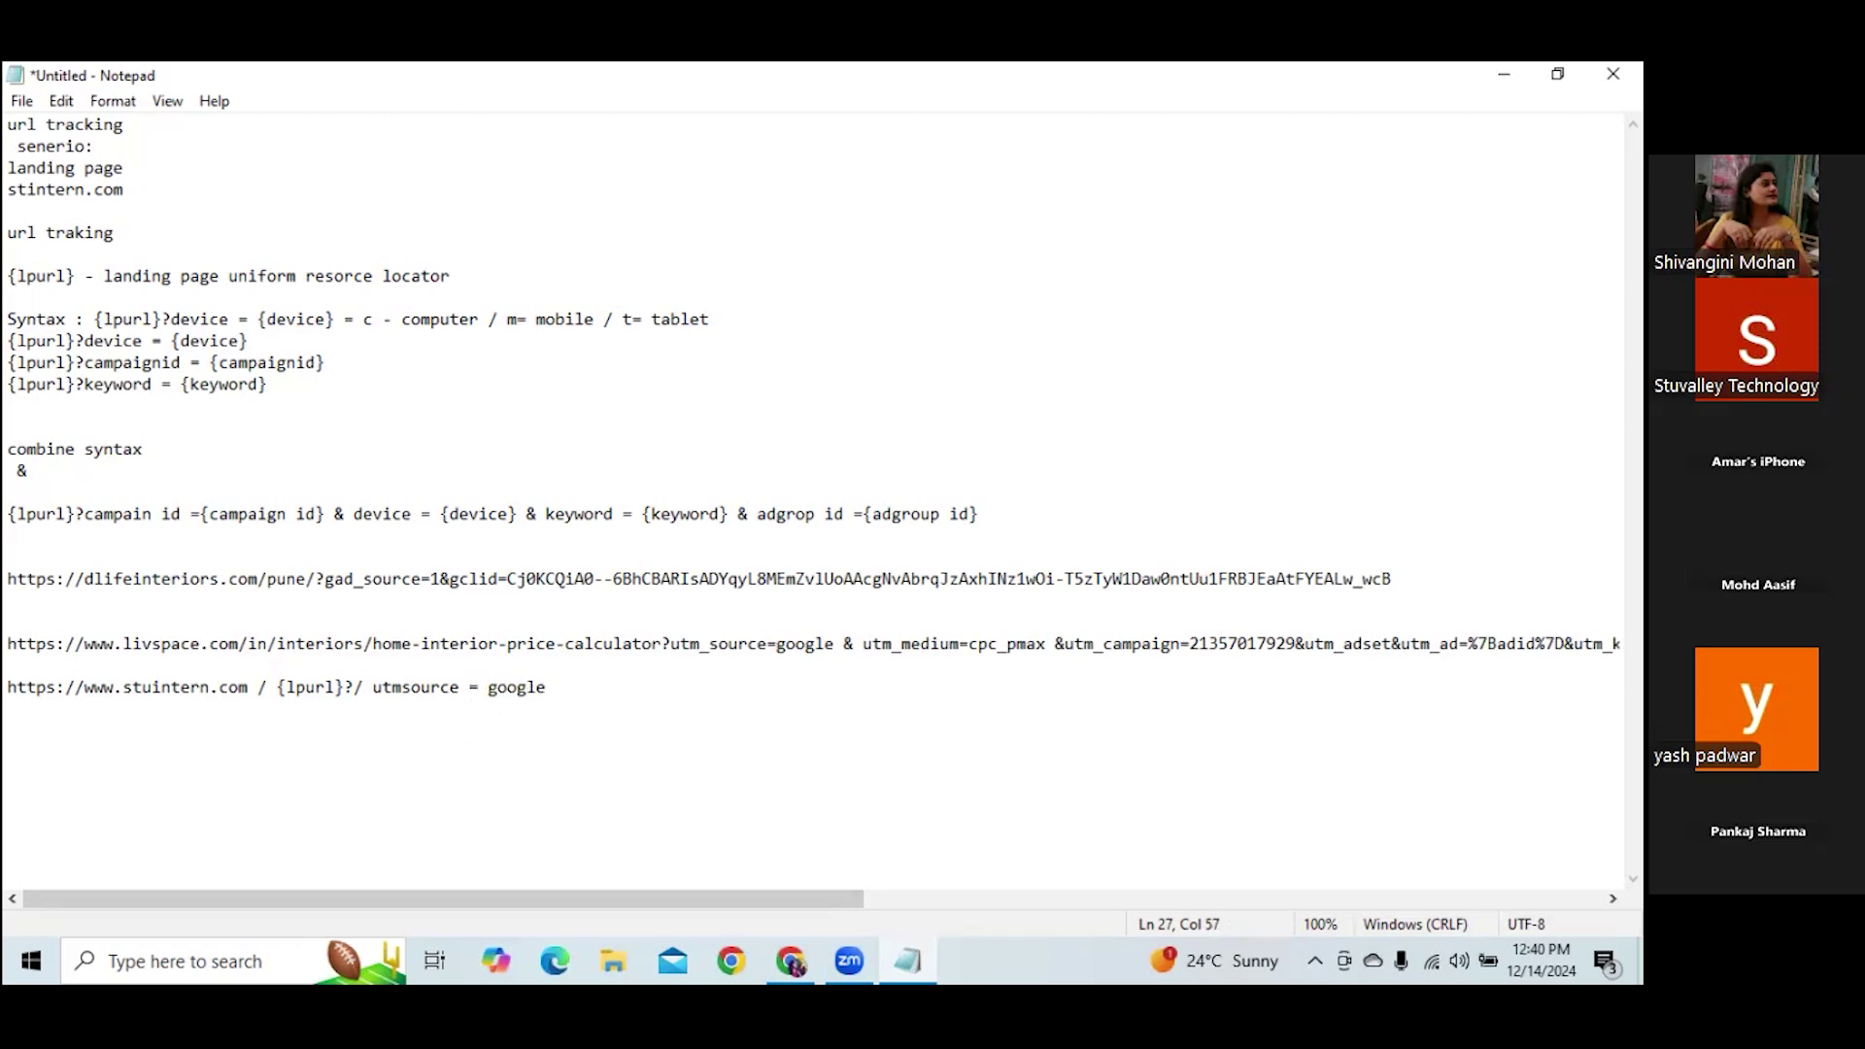
Copy the complete stuintern.com tracking line and switch to the Display campaign page in Chrome
drag(571, 687, 17, 681)
key(ctrl+c)
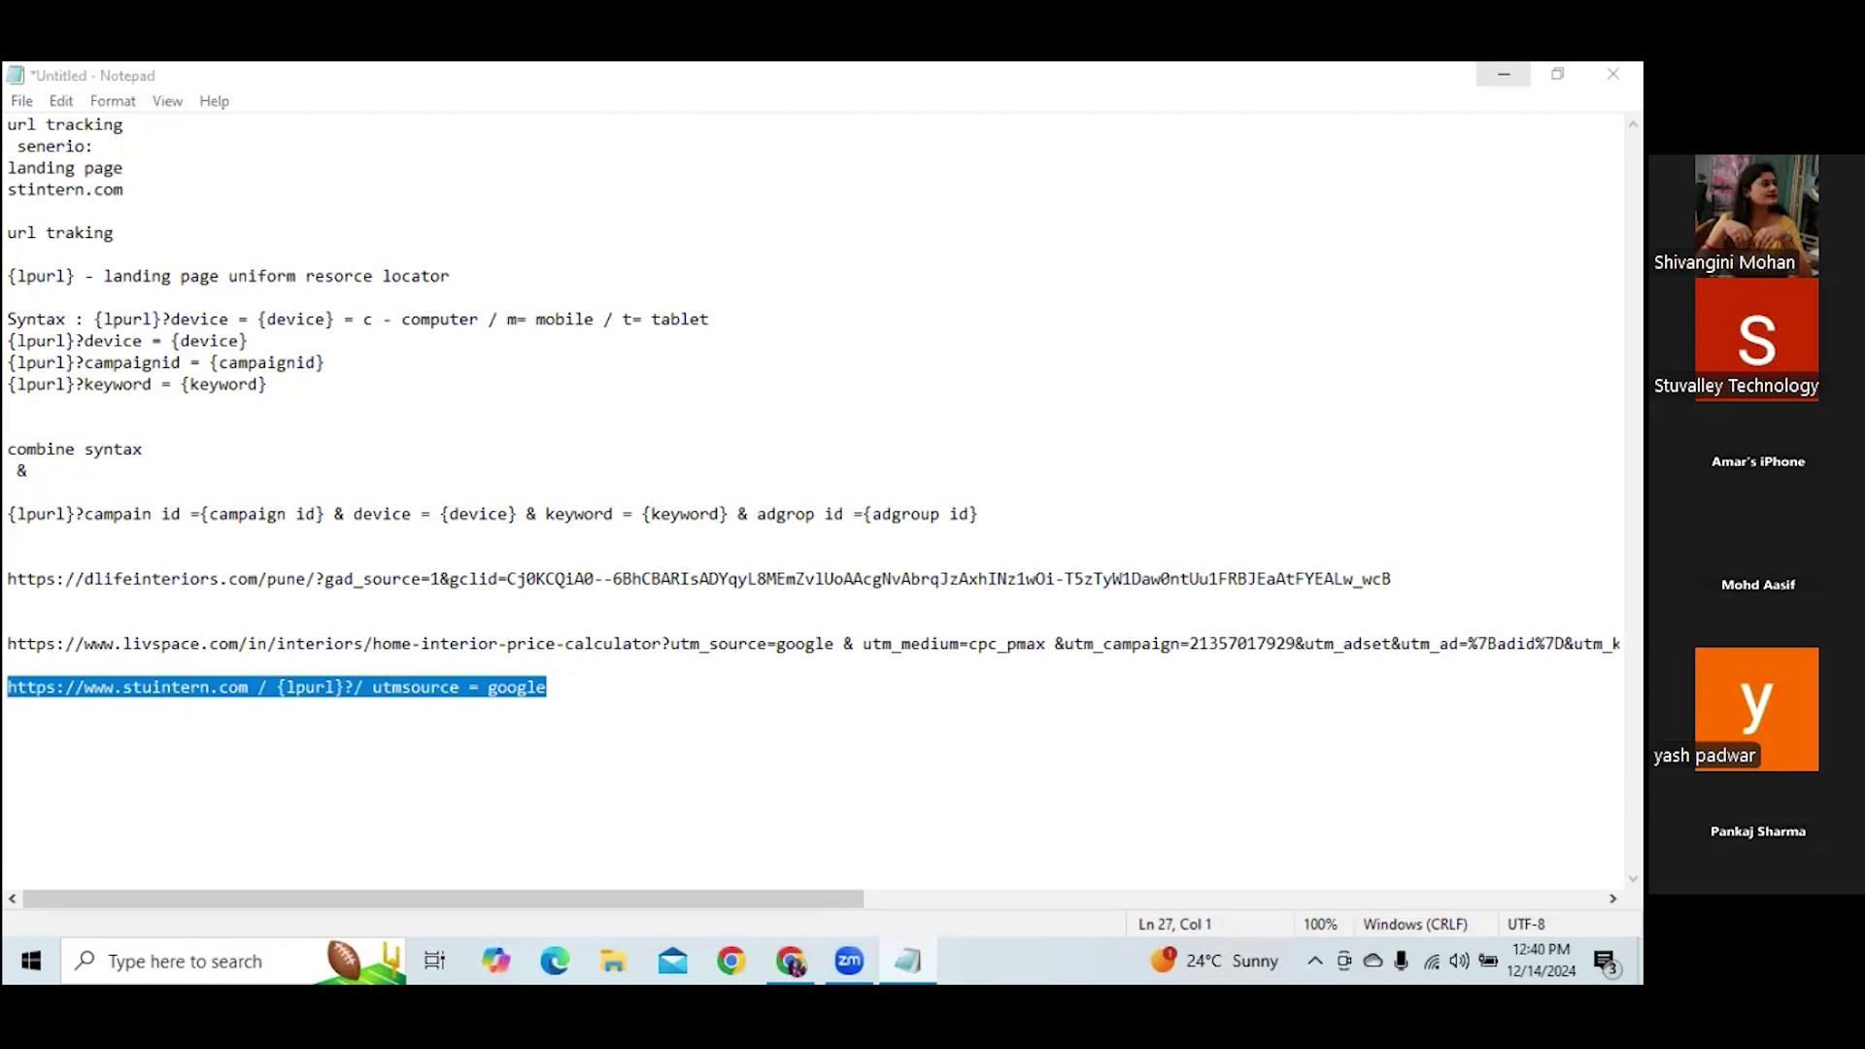
key(alt+Tab)
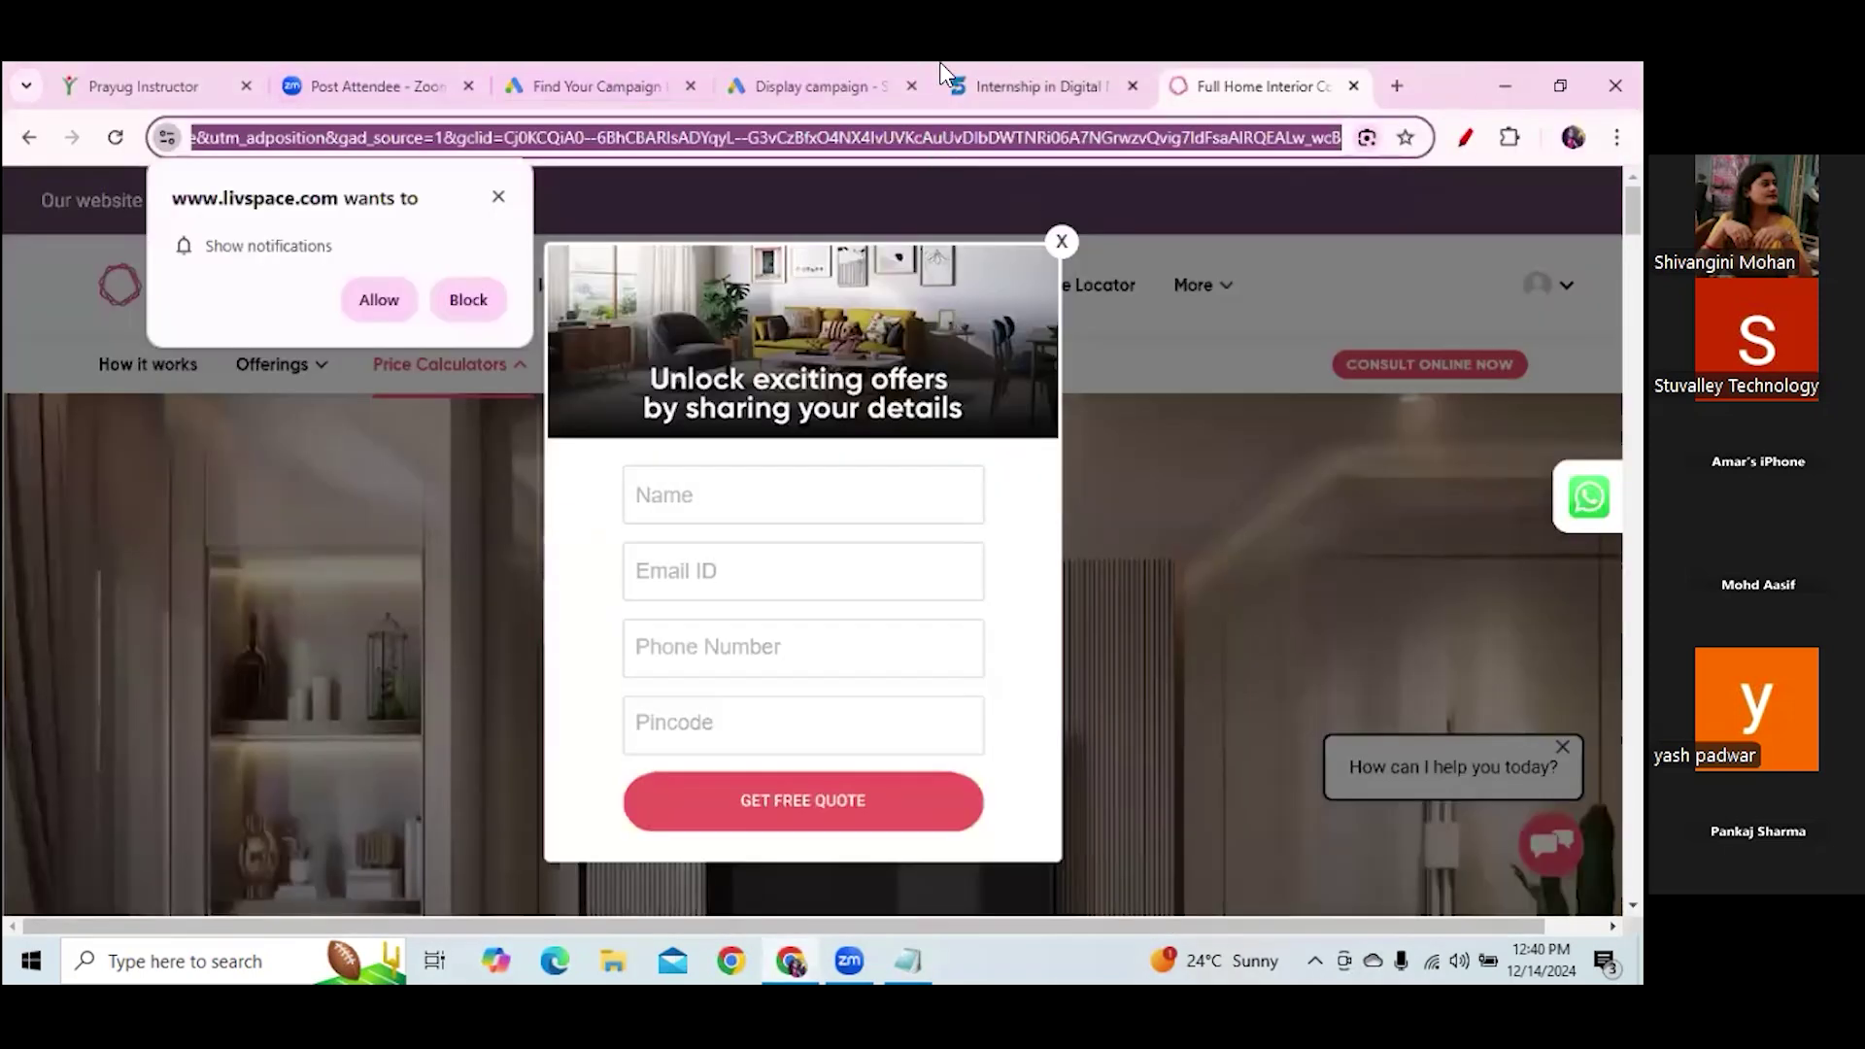
click(808, 97)
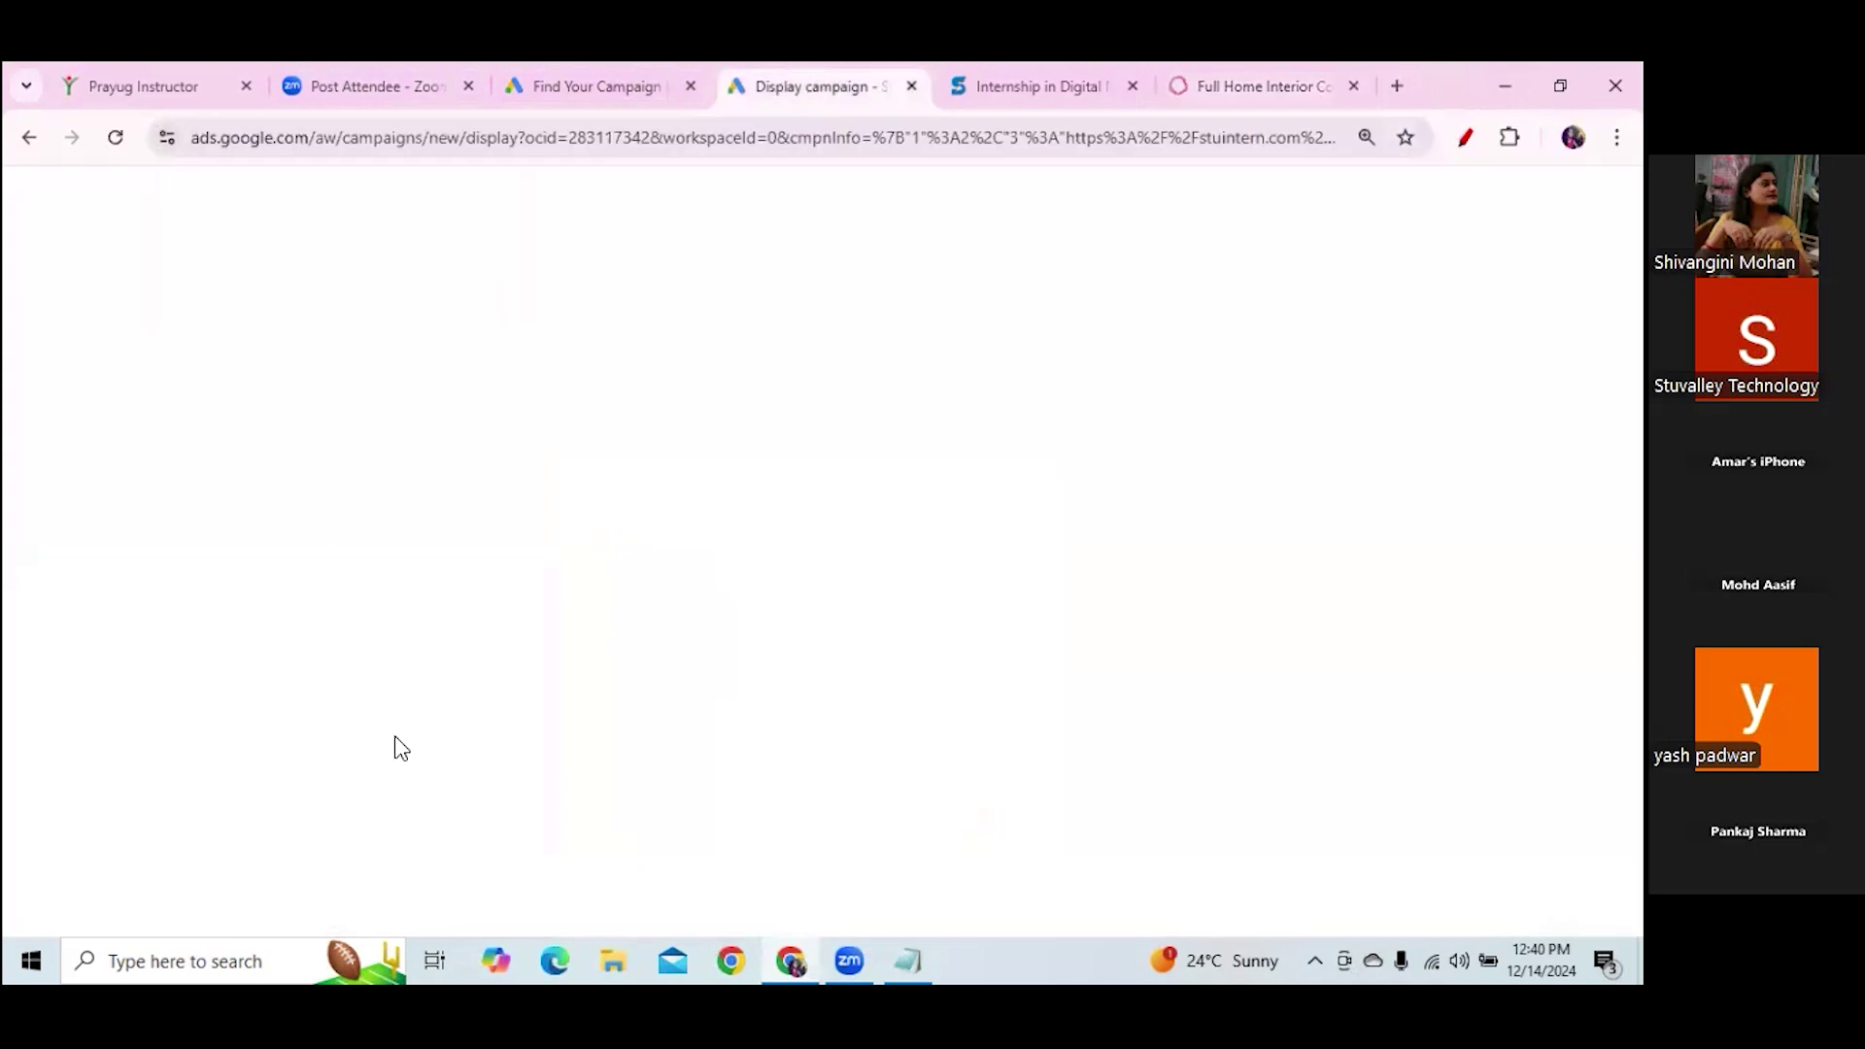
Replace the tracking template's contents with the copied stuintern.com tracking line and add "&" at its end
drag(377, 554, 94, 559)
key(BackSpace)
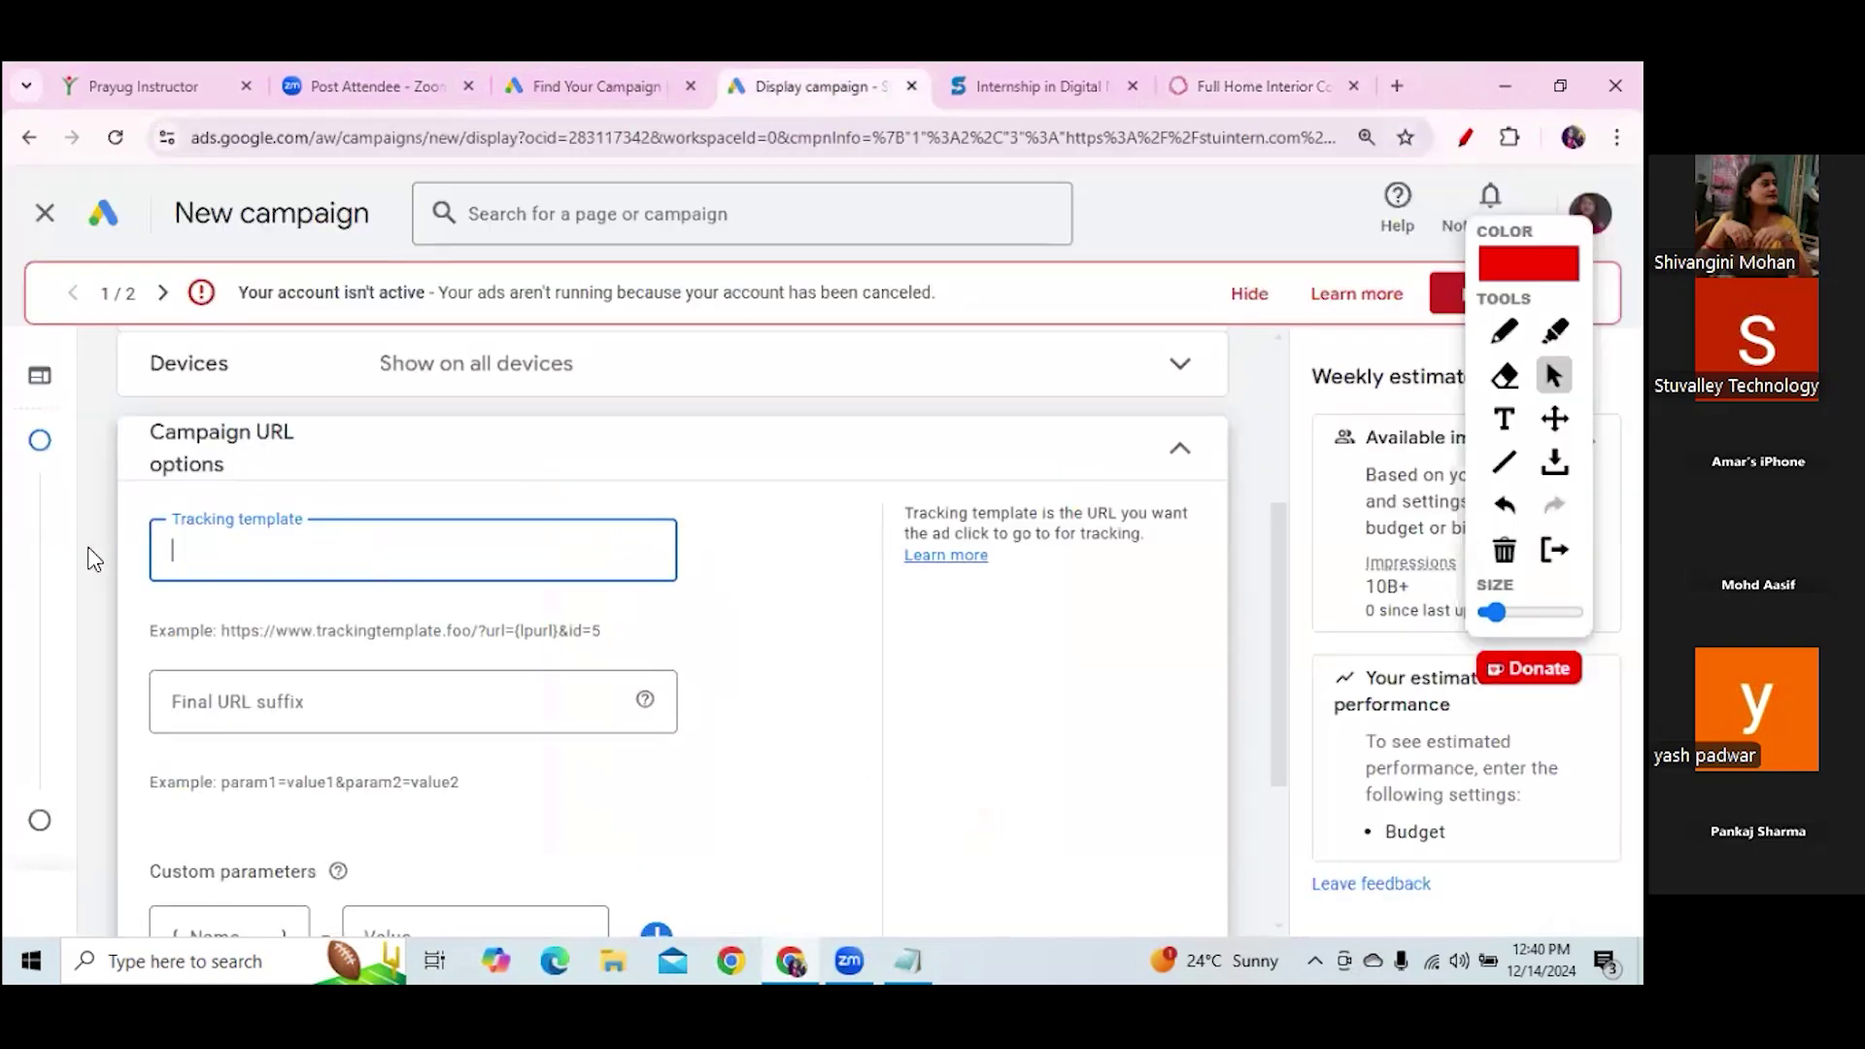
key(ctrl+v)
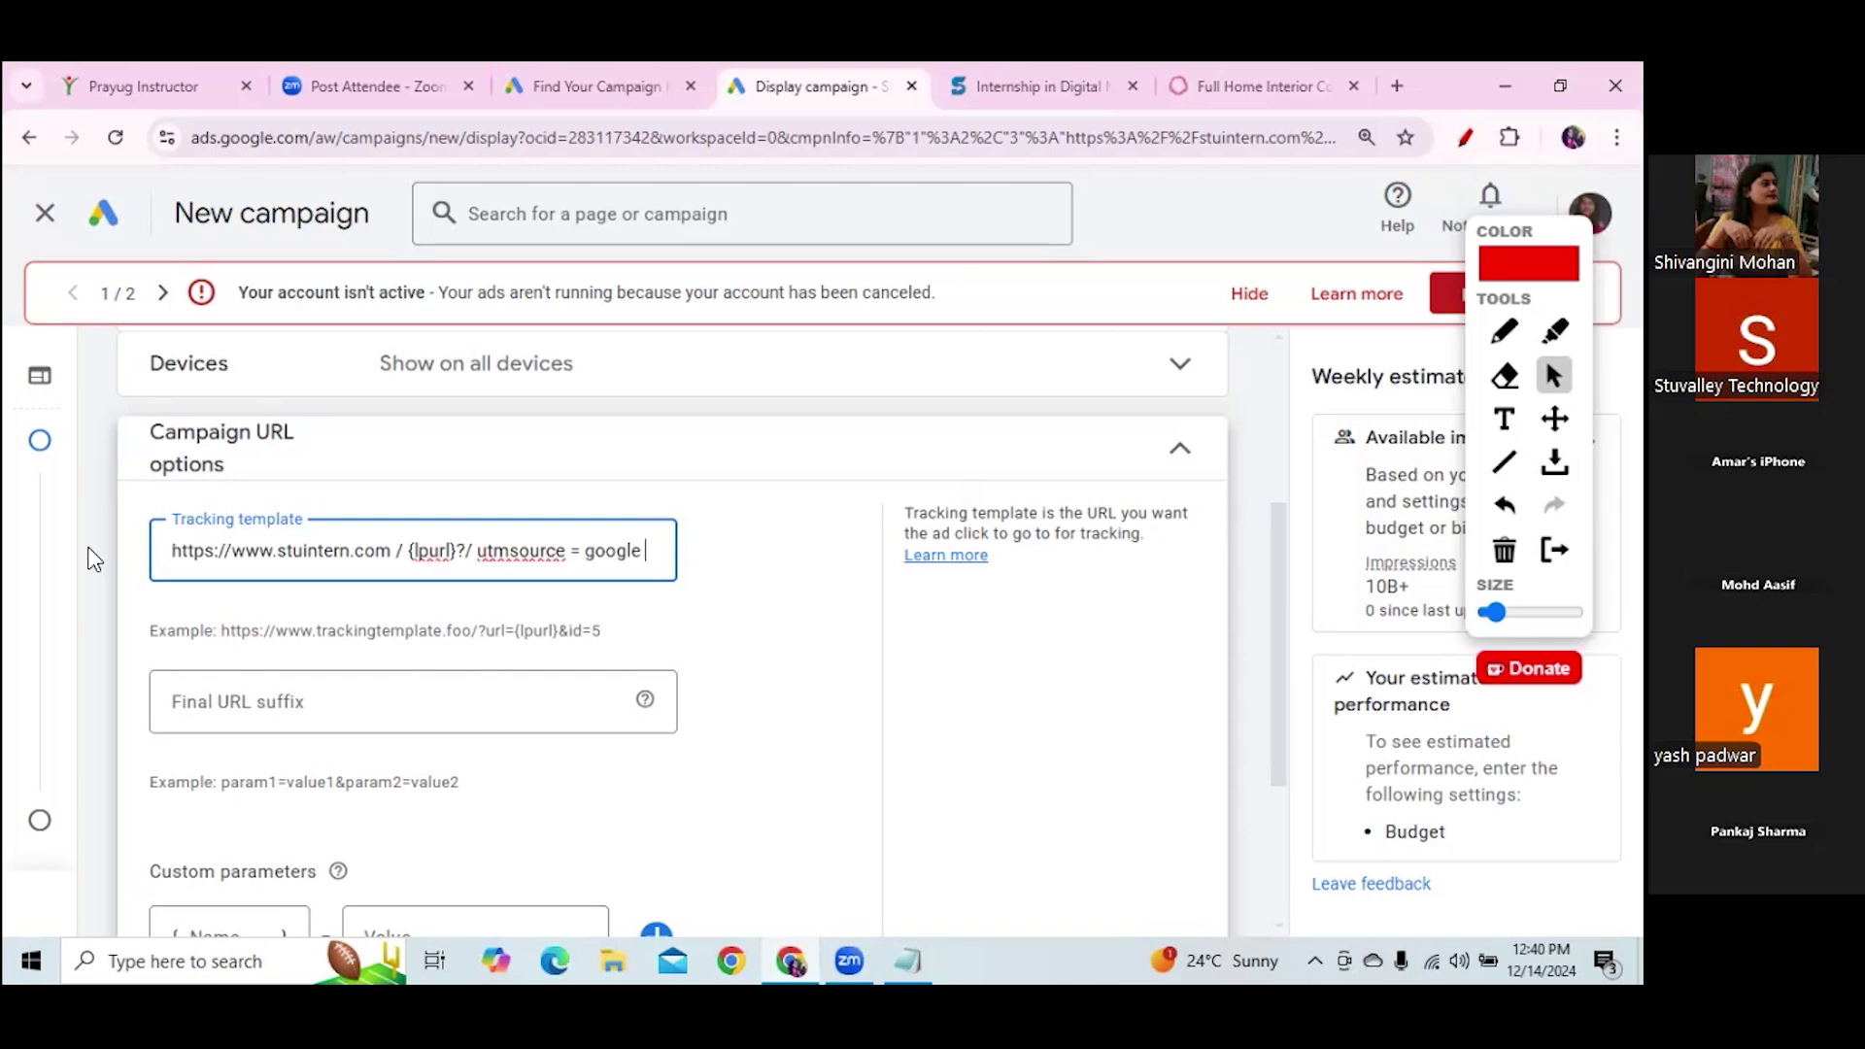
text(&)
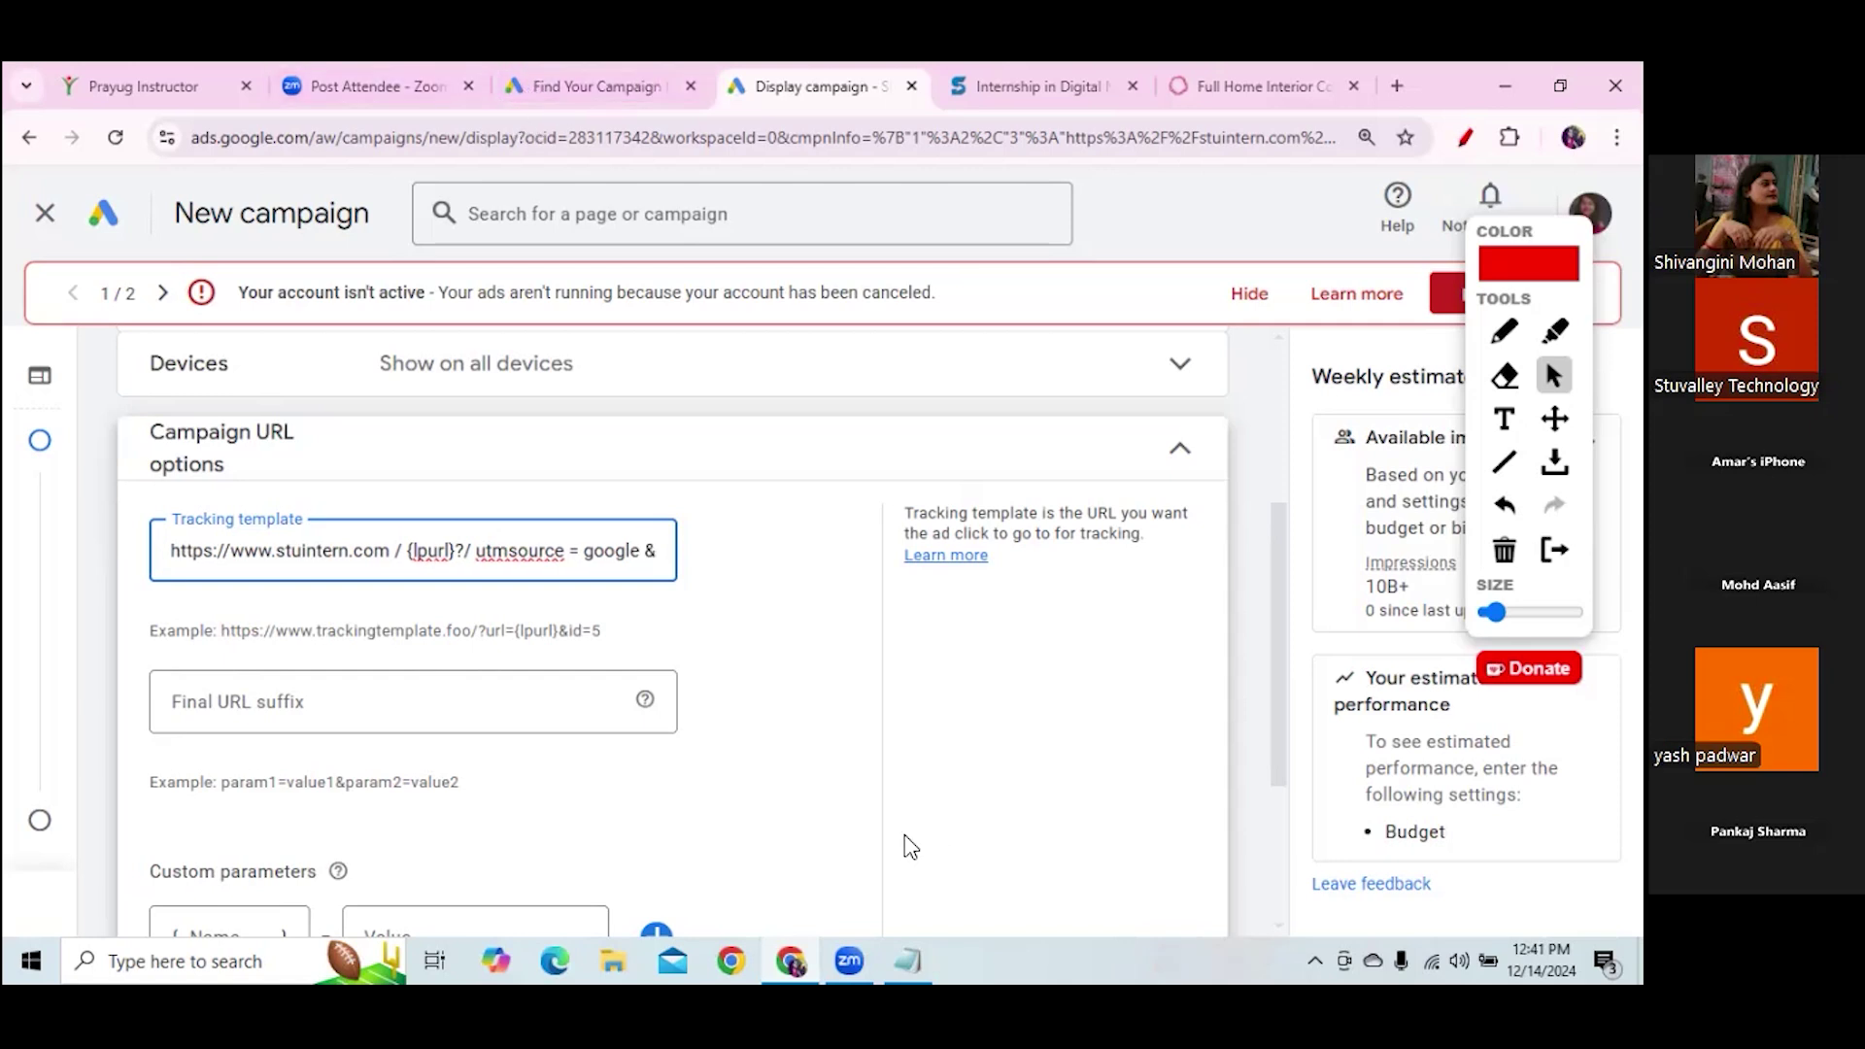
Copy the combined campaign id, device, keyword and ad group id parameters from the Notepad notes and append them to the tracking template
click(906, 959)
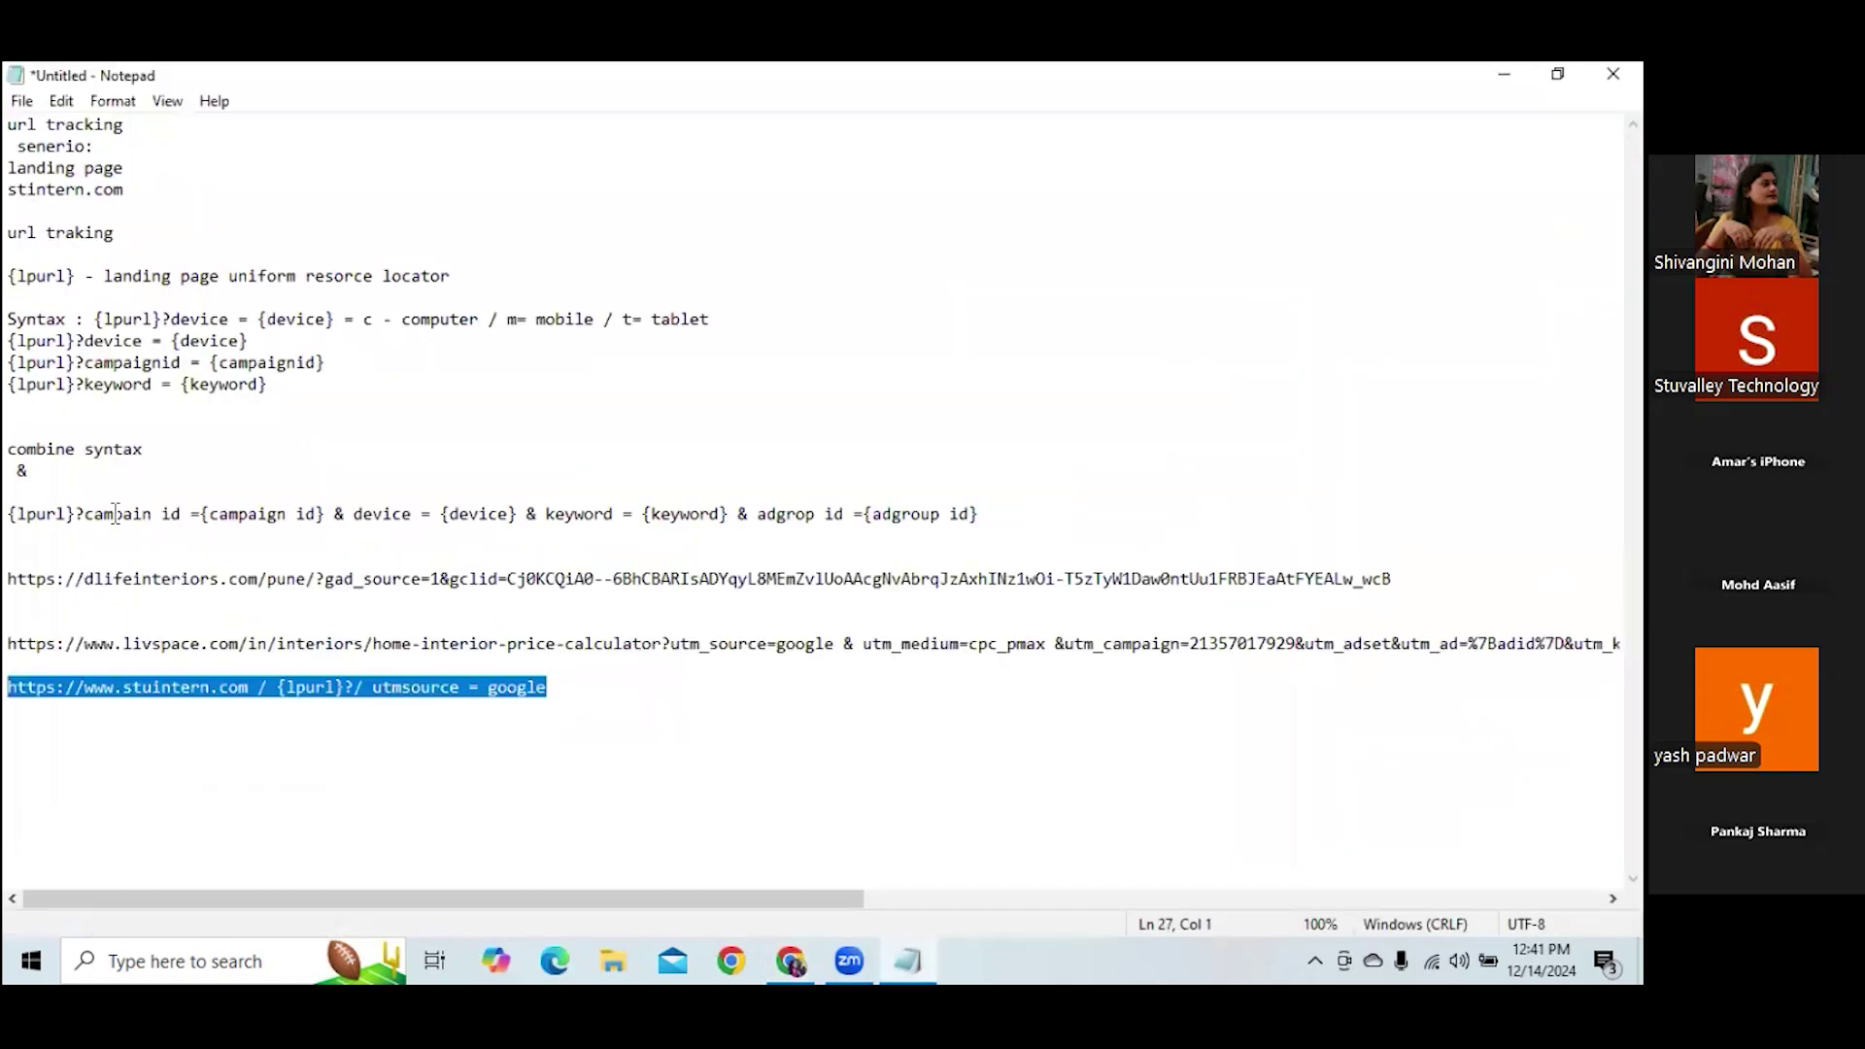
drag(85, 514, 983, 518)
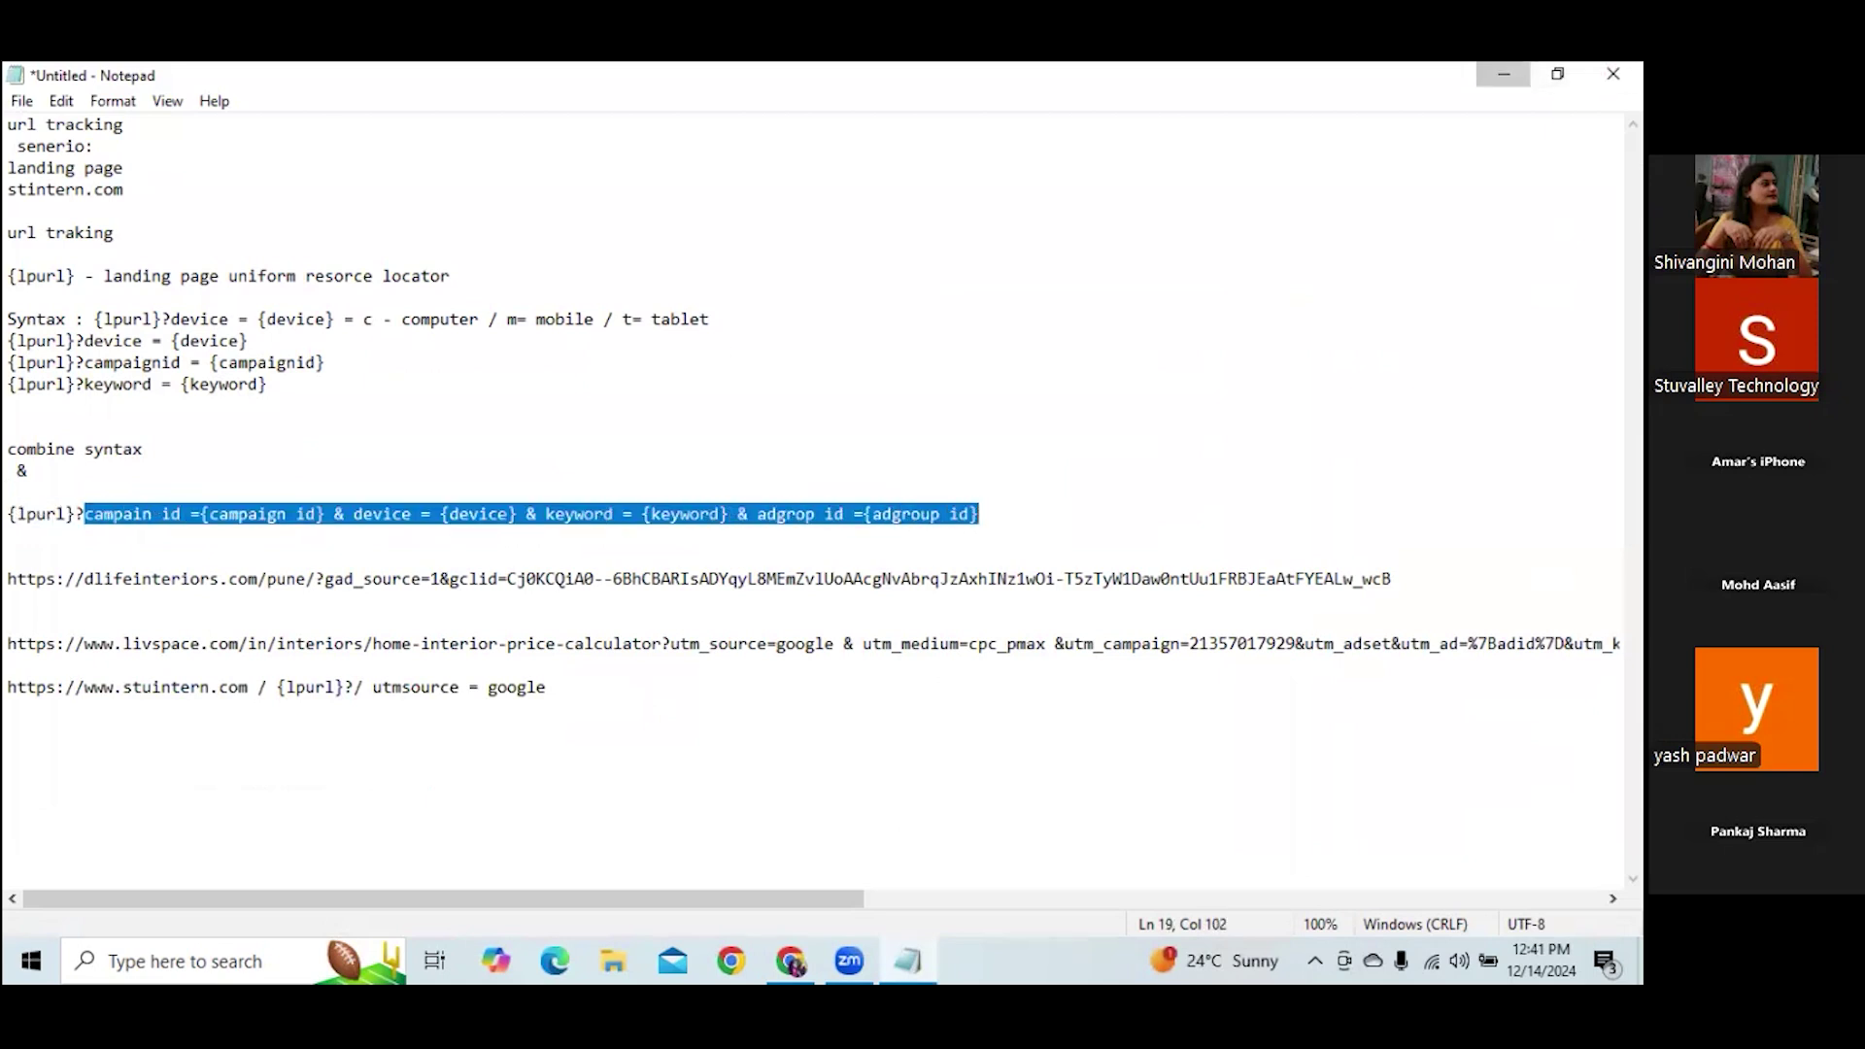
click(1503, 74)
click(645, 546)
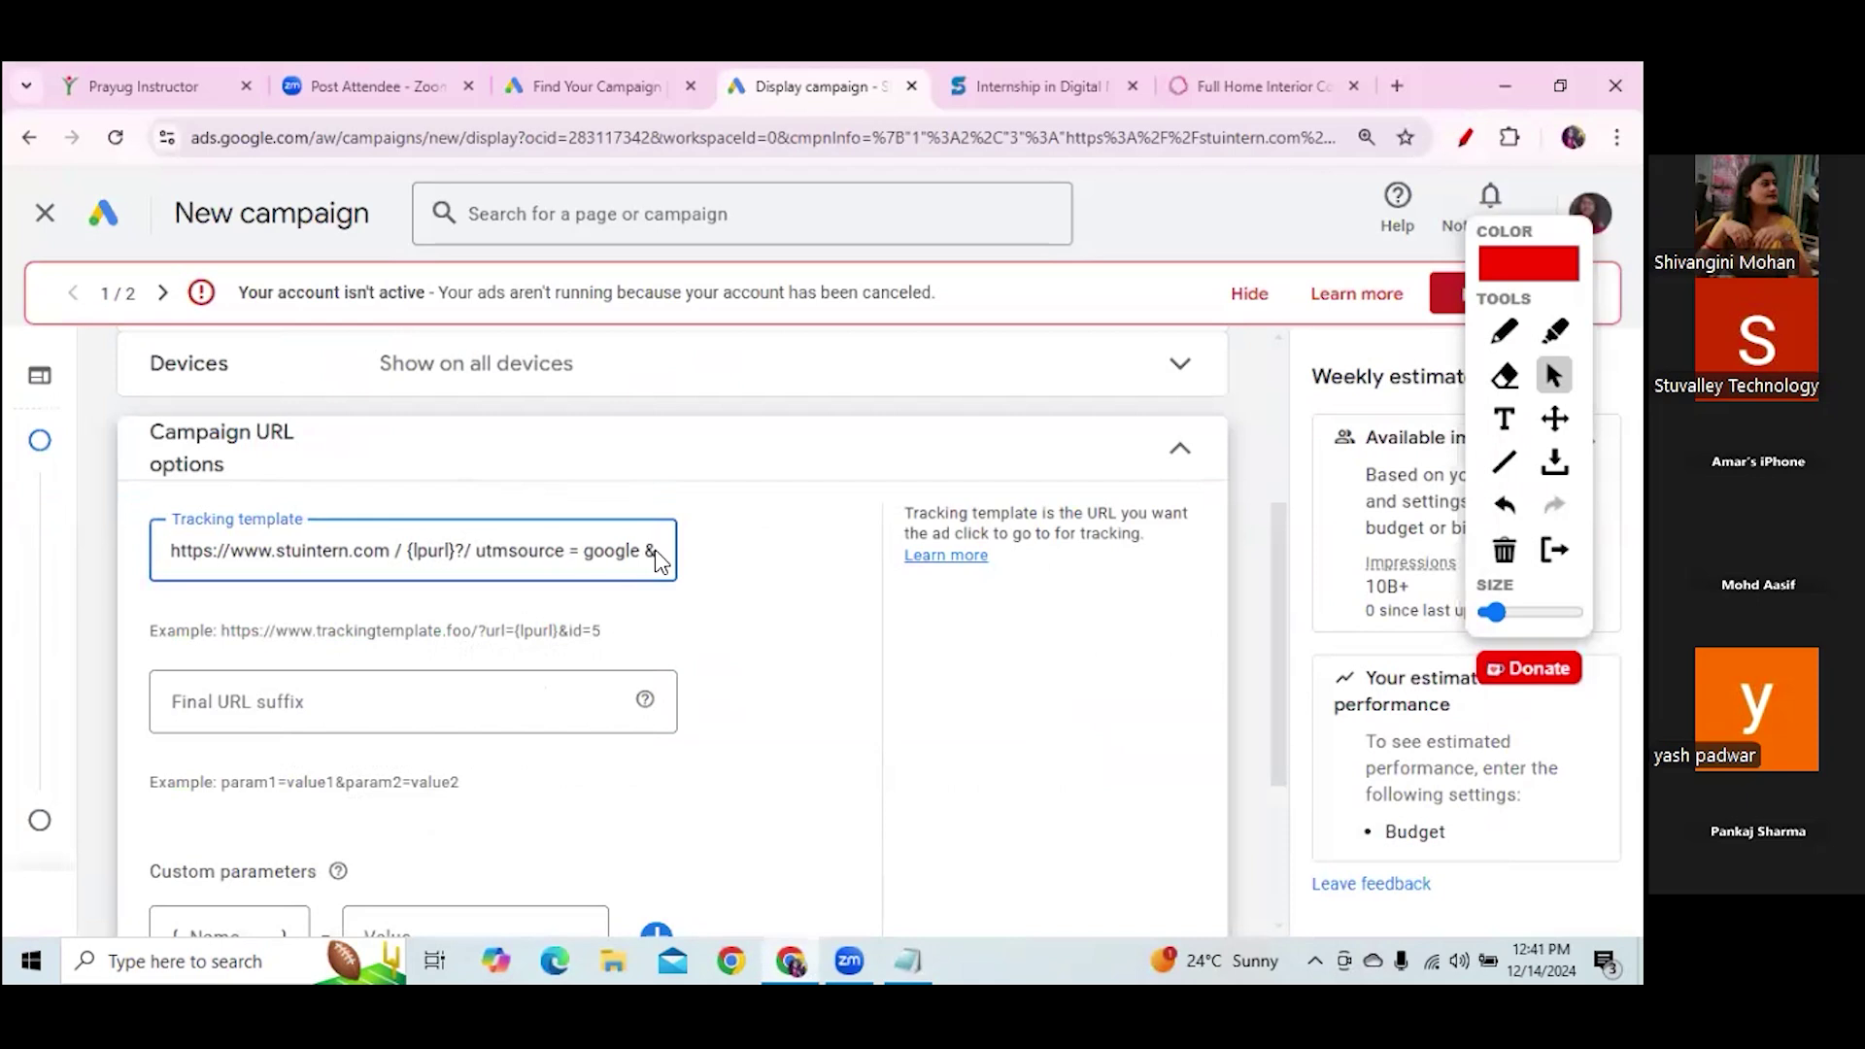
key(ctrl+v)
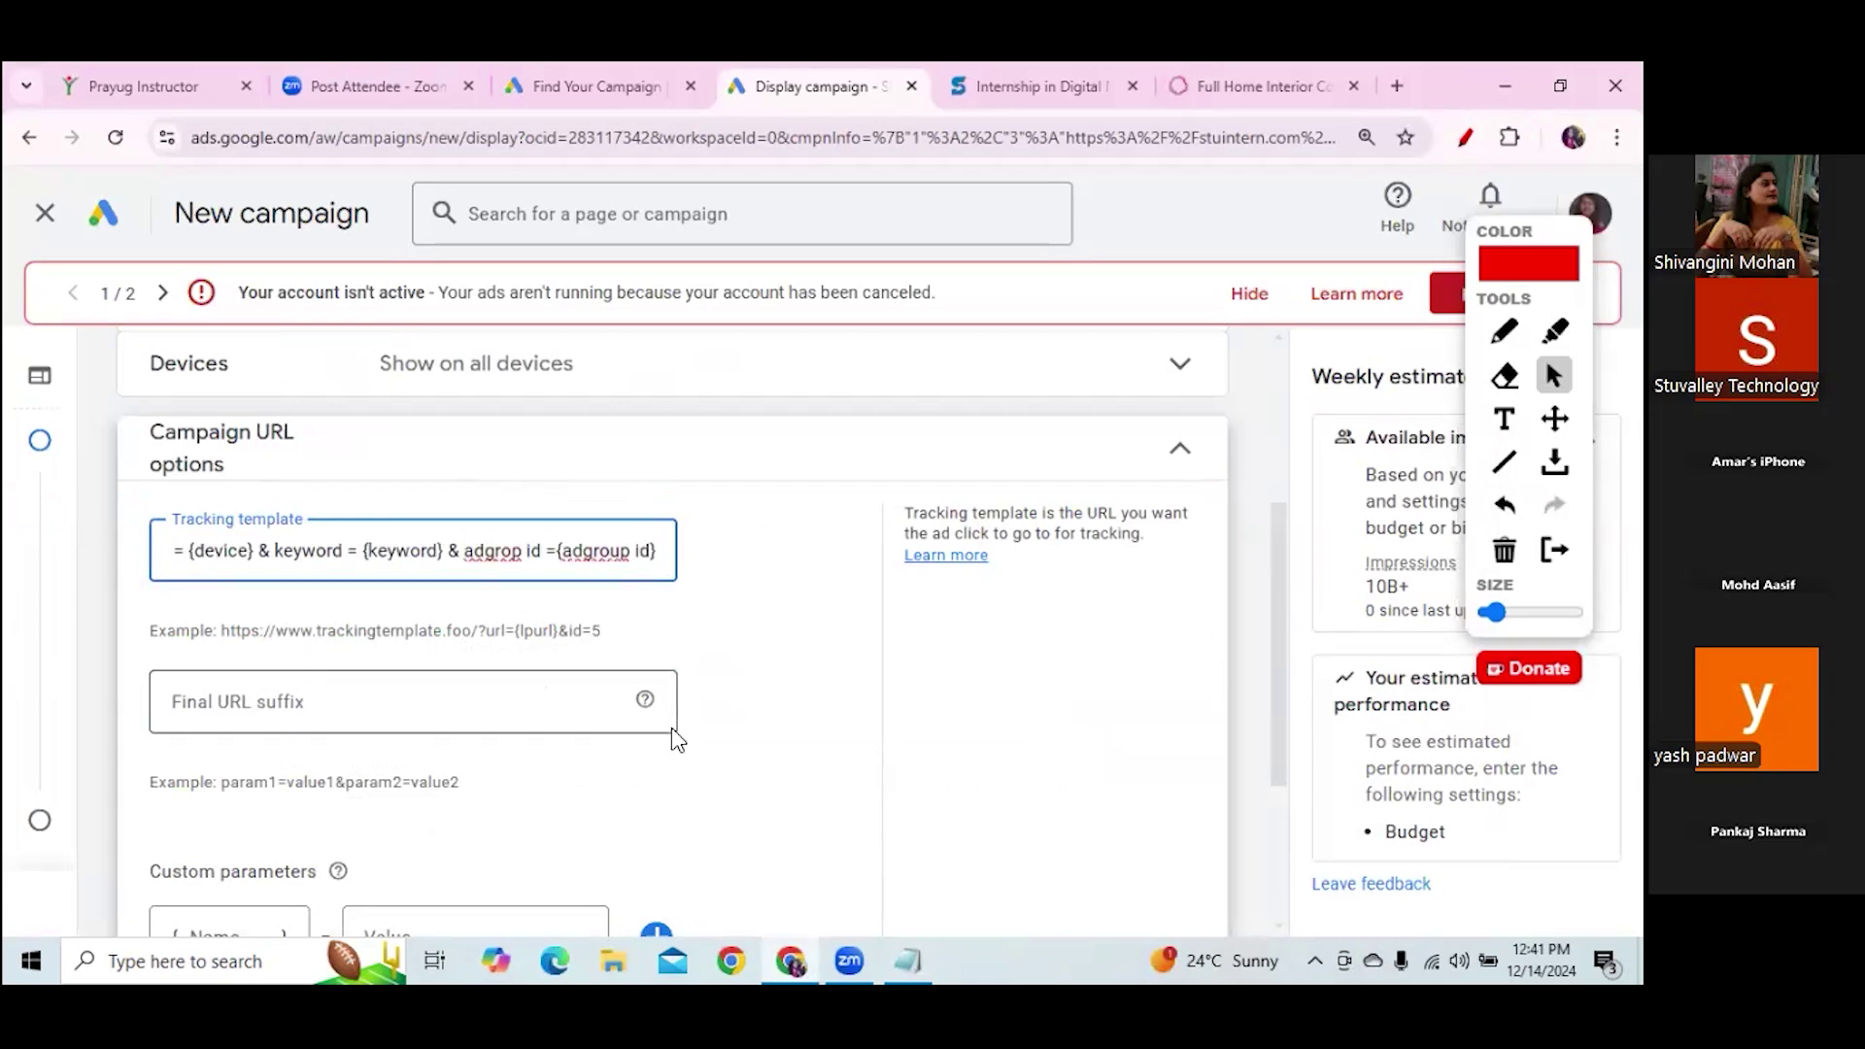
click(560, 503)
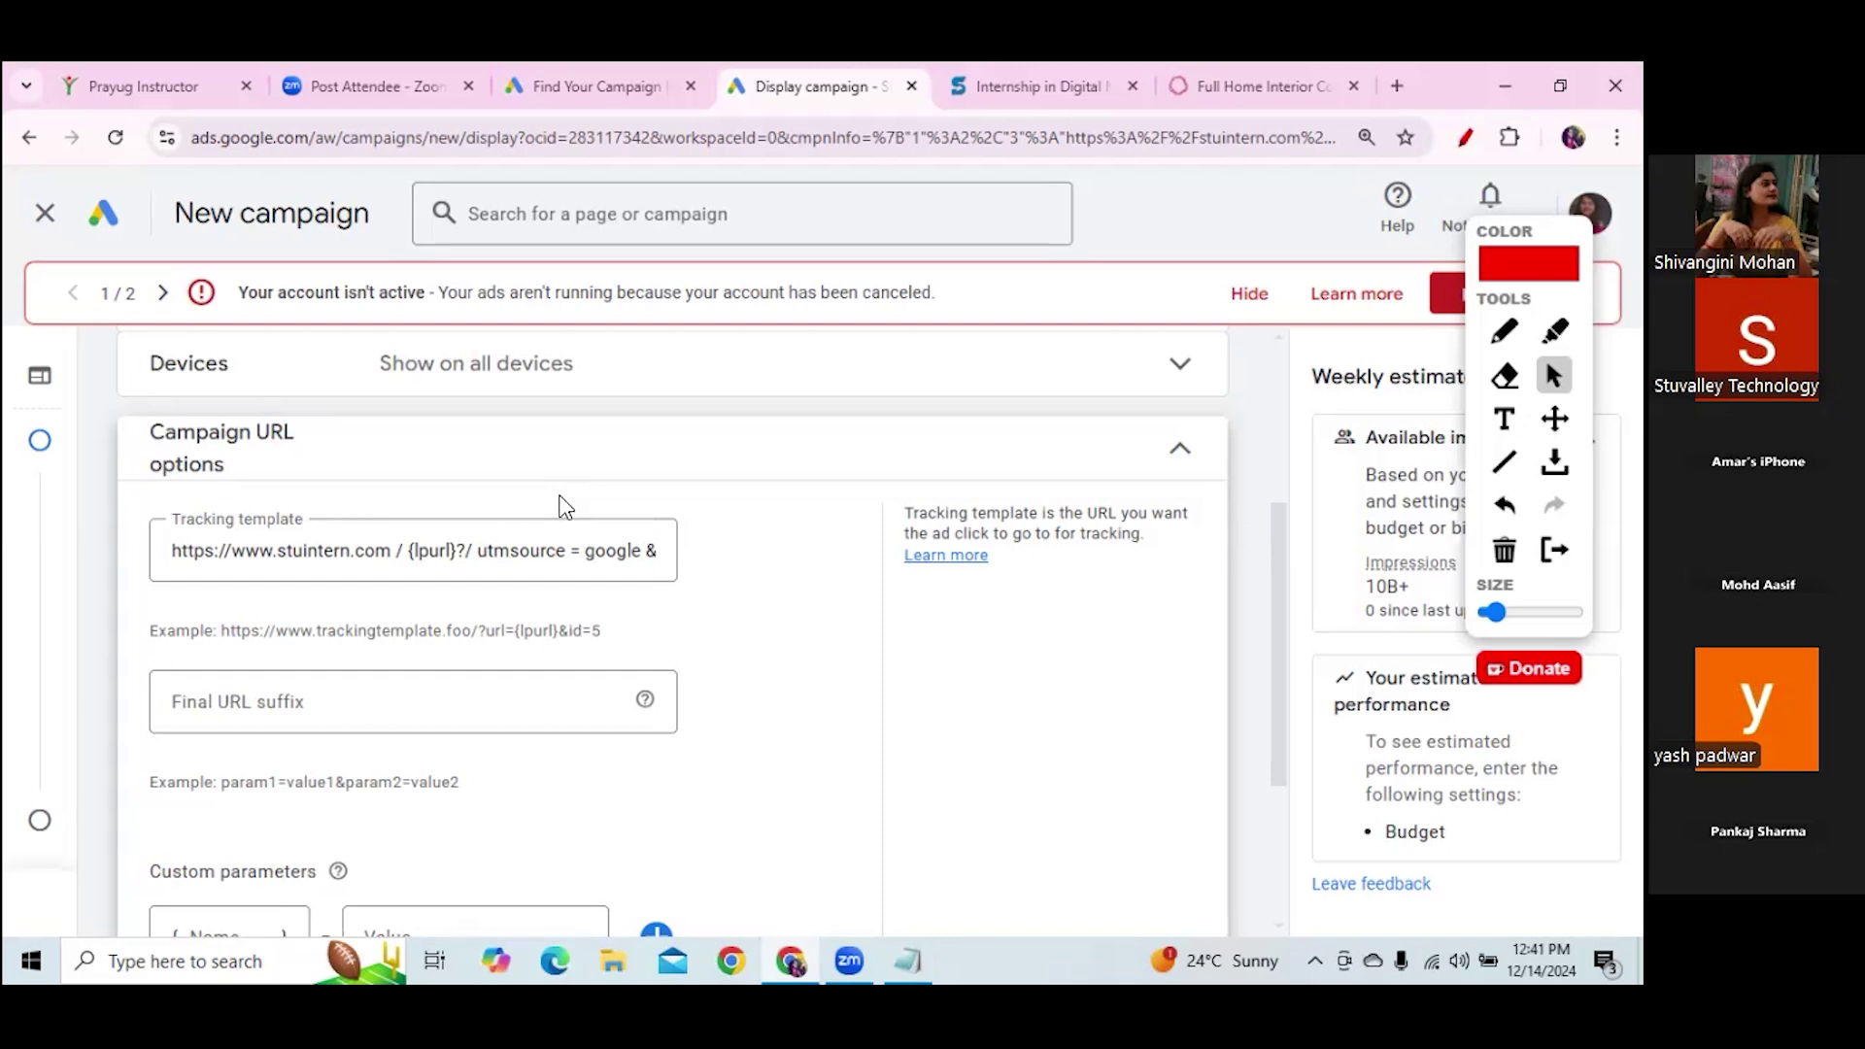
In the Notepad notes, put the label "sample url :" in front of both the dlifeinteriors and Livspace URLs
click(907, 959)
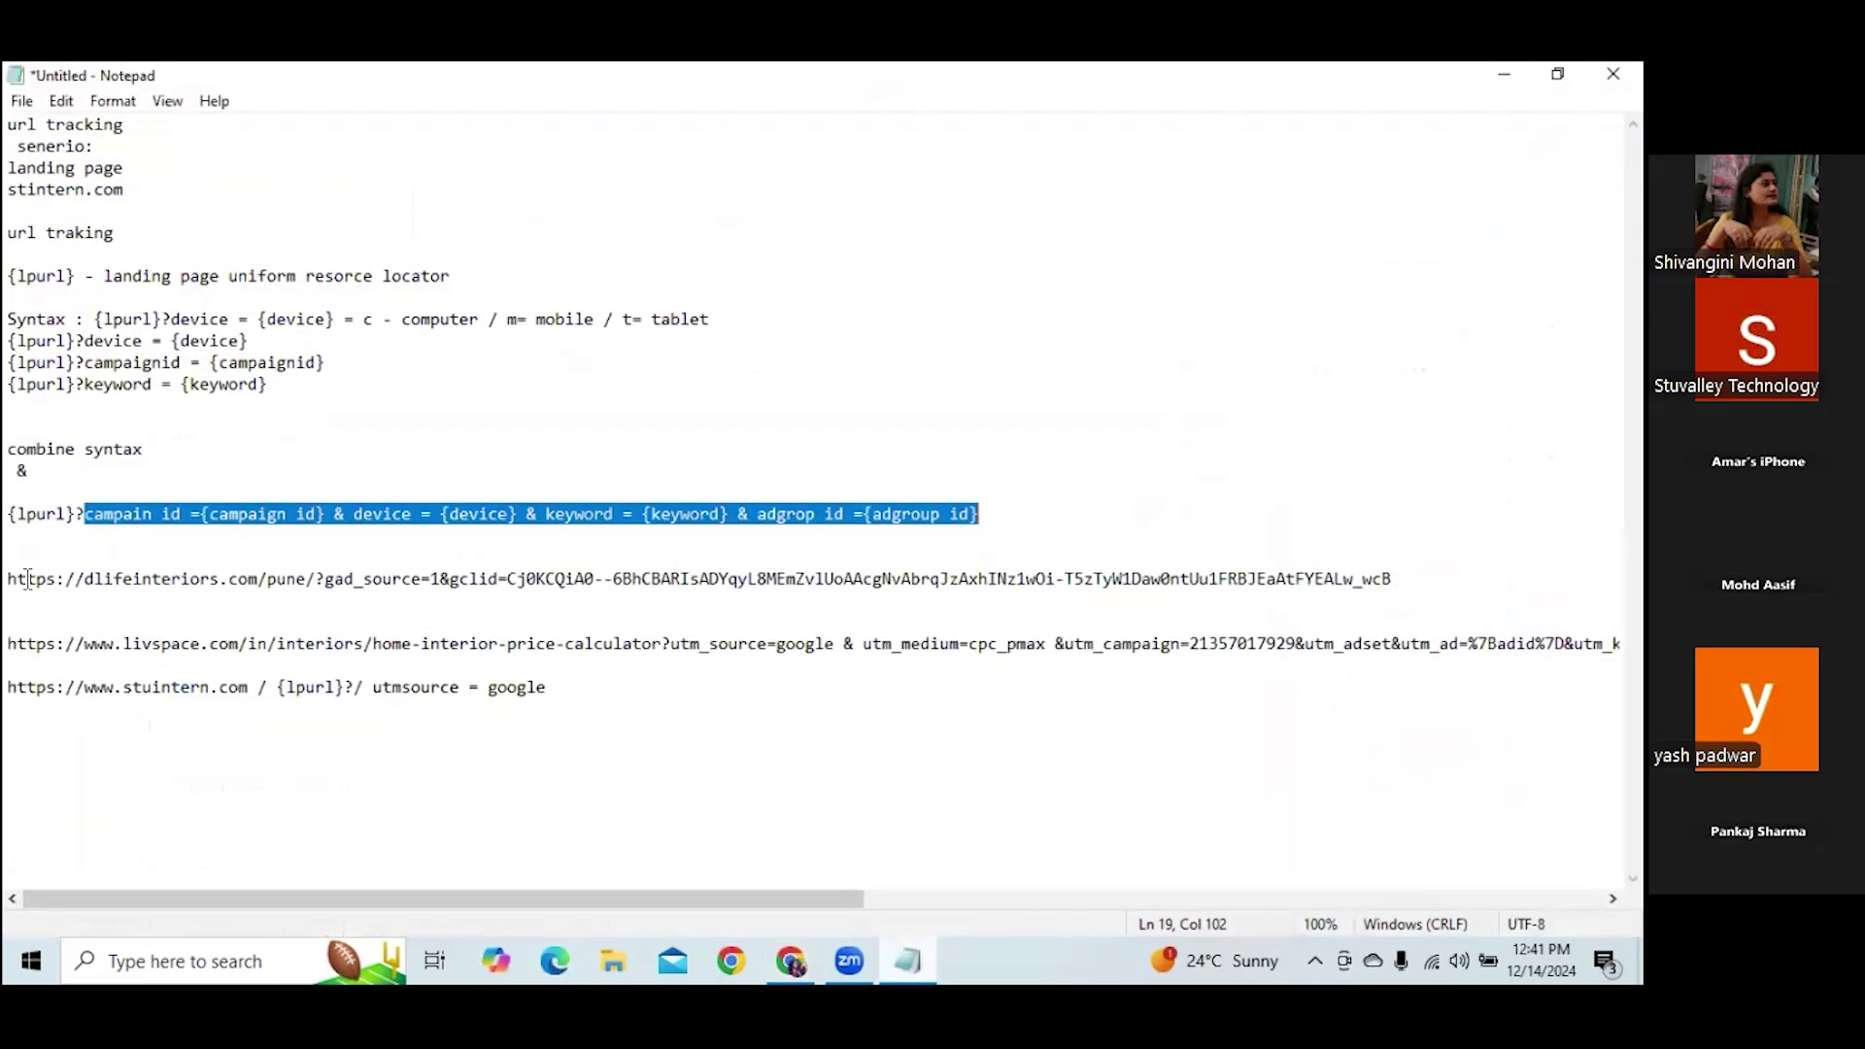
click(13, 581)
text(sample)
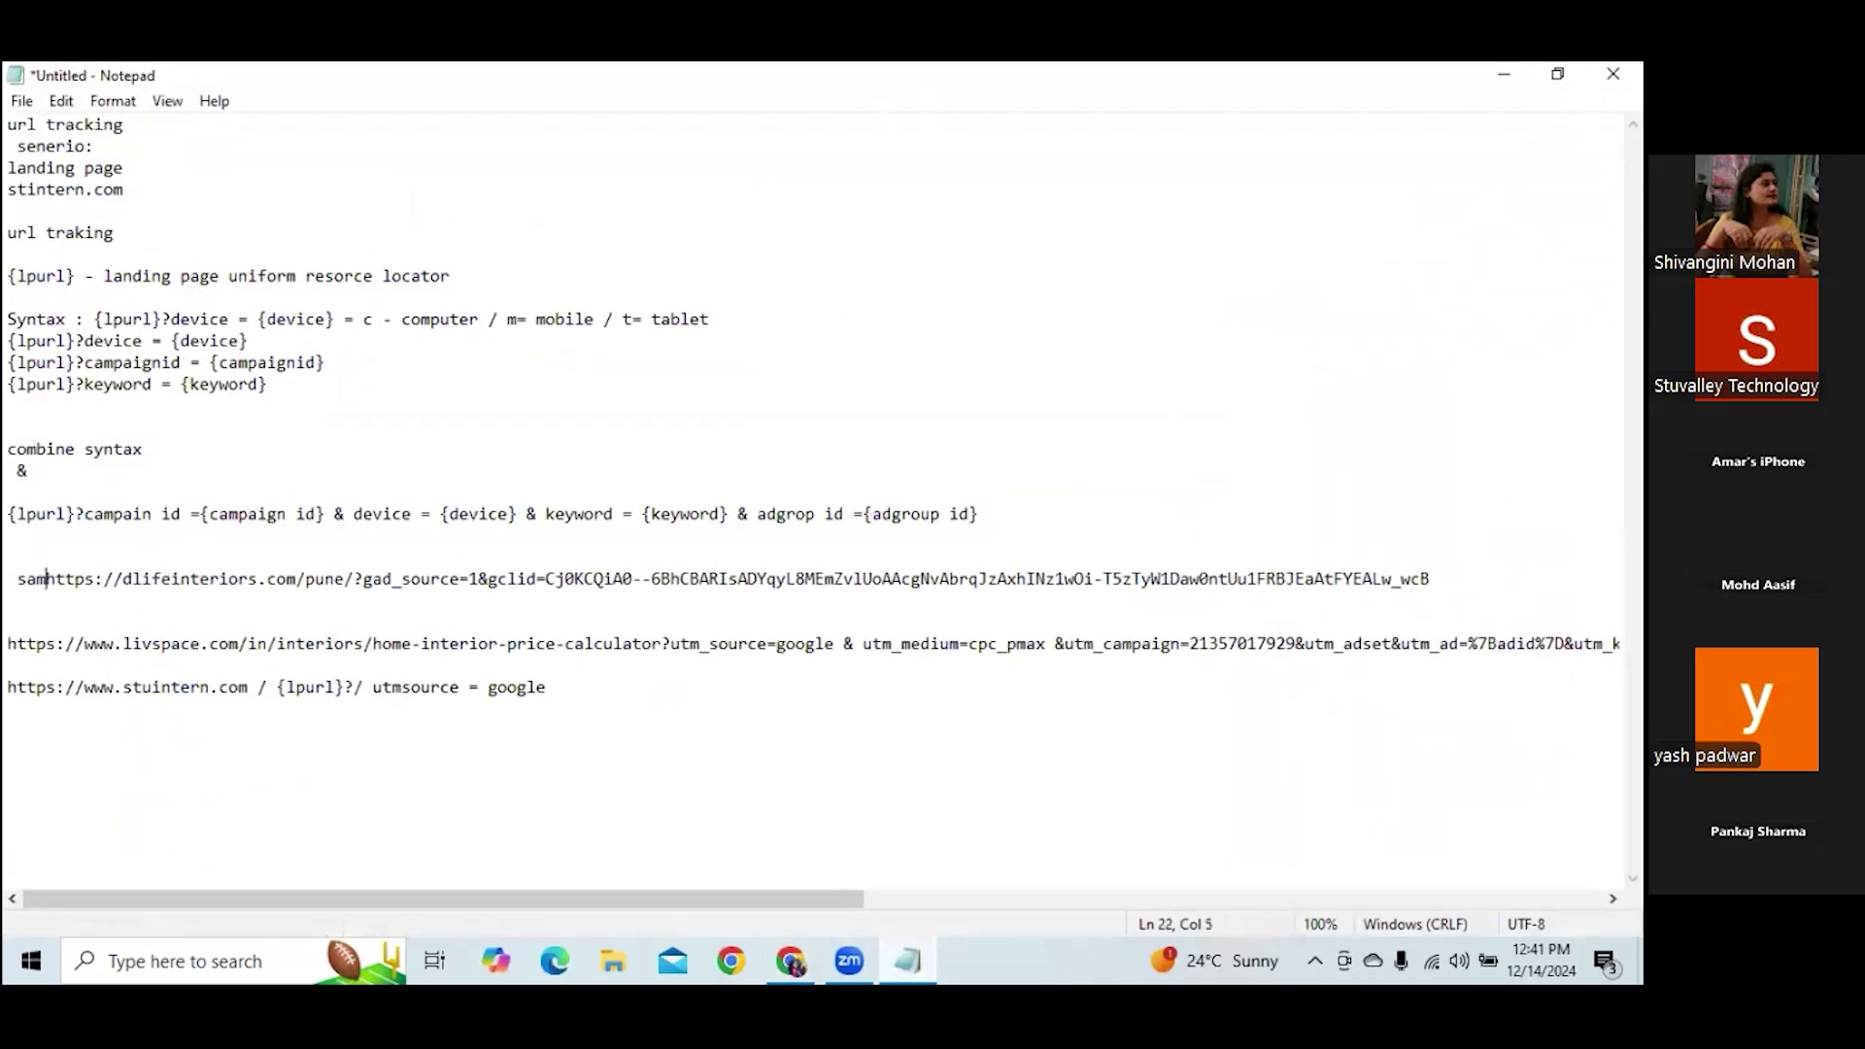
text( url)
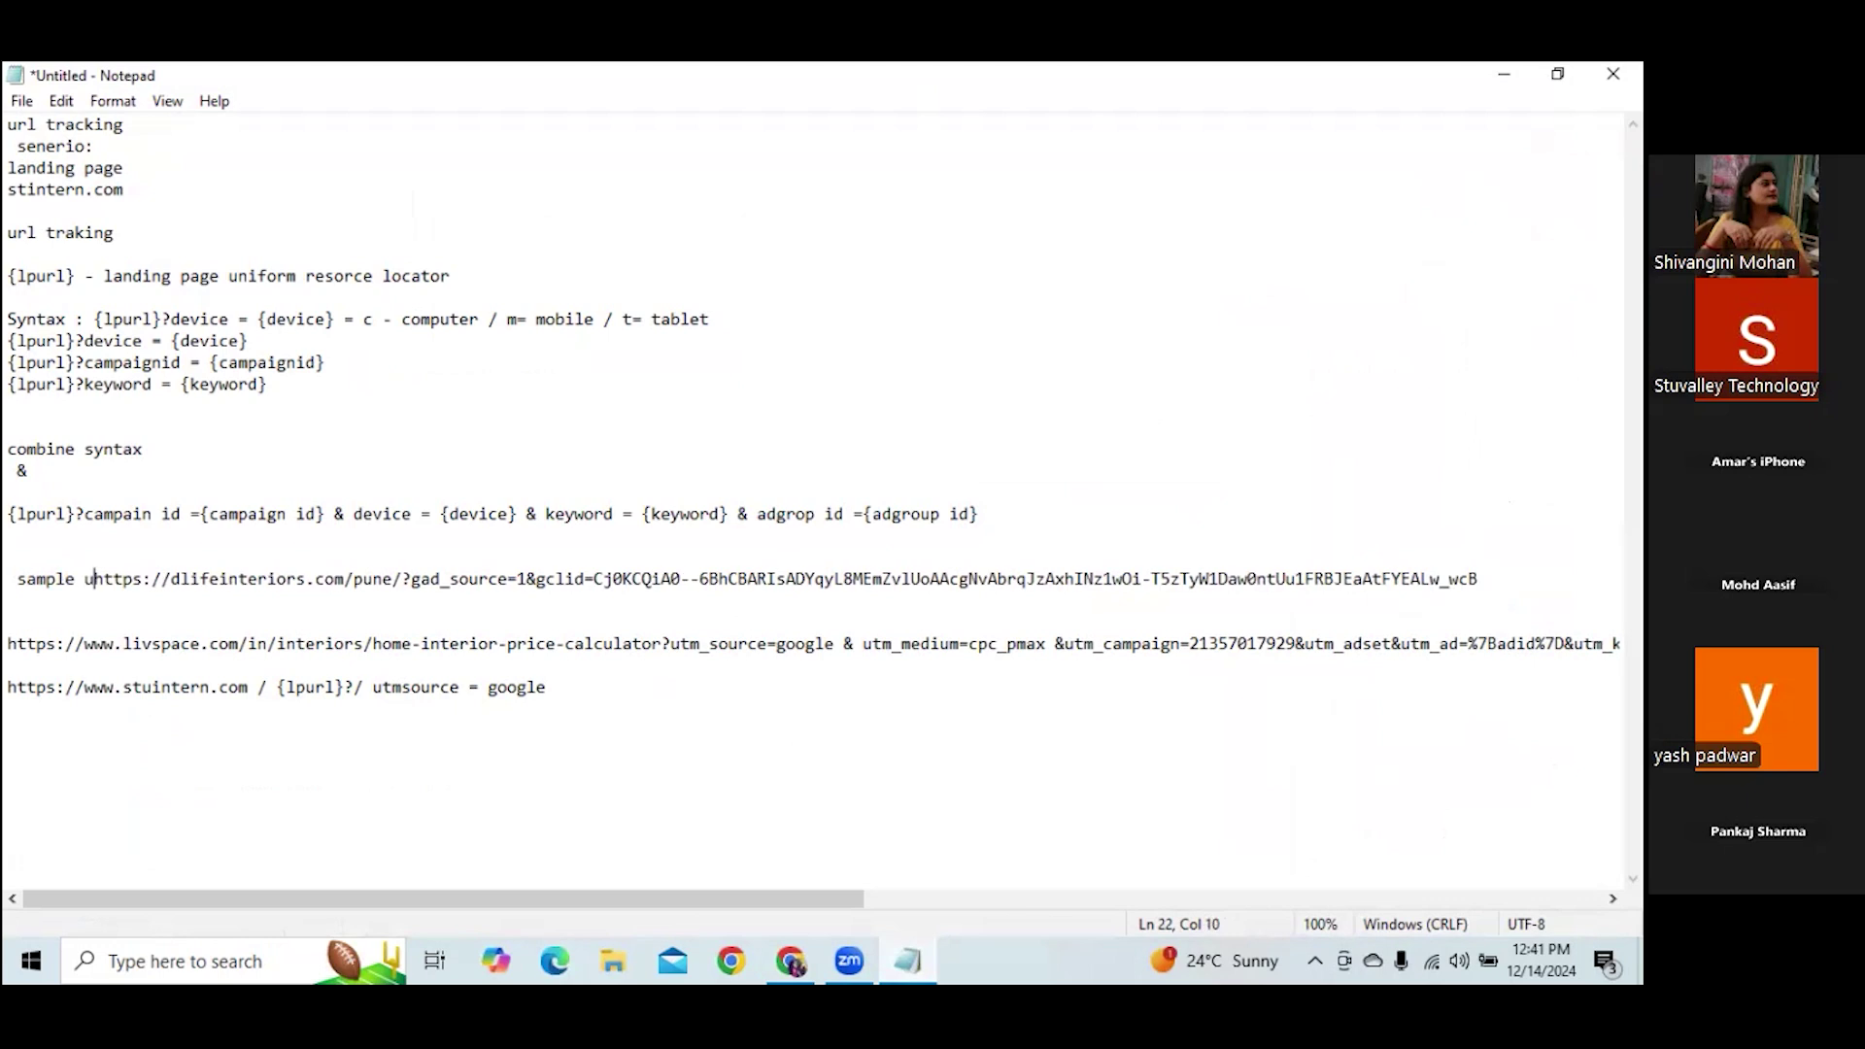
text( :)
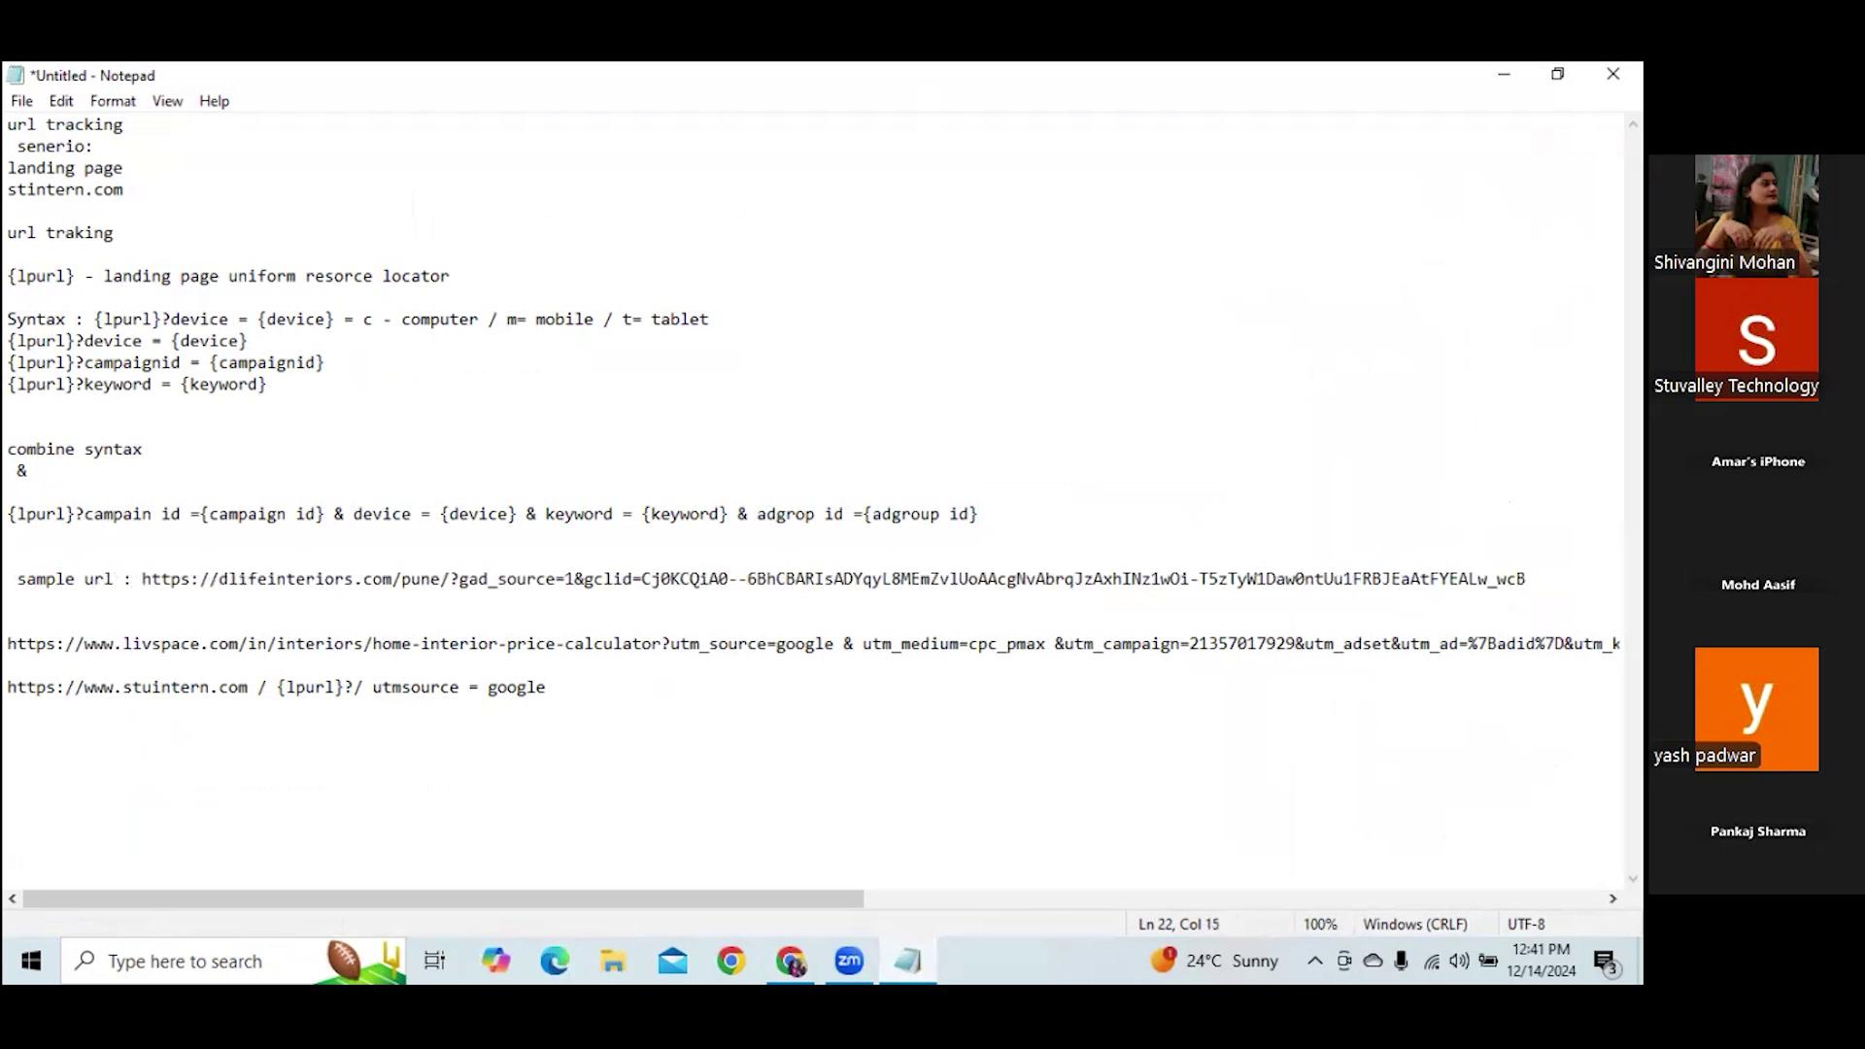
click(15, 648)
text(sample url :)
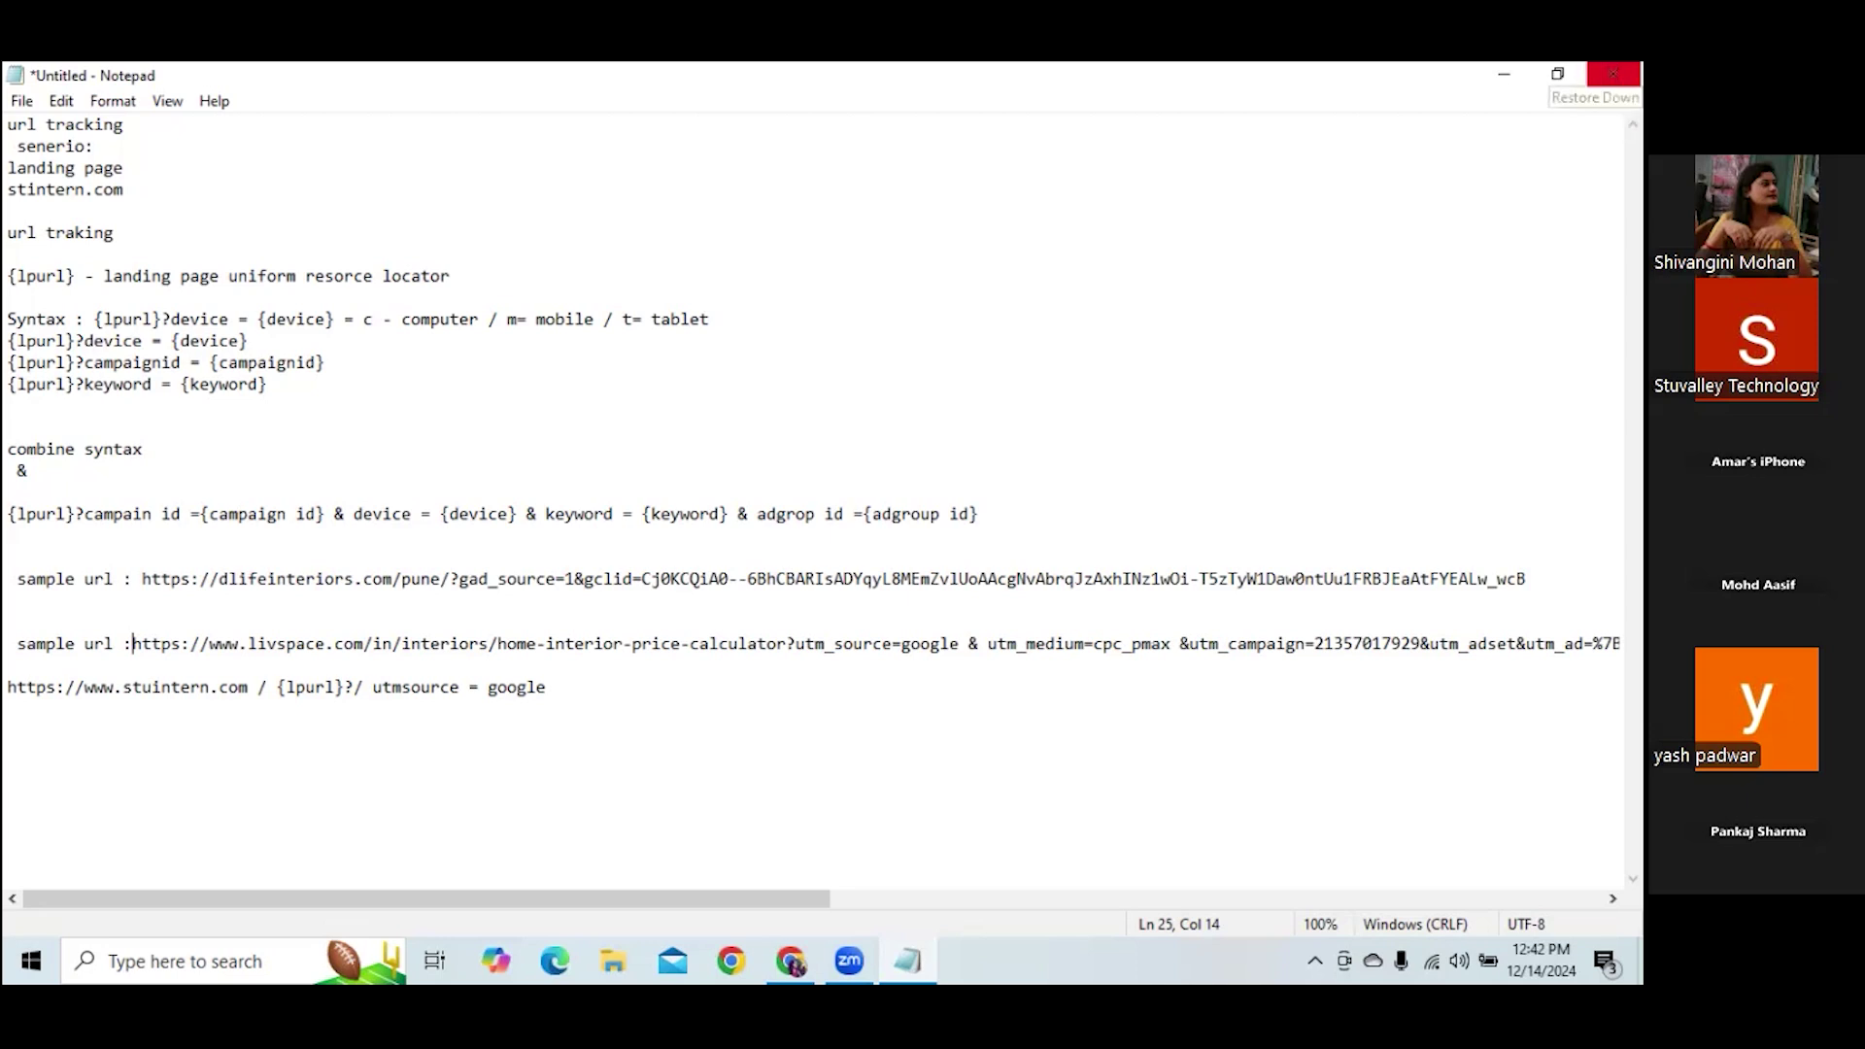
Switch back to the Display campaign in Chrome, collapse the campaign URL options and open the Dynamic ads settings
key(alt+Tab)
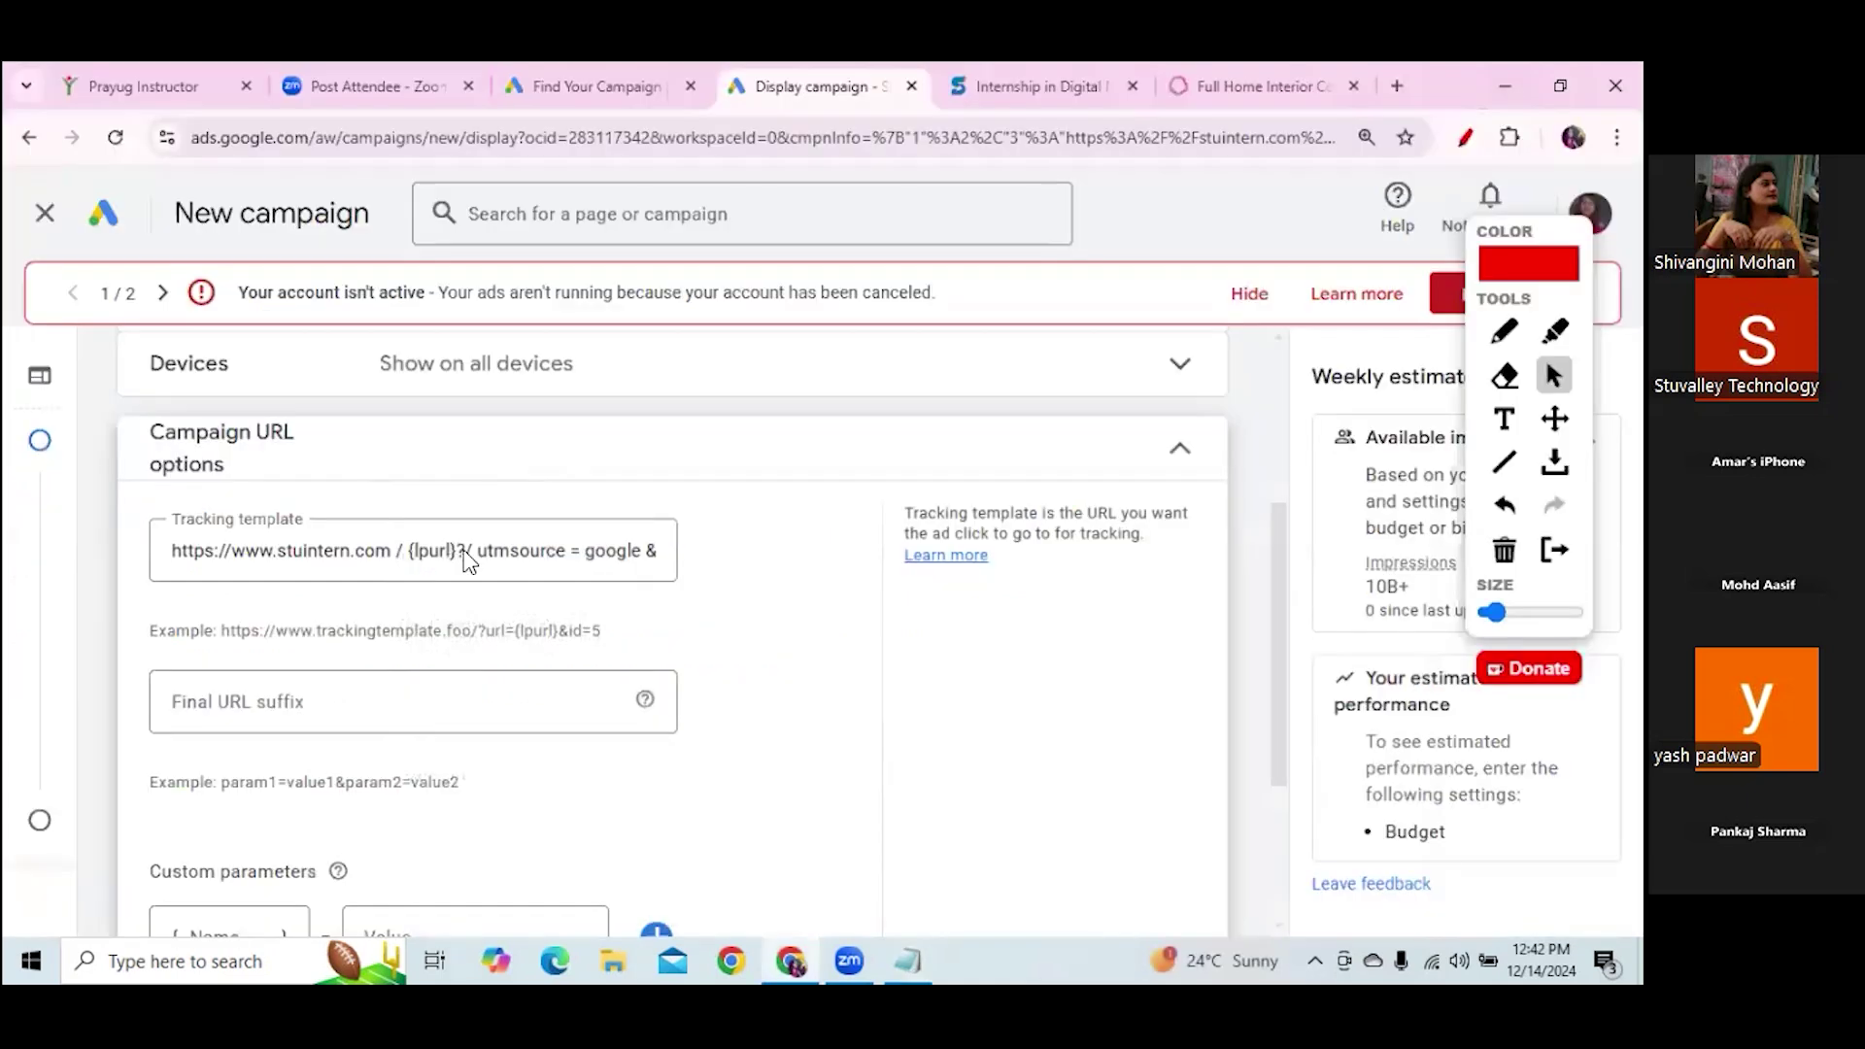
click(1181, 456)
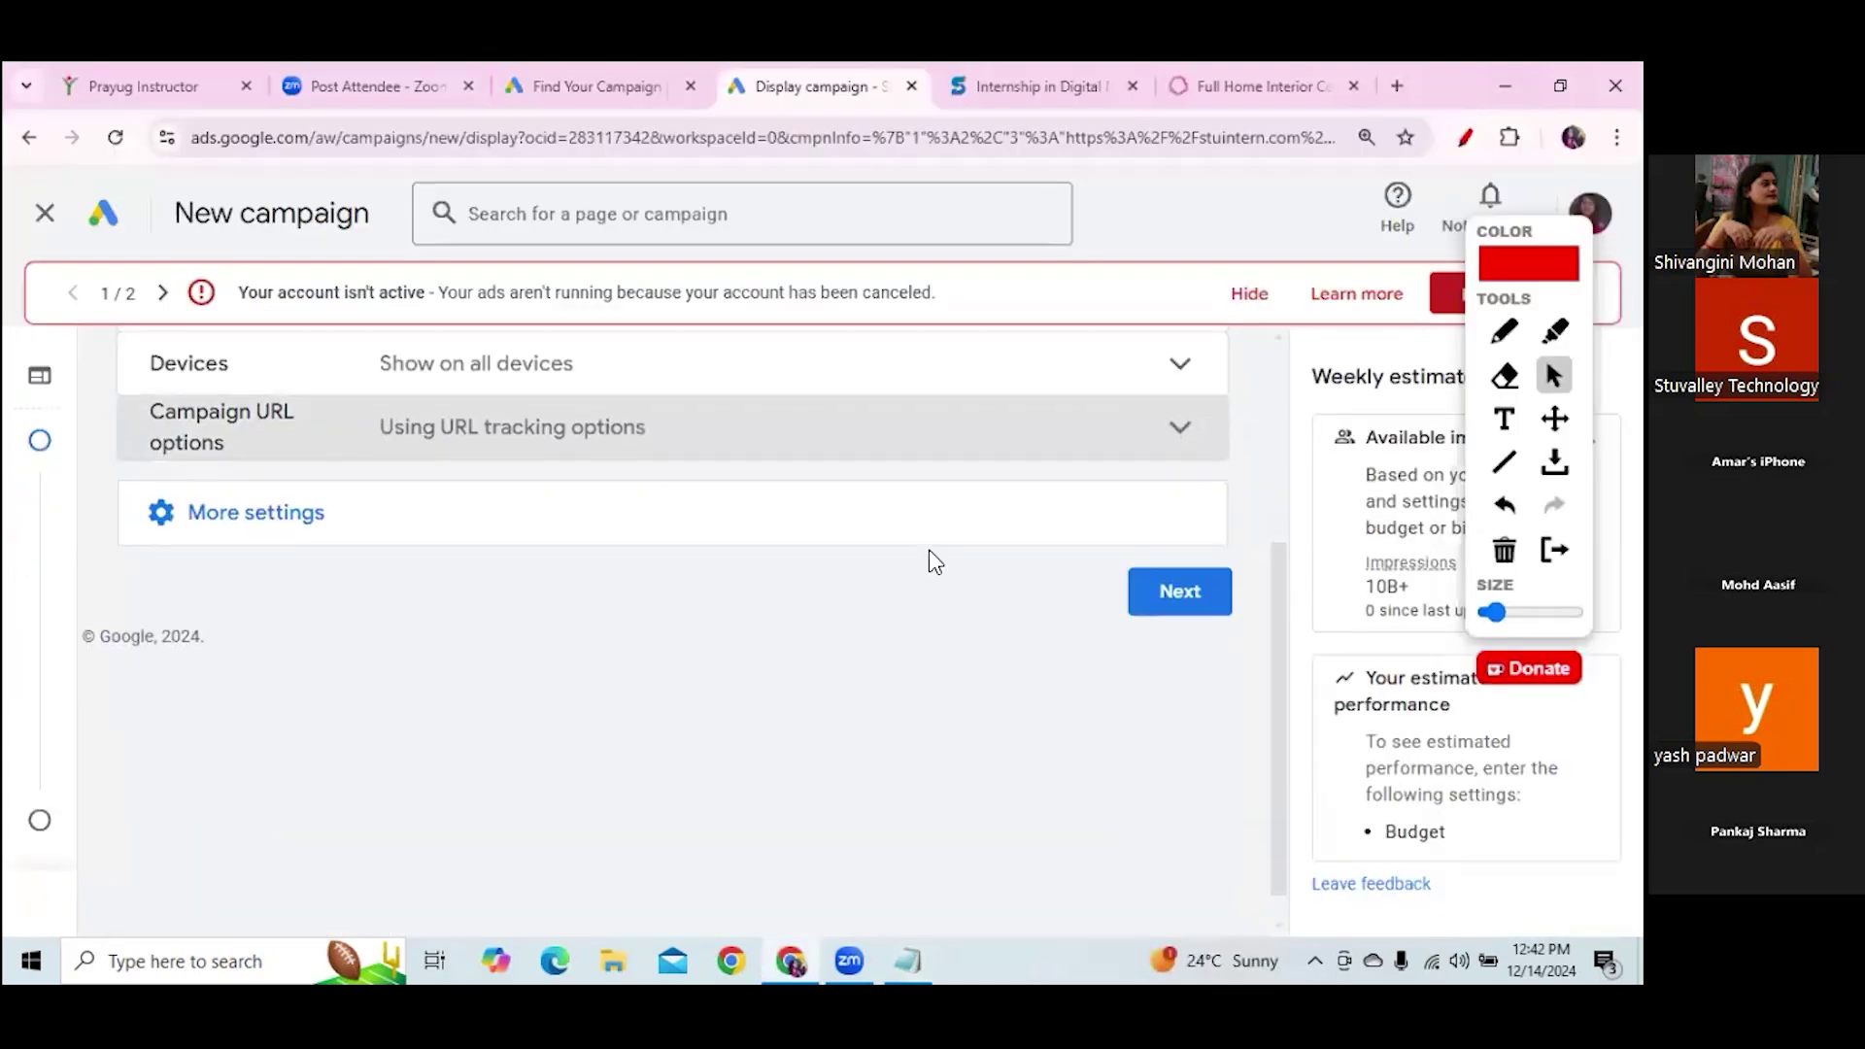
click(370, 528)
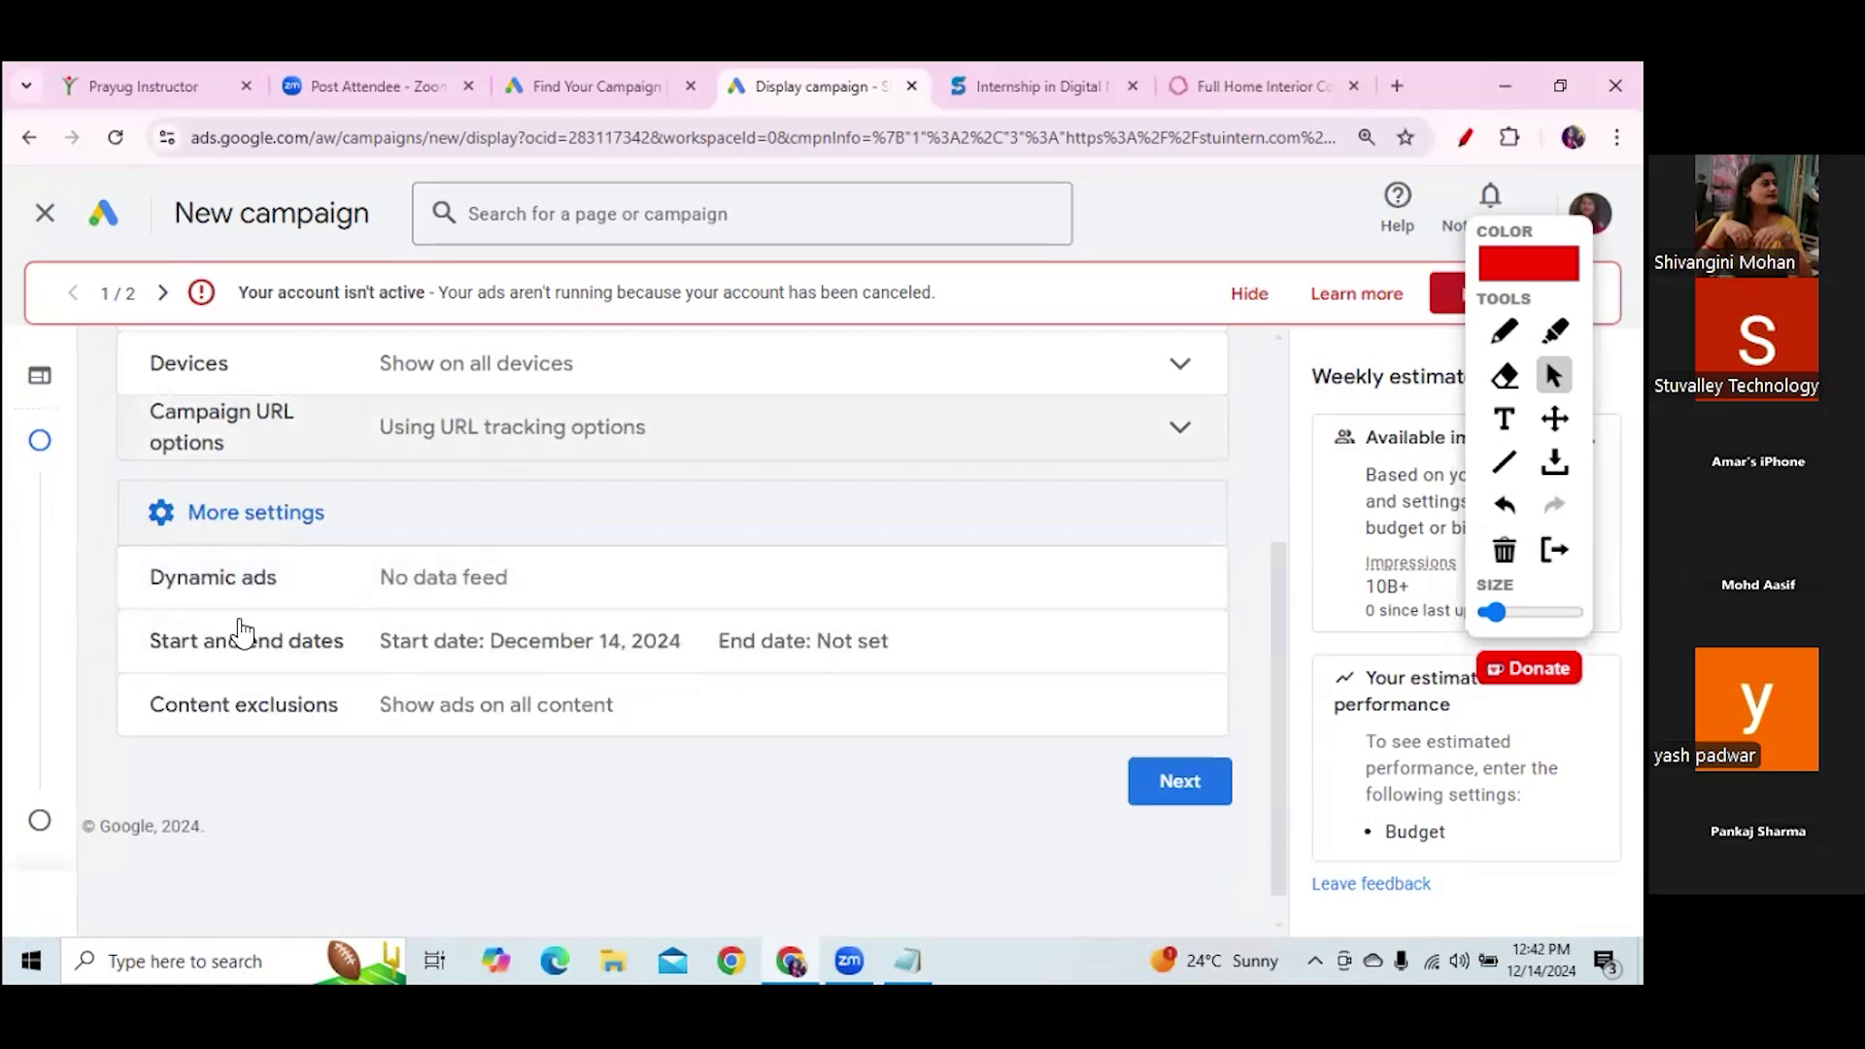
click(313, 575)
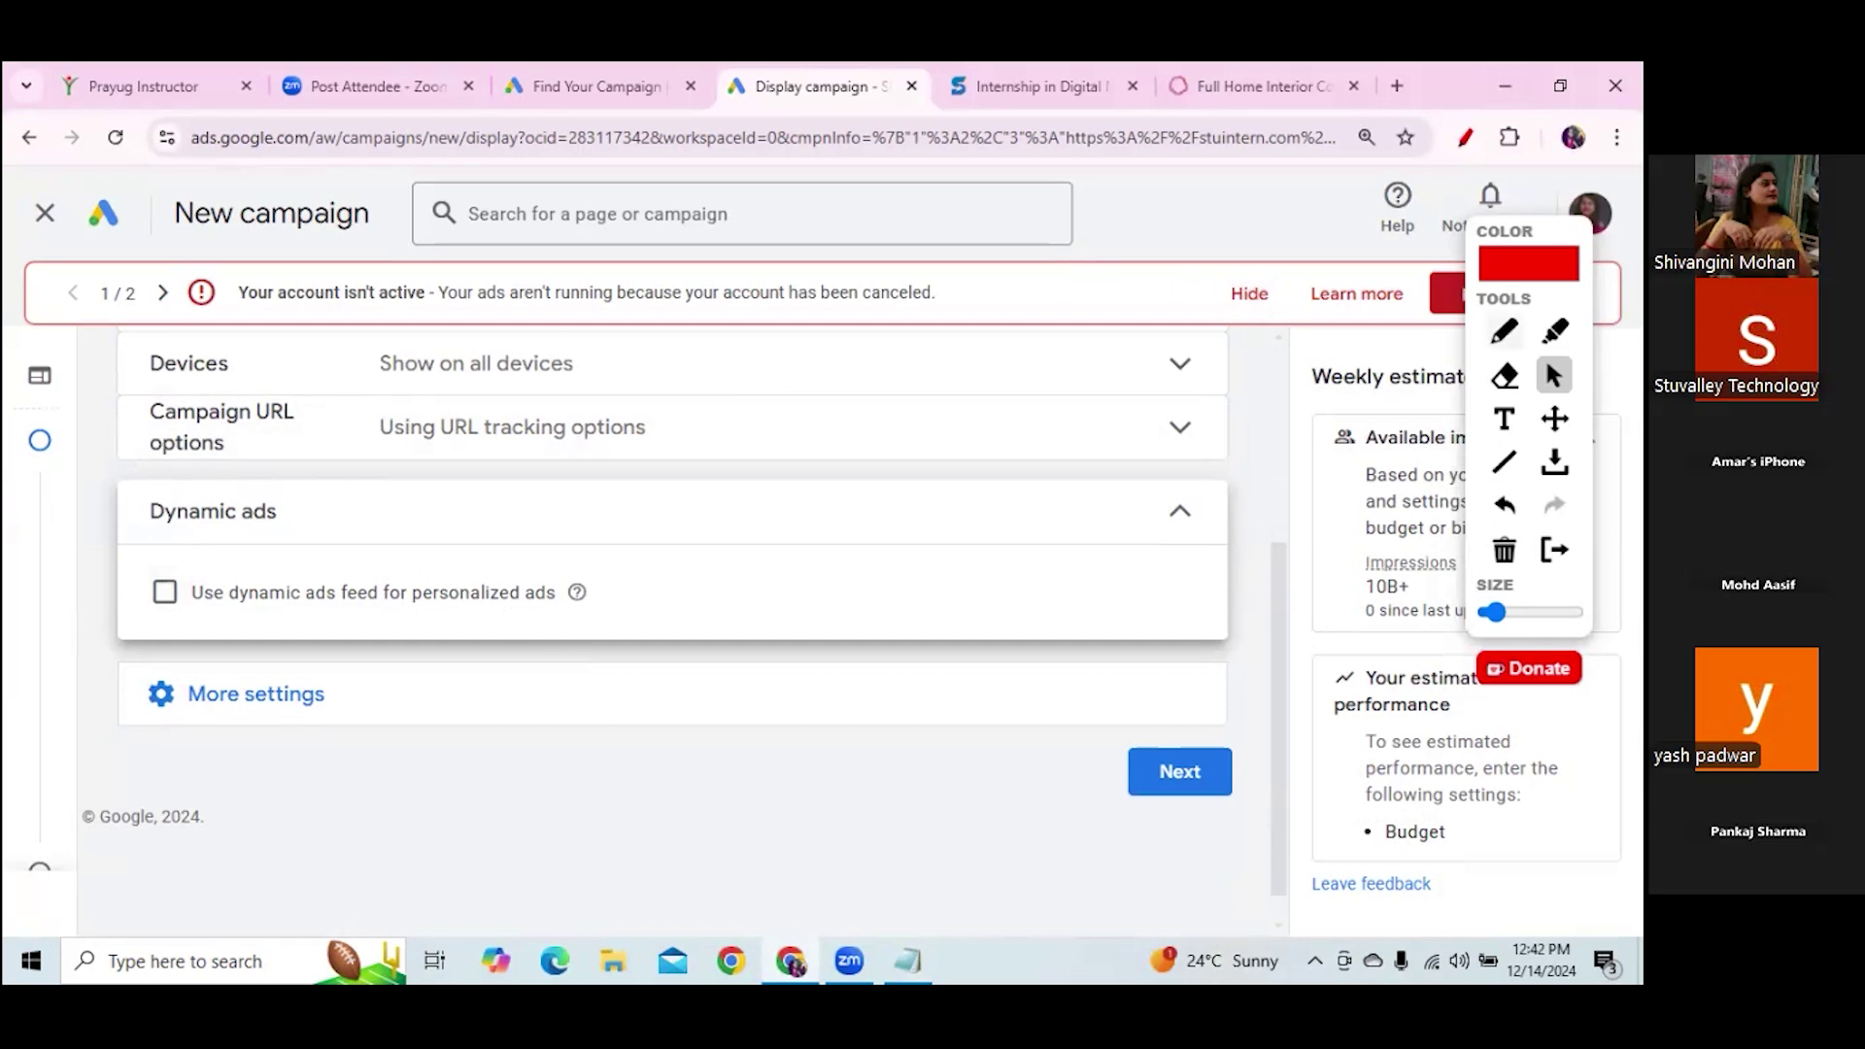
Circle the dynamic ads feed checkbox in red and draw a tick over it with the annotation pencil
click(1503, 331)
mouse_move(191, 553)
mouse_down()
mouse_move(126, 633)
mouse_move(191, 541)
mouse_up()
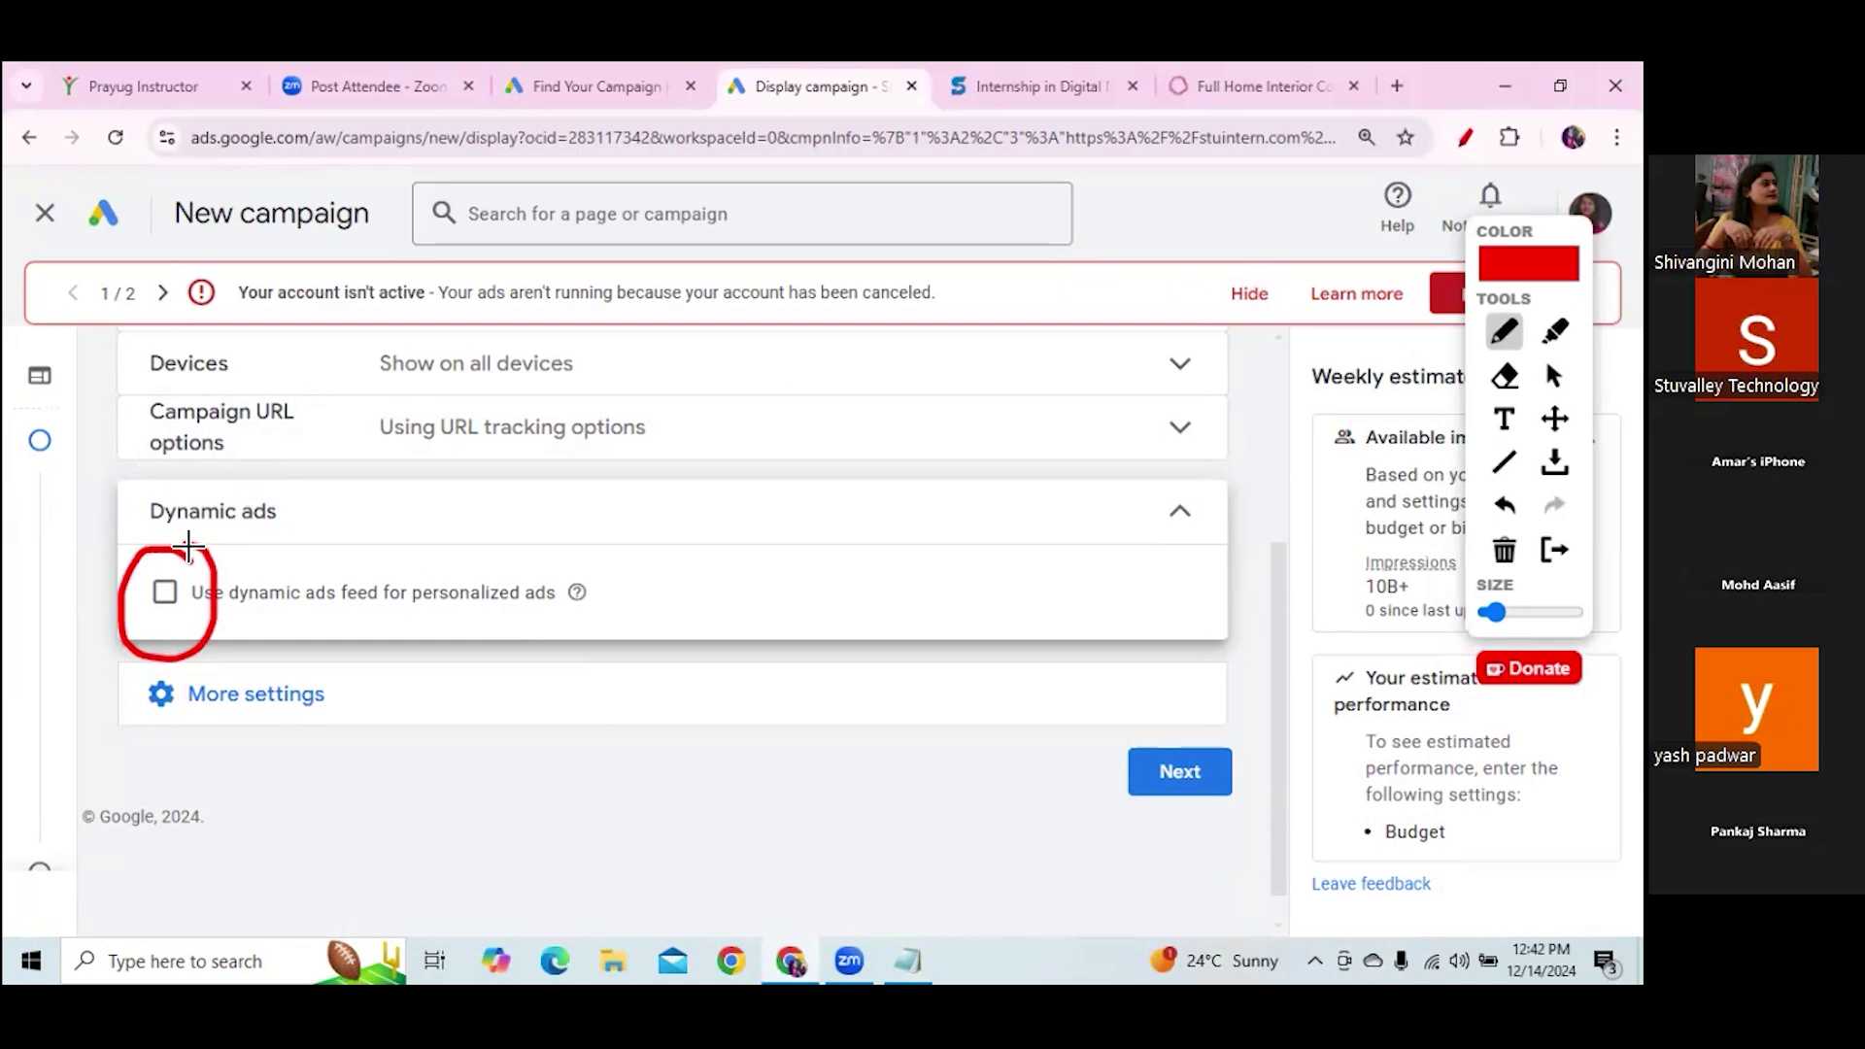
mouse_move(154, 604)
mouse_down()
mouse_move(165, 629)
mouse_move(238, 544)
mouse_up()
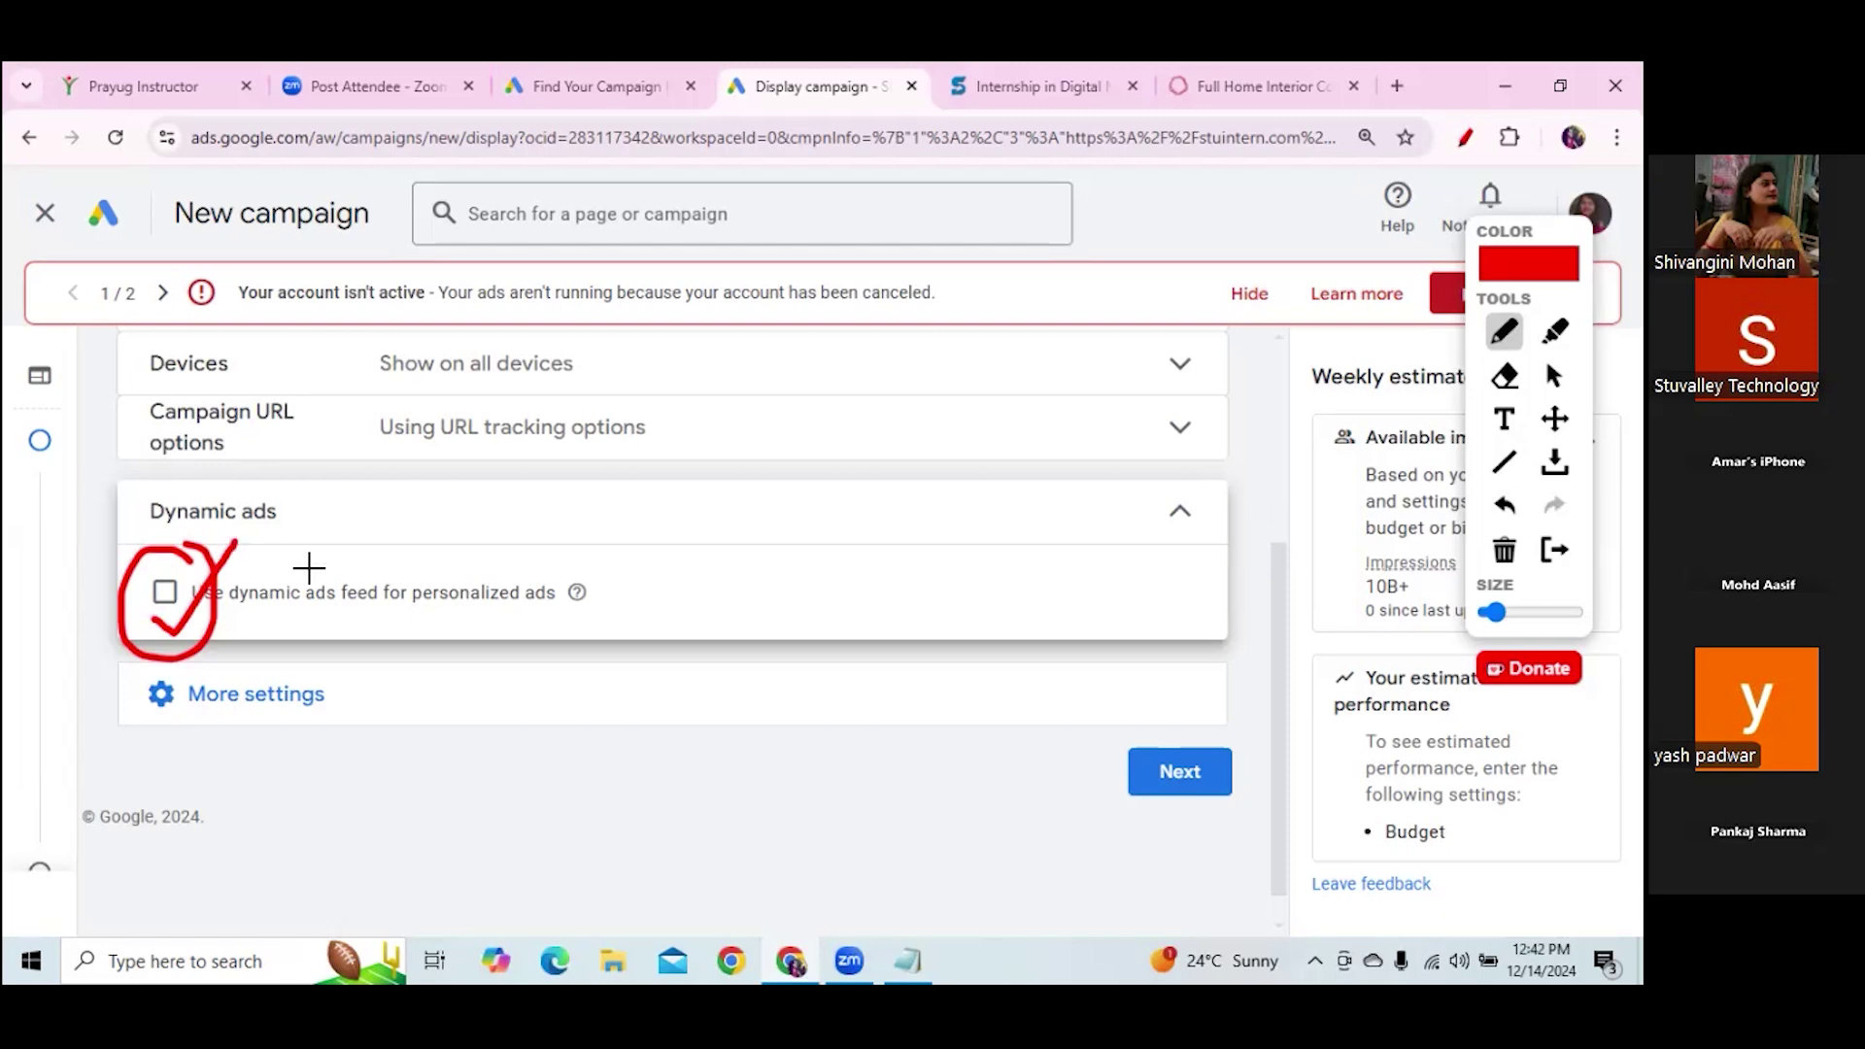
Draw a red diagram with a circled "Ad" linked to a "G", and a line leading up to several ad-slot boxes
mouse_move(512, 645)
mouse_down()
mouse_move(551, 695)
mouse_move(570, 599)
mouse_move(607, 687)
mouse_up()
mouse_move(621, 619)
mouse_down()
mouse_move(790, 579)
mouse_move(828, 632)
mouse_up()
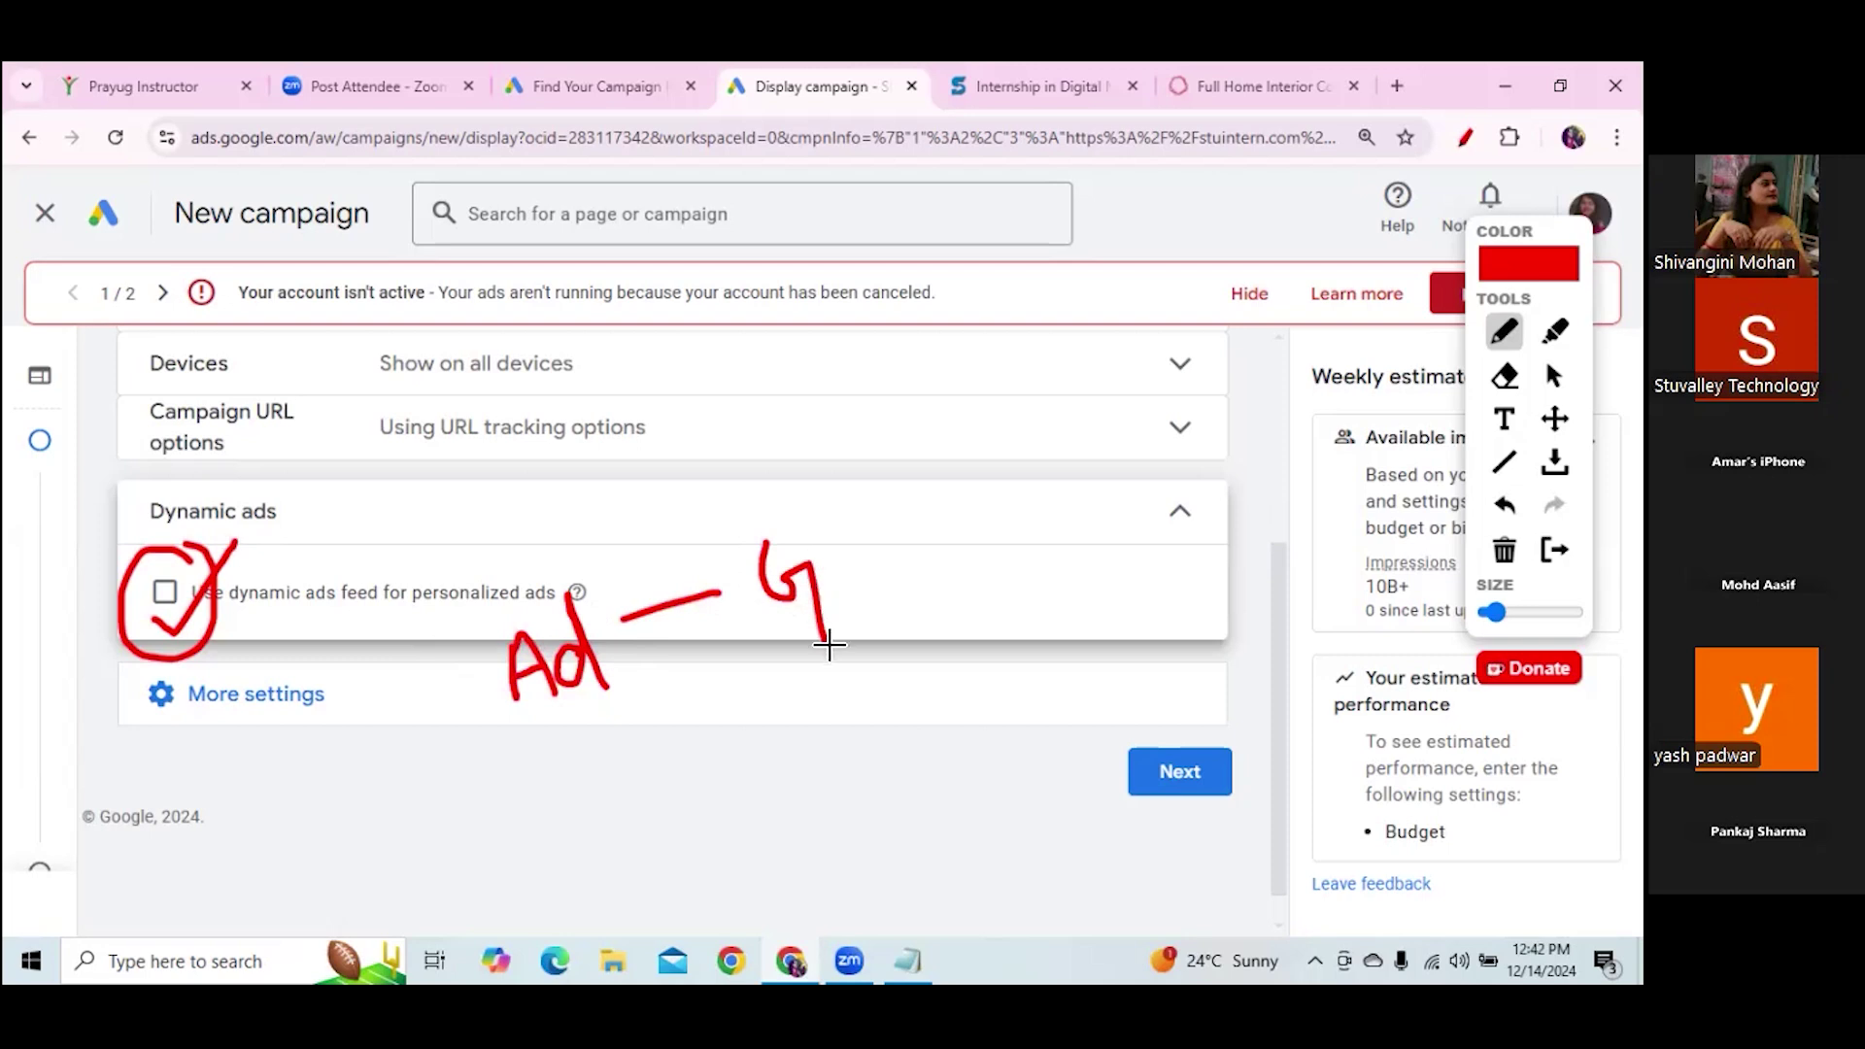
mouse_move(553, 716)
mouse_down()
mouse_move(519, 553)
mouse_move(564, 729)
mouse_move(585, 707)
mouse_move(593, 738)
mouse_up()
drag(780, 653, 901, 478)
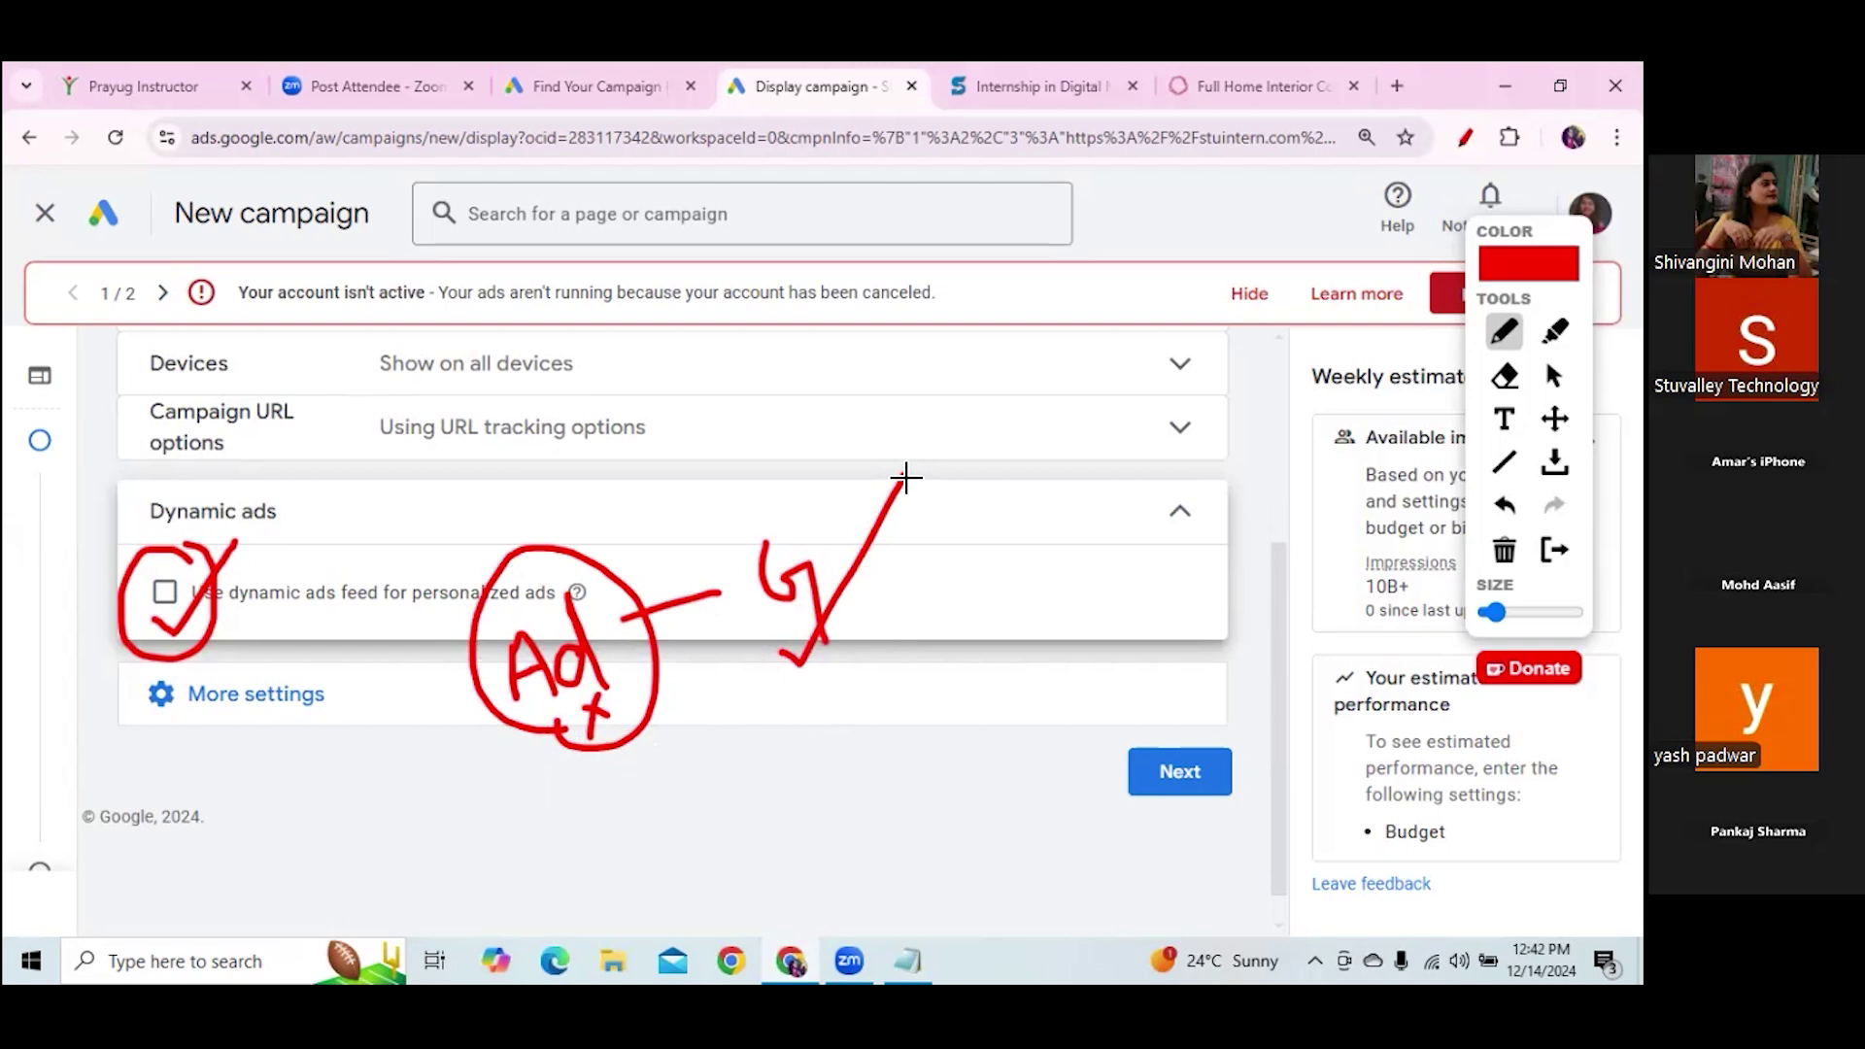
mouse_move(906, 383)
mouse_down()
mouse_move(909, 413)
mouse_move(962, 404)
mouse_move(957, 366)
mouse_move(905, 373)
mouse_move(970, 383)
mouse_move(1133, 333)
mouse_move(1062, 326)
mouse_move(973, 391)
mouse_up()
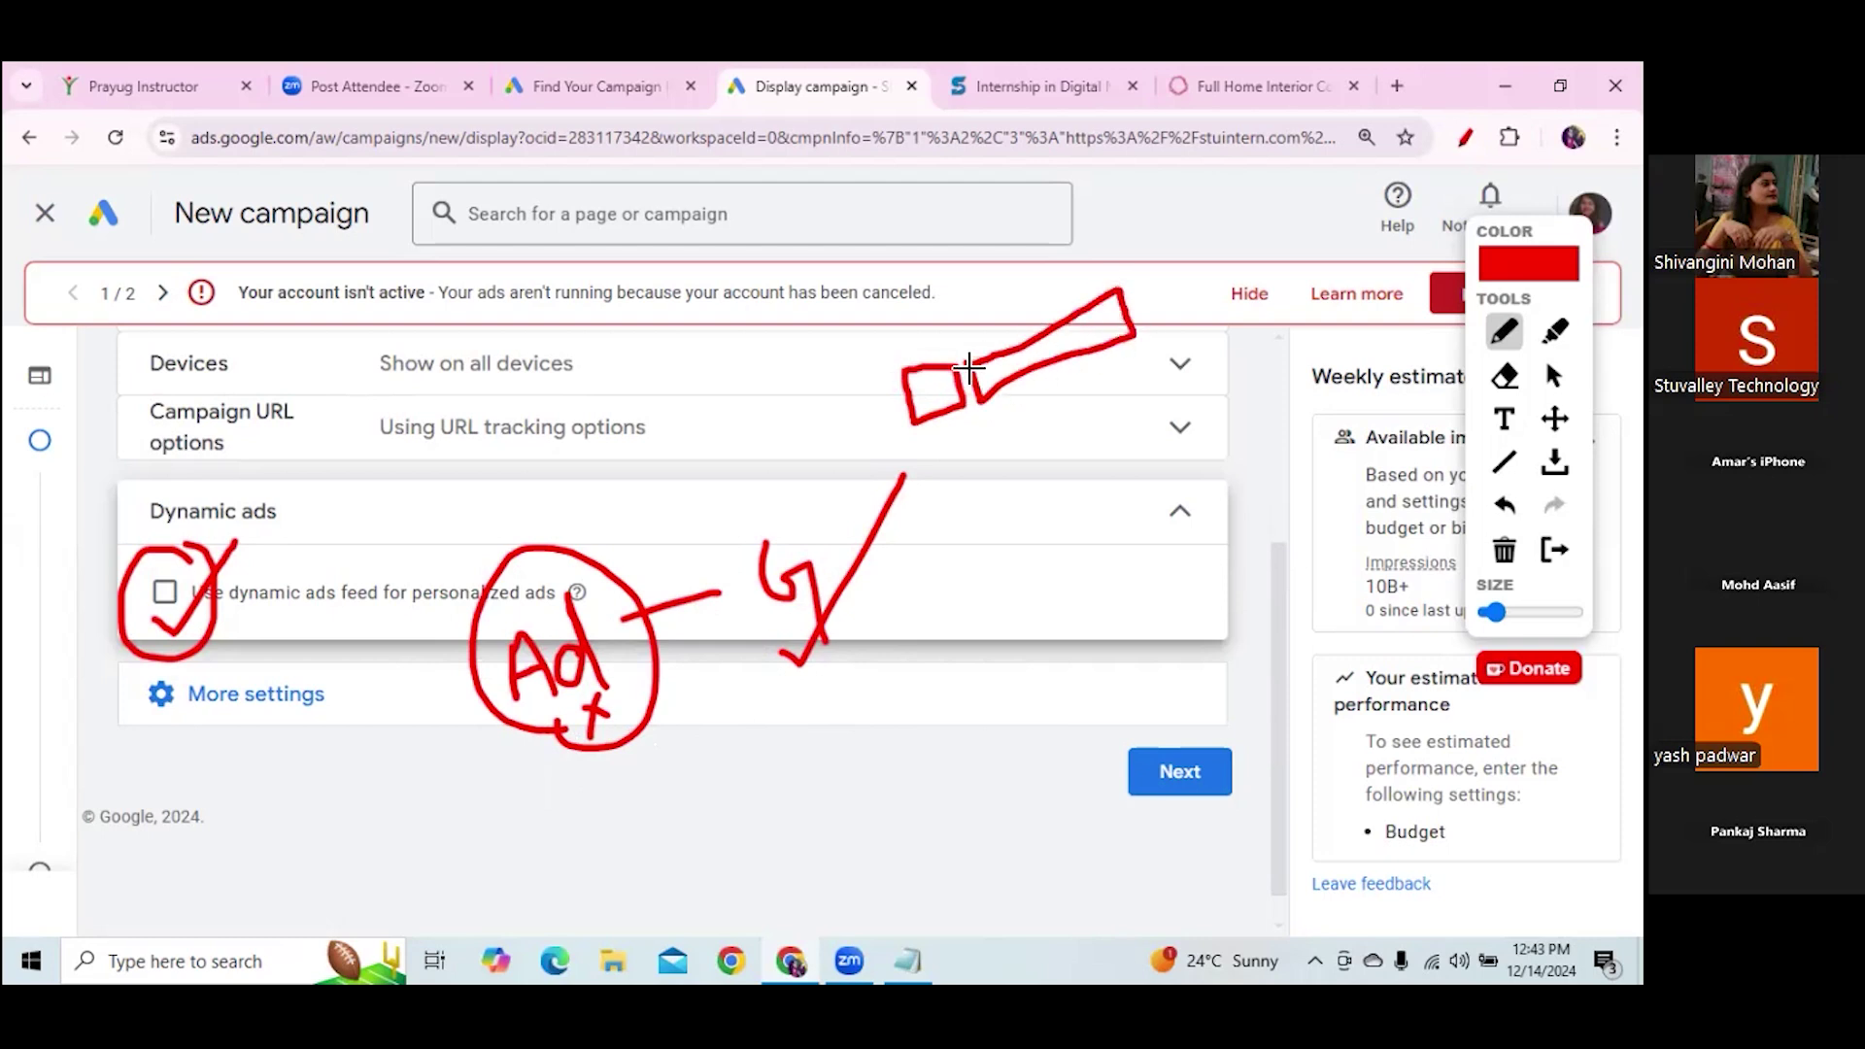
mouse_move(1002, 293)
mouse_down()
mouse_move(1020, 291)
mouse_move(1000, 318)
mouse_up()
drag(1039, 260, 1001, 316)
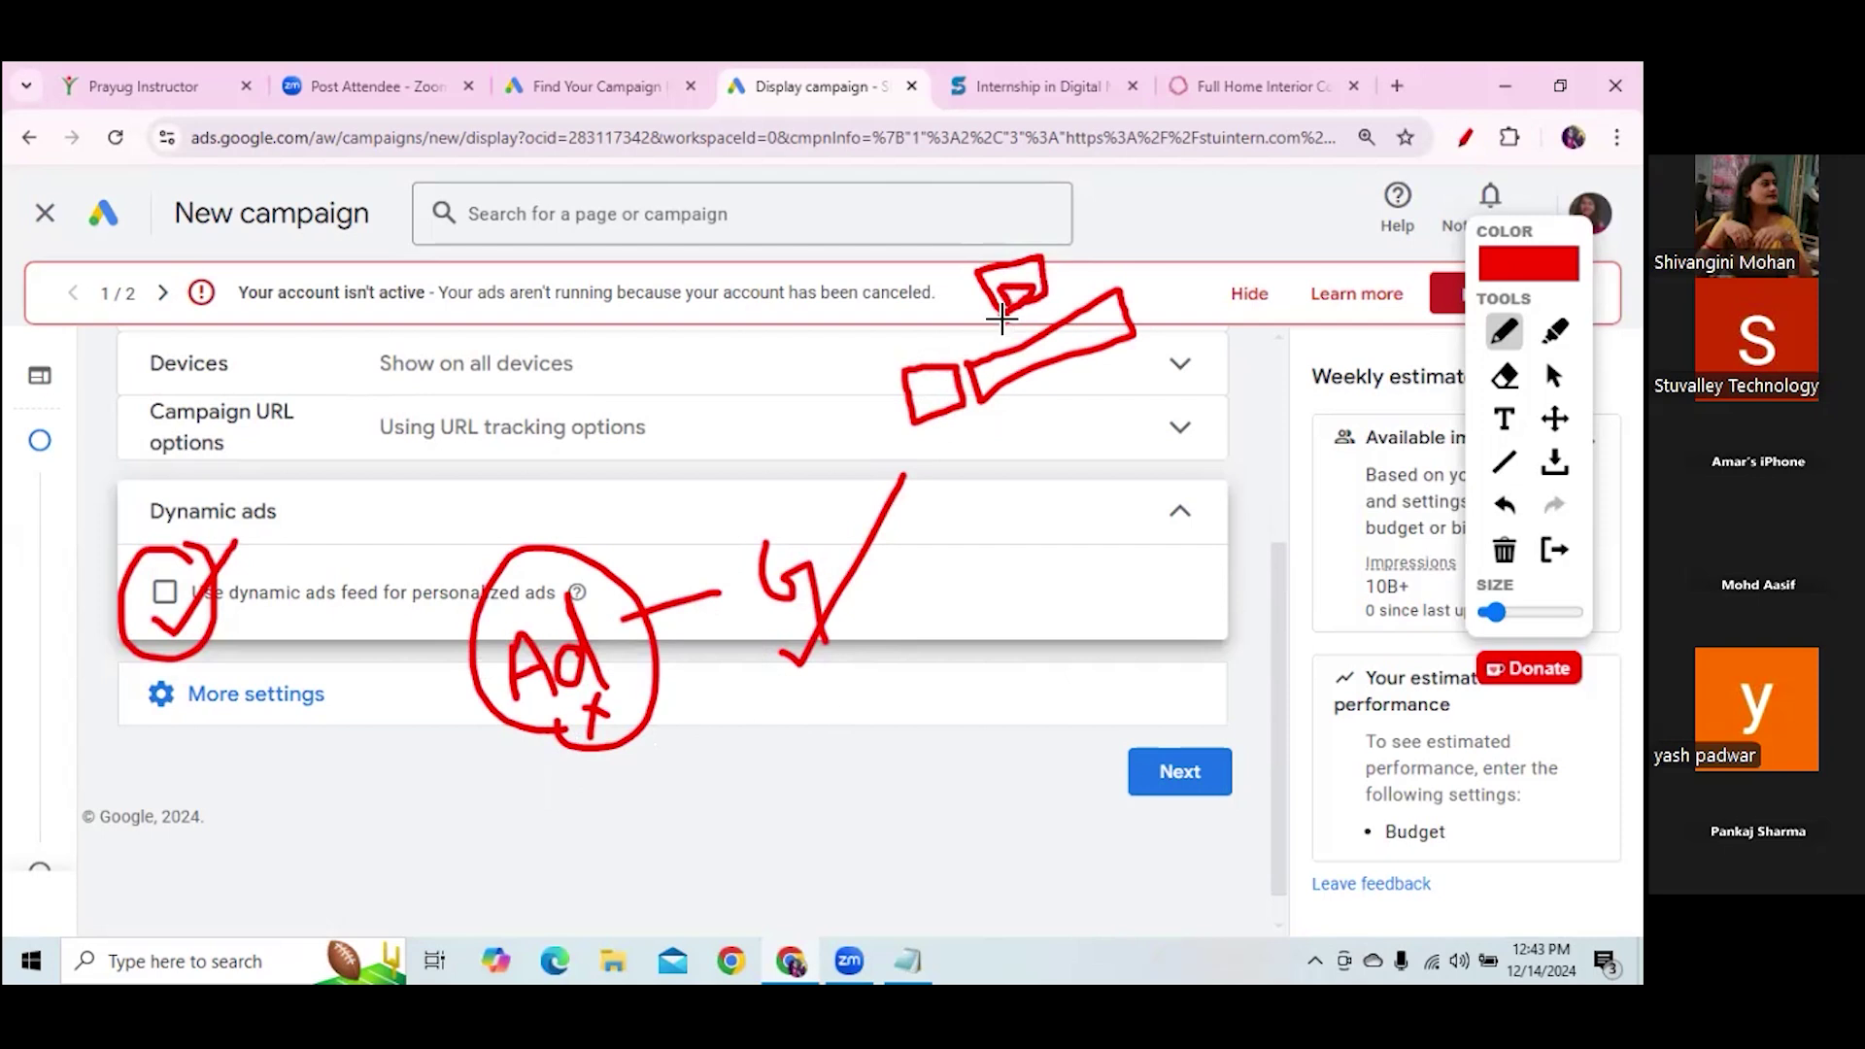
Tick the checkbox sketch again, circle the "G" and mark the ad-slot boxes with arrows and dividing strokes
click(151, 599)
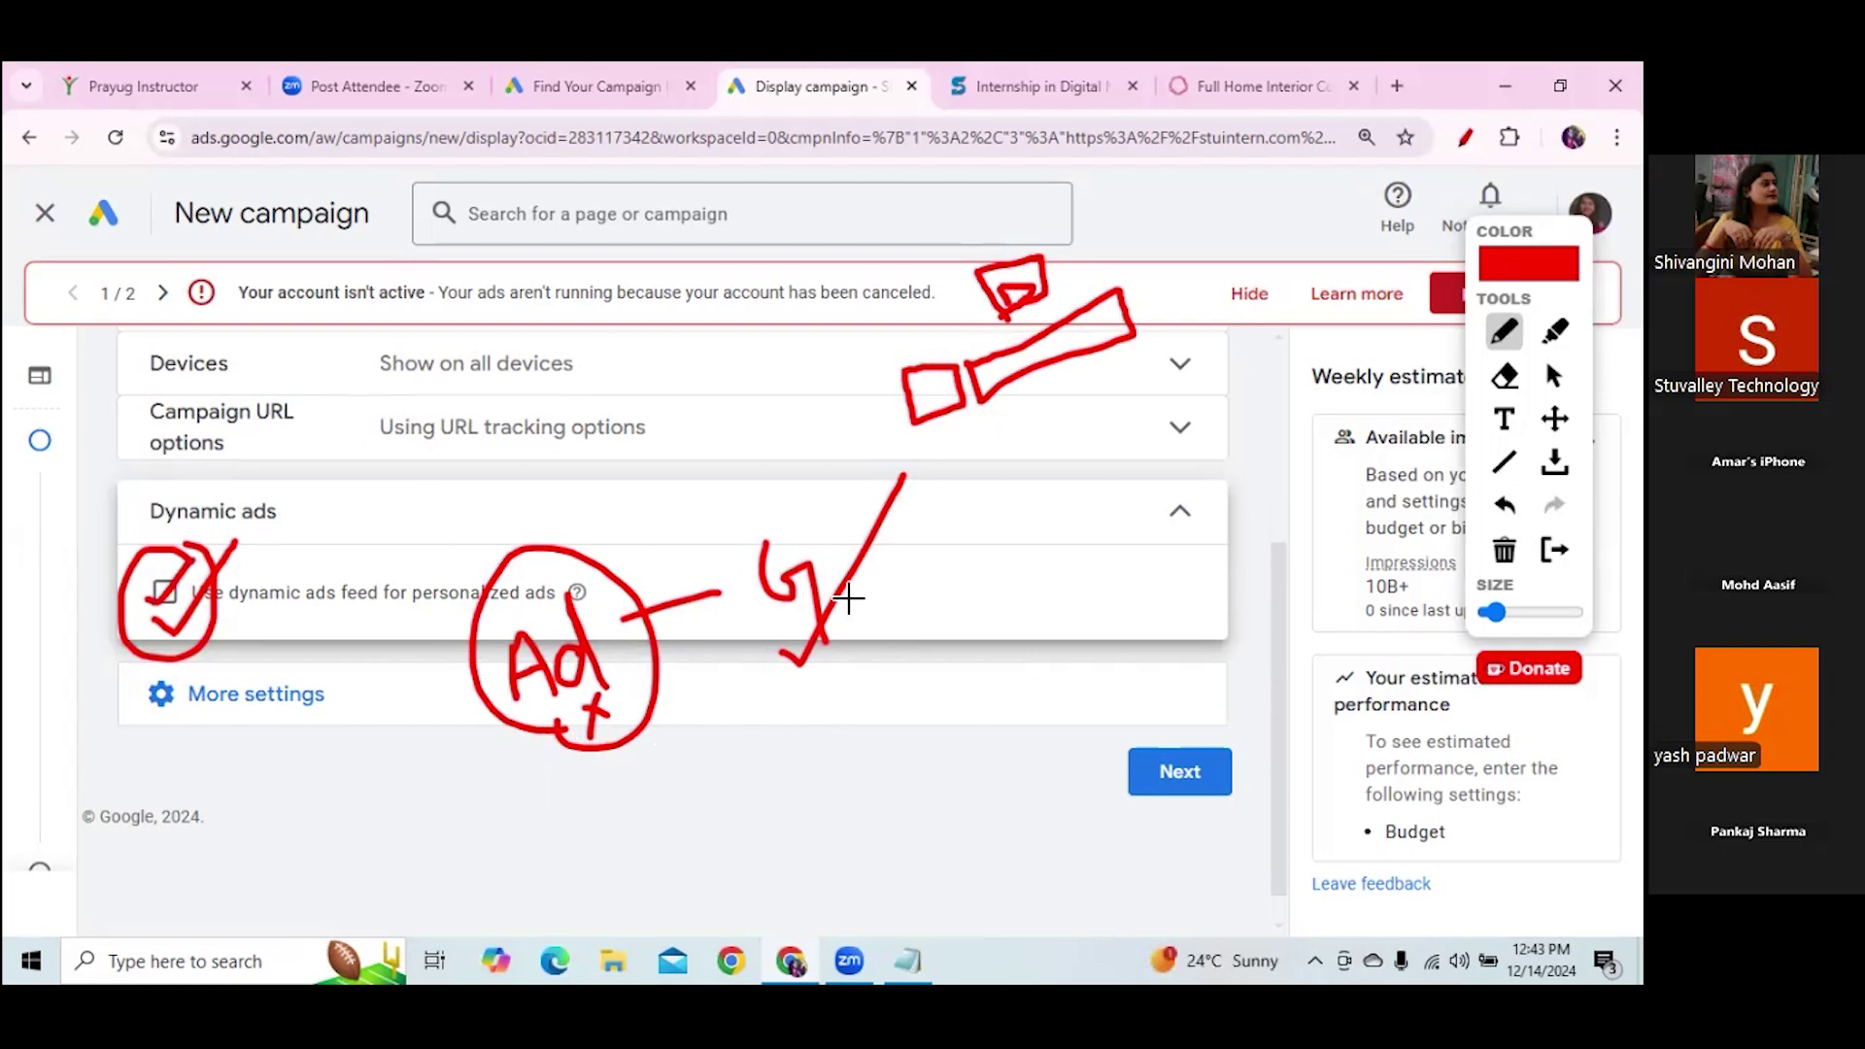
mouse_move(809, 530)
mouse_down()
mouse_move(719, 583)
mouse_move(860, 577)
mouse_move(796, 520)
mouse_up()
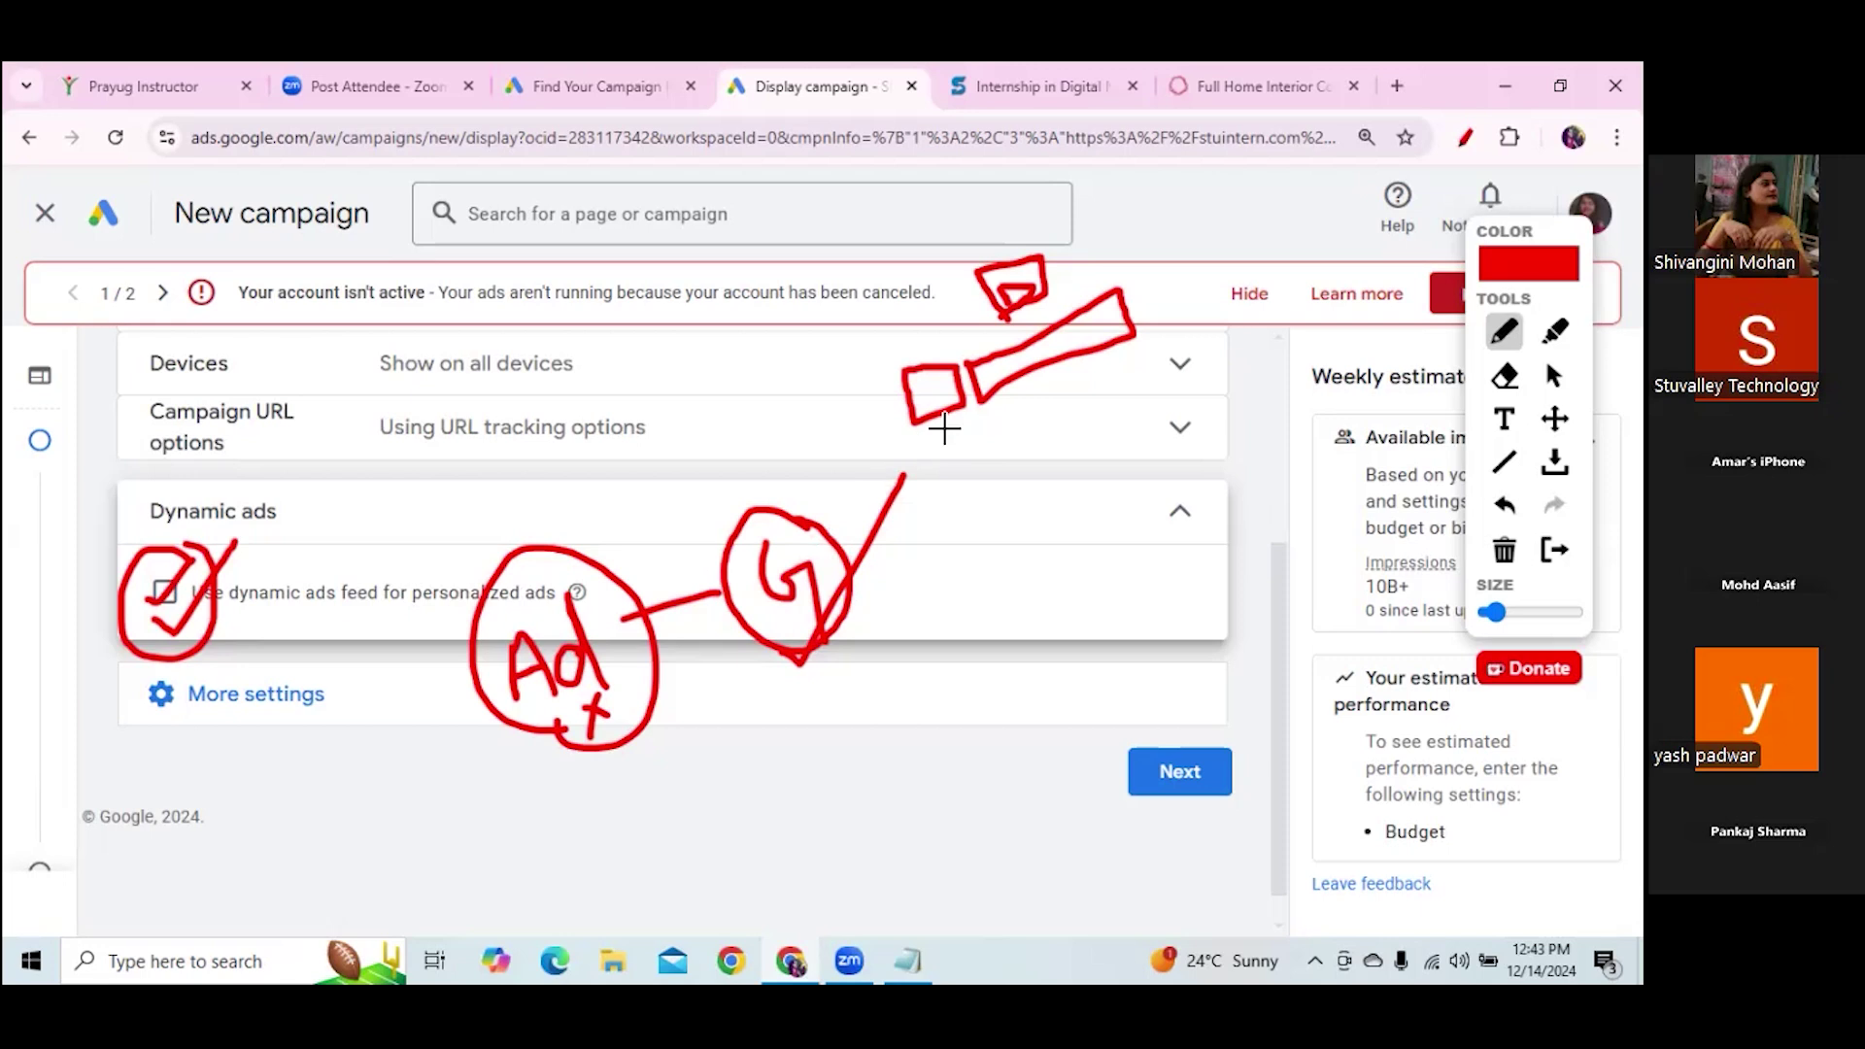
mouse_move(944, 428)
mouse_down()
mouse_move(957, 466)
mouse_move(1041, 413)
mouse_up()
drag(913, 409, 963, 401)
mouse_move(1029, 364)
mouse_down()
mouse_move(1075, 343)
mouse_move(1001, 386)
mouse_move(1066, 342)
mouse_move(1141, 335)
mouse_move(1100, 373)
mouse_up()
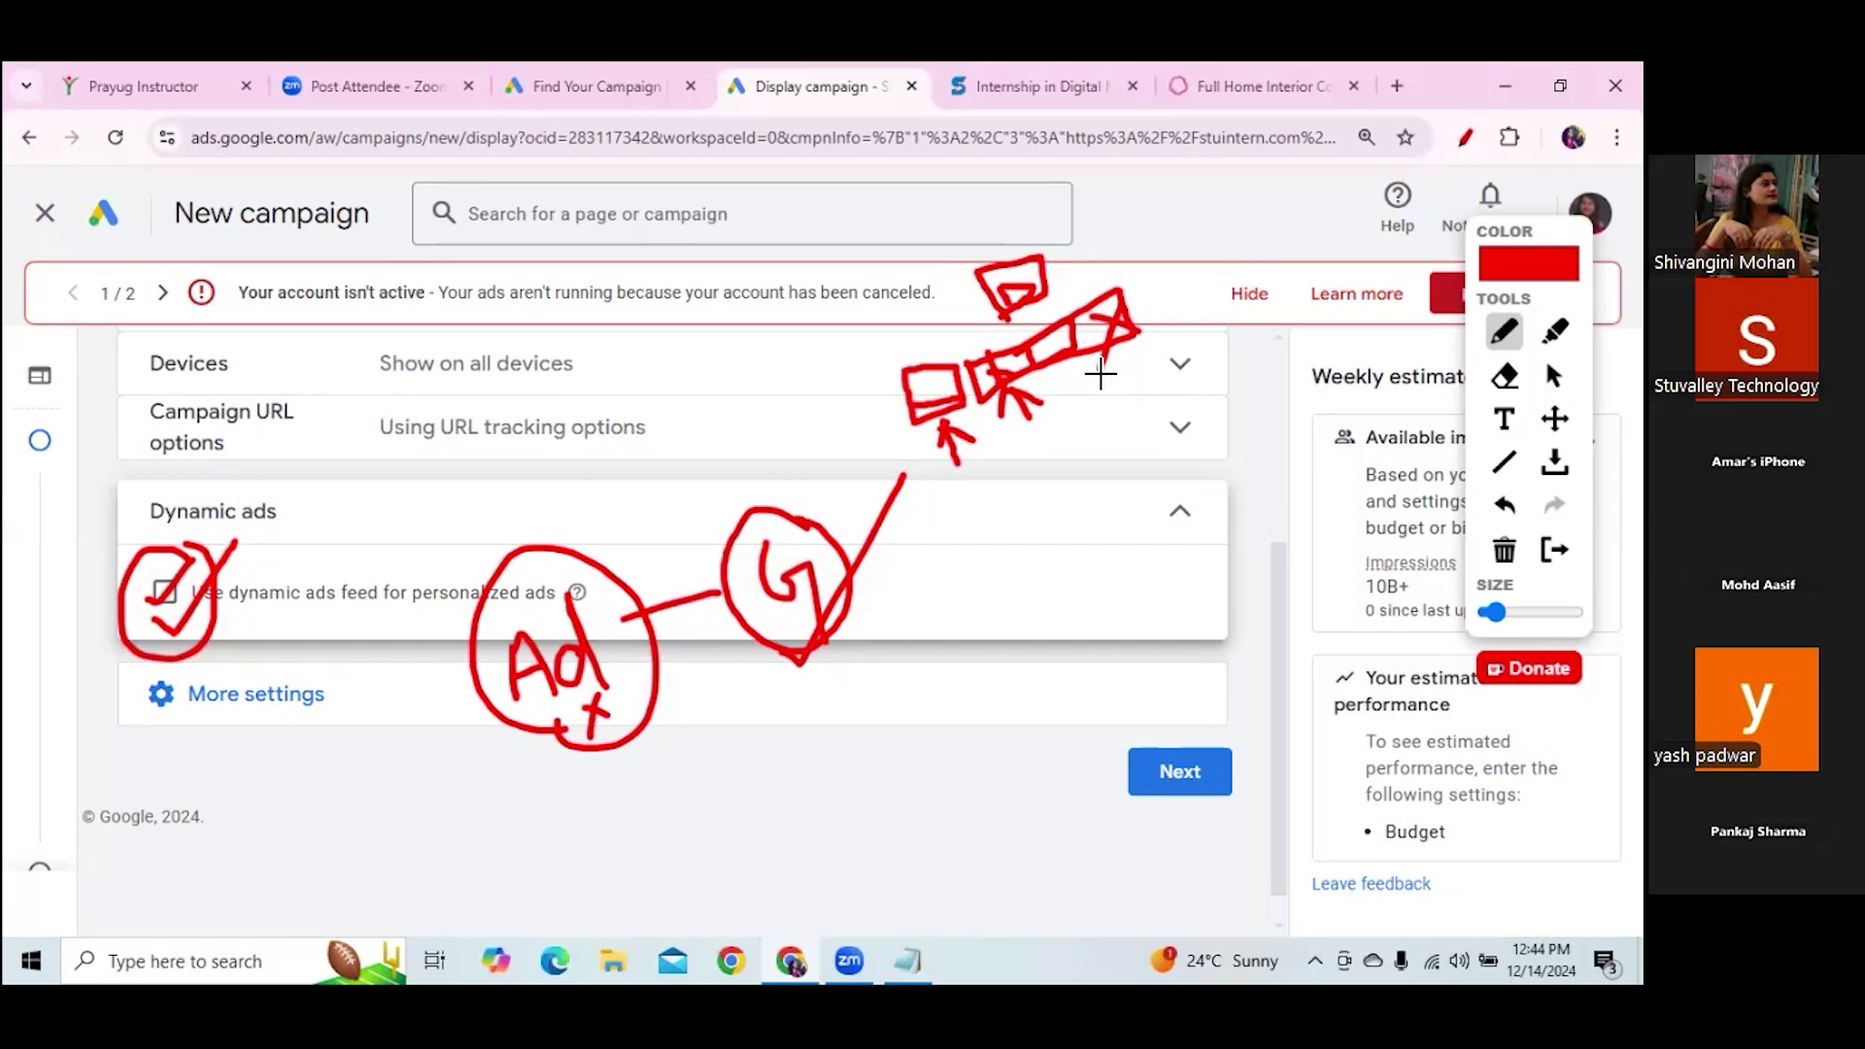
mouse_move(278, 500)
mouse_down()
mouse_move(323, 530)
mouse_move(283, 542)
mouse_up()
Clear all red annotations from the page and collapse the Dynamic ads section
click(1503, 549)
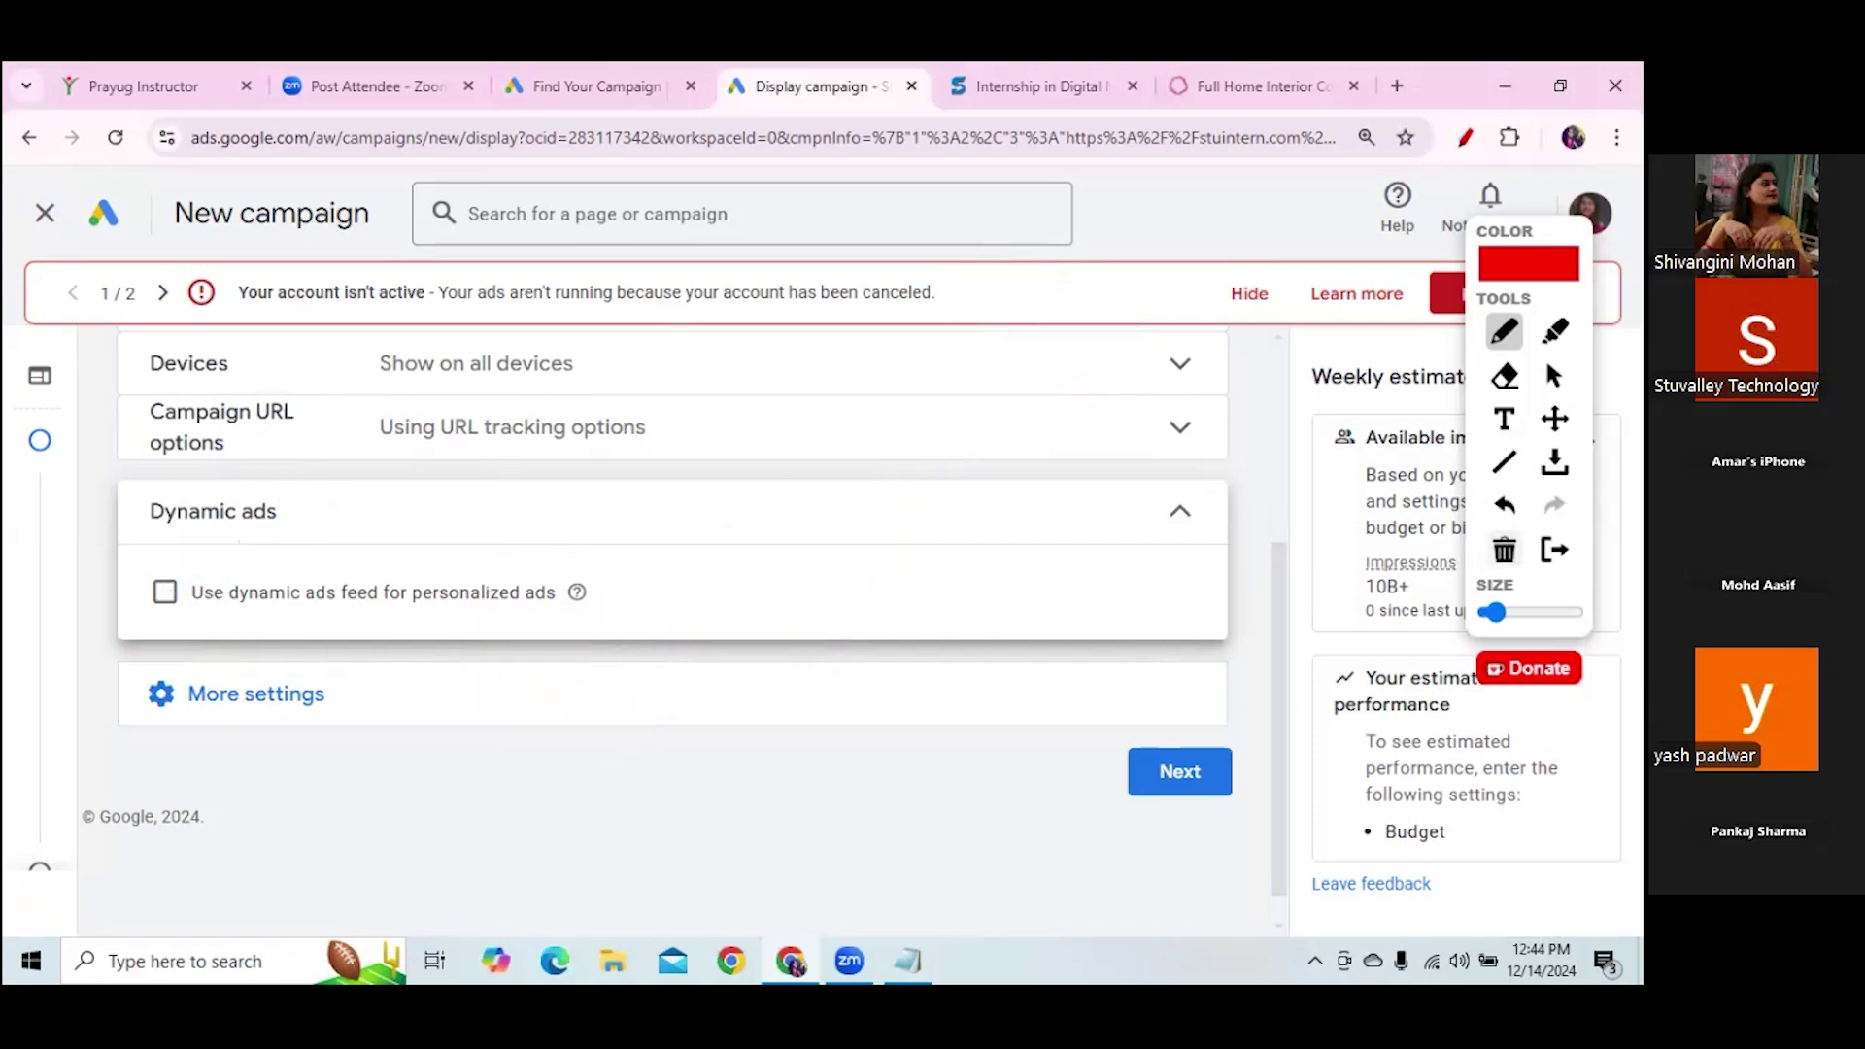
click(1553, 375)
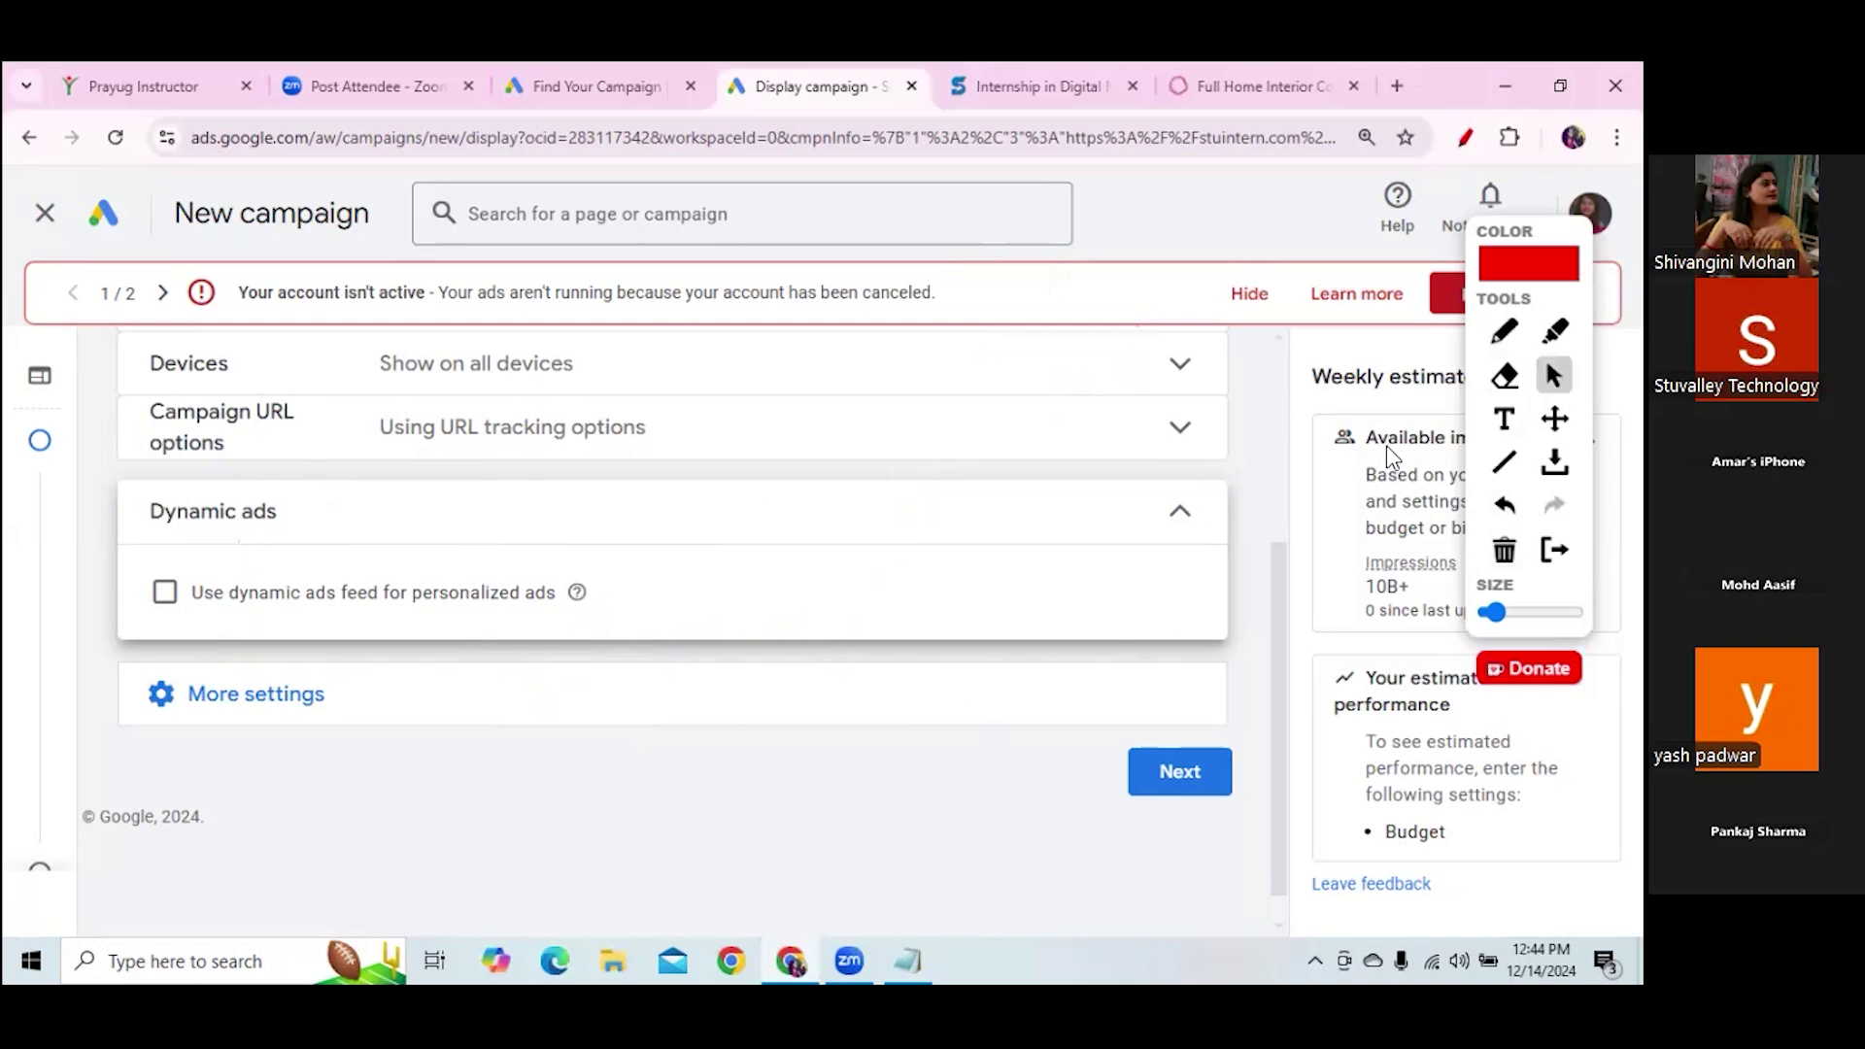
click(1177, 516)
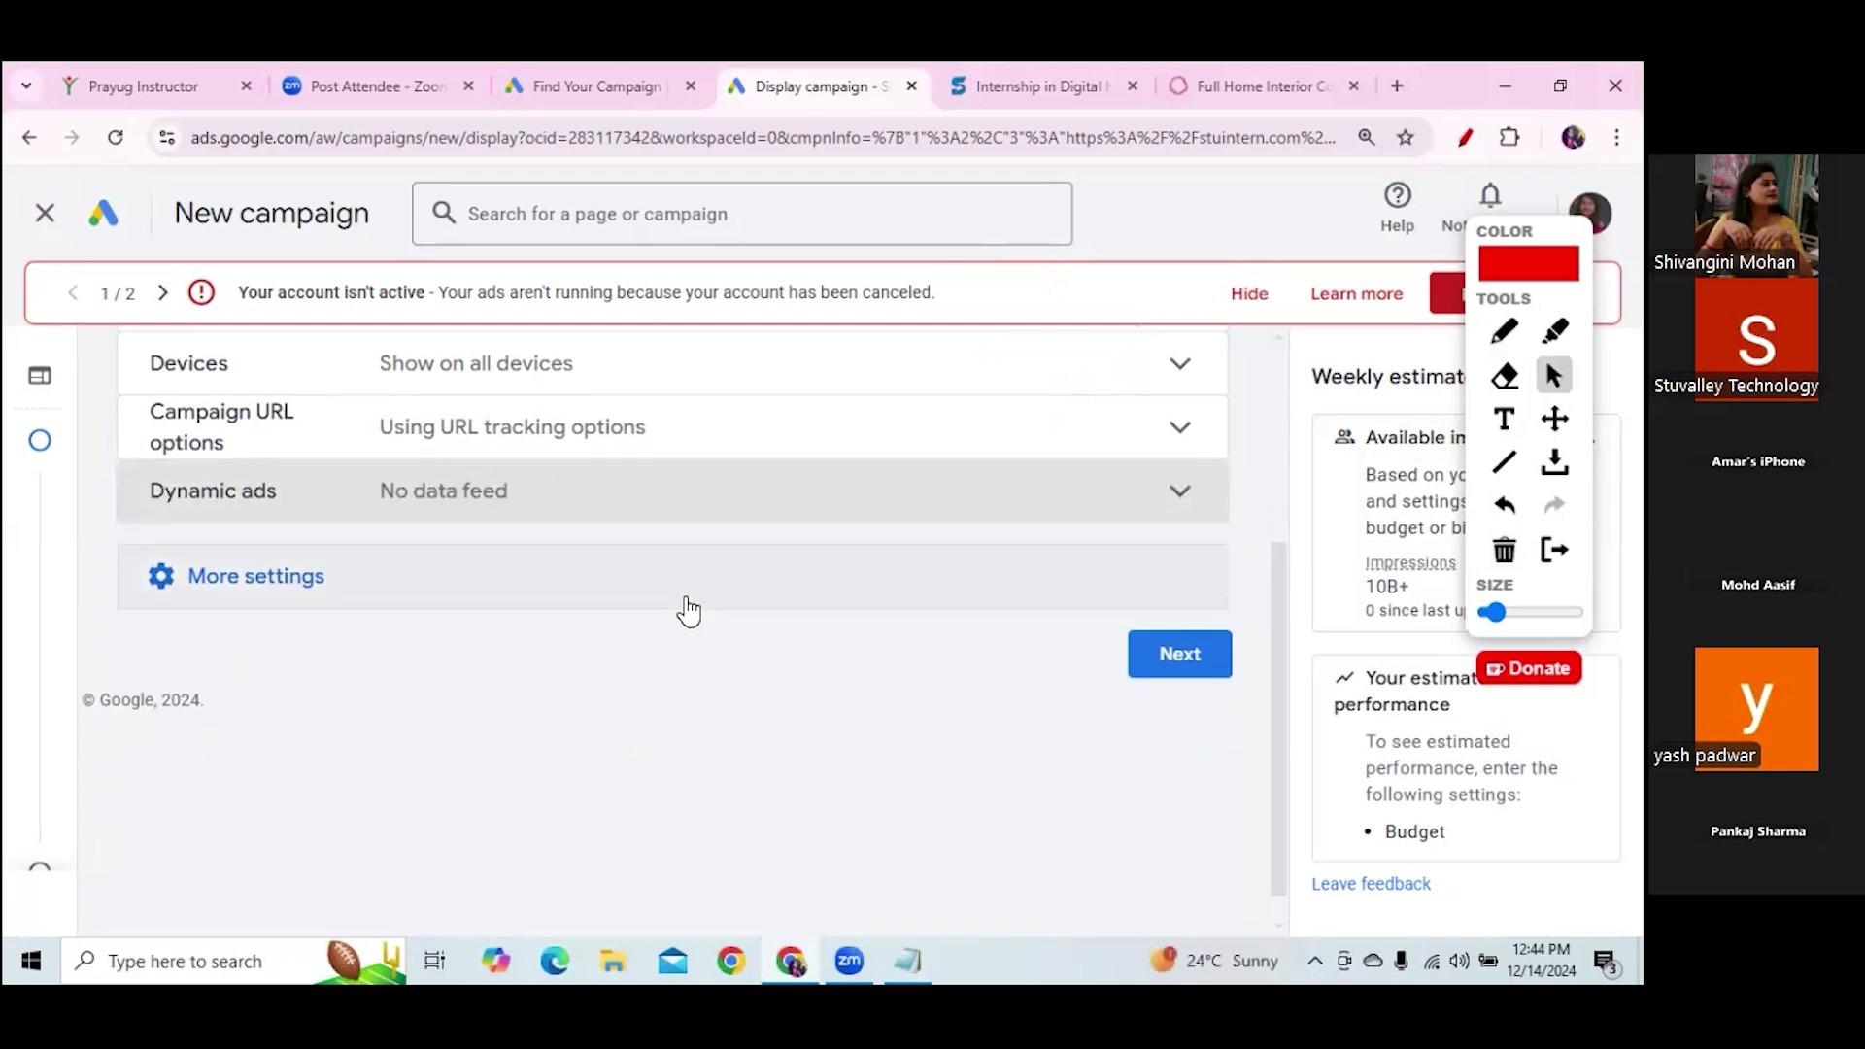
Review the campaign's start and end date settings, including the end date calendar, and close the section without choosing an end date
click(686, 610)
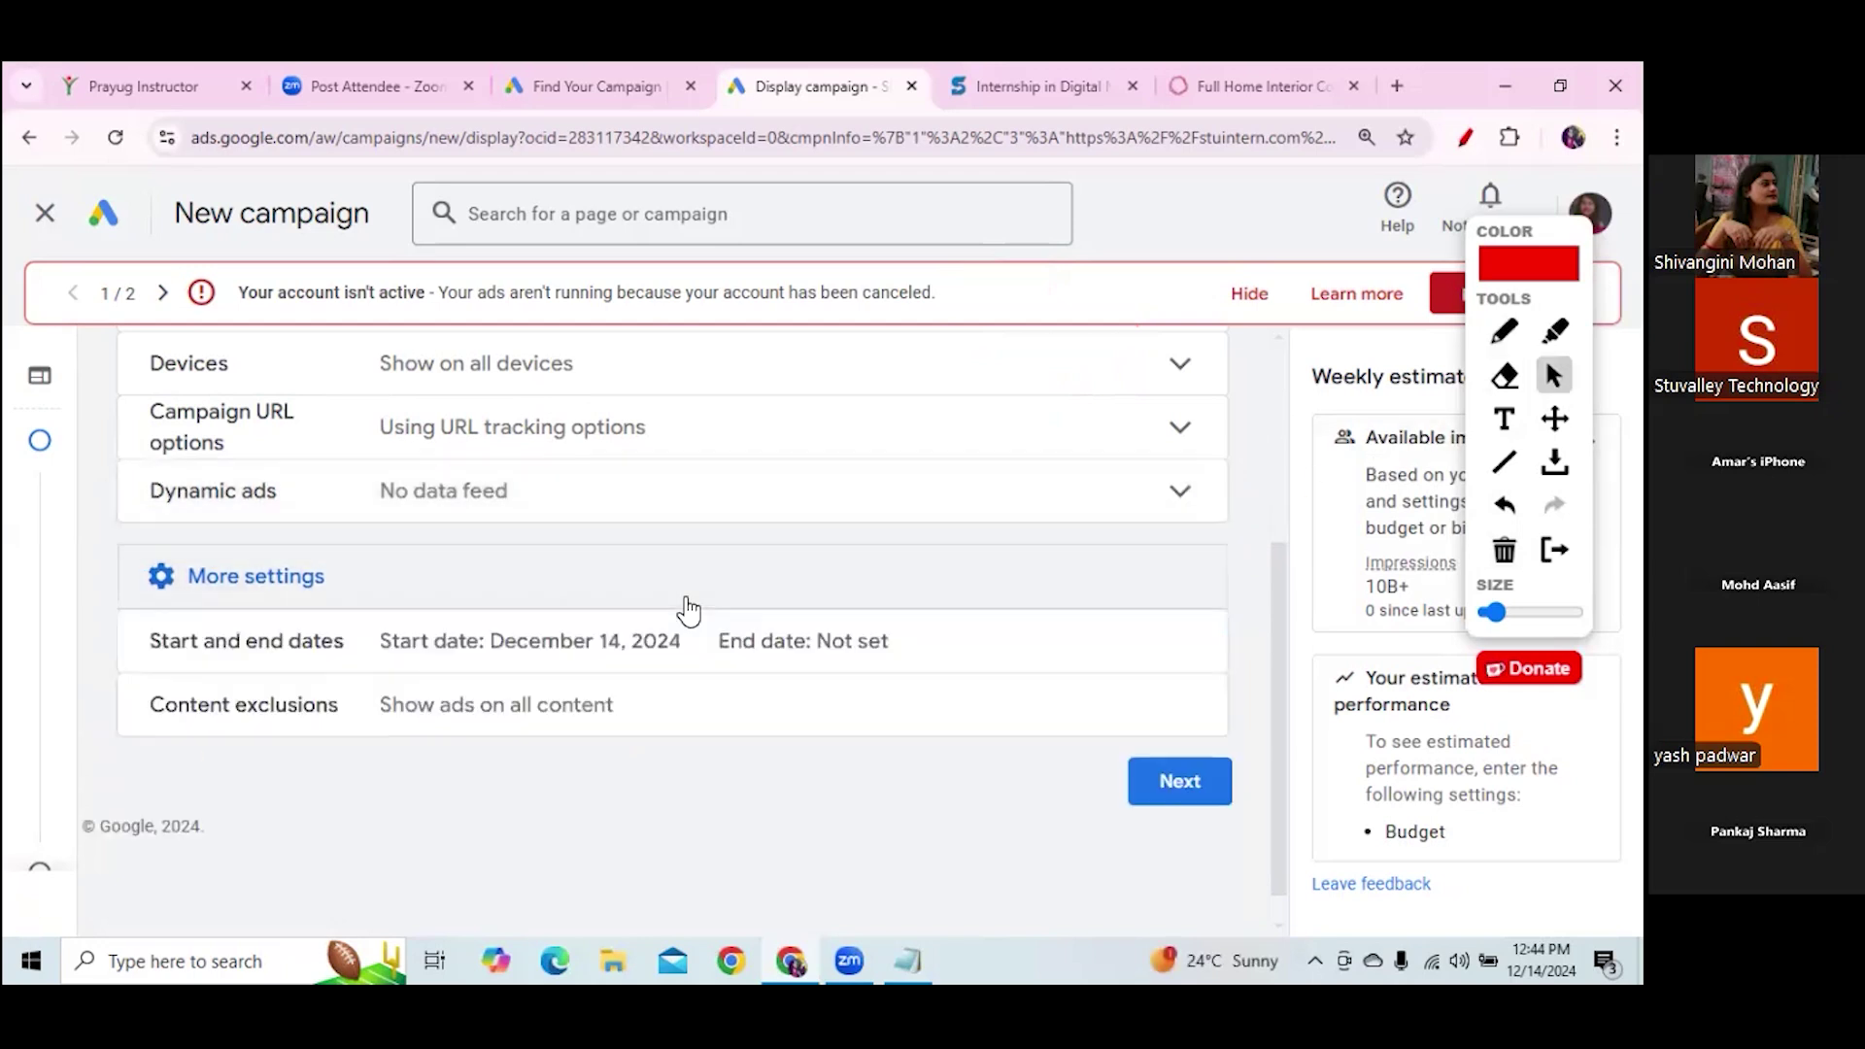
click(504, 655)
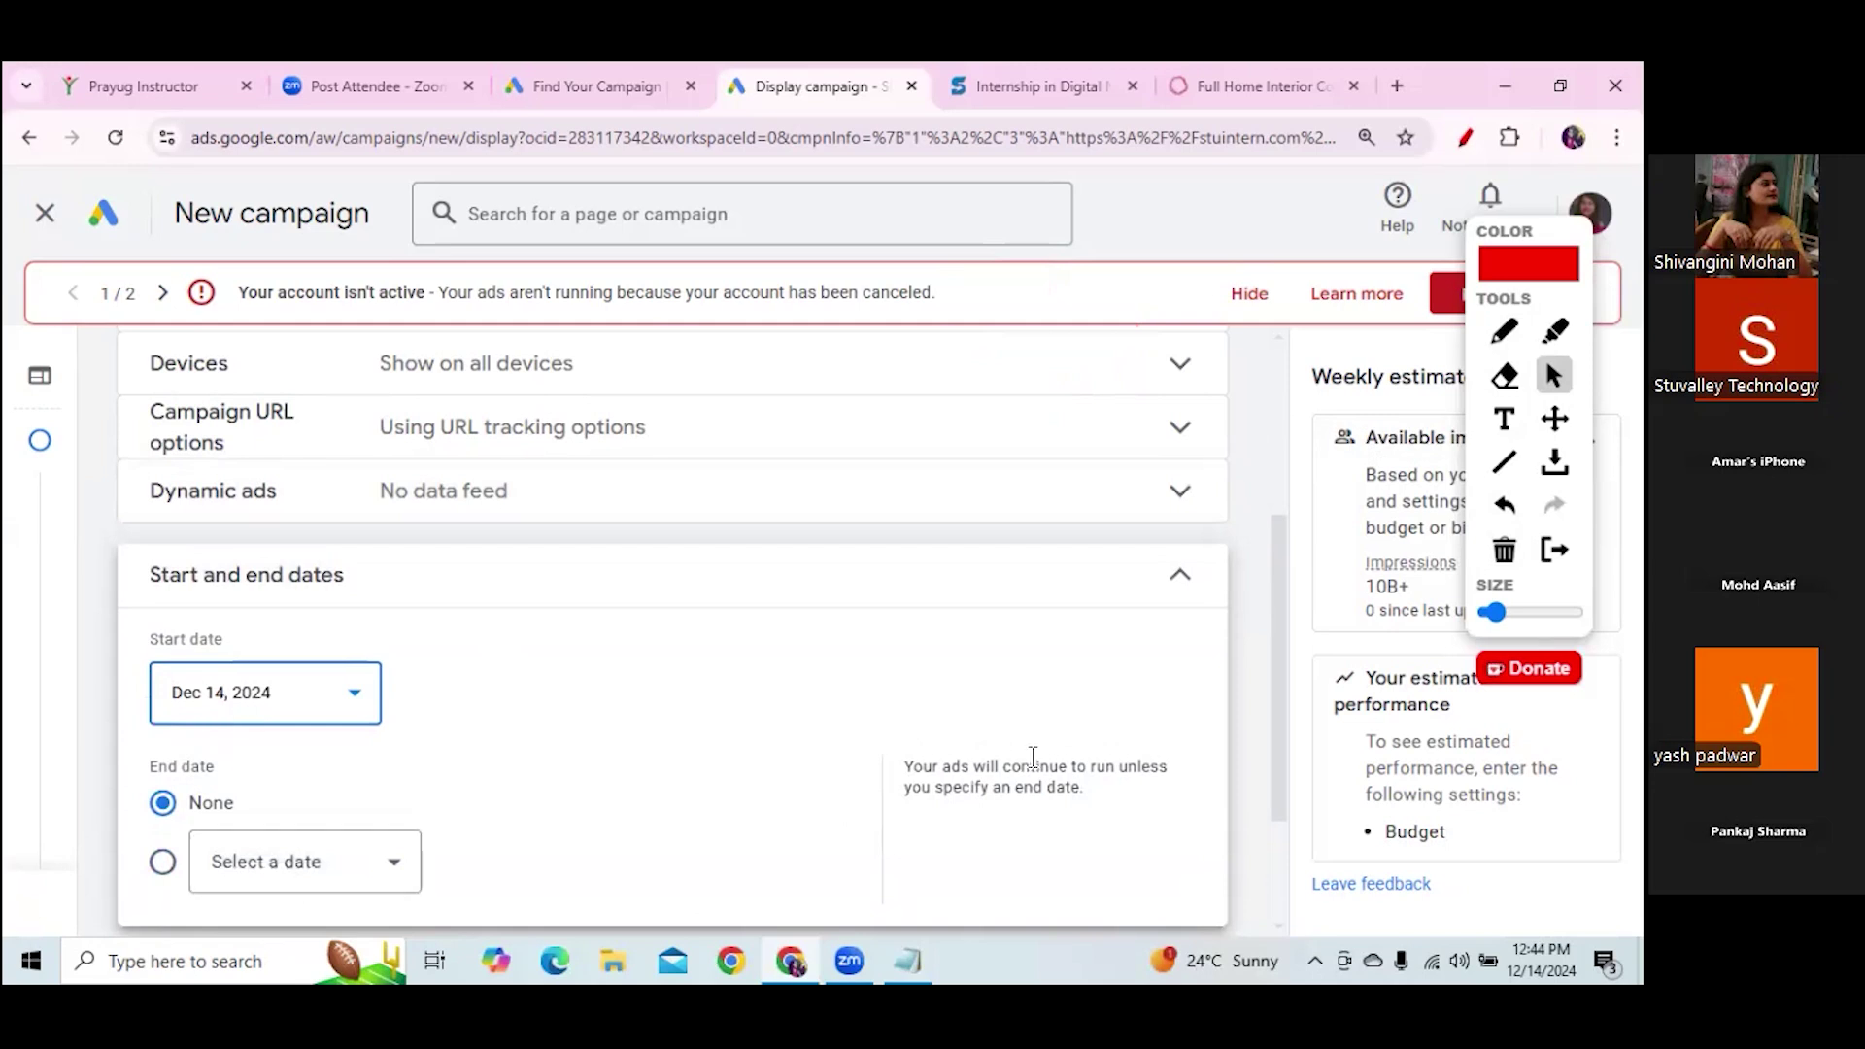
scroll(1292, 670, down, 2)
click(338, 658)
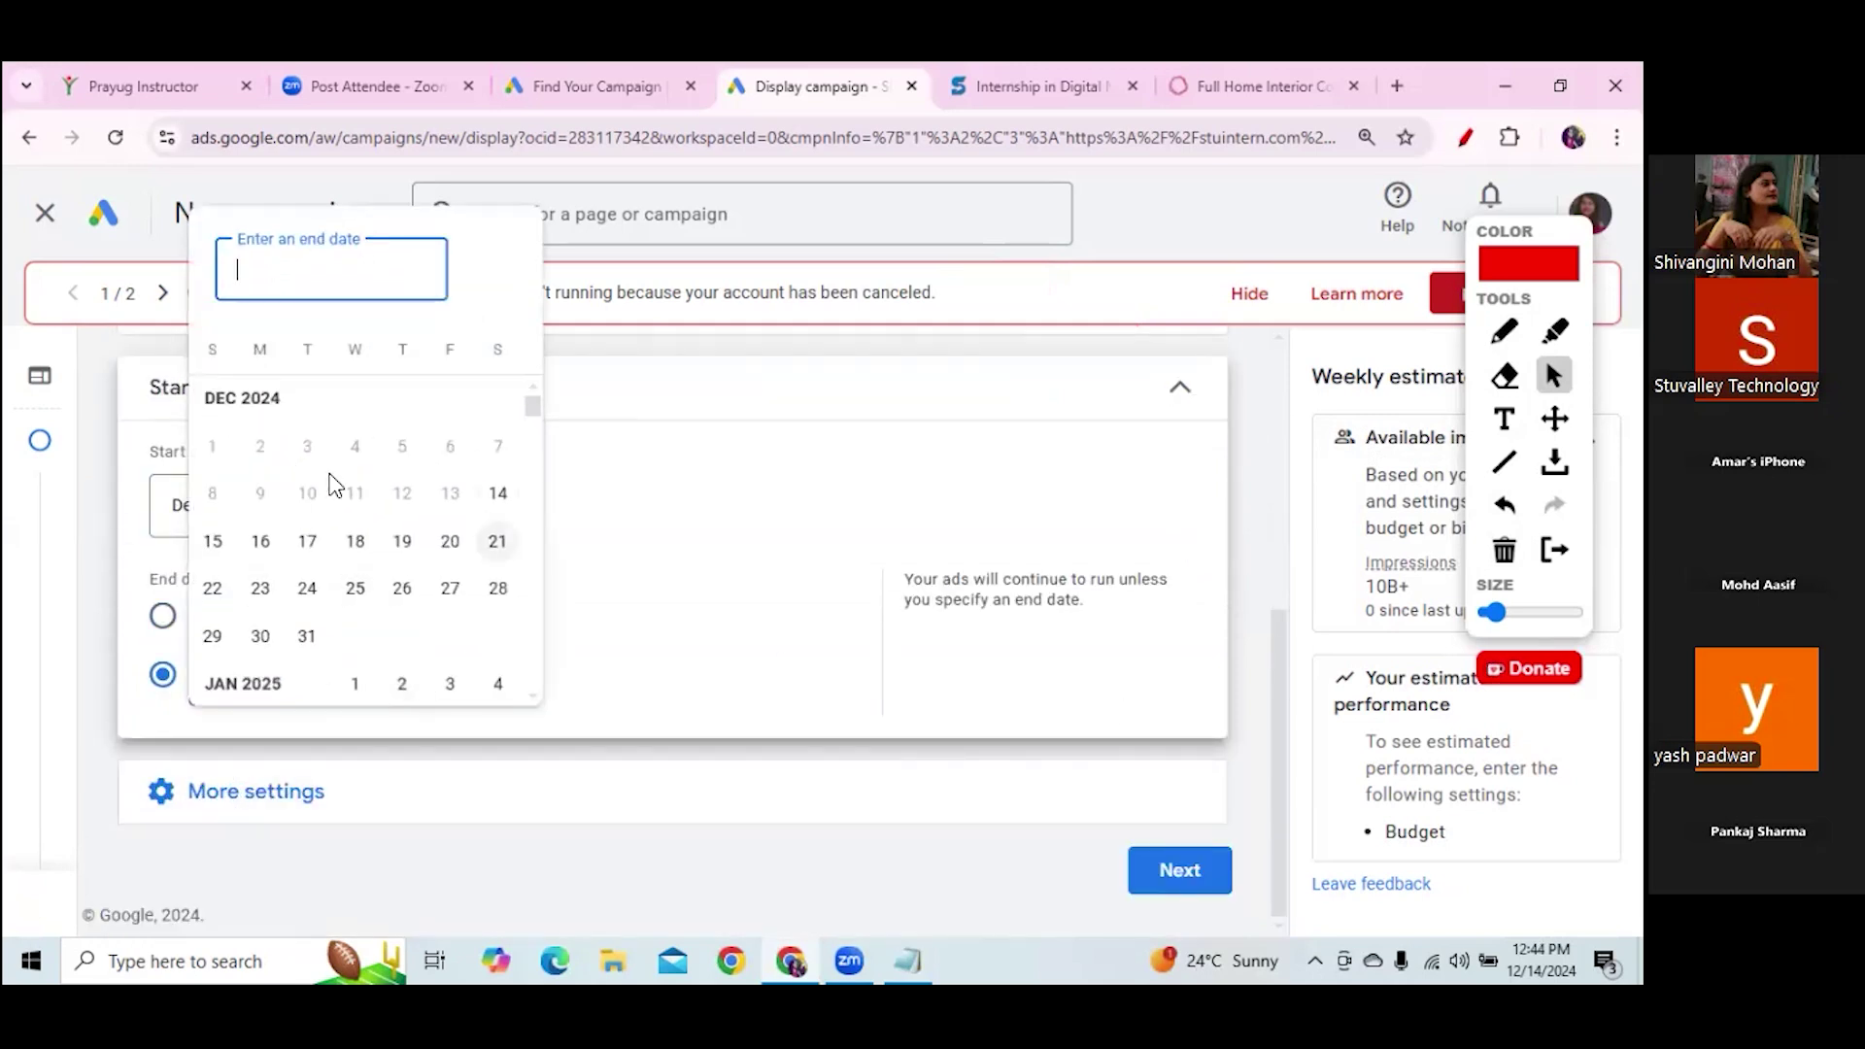
click(1177, 393)
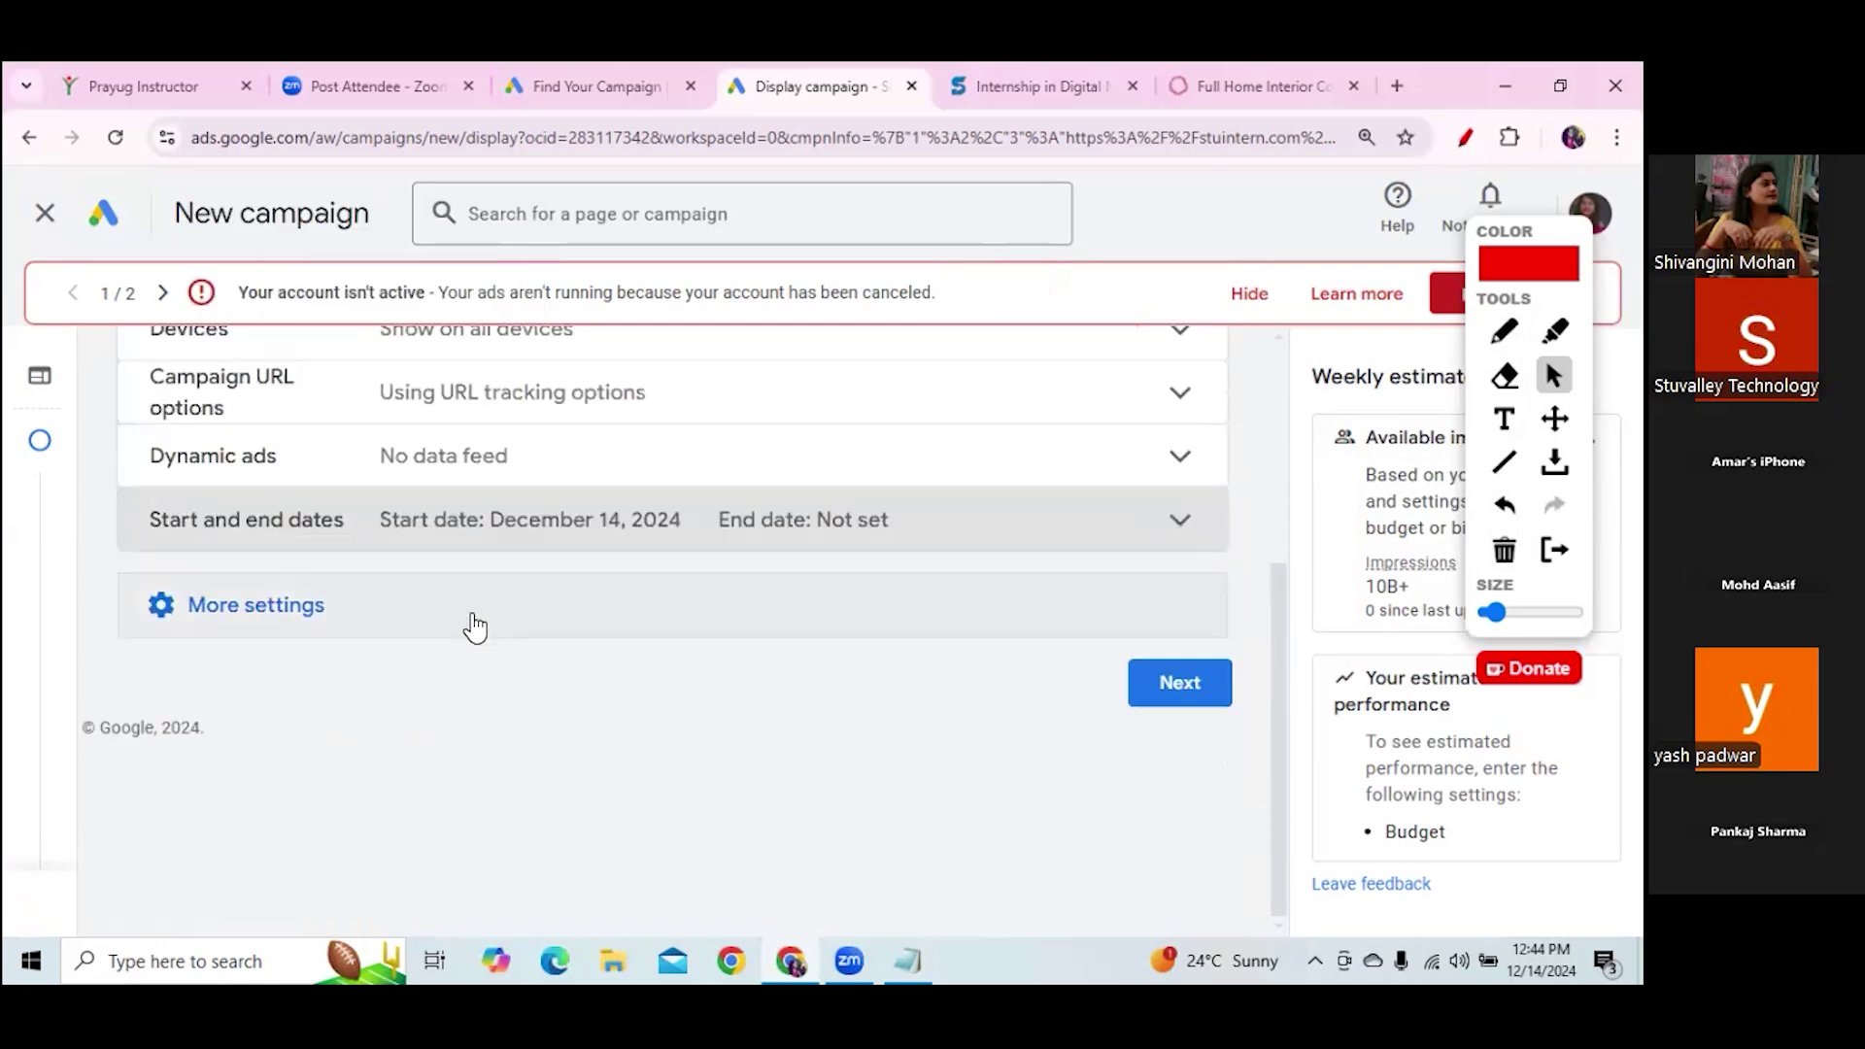
Open the campaign's Content exclusions settings from the additional settings
click(475, 626)
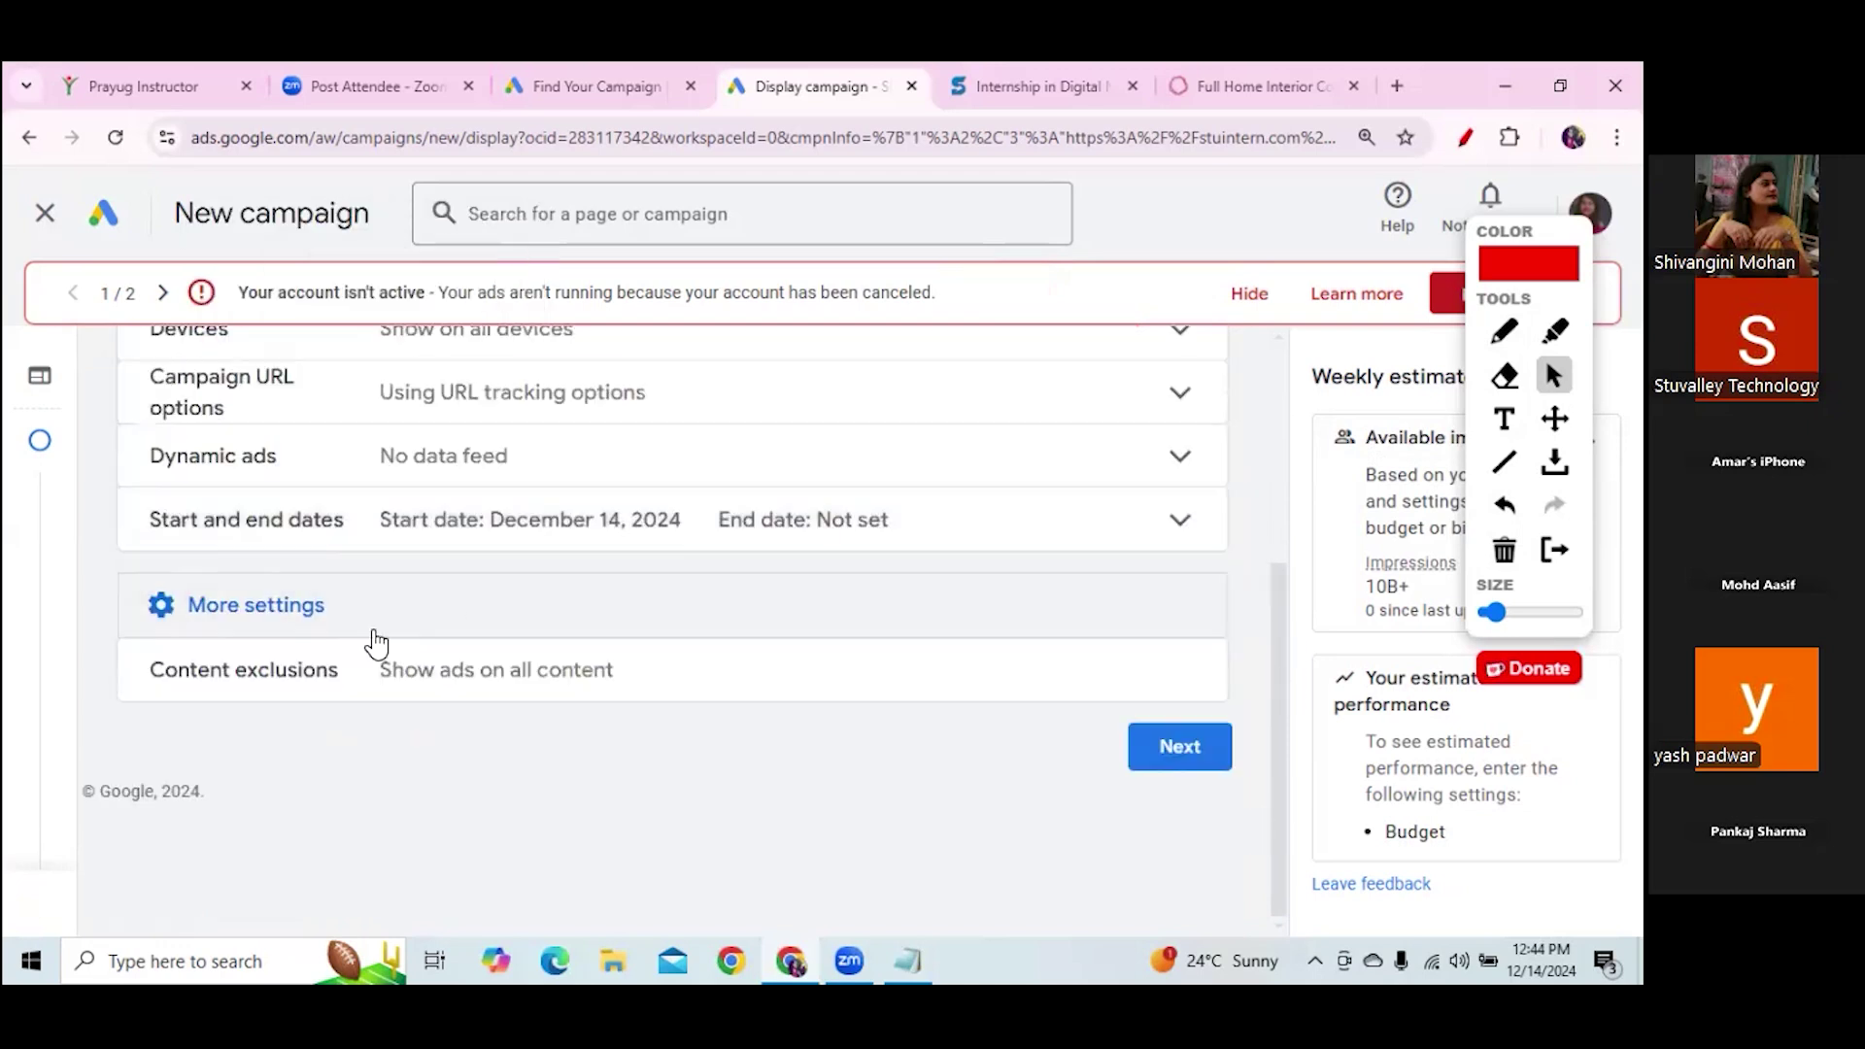
click(288, 687)
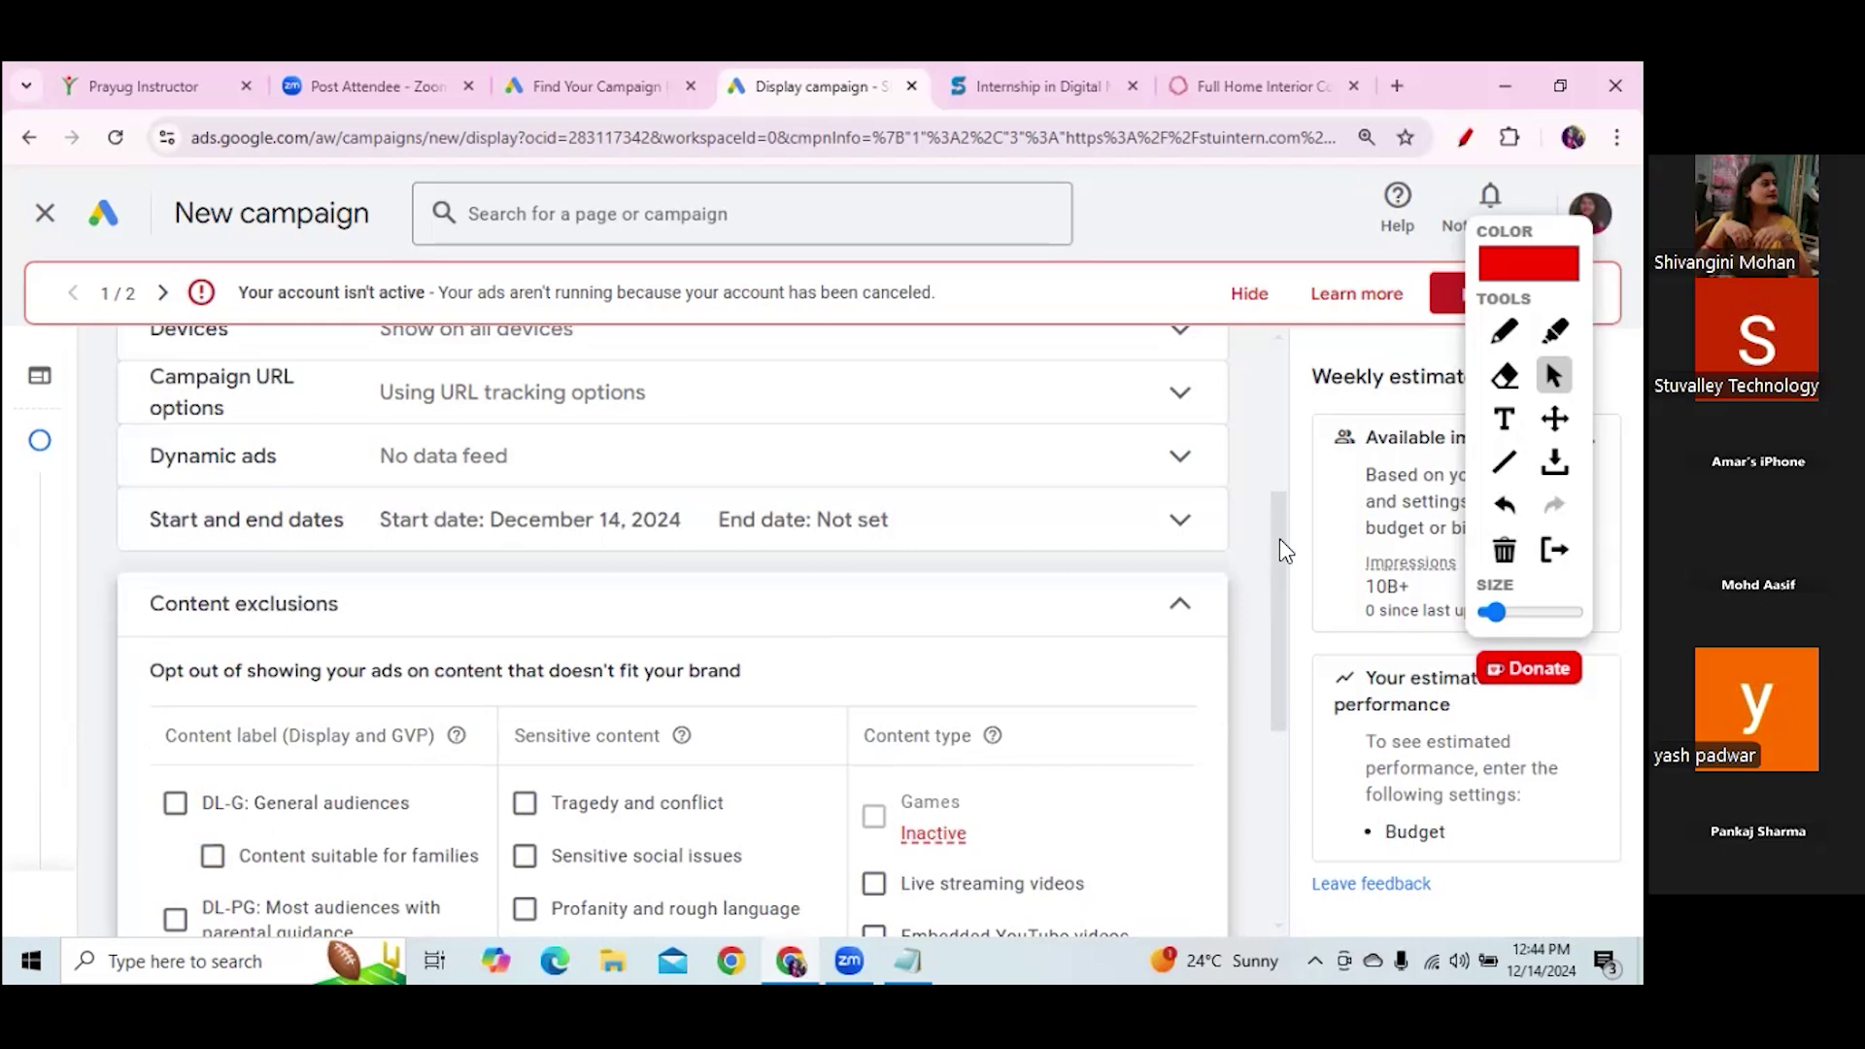
Mark the Sensitive content and Content type headings with red ticks, then circle the content label options and write "US" over them
mouse_move(1282, 546)
mouse_down()
mouse_move(1308, 679)
mouse_move(1302, 655)
mouse_up()
click(1503, 331)
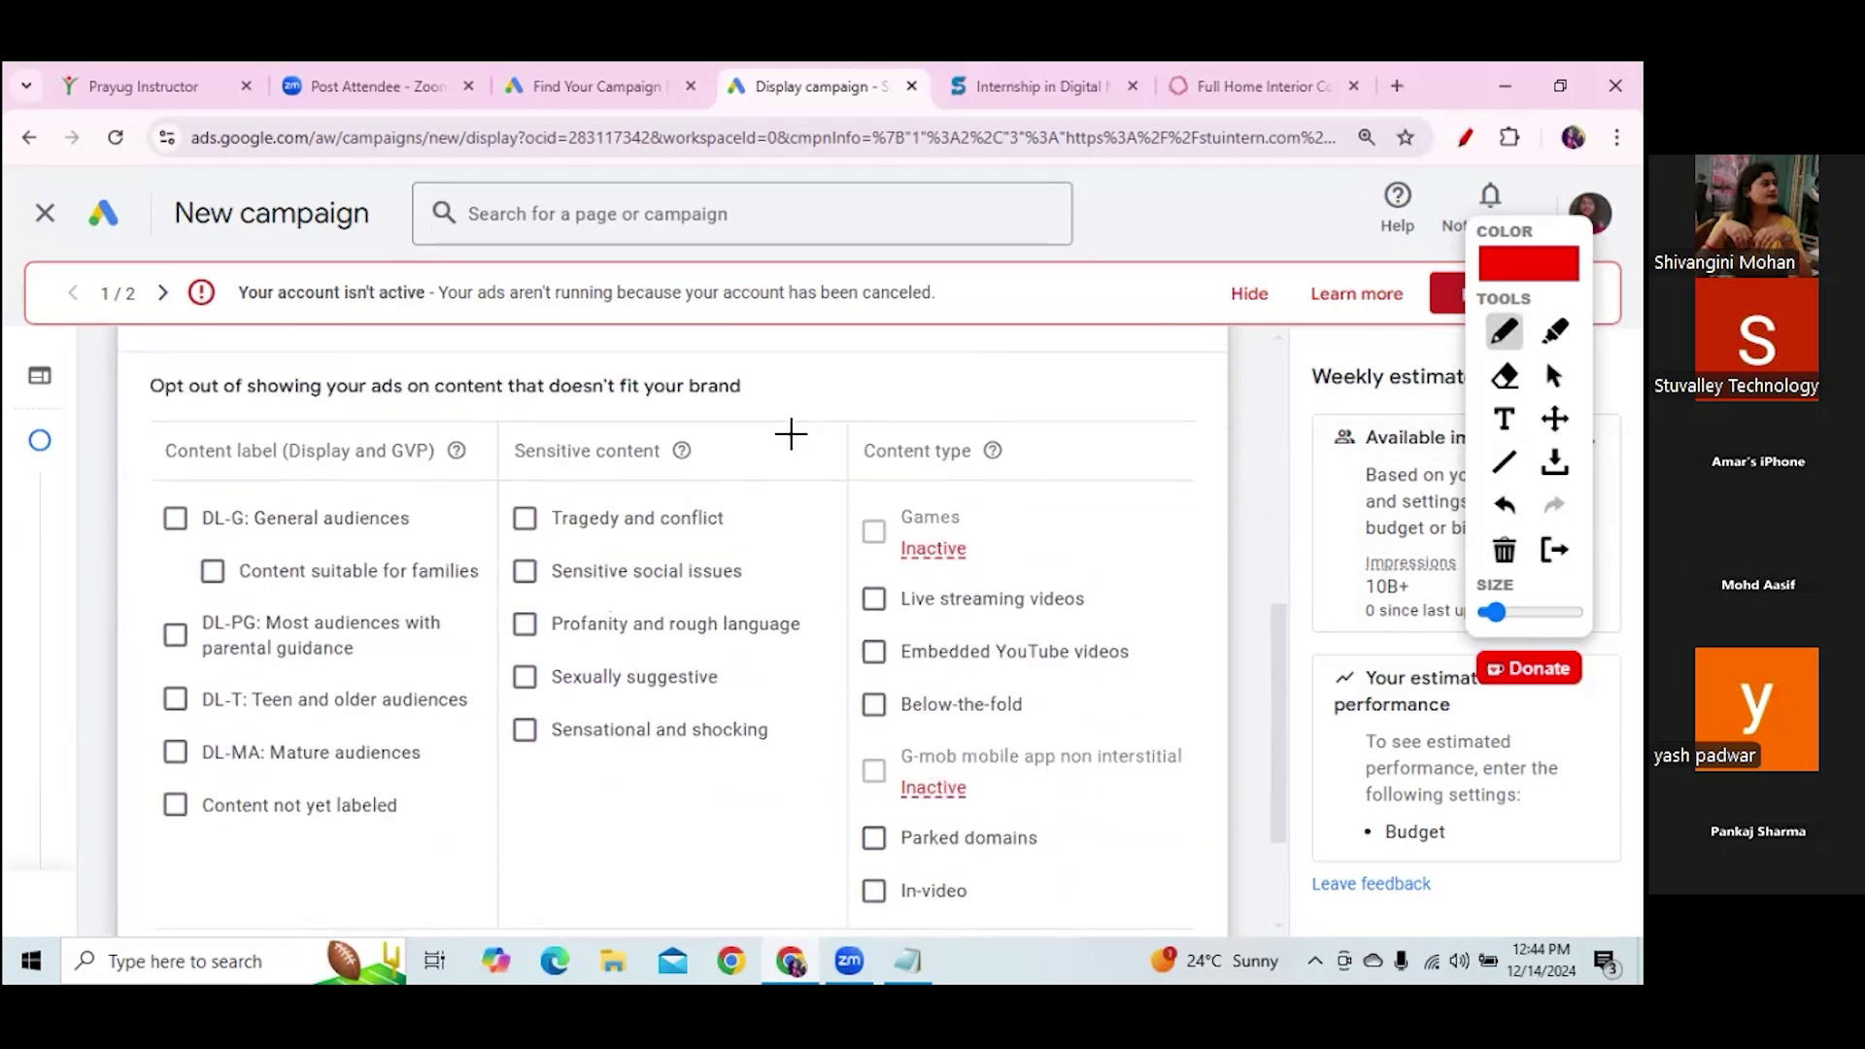
drag(616, 481, 716, 417)
mouse_move(902, 474)
mouse_down()
mouse_move(925, 503)
mouse_move(996, 442)
mouse_up()
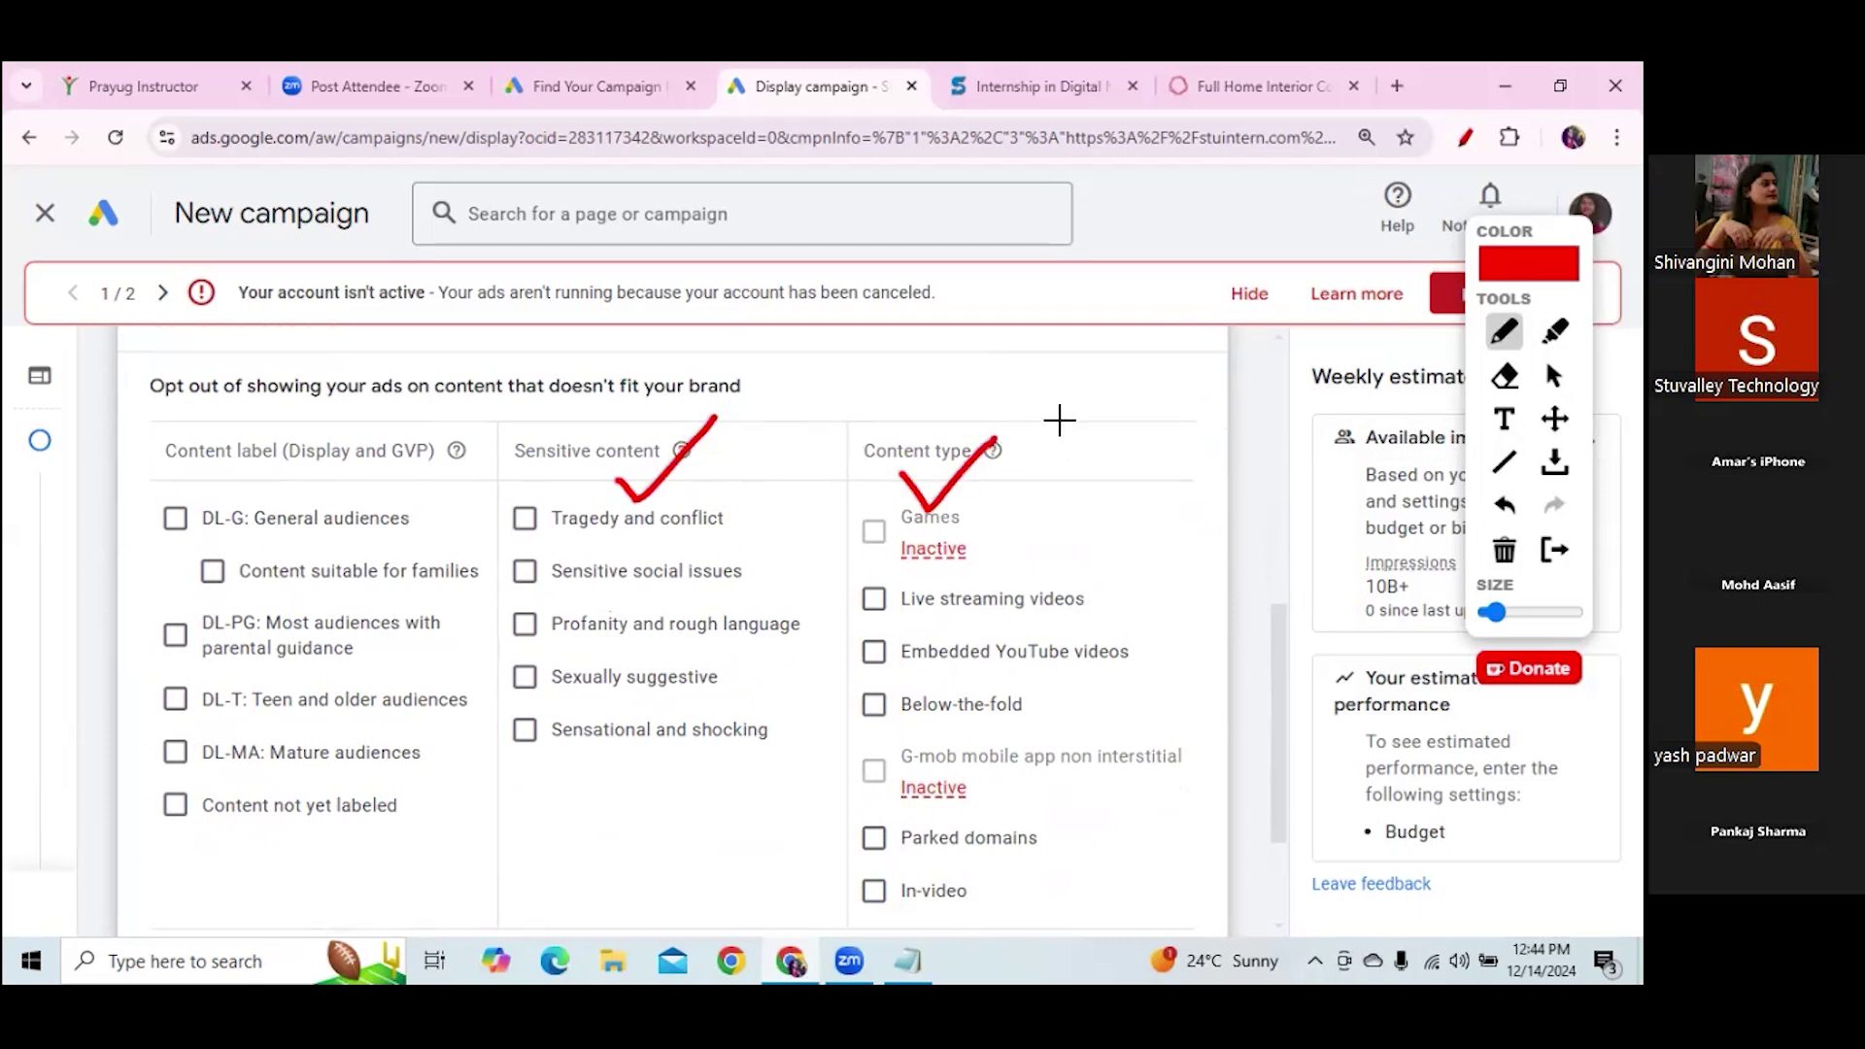
mouse_move(240, 456)
mouse_down()
mouse_move(172, 728)
mouse_move(315, 854)
mouse_move(471, 709)
mouse_move(456, 569)
mouse_move(261, 458)
mouse_move(238, 480)
mouse_move(259, 595)
mouse_move(291, 491)
mouse_move(341, 595)
mouse_move(328, 609)
mouse_up()
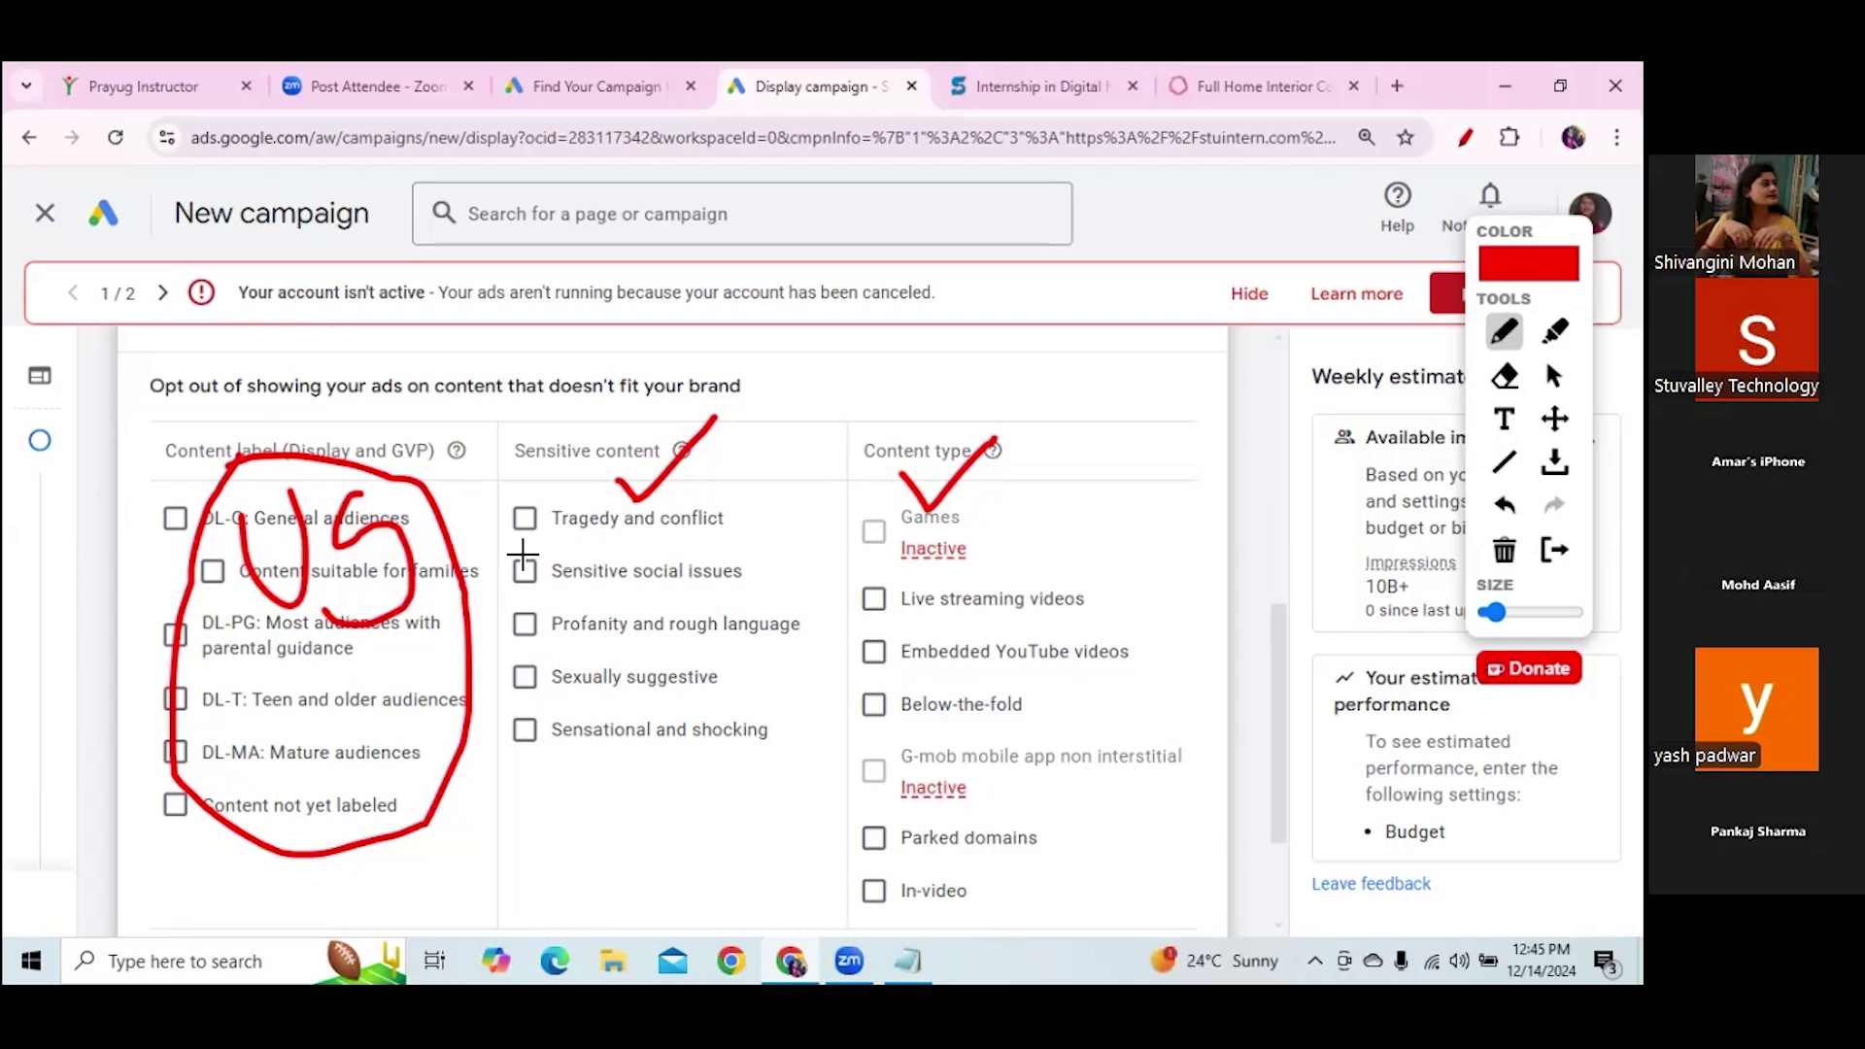
Tick "Sensitive social issues", underline "rough language" and "Sensational and shocking", draw a downward arrow beside them, and clear all annotations
drag(511, 571, 589, 532)
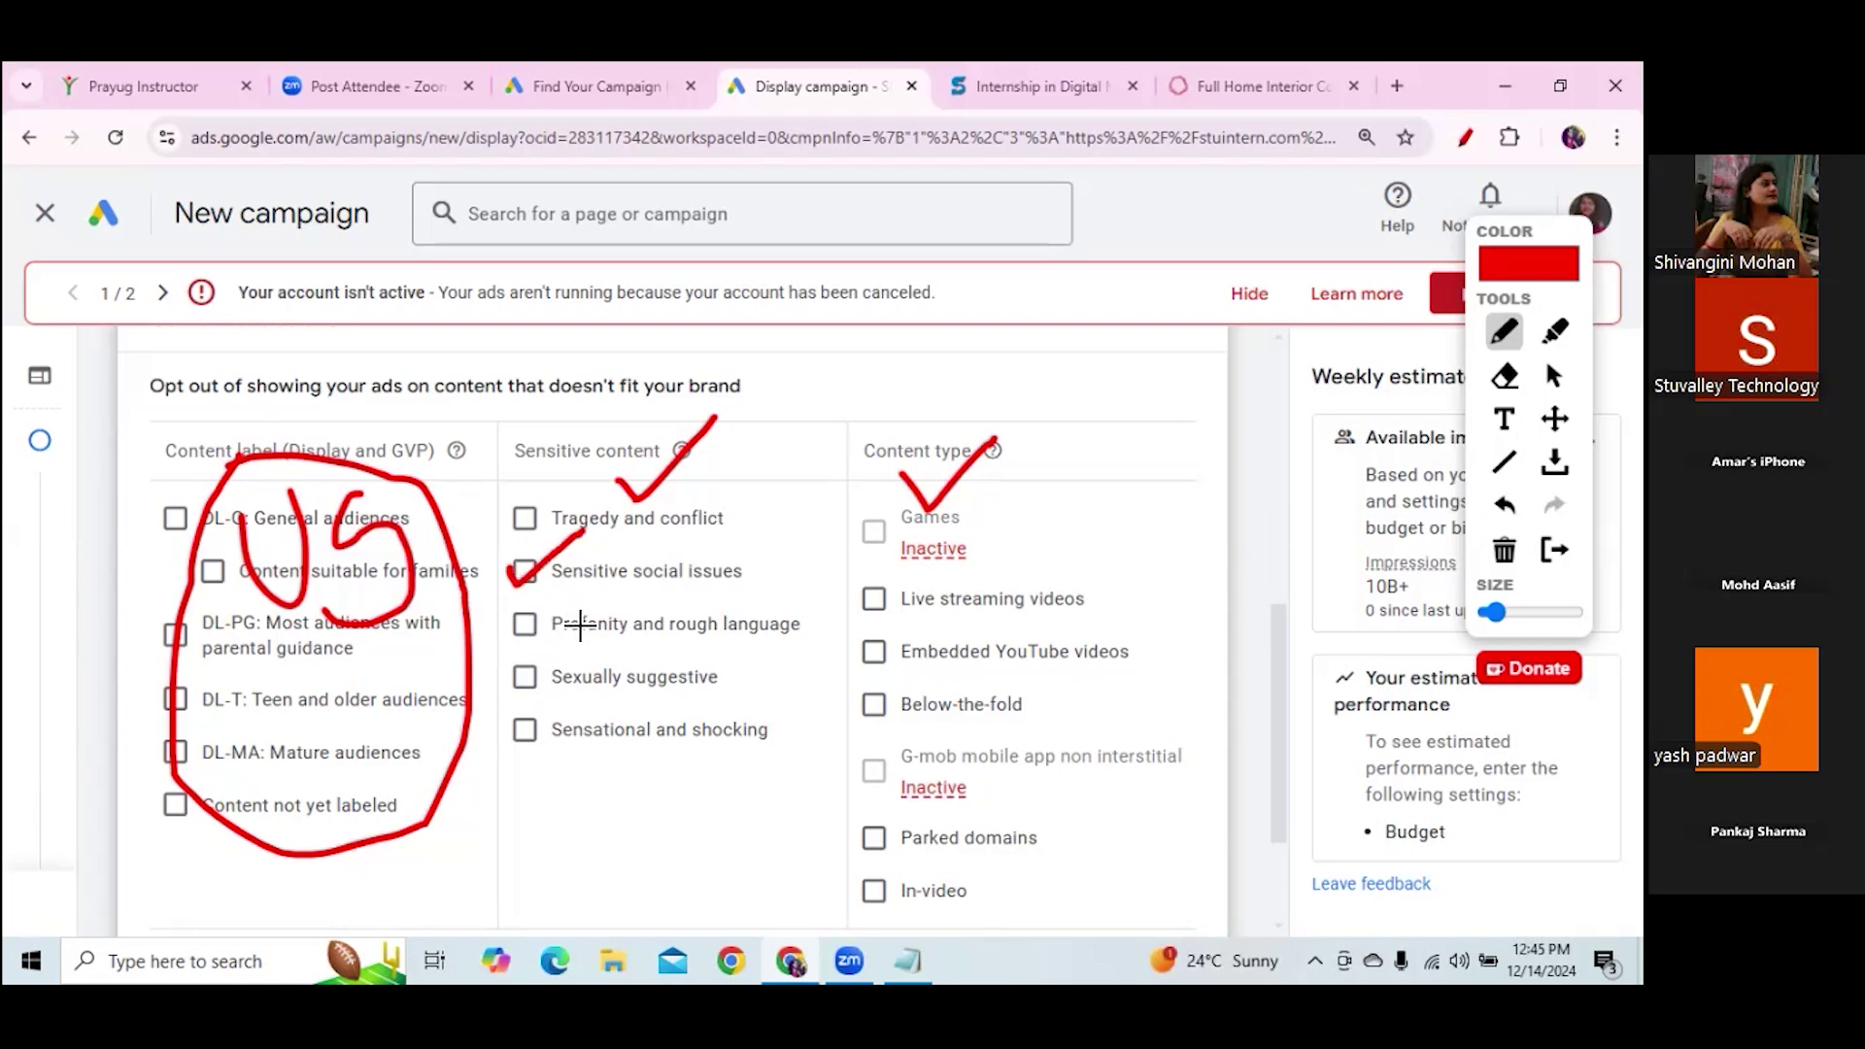
drag(678, 641, 790, 641)
drag(560, 752, 785, 754)
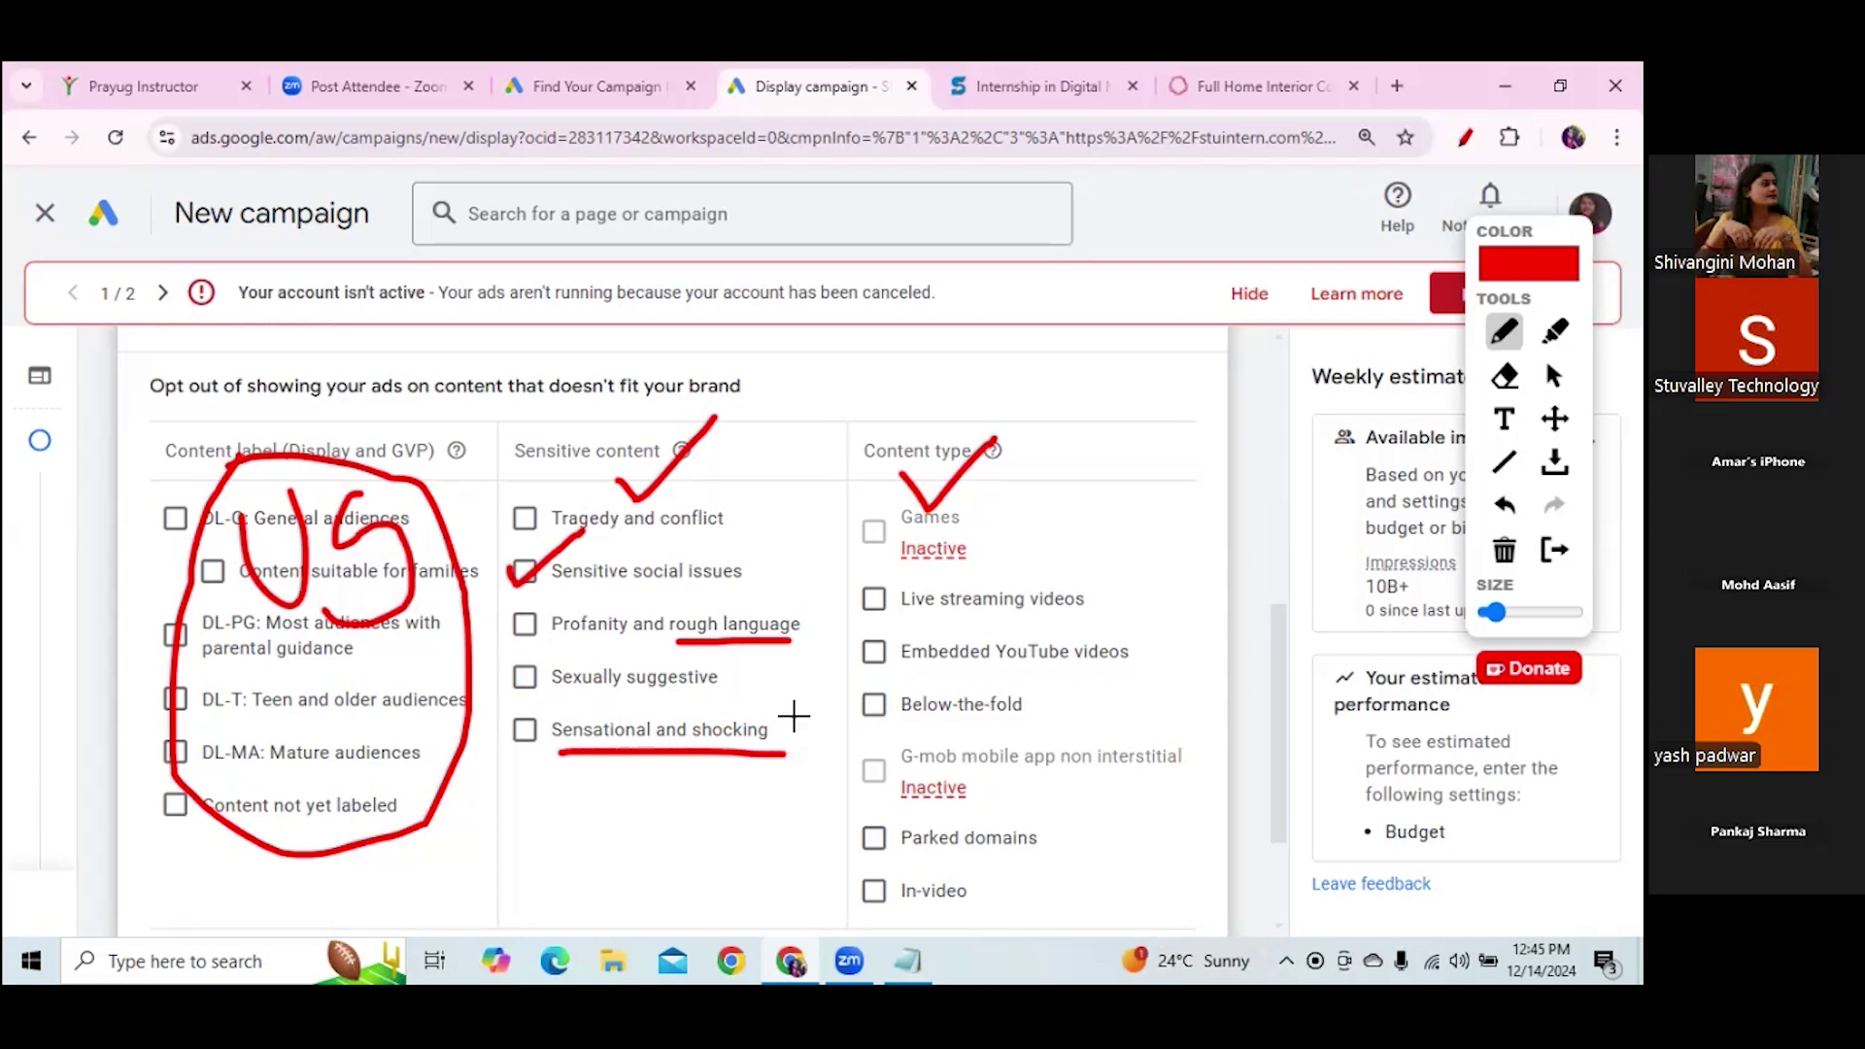
drag(796, 439, 794, 571)
mouse_move(767, 542)
mouse_down()
mouse_move(786, 563)
mouse_move(832, 506)
mouse_up()
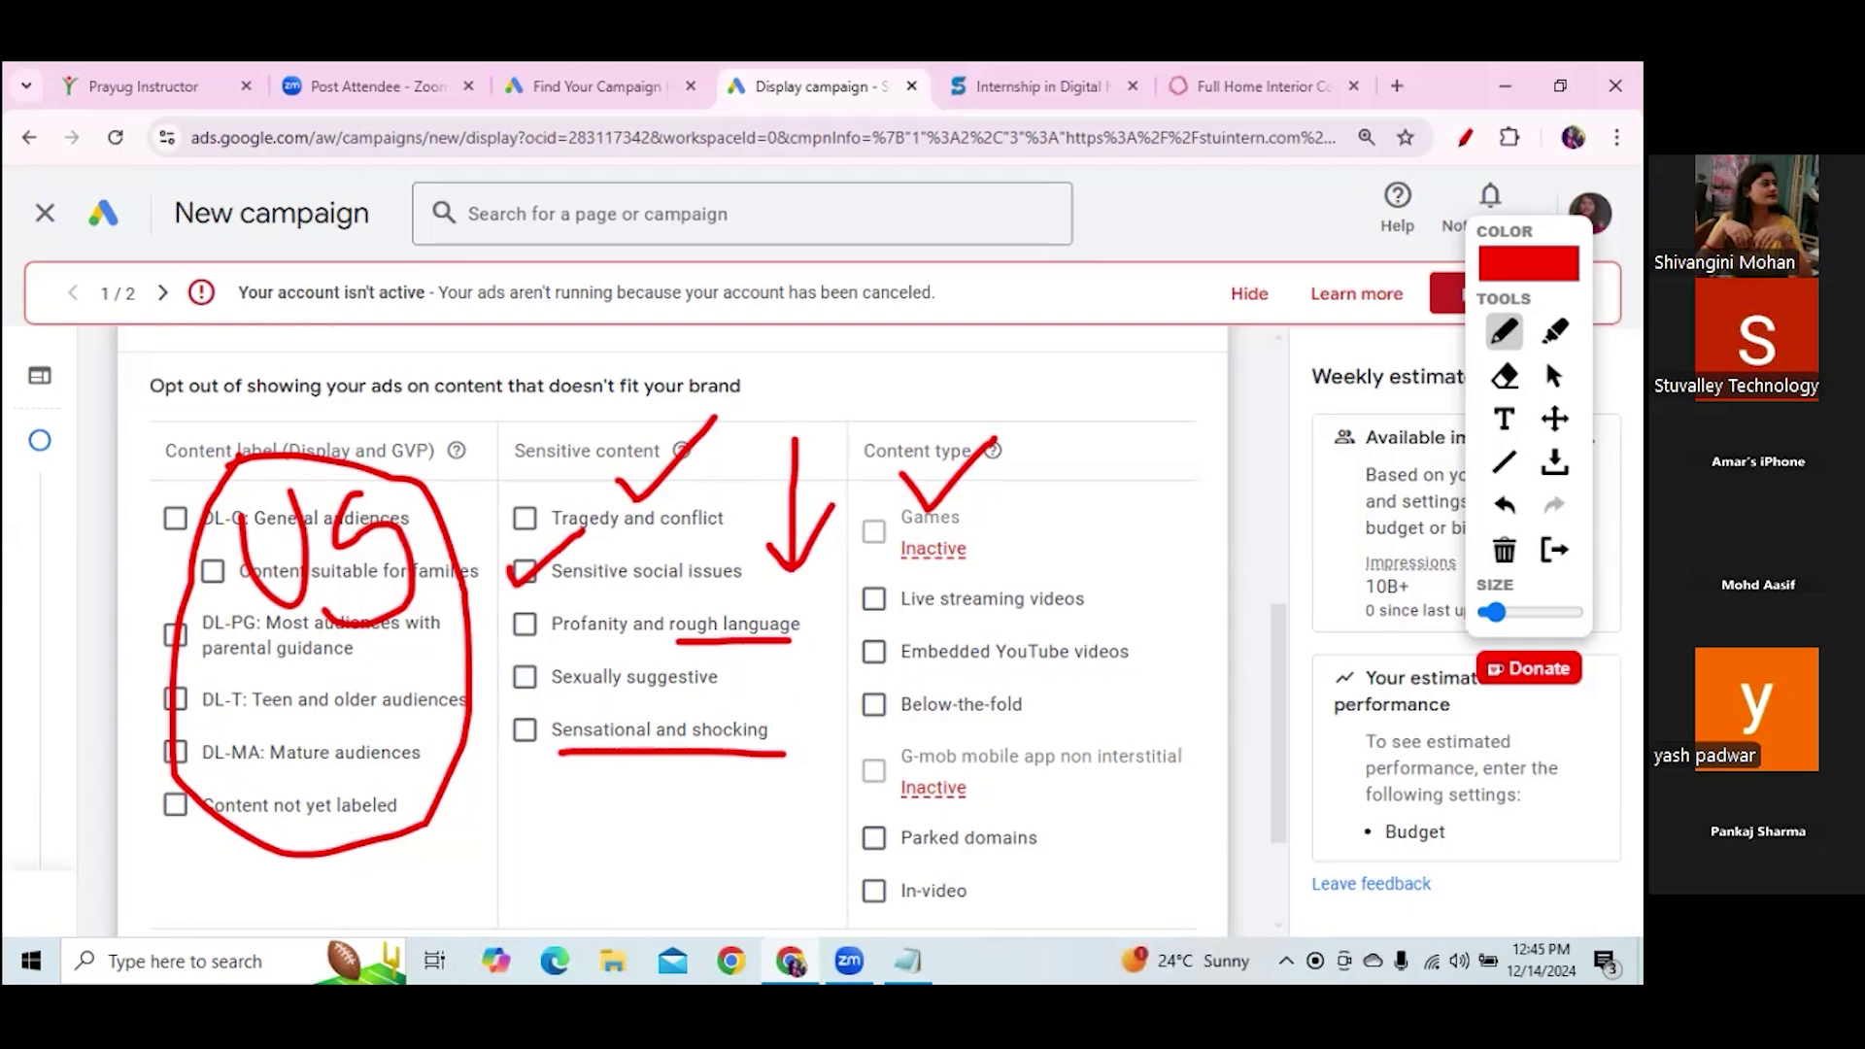
click(1503, 549)
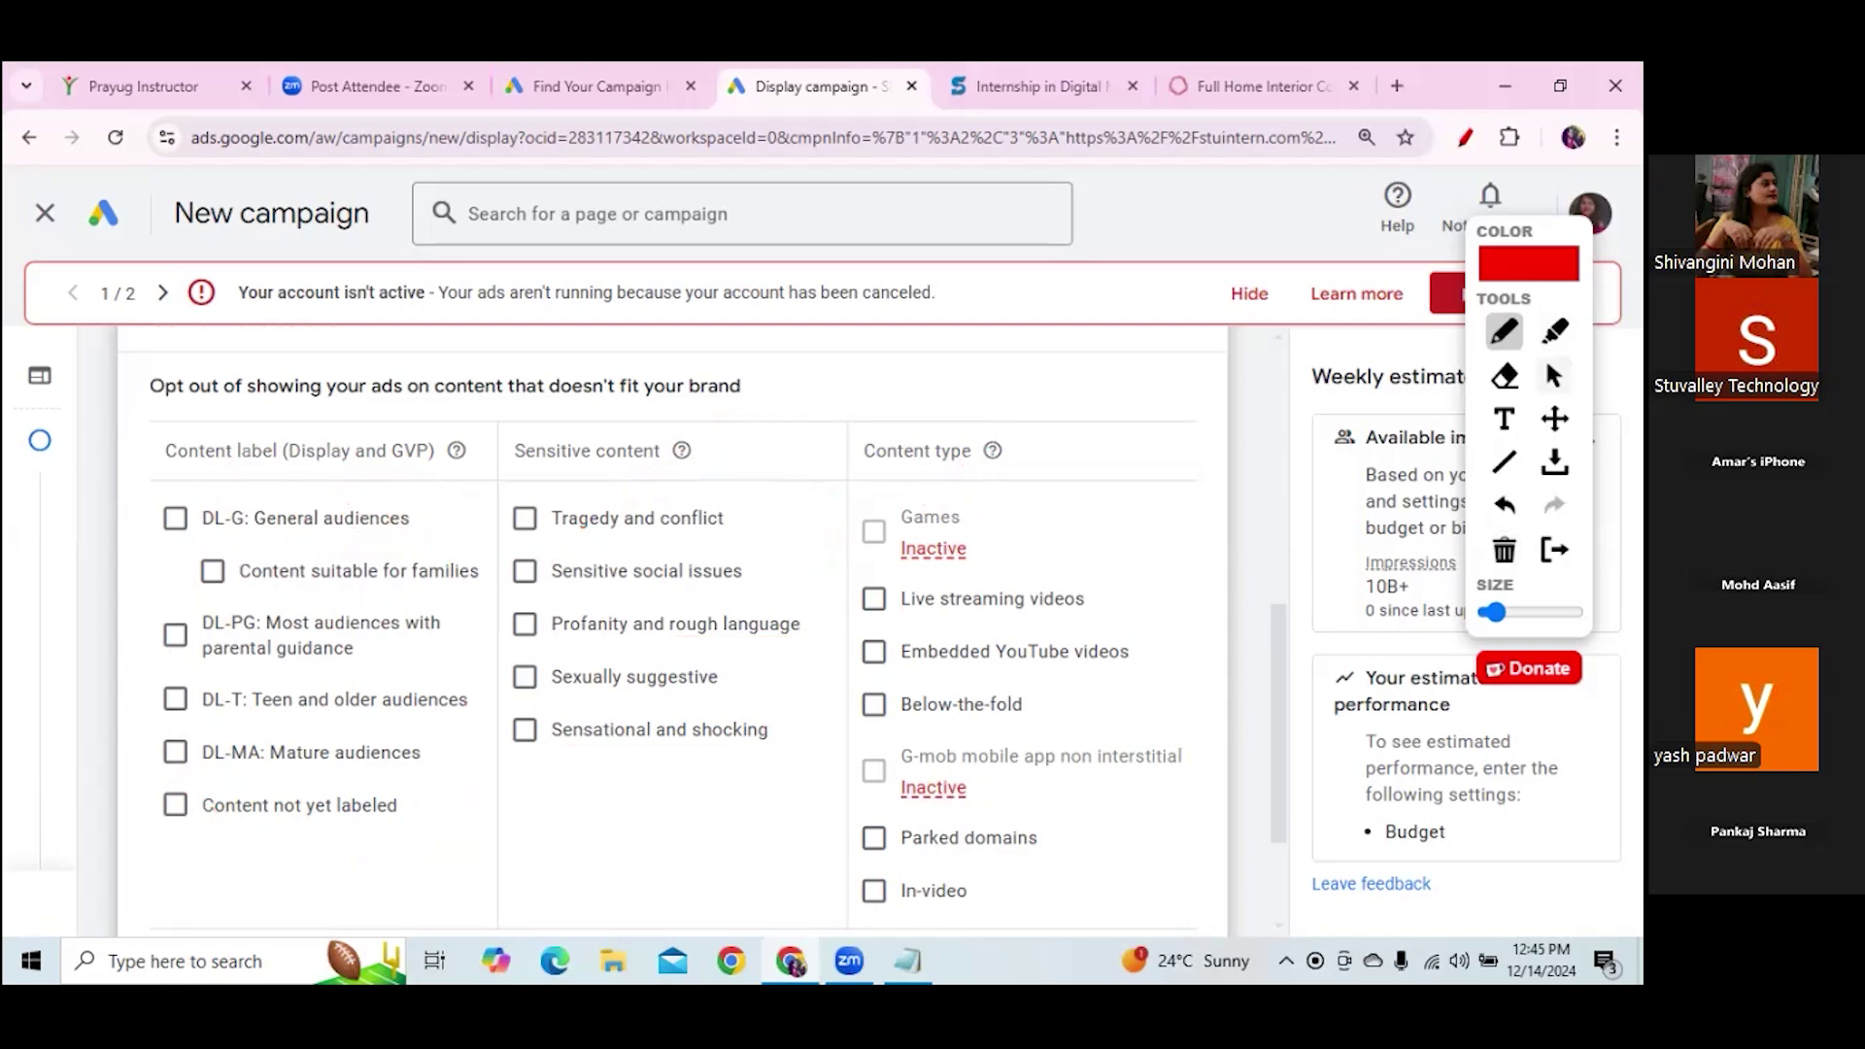
Exclude the sensitive content categories Tragedy and conflict, Sensitive social issues, Profanity and rough language, Sexually suggestive, and Sensational and shocking
click(1552, 376)
click(524, 519)
click(524, 571)
click(524, 624)
click(525, 677)
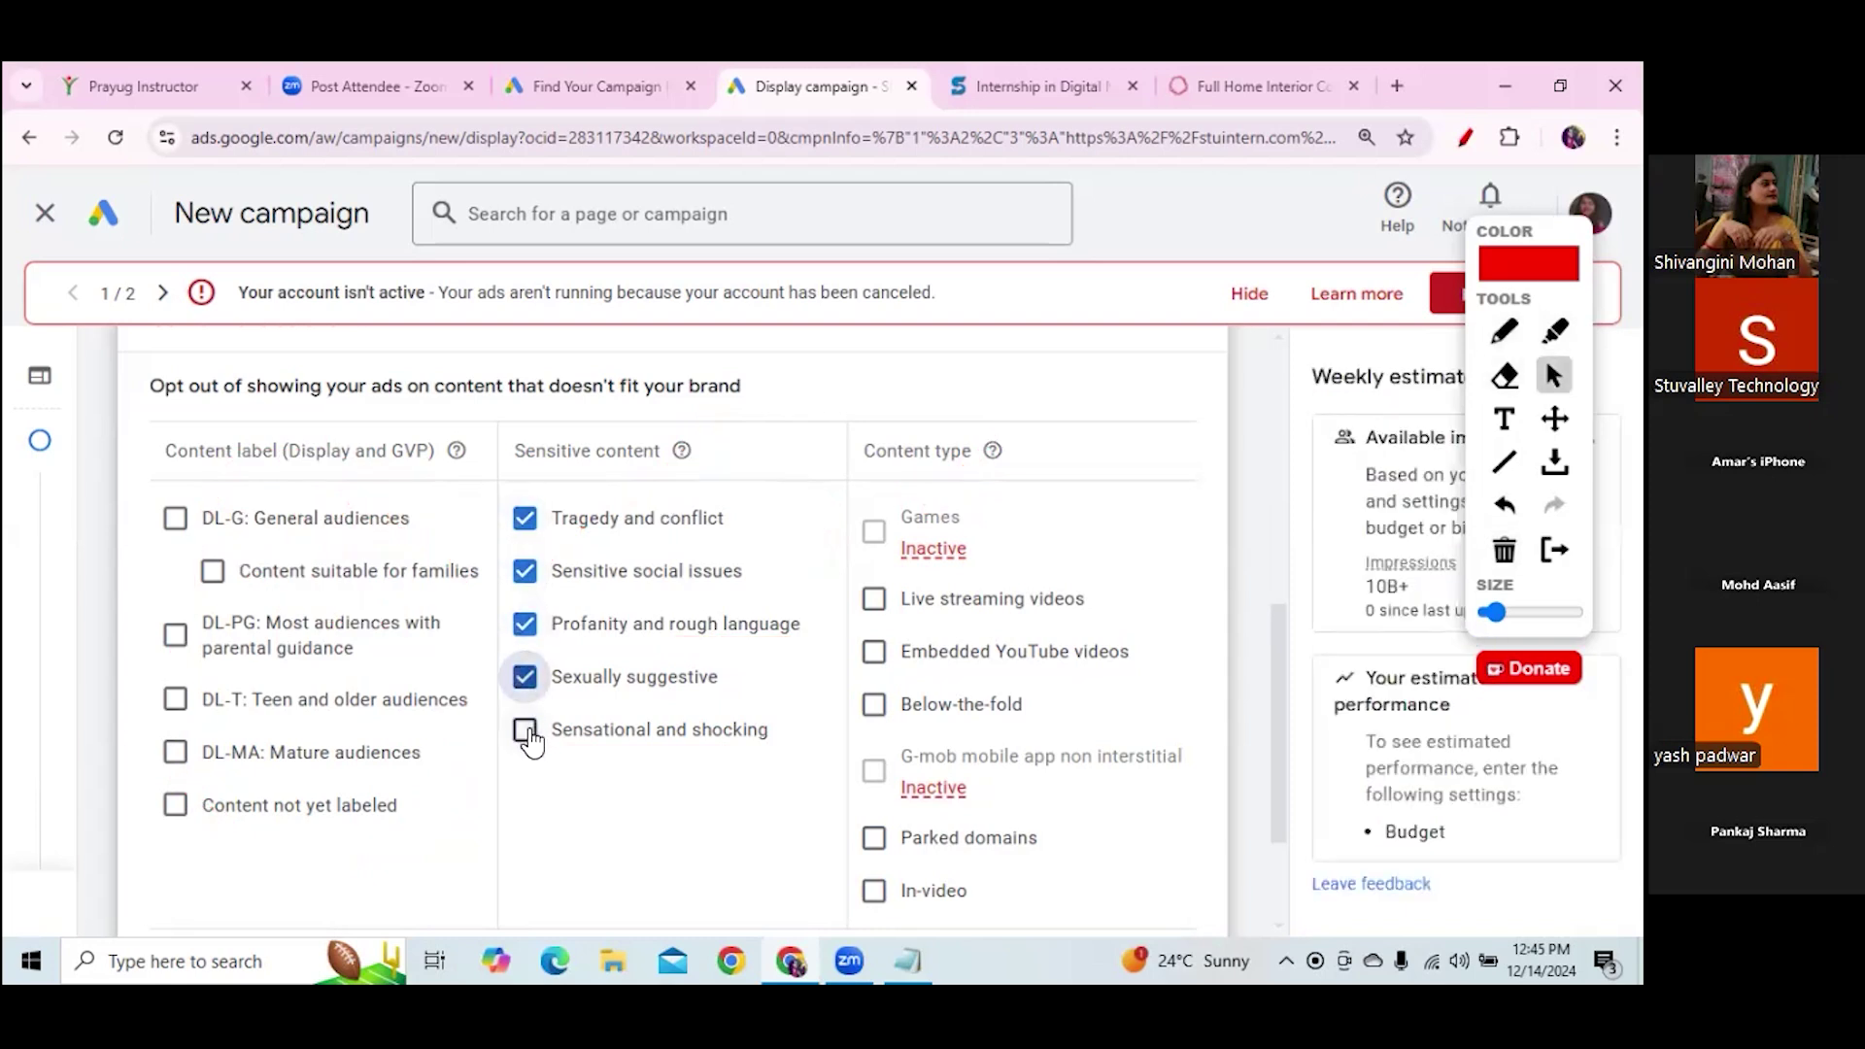
click(525, 731)
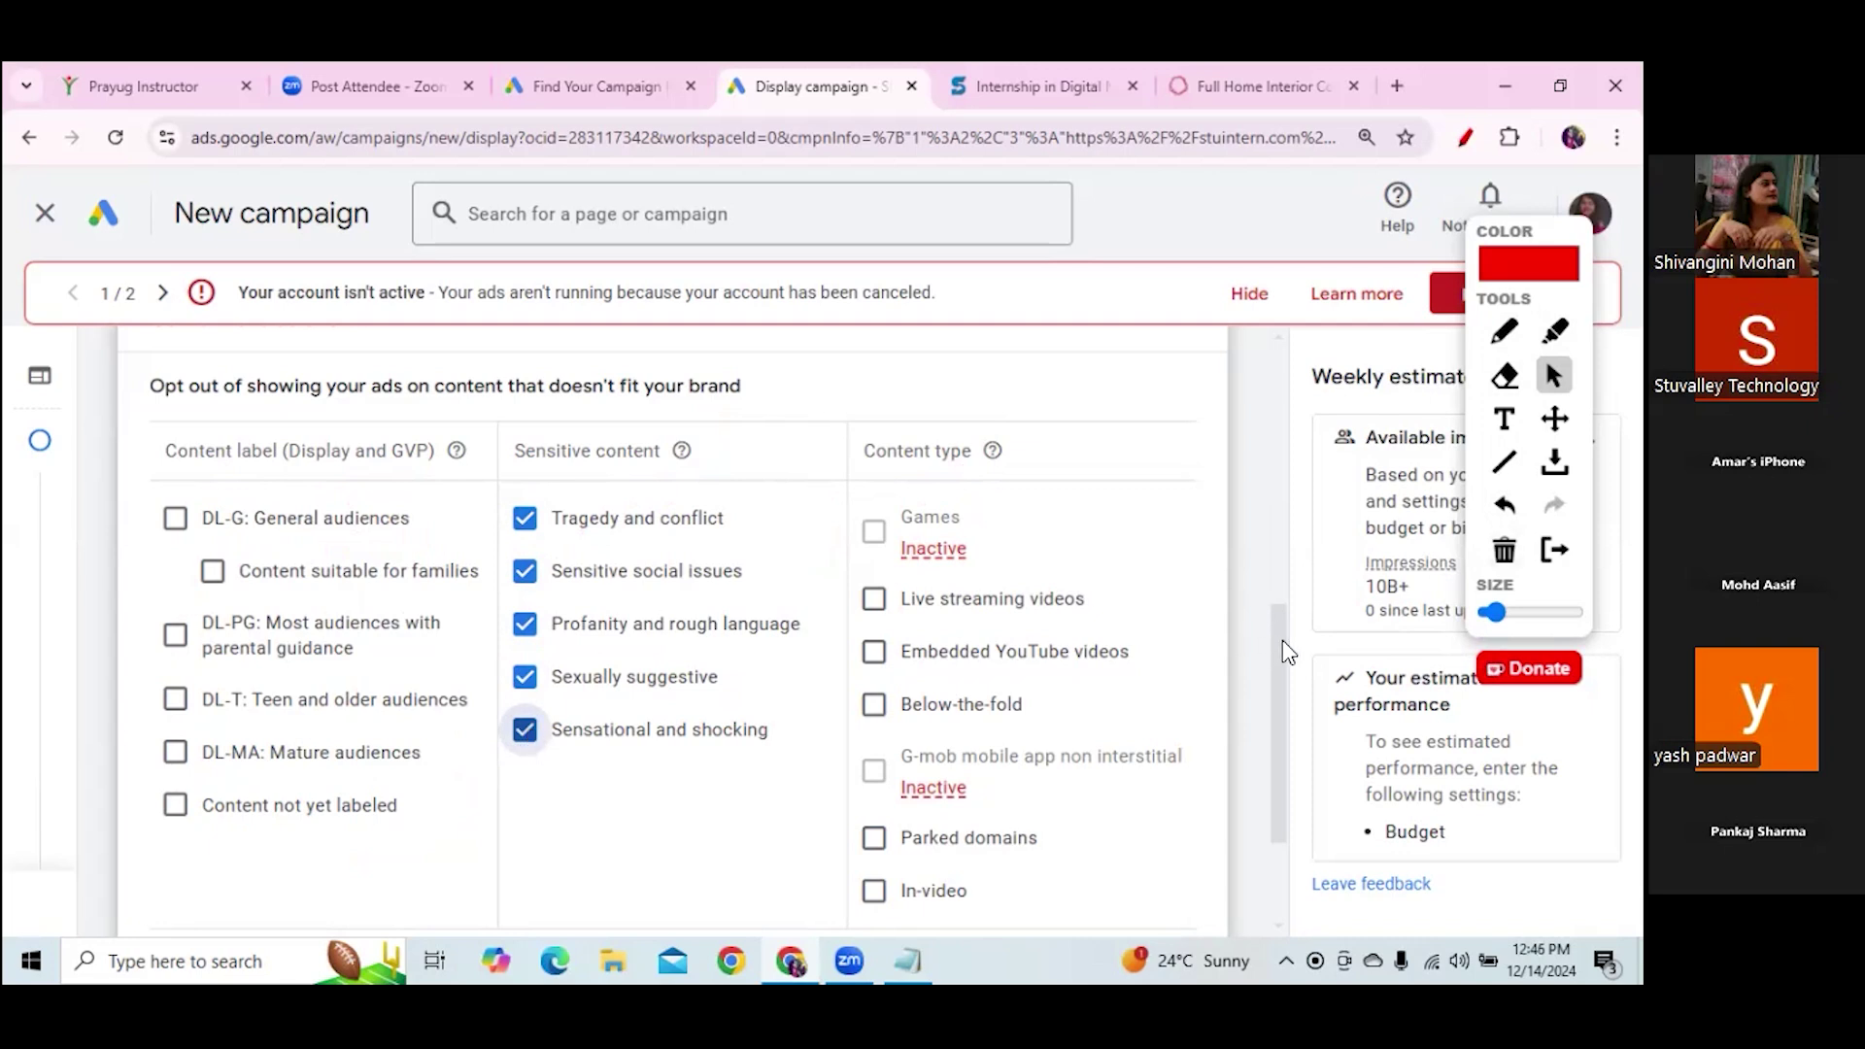
Exclude the Embedded YouTube videos and Live streaming videos content types, and collapse the Content exclusions section
drag(1279, 636, 1279, 708)
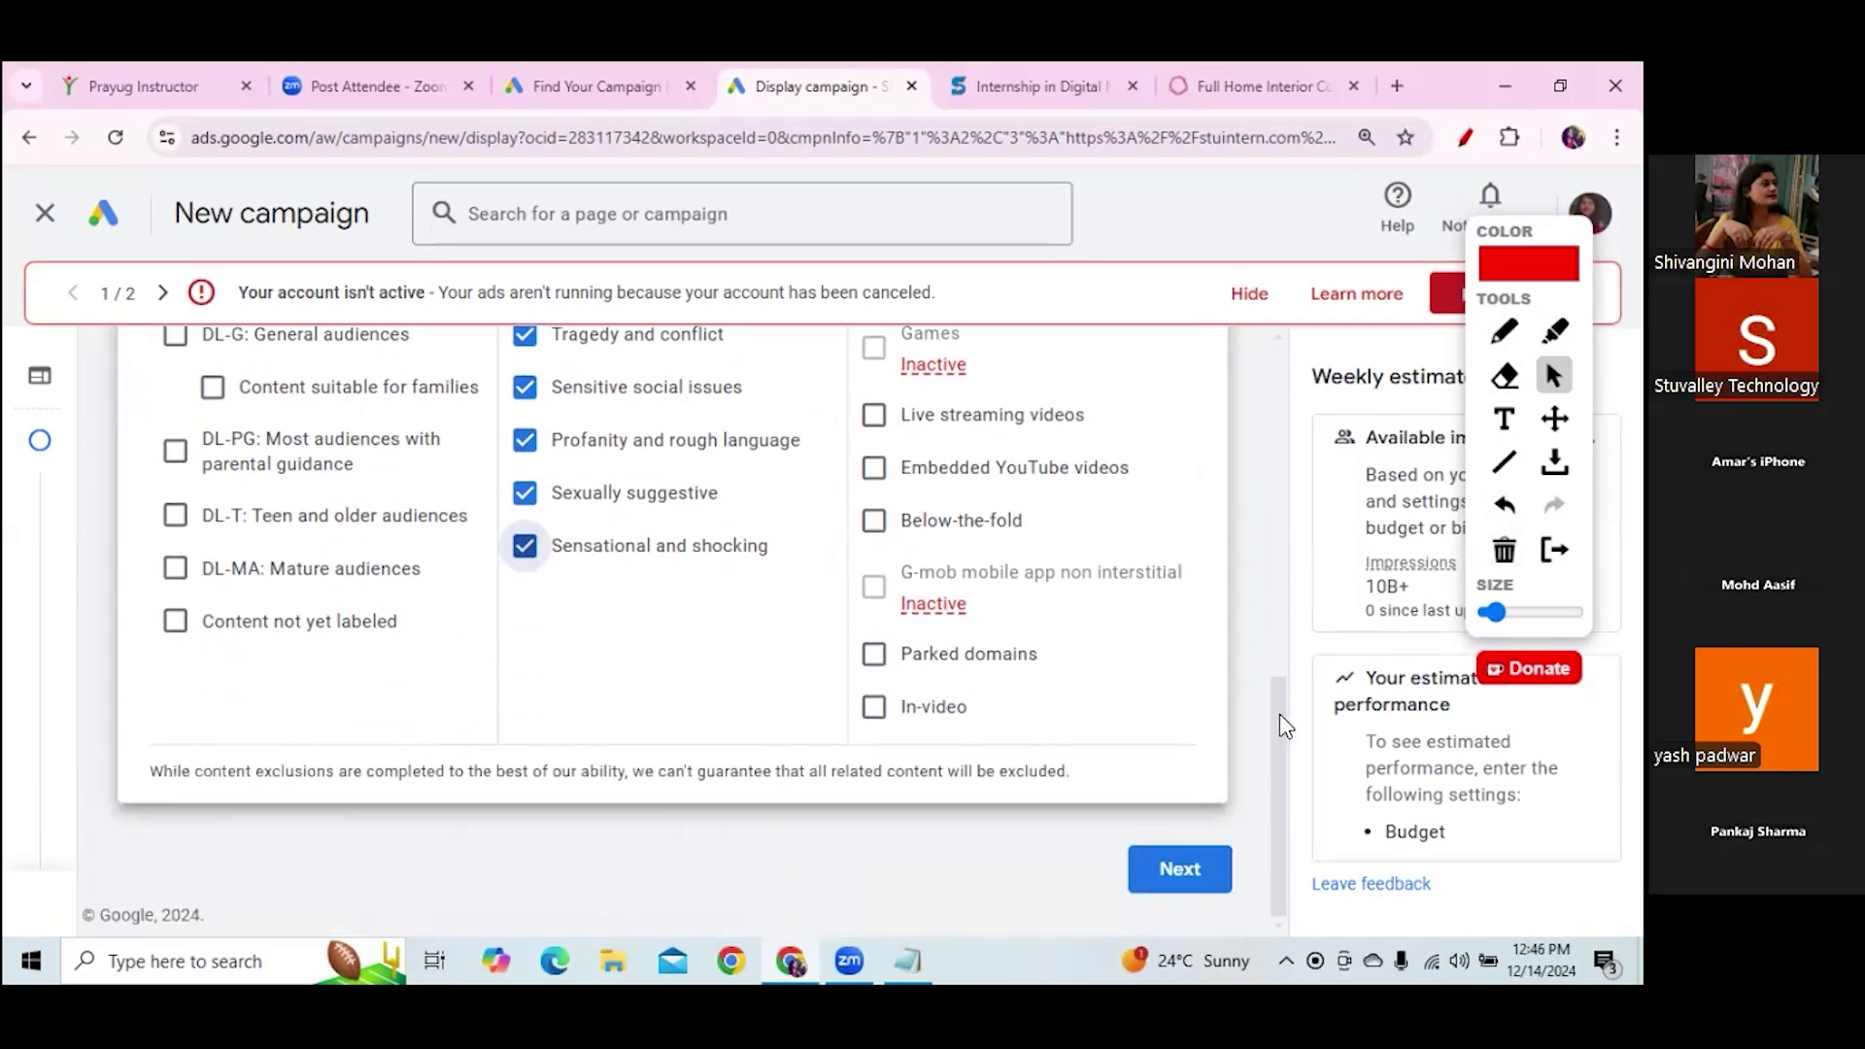
right_click(1274, 651)
scroll(983, 514, down, 1)
click(792, 697)
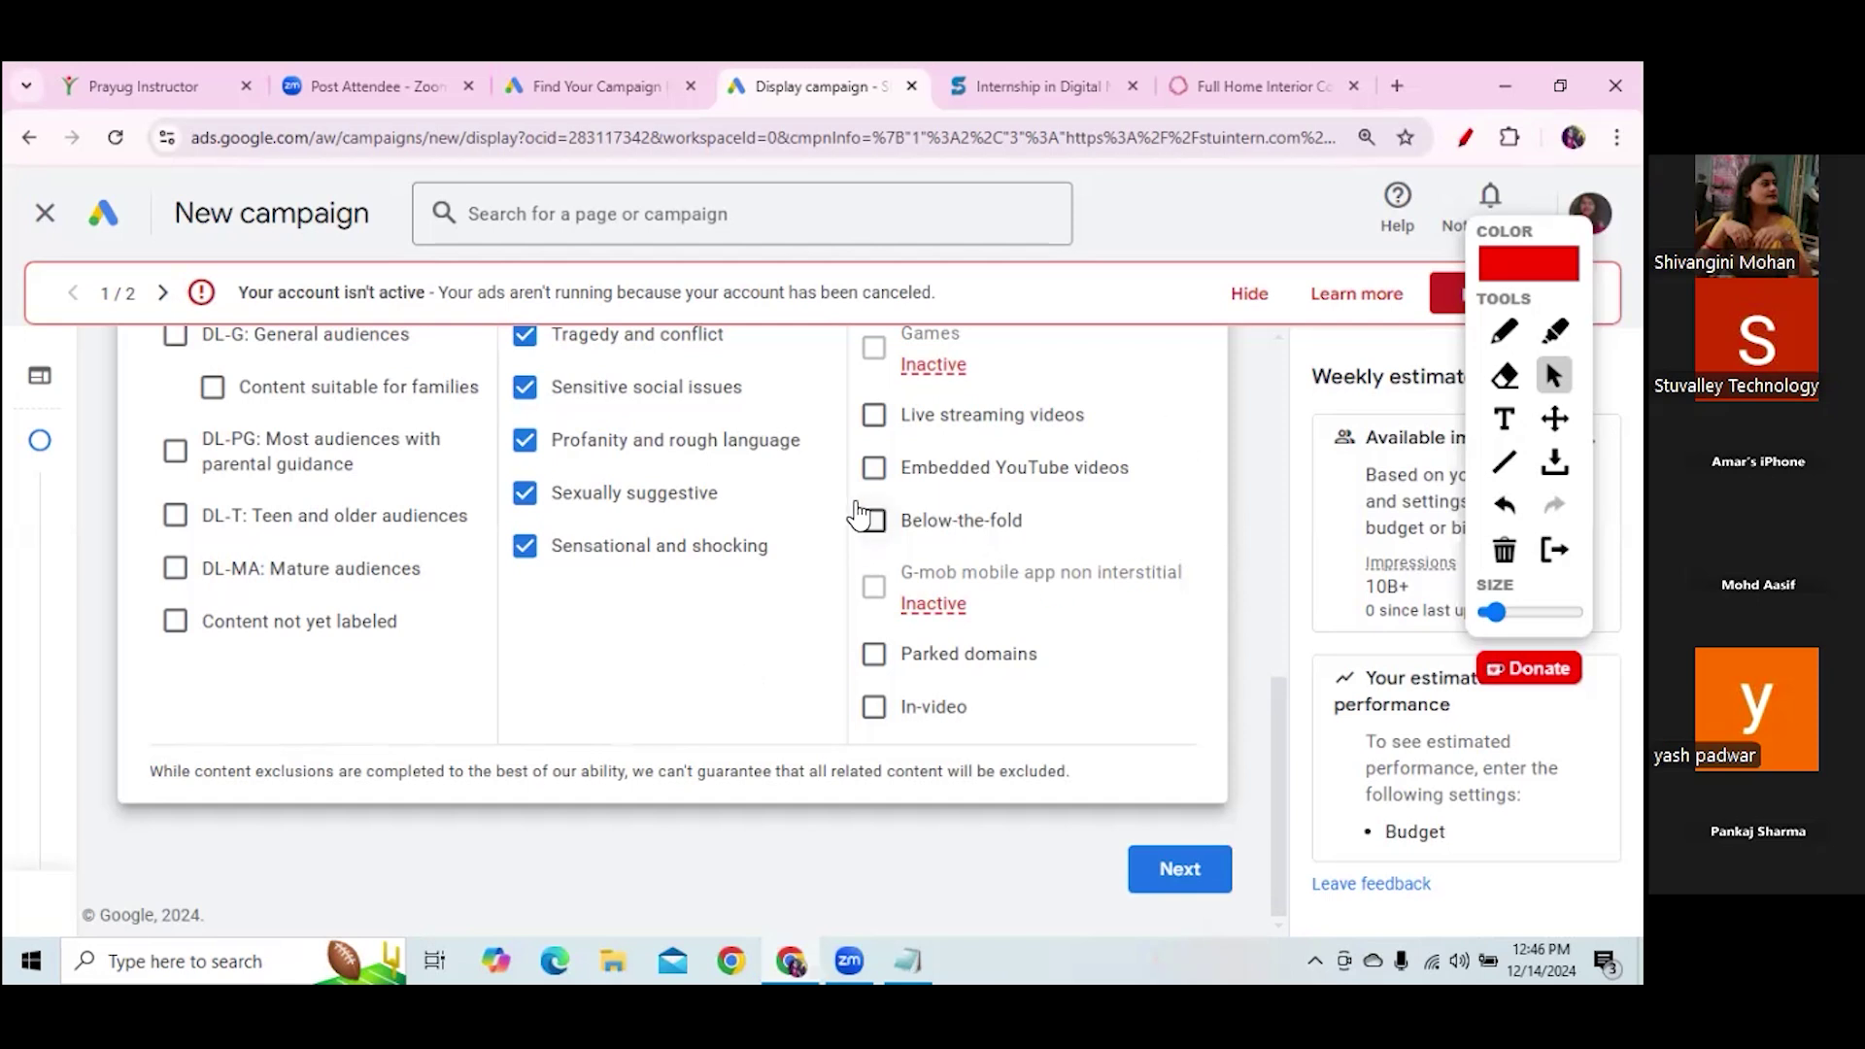
click(875, 470)
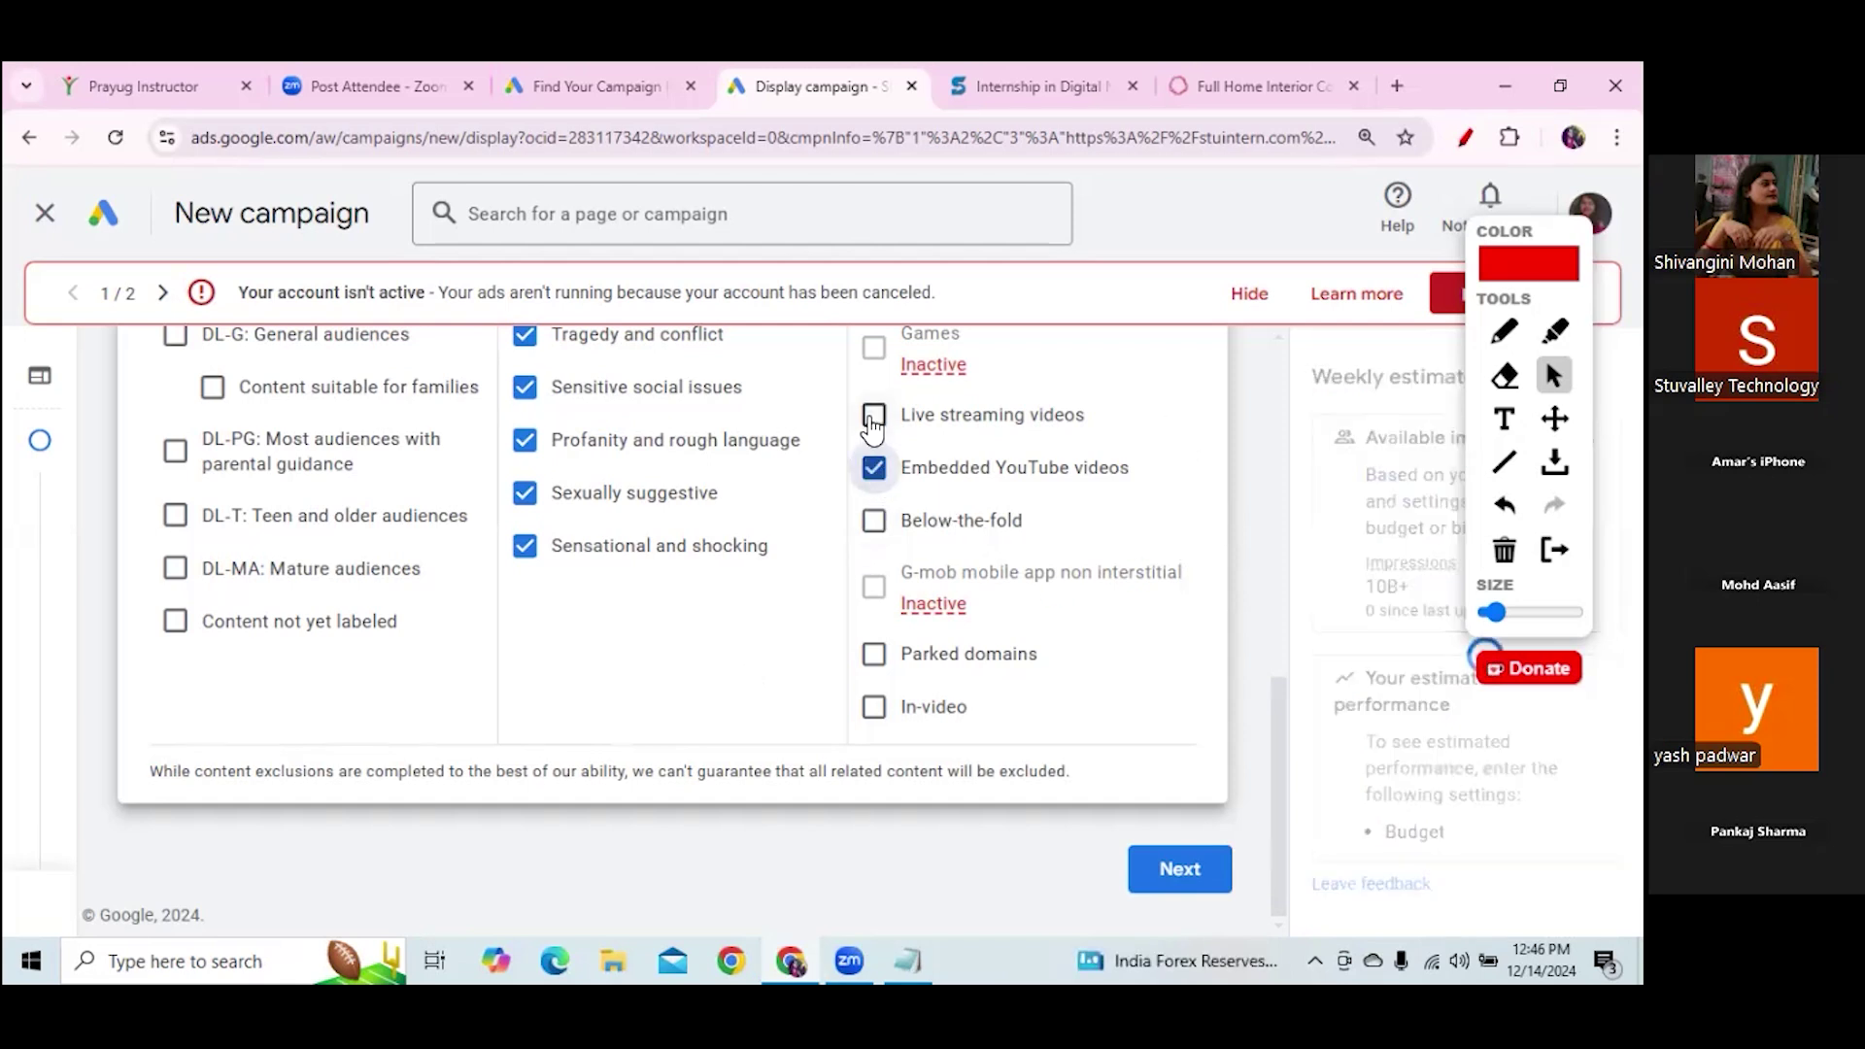
click(874, 418)
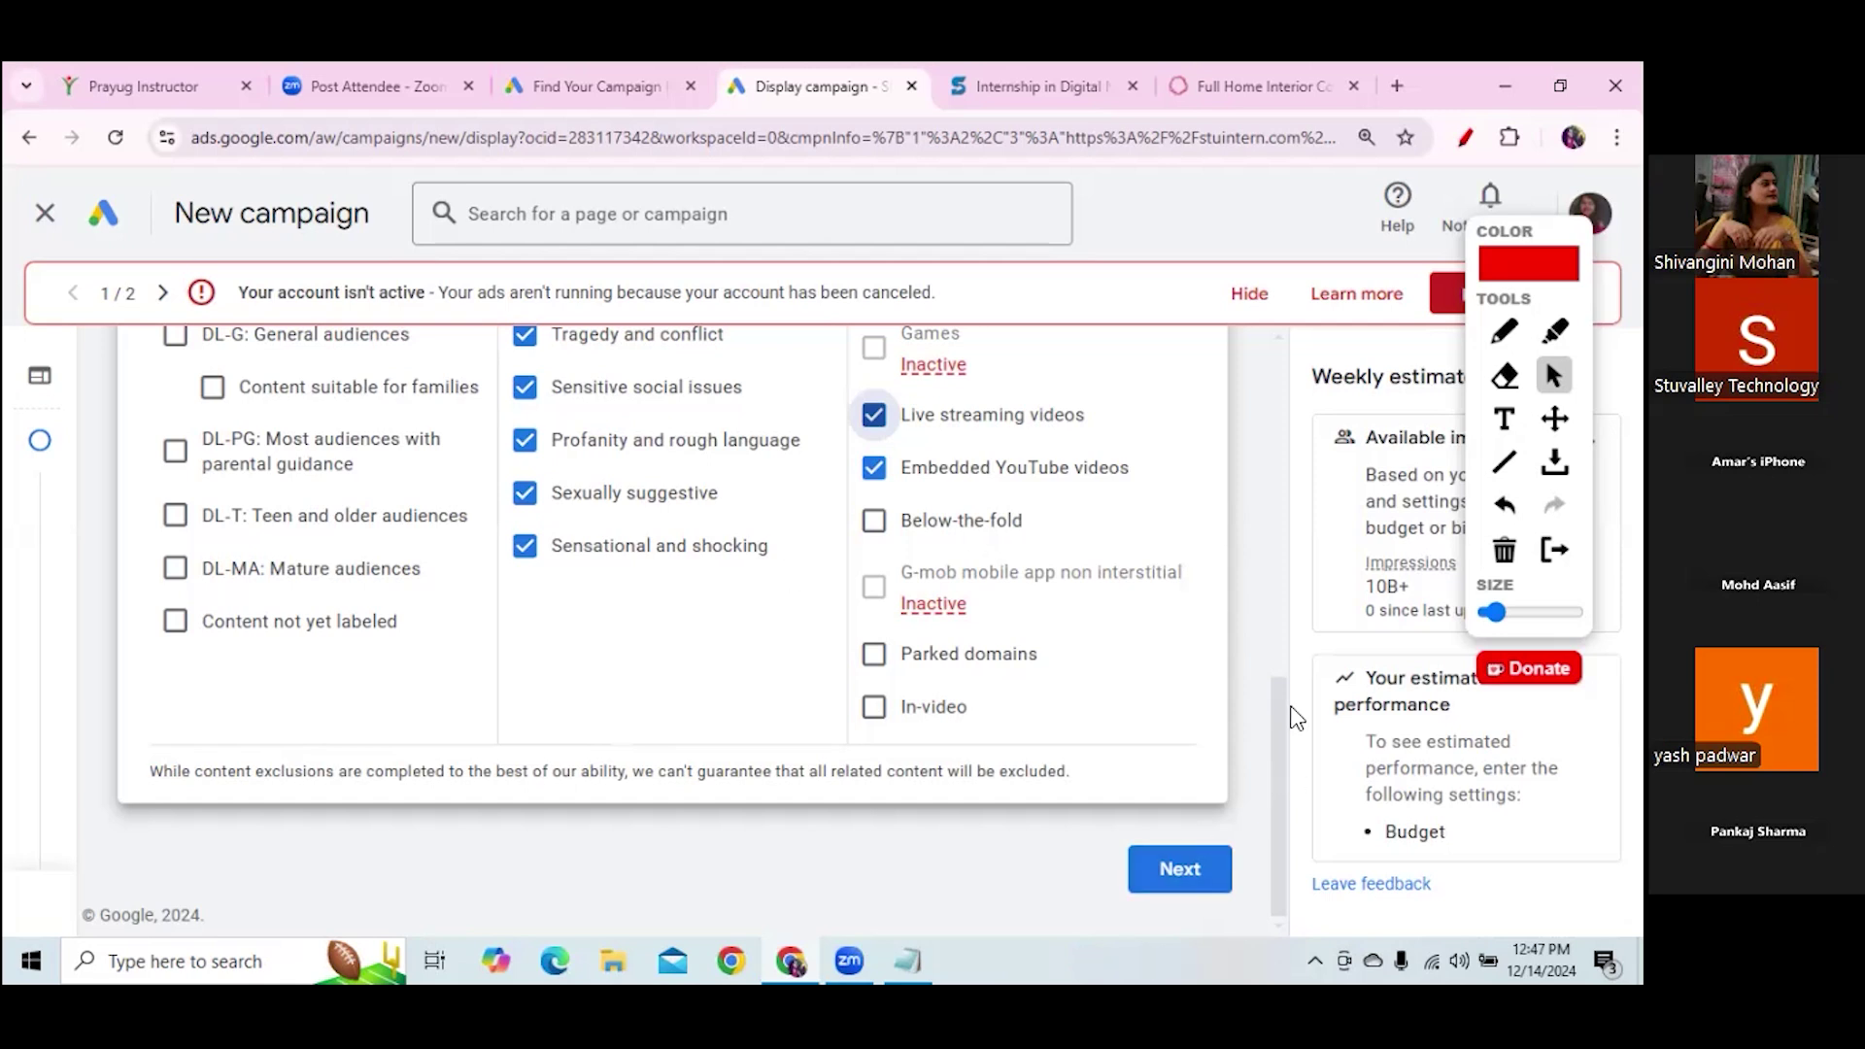
scroll(1277, 699, up, 5)
click(1175, 613)
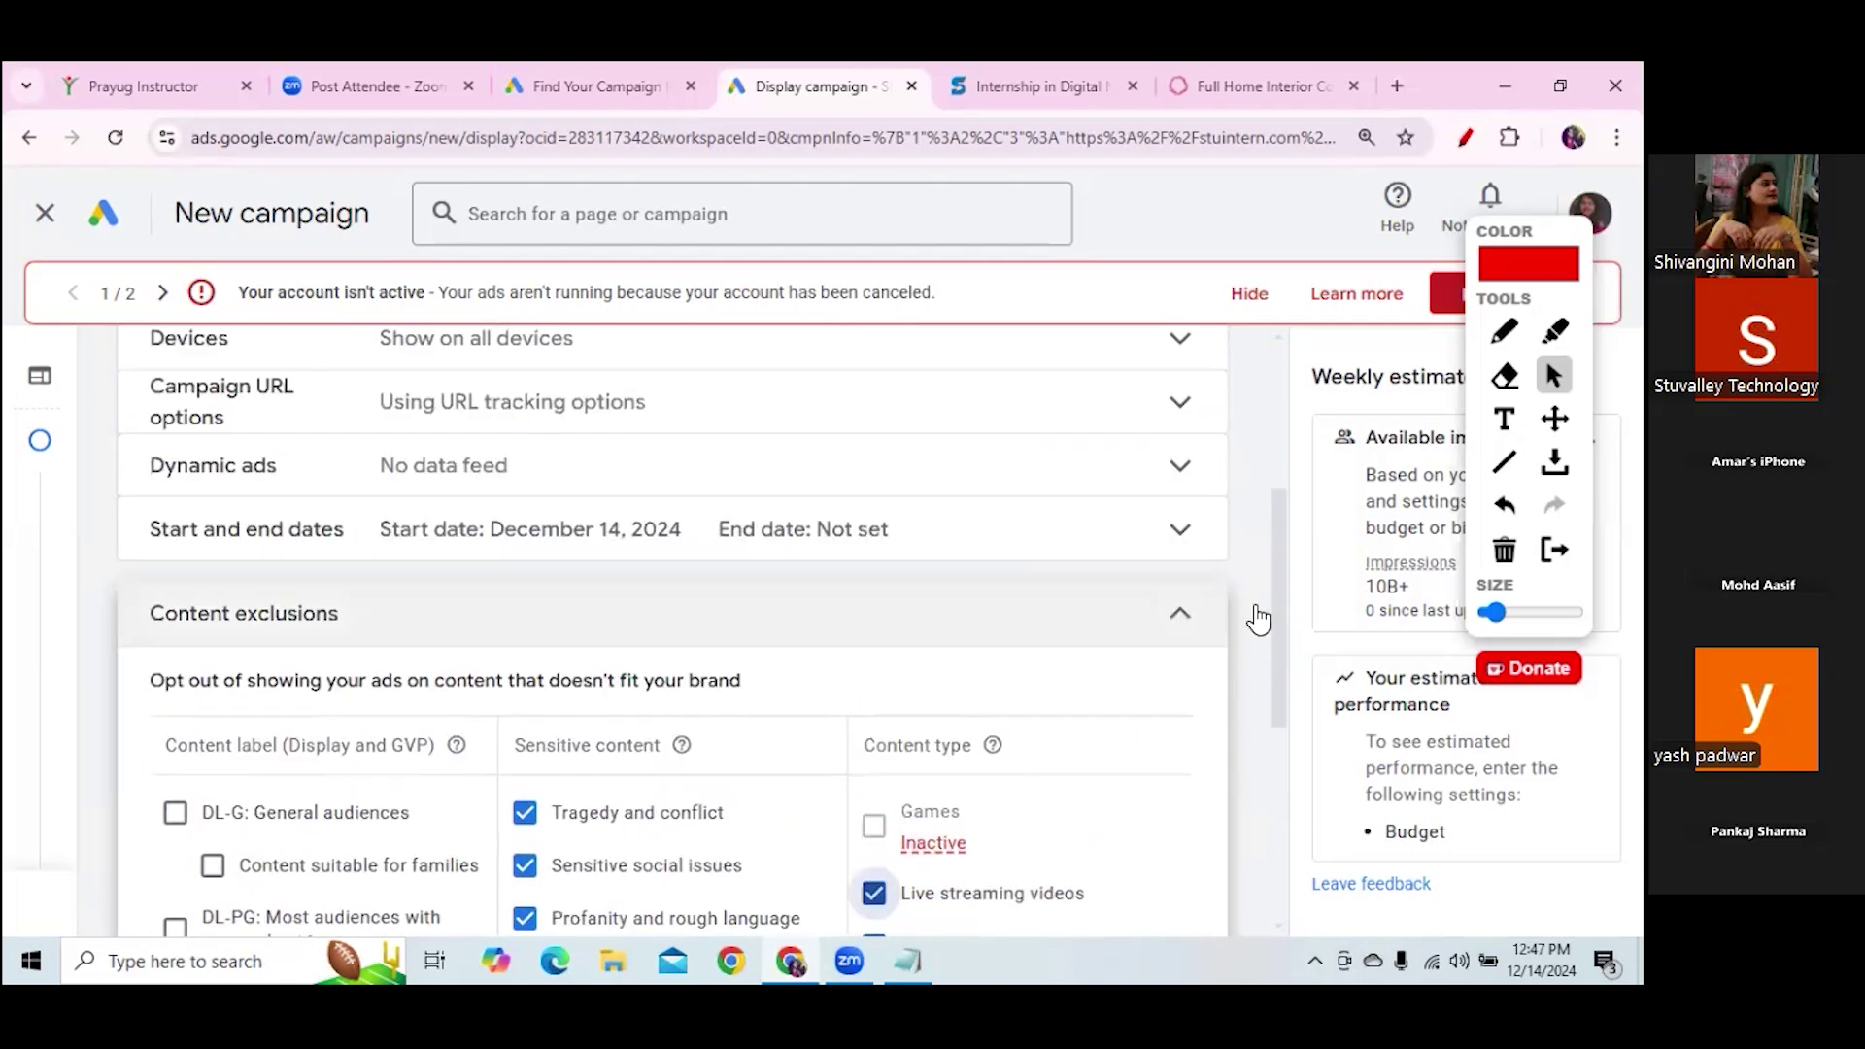
scroll(1274, 544, up, 3)
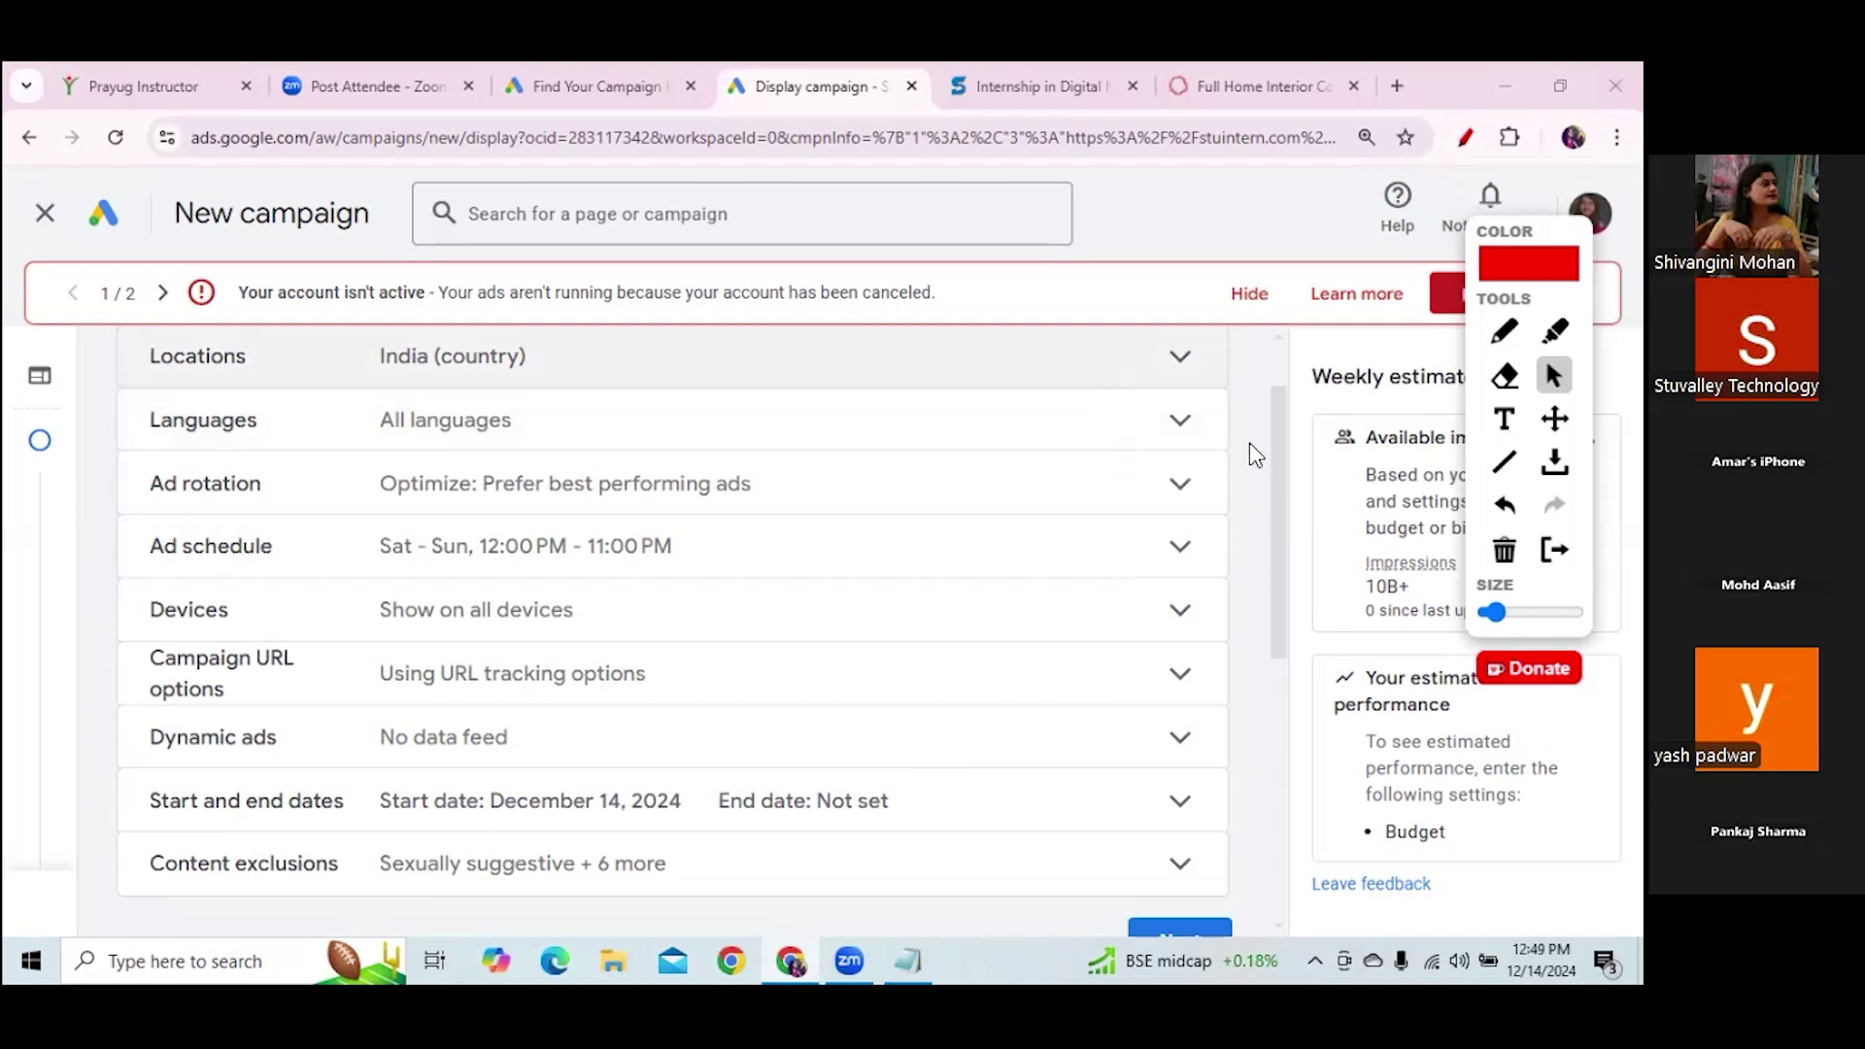
Reopen Content exclusions to review the selected exclusions, collapse it, and return to the start of the campaign settings
drag(1282, 451, 1276, 591)
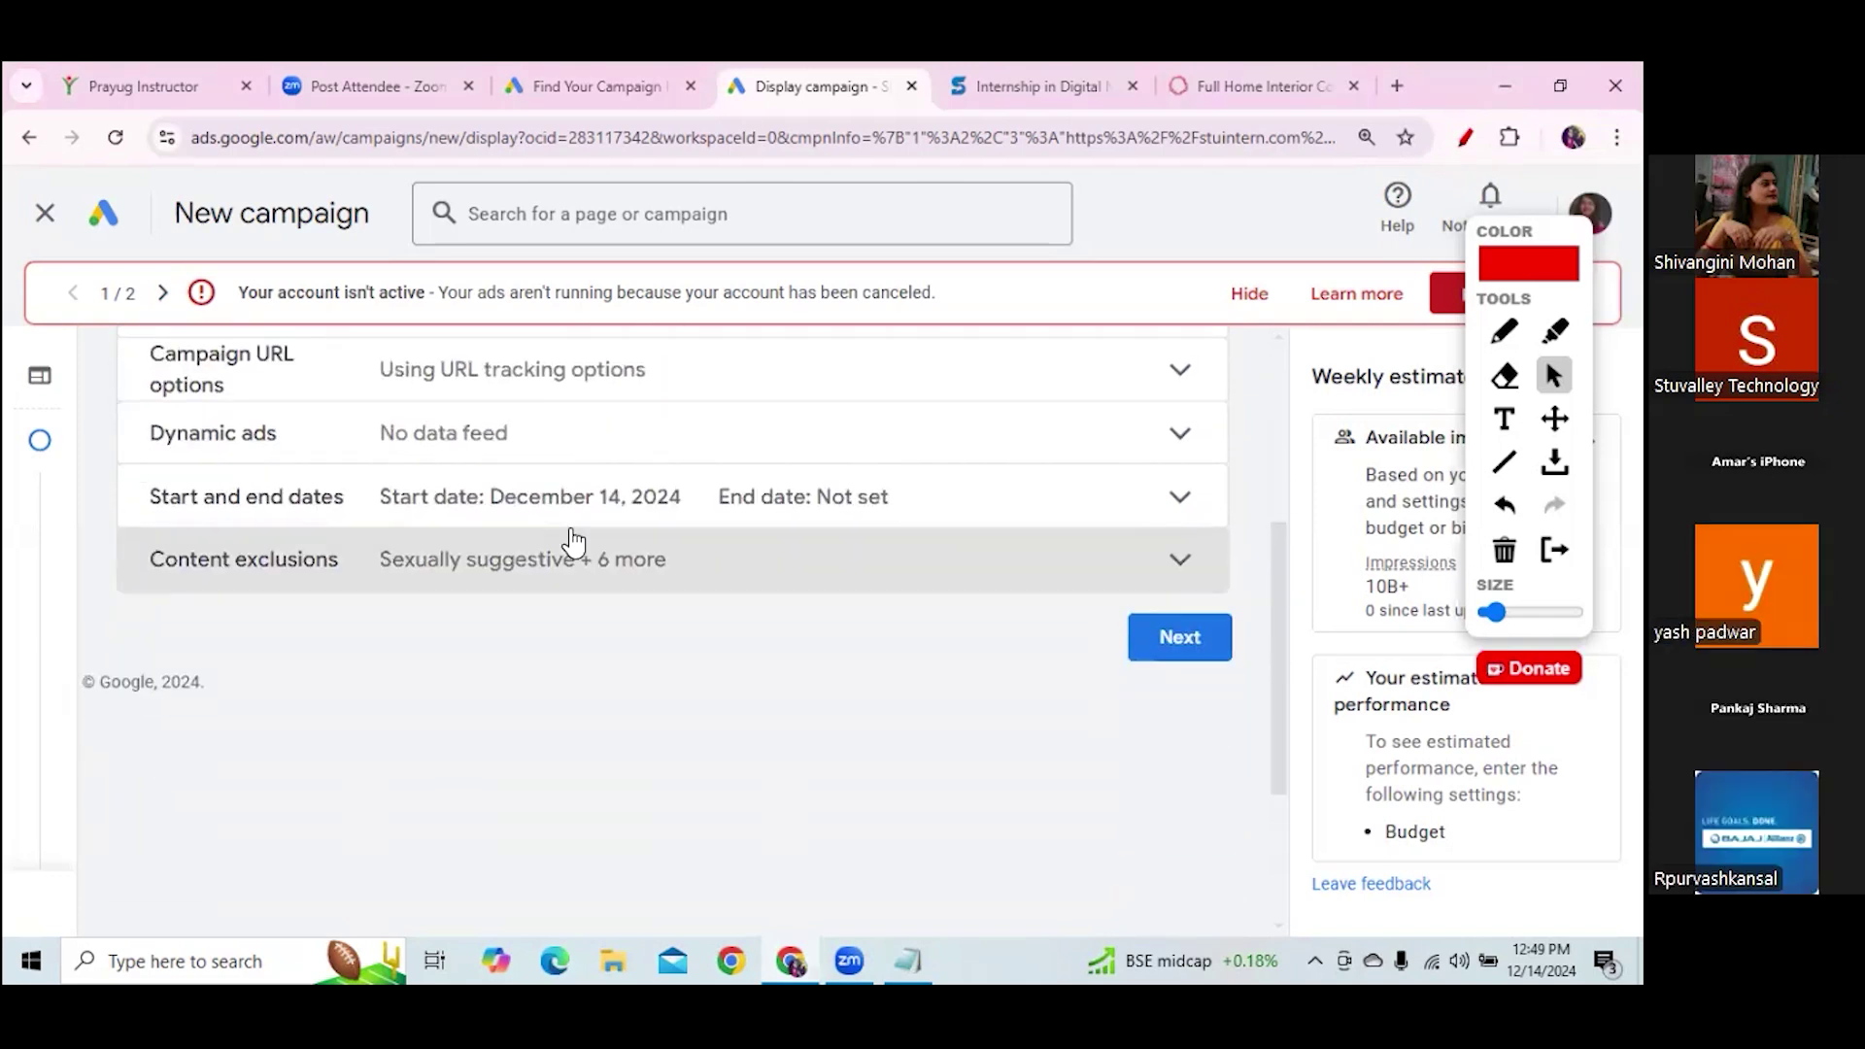
click(486, 574)
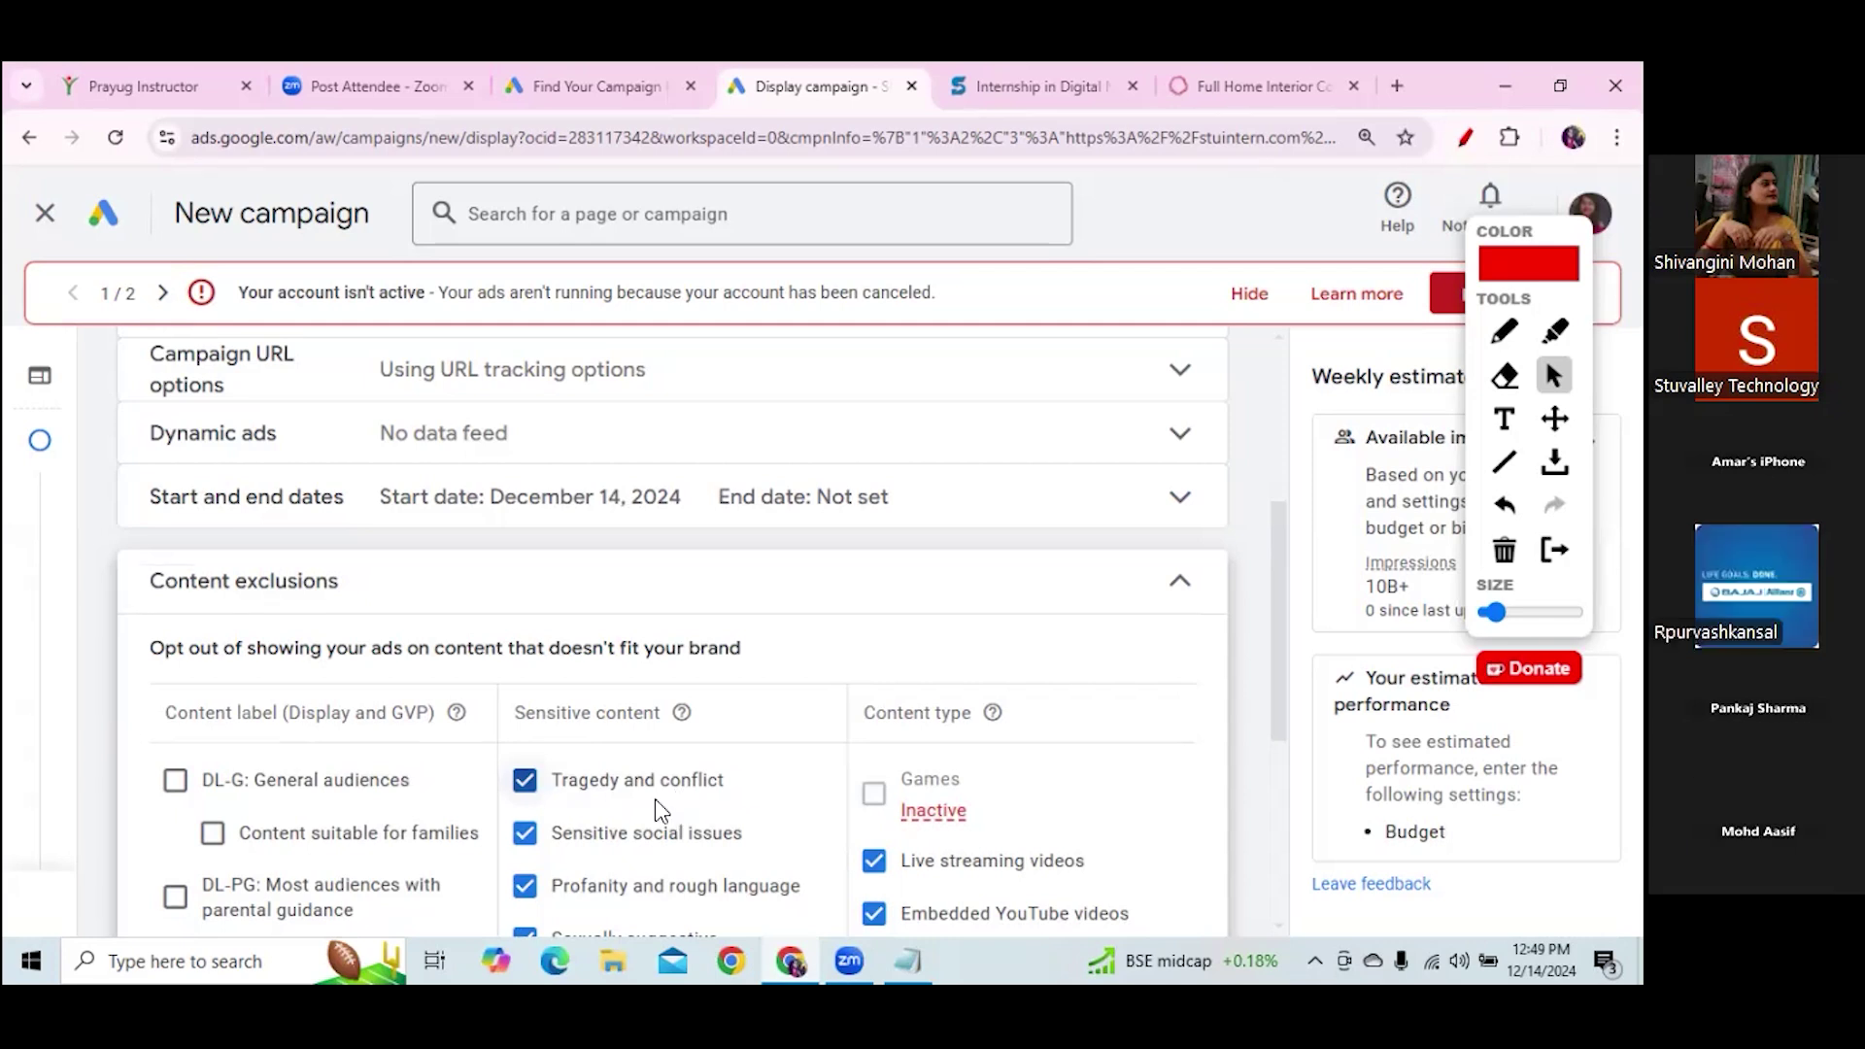
click(1173, 591)
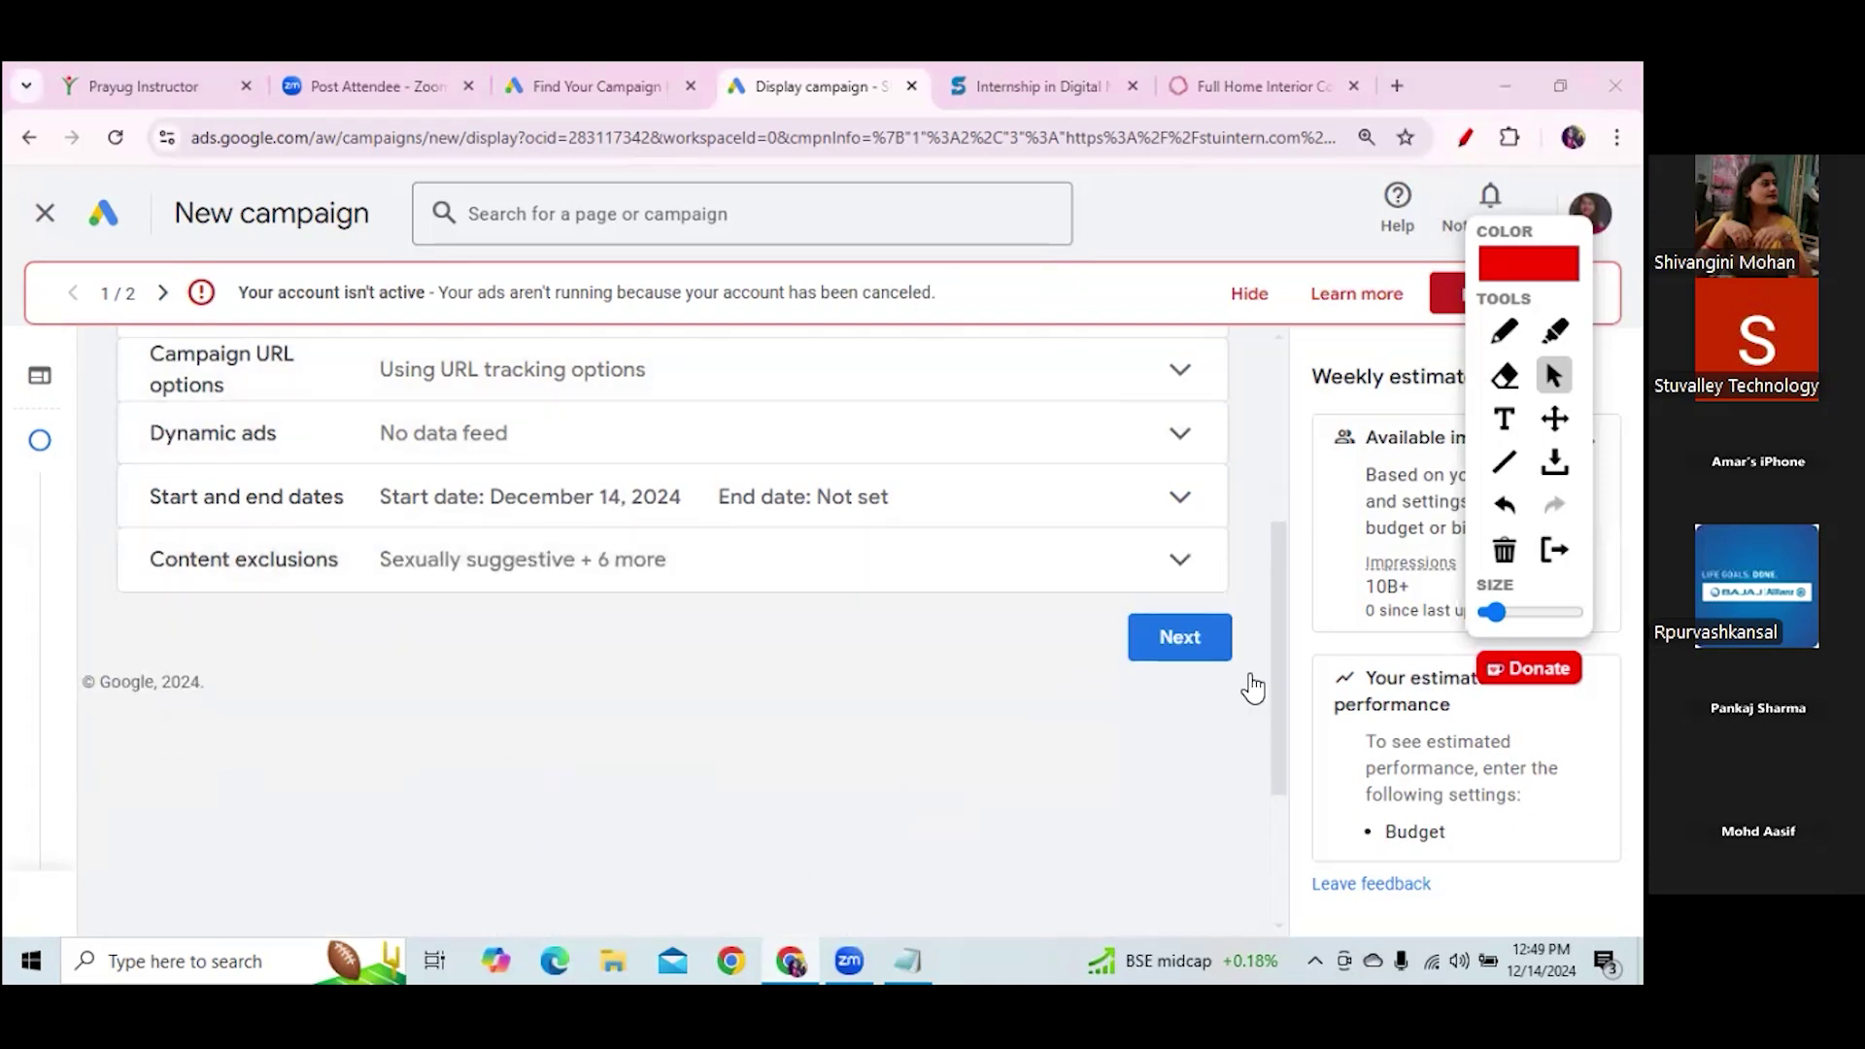
drag(1279, 738, 1259, 502)
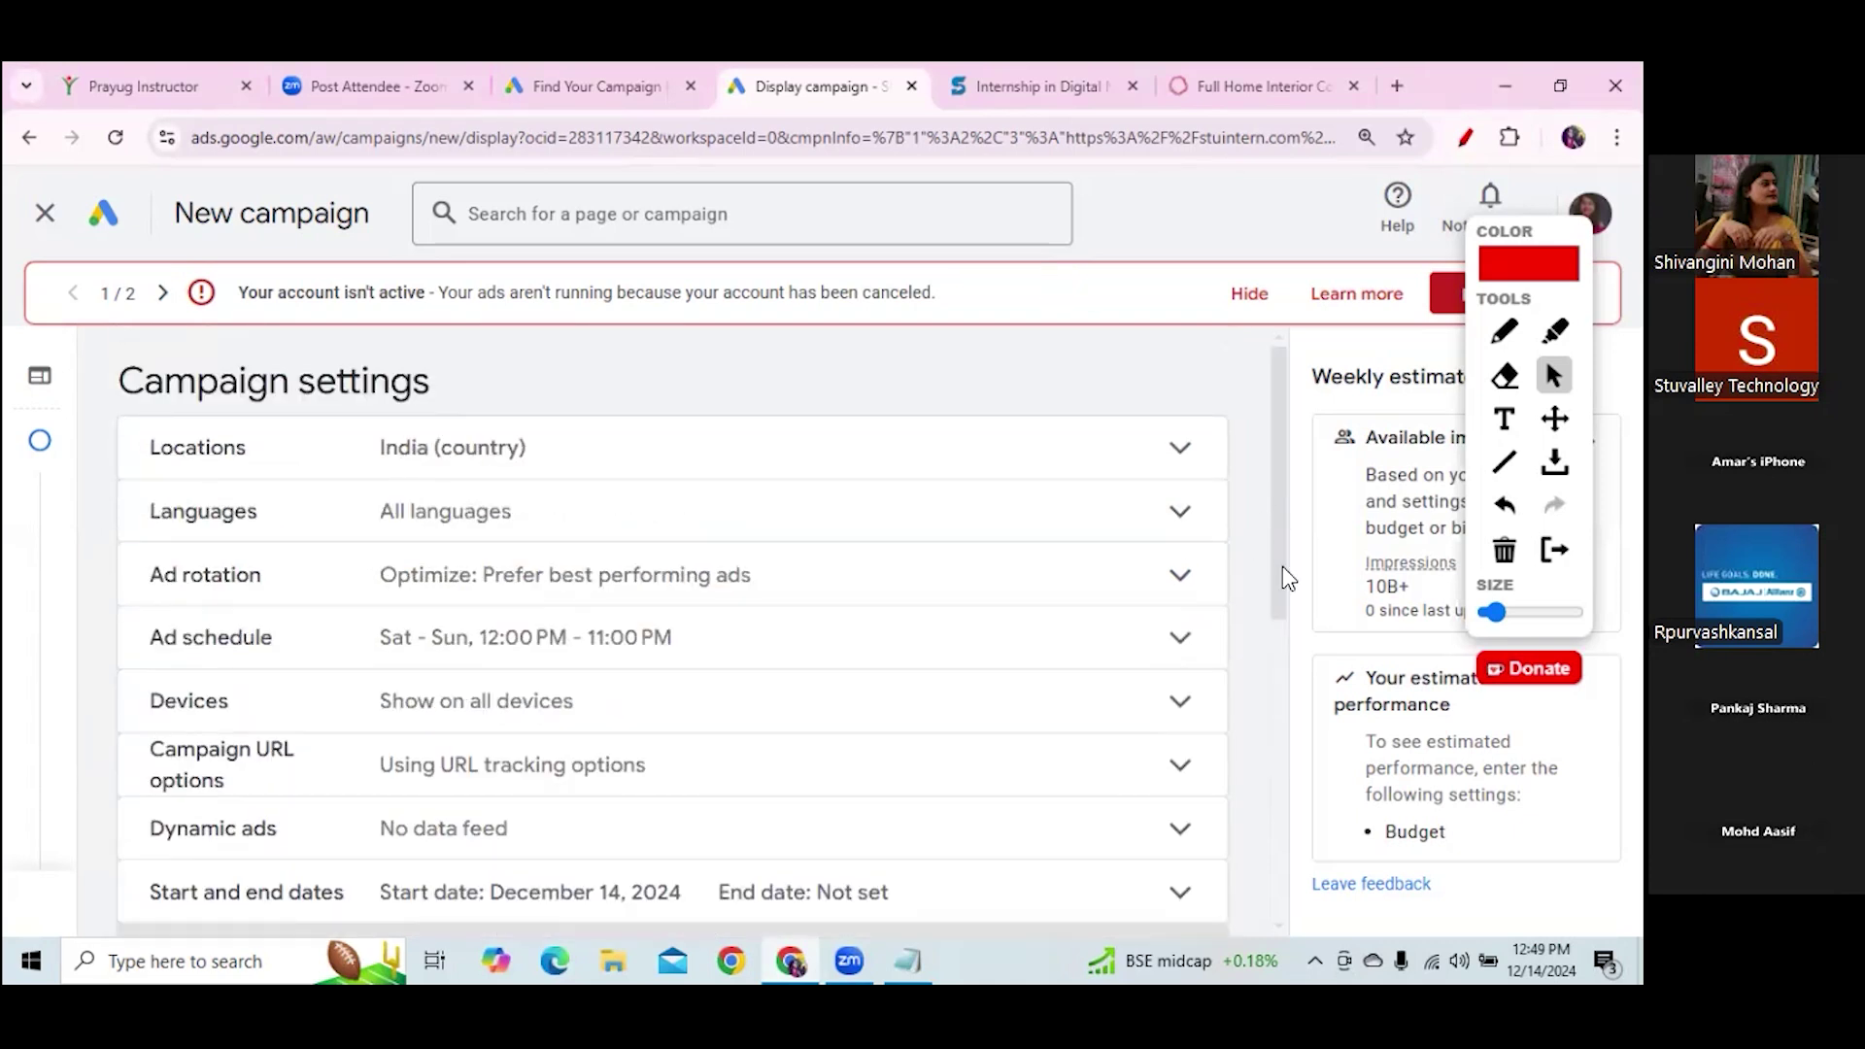
Review the content exclusions in the campaign settings and collapse the section again
scroll(1278, 583, down, 4)
scroll(1309, 757, down, 2)
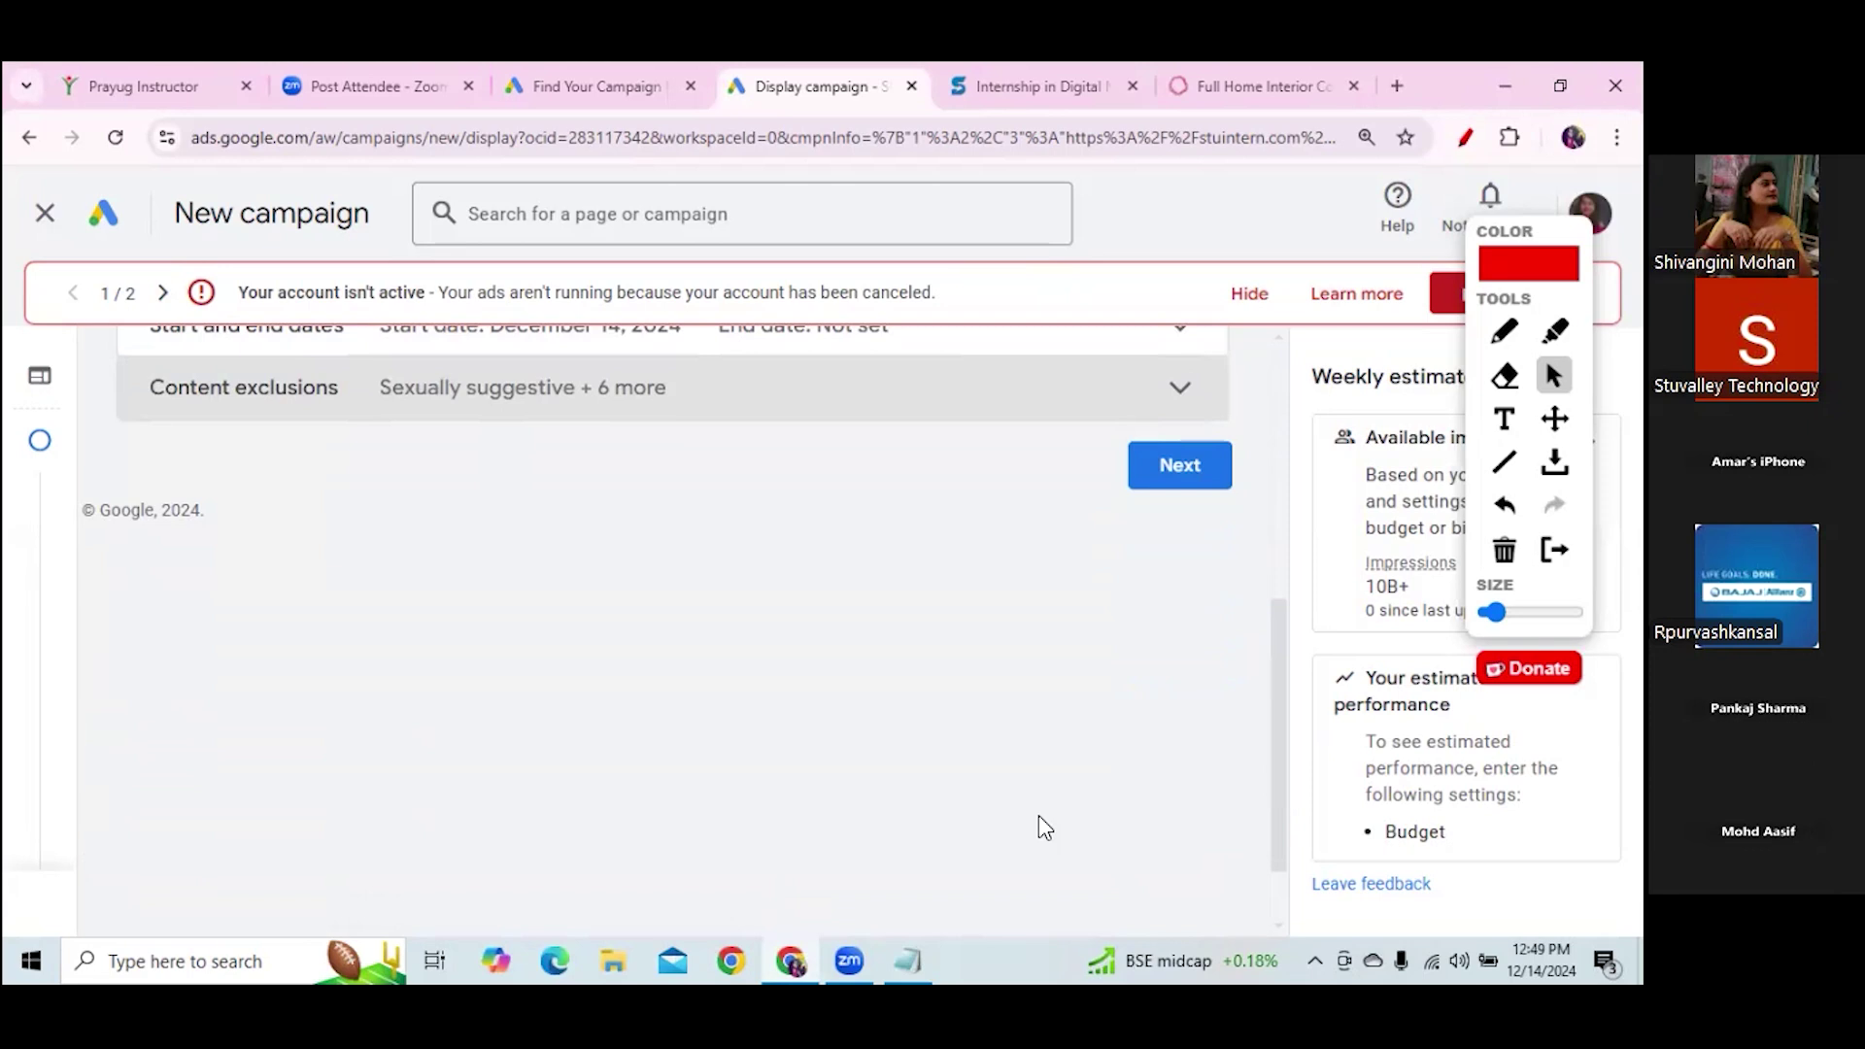
drag(1282, 615, 1279, 546)
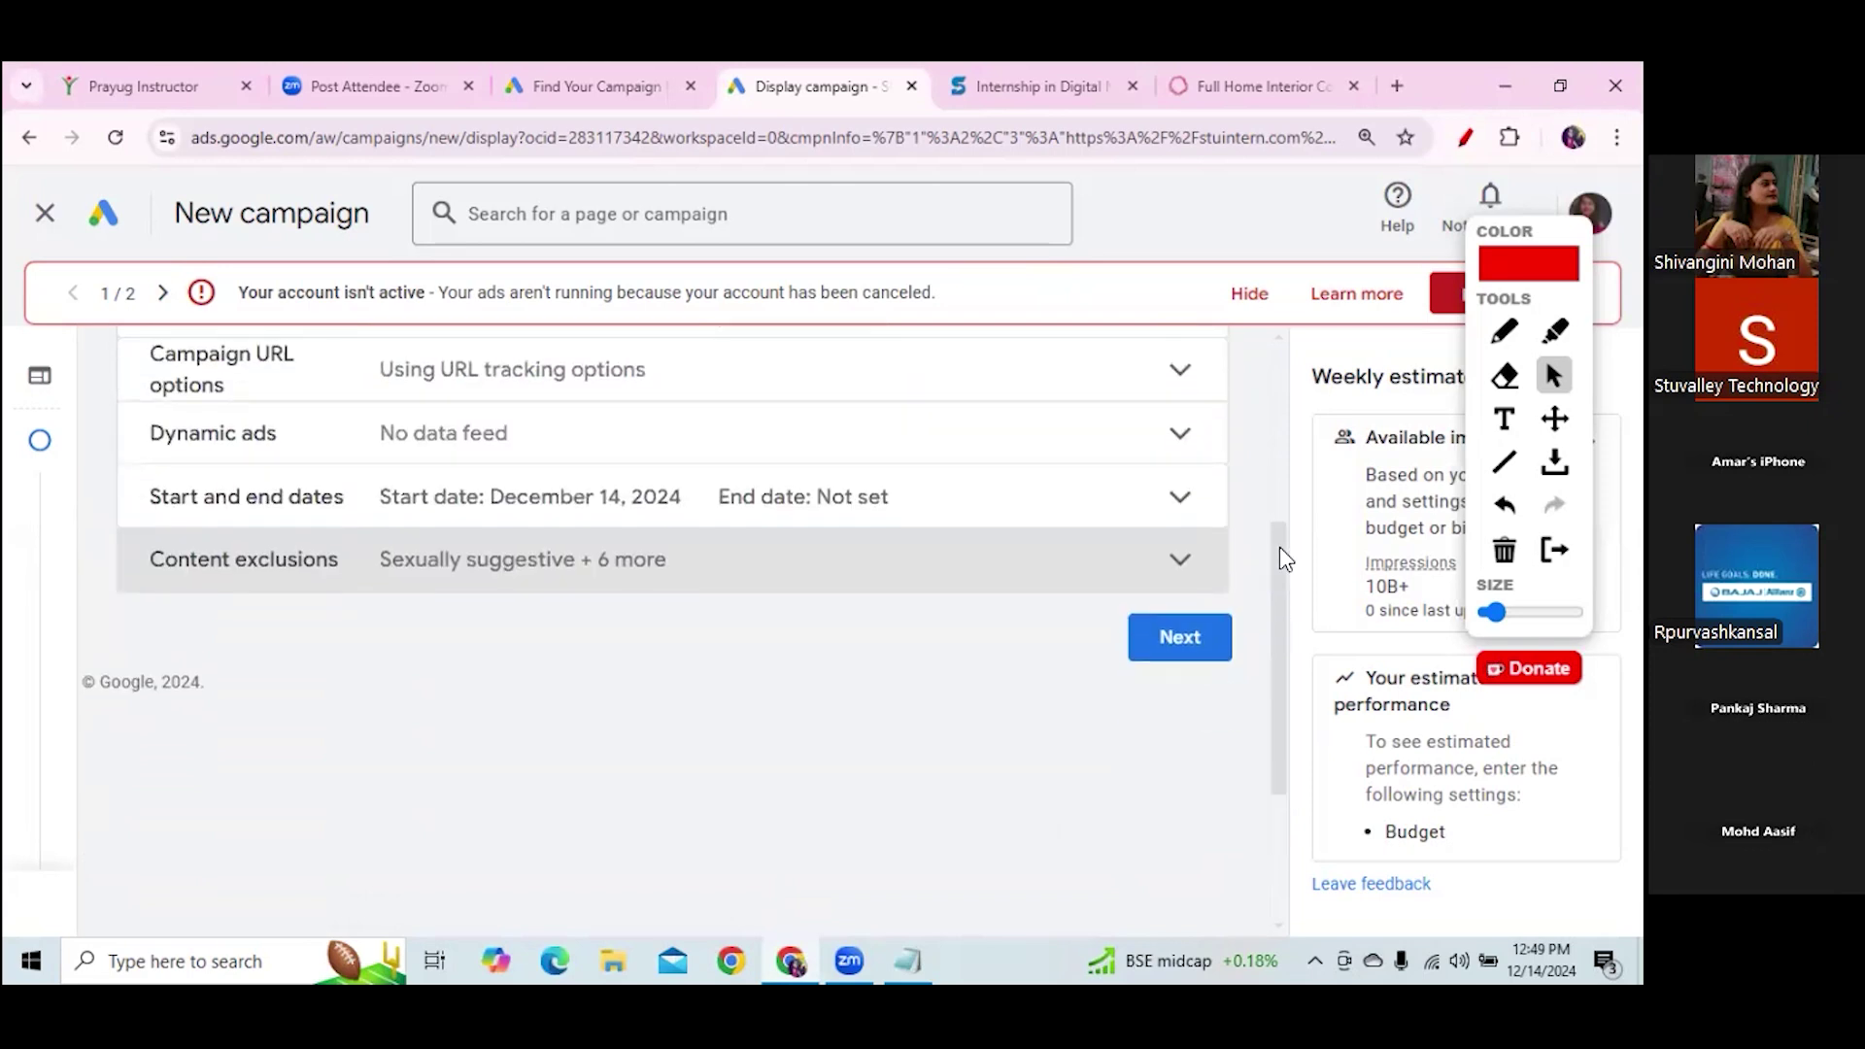
click(1187, 562)
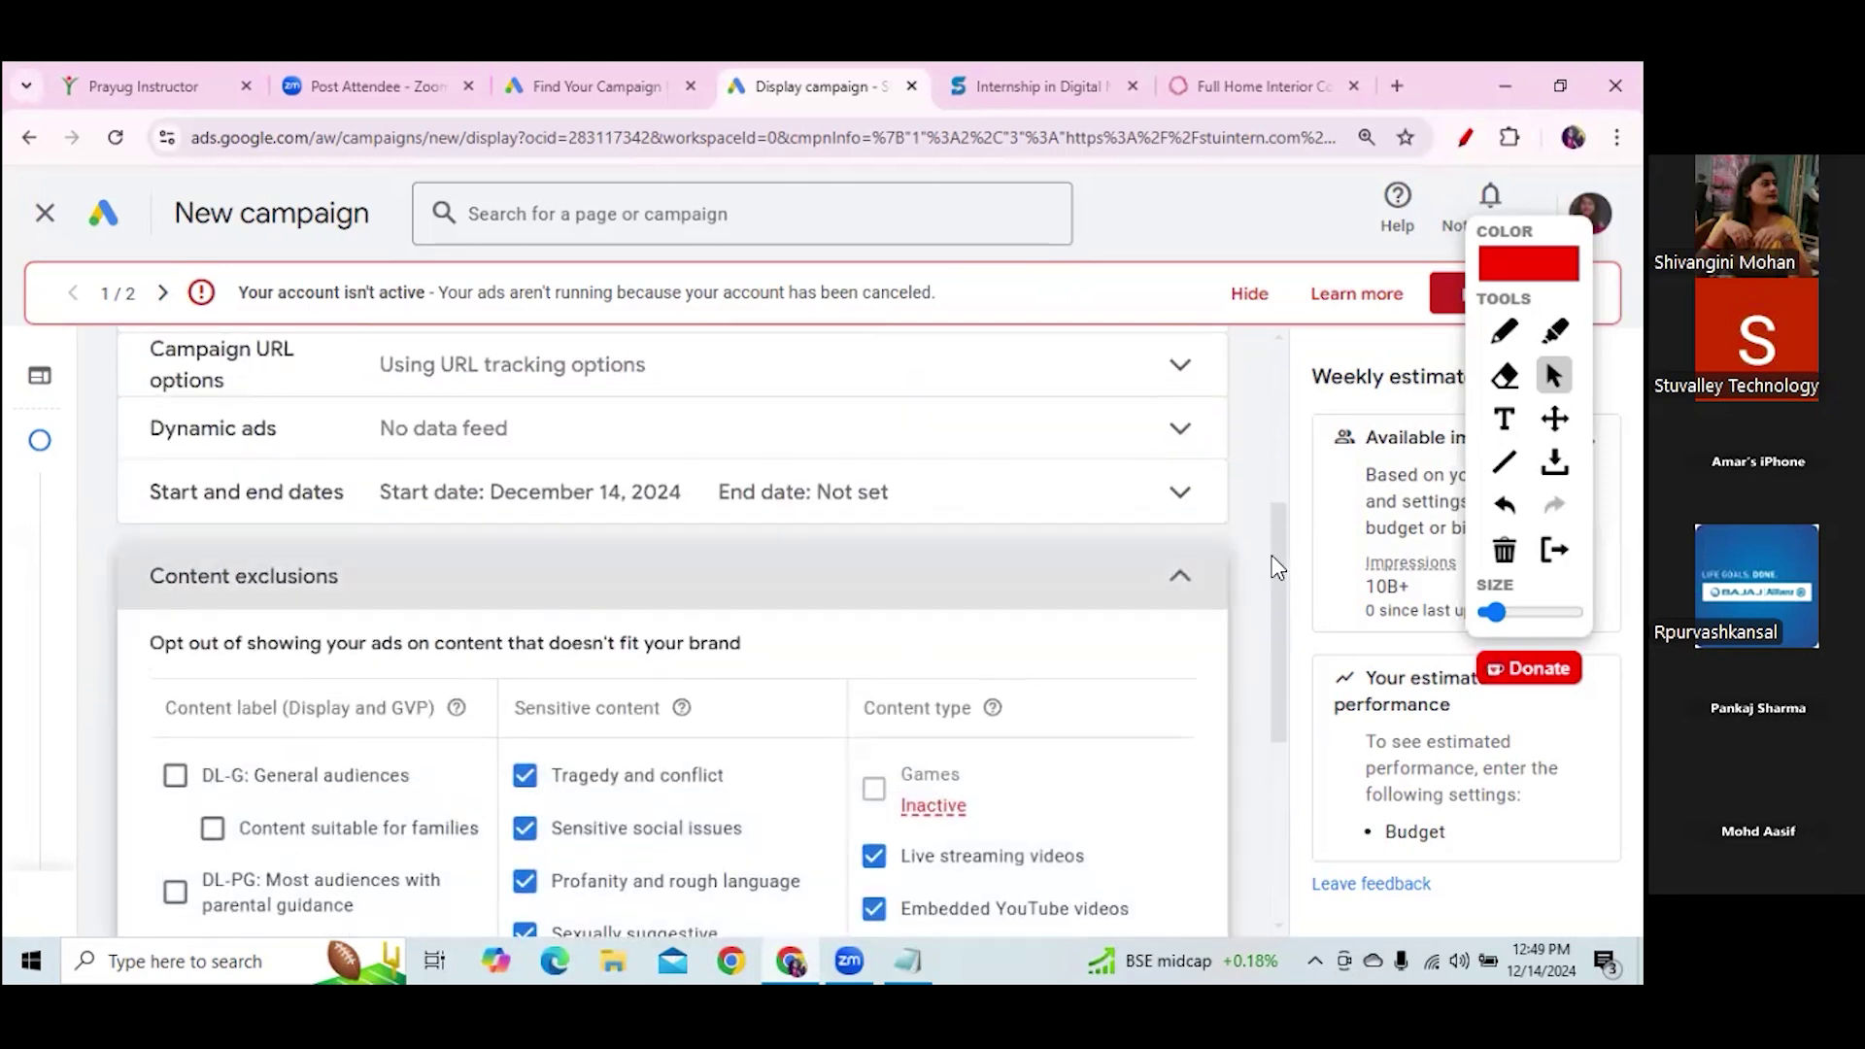
click(1183, 578)
drag(1279, 445, 1289, 514)
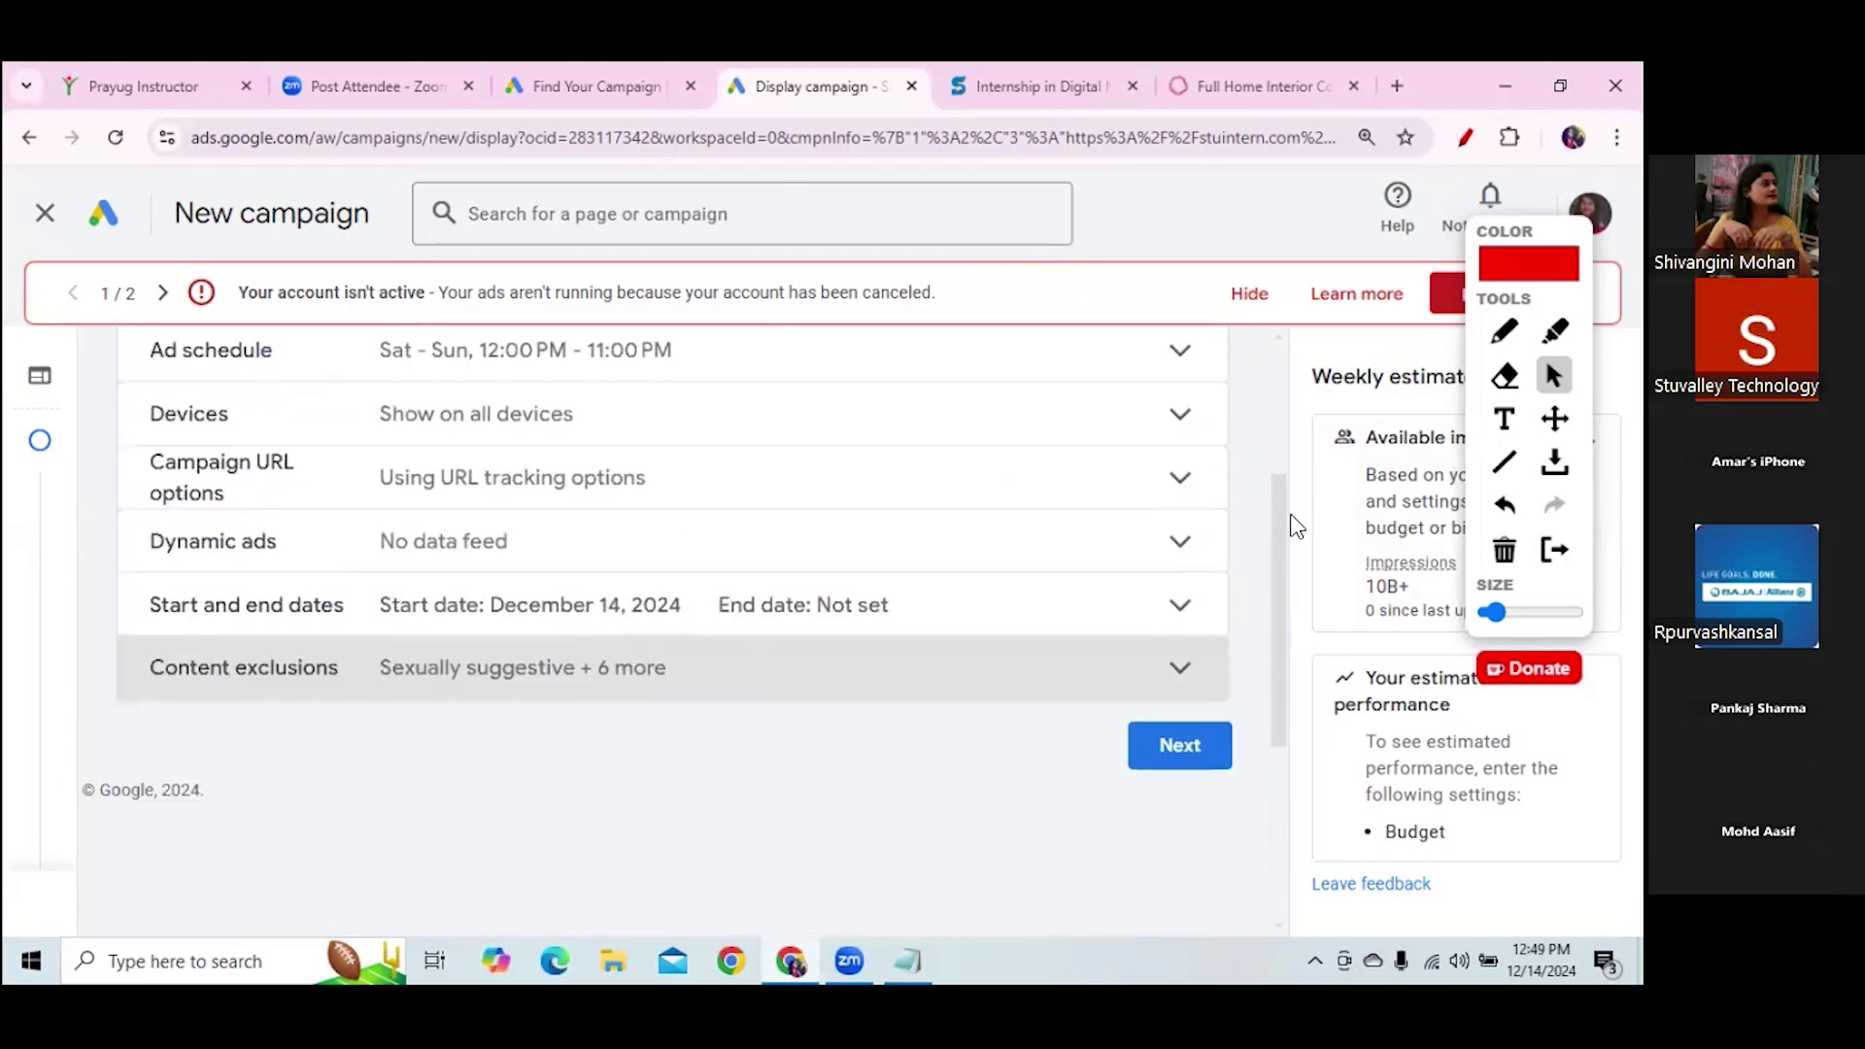
Proceed to budget and bidding, set the average daily budget to ₹1000 and keep Conversions as the bidding focus
click(1183, 747)
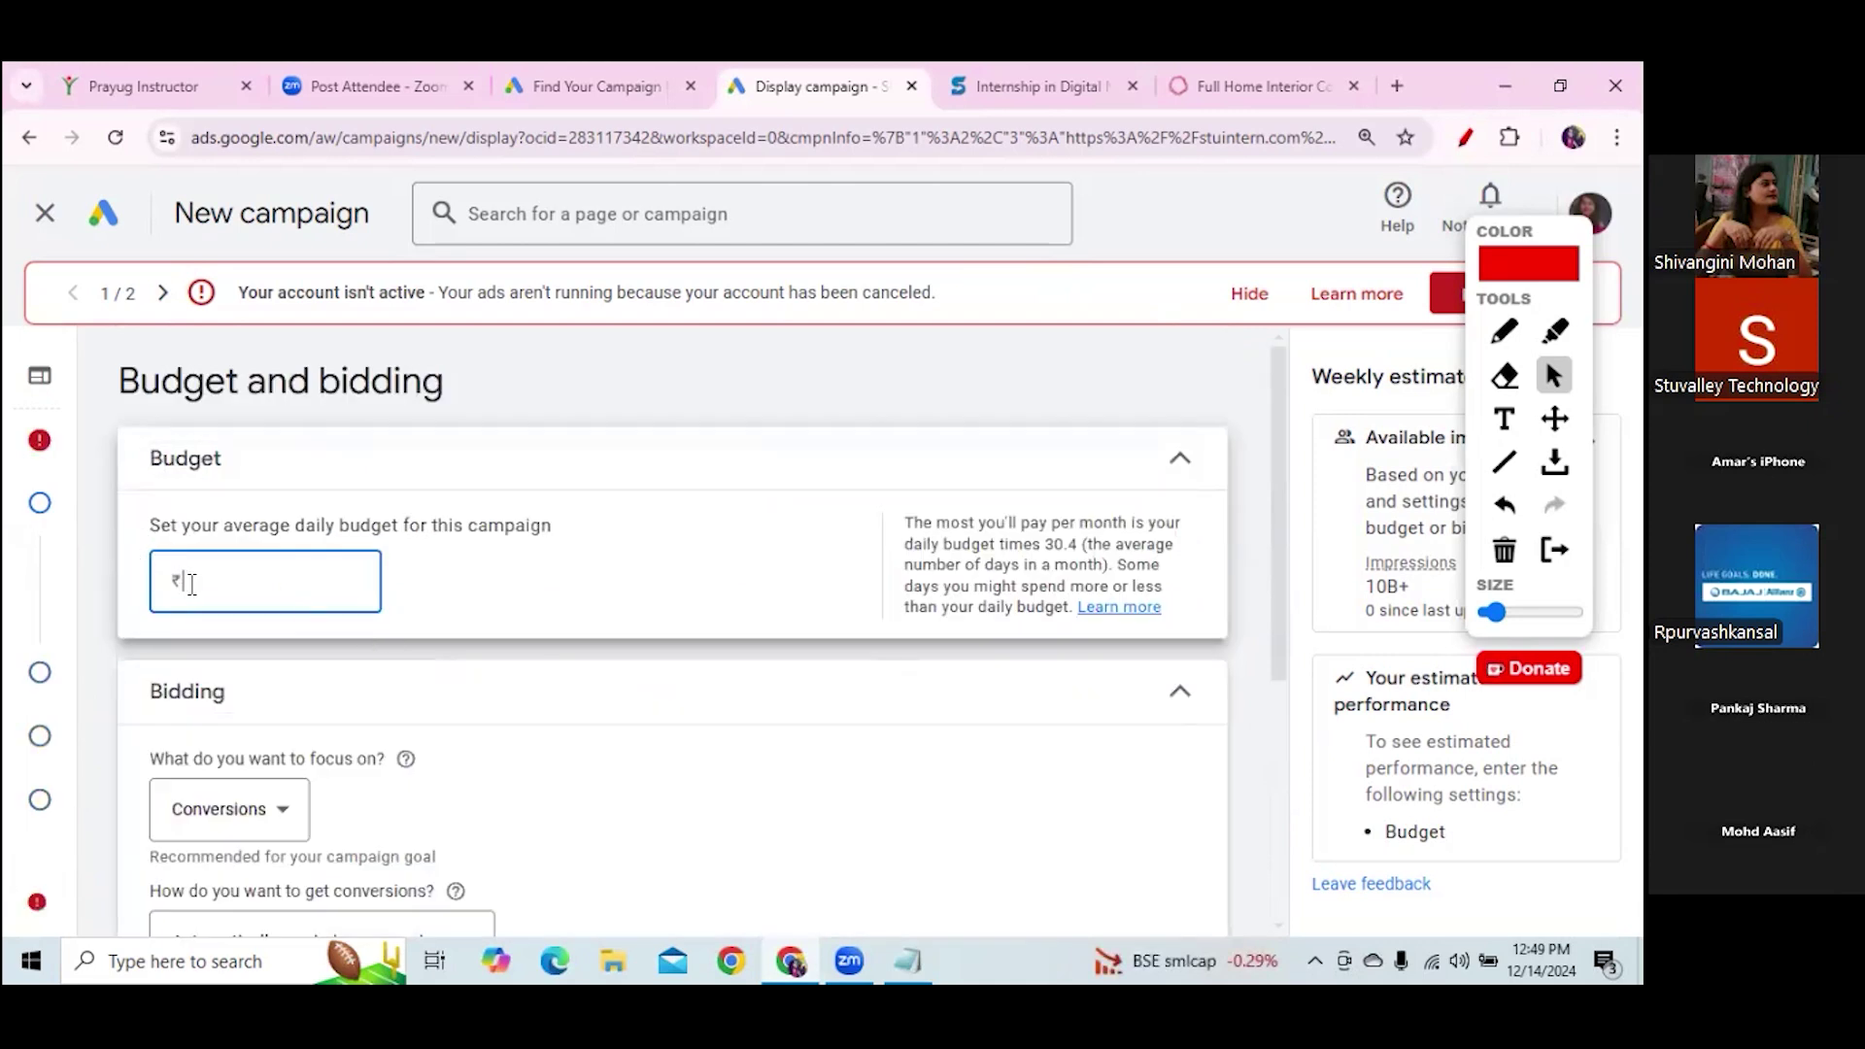
text(1000)
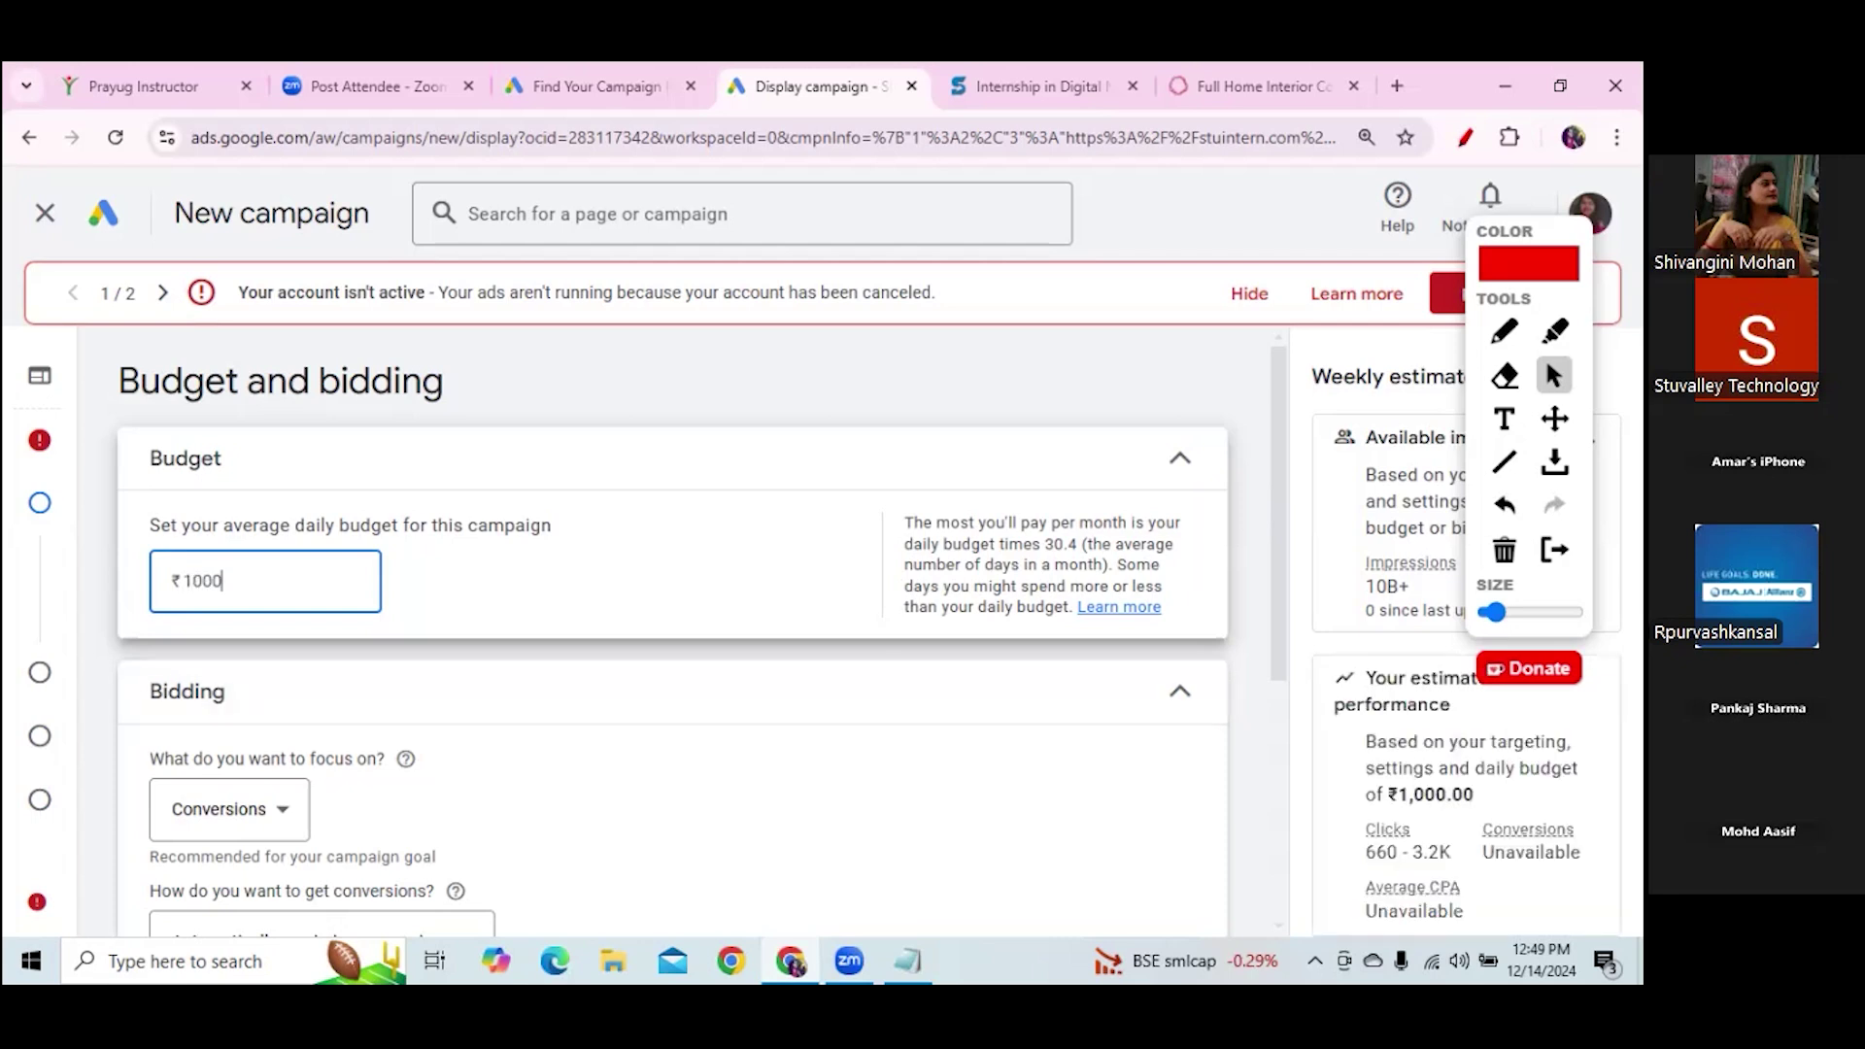
drag(1276, 570, 1285, 707)
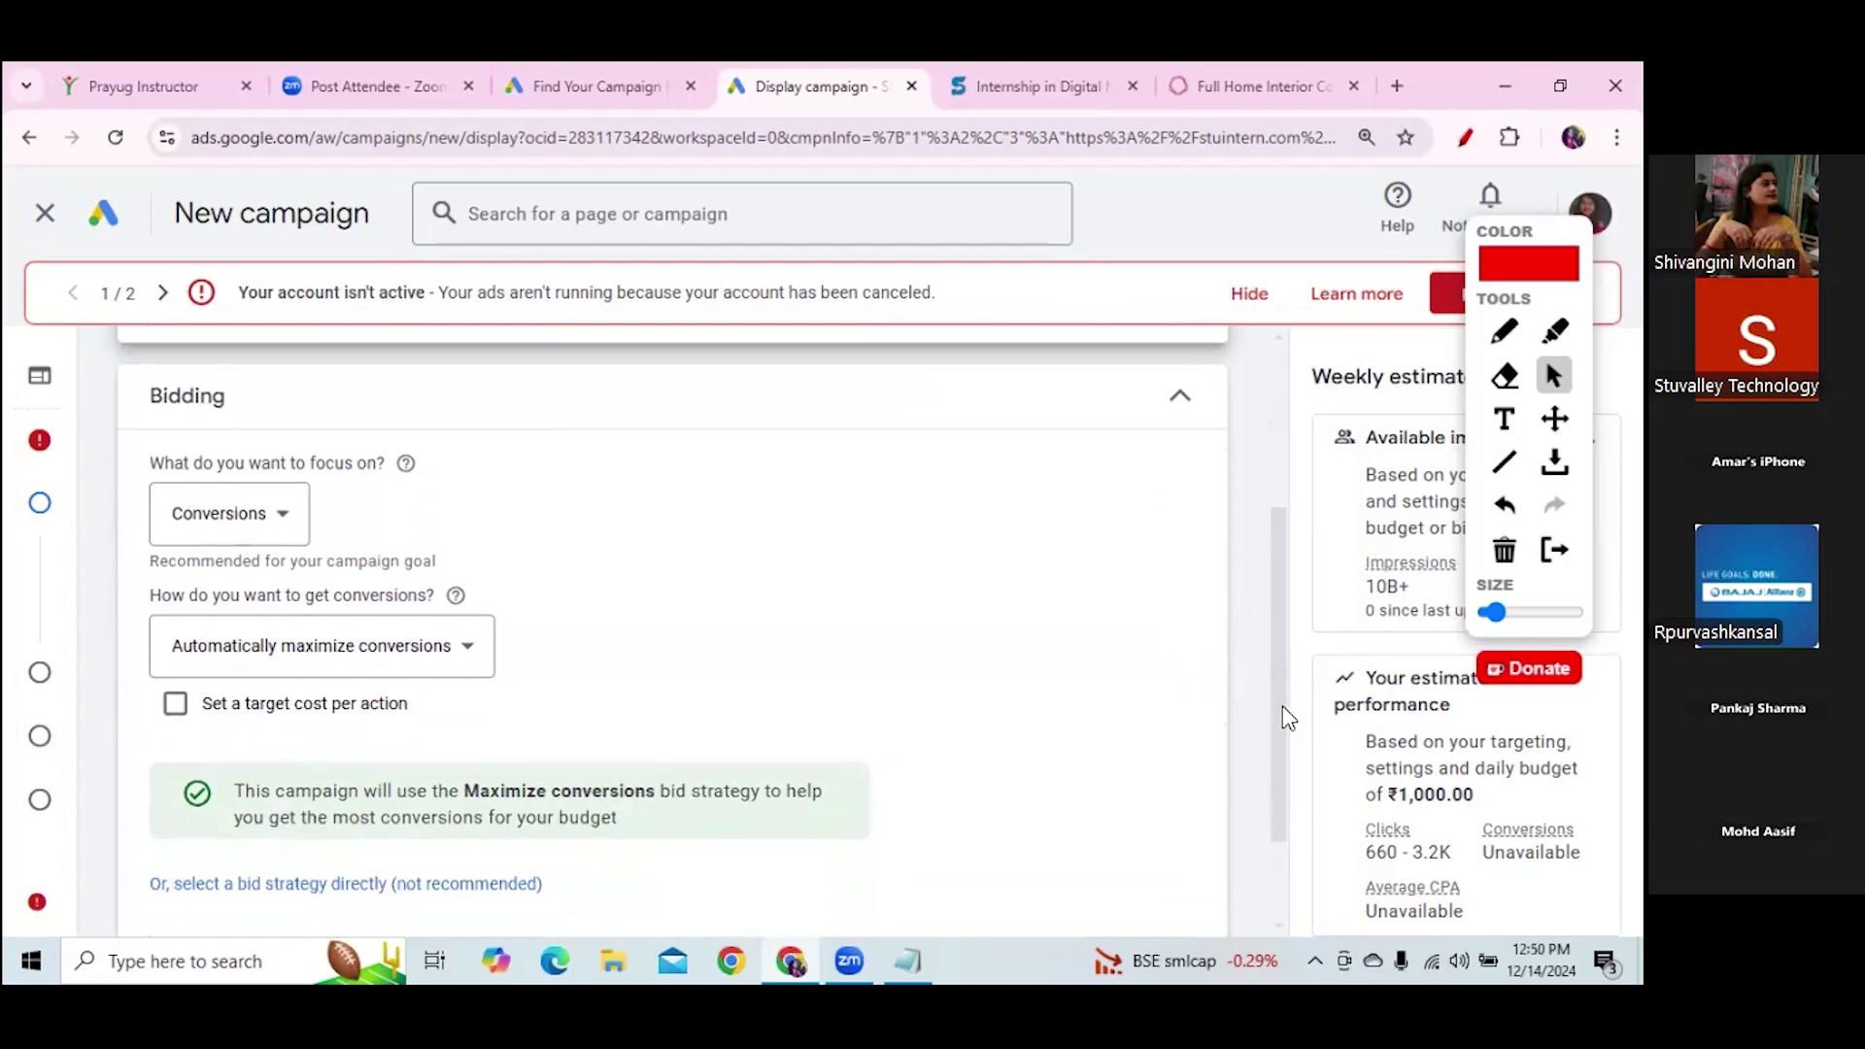
click(284, 525)
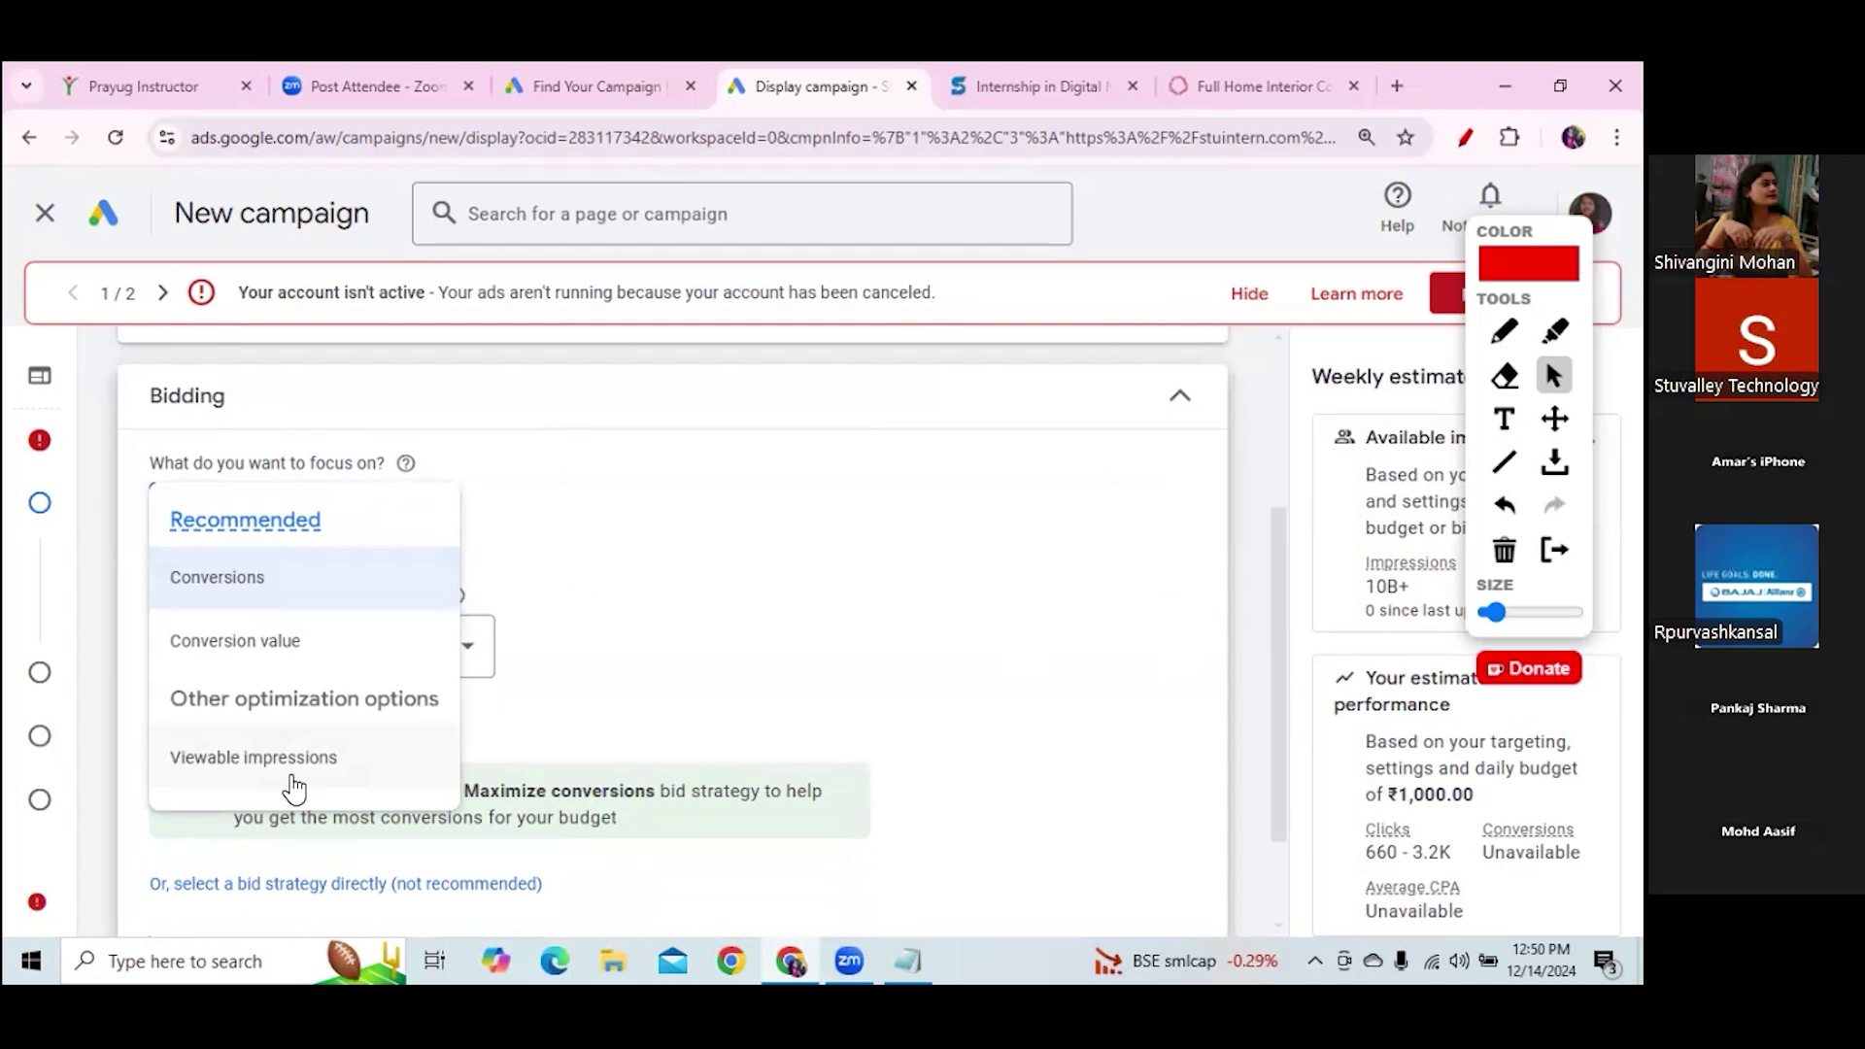
click(299, 577)
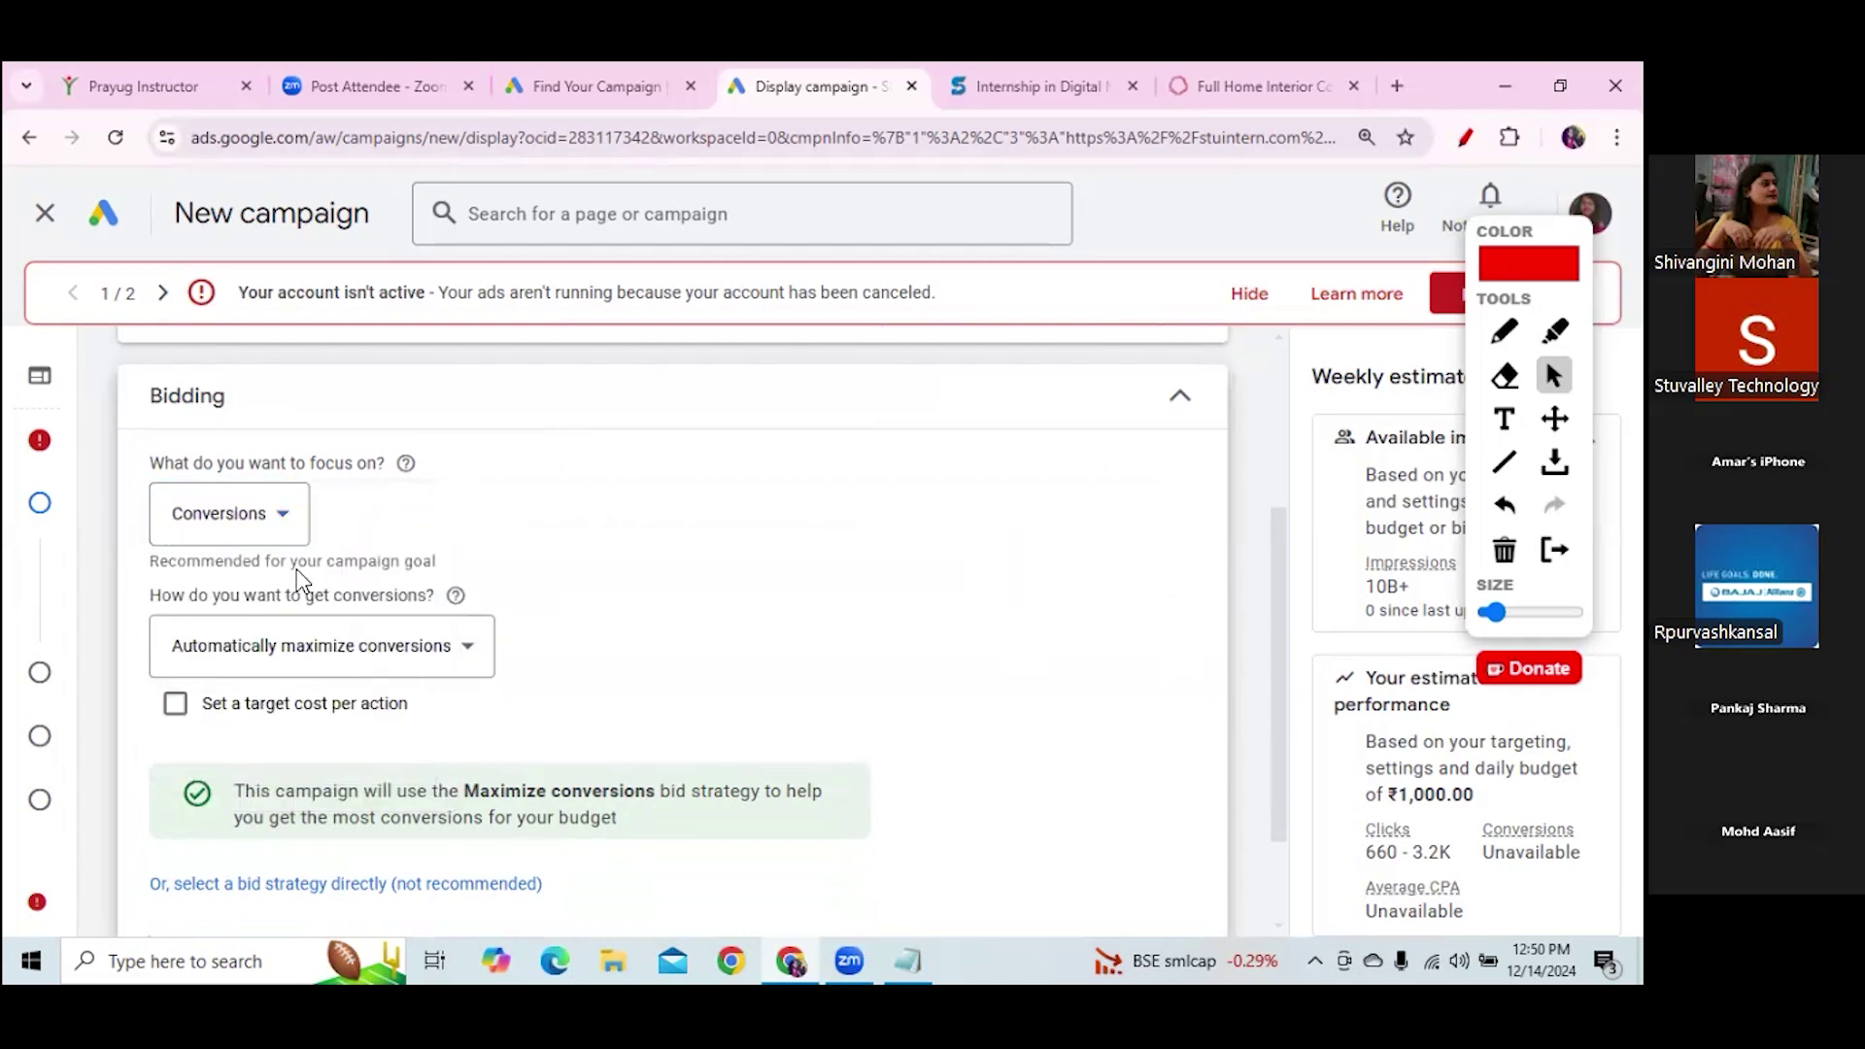
View the digital marketing training and internship landing page on the Stuintern website
click(1018, 85)
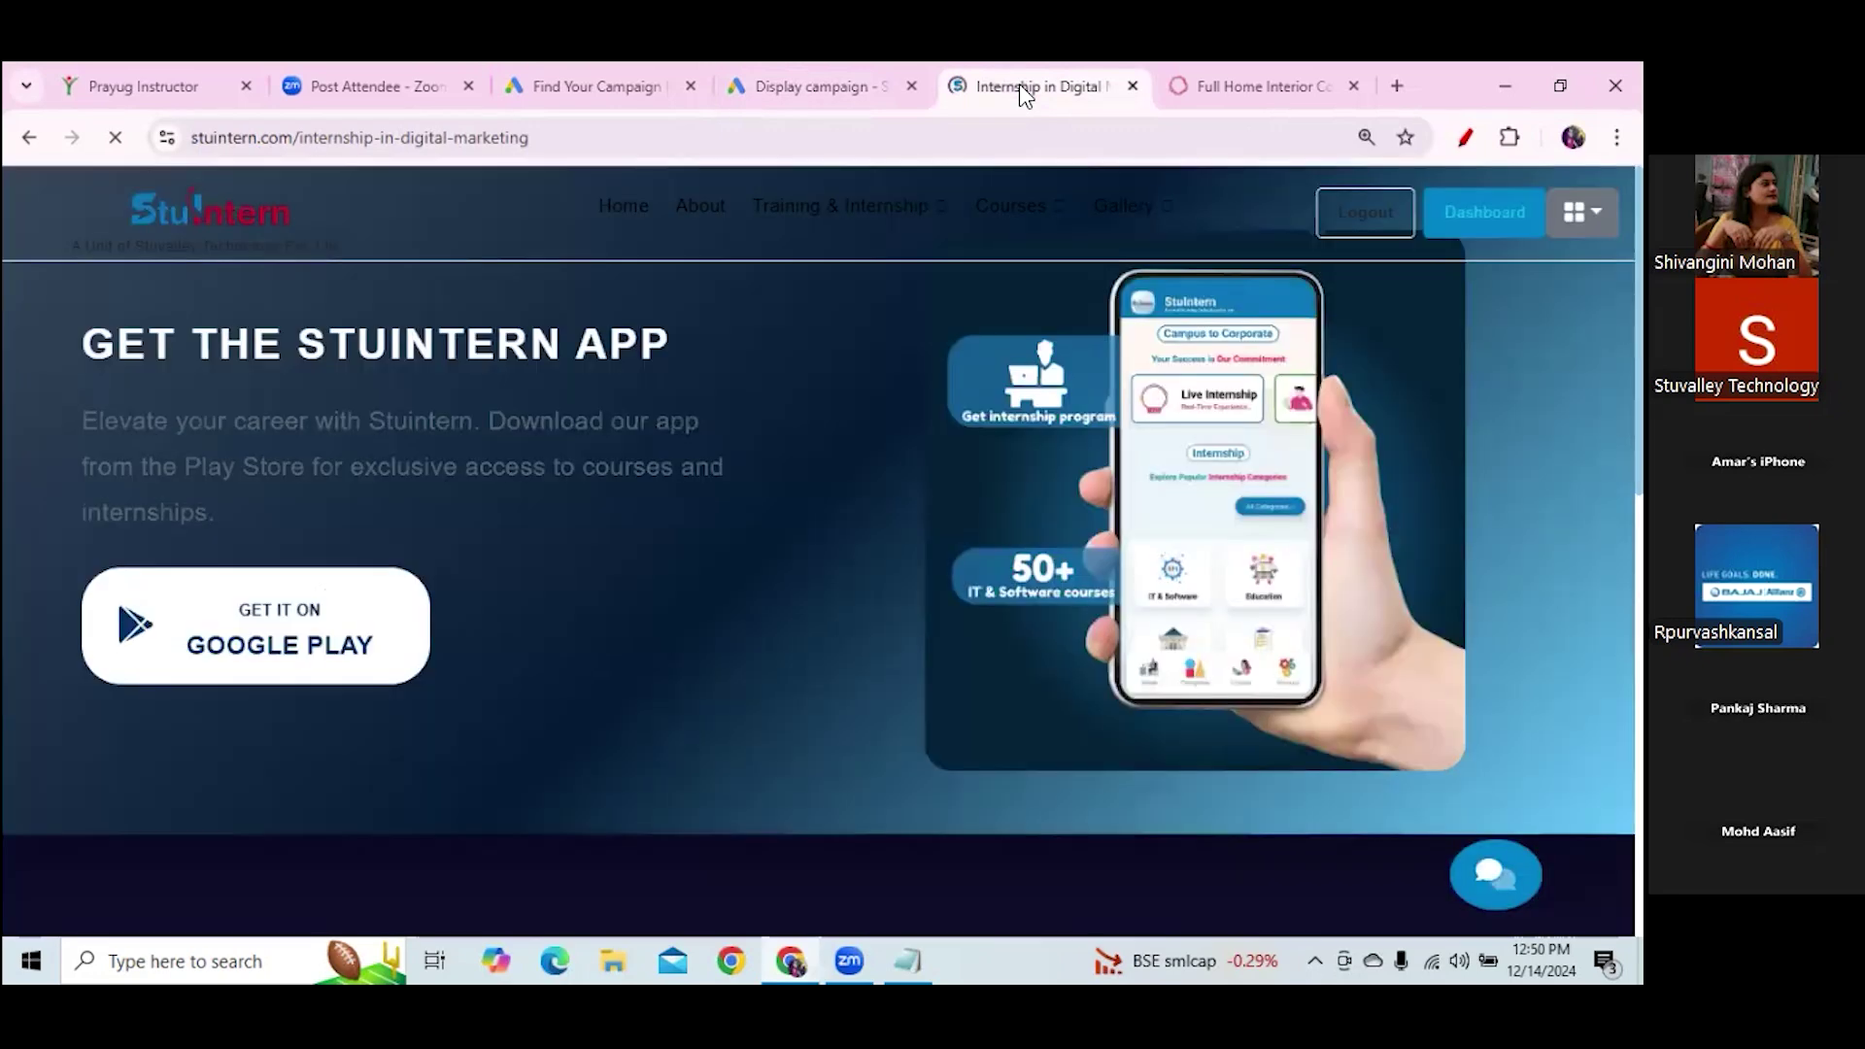
scroll(1134, 247, down, 3)
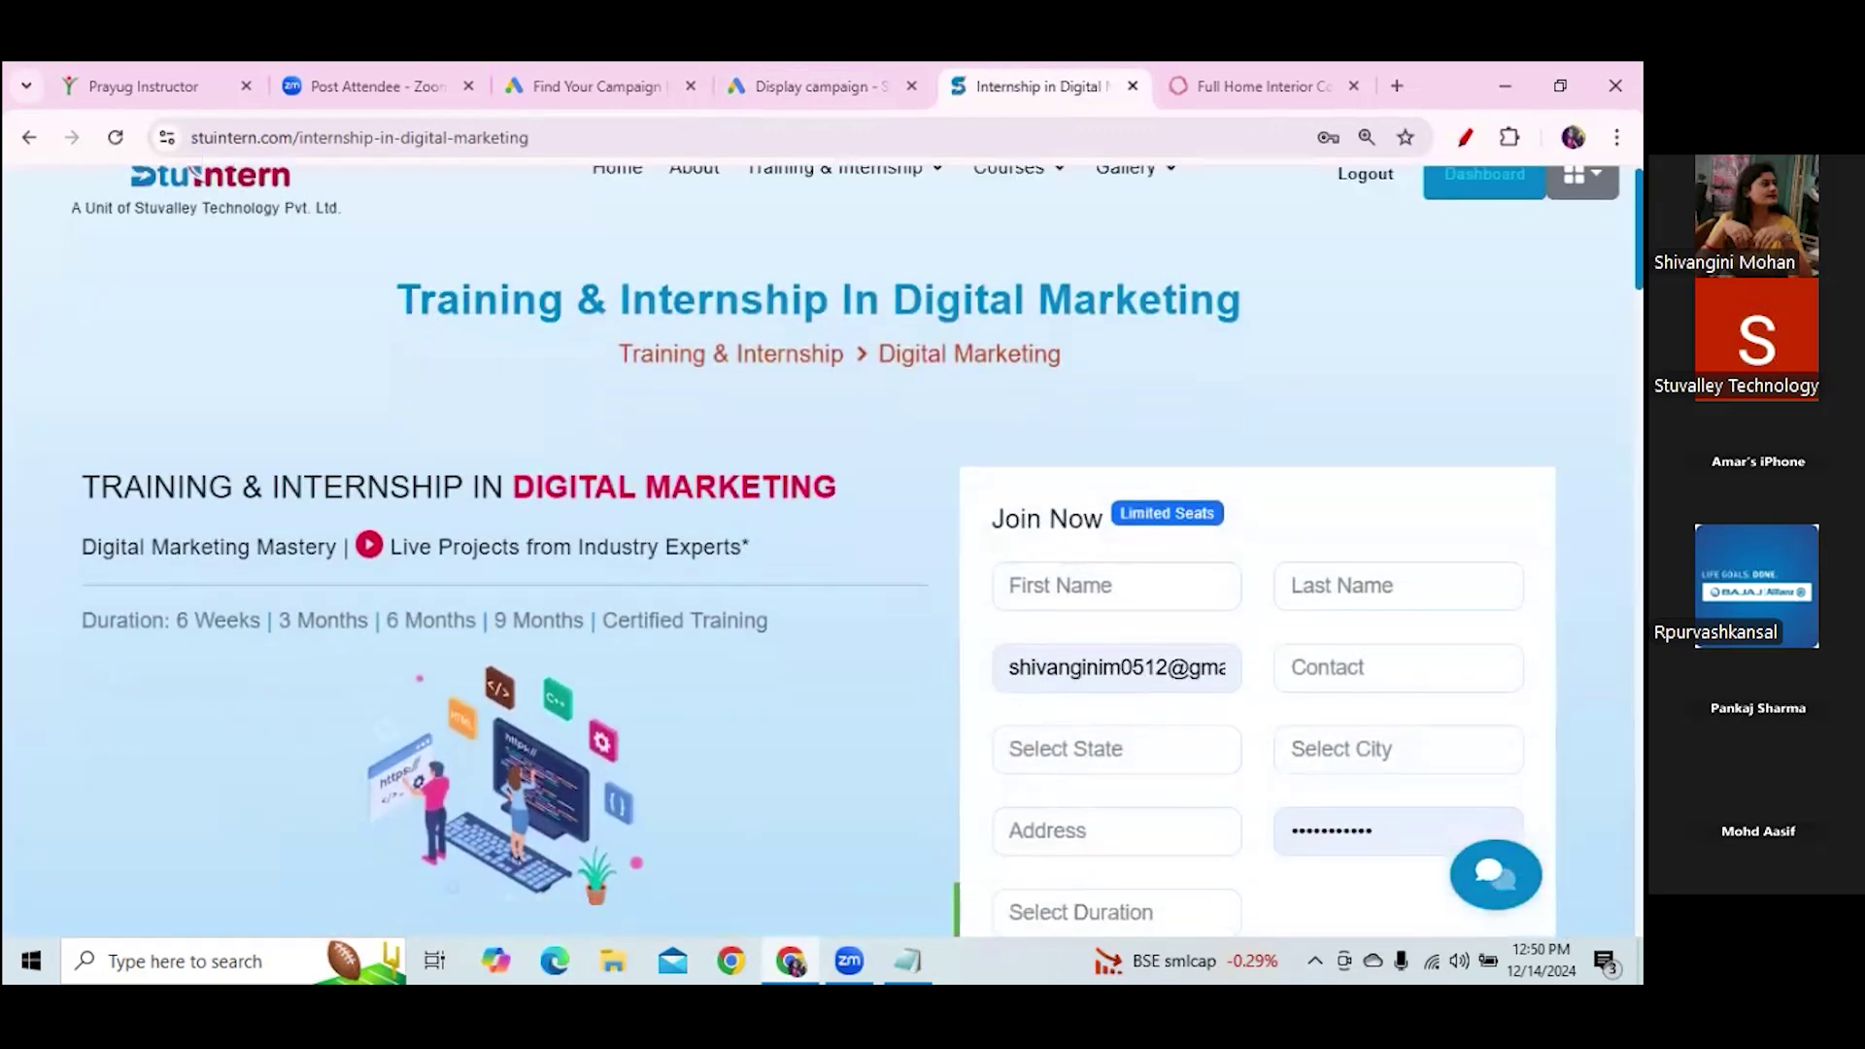
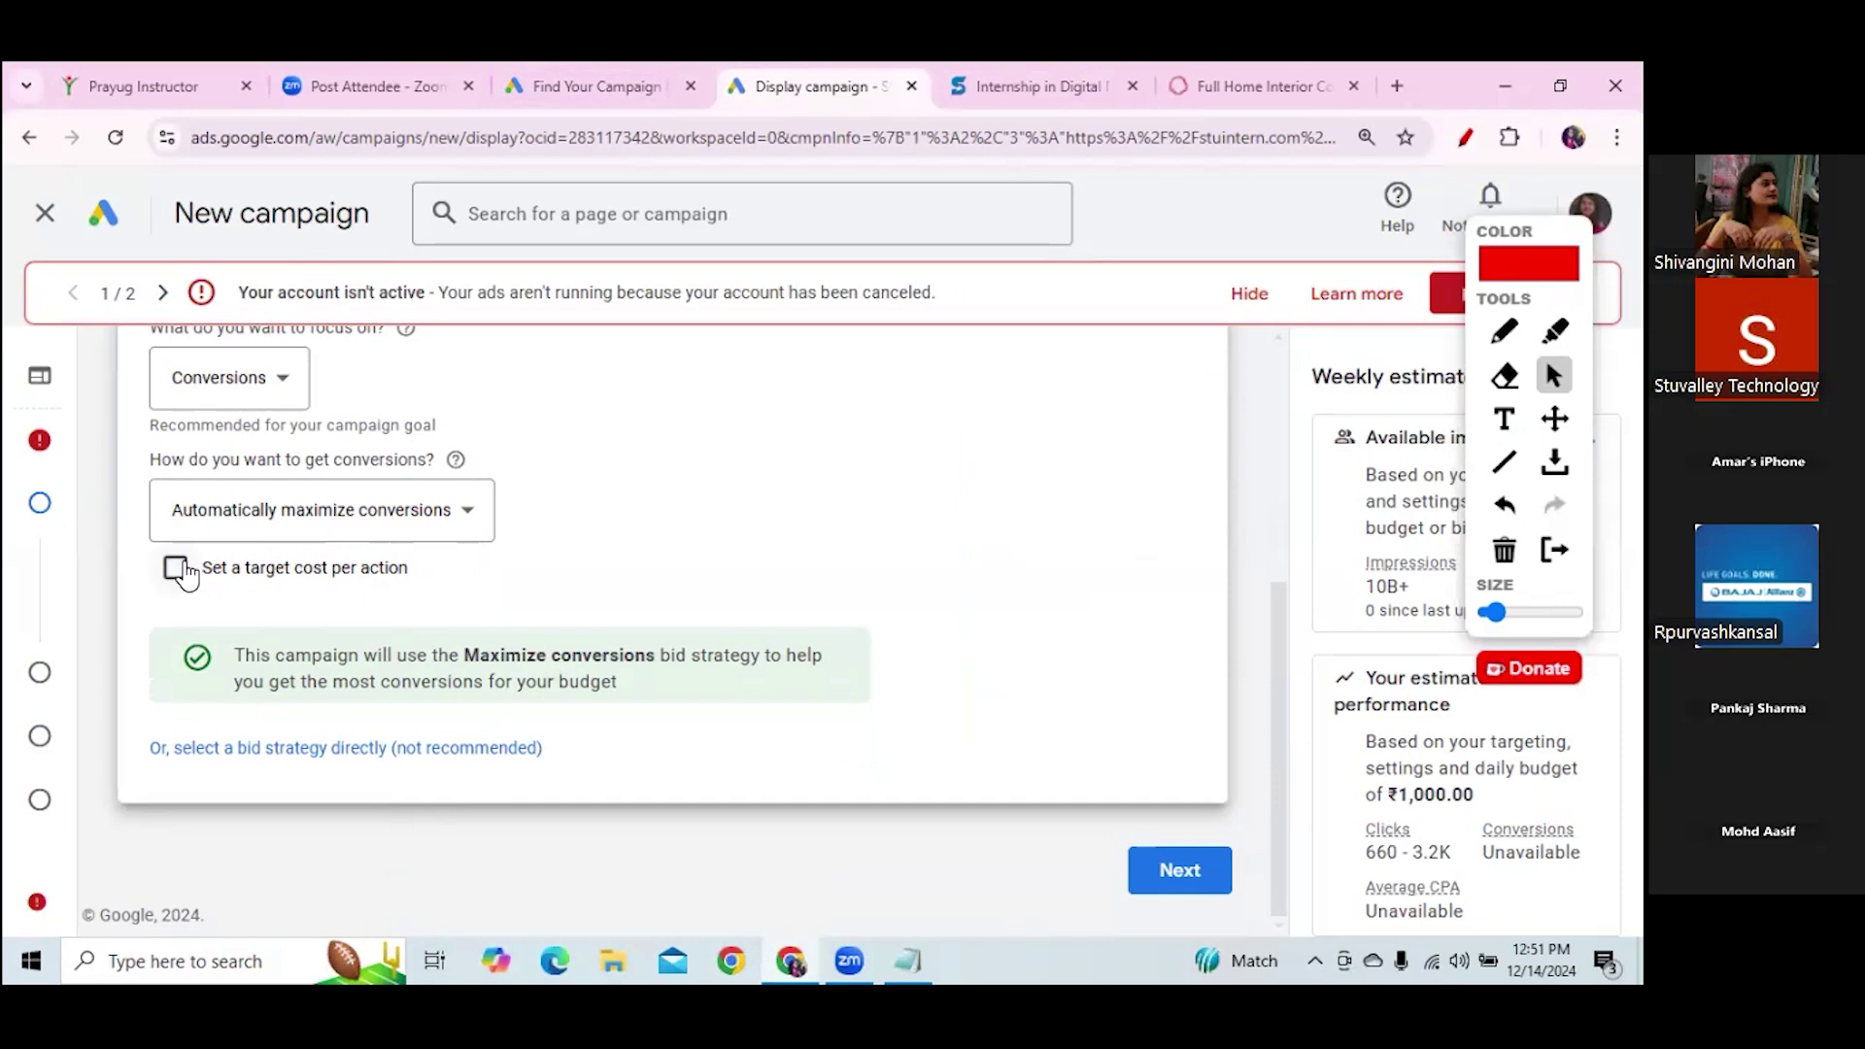
click(176, 569)
click(216, 688)
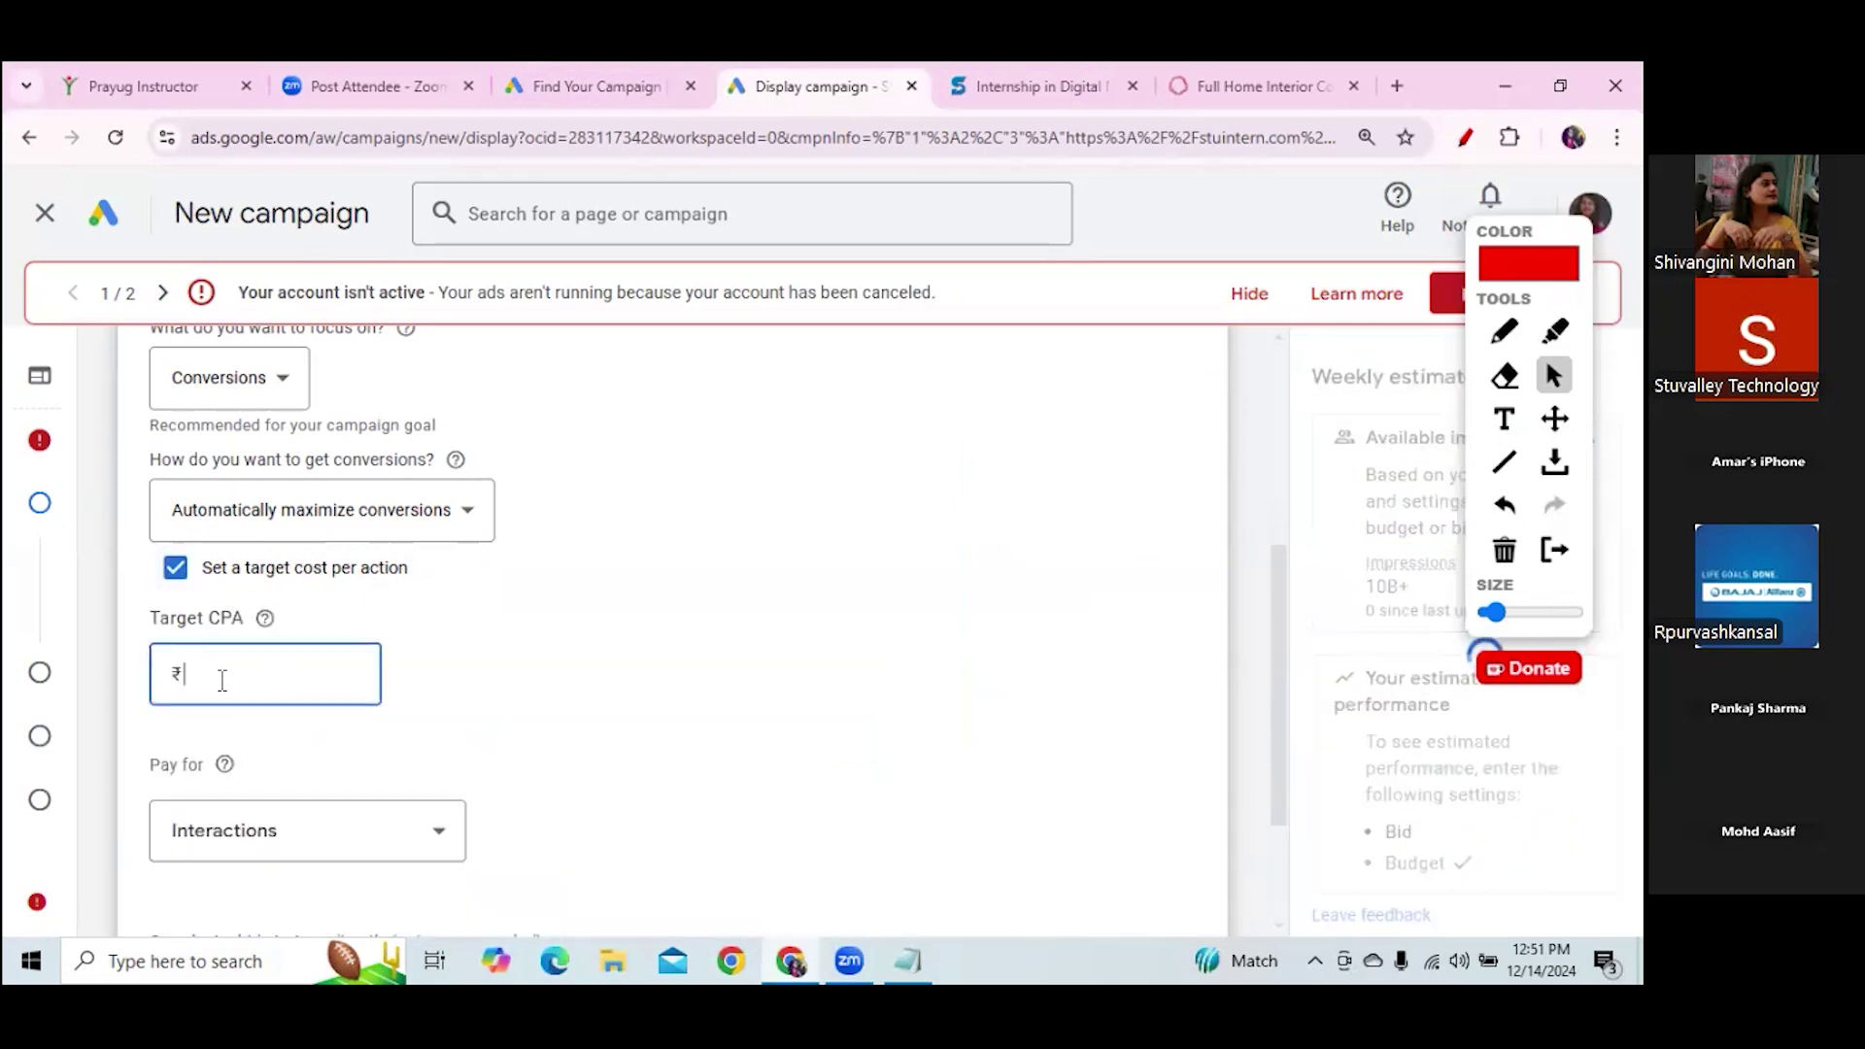
click(173, 579)
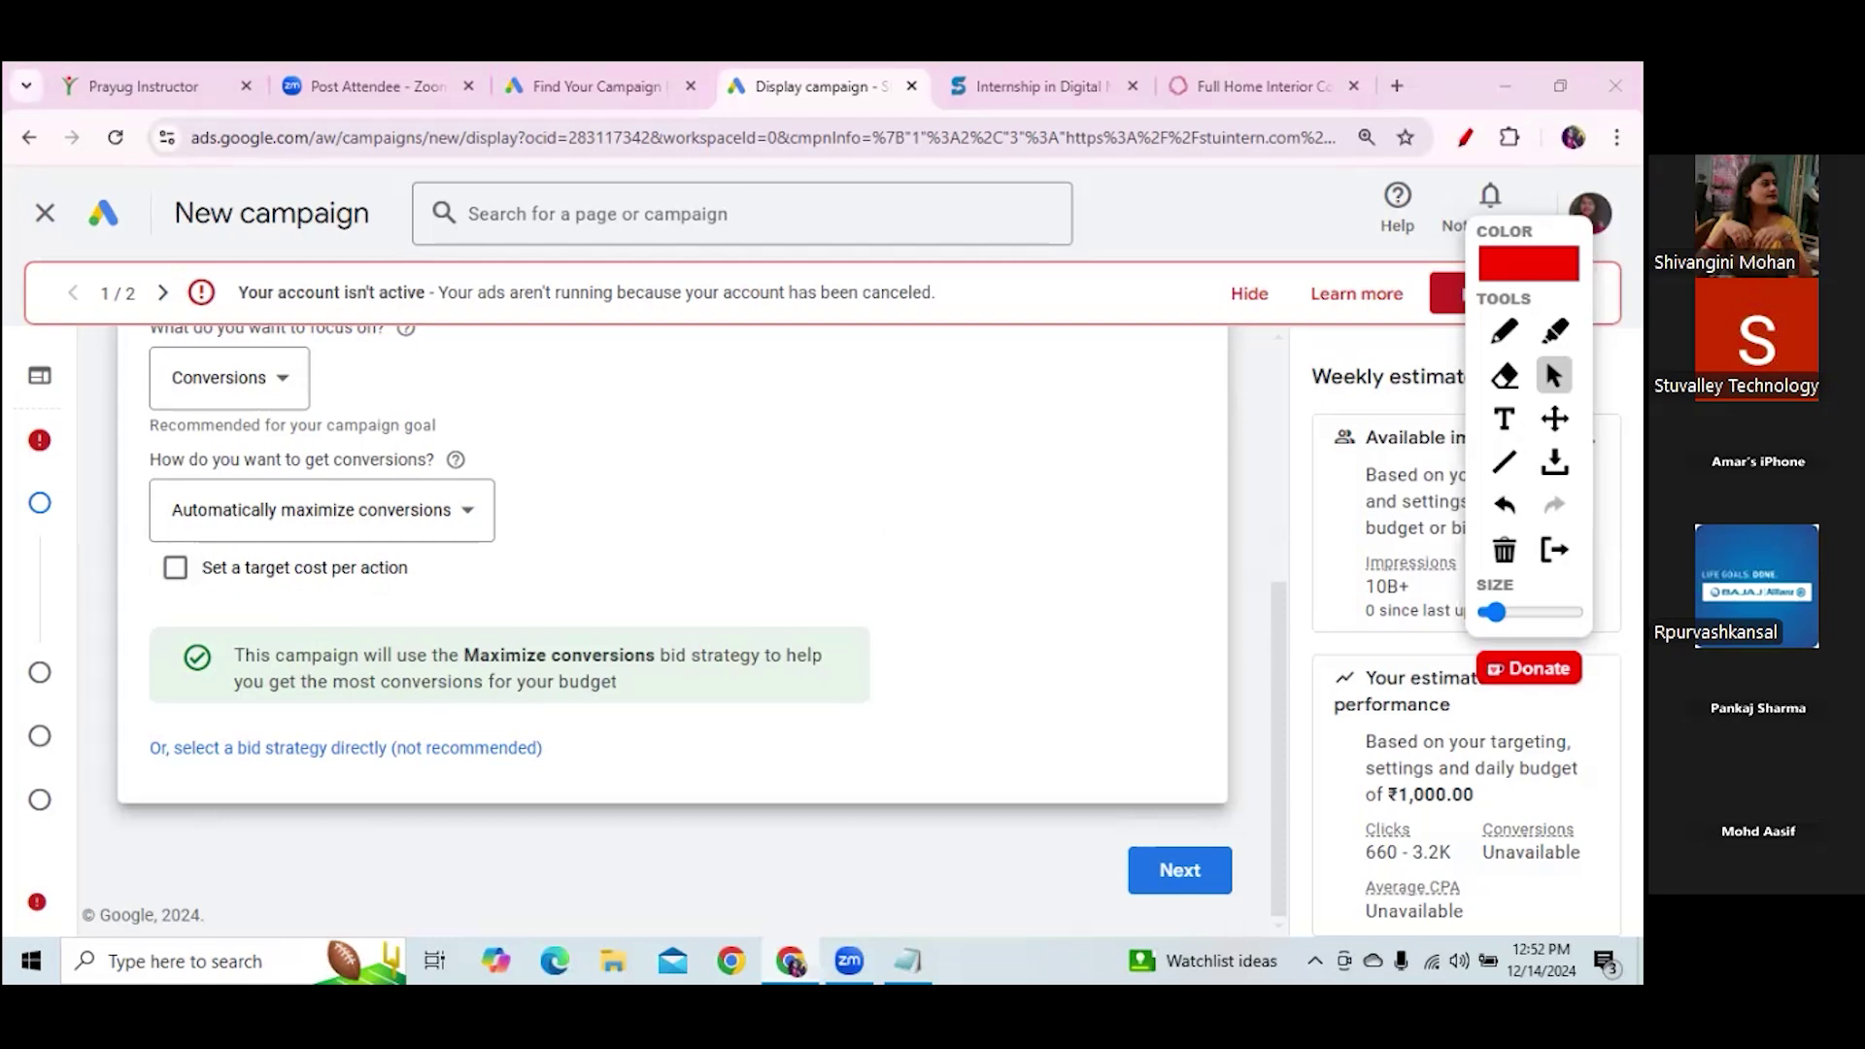
Proceed to the campaign's targeting and add audience segments as a targeting type
click(1173, 867)
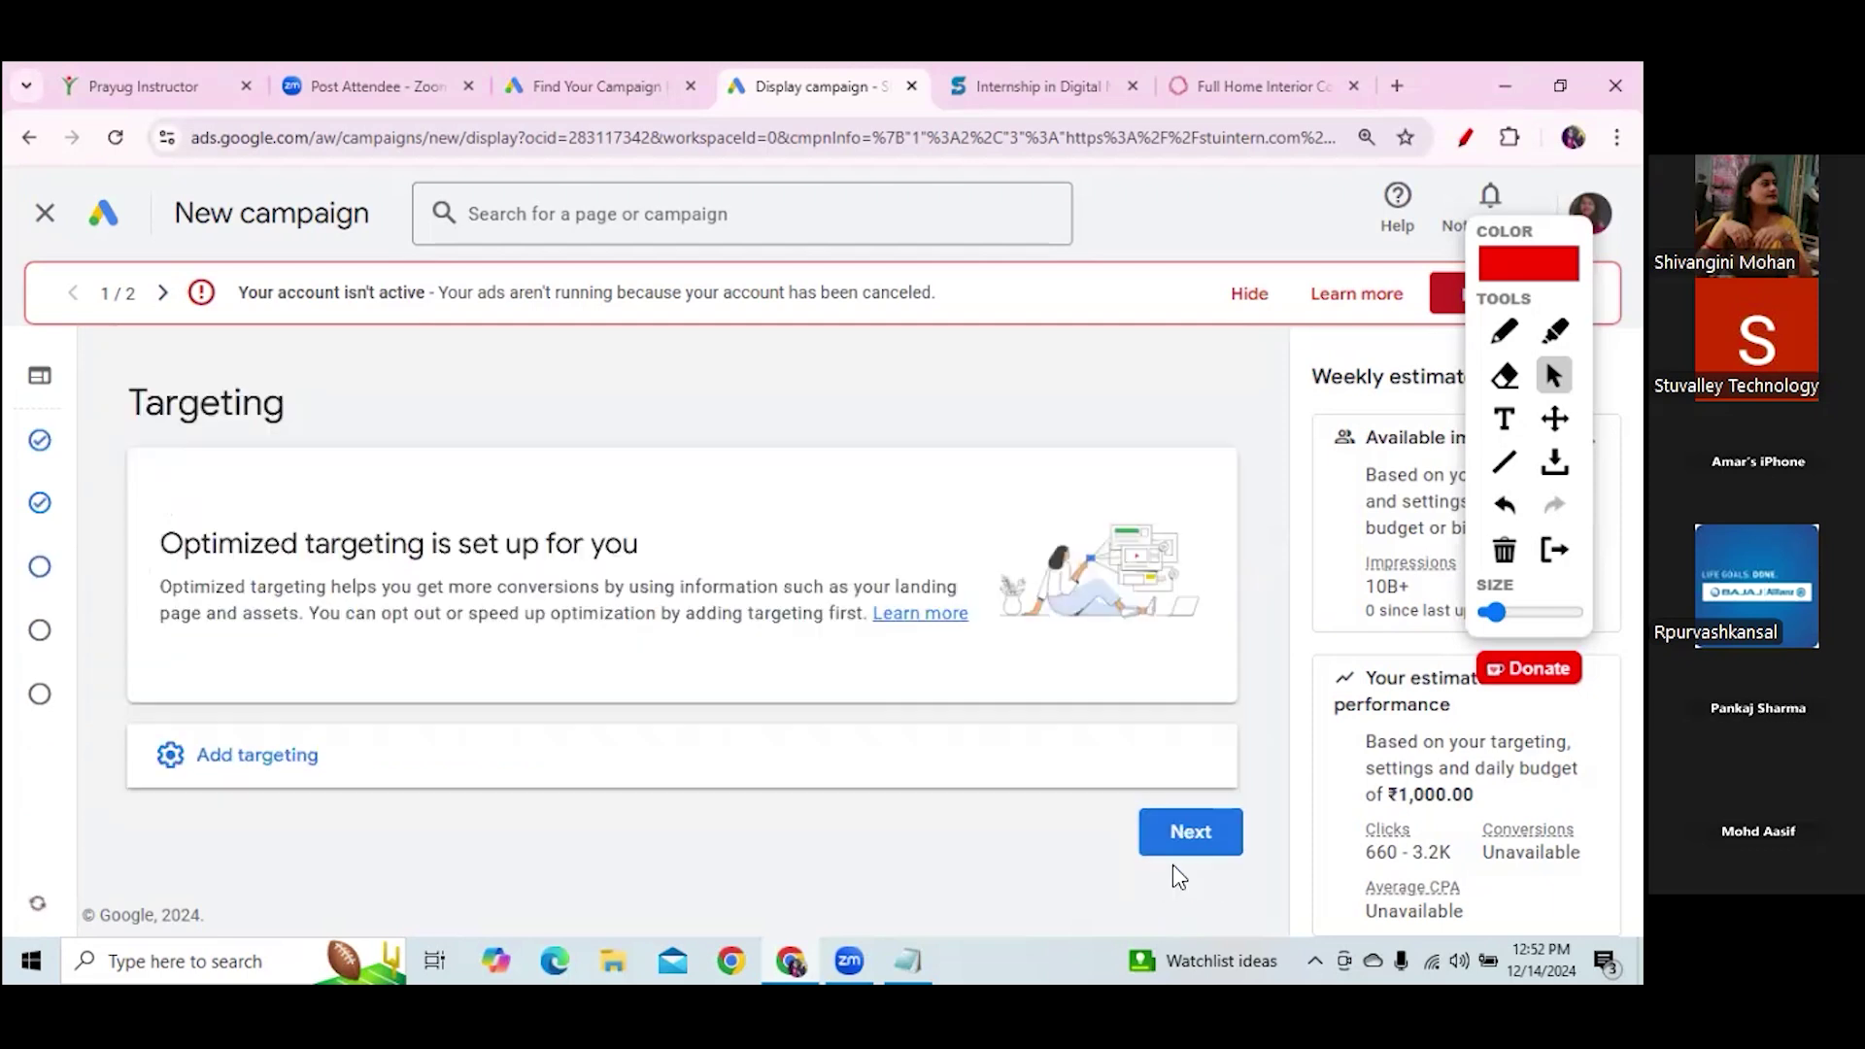
click(215, 763)
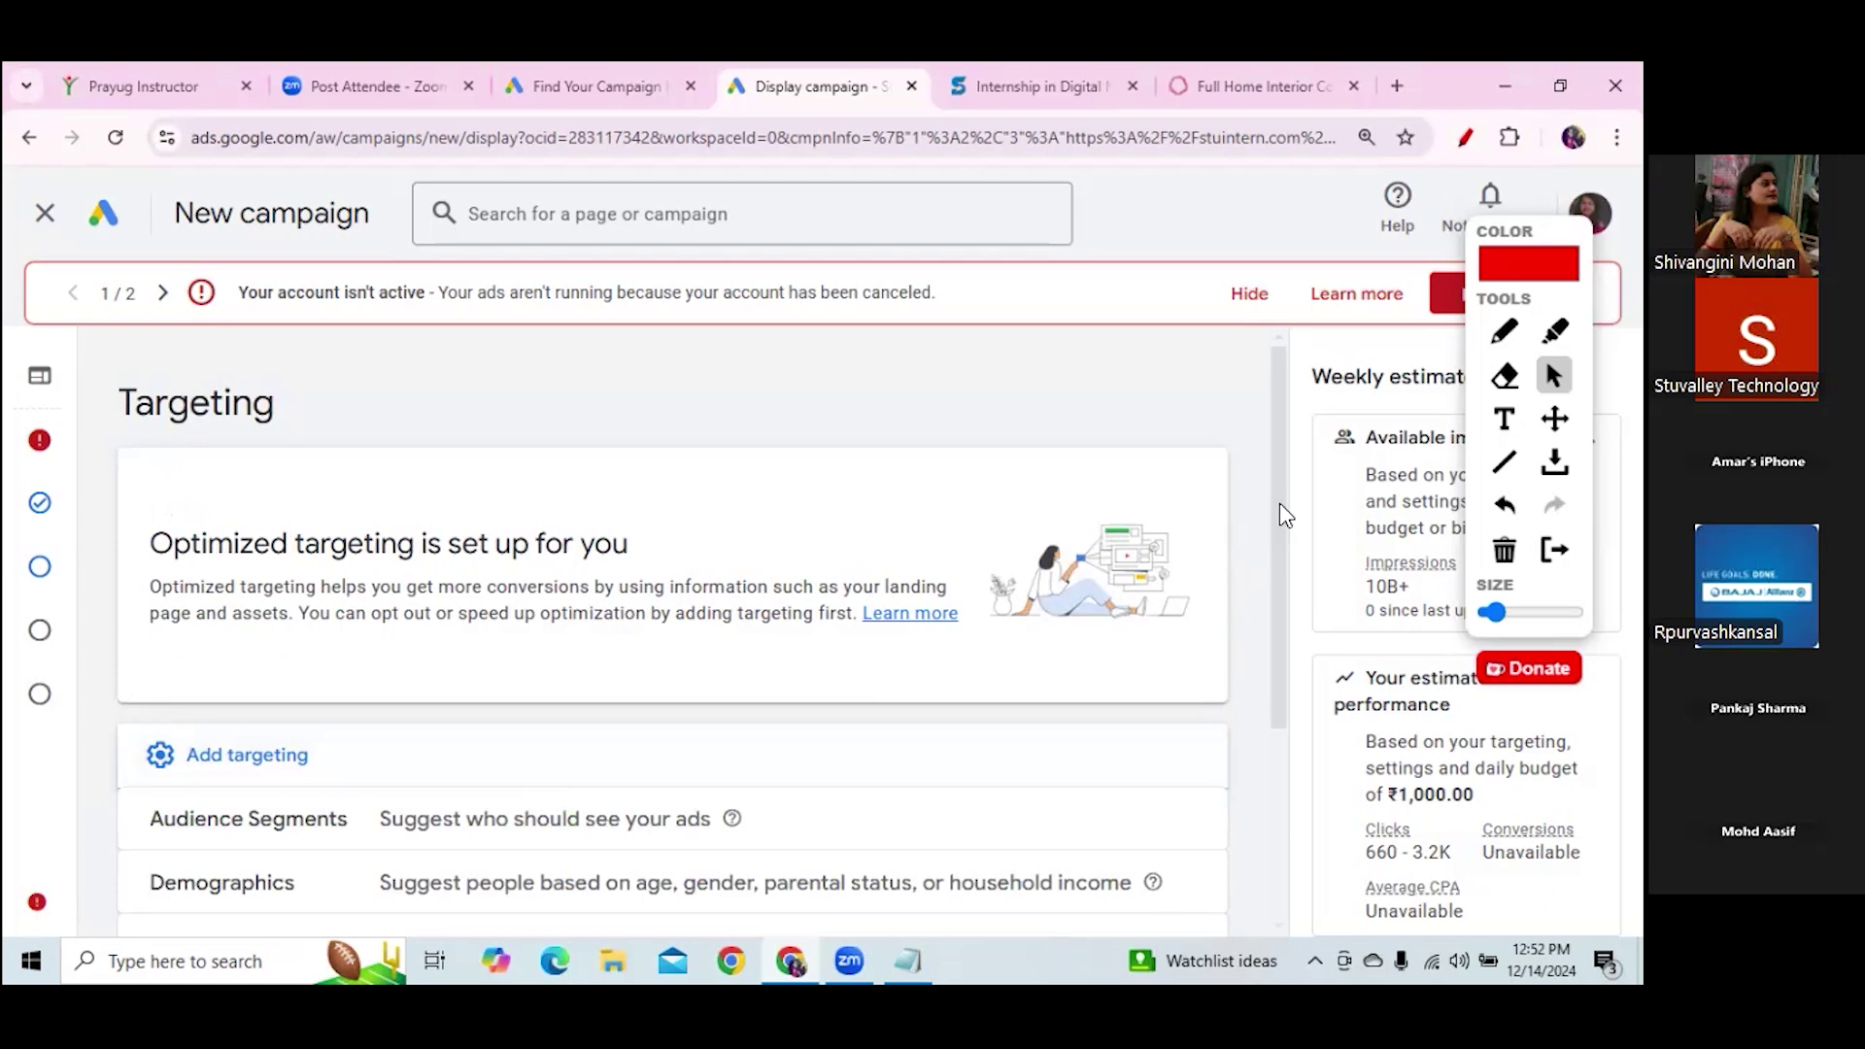
scroll(1306, 621, down, 3)
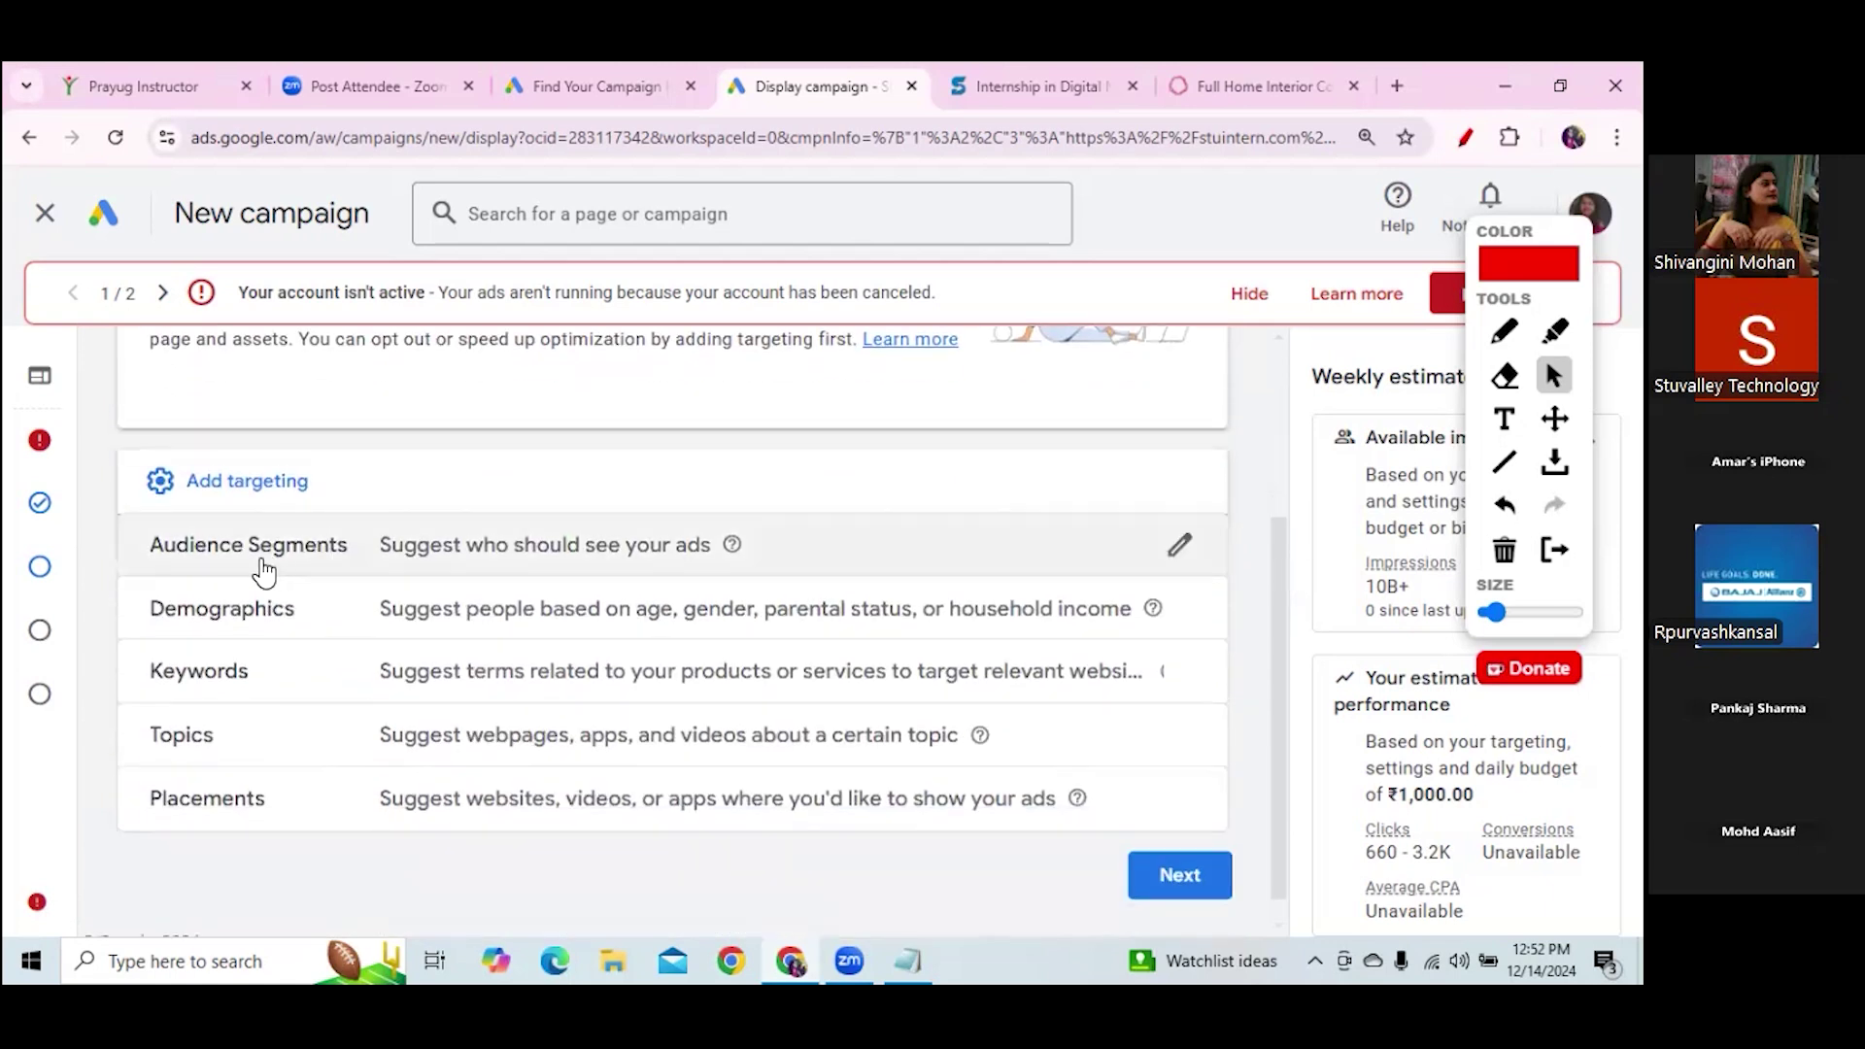
click(756, 569)
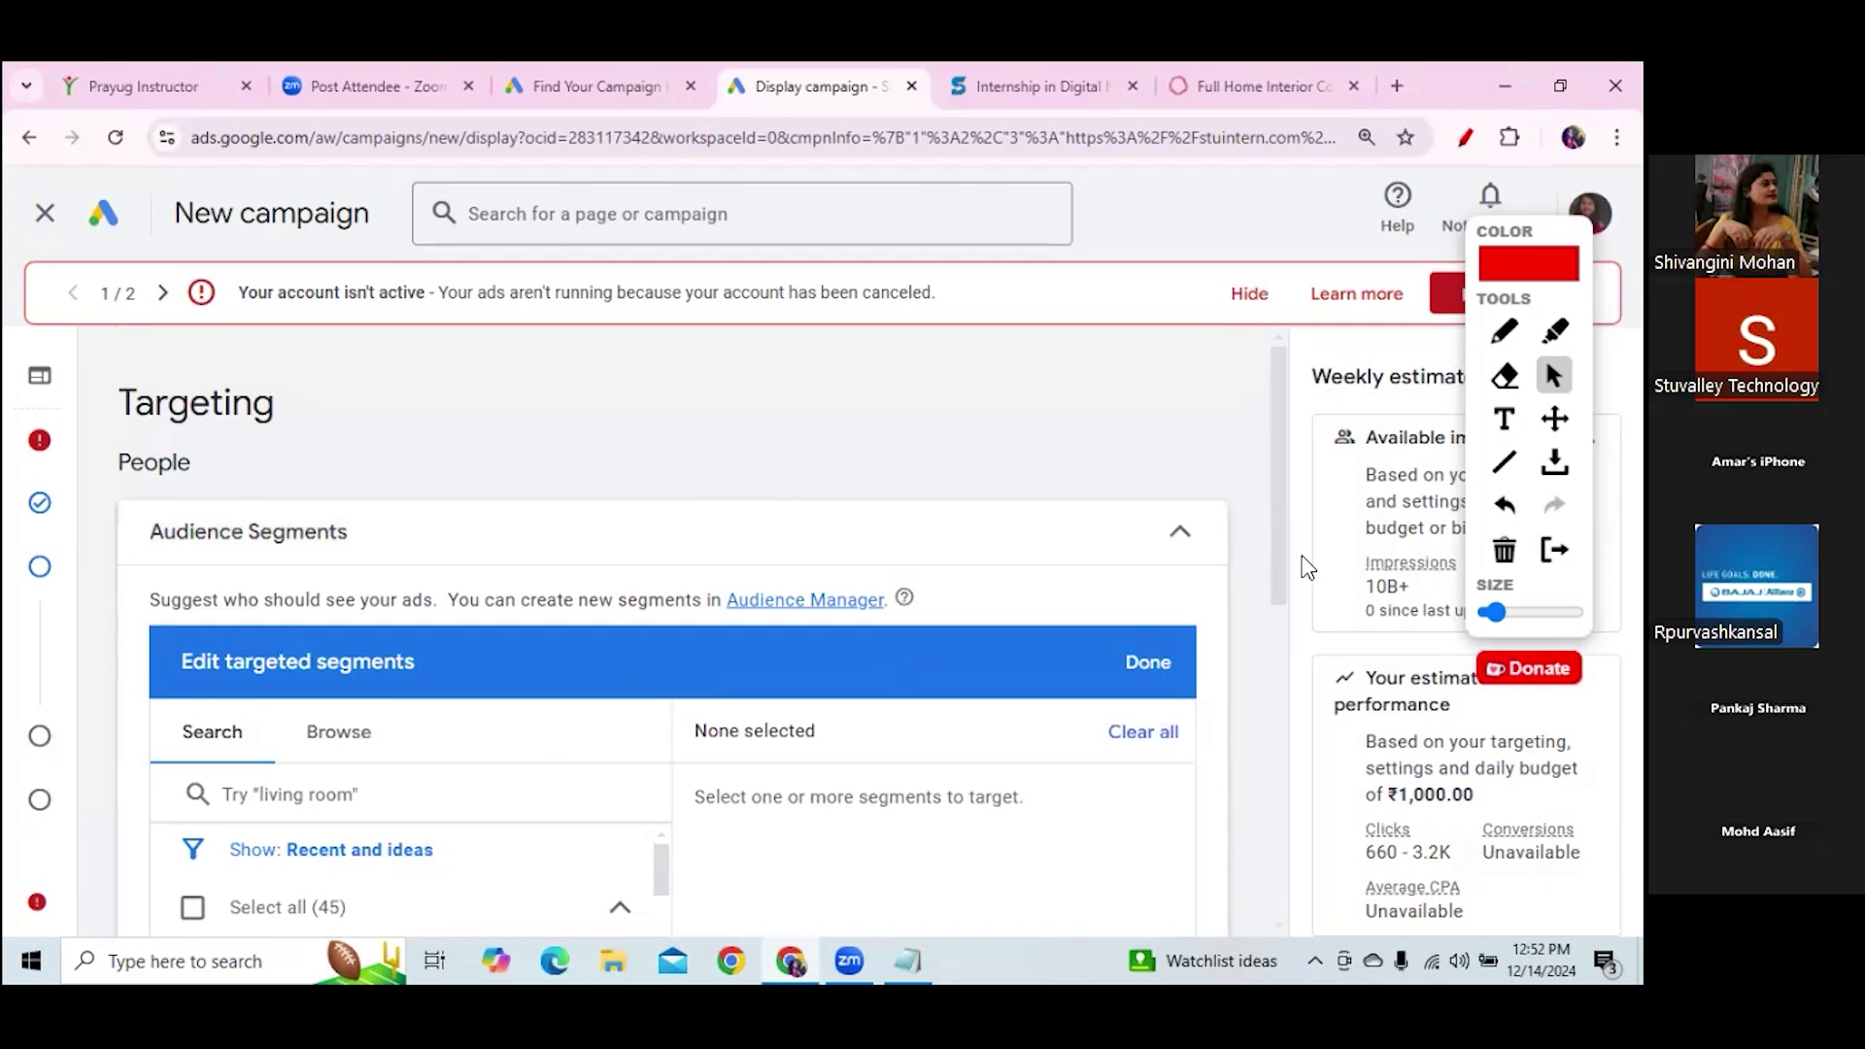
drag(1282, 558, 1291, 649)
scroll(1292, 649, down, 1)
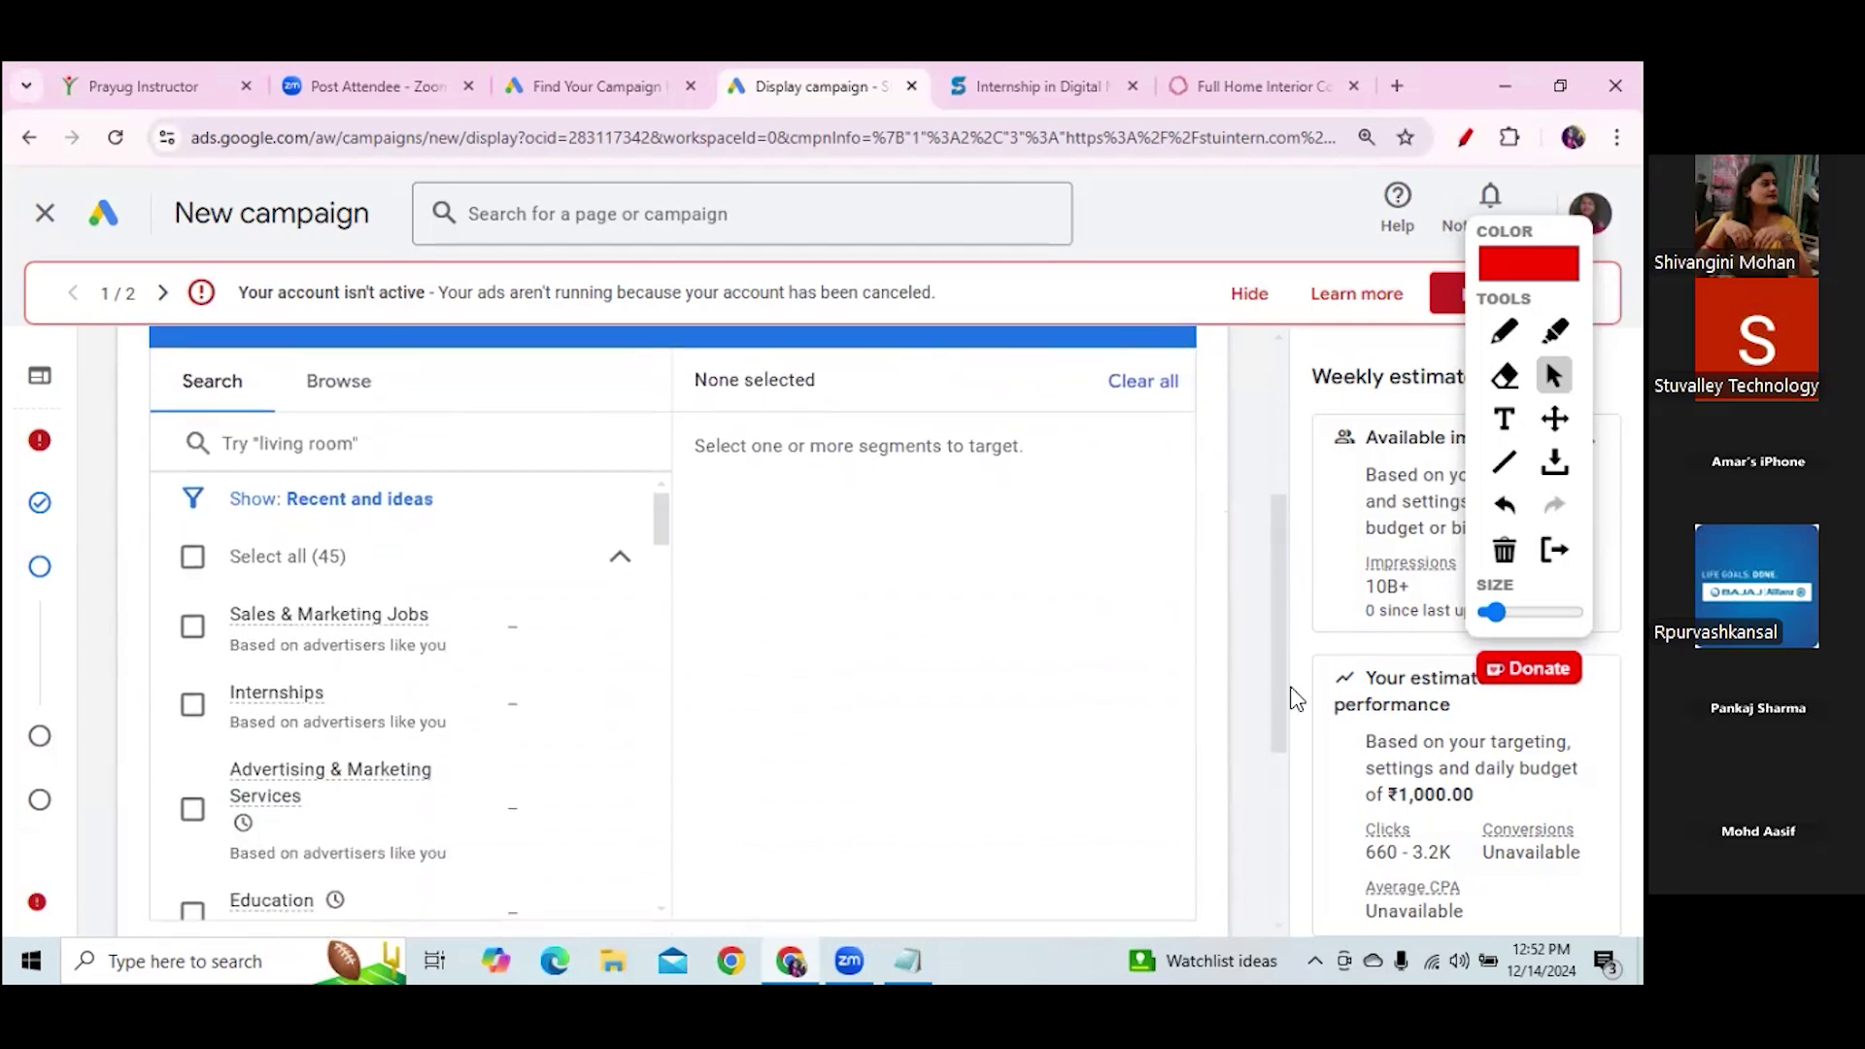
Target the audience segments Advertising & Marketing Services, Education, Online Marketing and Career Consulting Services
click(193, 807)
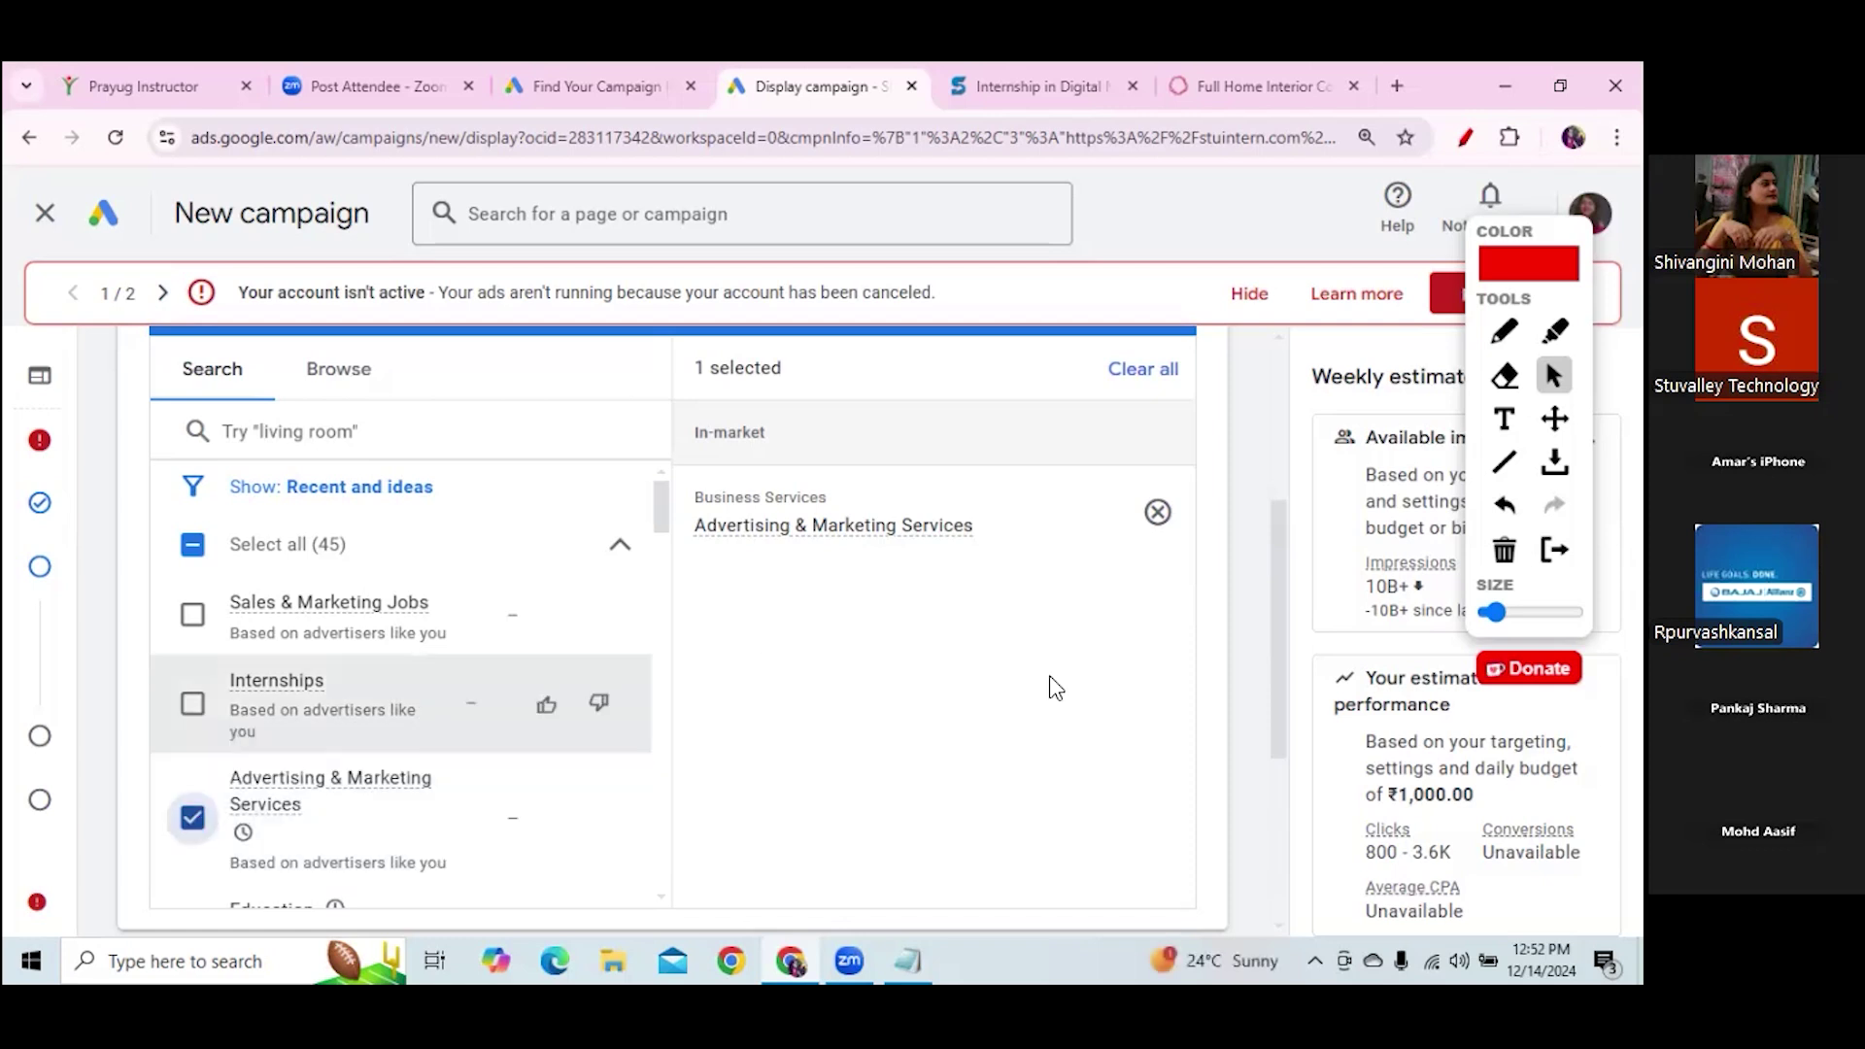
scroll(408, 573, down, 2)
click(194, 719)
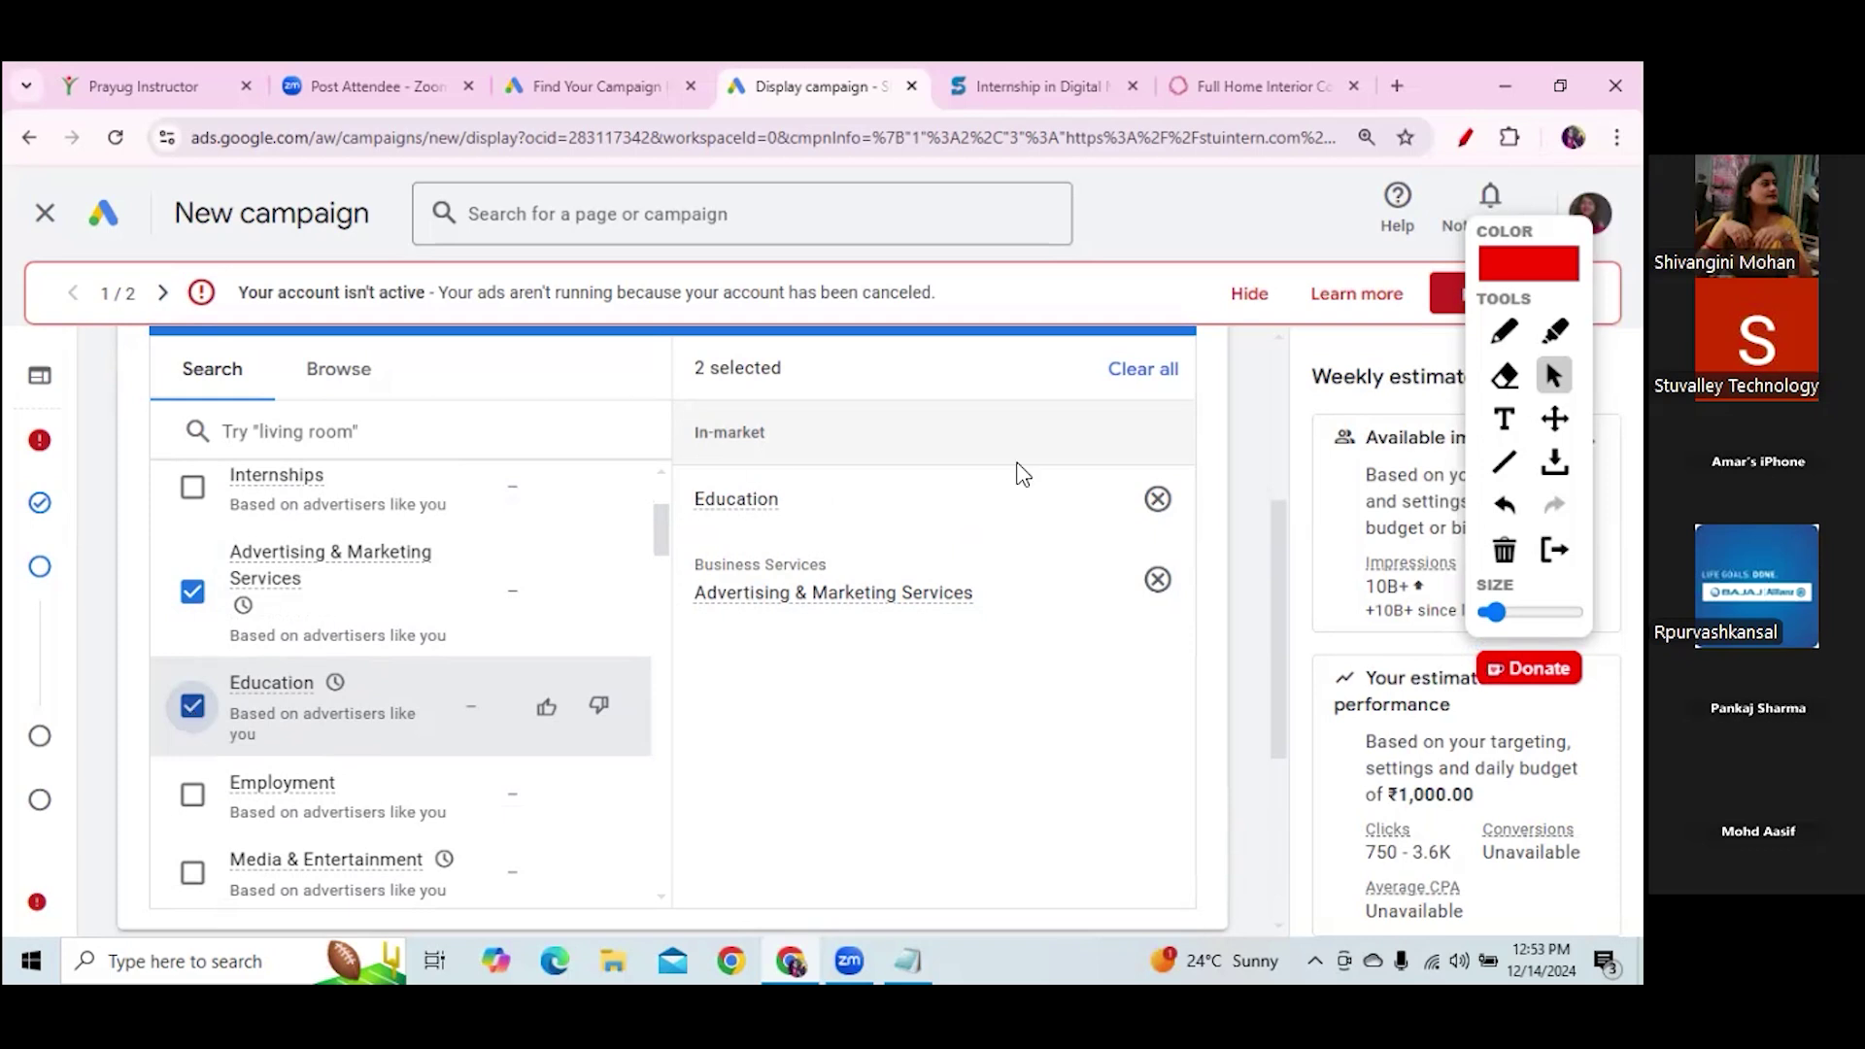
scroll(1280, 583, down, 1)
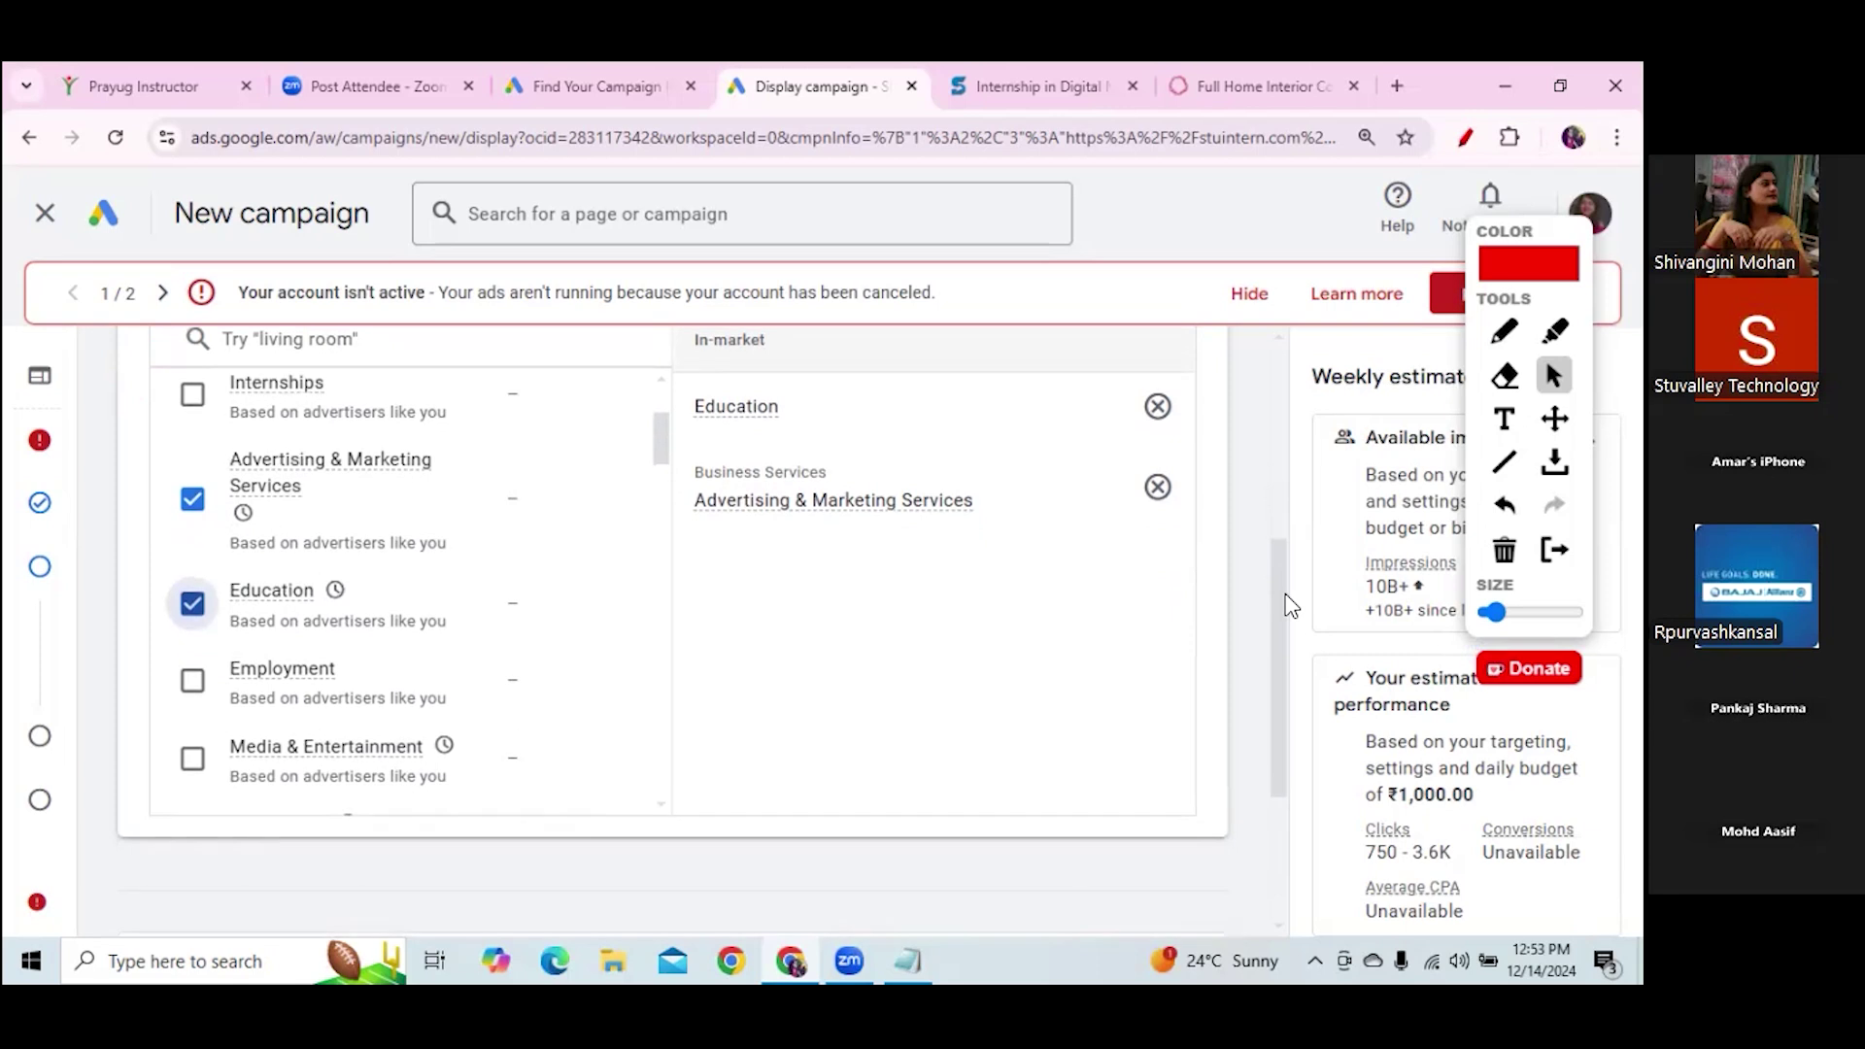
drag(665, 464, 672, 550)
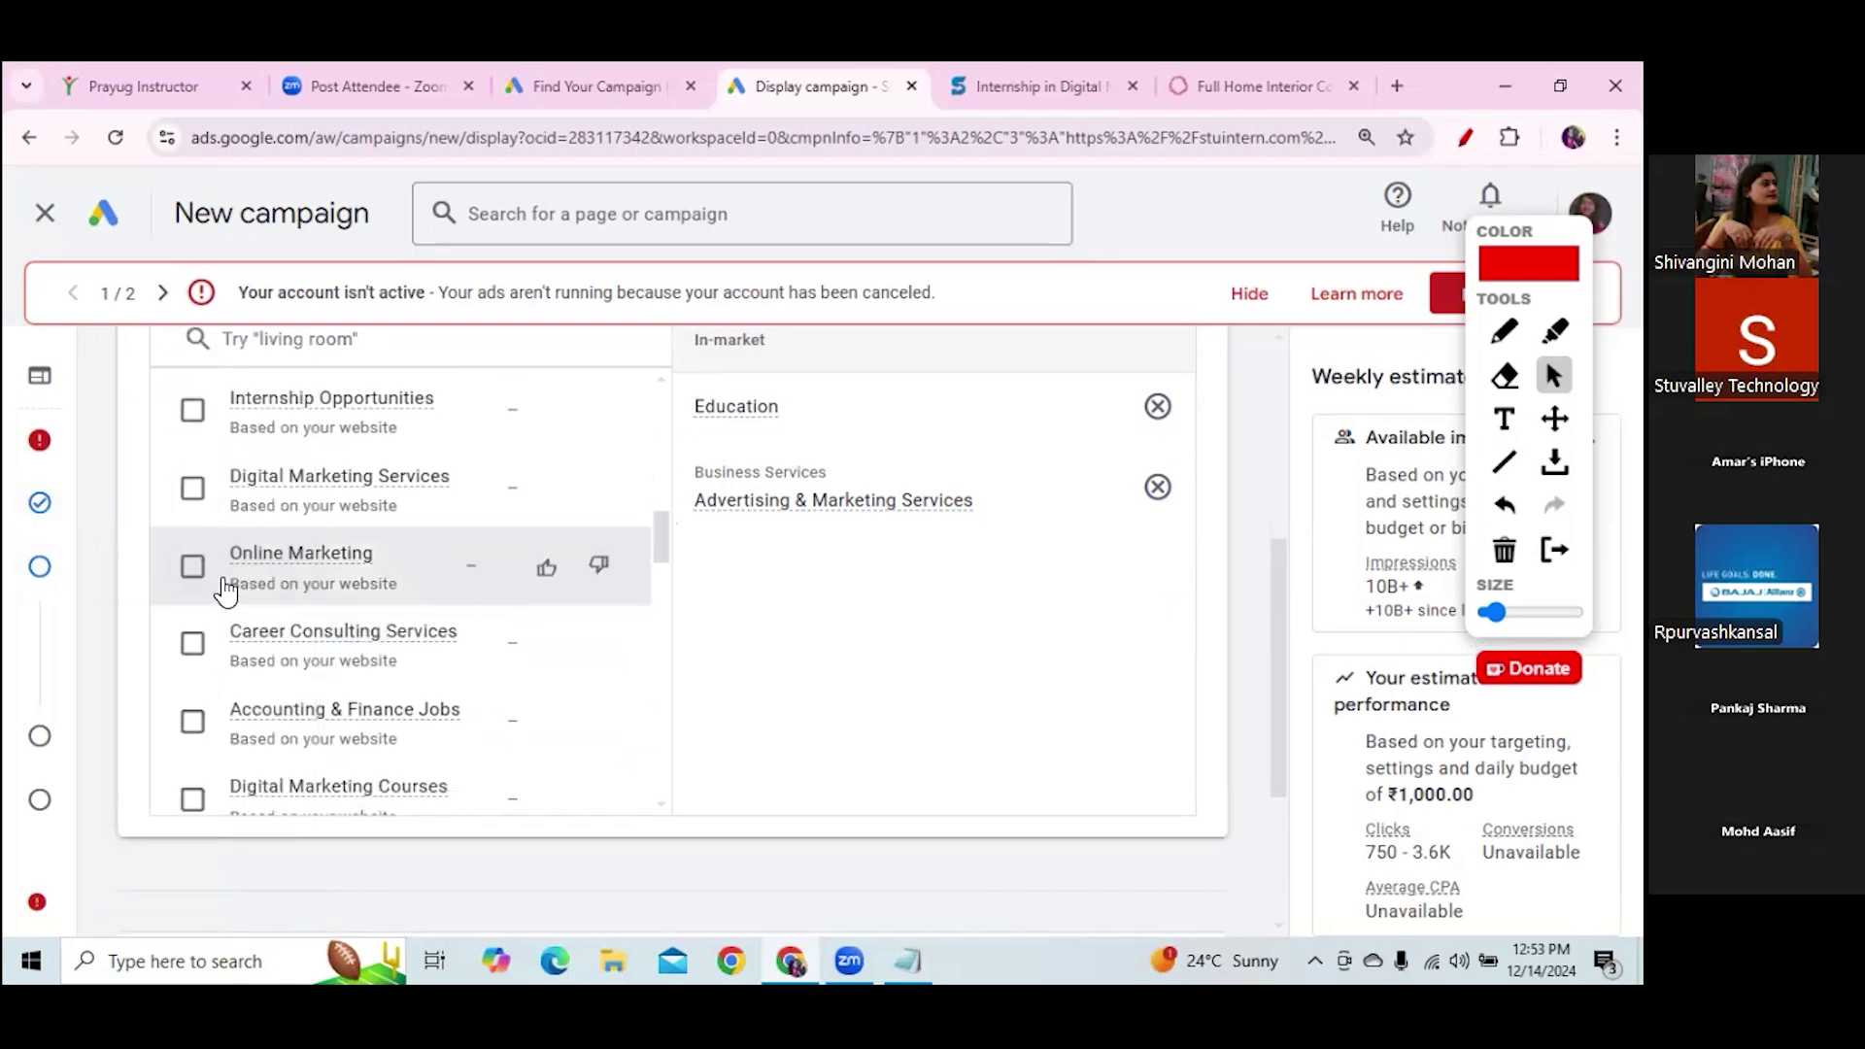
click(193, 568)
click(195, 659)
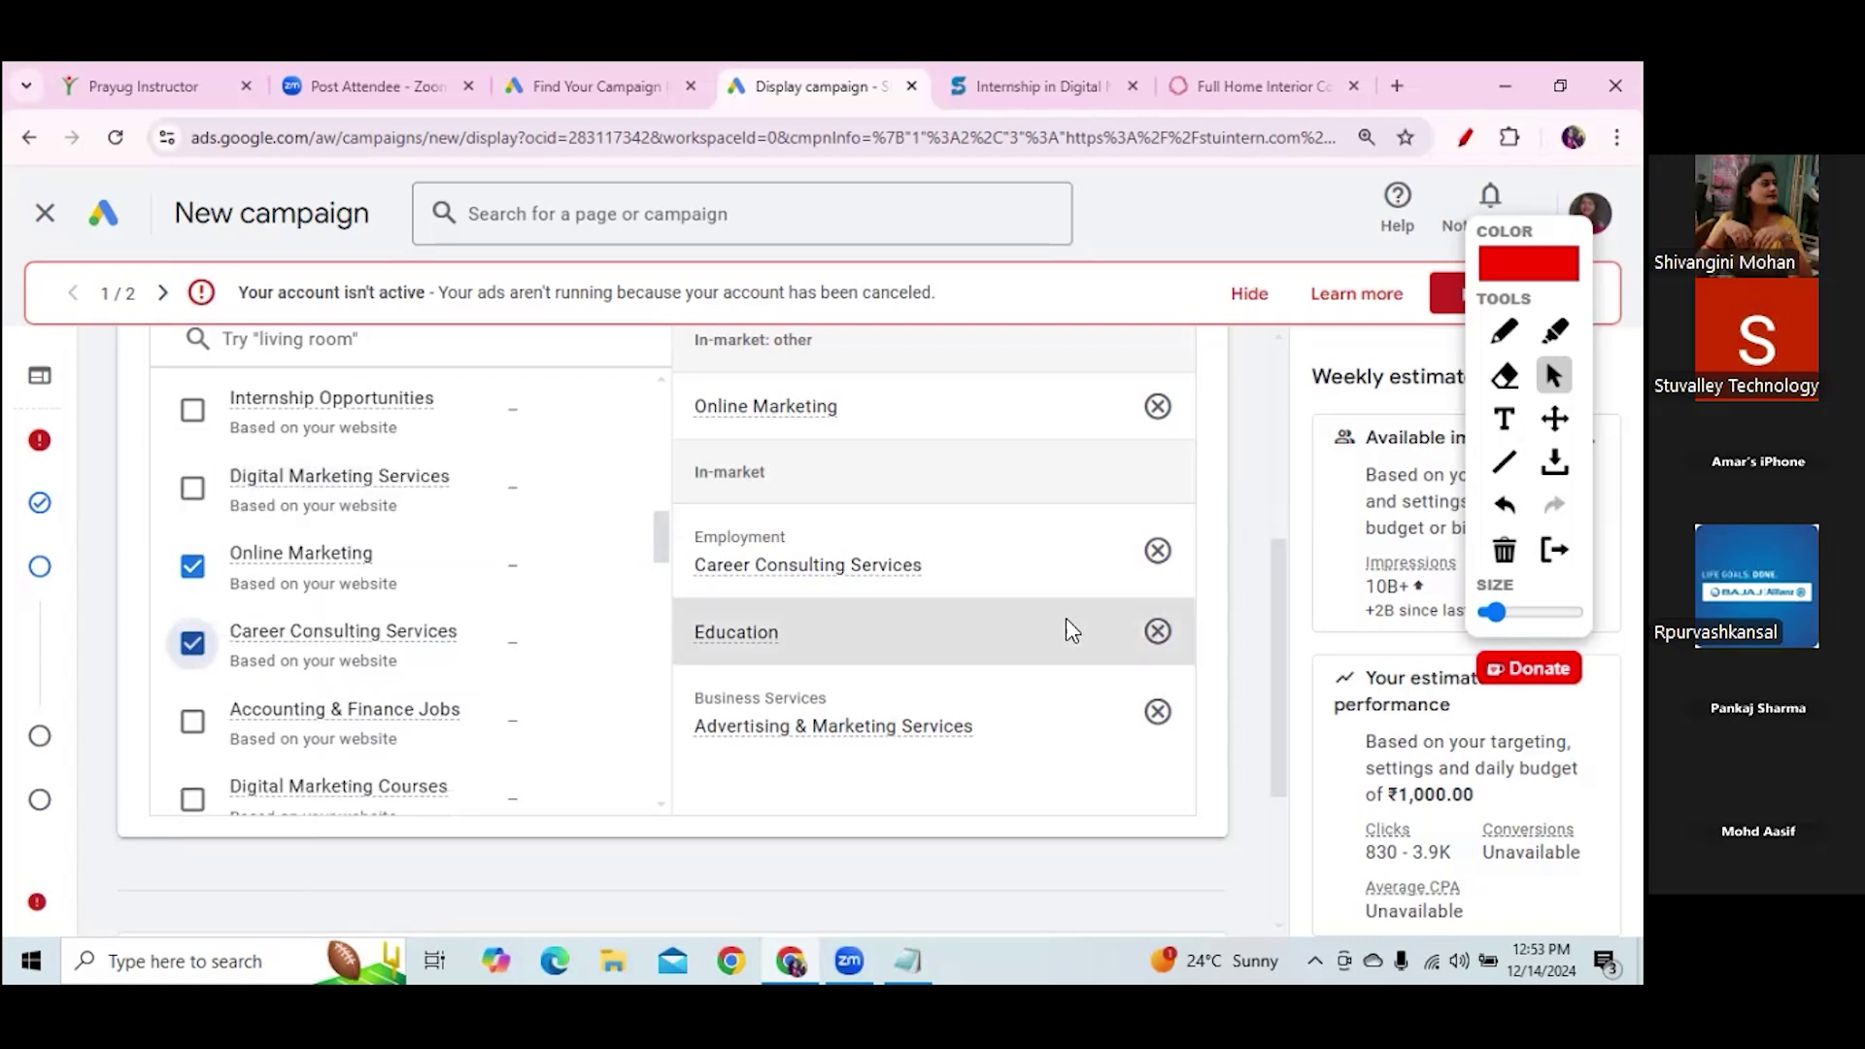
Check the optimized targeting settings and add demographics as a further targeting type
scroll(1279, 578, down, 3)
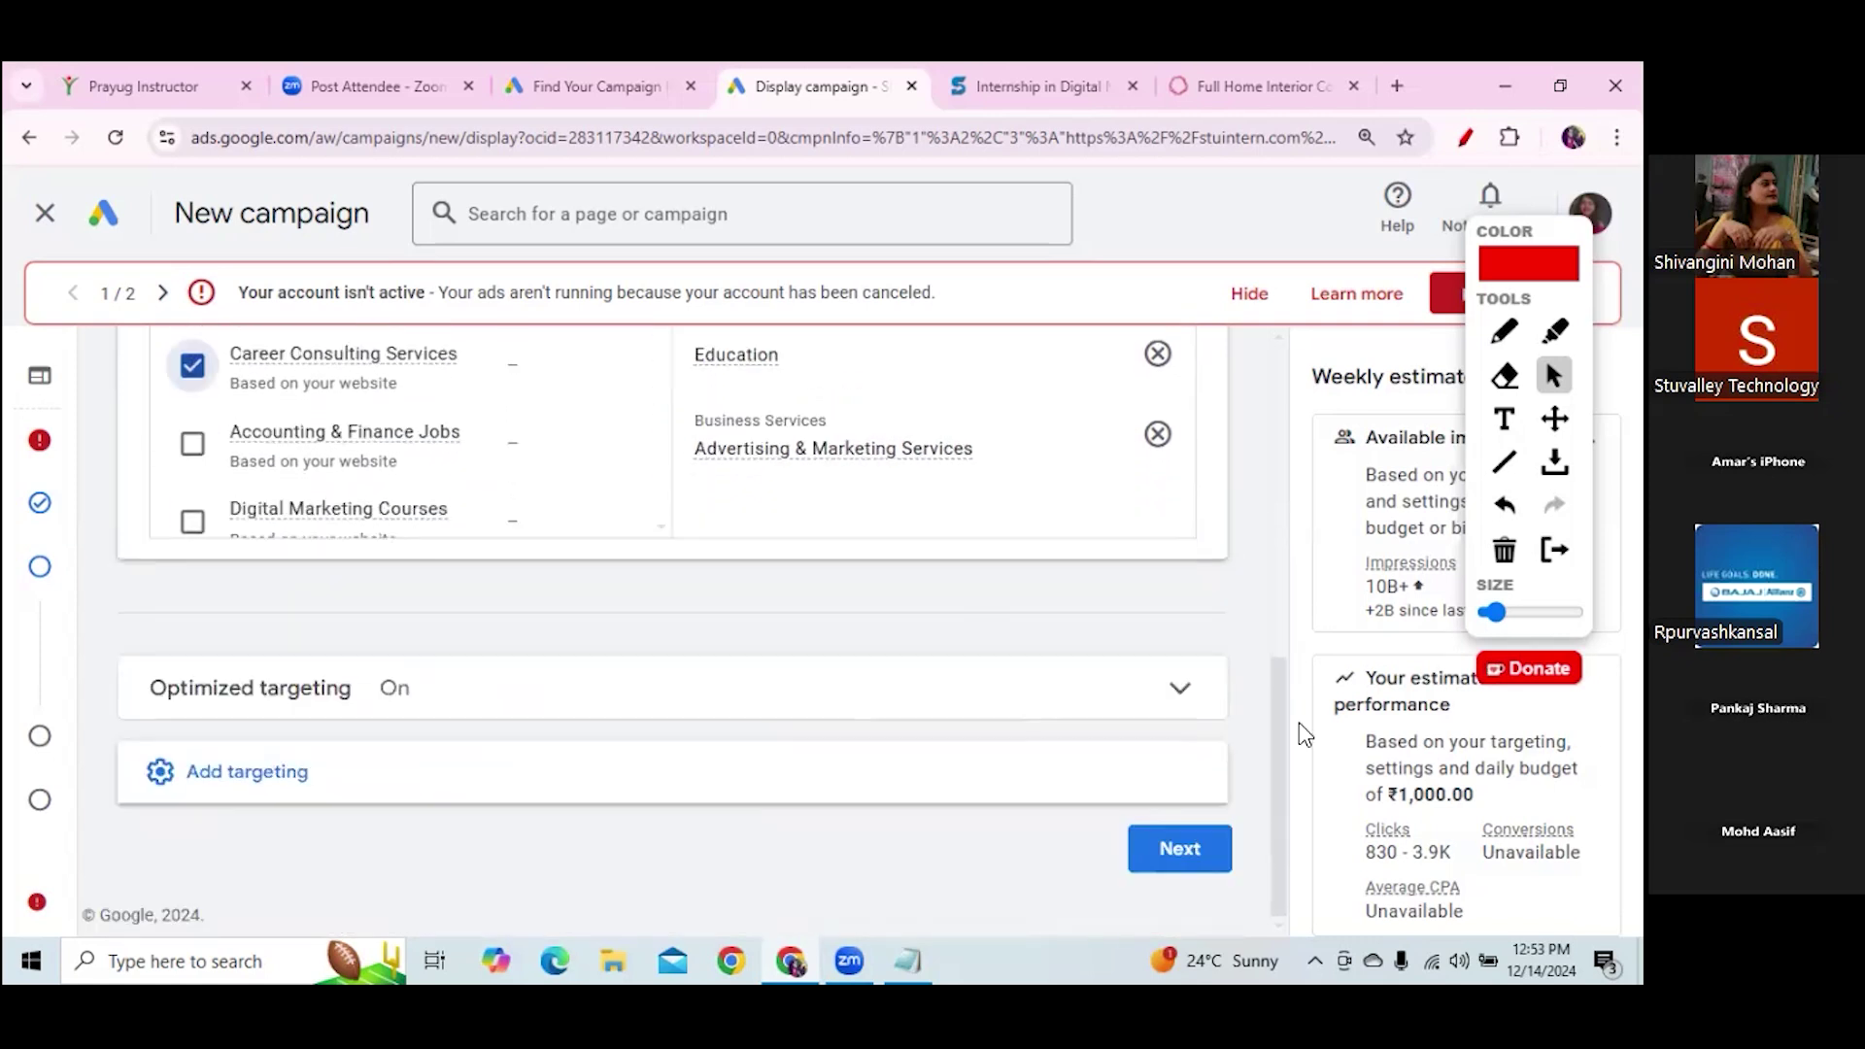
click(922, 772)
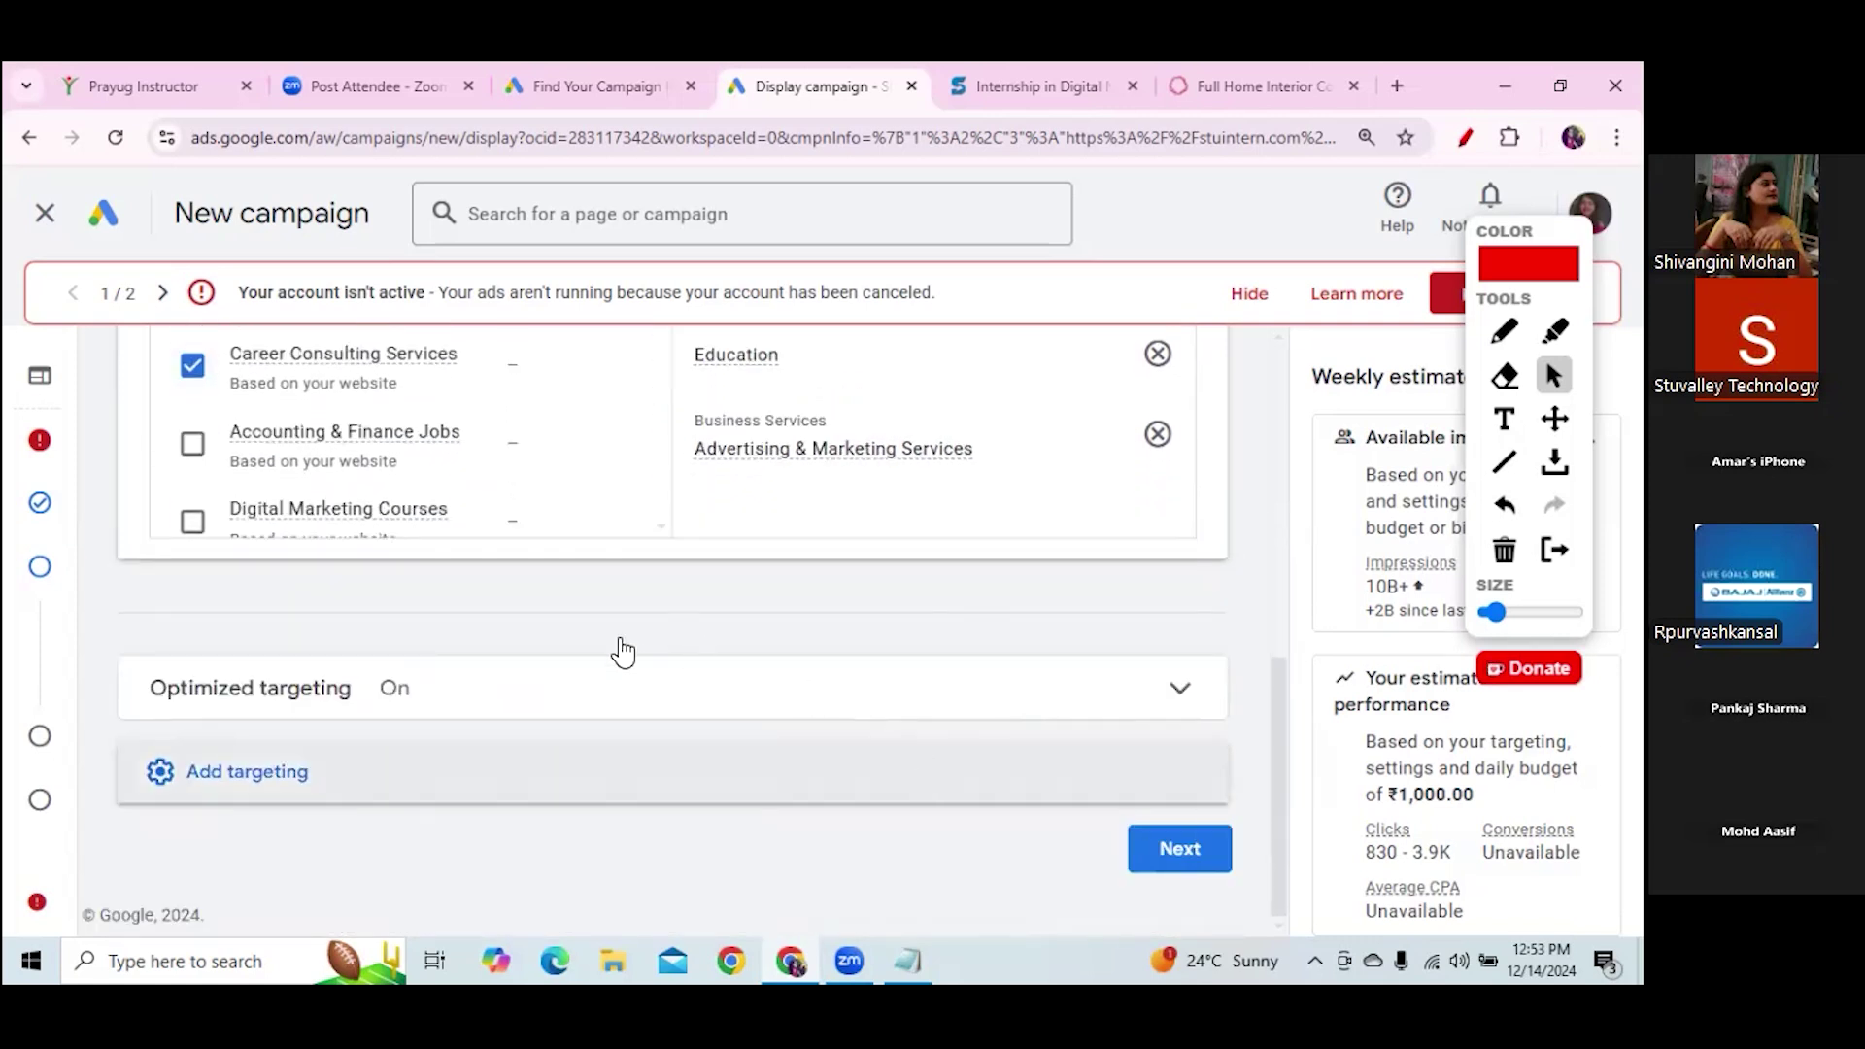
click(516, 692)
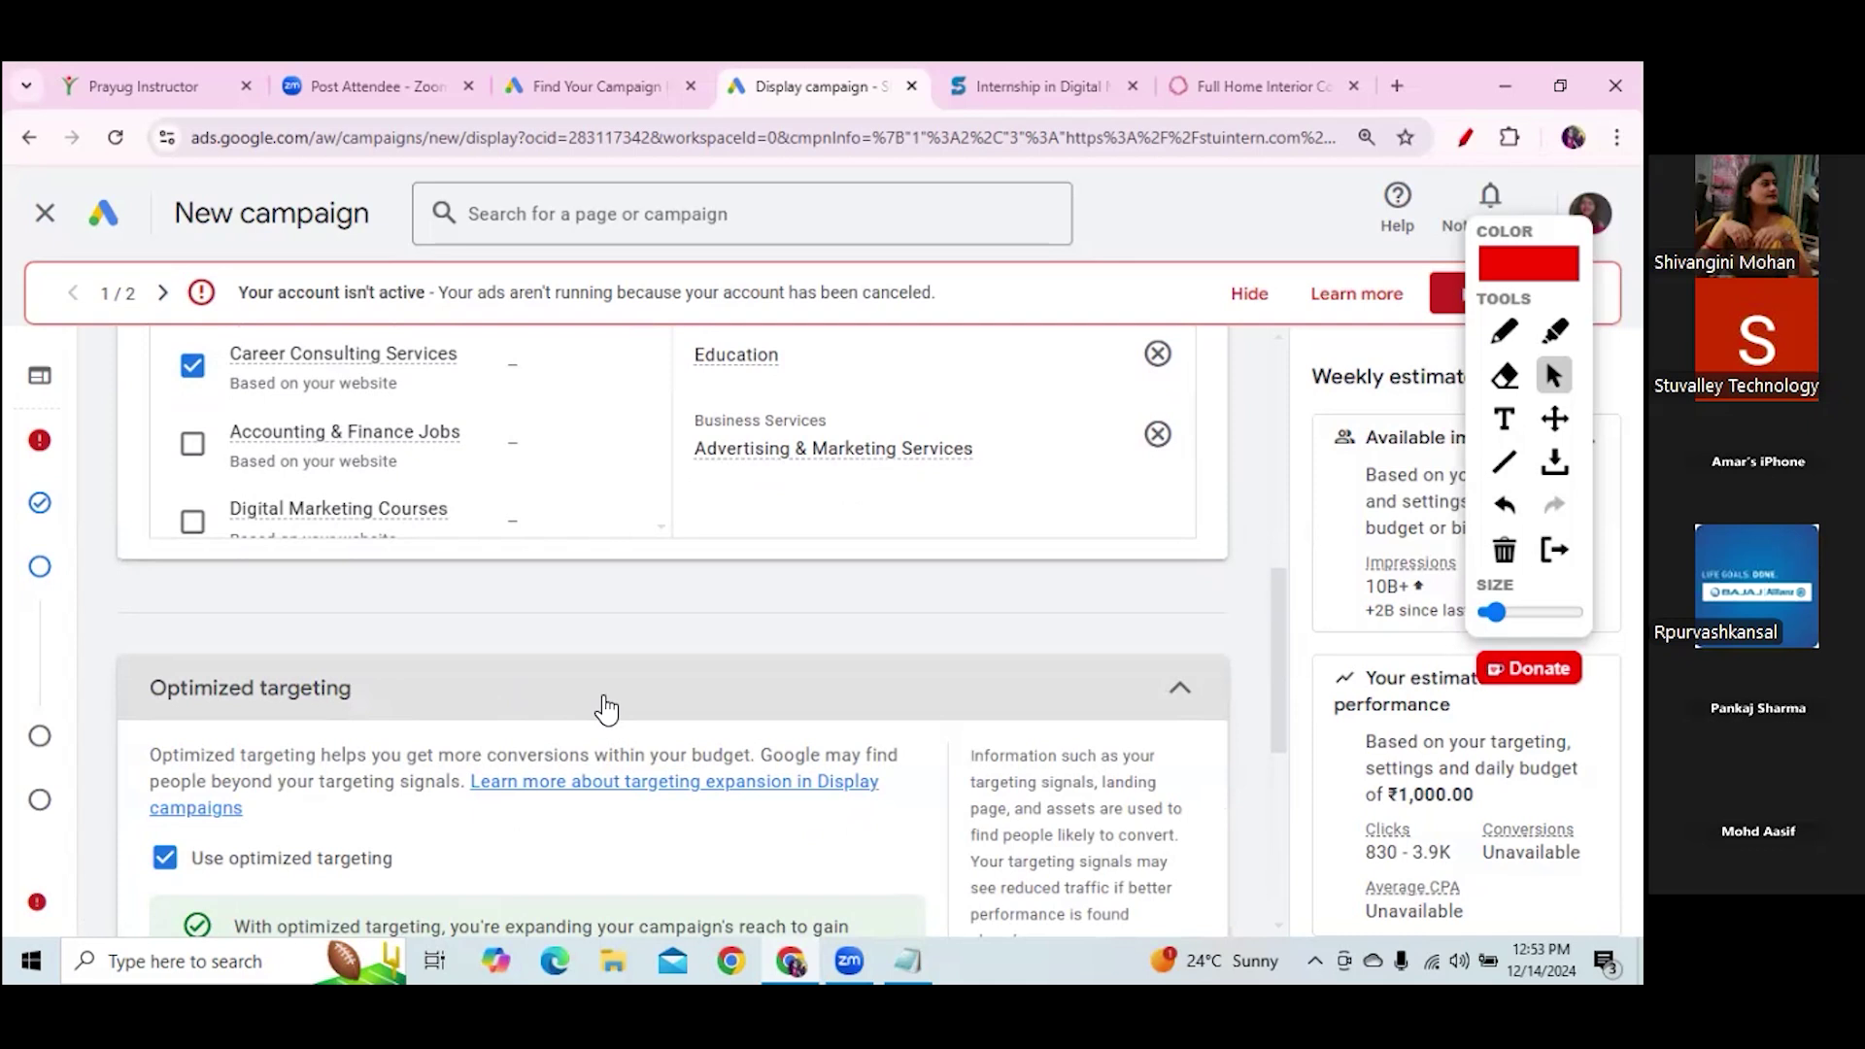
click(605, 701)
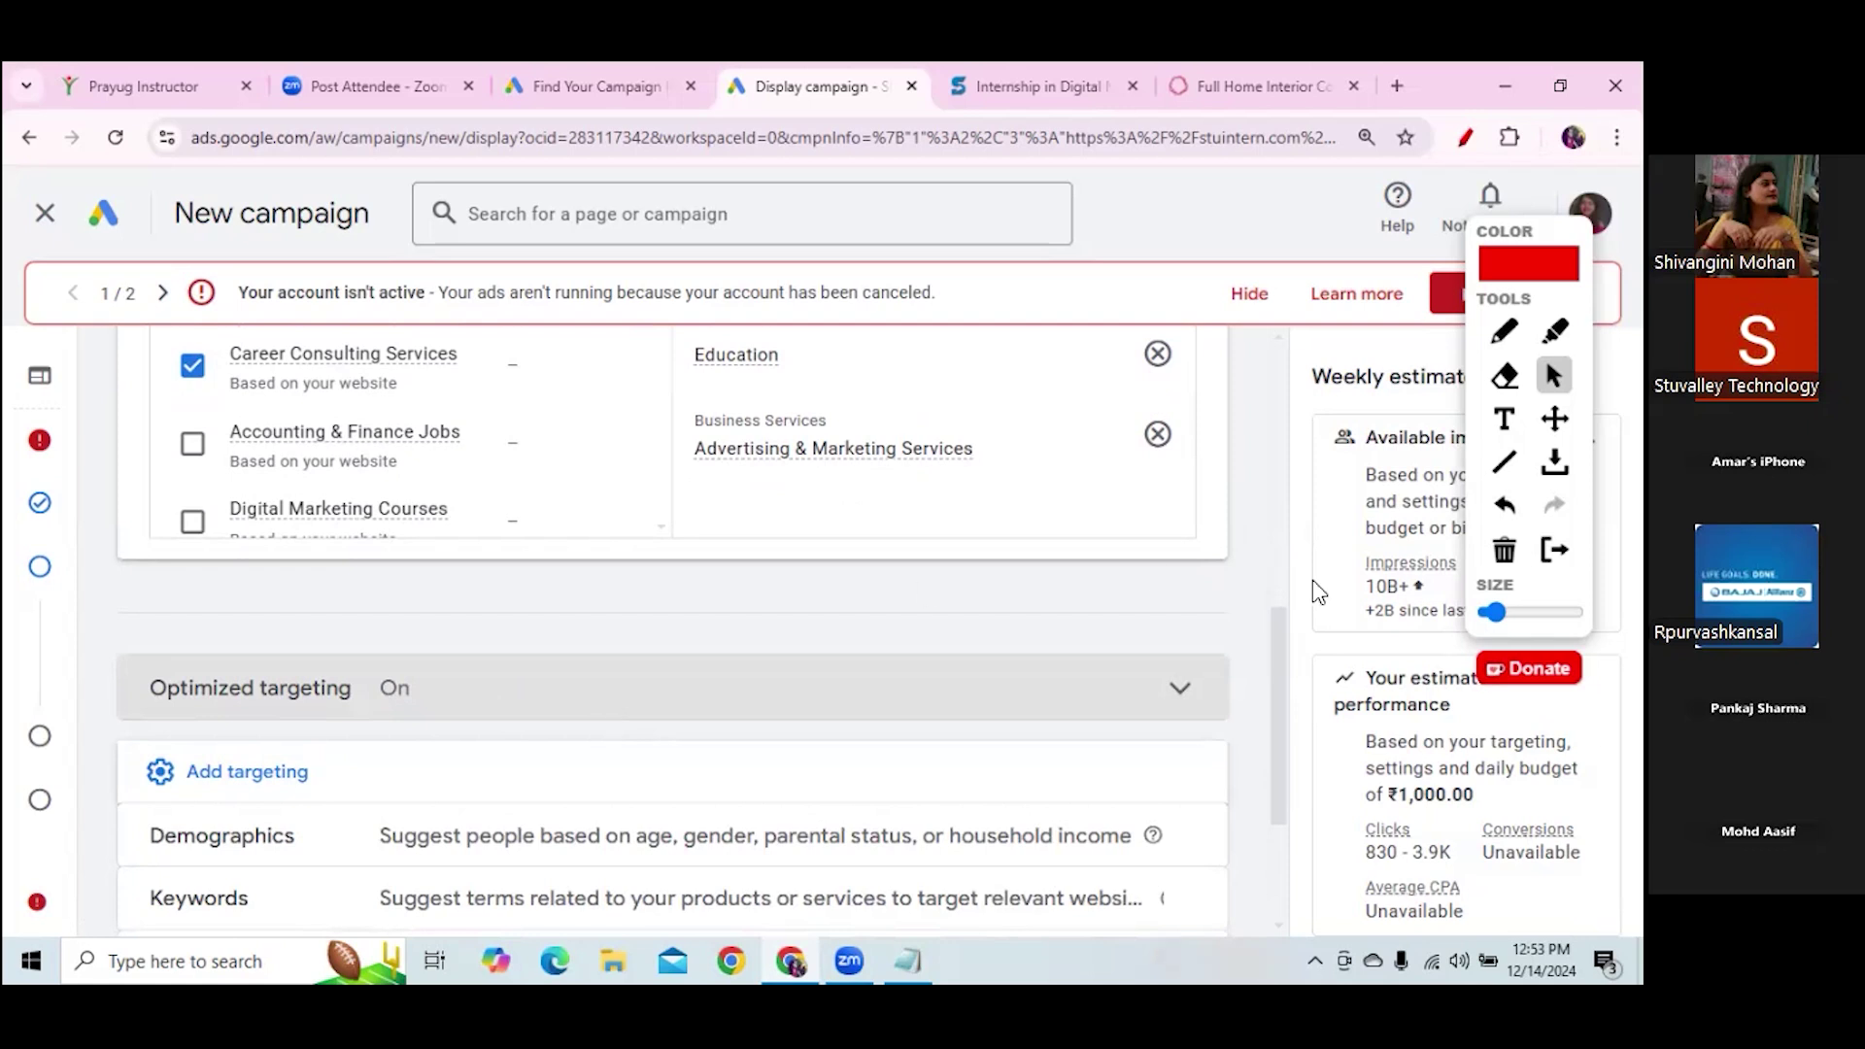
drag(1274, 633, 1282, 719)
click(1097, 602)
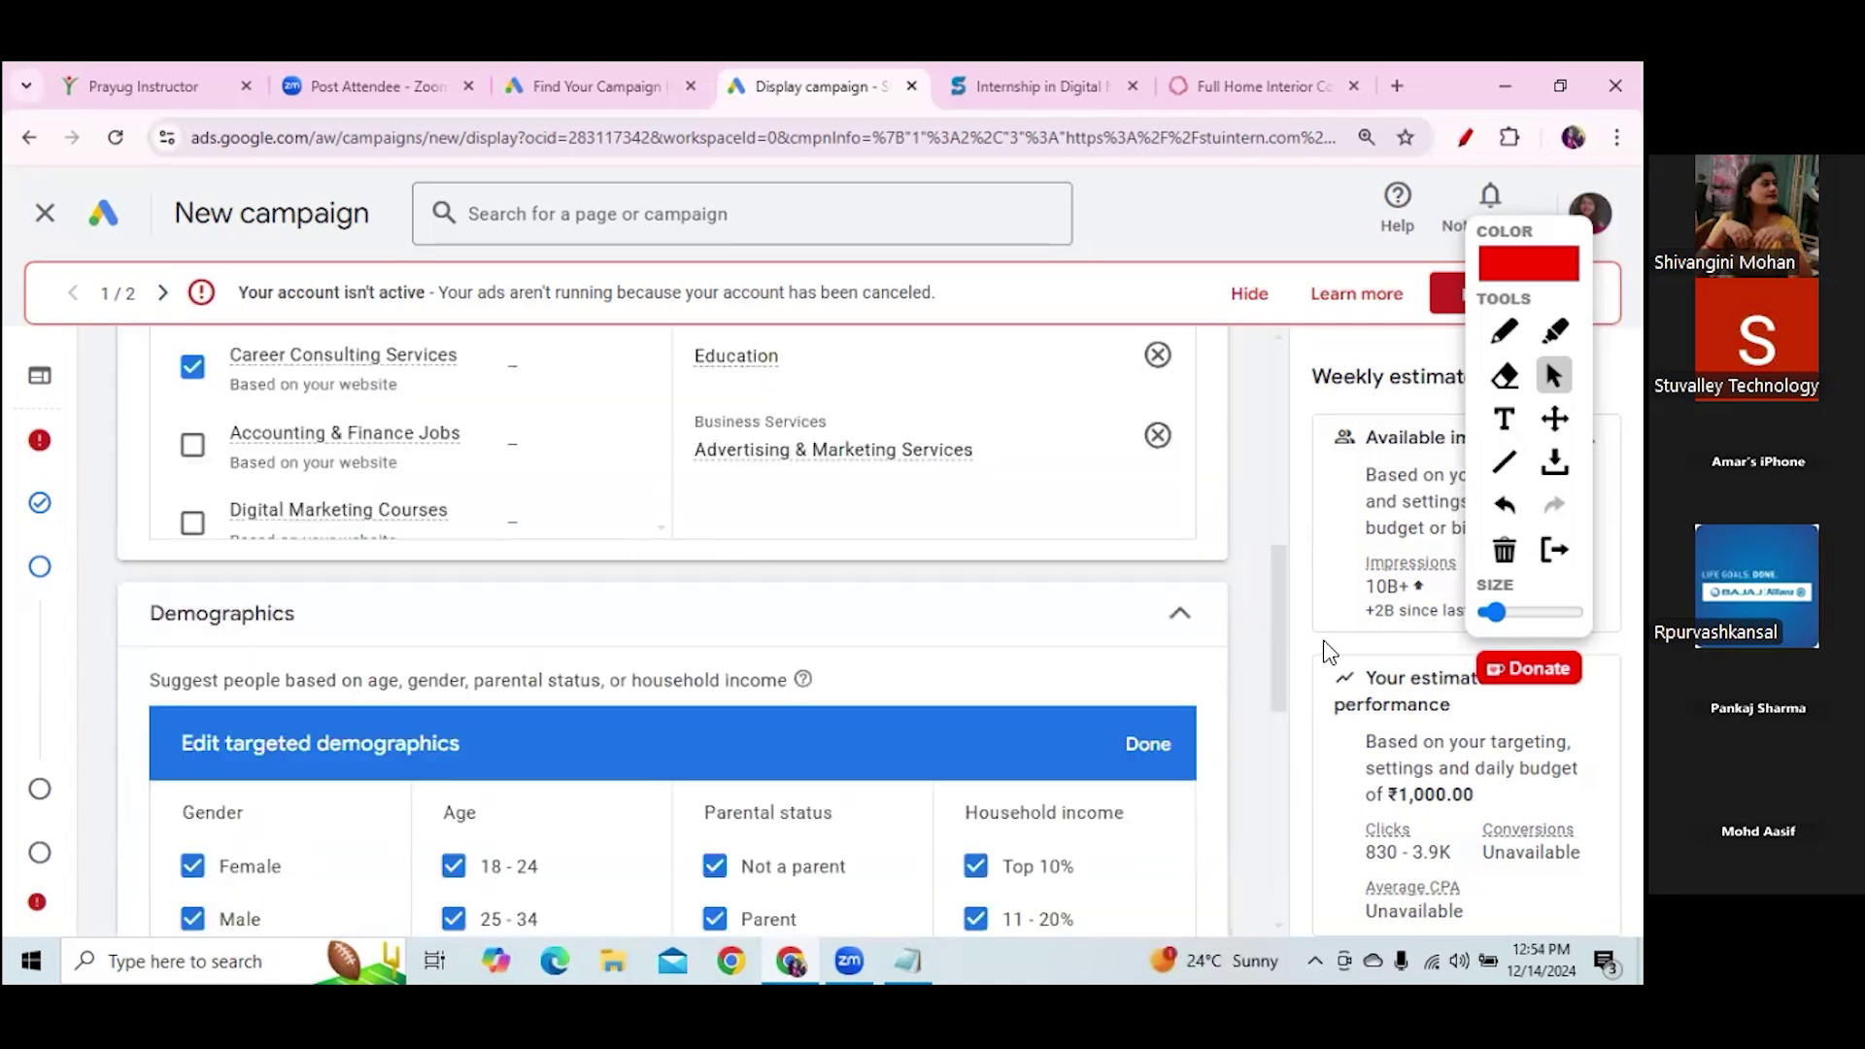
Exclude the age groups 45 - 54, 55 - 64 and 65+ from the targeted demographics
drag(1279, 562, 1292, 664)
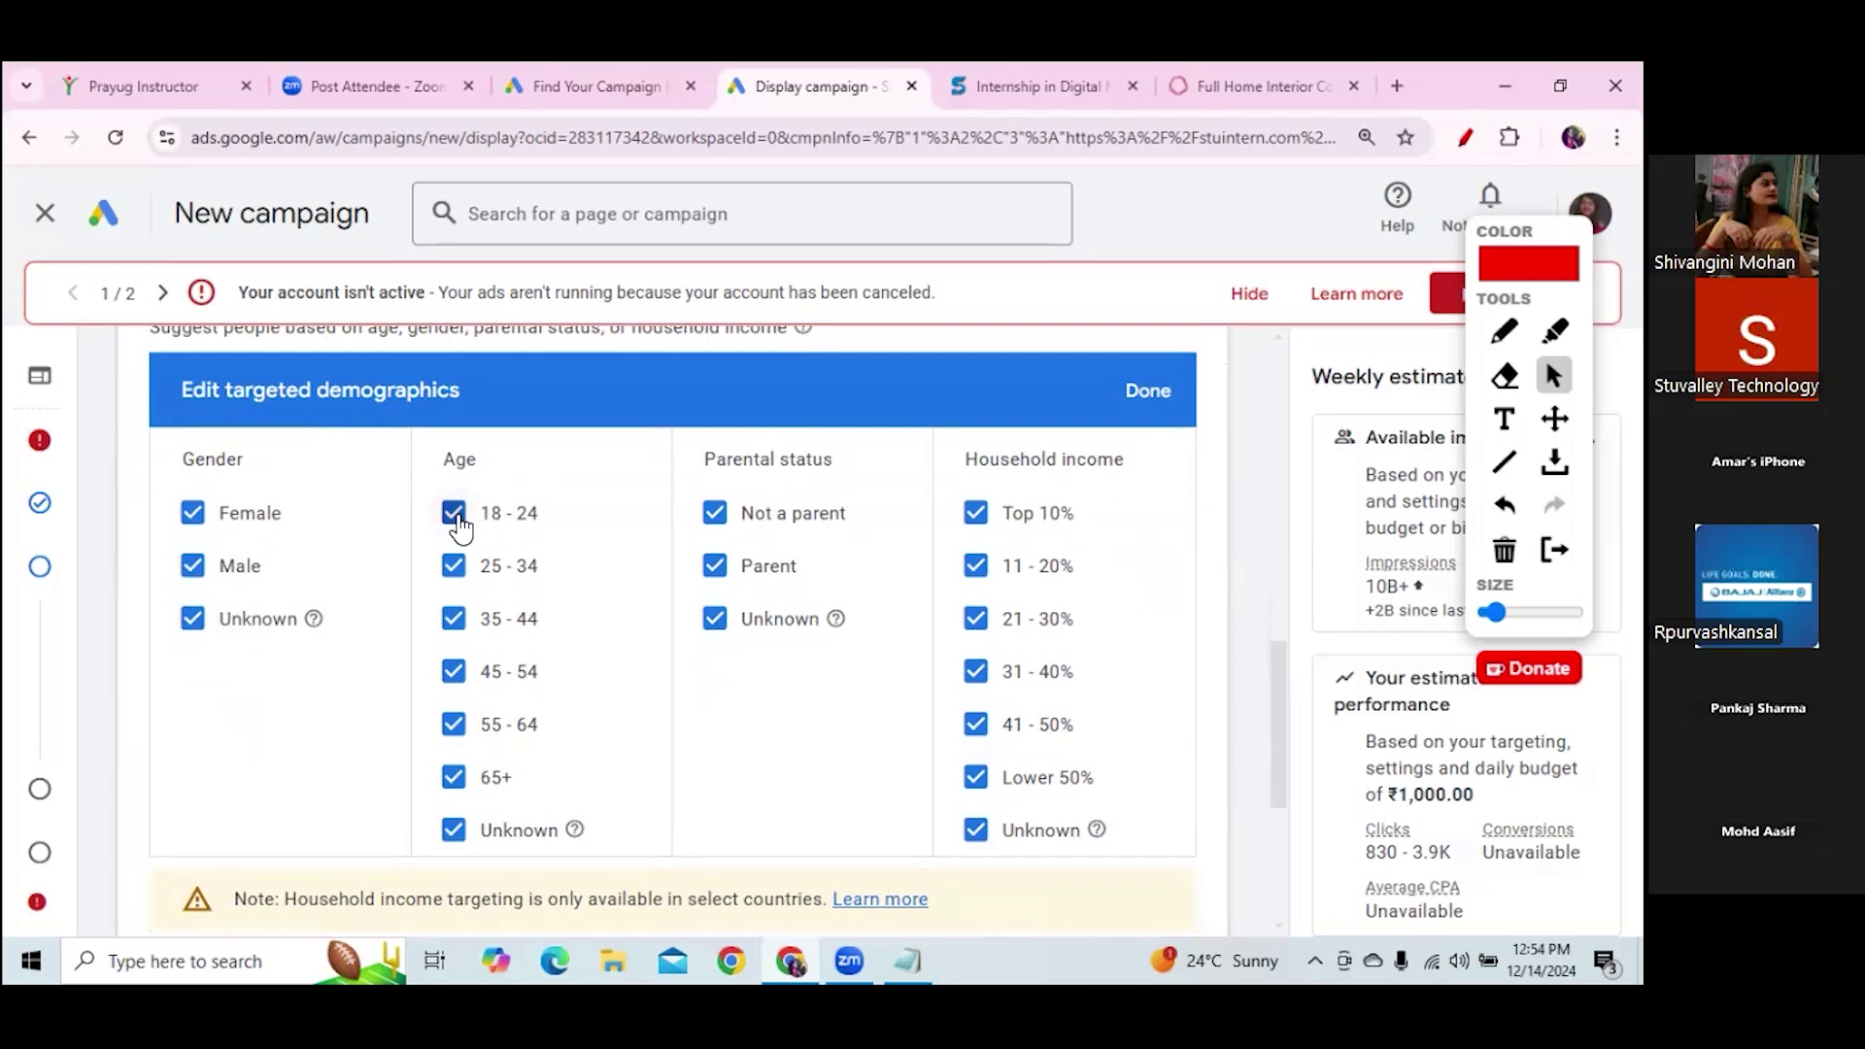
click(453, 776)
click(452, 724)
click(453, 671)
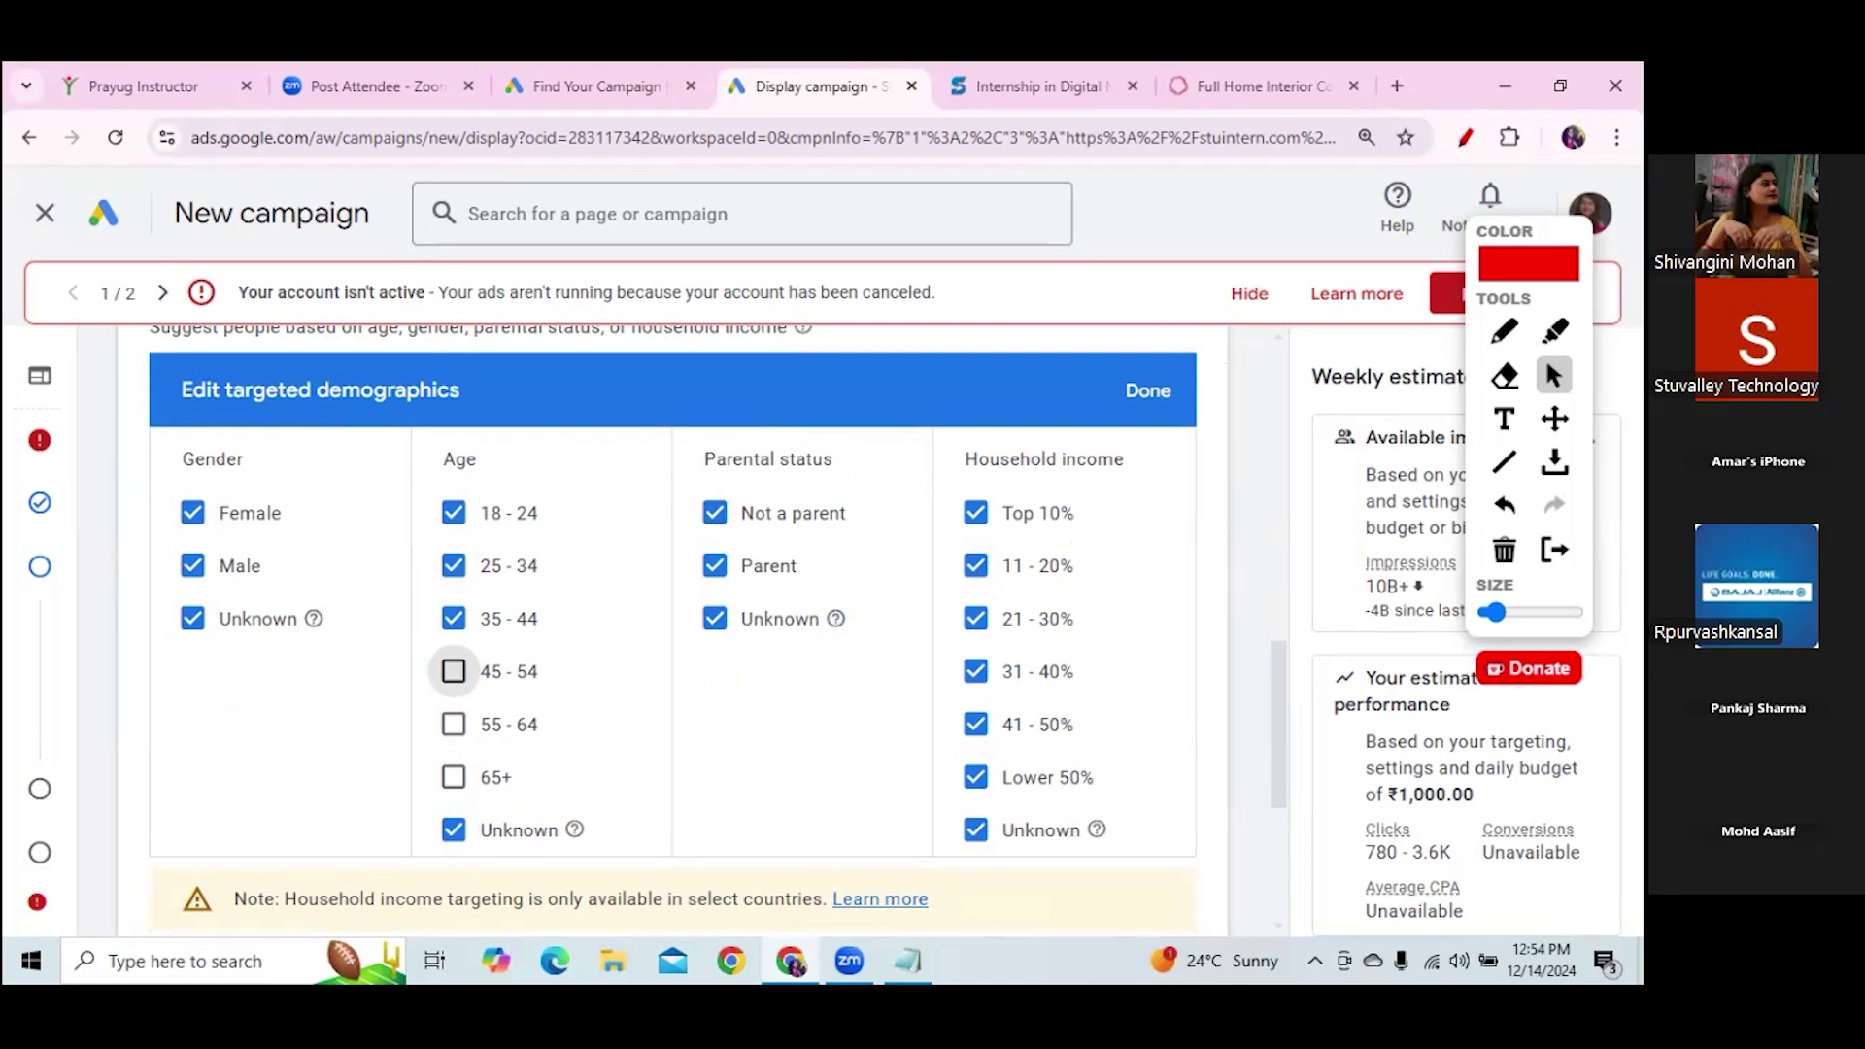
Mark the household income column with red pen strokes and the note "US", and clear all the annotations
click(1503, 331)
mouse_move(1125, 444)
mouse_down()
mouse_move(923, 449)
mouse_move(1115, 470)
mouse_move(1102, 419)
mouse_move(1200, 482)
mouse_move(1157, 512)
mouse_move(1122, 486)
mouse_move(1151, 806)
mouse_move(1121, 854)
mouse_up()
mouse_move(1149, 591)
mouse_down()
mouse_move(1171, 641)
mouse_move(1187, 581)
mouse_up()
mouse_move(1243, 579)
mouse_down()
mouse_move(1209, 588)
mouse_move(1246, 627)
mouse_move(1204, 641)
mouse_up()
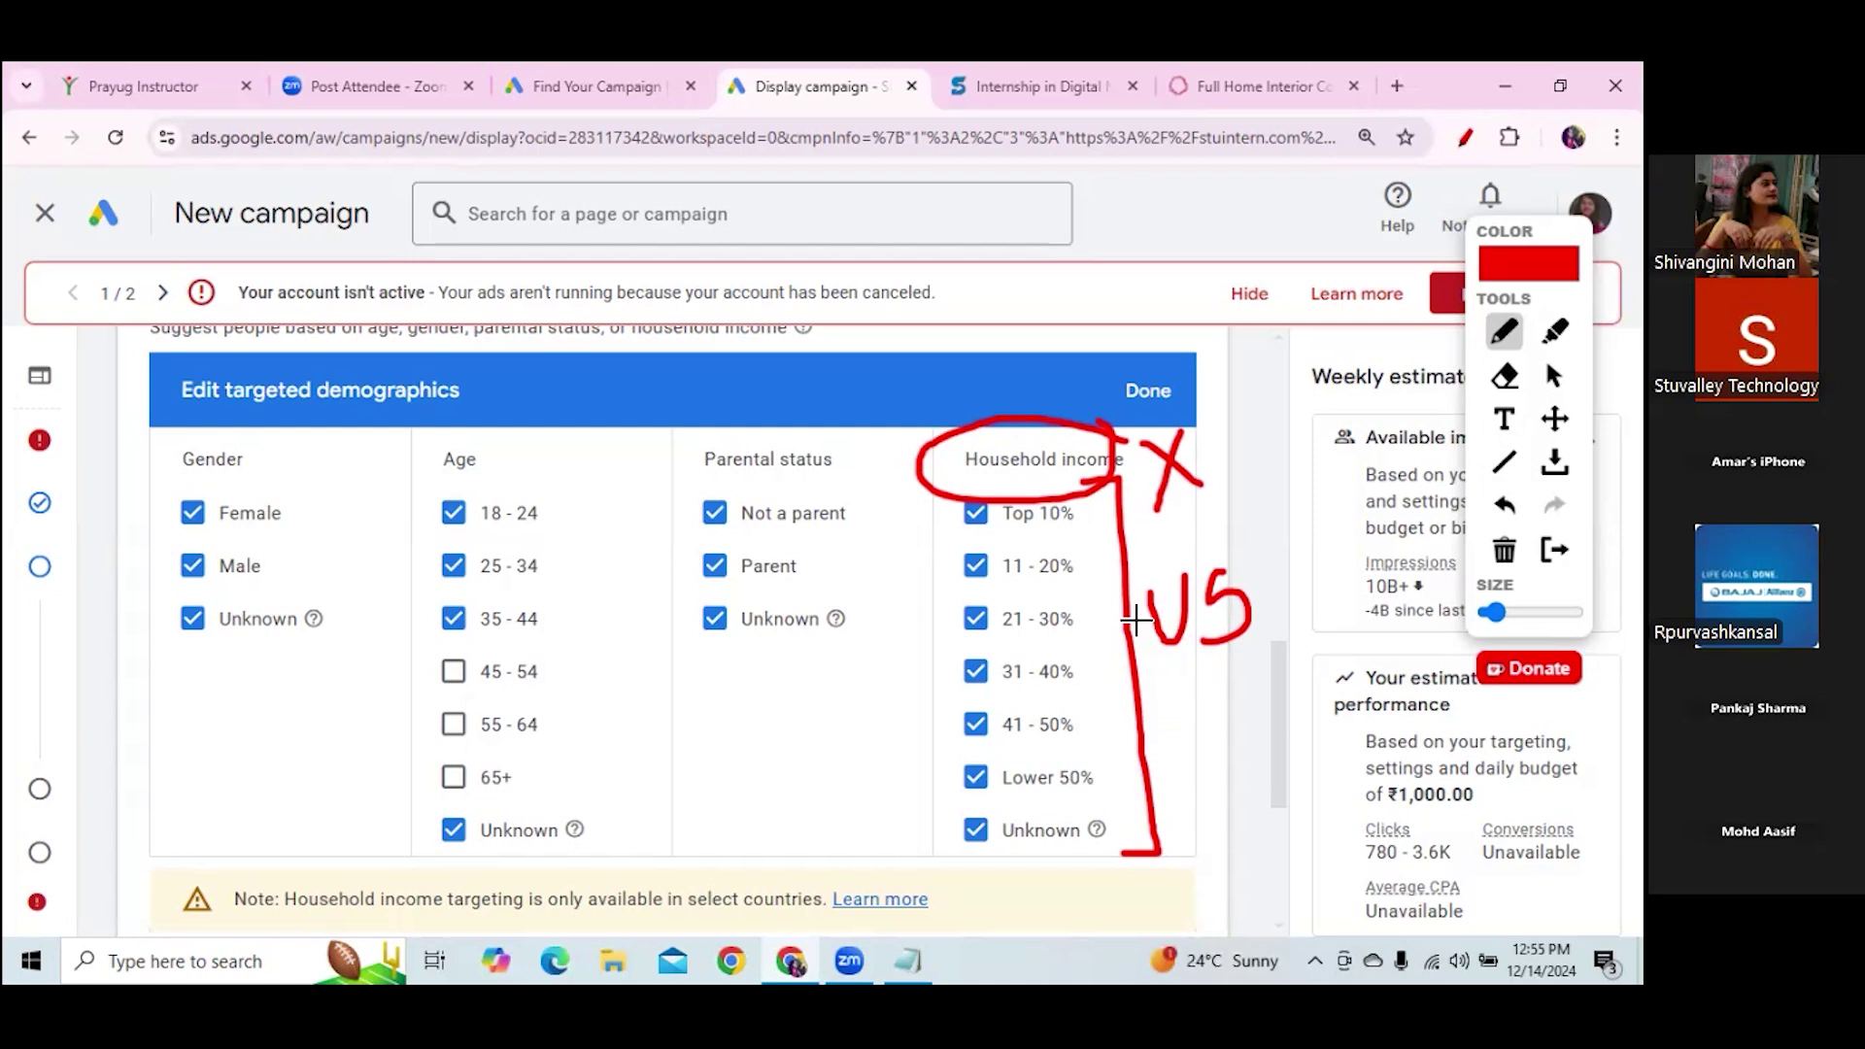
drag(977, 481, 1125, 462)
mouse_move(1073, 355)
mouse_down()
mouse_move(1088, 410)
mouse_move(1100, 384)
mouse_up()
mouse_move(985, 373)
mouse_down()
mouse_move(1026, 363)
mouse_move(1010, 400)
mouse_up()
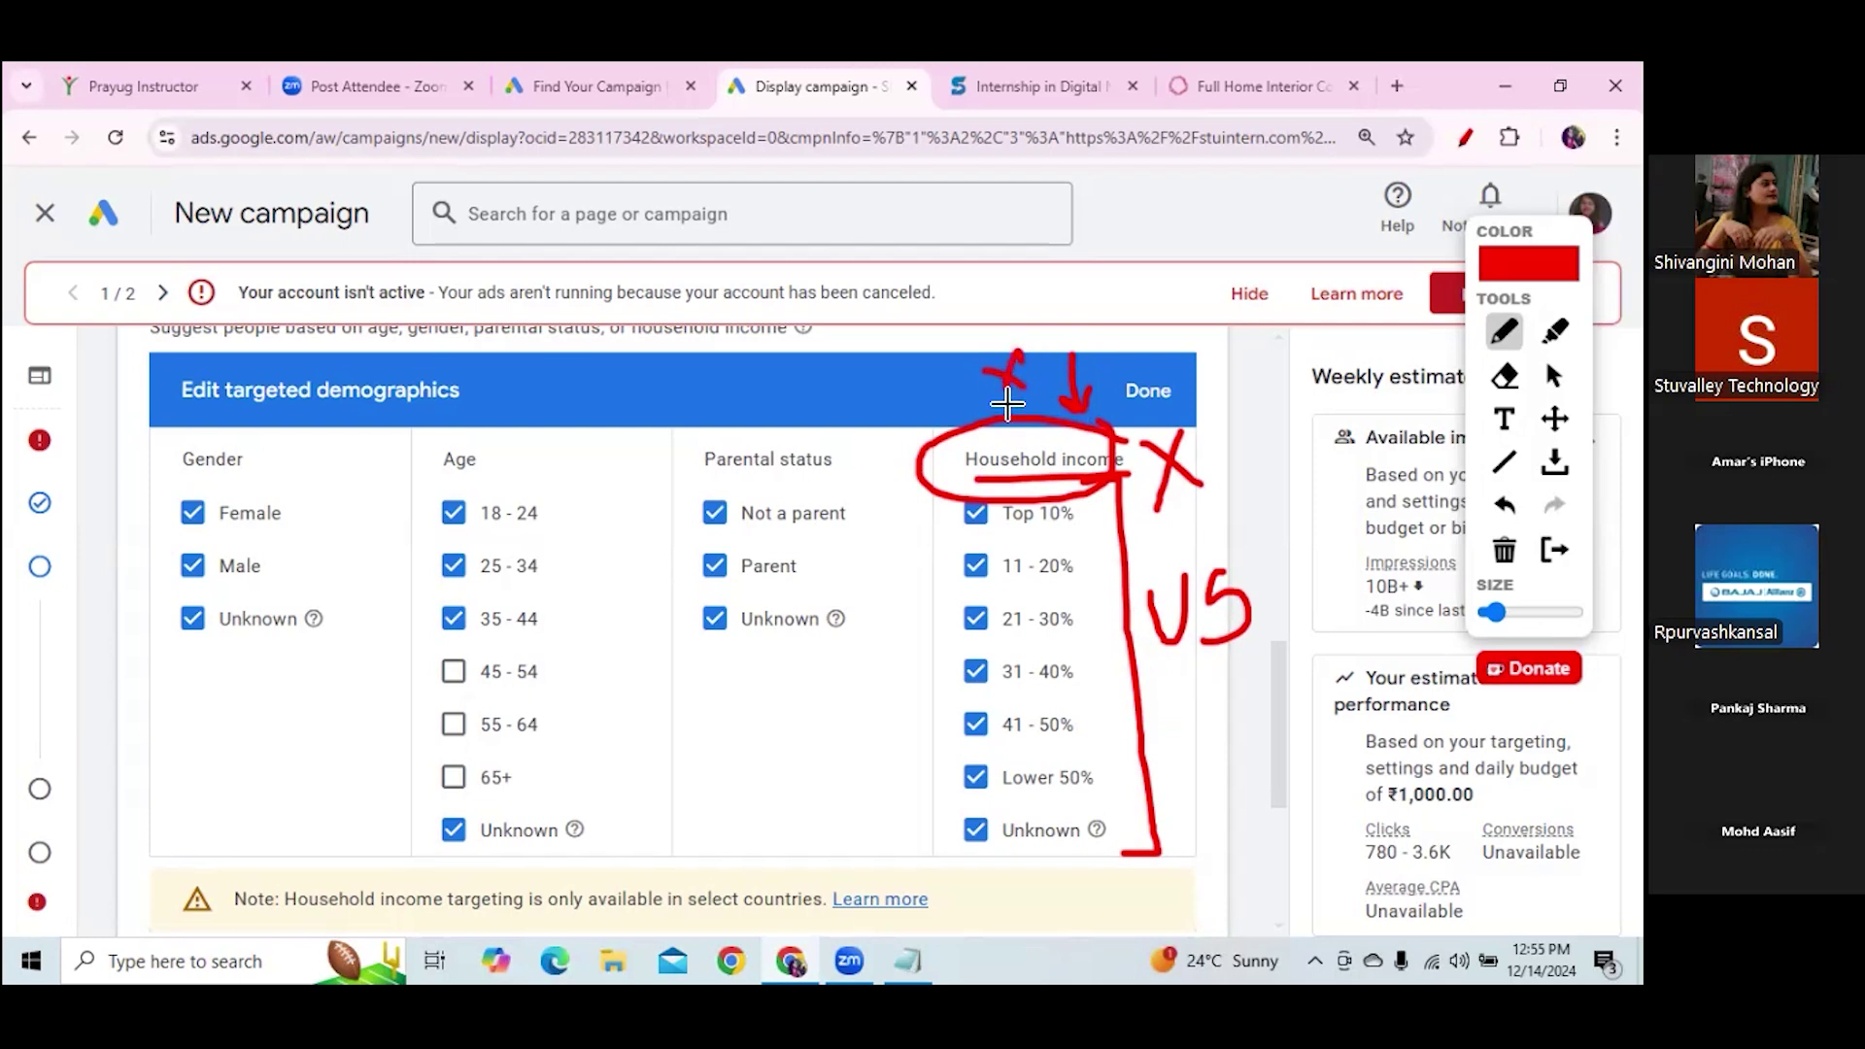
mouse_move(1180, 551)
mouse_down()
mouse_move(1295, 634)
mouse_move(1200, 565)
mouse_up()
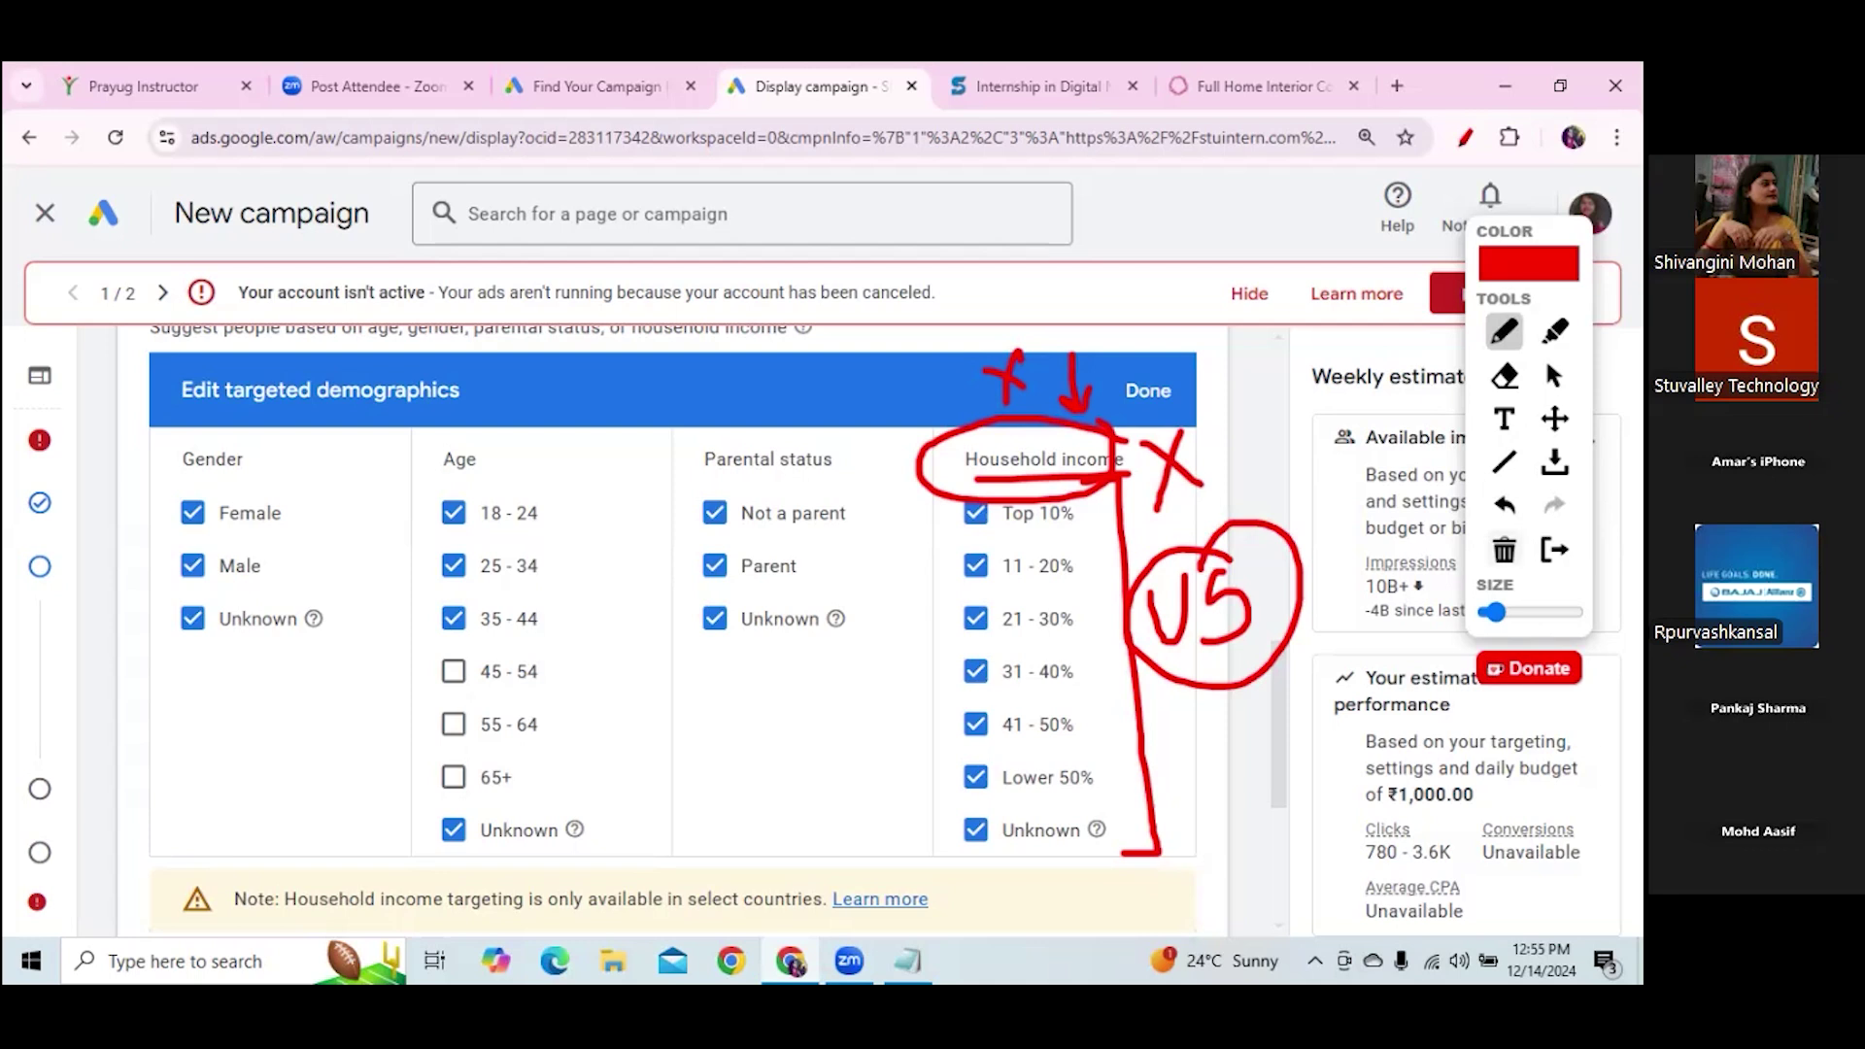
click(1503, 549)
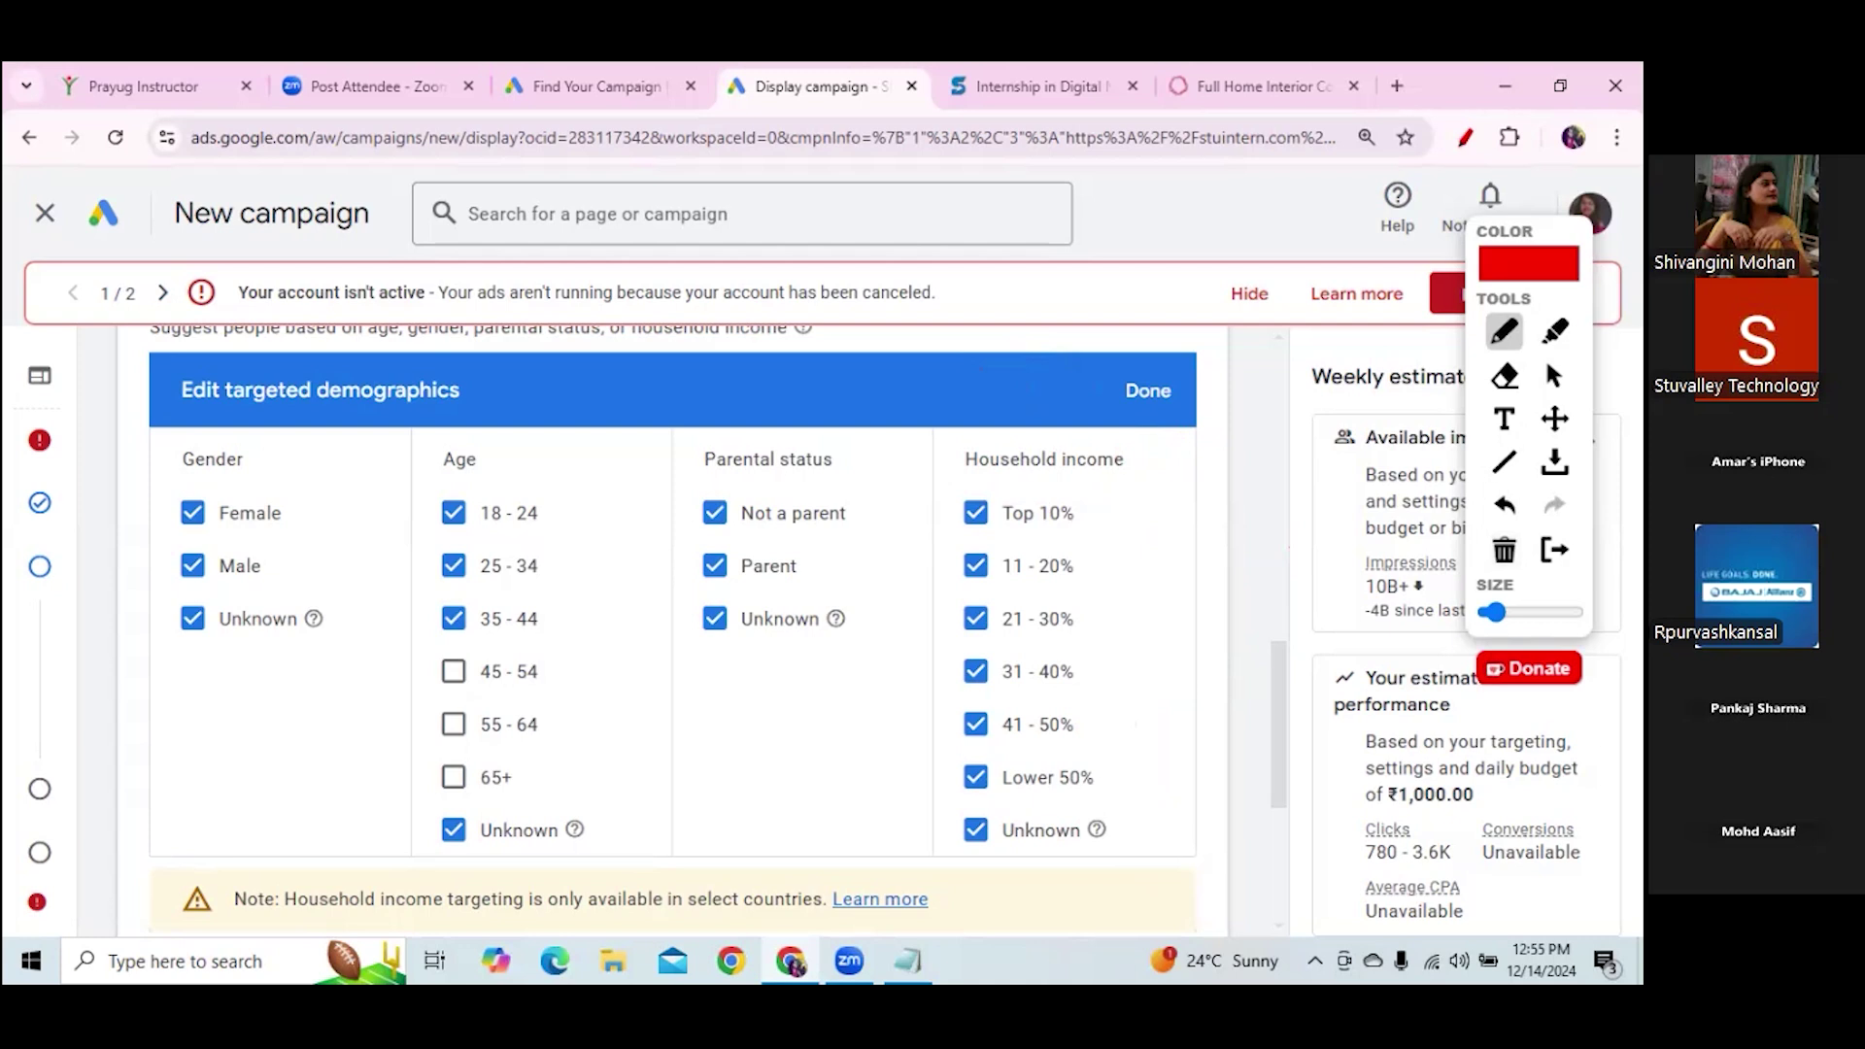
Finish editing the targeted demographics and add Keywords as a further targeting type
click(1553, 375)
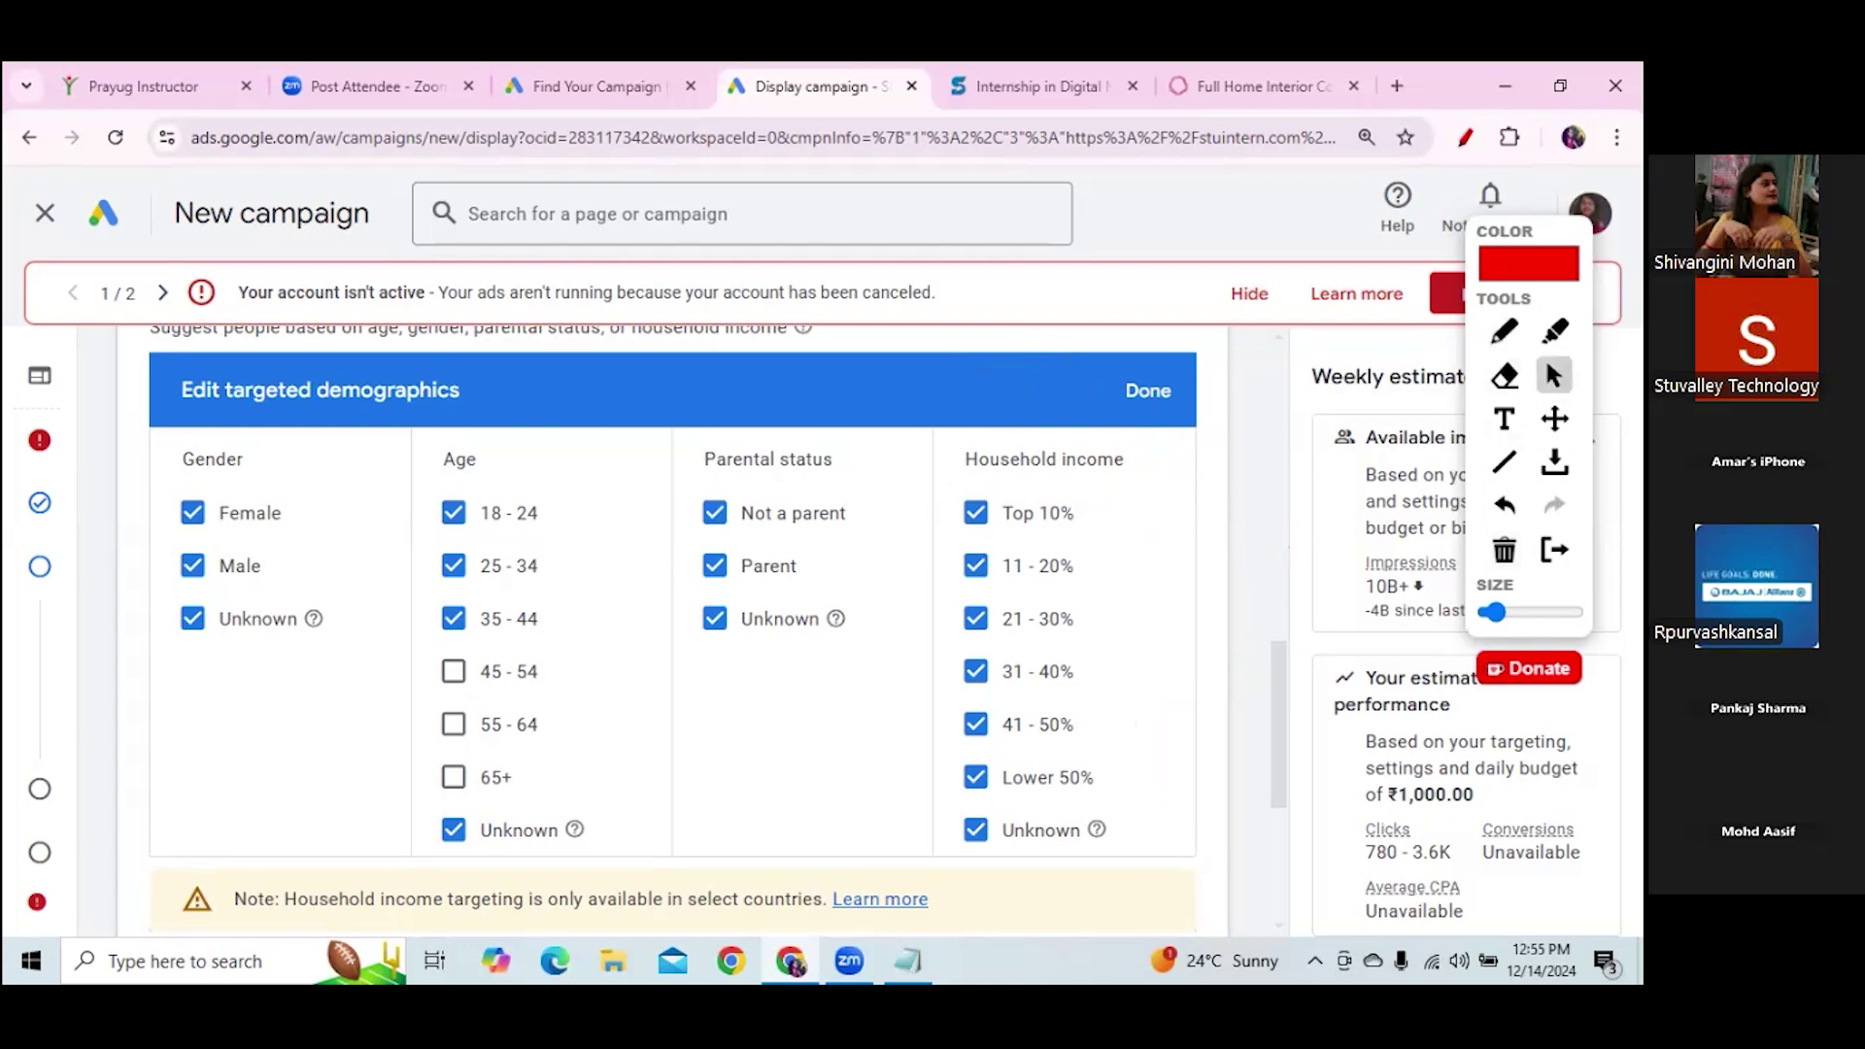
click(1165, 394)
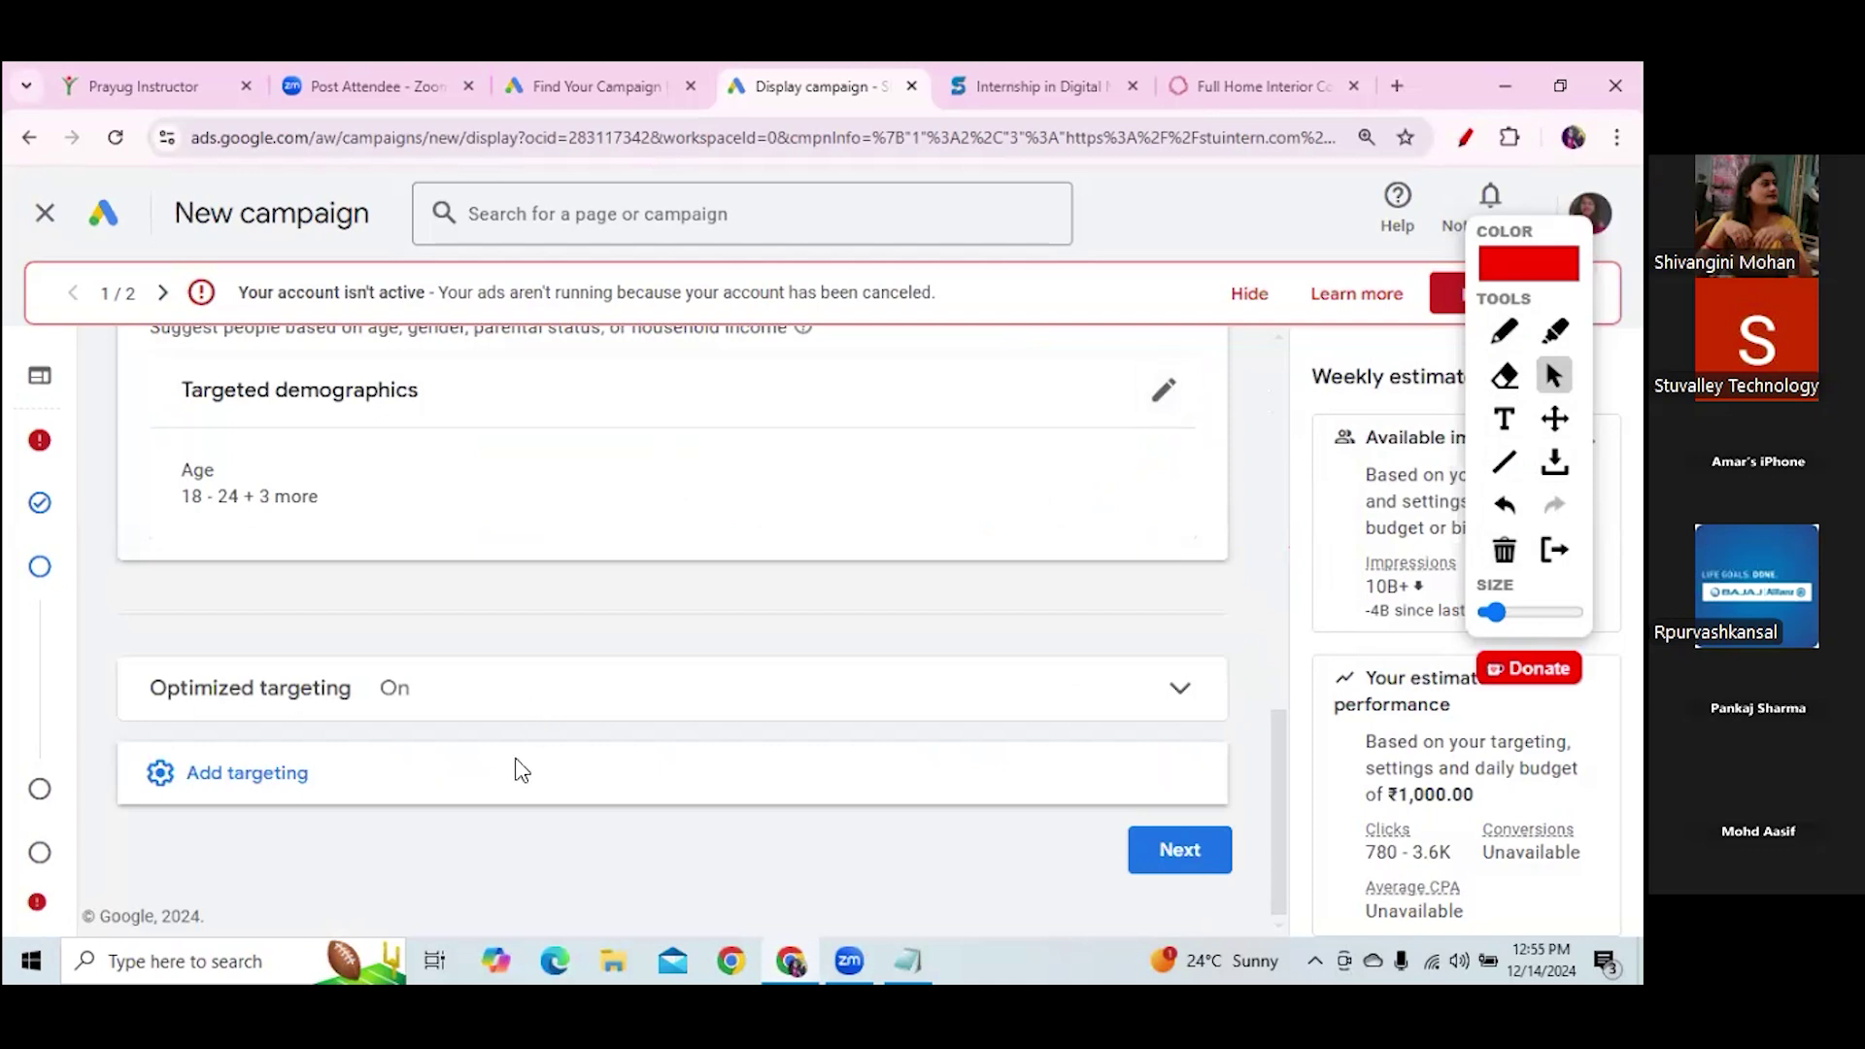
click(510, 792)
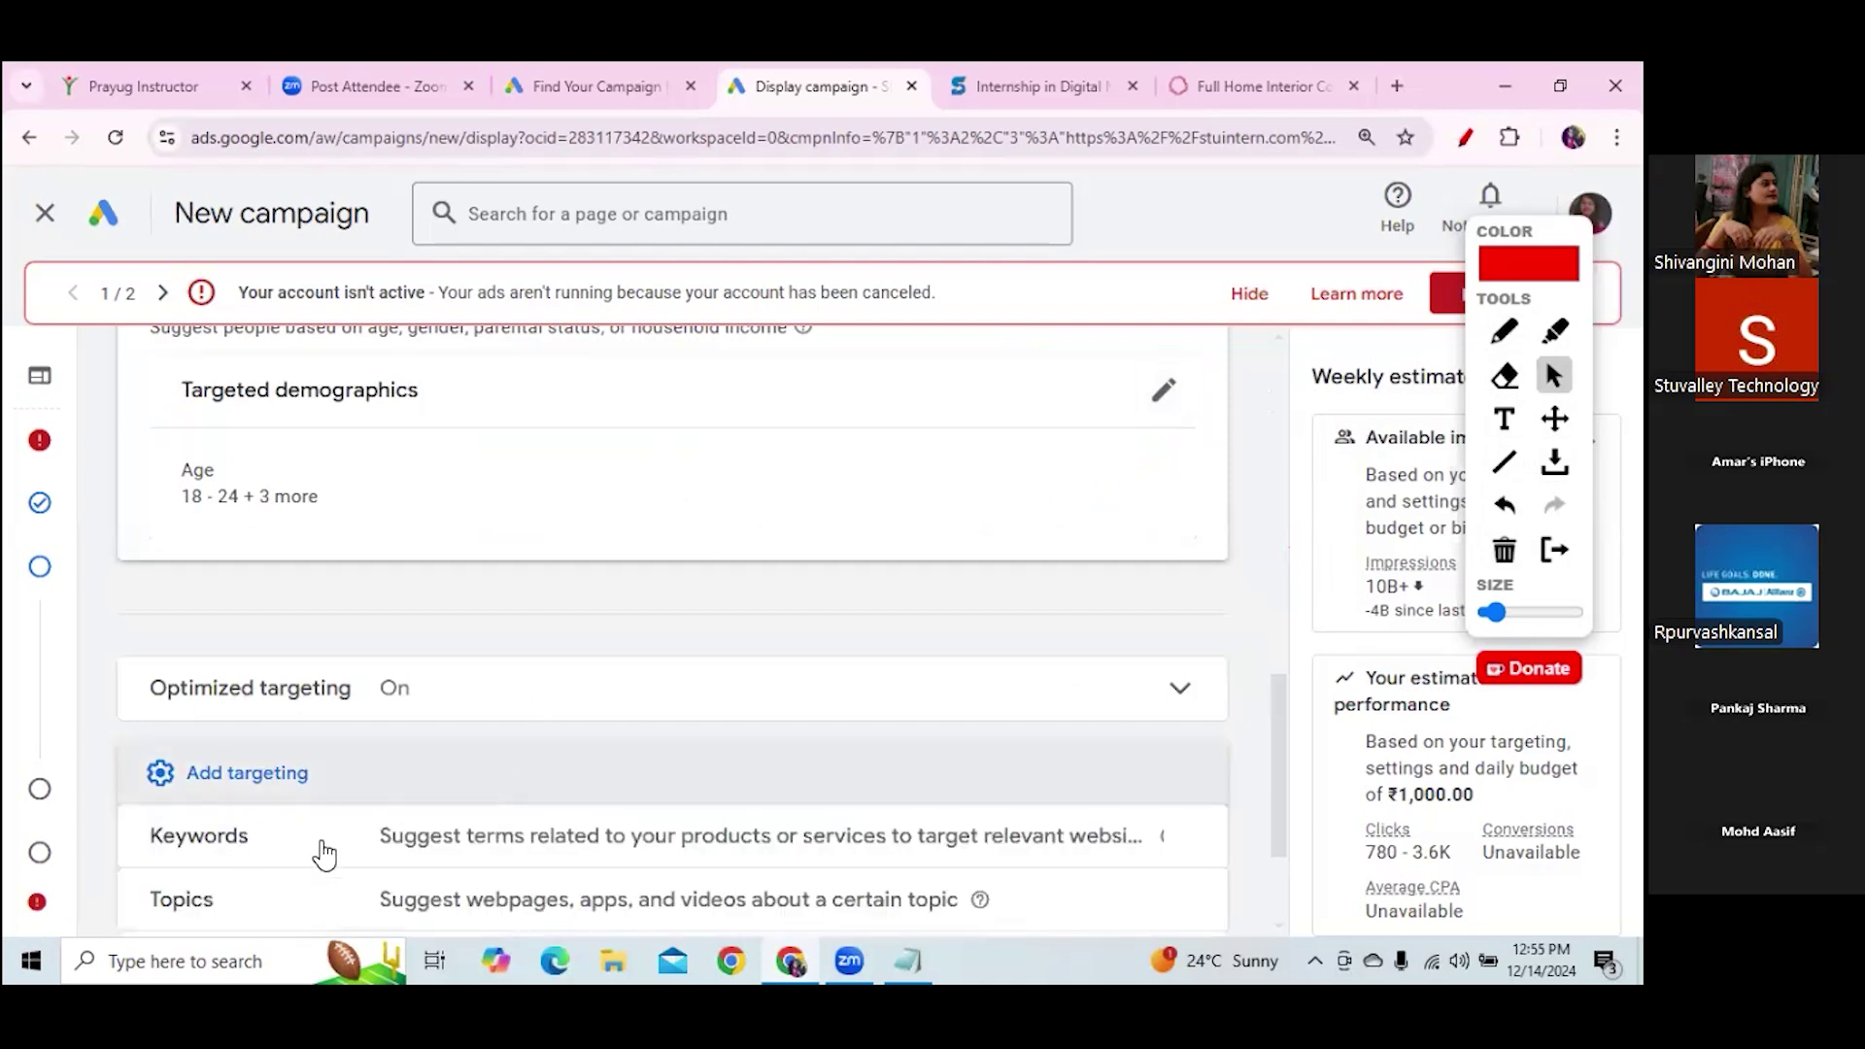
right_click(441, 834)
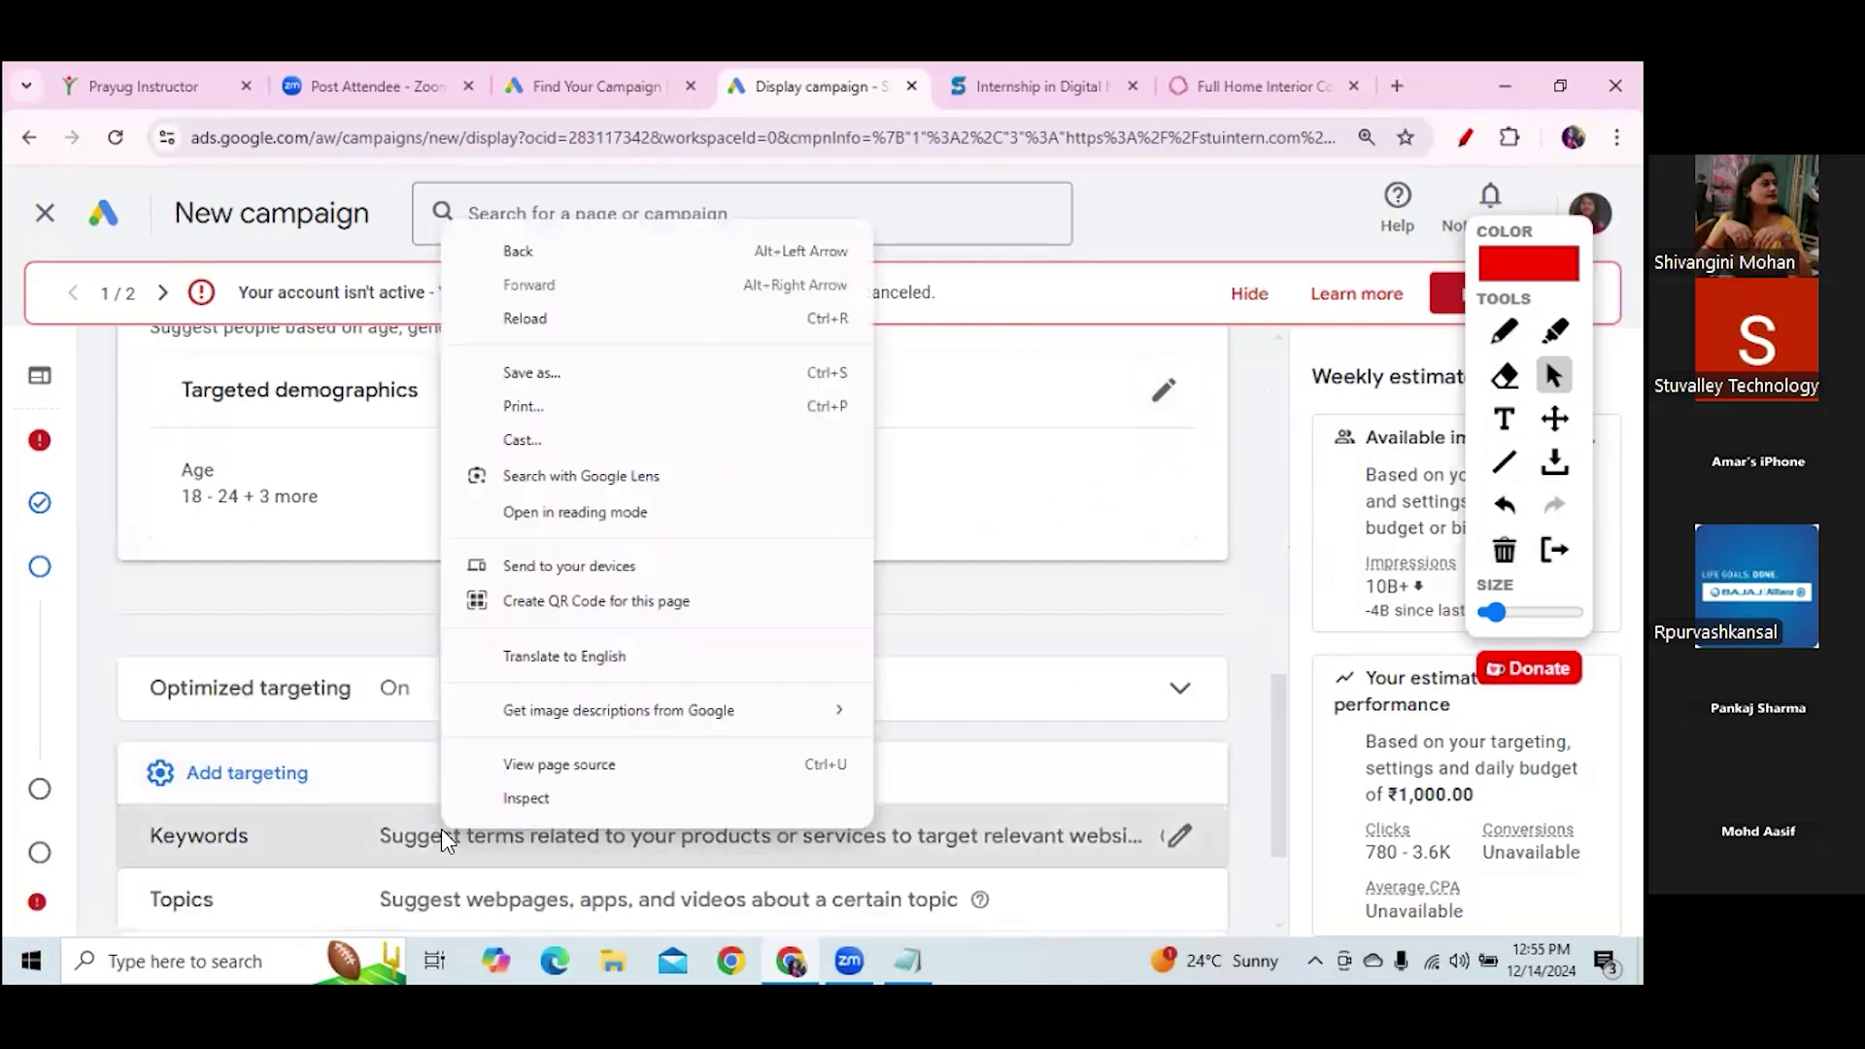
click(841, 824)
click(882, 831)
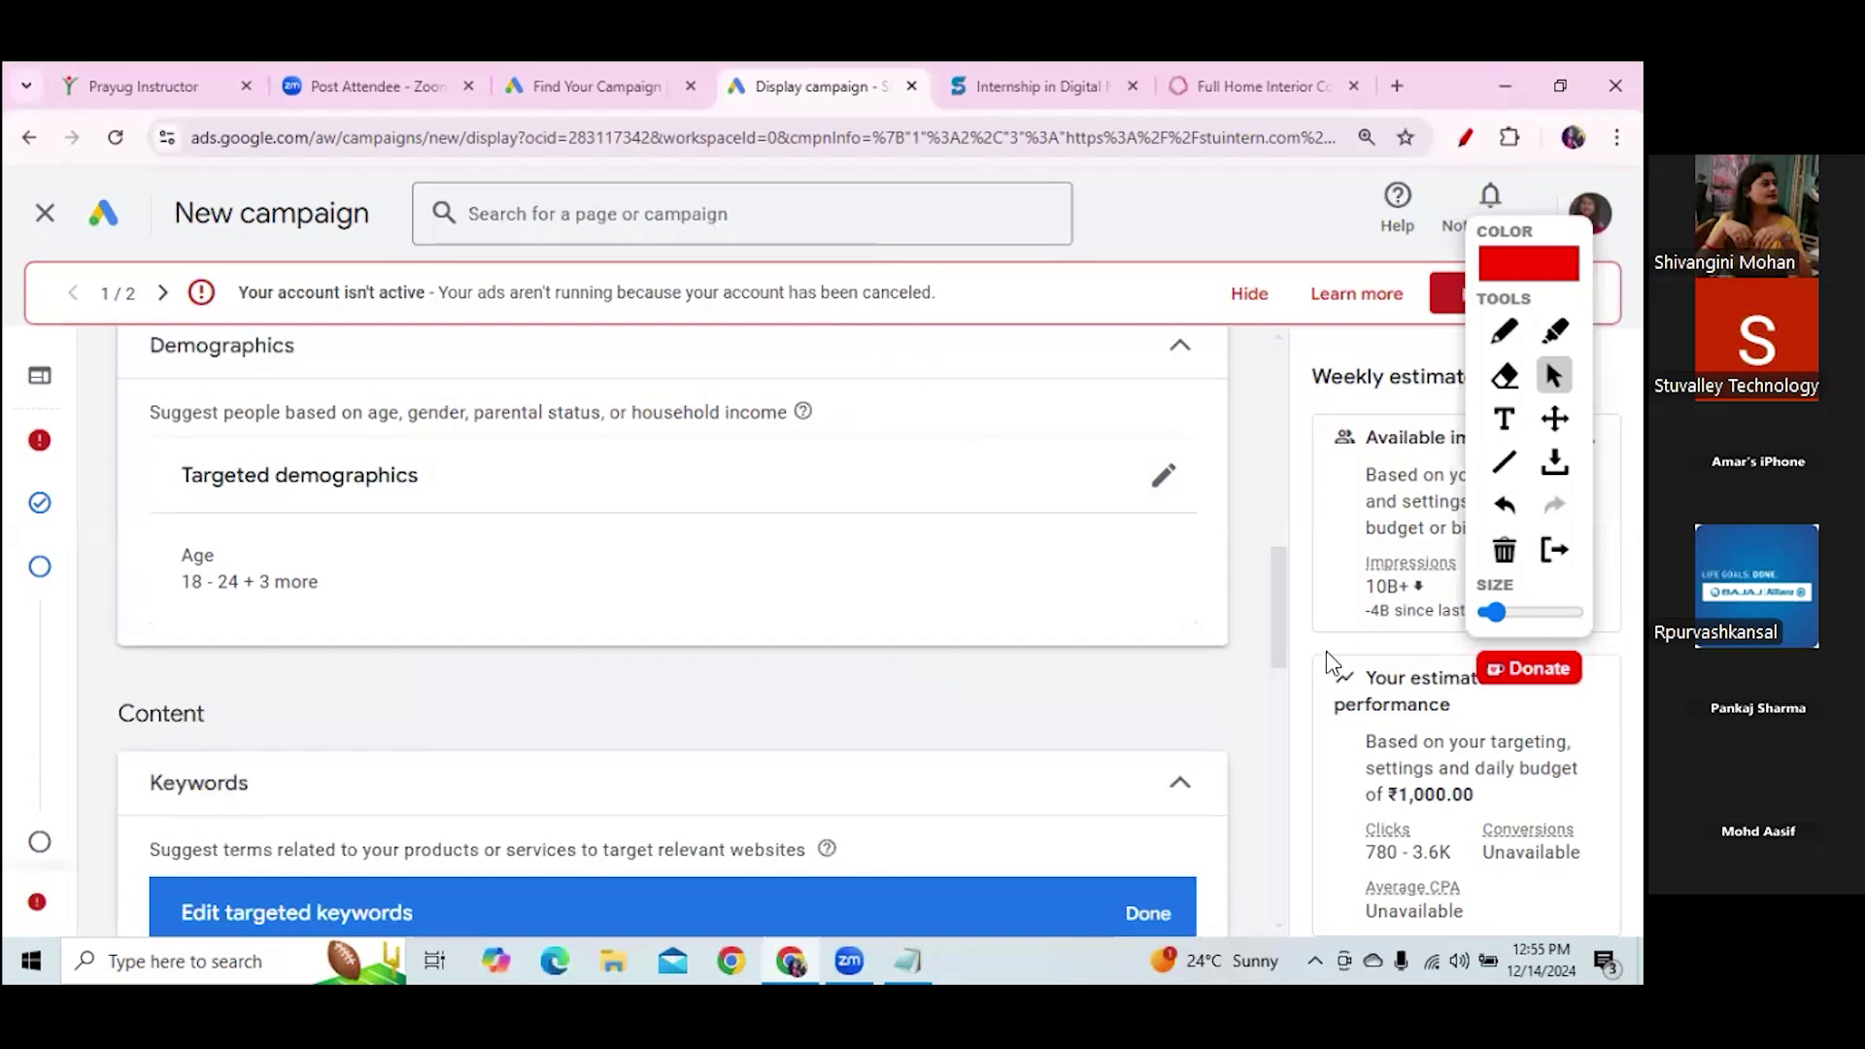
Enter "digital marketing institute" as a targeted keyword
drag(1279, 617, 1282, 725)
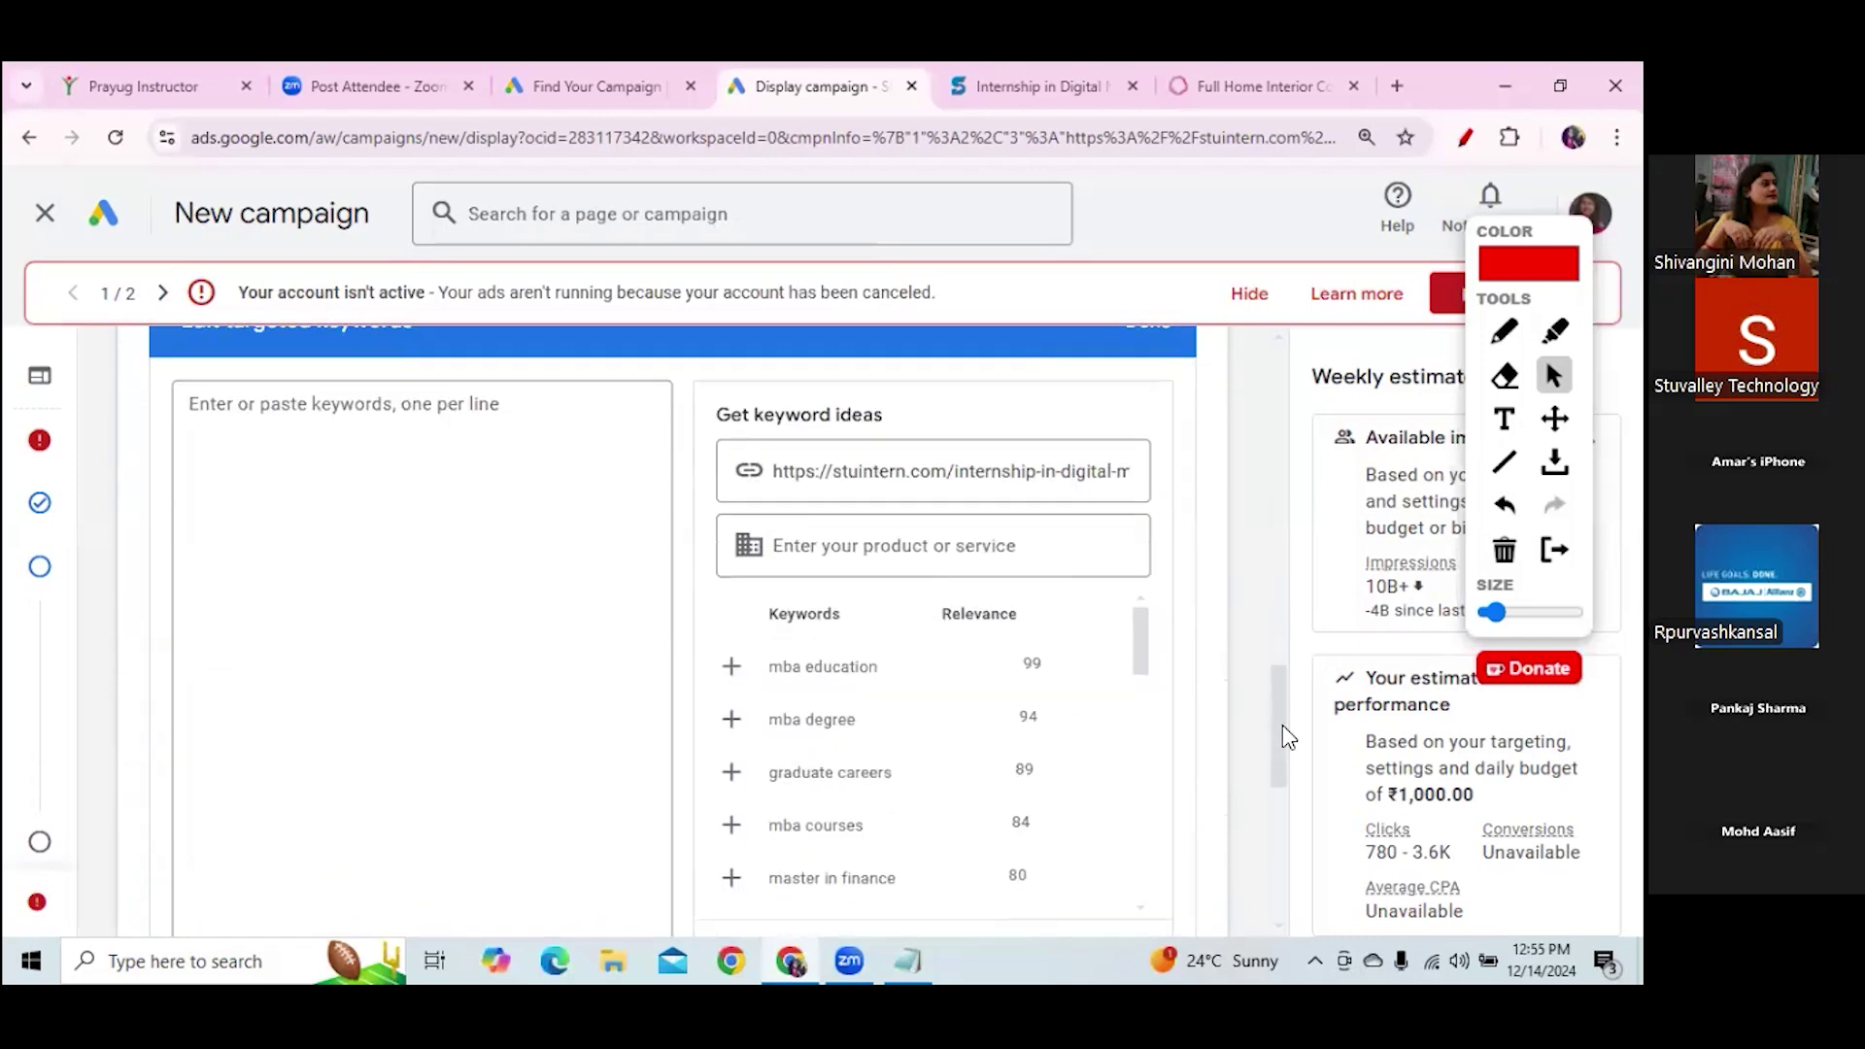
click(232, 402)
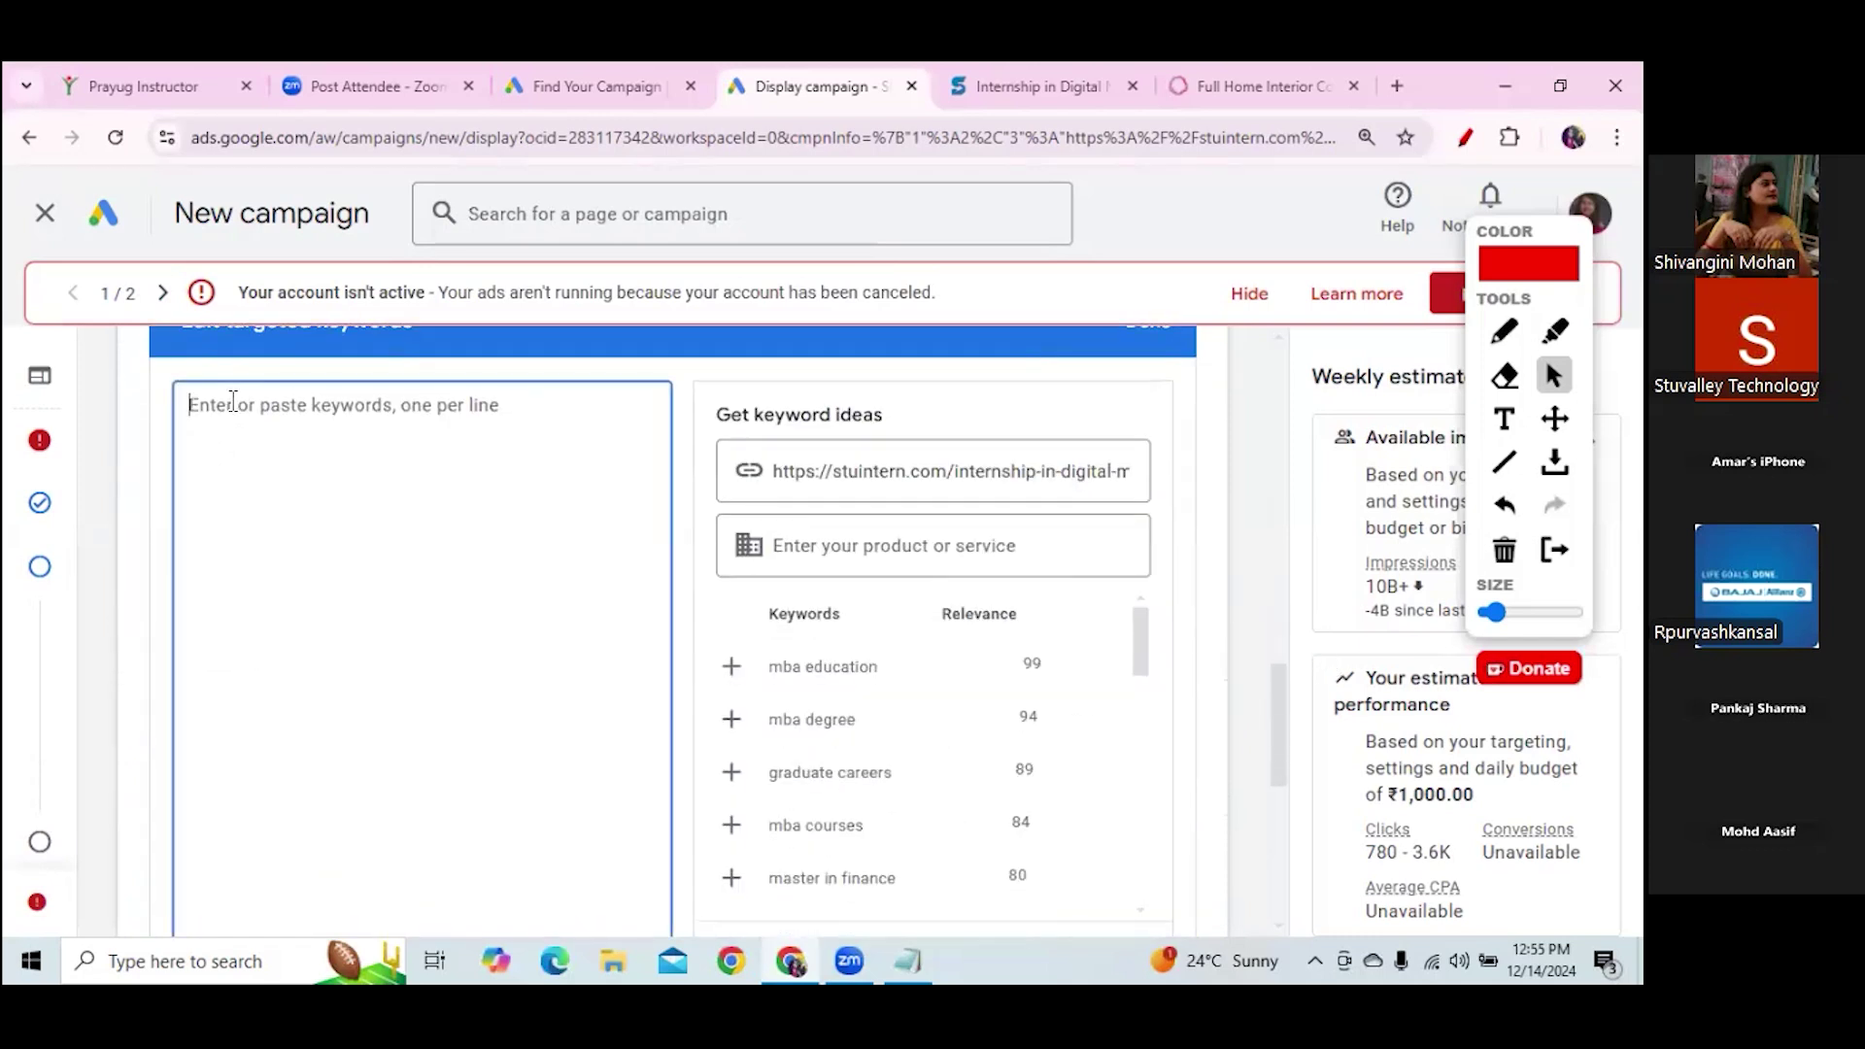
text(dig)
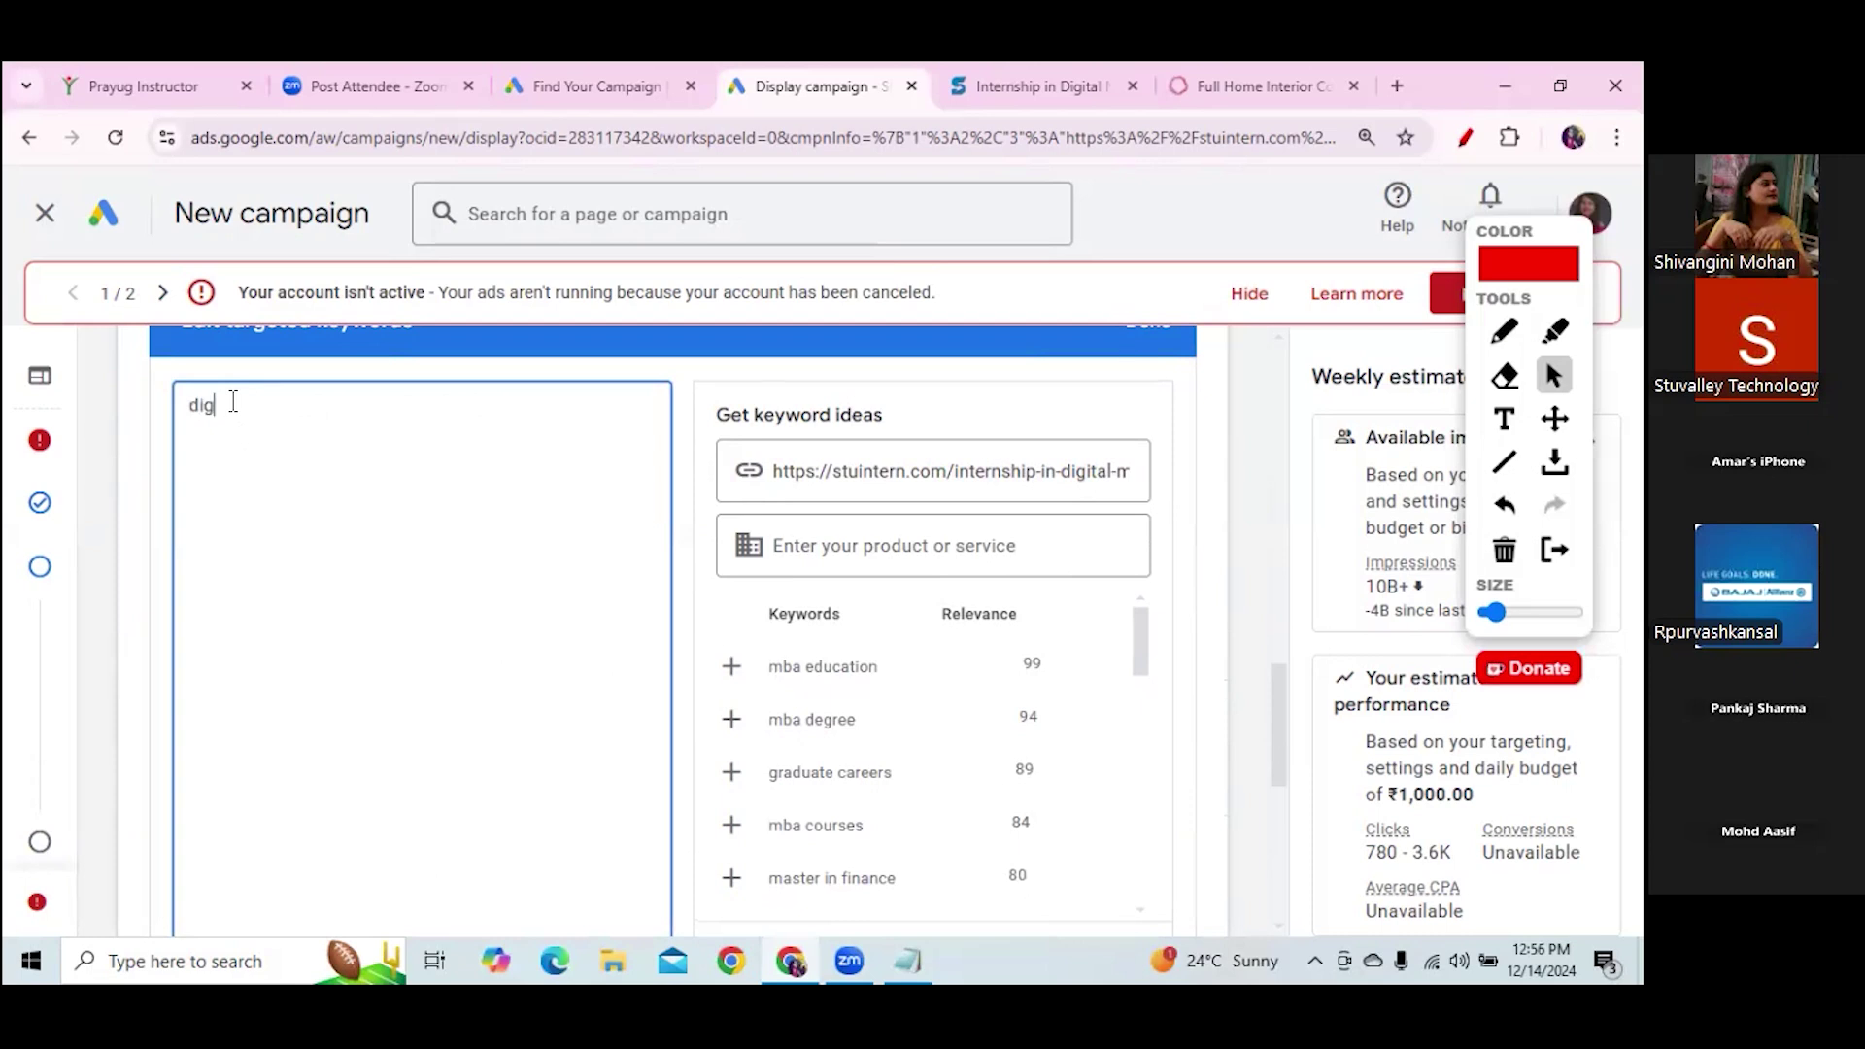
text(ital marketing agency)
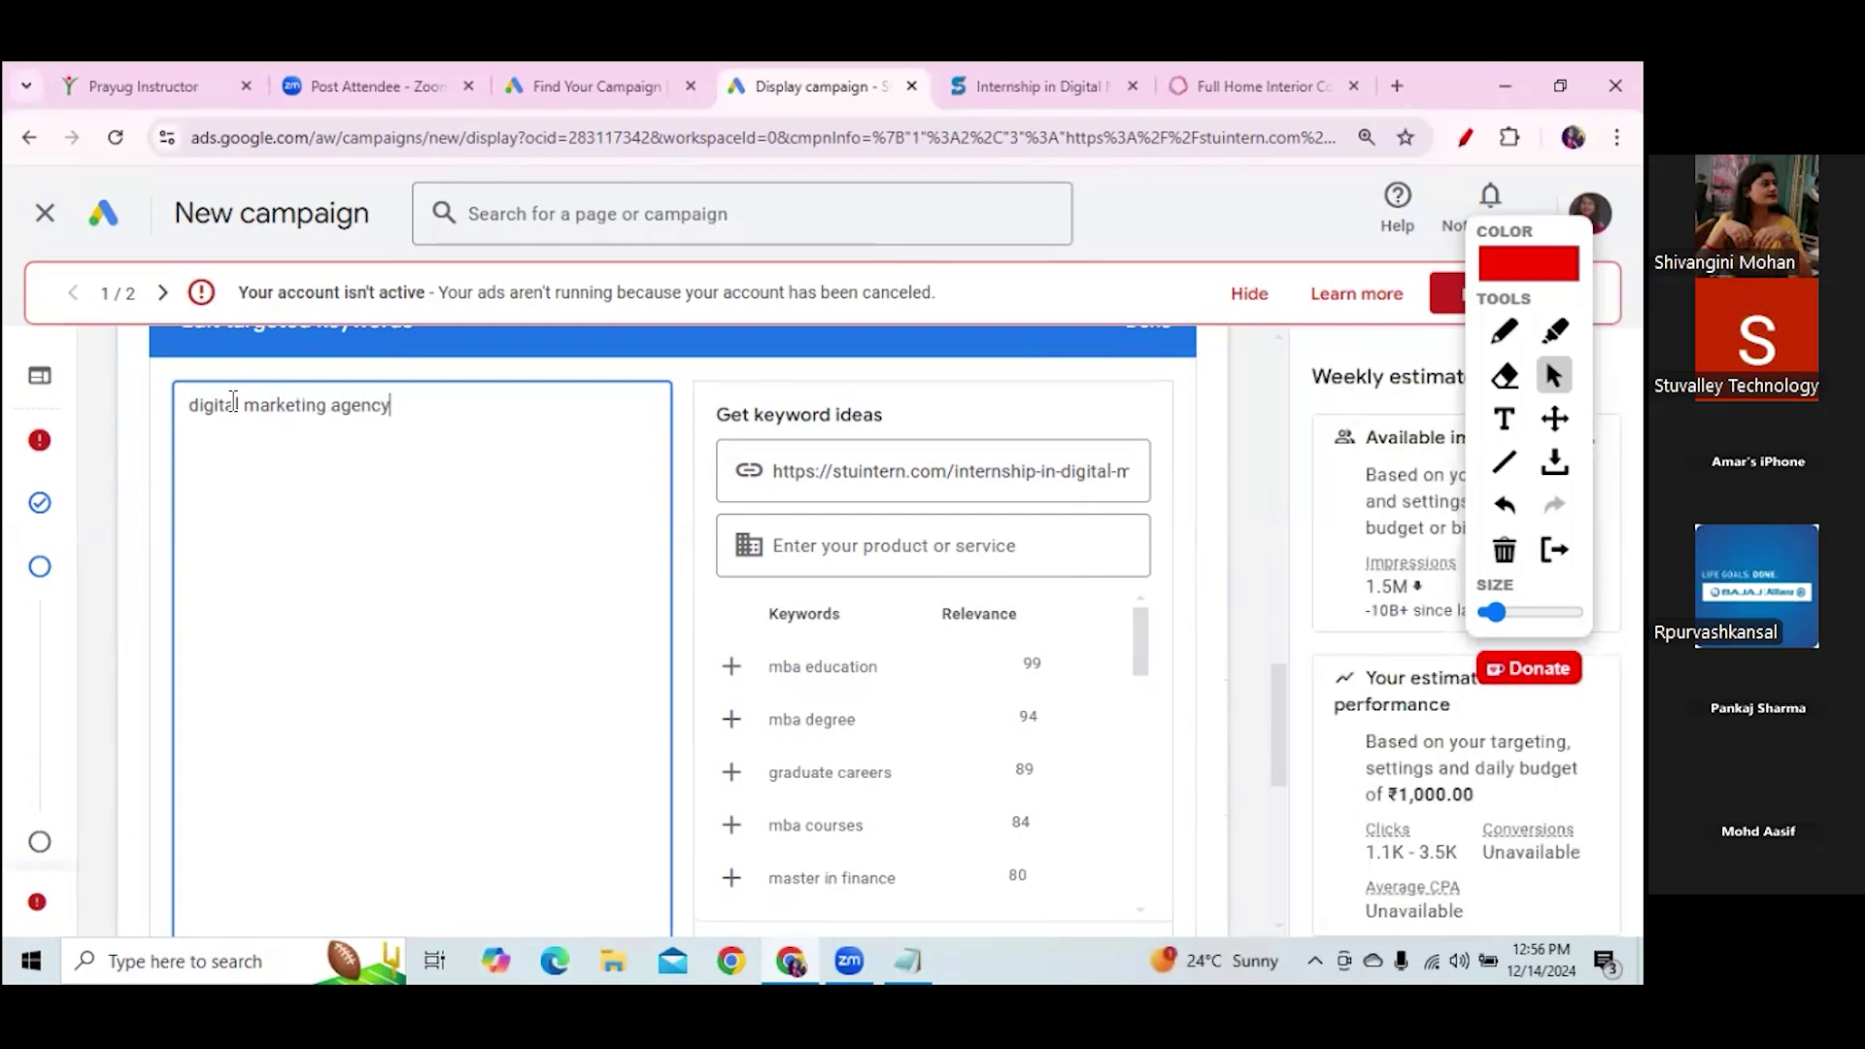
key(BackSpace)
key(BackSpace)
key(BackSpace)
key(BackSpace)
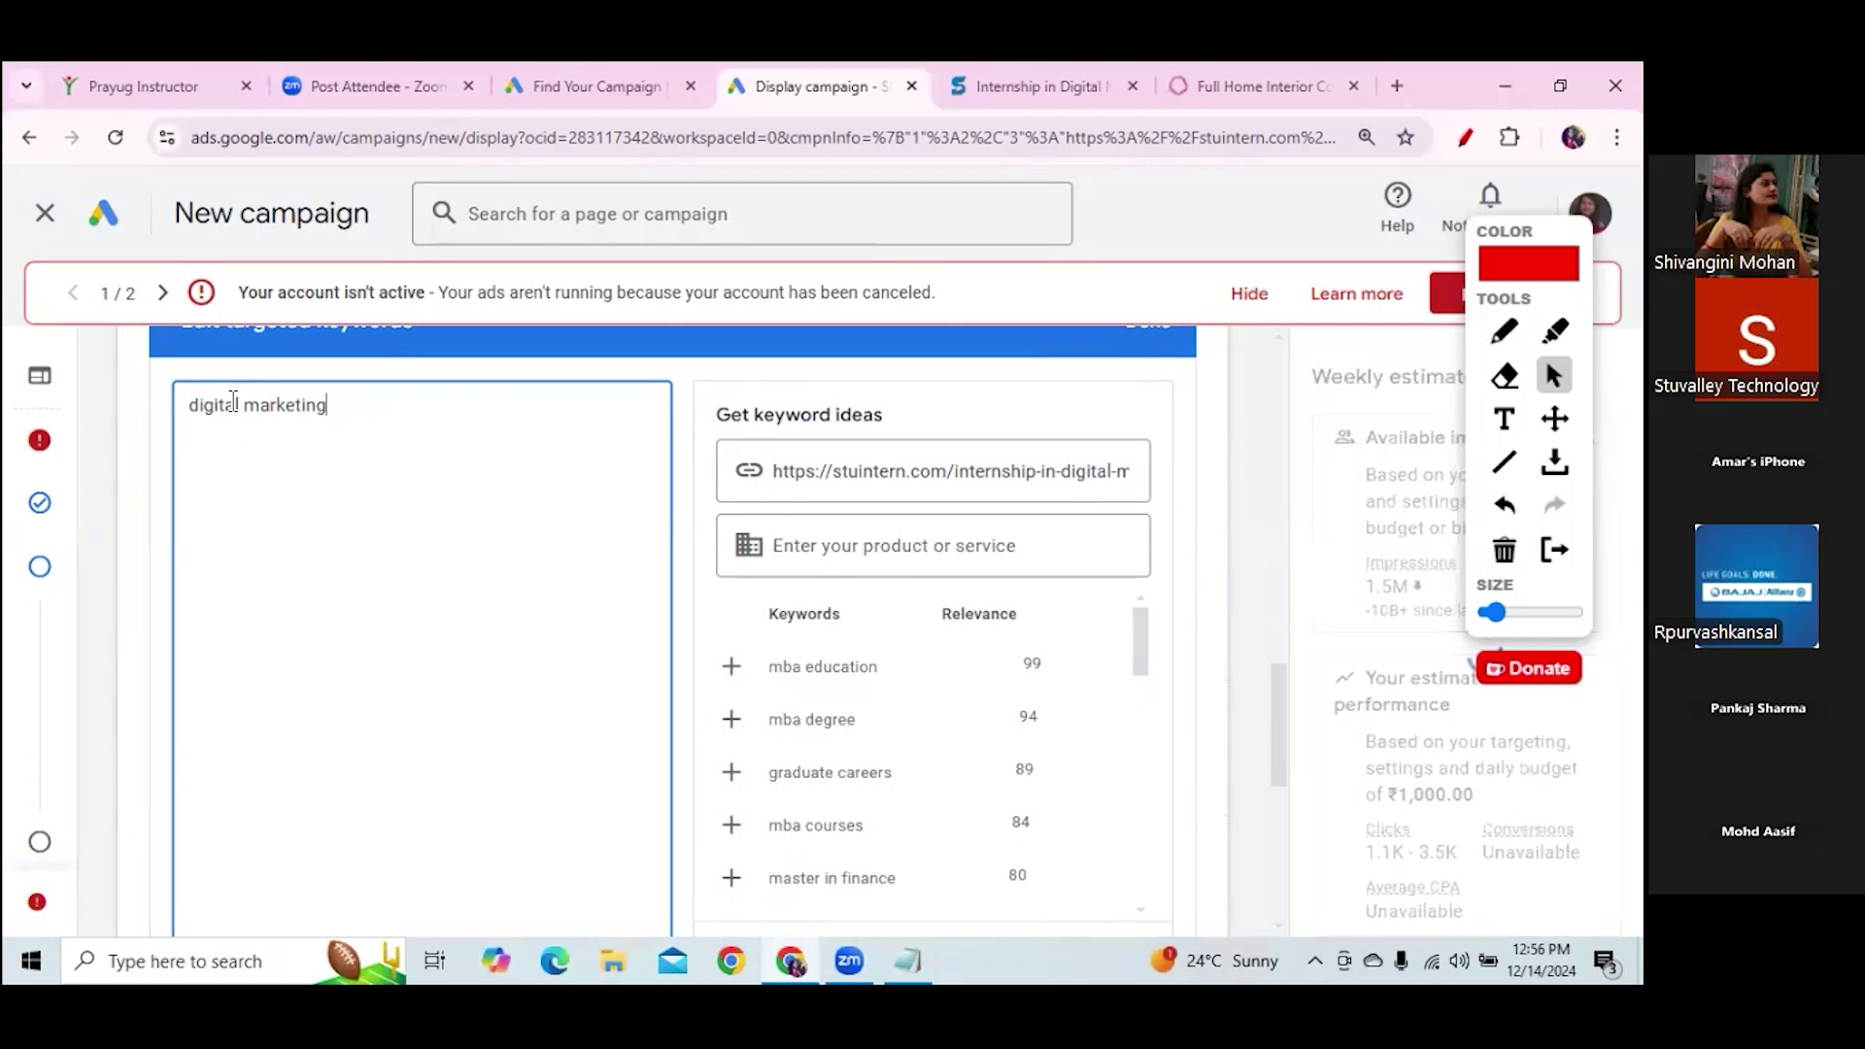
text(institute)
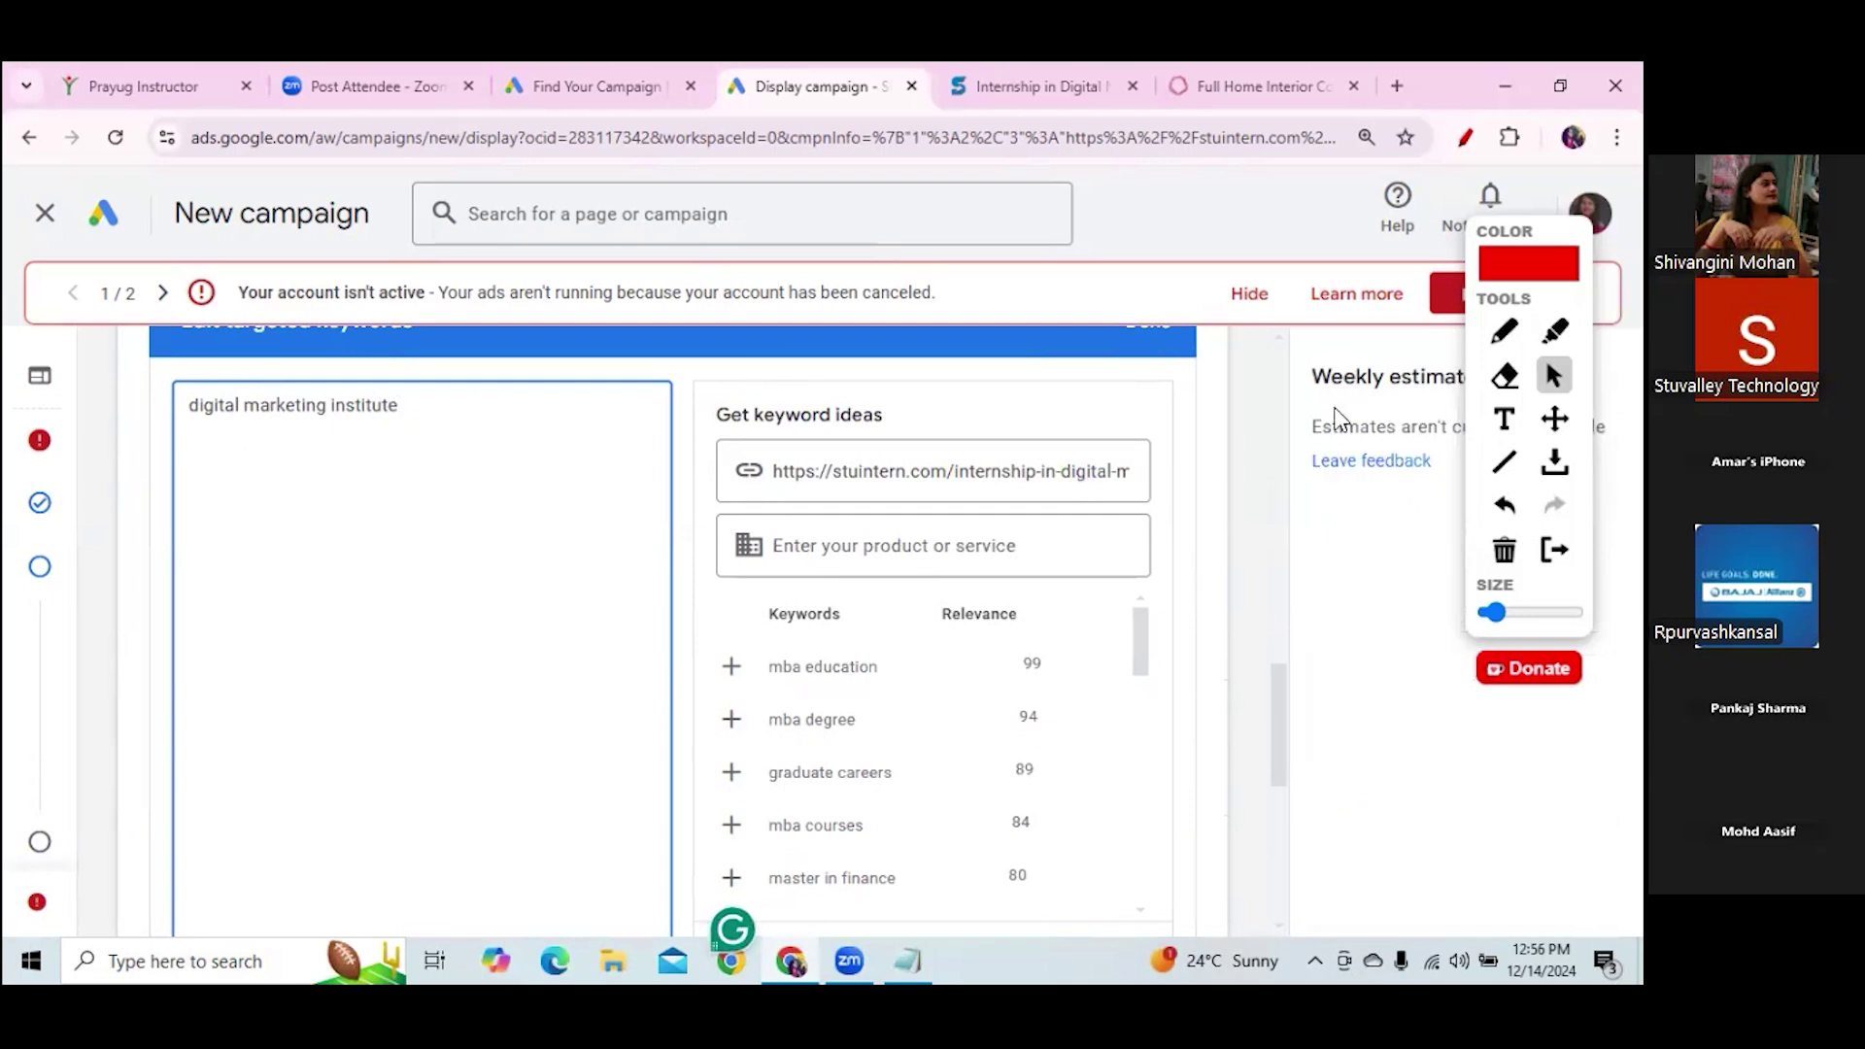
Draw a red check mark over the keyword ideas and add the suggested keyword "graduate careers" to the targeted keywords
click(1503, 331)
mouse_move(684, 655)
mouse_down()
mouse_move(697, 679)
mouse_move(799, 522)
mouse_up()
click(1553, 374)
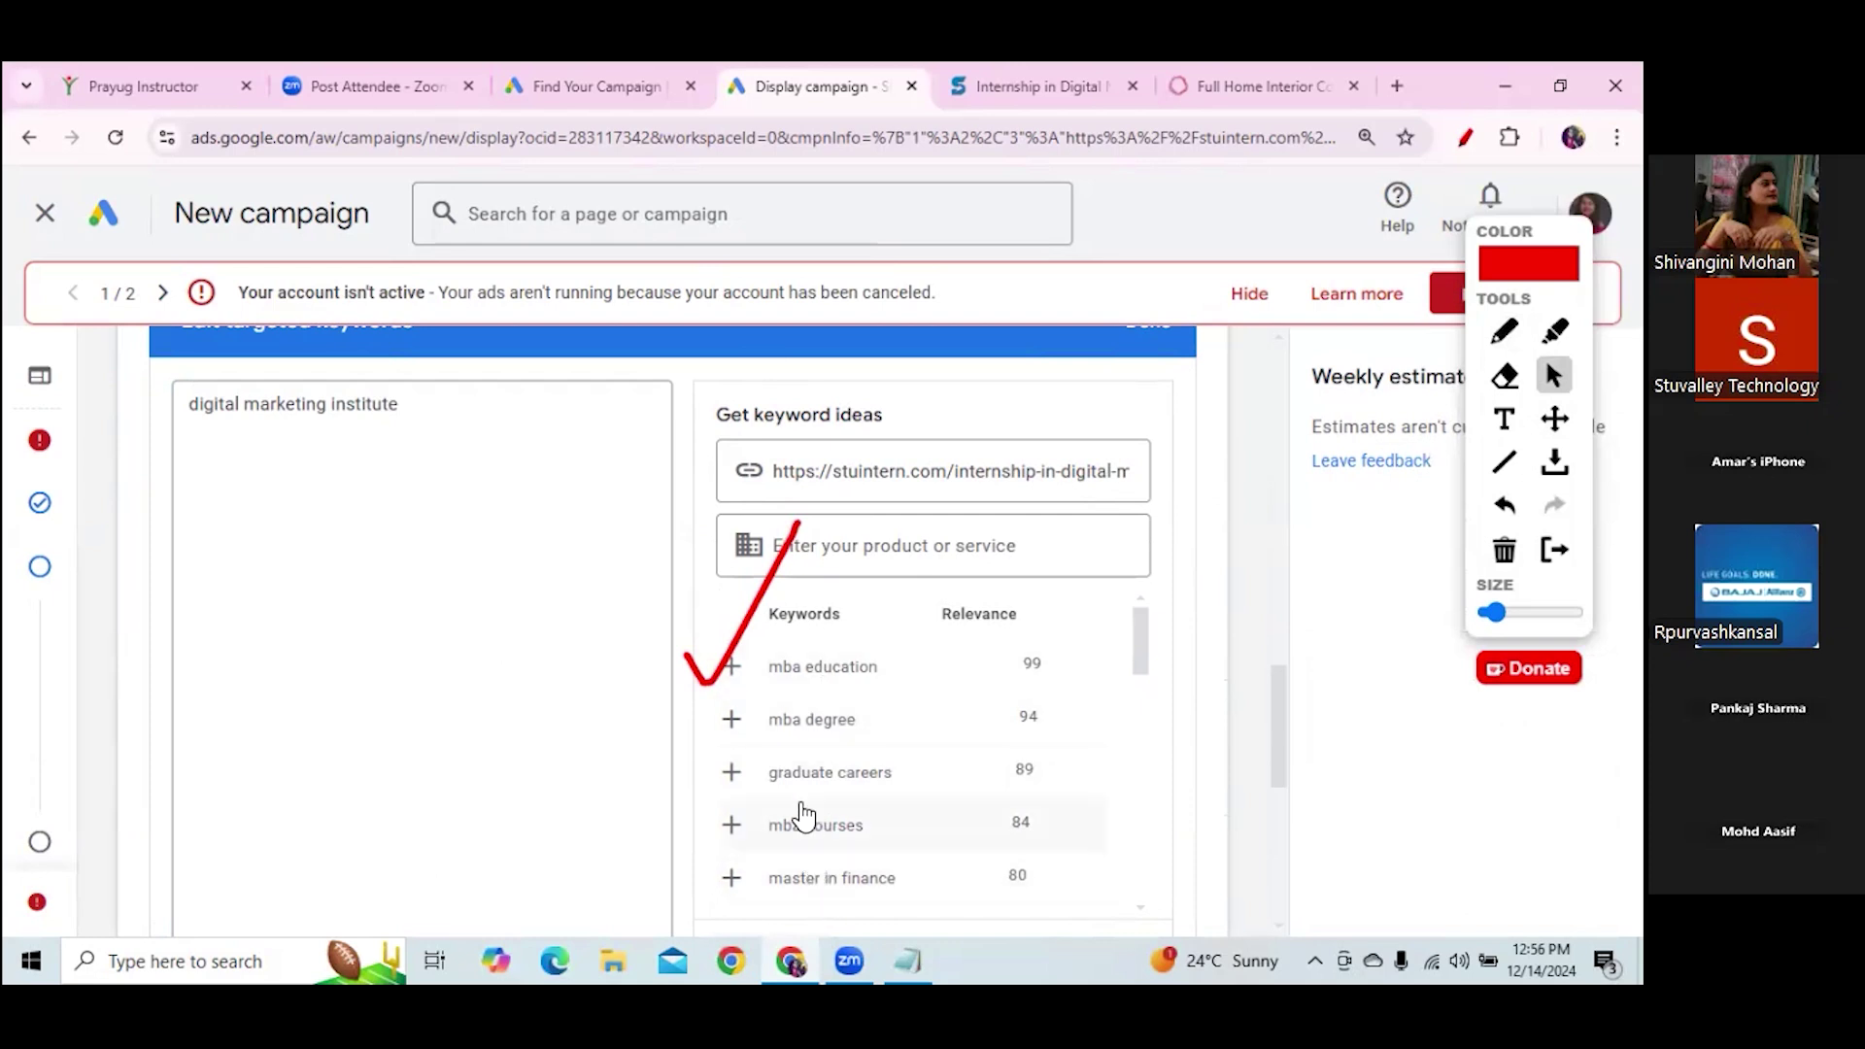
click(779, 777)
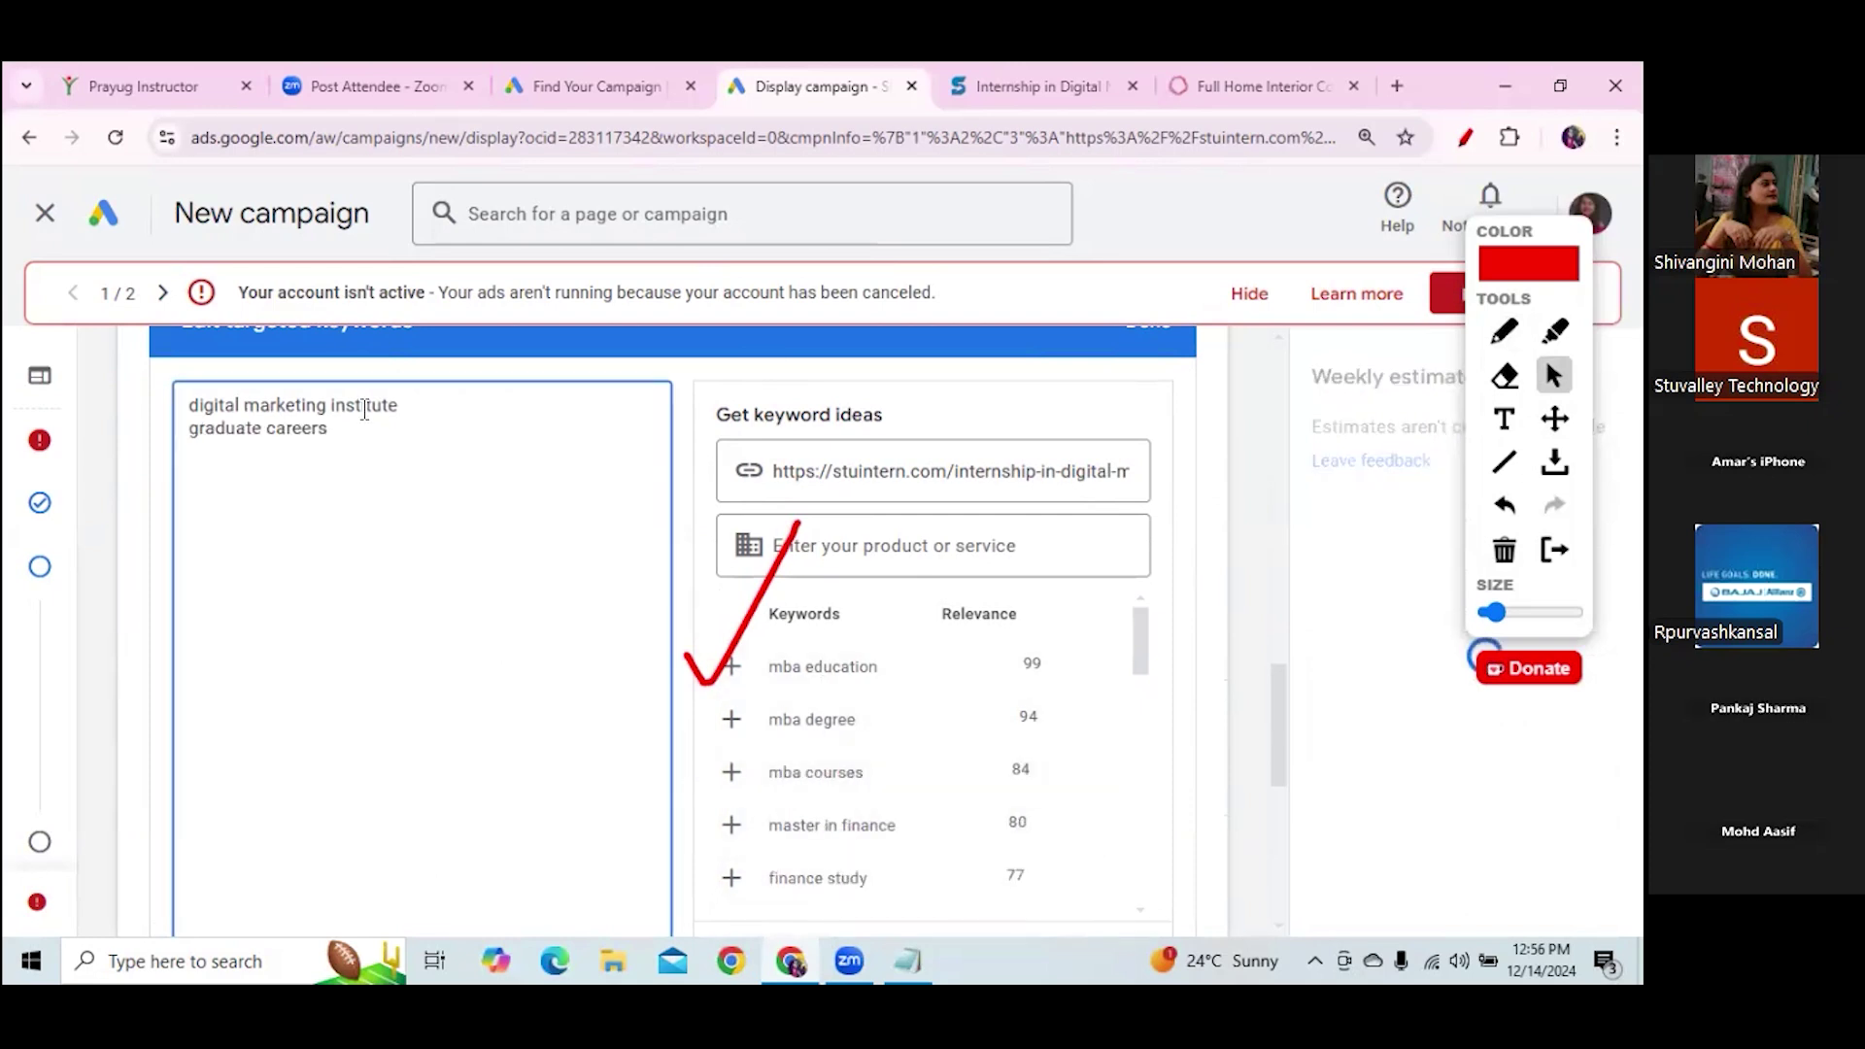
drag(197, 409, 361, 444)
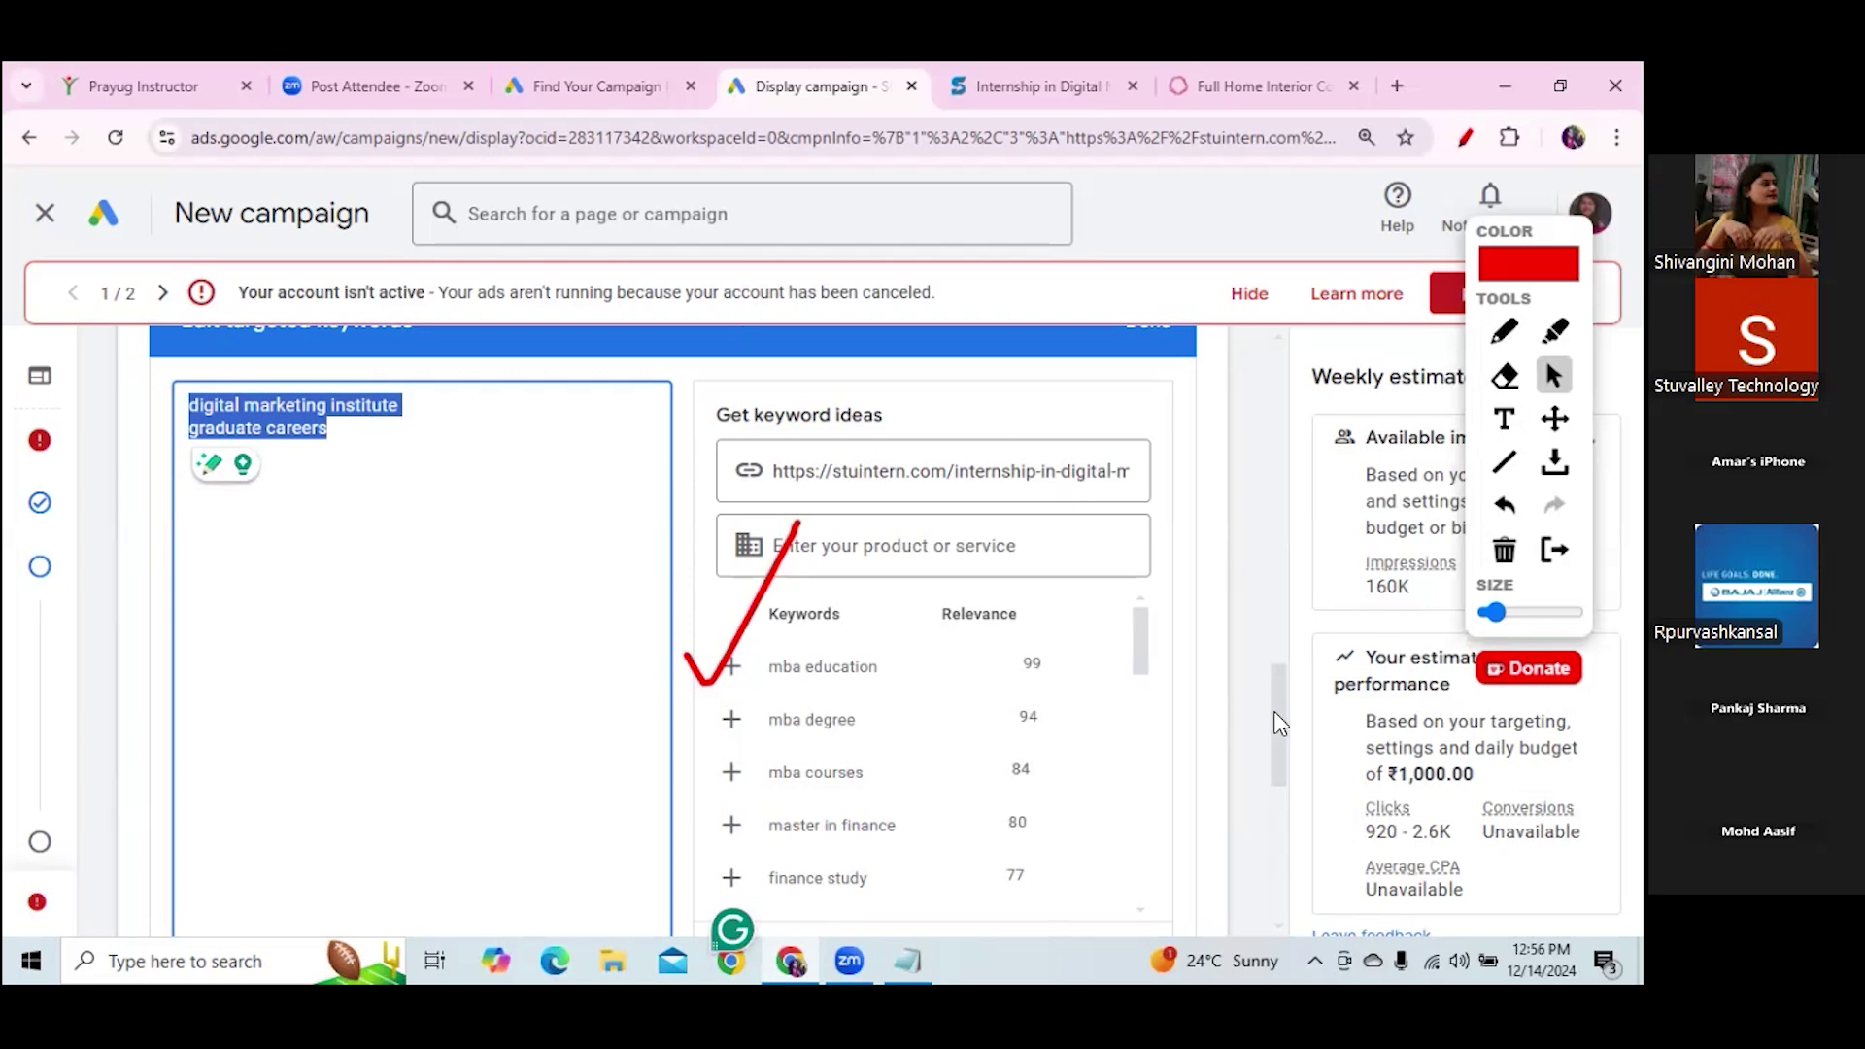
Review the keyword setting options and add Topics as a further targeting type
scroll(1284, 706, up, 2)
scroll(1290, 782, down, 6)
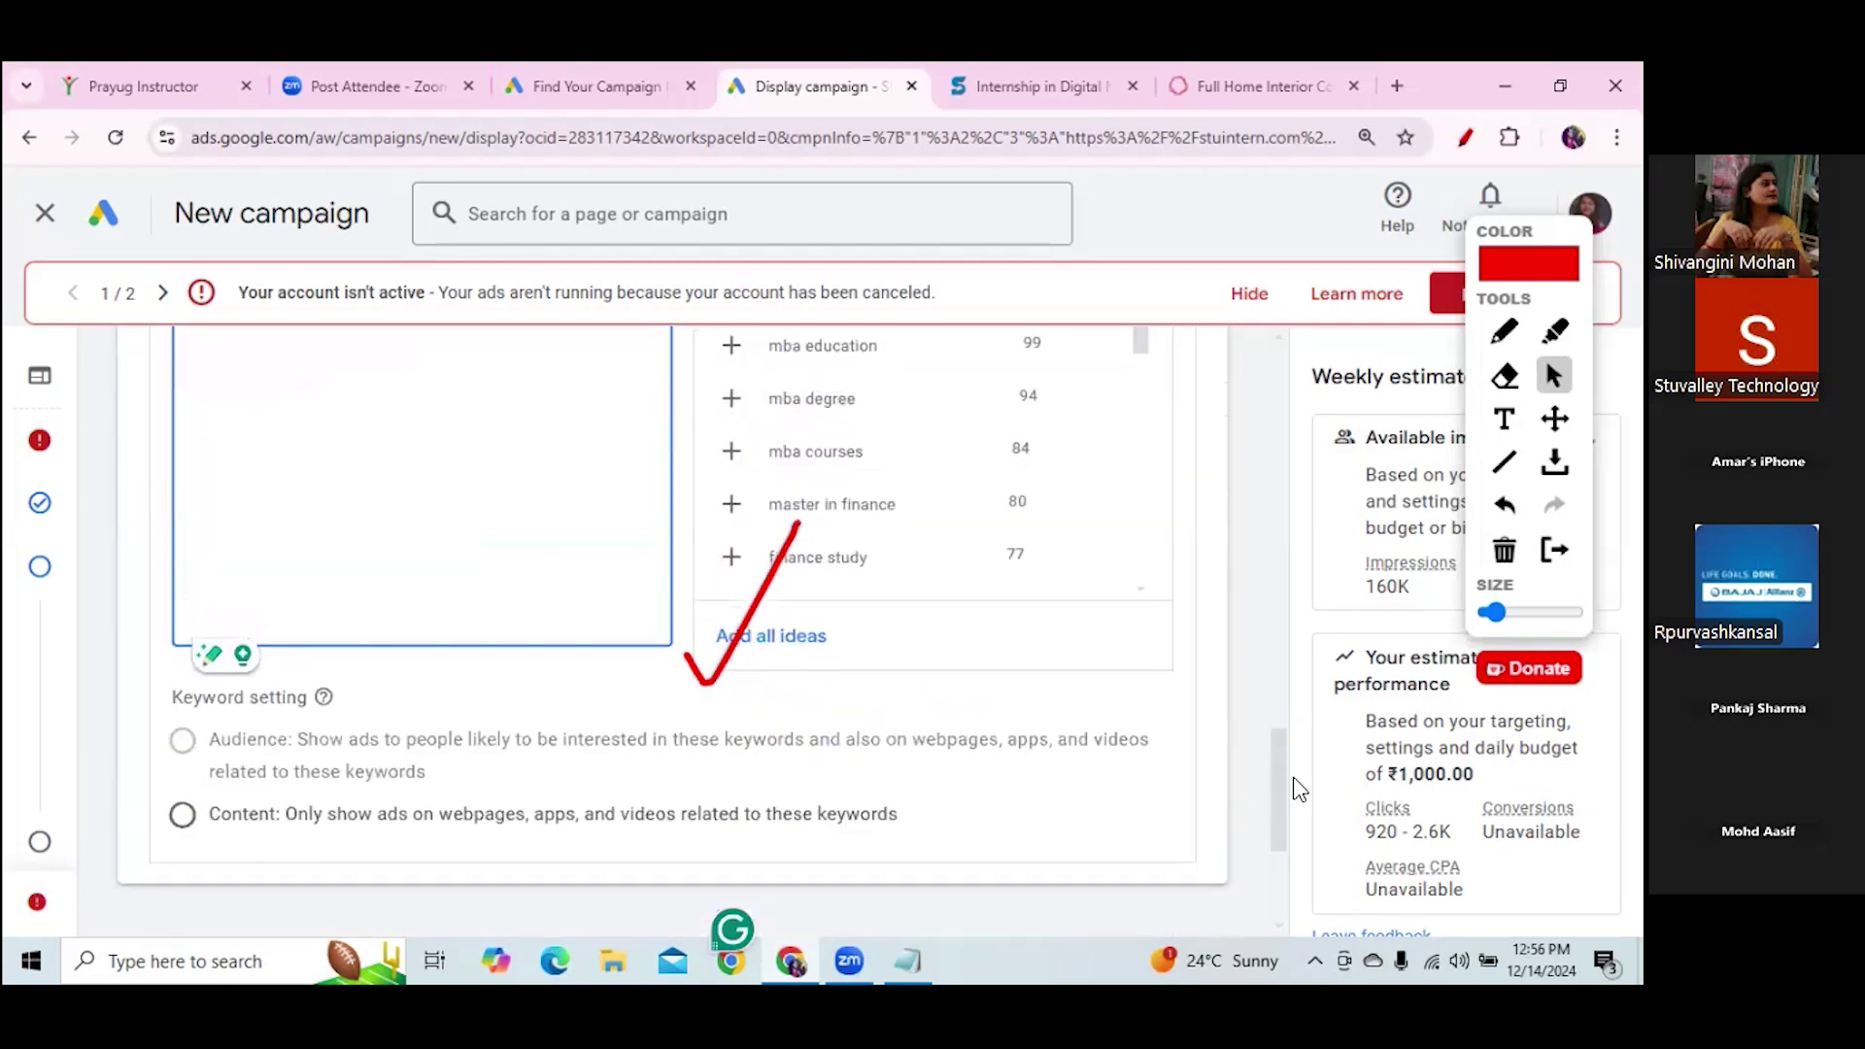
scroll(1305, 821, down, 2)
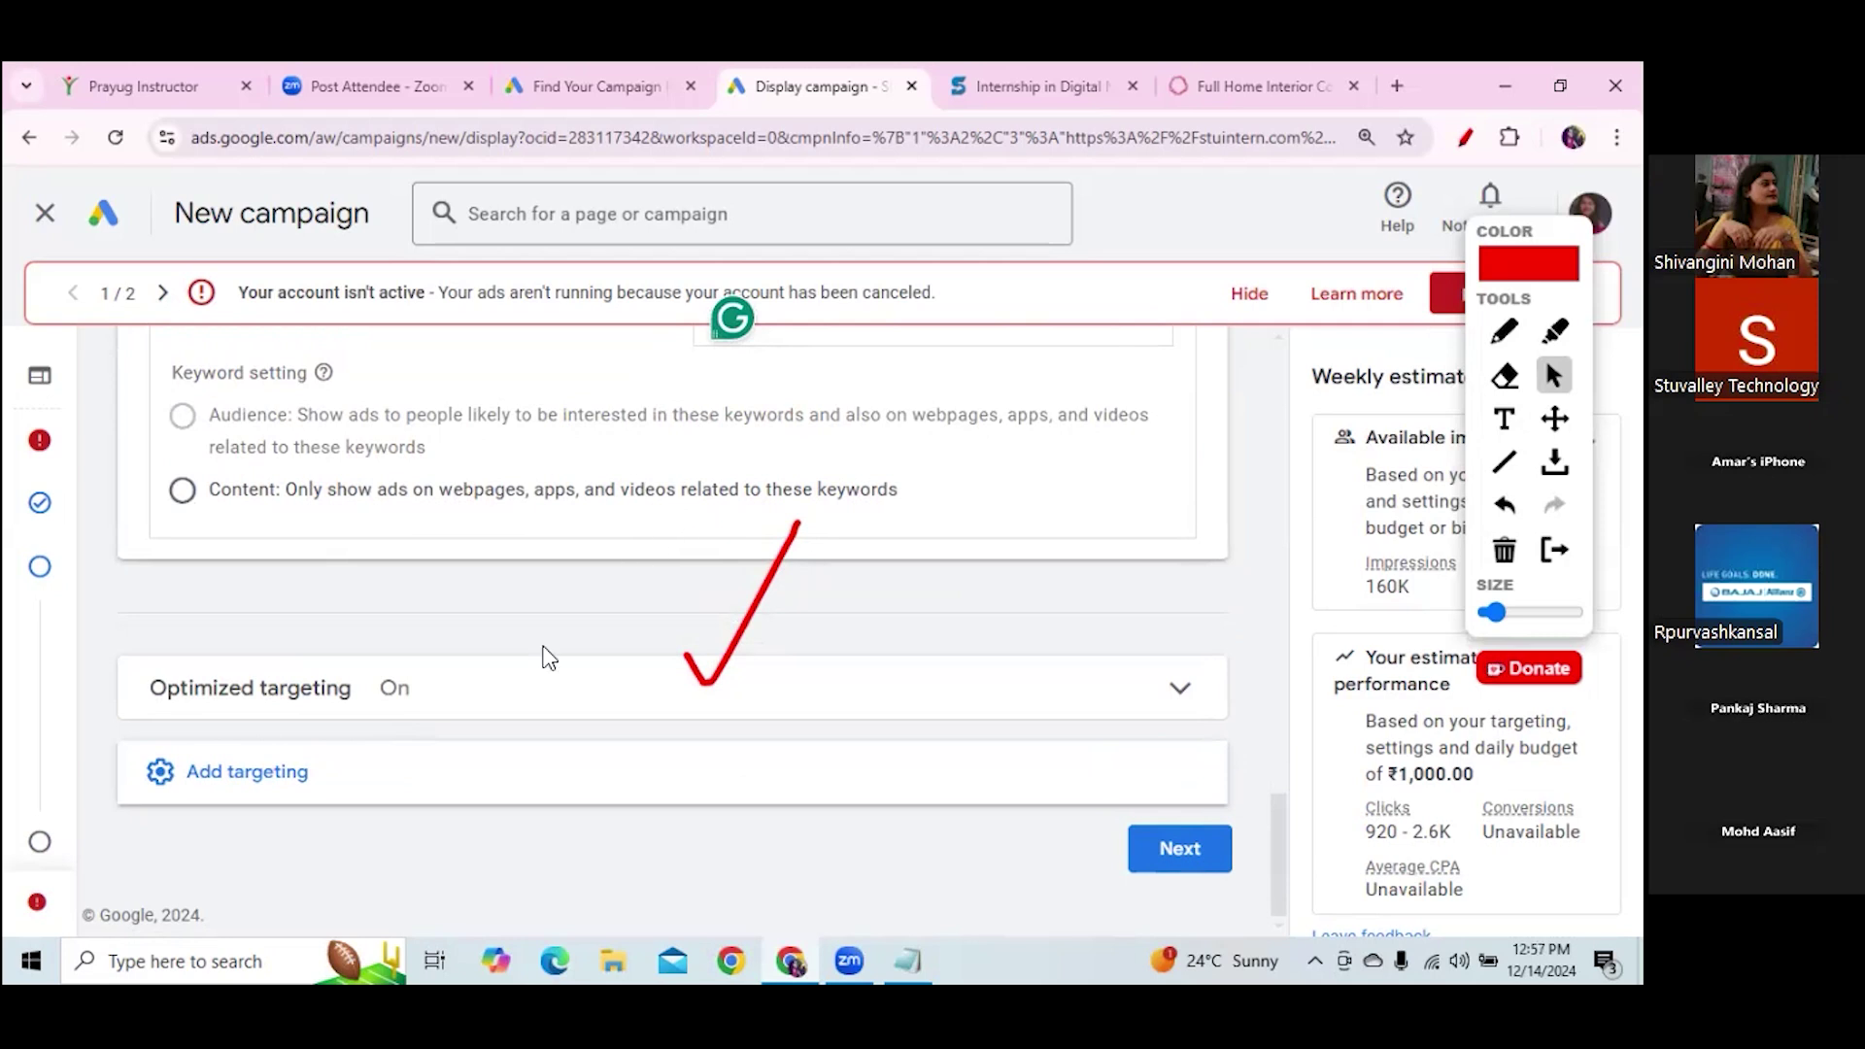
click(365, 796)
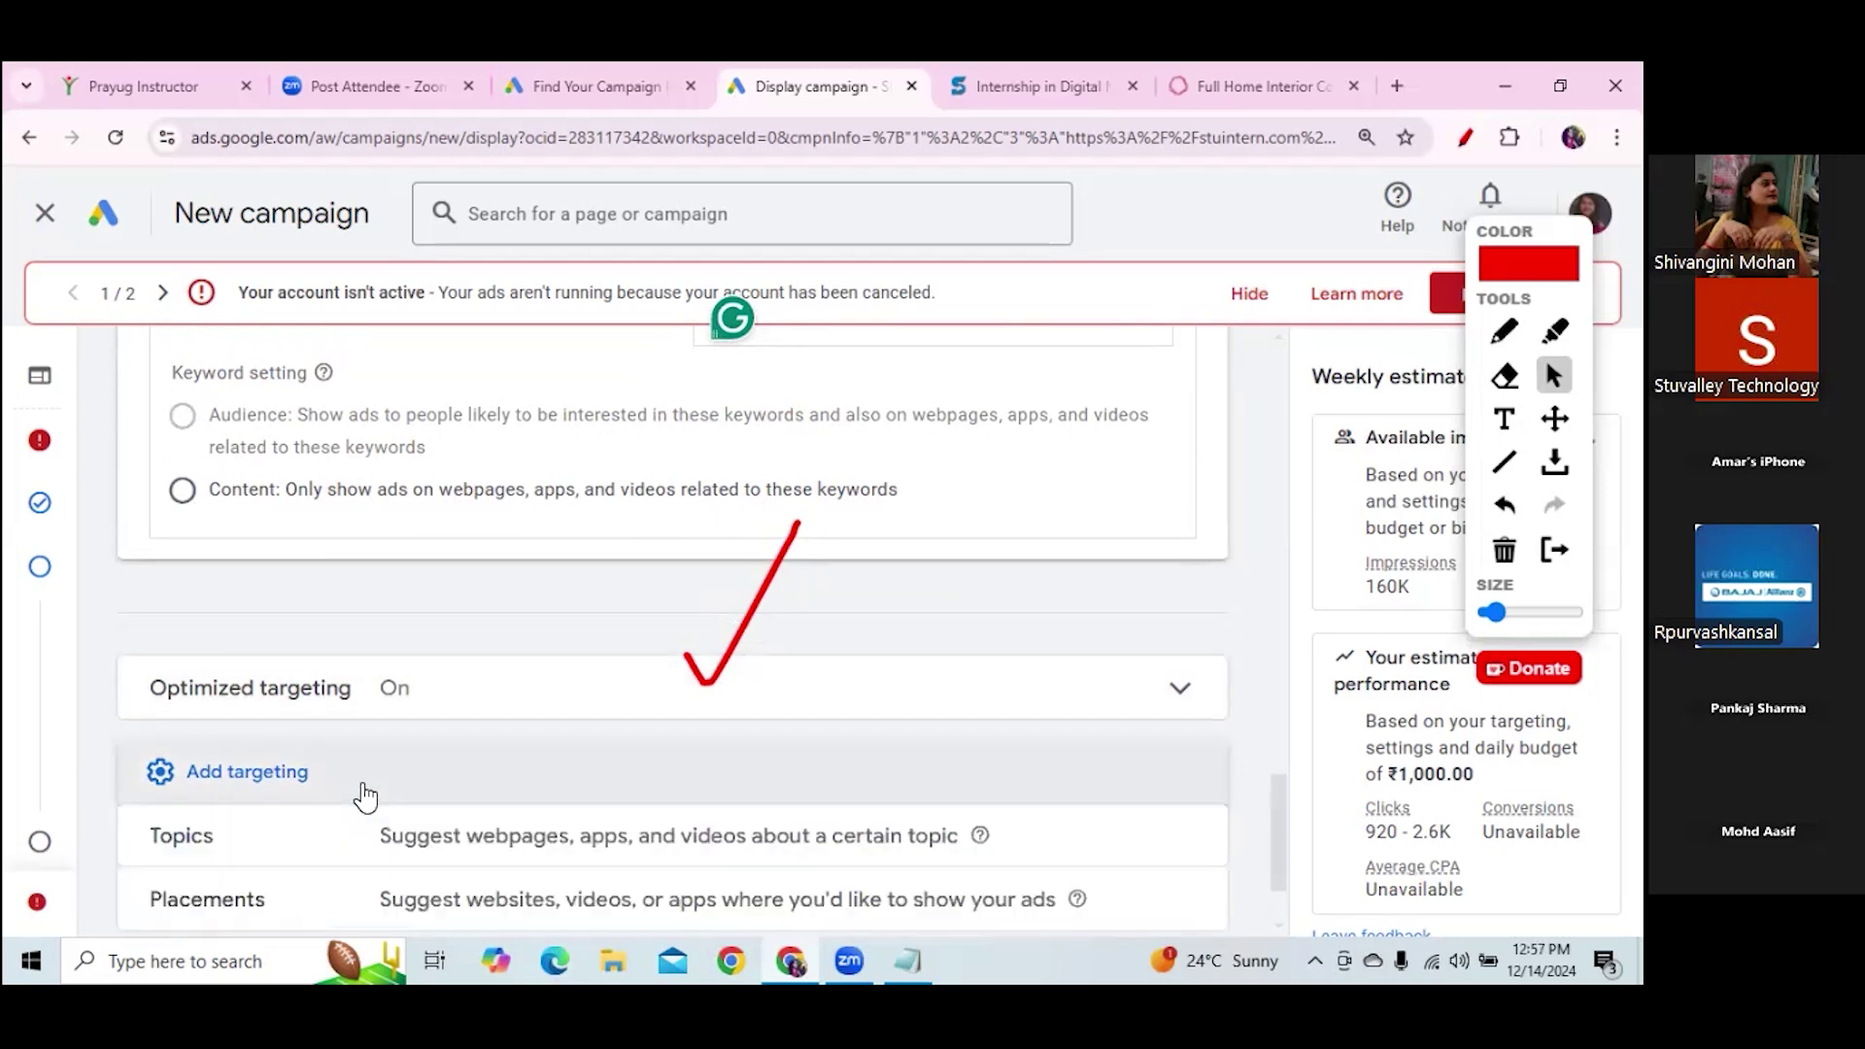
click(319, 847)
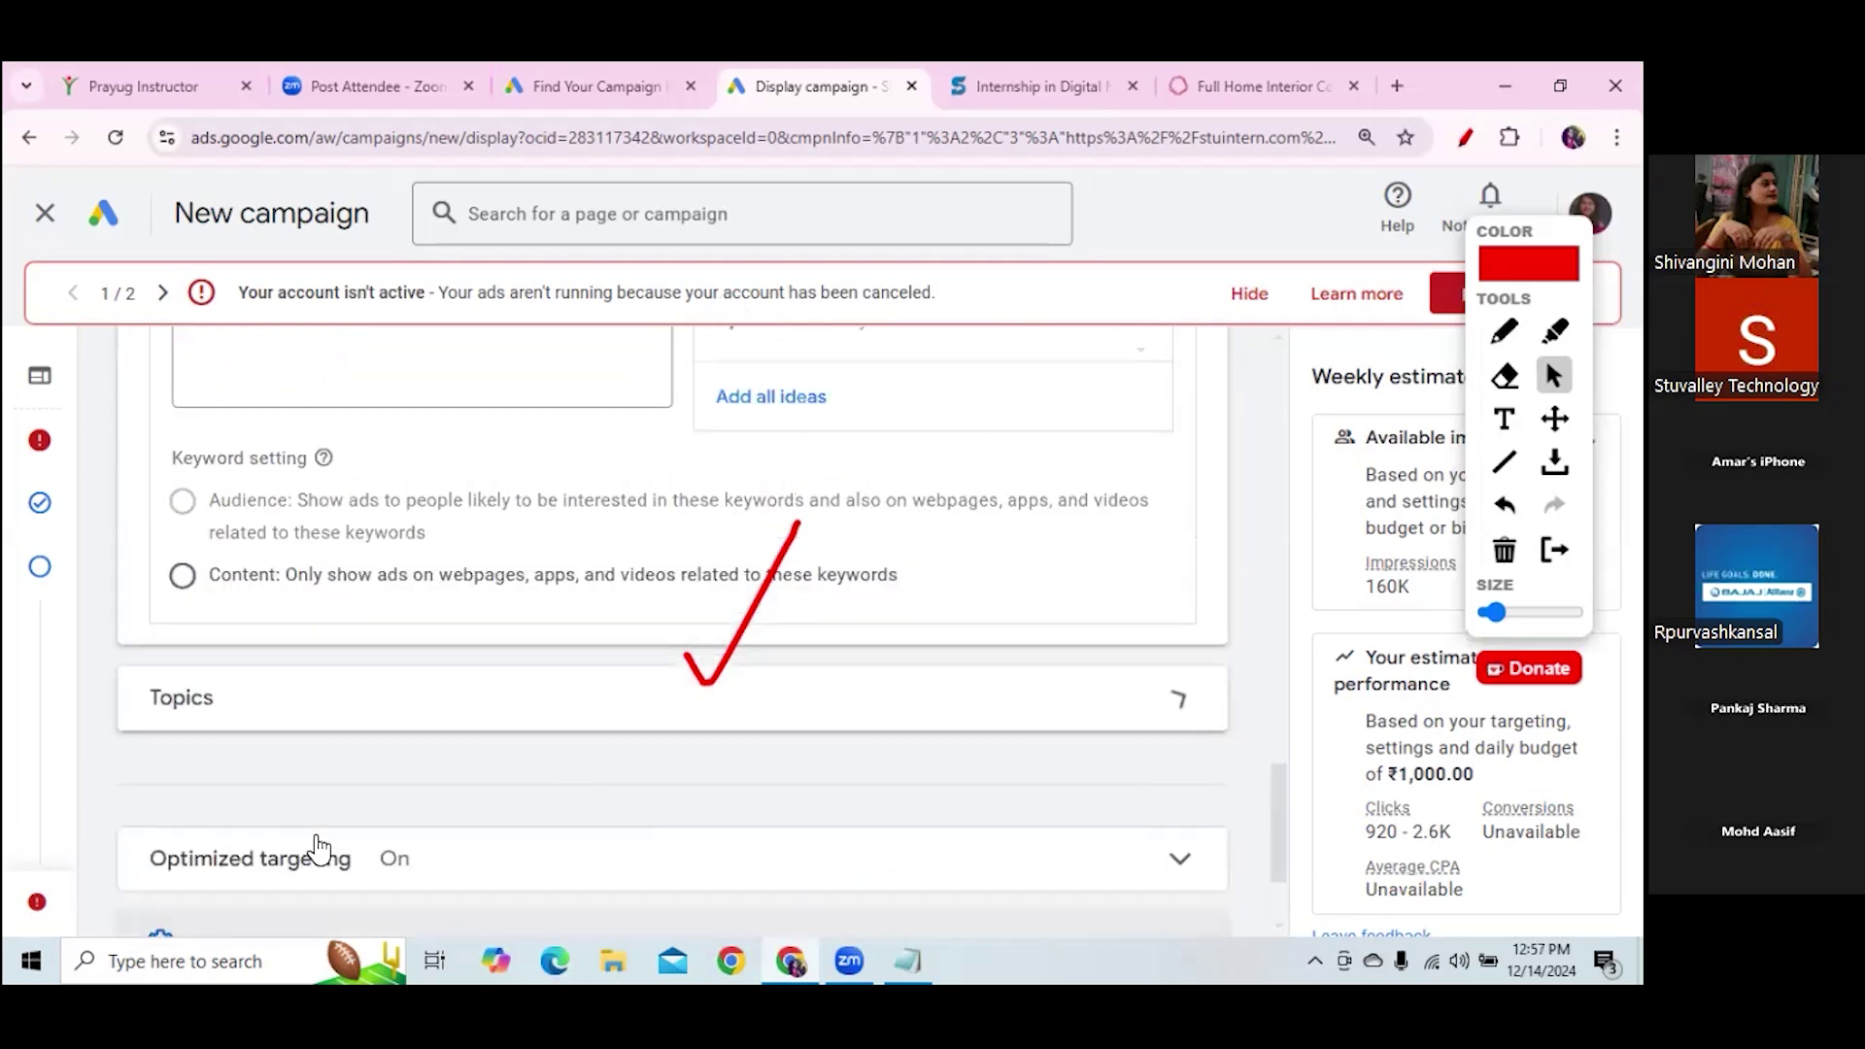
Target the Programming topic within Computers & Electronics
drag(1288, 746, 1291, 812)
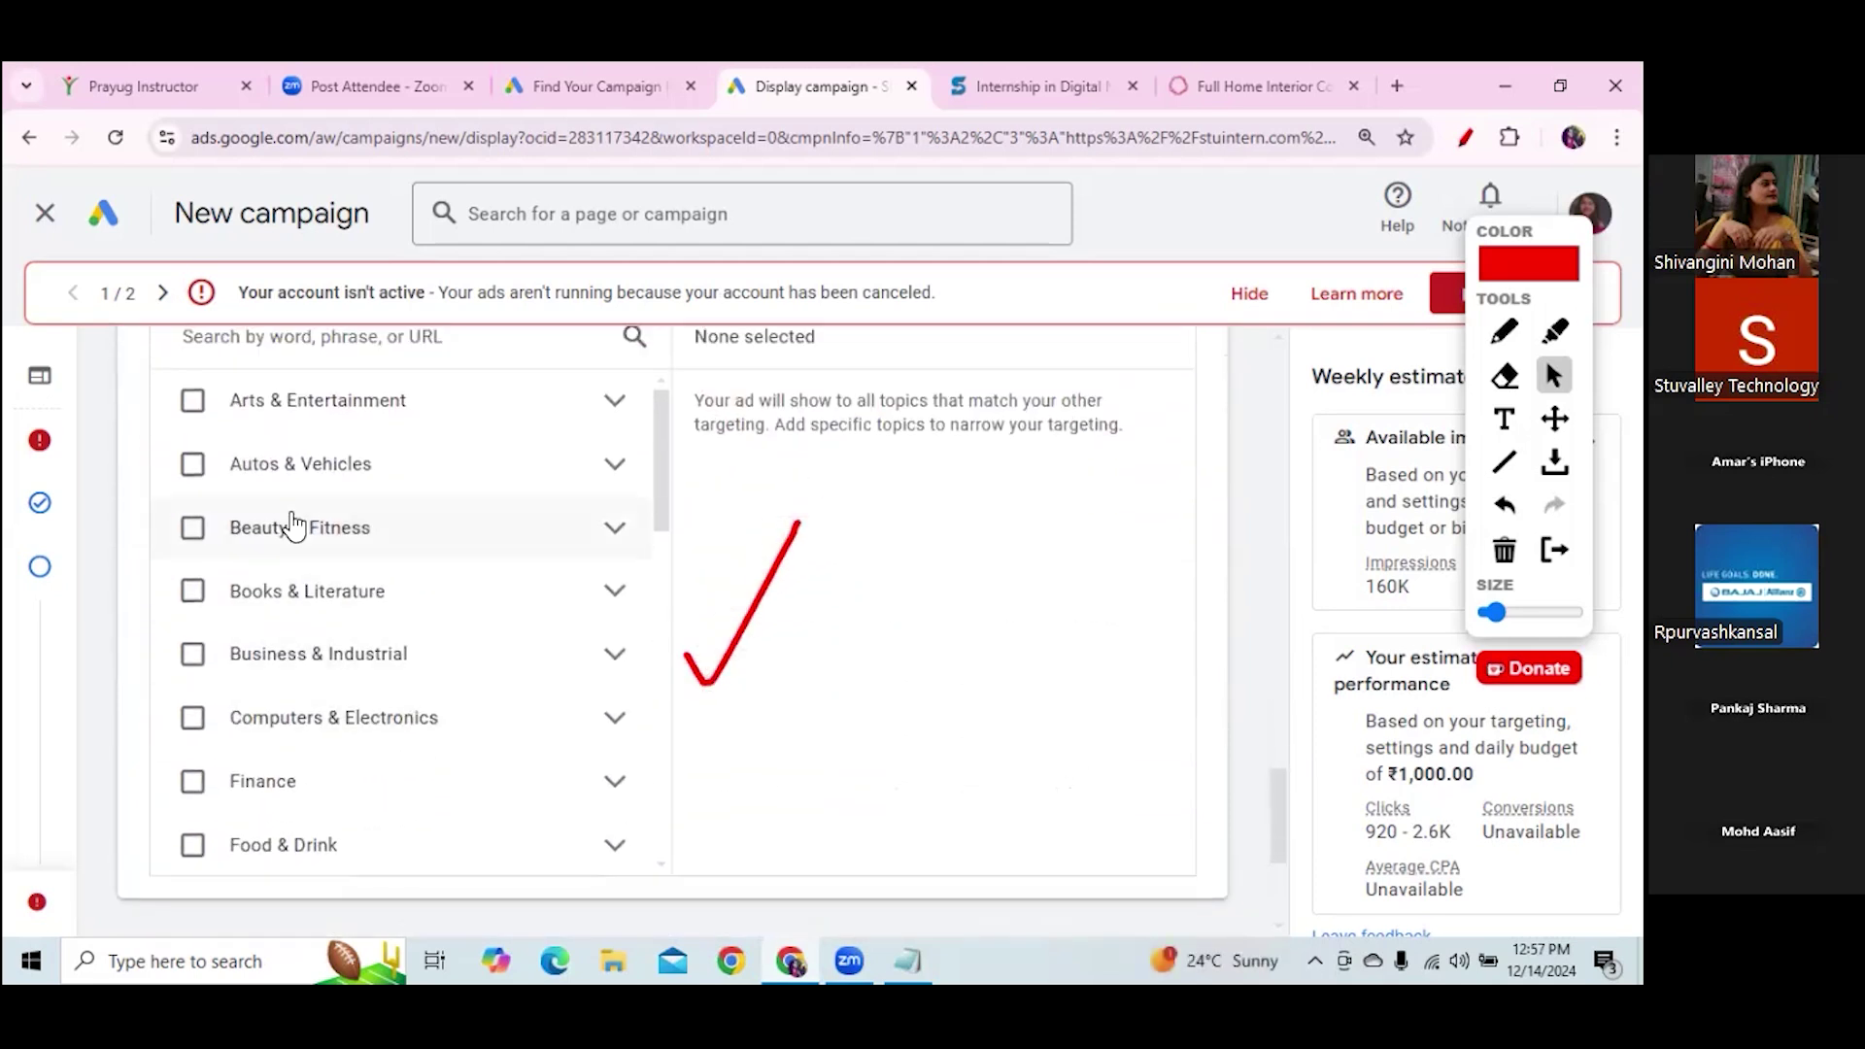
click(615, 719)
drag(661, 479, 680, 558)
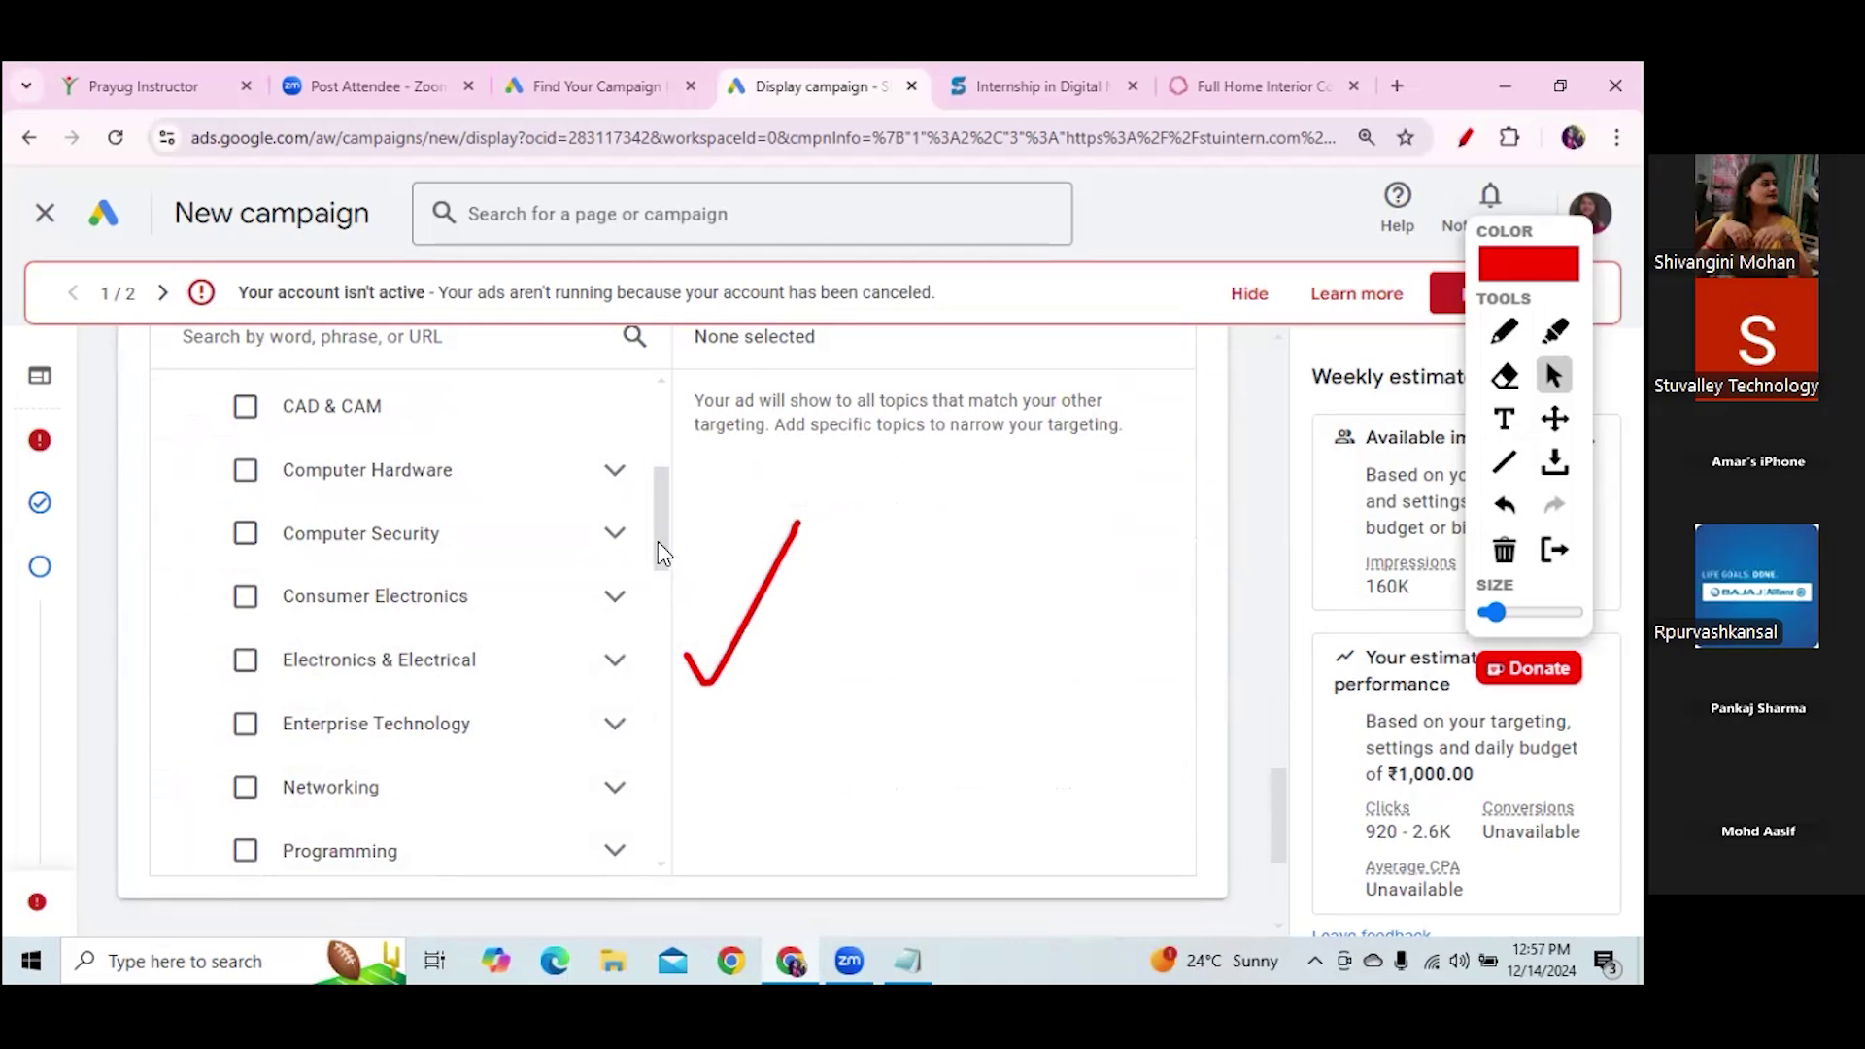
scroll(659, 548, down, 3)
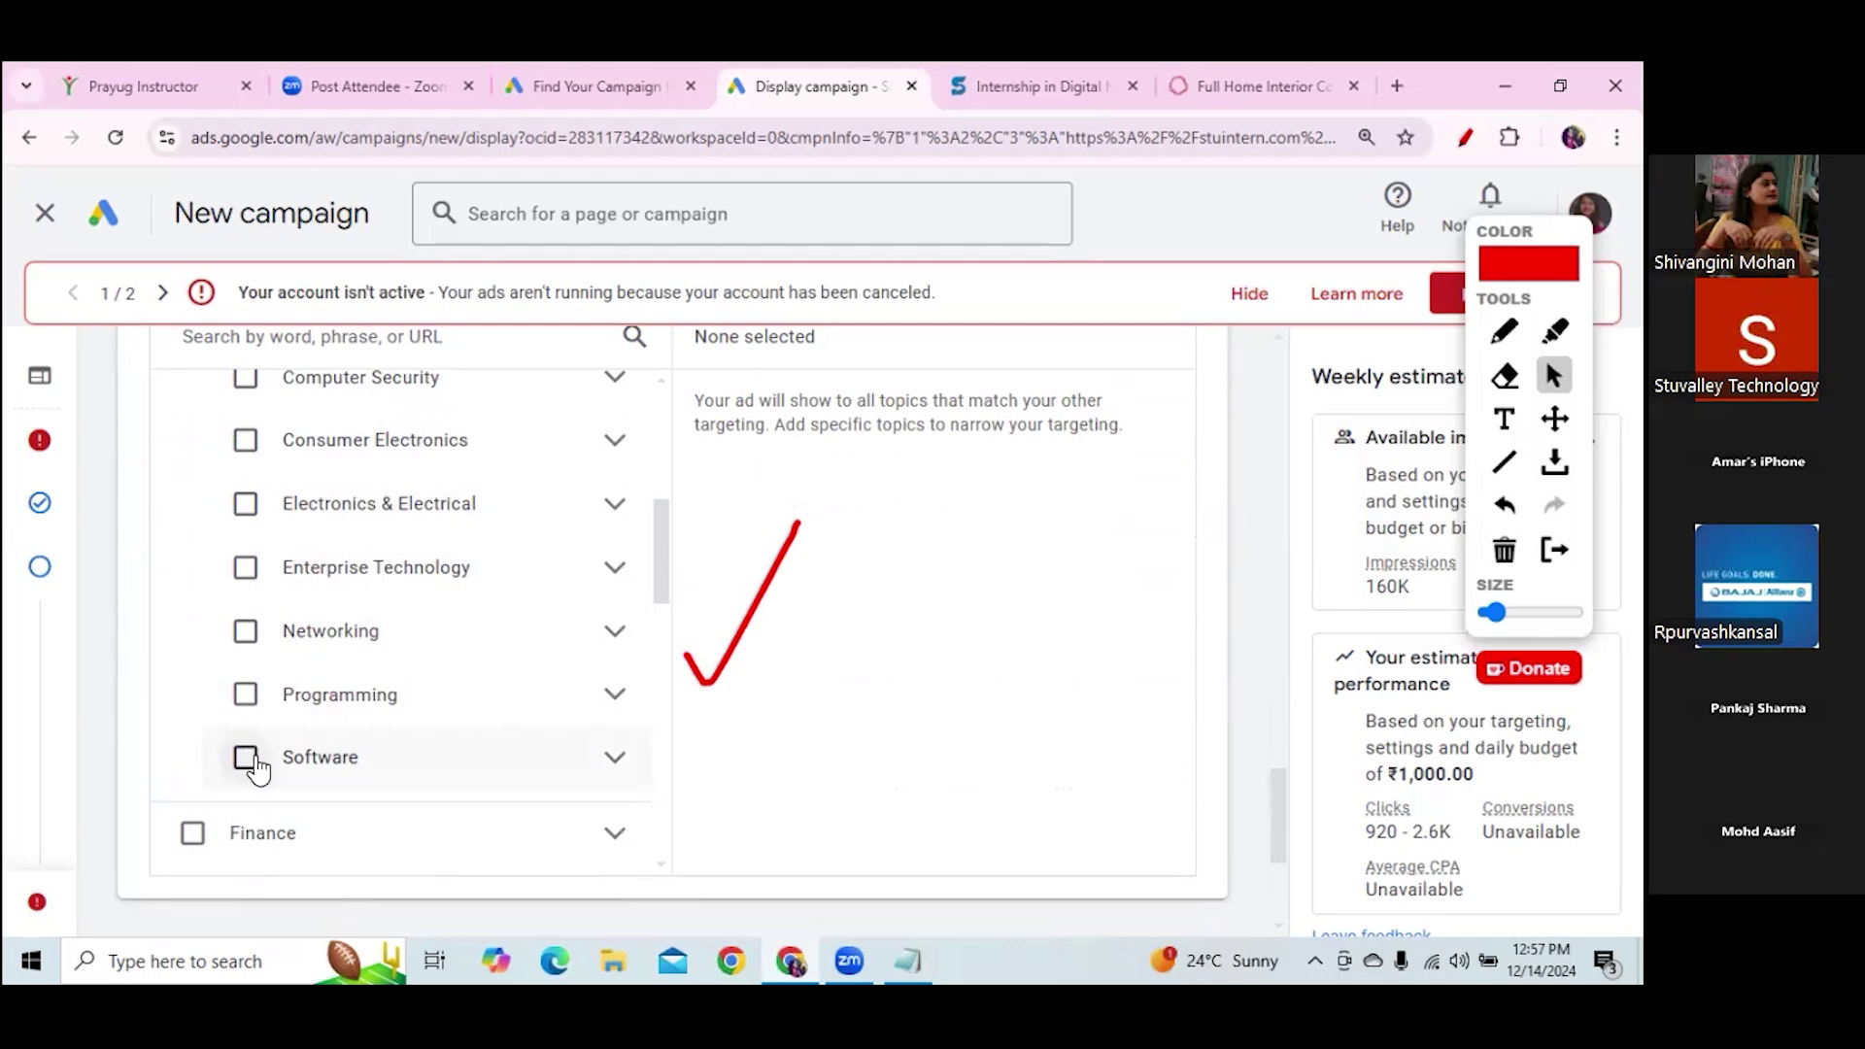
click(616, 693)
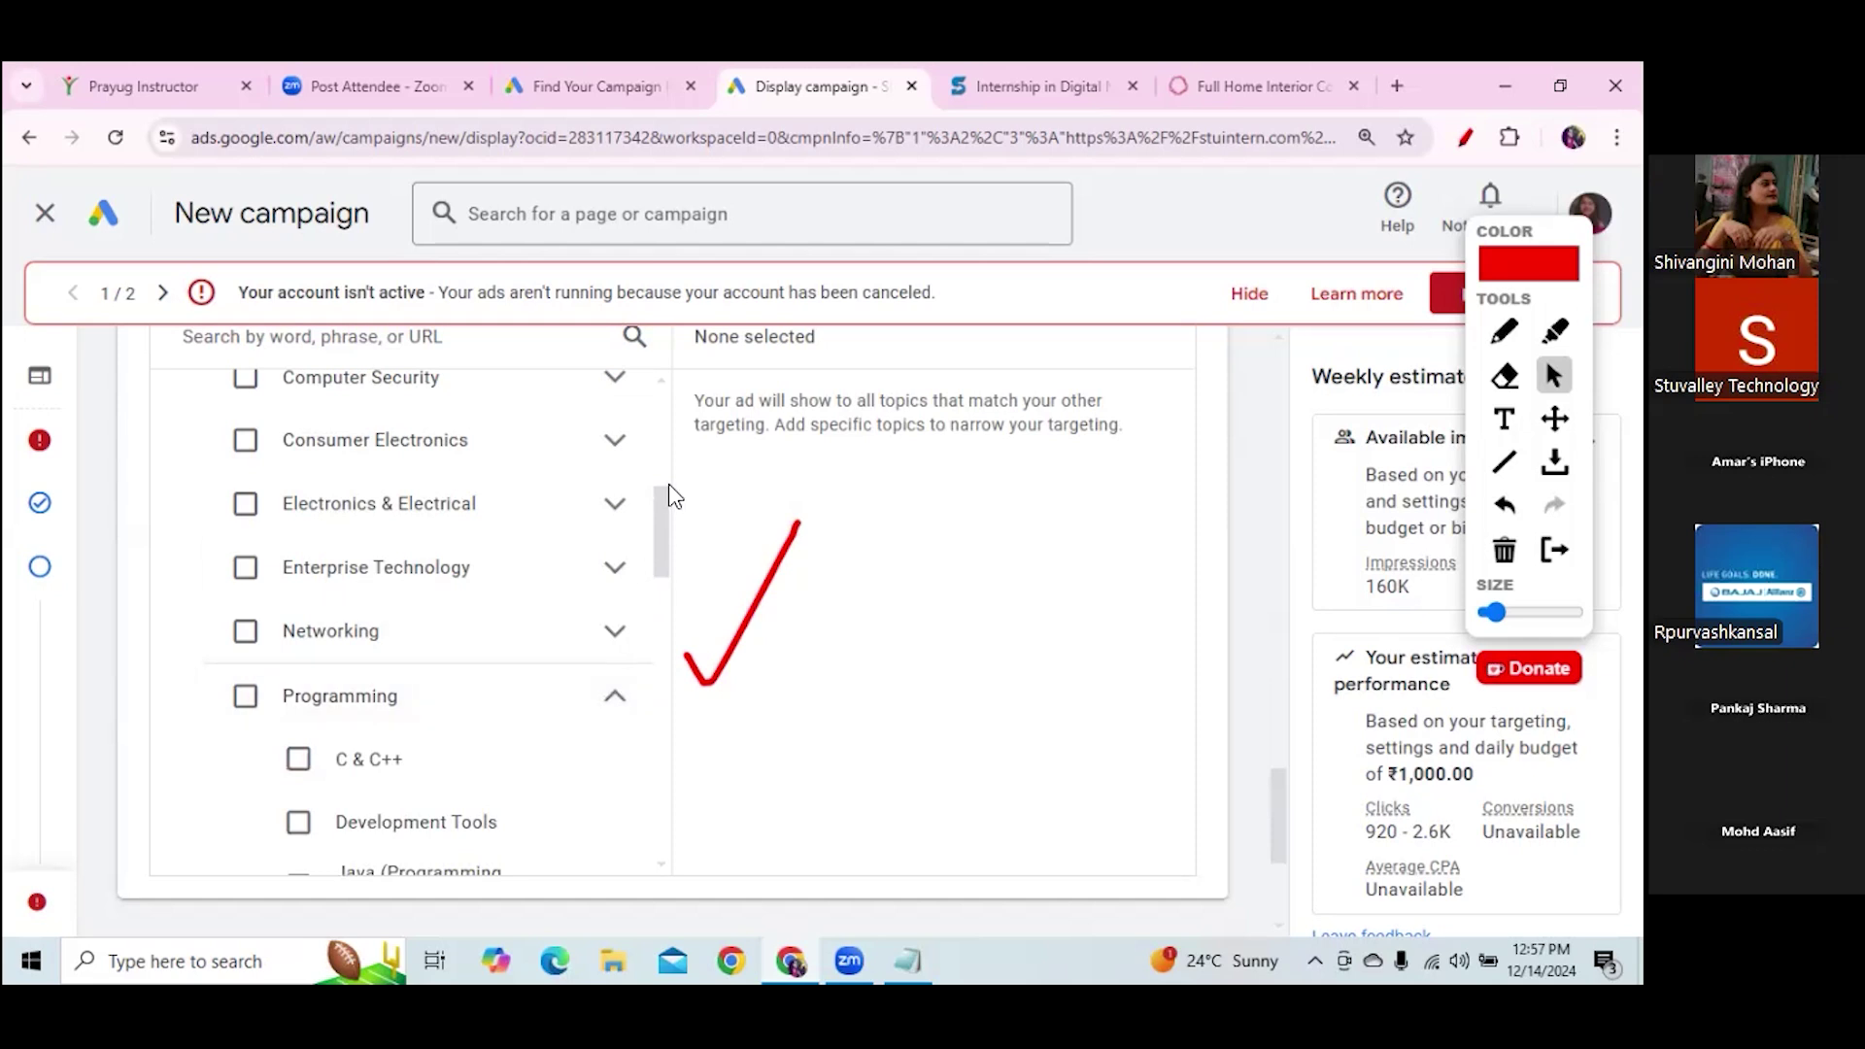
drag(666, 499, 656, 578)
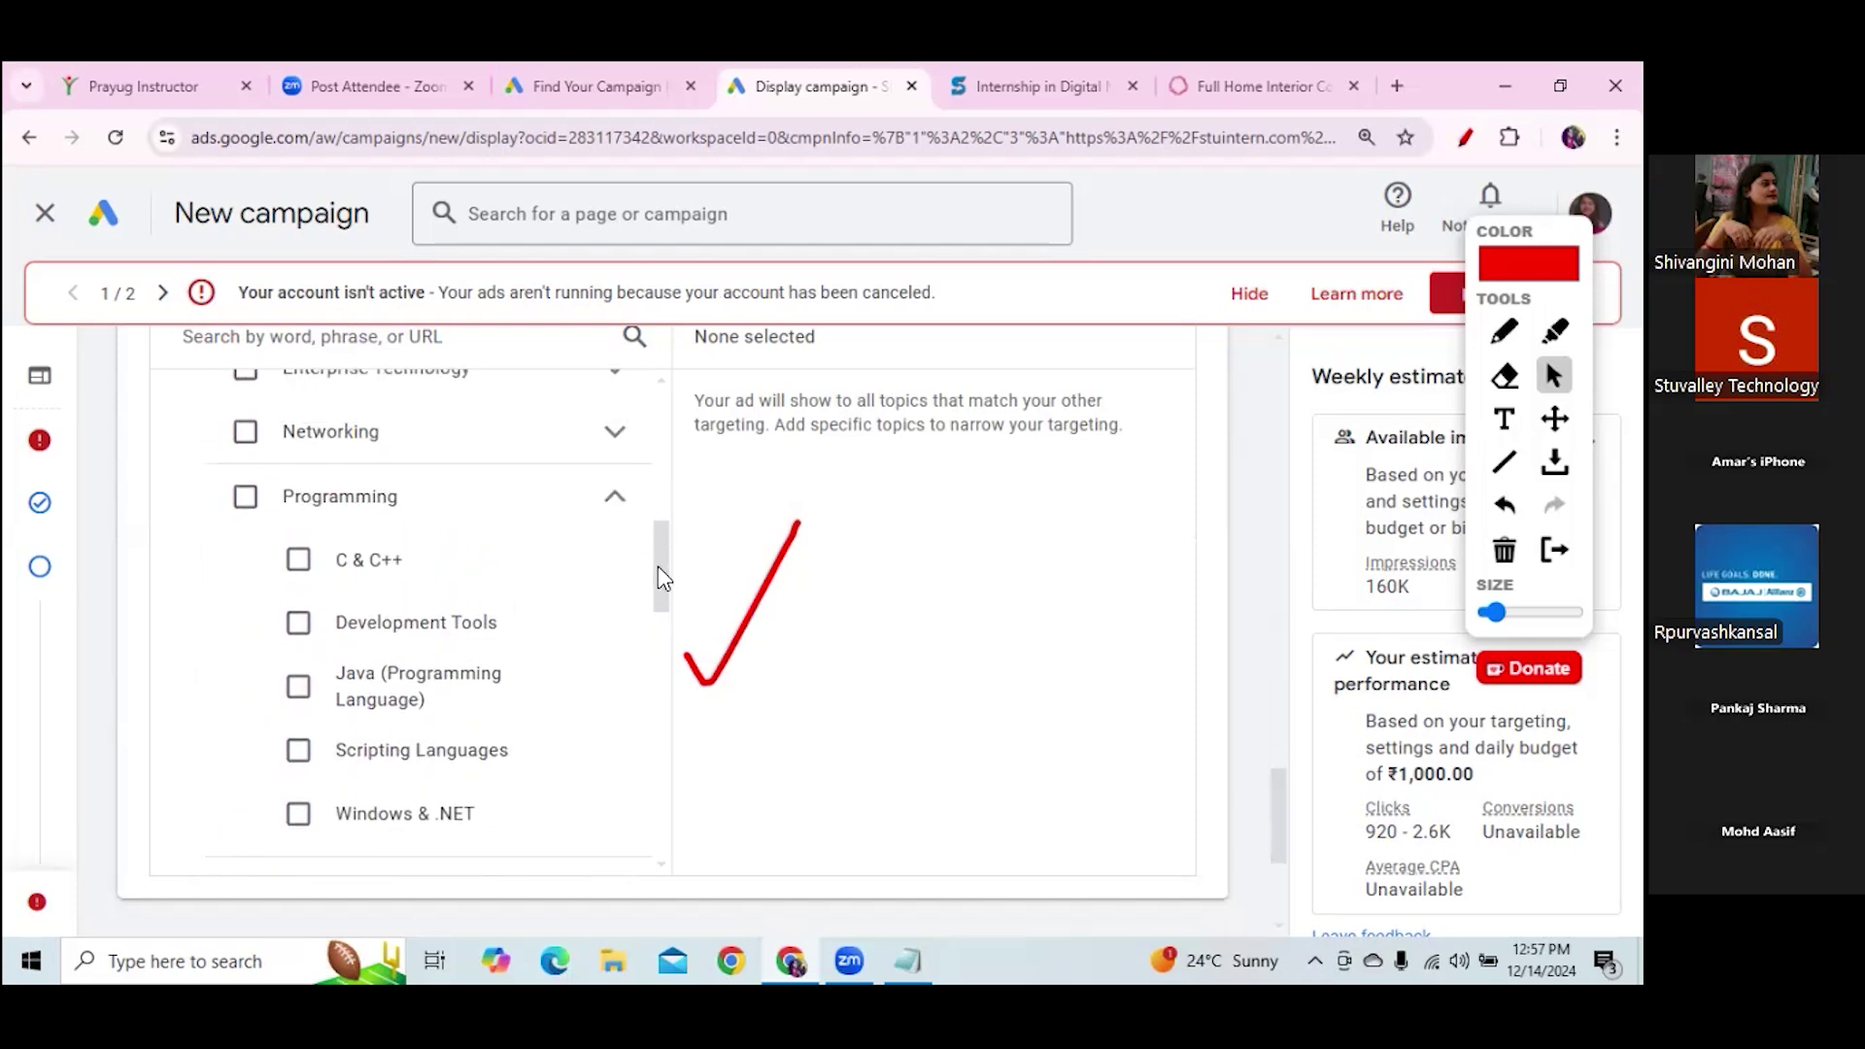
click(246, 498)
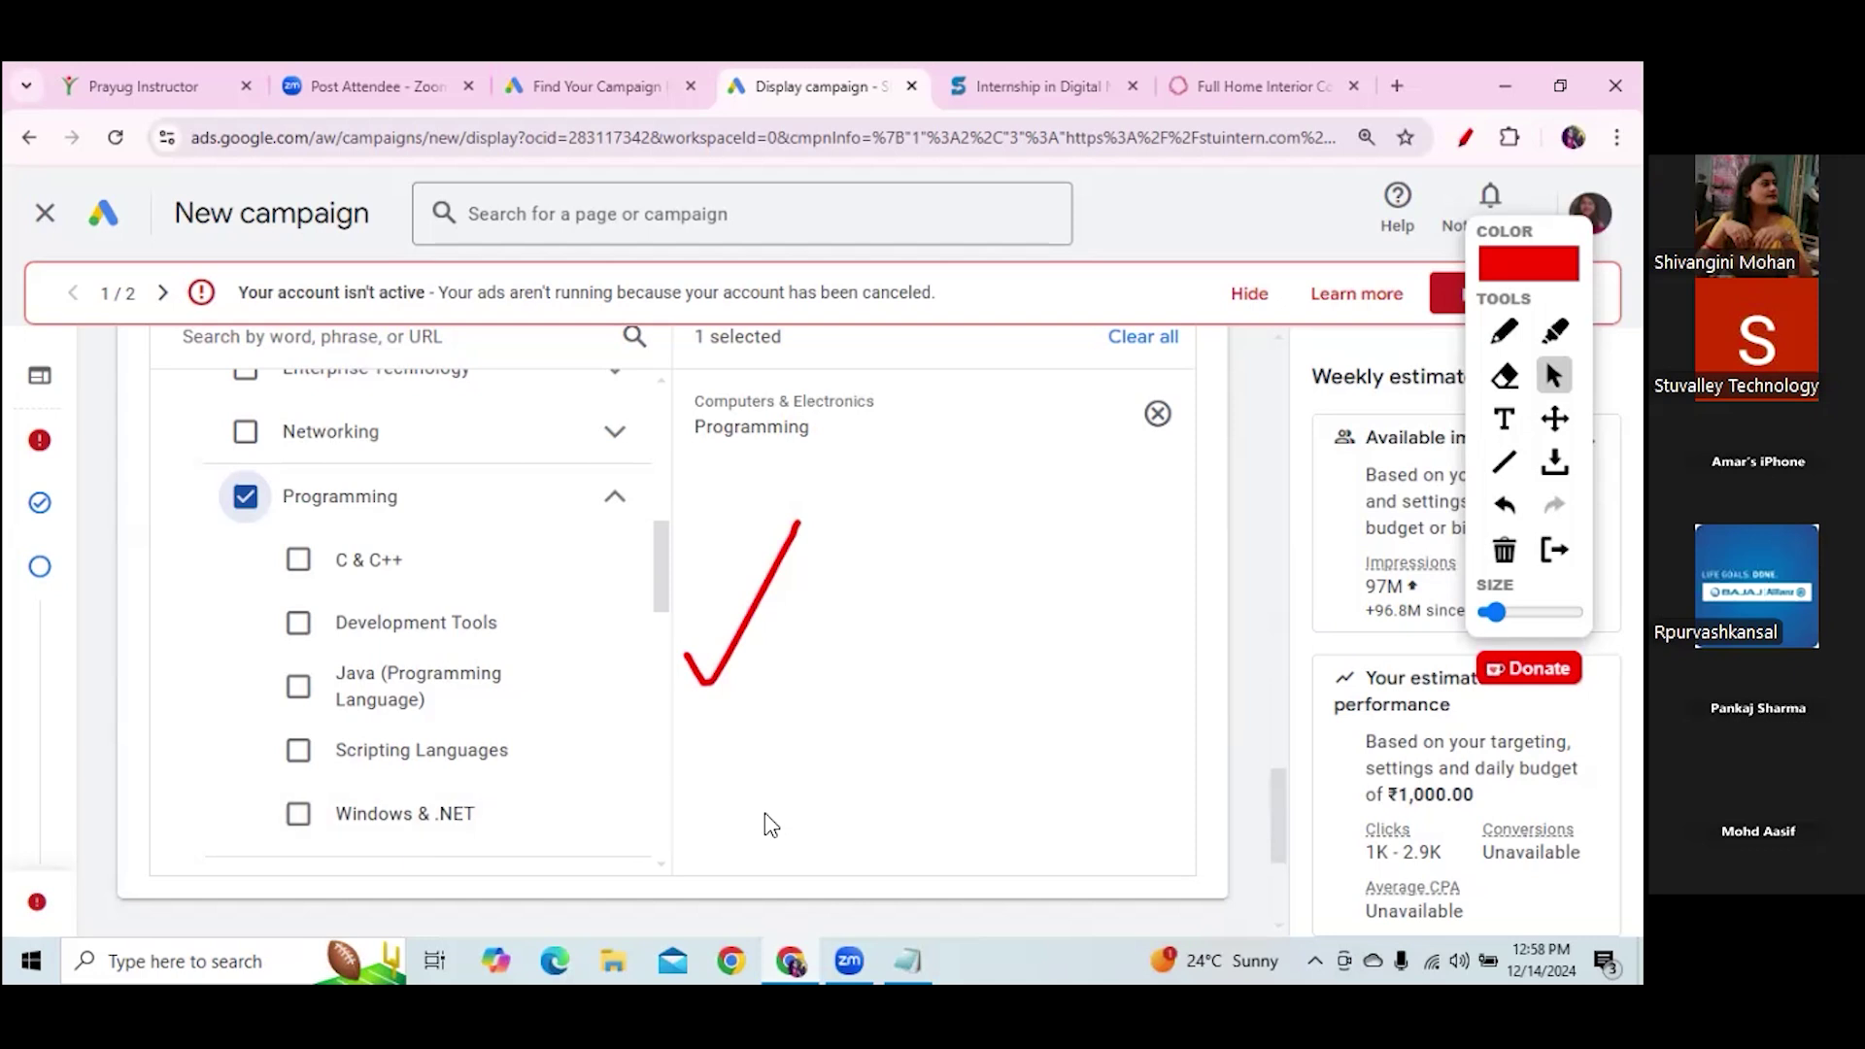
Add Placements as a further targeting type and bring up its list of placement categories
drag(1278, 786, 1295, 874)
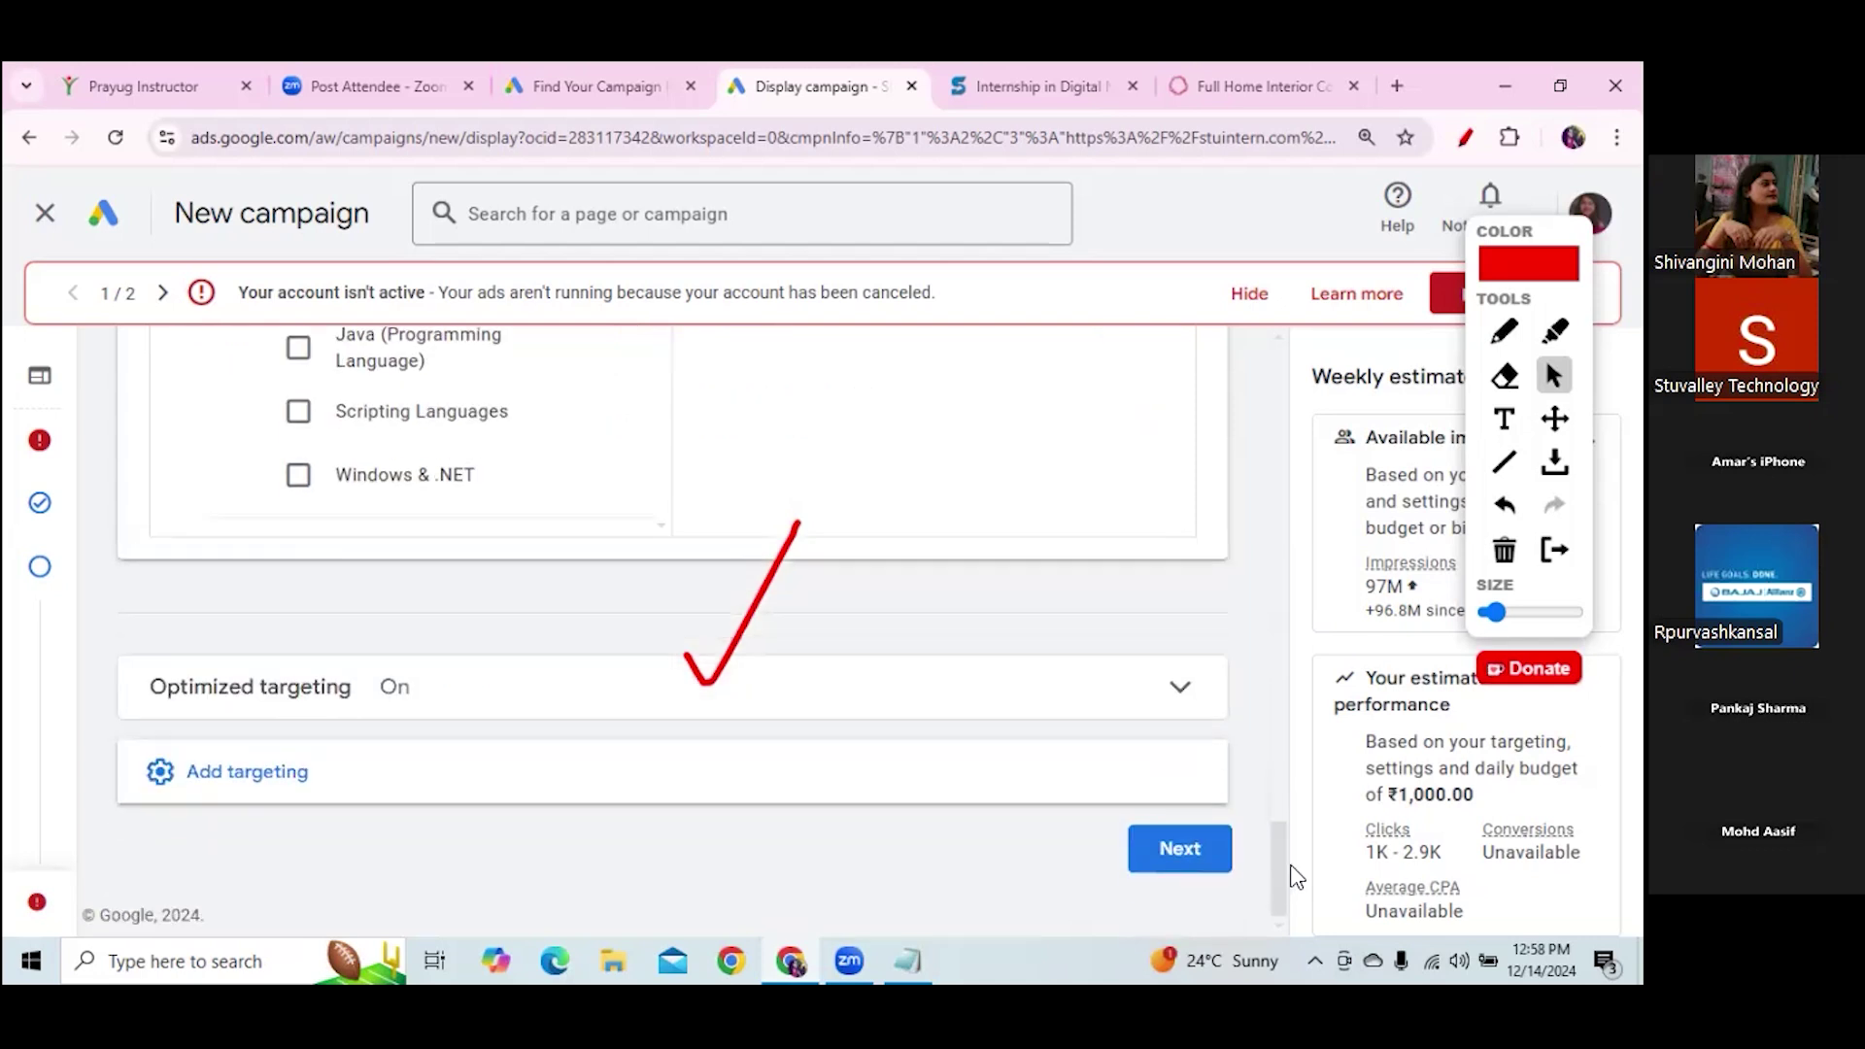
click(509, 783)
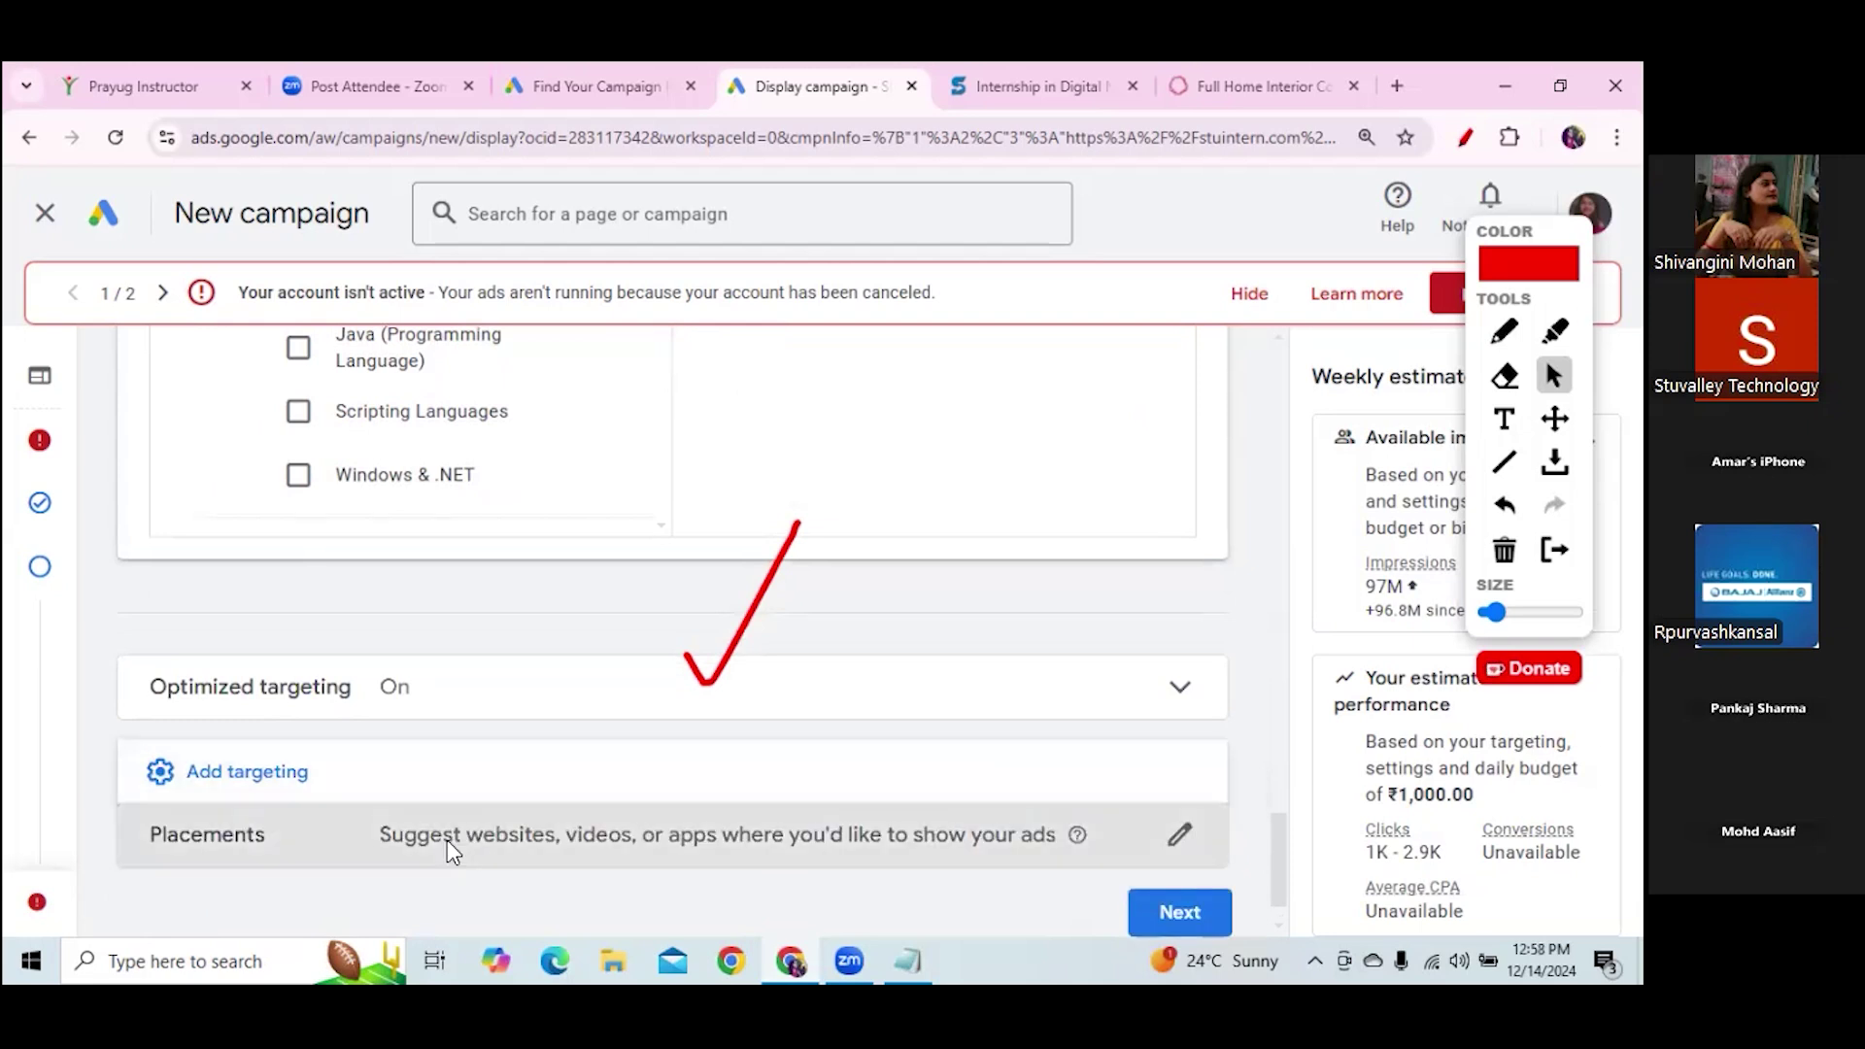
click(447, 841)
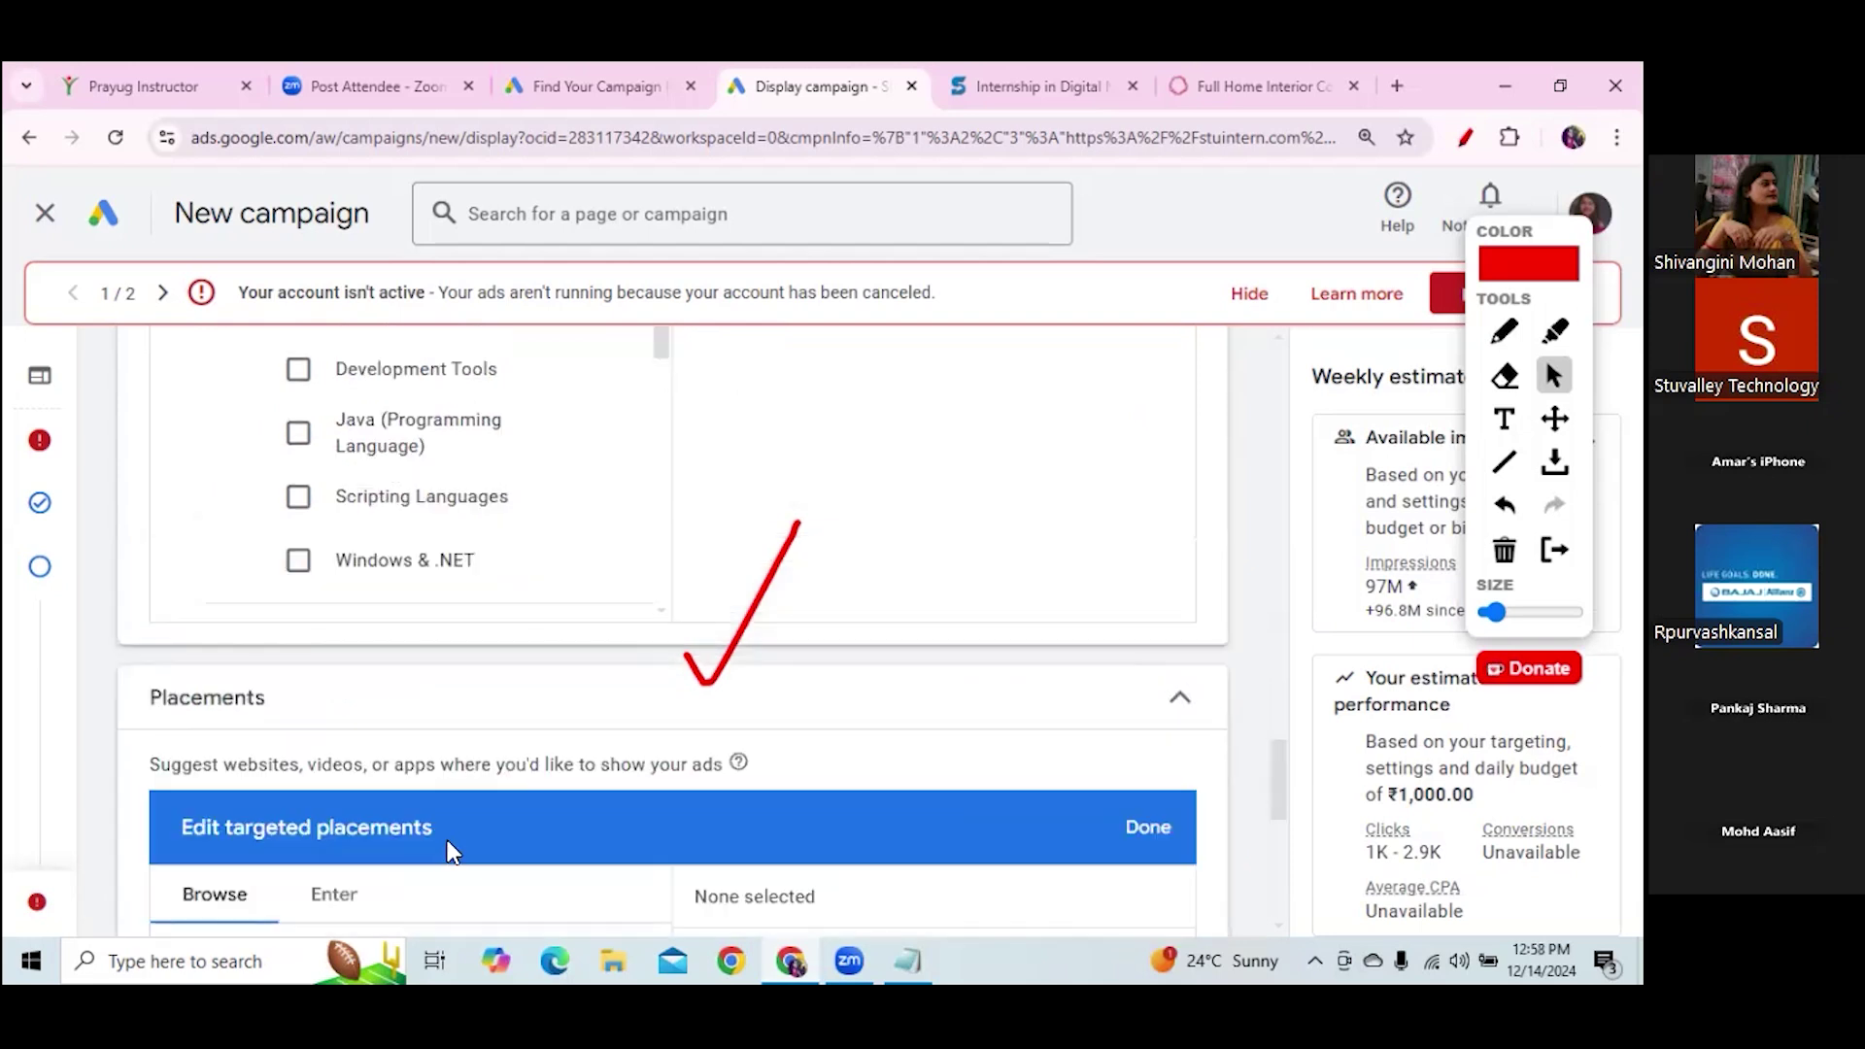
drag(1276, 767, 1279, 825)
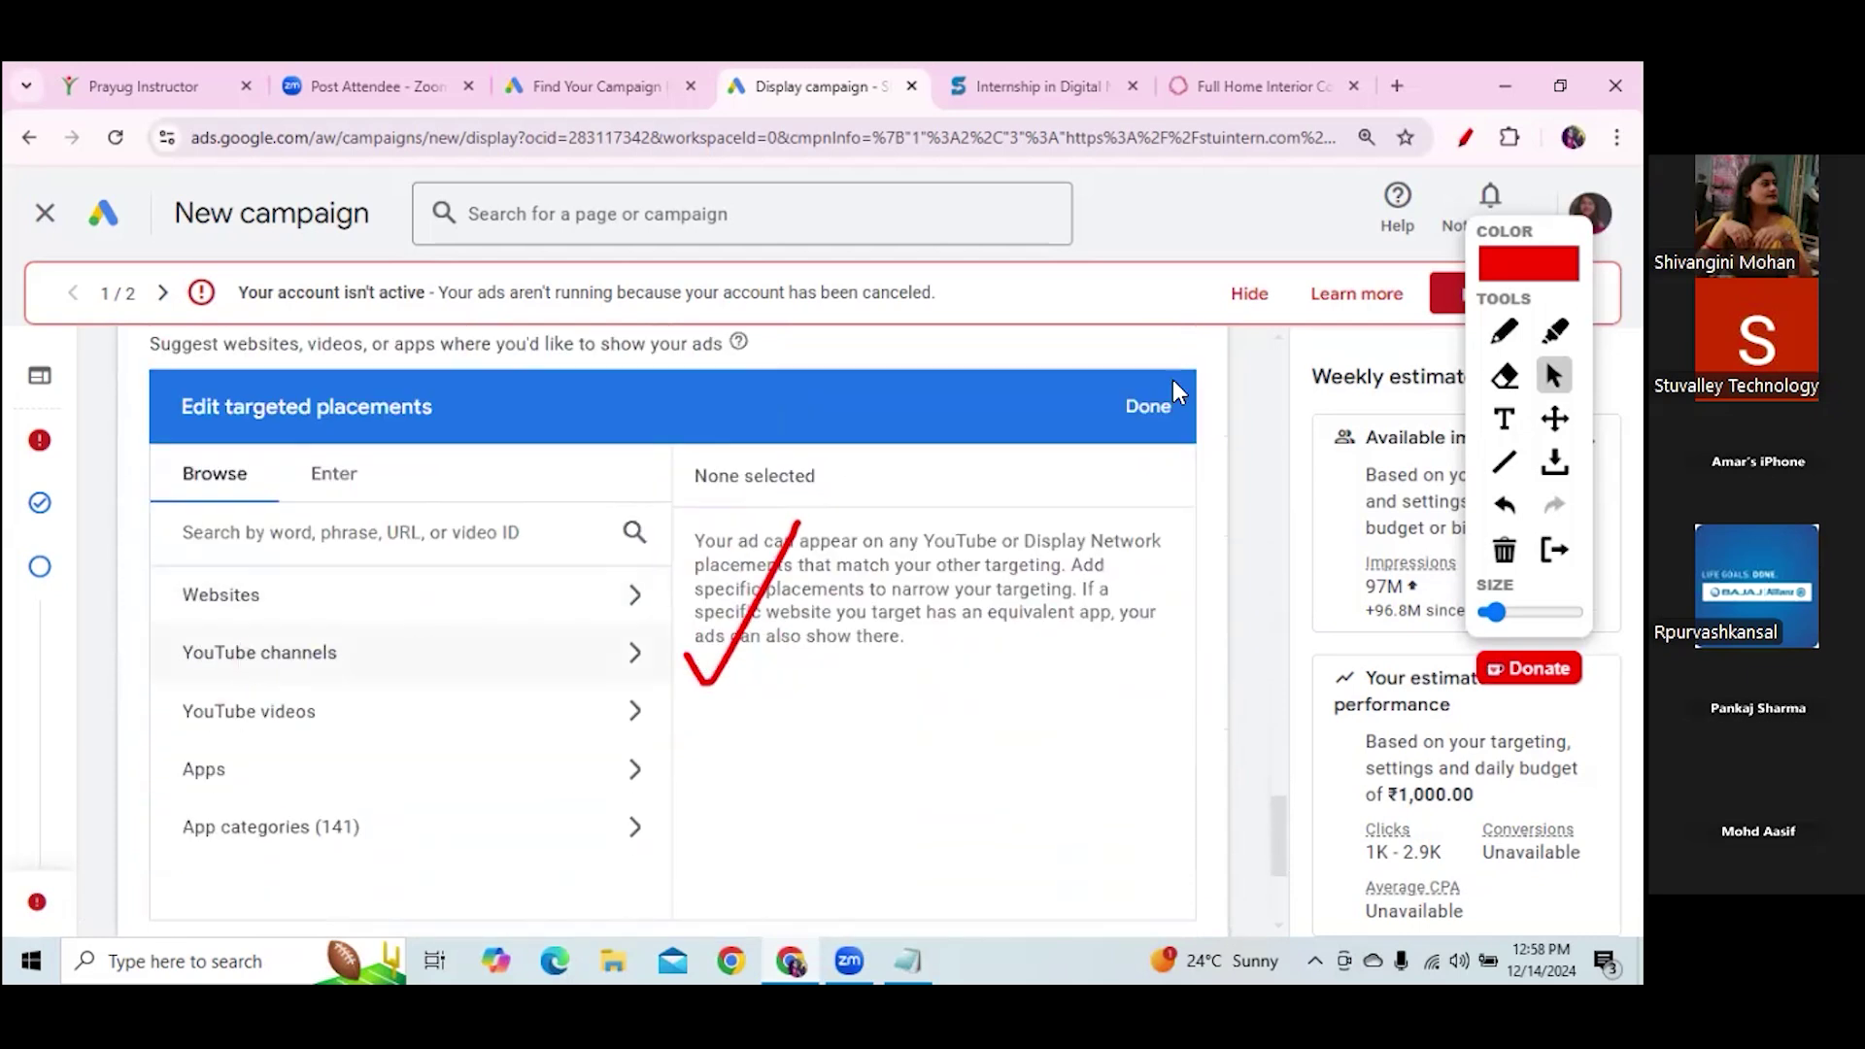
Mark Websites with a red check, box YouTube channels and YouTube videos in red, and clear all the annotations
click(1503, 331)
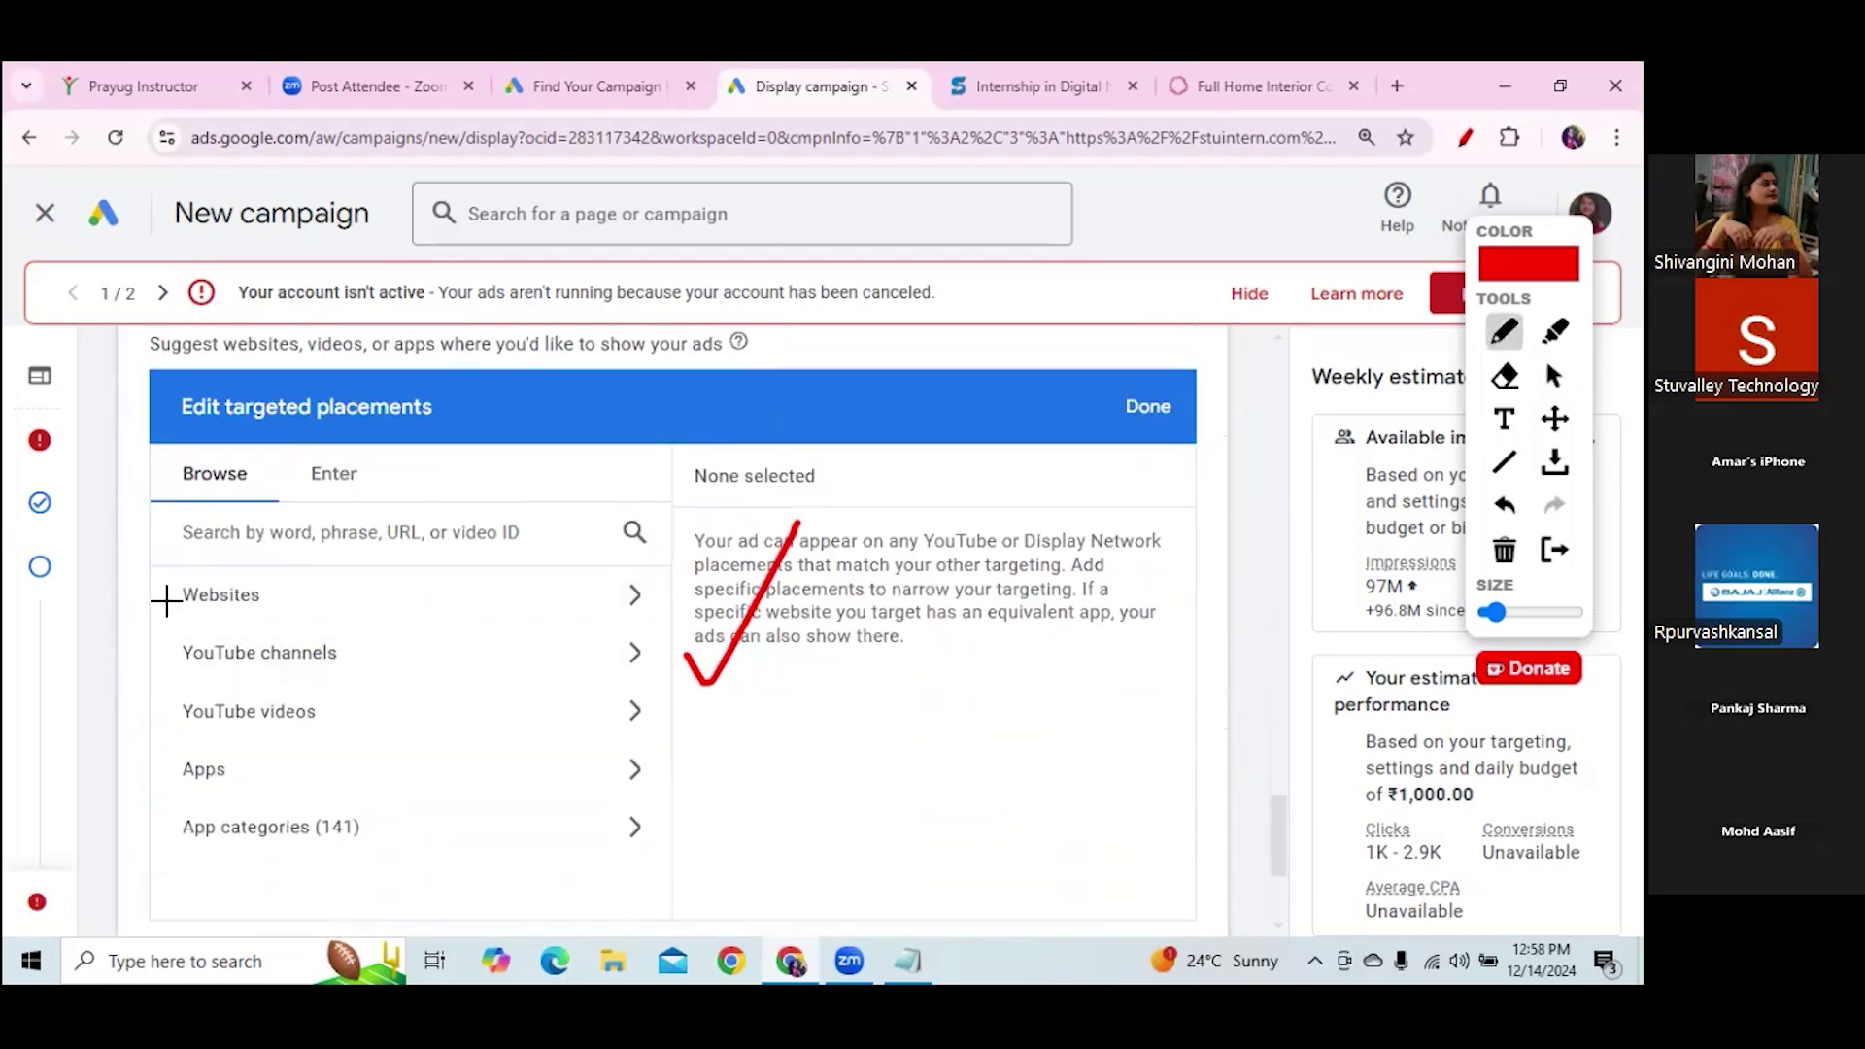
drag(163, 596, 233, 517)
mouse_move(313, 626)
mouse_down()
mouse_move(361, 629)
mouse_move(308, 748)
mouse_move(179, 754)
mouse_move(167, 619)
mouse_move(350, 633)
mouse_up()
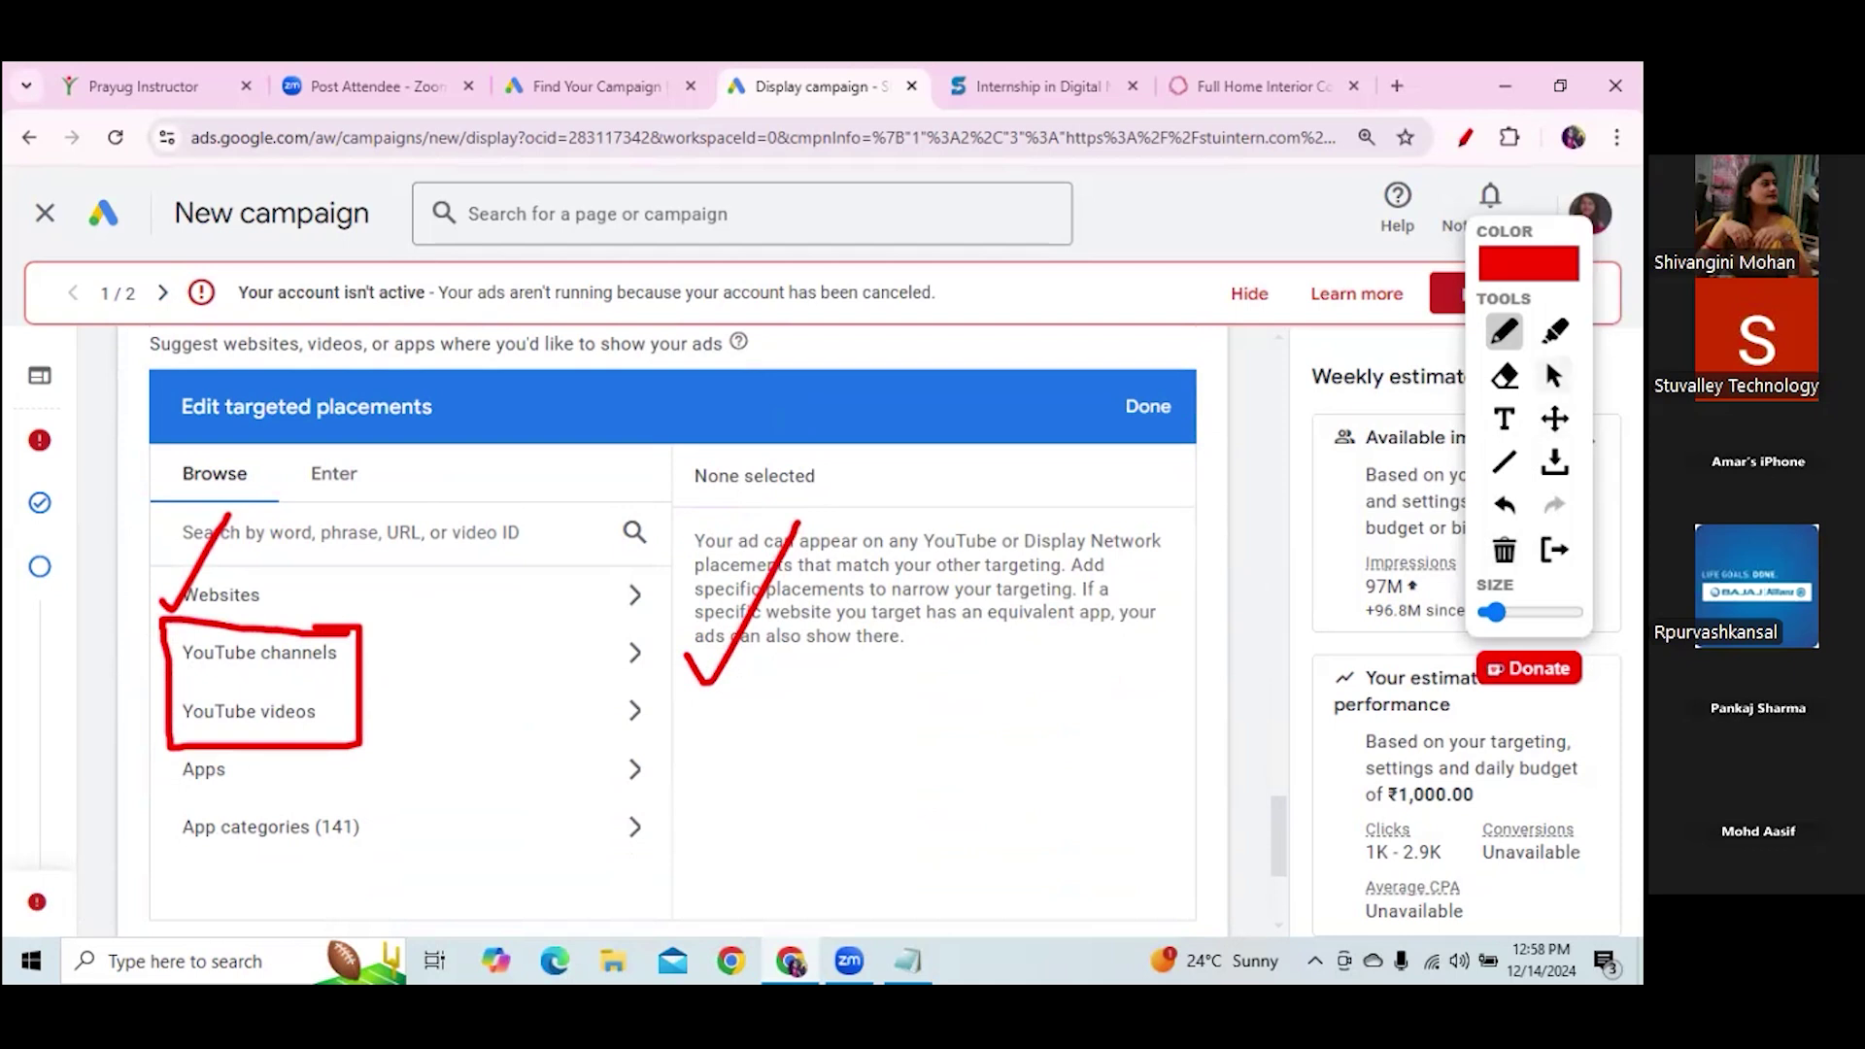
click(1553, 376)
click(1504, 550)
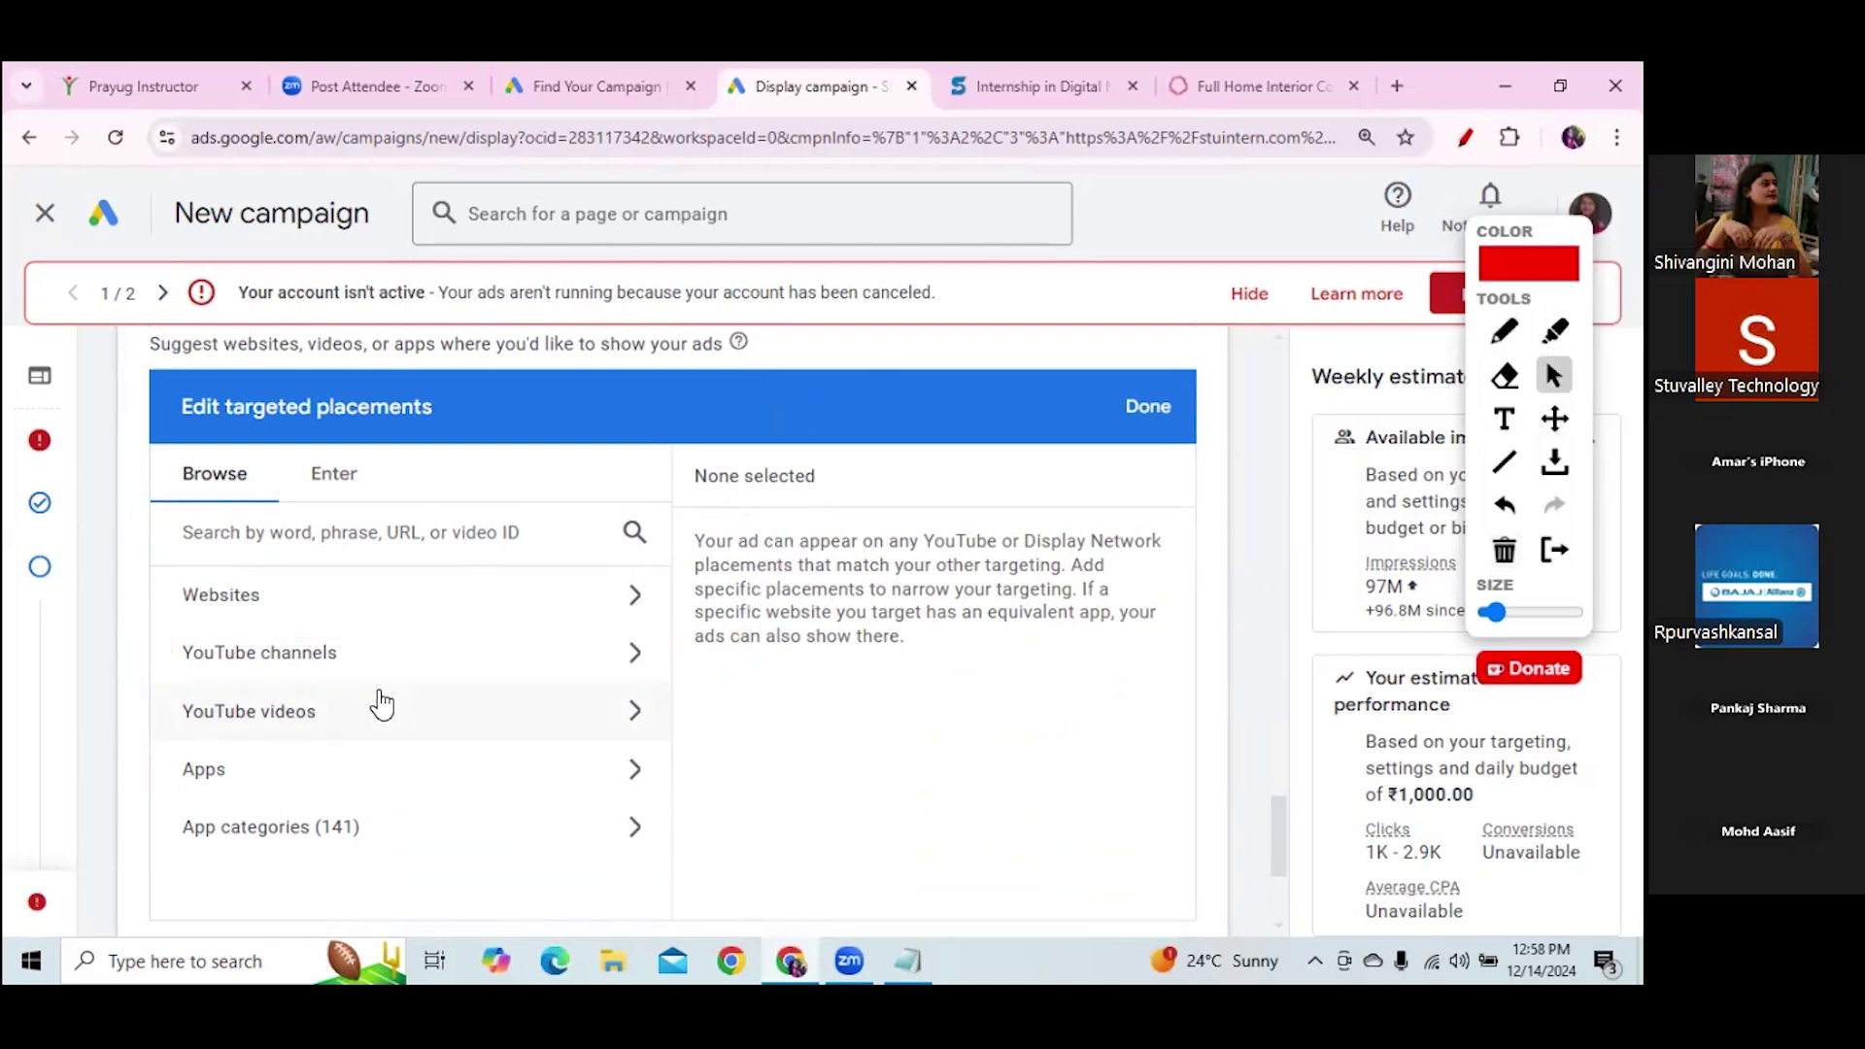
Choose the YouTube videos placements and open the "Free Local SEO Tool" video on YouTube in a new browser tab
click(287, 714)
key(ctrl+t)
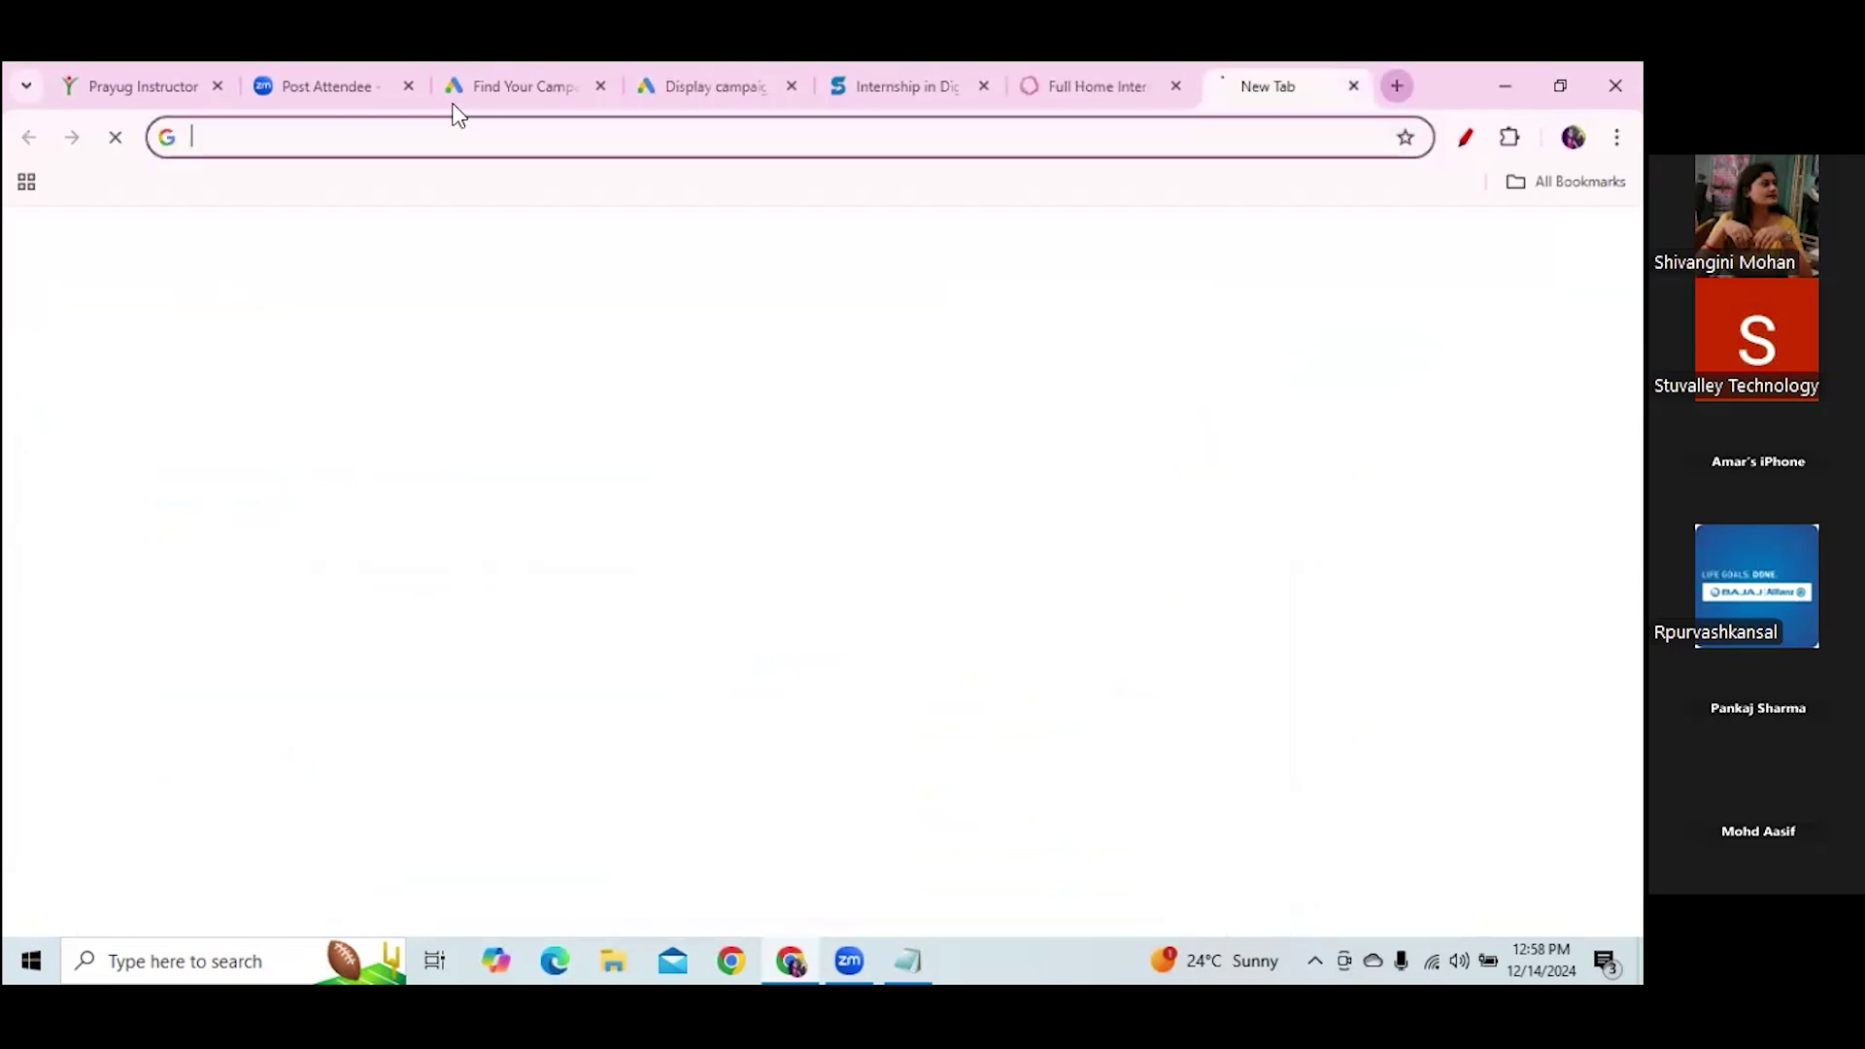
text(you)
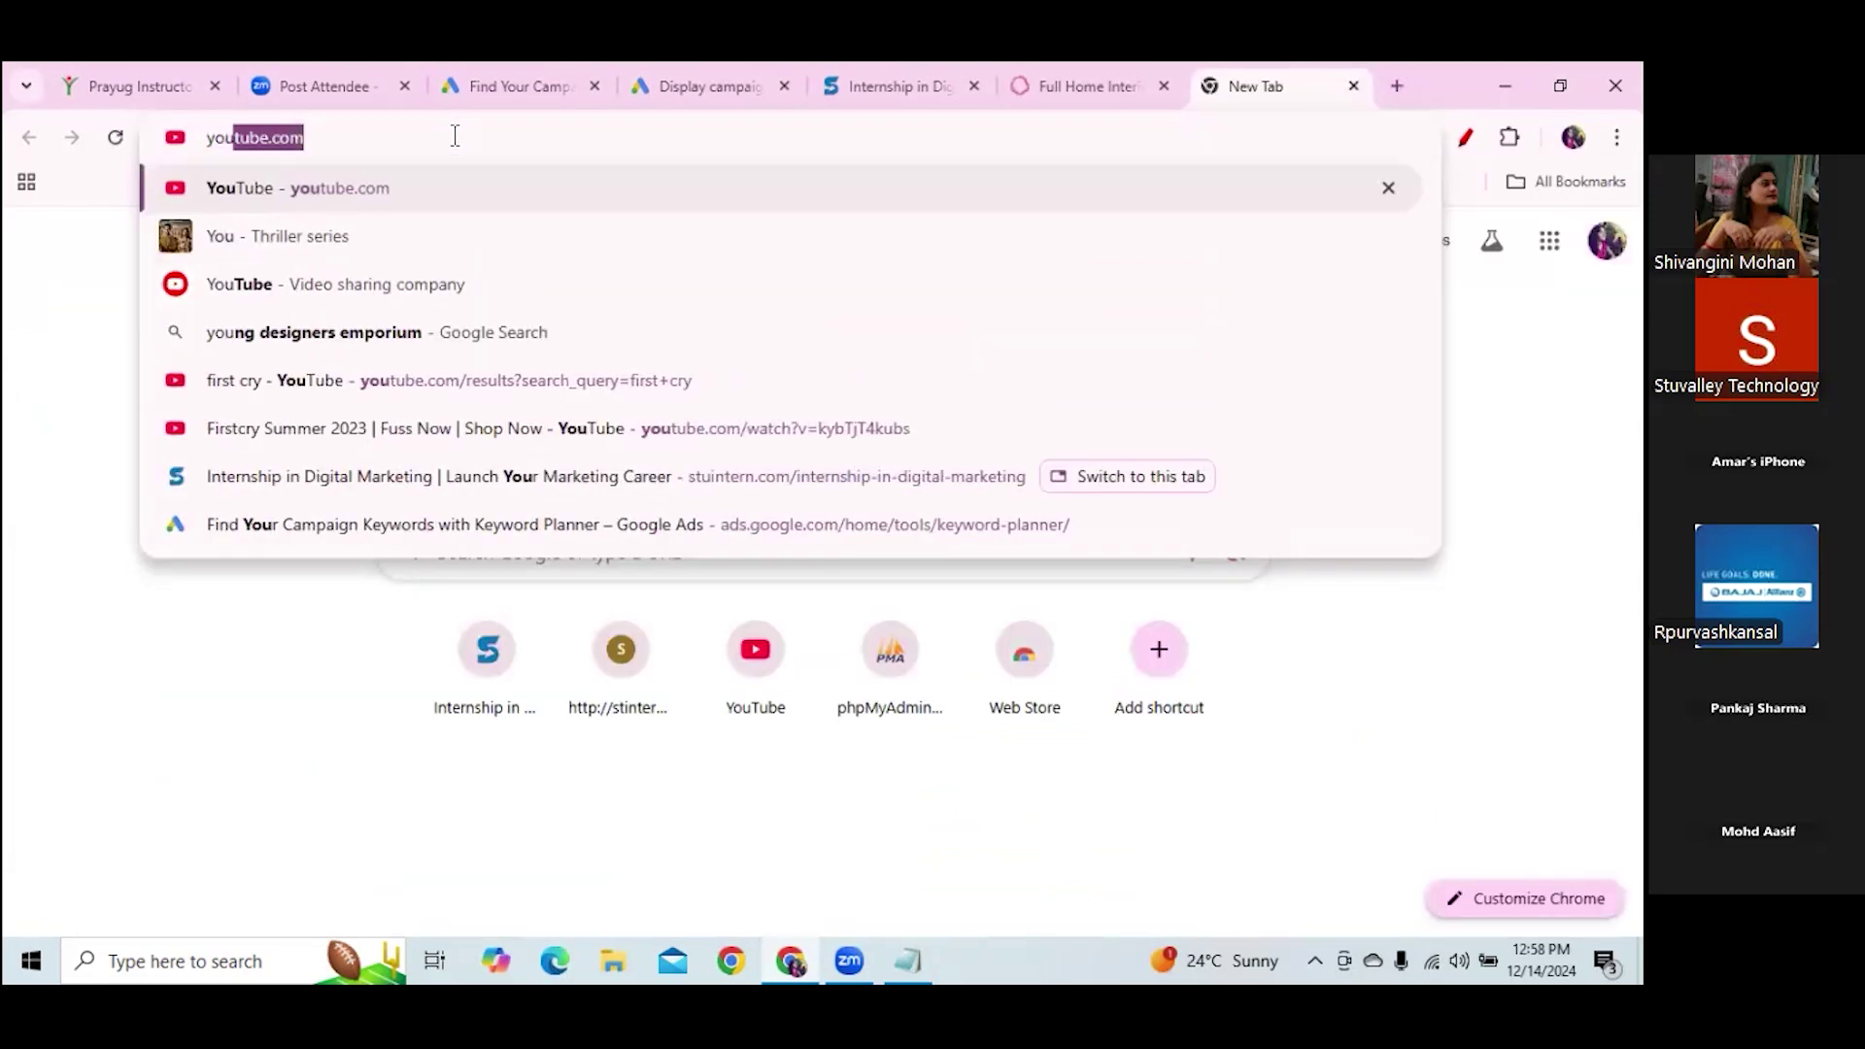
key(Return)
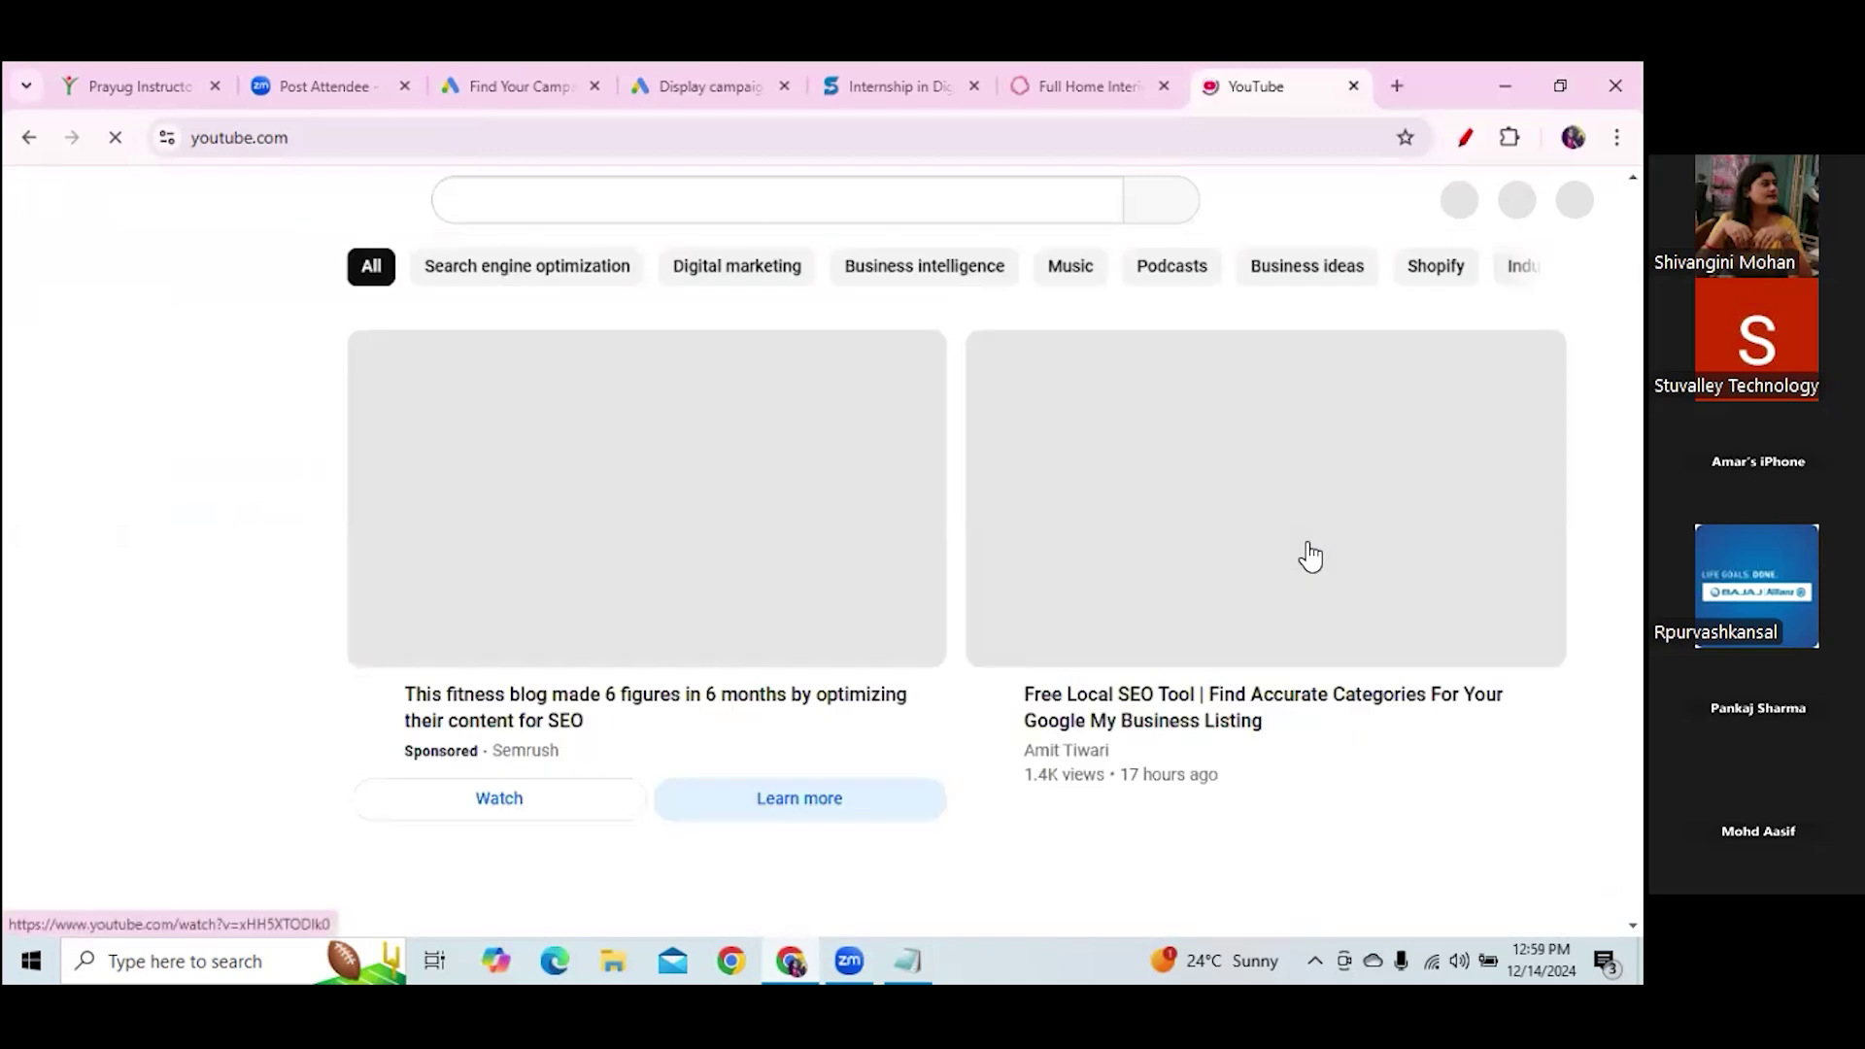
click(1200, 524)
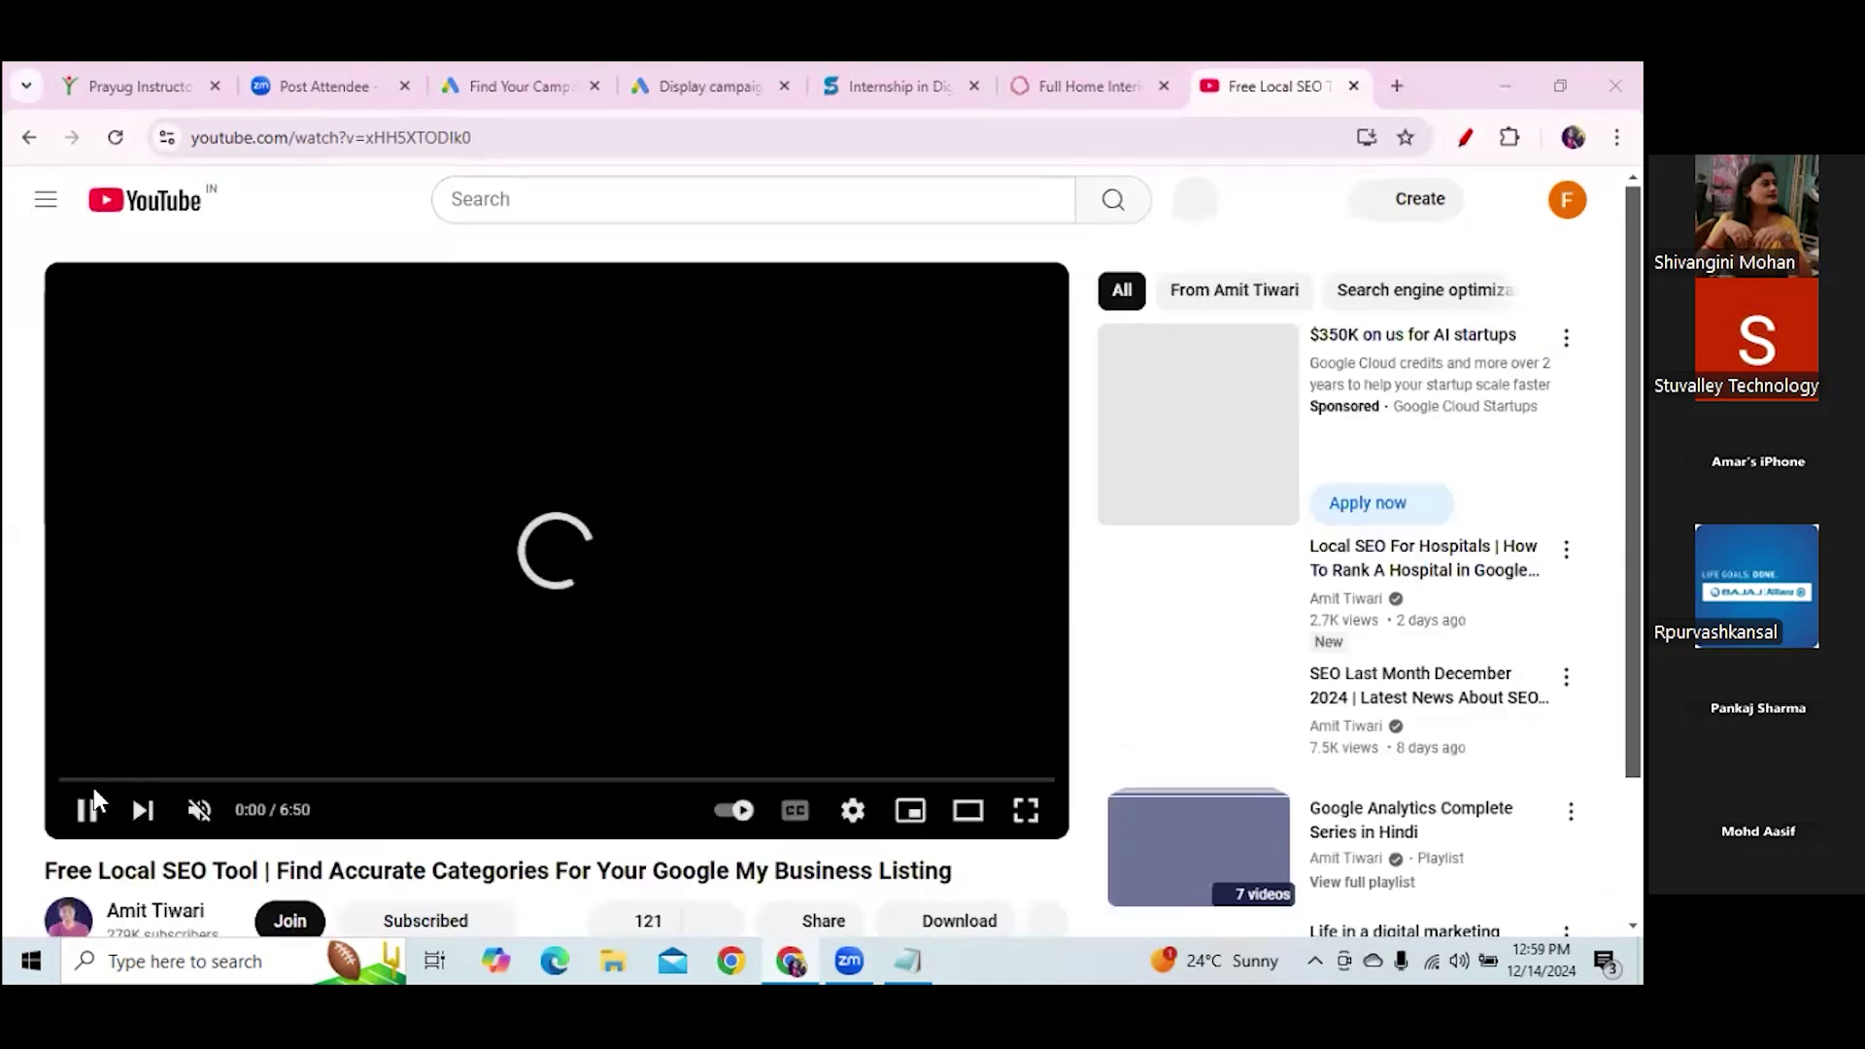
Pause the "Free Local SEO Tool" video and copy its full YouTube URL
click(87, 809)
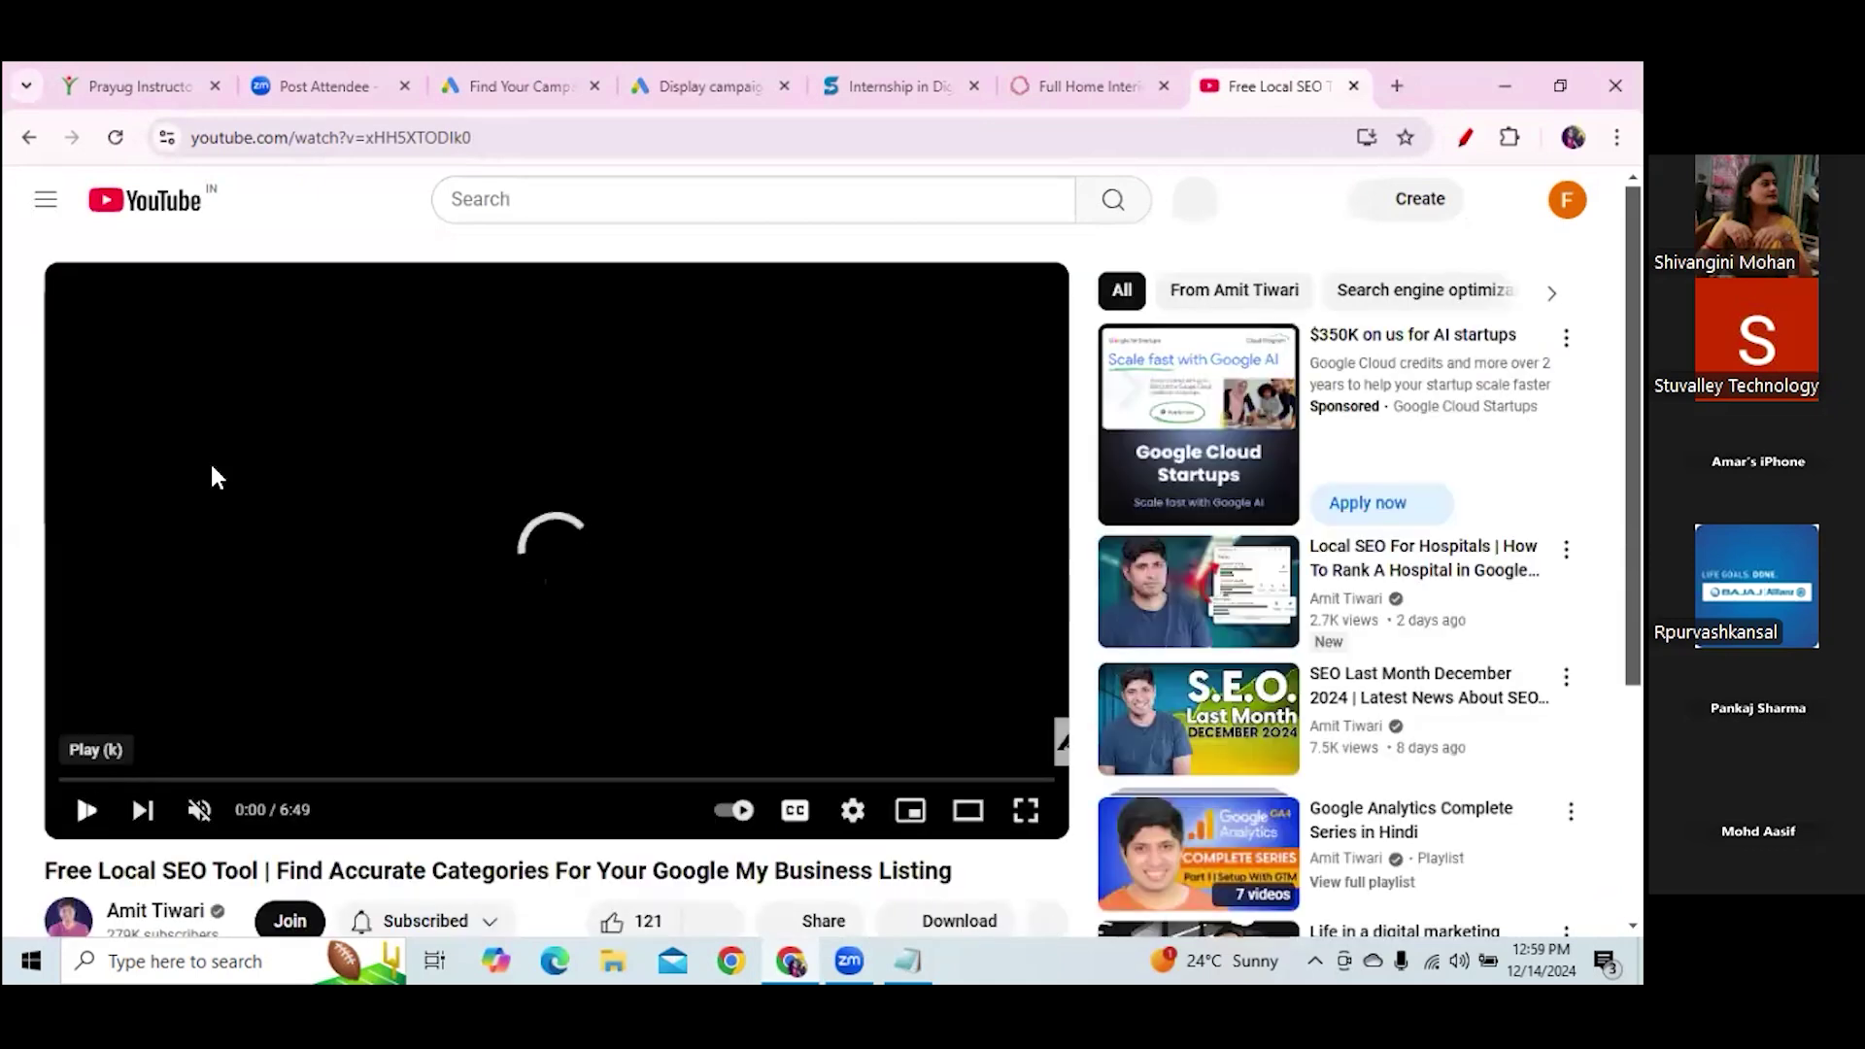
double_click(515, 137)
key(ctrl+a)
key(ctrl+c)
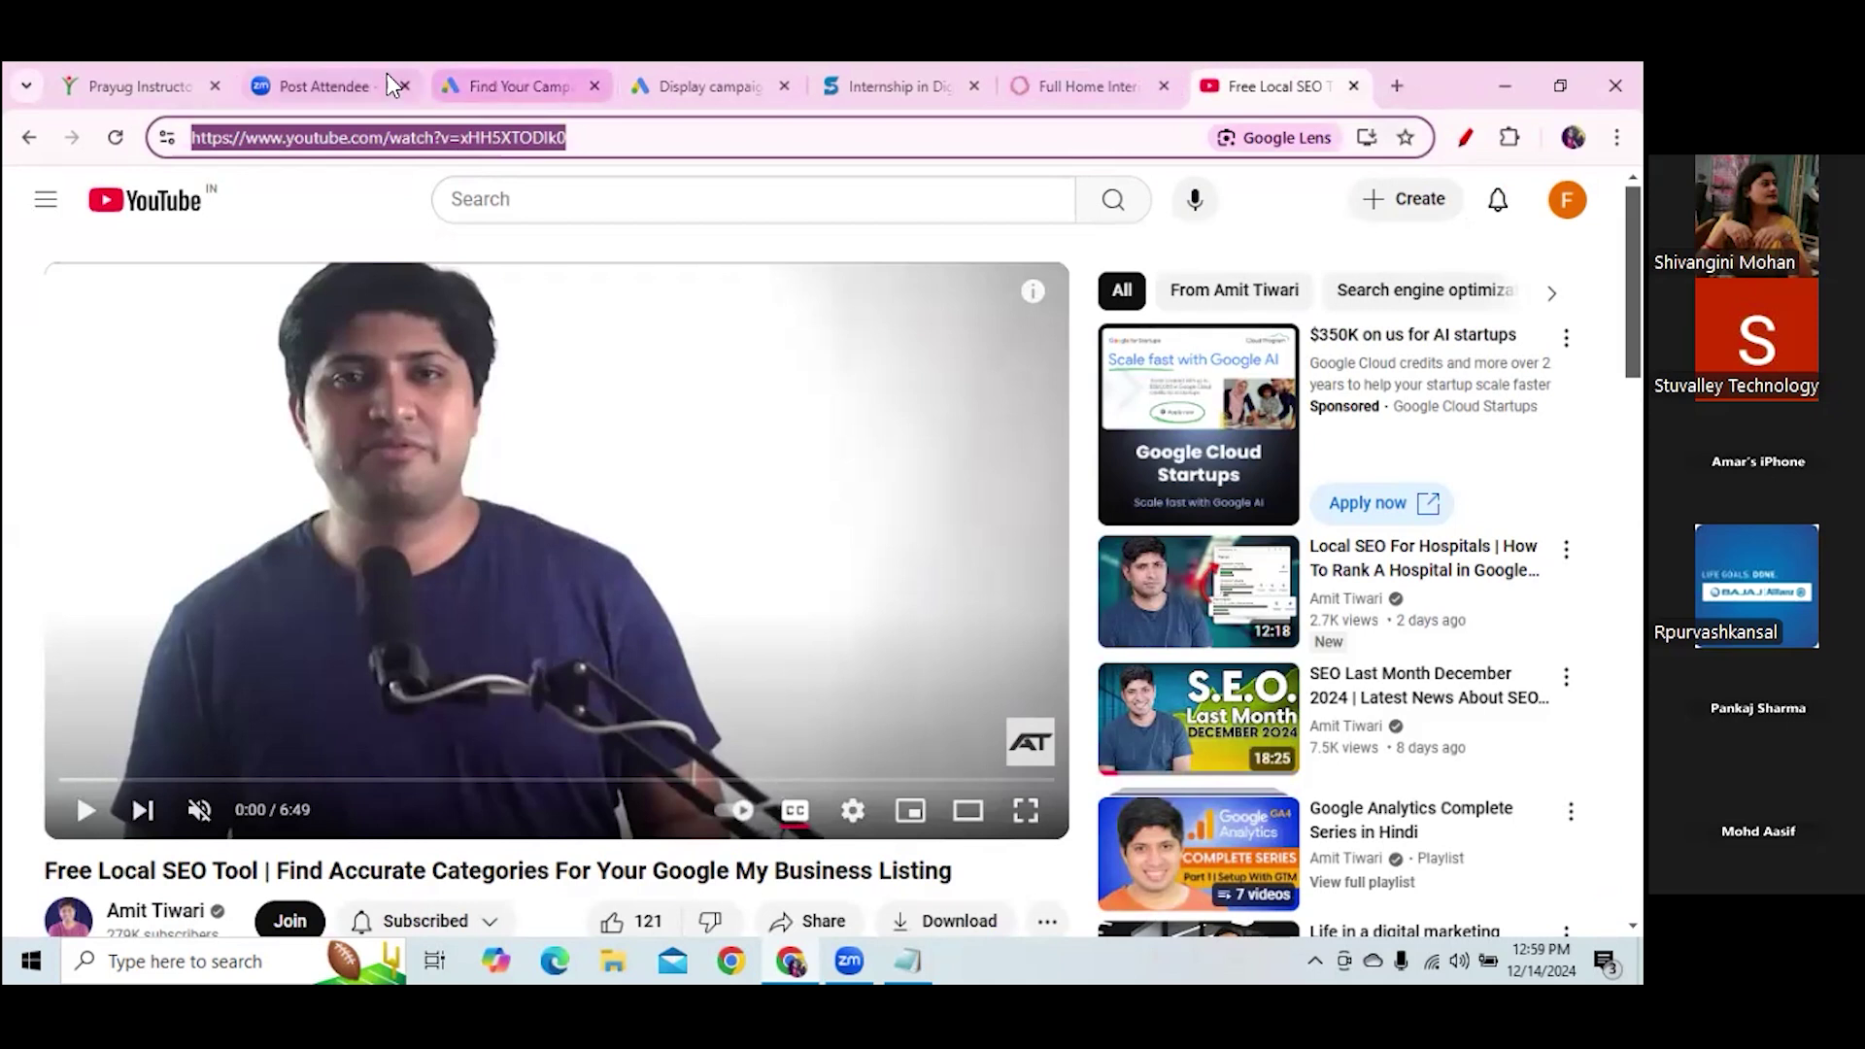
Return to the Google Ads campaign, search YouTube video placements for the copied URL and select the "Free Local SEO Tool" video
click(701, 85)
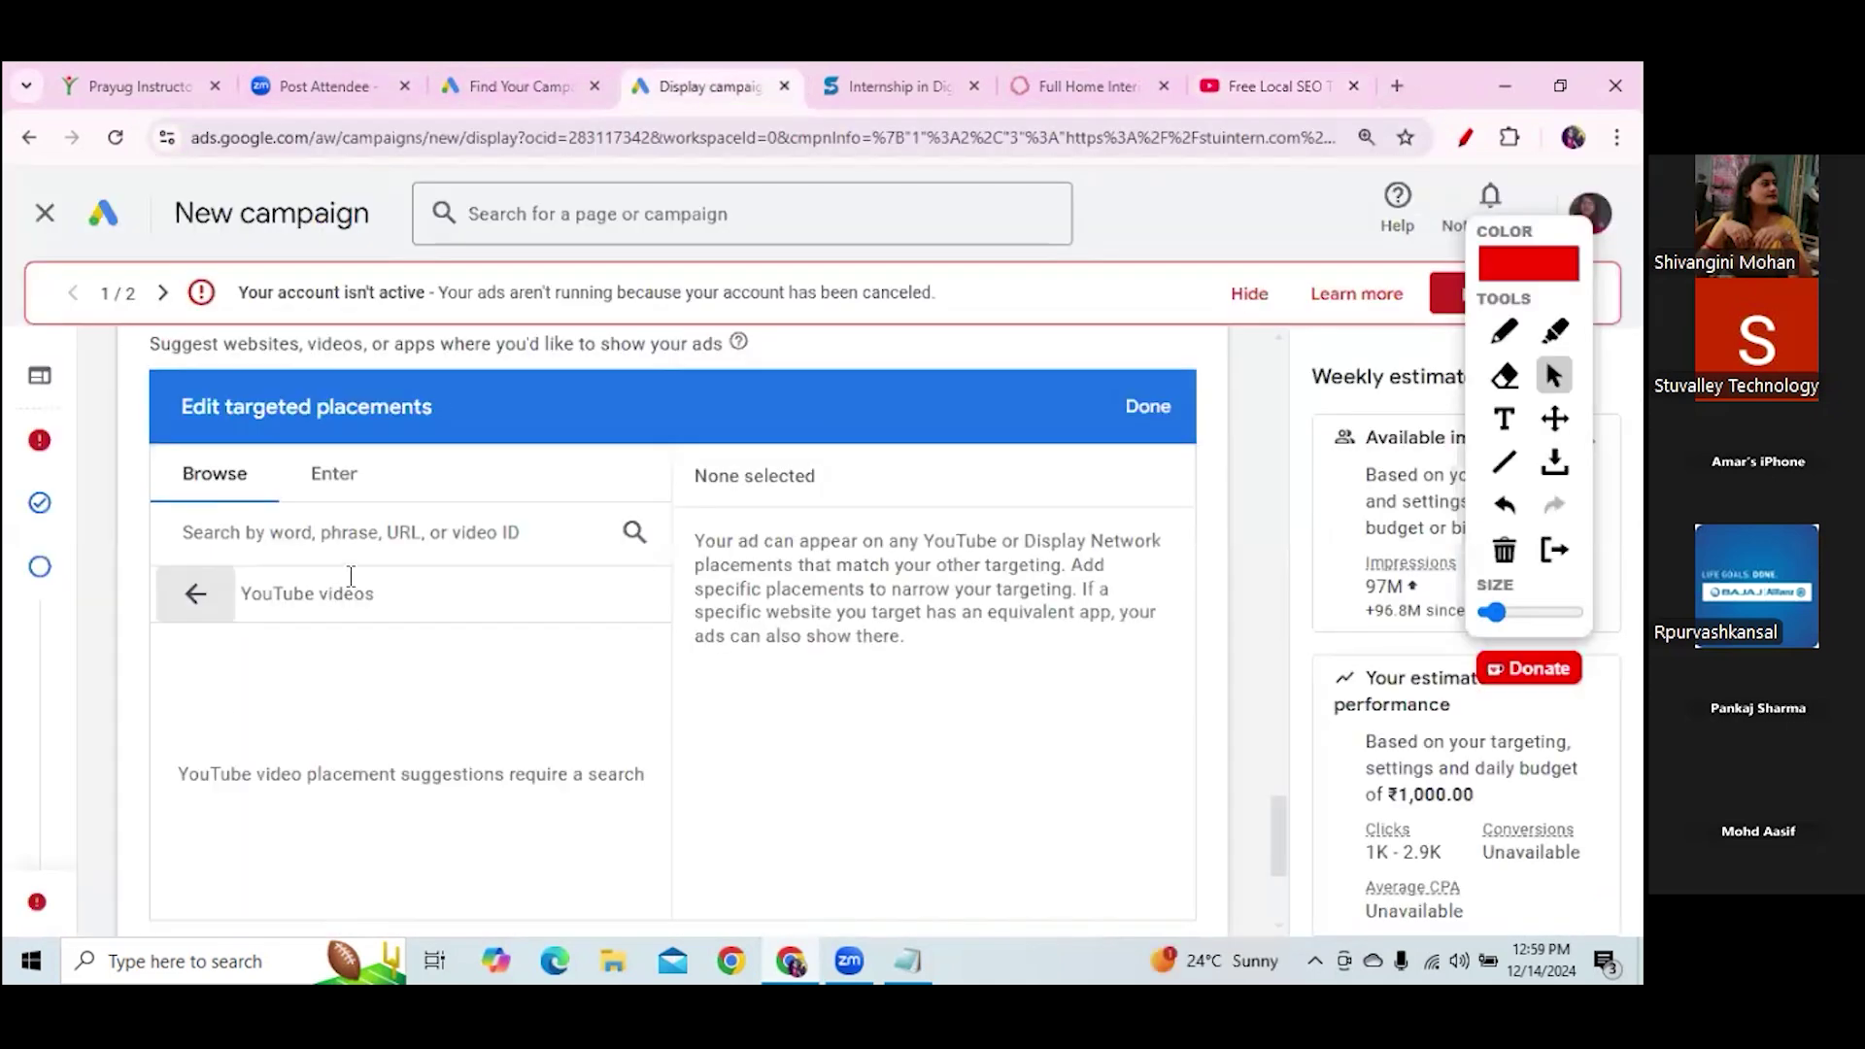
click(324, 534)
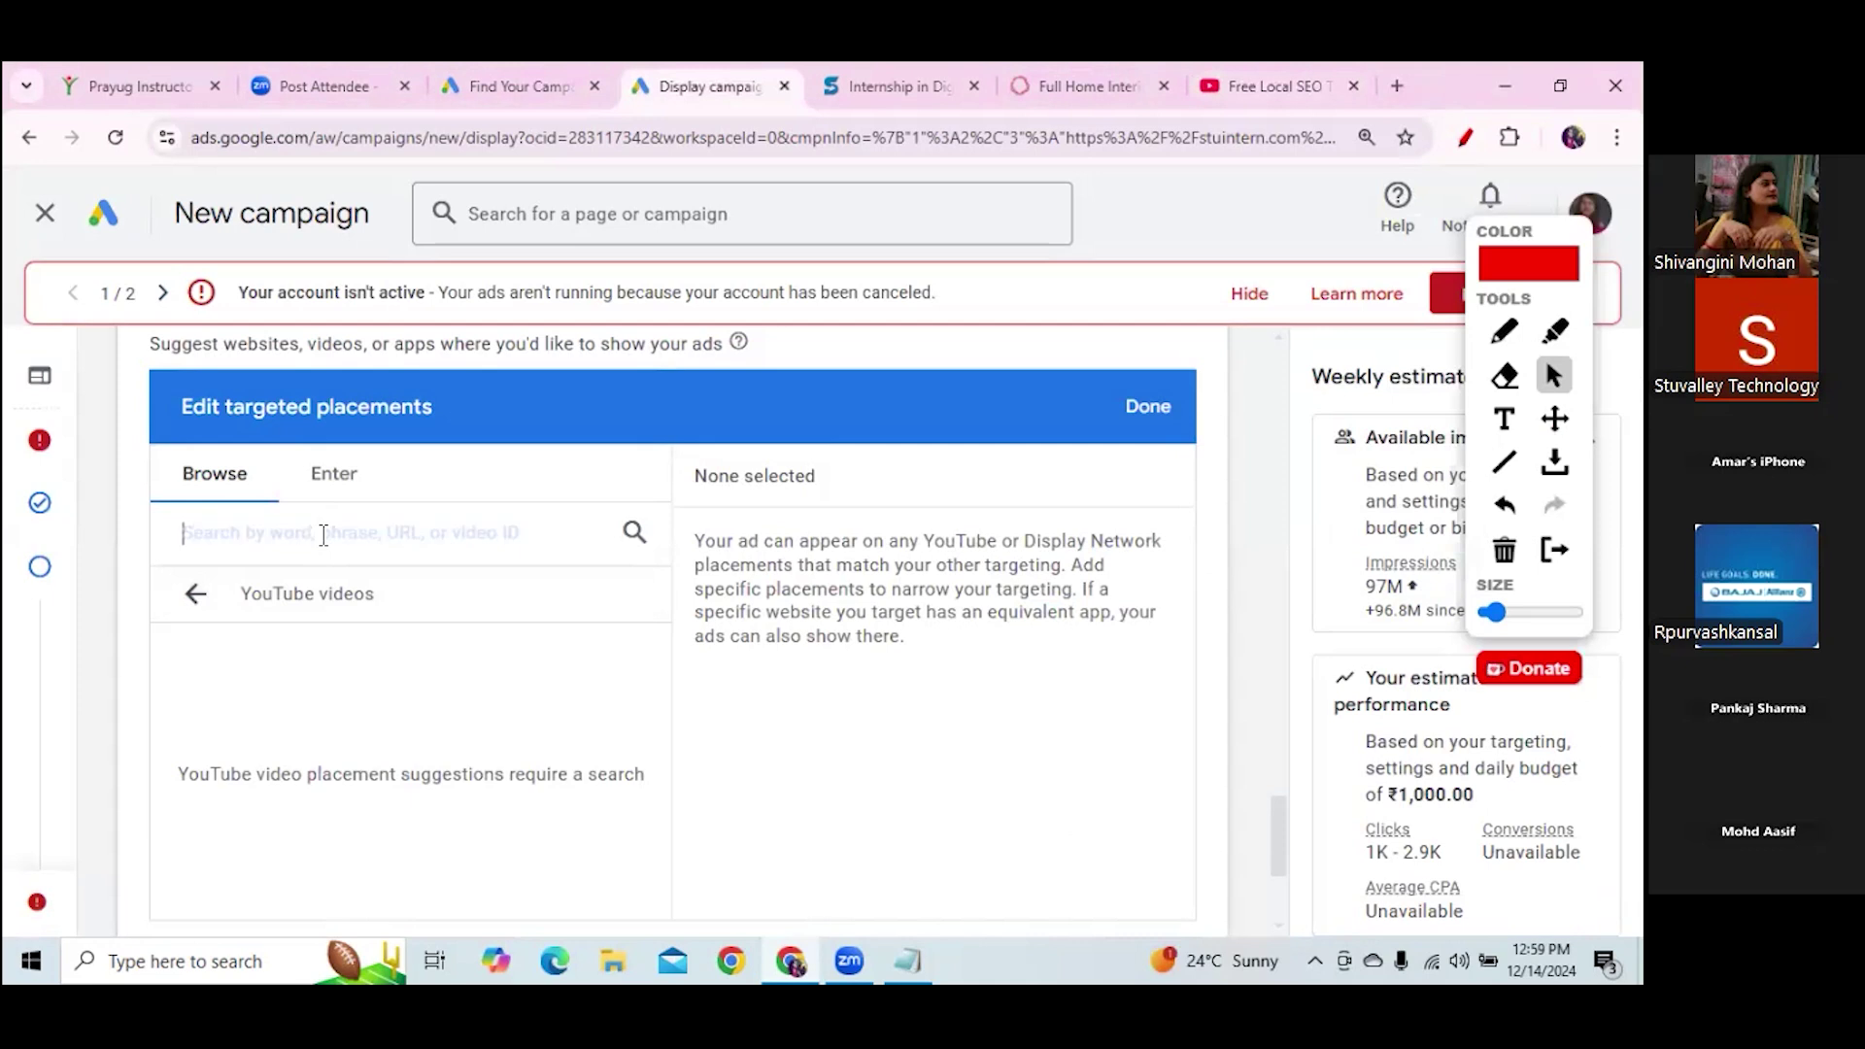
key(ctrl+v)
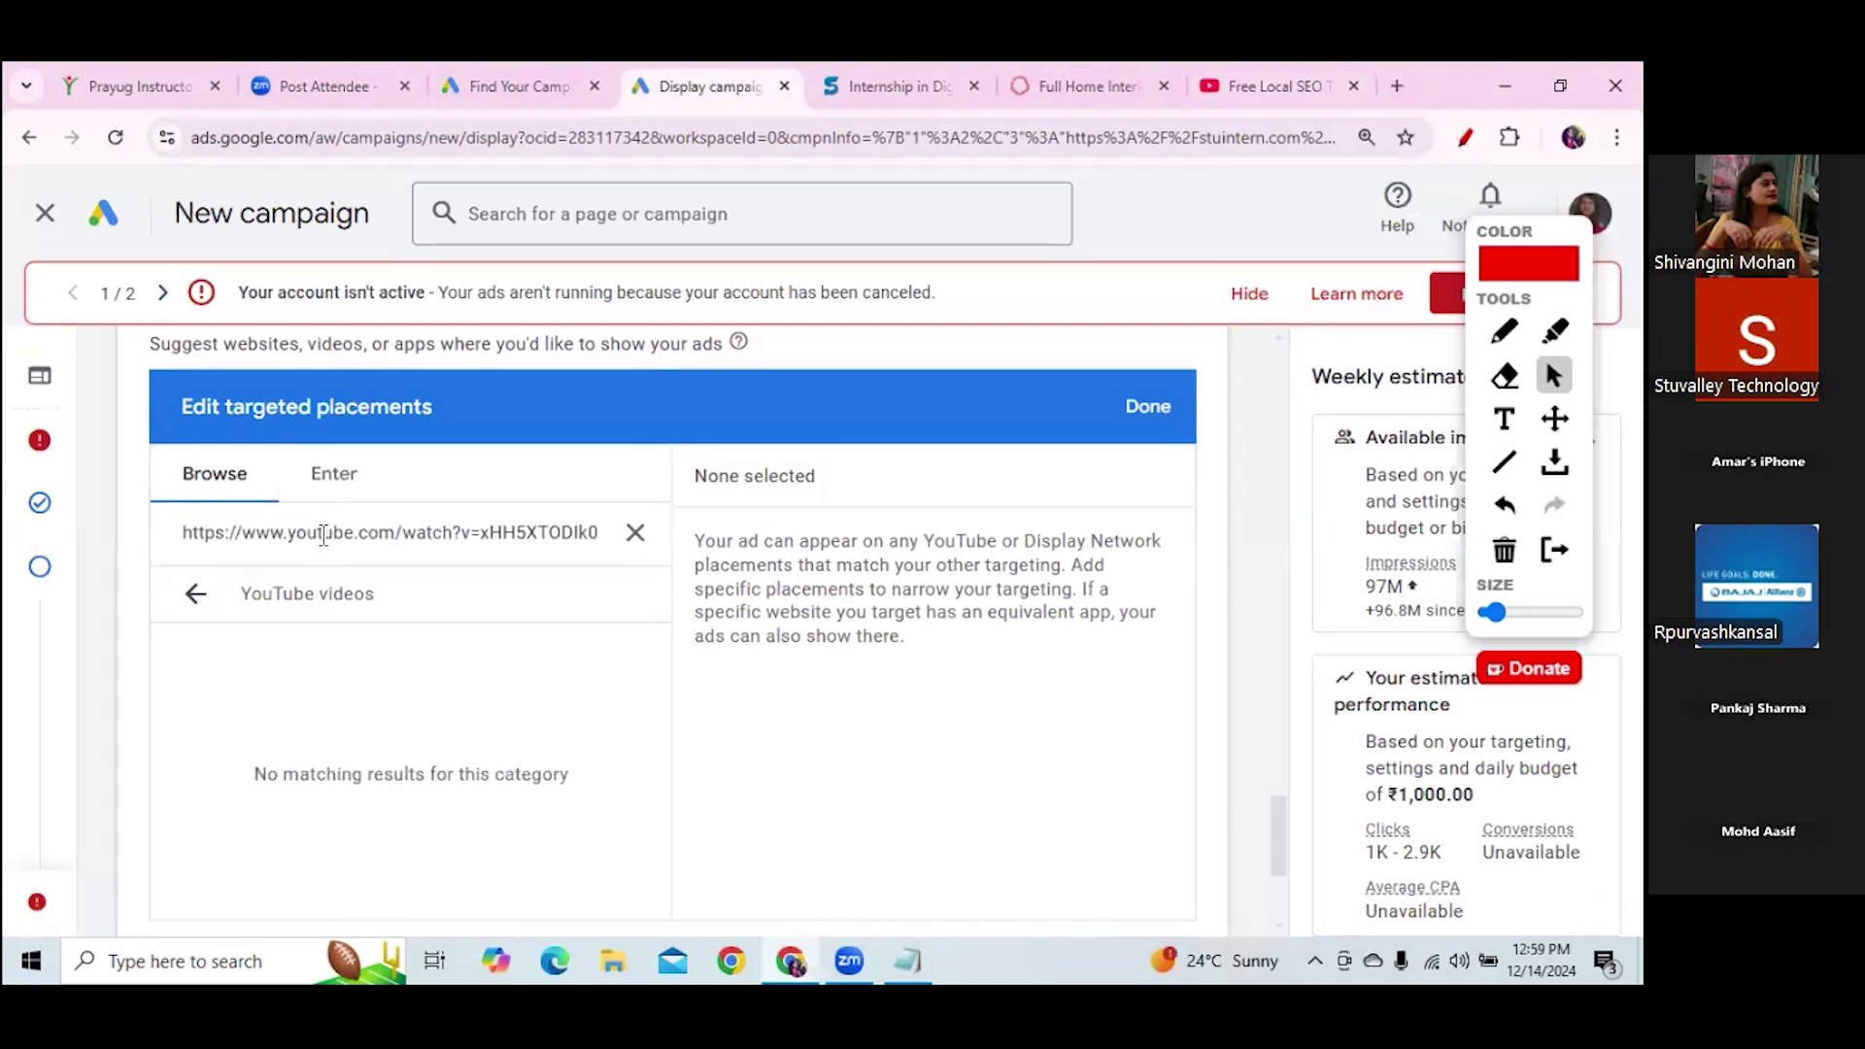
key(Return)
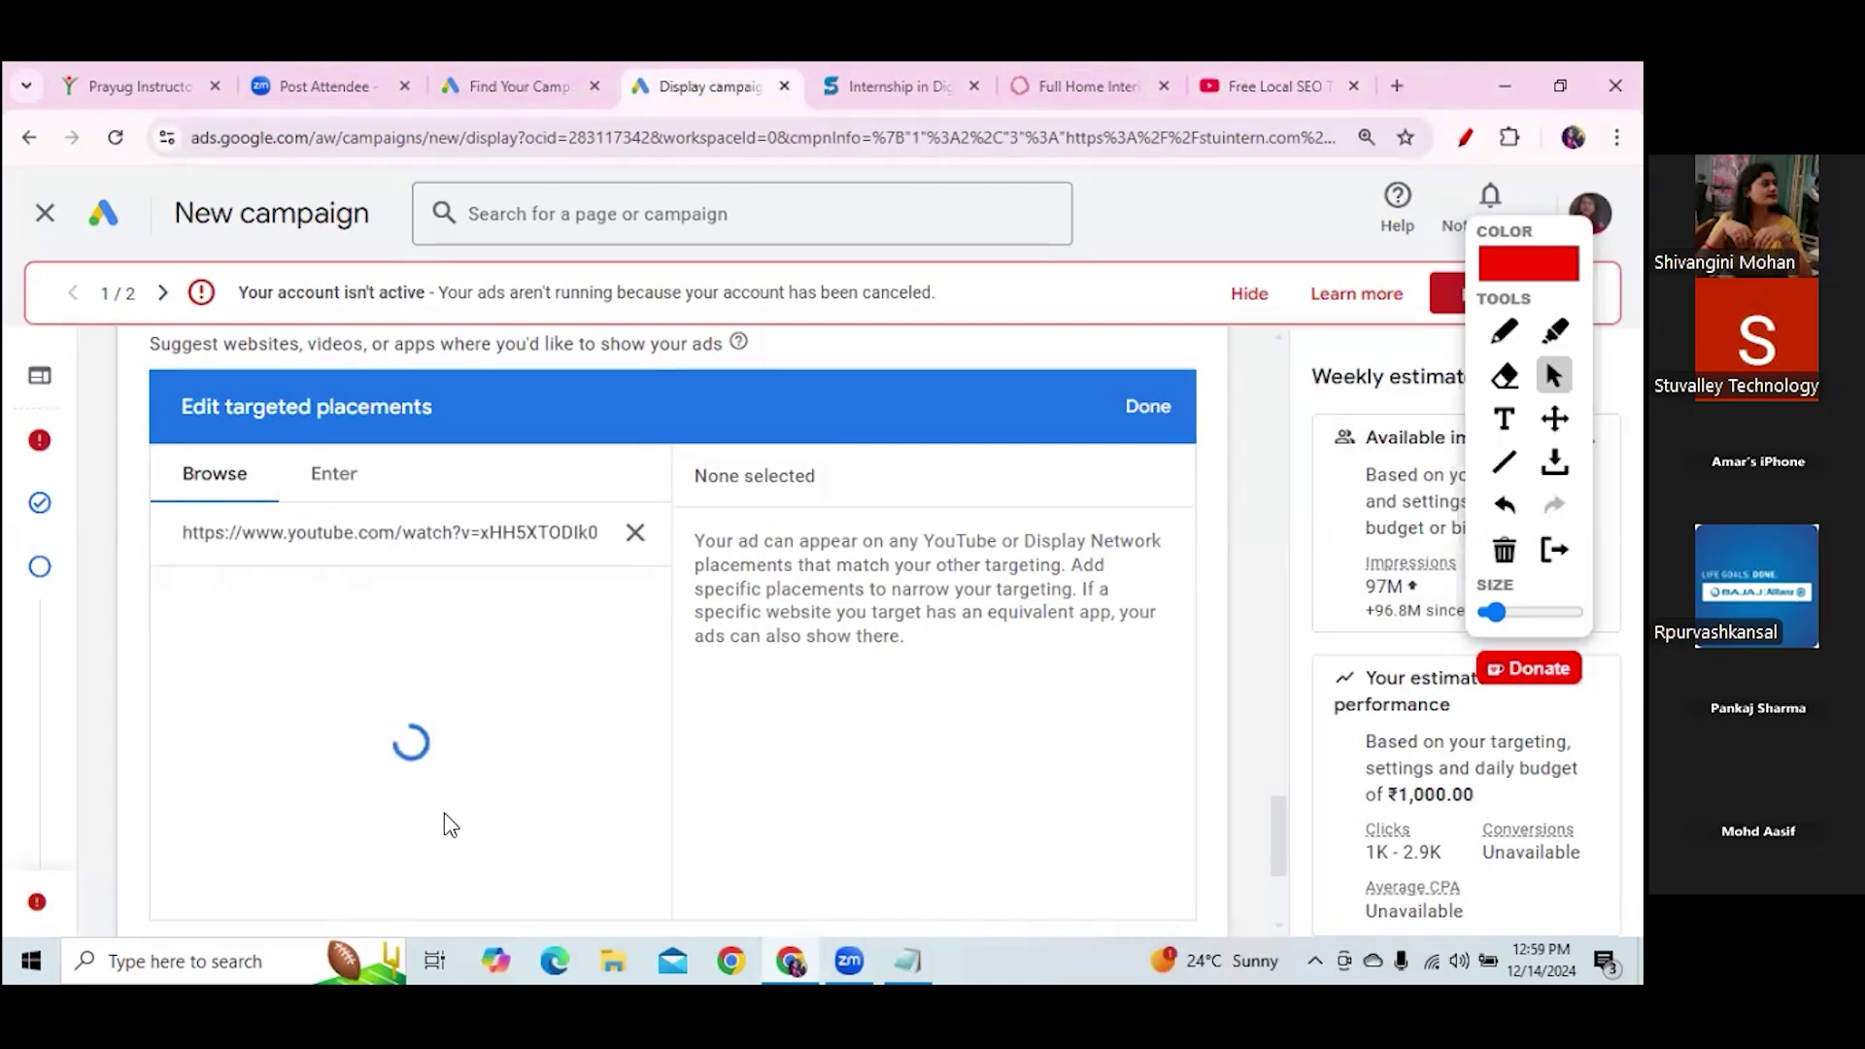
click(197, 687)
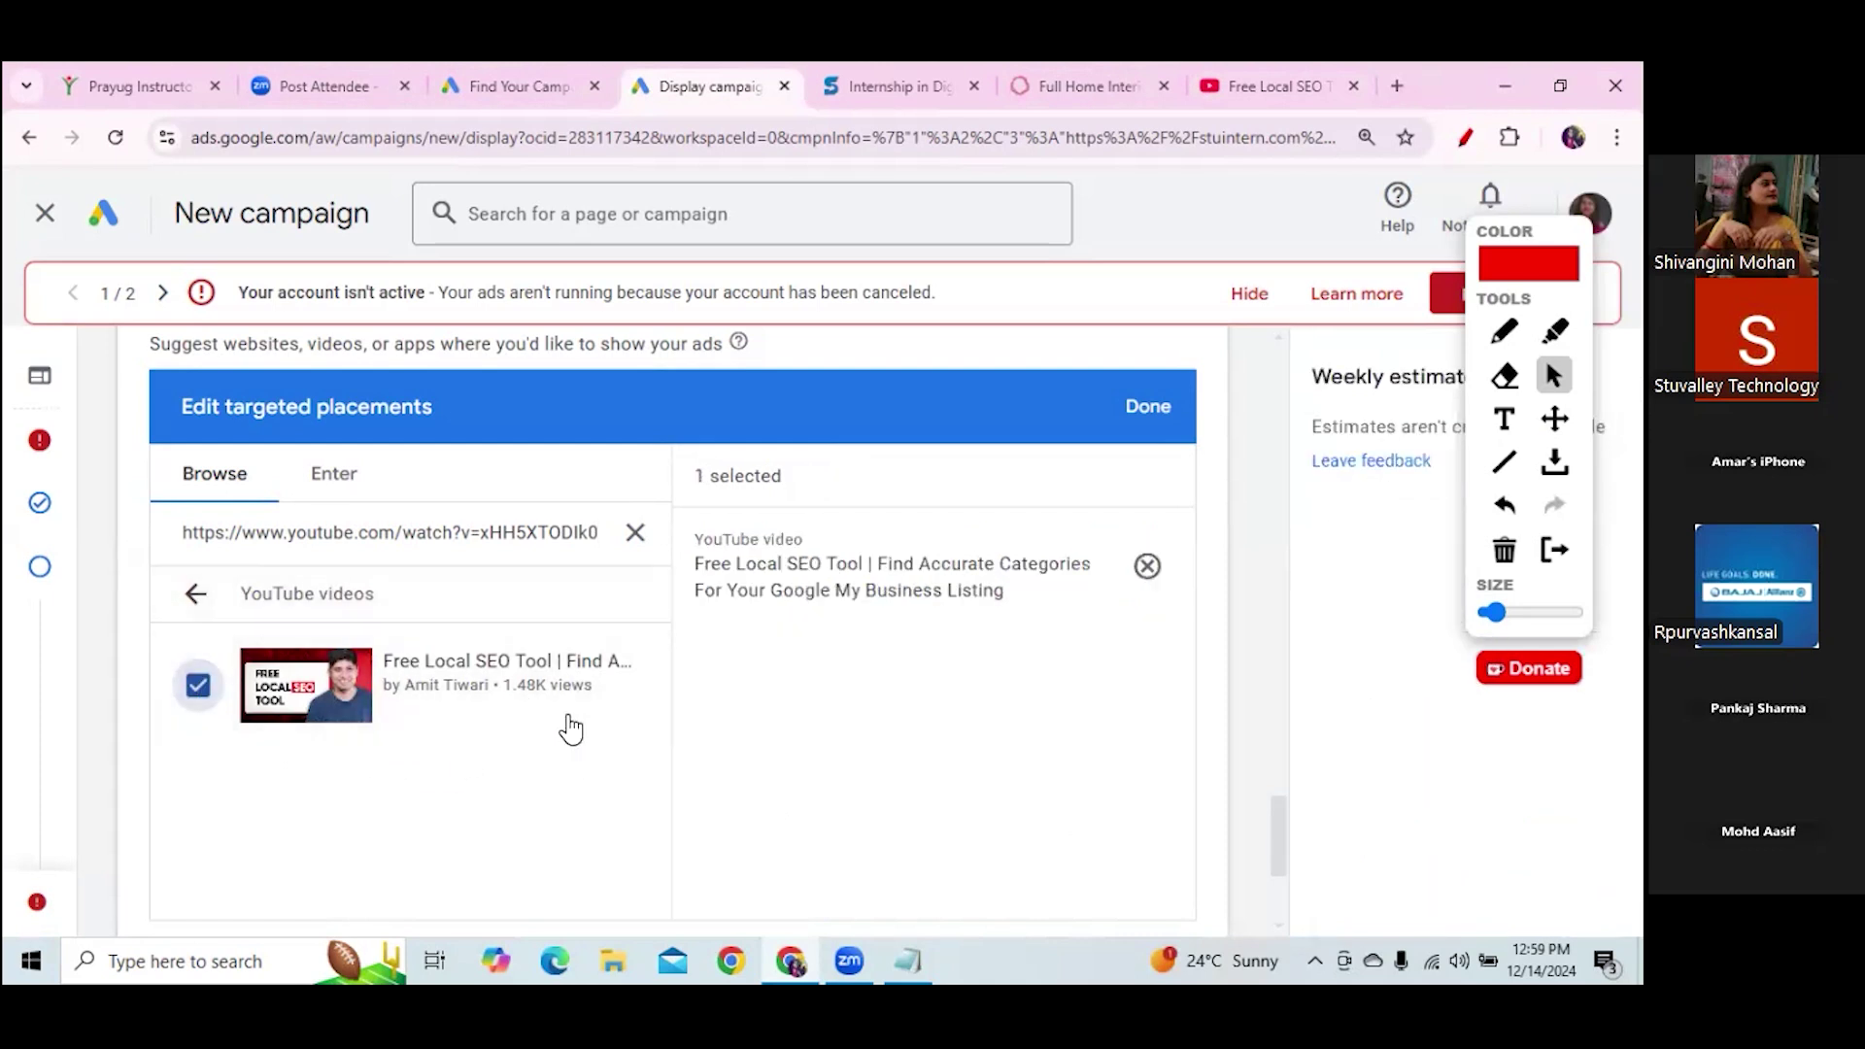
Go back to the YouTube video page and highlight the end of the video title, "our Google My Business Listing"
click(1253, 84)
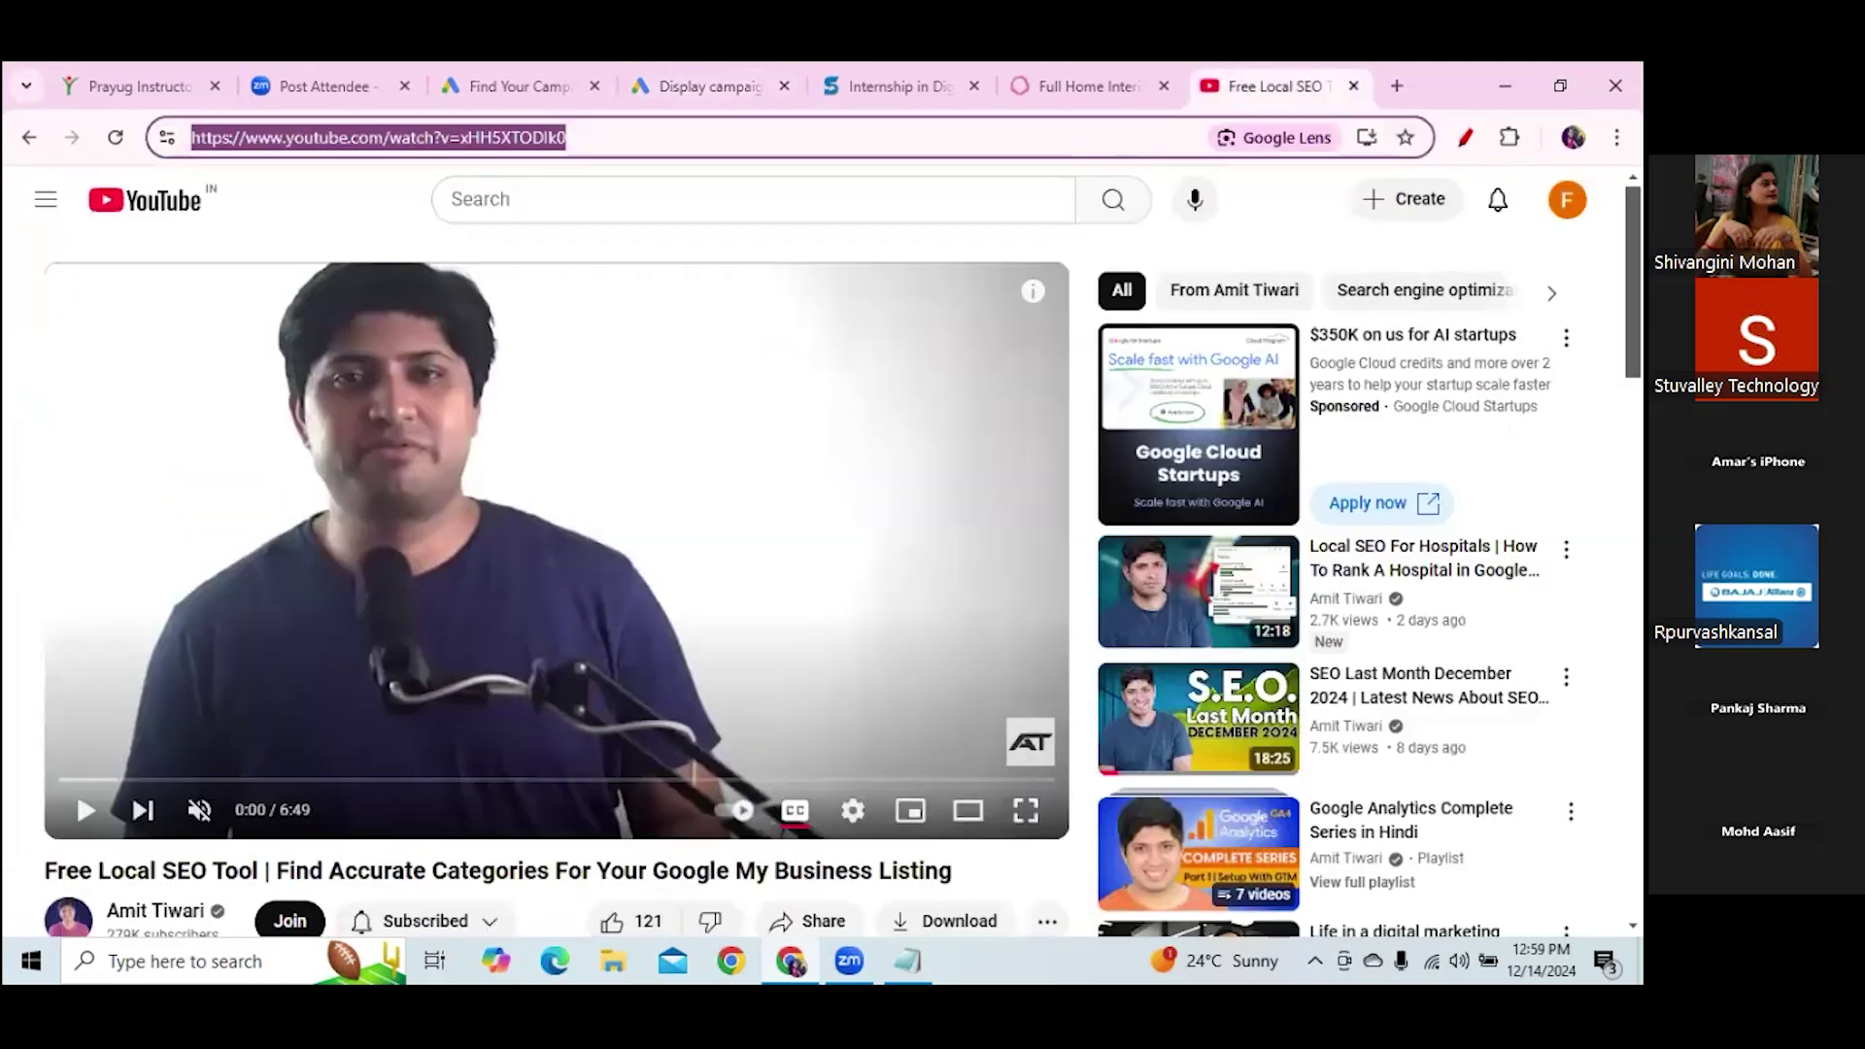
scroll(563, 701, down, 2)
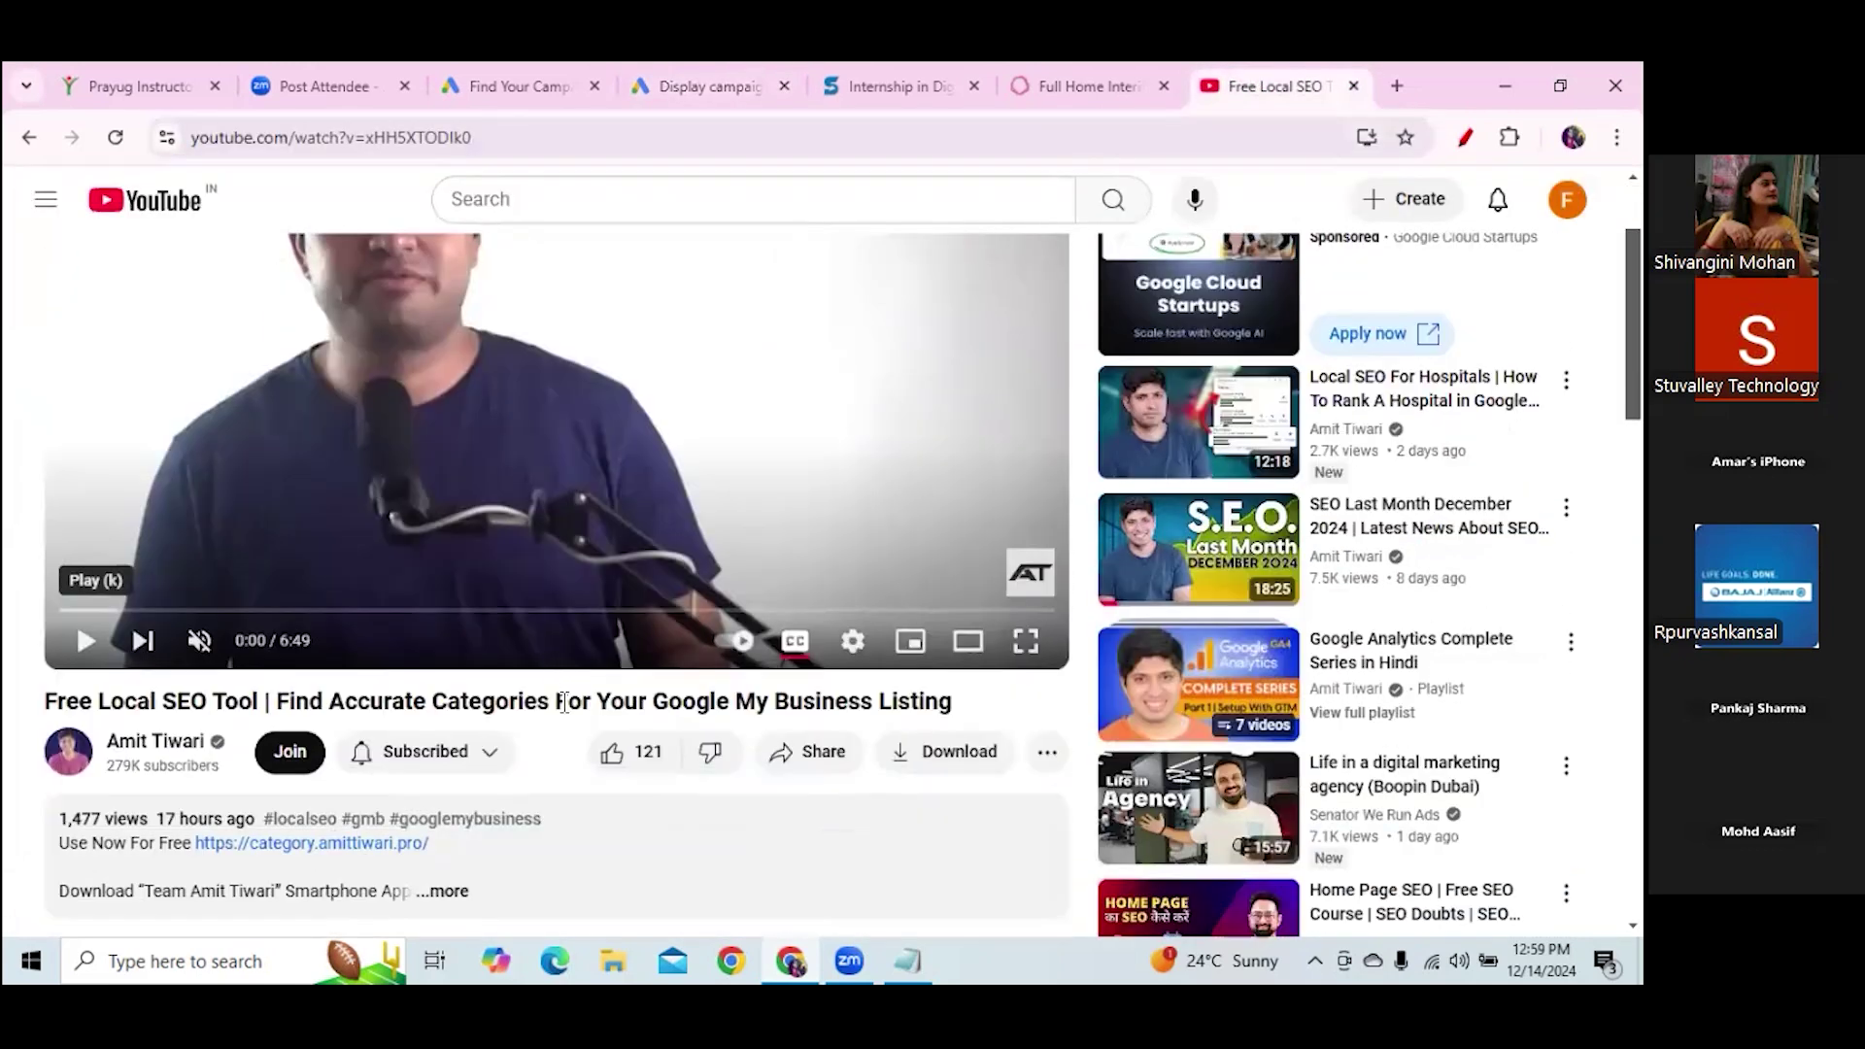
drag(609, 701, 946, 679)
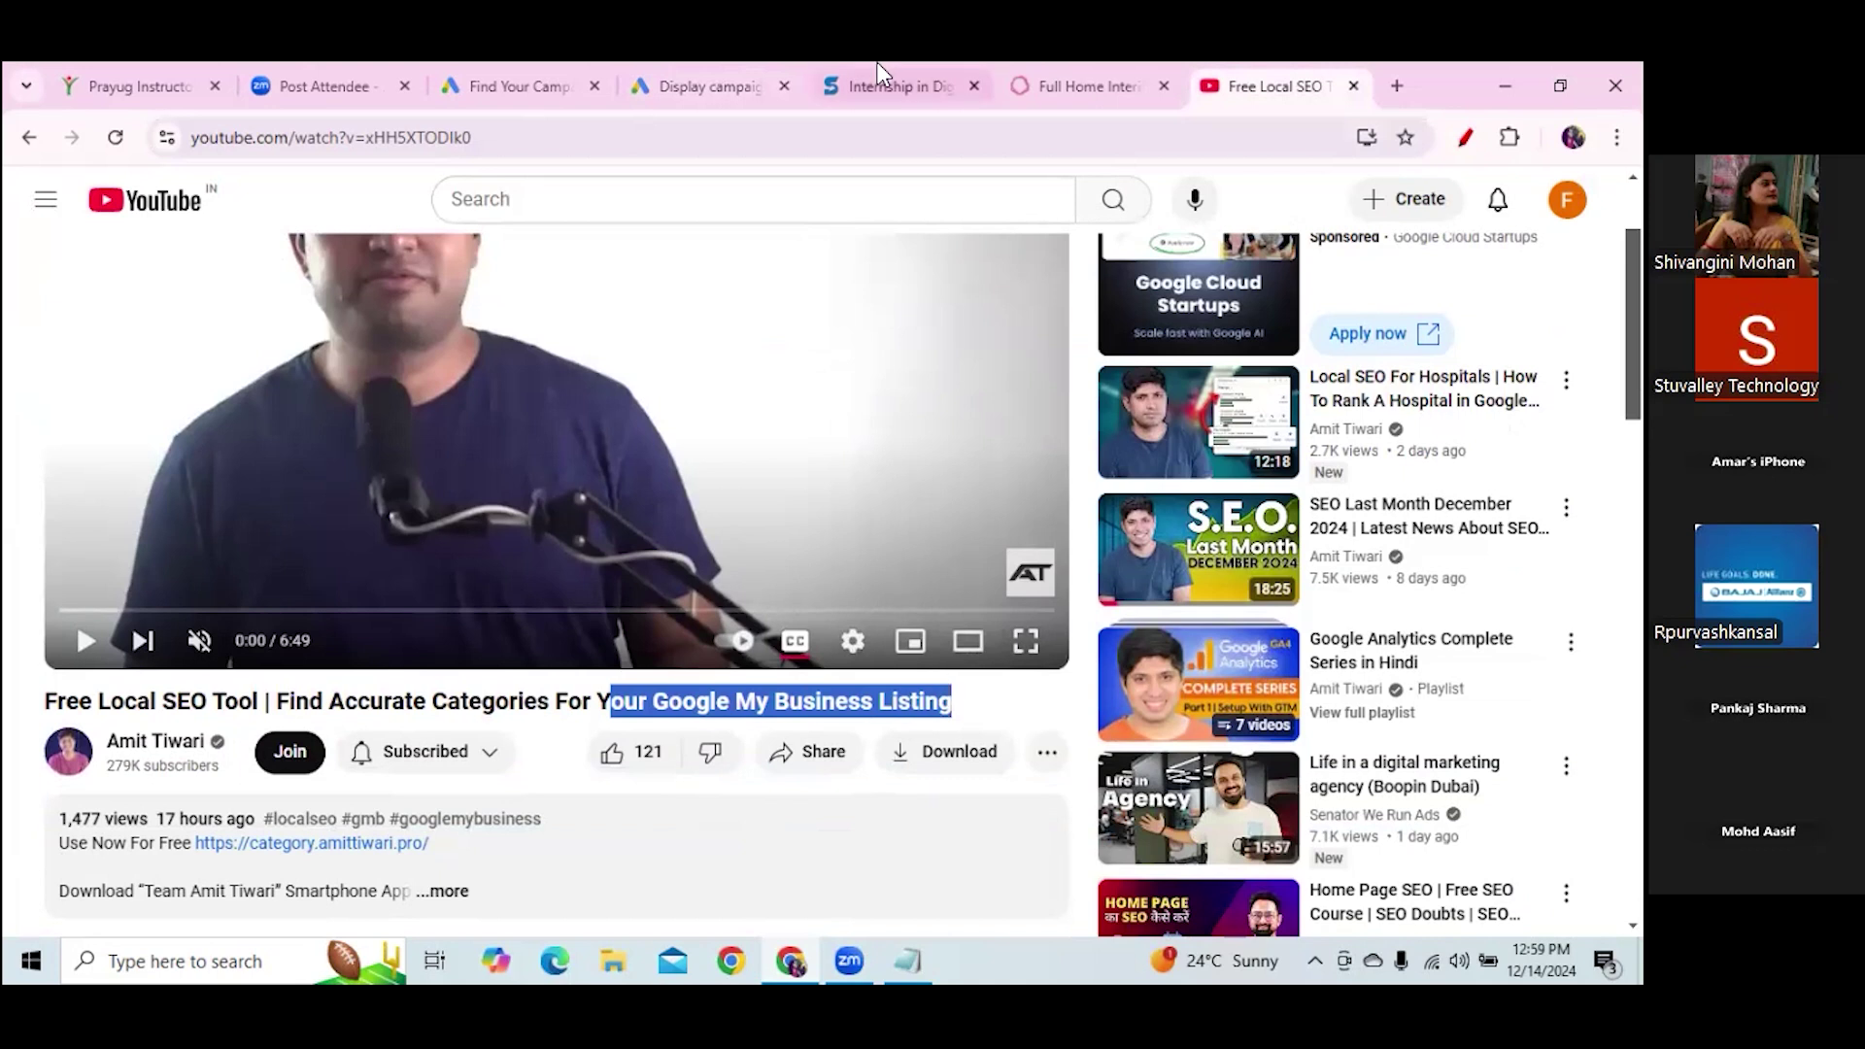
Return to the Google Ads campaign and switch the placement category from YouTube videos to YouTube channels
click(703, 87)
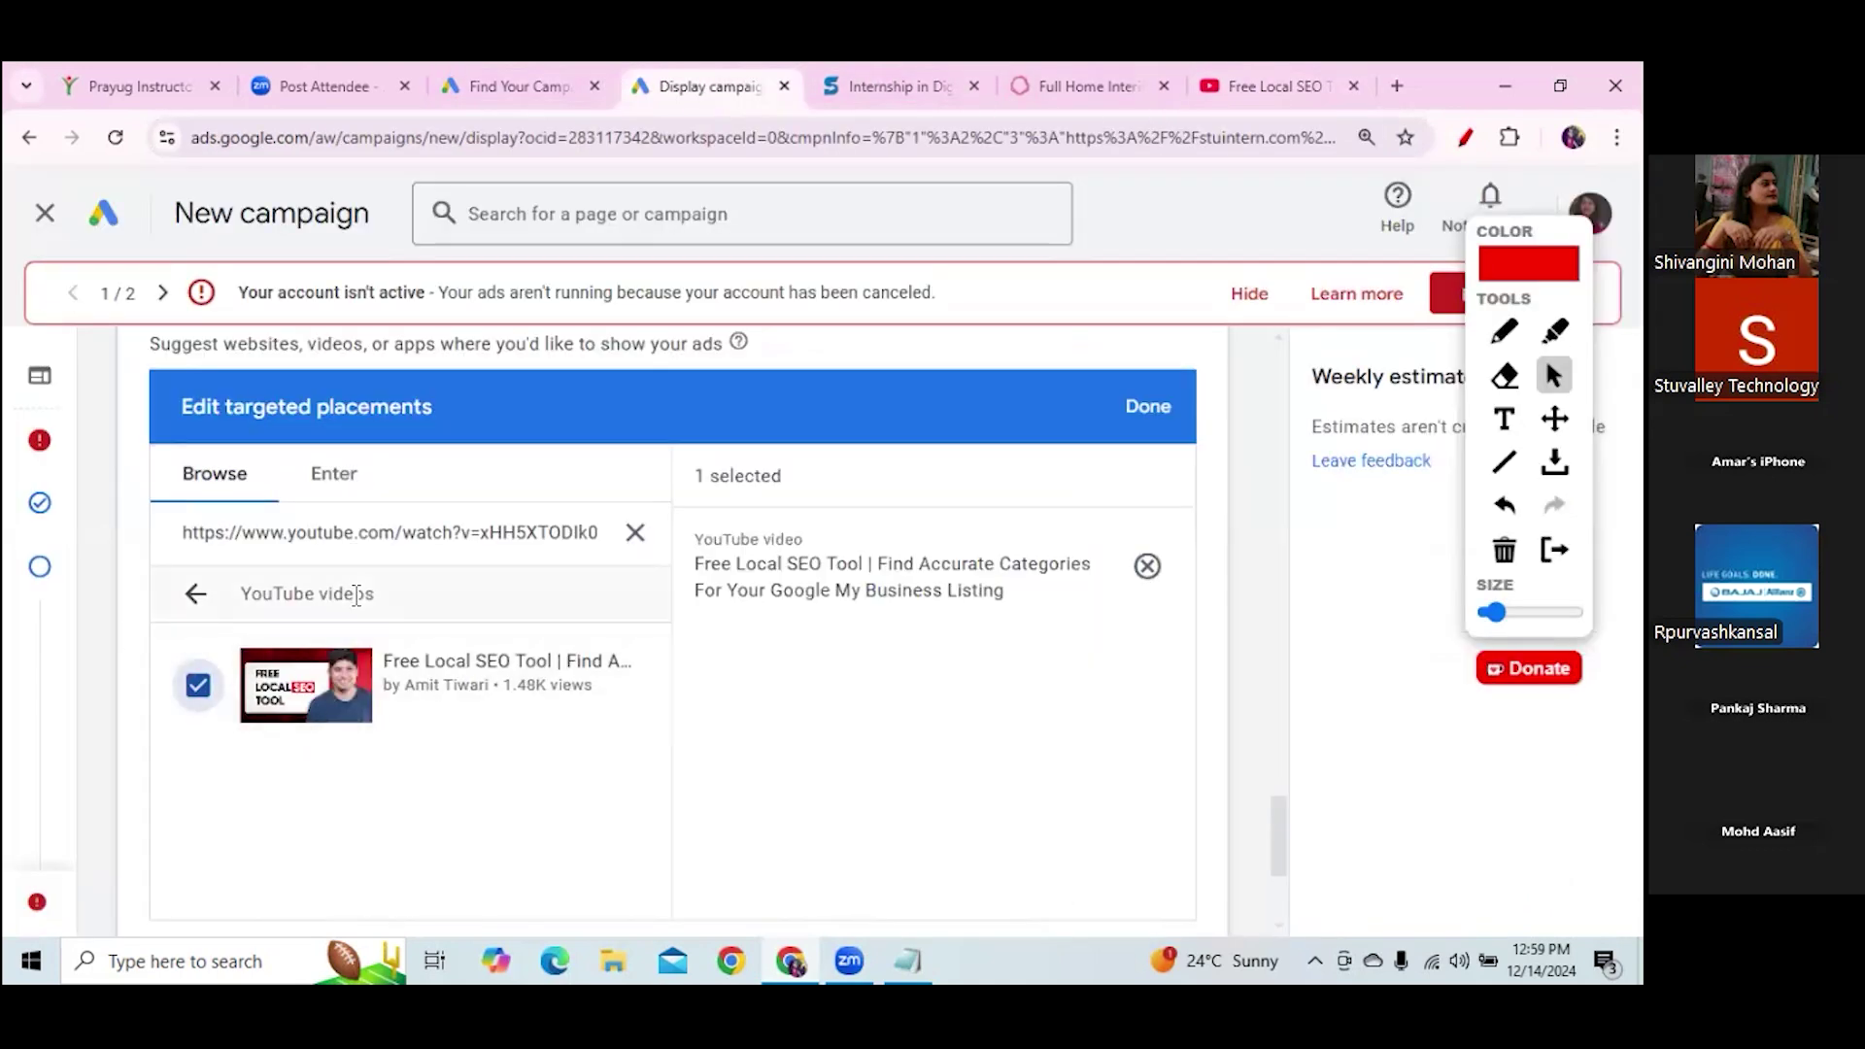
click(197, 593)
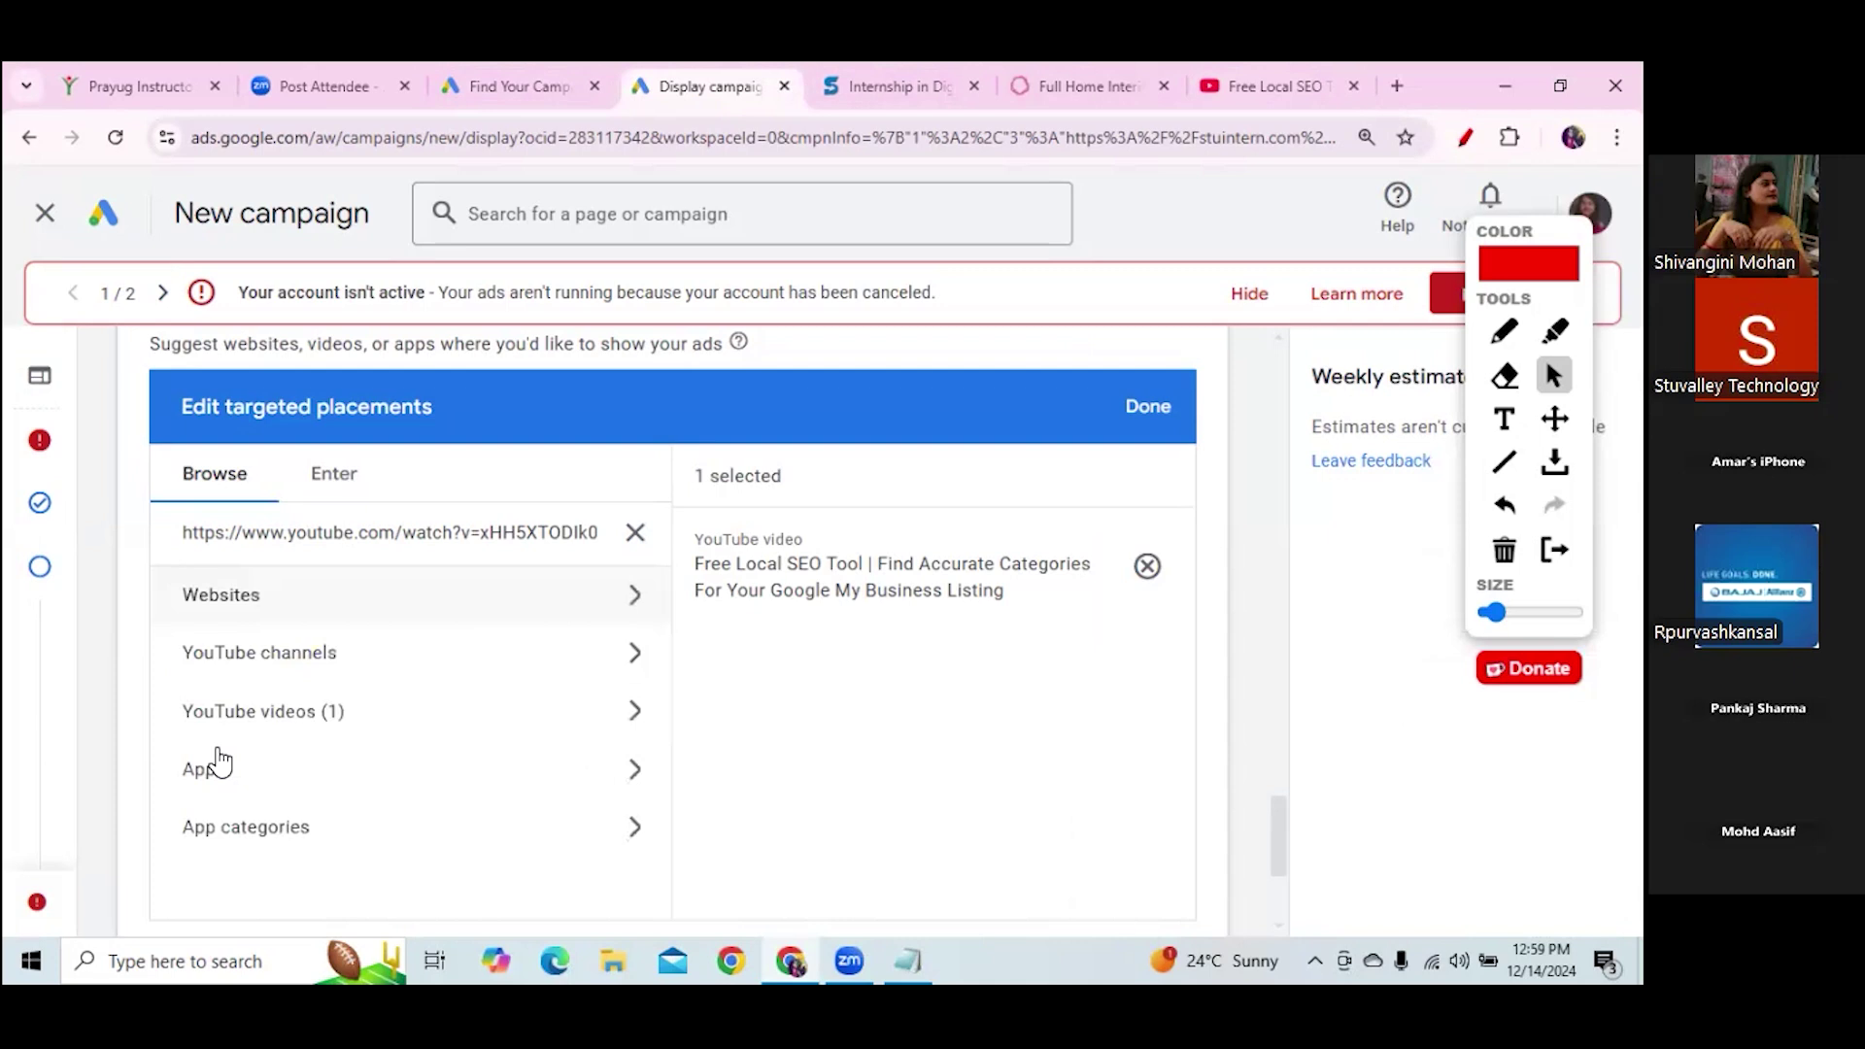
click(298, 657)
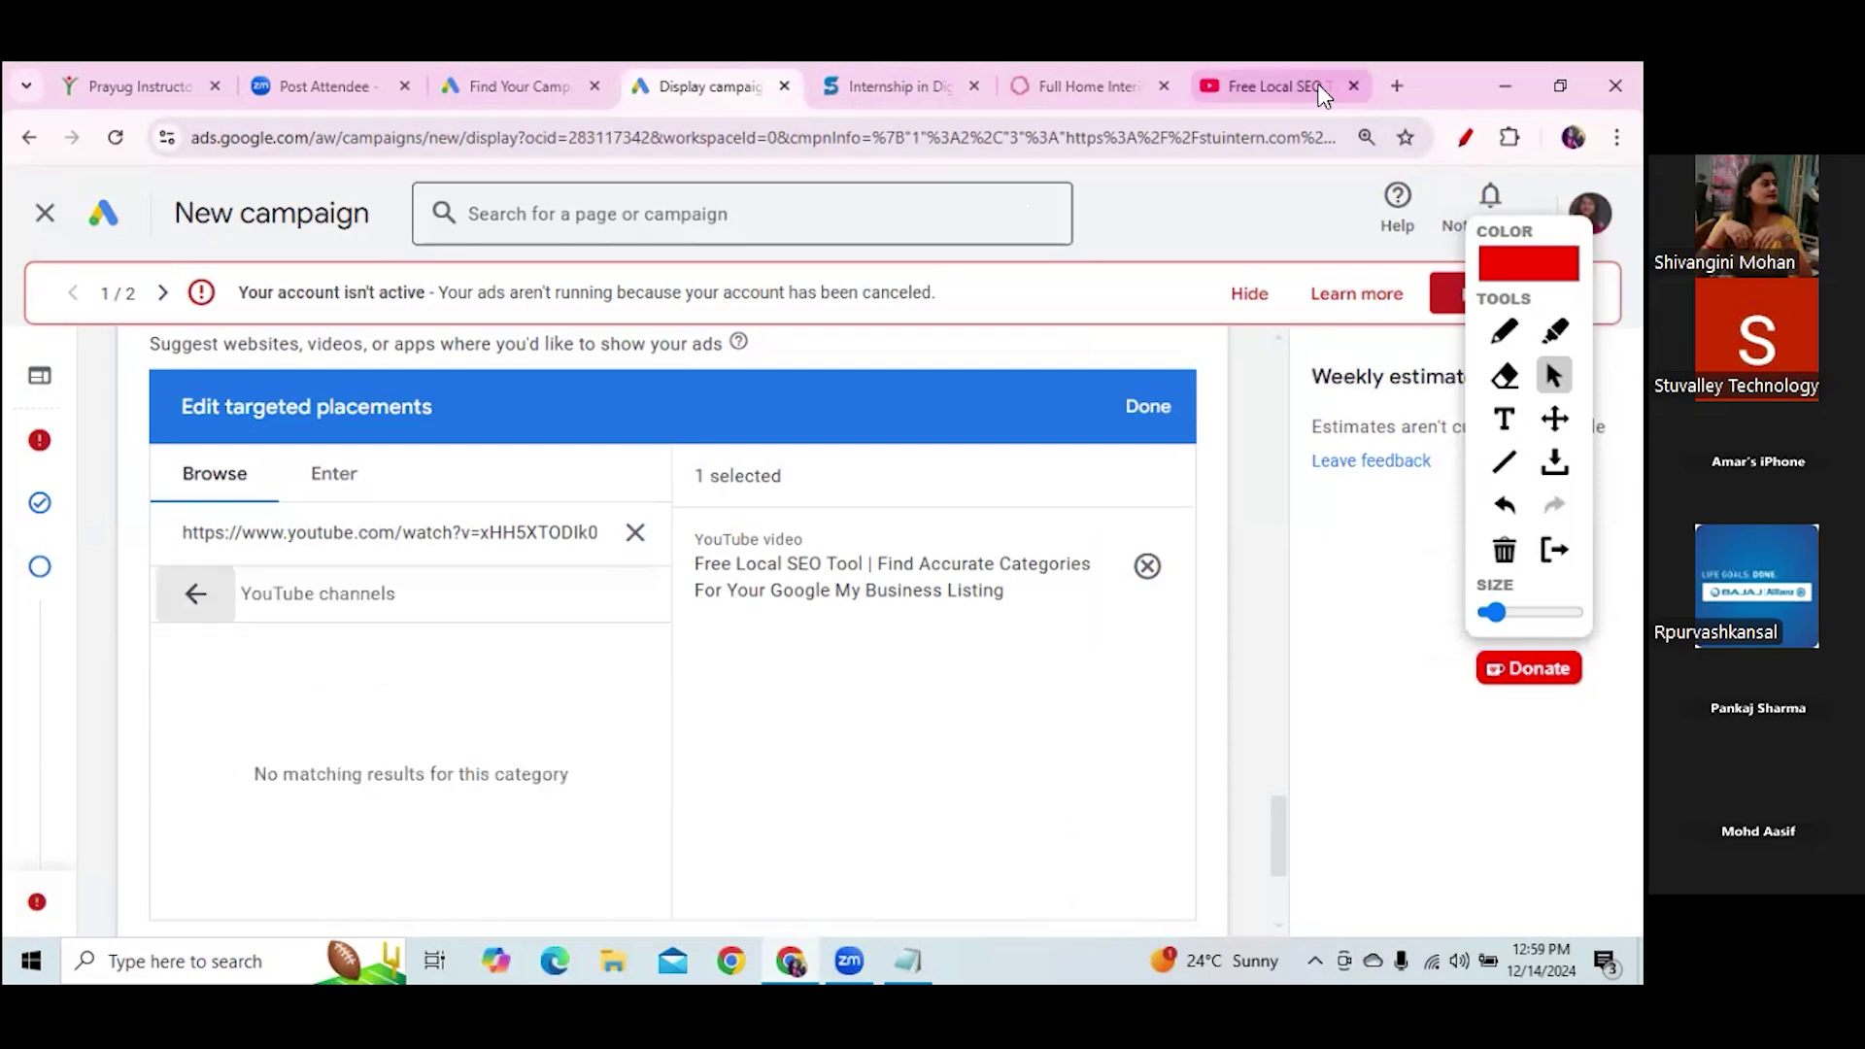
On YouTube, open the channel page of the video's creator and copy its full URL
click(1276, 86)
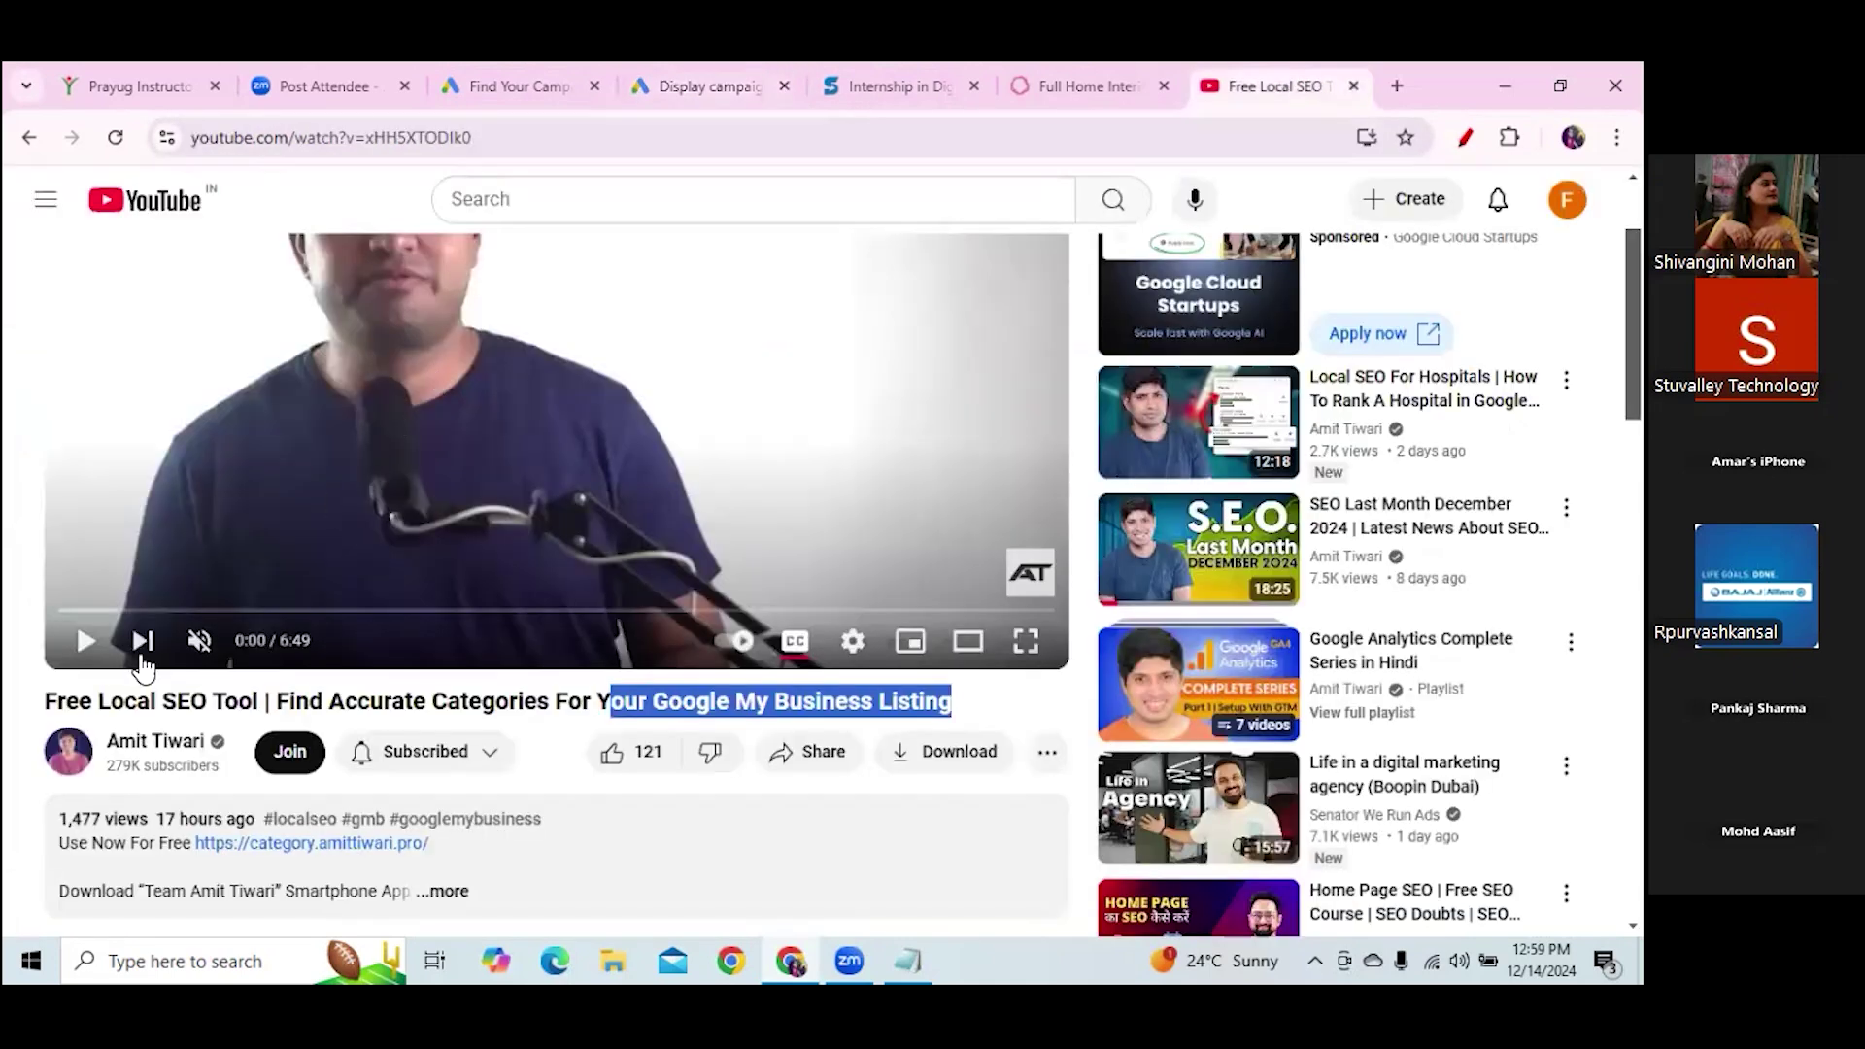
click(144, 743)
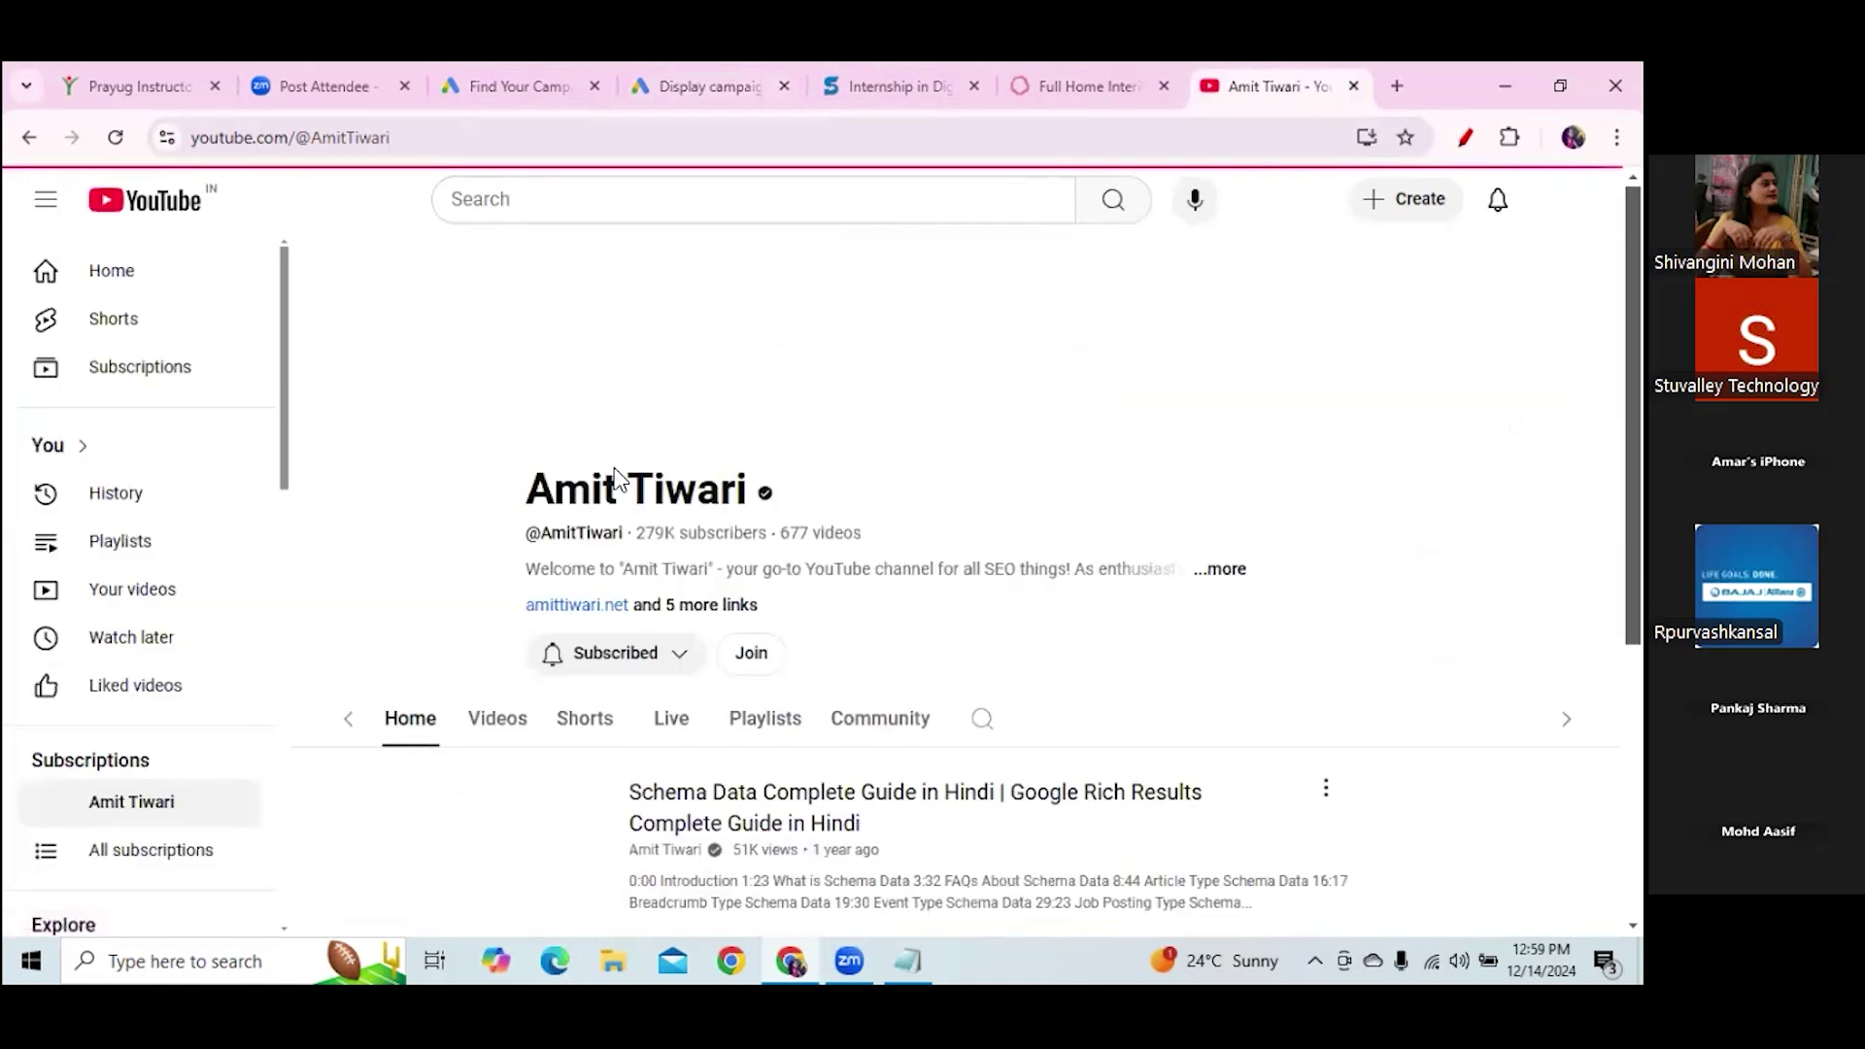
double_click(444, 136)
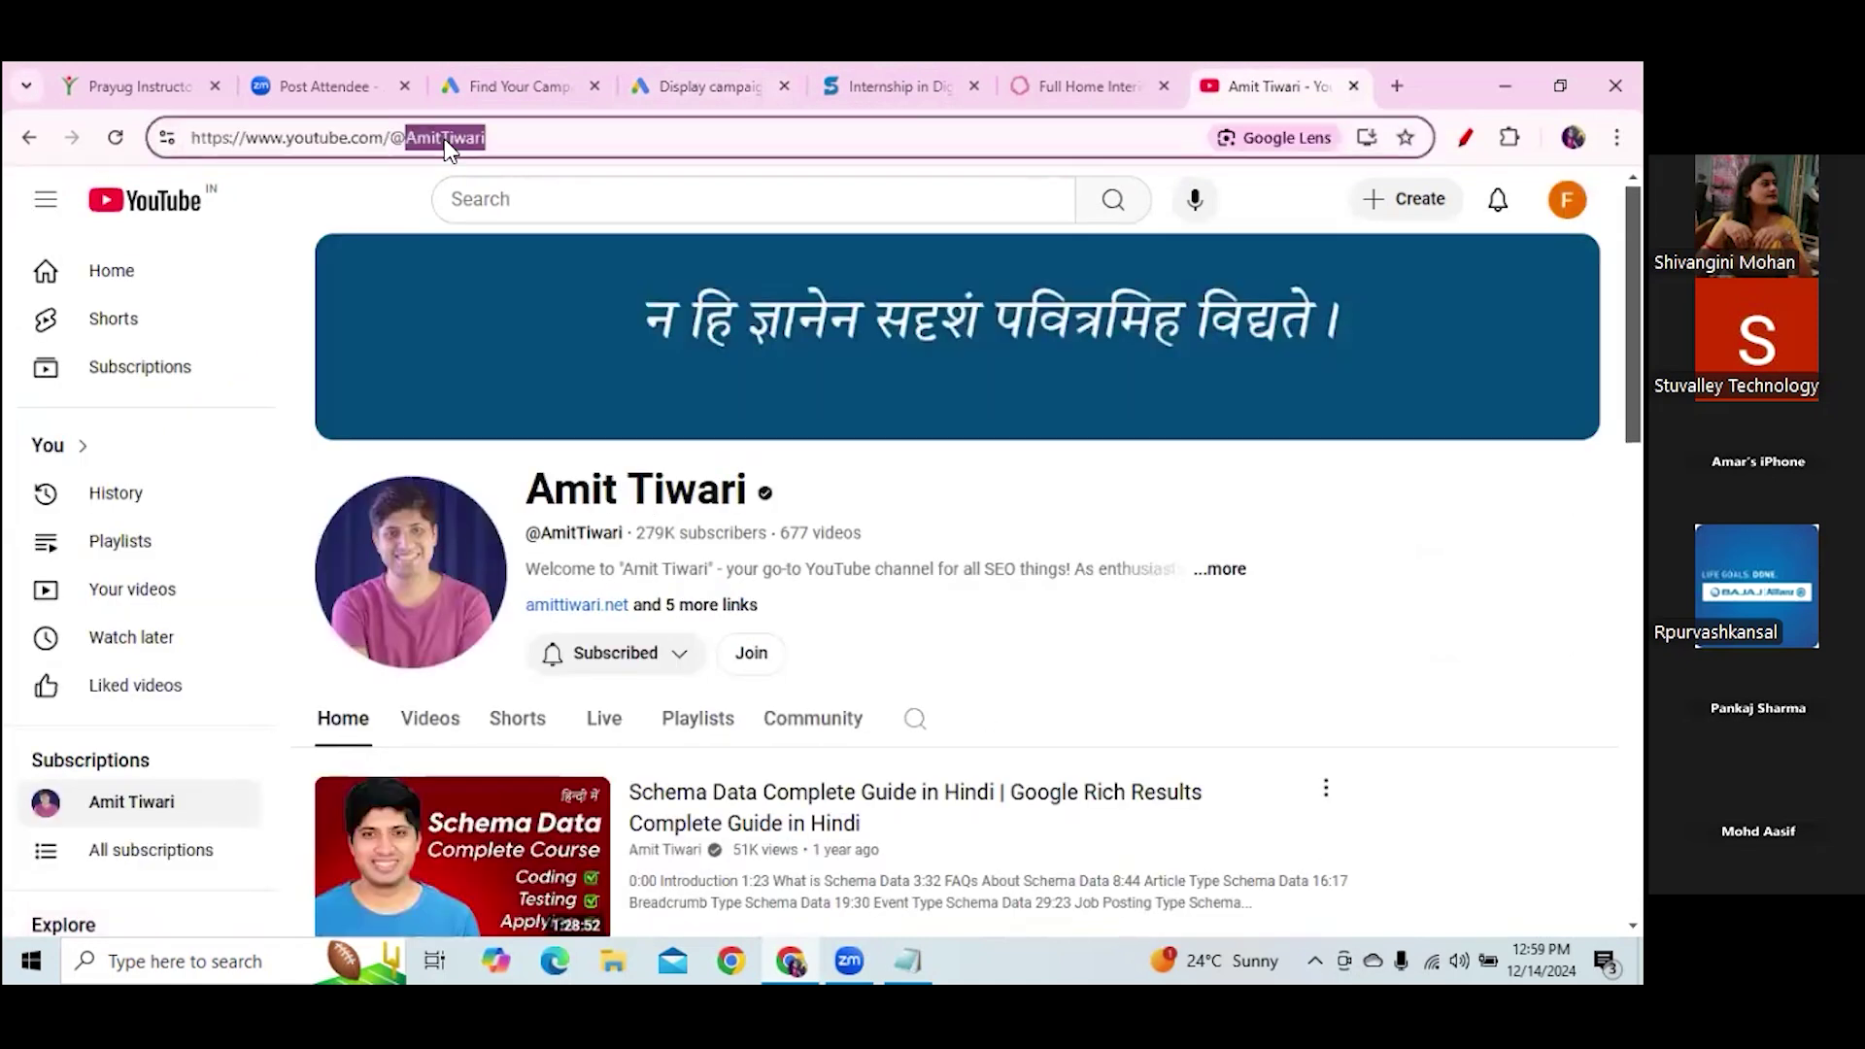
click(444, 136)
key(ctrl+c)
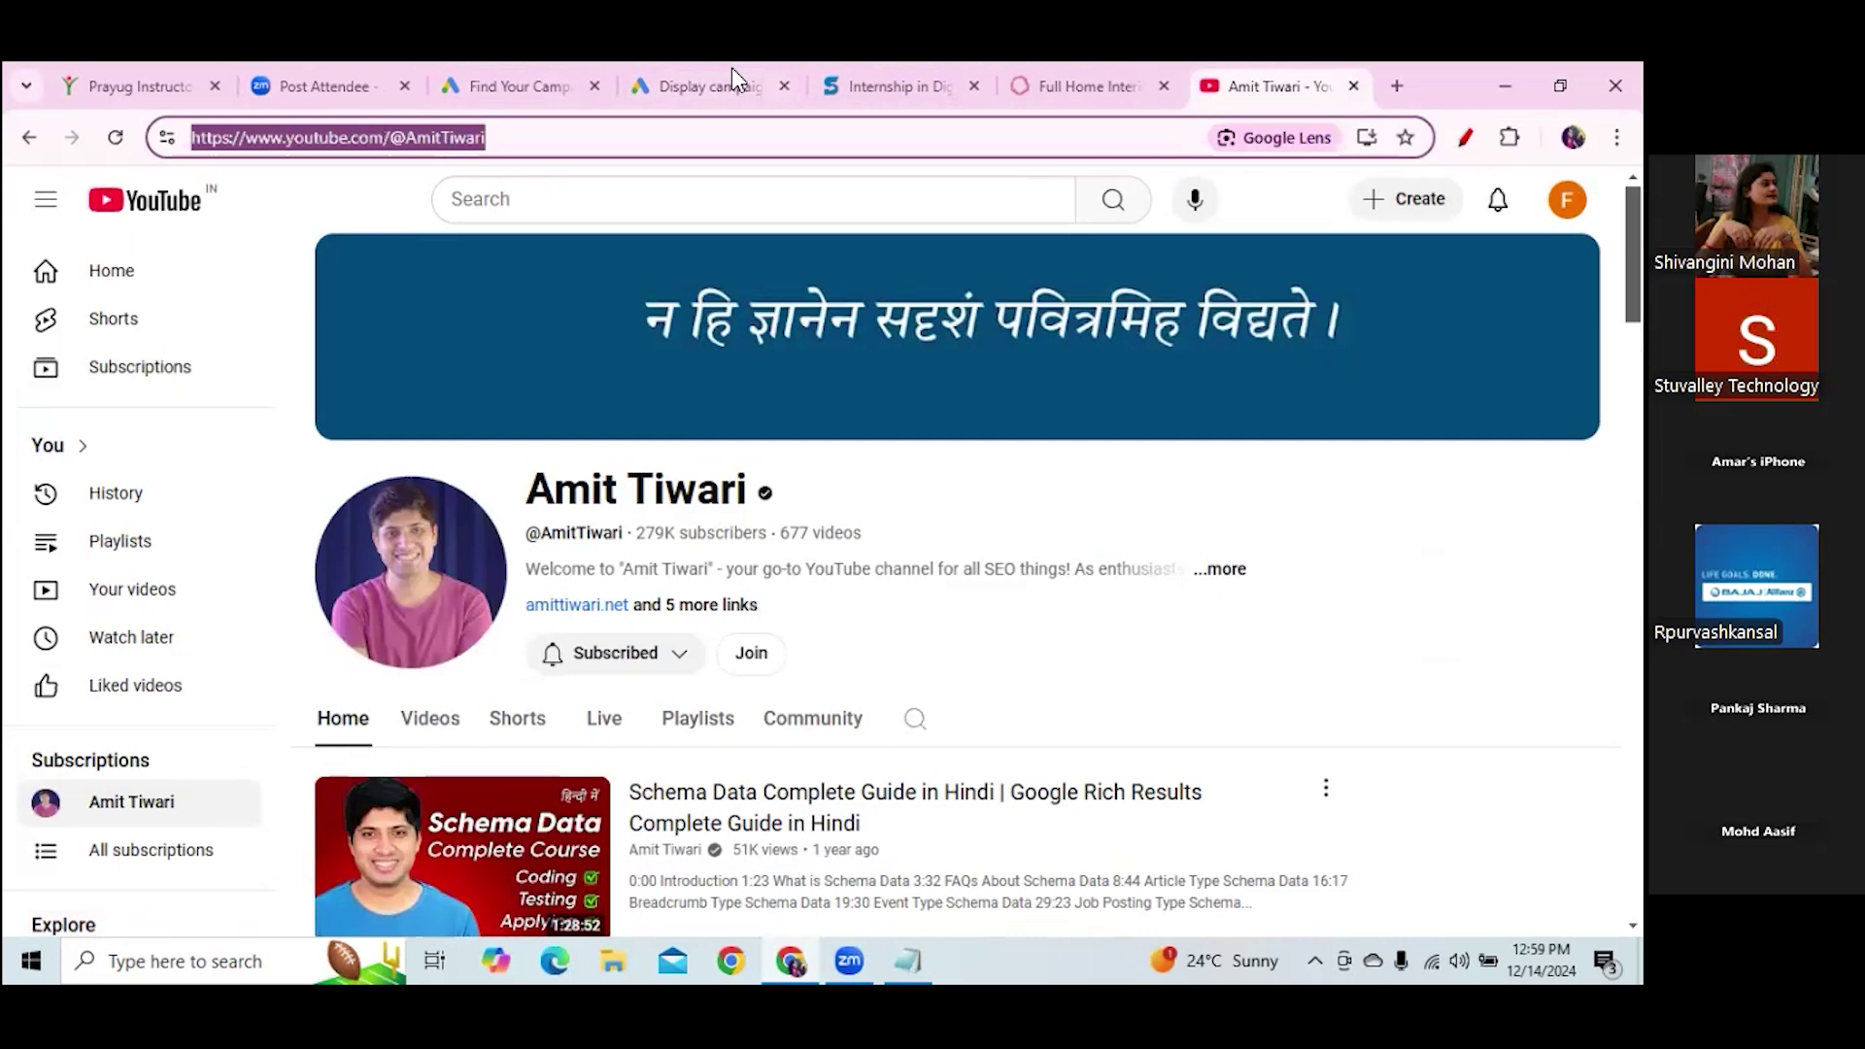
Back in Google Ads, search placements for the copied channel URL, select the matching YouTube channel and finish editing the targeted placements
click(691, 86)
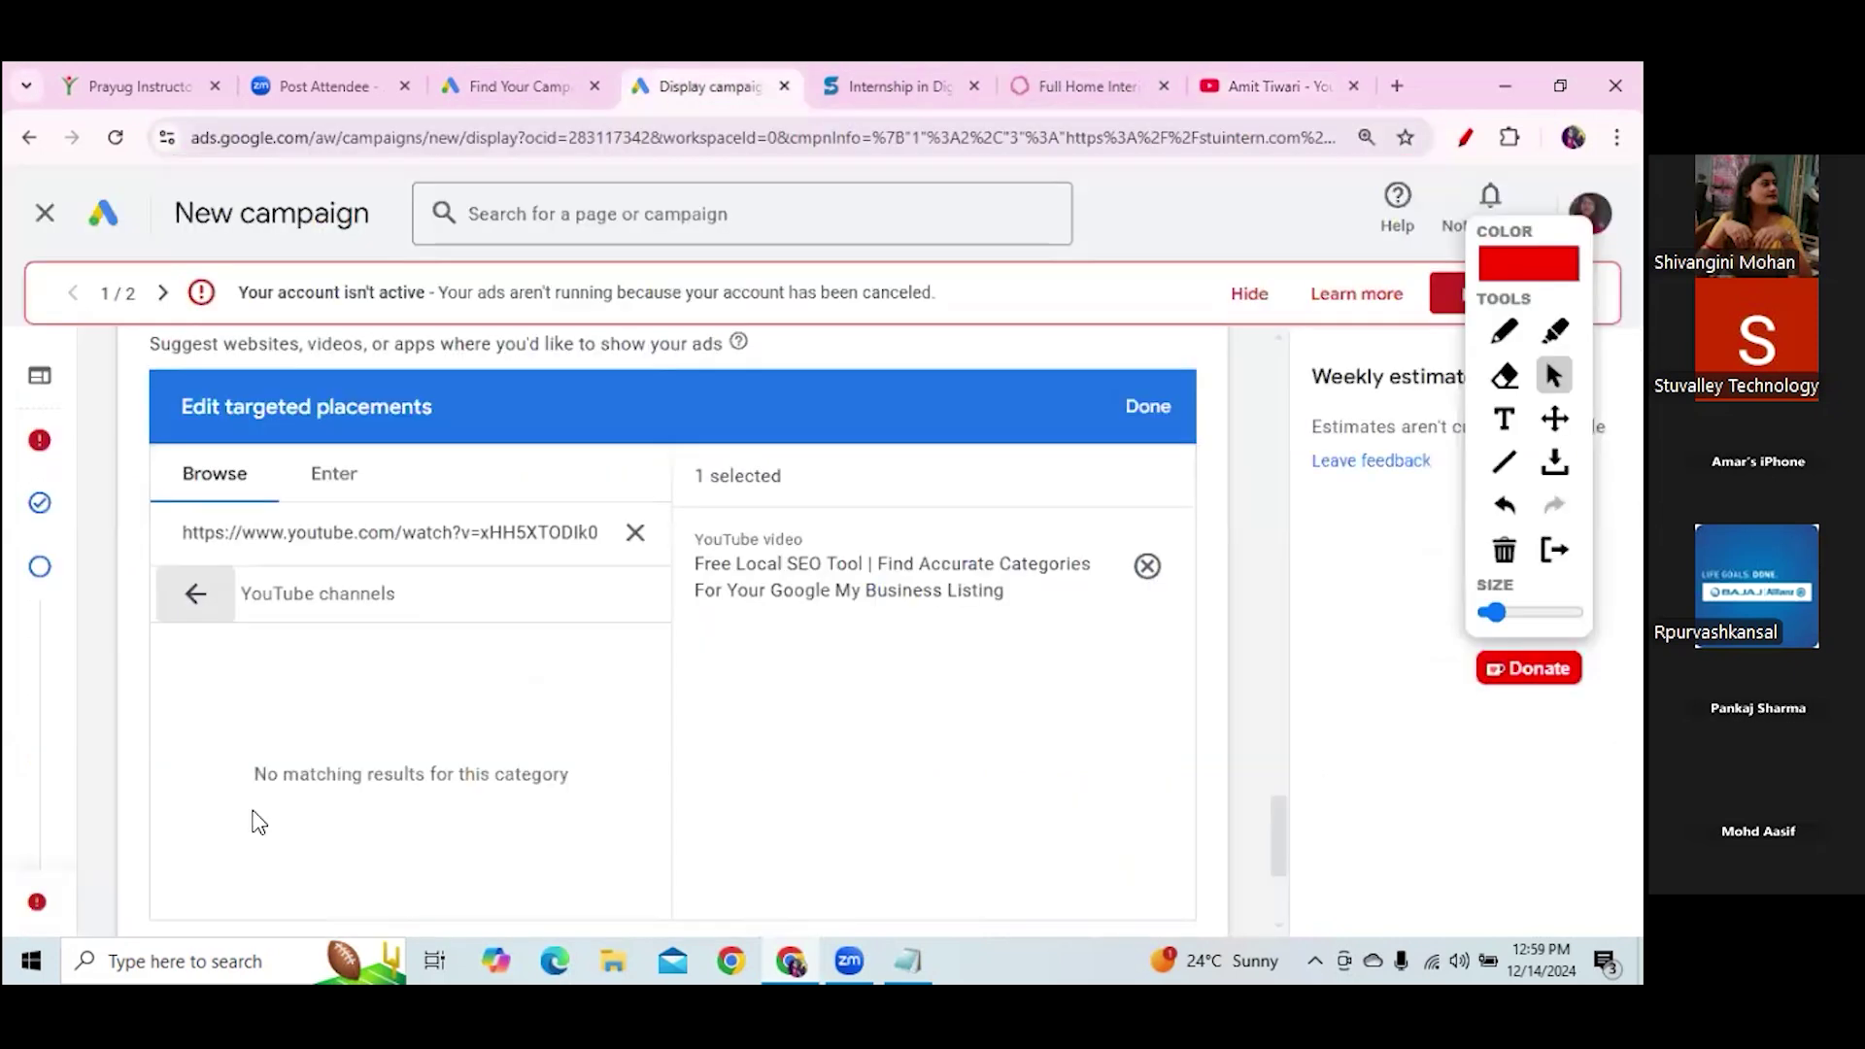
click(635, 532)
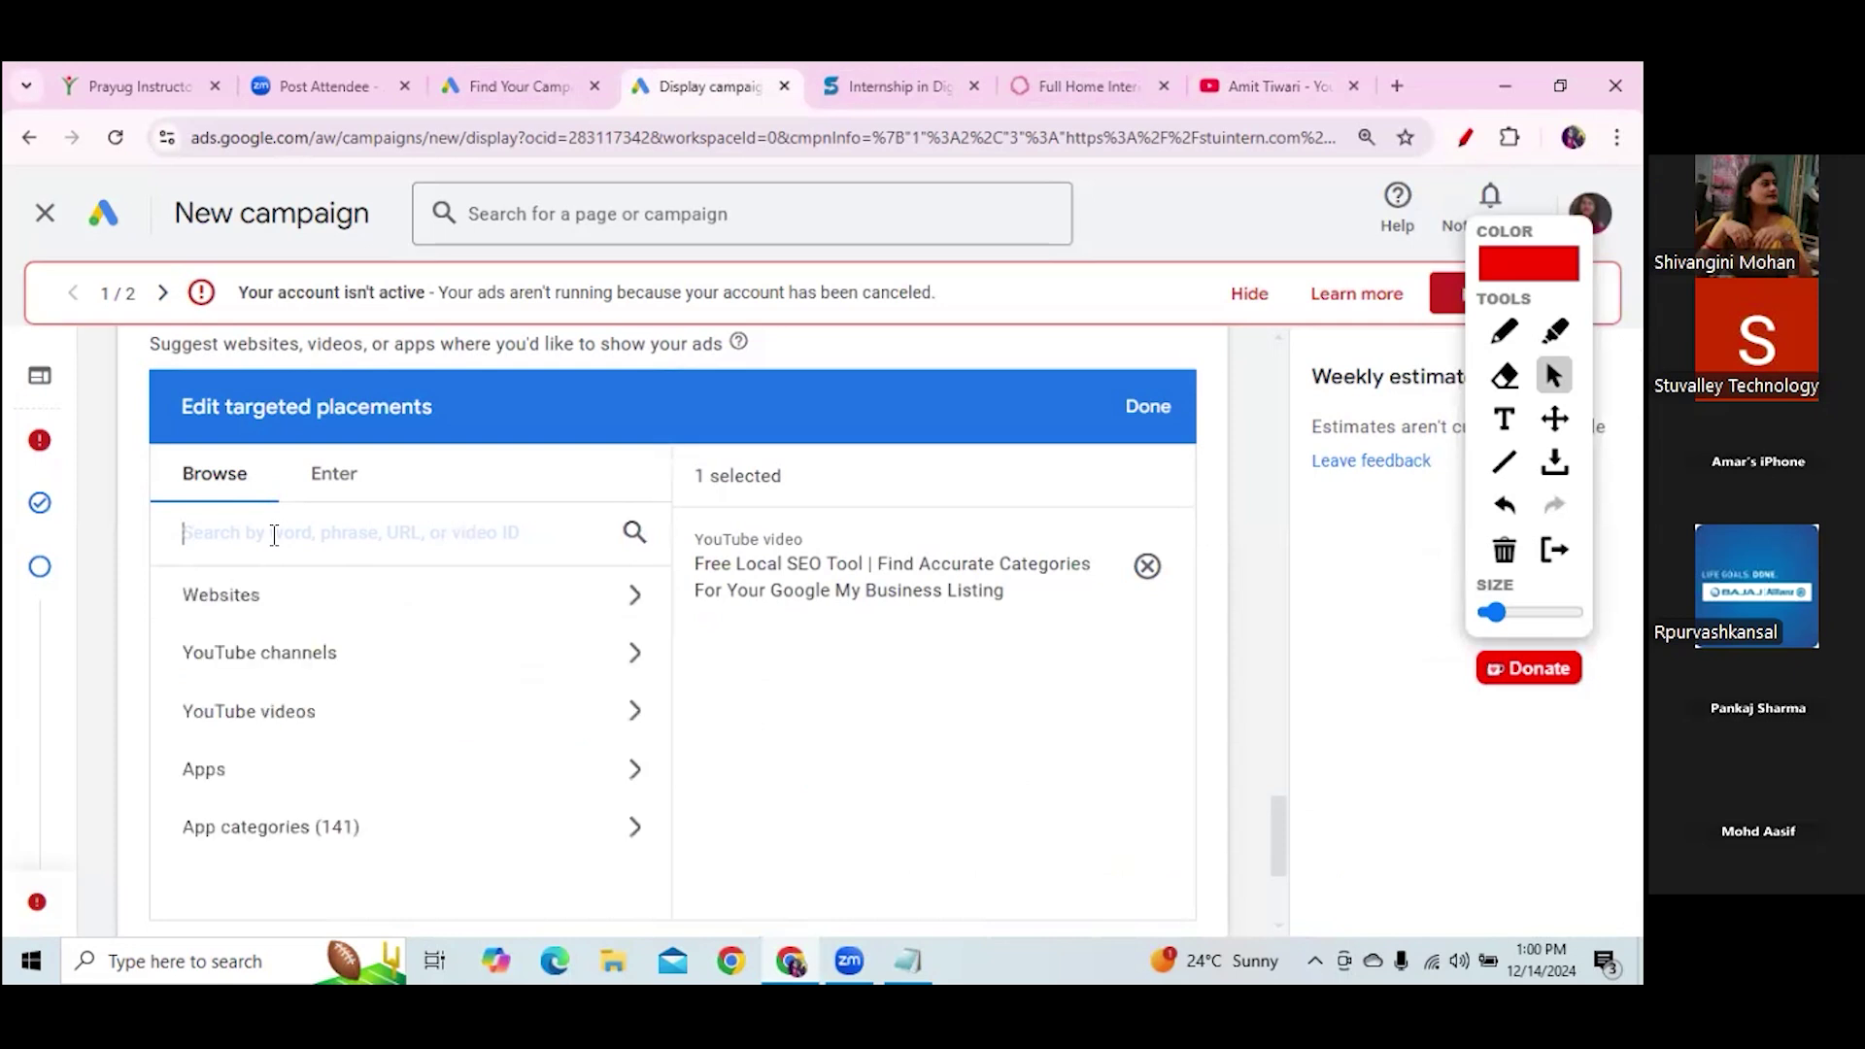
key(ctrl+v)
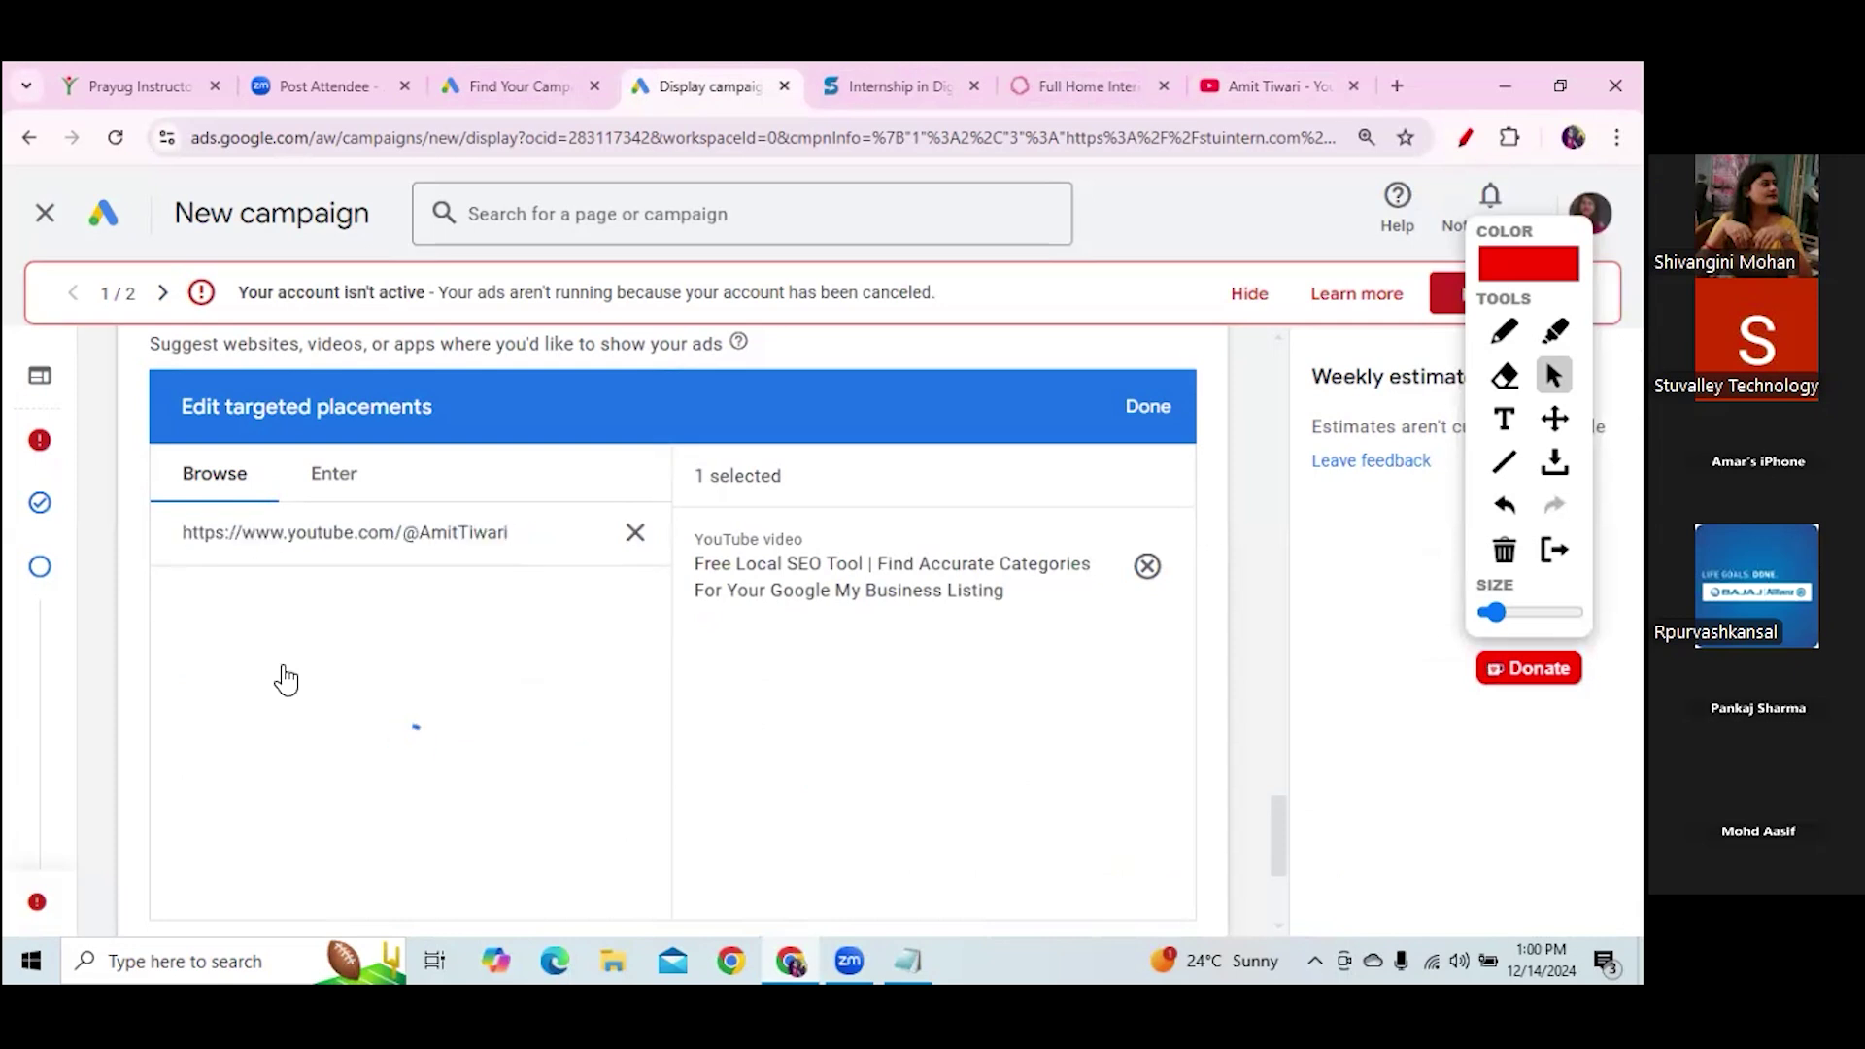
click(493, 672)
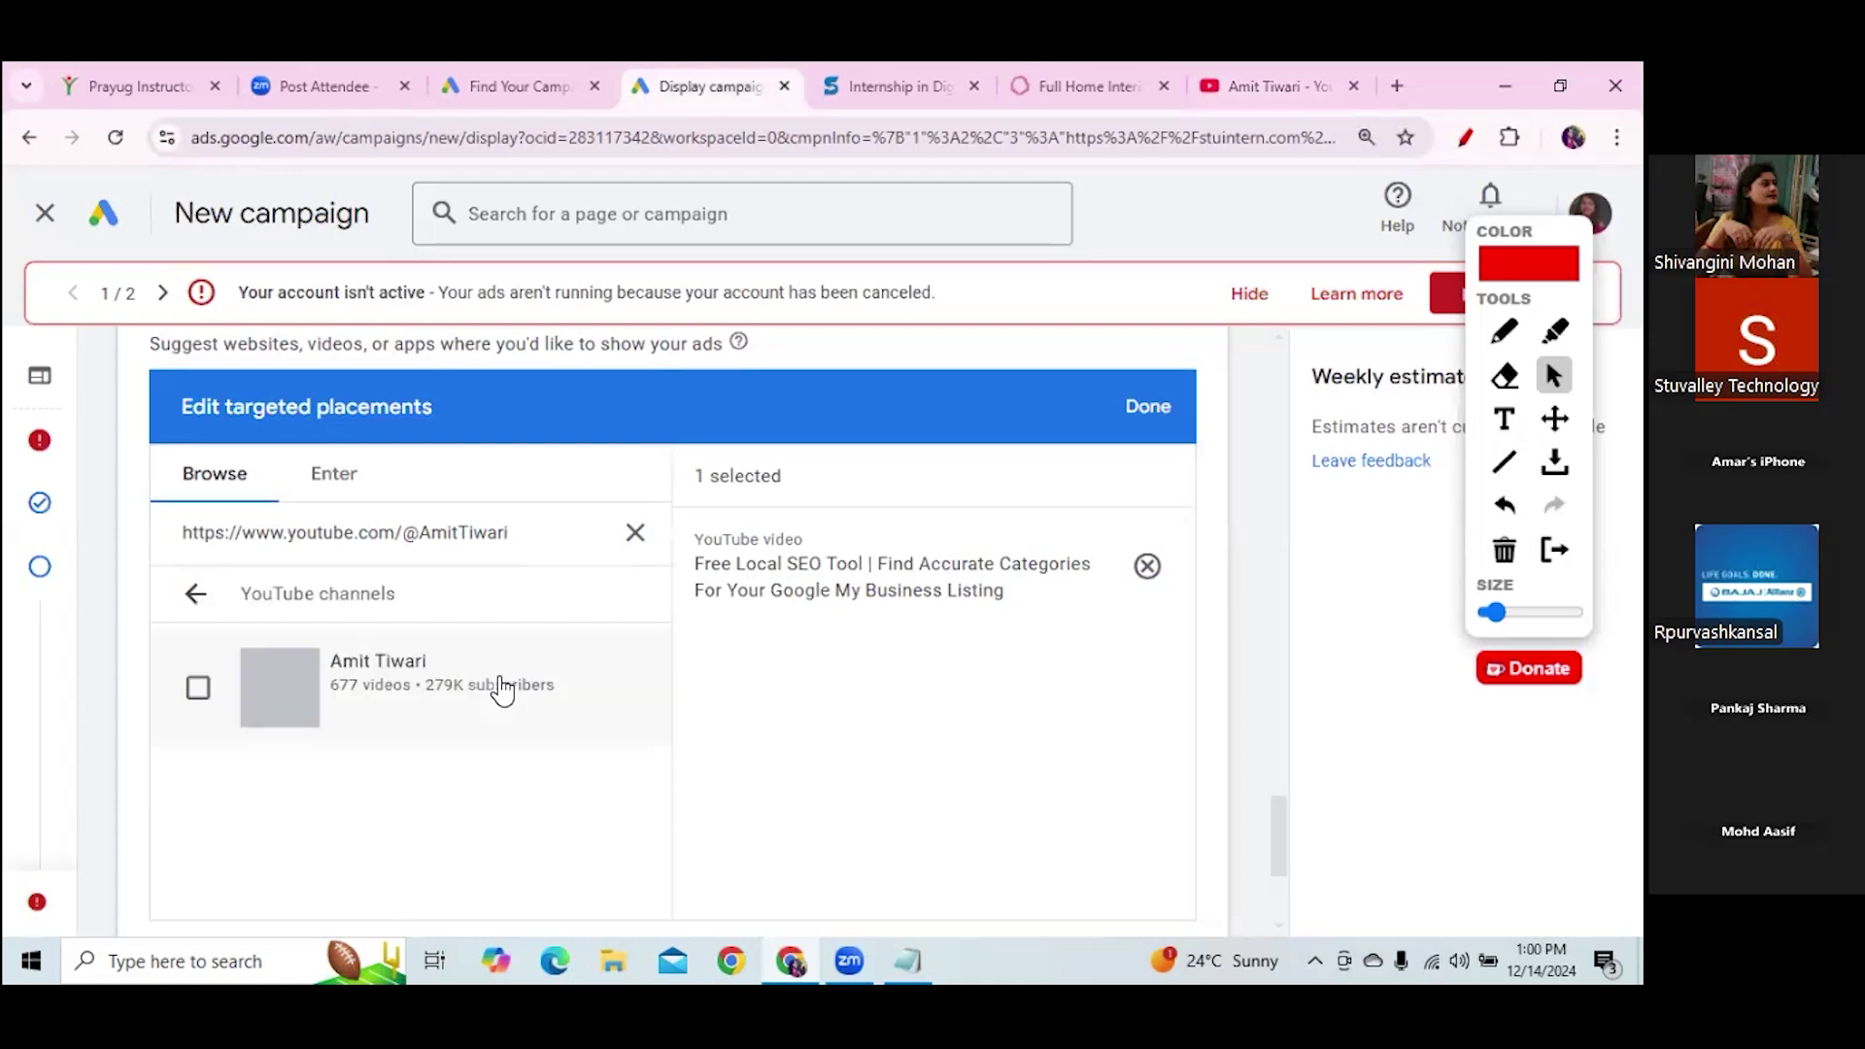
click(198, 688)
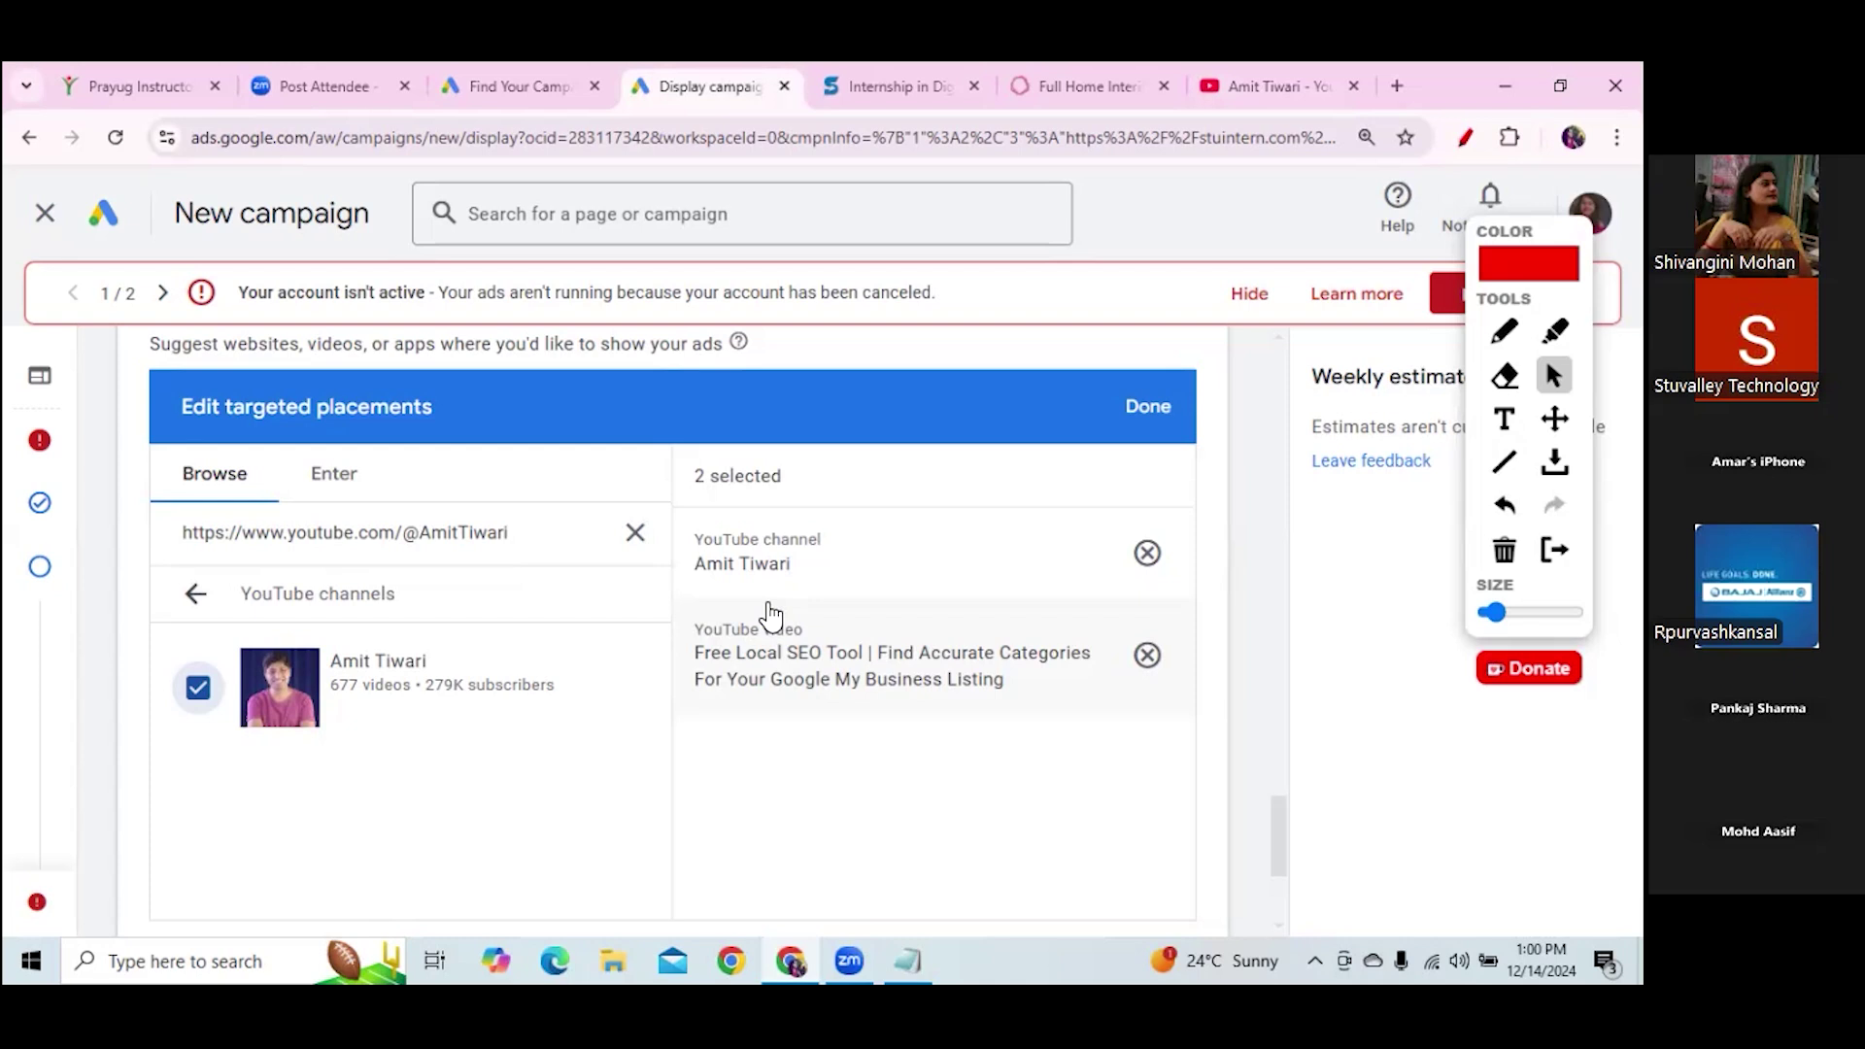
click(1155, 416)
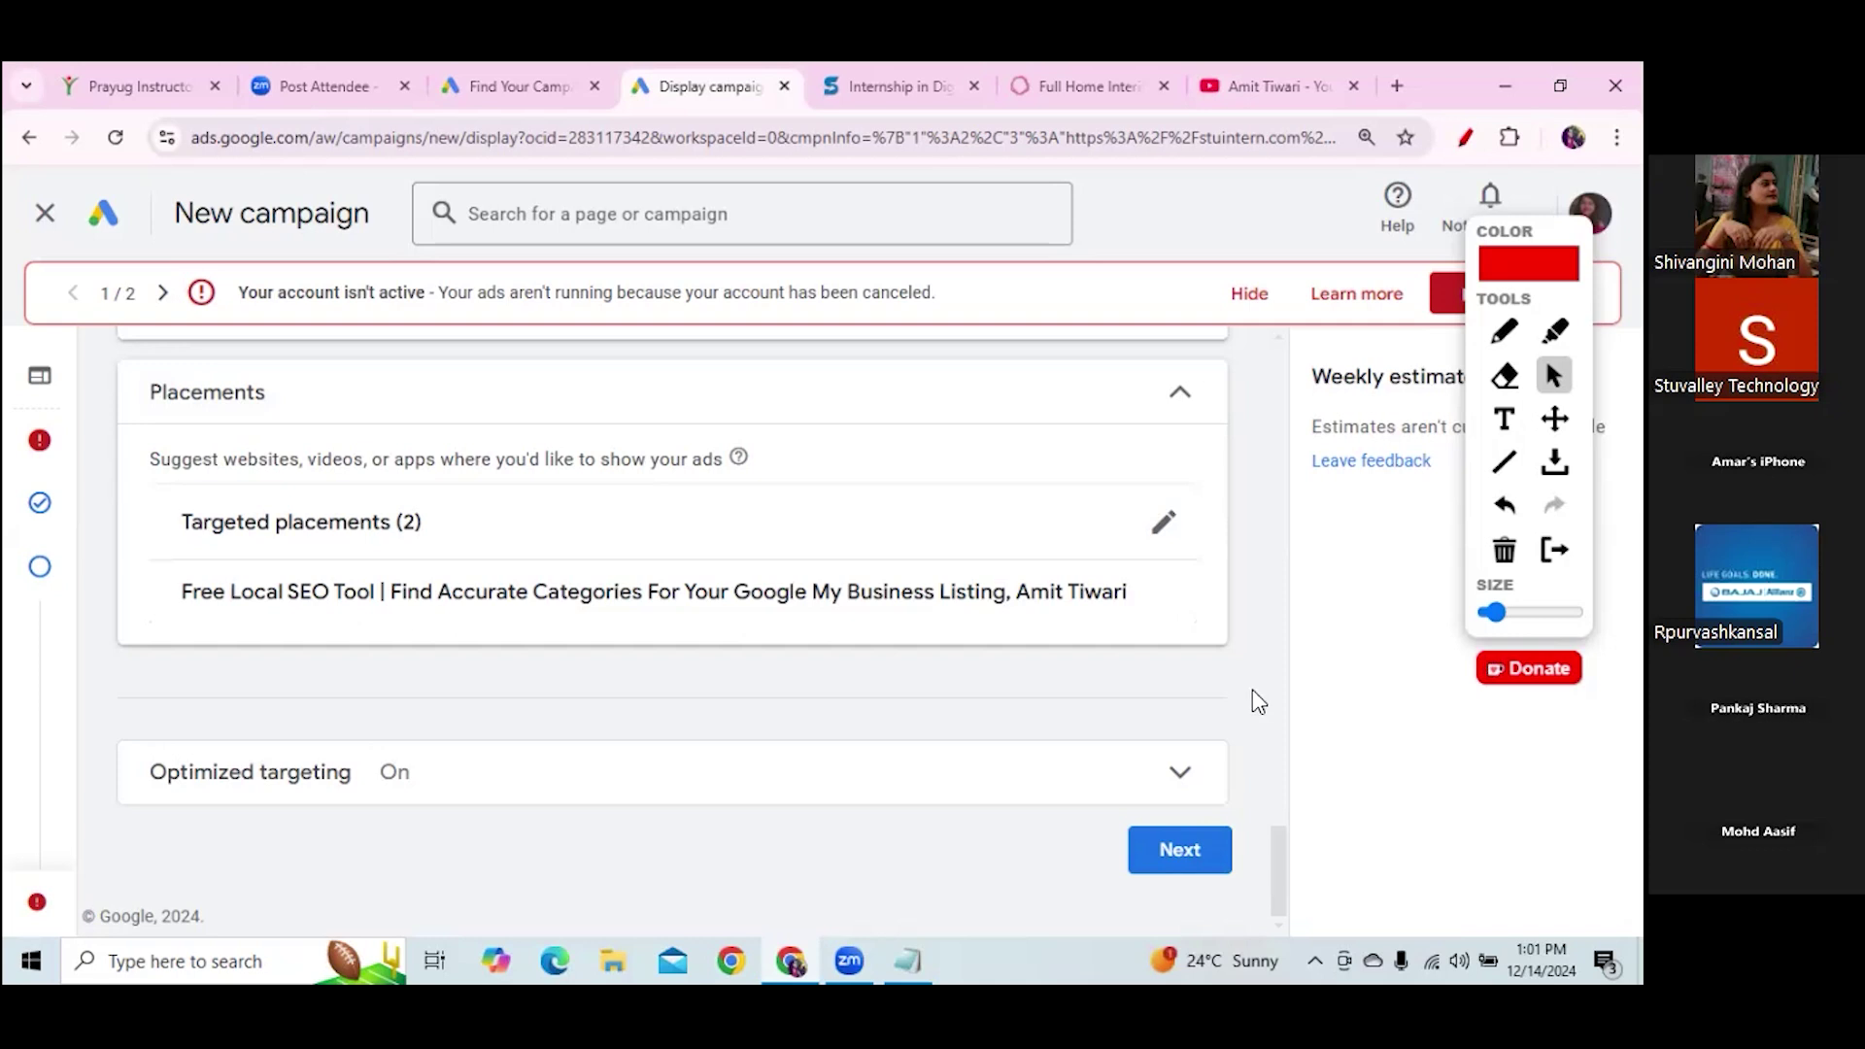
Bring up the targeted demographics and the targeted placements for editing to review their selections
right_click(1282, 783)
click(1268, 814)
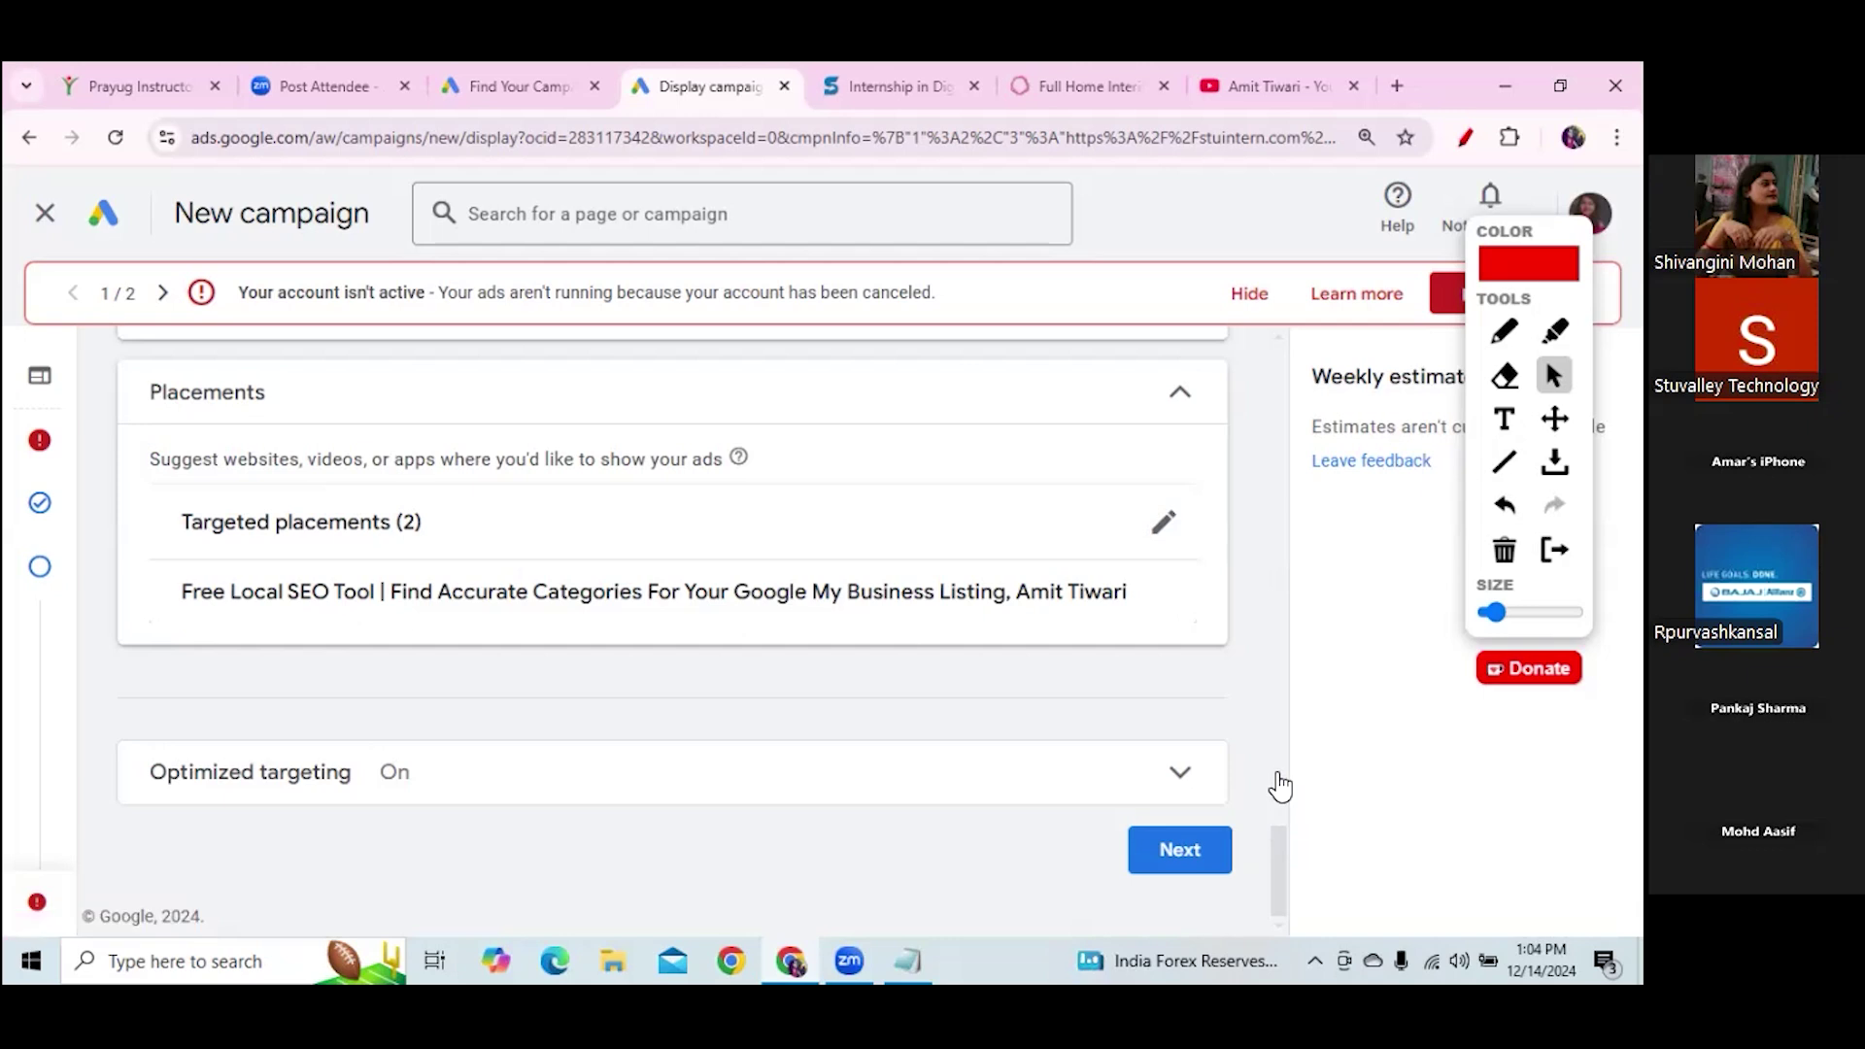
scroll(1262, 664, up, 5)
scroll(1230, 484, up, 7)
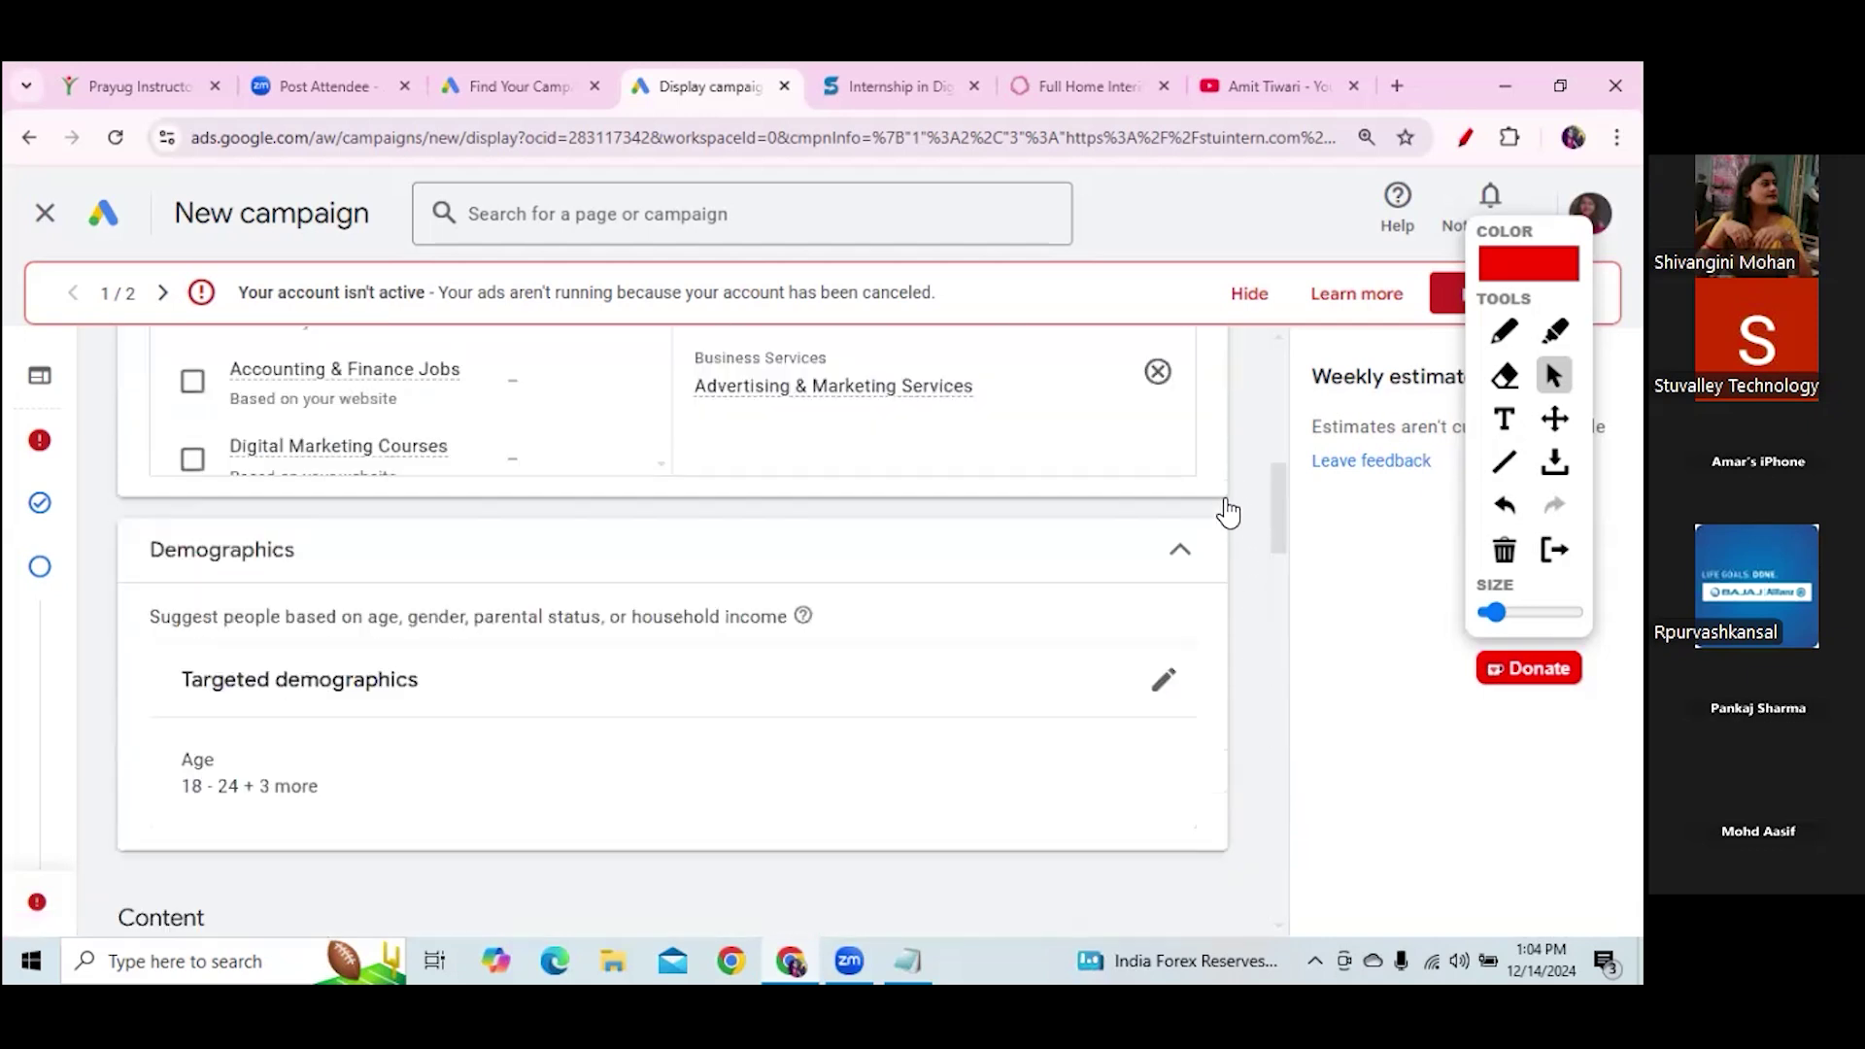
scroll(1166, 490, down, 2)
click(1163, 460)
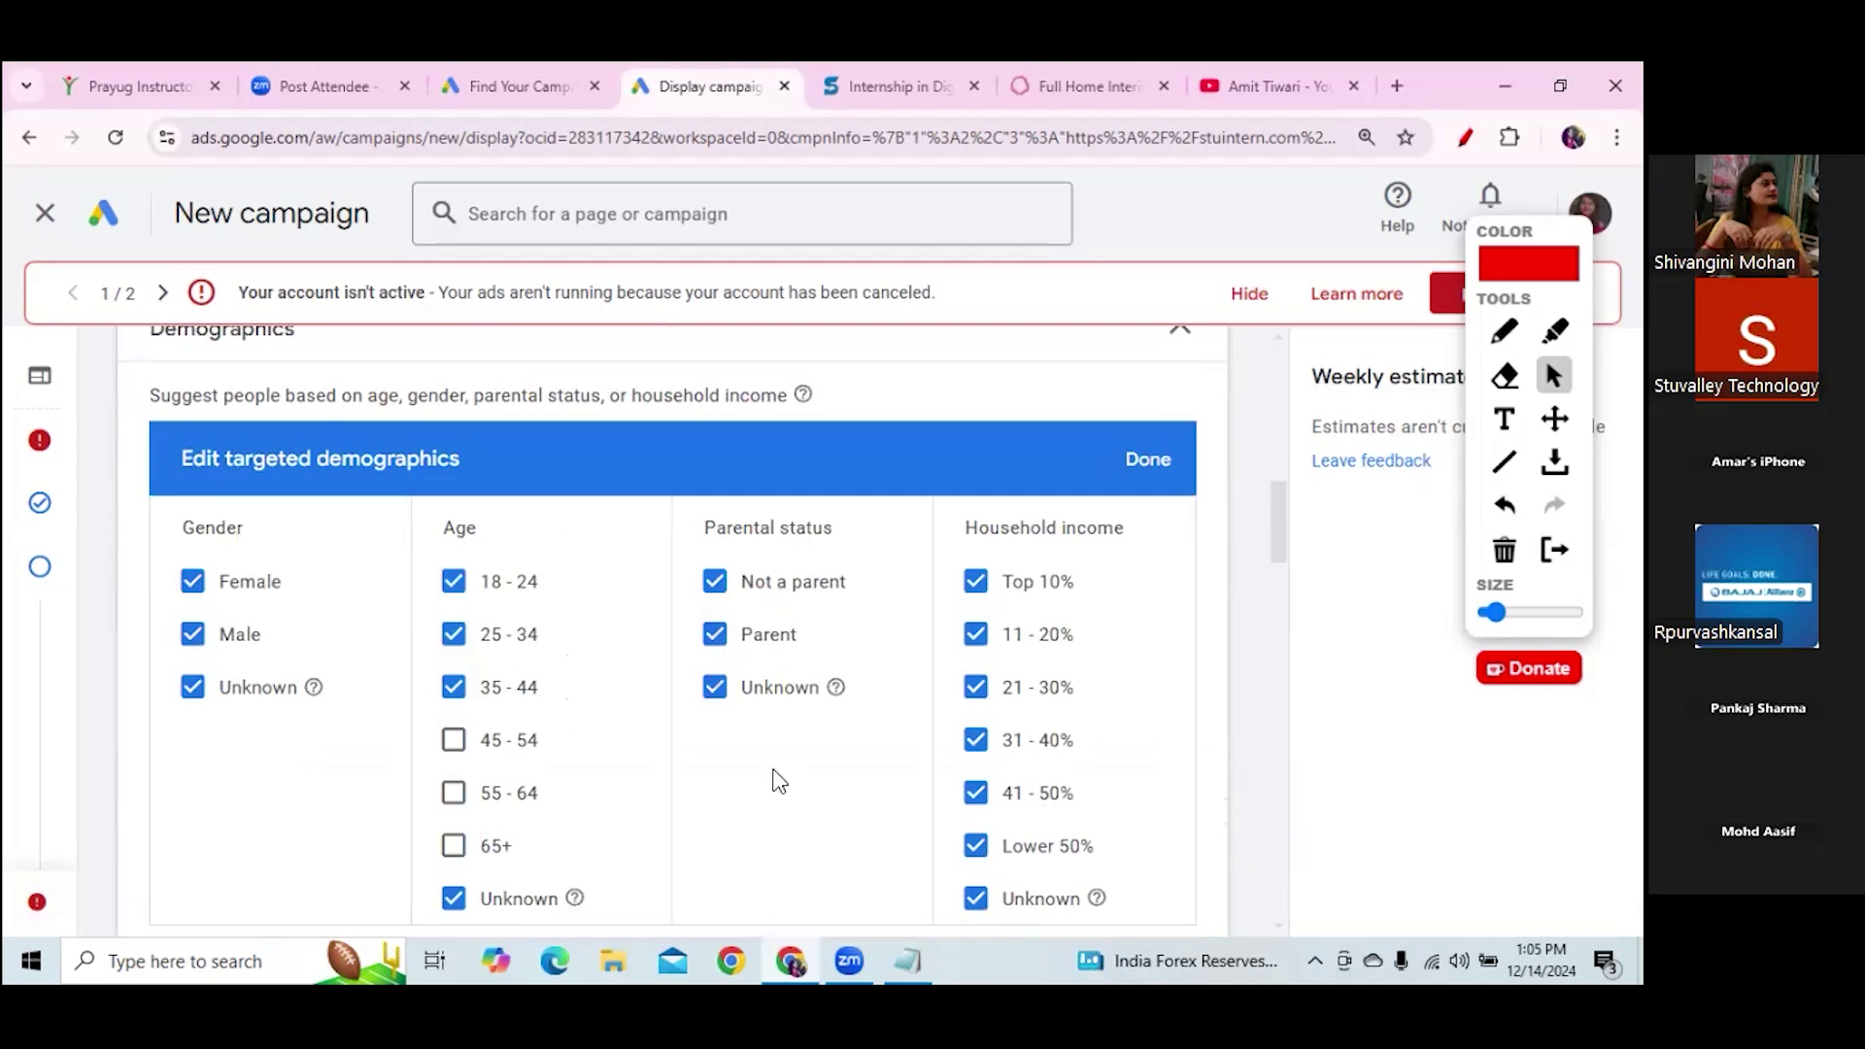
drag(1289, 523, 1282, 830)
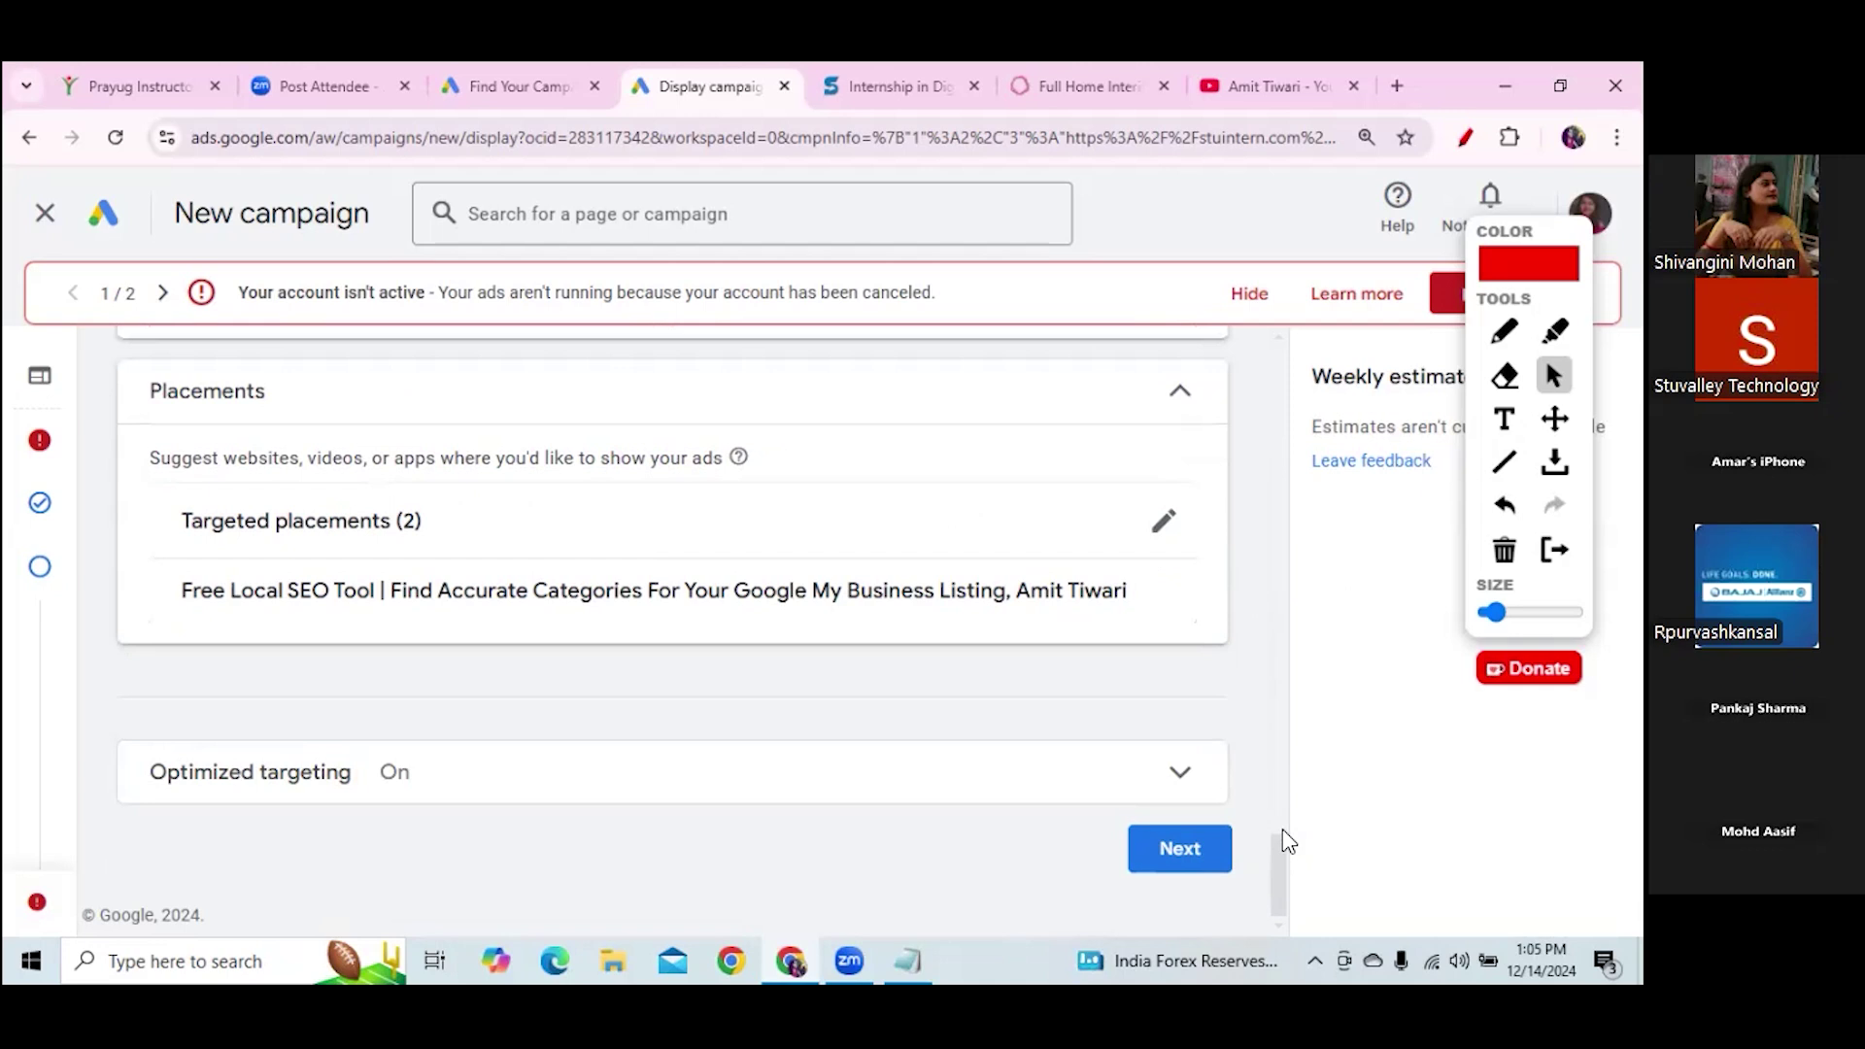
click(1165, 522)
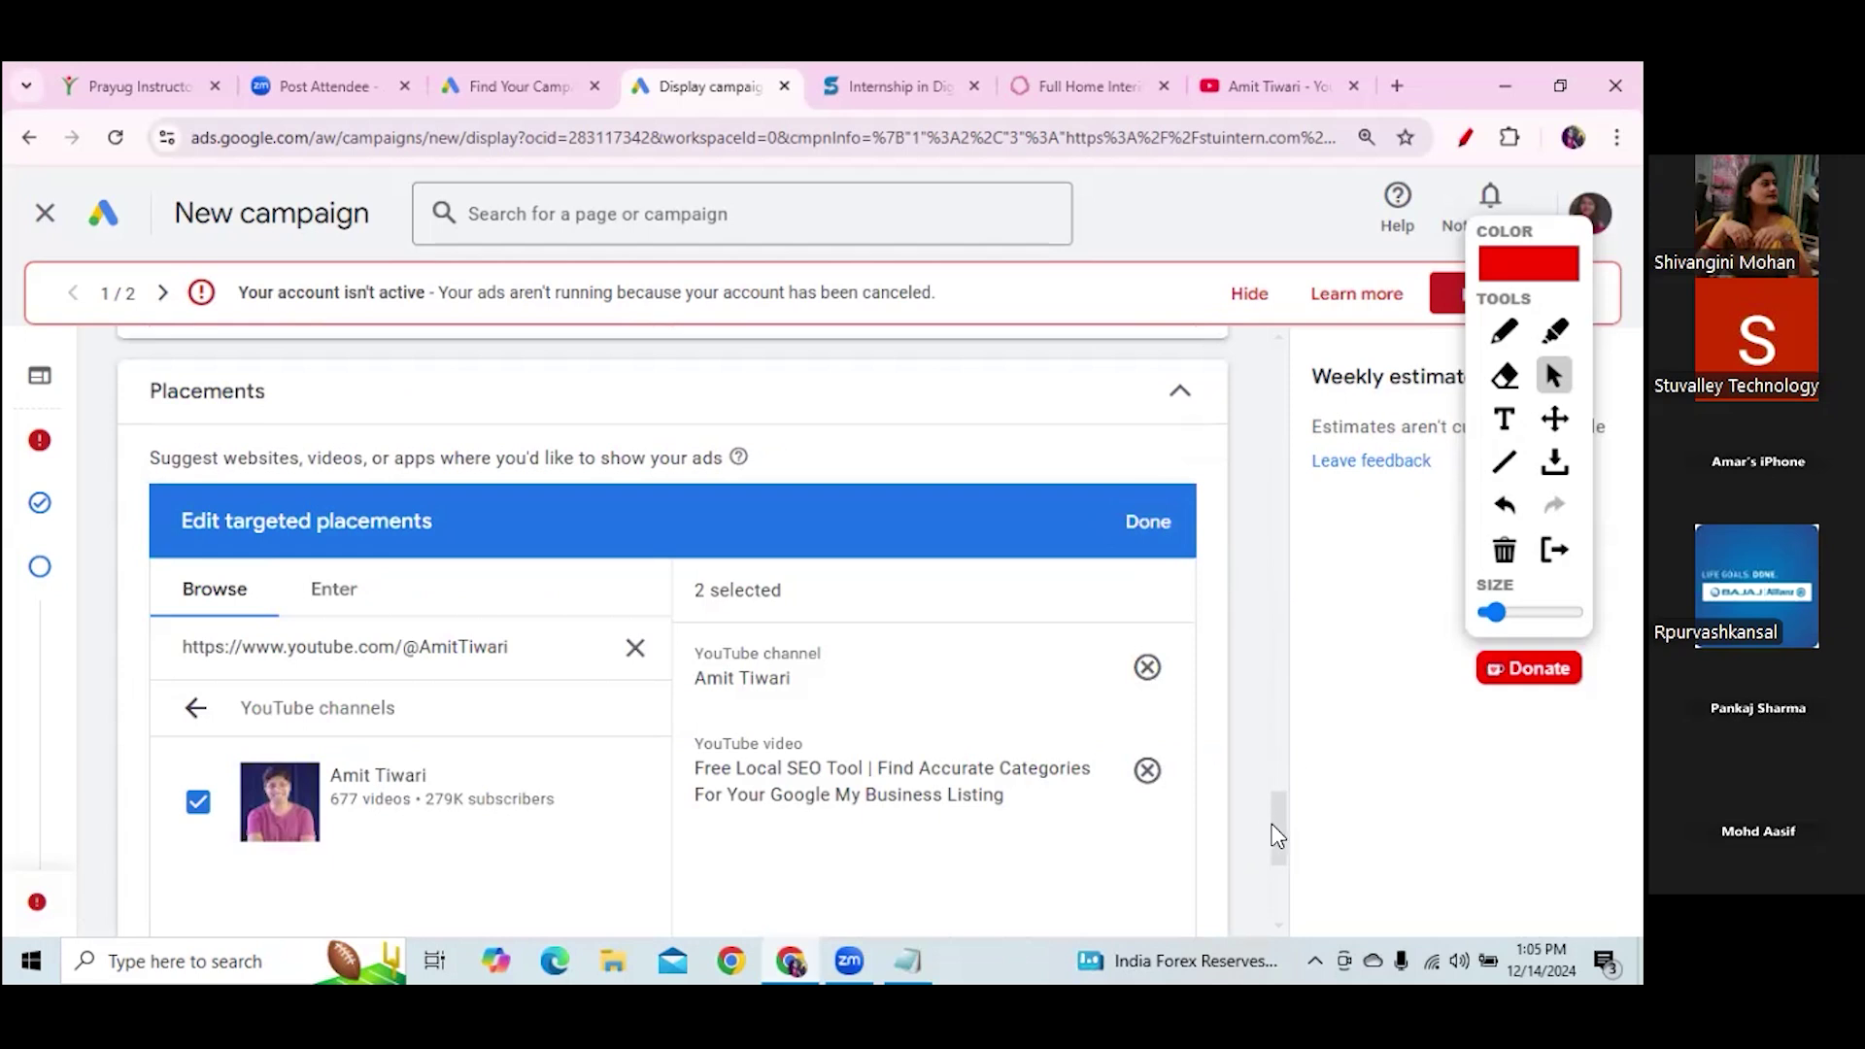
drag(1279, 810, 1282, 831)
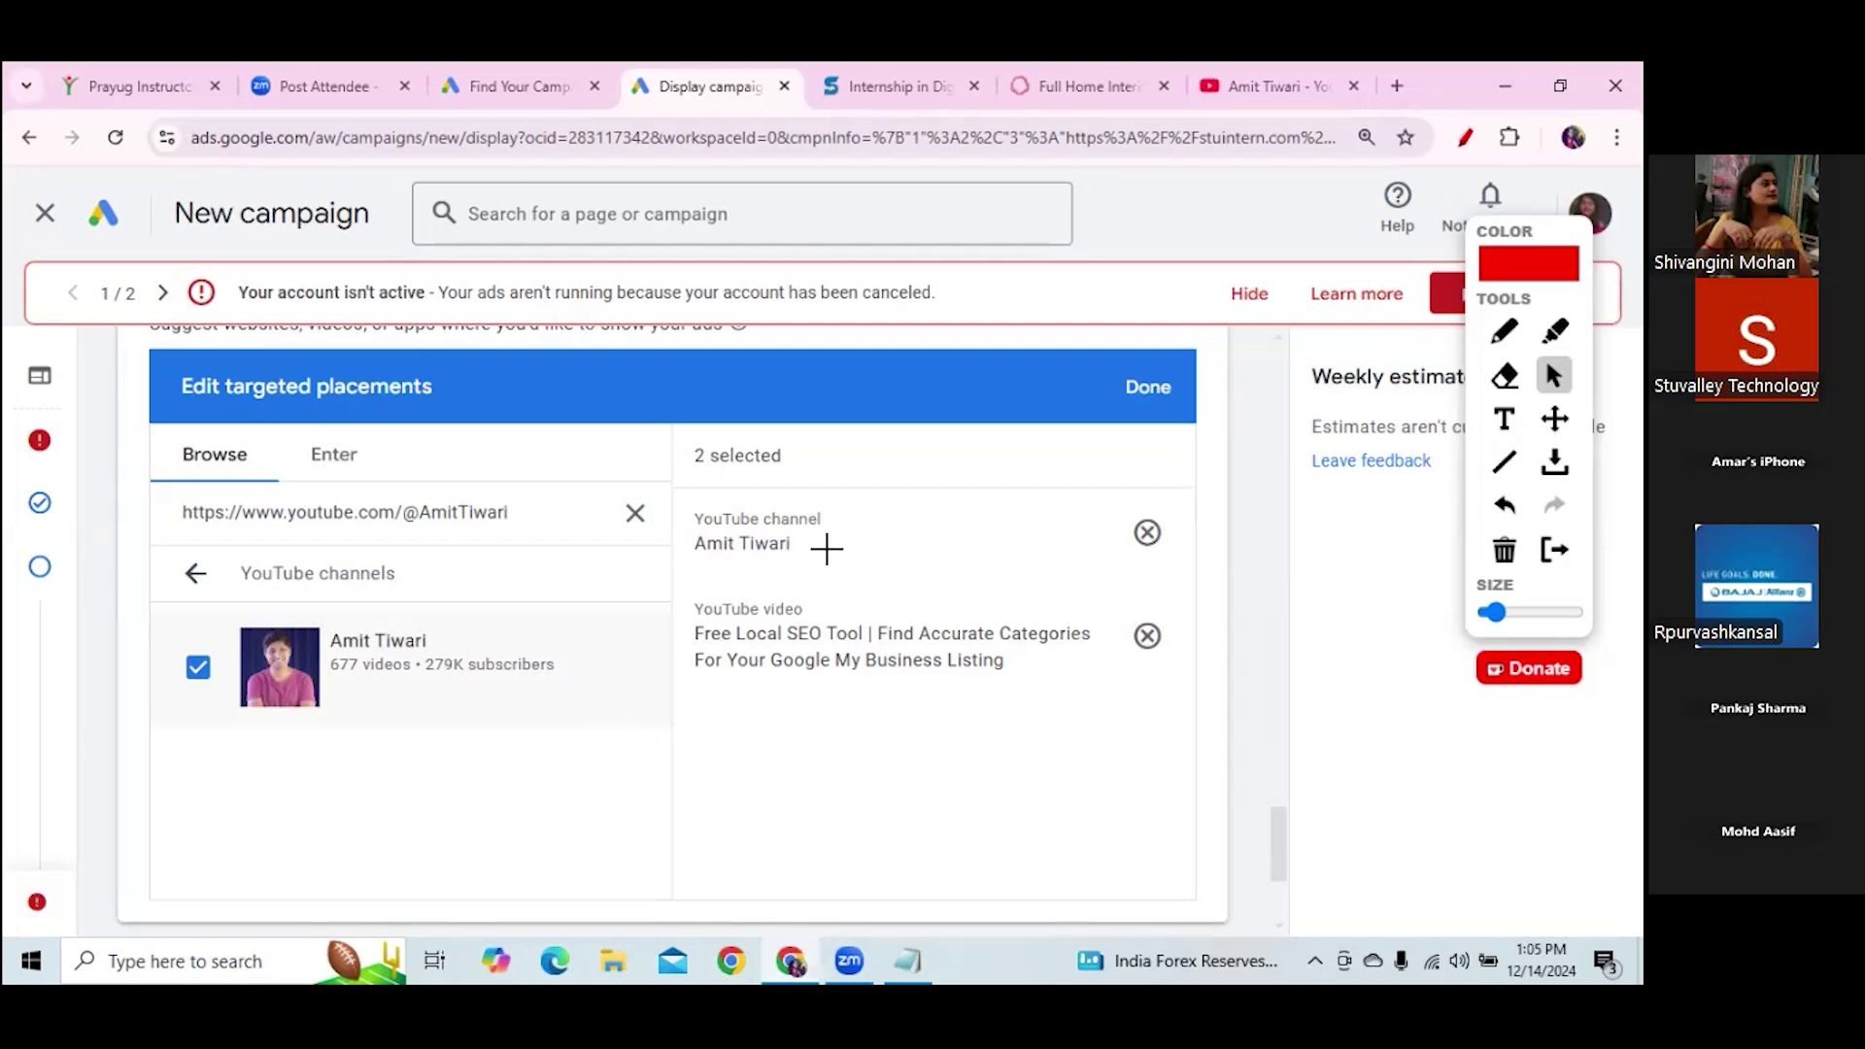
Mark the selected channel and video with red cross, check and "2" annotations, circle the placements heading, and clear all the annotations
mouse_move(825, 606)
mouse_down()
mouse_move(803, 660)
mouse_move(843, 660)
mouse_up()
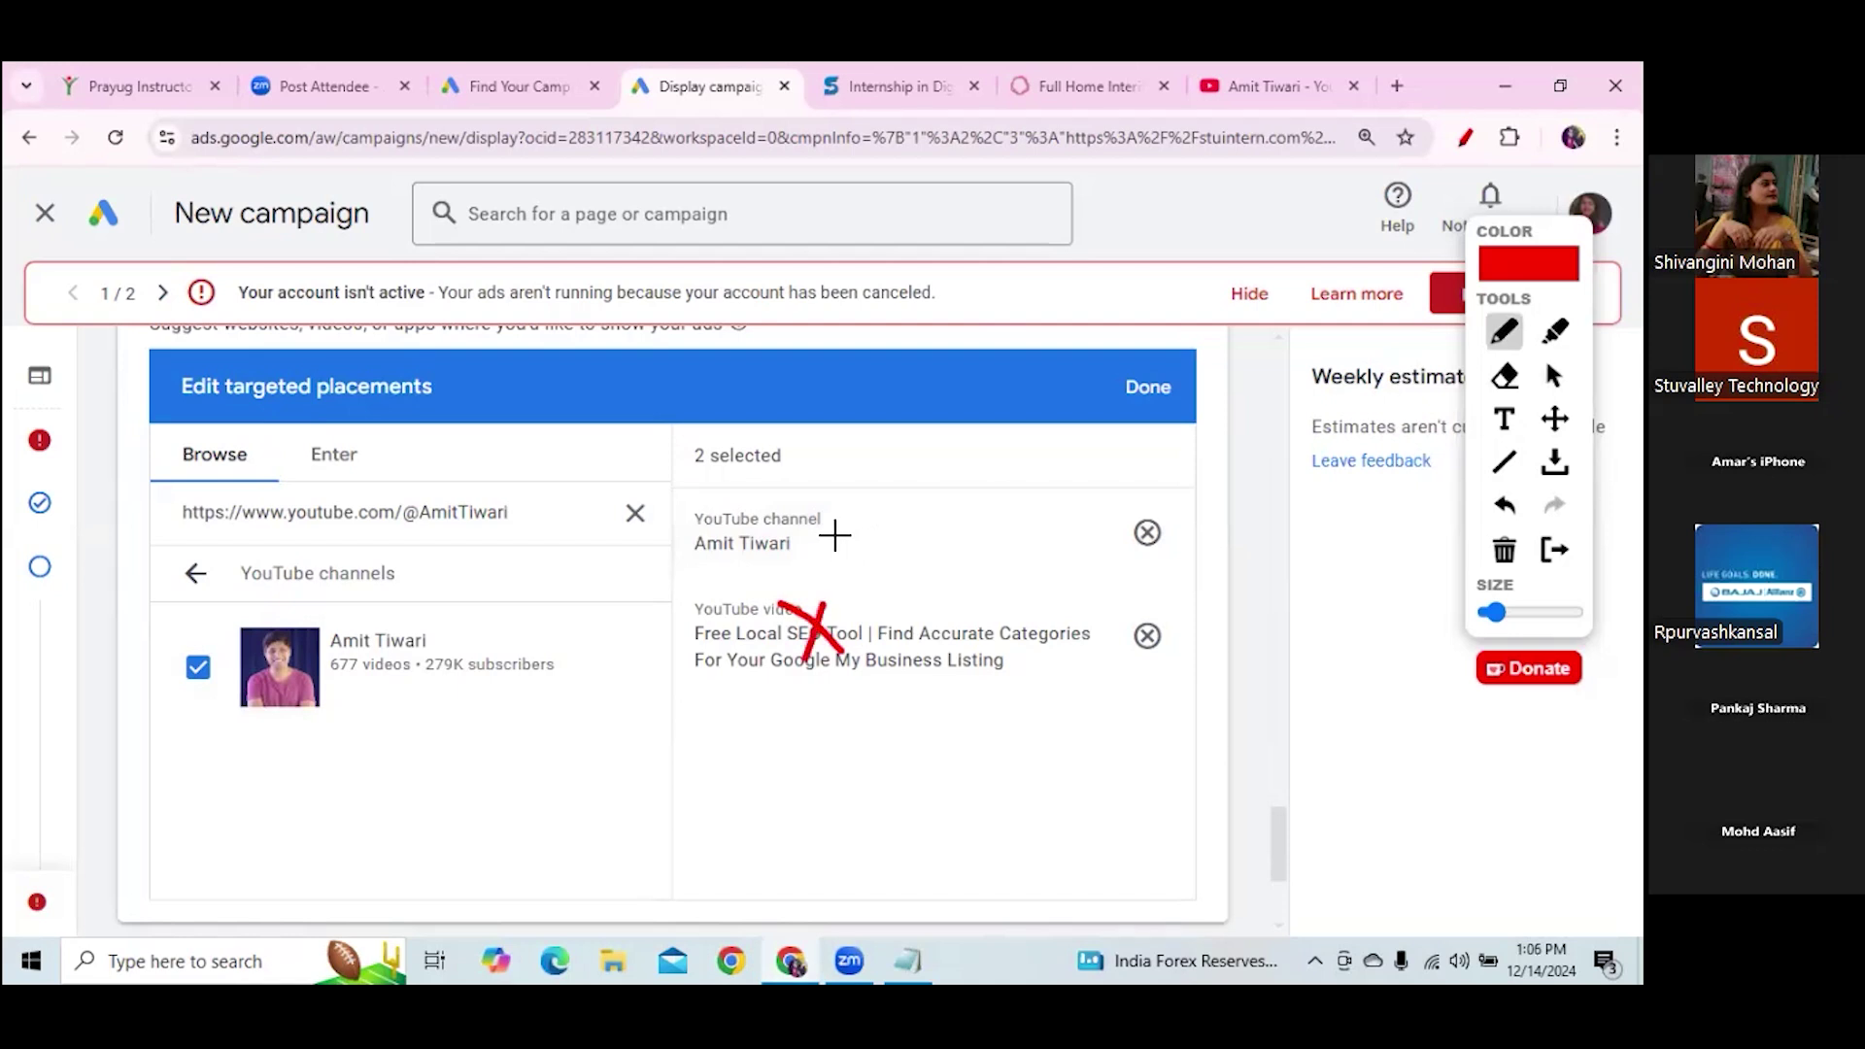
drag(832, 531, 972, 501)
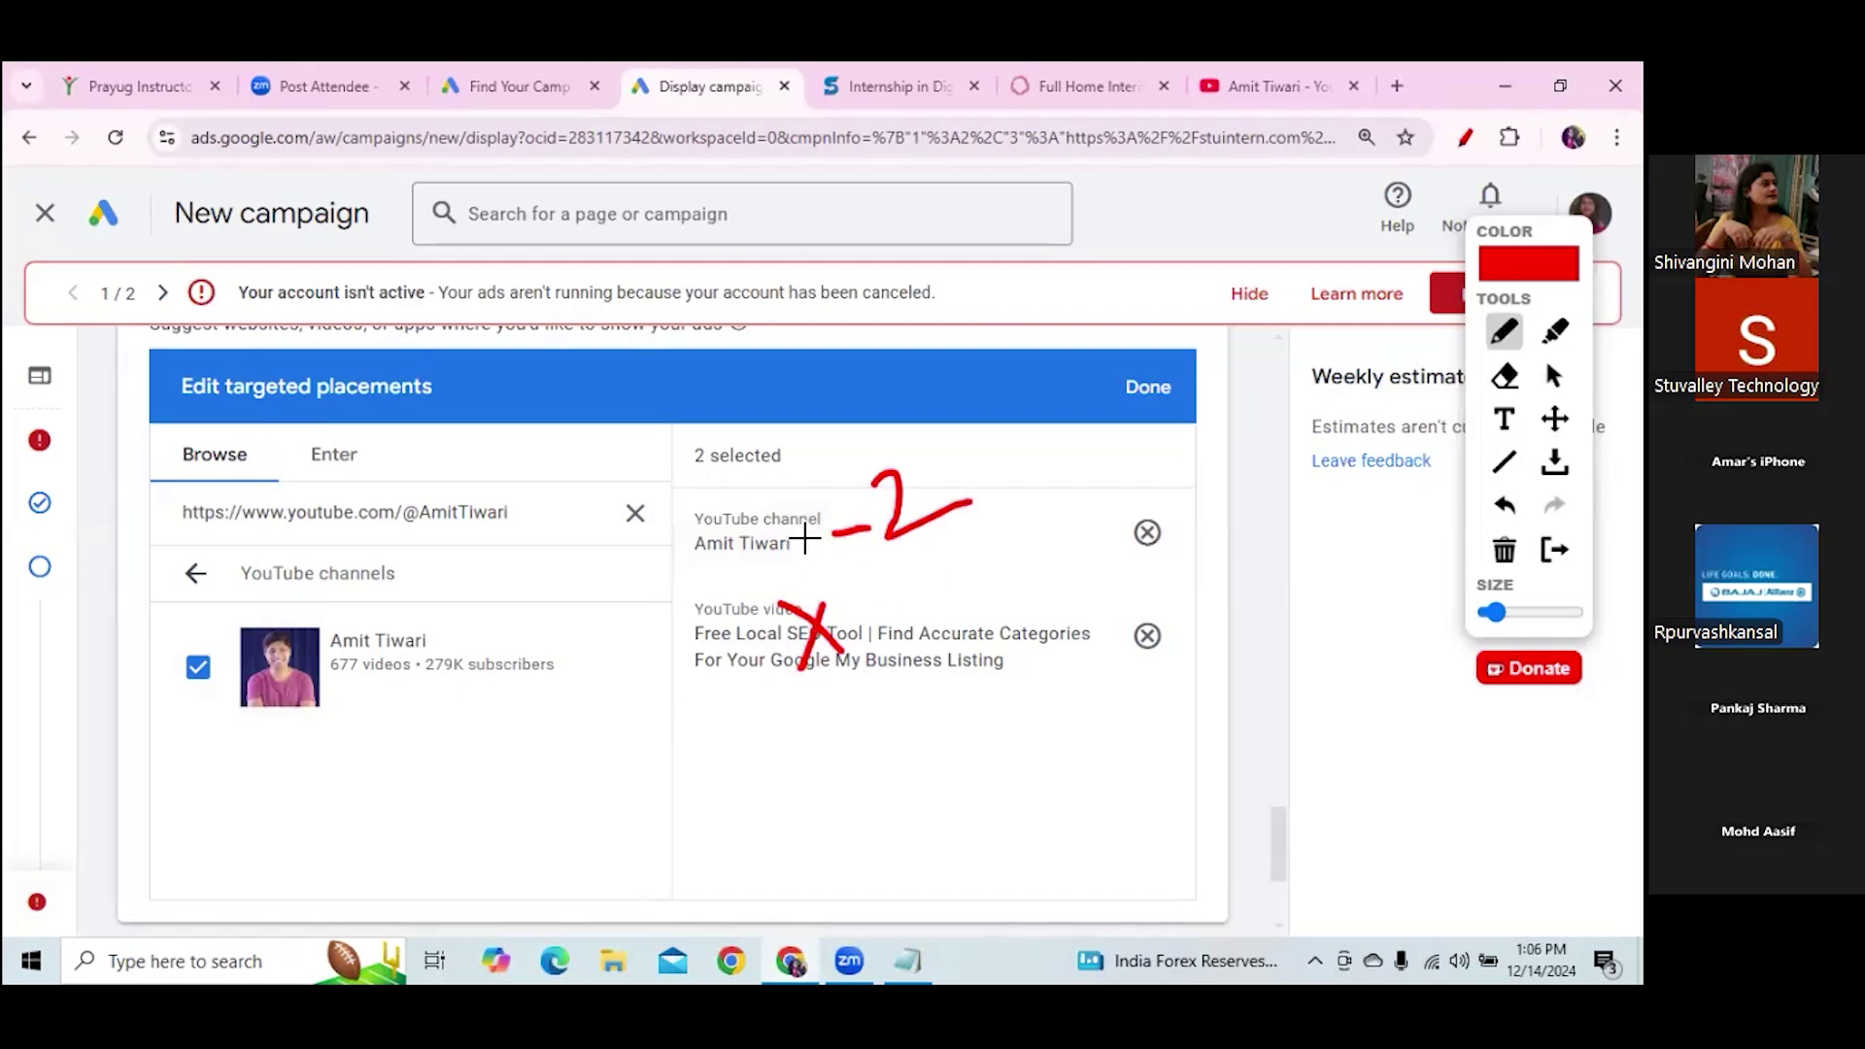
drag(892, 387, 803, 486)
drag(885, 668, 991, 623)
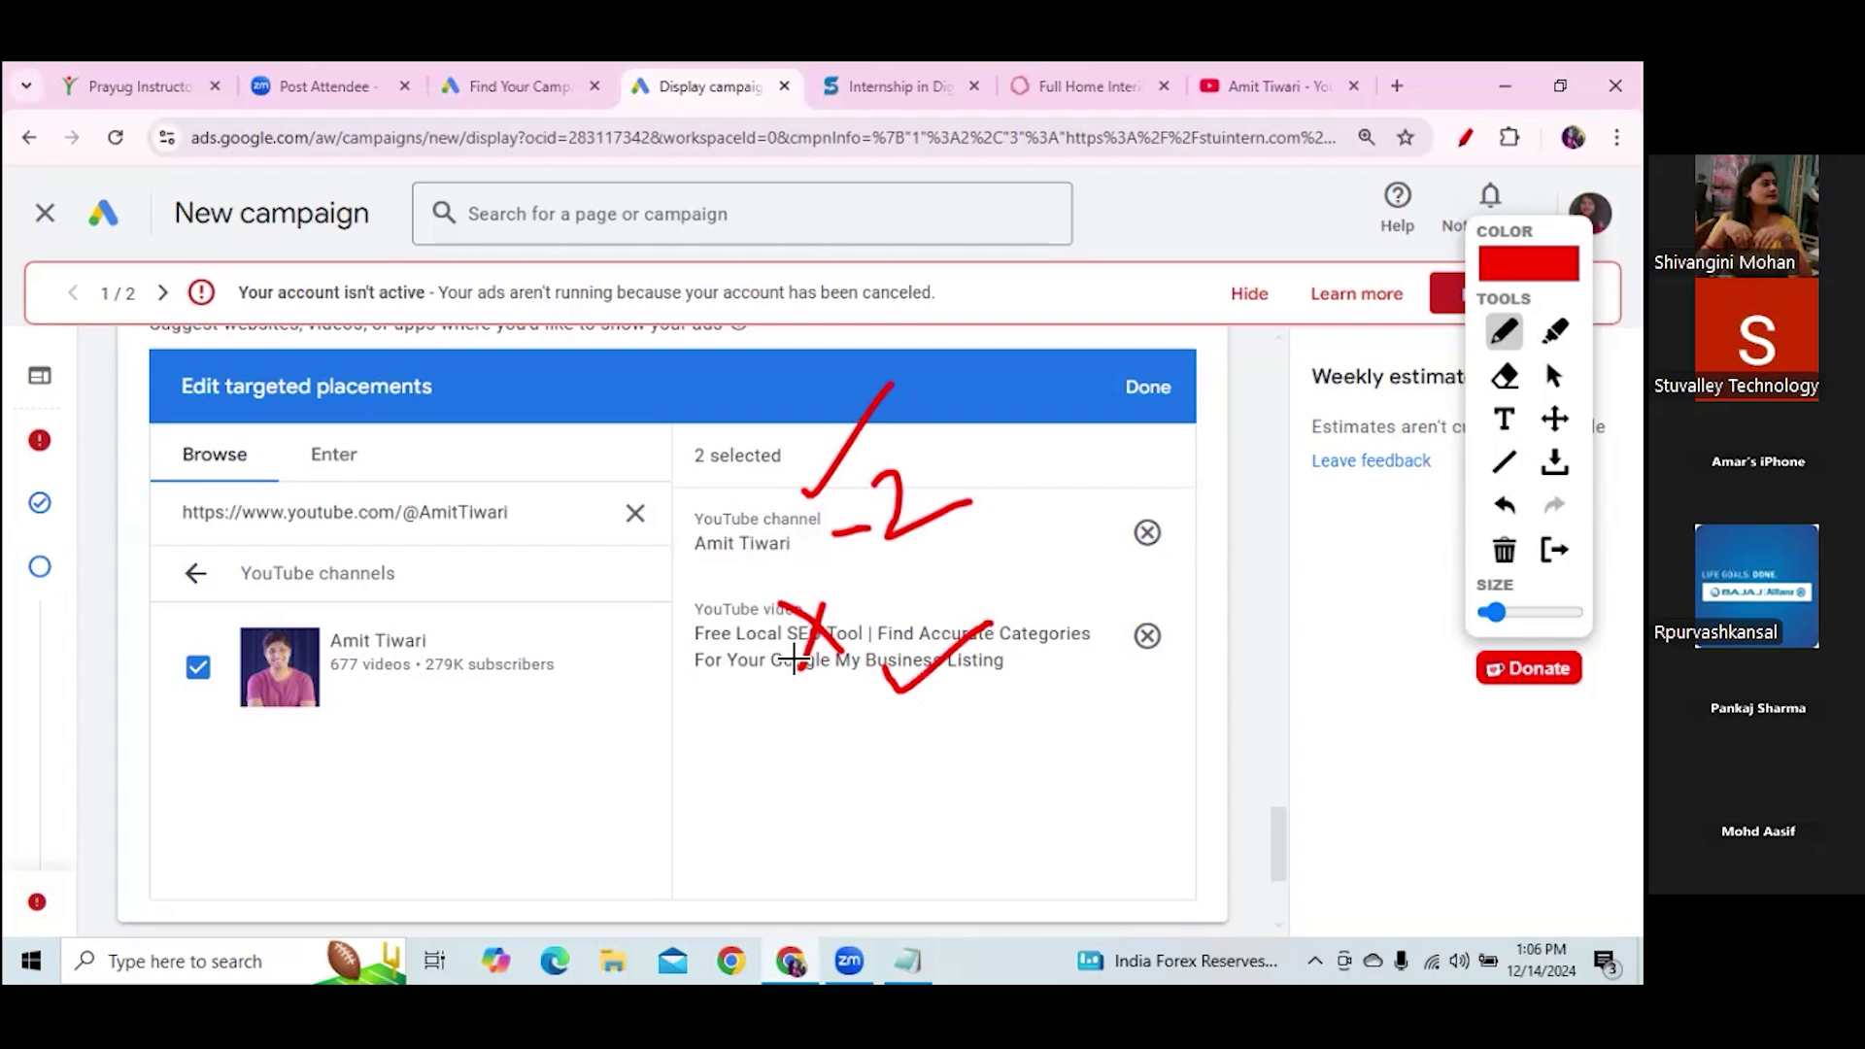
mouse_move(929, 740)
mouse_down()
mouse_move(961, 816)
mouse_move(1074, 741)
mouse_up()
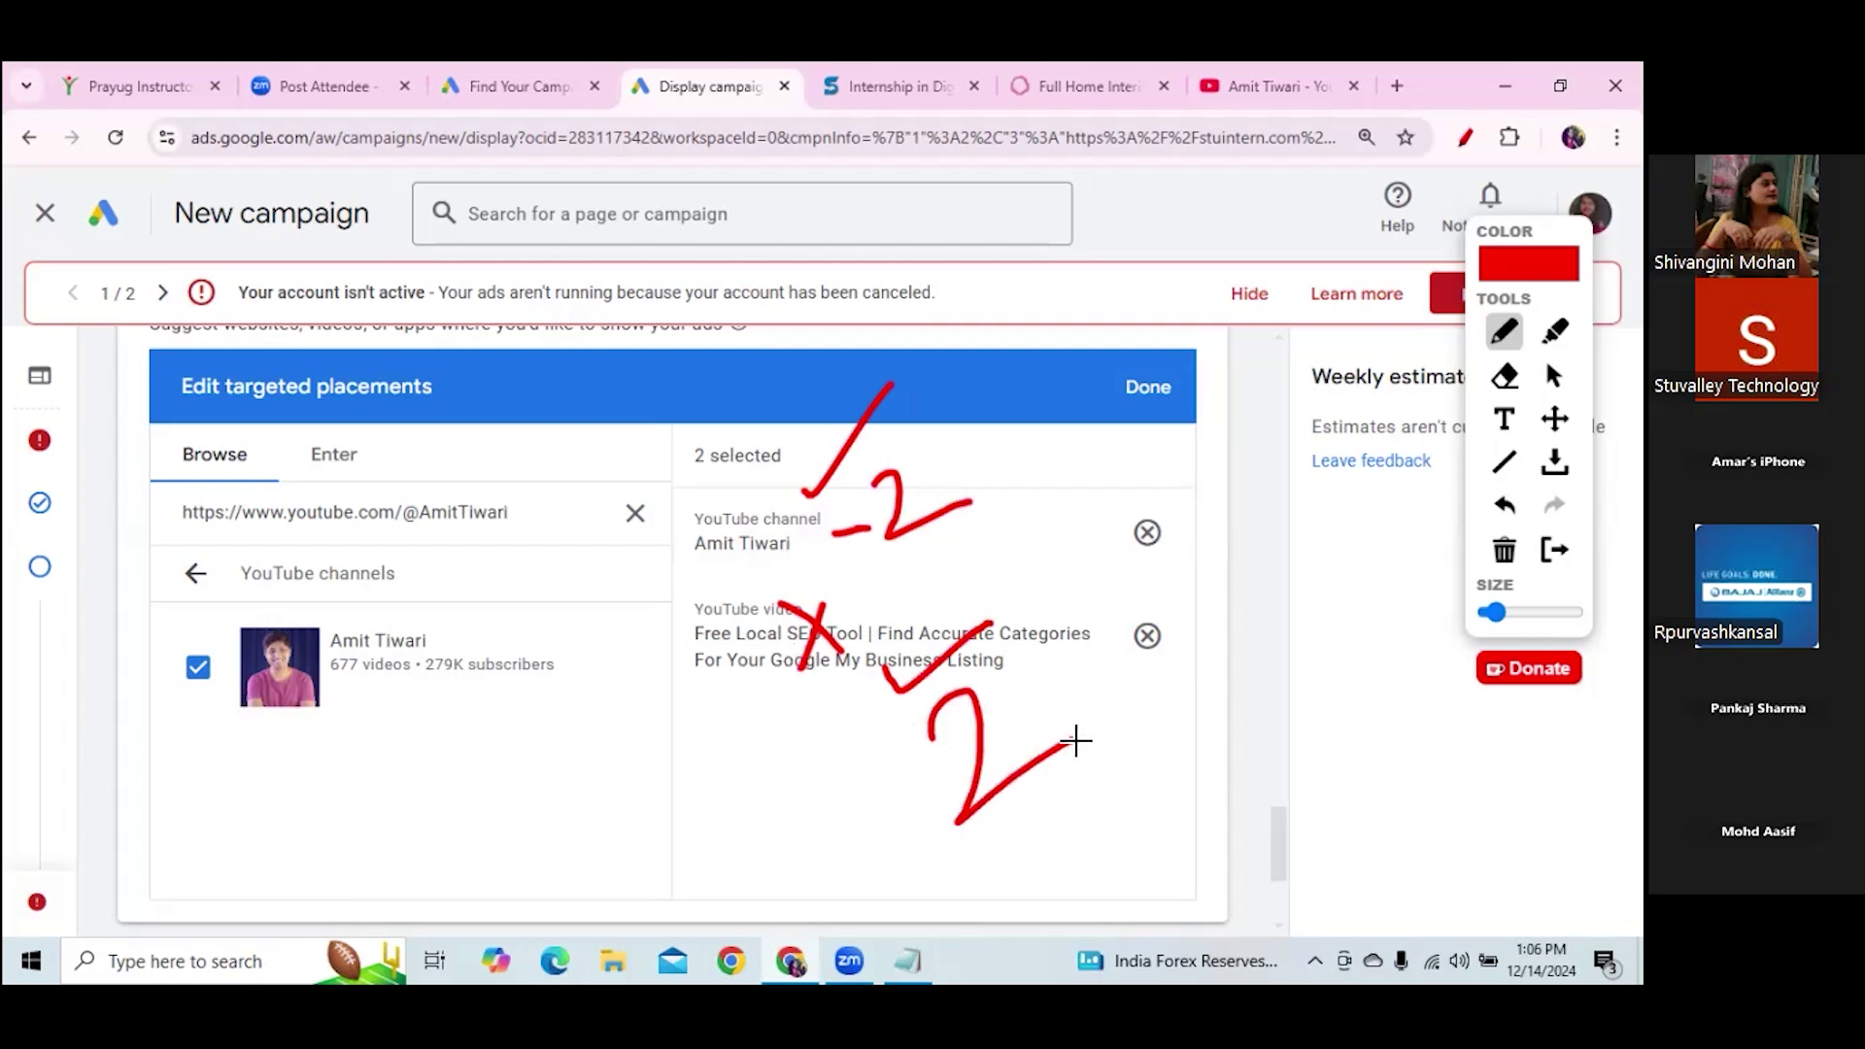
mouse_move(433, 388)
mouse_down()
mouse_move(300, 370)
mouse_move(419, 466)
mouse_move(369, 346)
mouse_up()
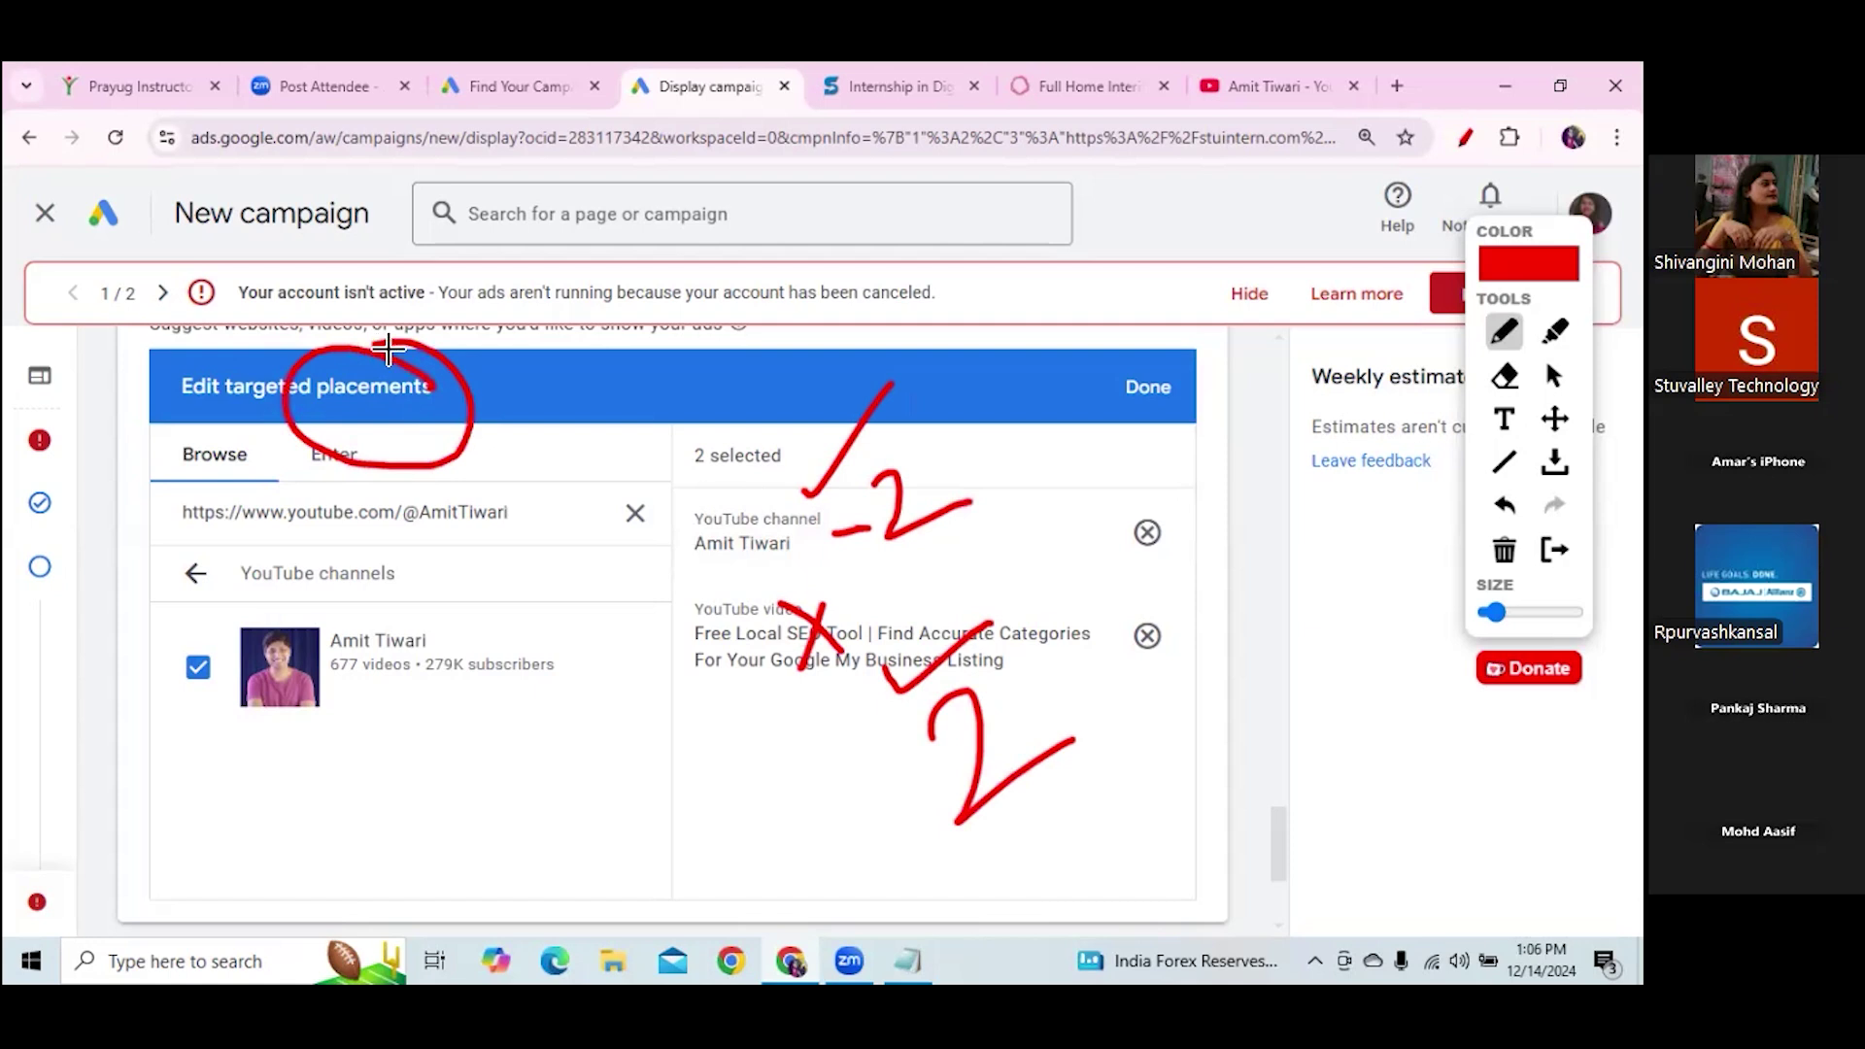
click(1503, 550)
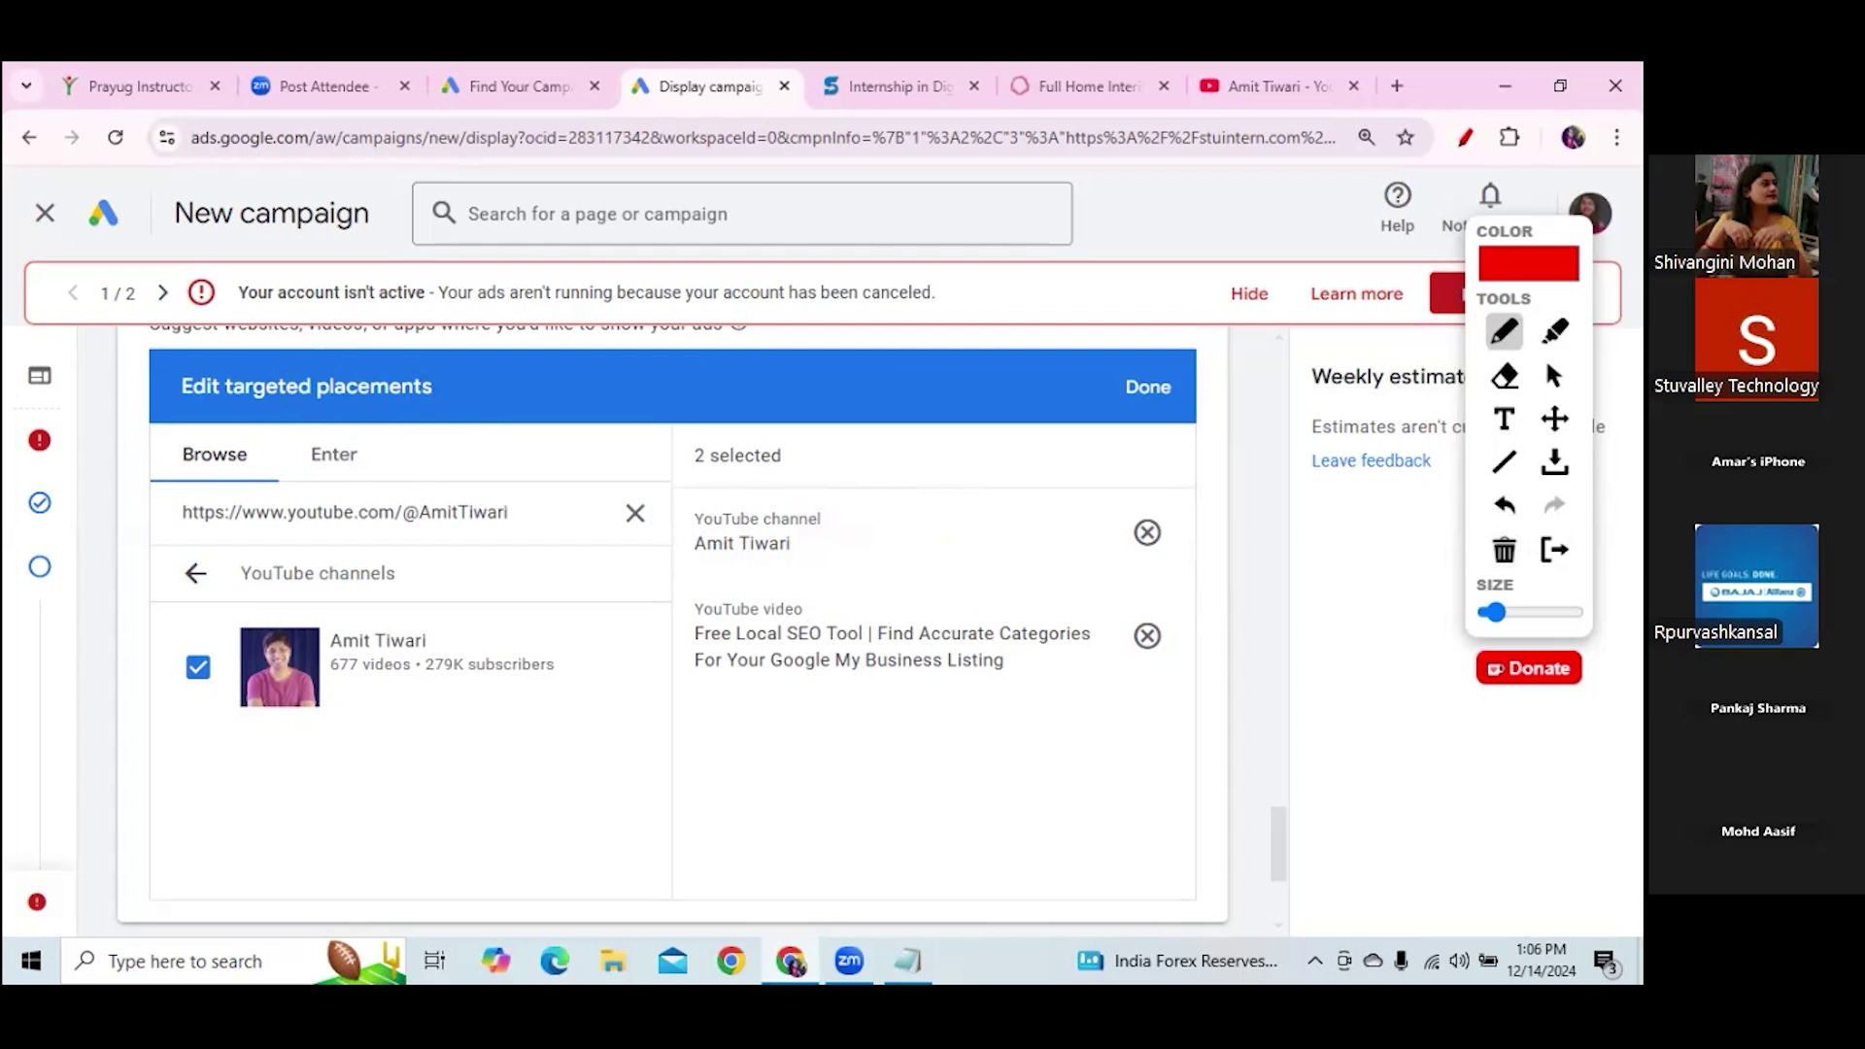
Finish editing the targeted placements and continue to the campaign's ad creation stage
click(1553, 375)
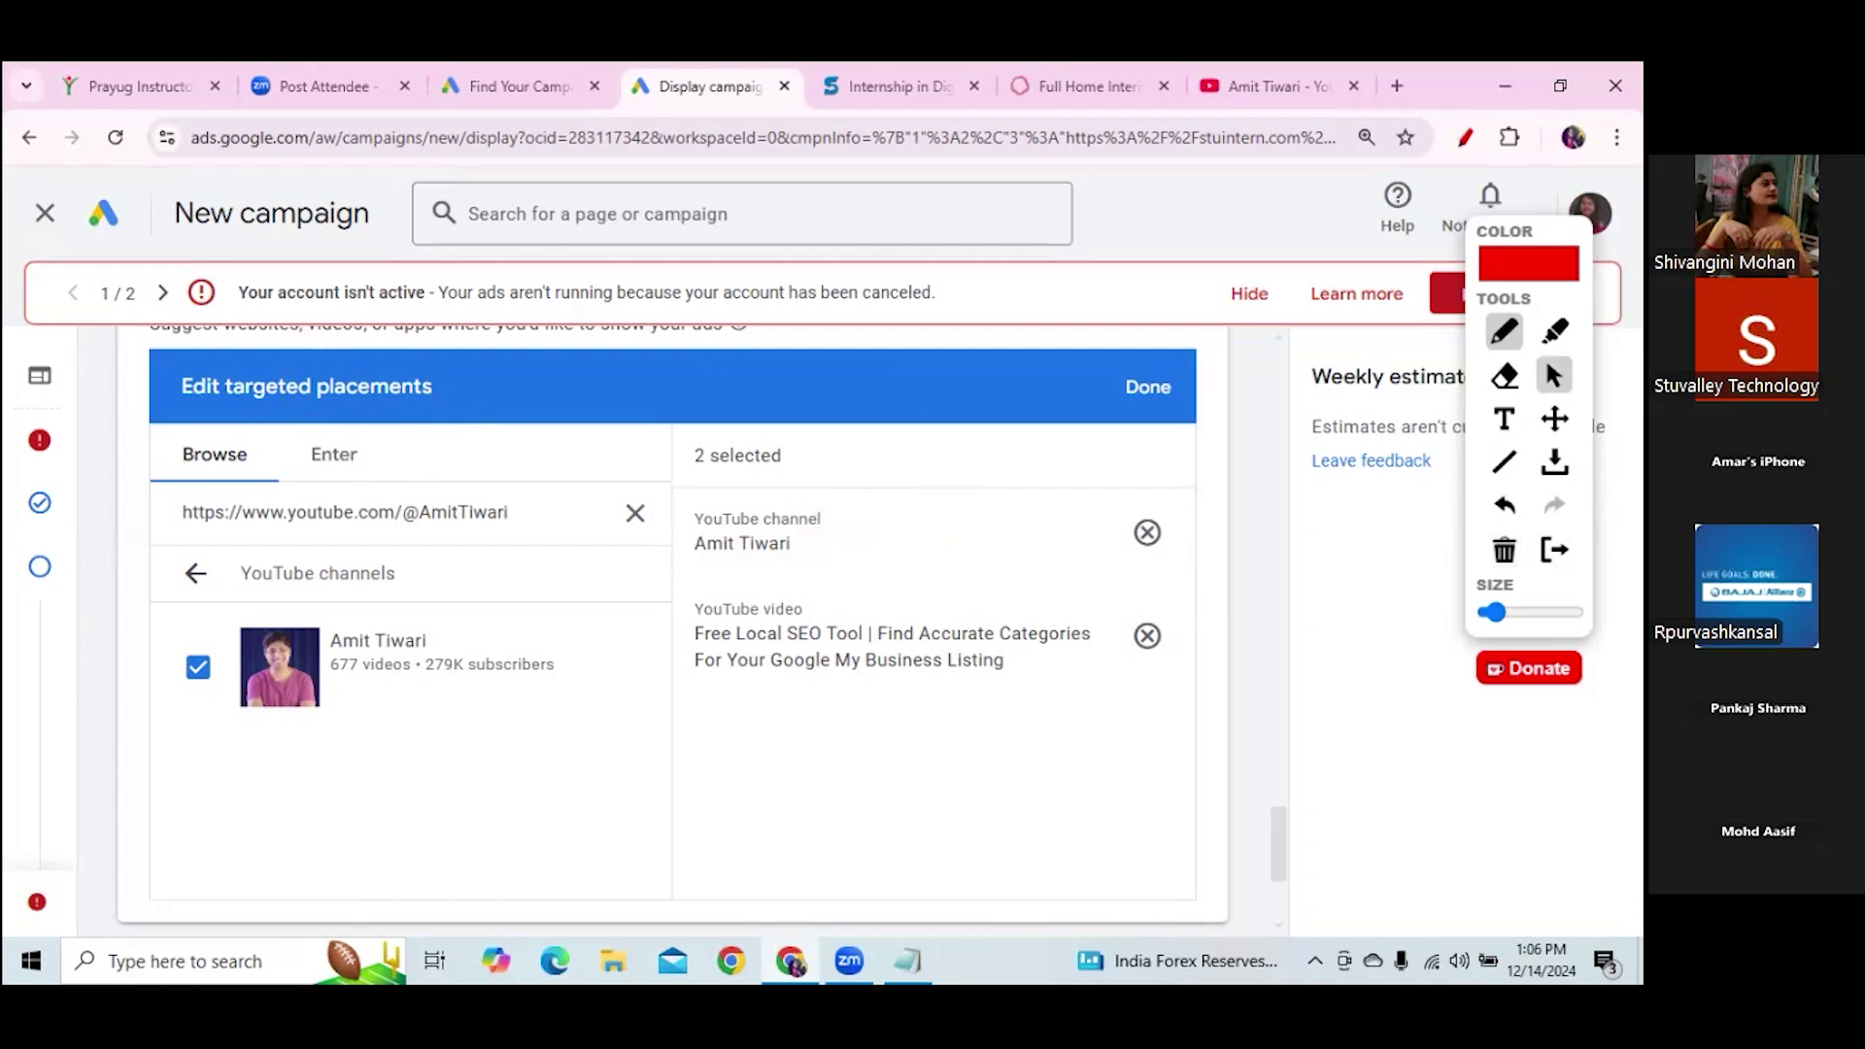
click(1148, 387)
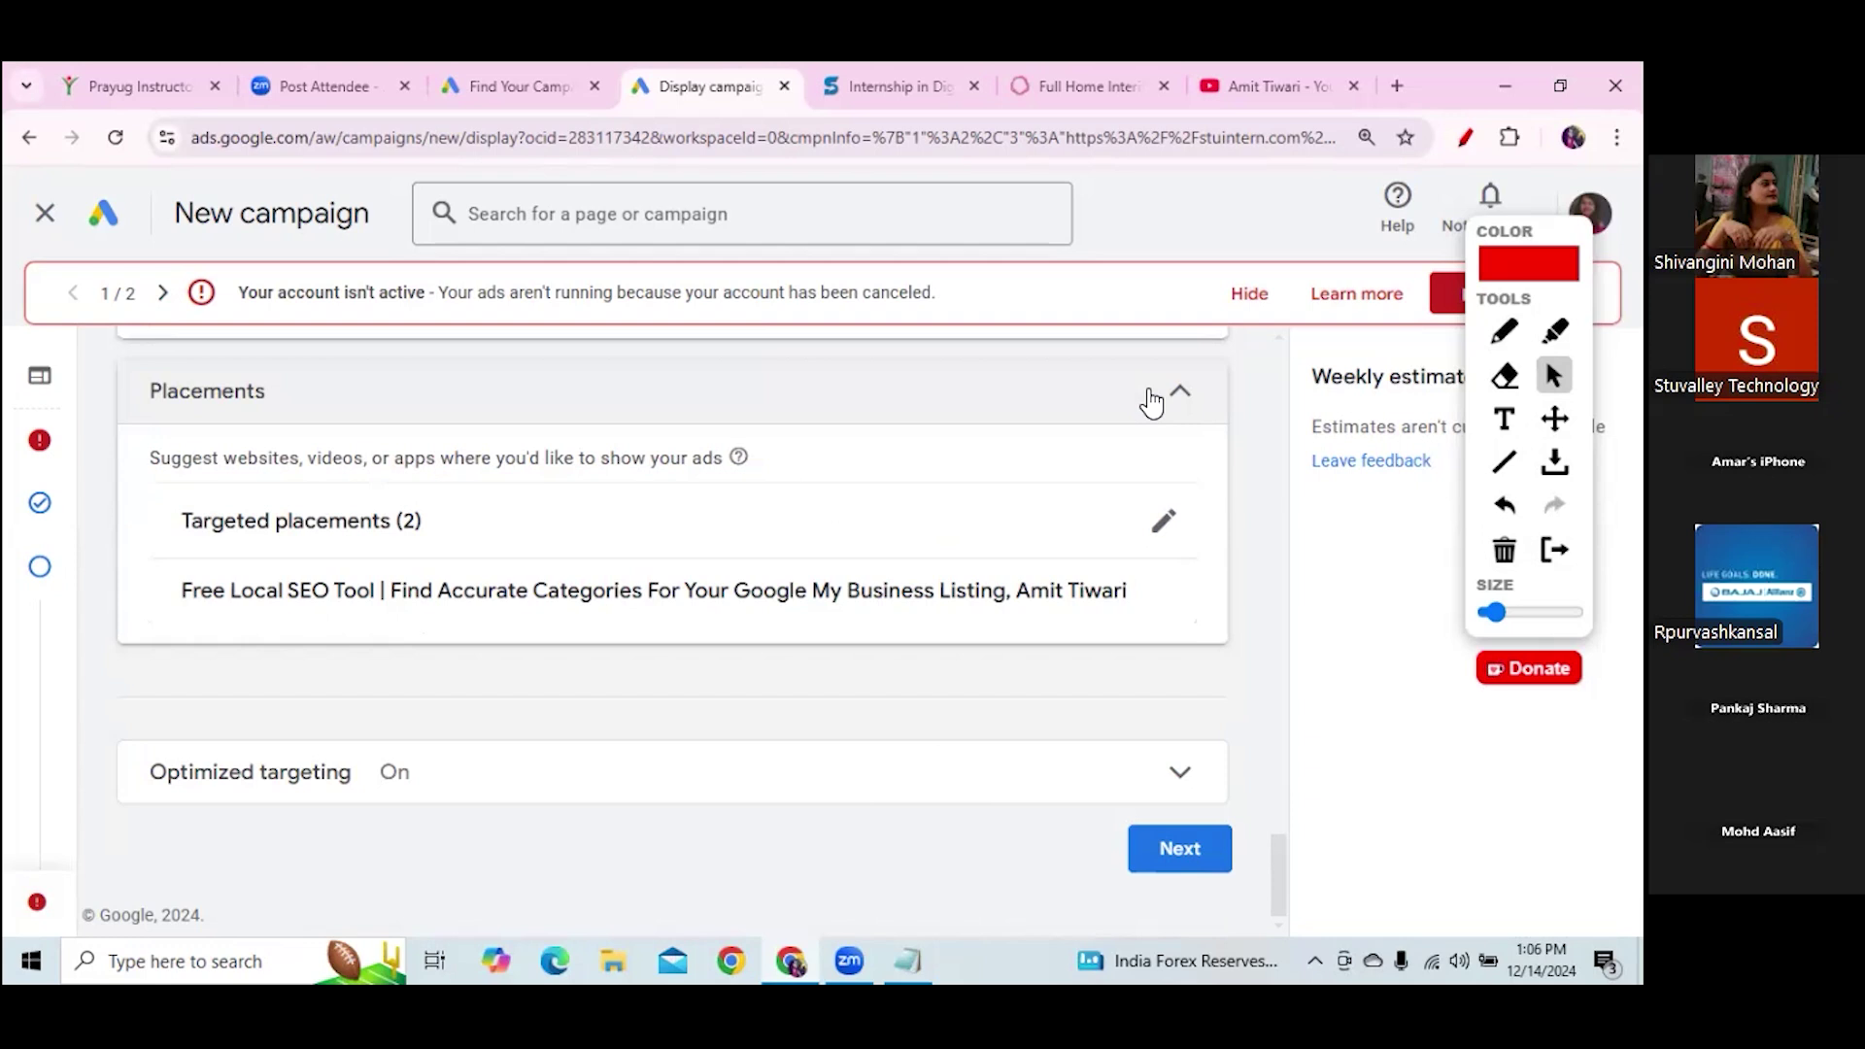
click(1192, 847)
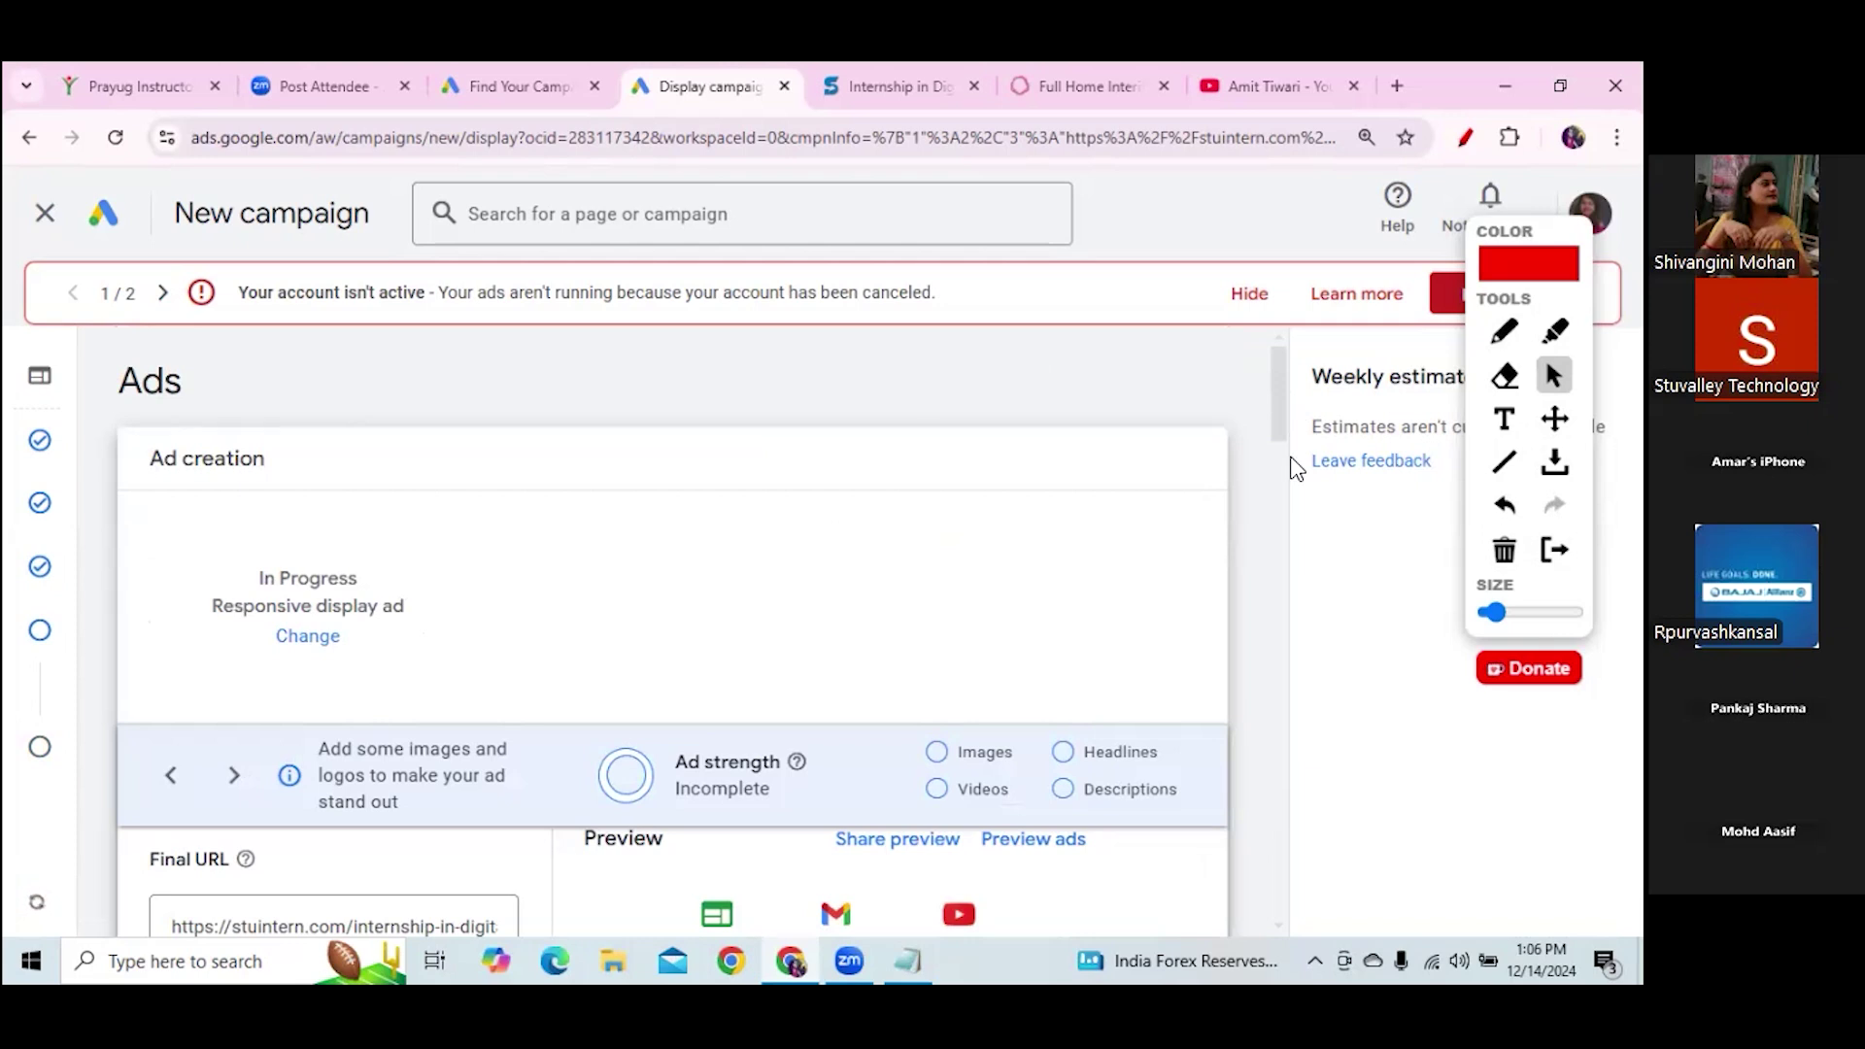
Check the responsive display ad's business name and bring up the image selection for the ad
scroll(1290, 419, down, 3)
scroll(1287, 419, down, 2)
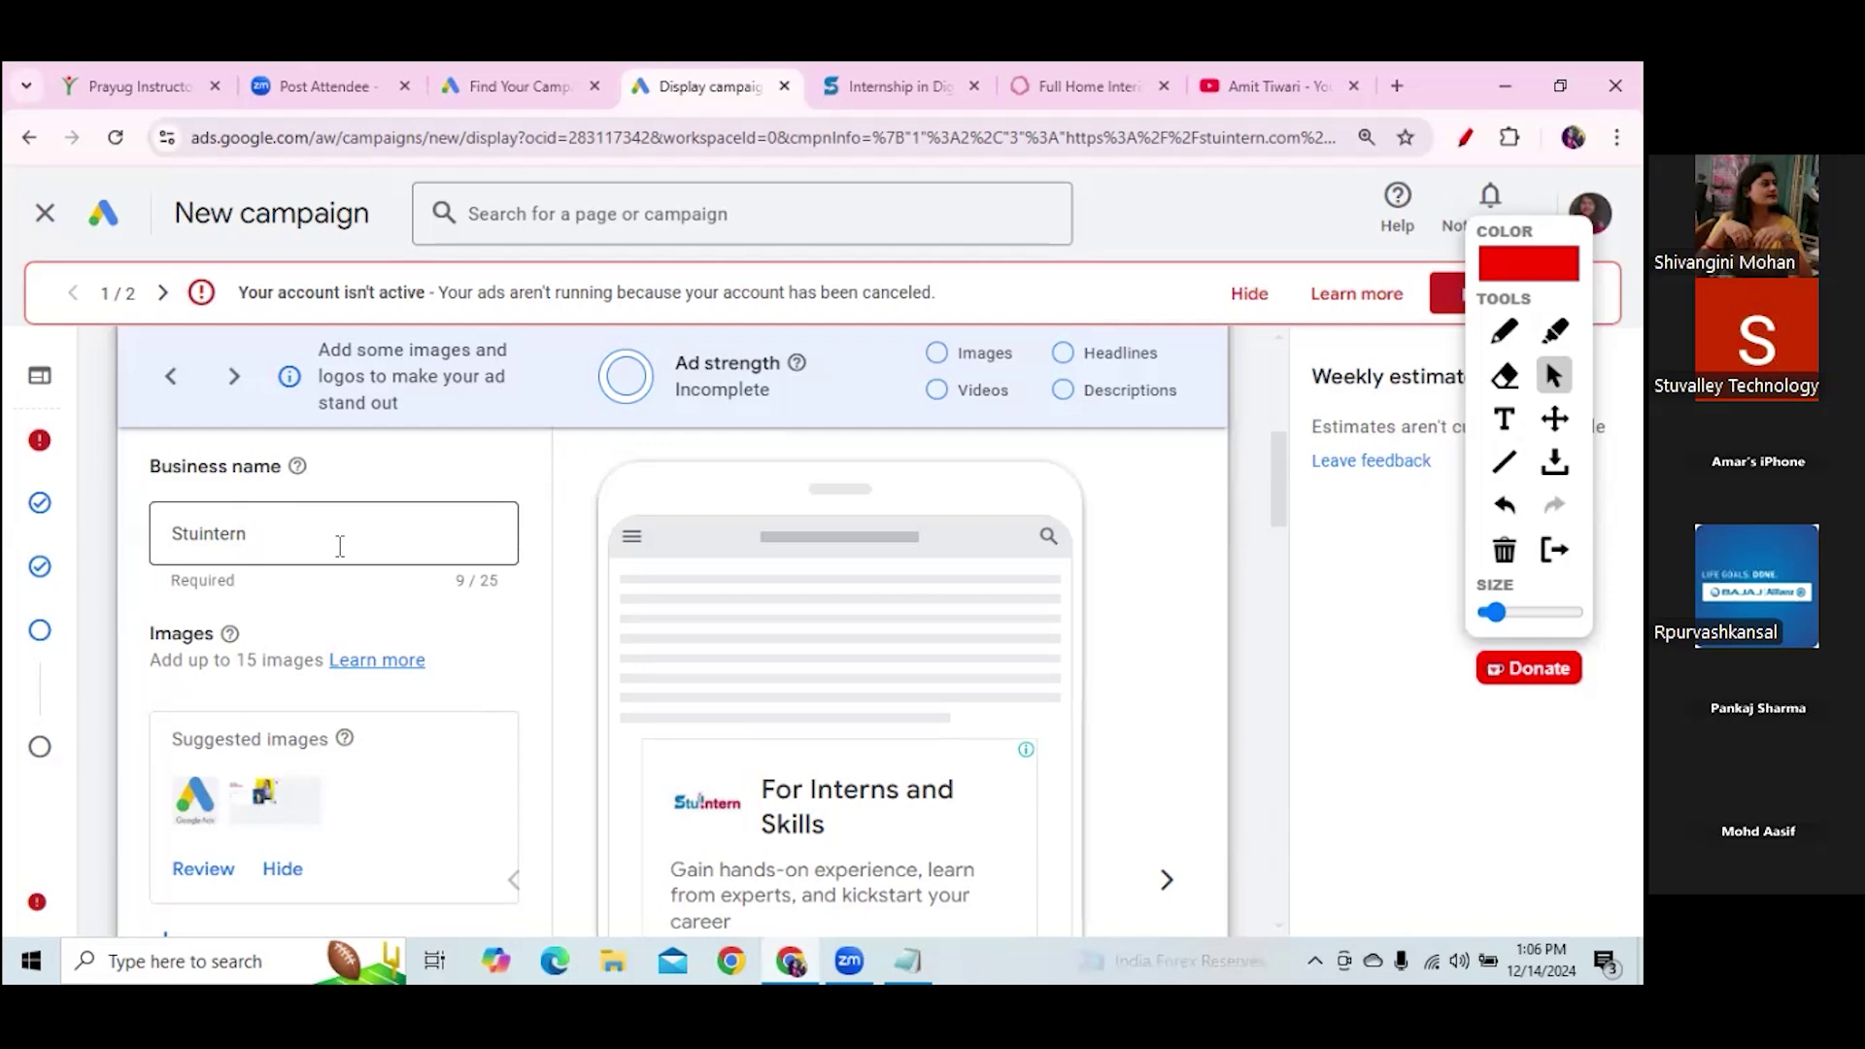
click(490, 556)
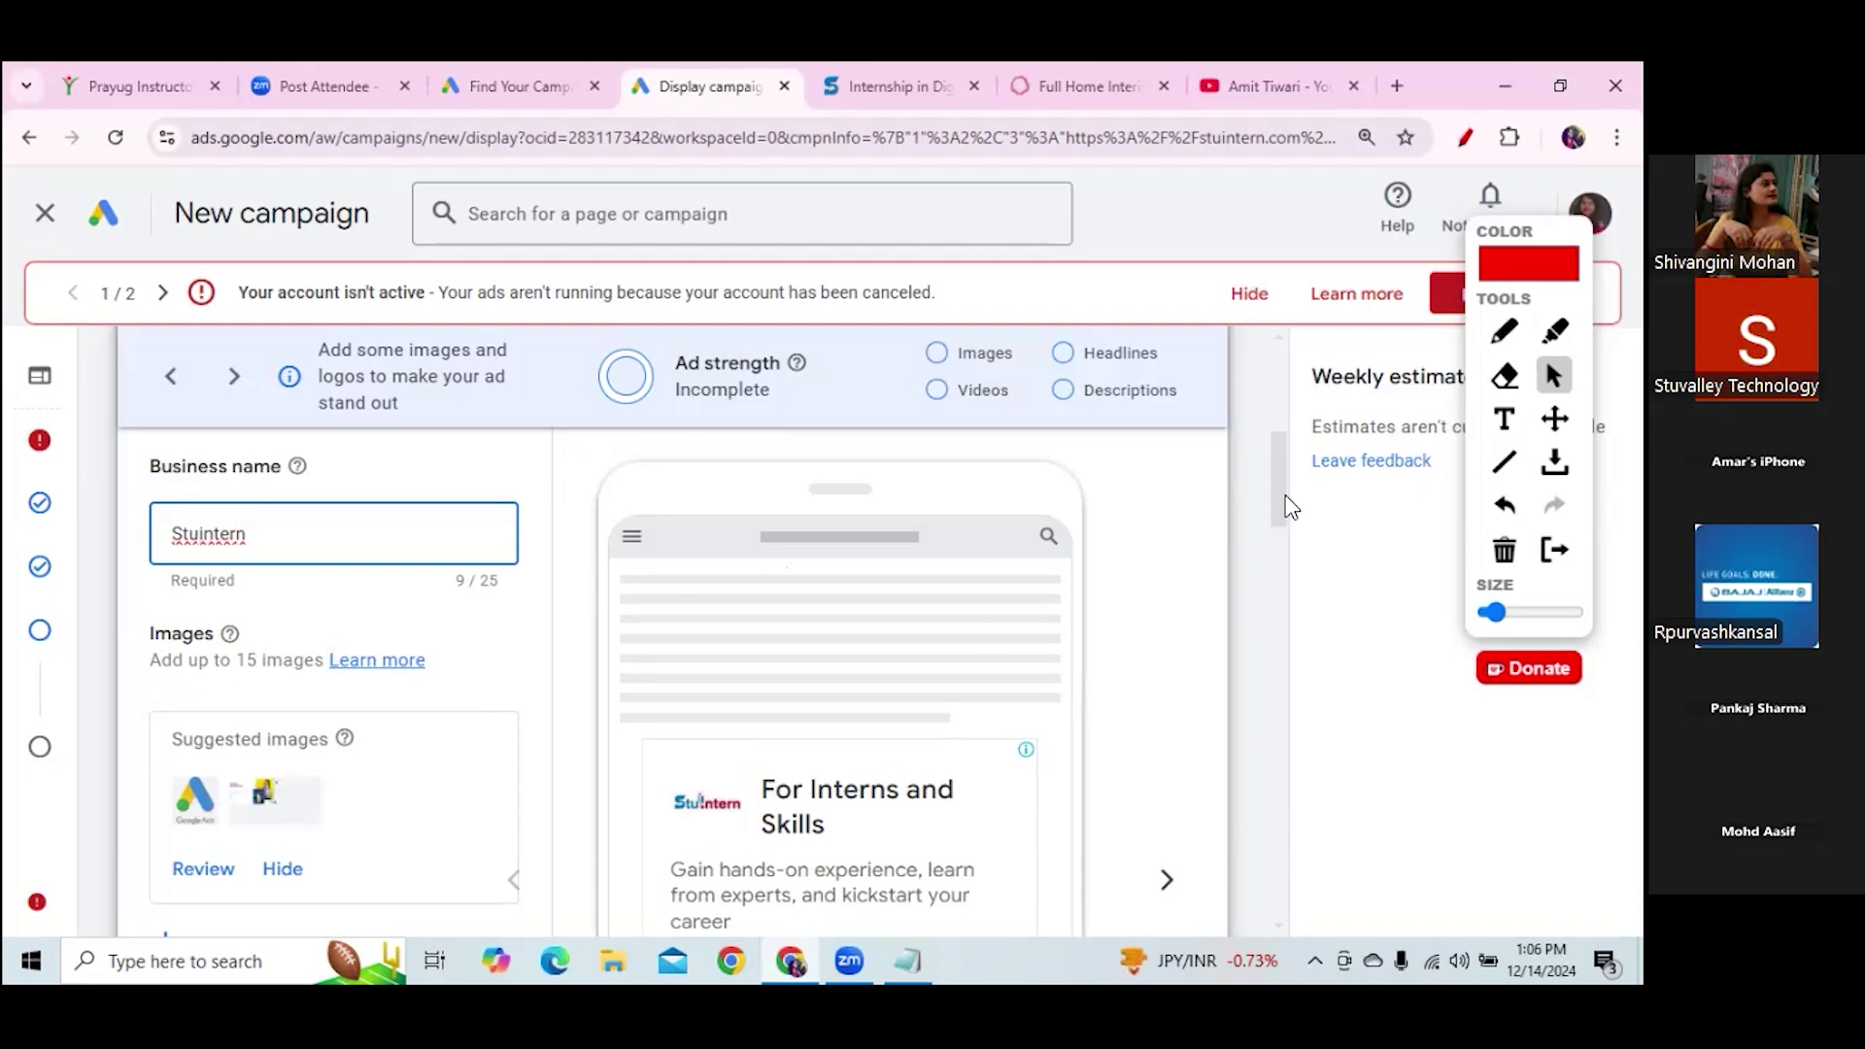
scroll(1284, 505, down, 3)
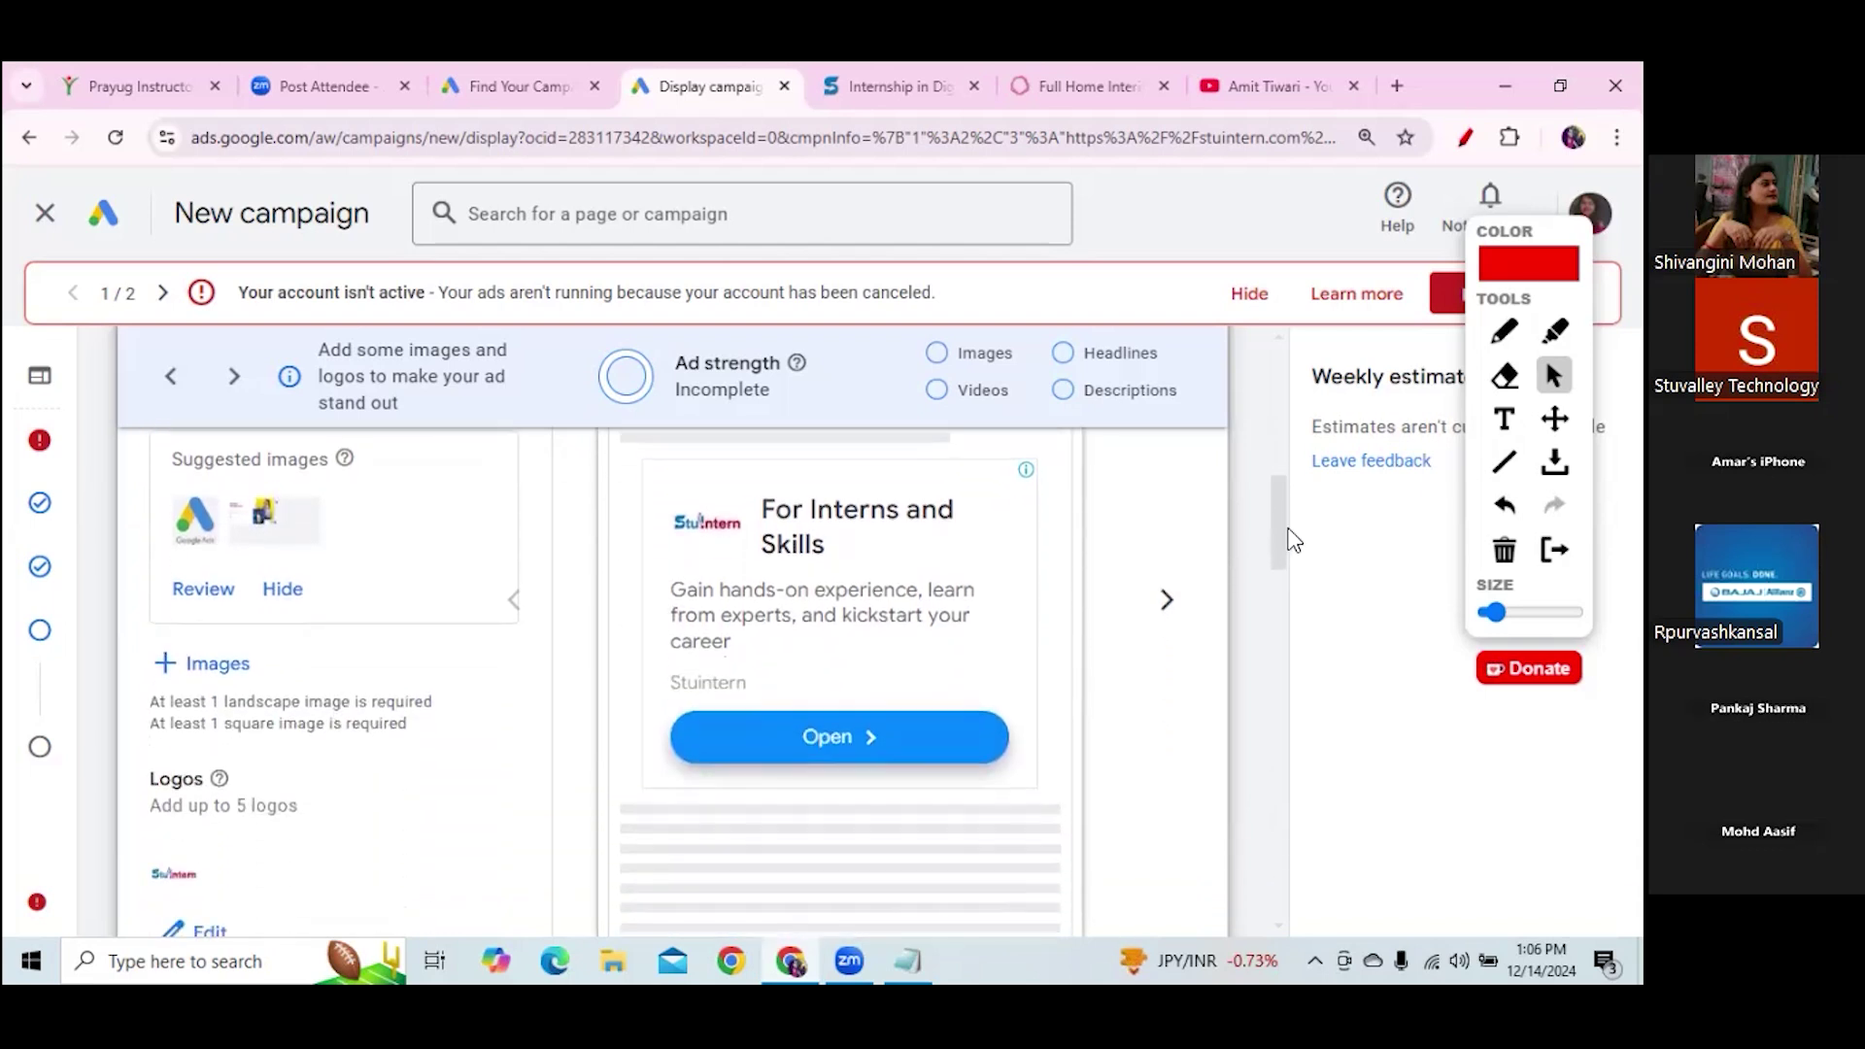
scroll(1292, 544, down, 1)
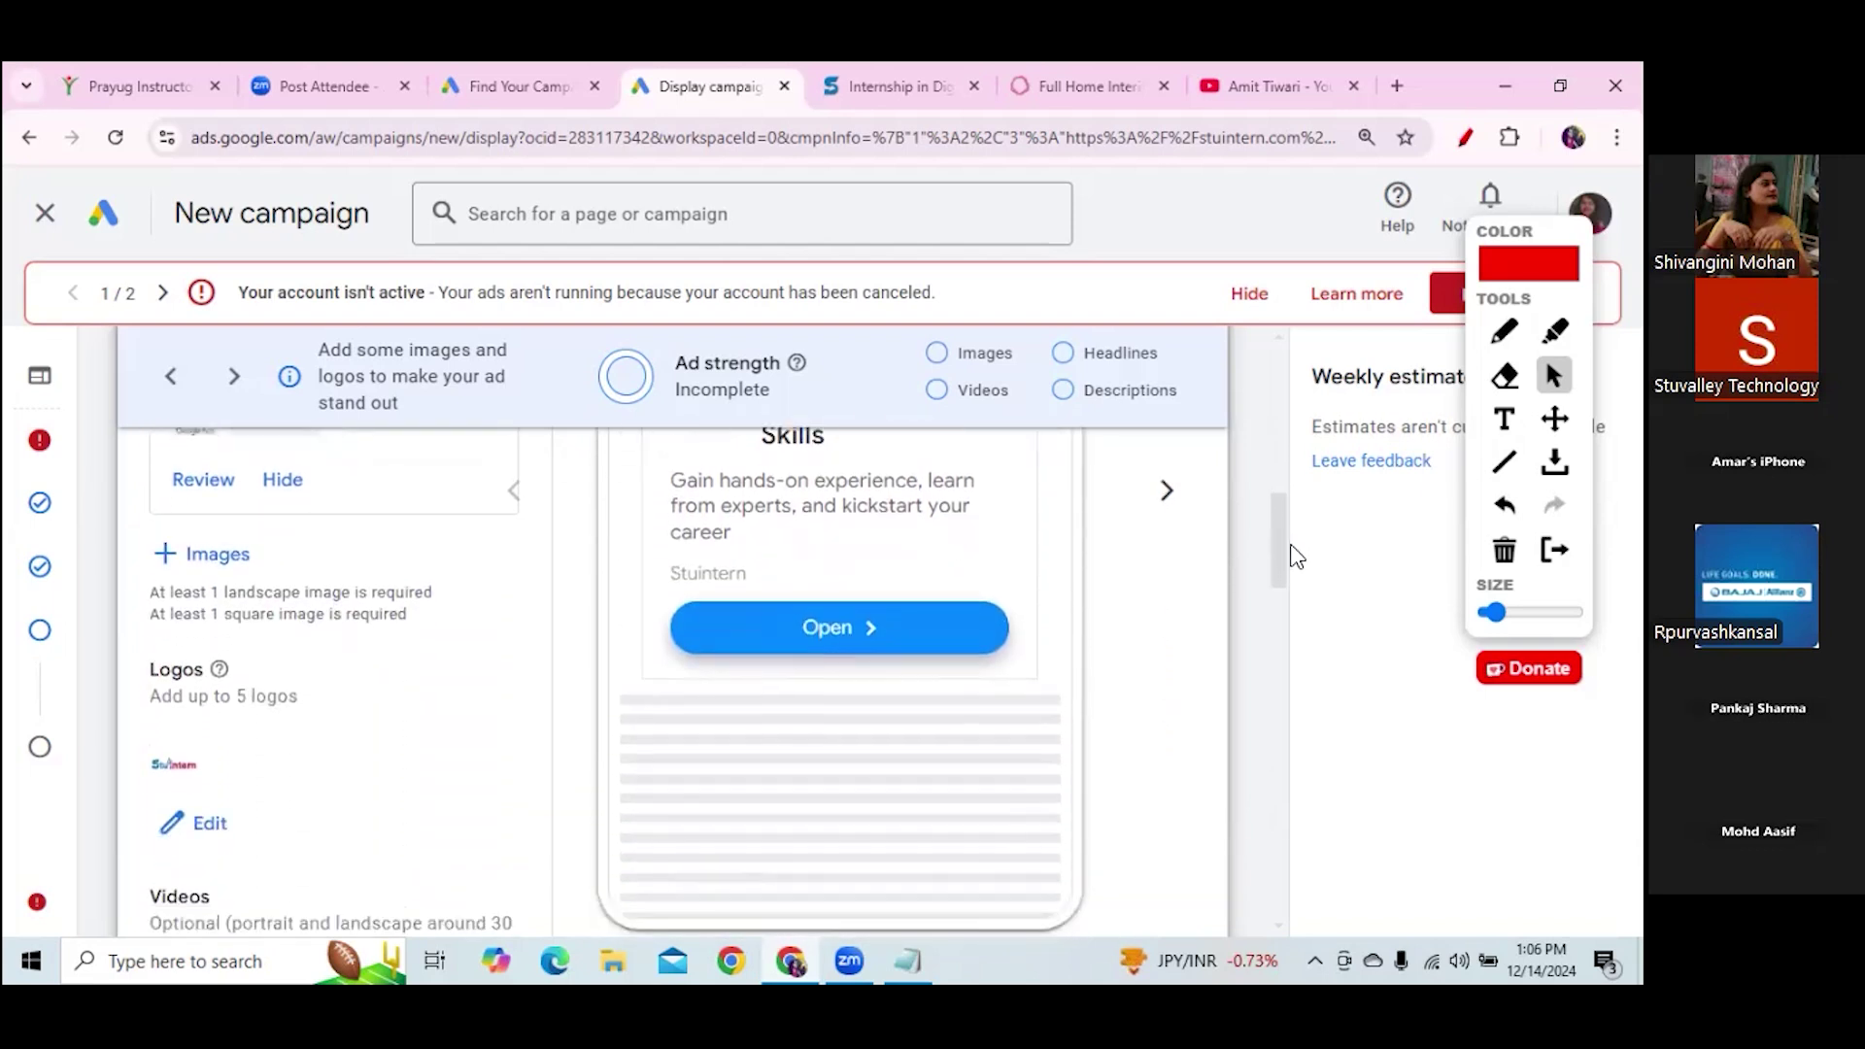
click(214, 562)
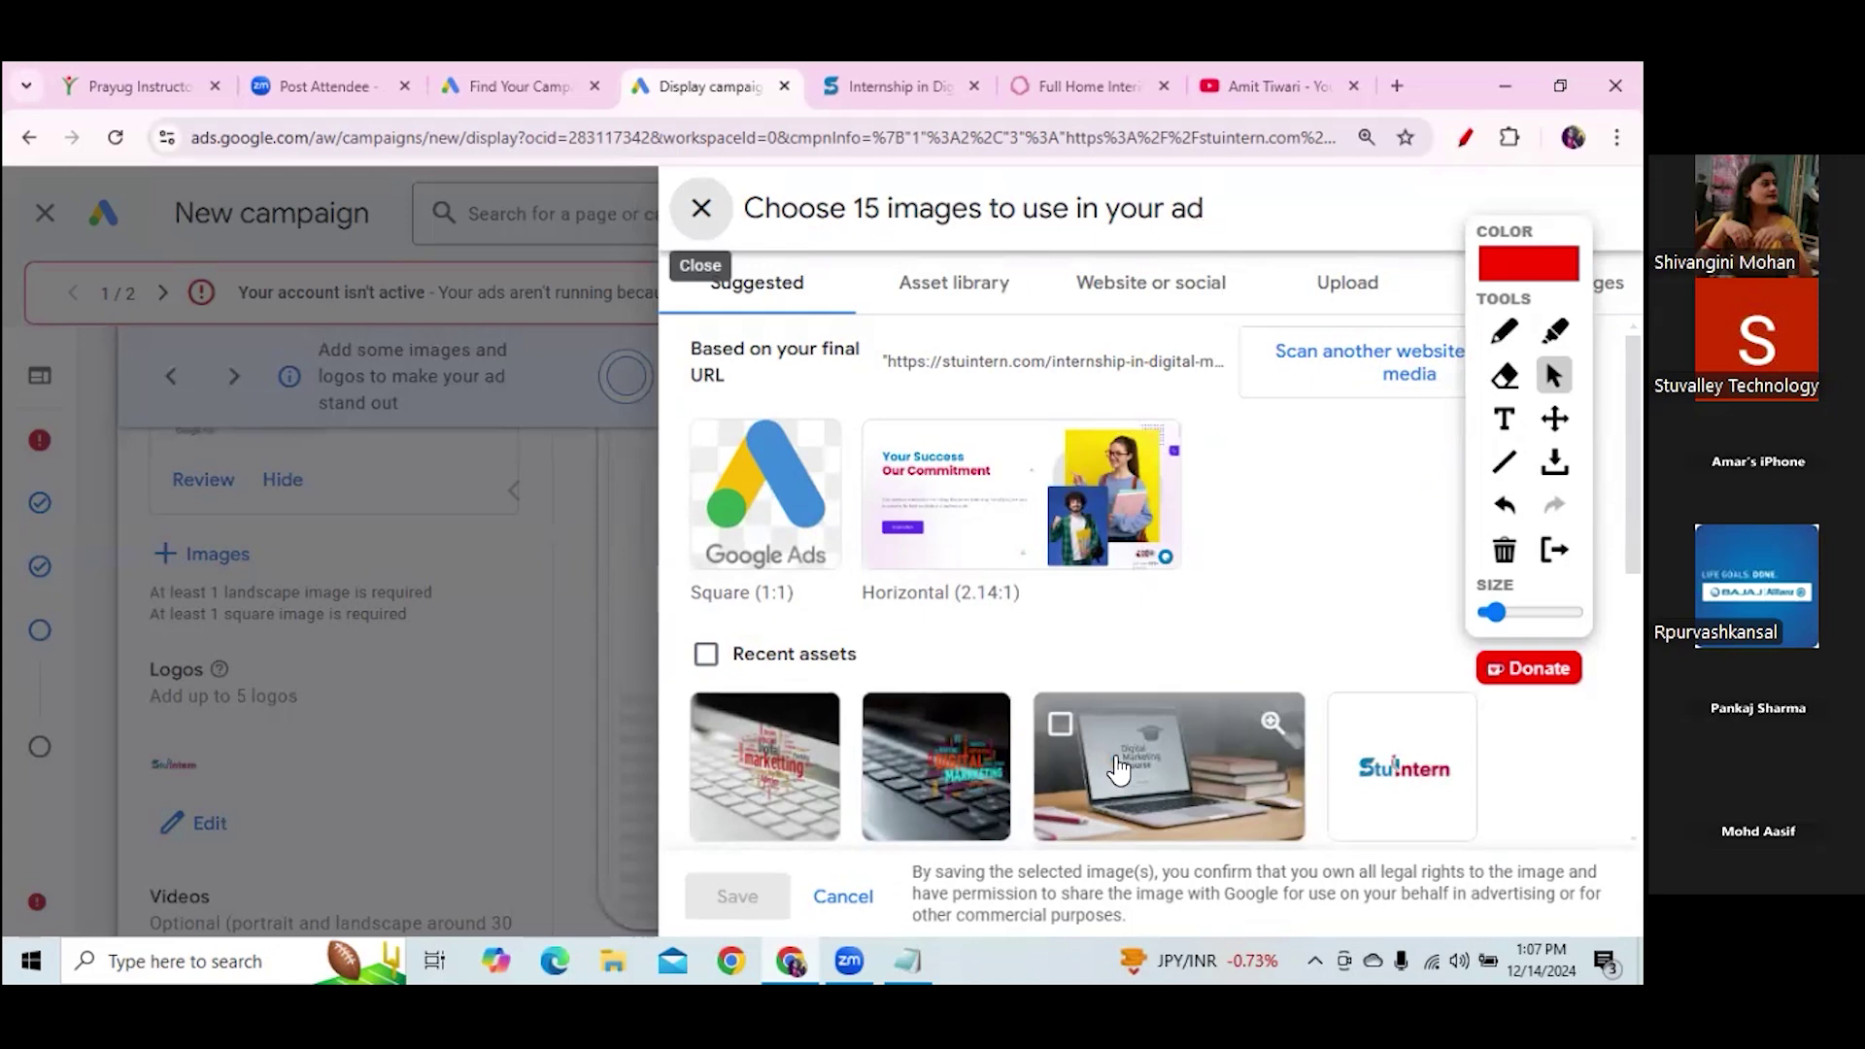
Underline the "Website or social" and "Upload" image sources in red and look through the free stock images
click(1503, 331)
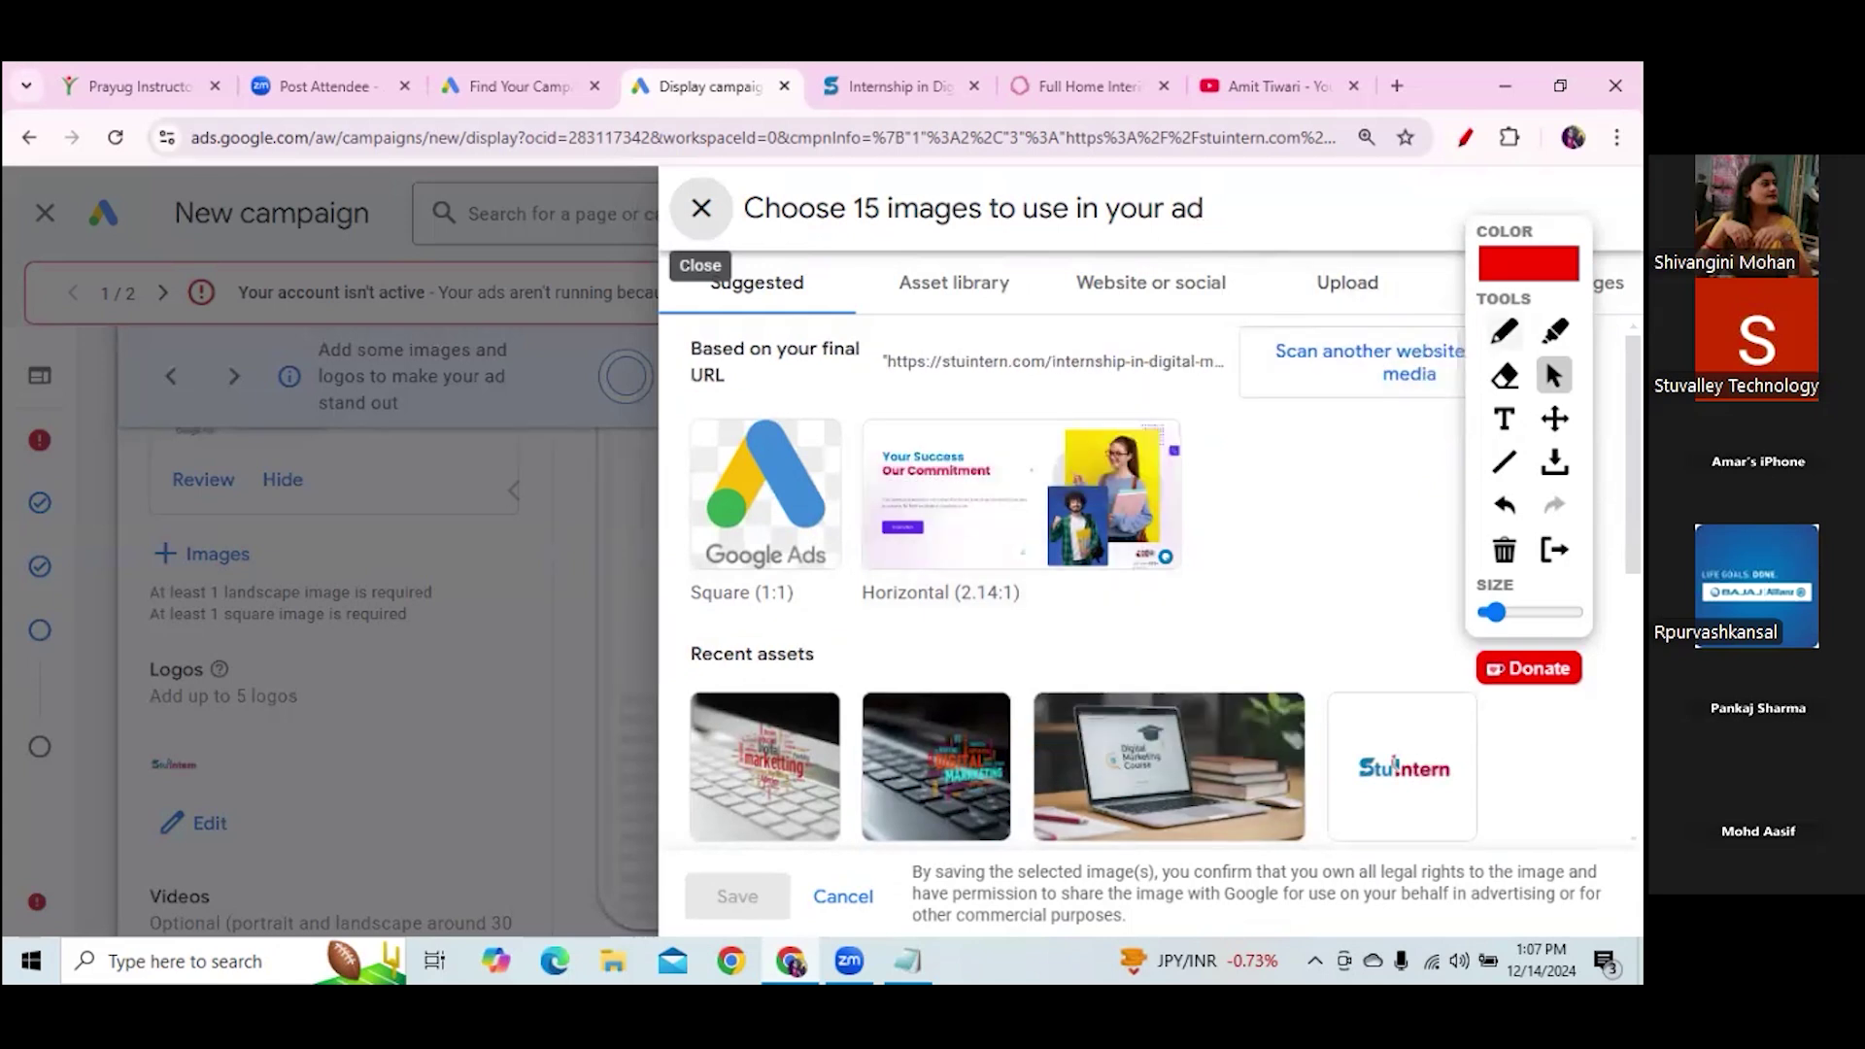
drag(1083, 302, 1238, 297)
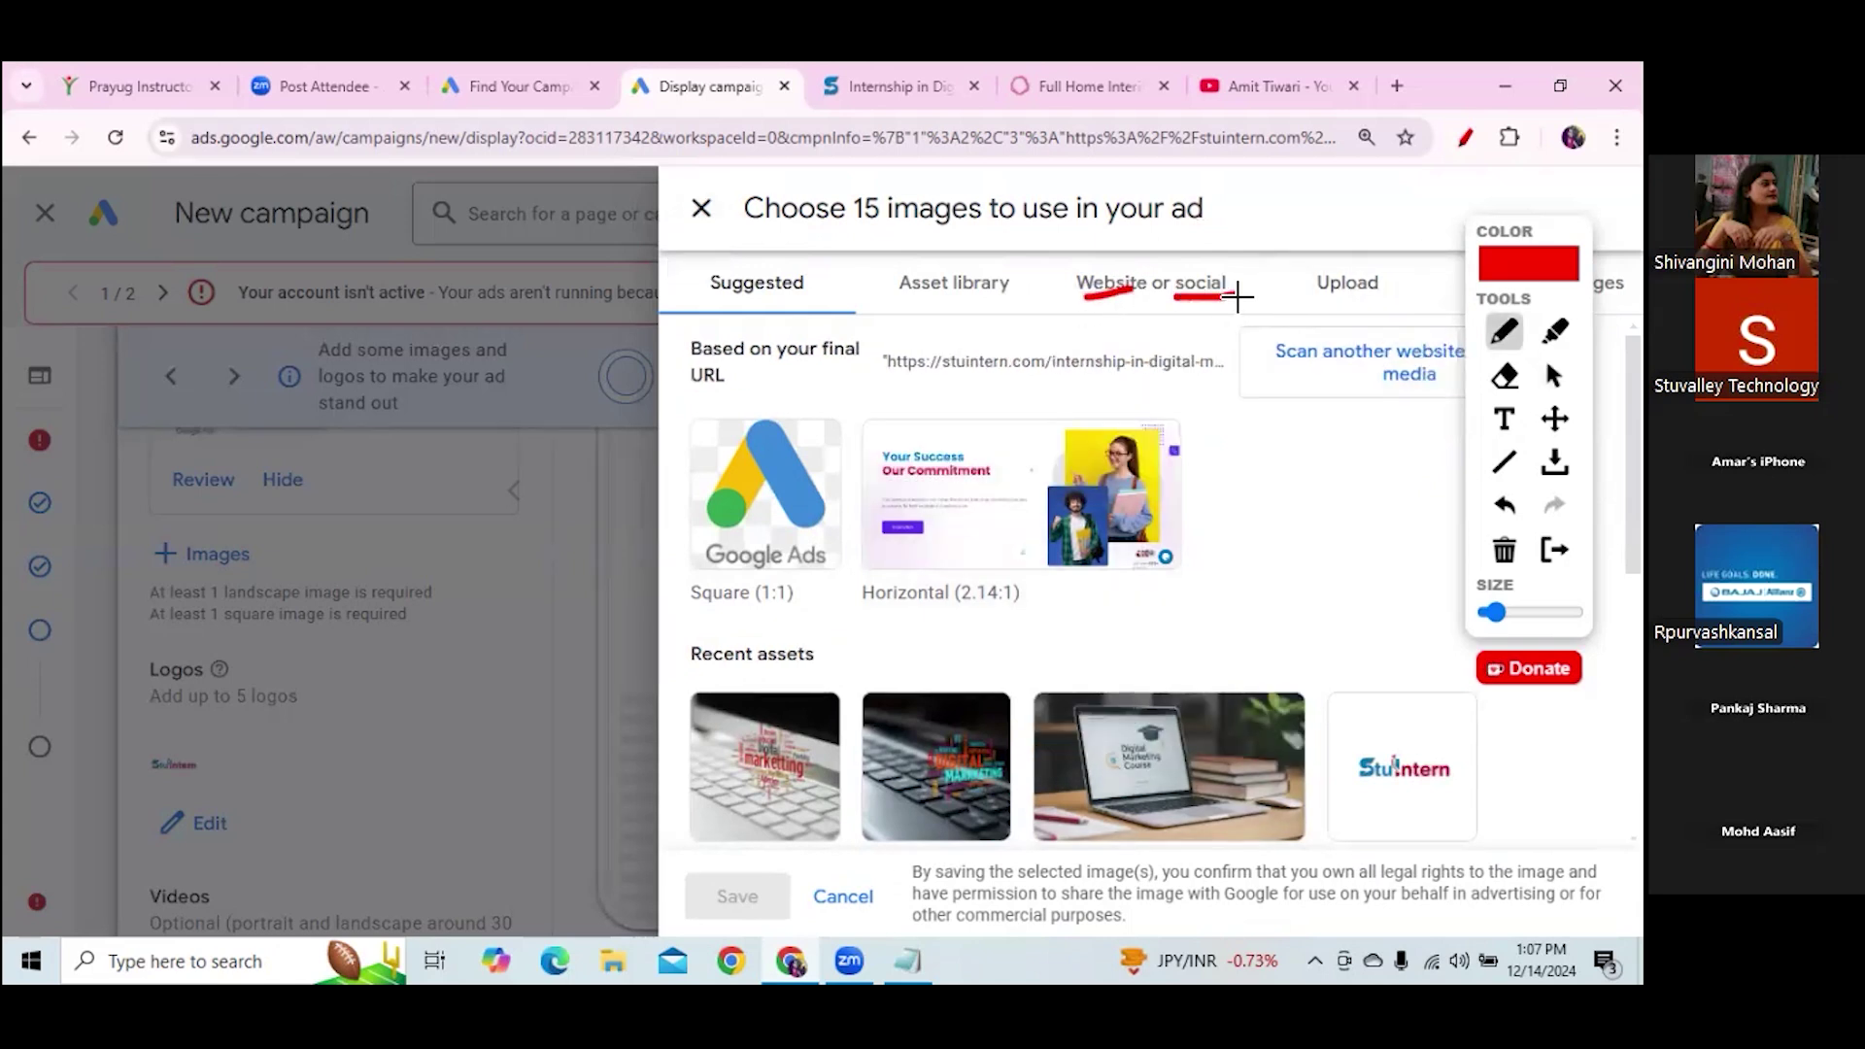
click(1554, 374)
scroll(1155, 583, down, 5)
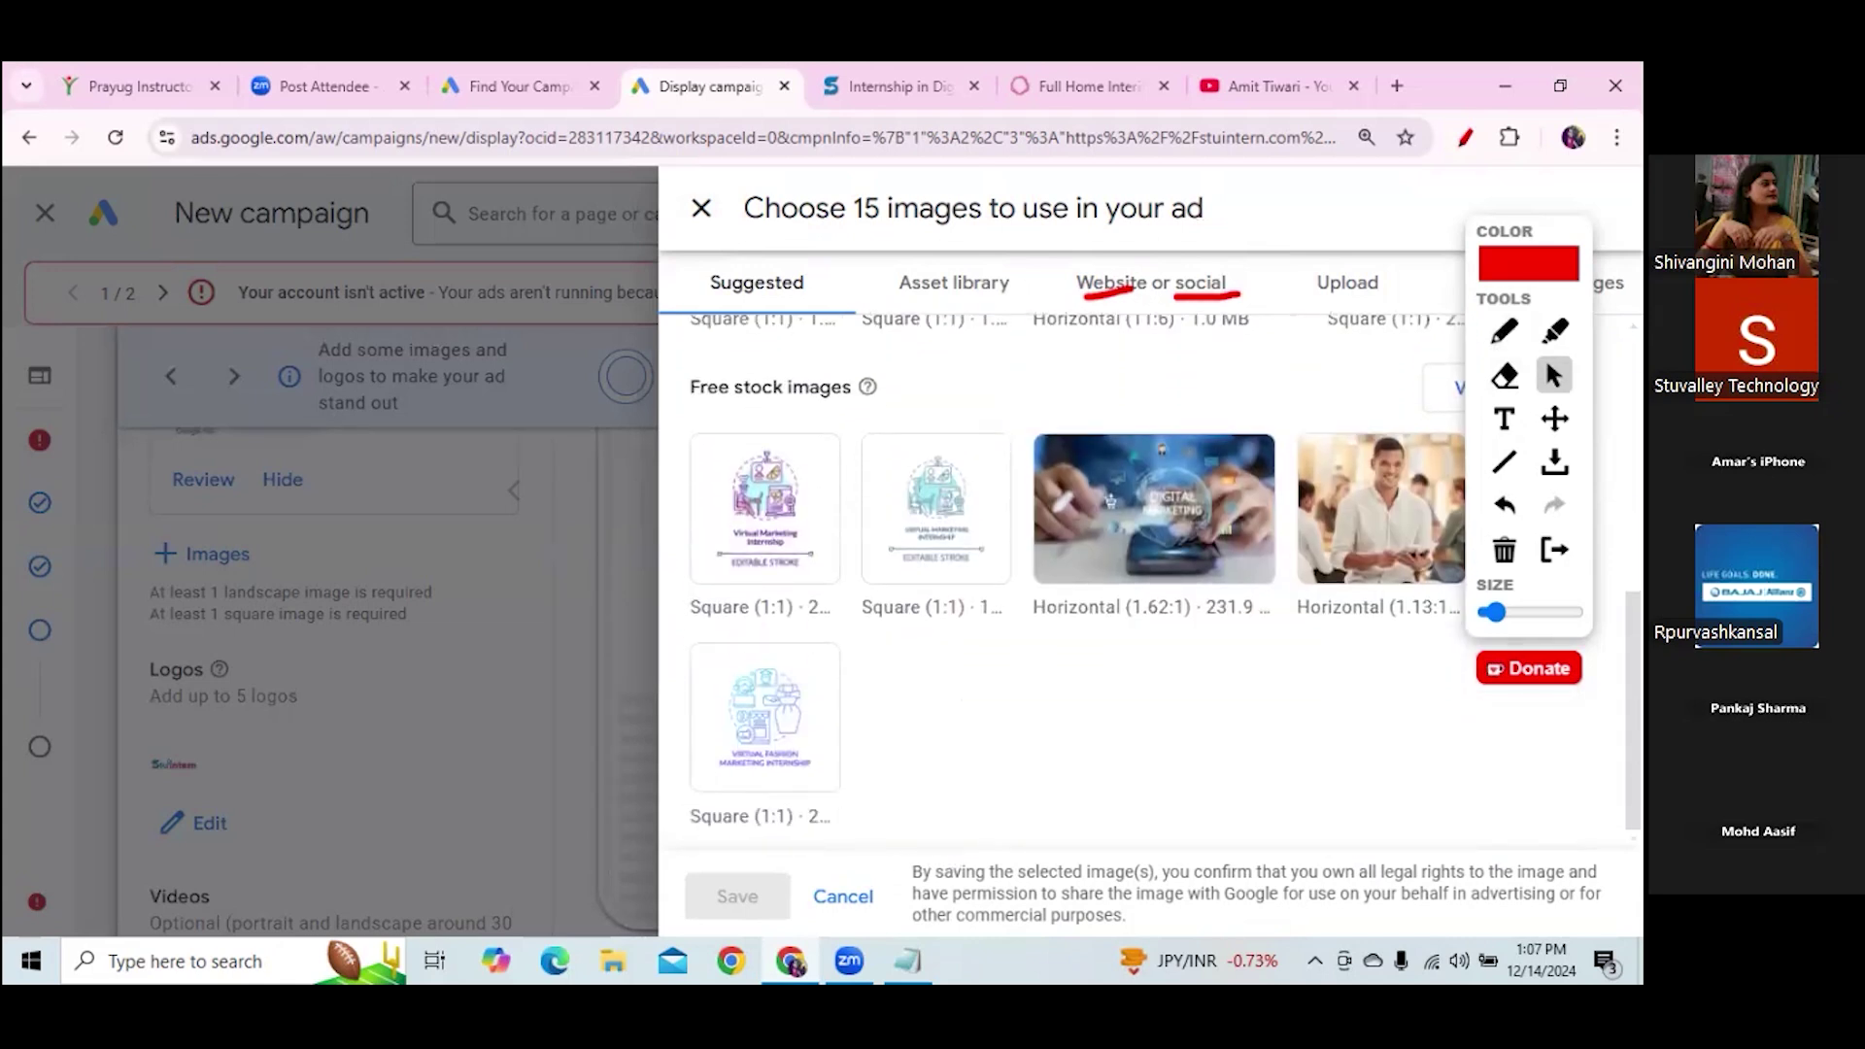
mouse_move(1050, 473)
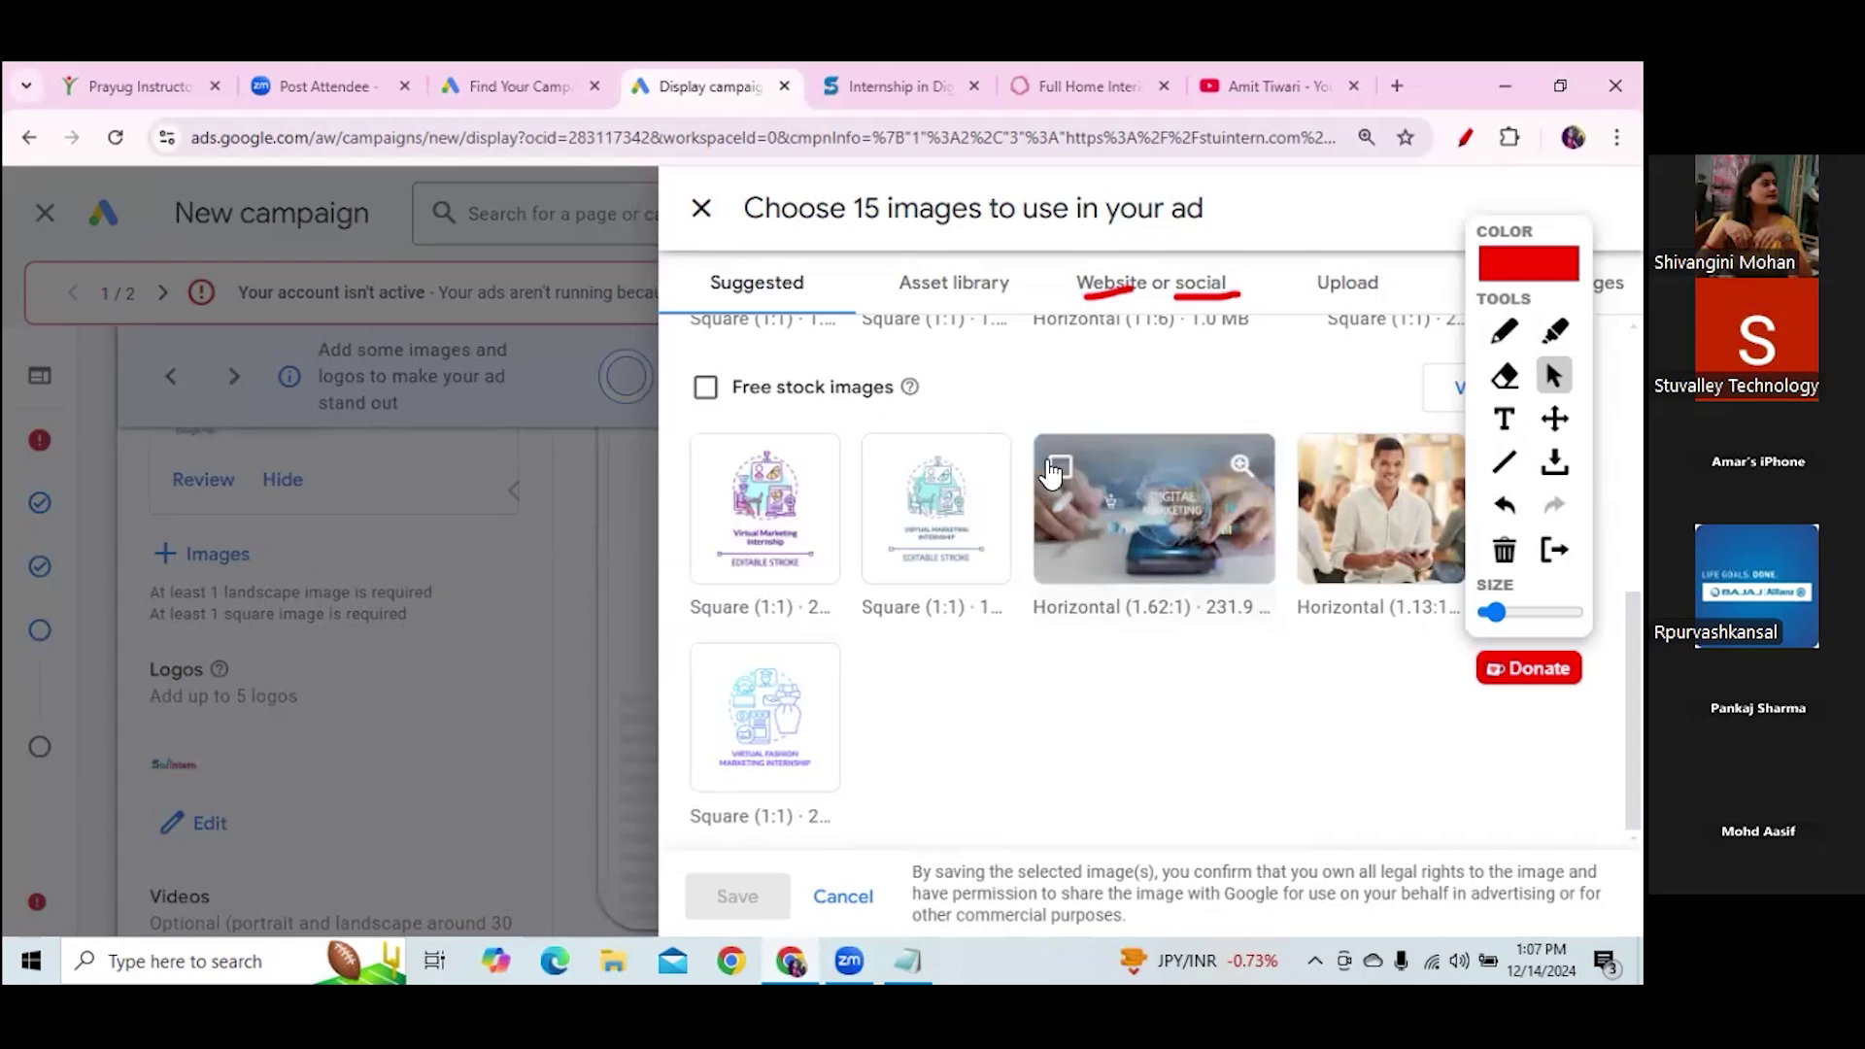
click(1503, 331)
drag(1313, 299, 1408, 300)
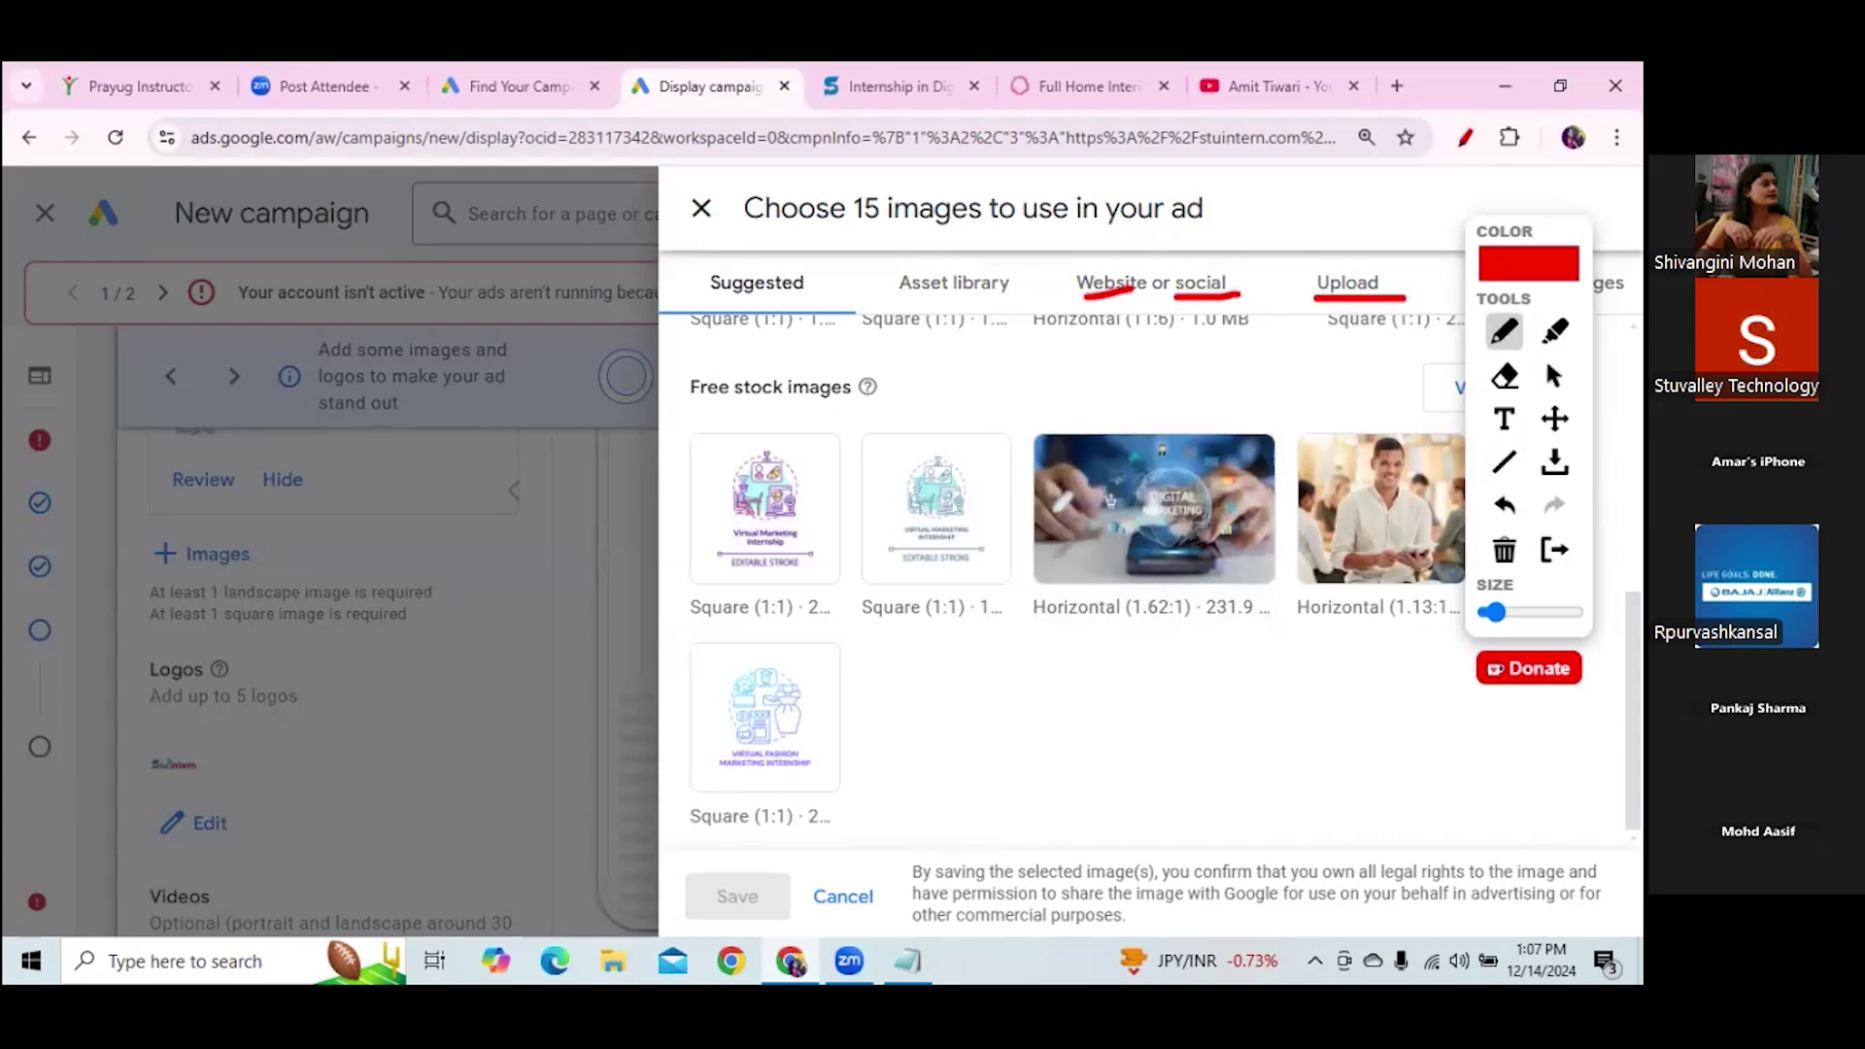
click(1554, 376)
Add the horizontal "Digital Marketing" free stock image to the ad in its suggested crops and save the selection
click(1098, 576)
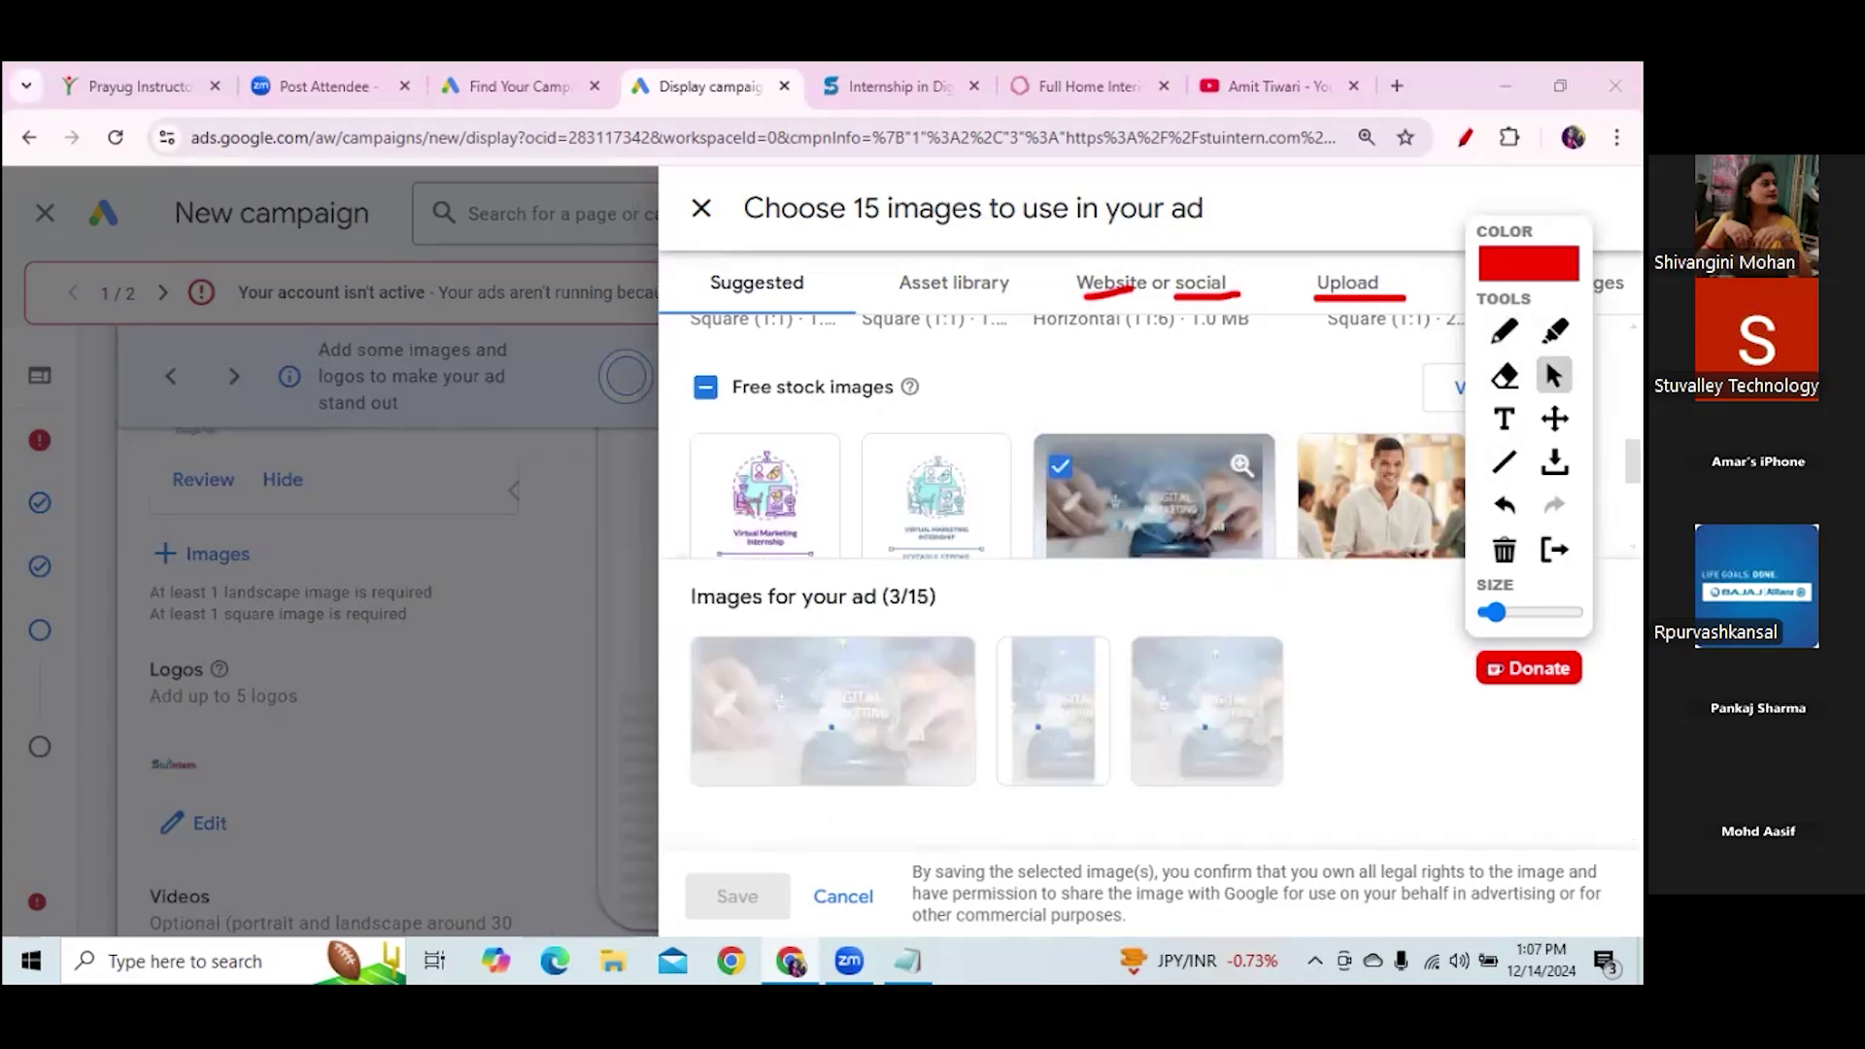
mouse_move(1182, 695)
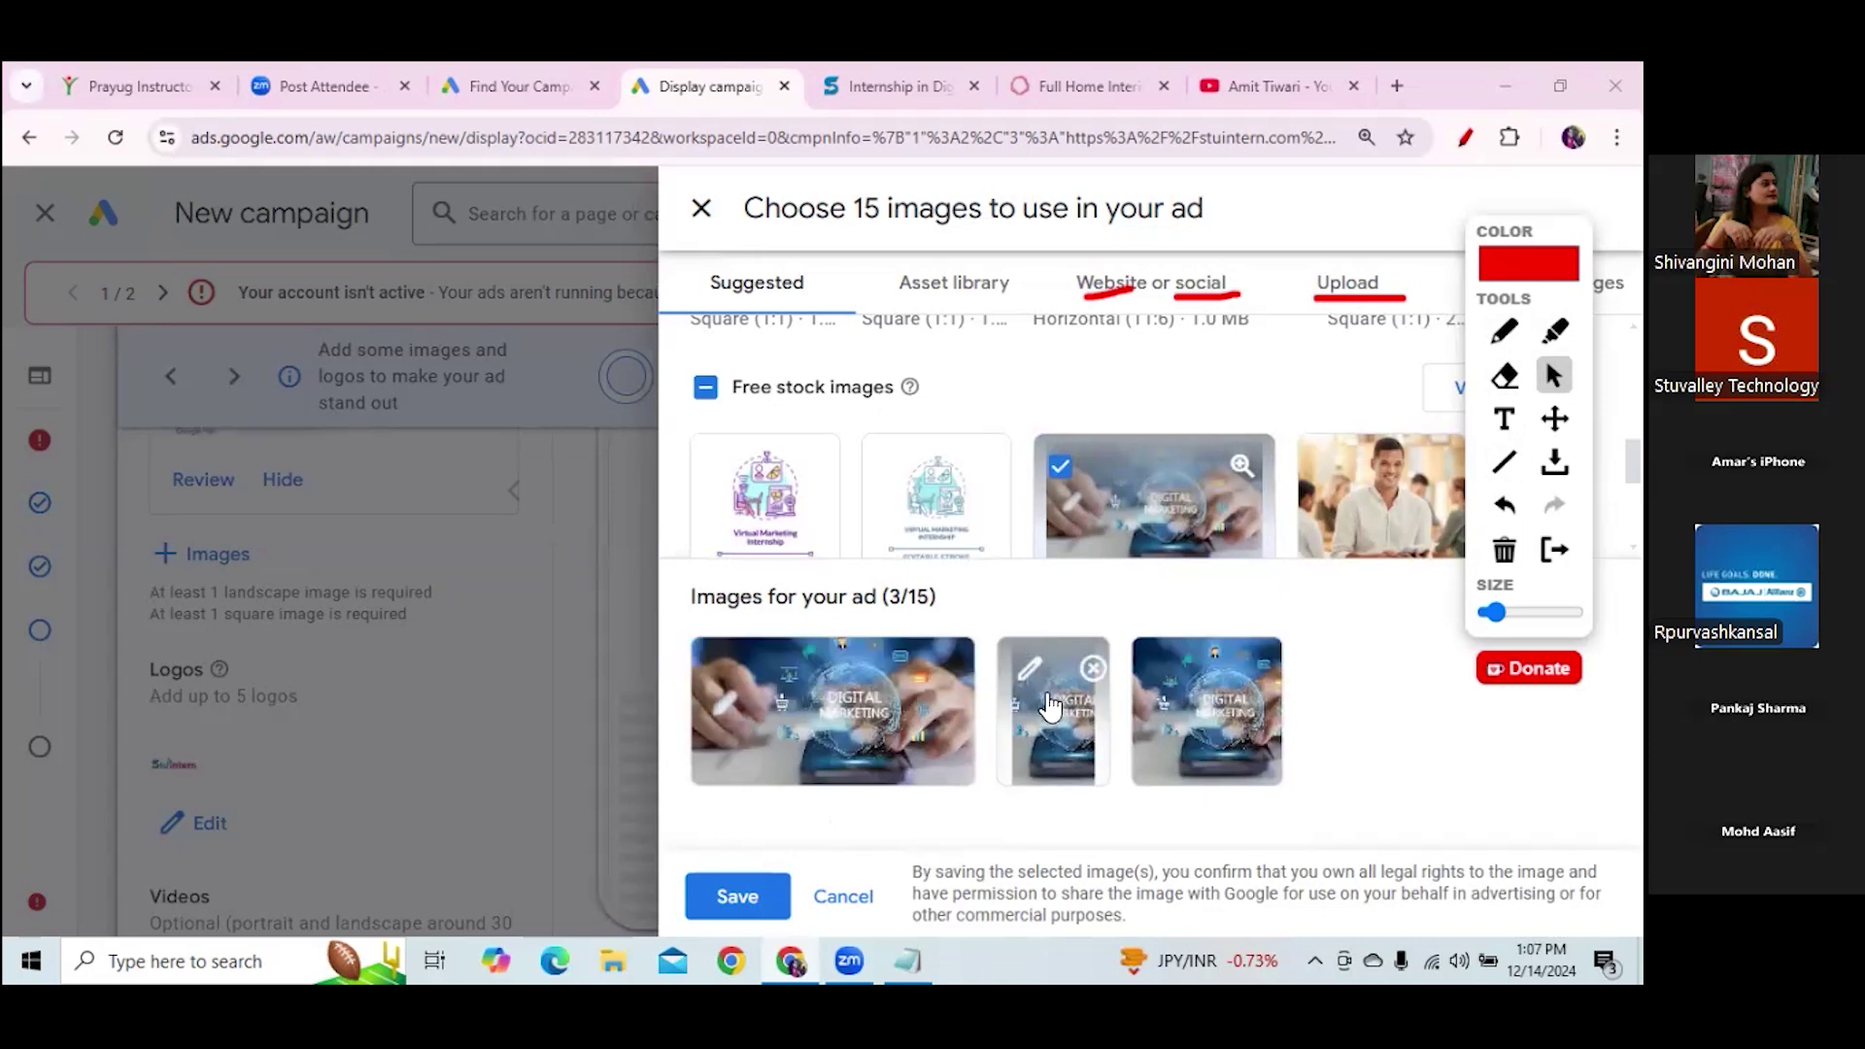
click(738, 899)
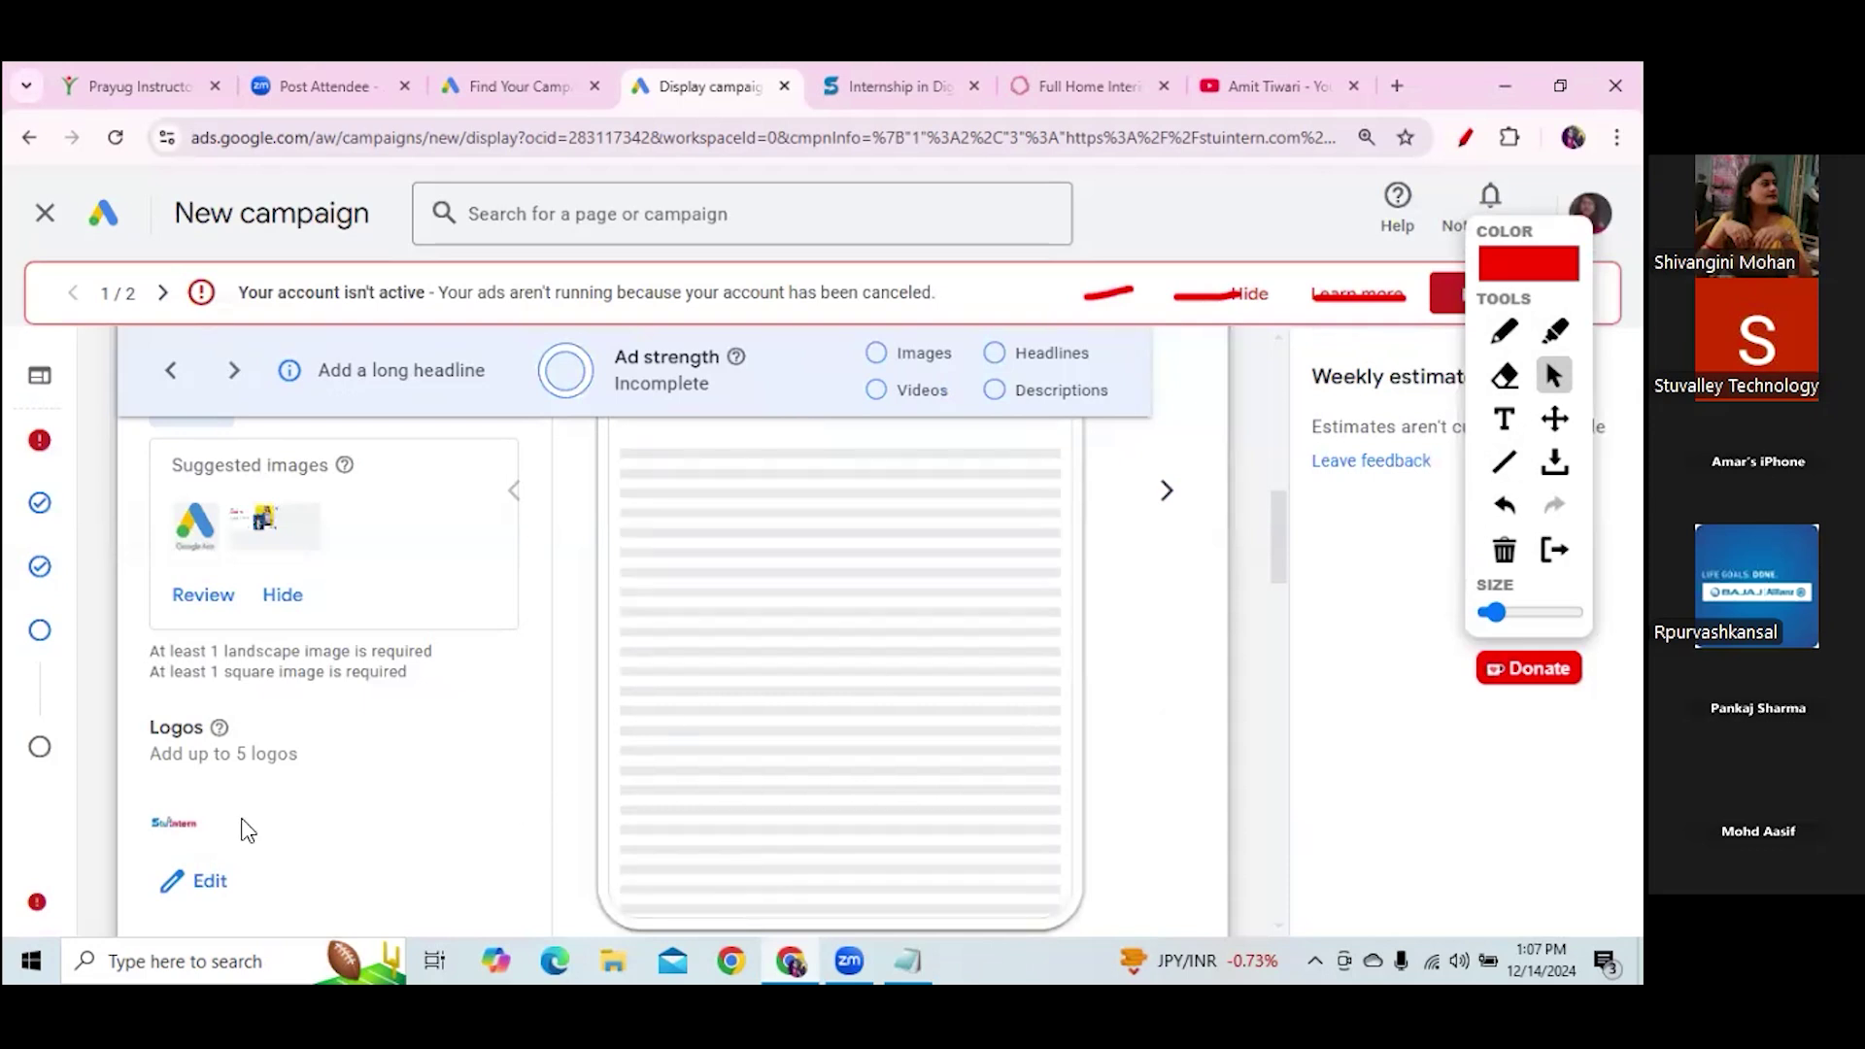
Replace the ad's current logo with the StuIntern social media logo from the asset library and save
click(206, 879)
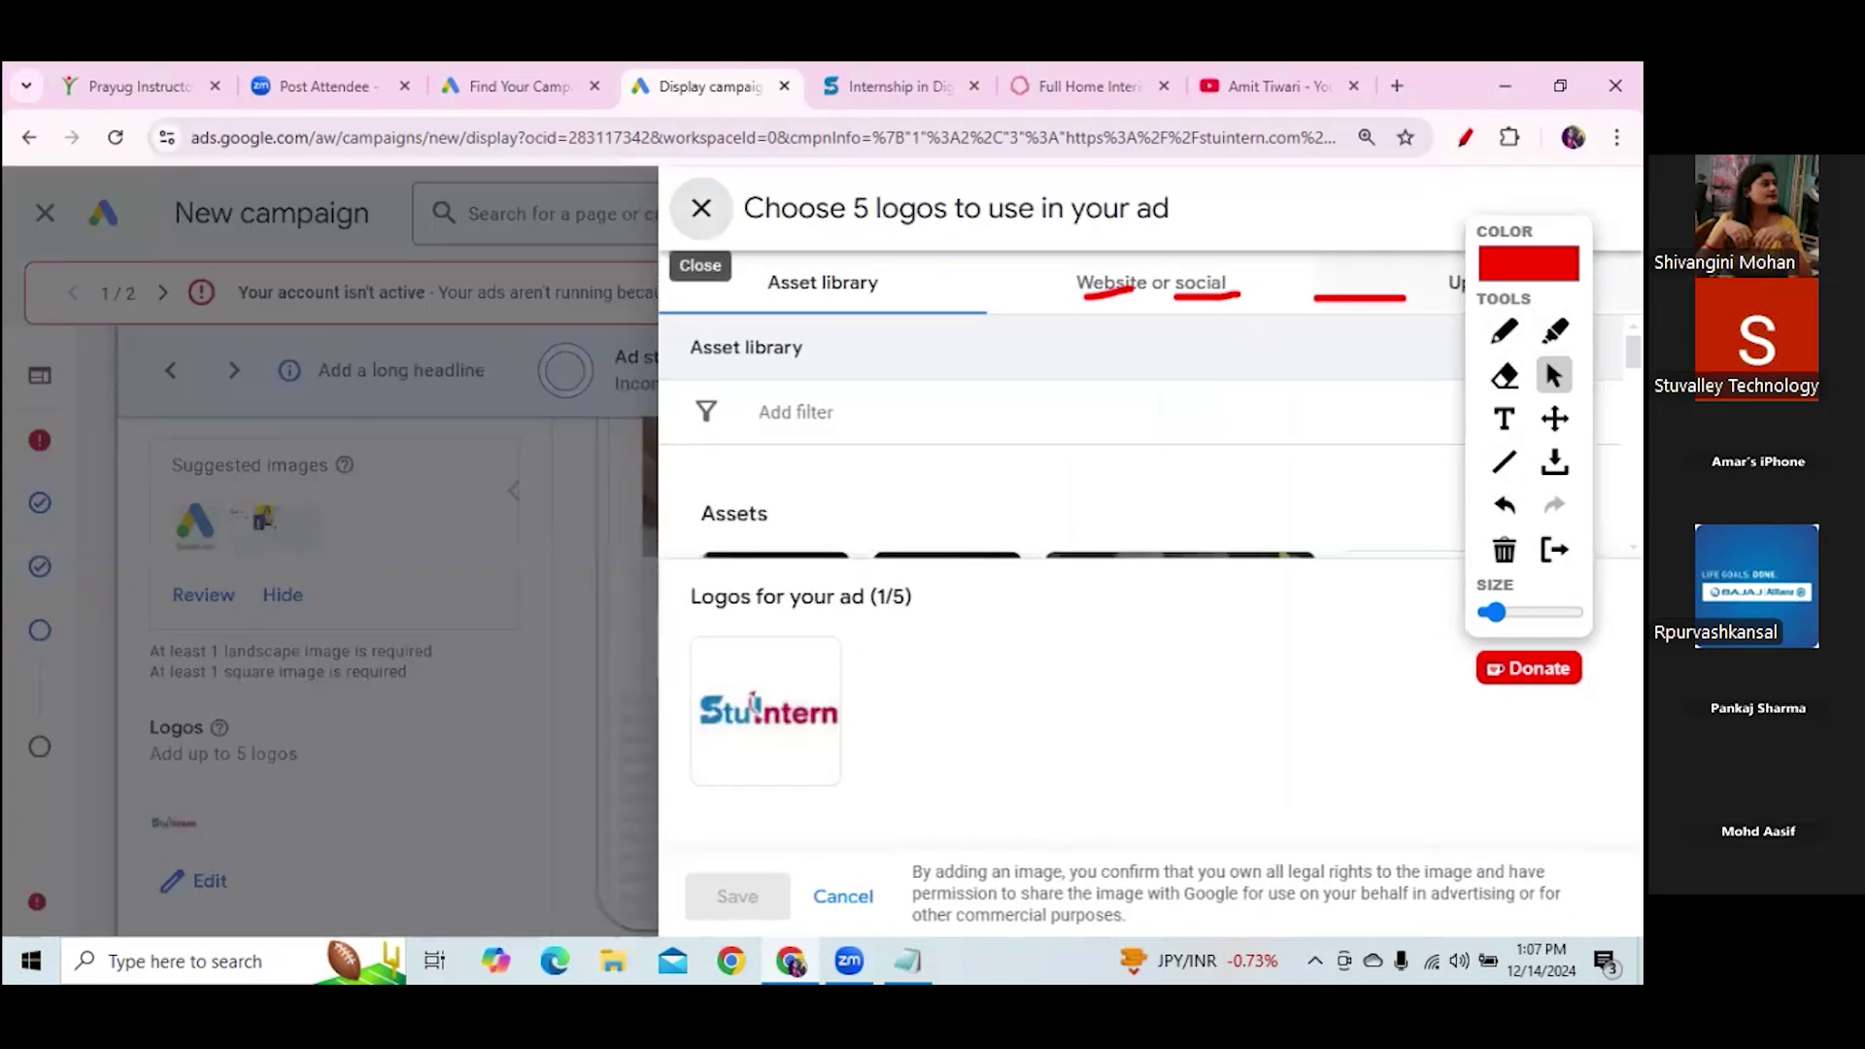
scroll(1061, 437, down, 3)
scroll(1165, 437, up, 1)
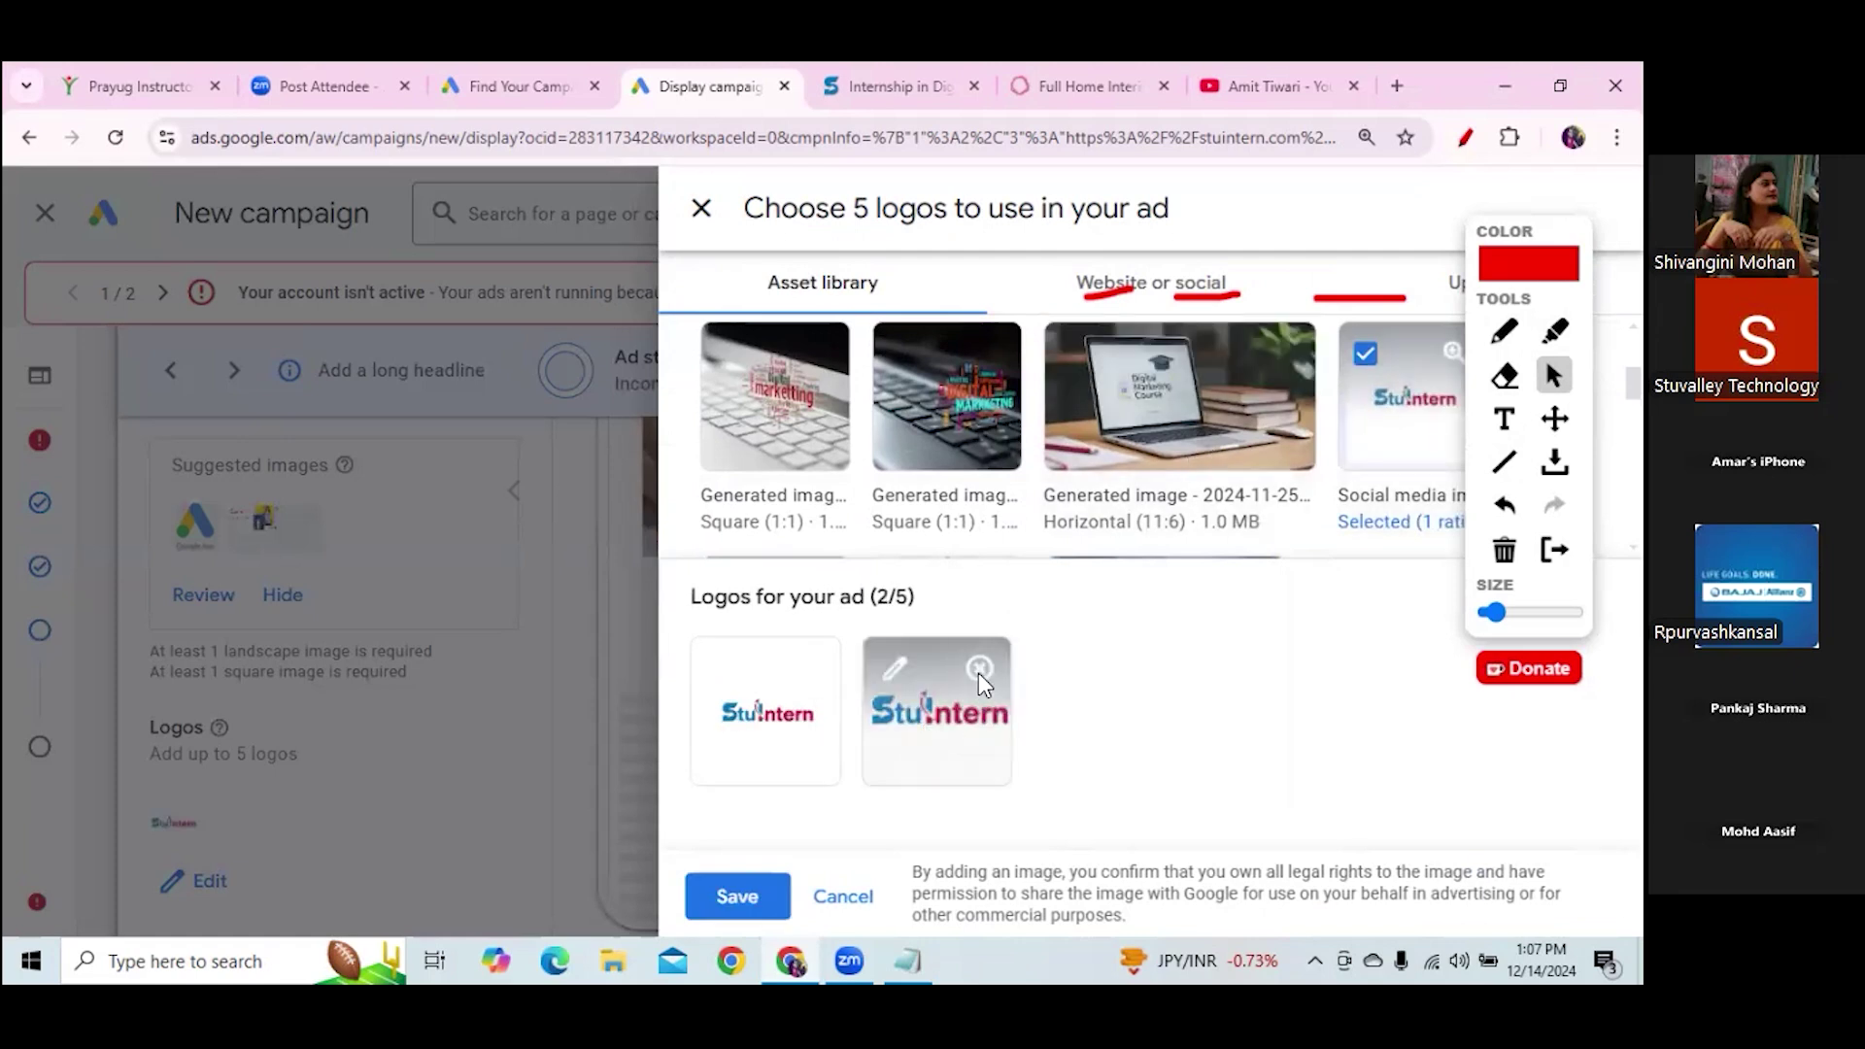
click(979, 670)
click(757, 899)
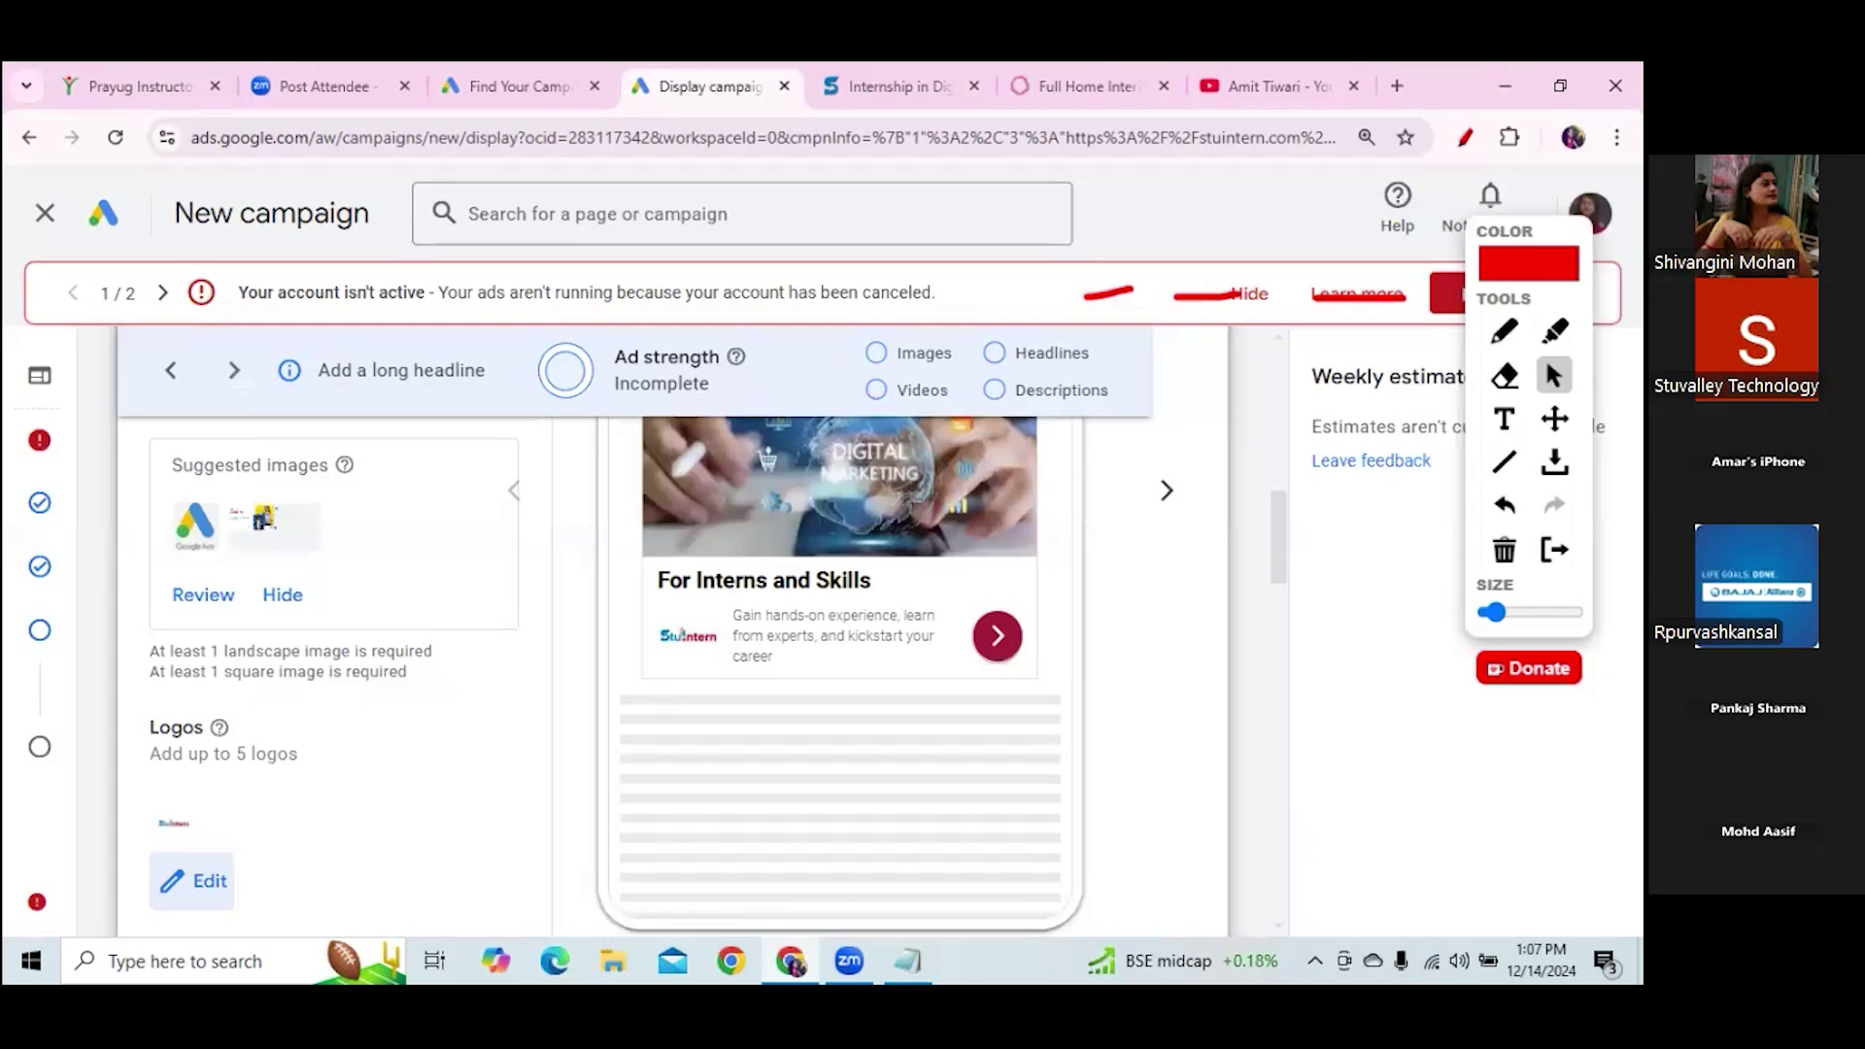
Highlight the note recommending videos of around 30 seconds in the ad's video section
scroll(1282, 544, up, 1)
drag(1282, 530, 1282, 622)
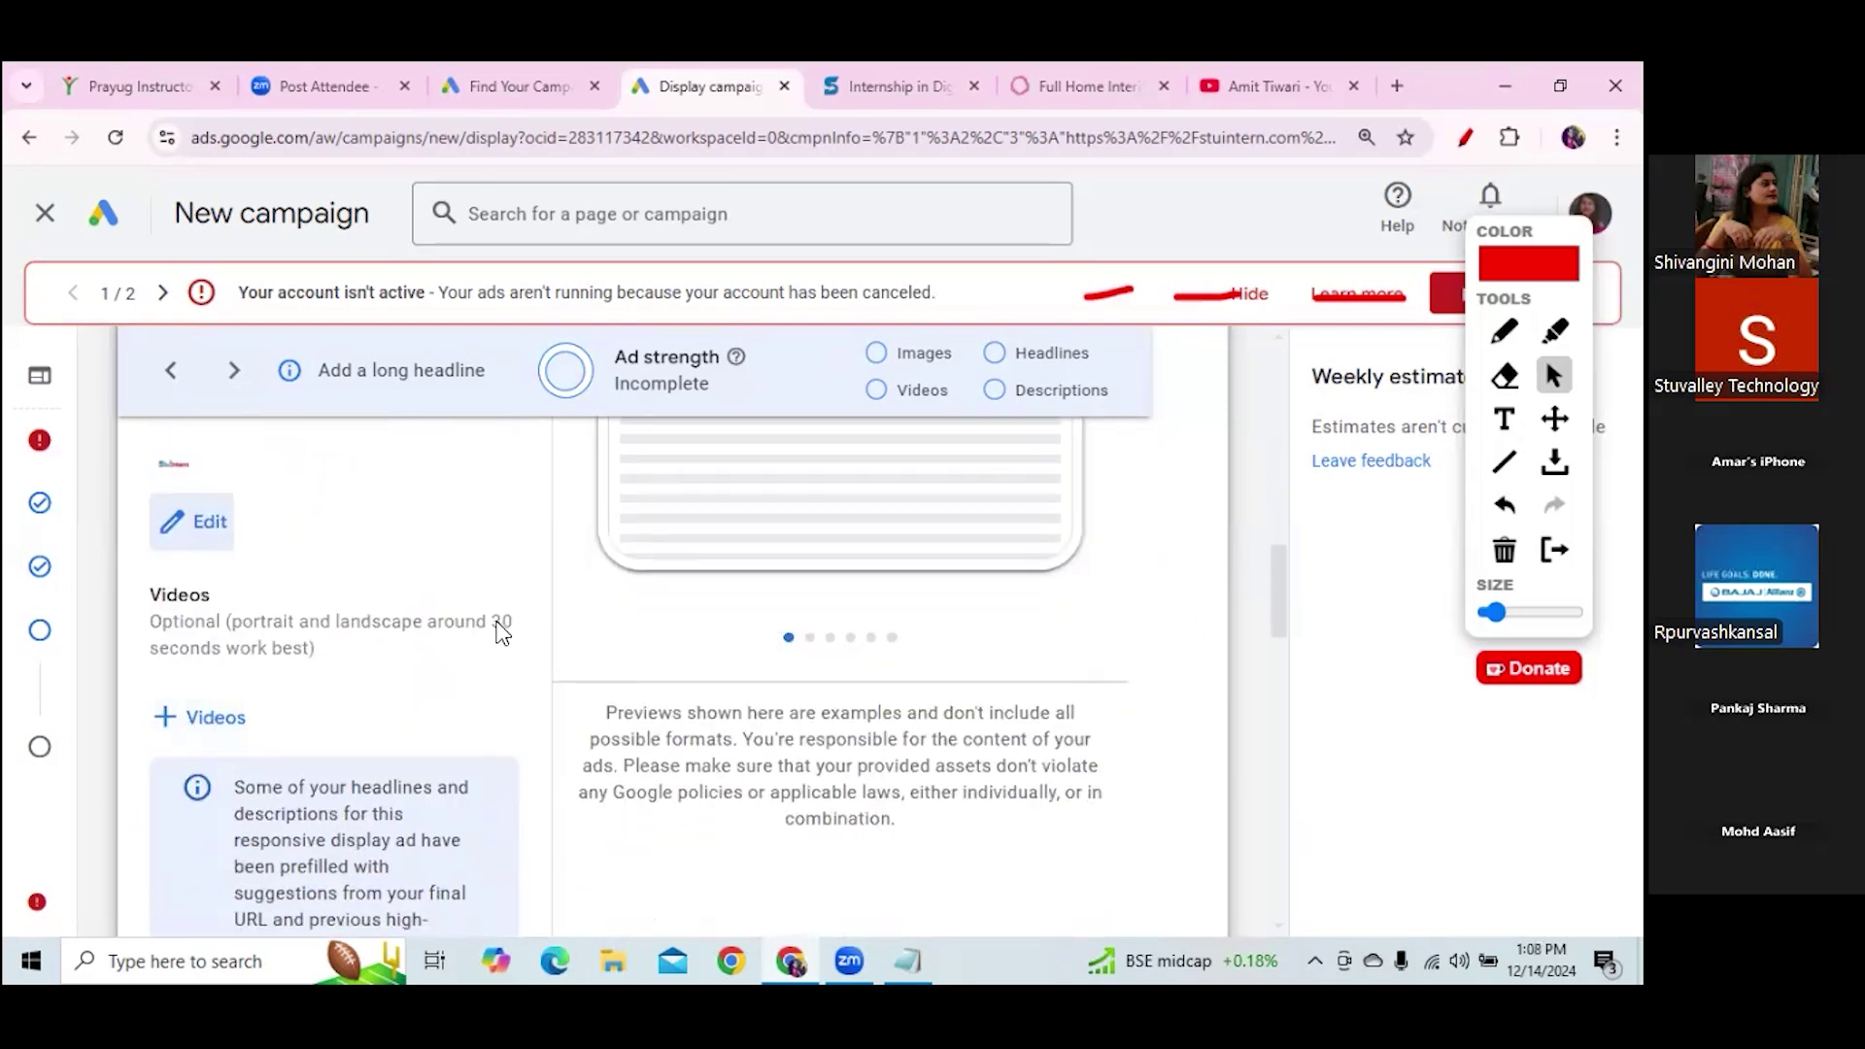
drag(487, 621, 514, 670)
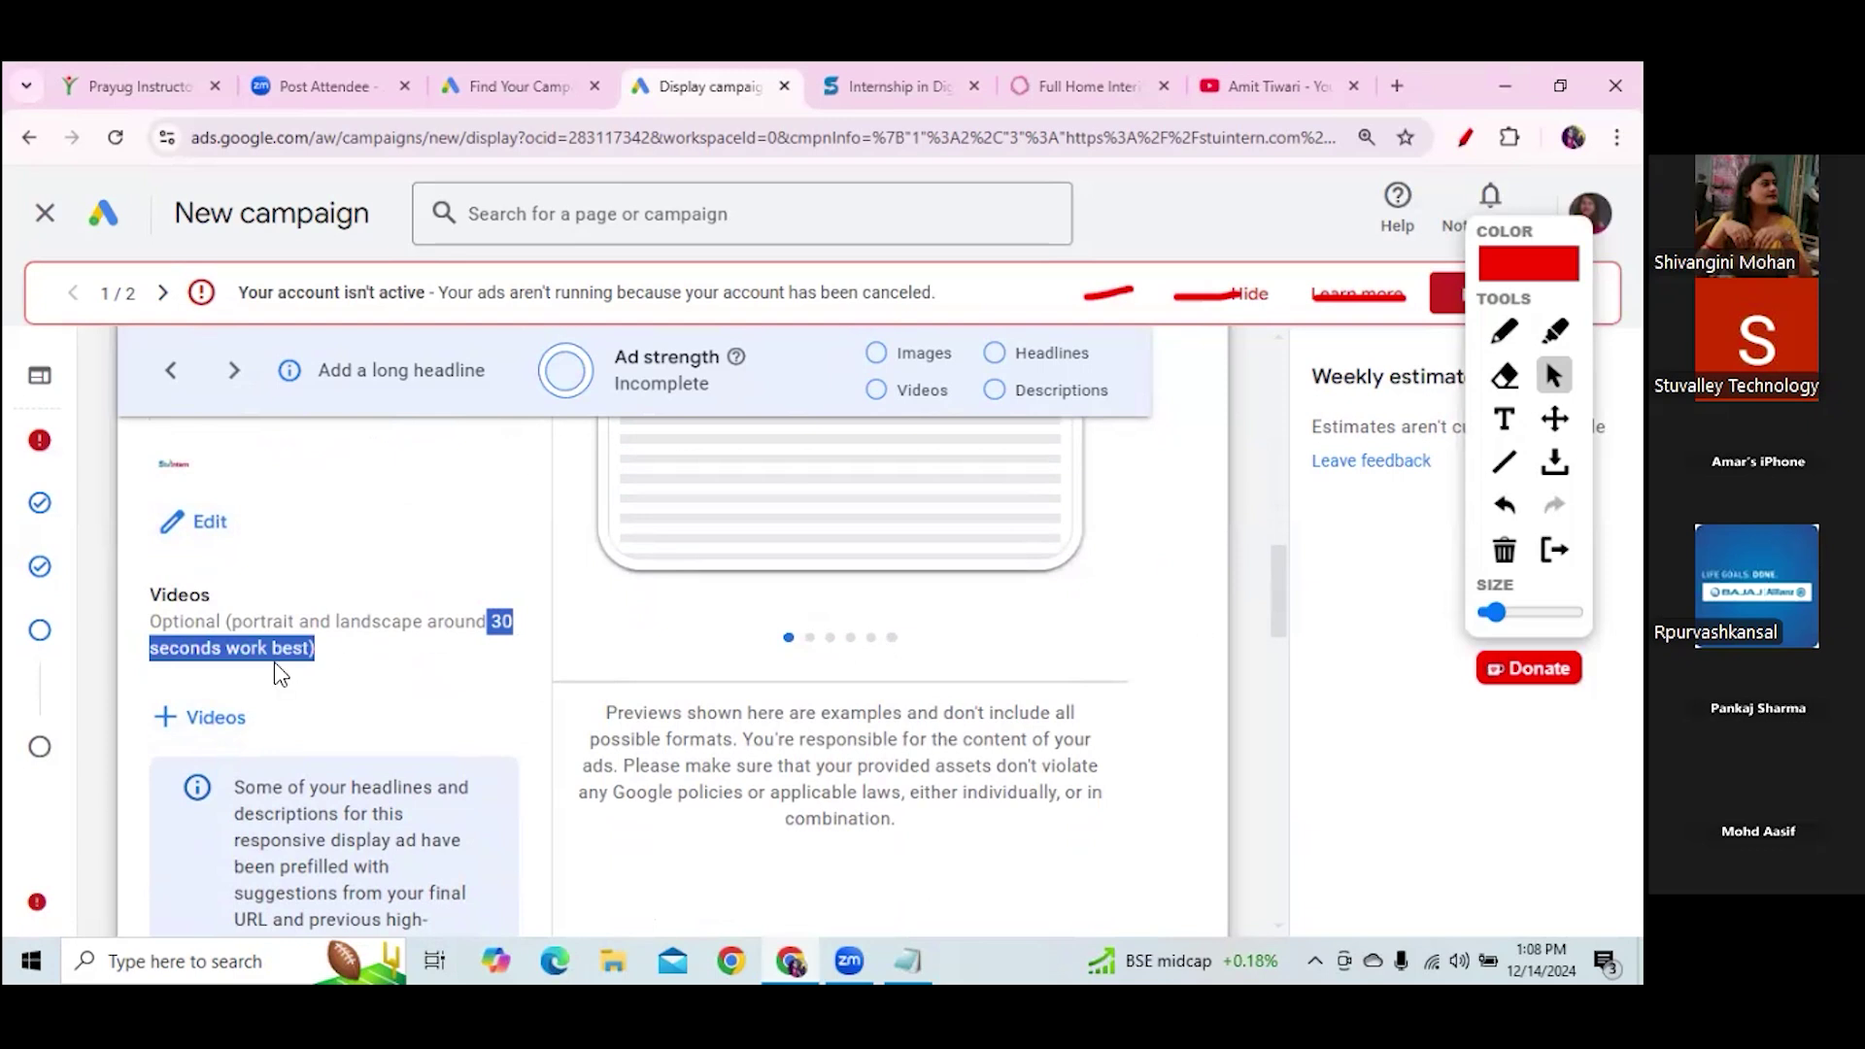
scroll(1273, 582, down, 1)
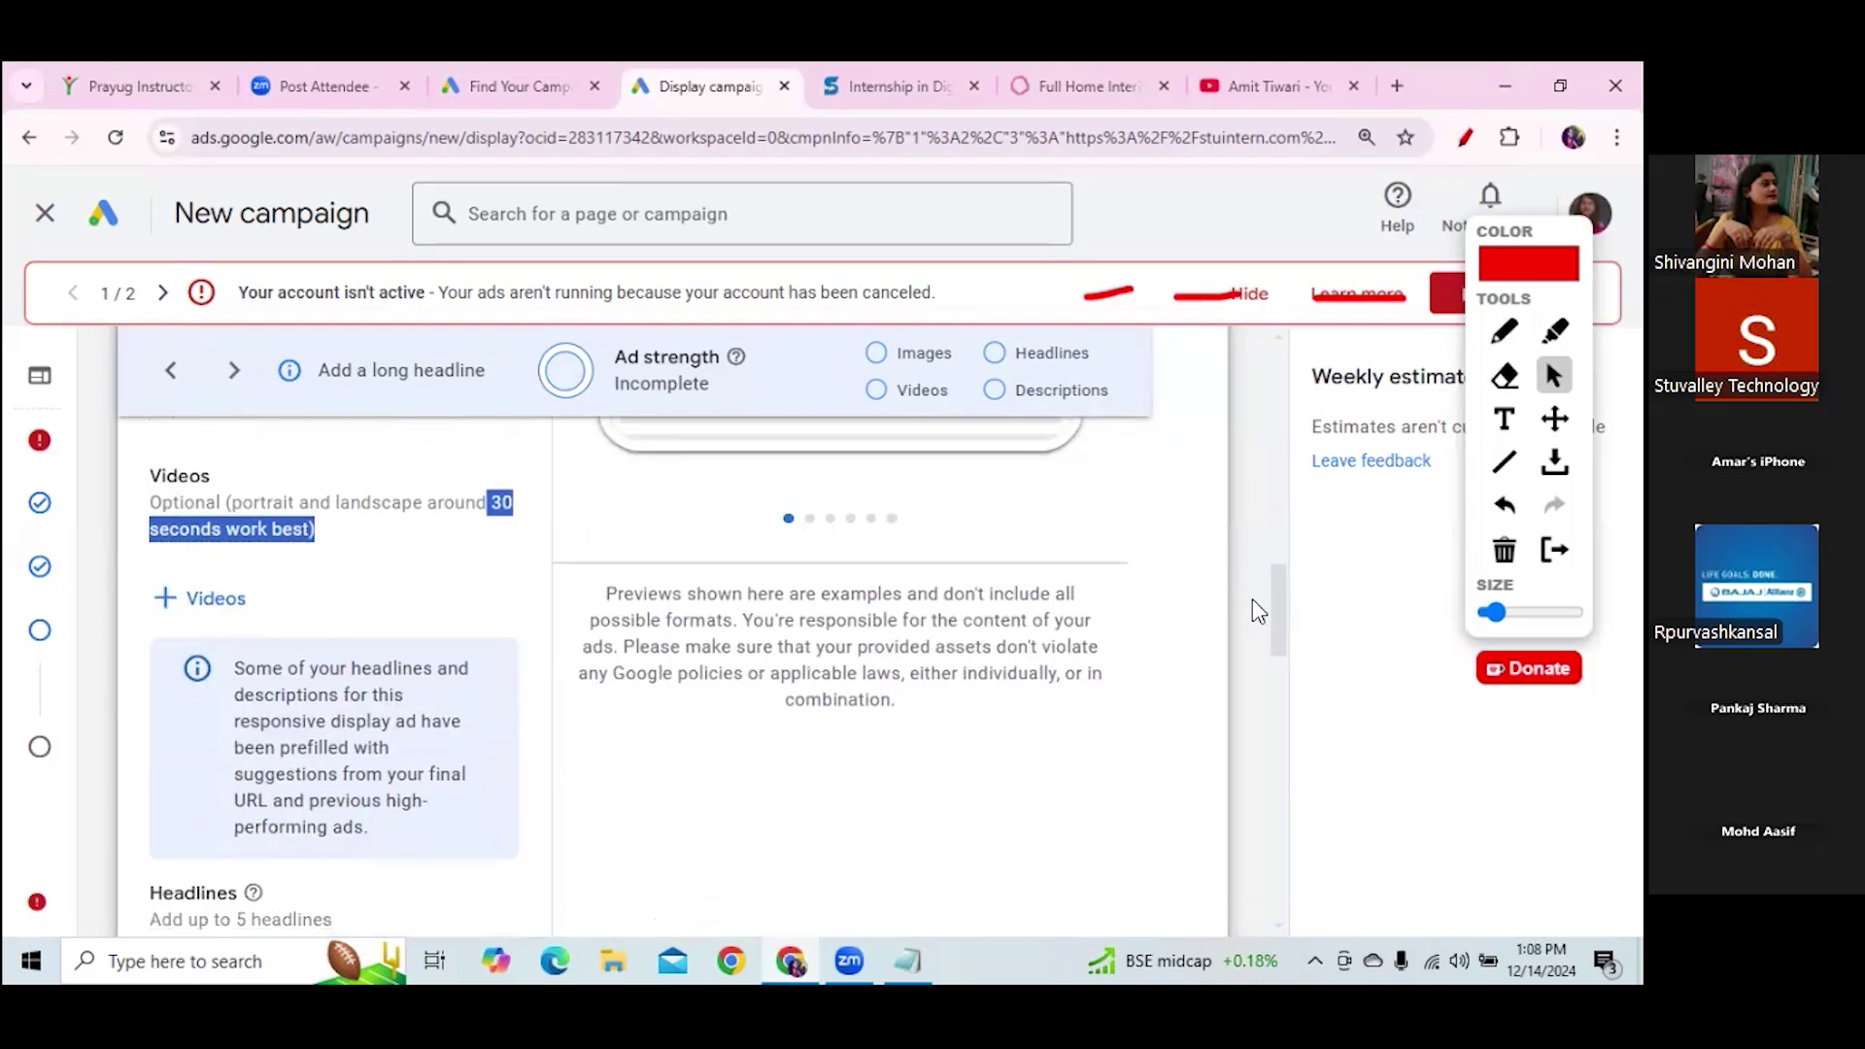
Clear the red annotations, search YouTube for "firstcry" and save the 13-second FirstCry.com app video to the ad
click(216, 599)
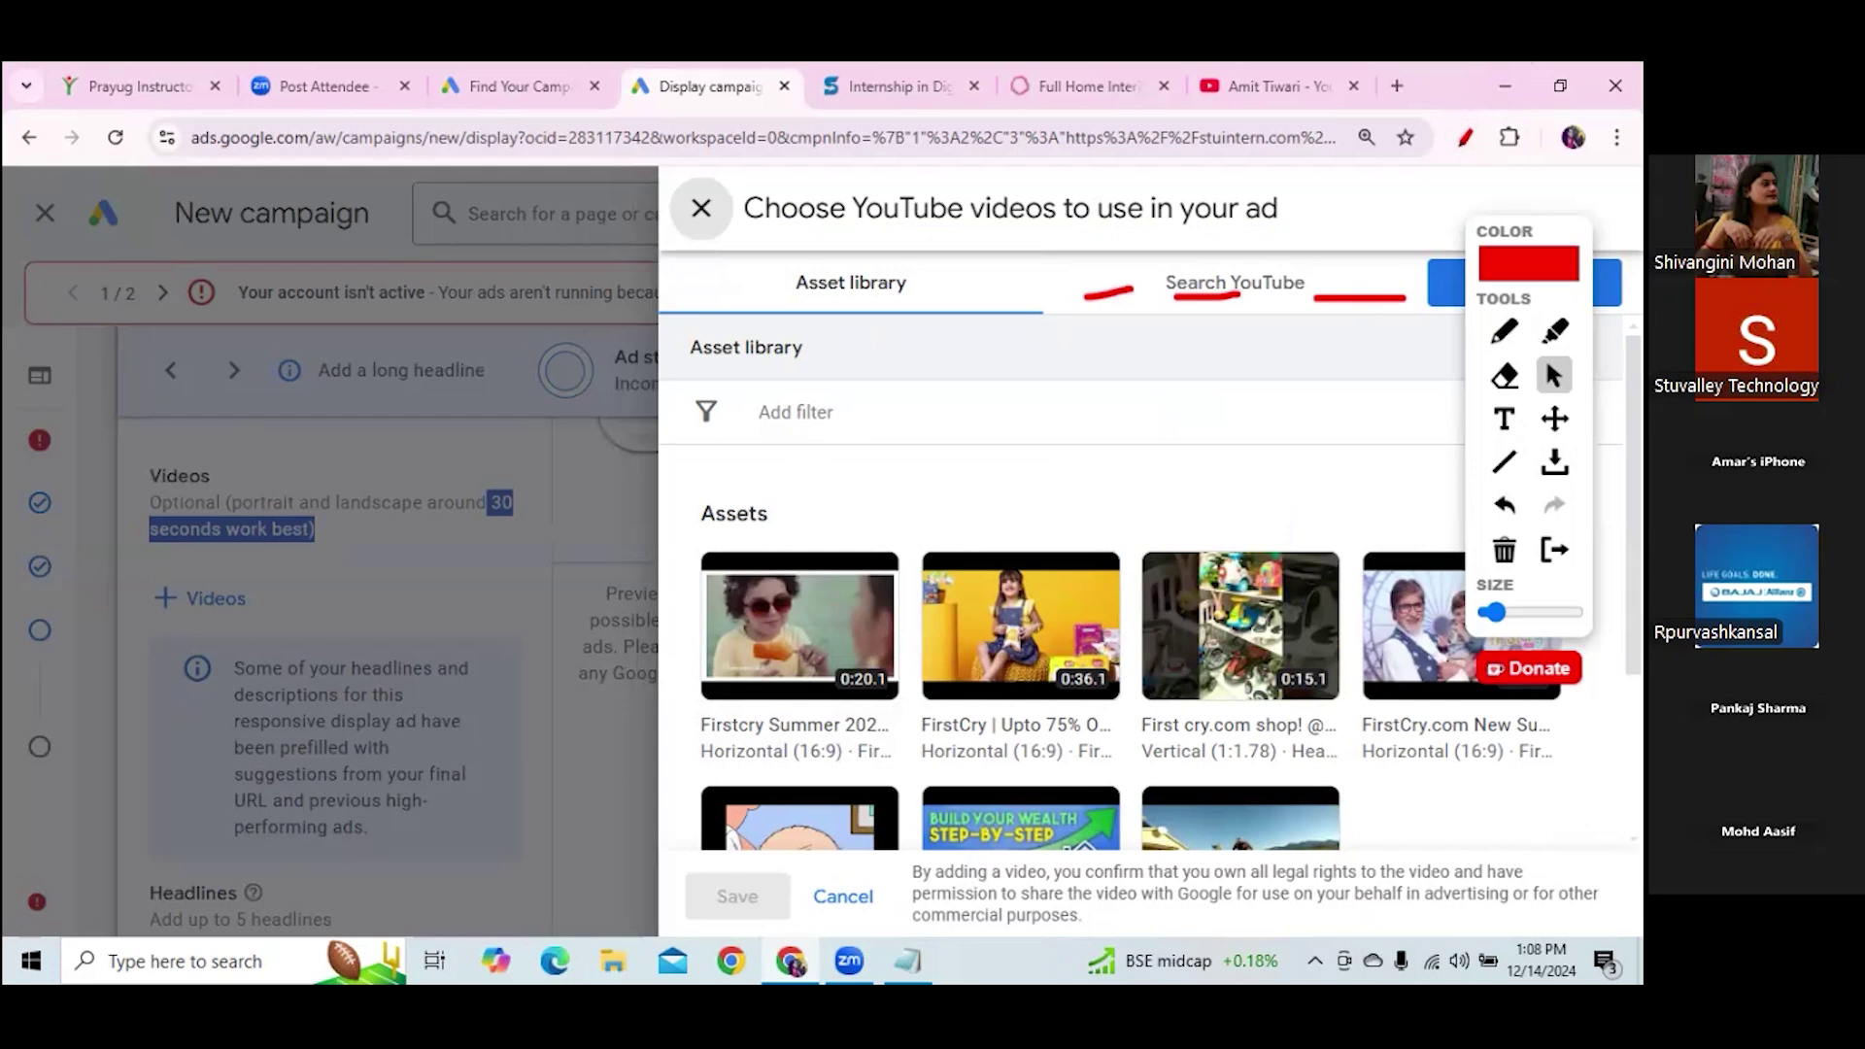
key(Escape)
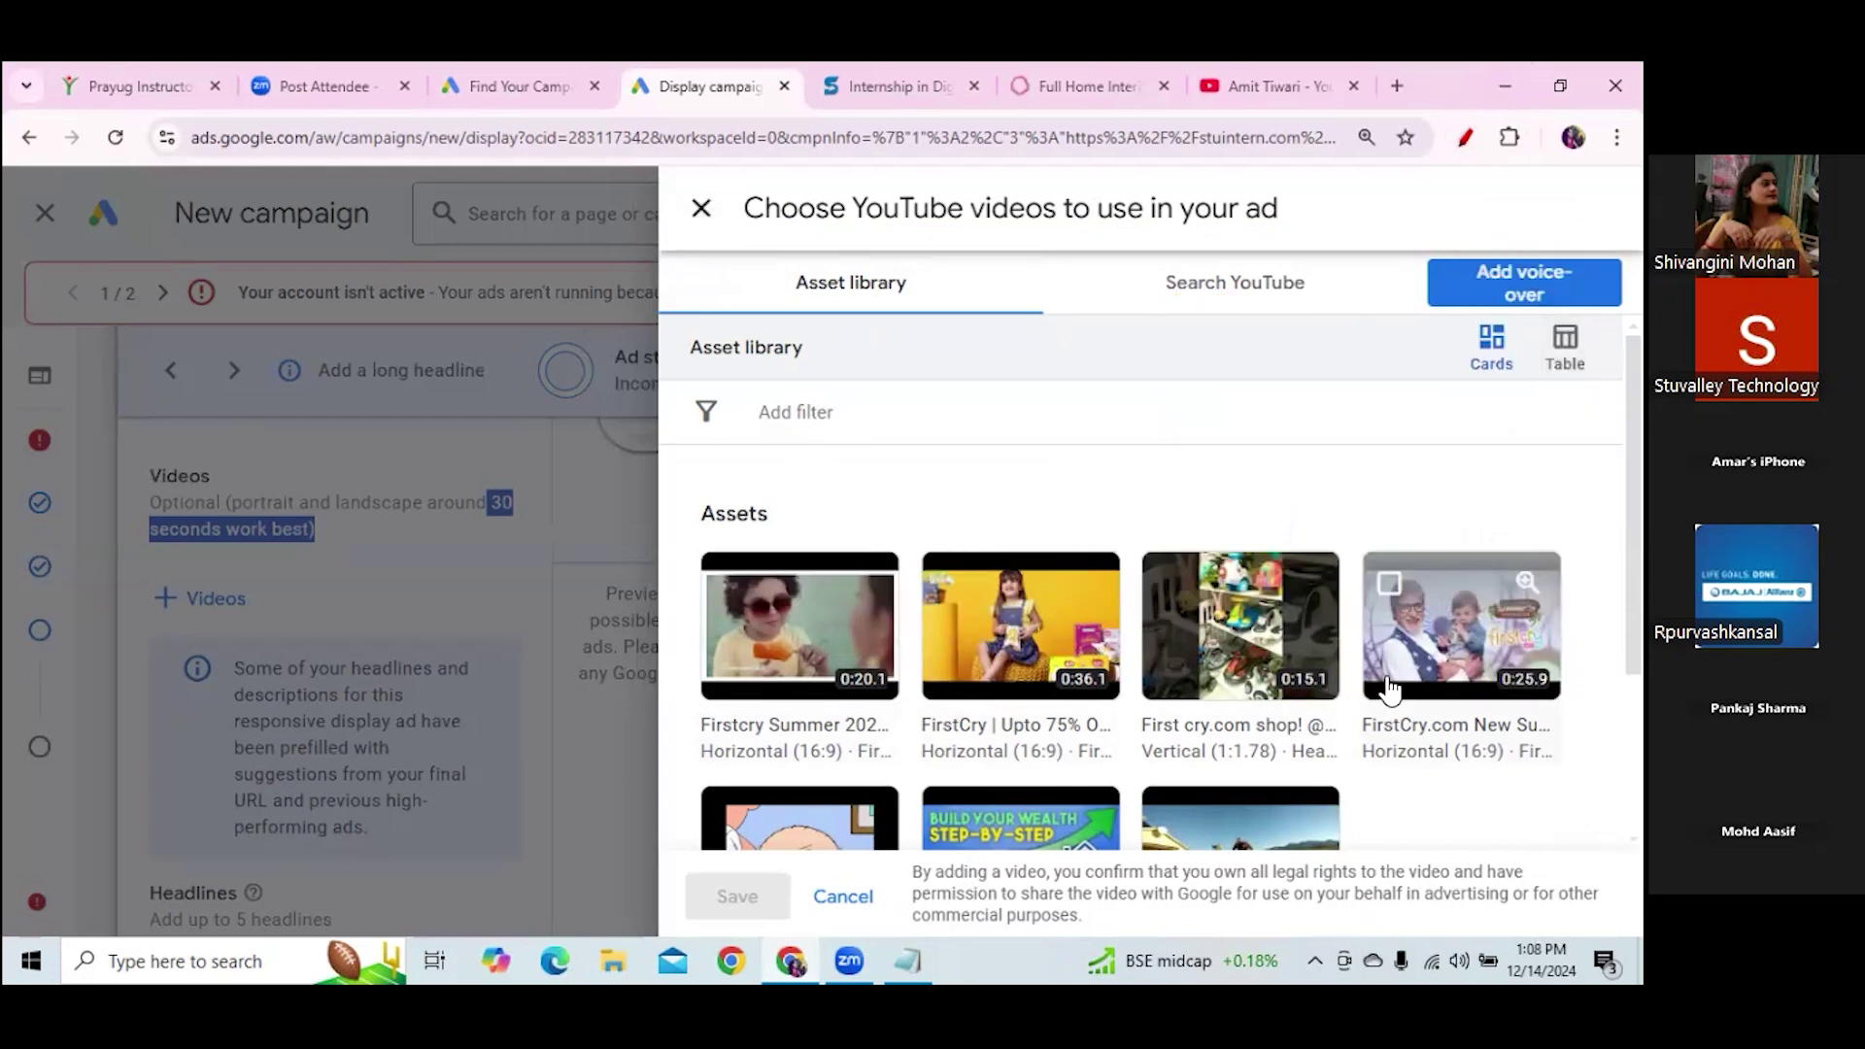
click(1236, 295)
click(784, 383)
text(f)
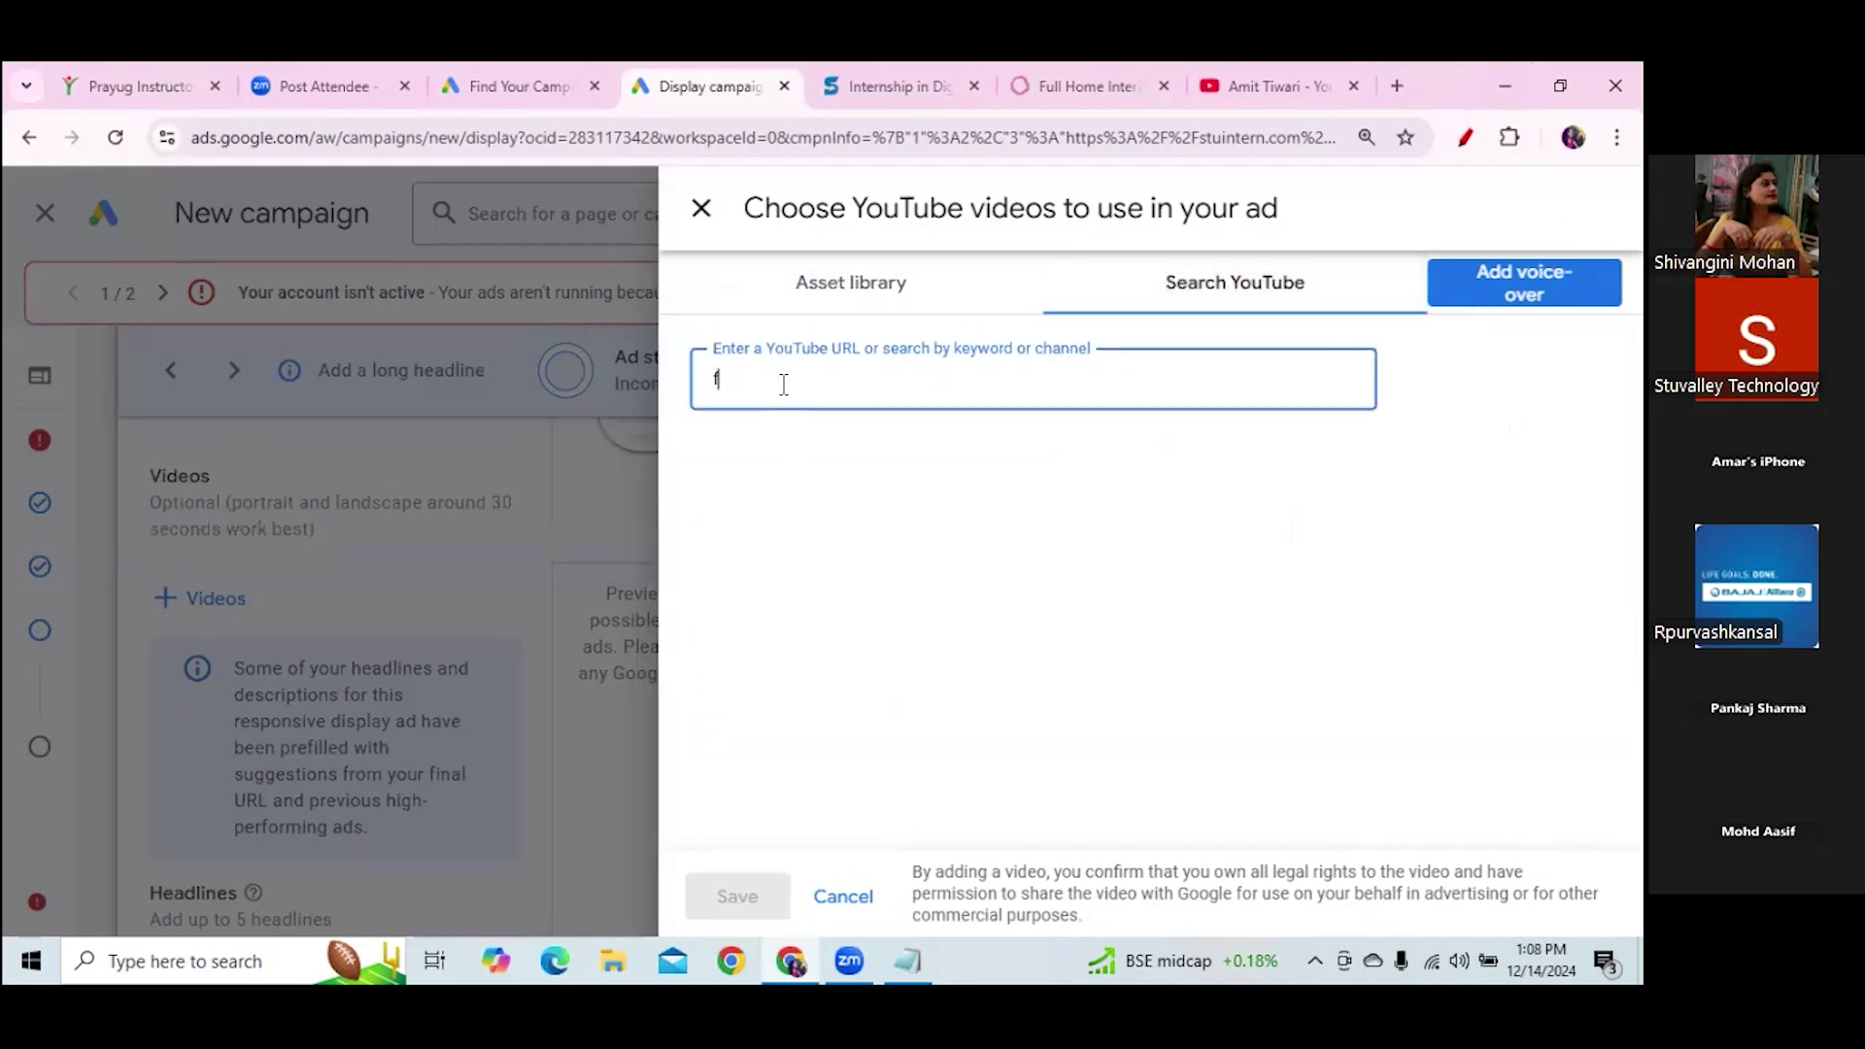
text(irst)
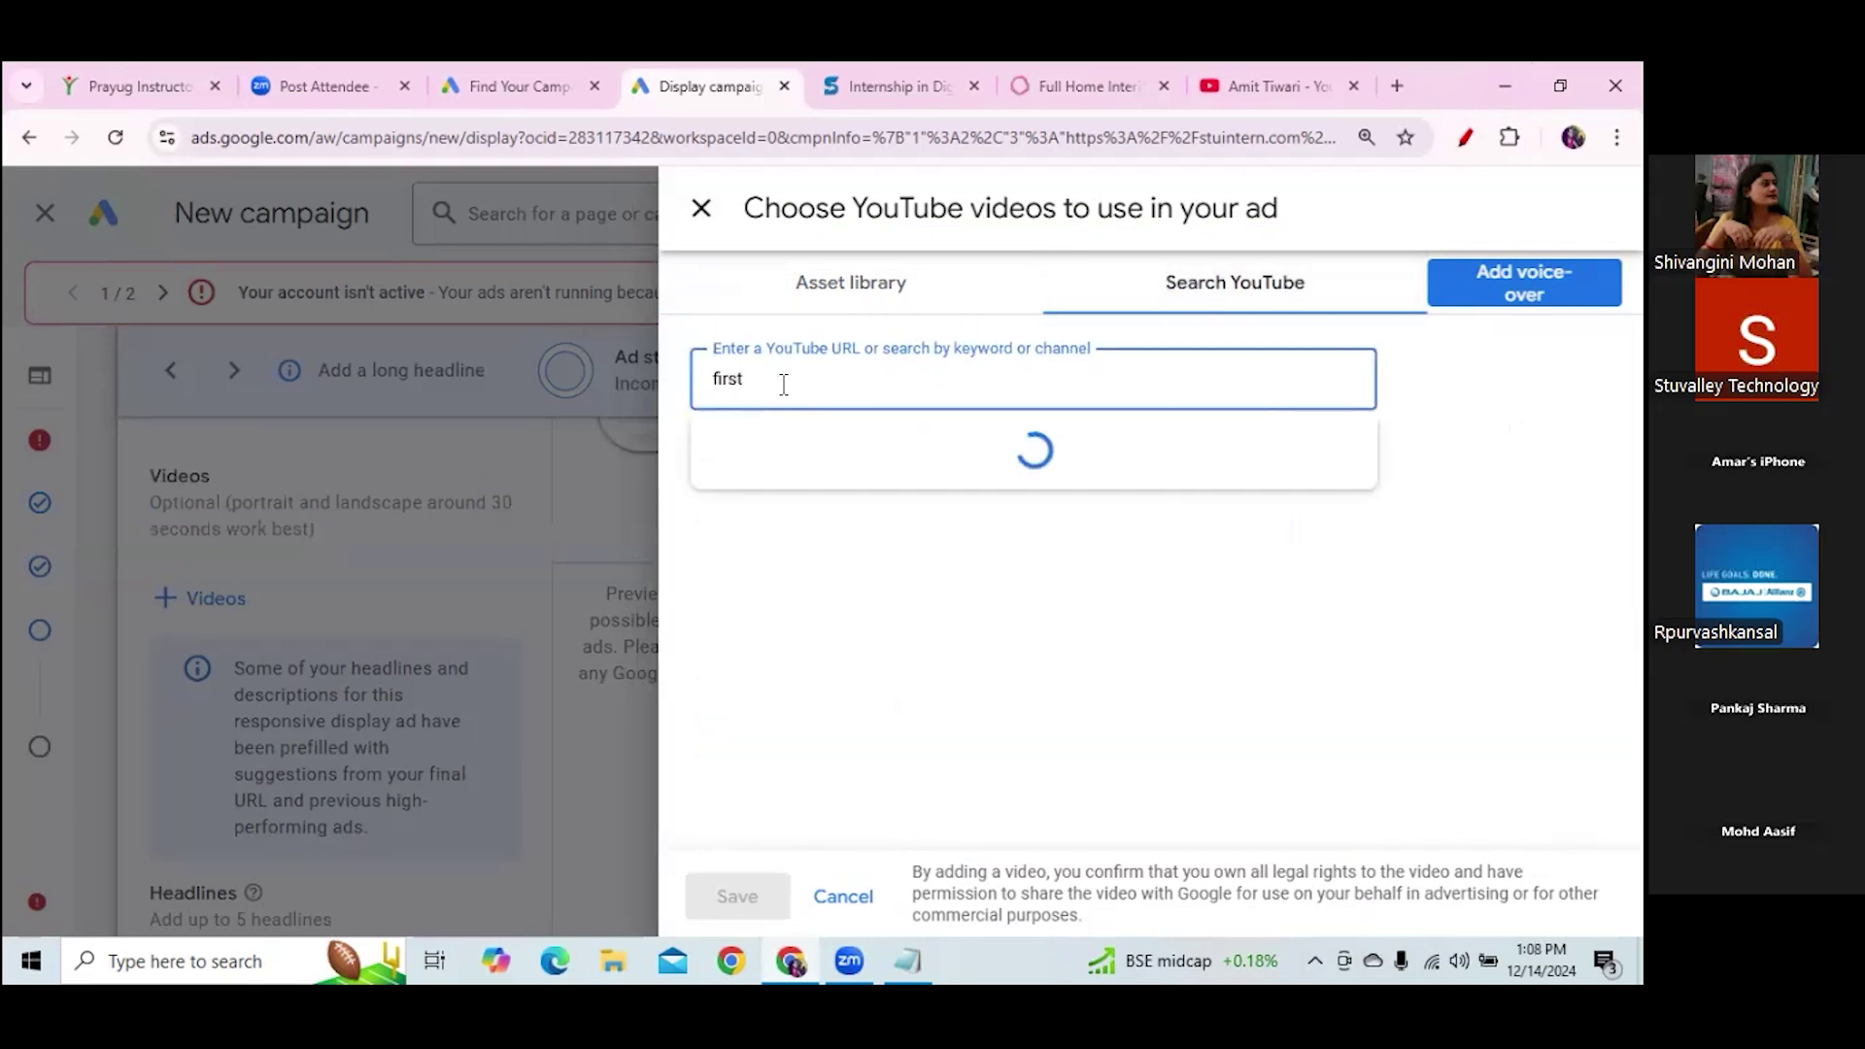
text(cry)
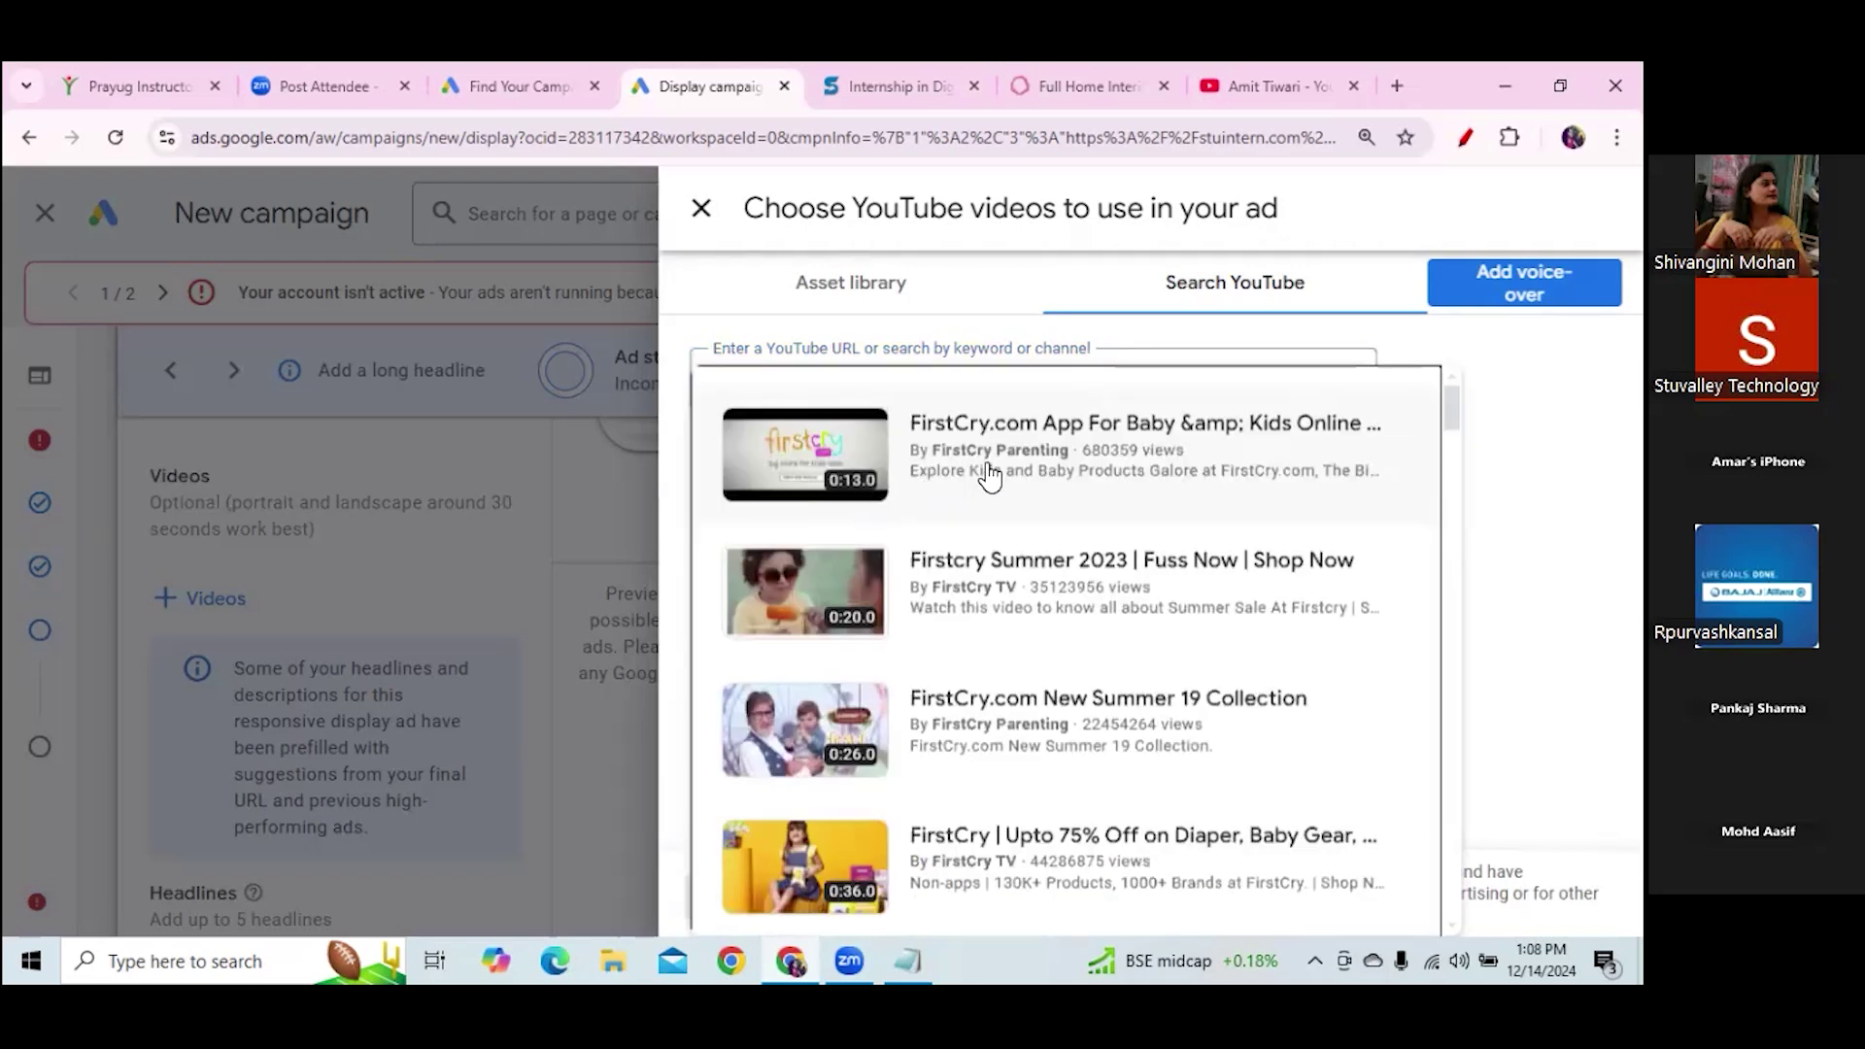
click(1053, 473)
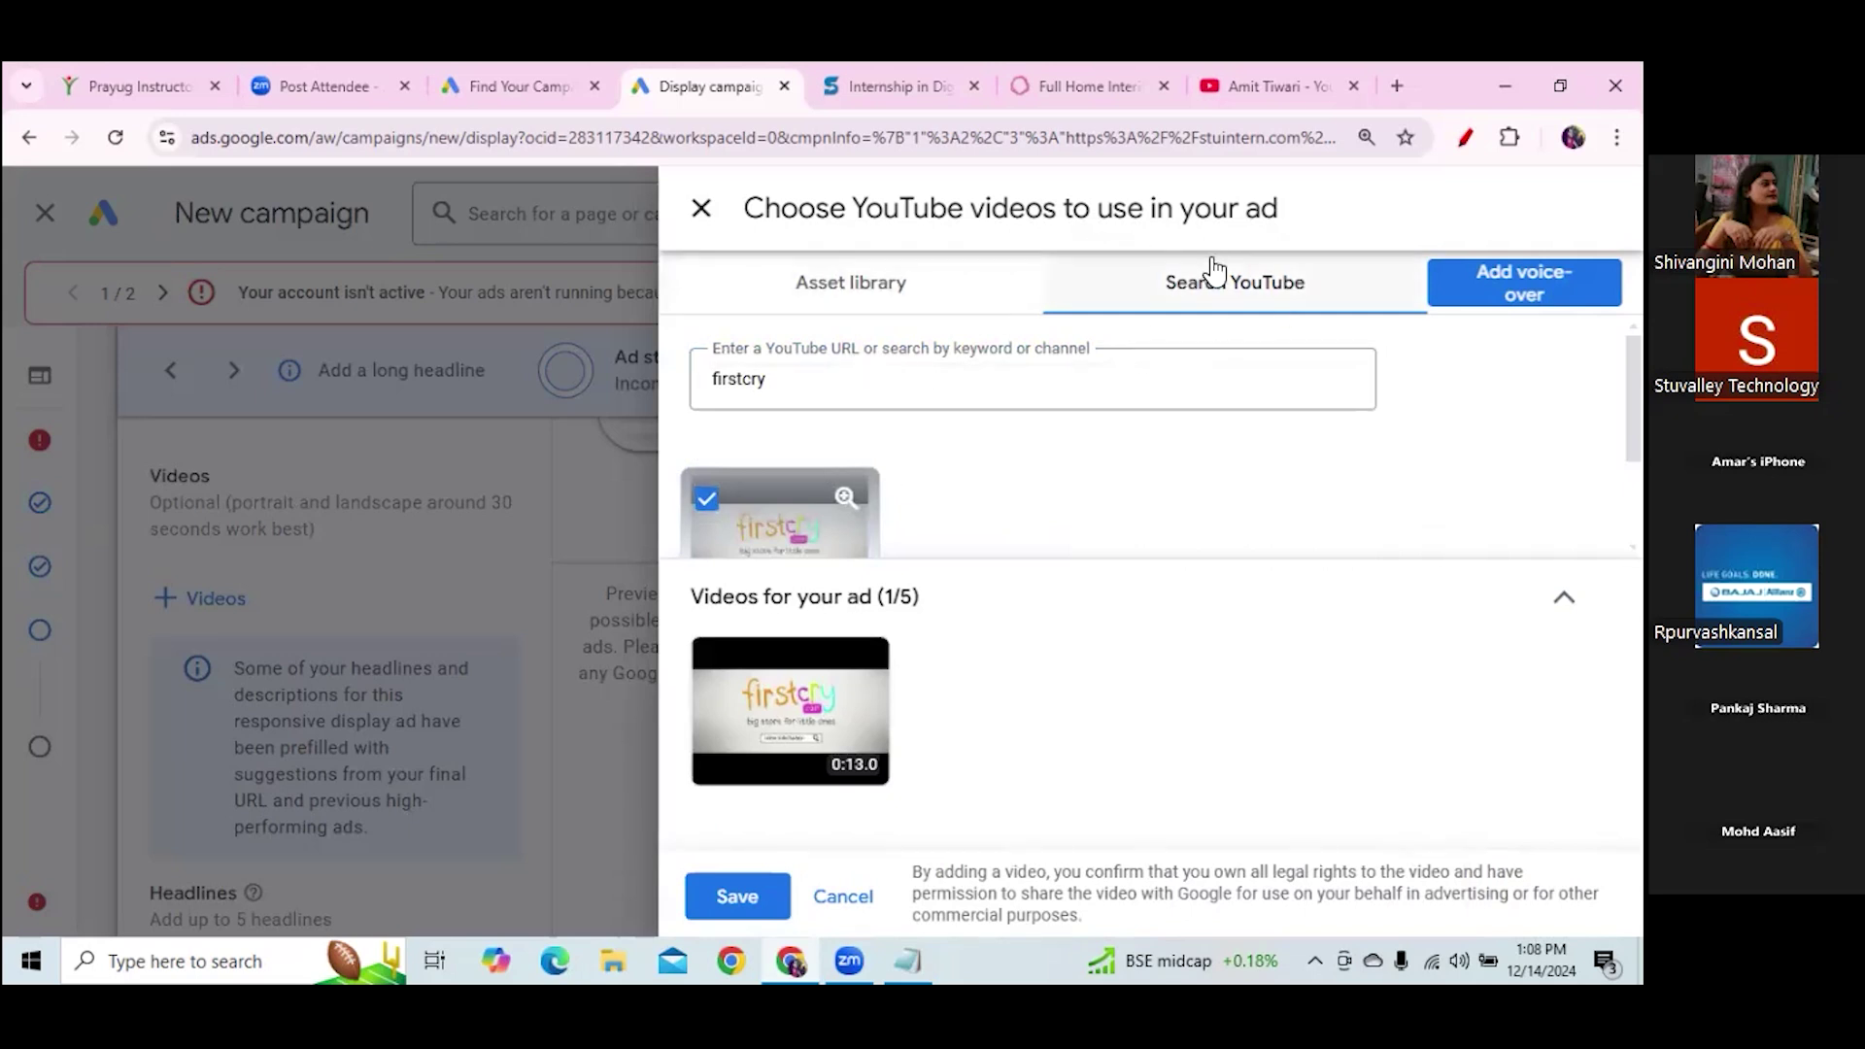
click(738, 895)
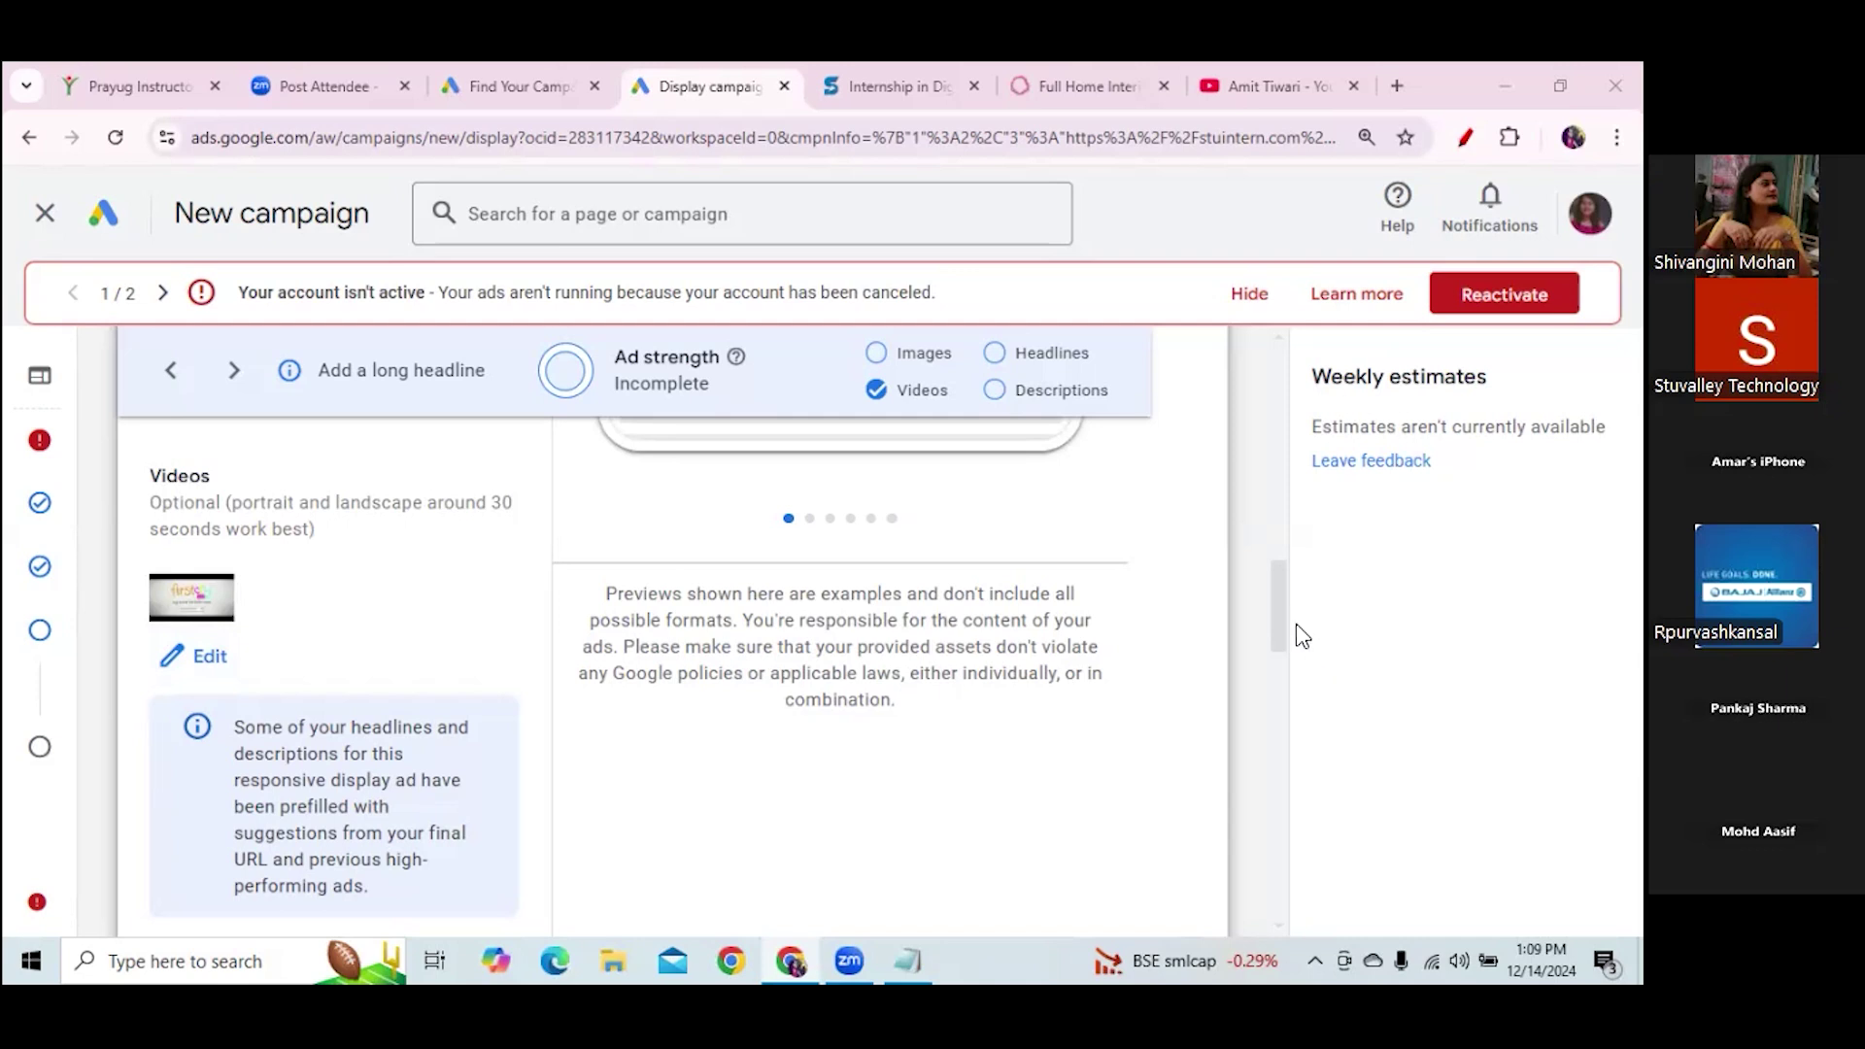
Add another suggested image to the ad's existing digital marketing images and save the selection
drag(1284, 622, 1270, 501)
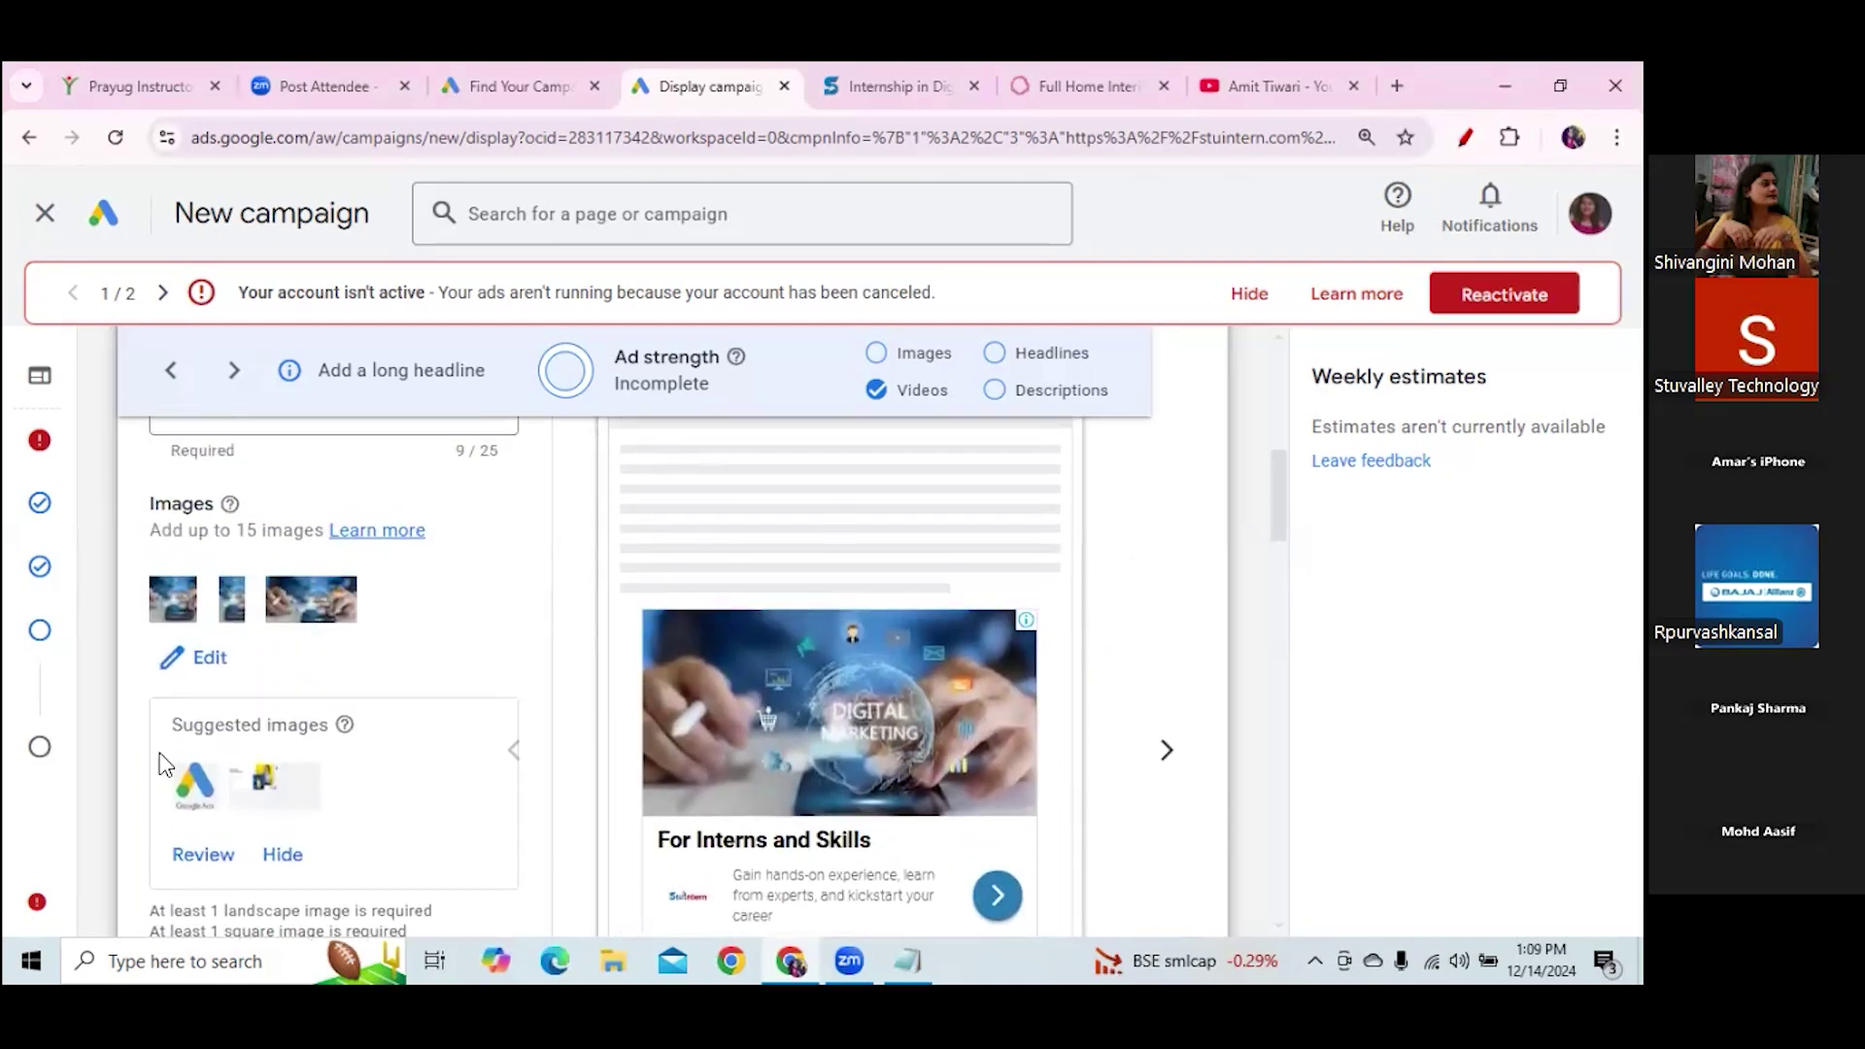
click(208, 658)
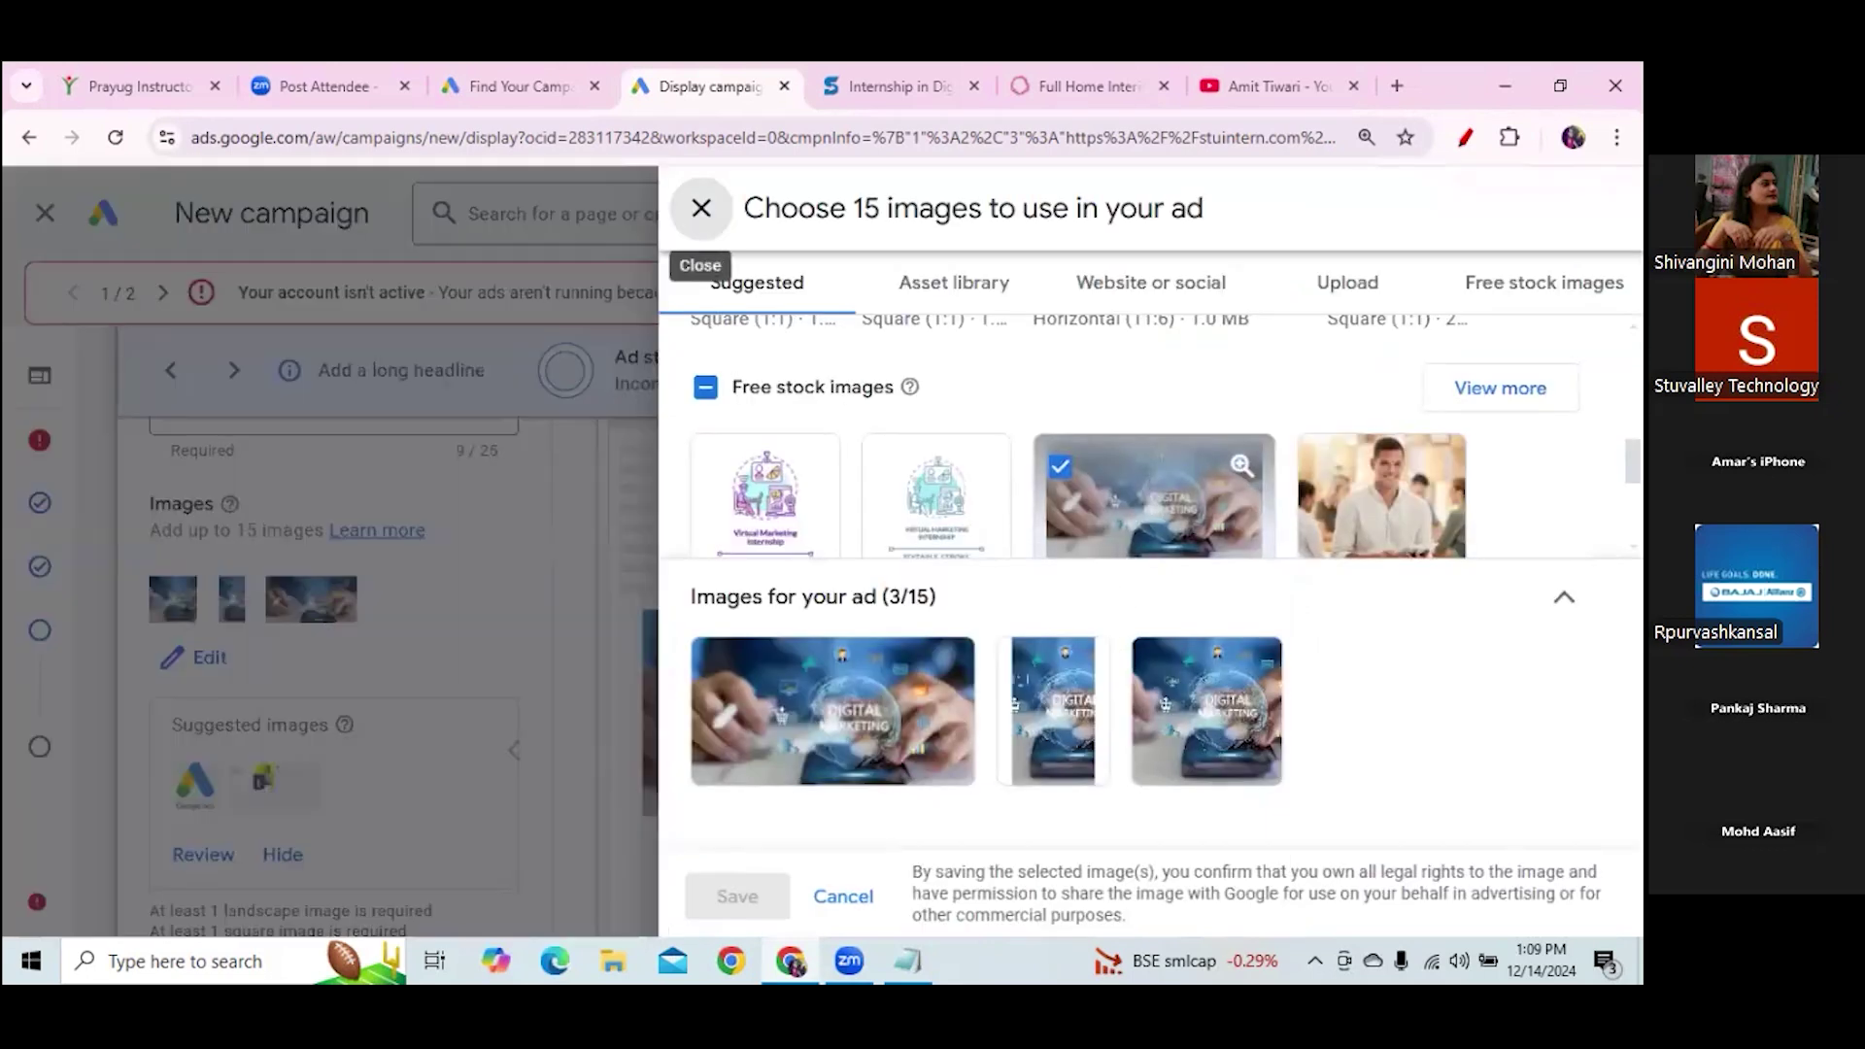
scroll(1161, 437, down, 3)
scroll(1161, 437, up, 2)
scroll(1127, 505, down, 5)
click(1126, 505)
click(738, 898)
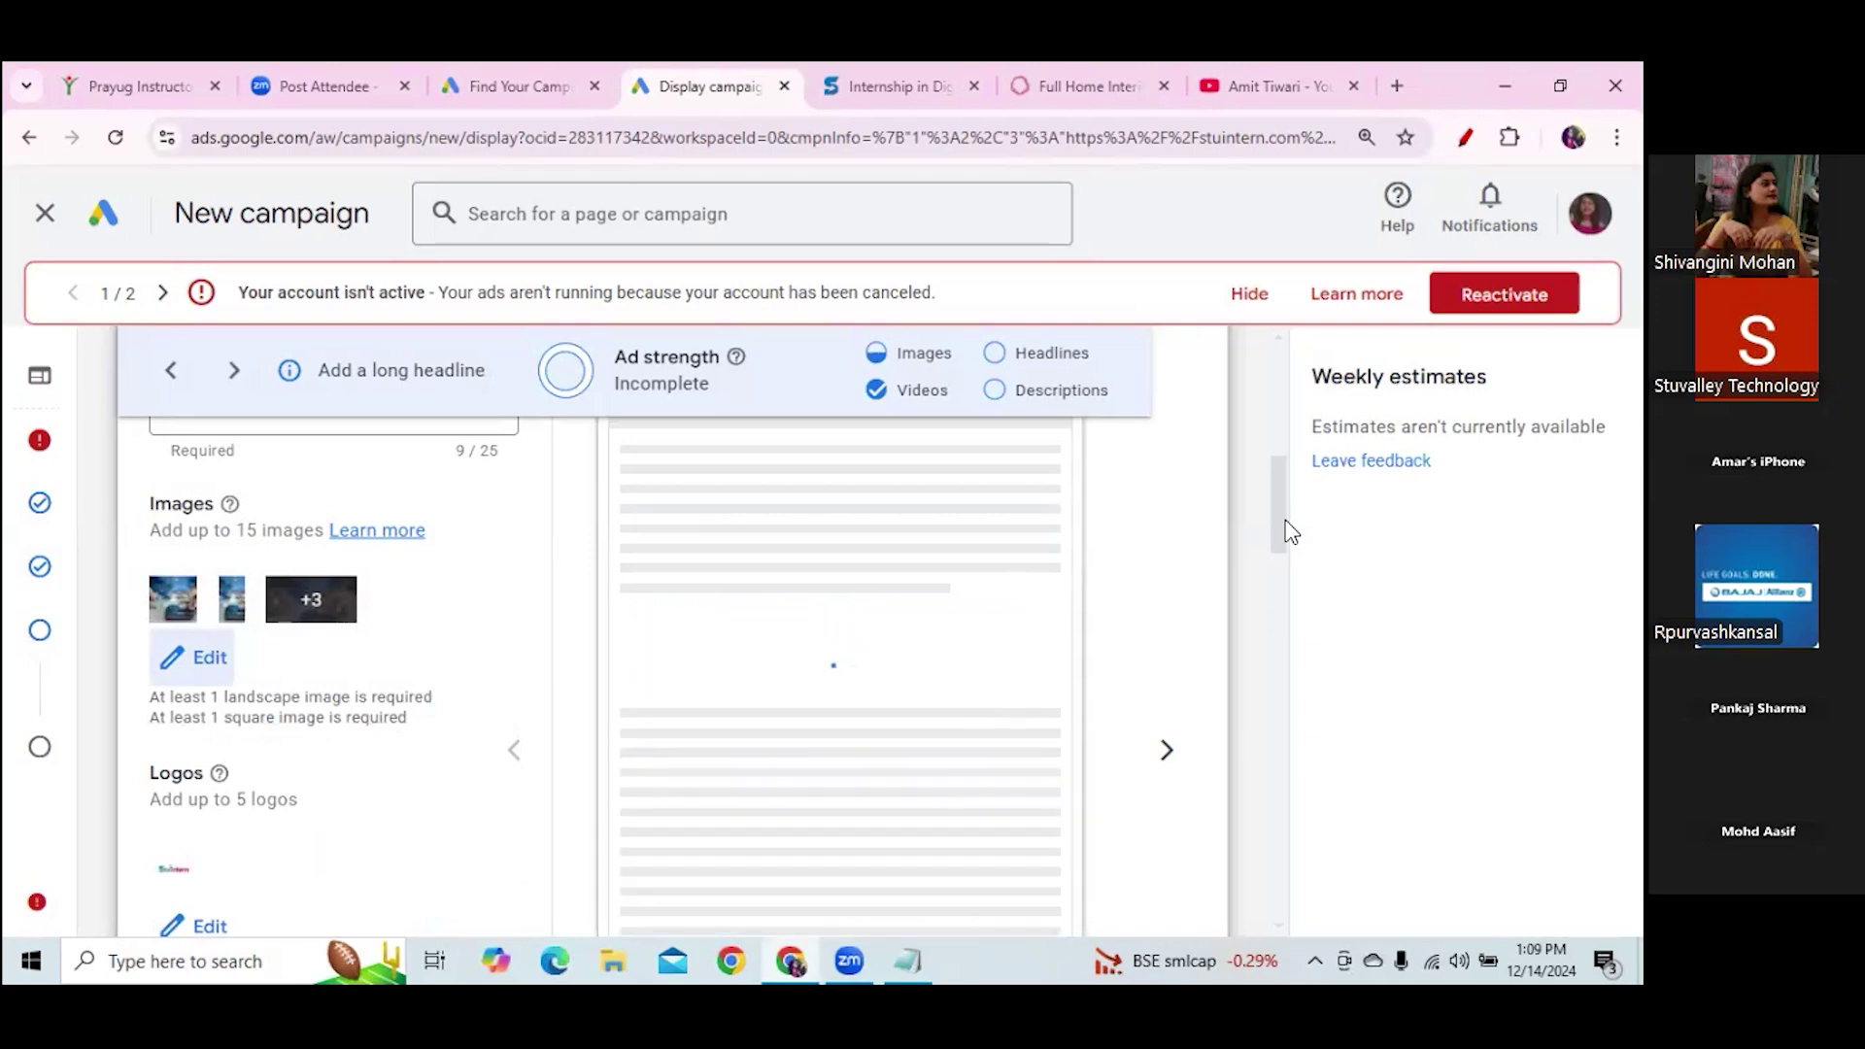
Remove the 13-second FirstCry.com video from the ad's video selection and save
drag(1276, 522, 1280, 595)
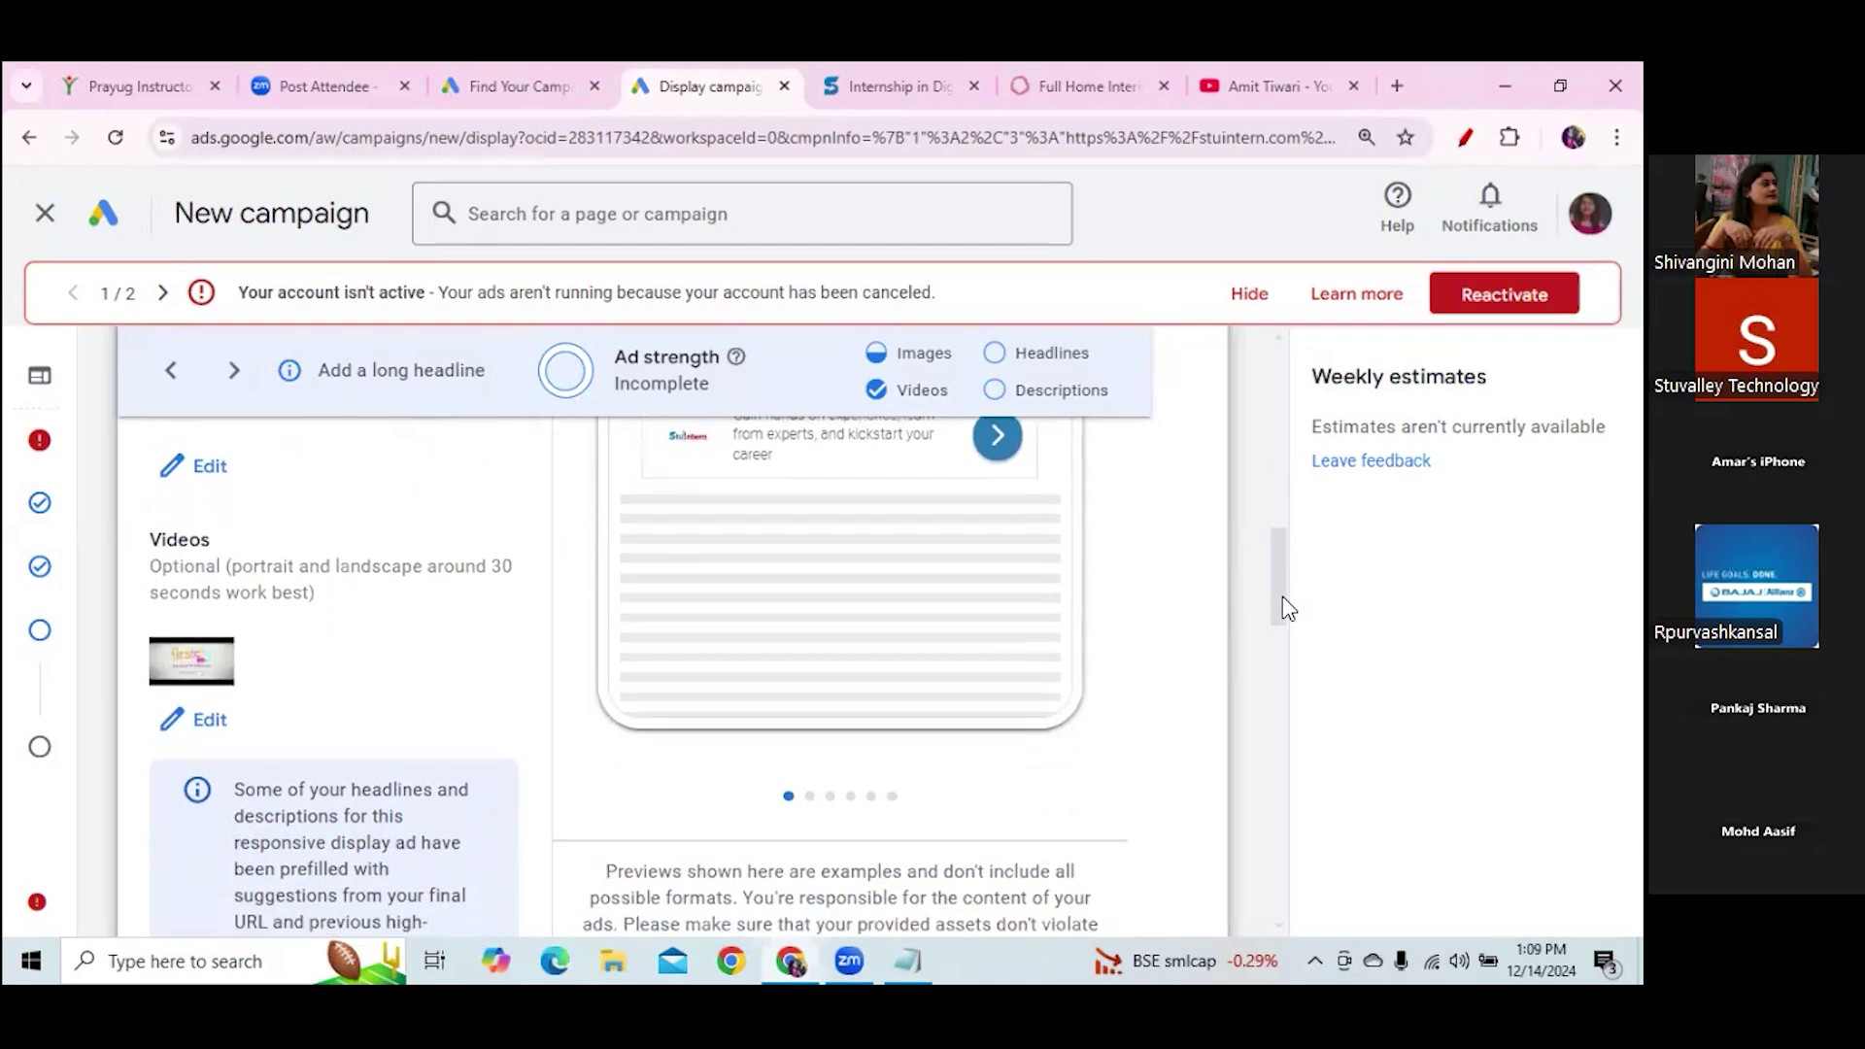
click(209, 724)
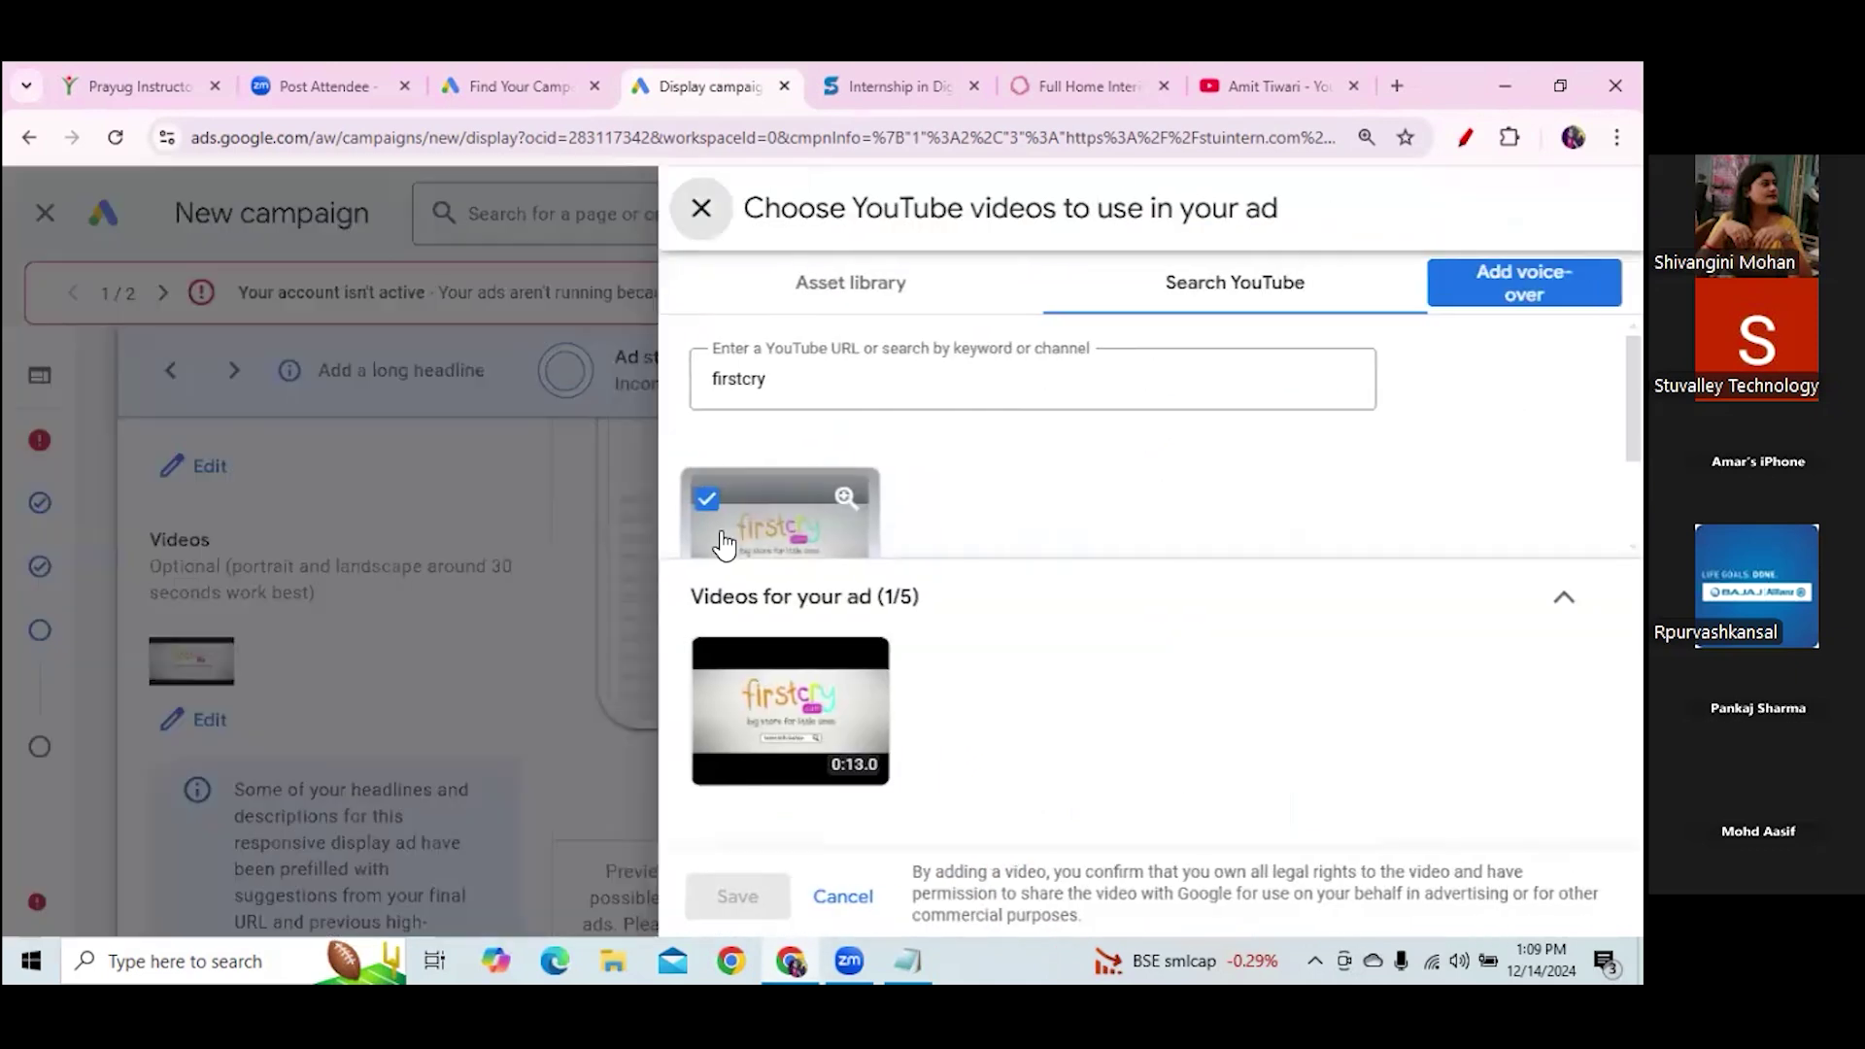
click(708, 502)
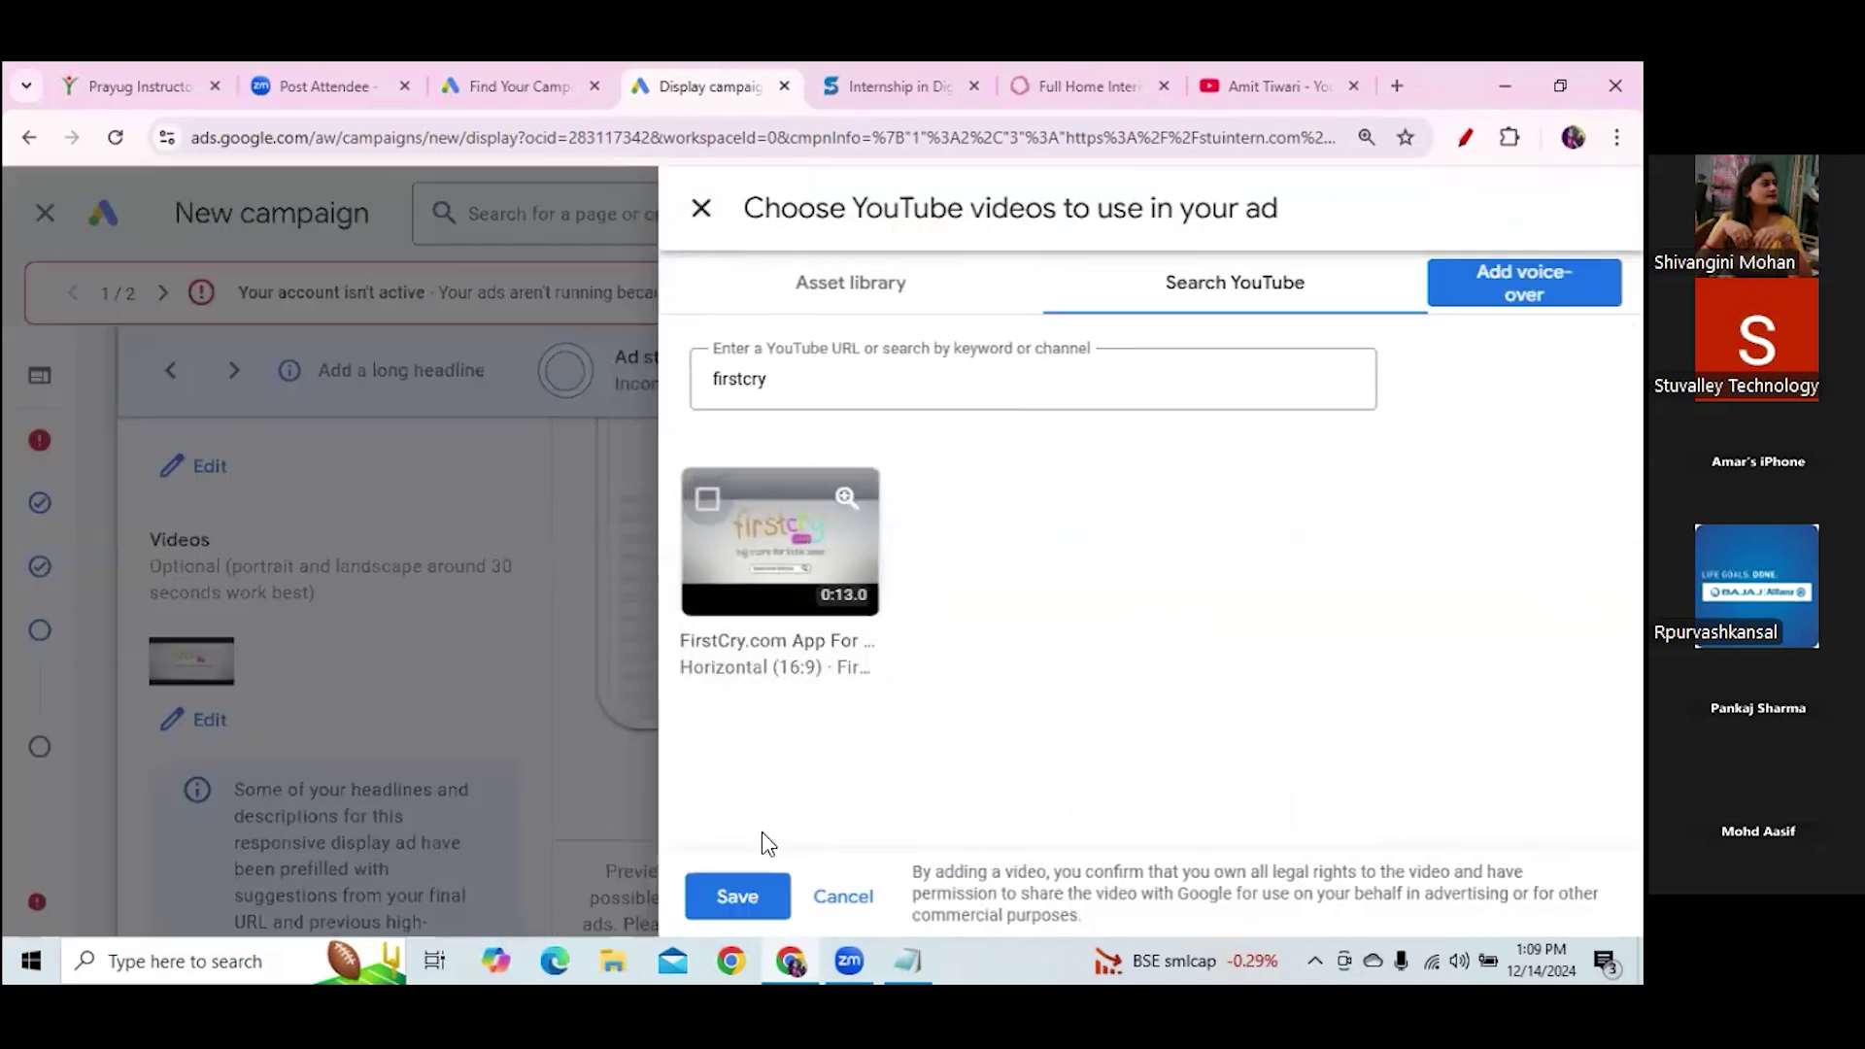
click(762, 896)
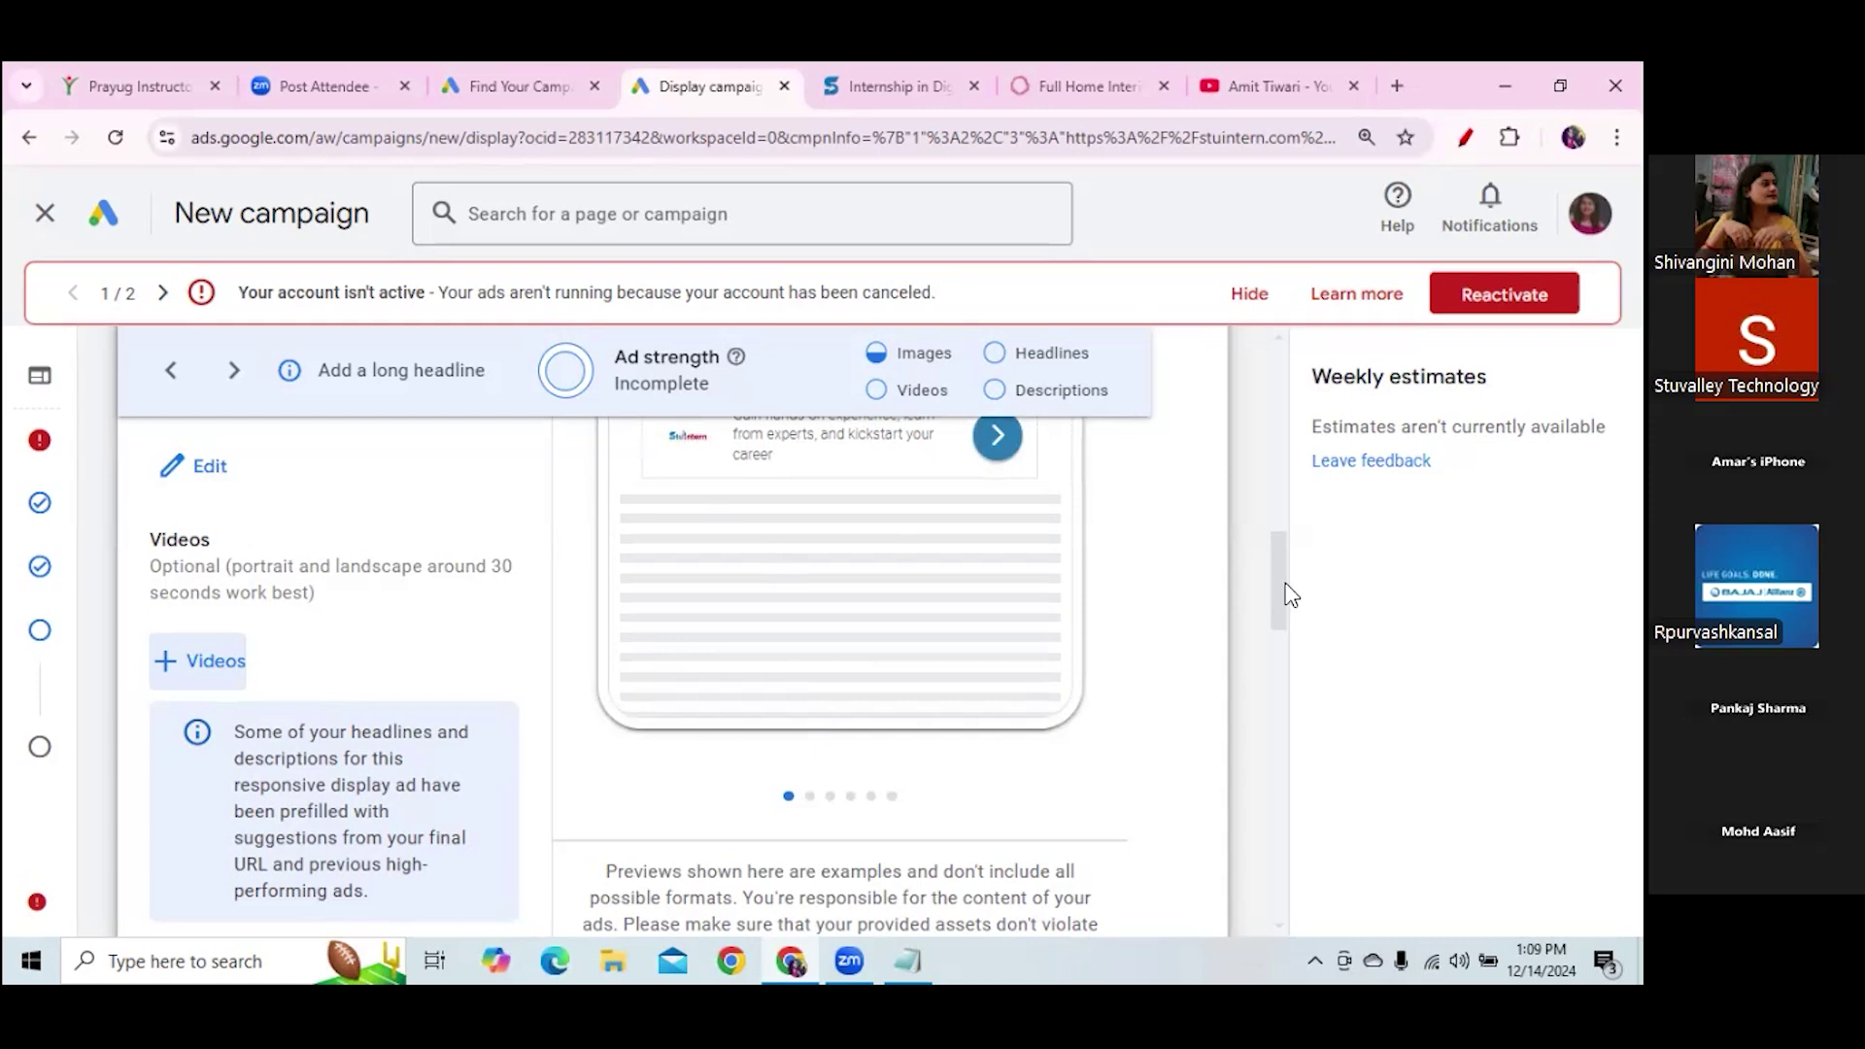
Add the suggested headlines "Digital Marketing Internship" and "Launch Your Marketing Career" to the ad
mouse_move(1285, 591)
mouse_down()
mouse_move(1291, 632)
mouse_move(1286, 615)
mouse_up()
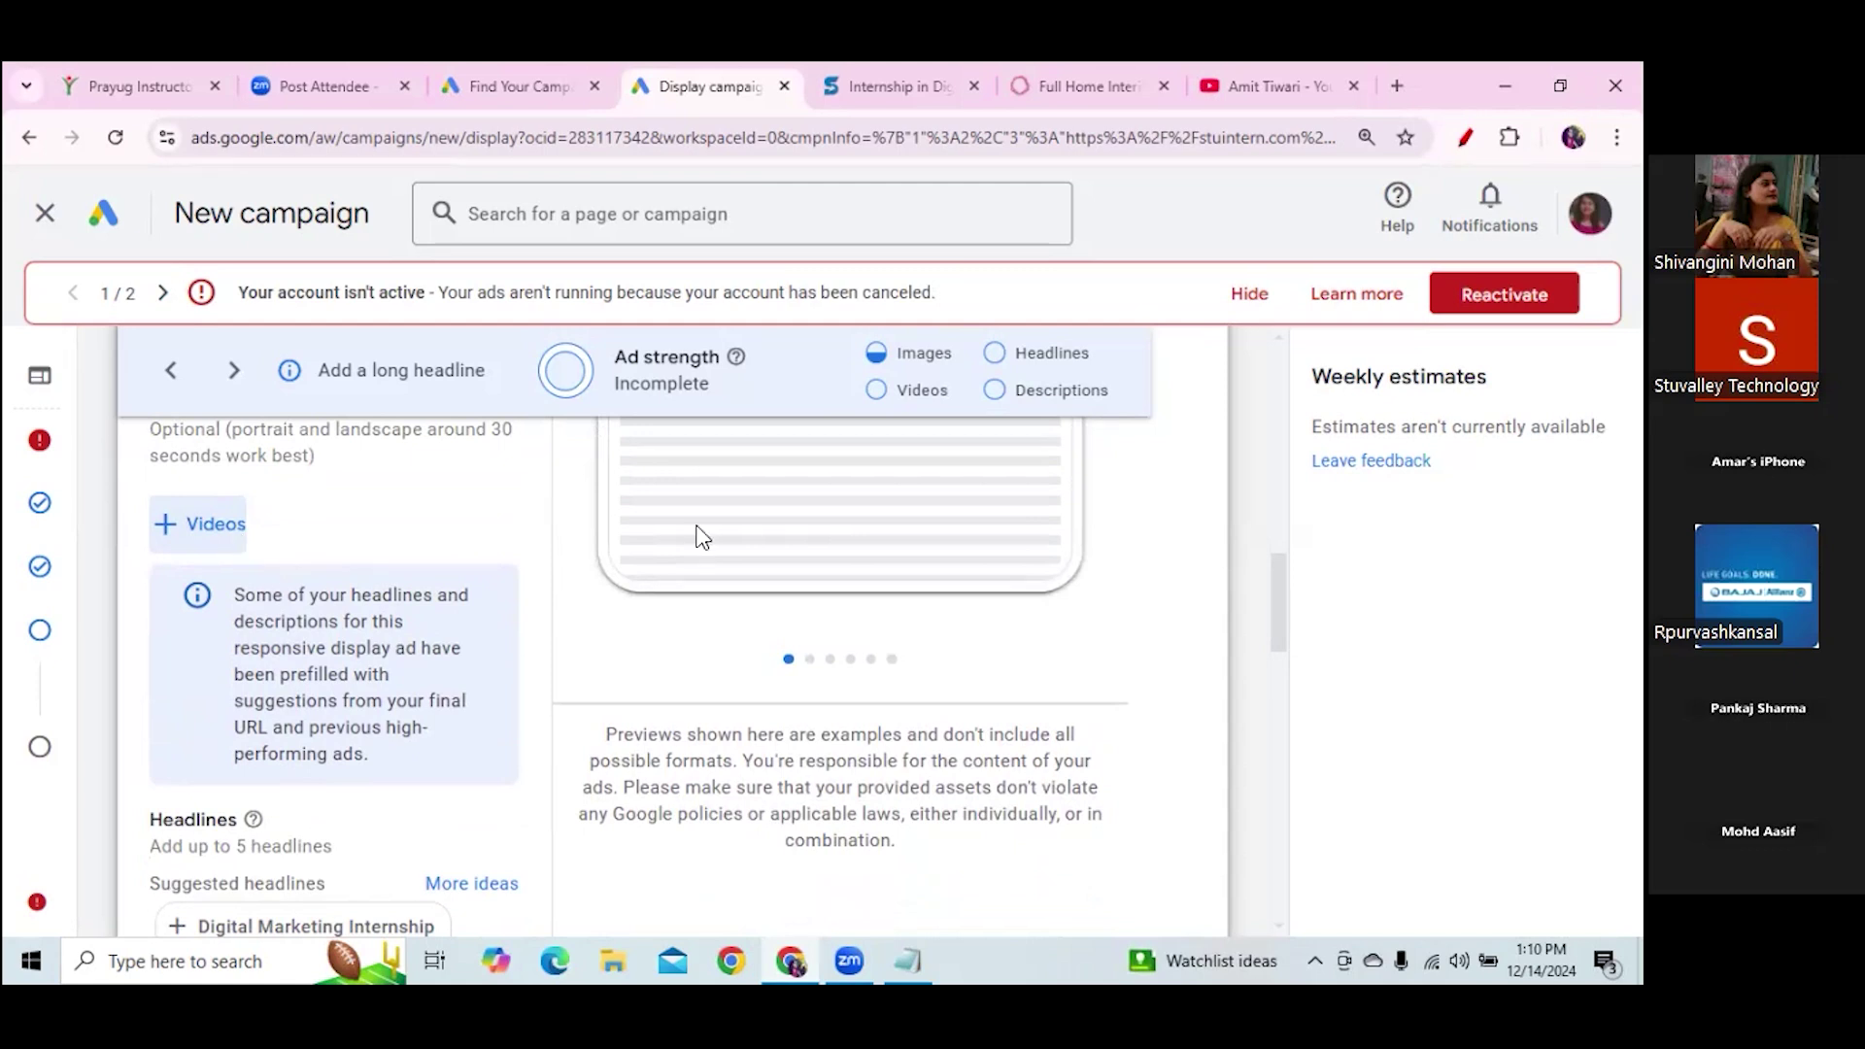
drag(1277, 575, 1285, 632)
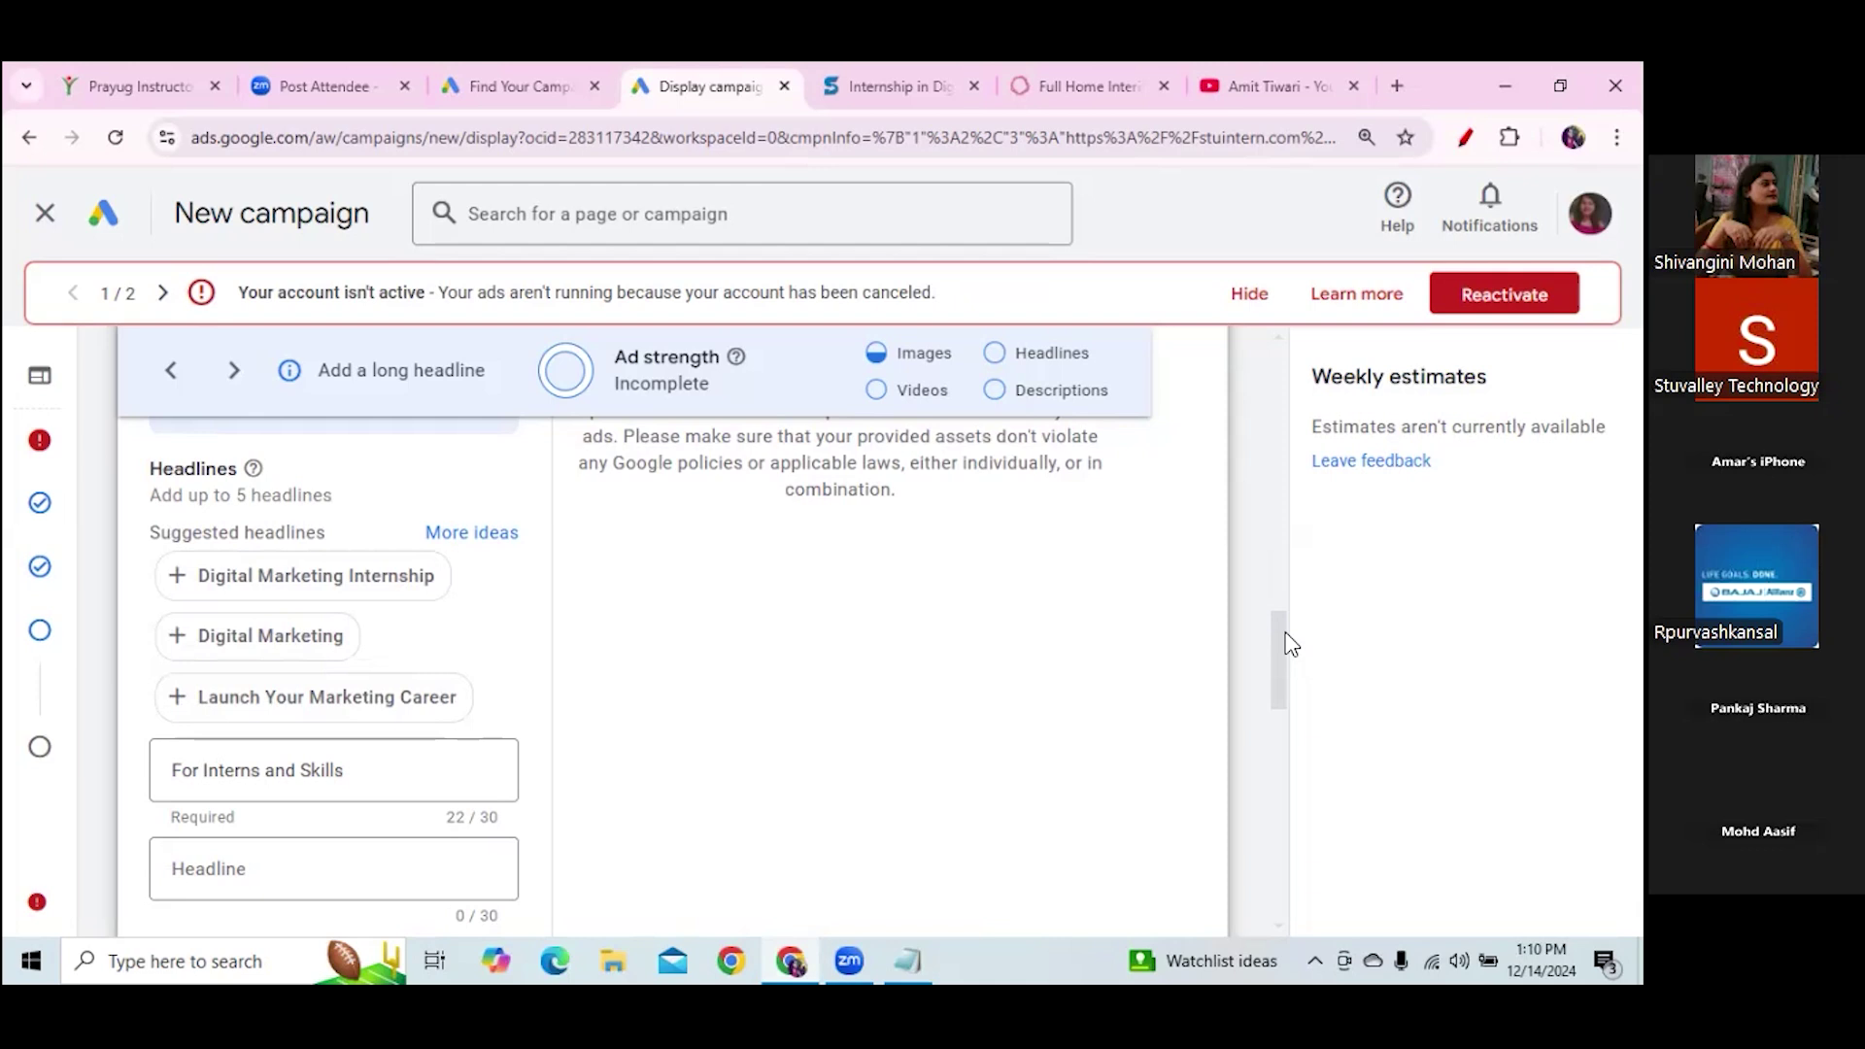
drag(1279, 649, 1279, 654)
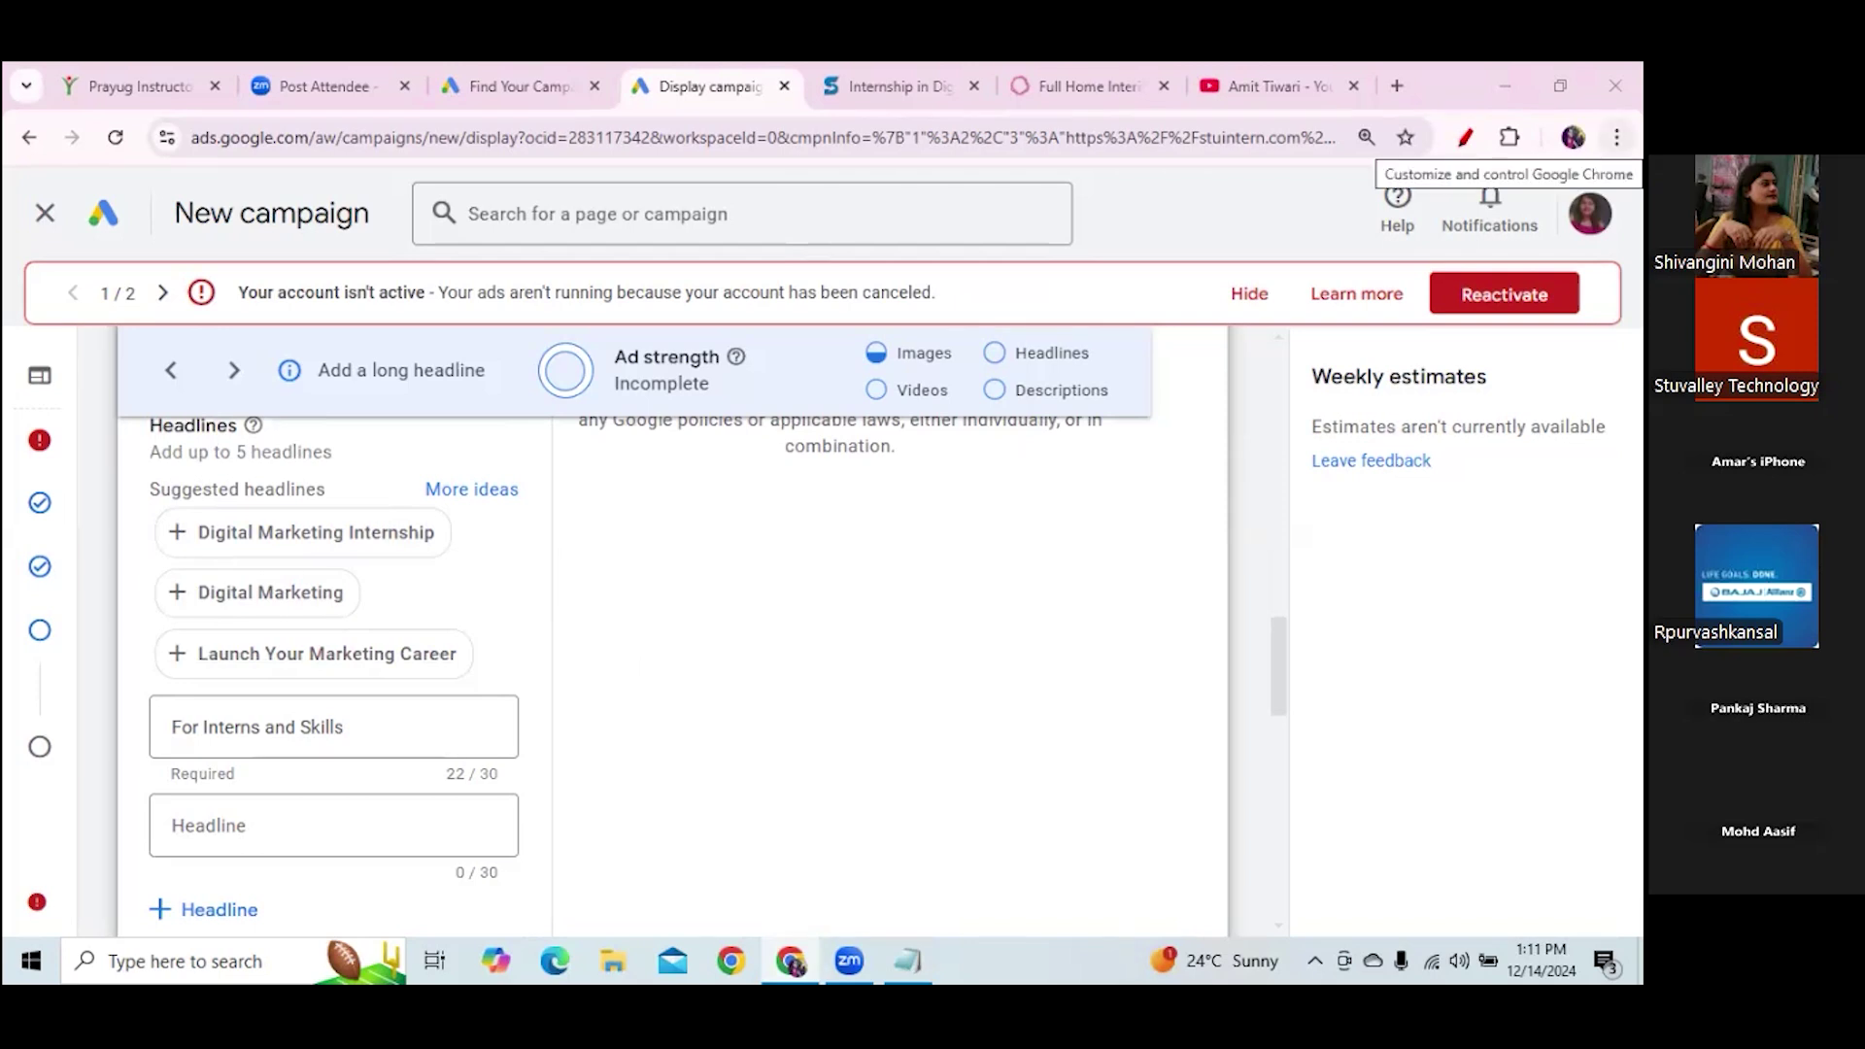
click(291, 541)
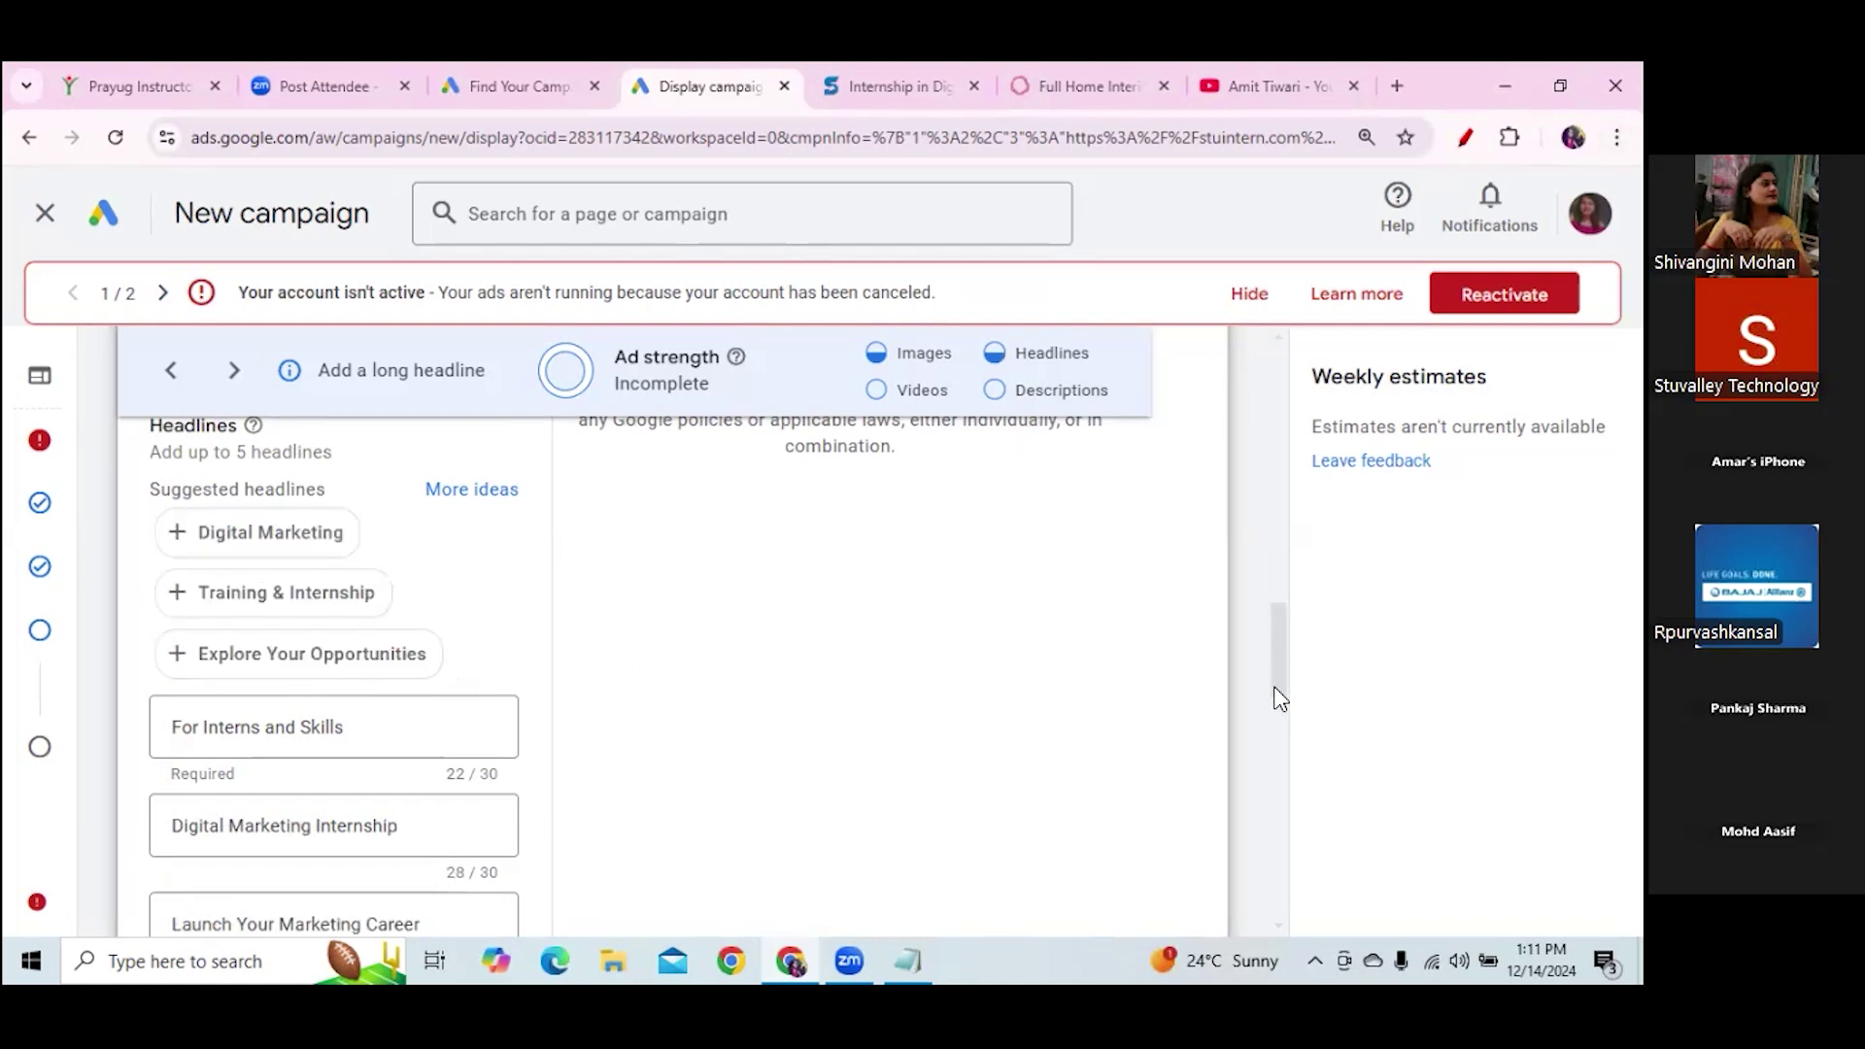
scroll(1278, 743, down, 5)
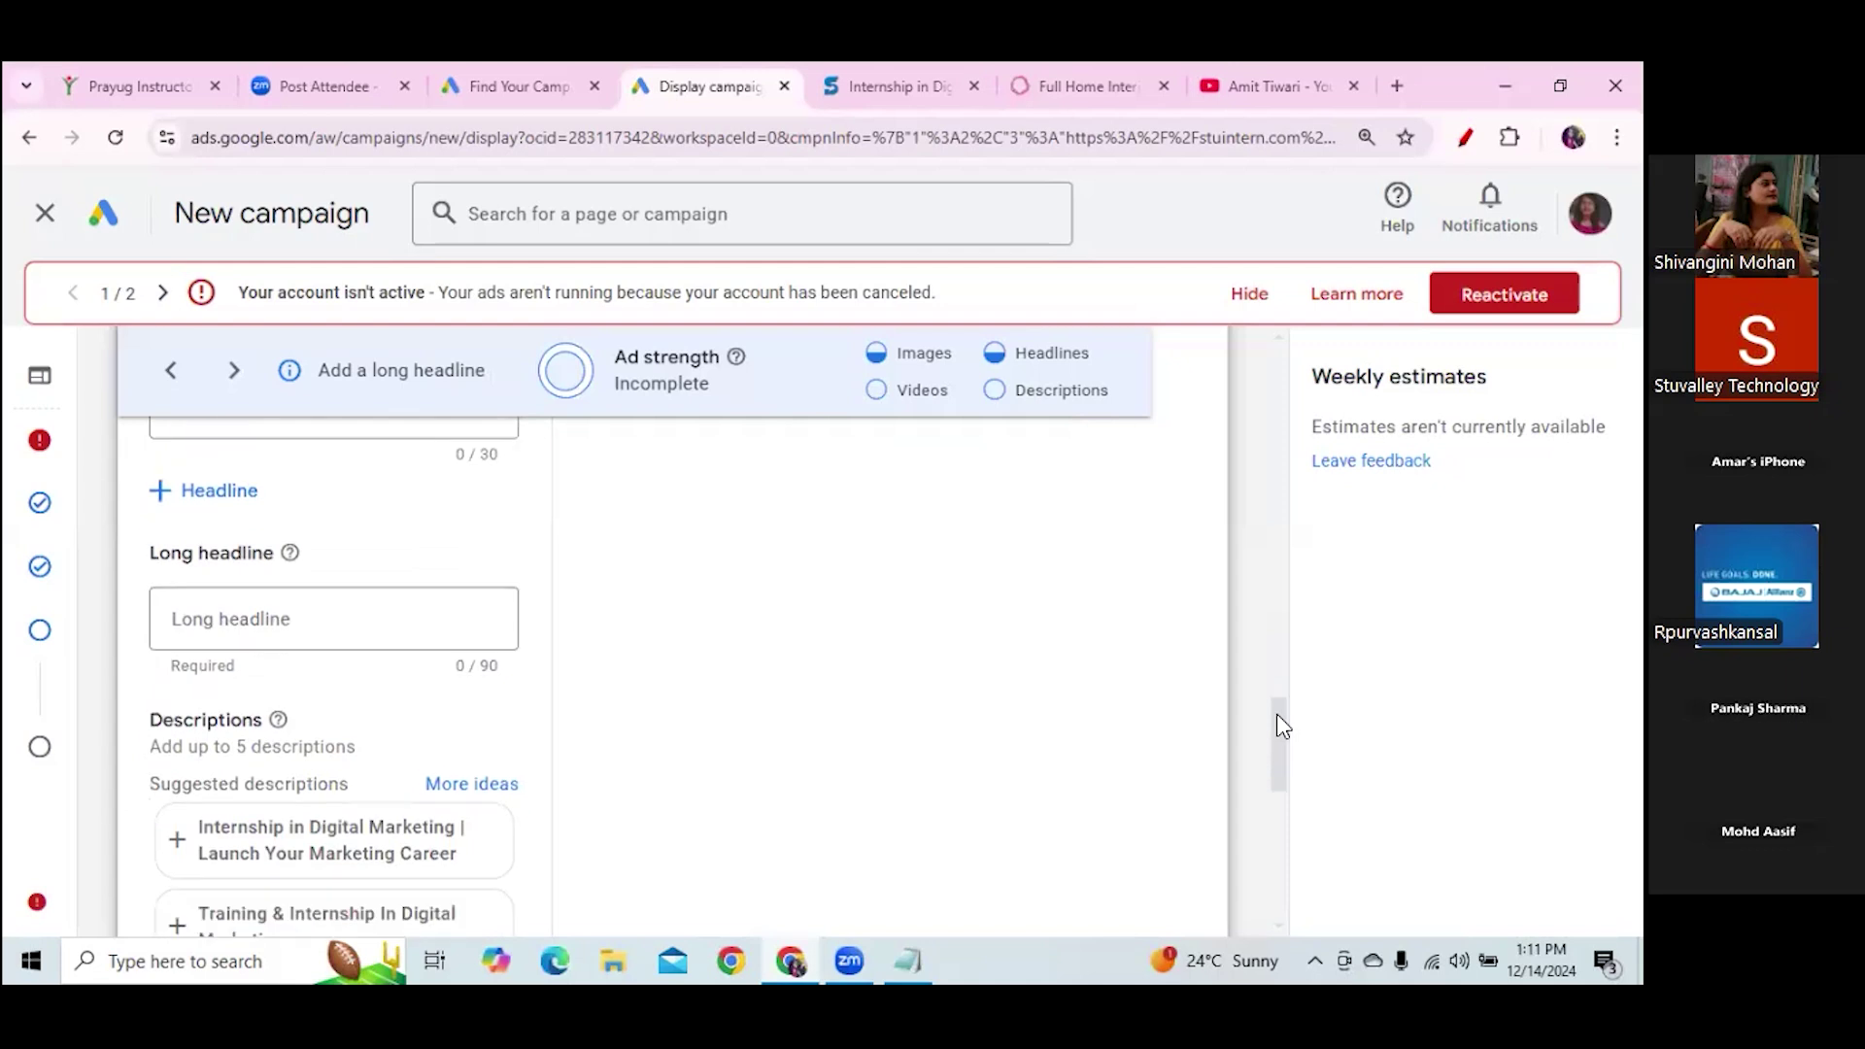
click(217, 584)
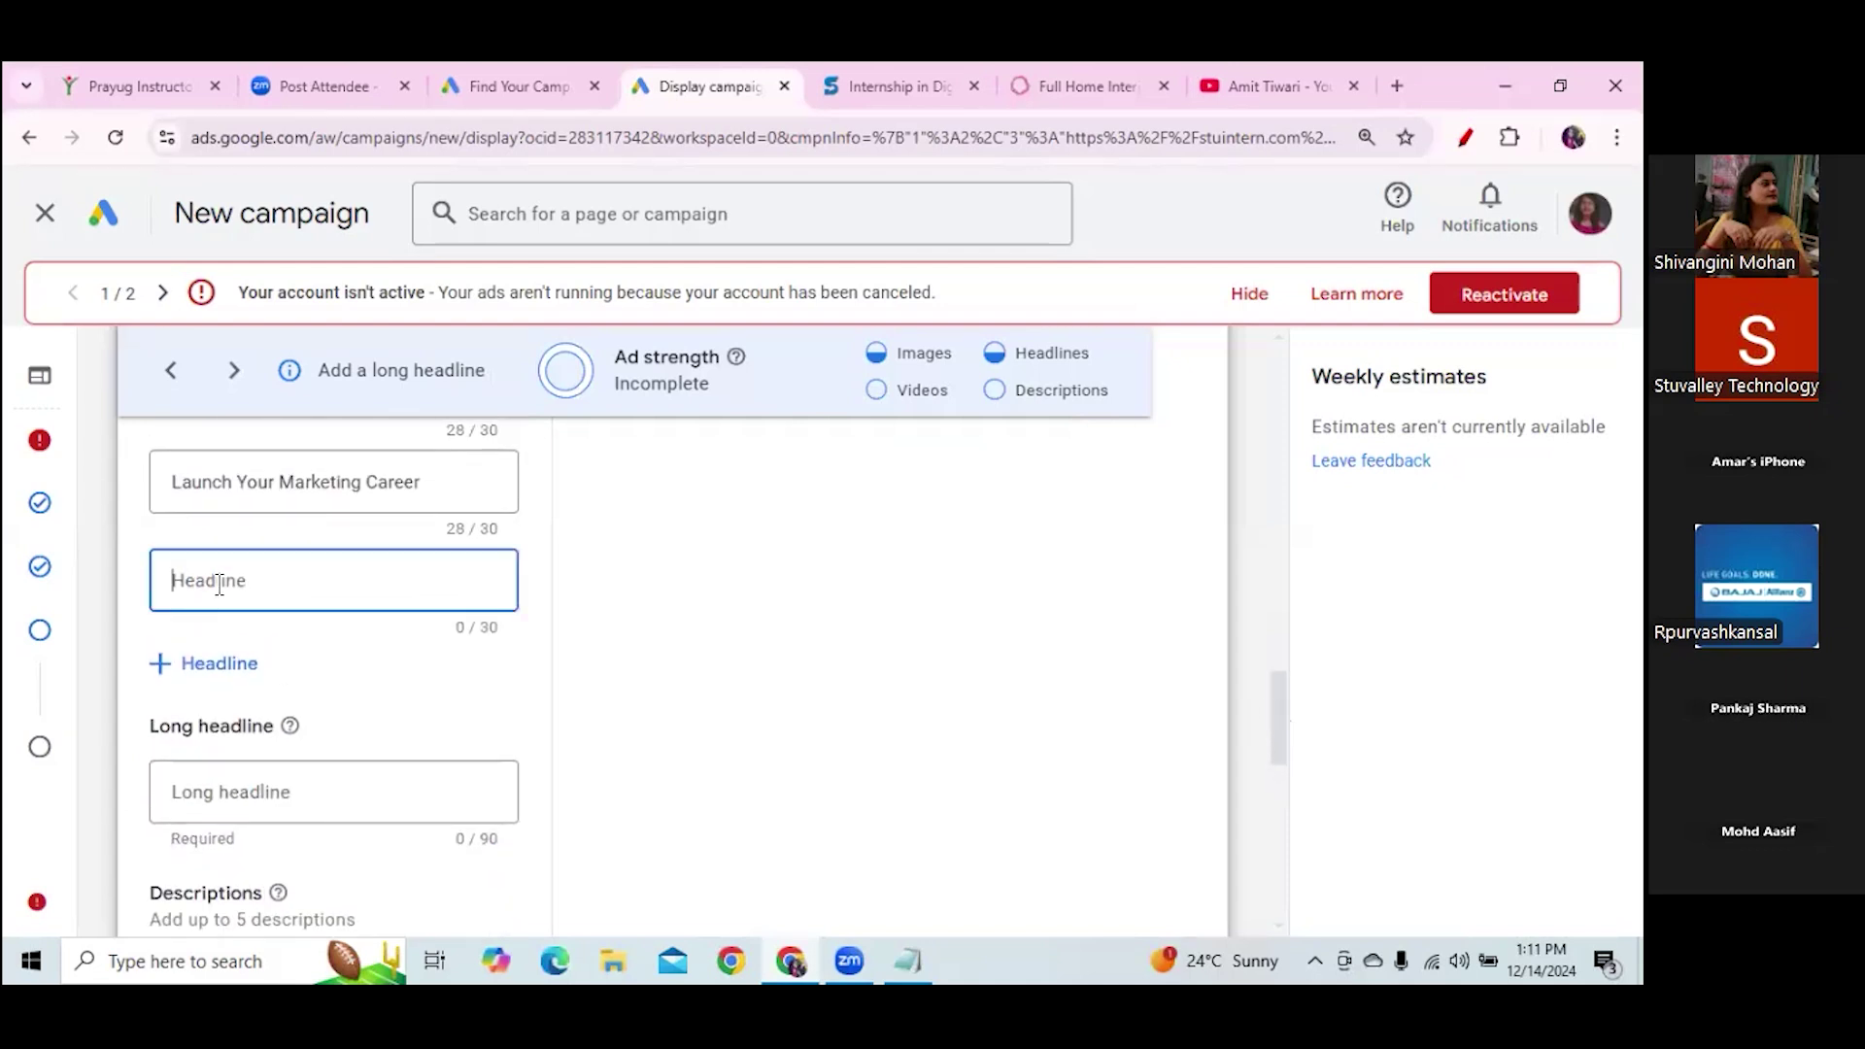
text(placement)
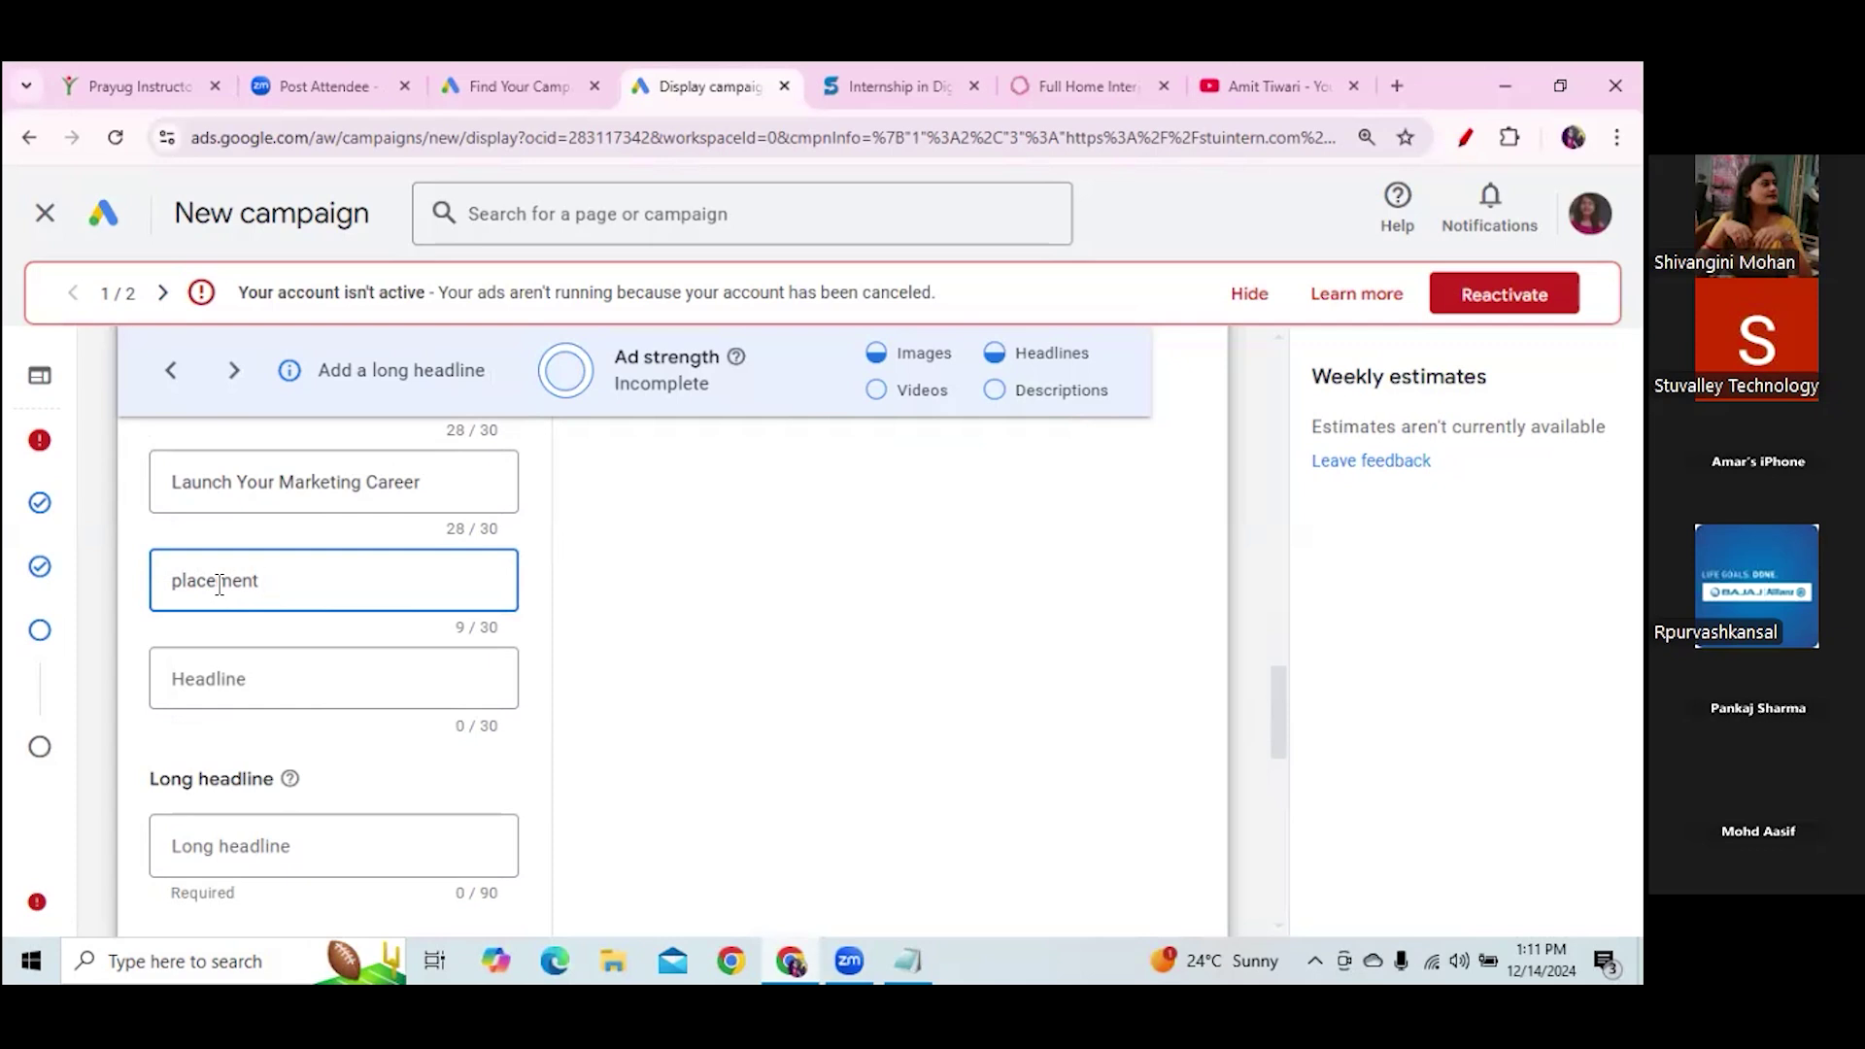
text(garntee)
click(287, 583)
key(BackSpace)
text(i)
right_click(311, 588)
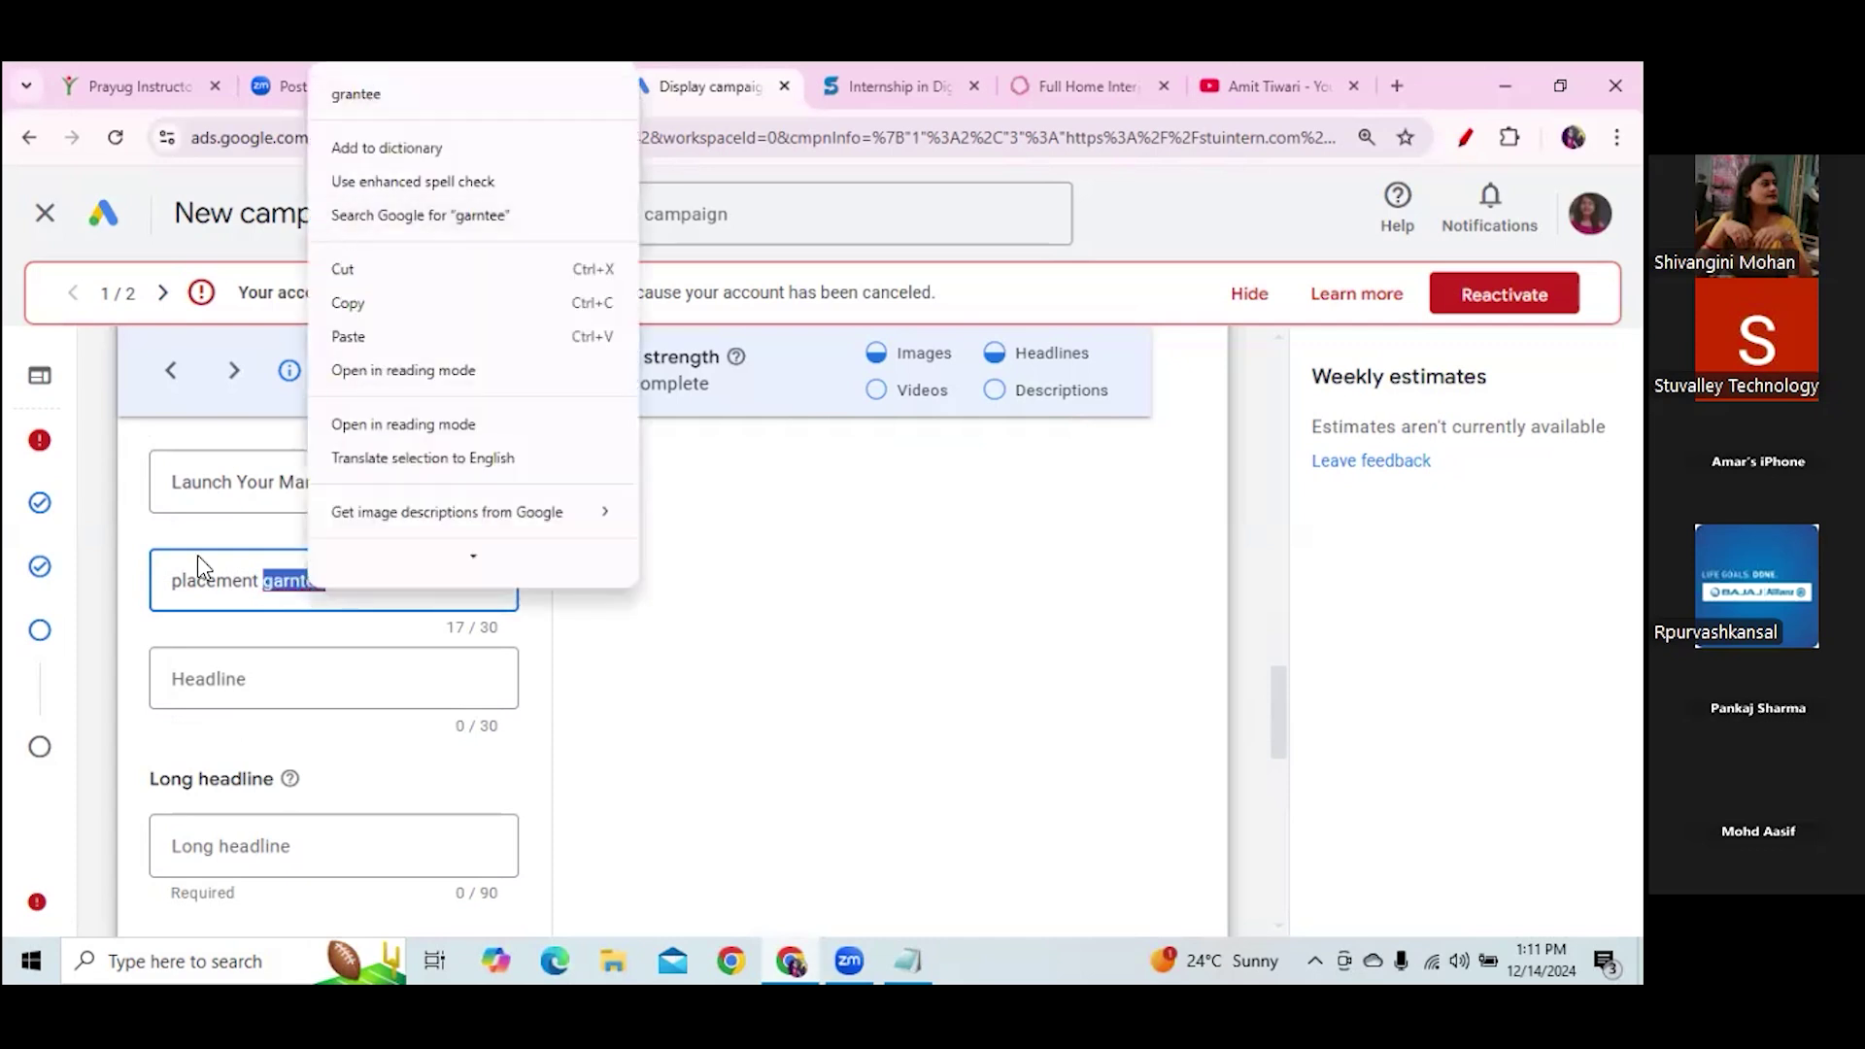
click(357, 594)
key(BackSpace)
key(BackSpace)
key(BackSpace)
key(BackSpace)
key(BackSpace)
key(BackSpace)
key(BackSpace)
key(BackSpace)
key(BackSpace)
key(BackSpace)
key(BackSpace)
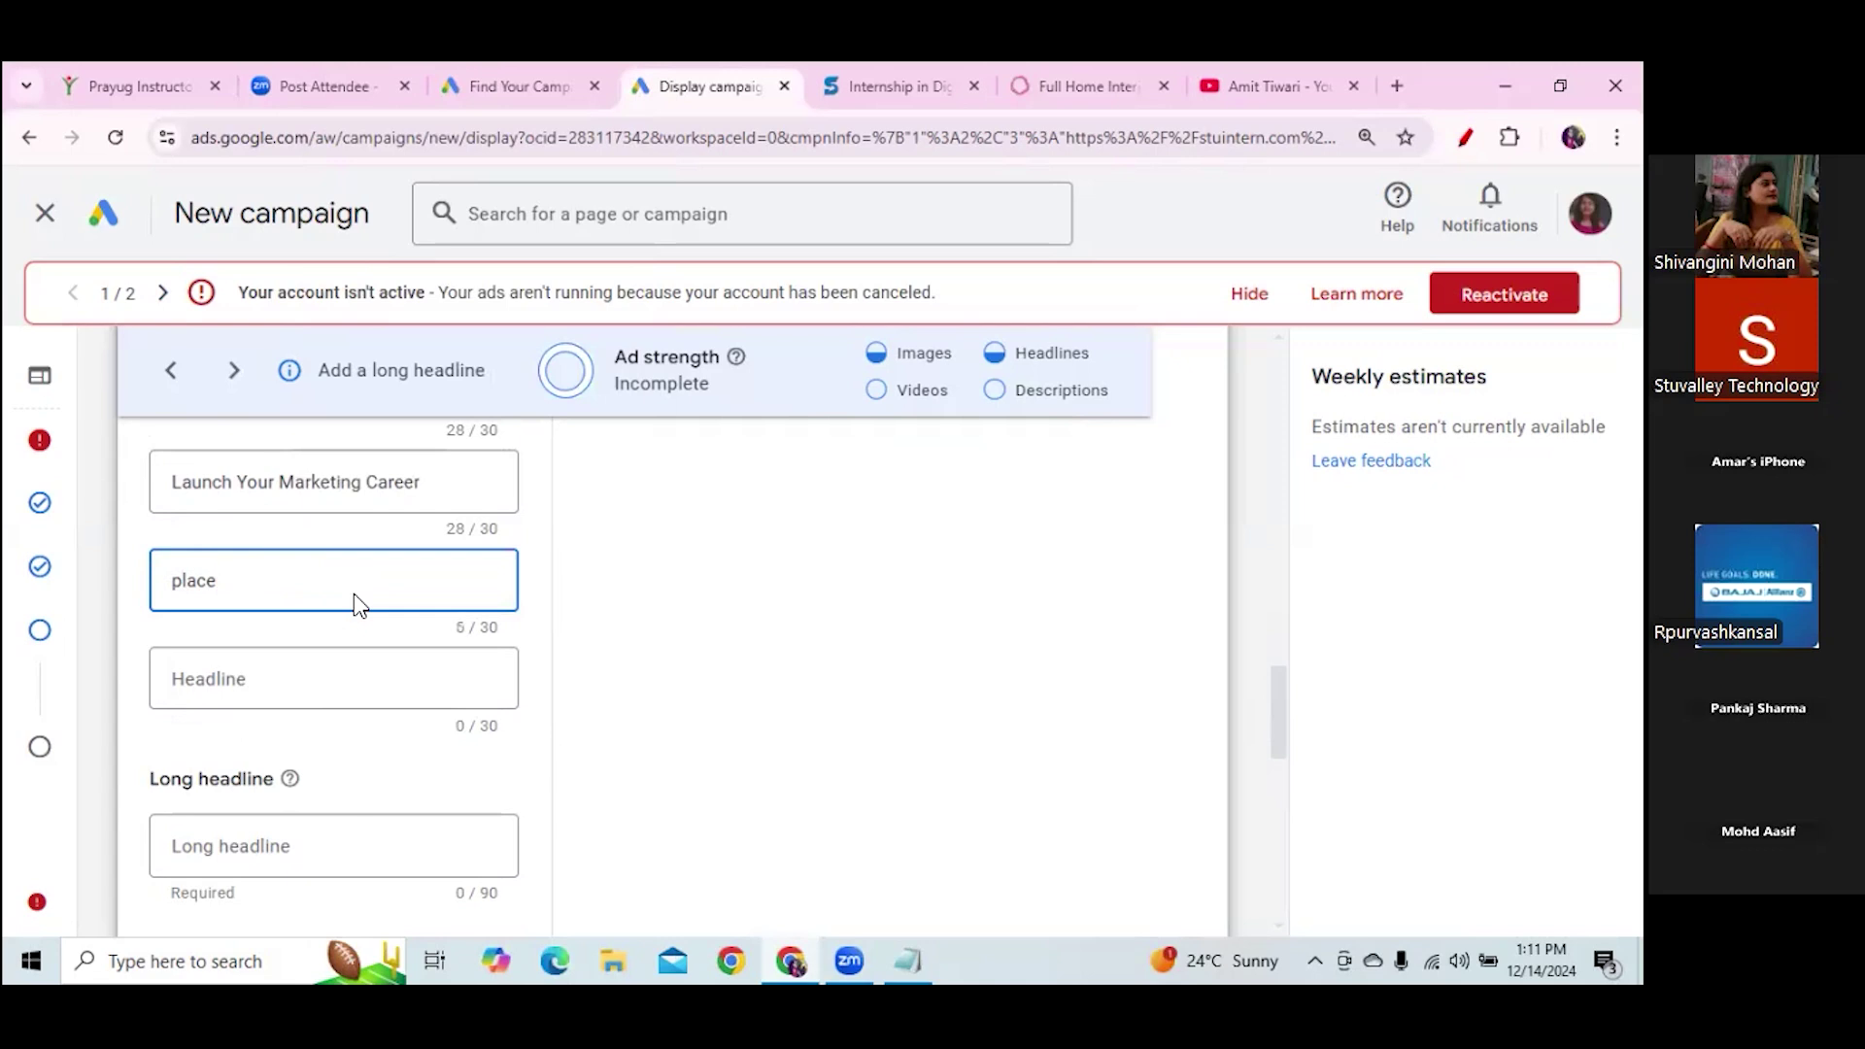
Enter "All Program Courses" as the ad's fourth headline, with each word capitalized
text(all progr)
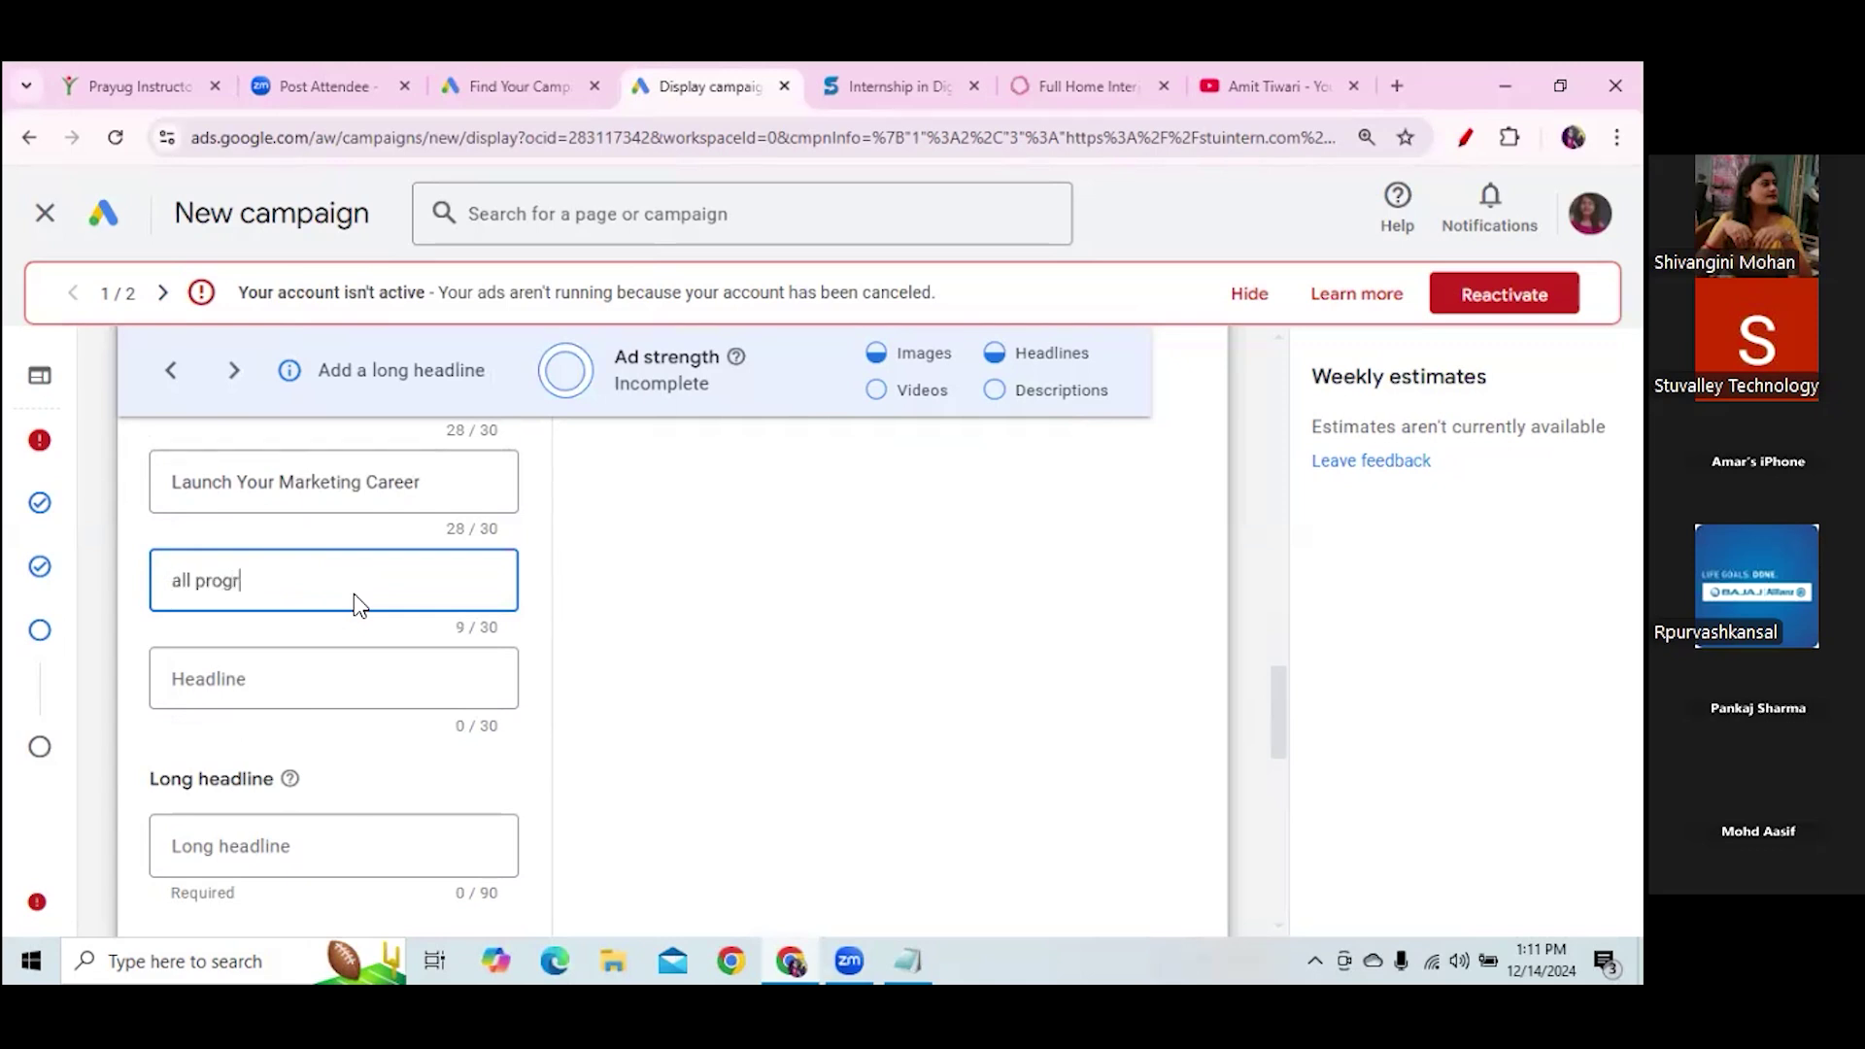
text(am corses)
click(291, 579)
text(u)
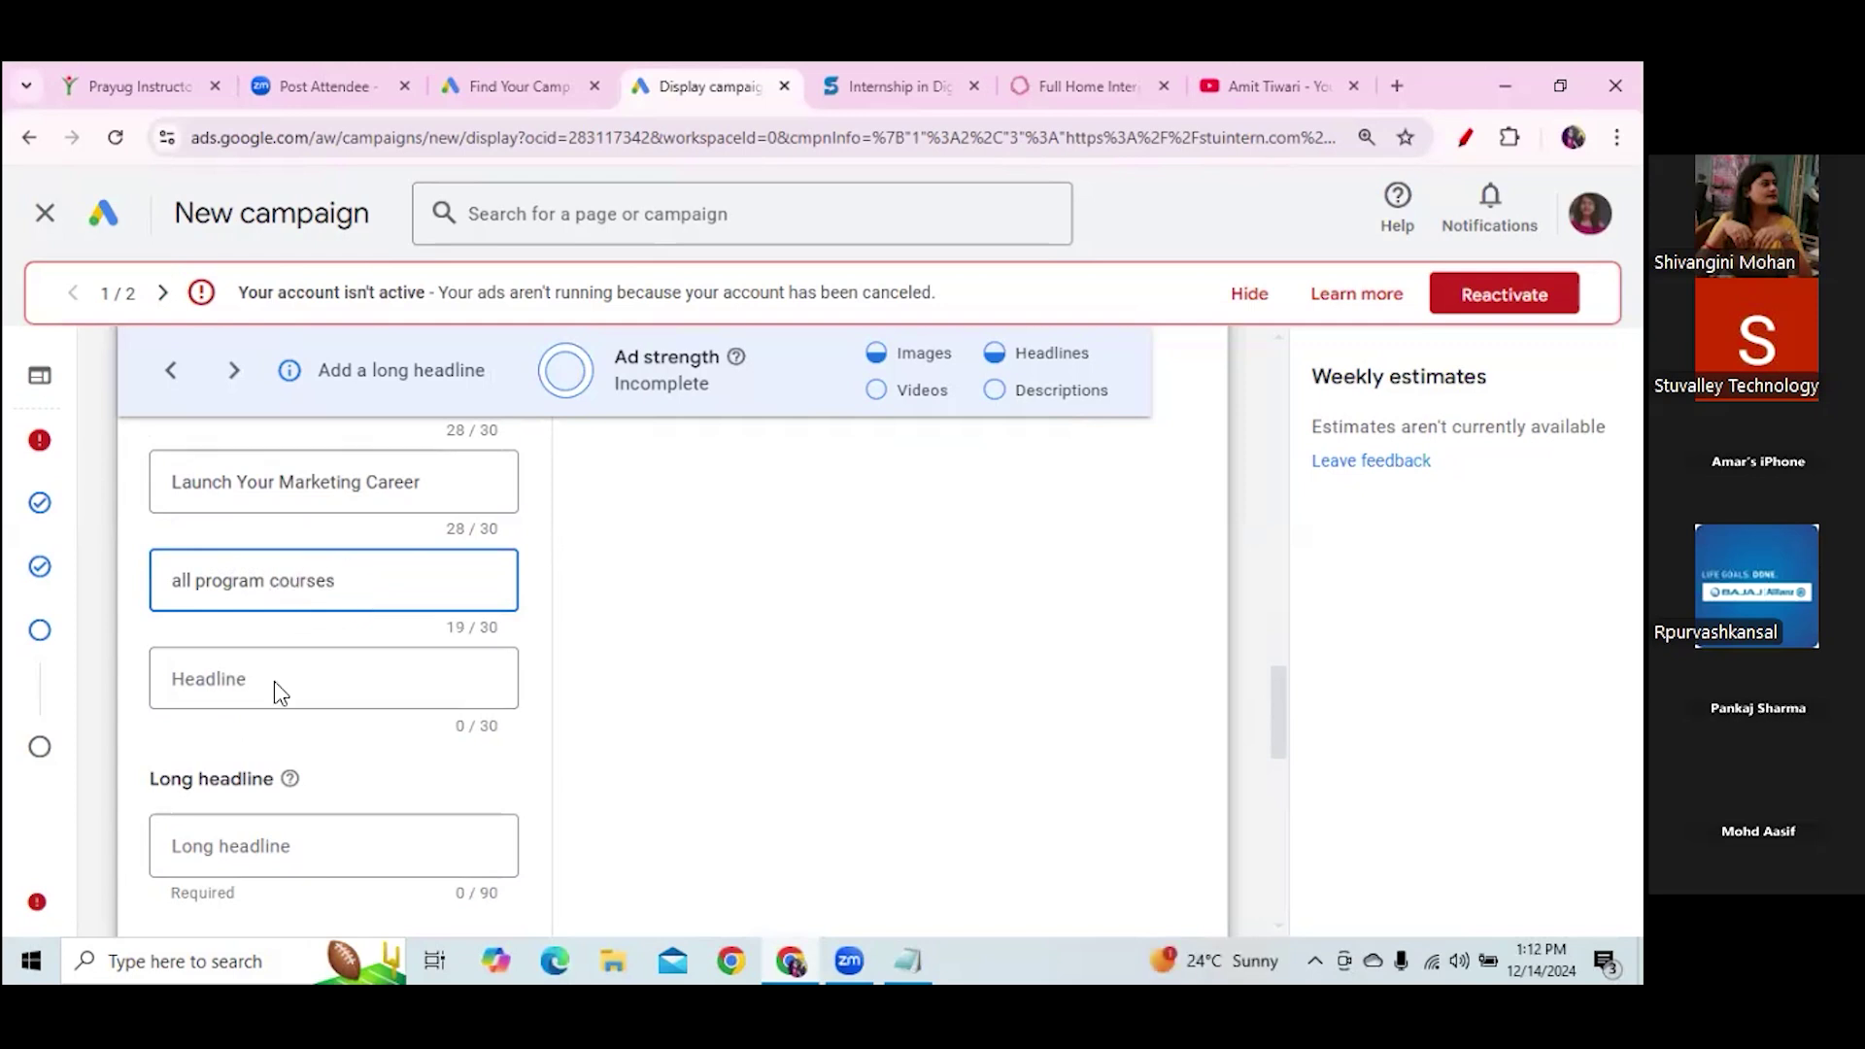
click(184, 581)
key(BackSpace)
text(A)
click(208, 582)
key(BackSpace)
text(P)
click(282, 580)
key(BackSpace)
text(C)
Enter "Stintern Training Program" as the ad's fifth headline, with each word capitalized
click(272, 684)
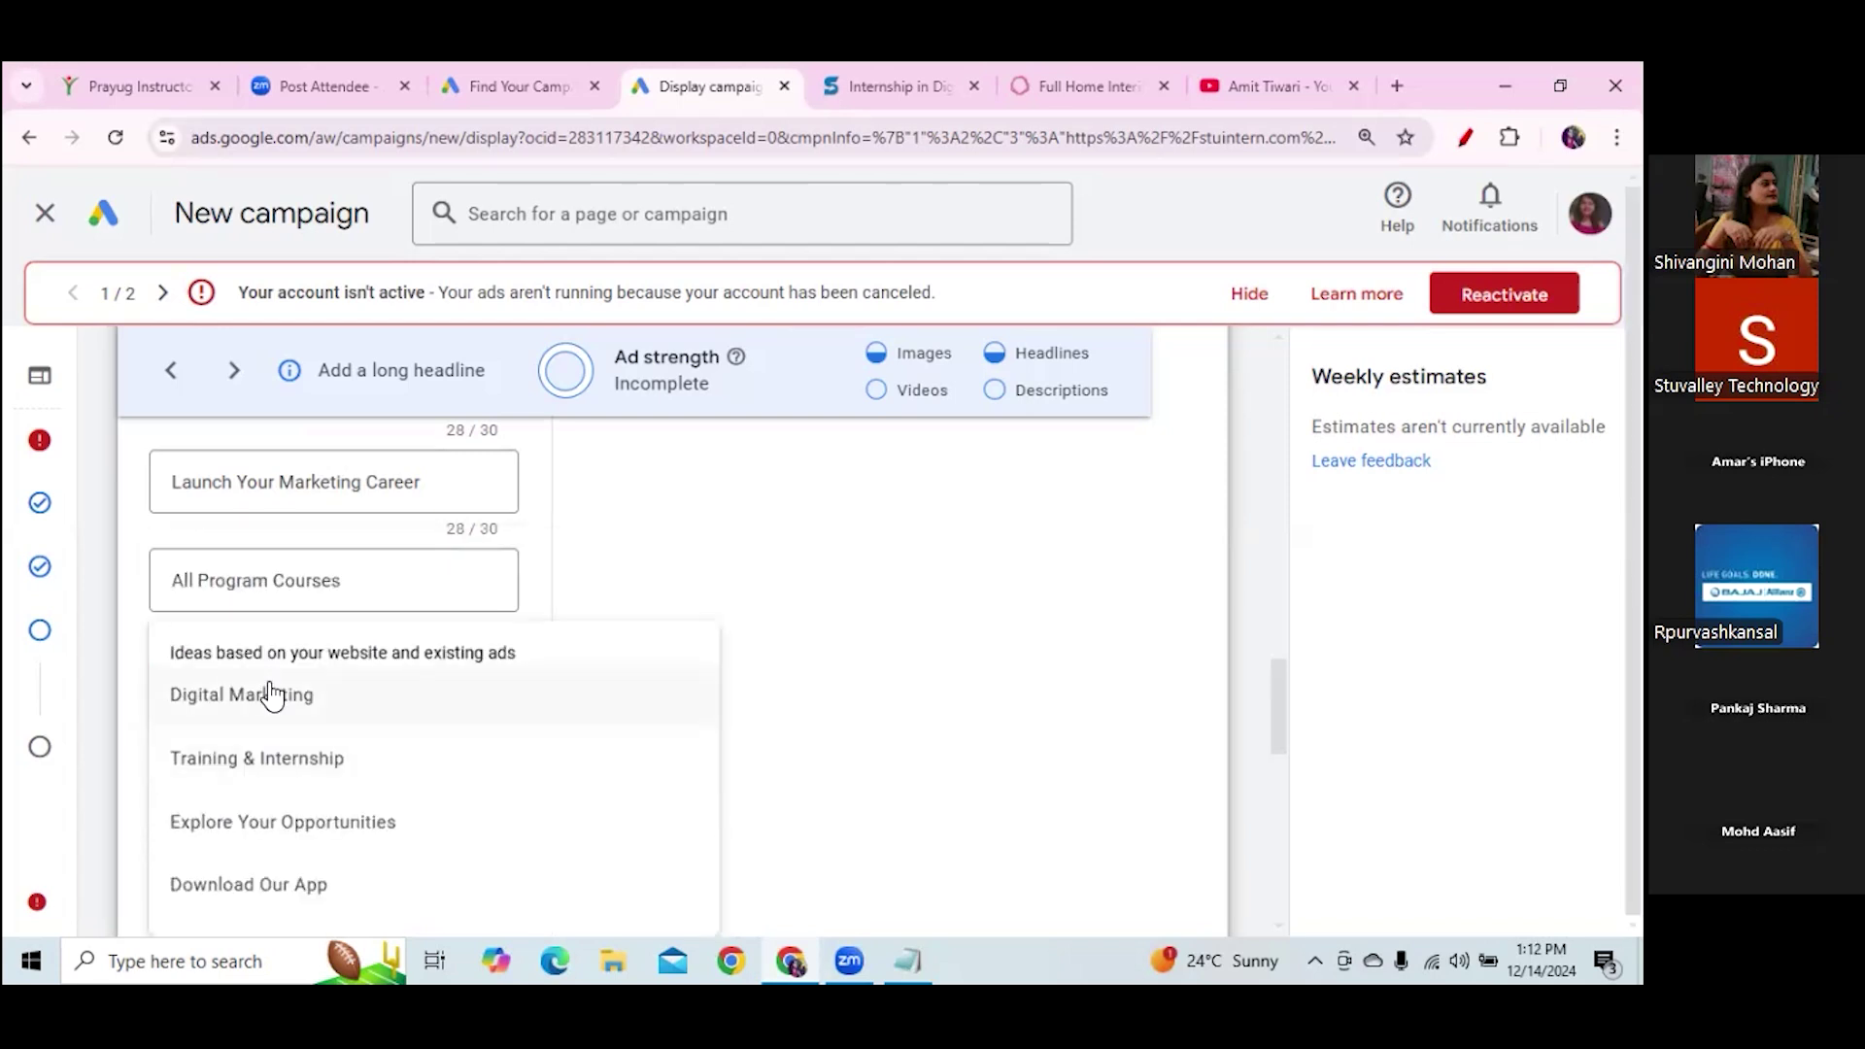
text(stintern training pr)
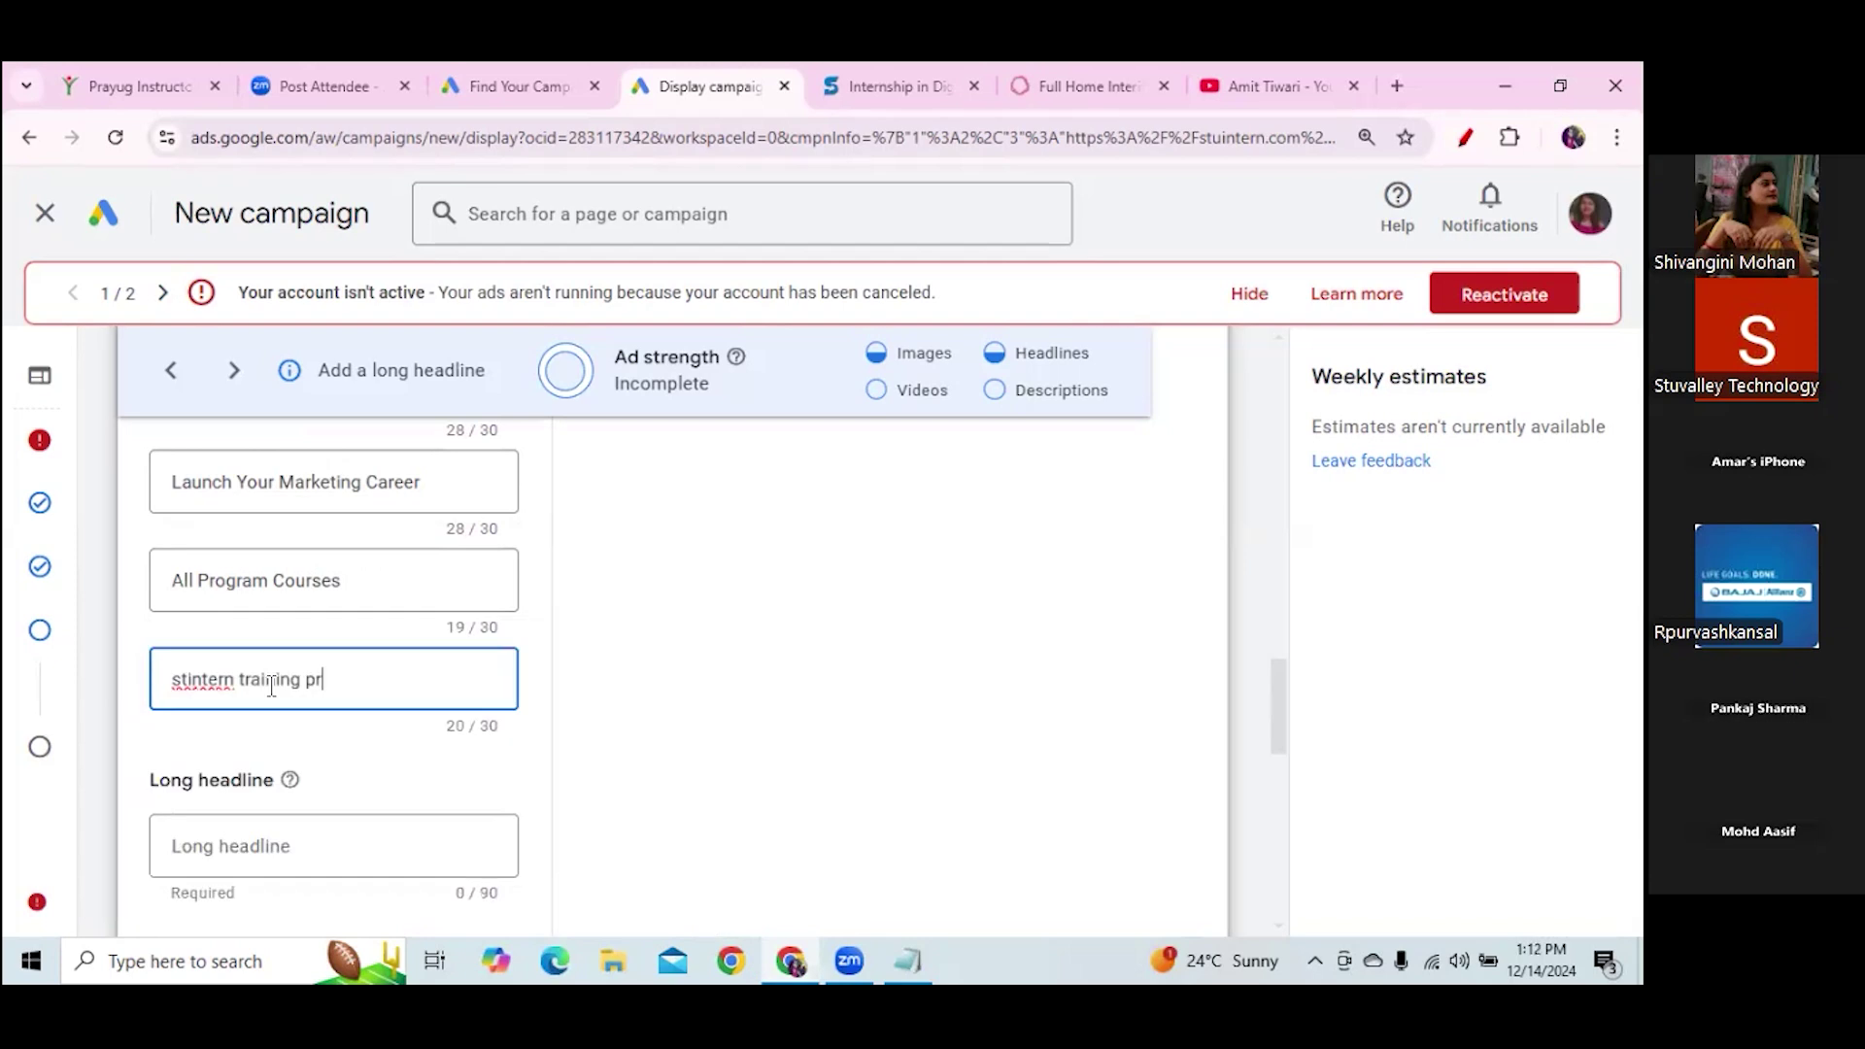
text(ogram)
click(243, 678)
key(BackSpace)
text(T)
key(BackSpace)
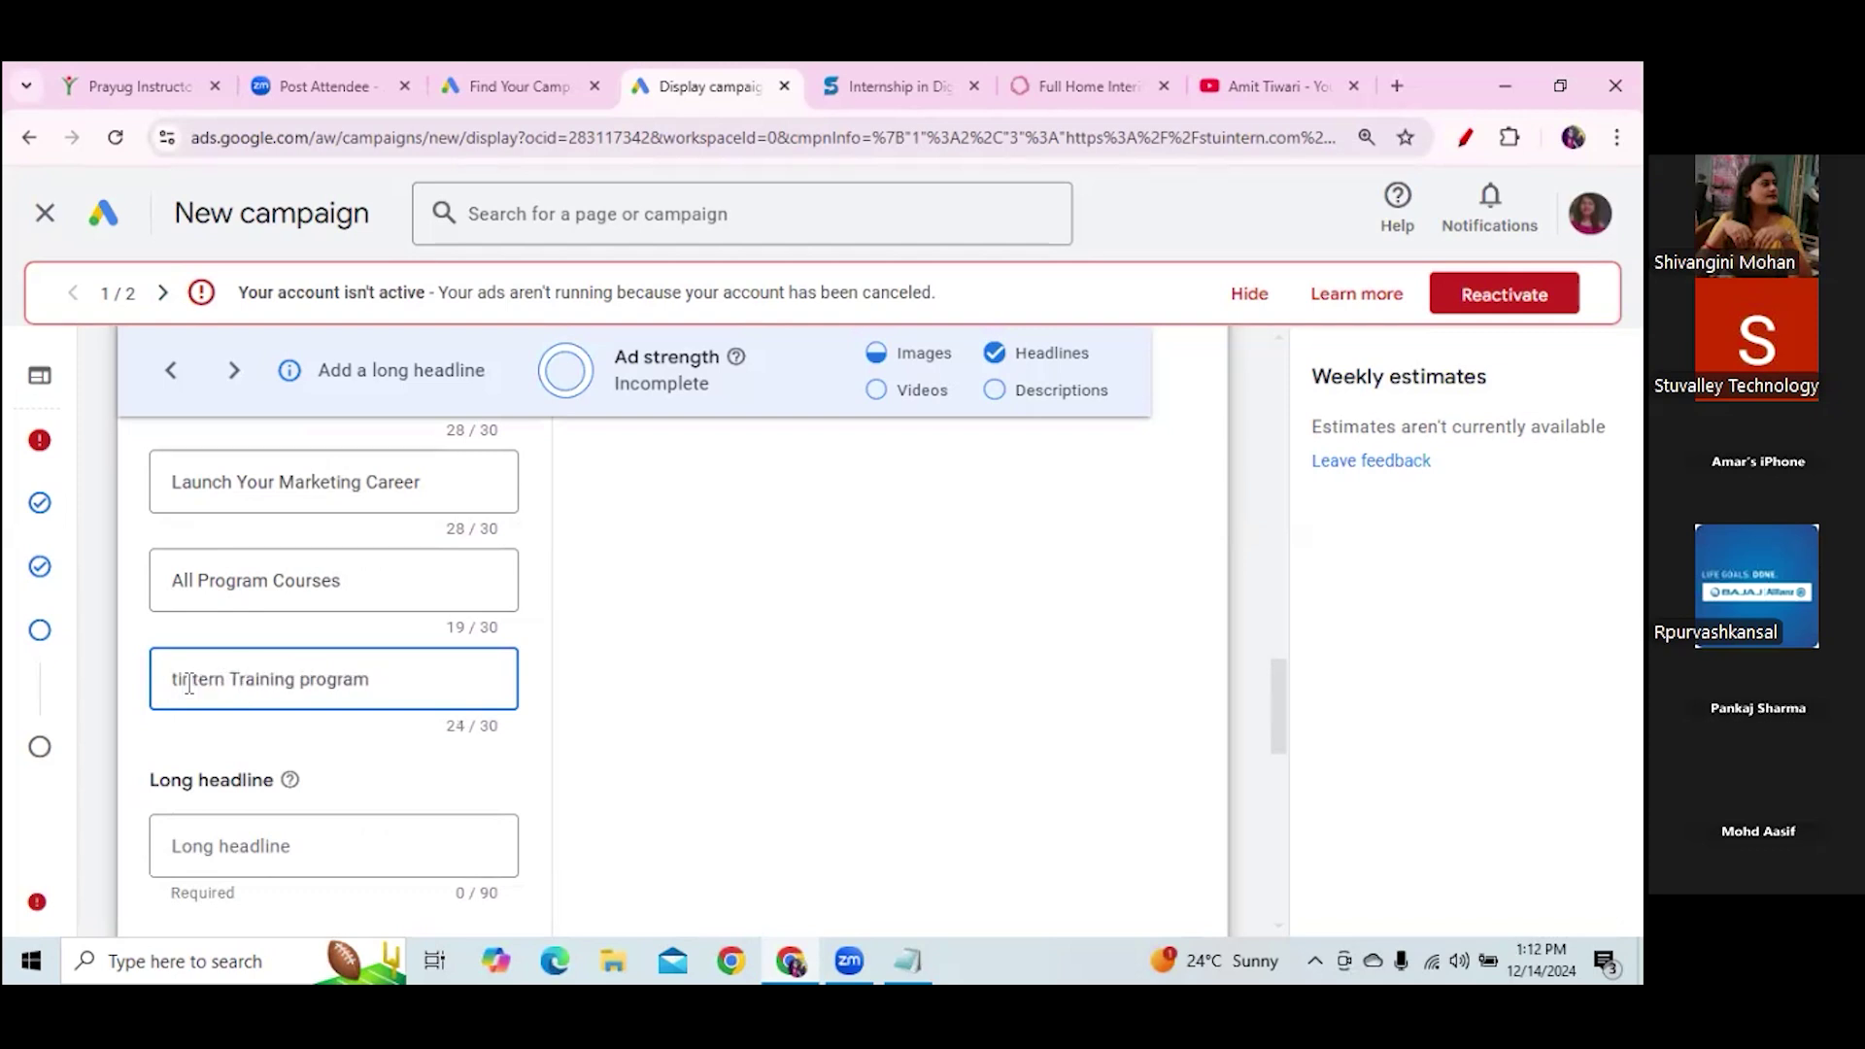
text(S)
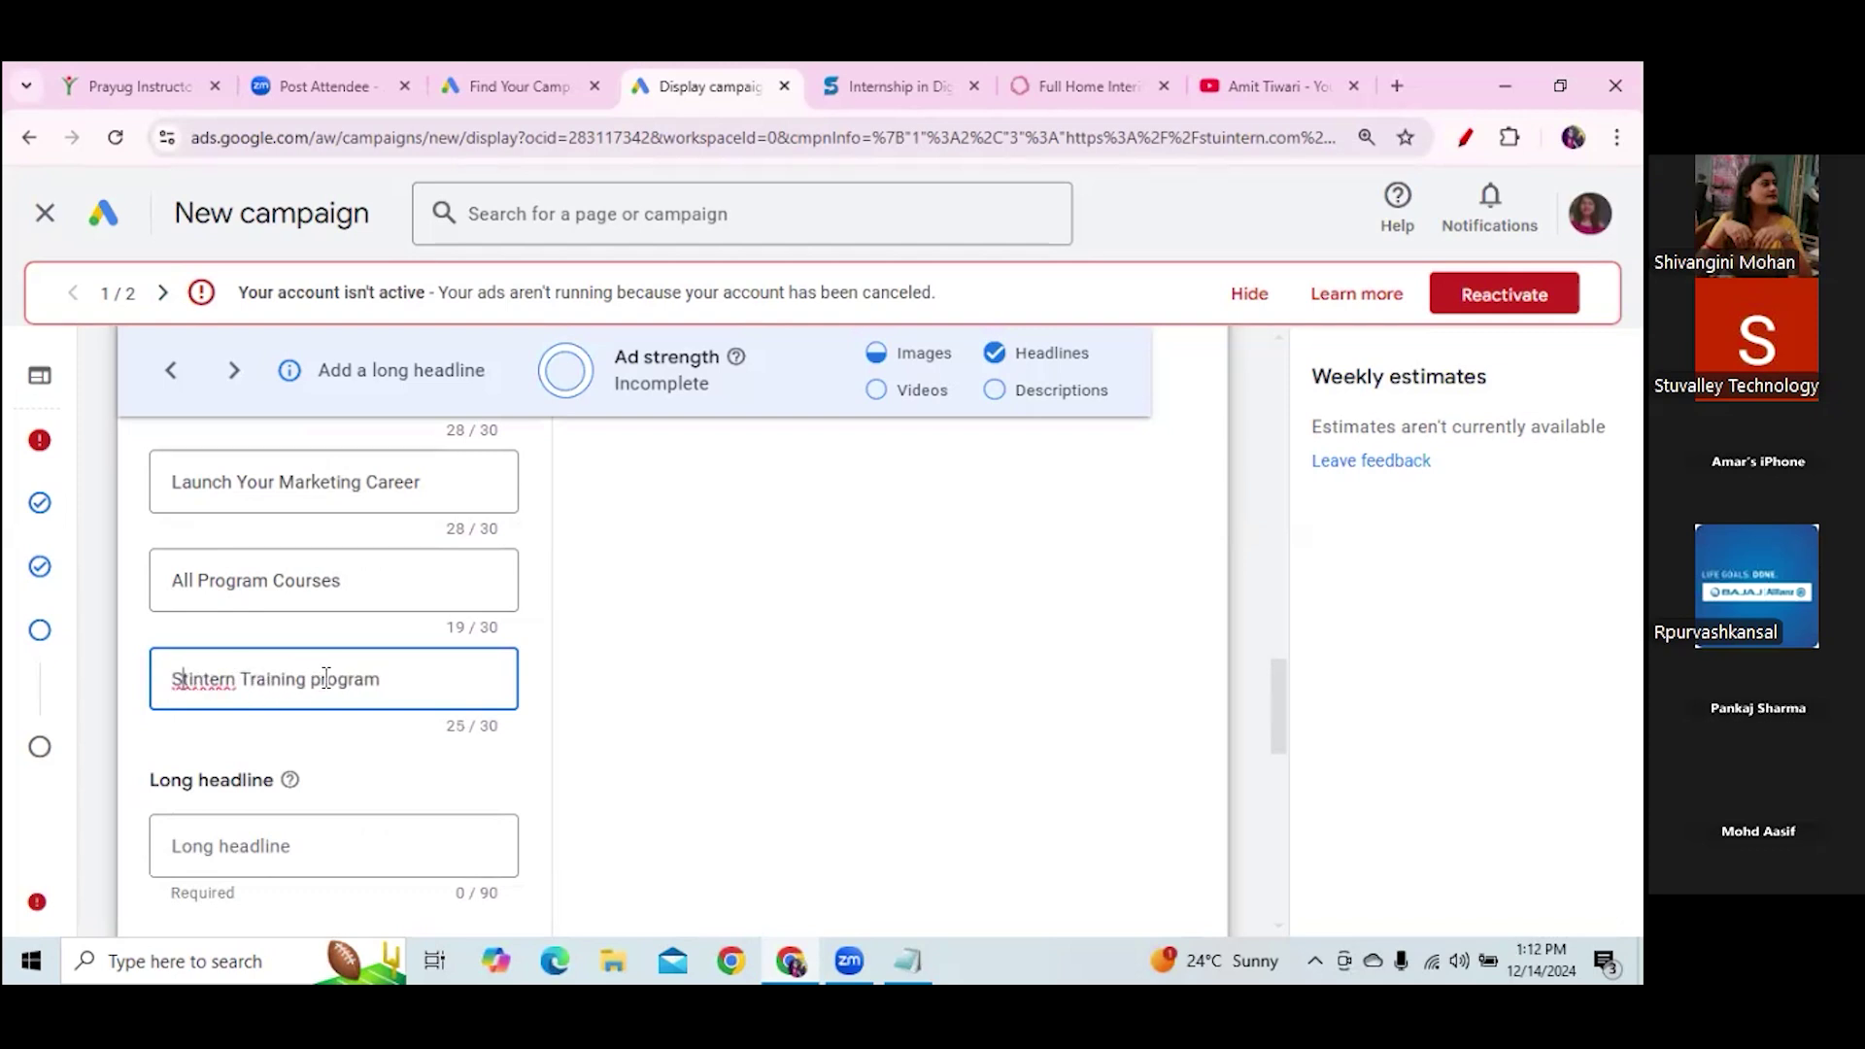
key(BackSpace)
text(P)
Copy the Flexible Schedule sentence from the StuIntern digital marketing internship page for use as the ad's long headline
drag(1279, 678, 1283, 721)
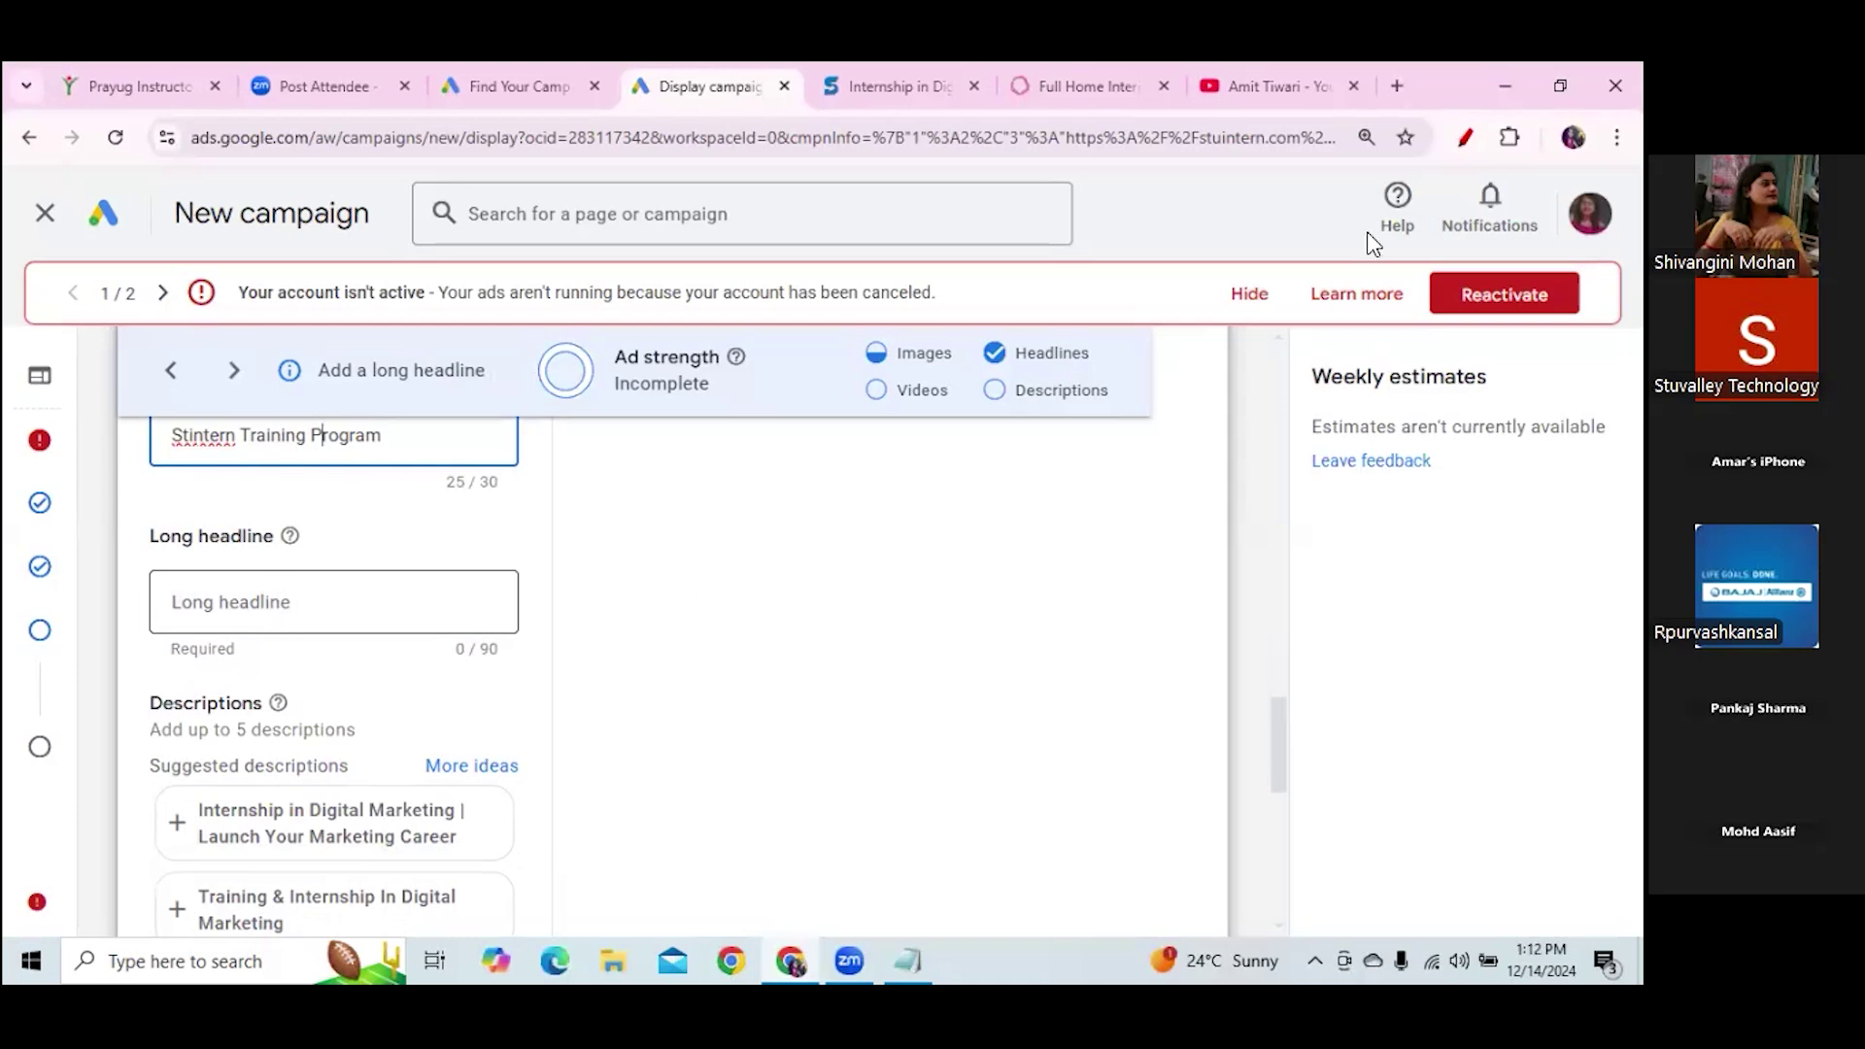
key(Tab)
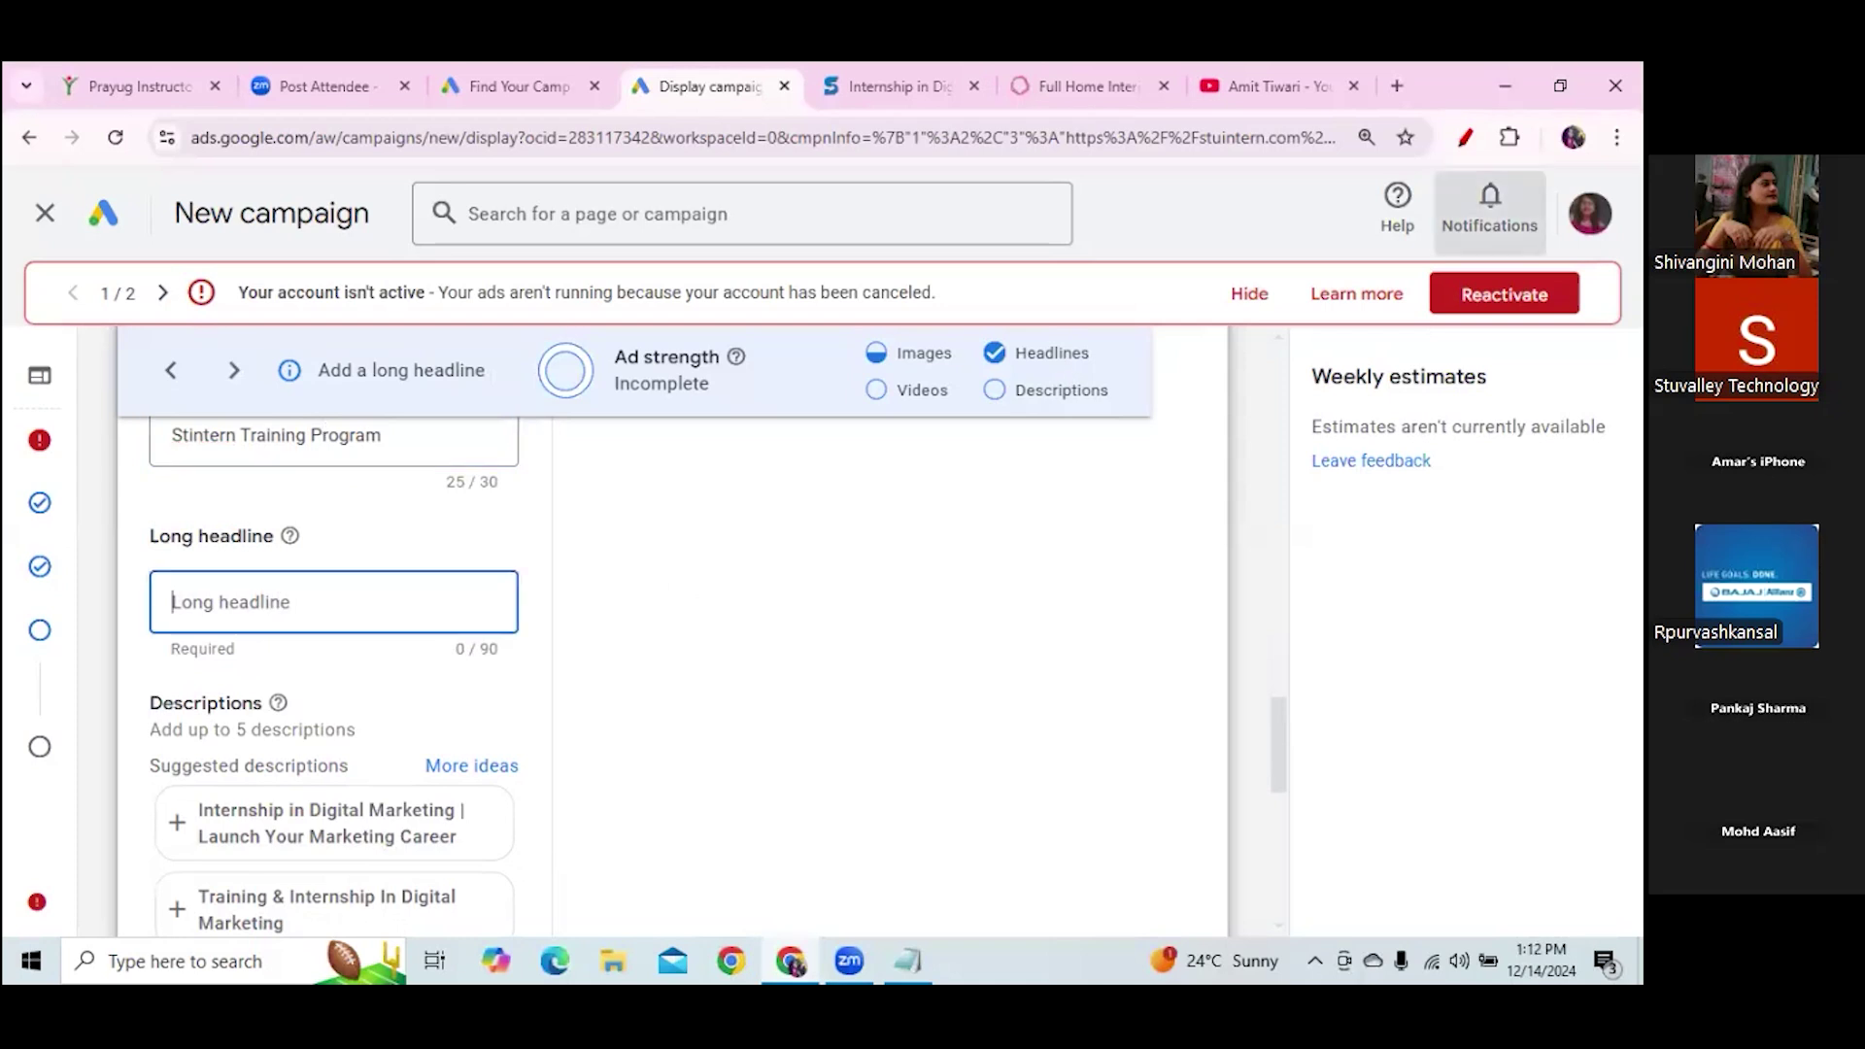
click(1341, 98)
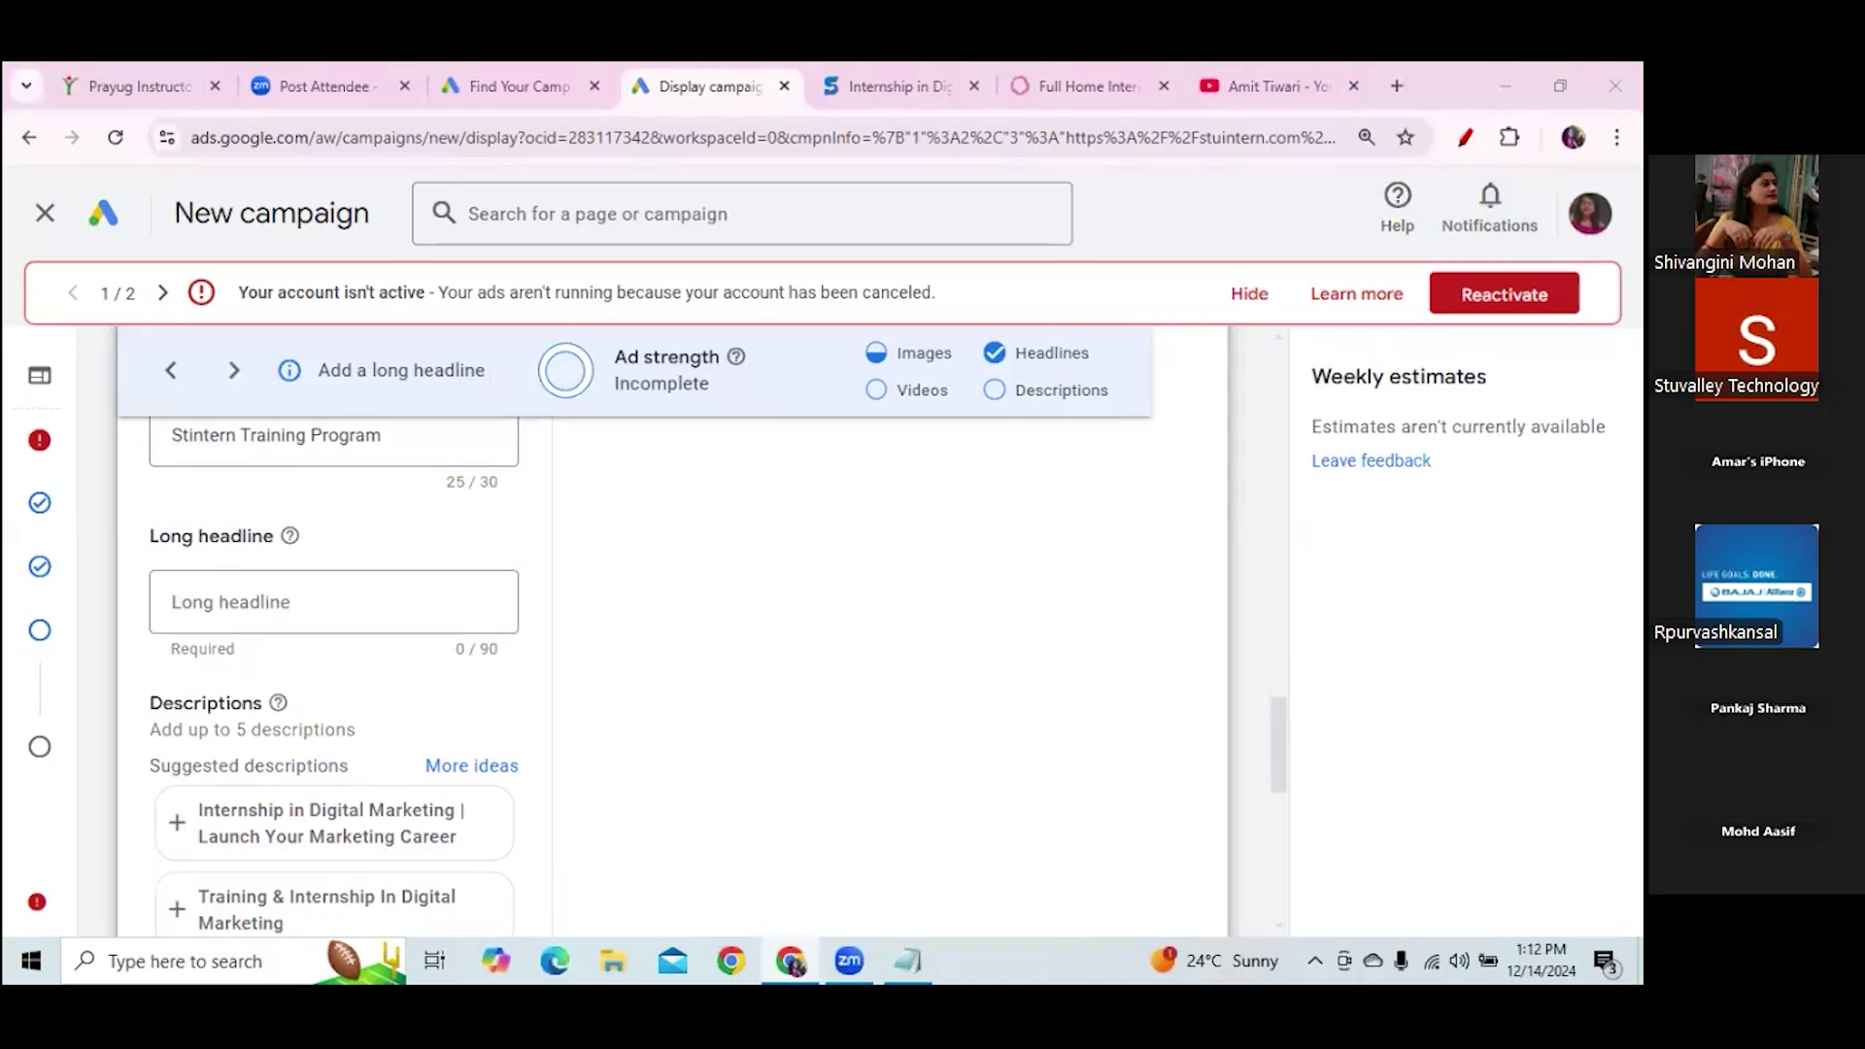
click(940, 84)
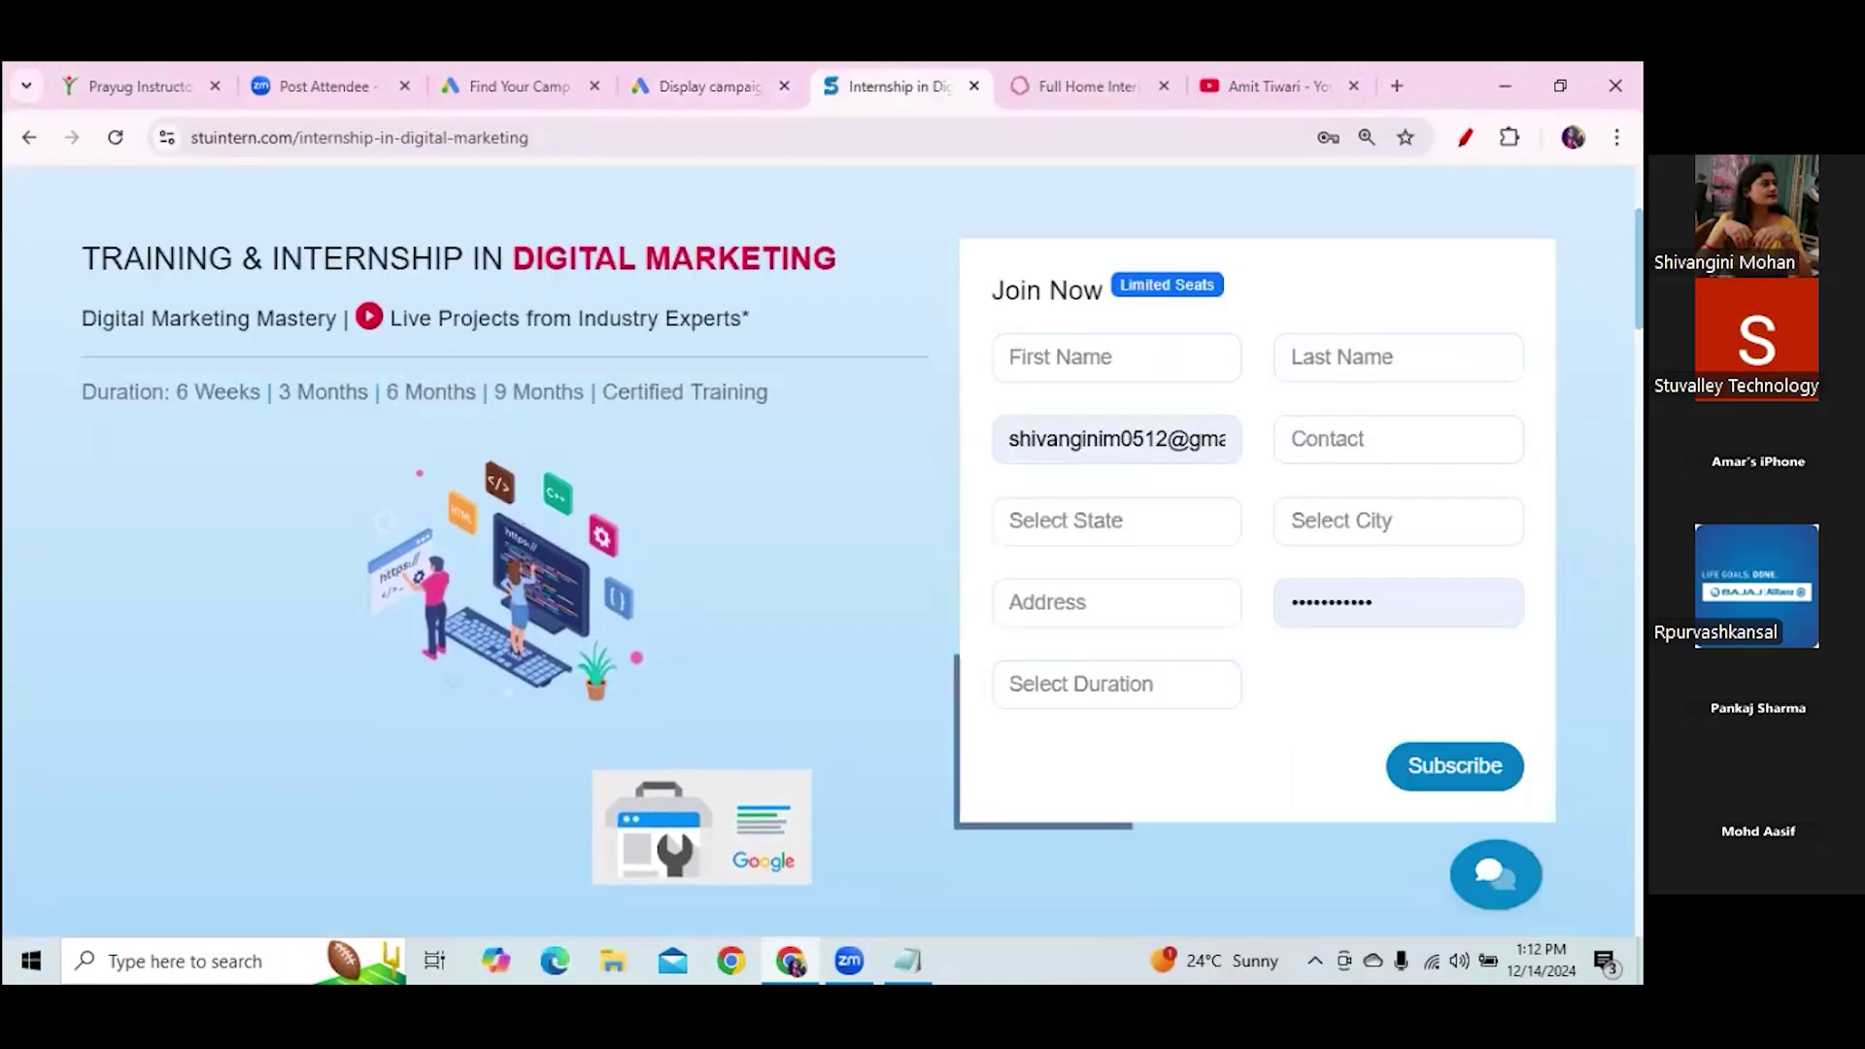
scroll(822, 550, up, 3)
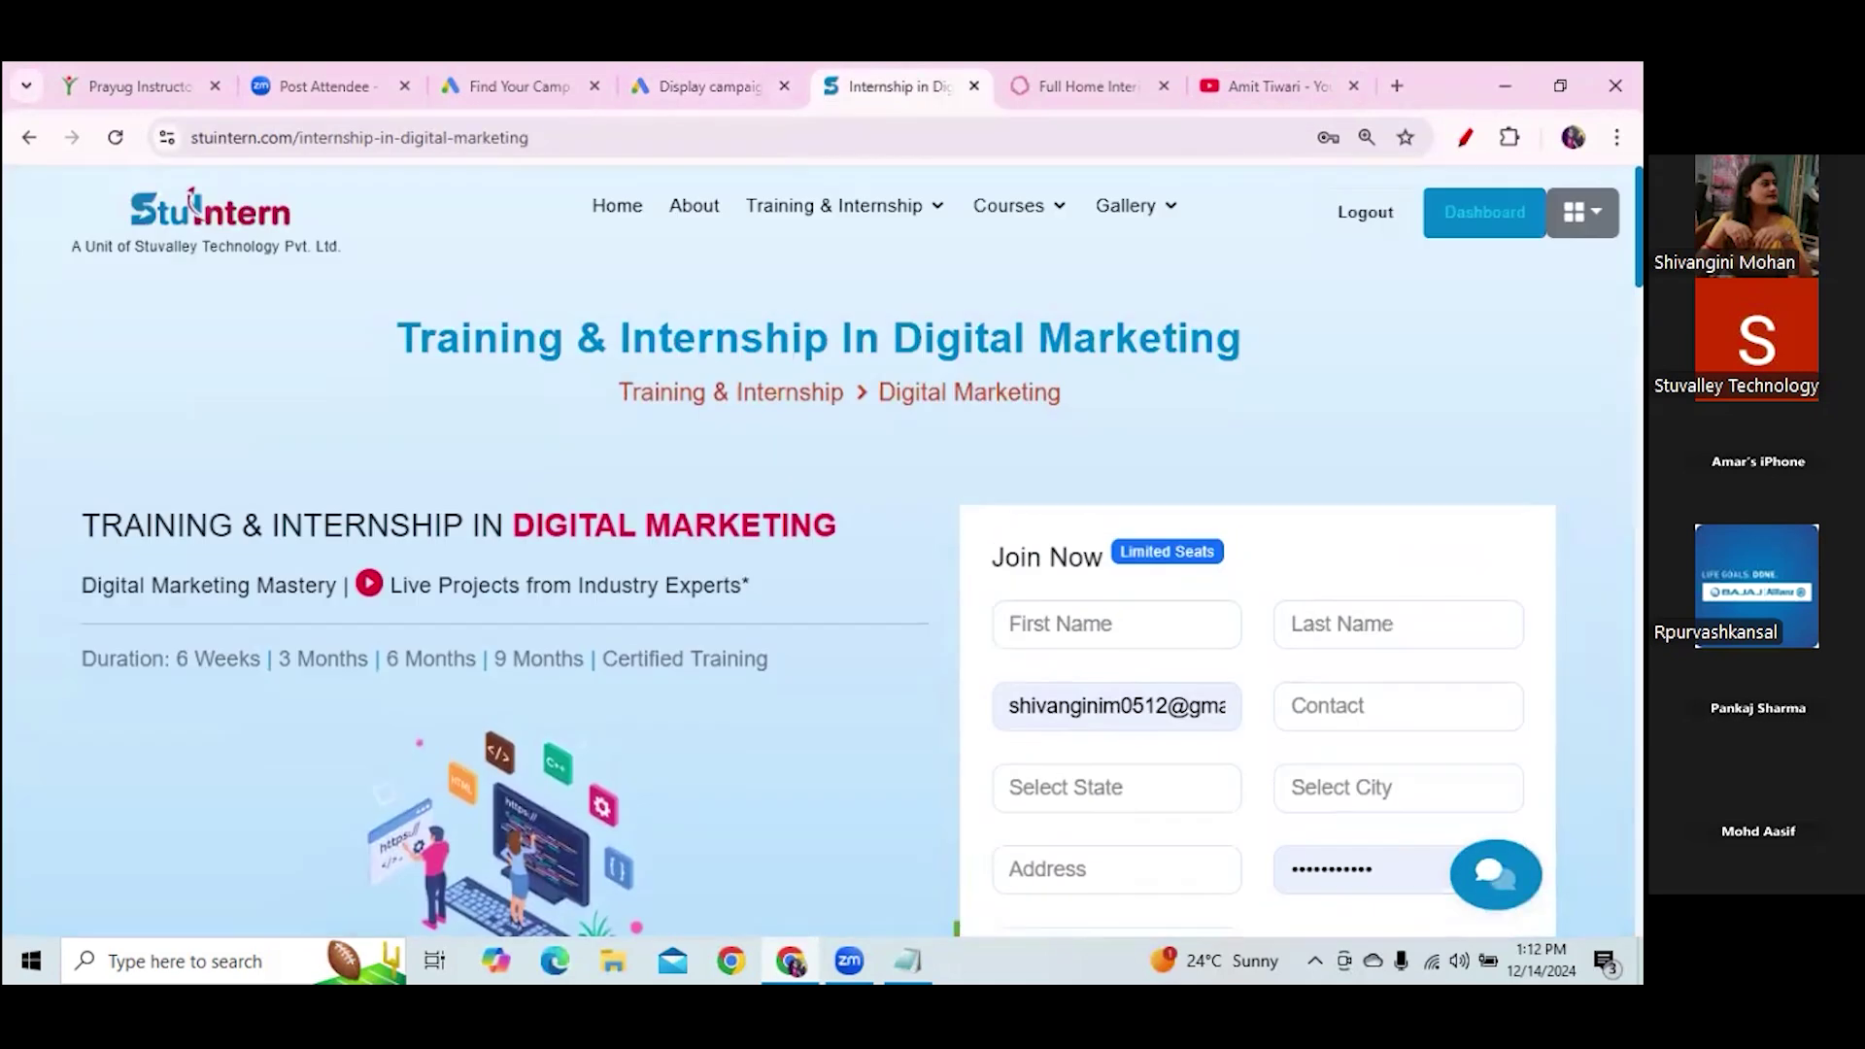
scroll(822, 551, down, 4)
scroll(682, 476, down, 10)
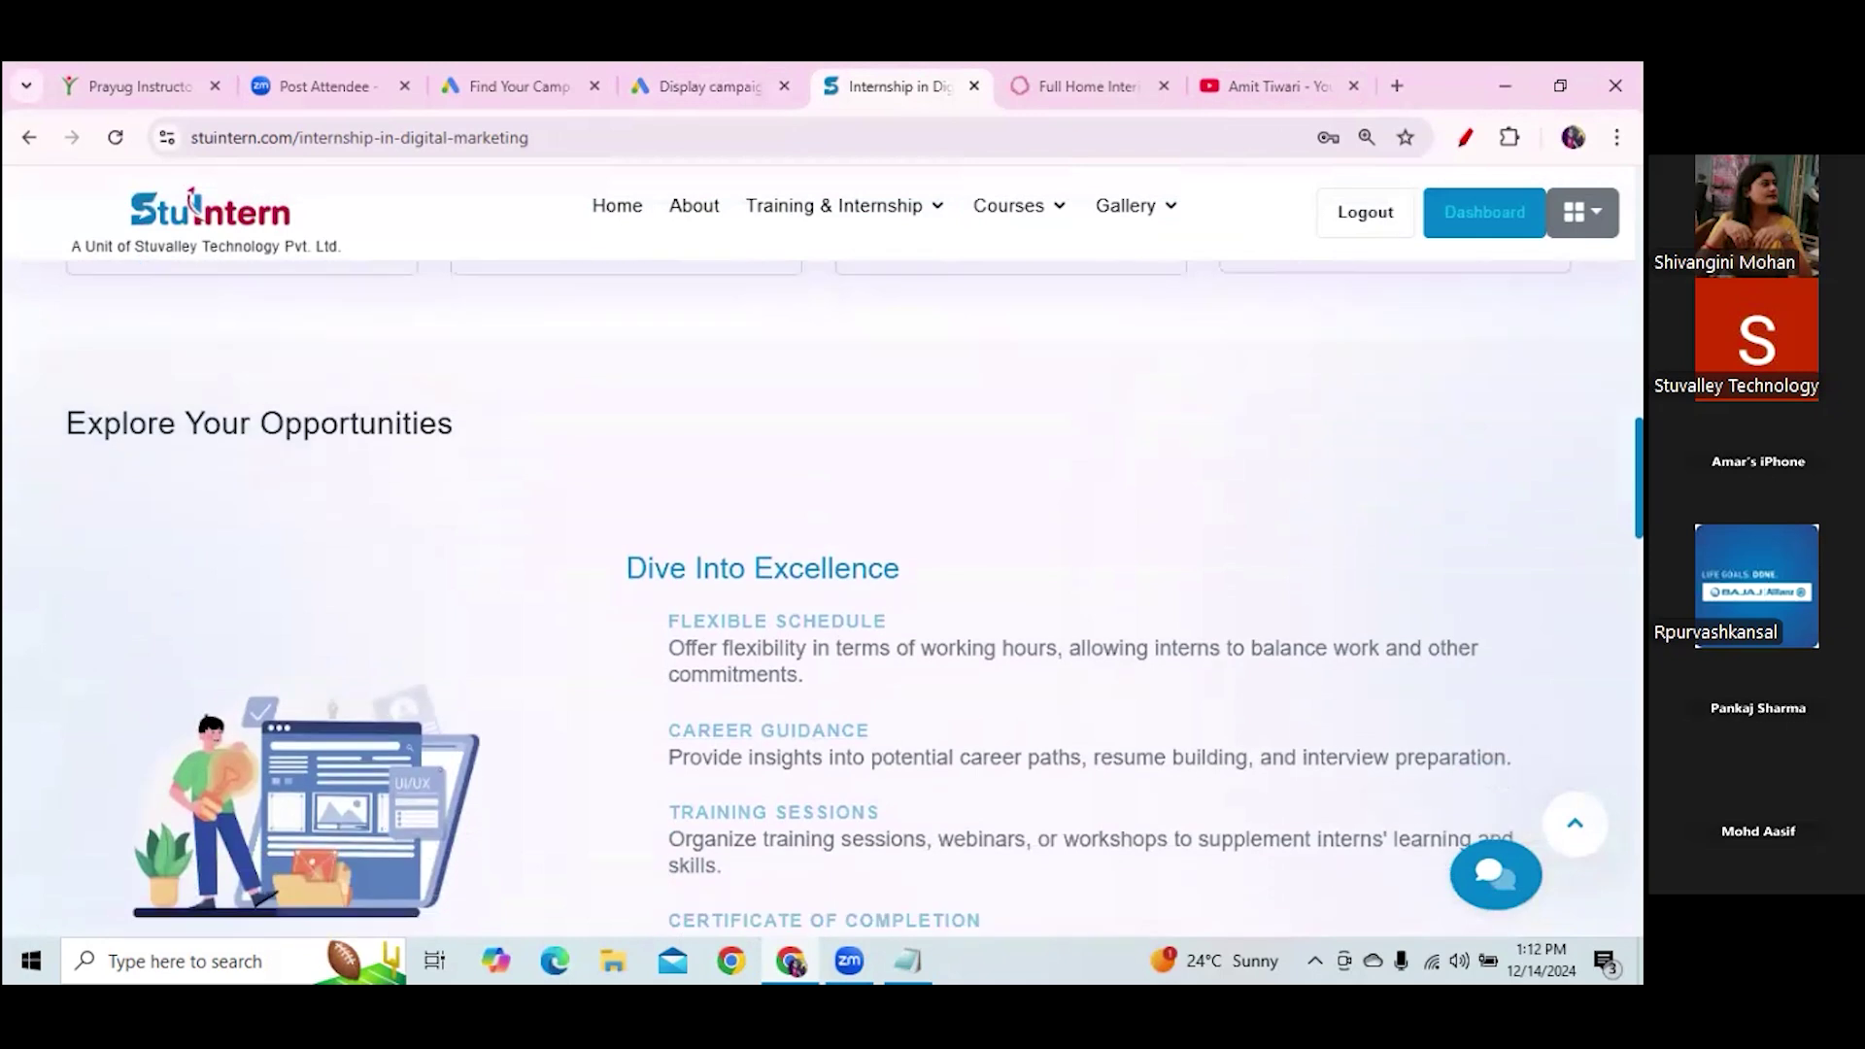
drag(670, 521, 805, 549)
key(ctrl+c)
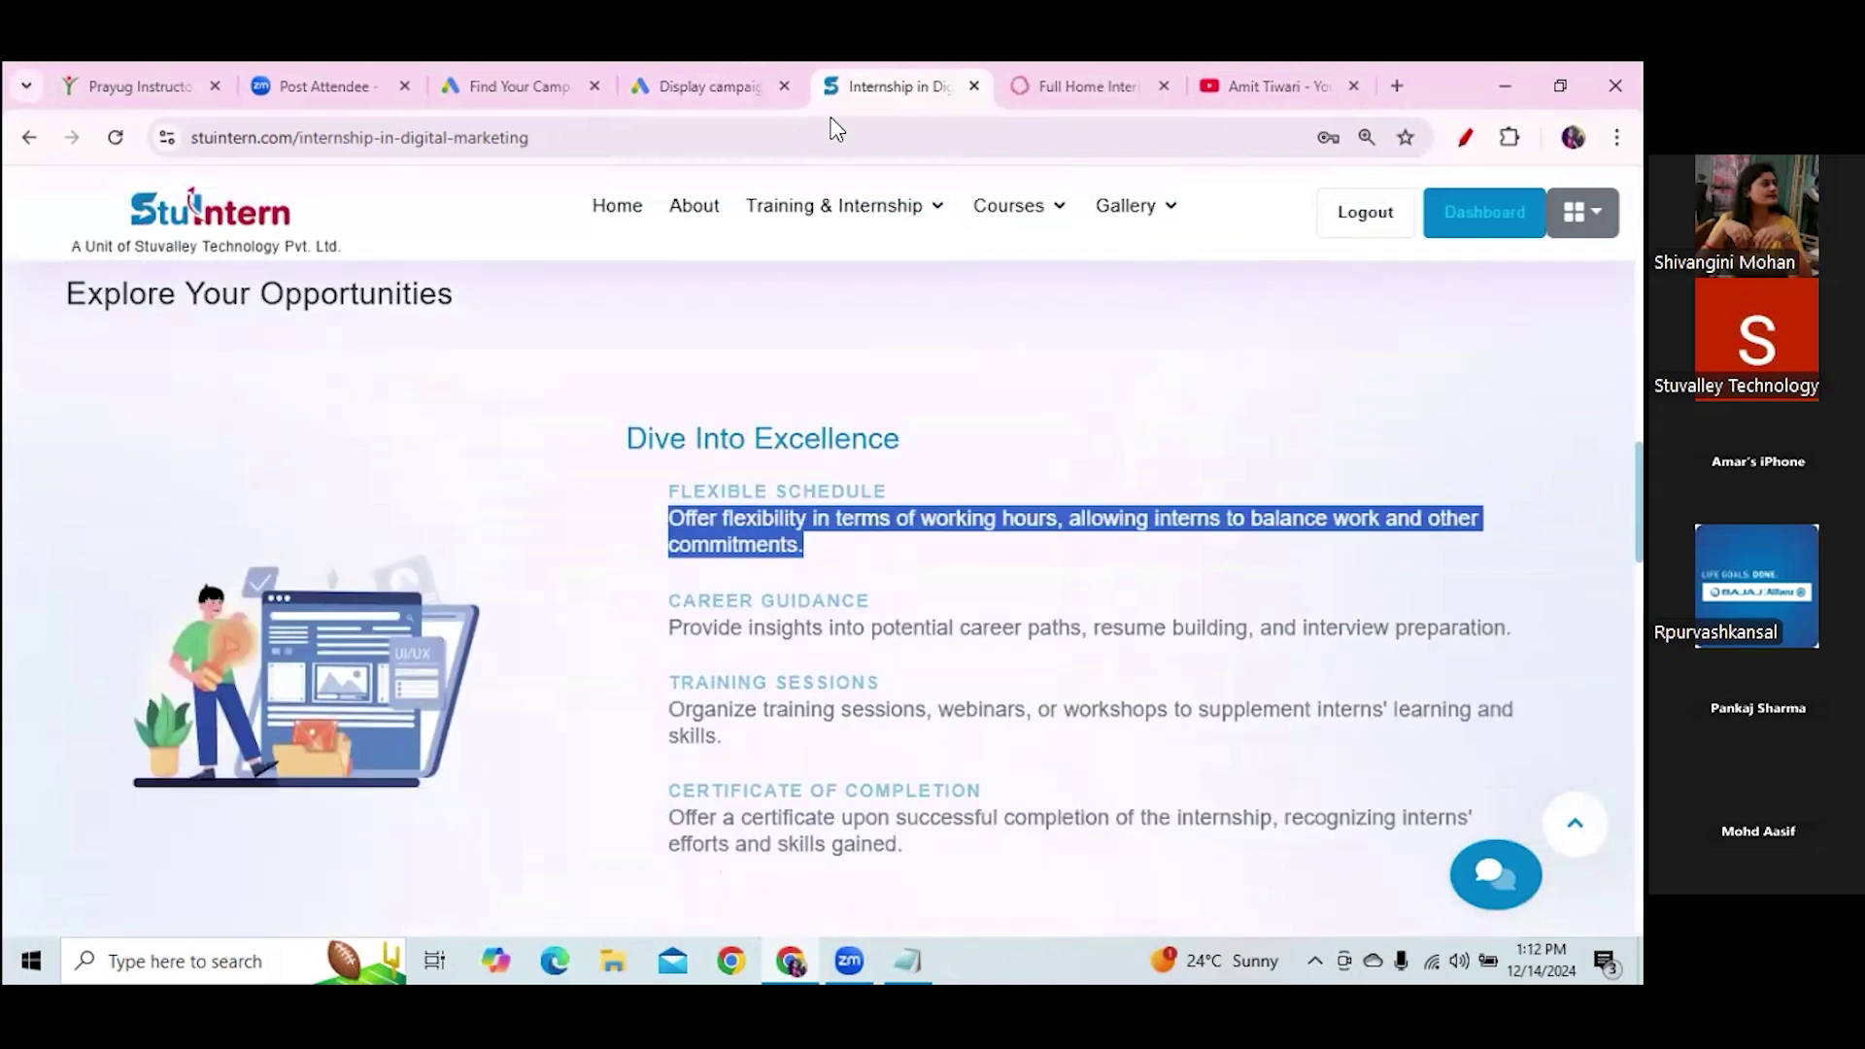
Paste the copied sentence as the ad's long headline and delete its last word "commitments." to fit the 90-character limit
click(670, 85)
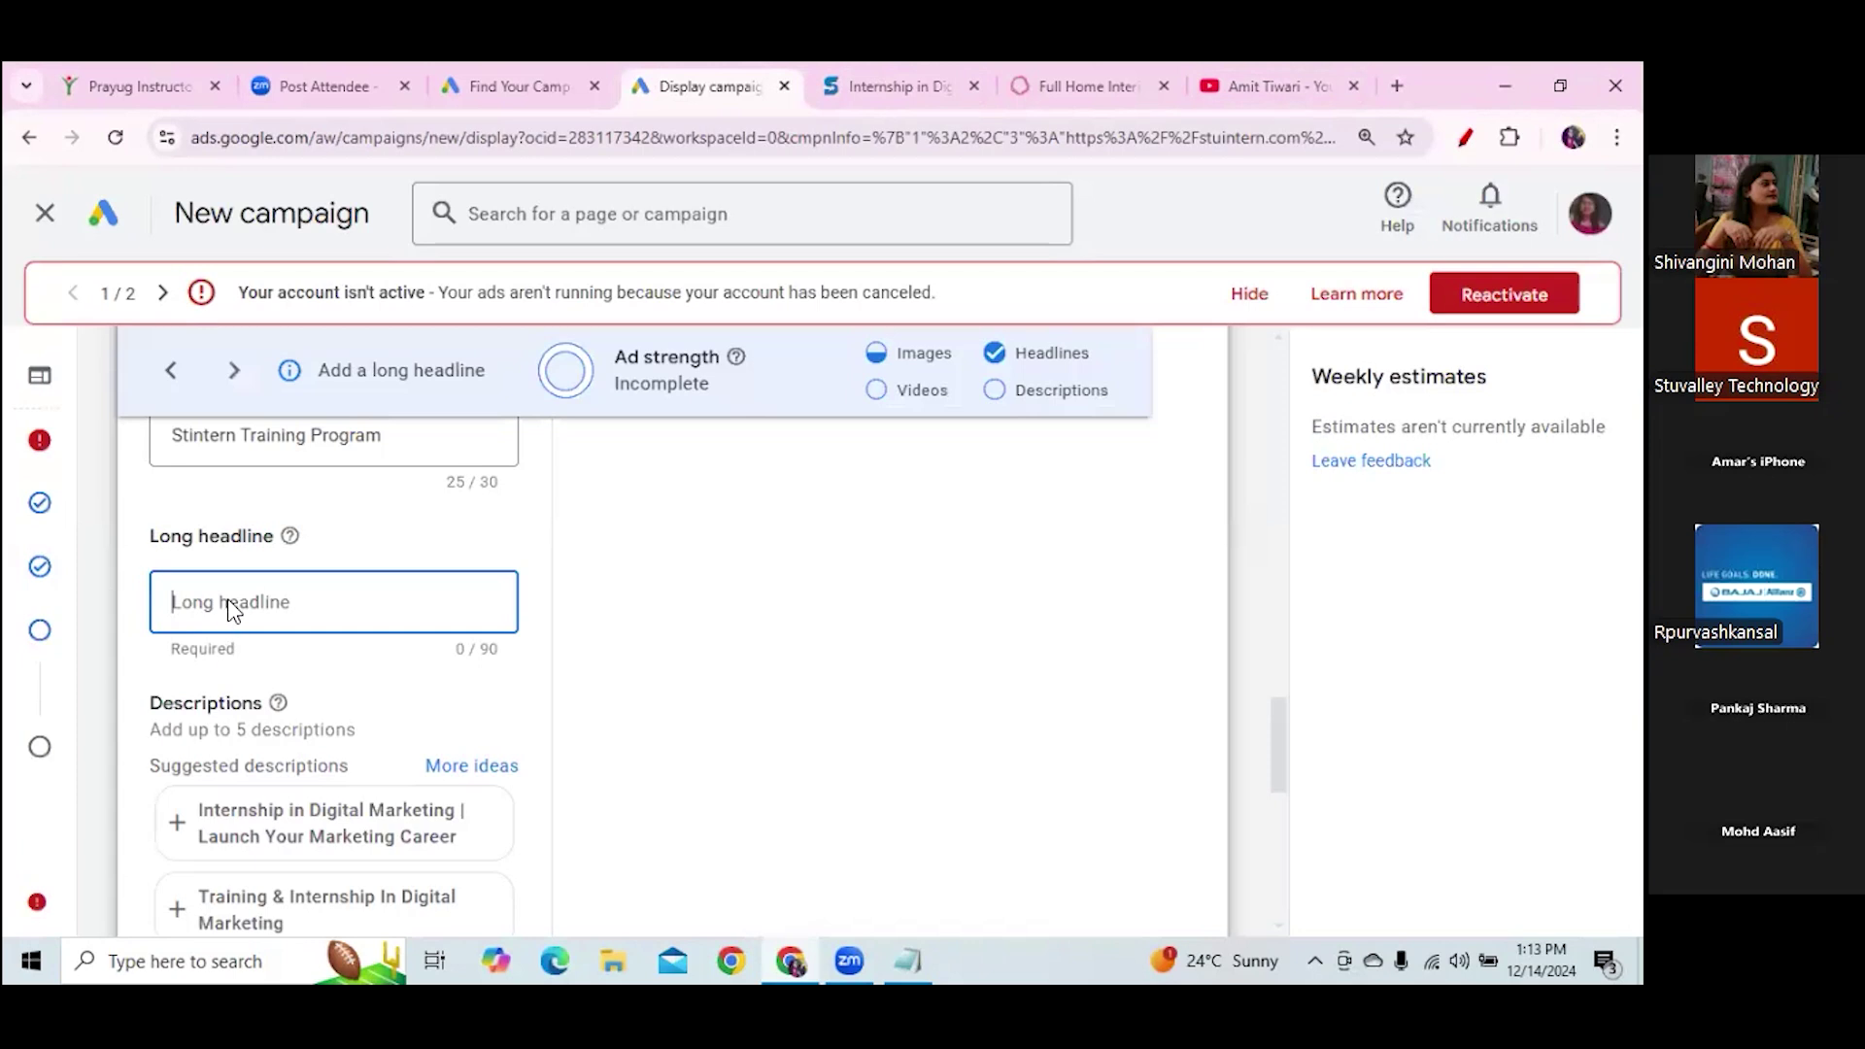
key(ctrl+v)
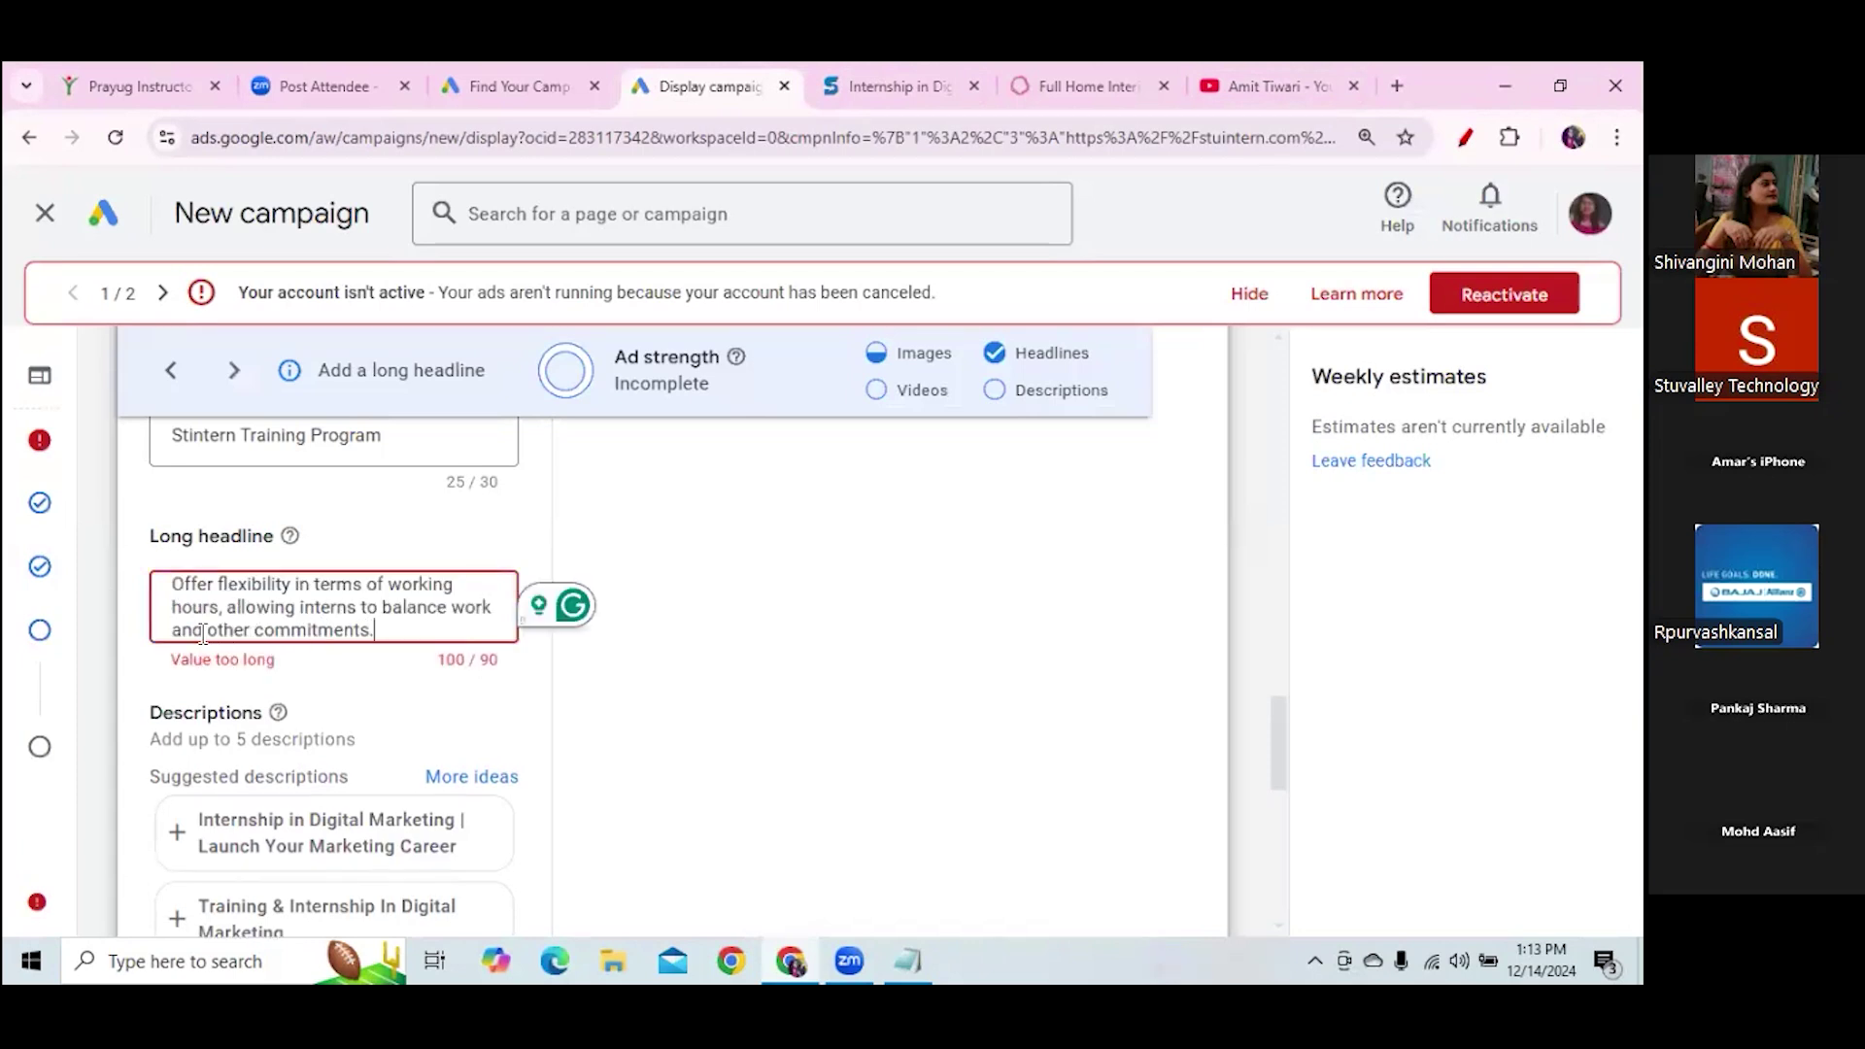
drag(254, 630, 376, 632)
key(BackSpace)
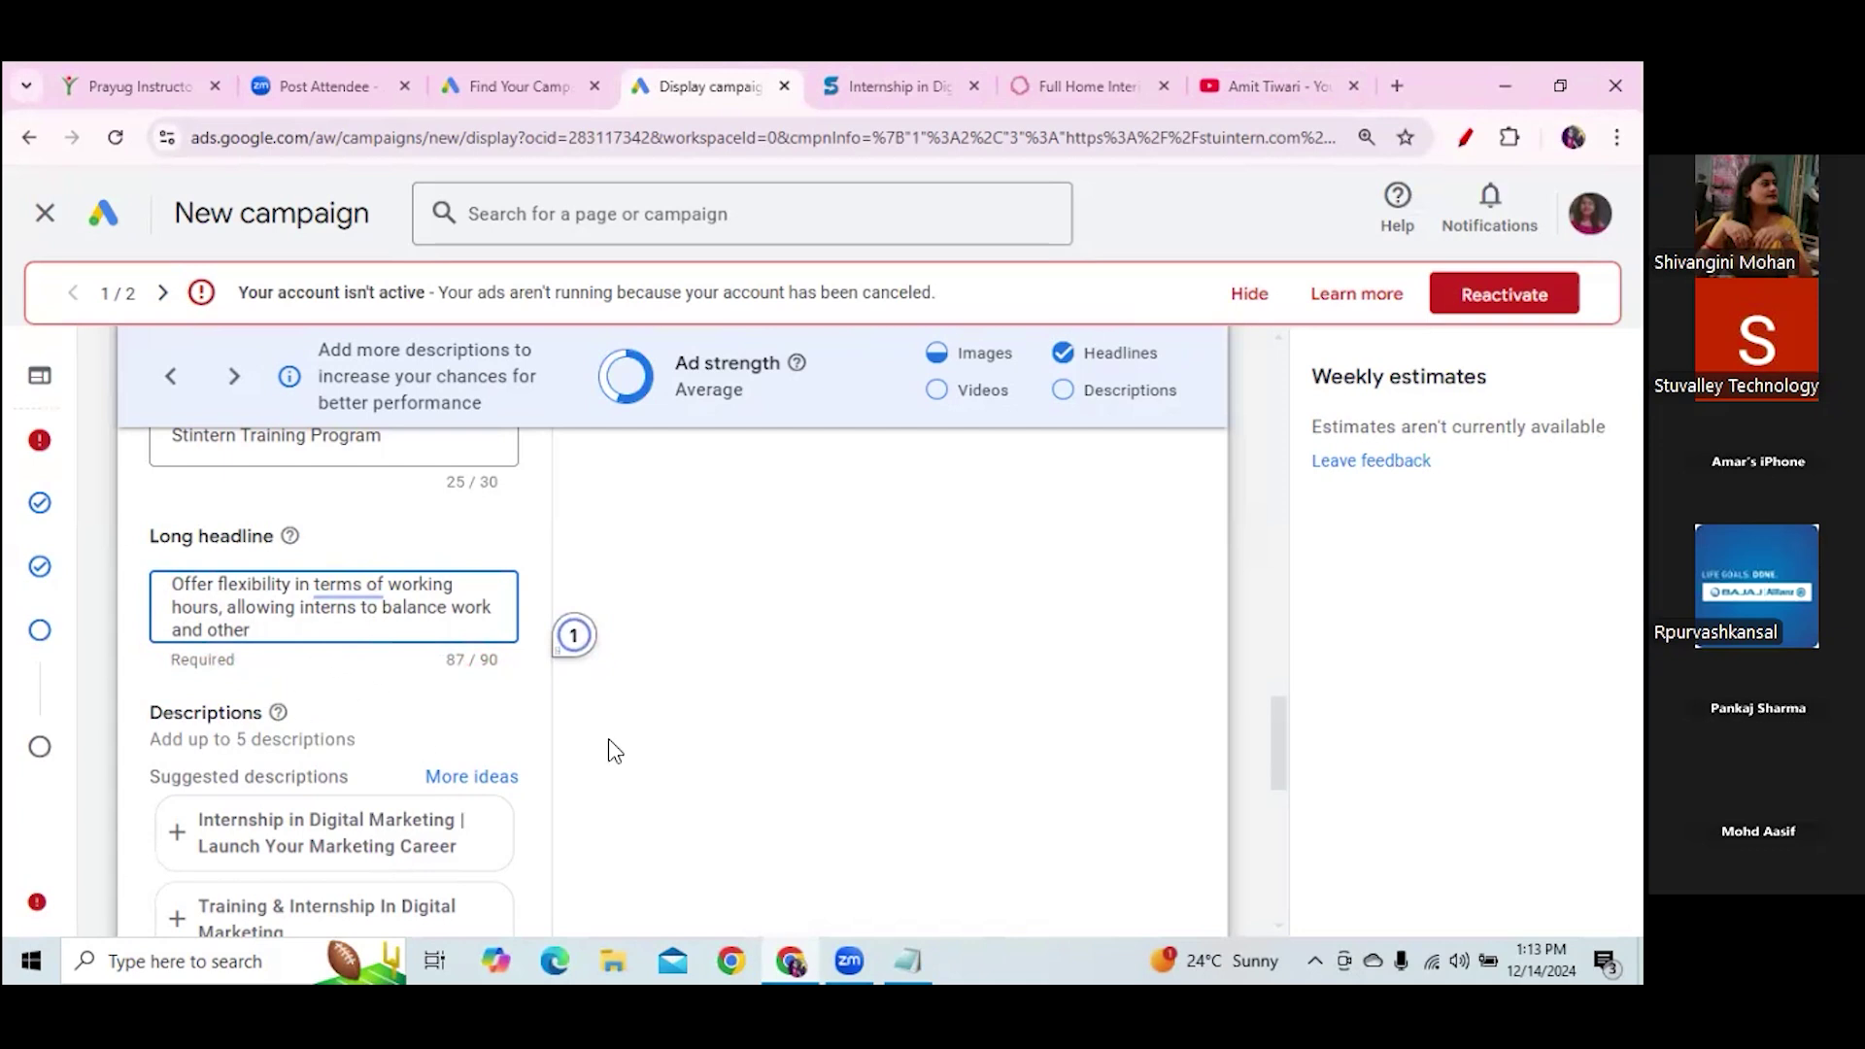
Add the suggested description "Internship in Digital Marketing | Launch Your Marketing Career" to the ad
drag(1279, 732, 1282, 785)
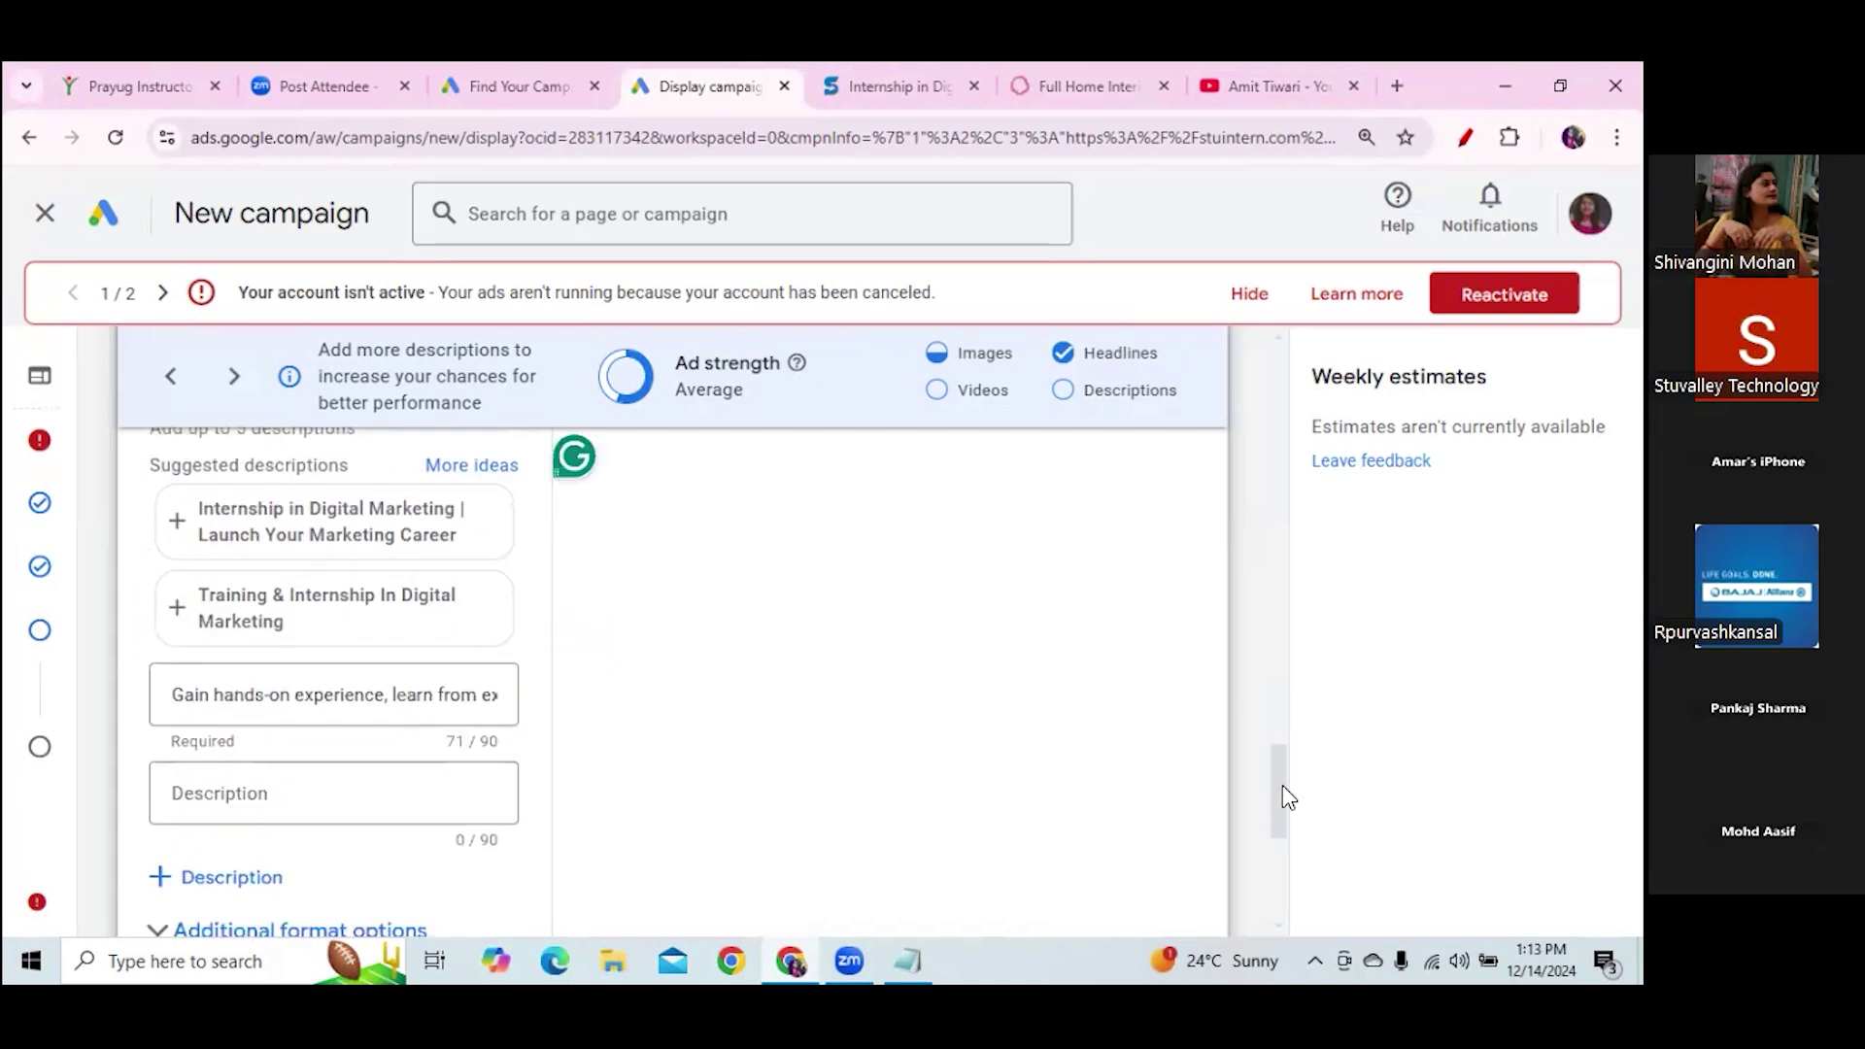
click(345, 534)
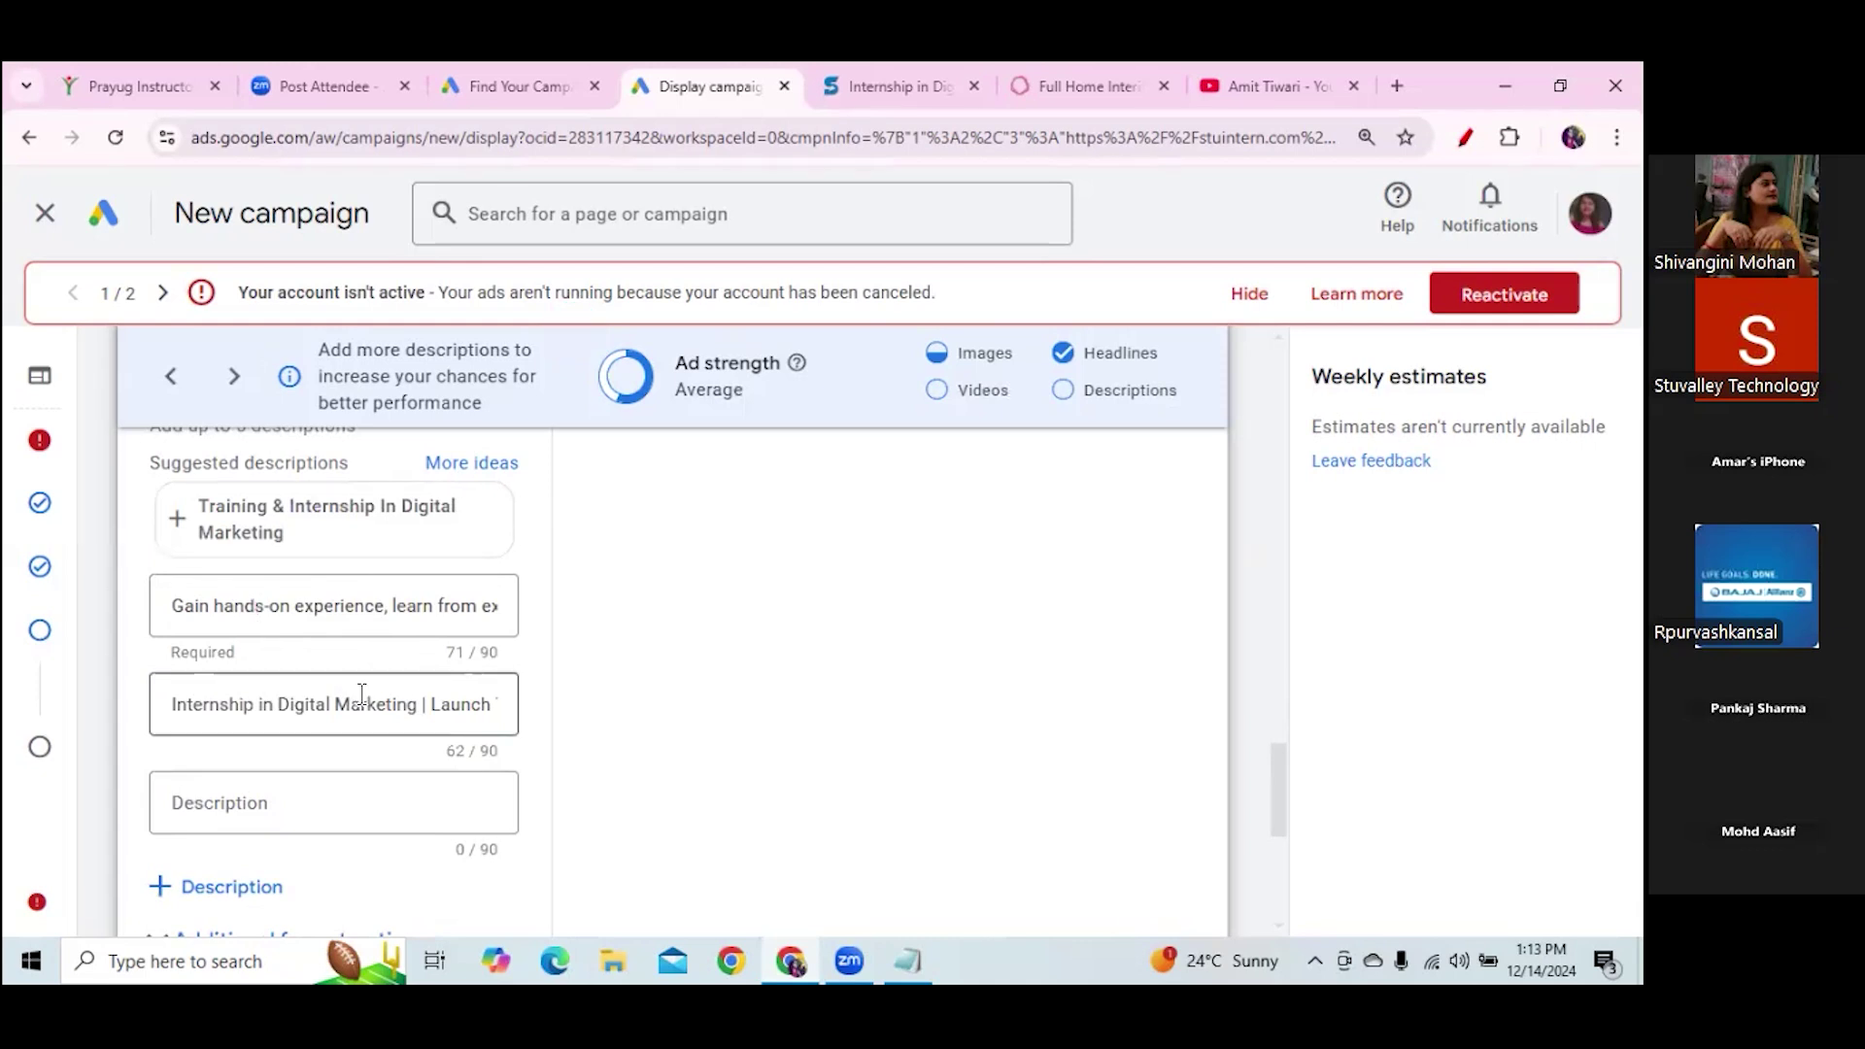
Copy the Career Guidance sentence from the StuIntern internship page and paste it as the ad's third description
click(291, 792)
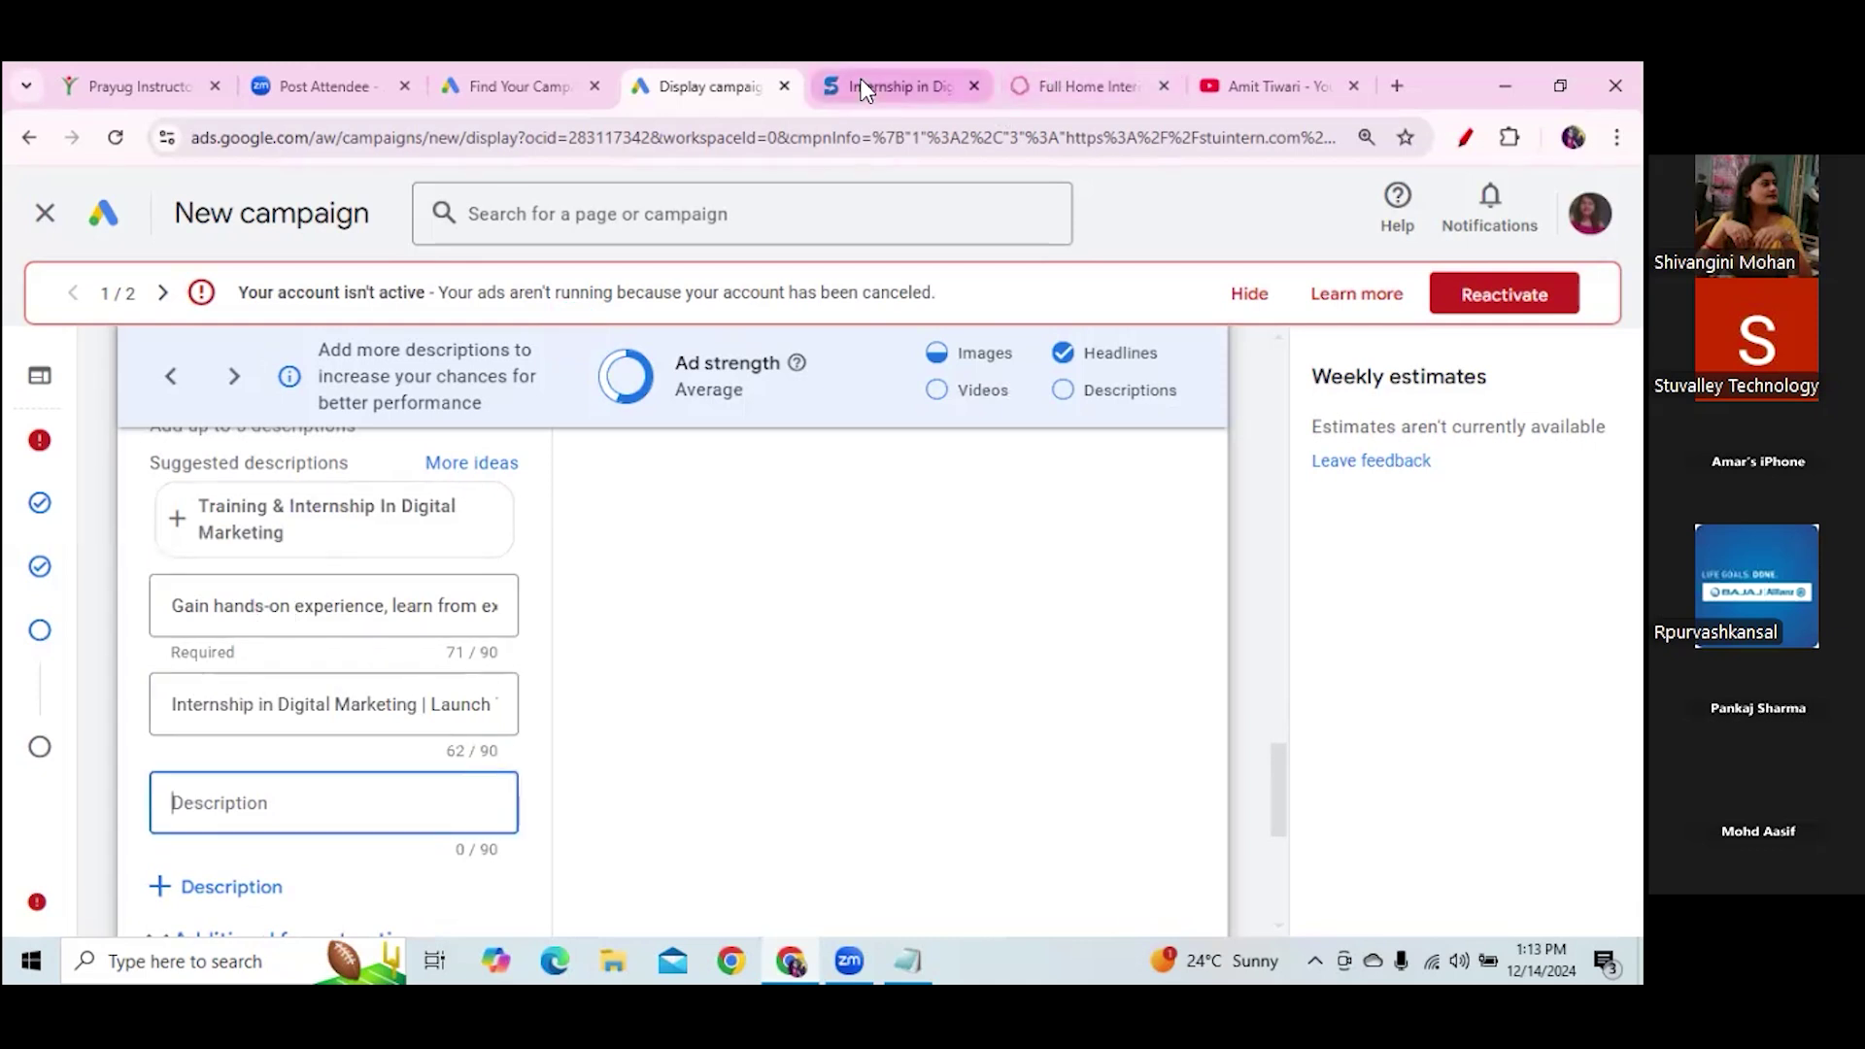
click(889, 86)
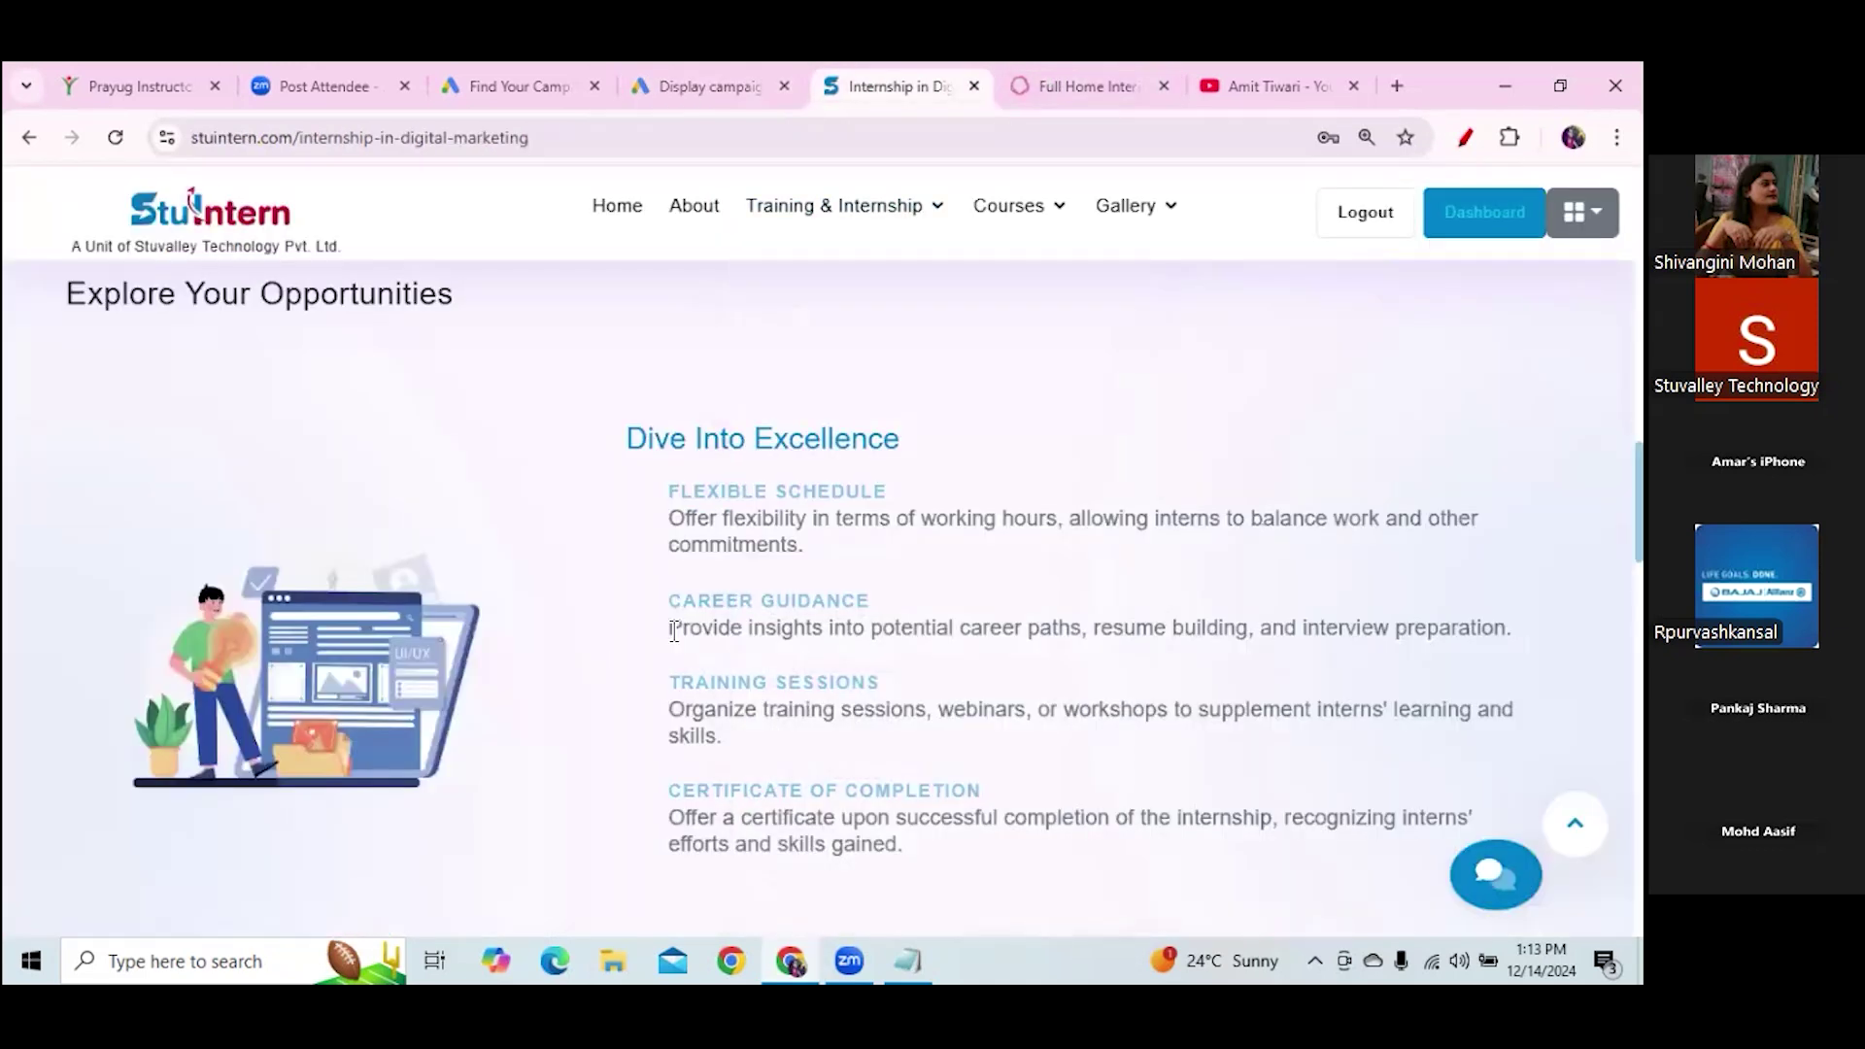
drag(668, 595, 1184, 626)
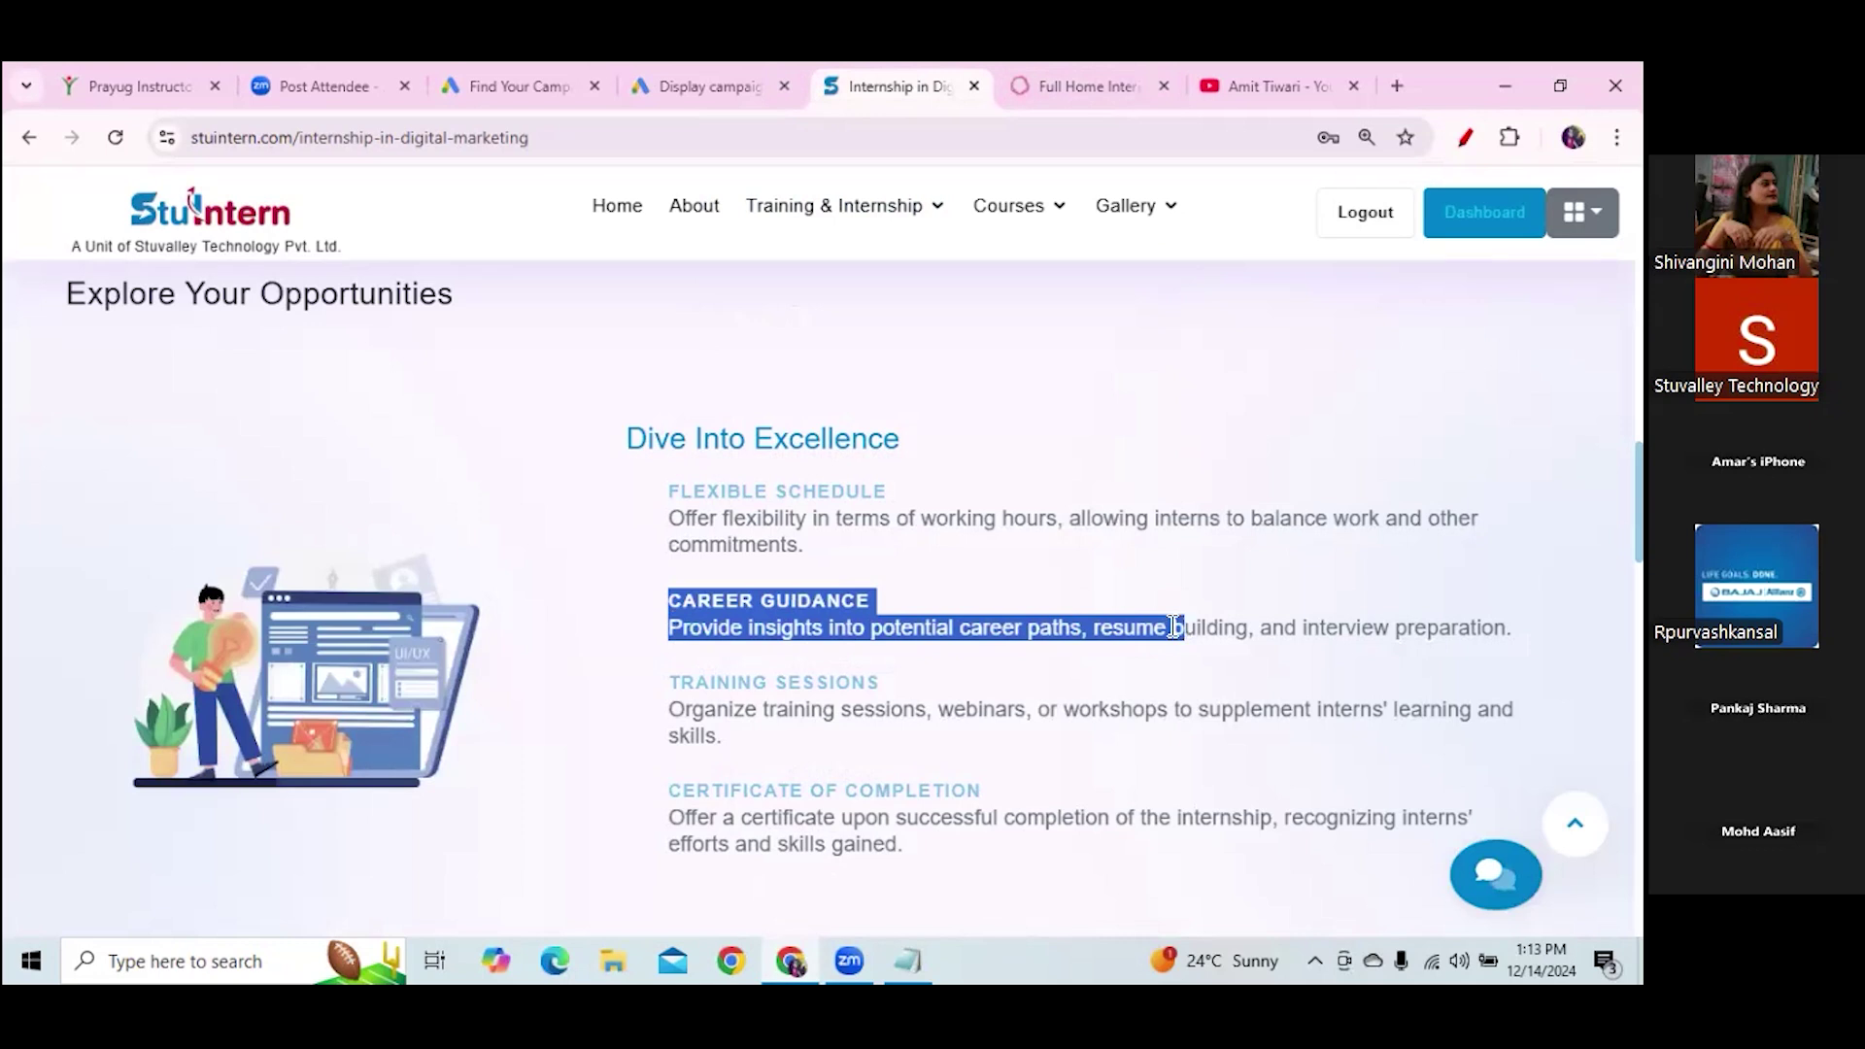
click(783, 650)
drag(673, 626, 1513, 628)
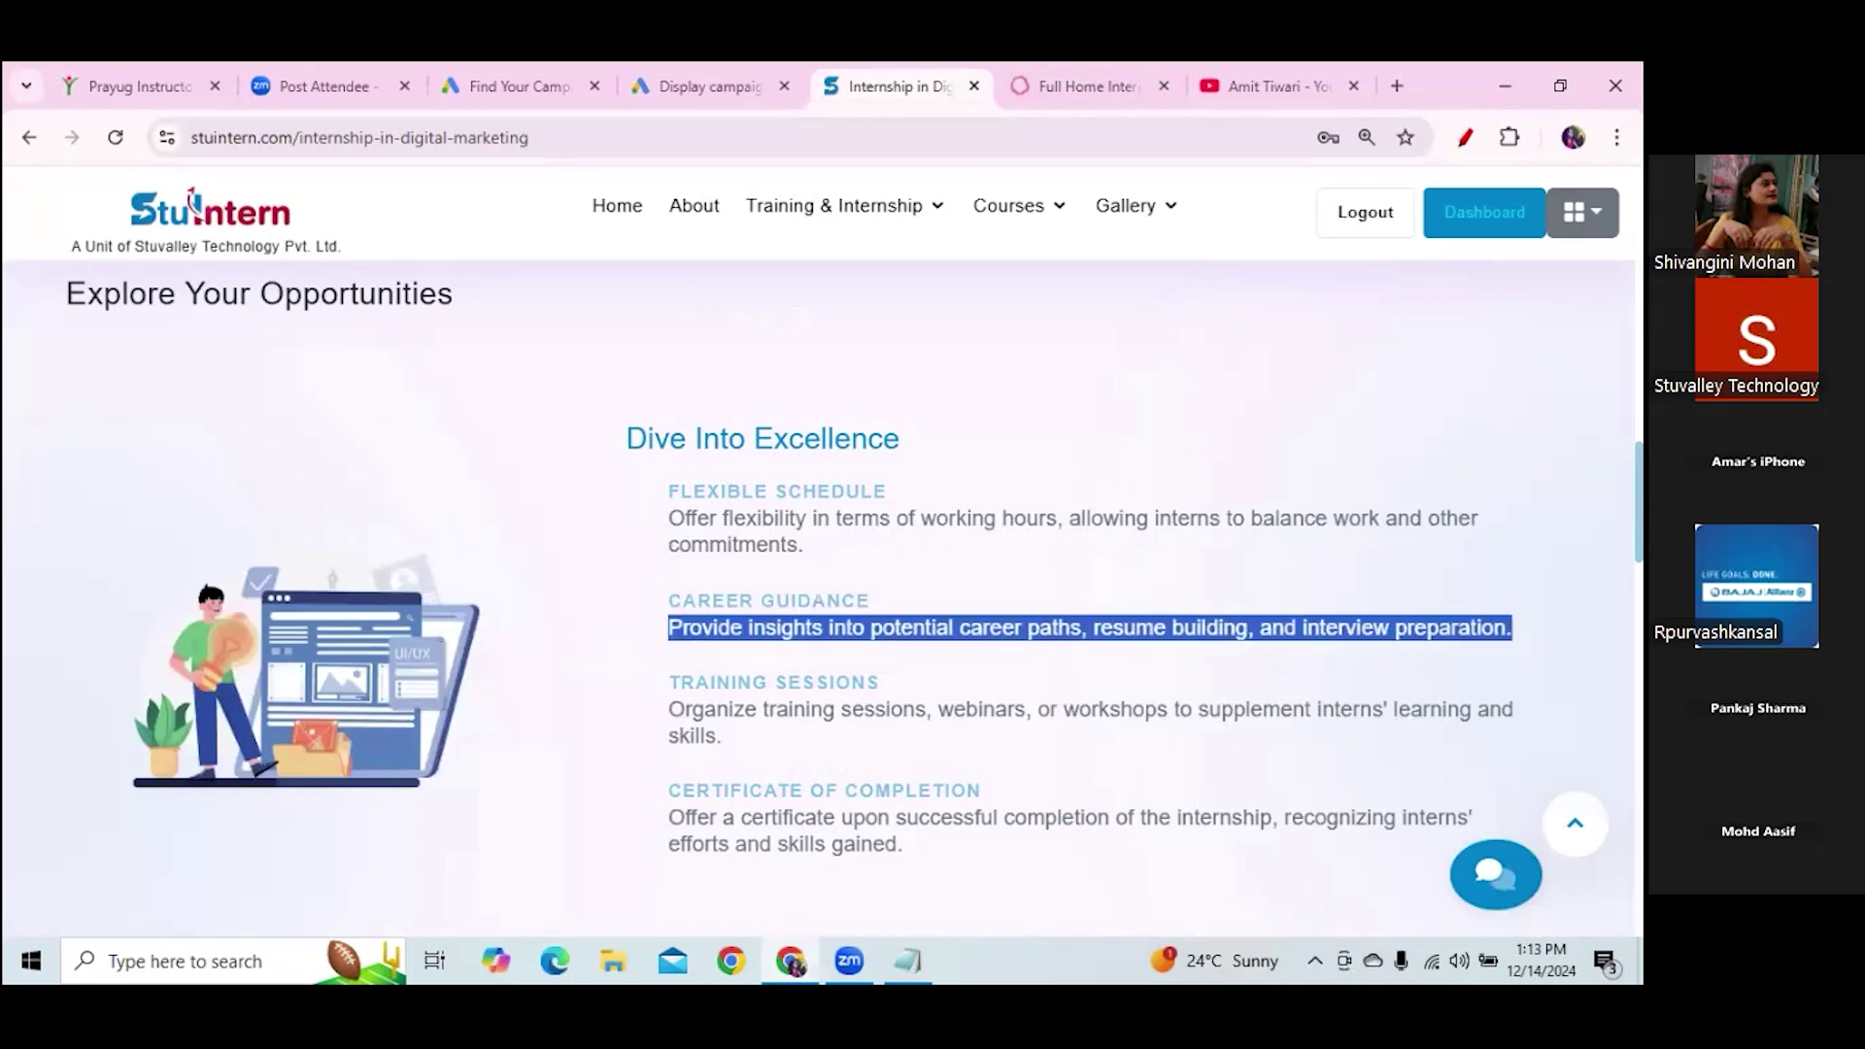
click(680, 87)
click(234, 814)
key(ctrl+v)
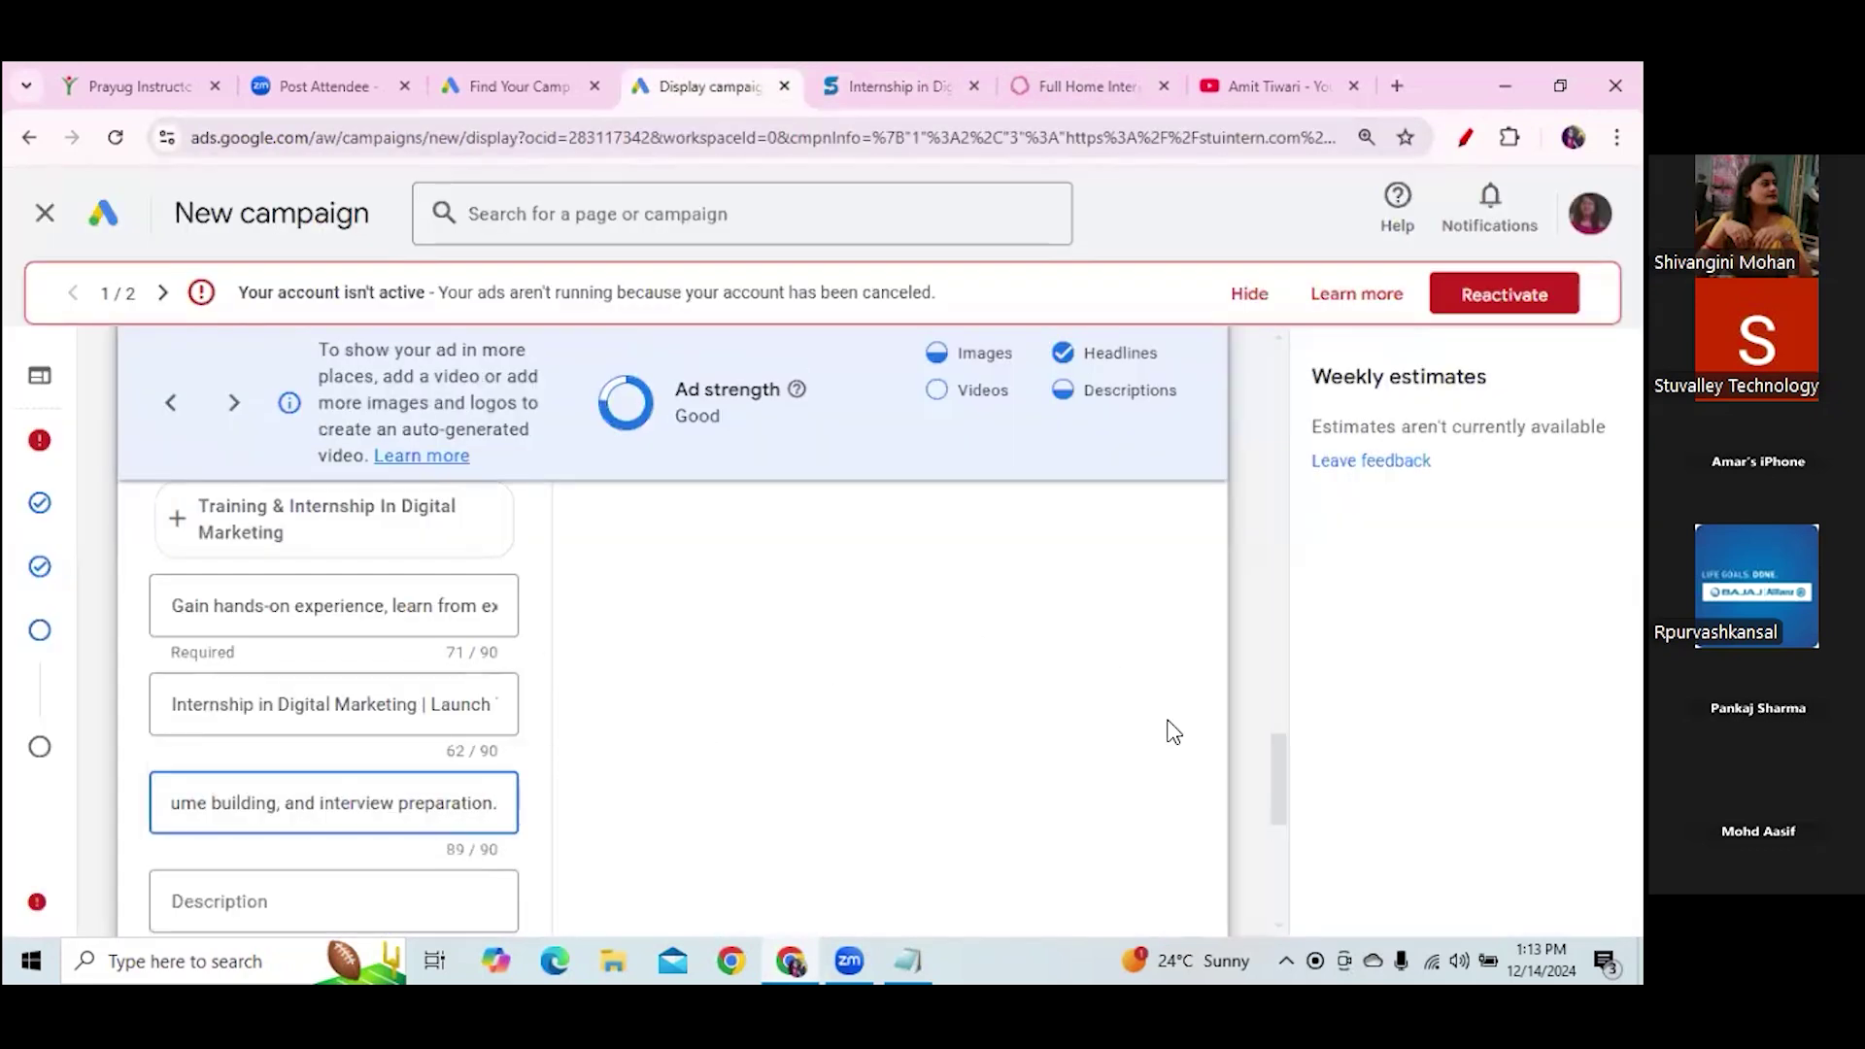
Copy the Training Sessions sentence from the StuIntern internship page and paste it as the ad's fourth description
drag(1277, 758, 1283, 789)
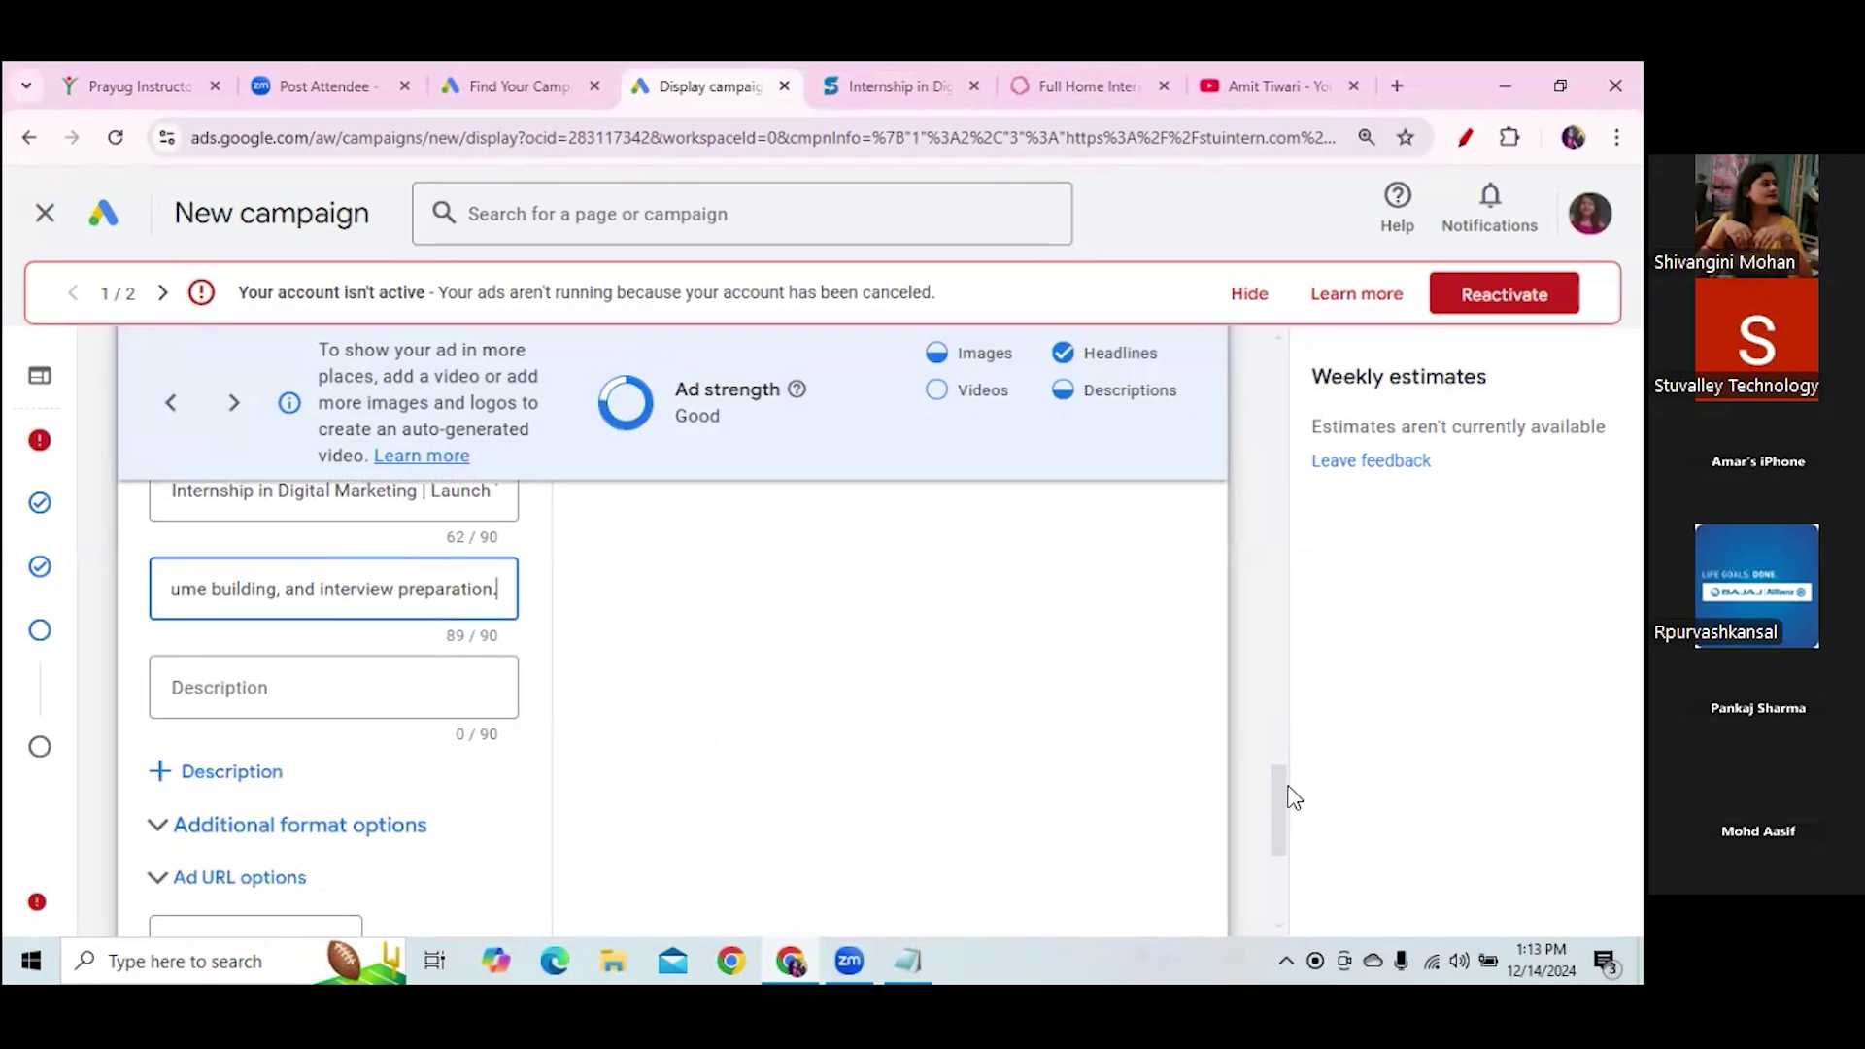
click(296, 672)
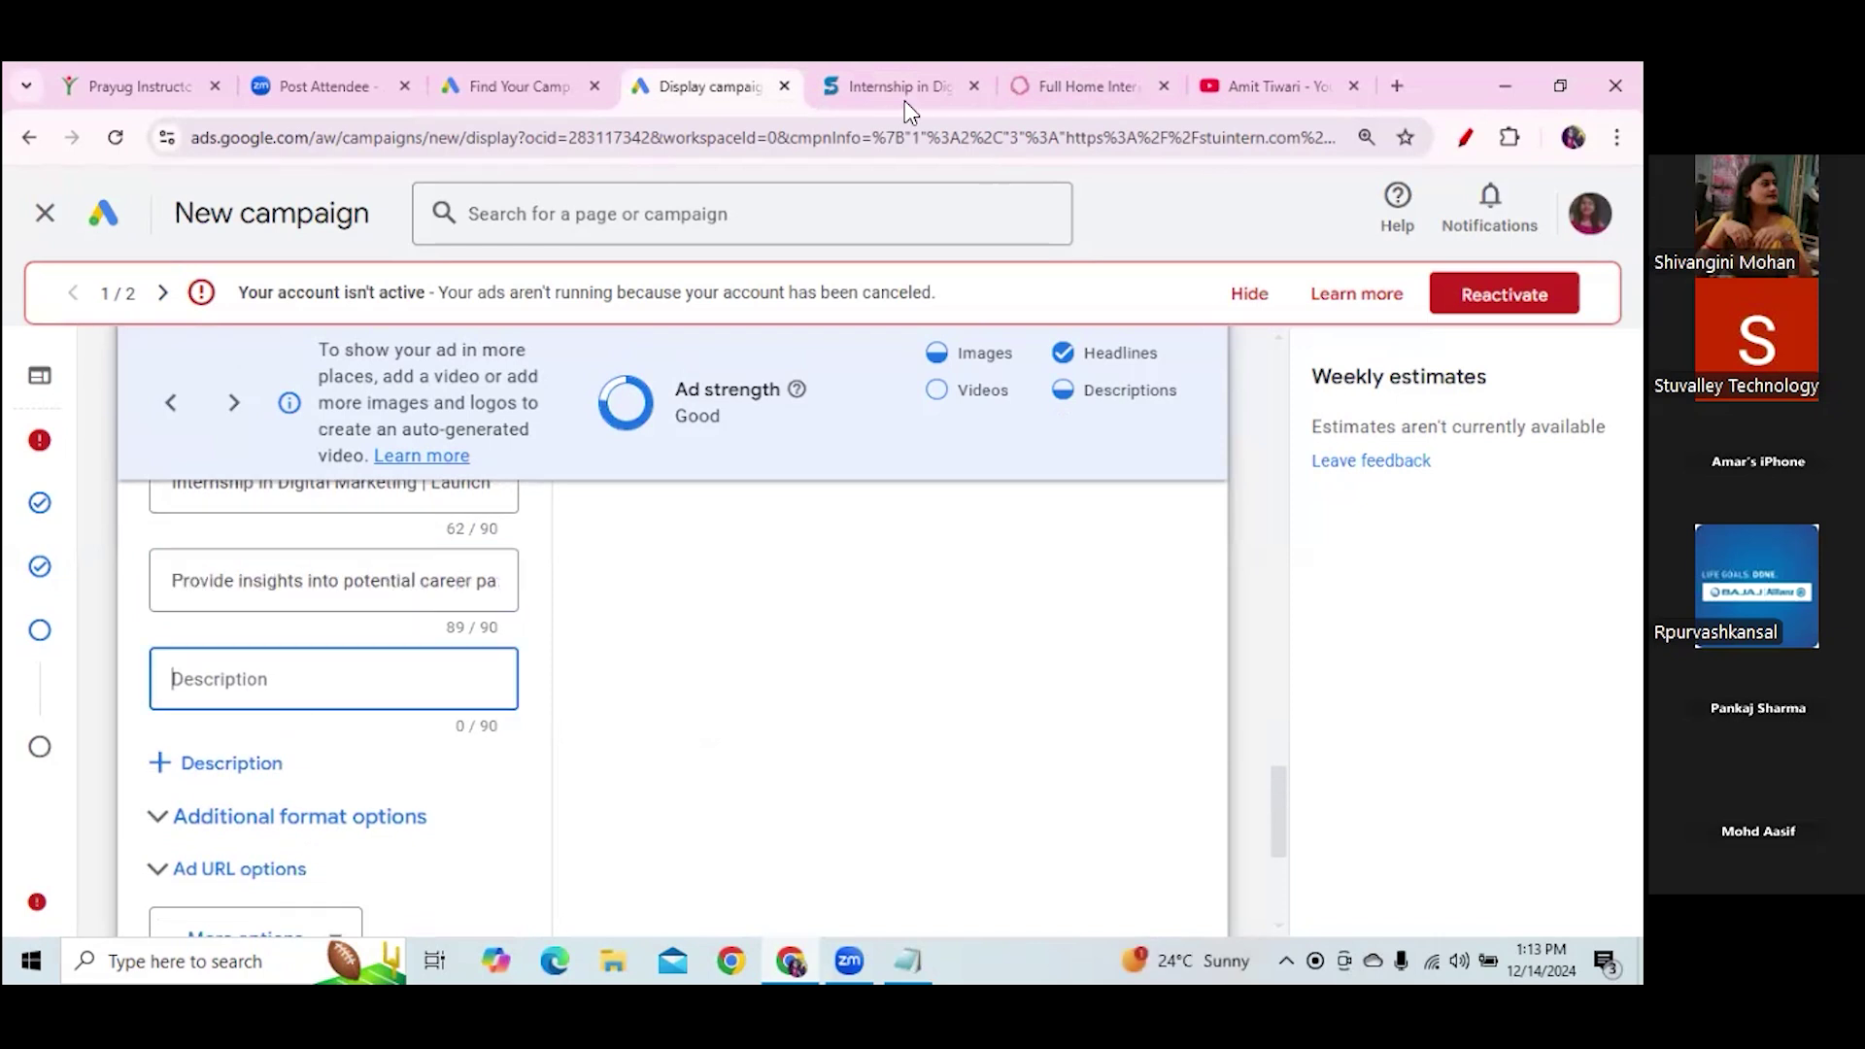
click(855, 85)
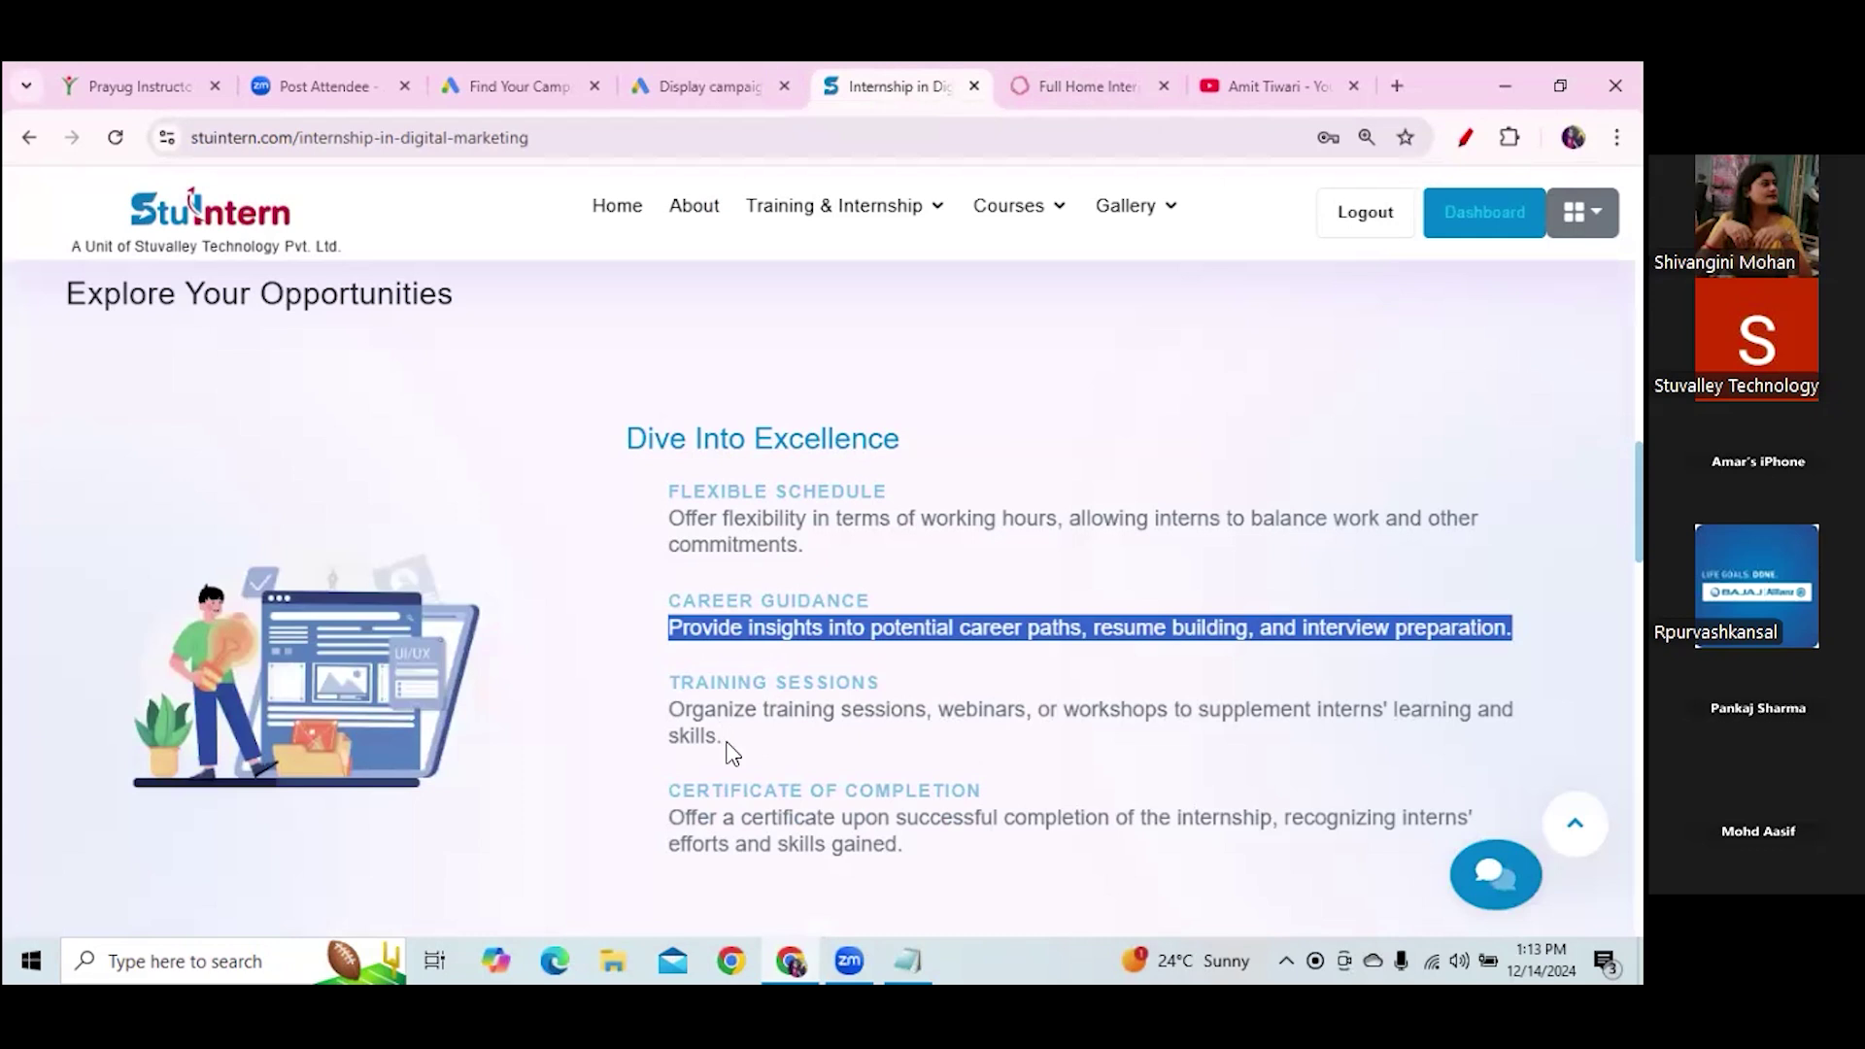
triple_click(726, 740)
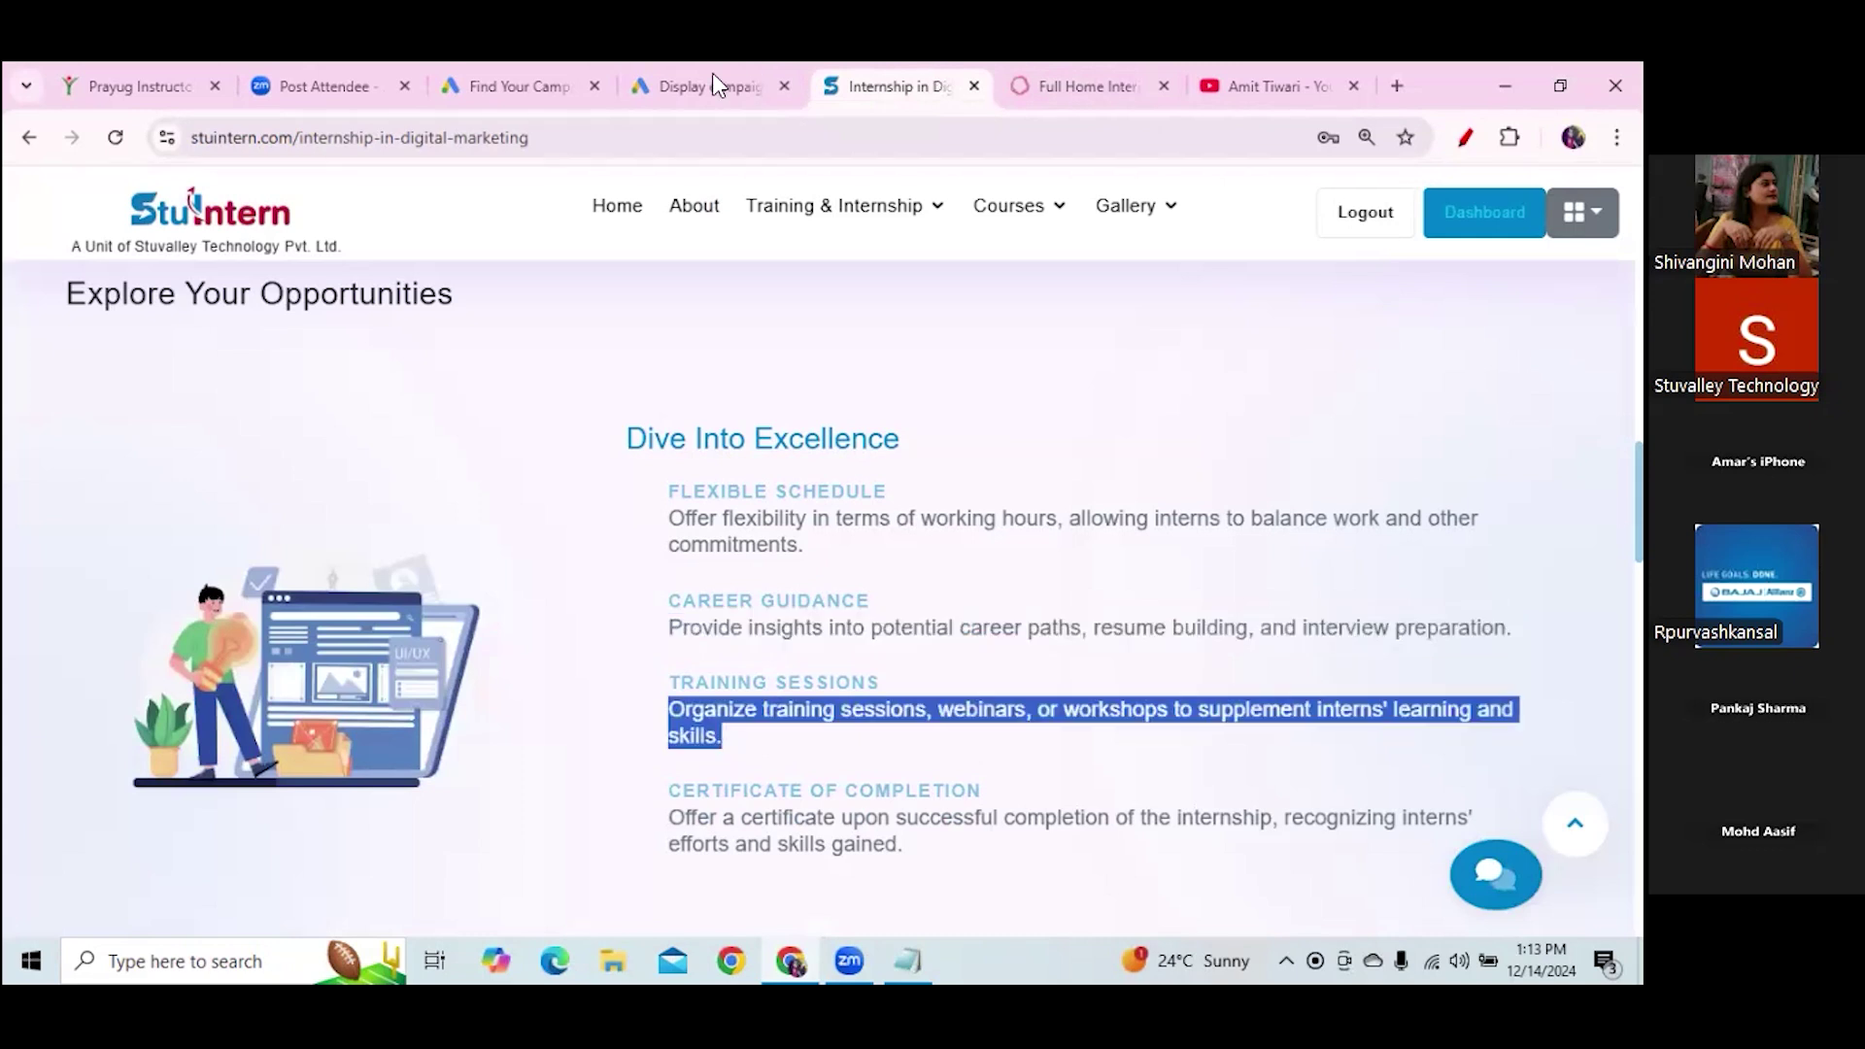
key(ctrl+shift+Tab)
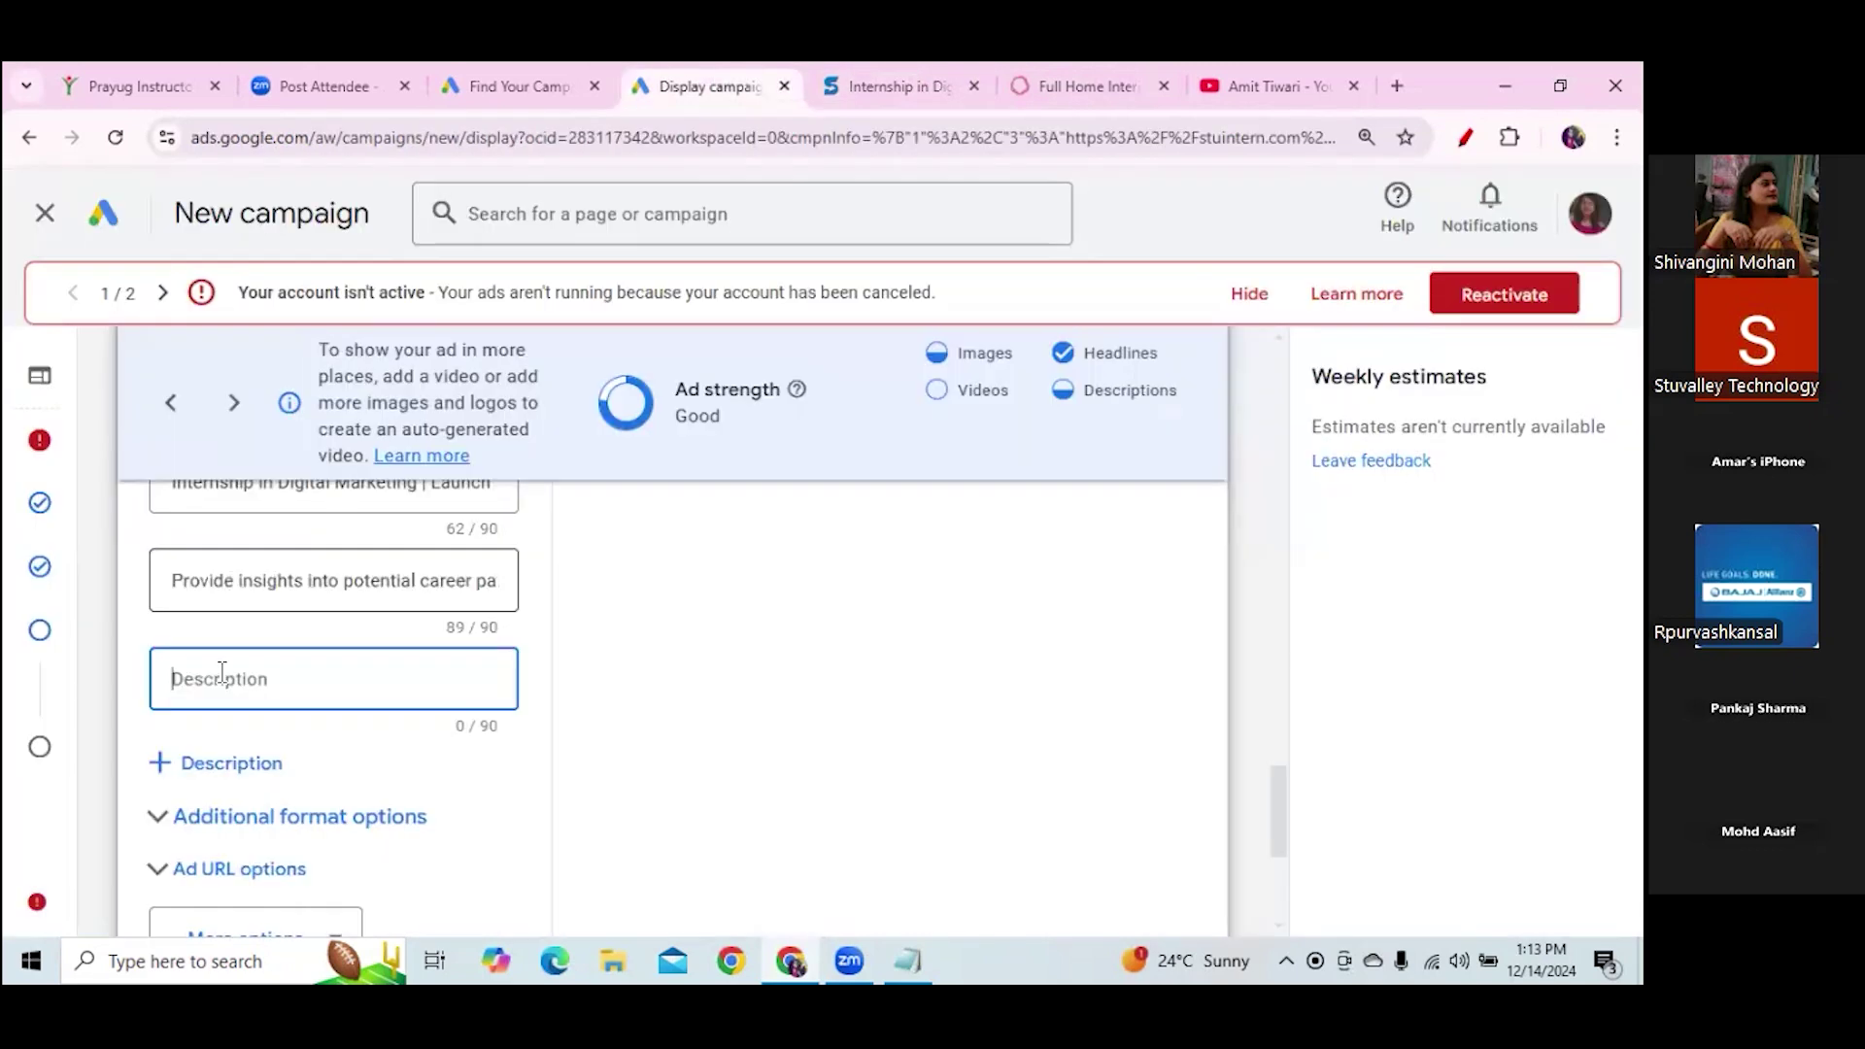
key(ctrl+v)
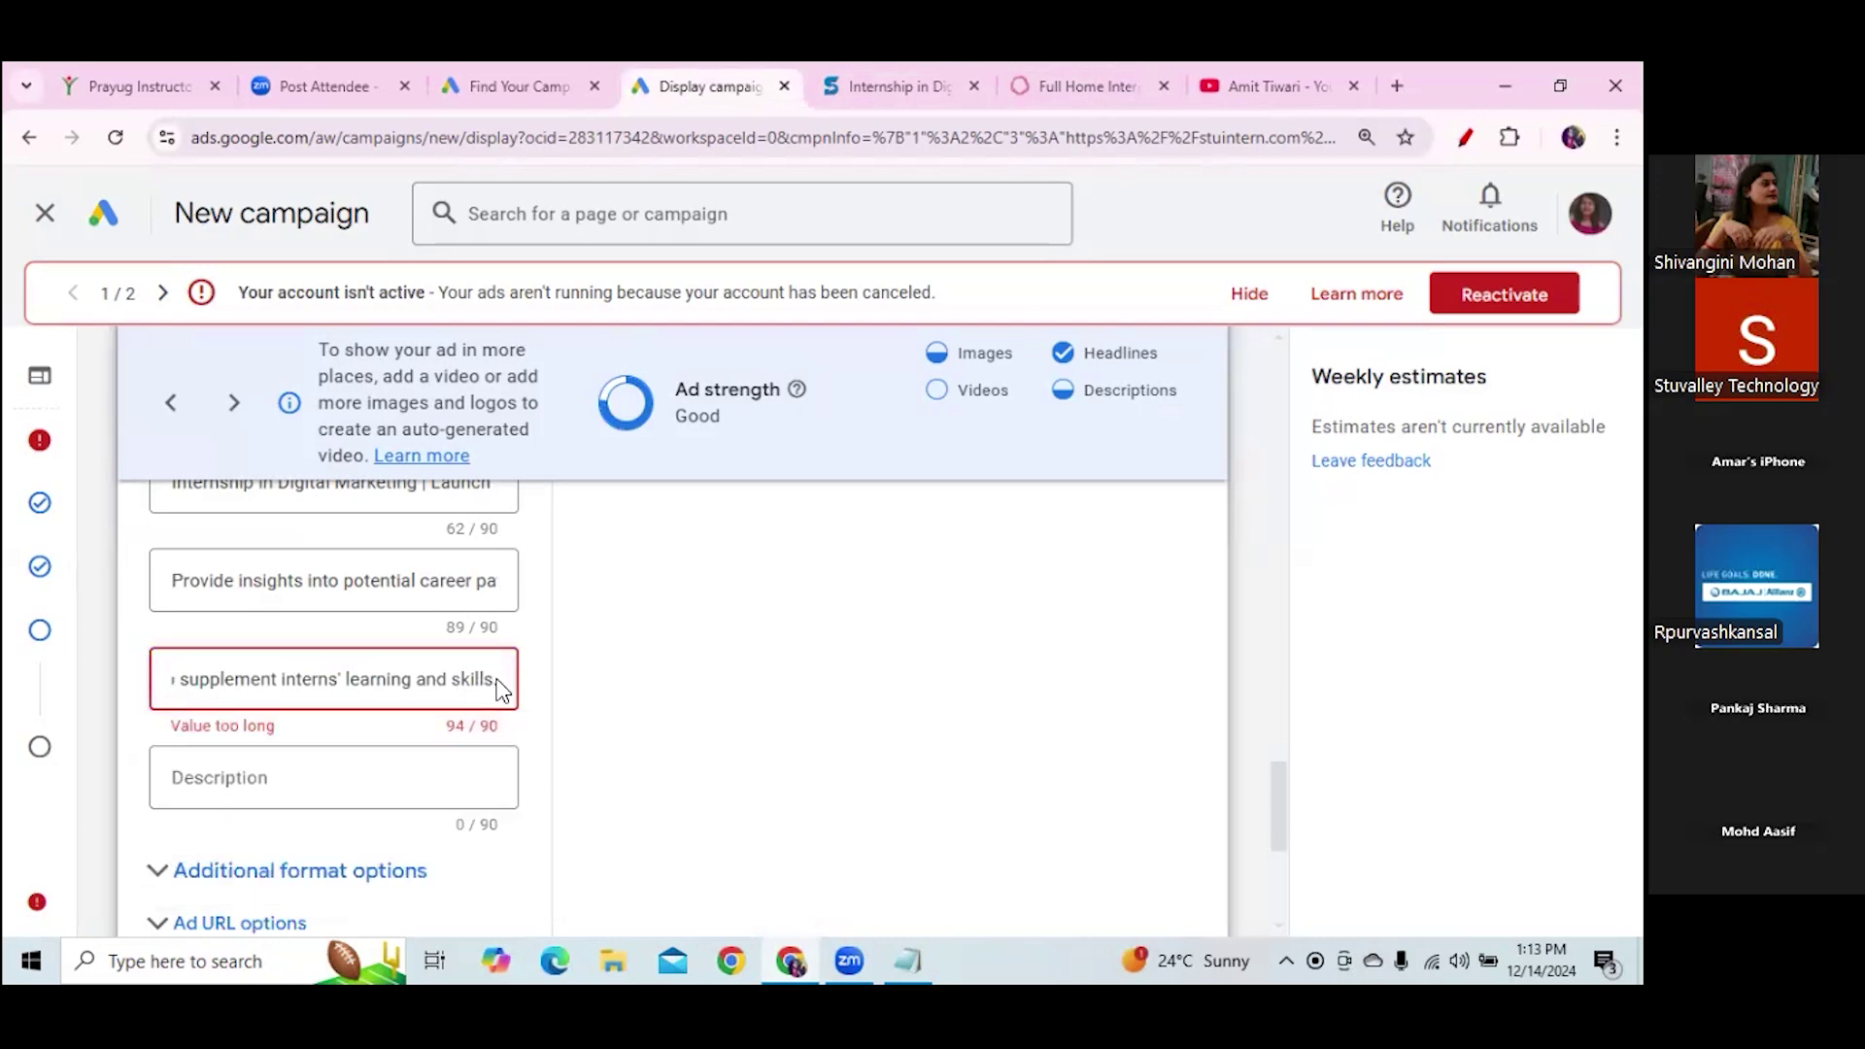
Shorten the fourth description to fit 90 characters by changing its ending to "interns' learning skills."
key(BackSpace)
key(BackSpace)
key(BackSpace)
key(BackSpace)
key(BackSpace)
key(BackSpace)
key(BackSpace)
key(BackSpace)
key(BackSpace)
key(BackSpace)
key(BackSpace)
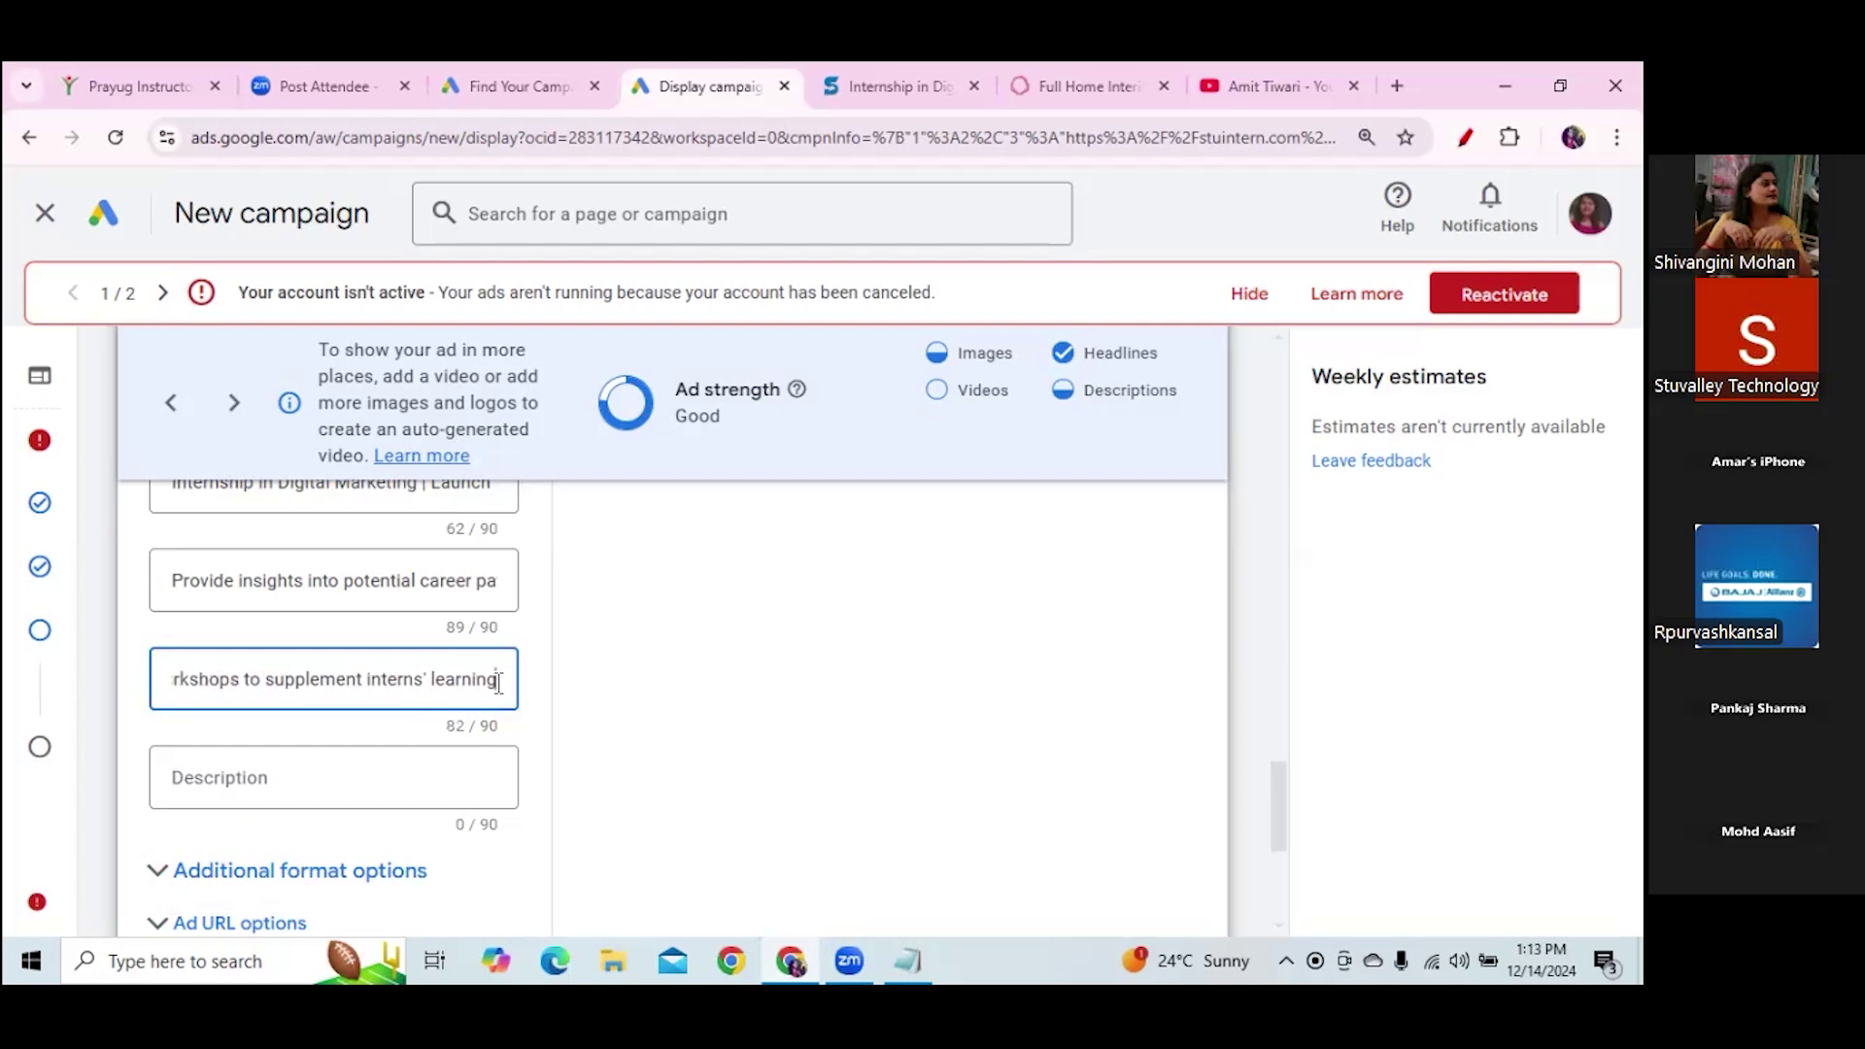
text(skill)
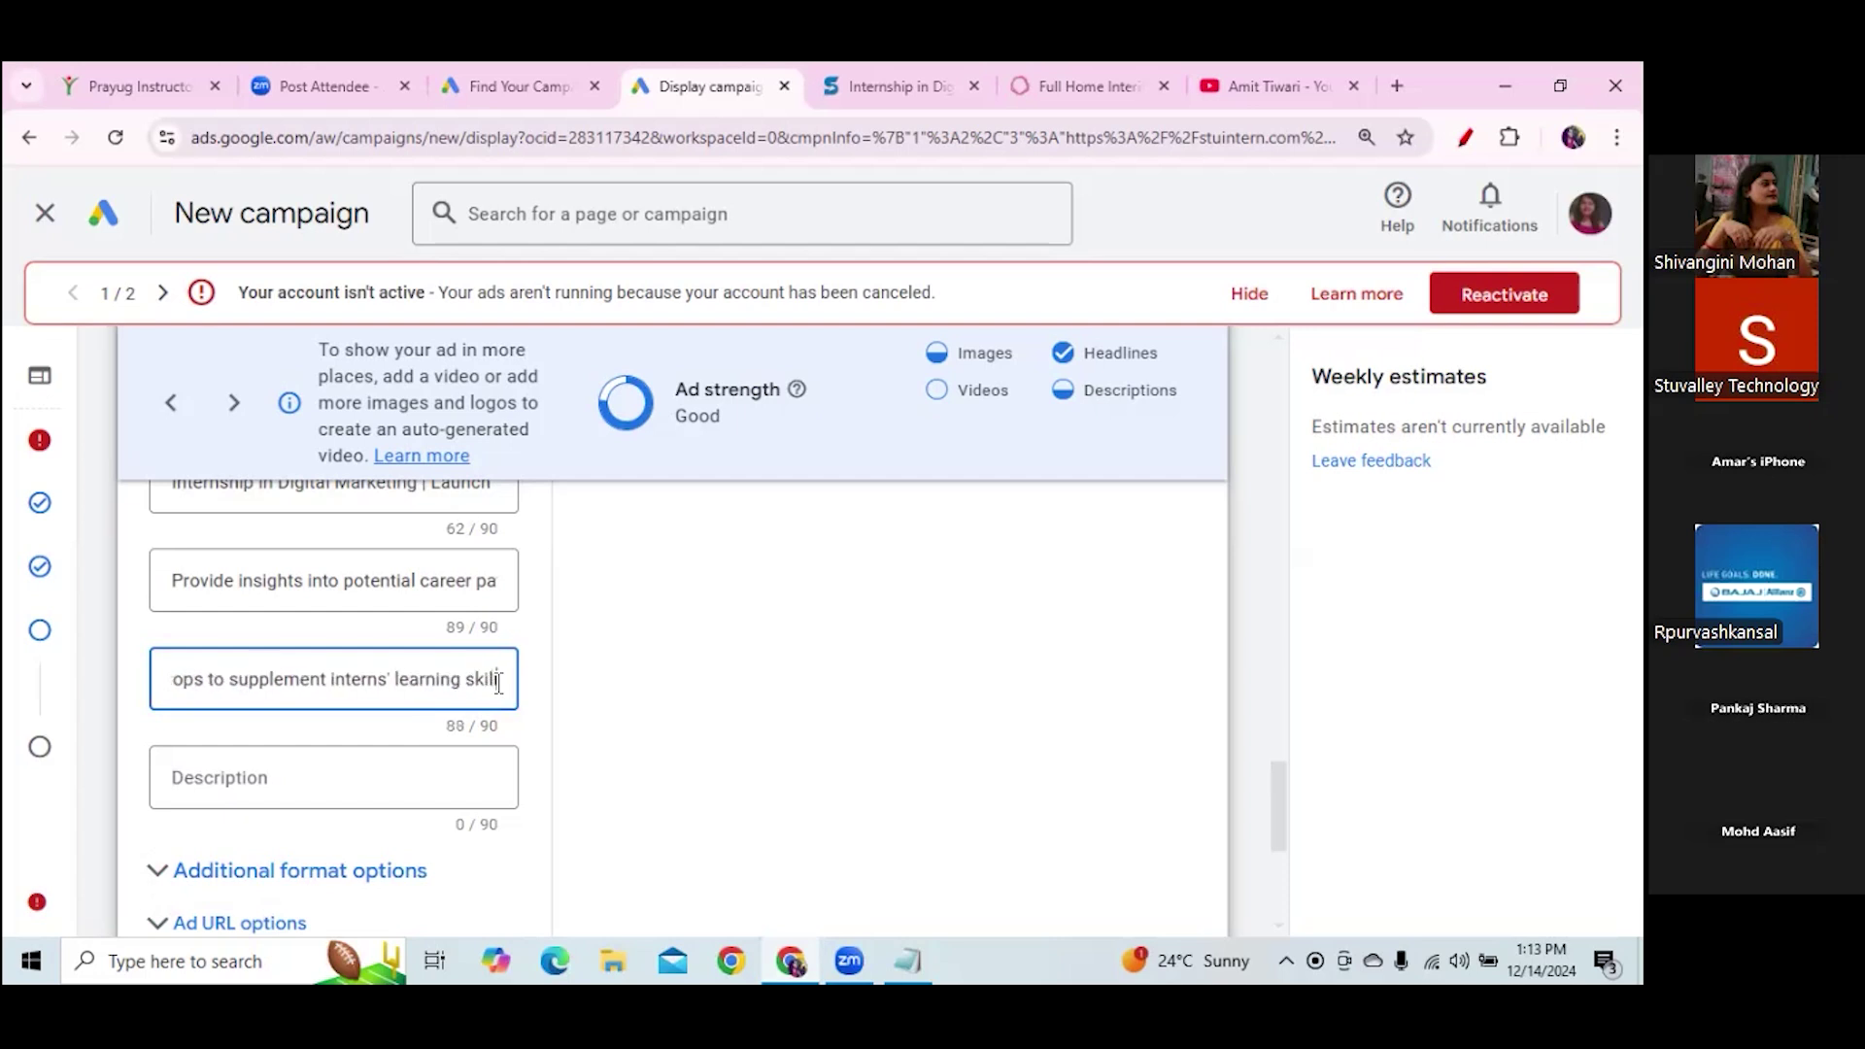
text(s.)
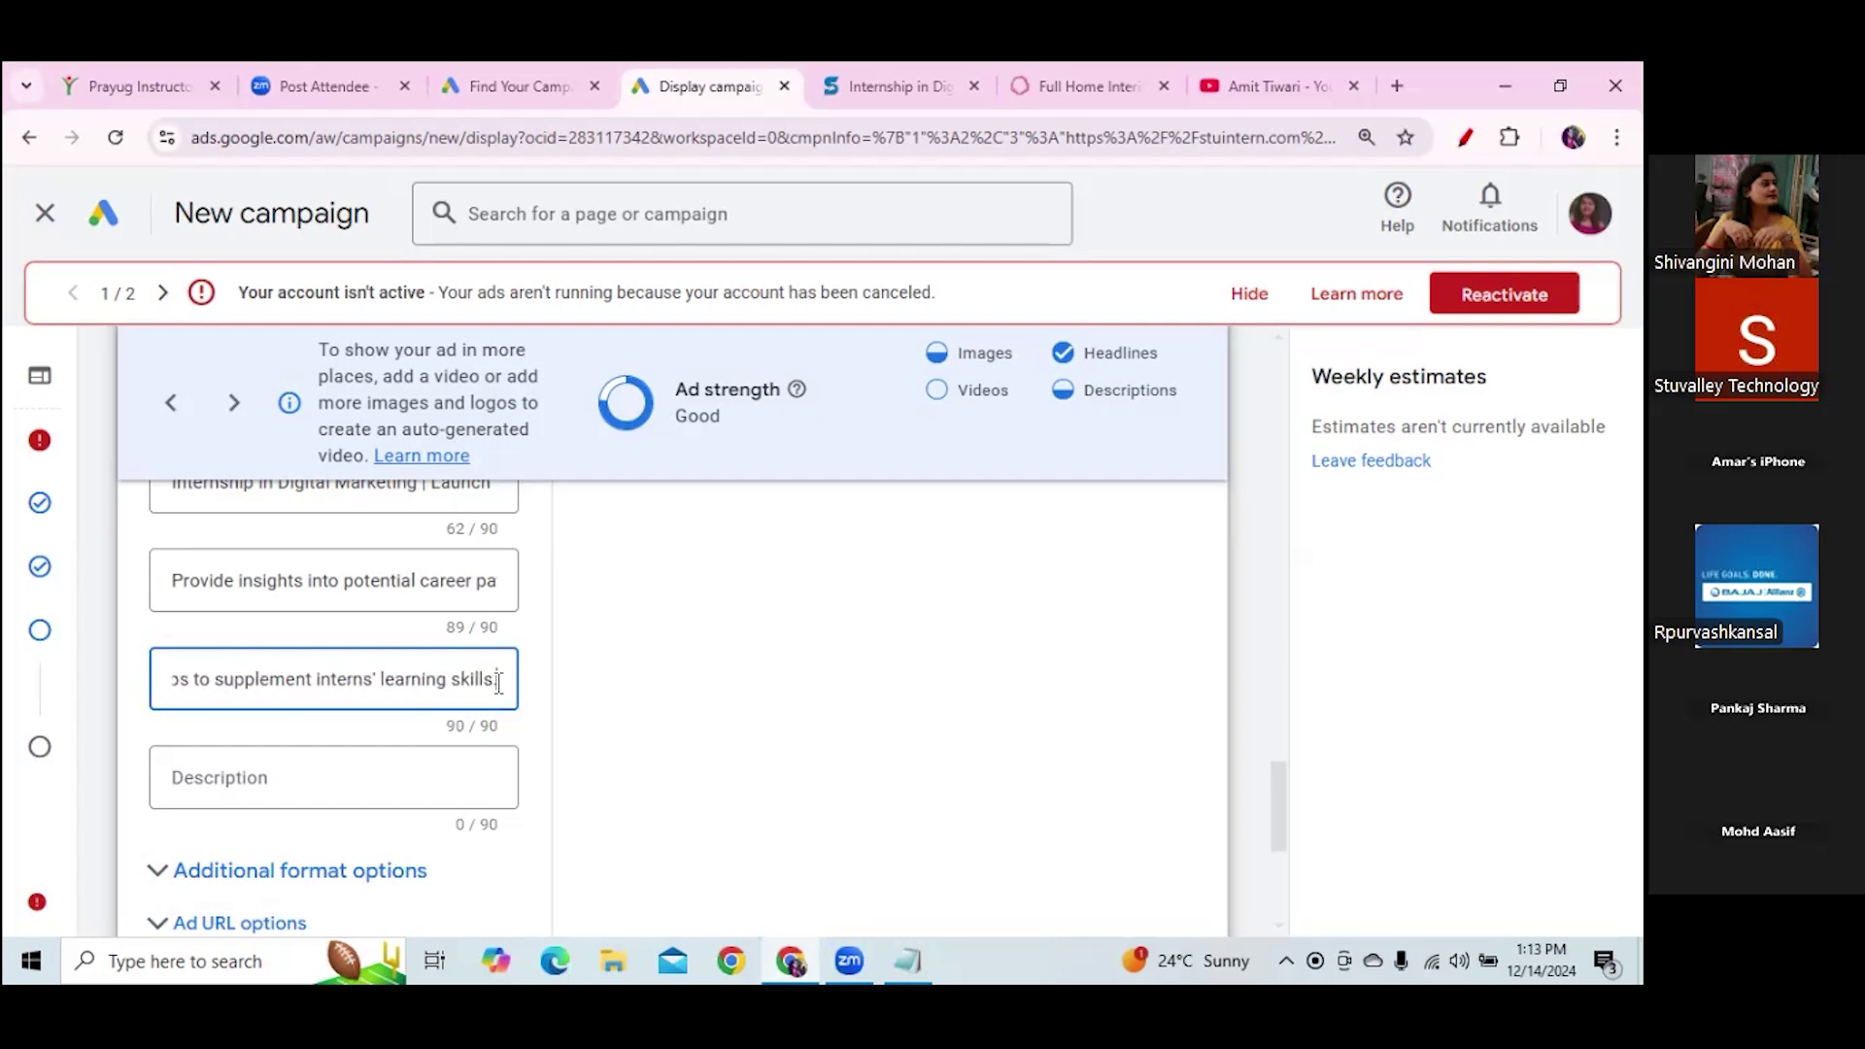
Add the call to action text option to the ad, leaving its language as English
drag(1277, 778, 1282, 820)
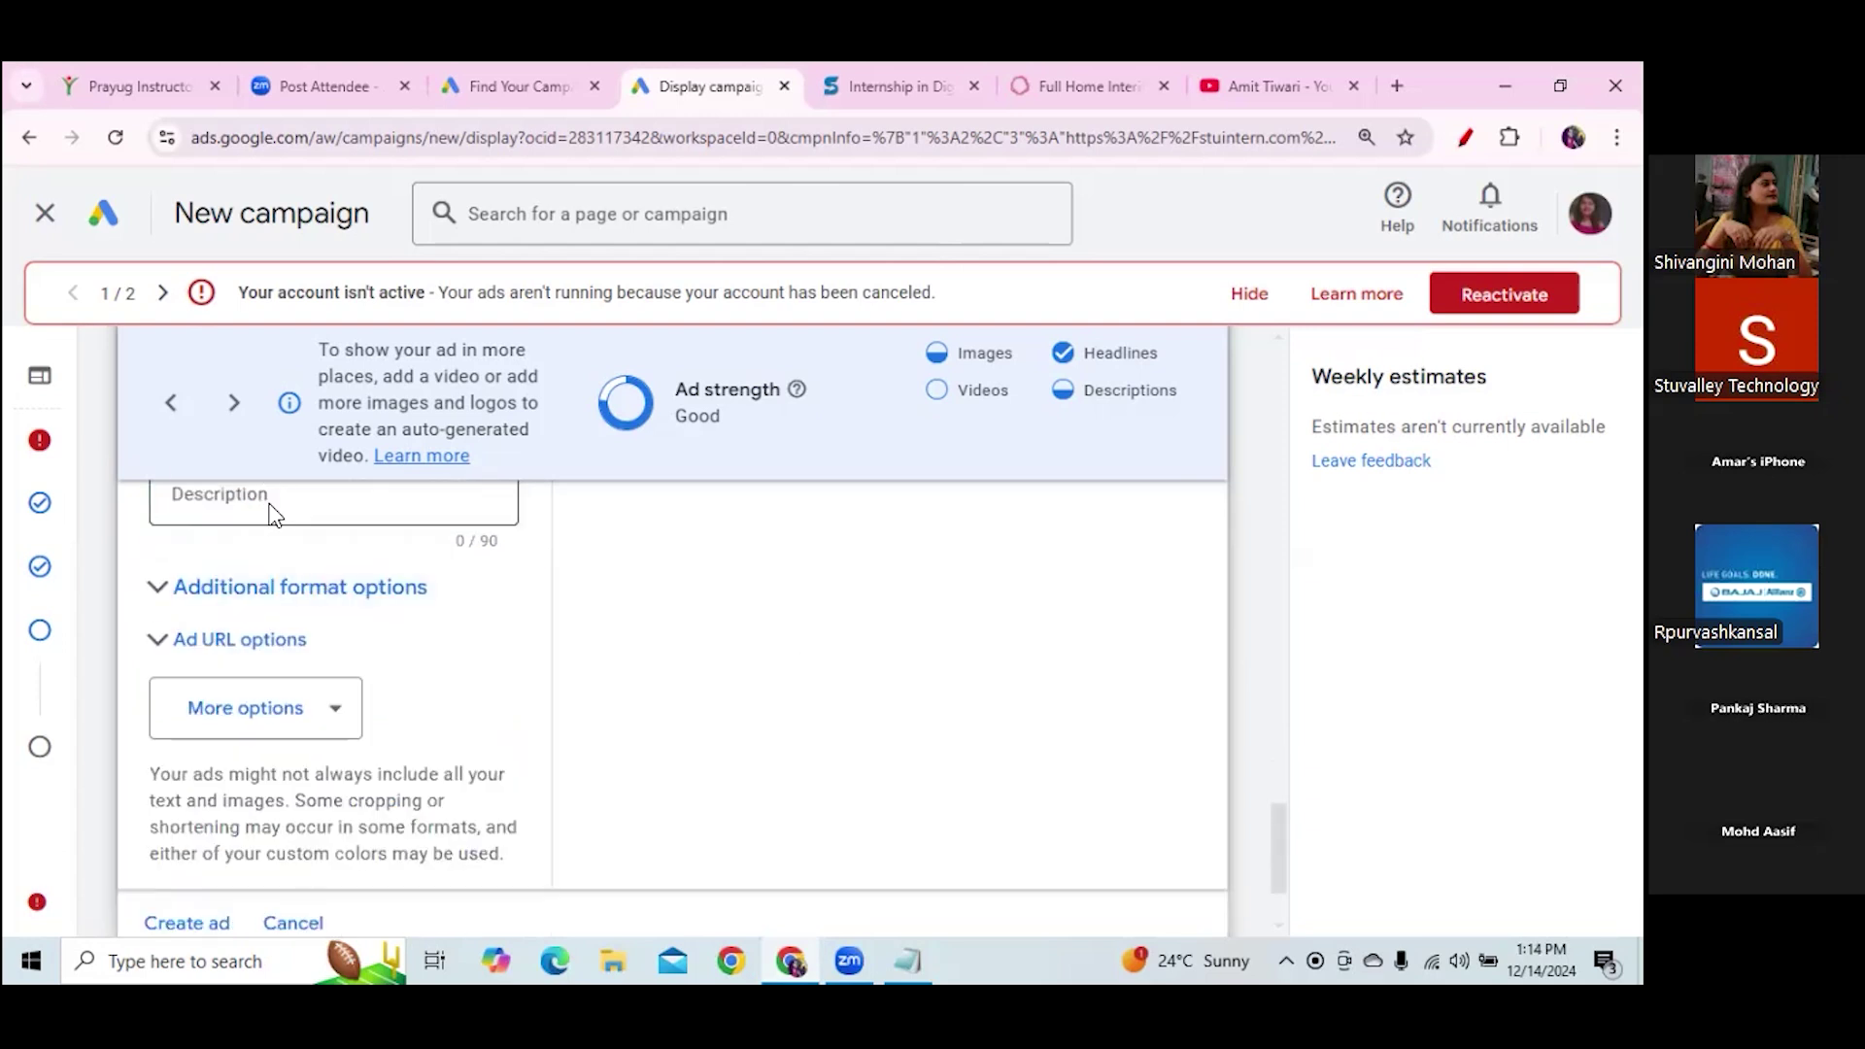
click(348, 718)
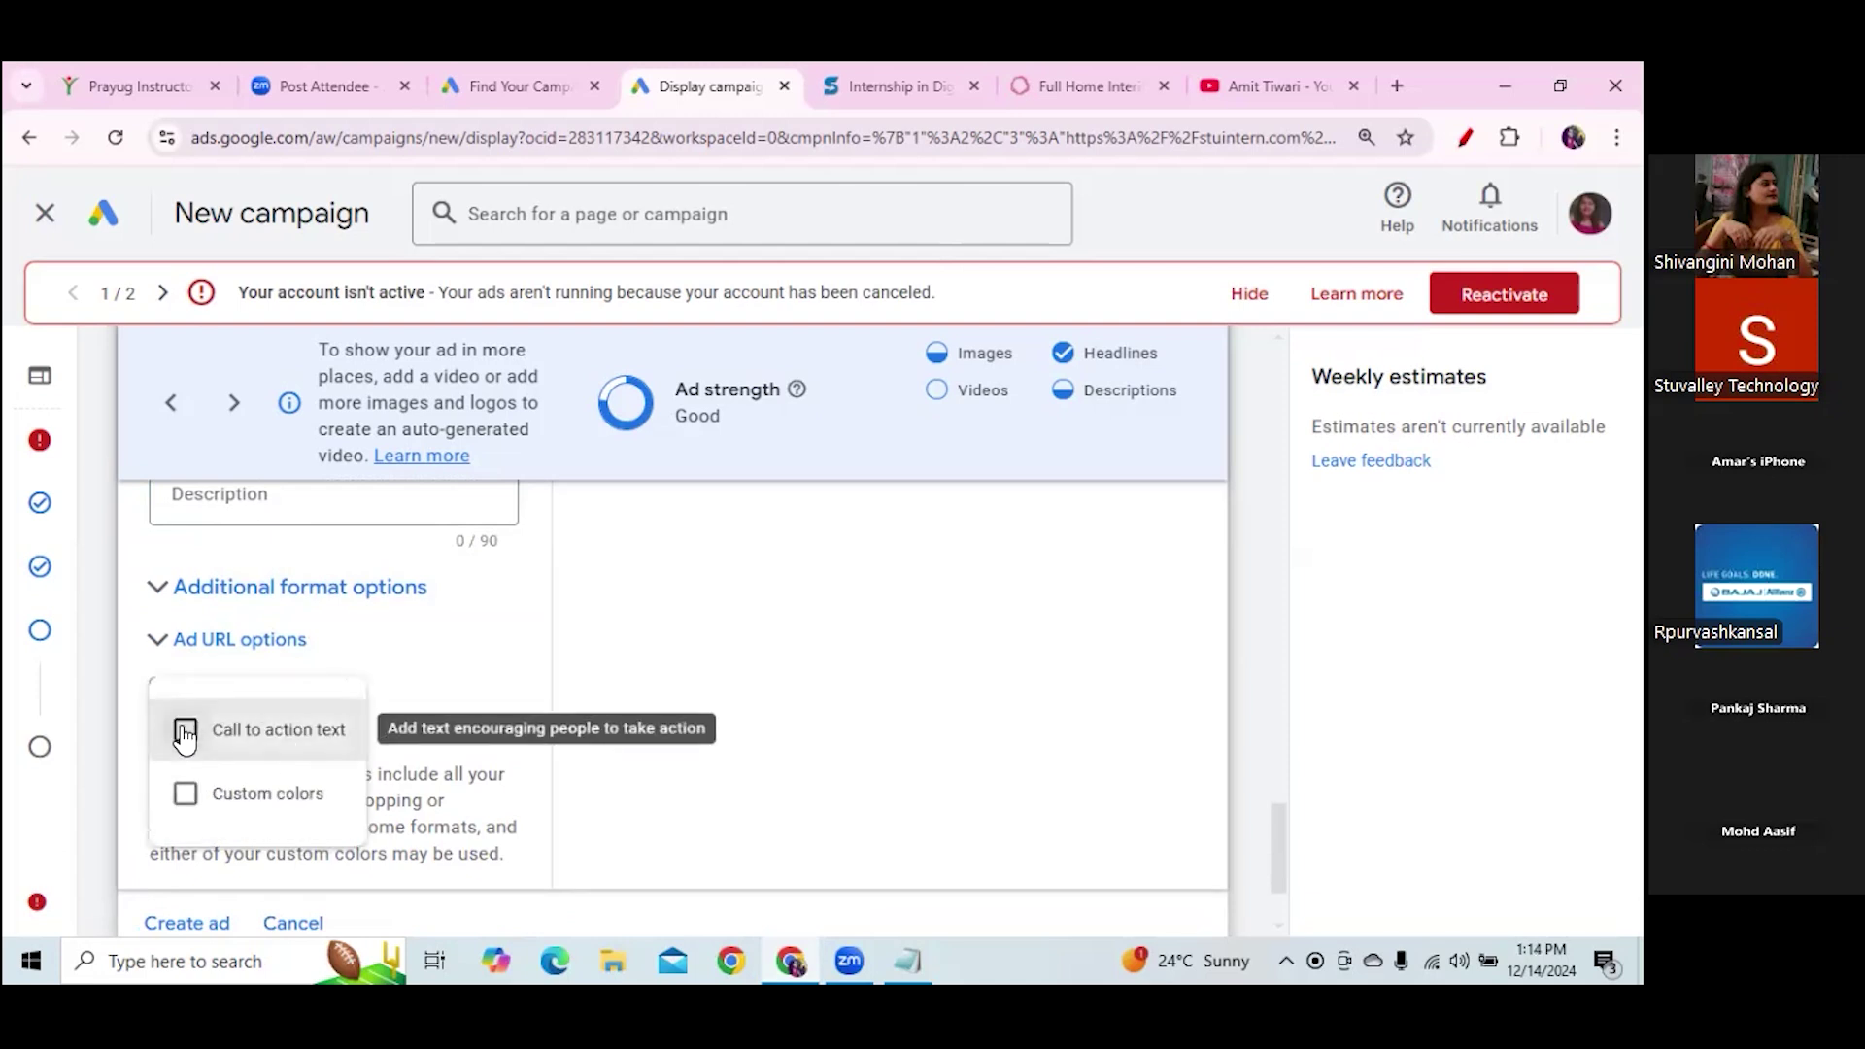
click(185, 733)
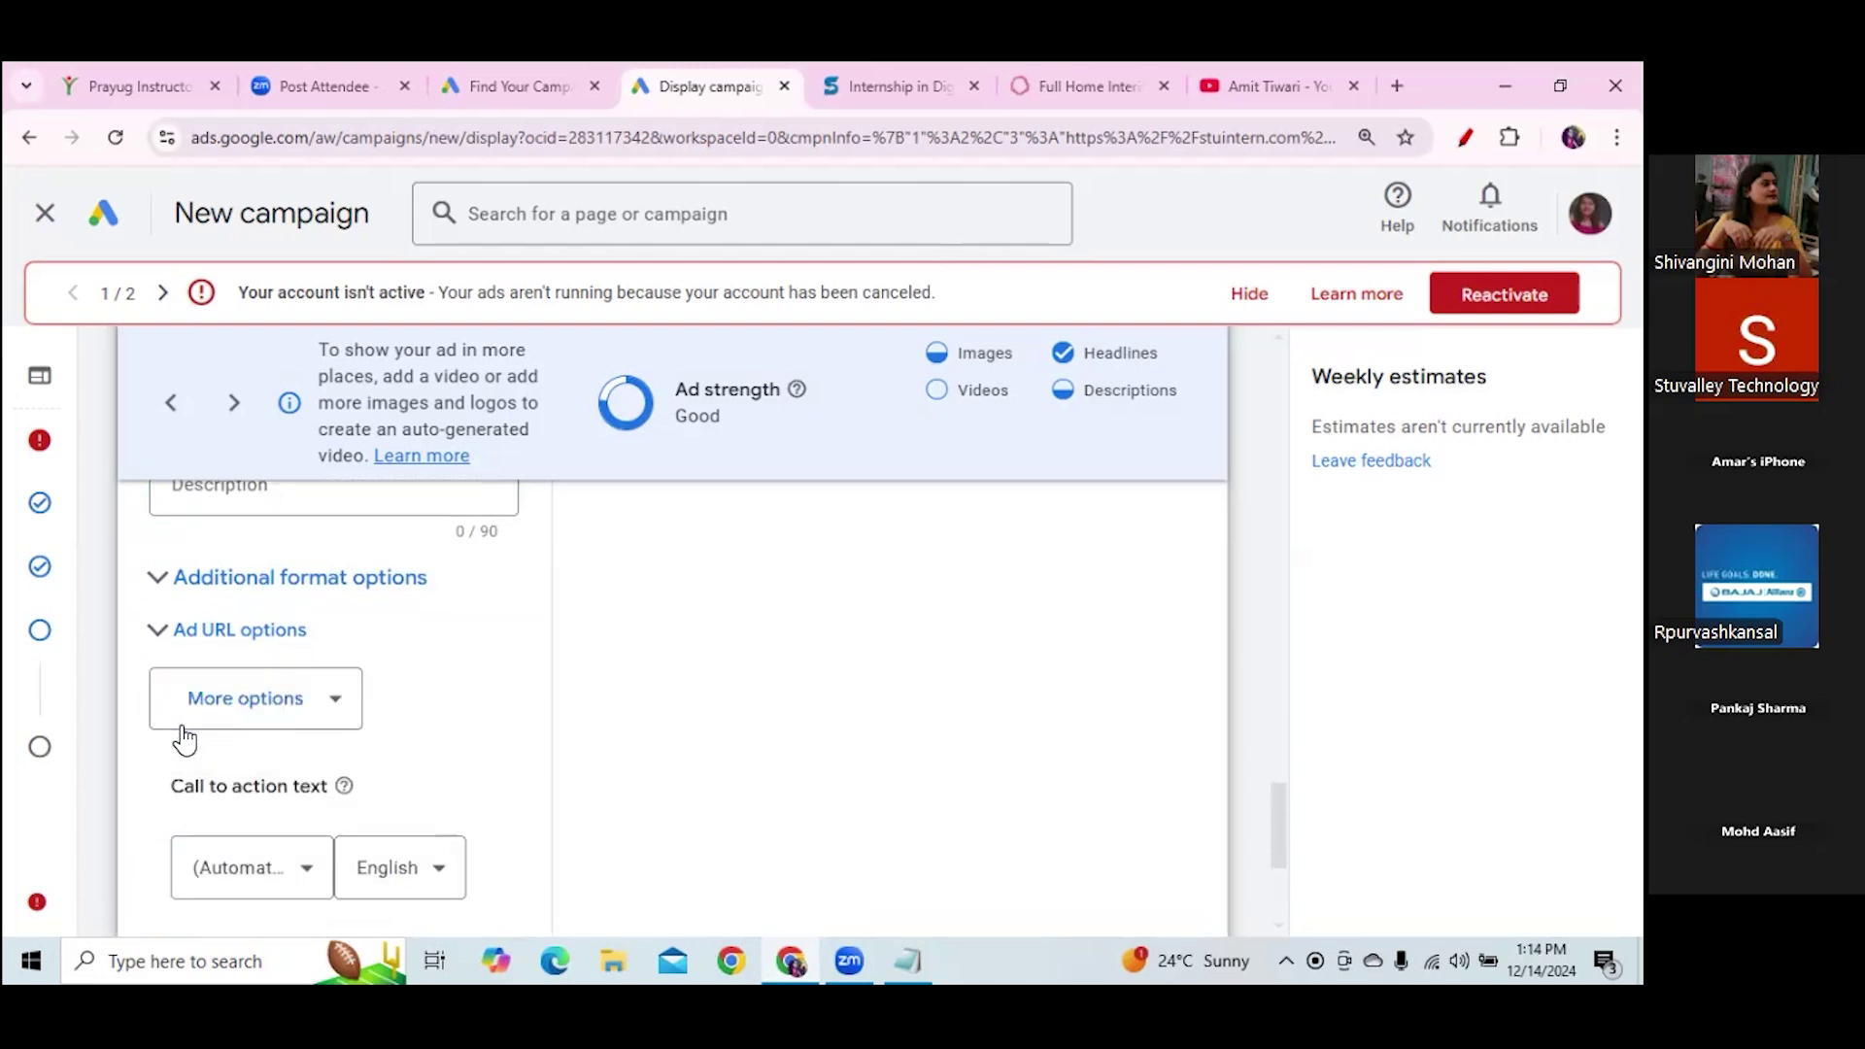
scroll(1282, 832, down, 3)
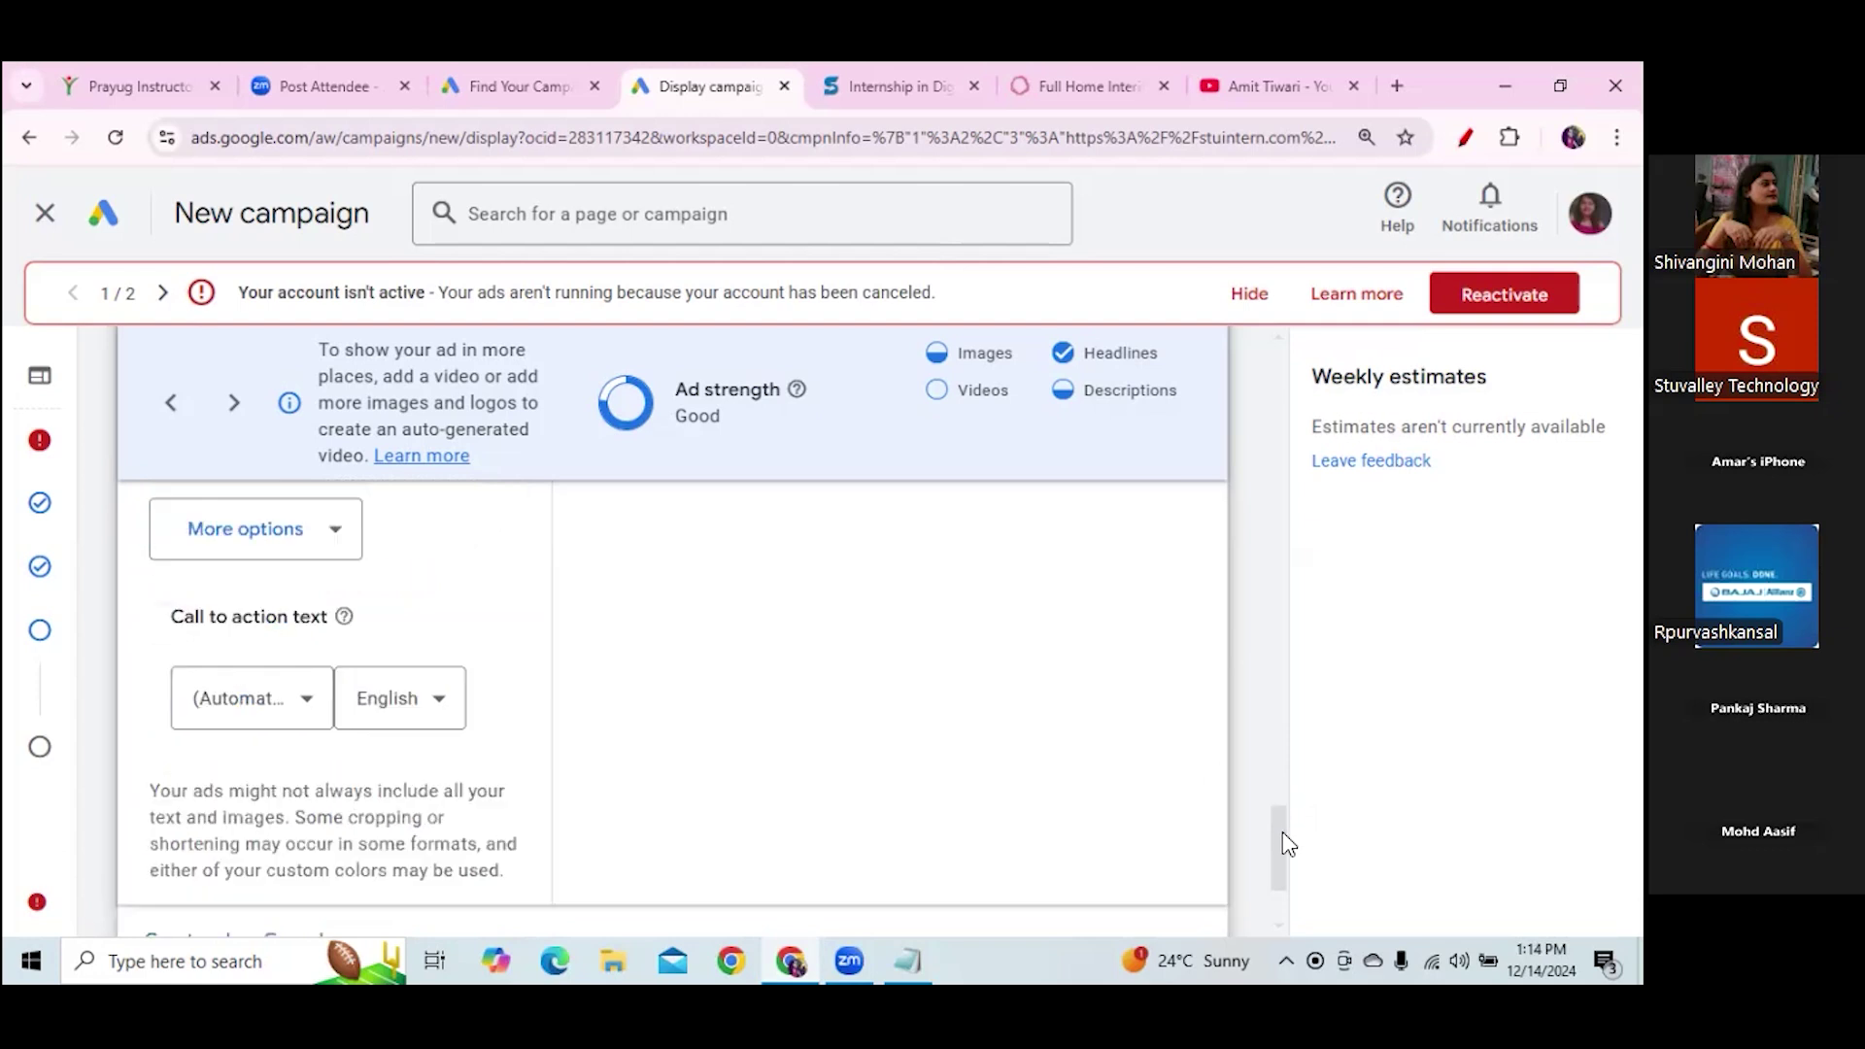
click(433, 599)
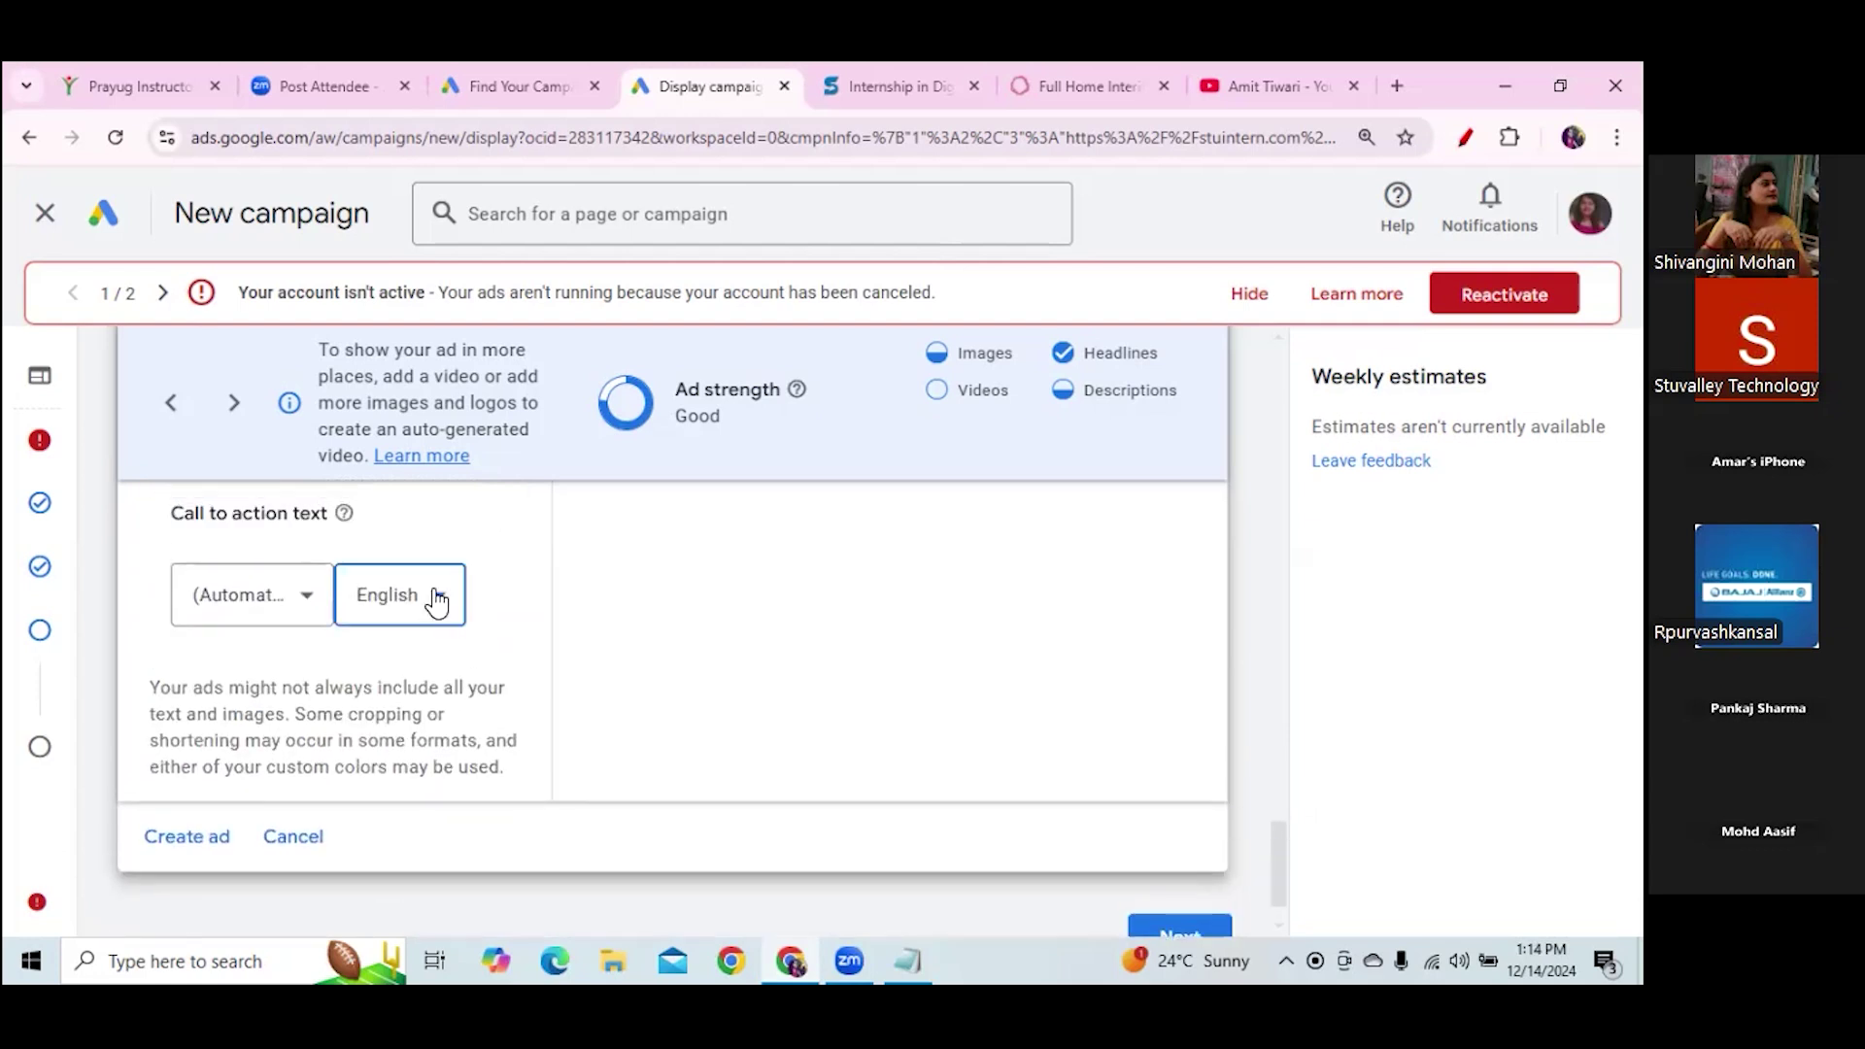
right_click(137, 599)
click(245, 685)
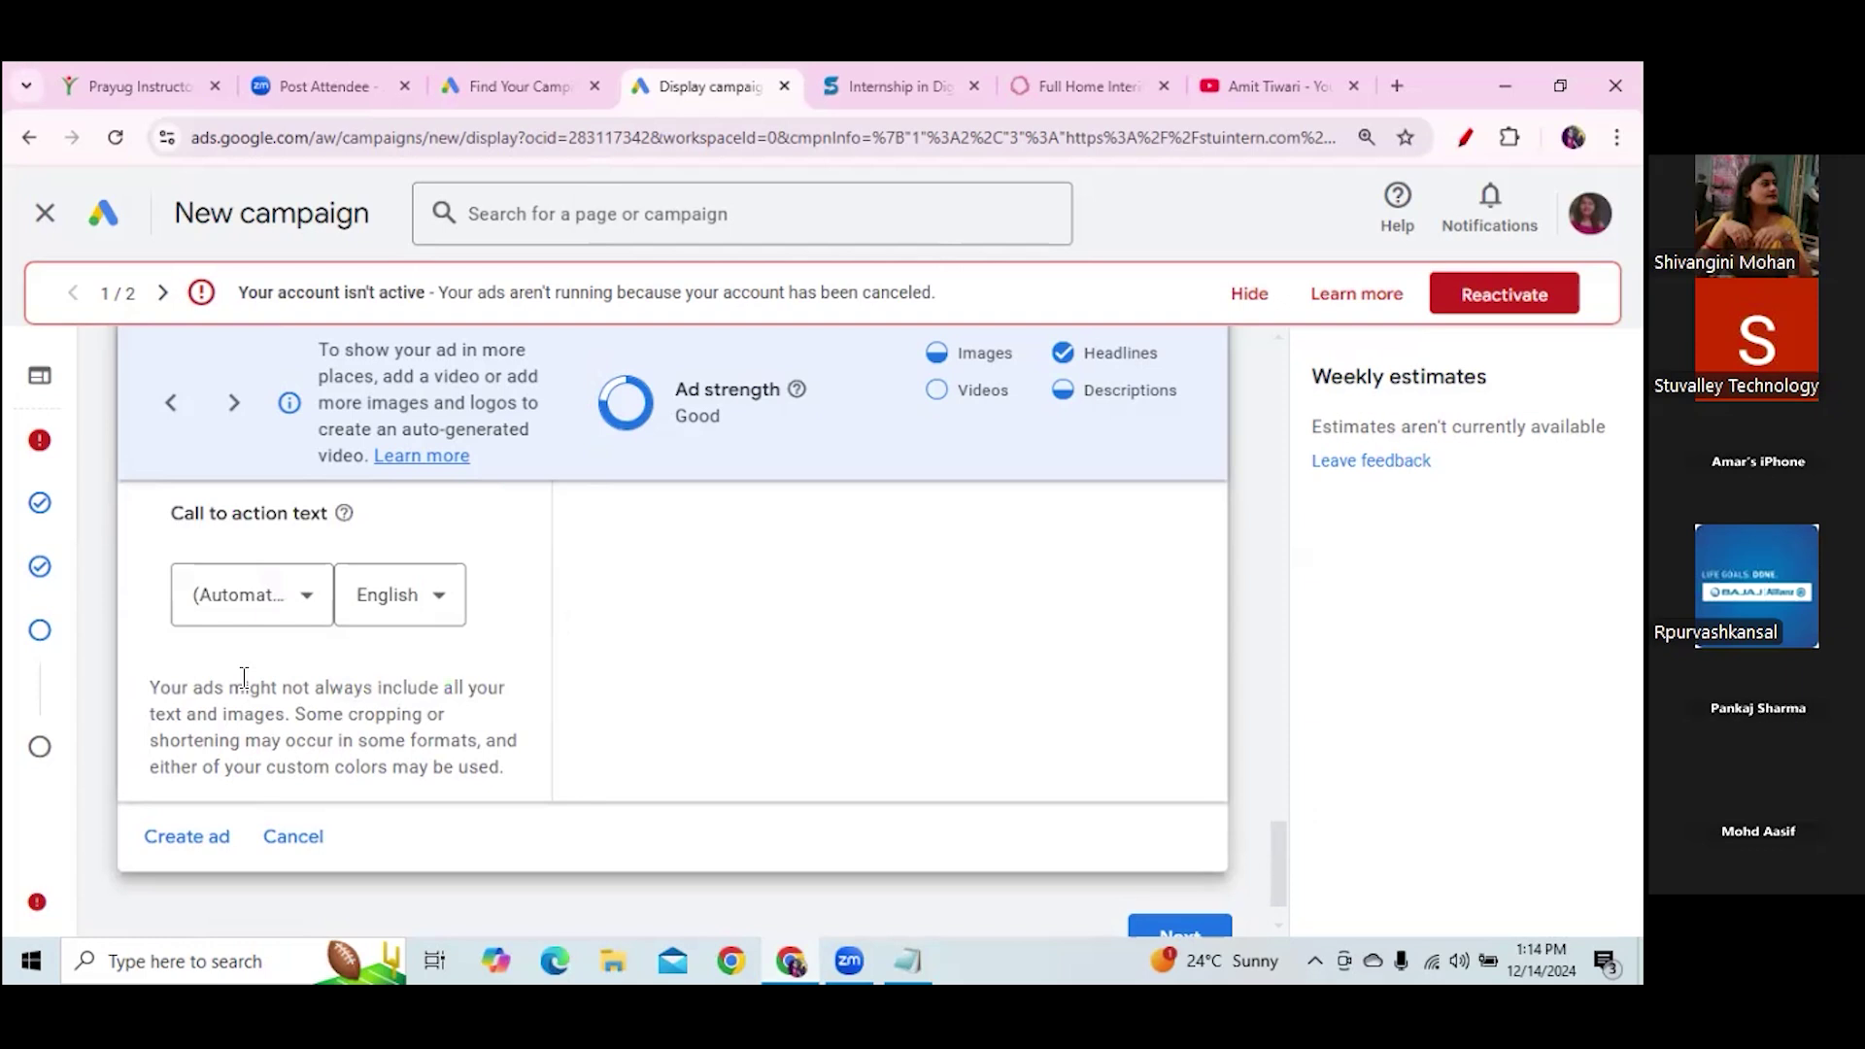
Try "Contact Us" and "Apply Now" as the ad's call to action text
click(300, 603)
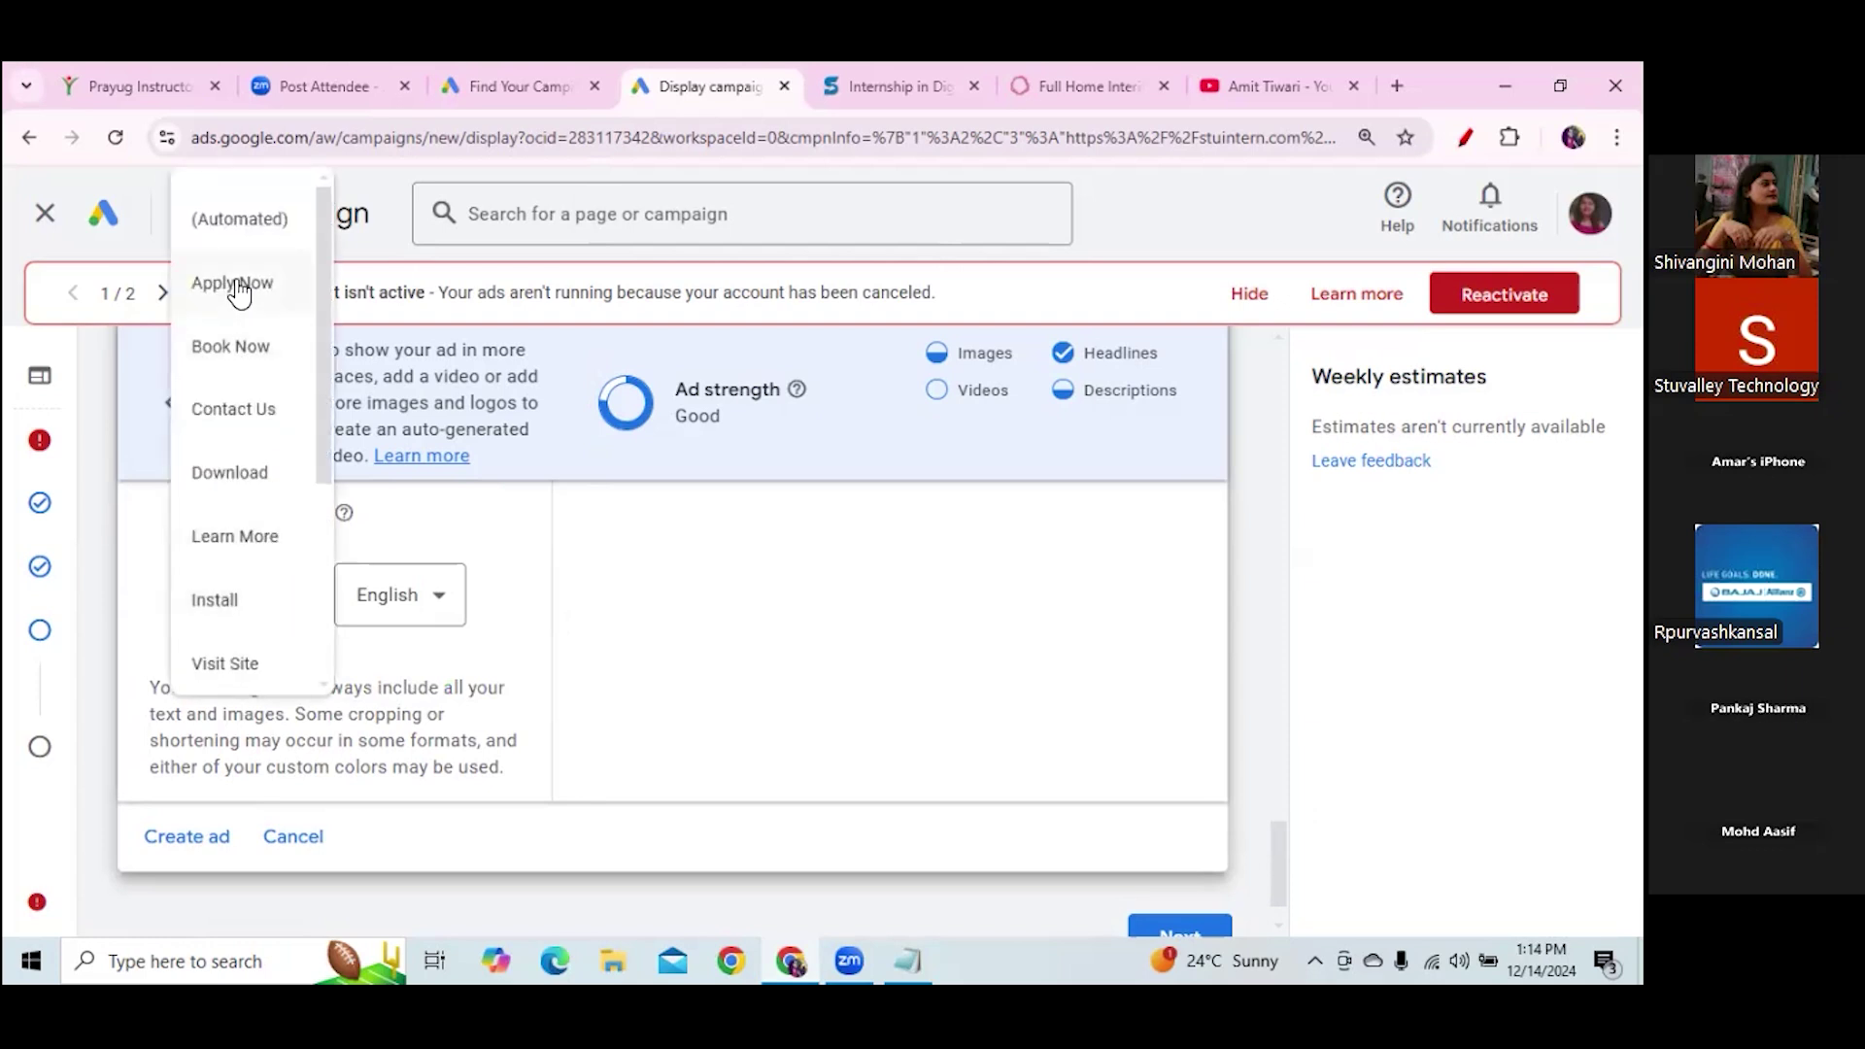
click(238, 420)
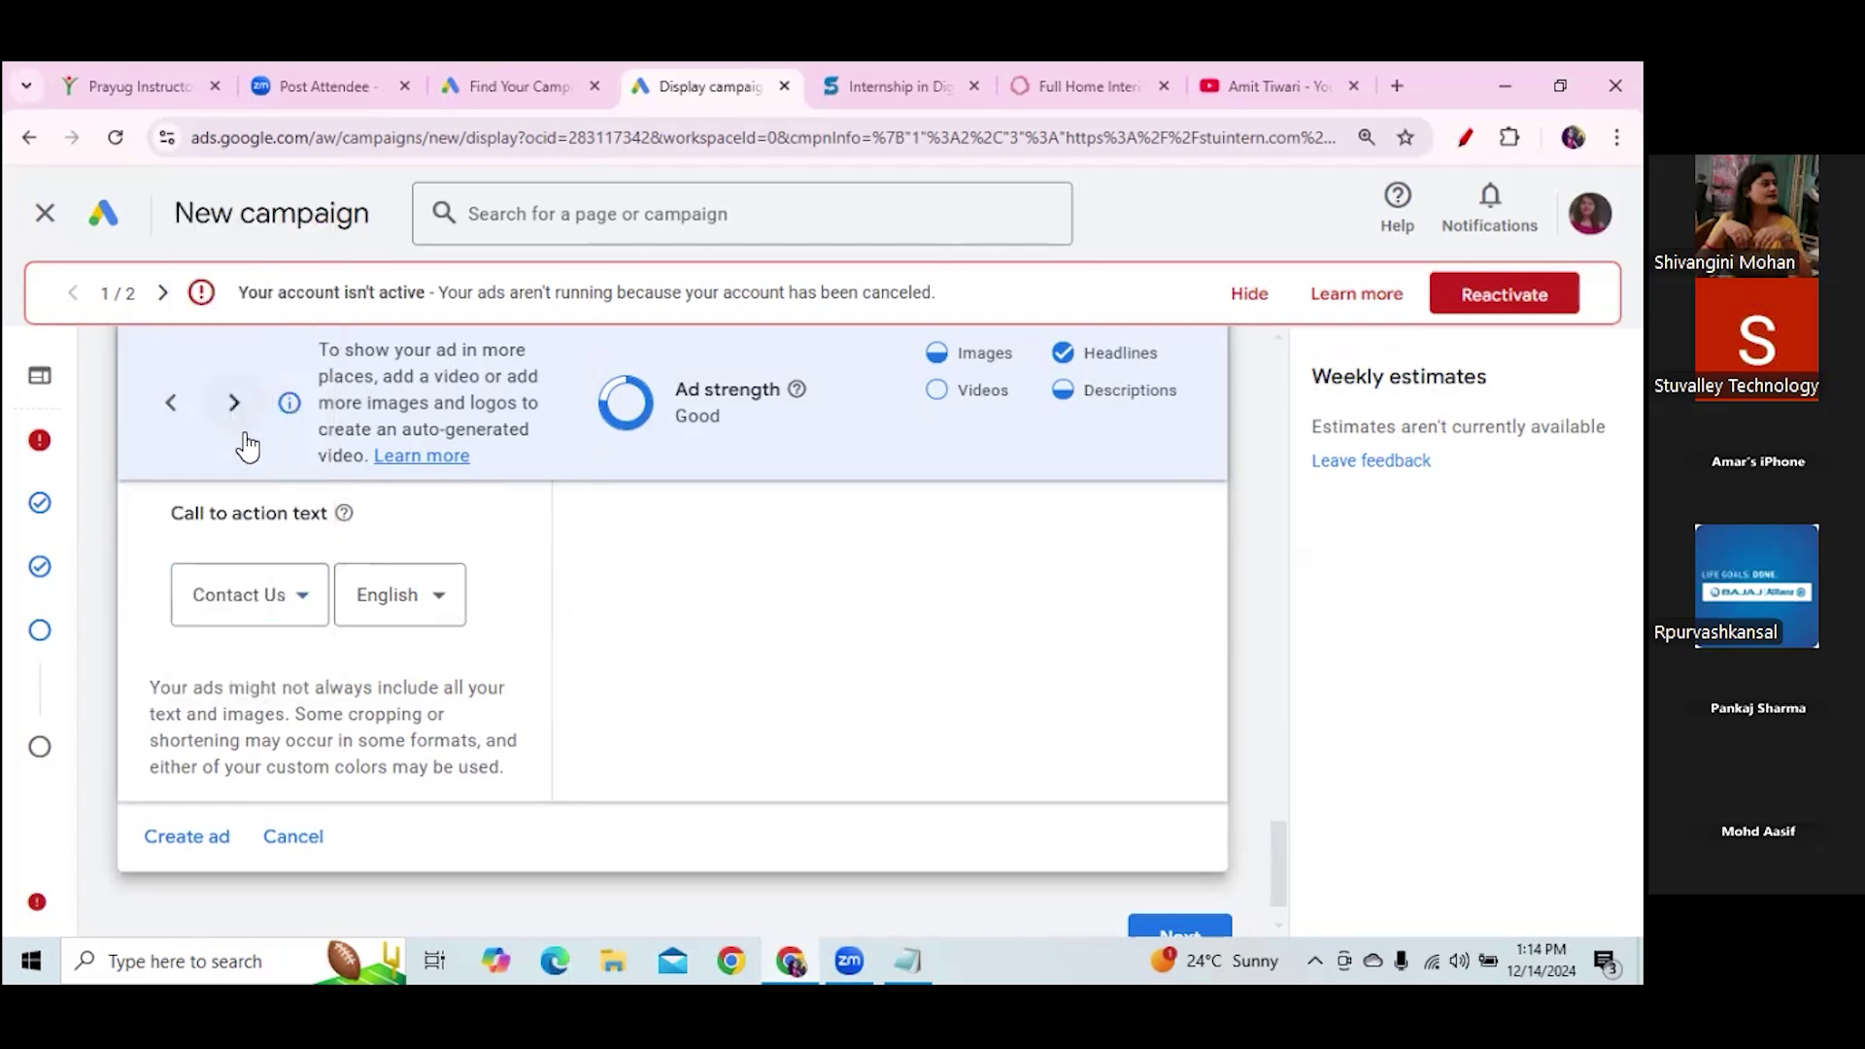
click(287, 599)
click(257, 296)
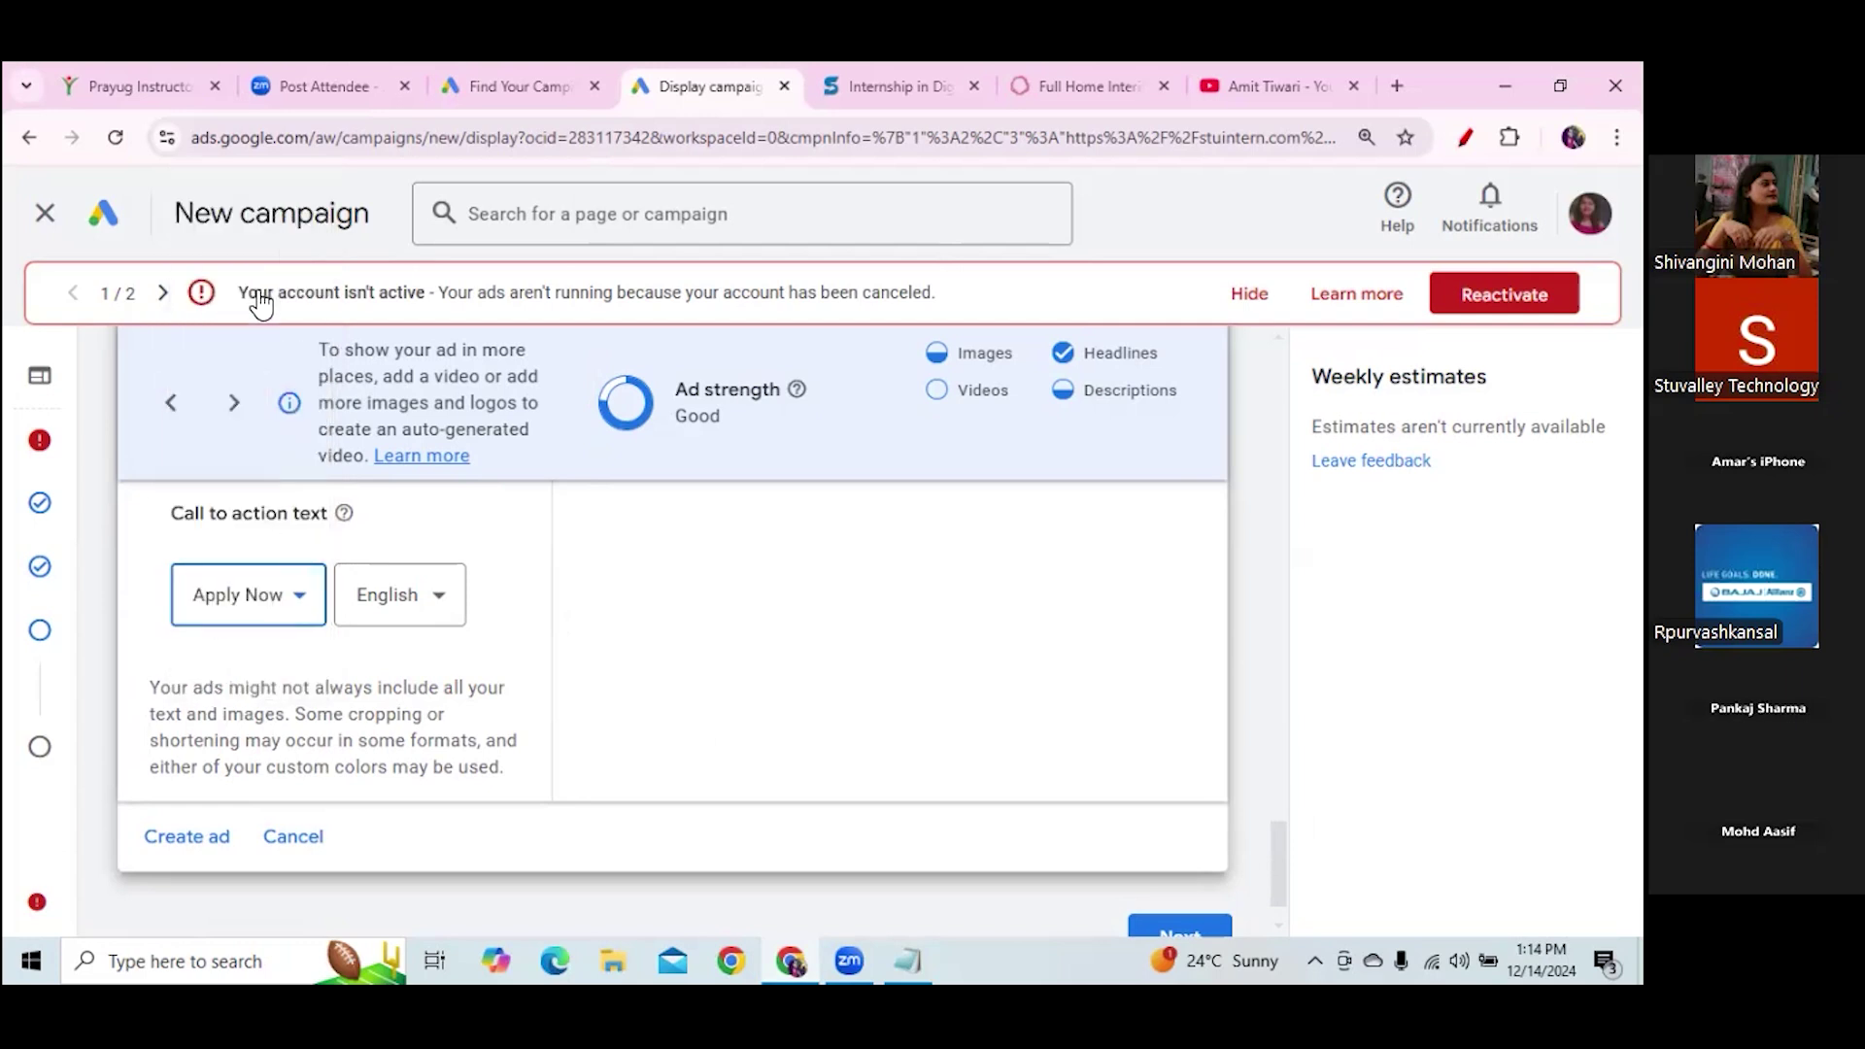
Set the ad's call to action text to "Learn More"
click(294, 589)
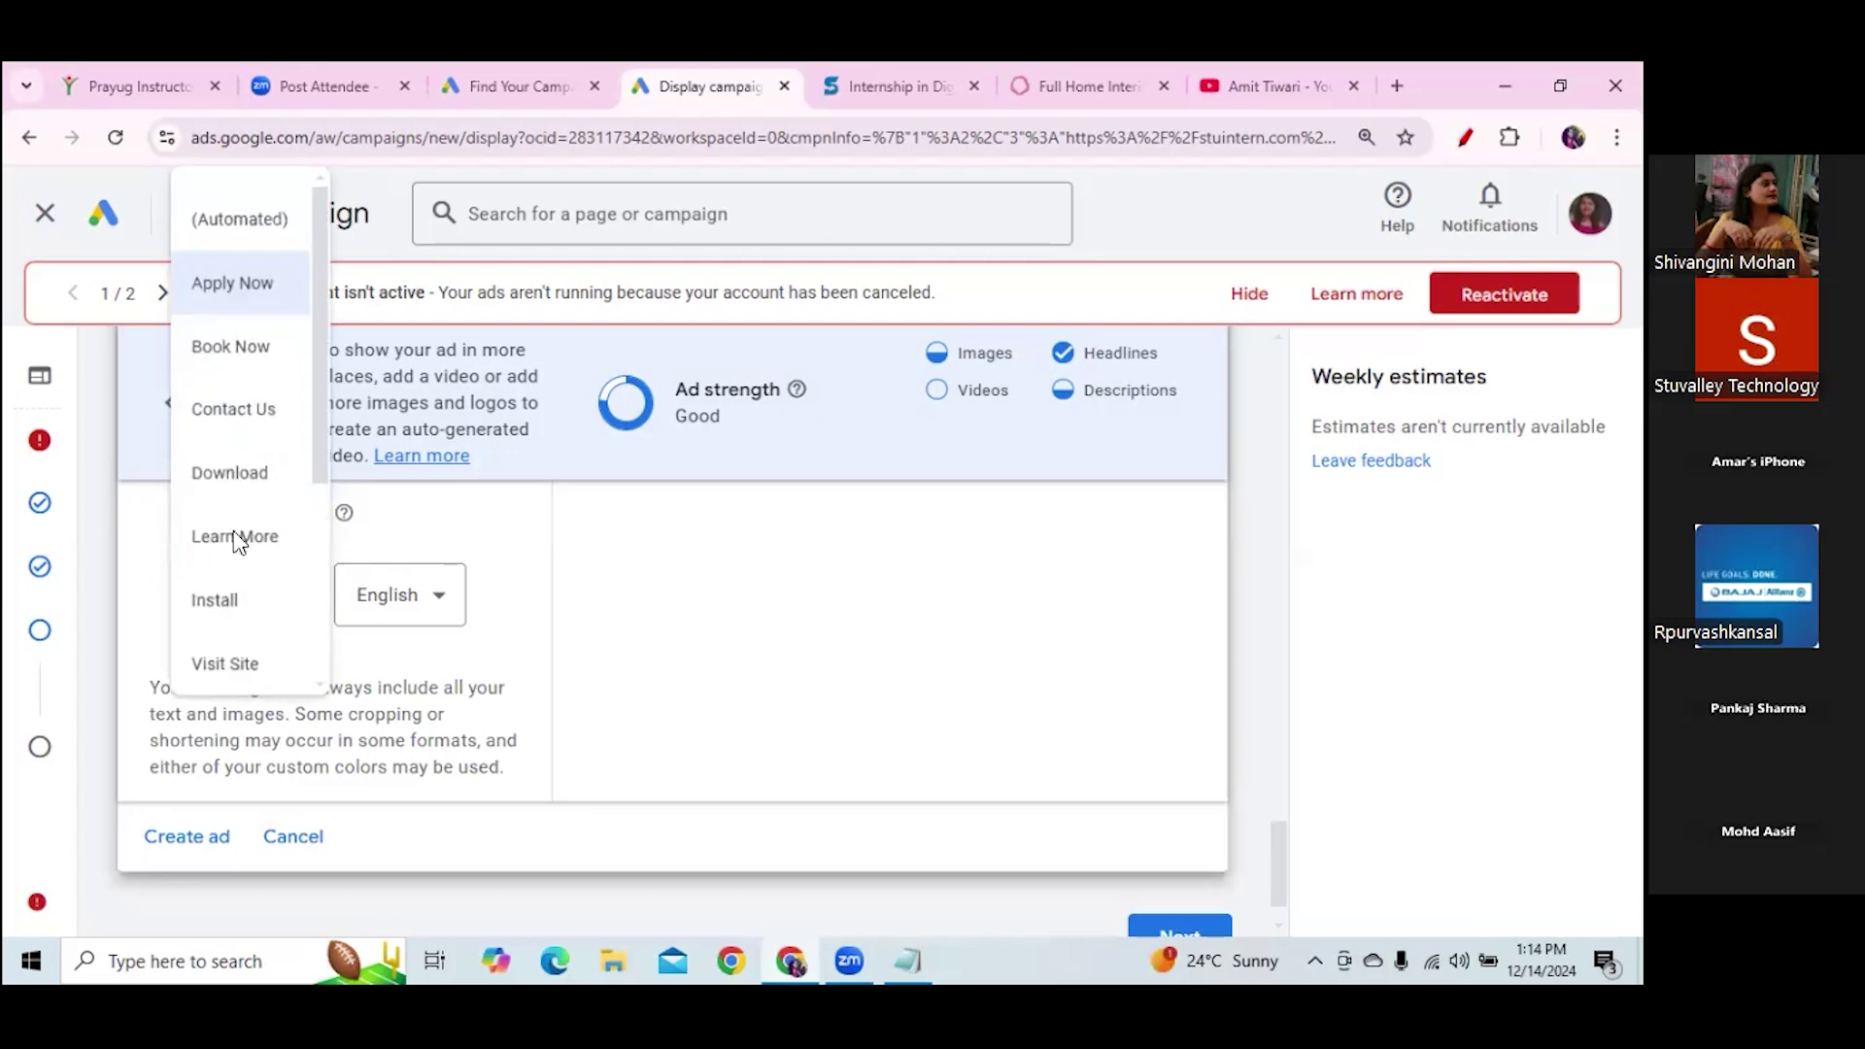
click(244, 550)
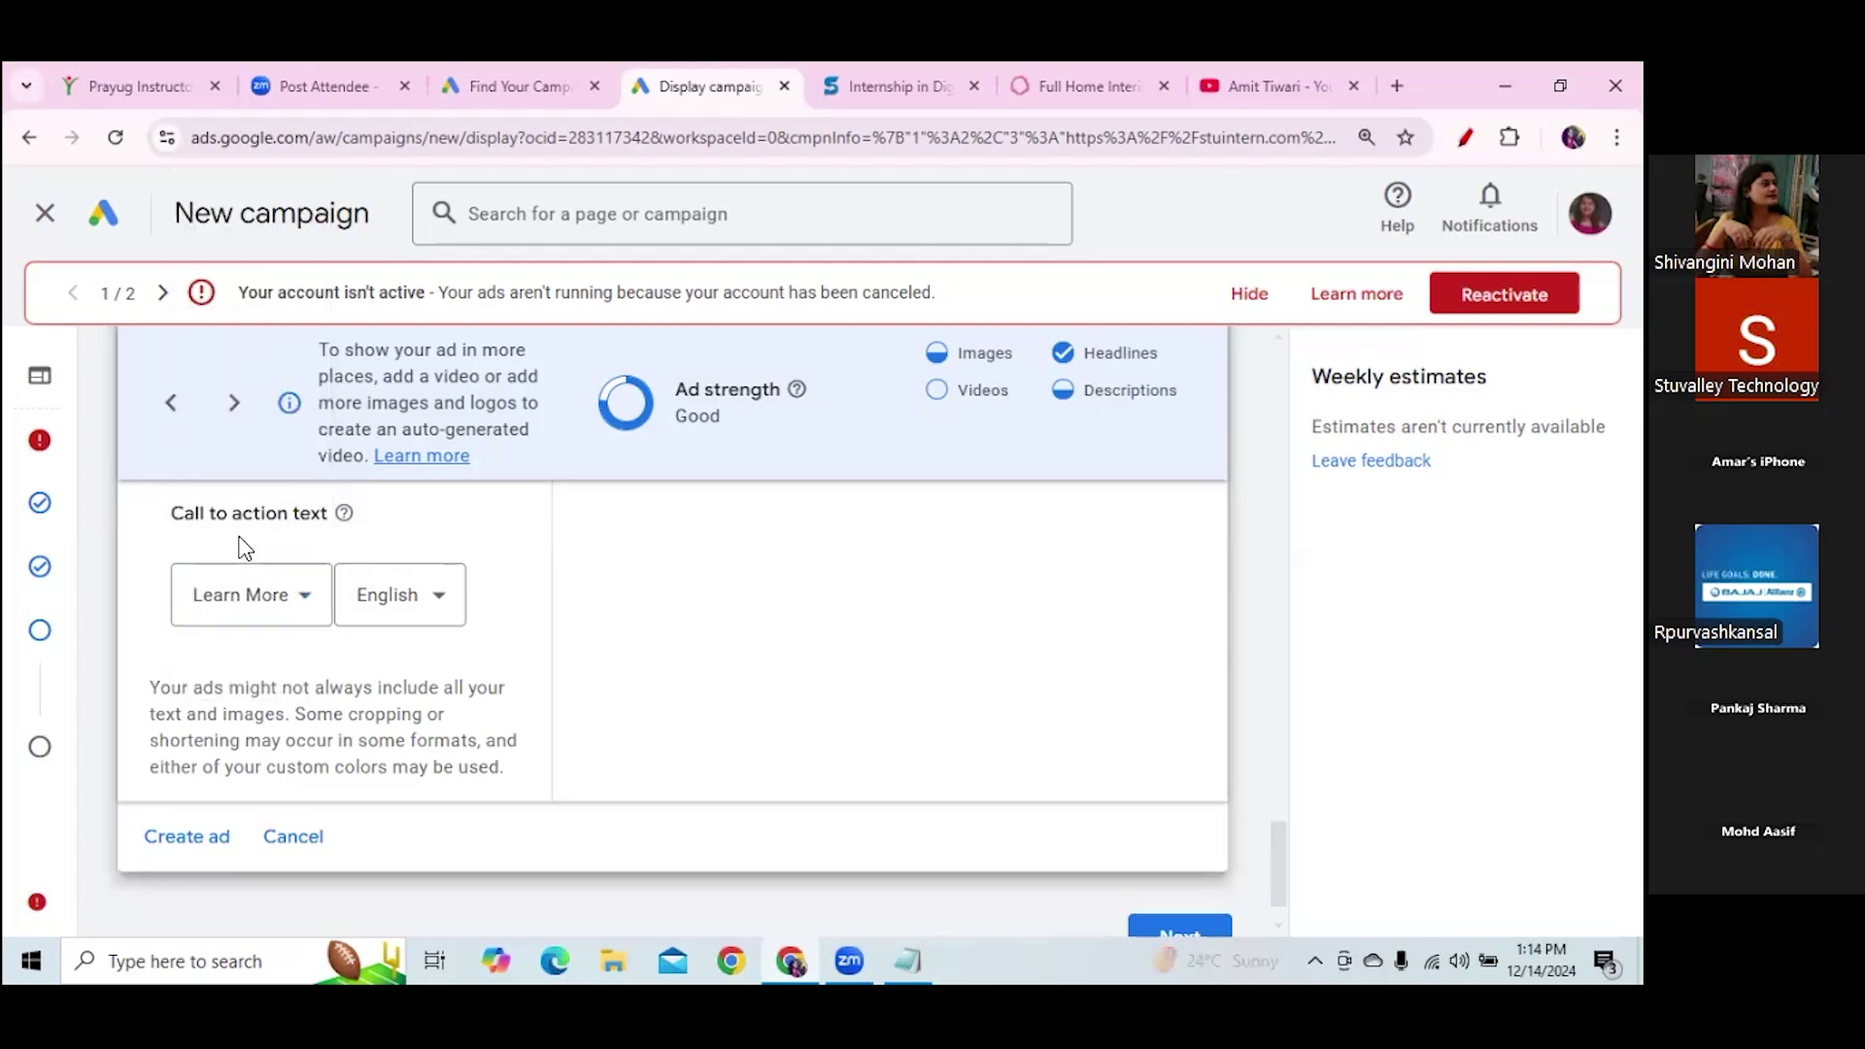
Preview the ad in its closed Gmail, YouTube and Display formats
drag(1267, 831, 1257, 426)
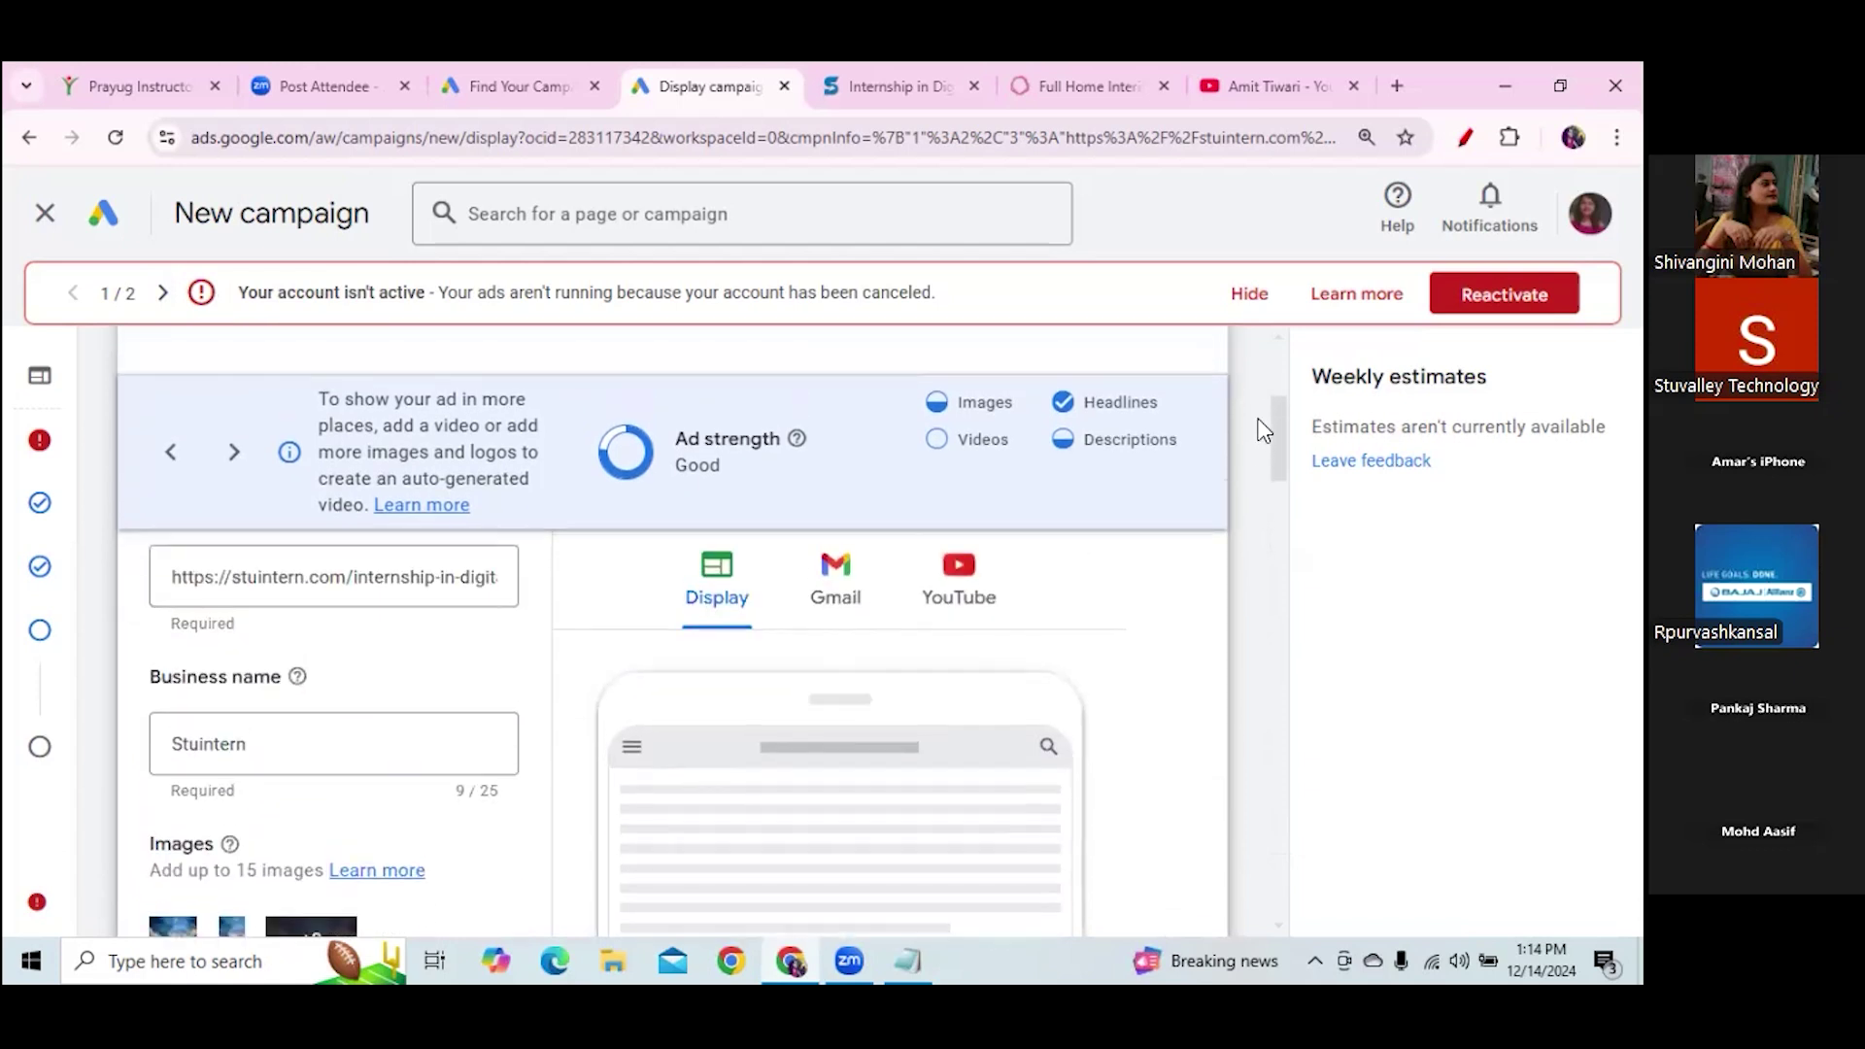
click(849, 573)
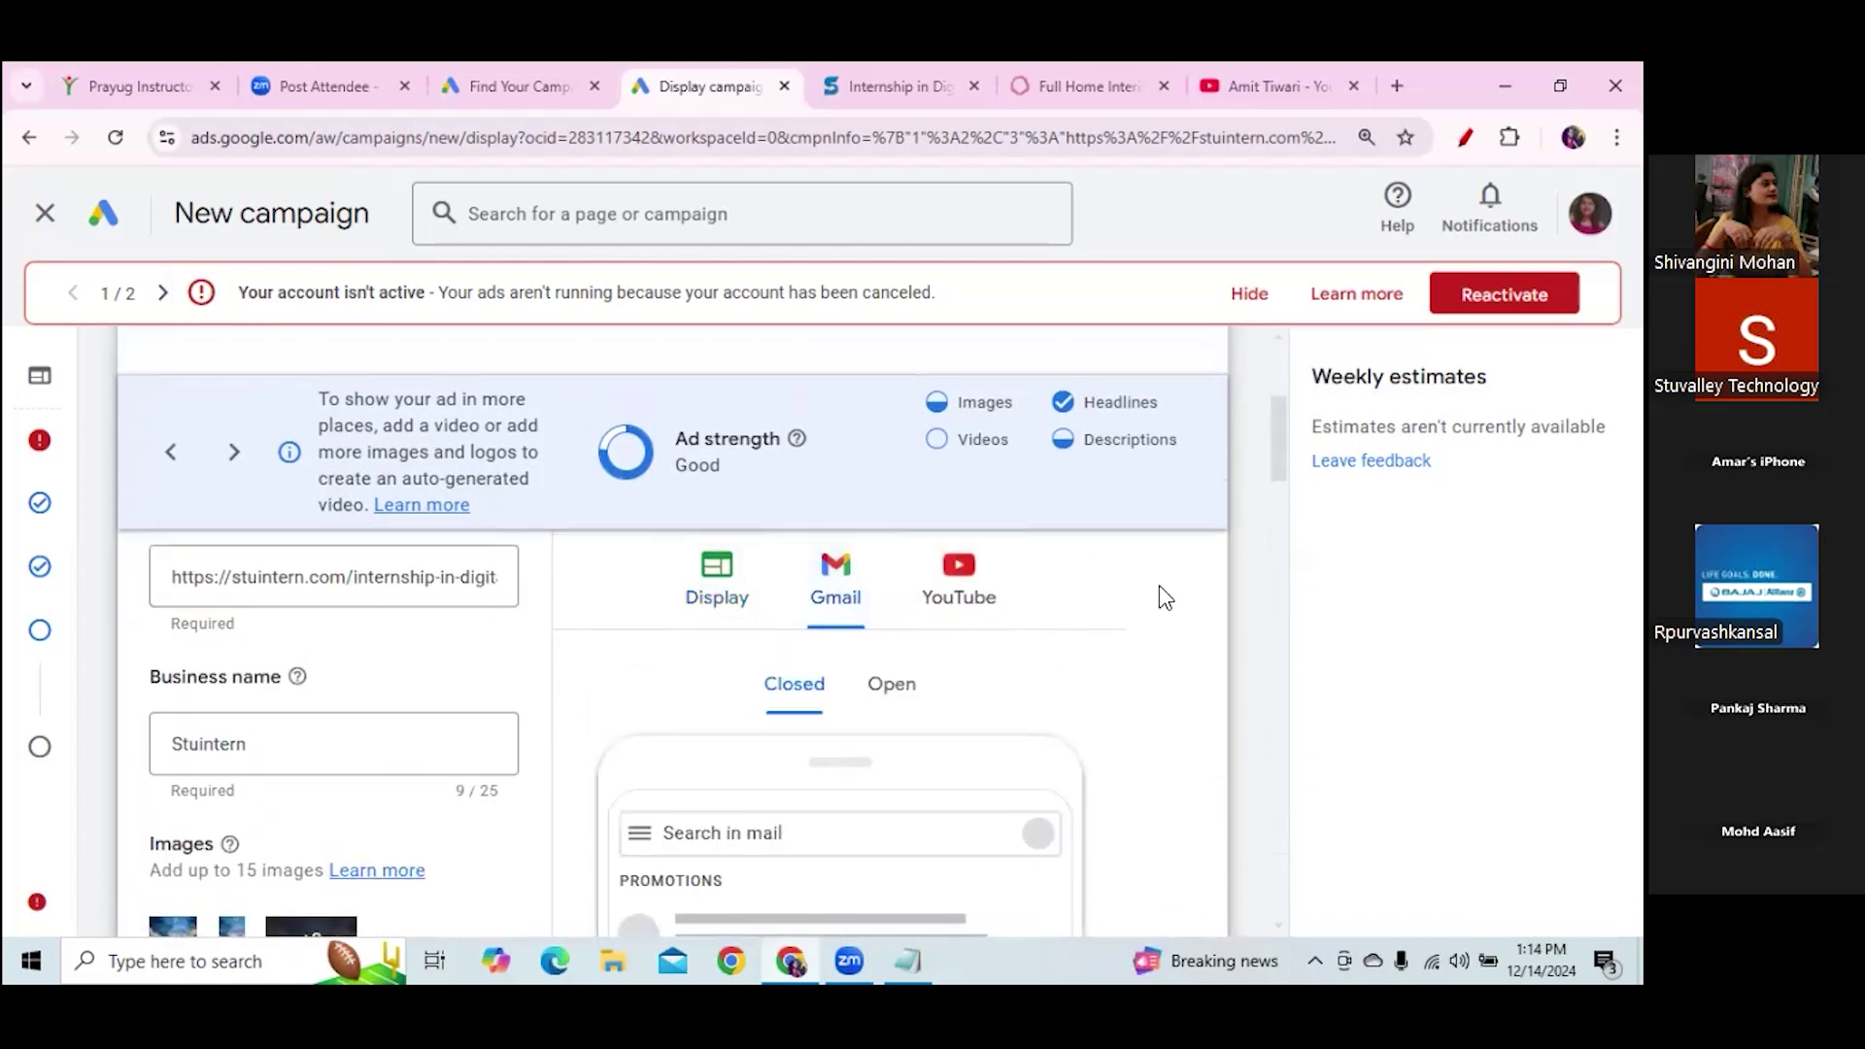
drag(1273, 470, 1274, 495)
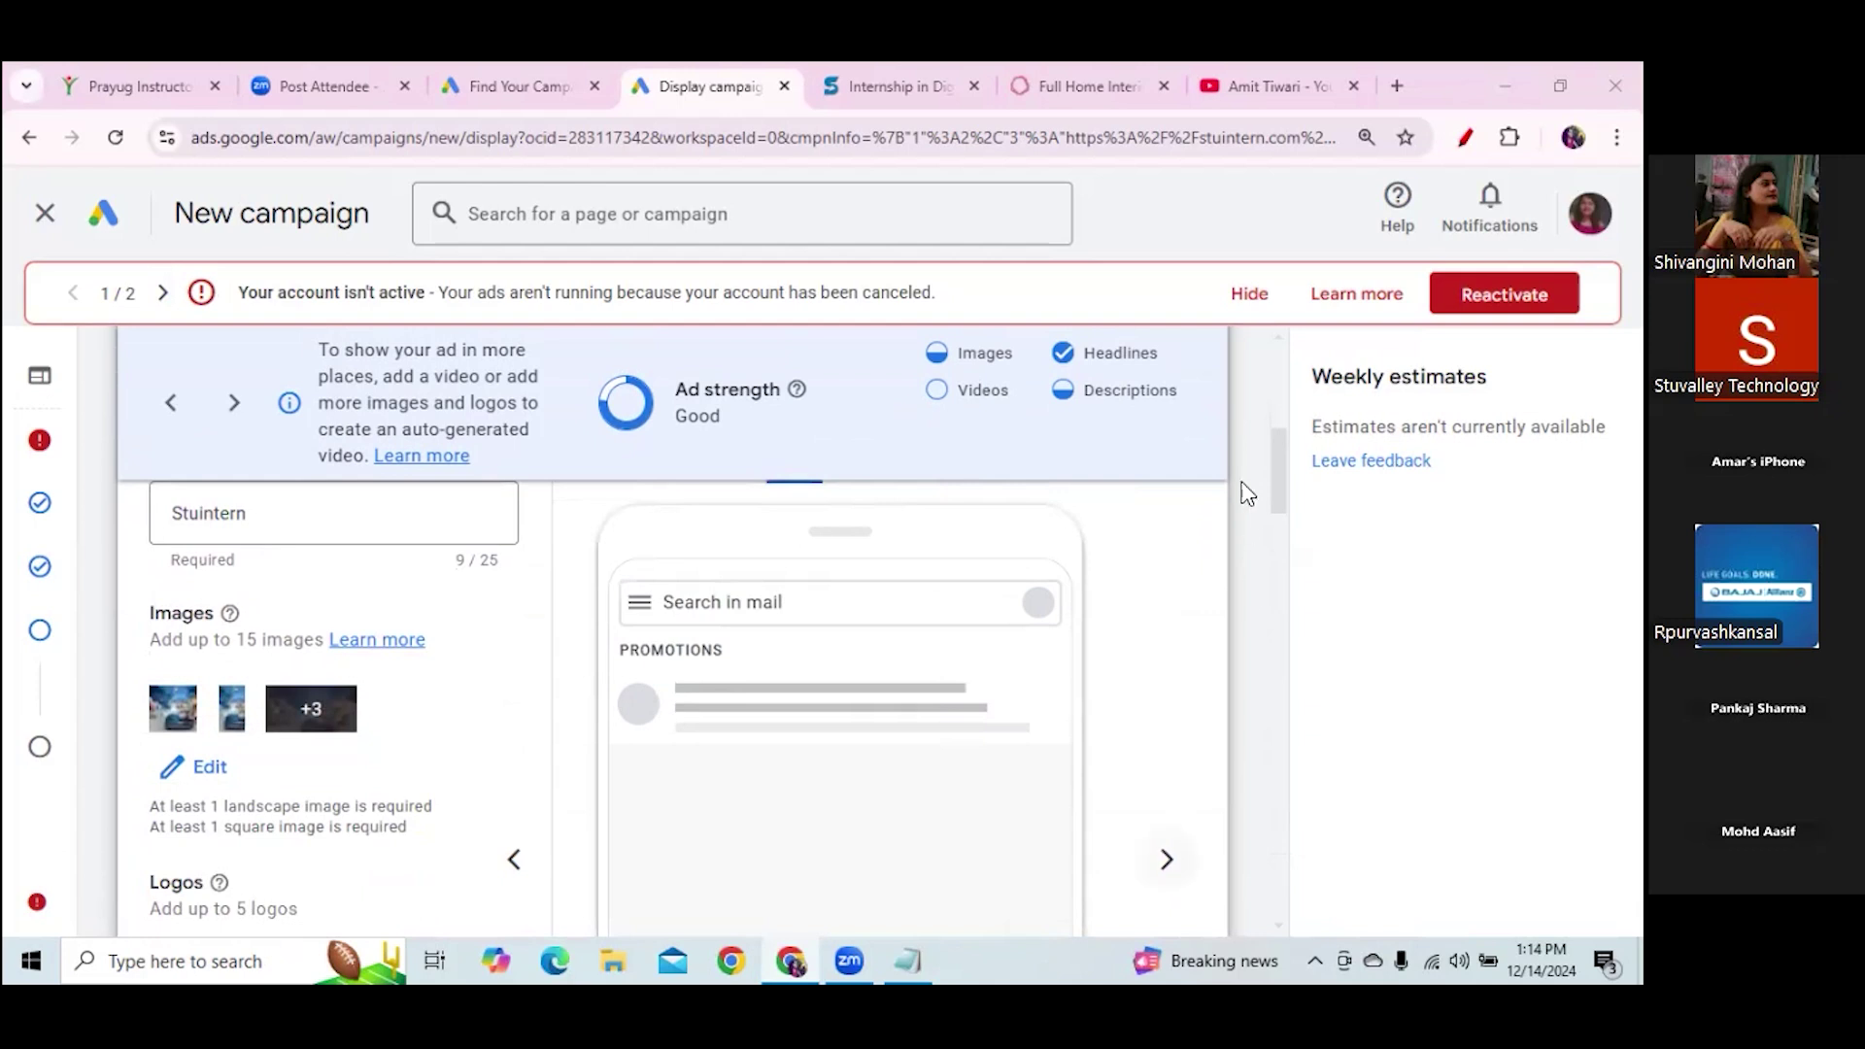
click(1284, 488)
drag(1291, 511, 1287, 468)
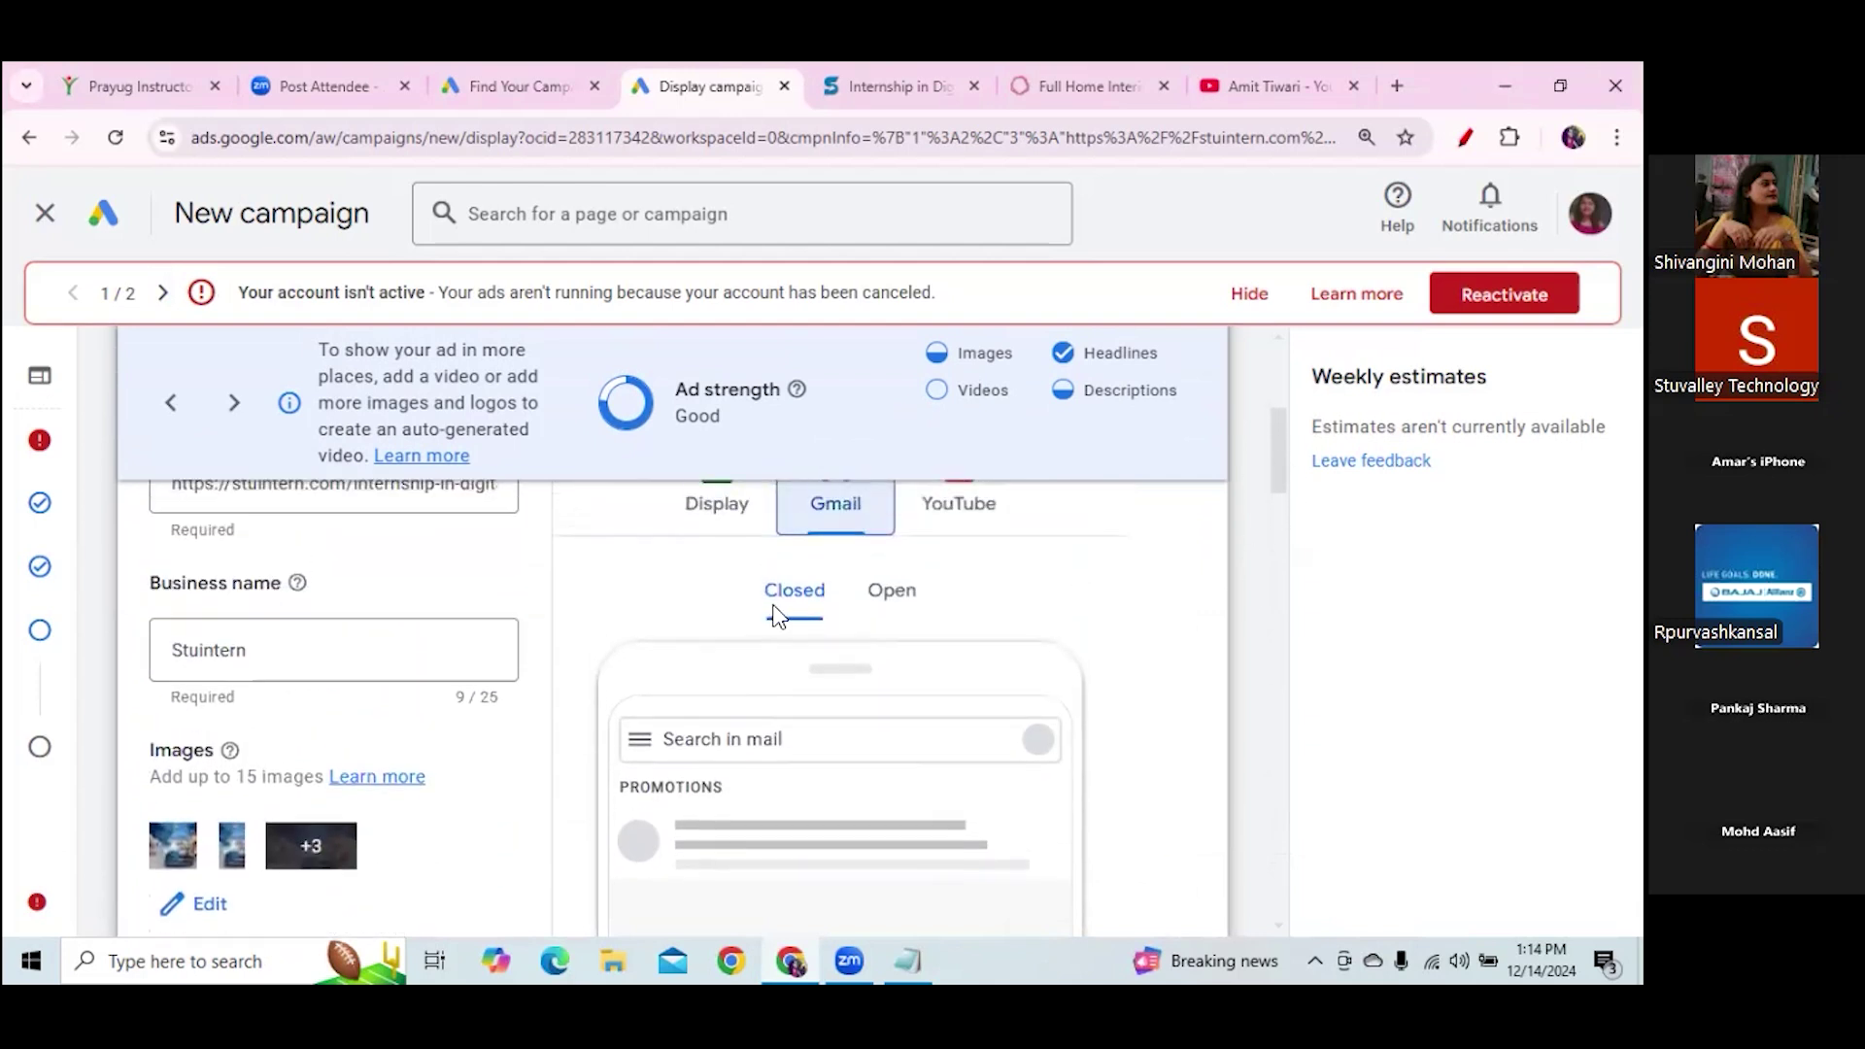
click(954, 513)
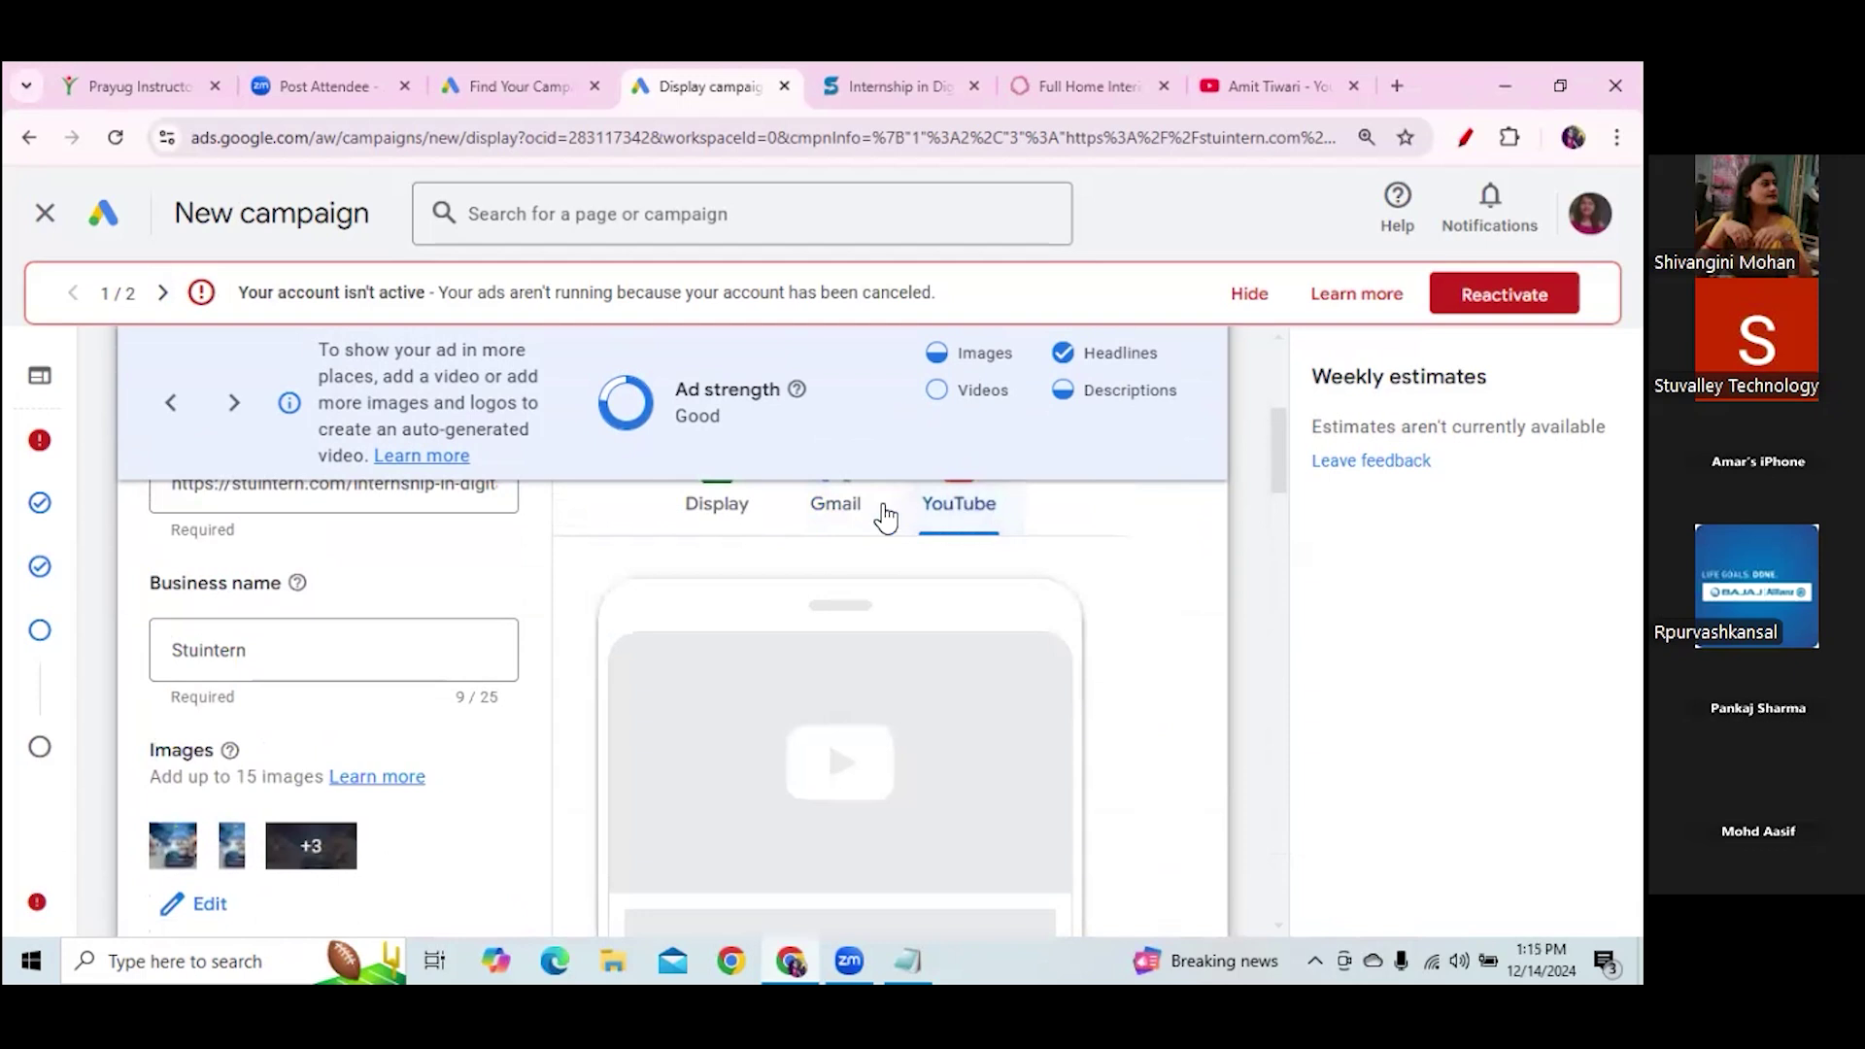
click(730, 508)
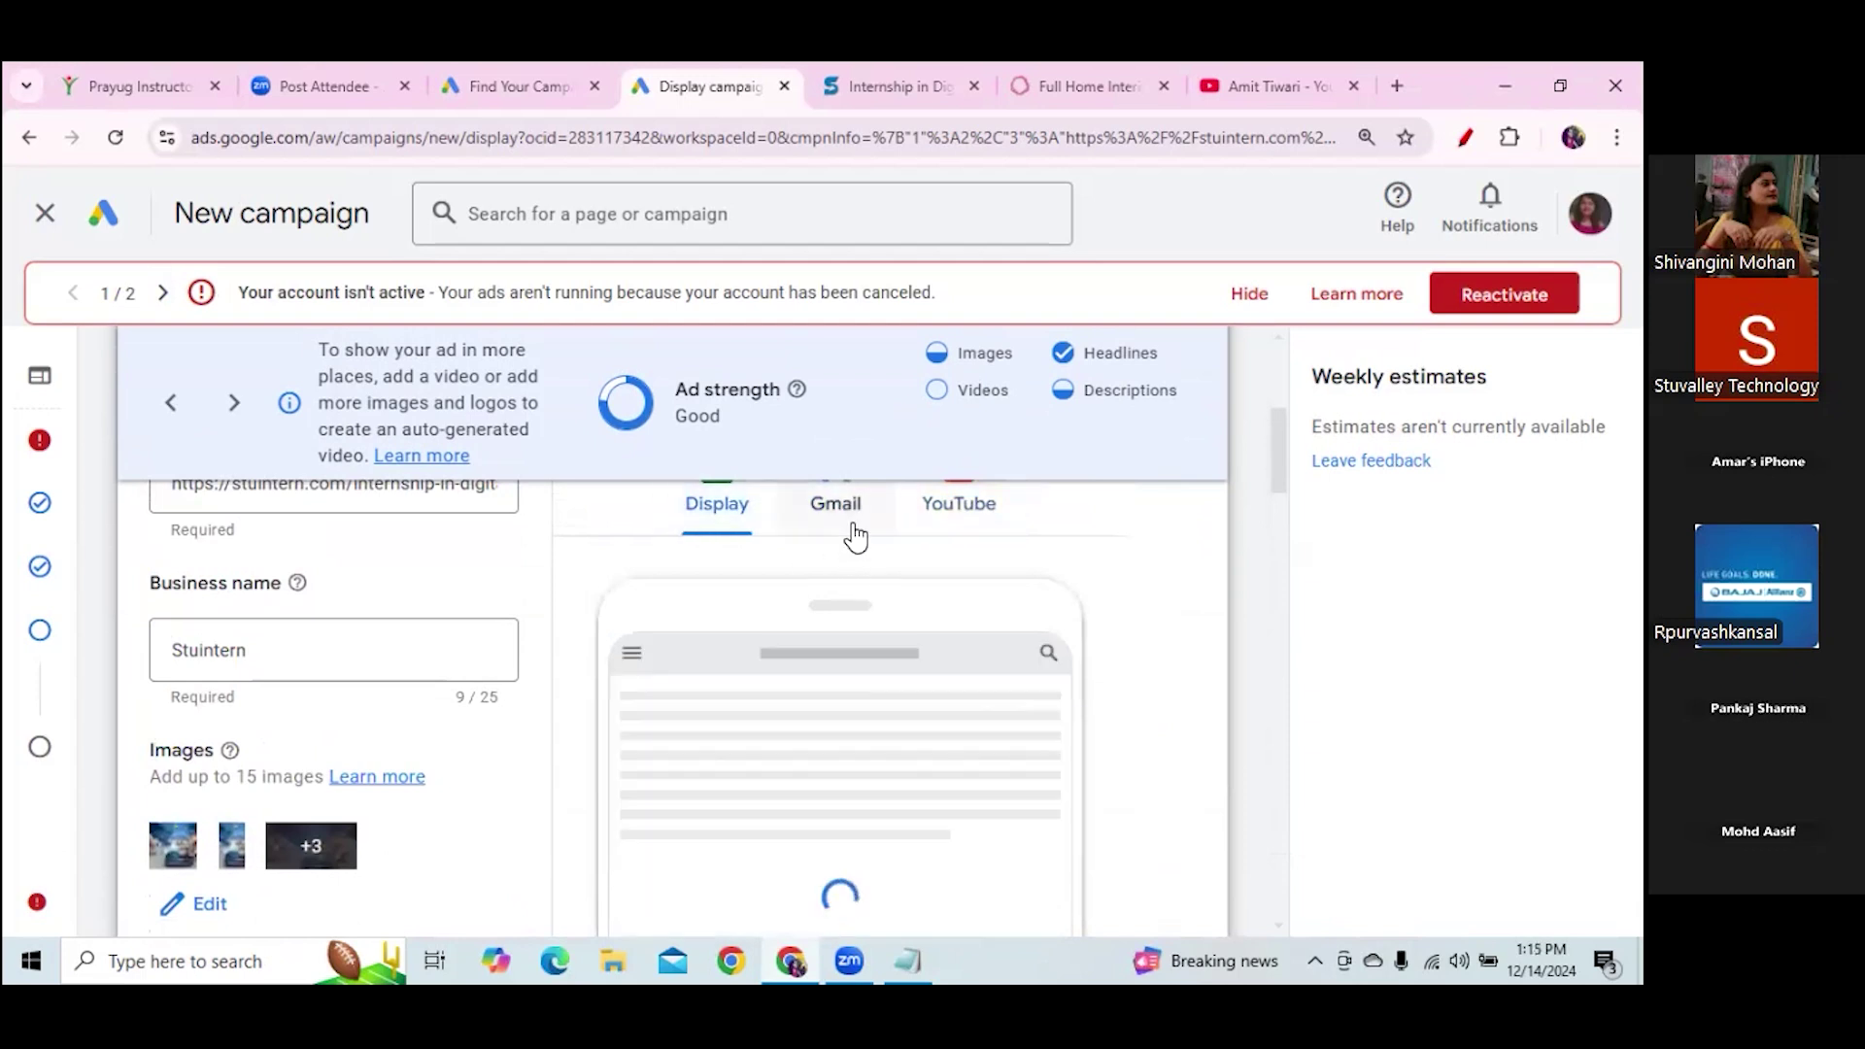
Examine the opened Gmail preview of the ad, from the sender line and image down to the call to action
click(846, 524)
click(889, 593)
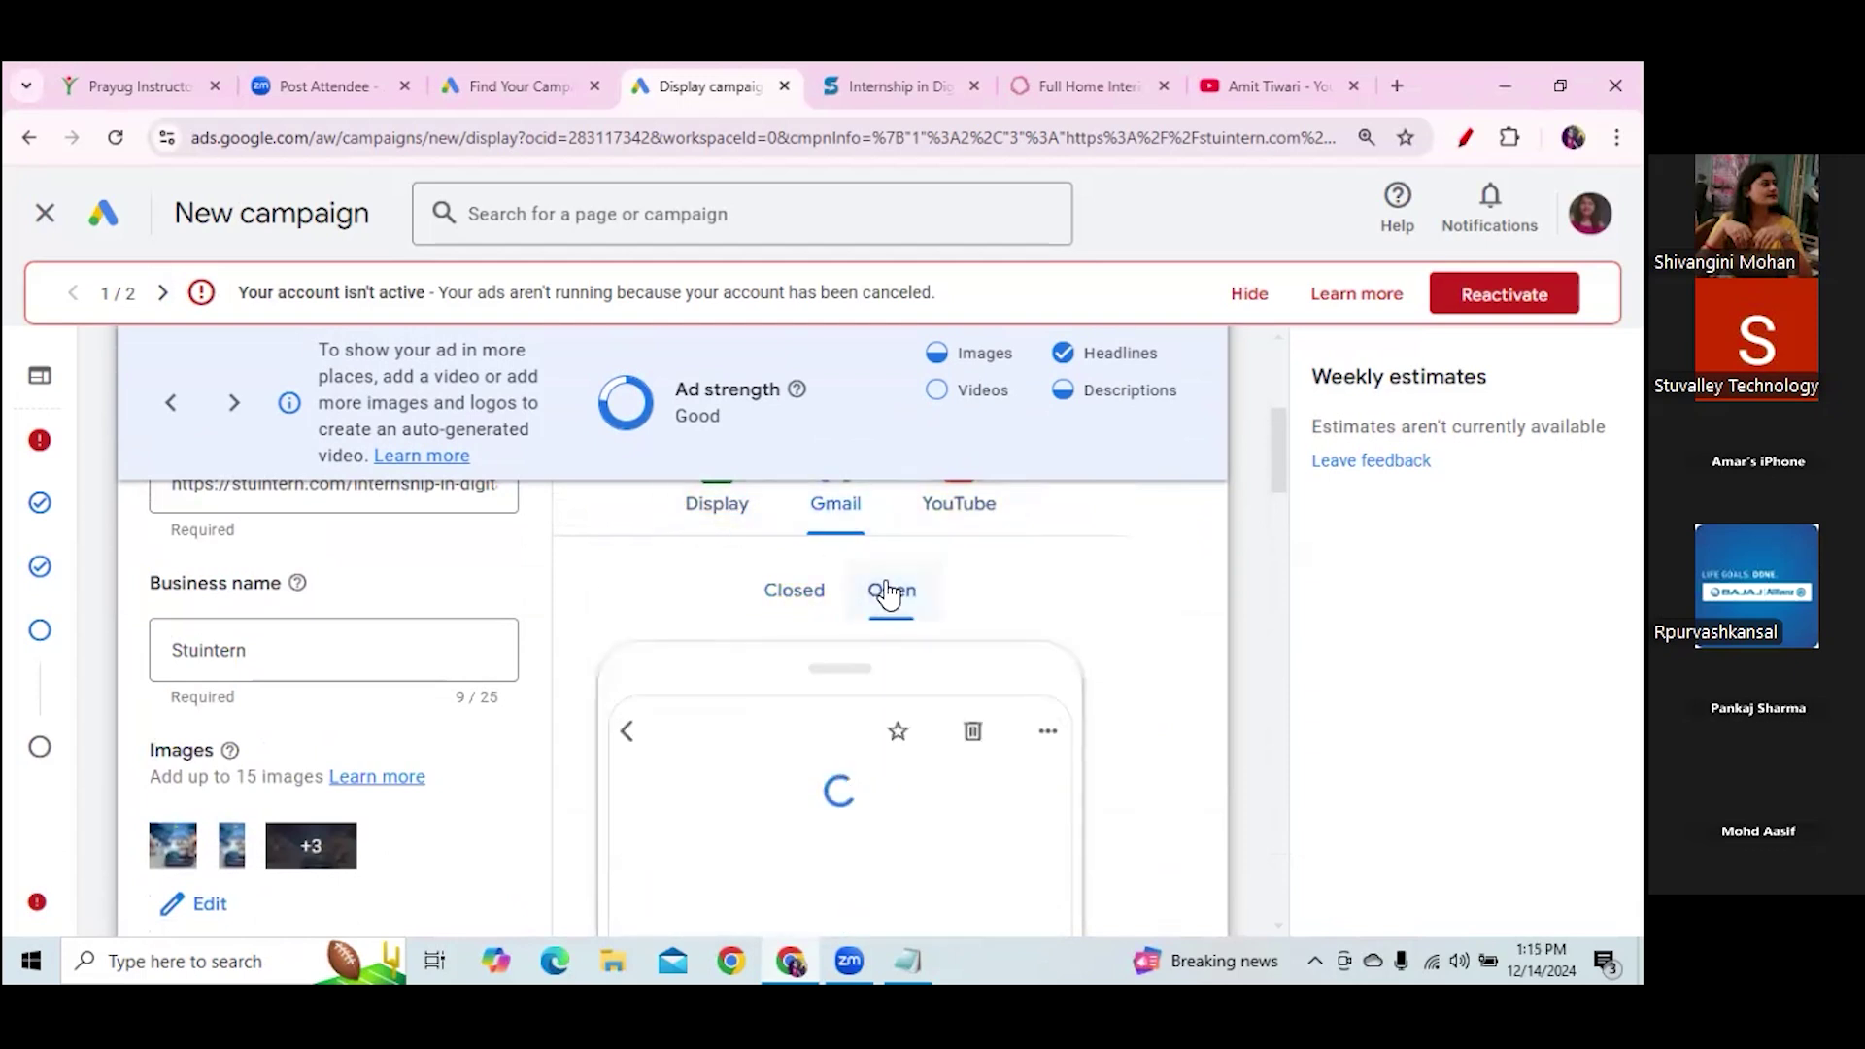
scroll(1294, 495, down, 2)
scroll(1294, 495, down, 2)
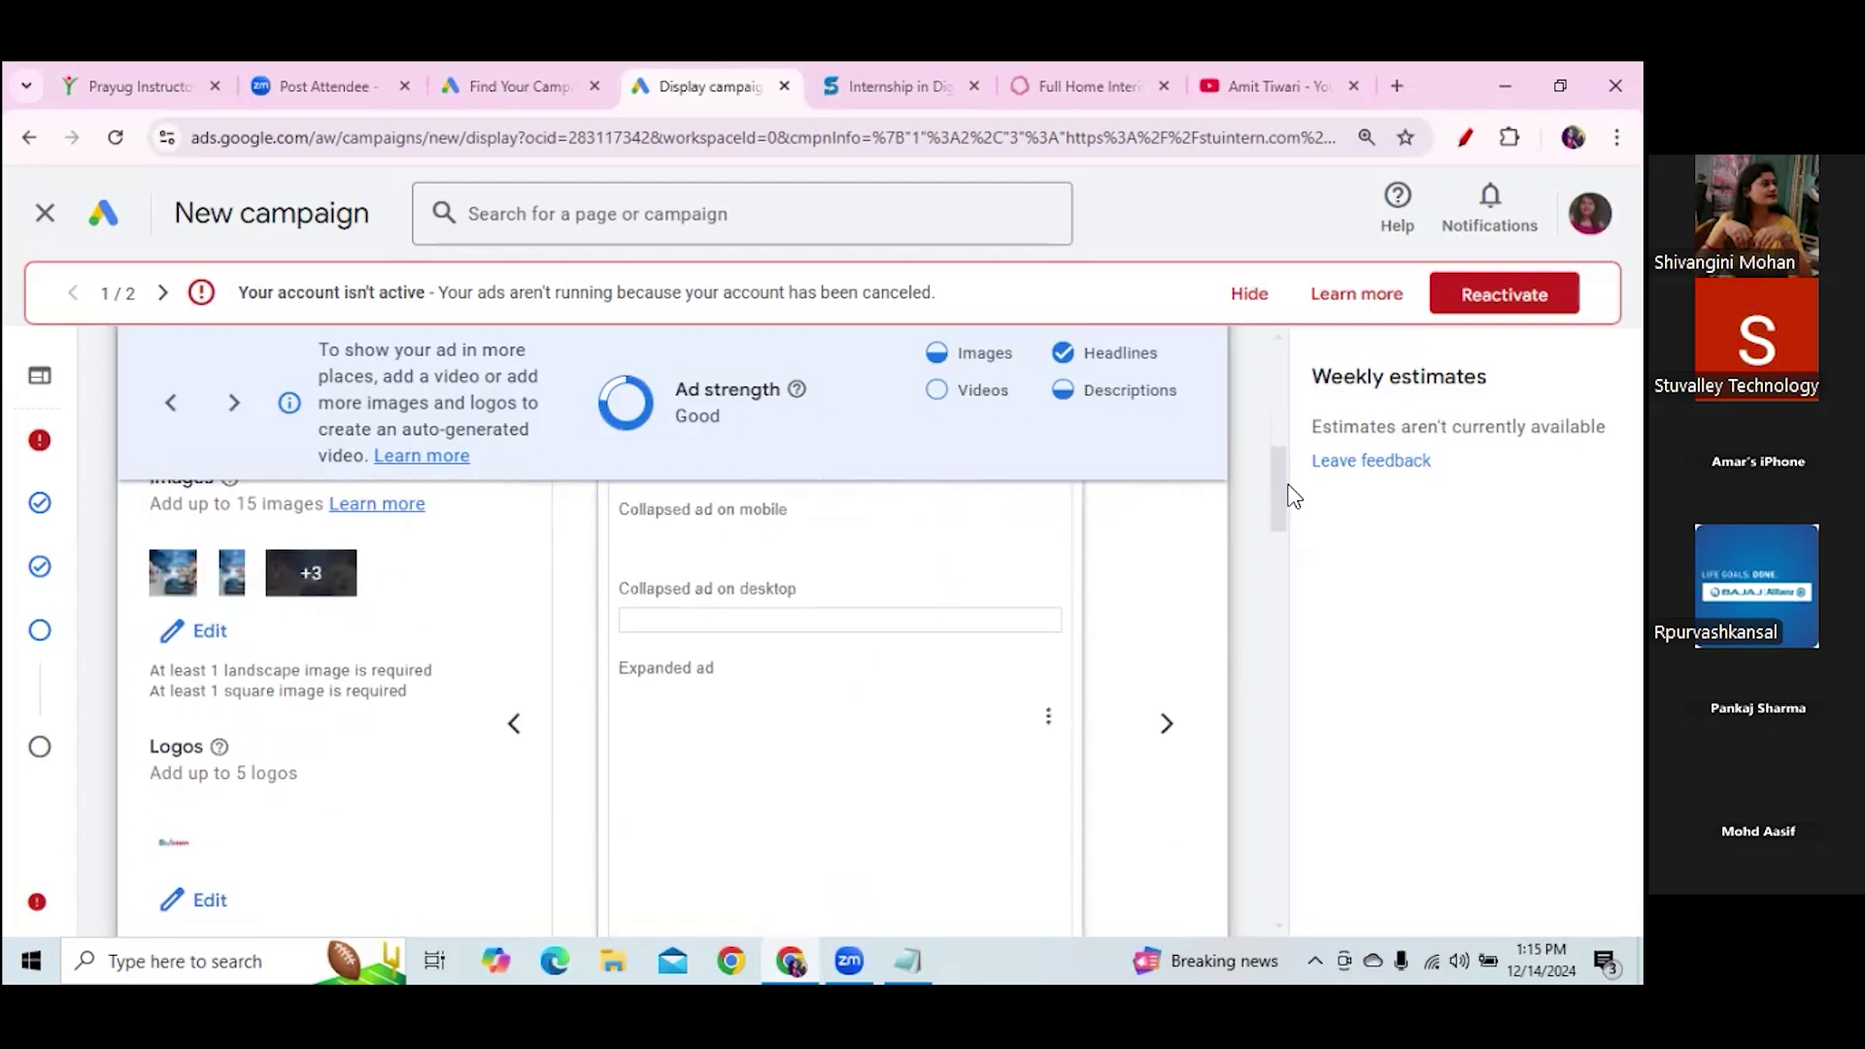
scroll(1294, 507, down, 2)
scroll(1294, 498, up, 3)
scroll(1295, 490, up, 4)
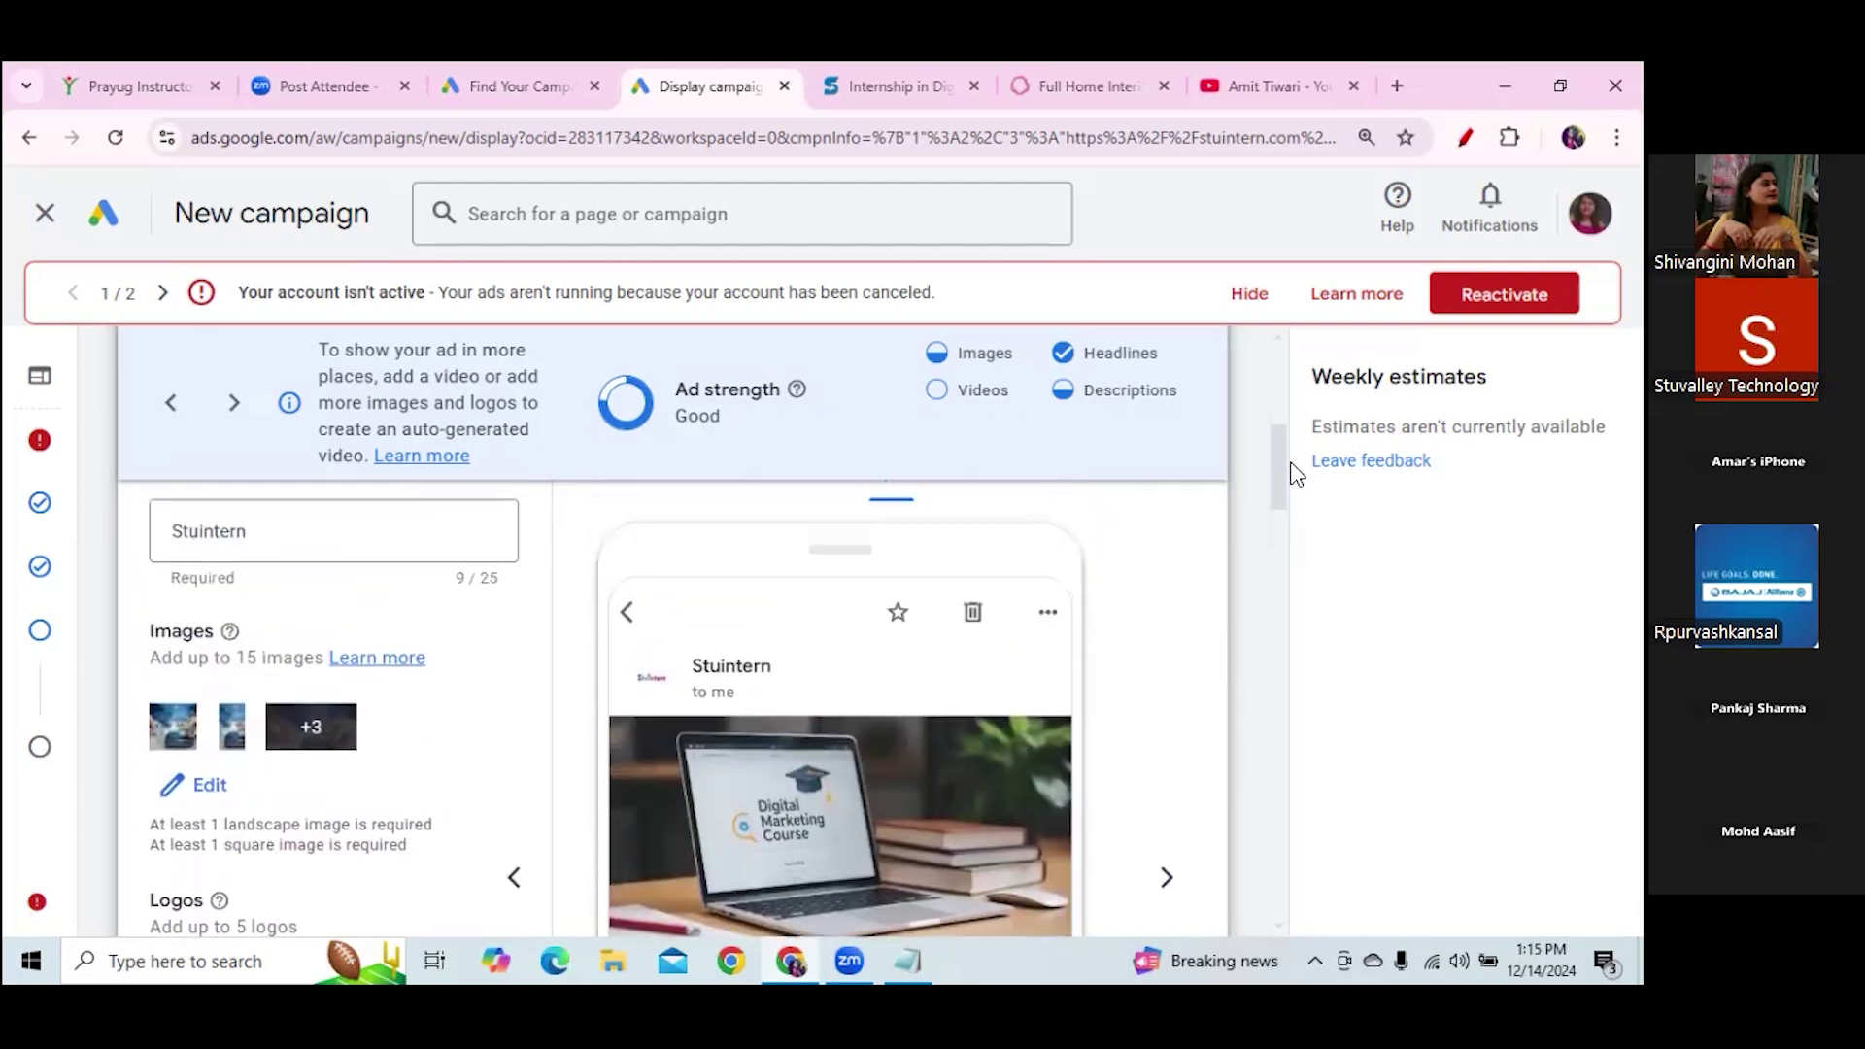
scroll(1282, 456, down, 7)
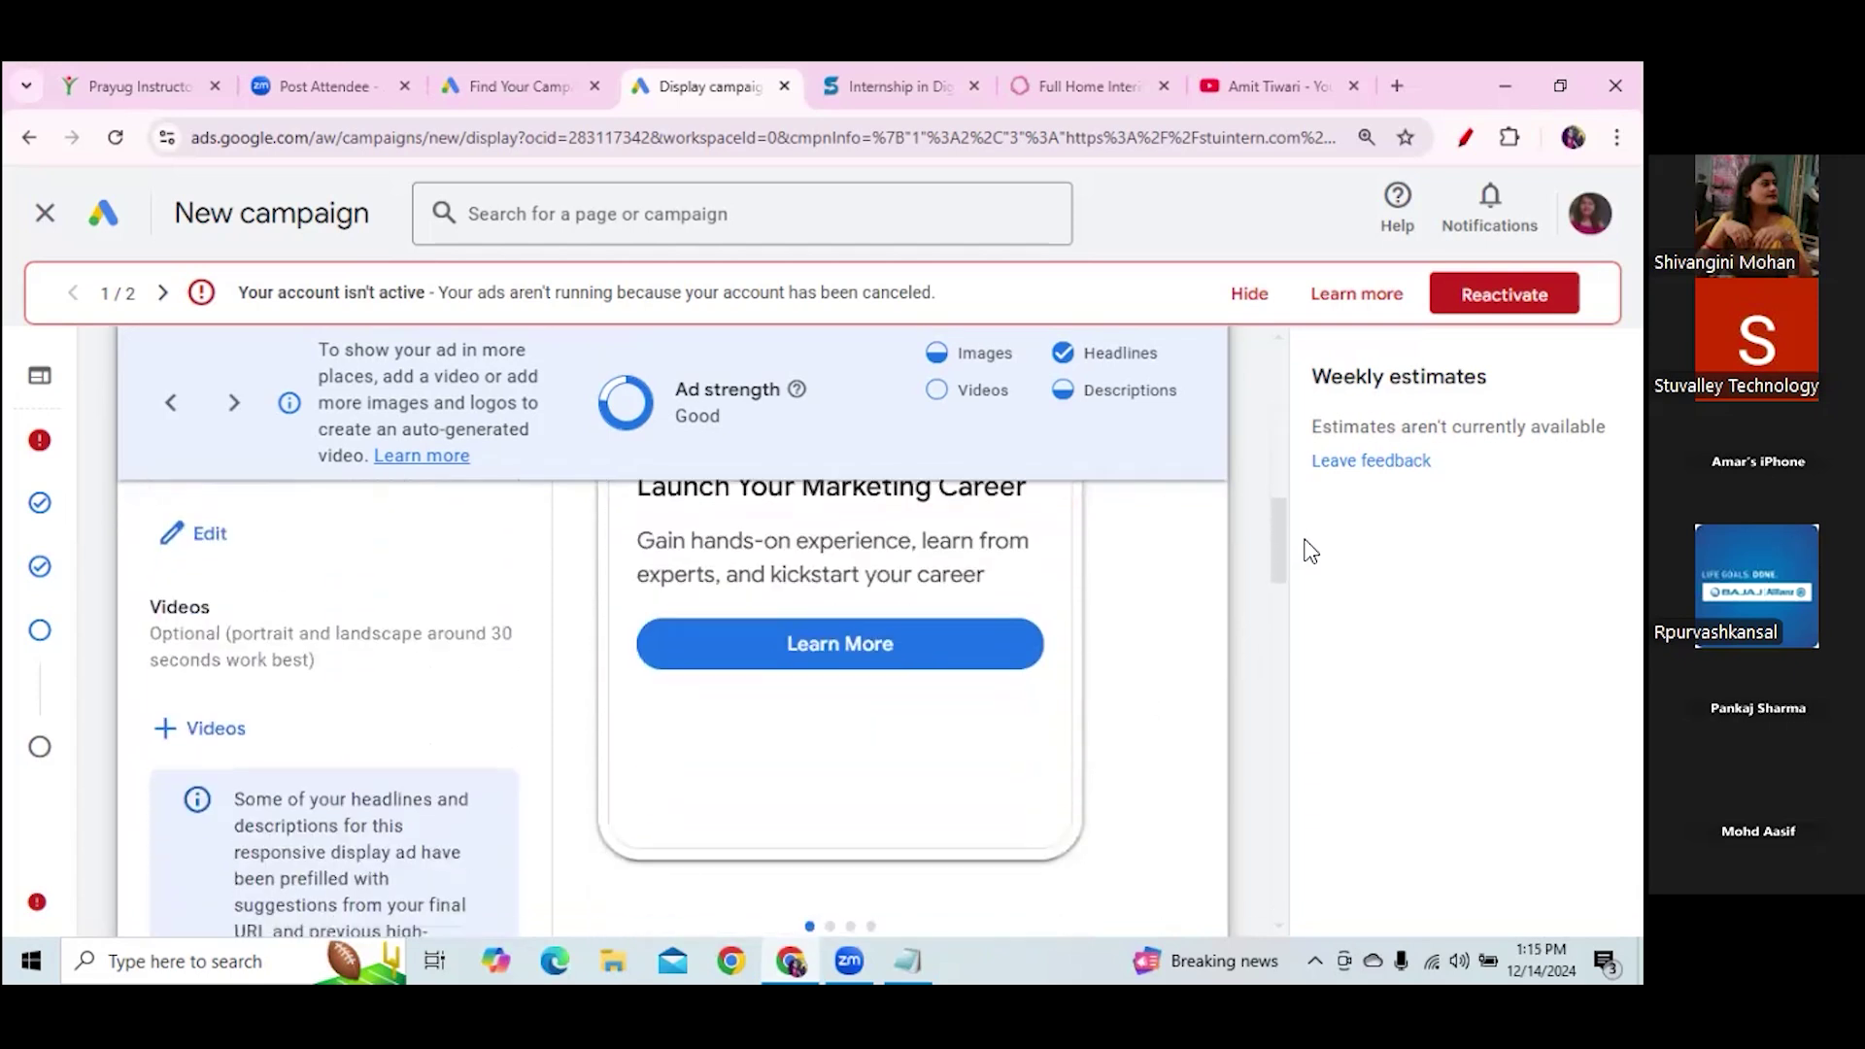
Preview the ad in its YouTube format, from the video placeholder down to the ad's call to action
scroll(1302, 524, up, 7)
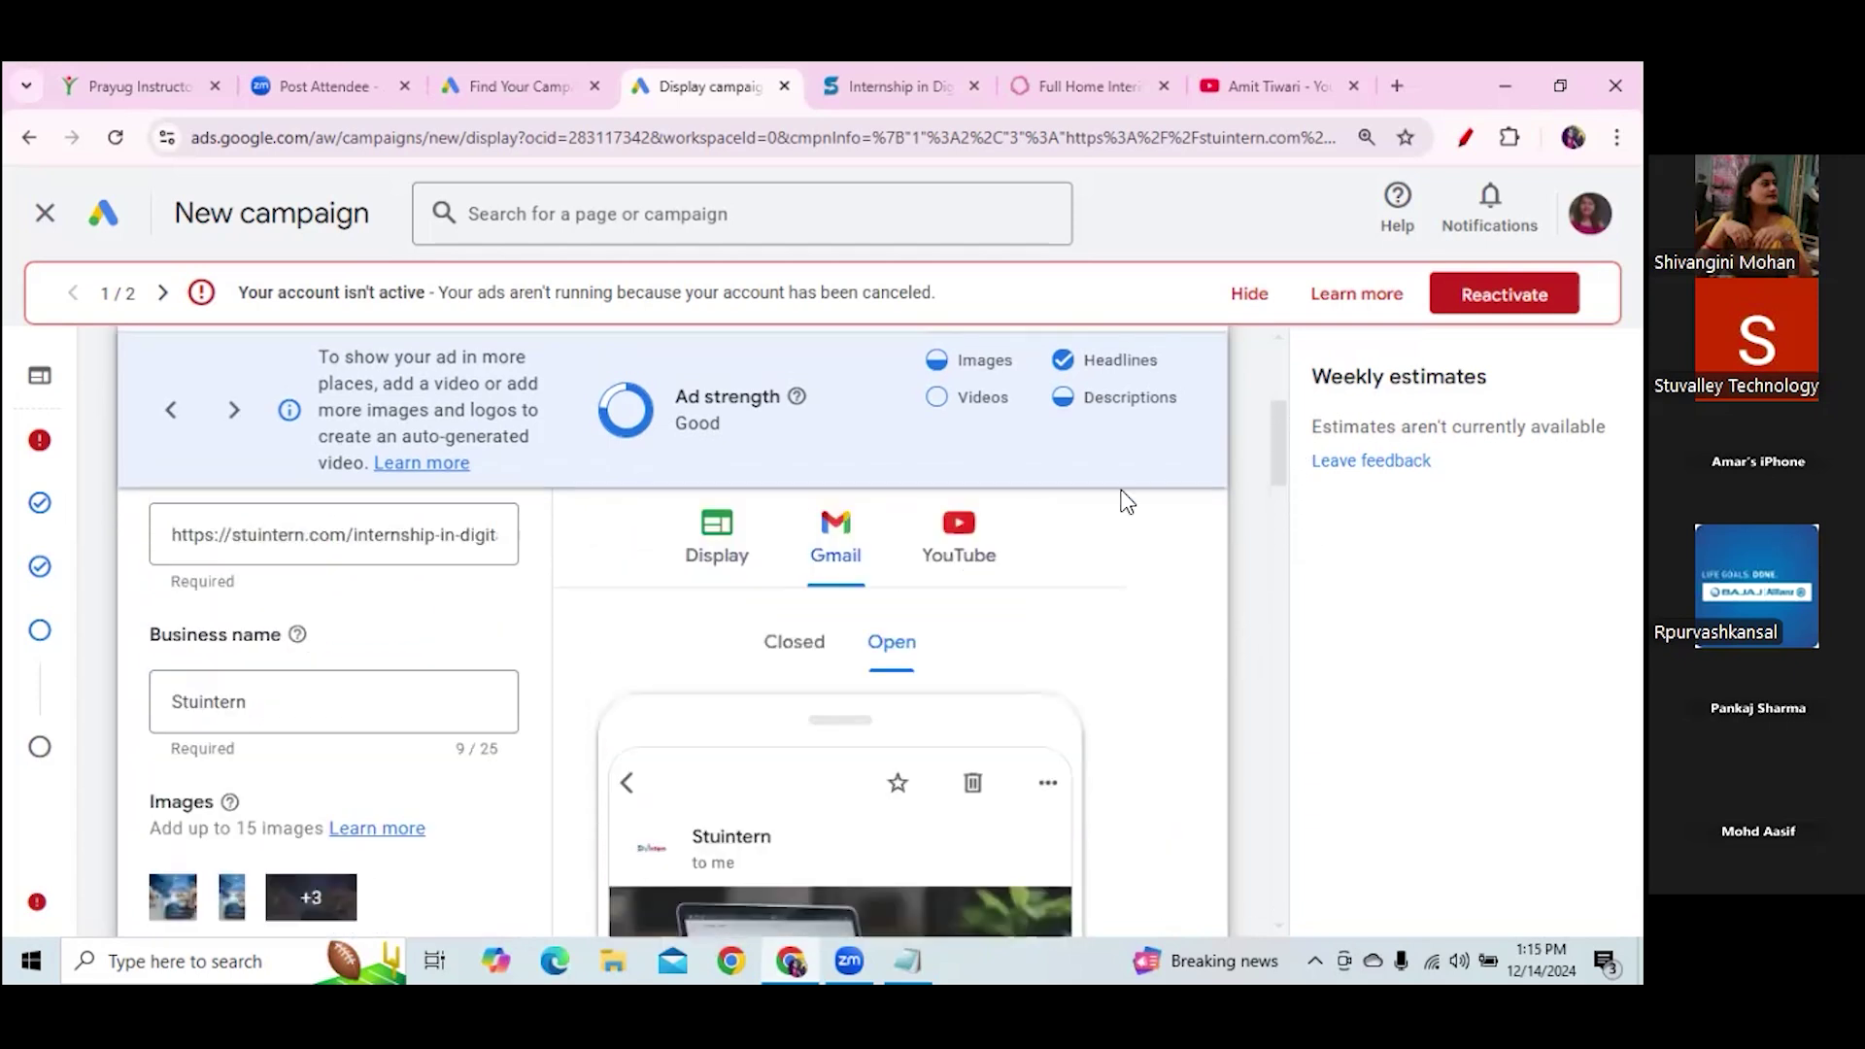
click(959, 536)
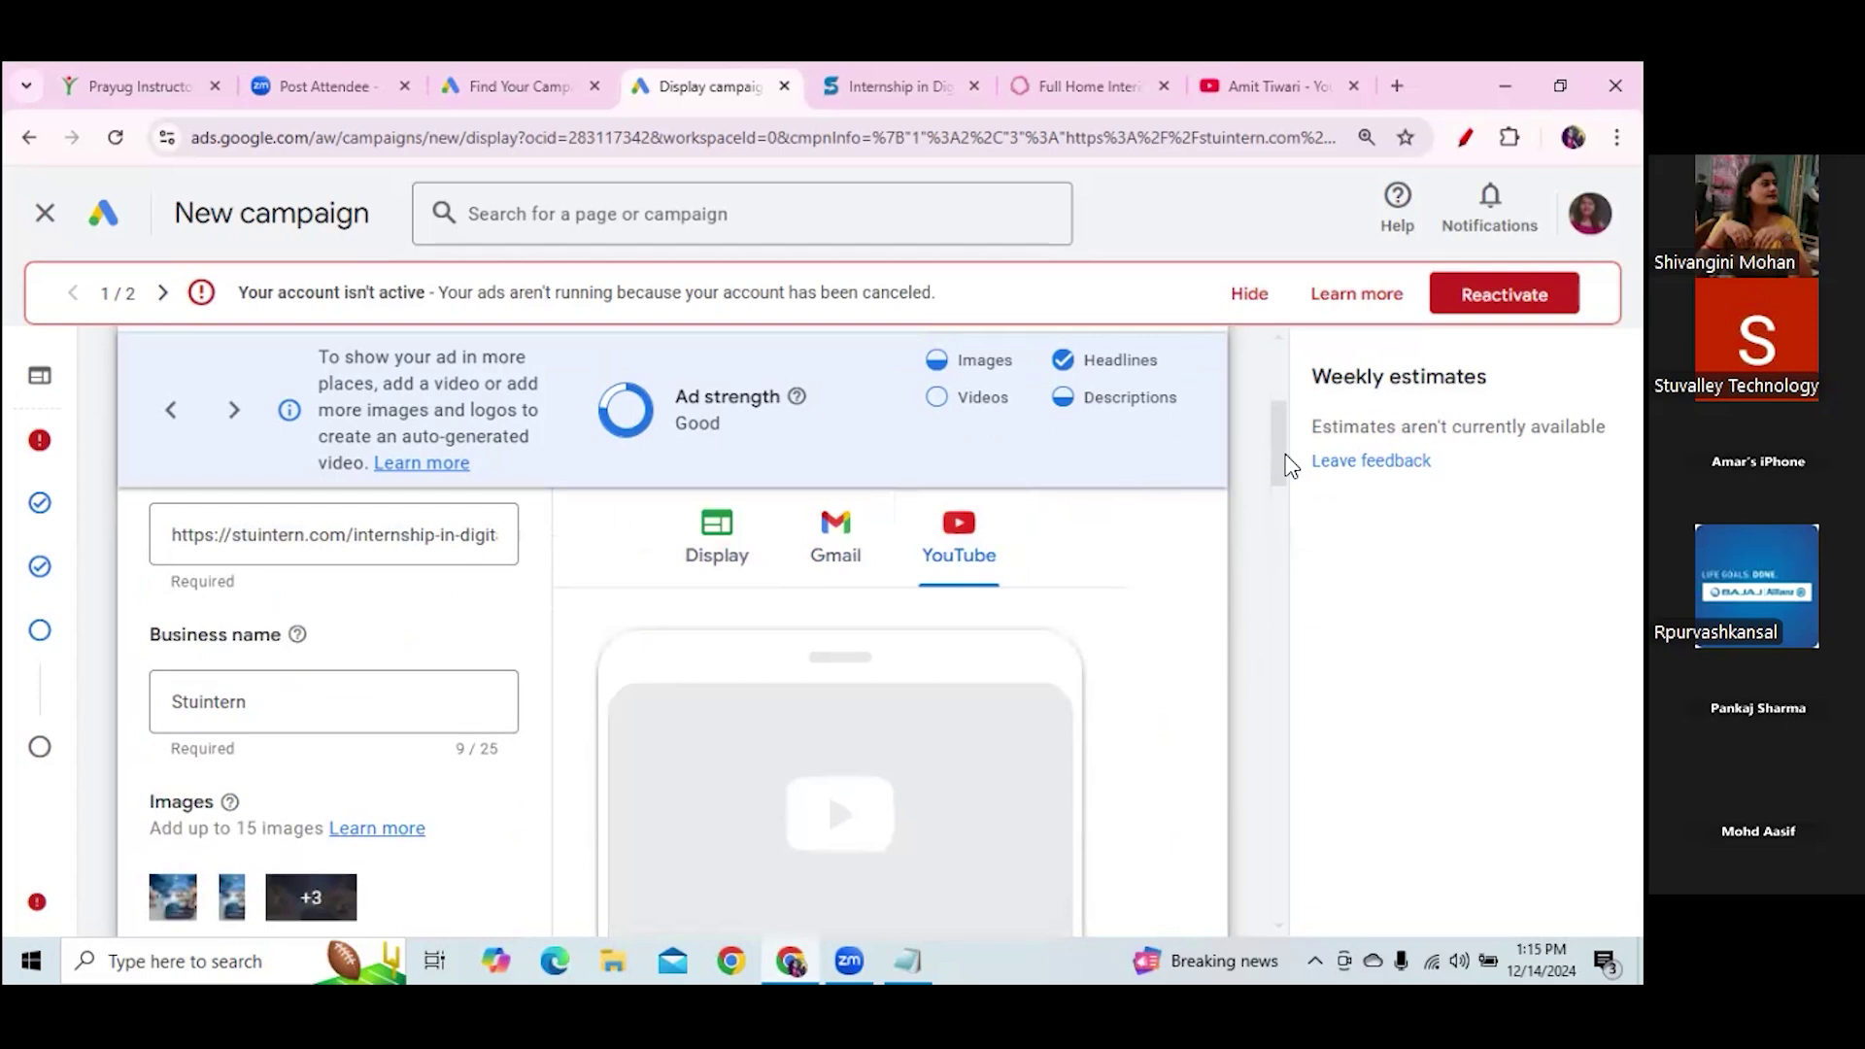
scroll(1291, 491, down, 4)
scroll(1292, 509, down, 3)
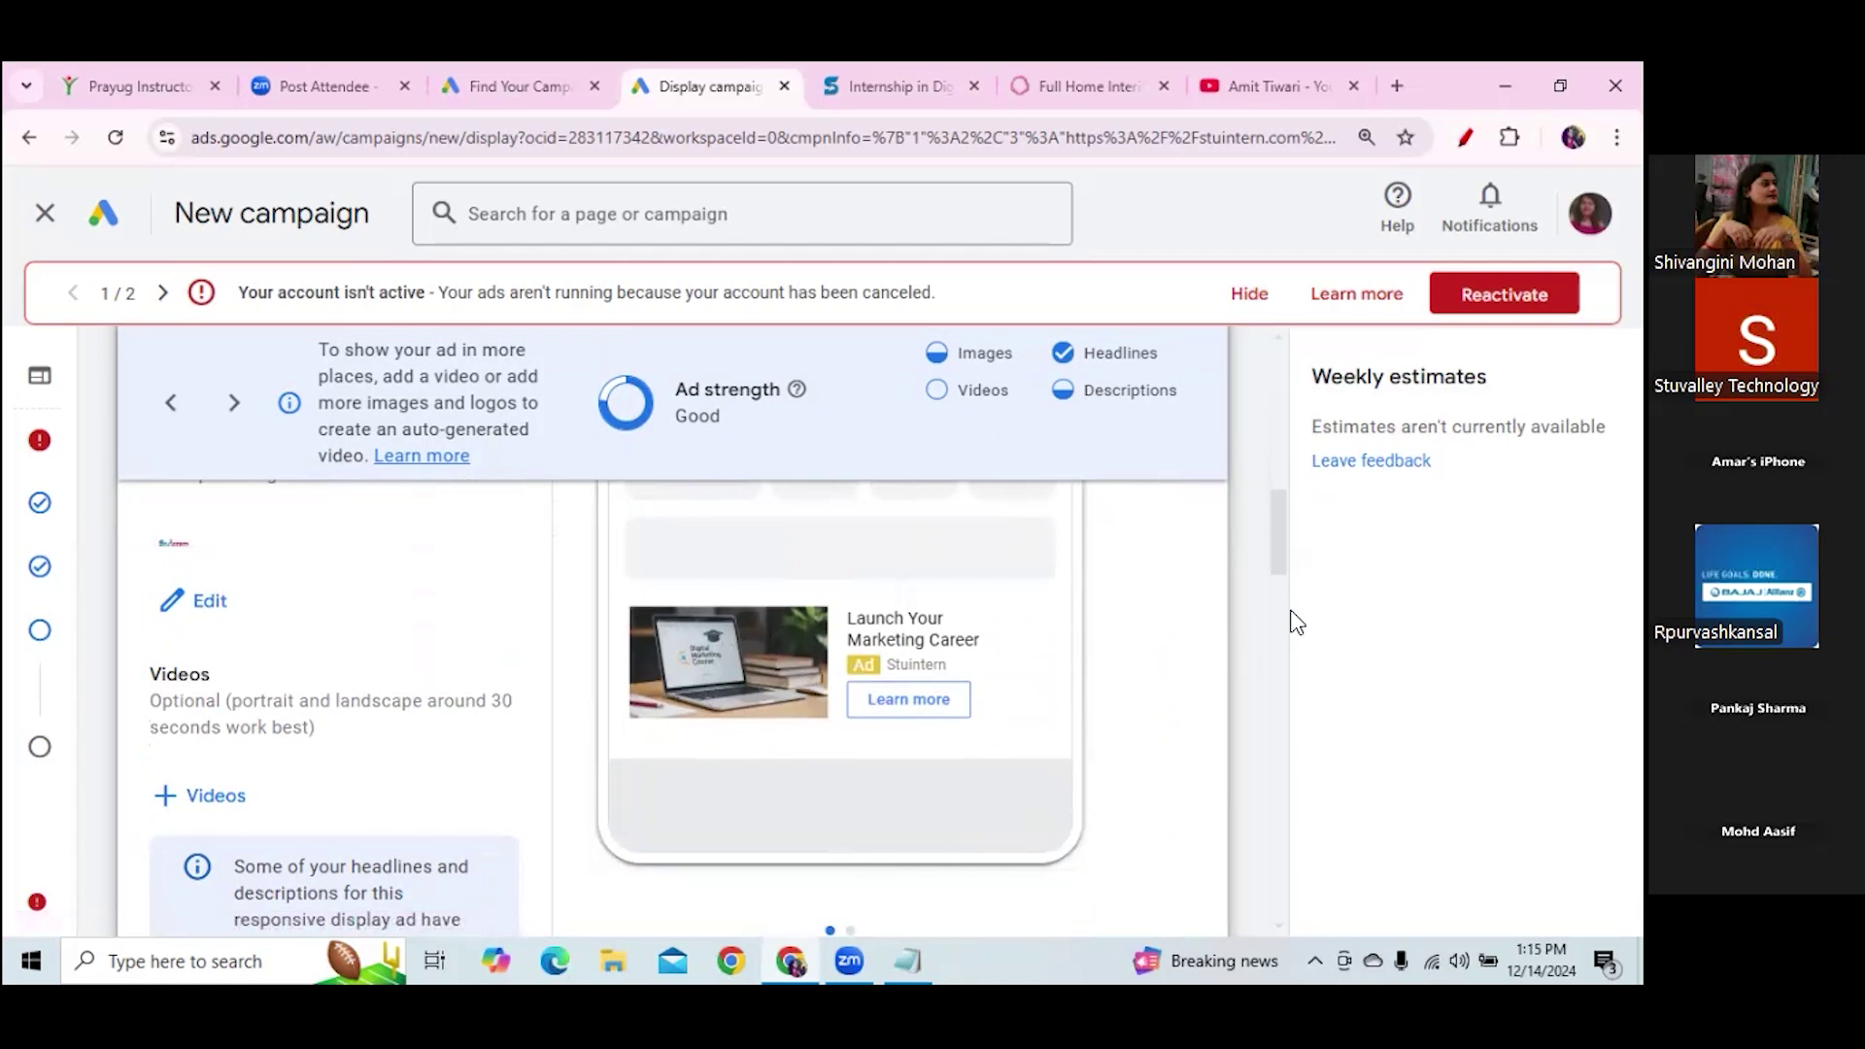
drag(1279, 565, 1277, 475)
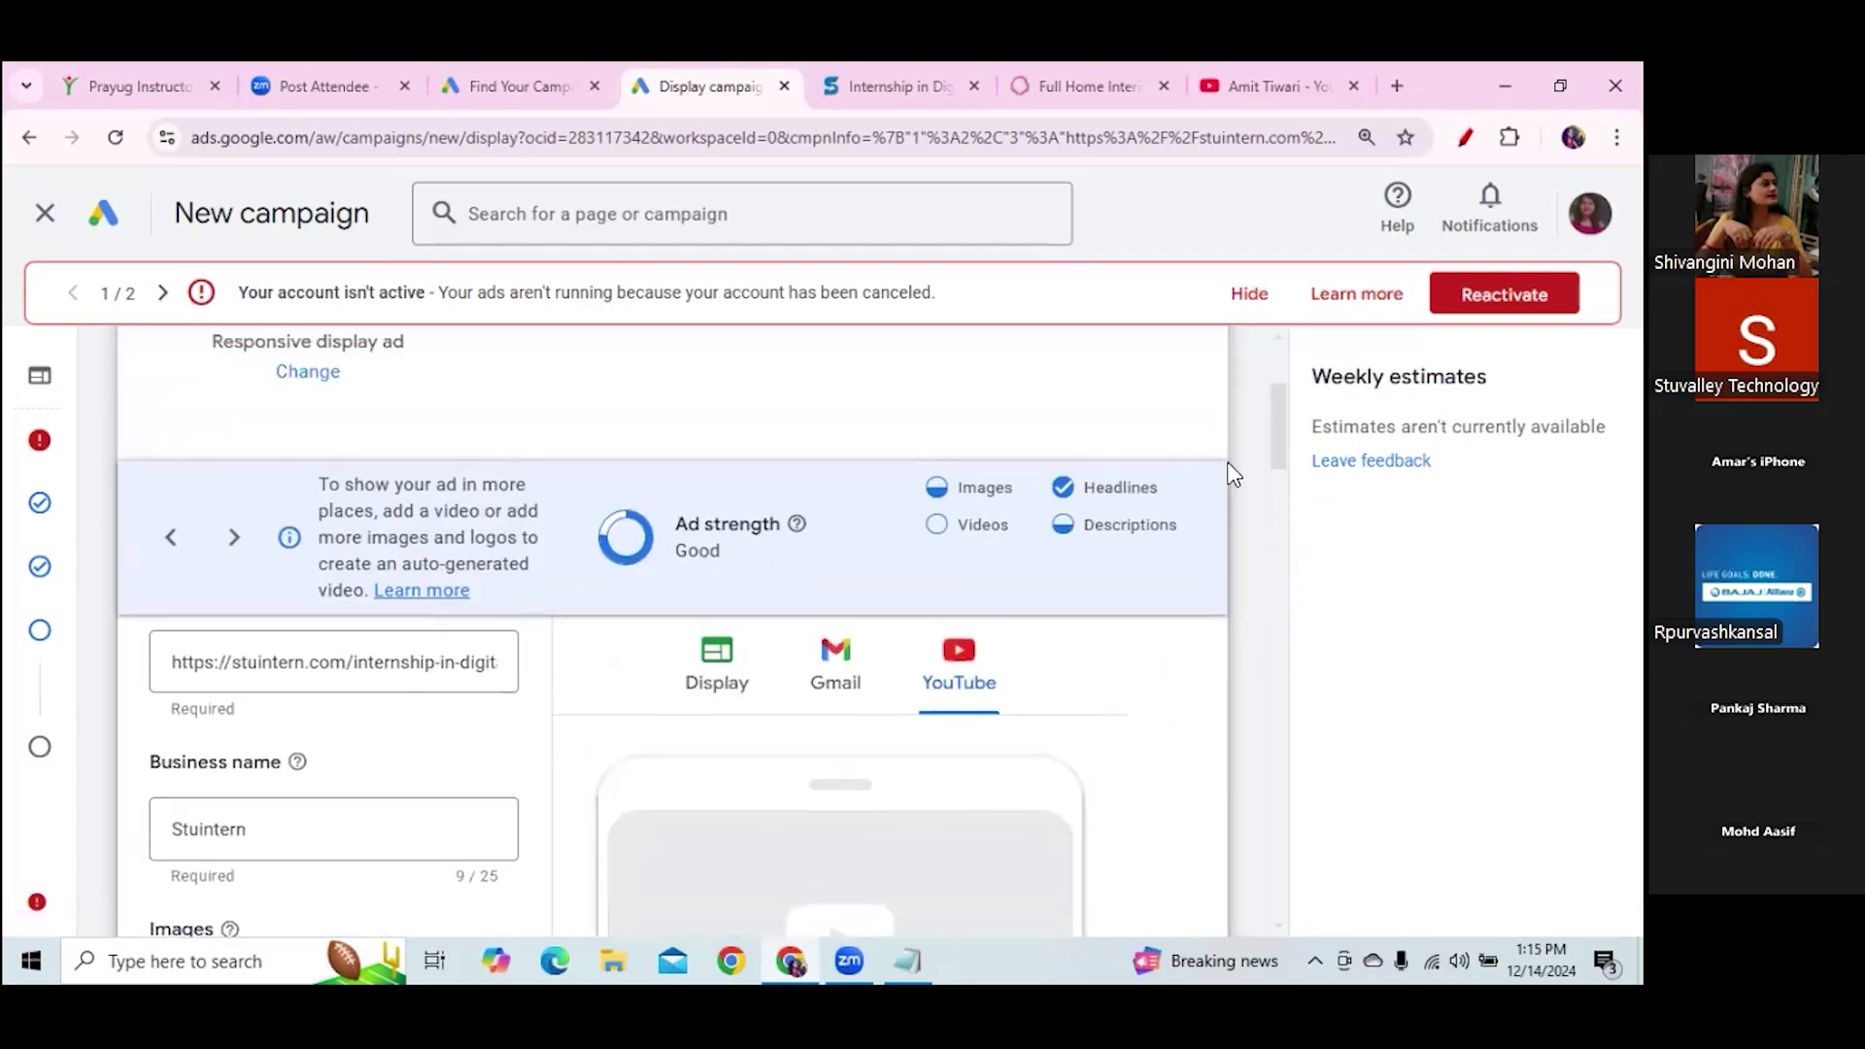
Preview the ad in its Display format and check the ad strength rating
click(723, 680)
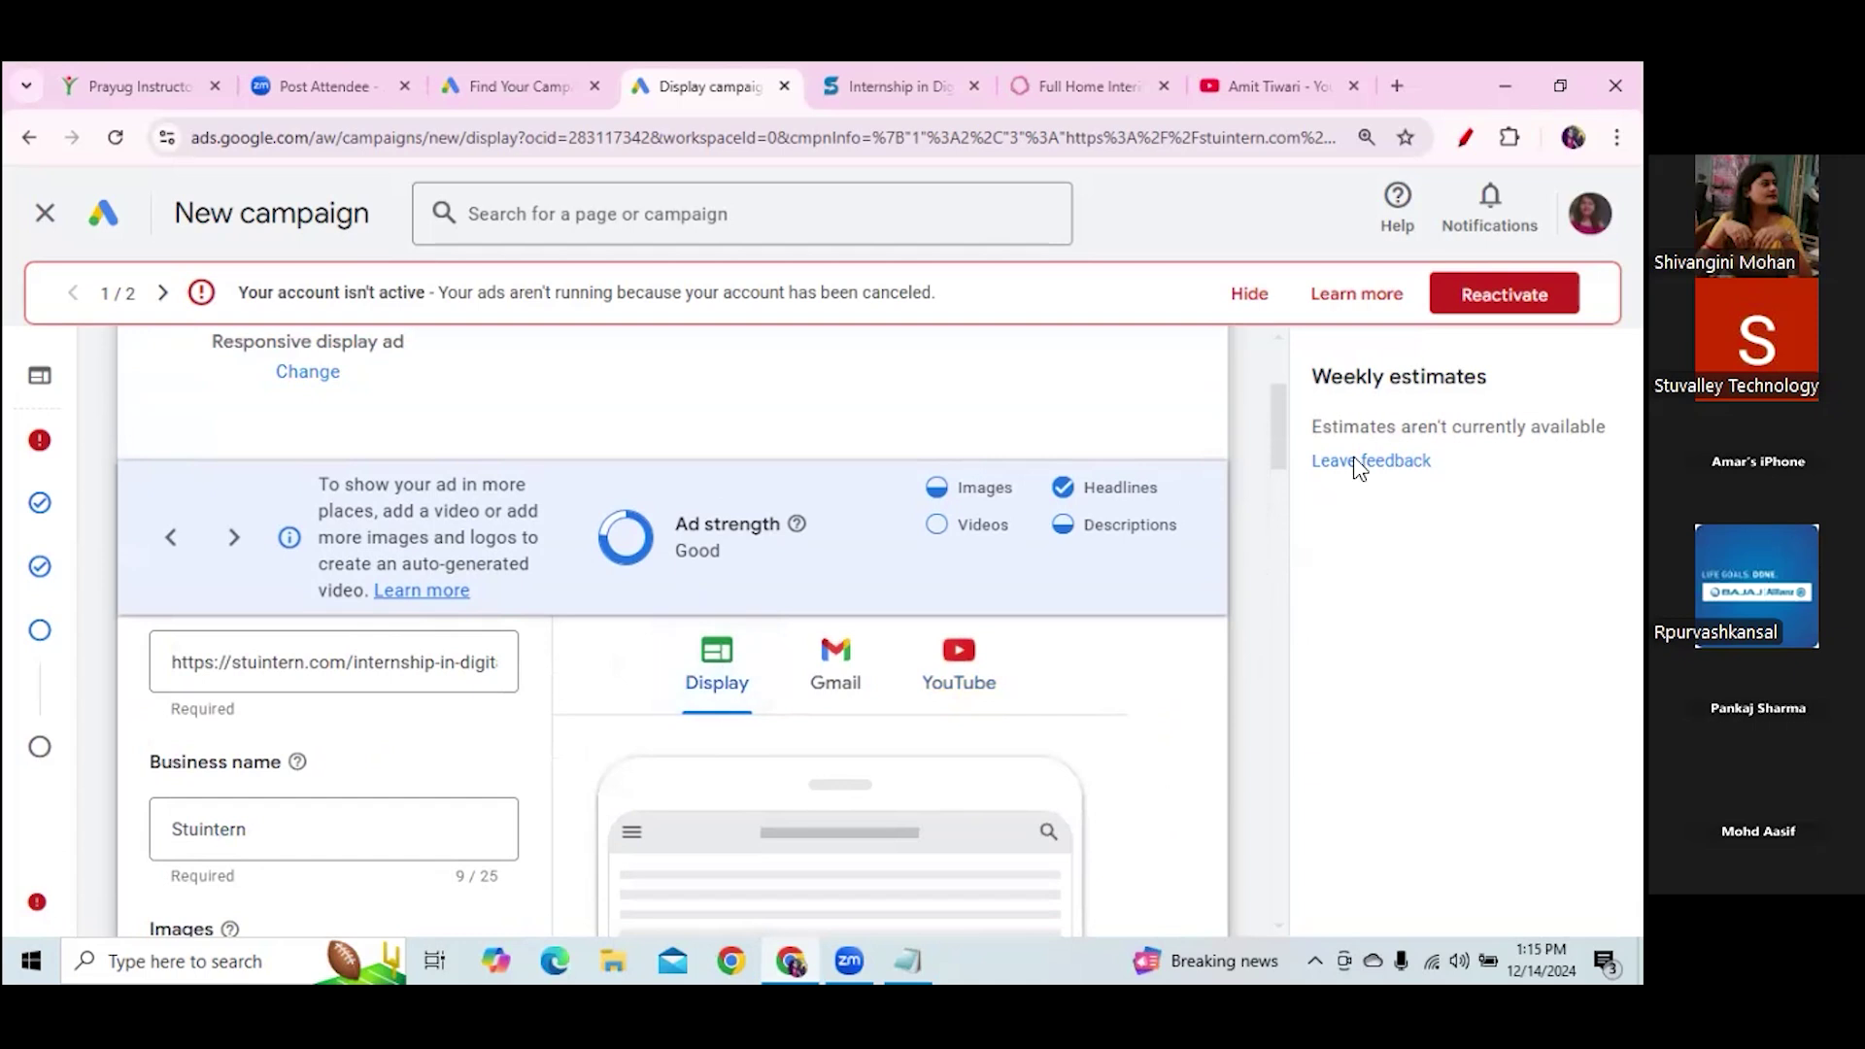
scroll(1282, 486, down, 1)
scroll(1282, 491, down, 5)
scroll(1287, 507, up, 1)
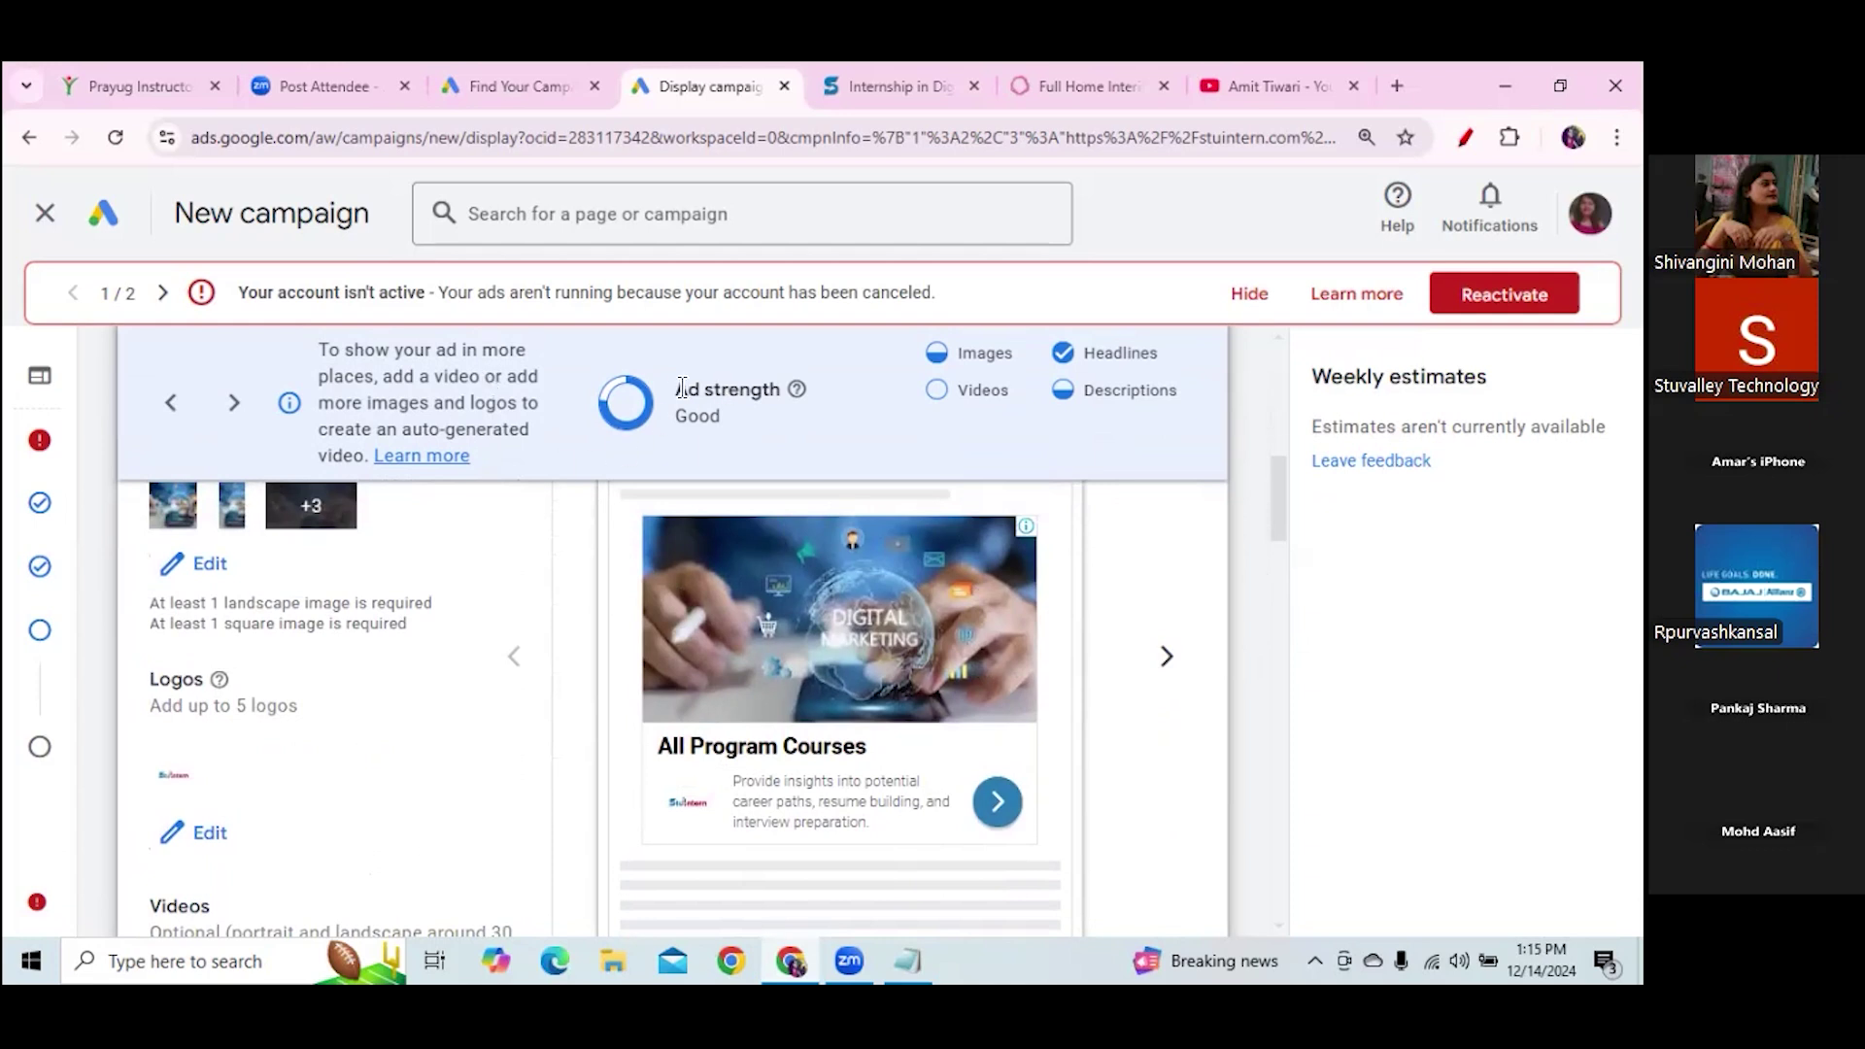
drag(677, 381, 728, 435)
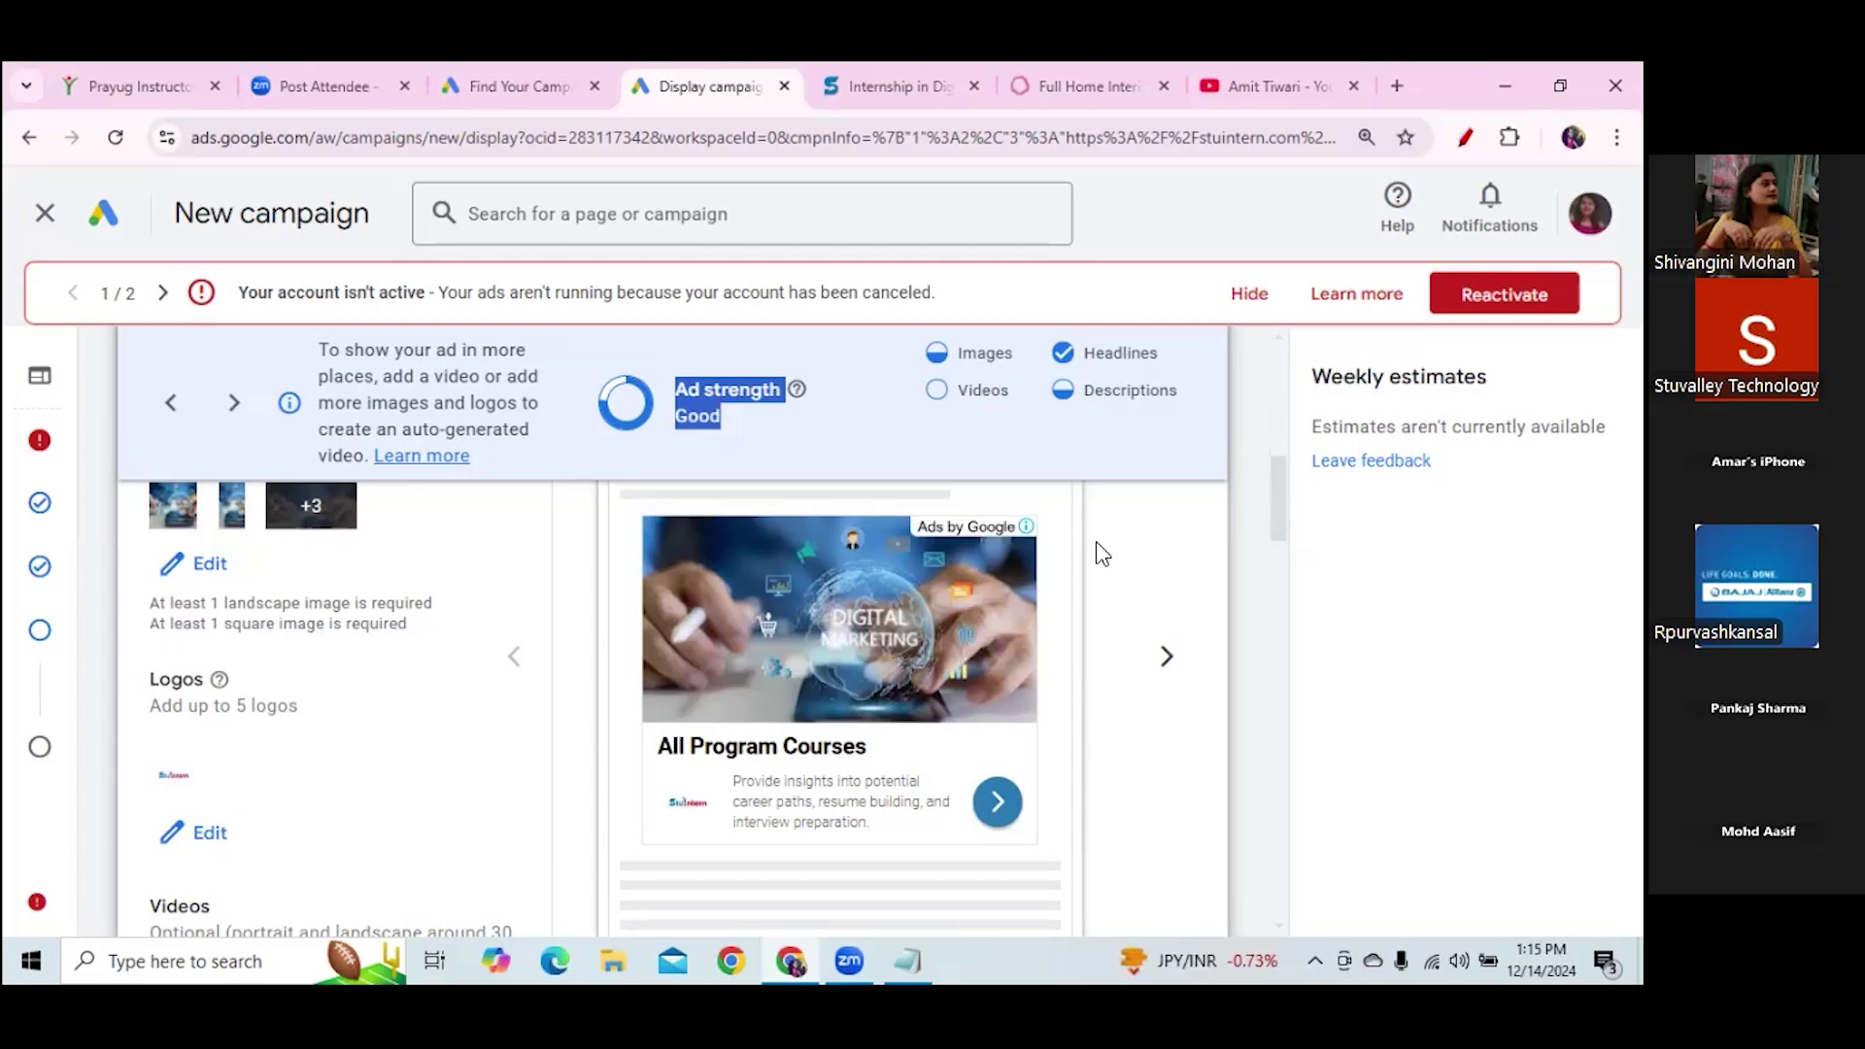
scroll(1274, 540, down, 8)
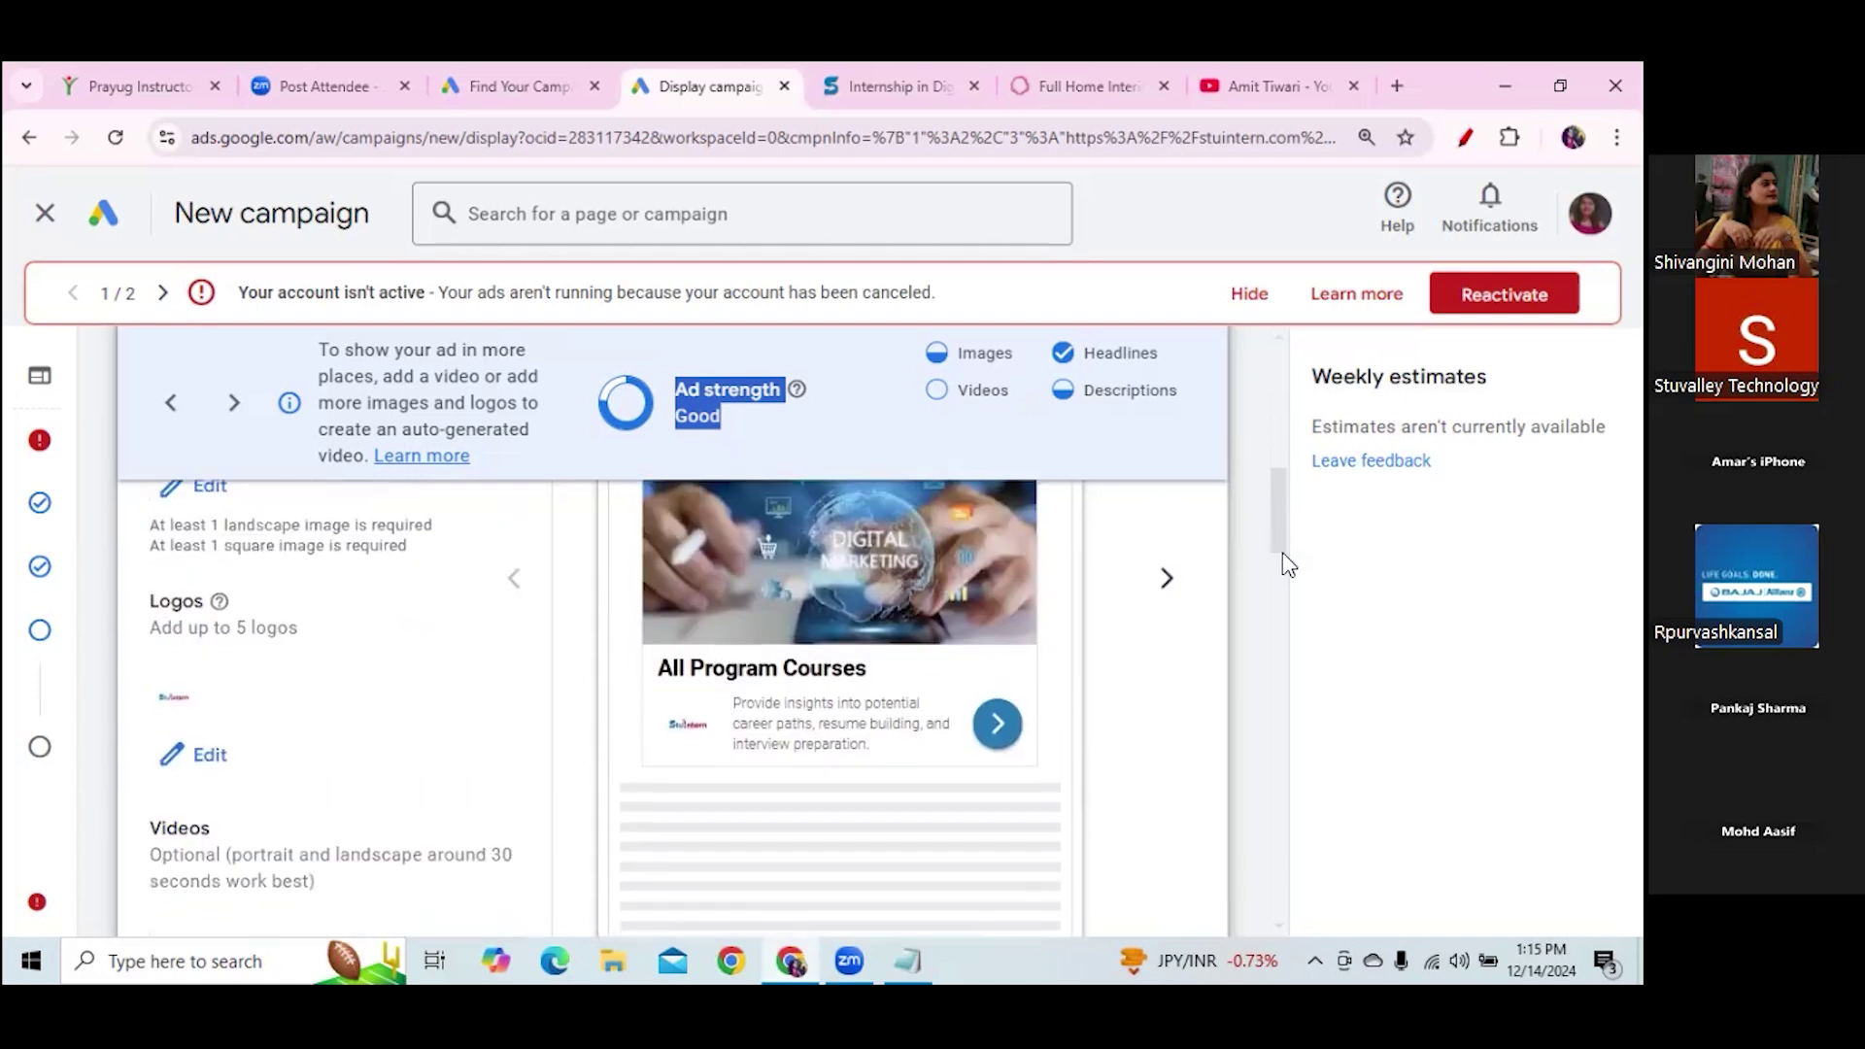
scroll(1304, 649, up, 1)
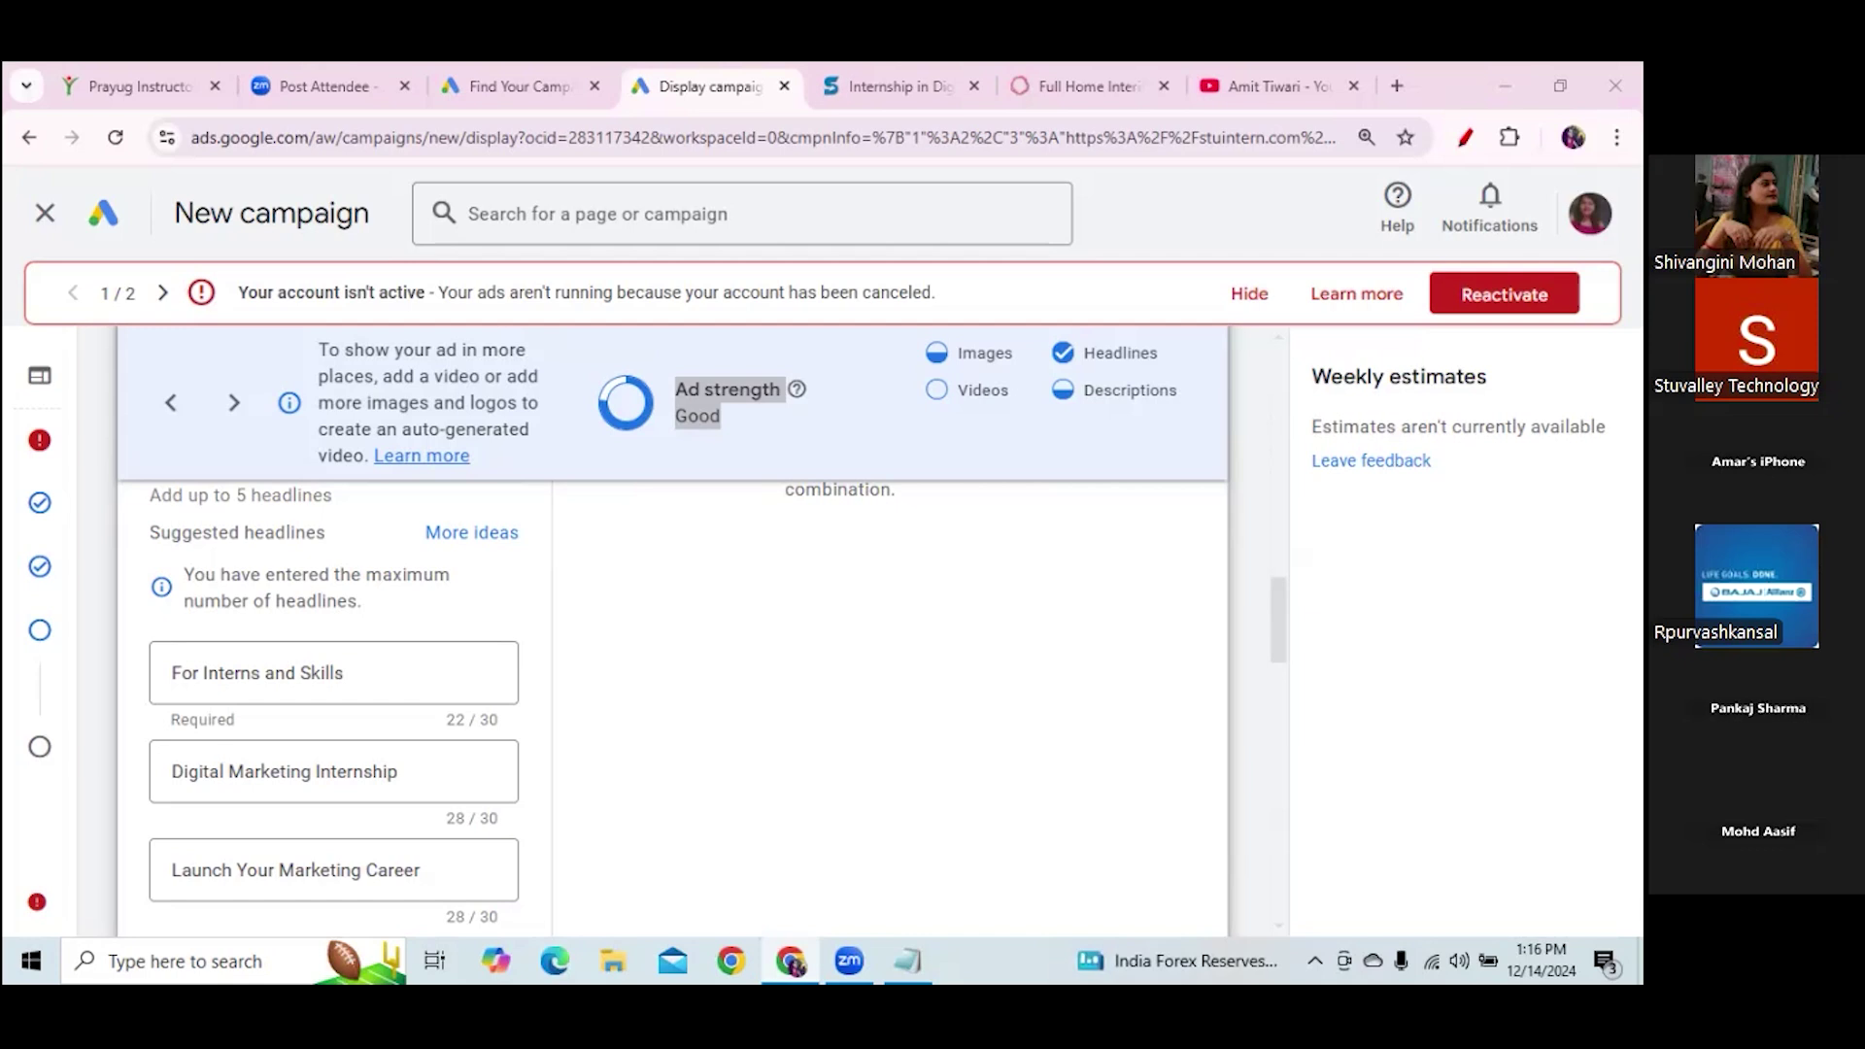
Open the copy.ai website in a new browser tab
click(1396, 85)
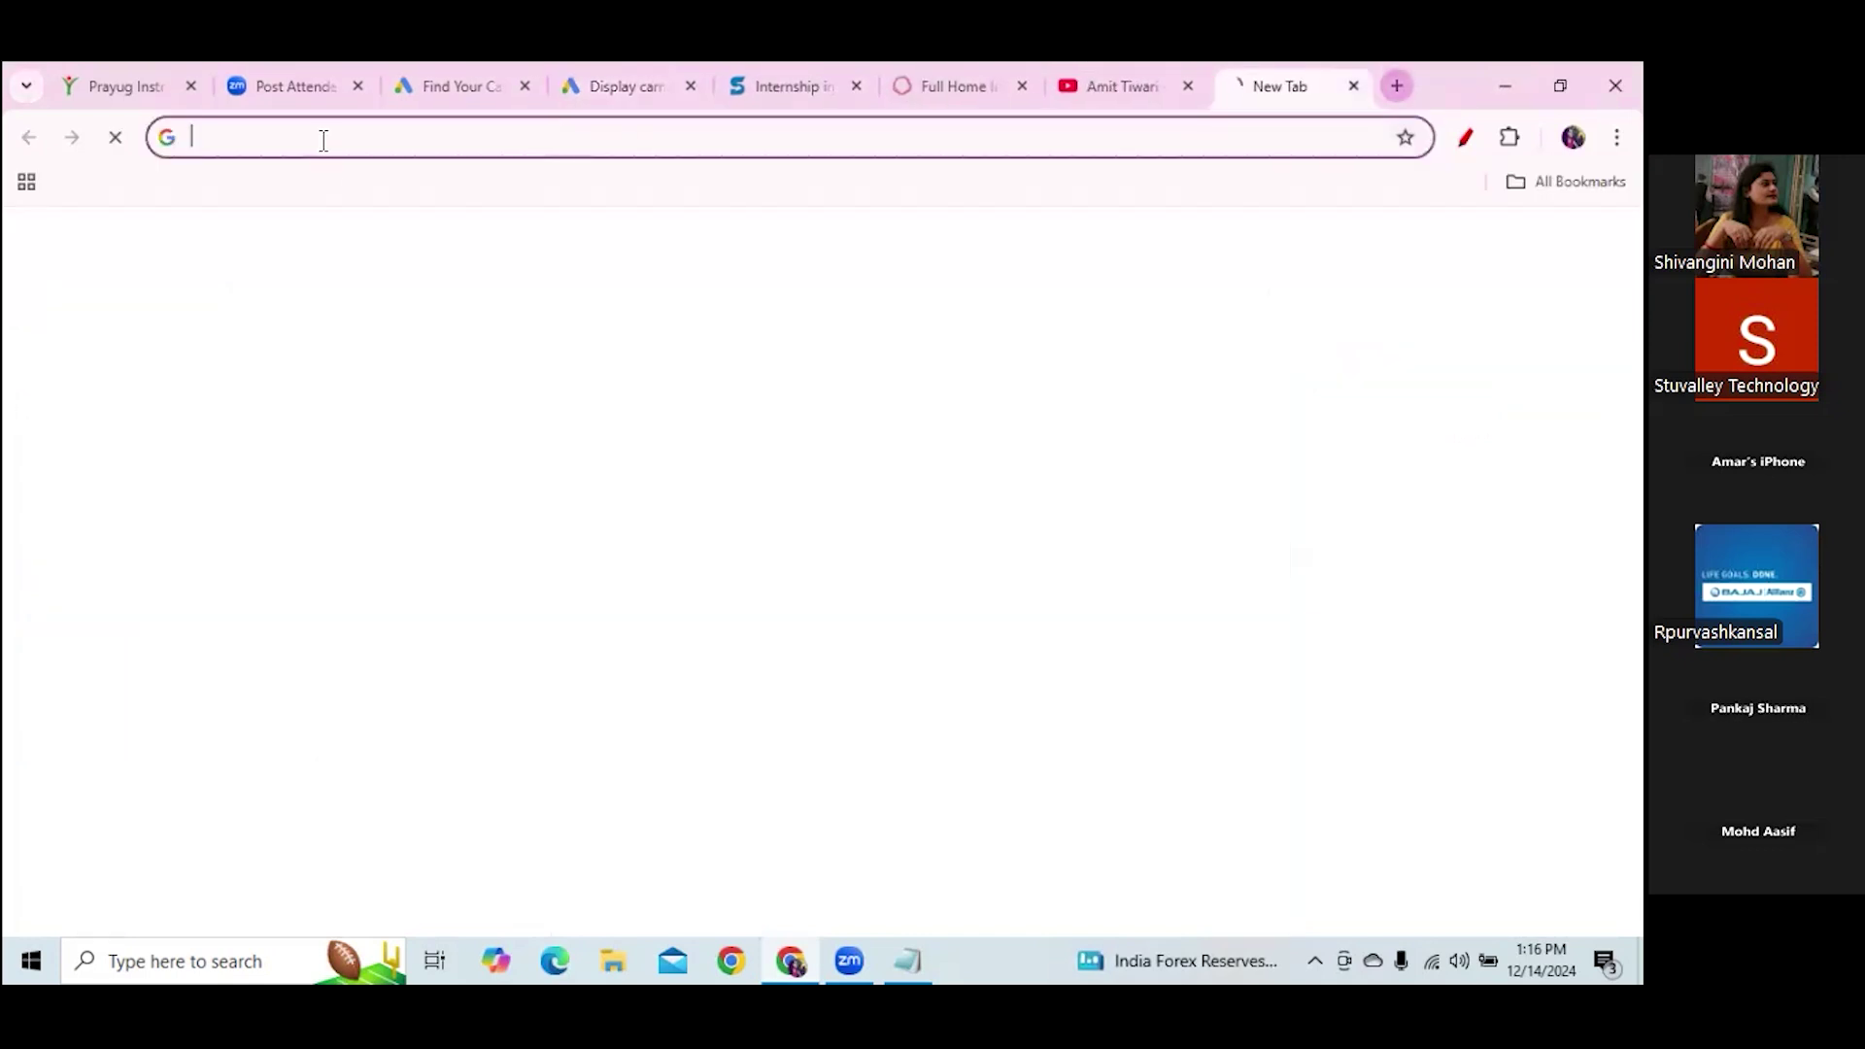
click(323, 139)
text(c)
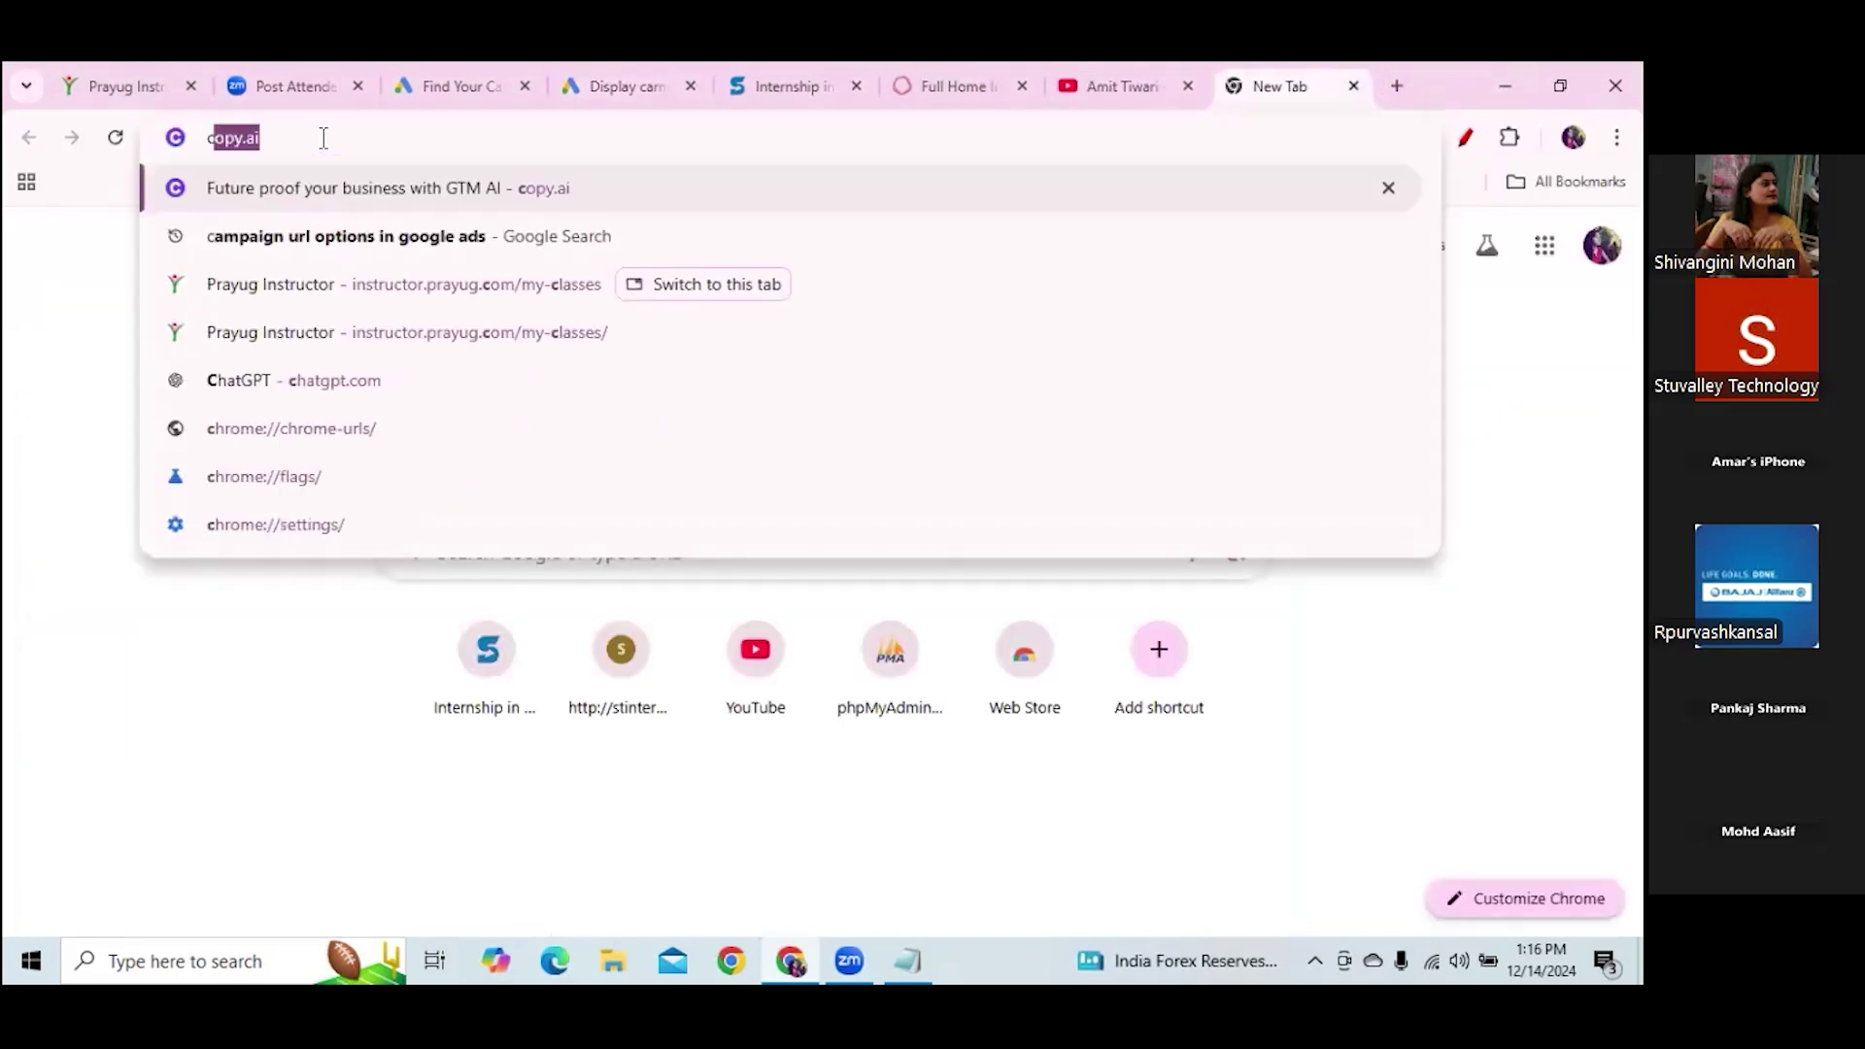
text(opy.ai)
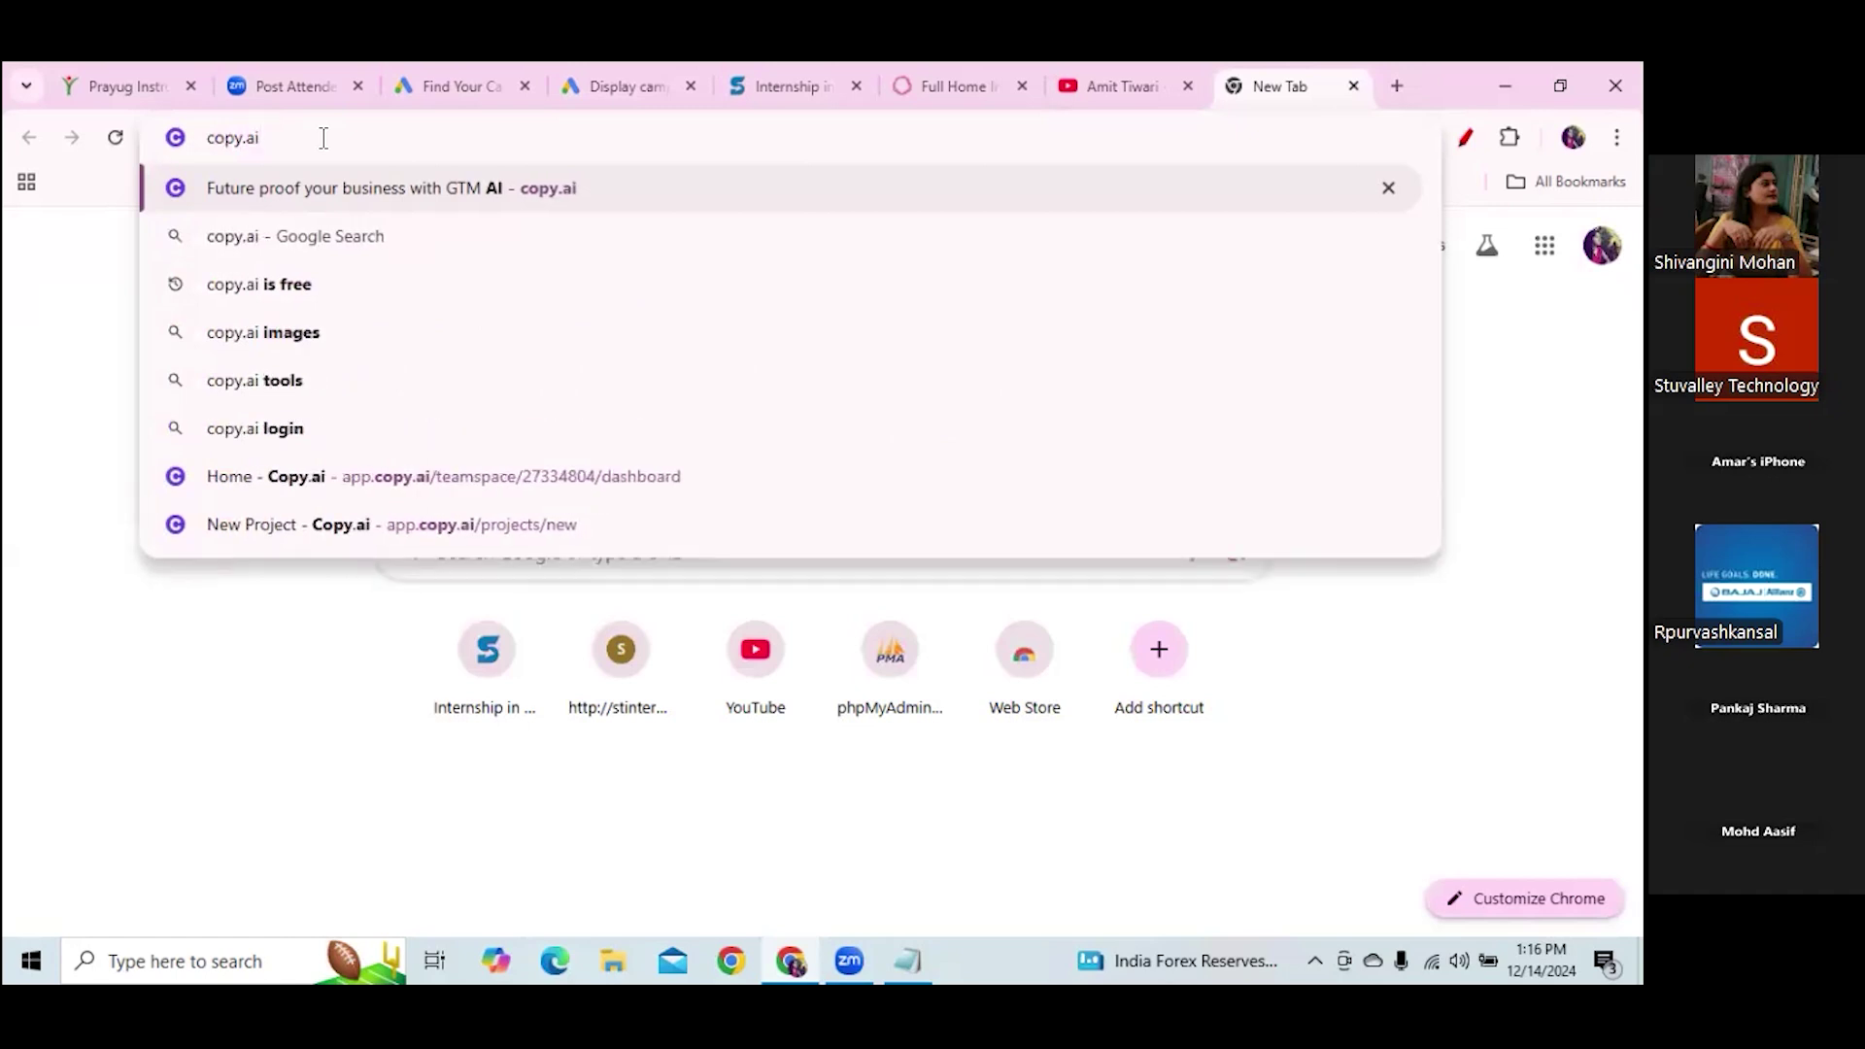
key(Return)
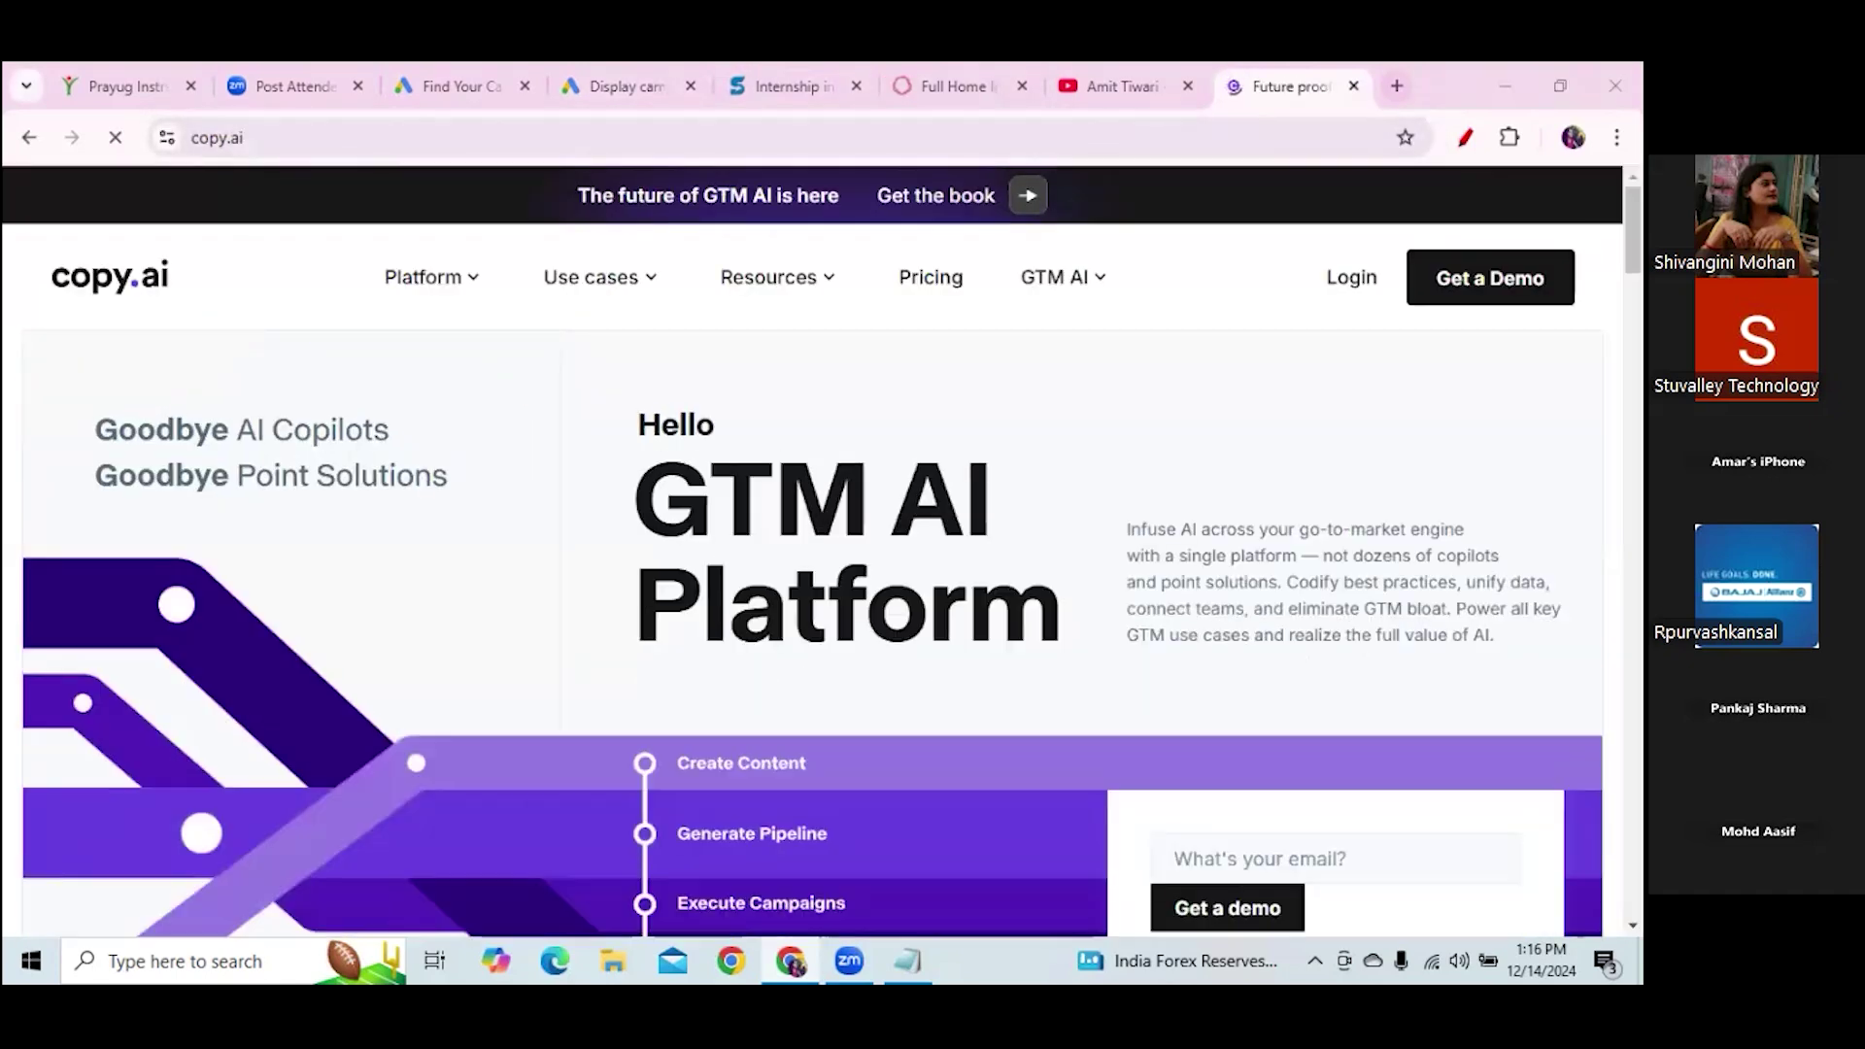
Search Google for "qill bot" in another new tab and open QuillBot's Paraphraser
click(1397, 85)
text(qil)
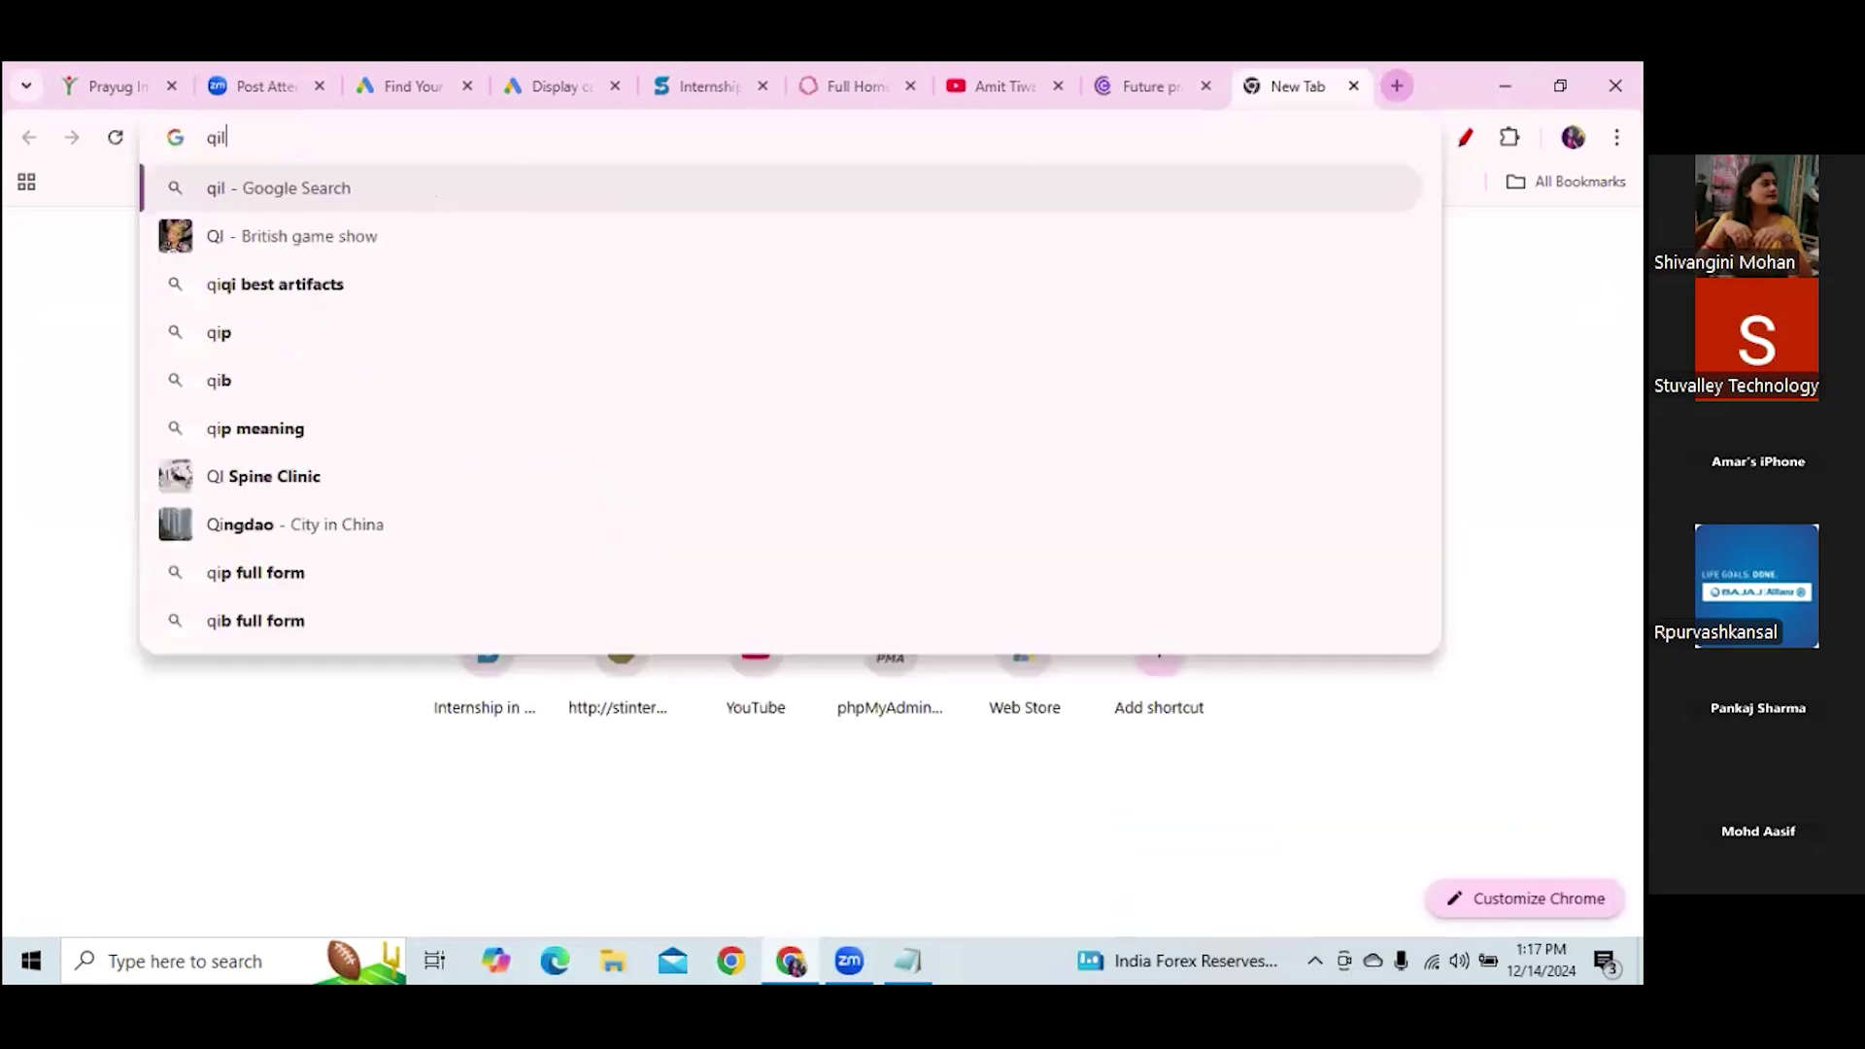
text(l bot)
key(Return)
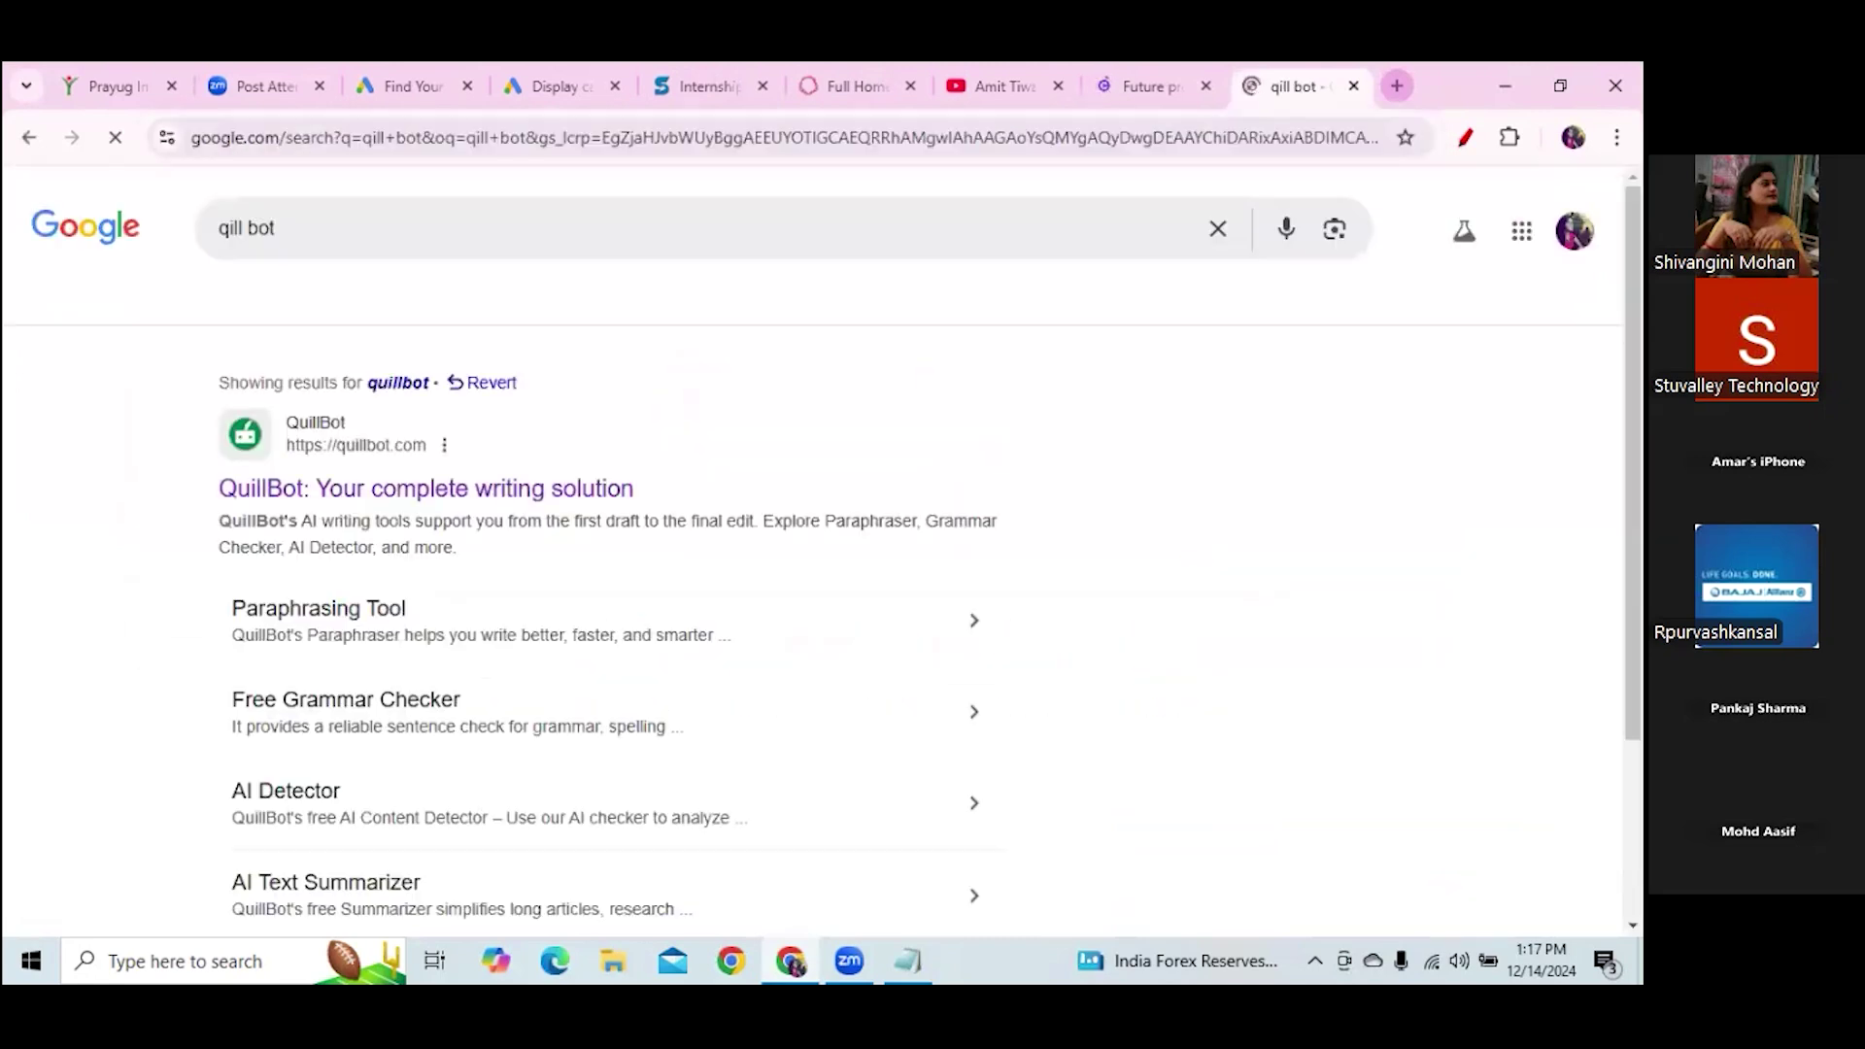
click(534, 490)
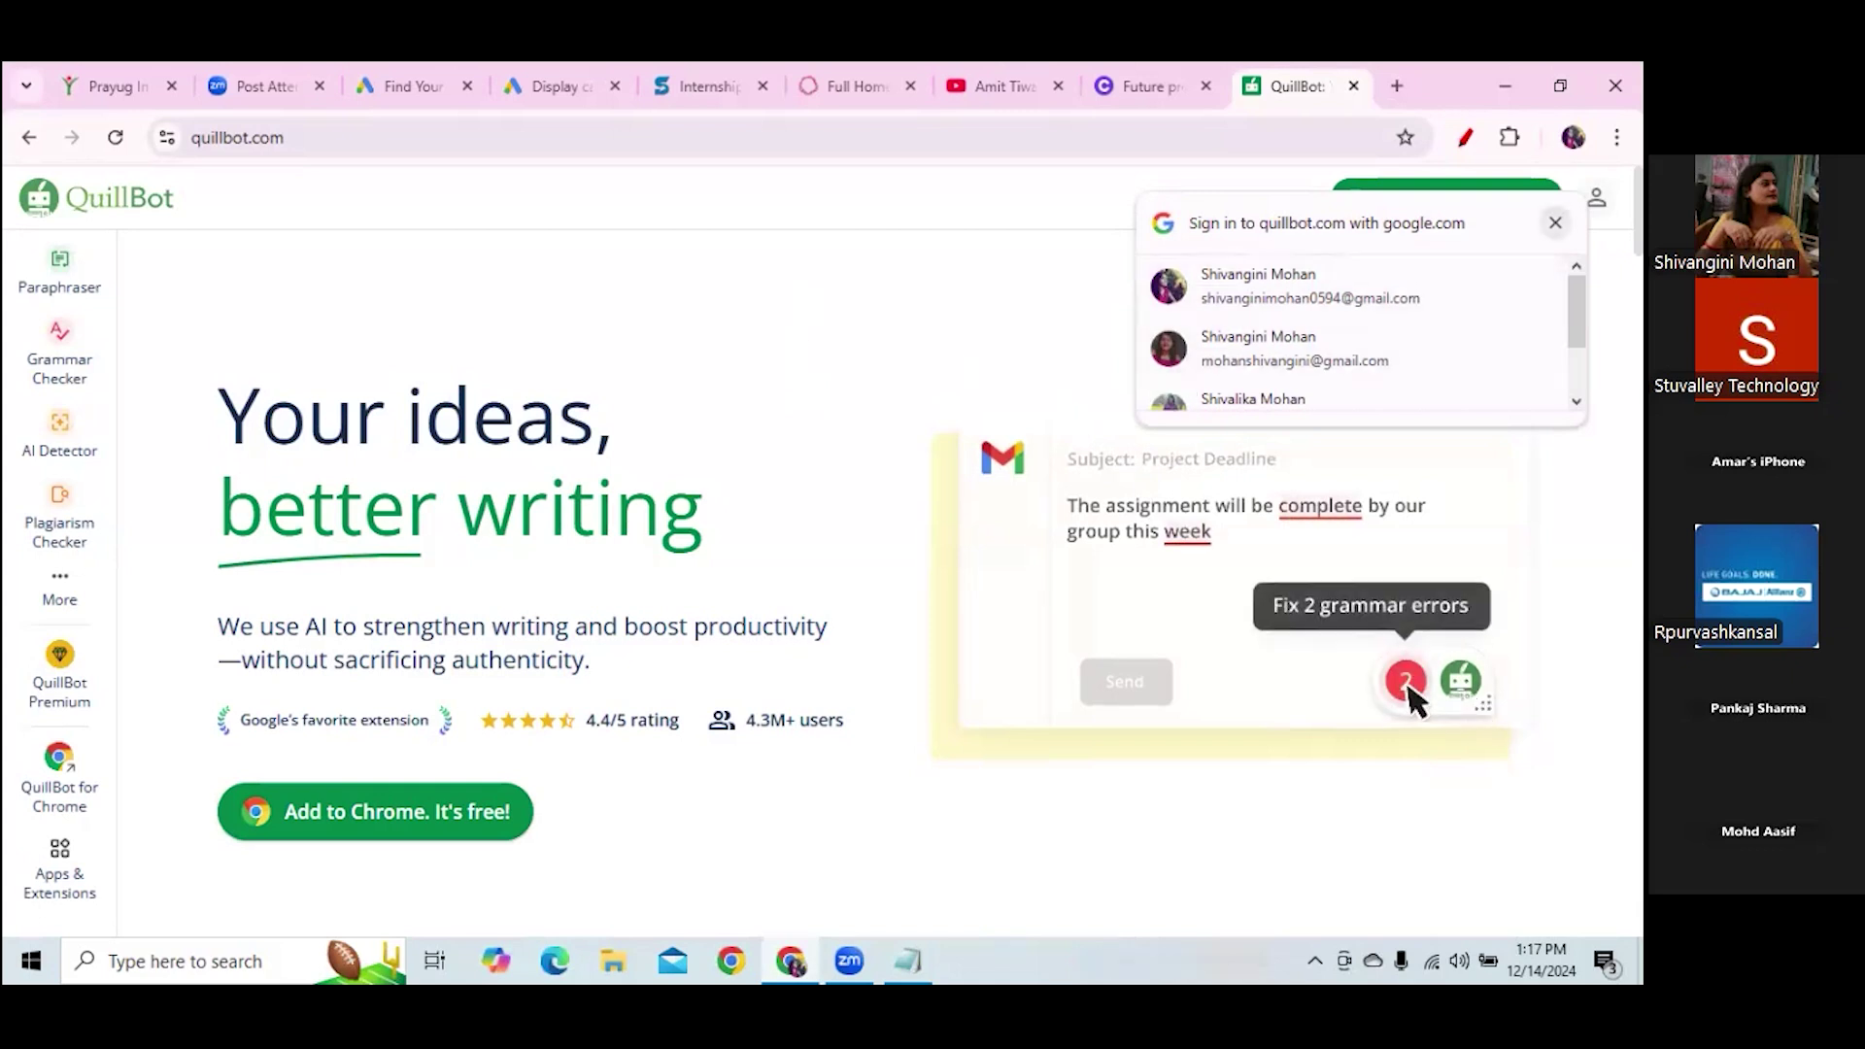
click(59, 277)
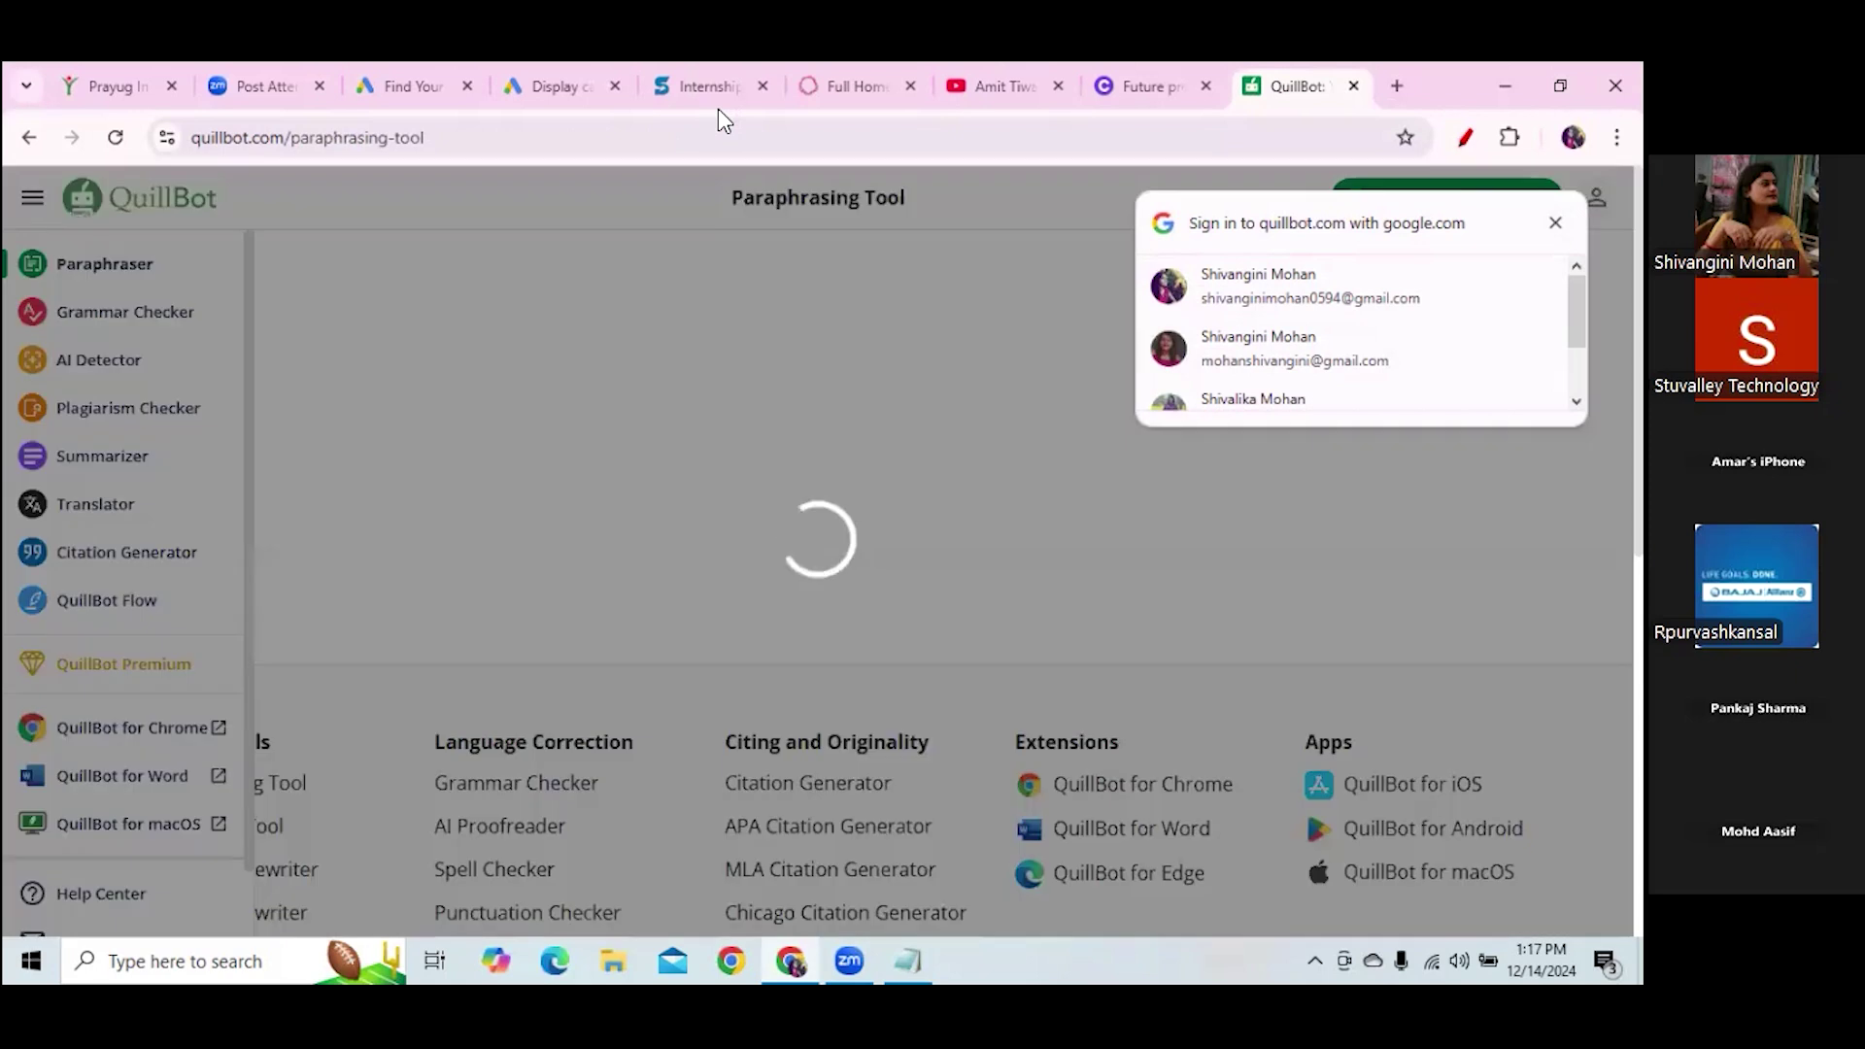
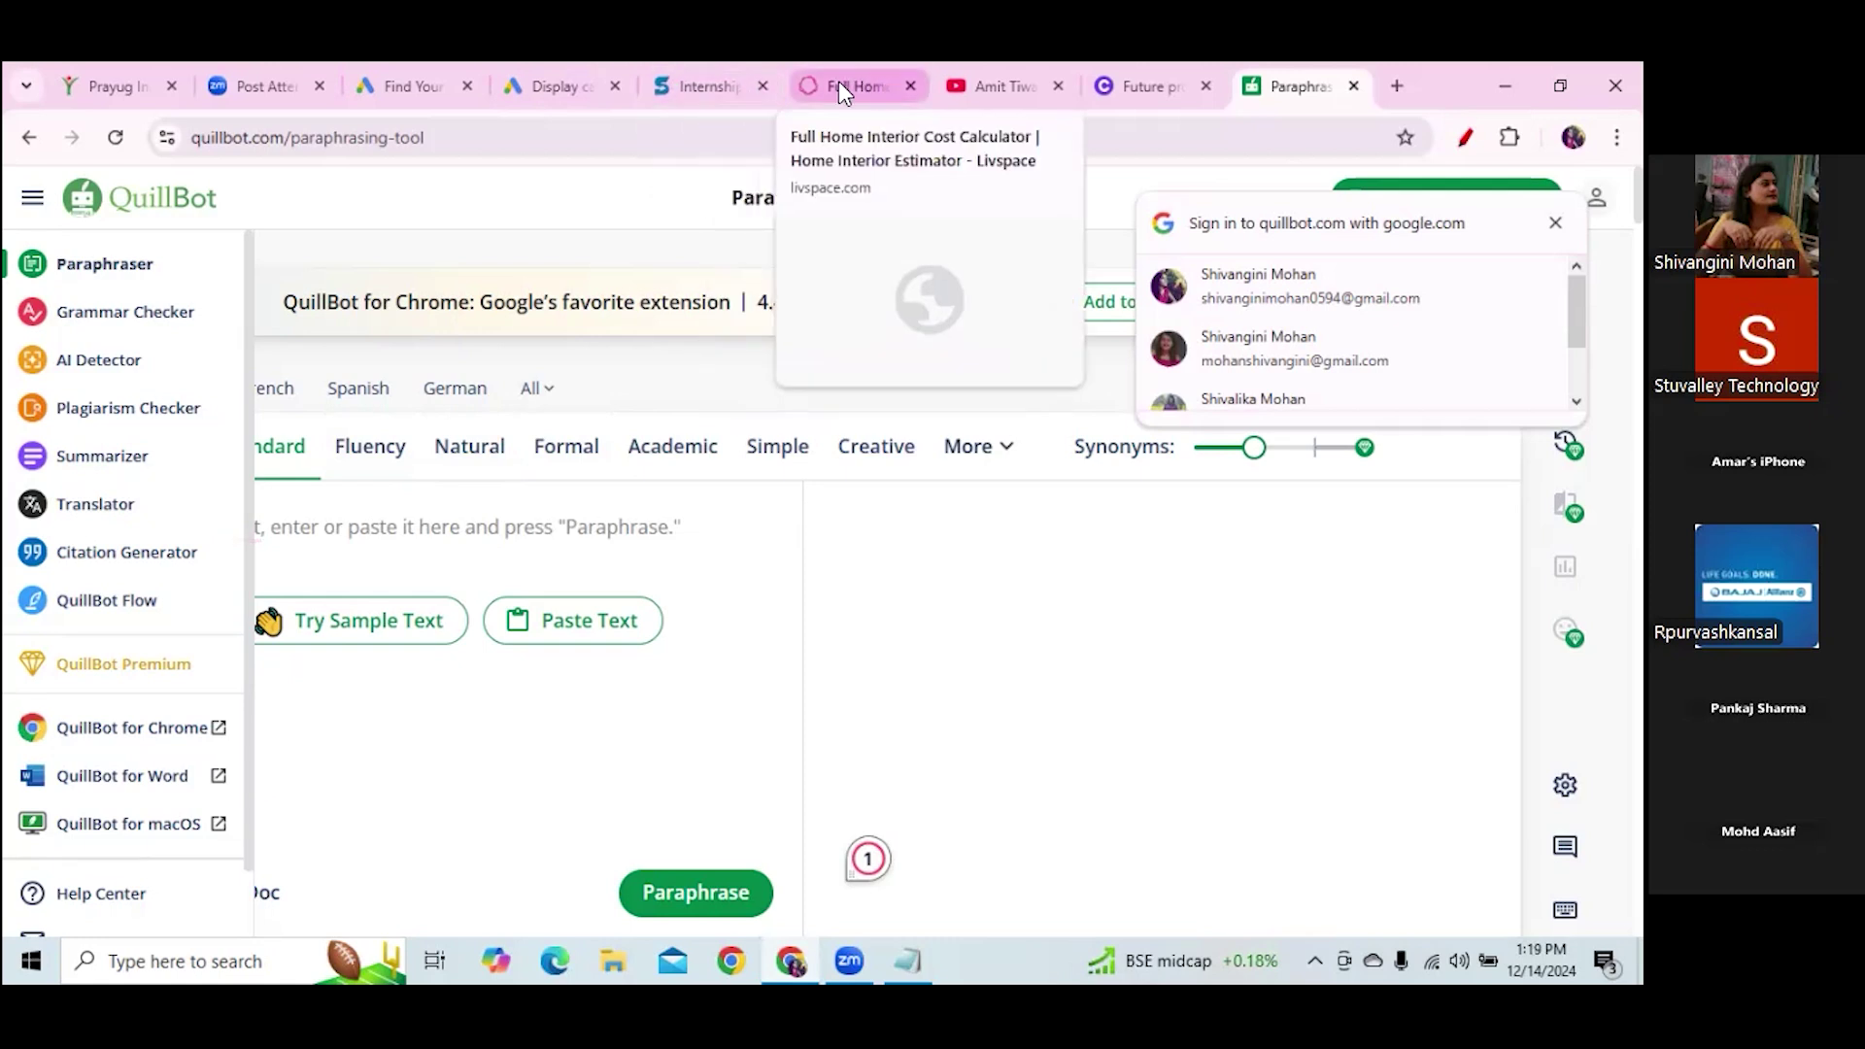
Copy the Career Guidance sentence from the StuIntern digital marketing internship page
click(710, 79)
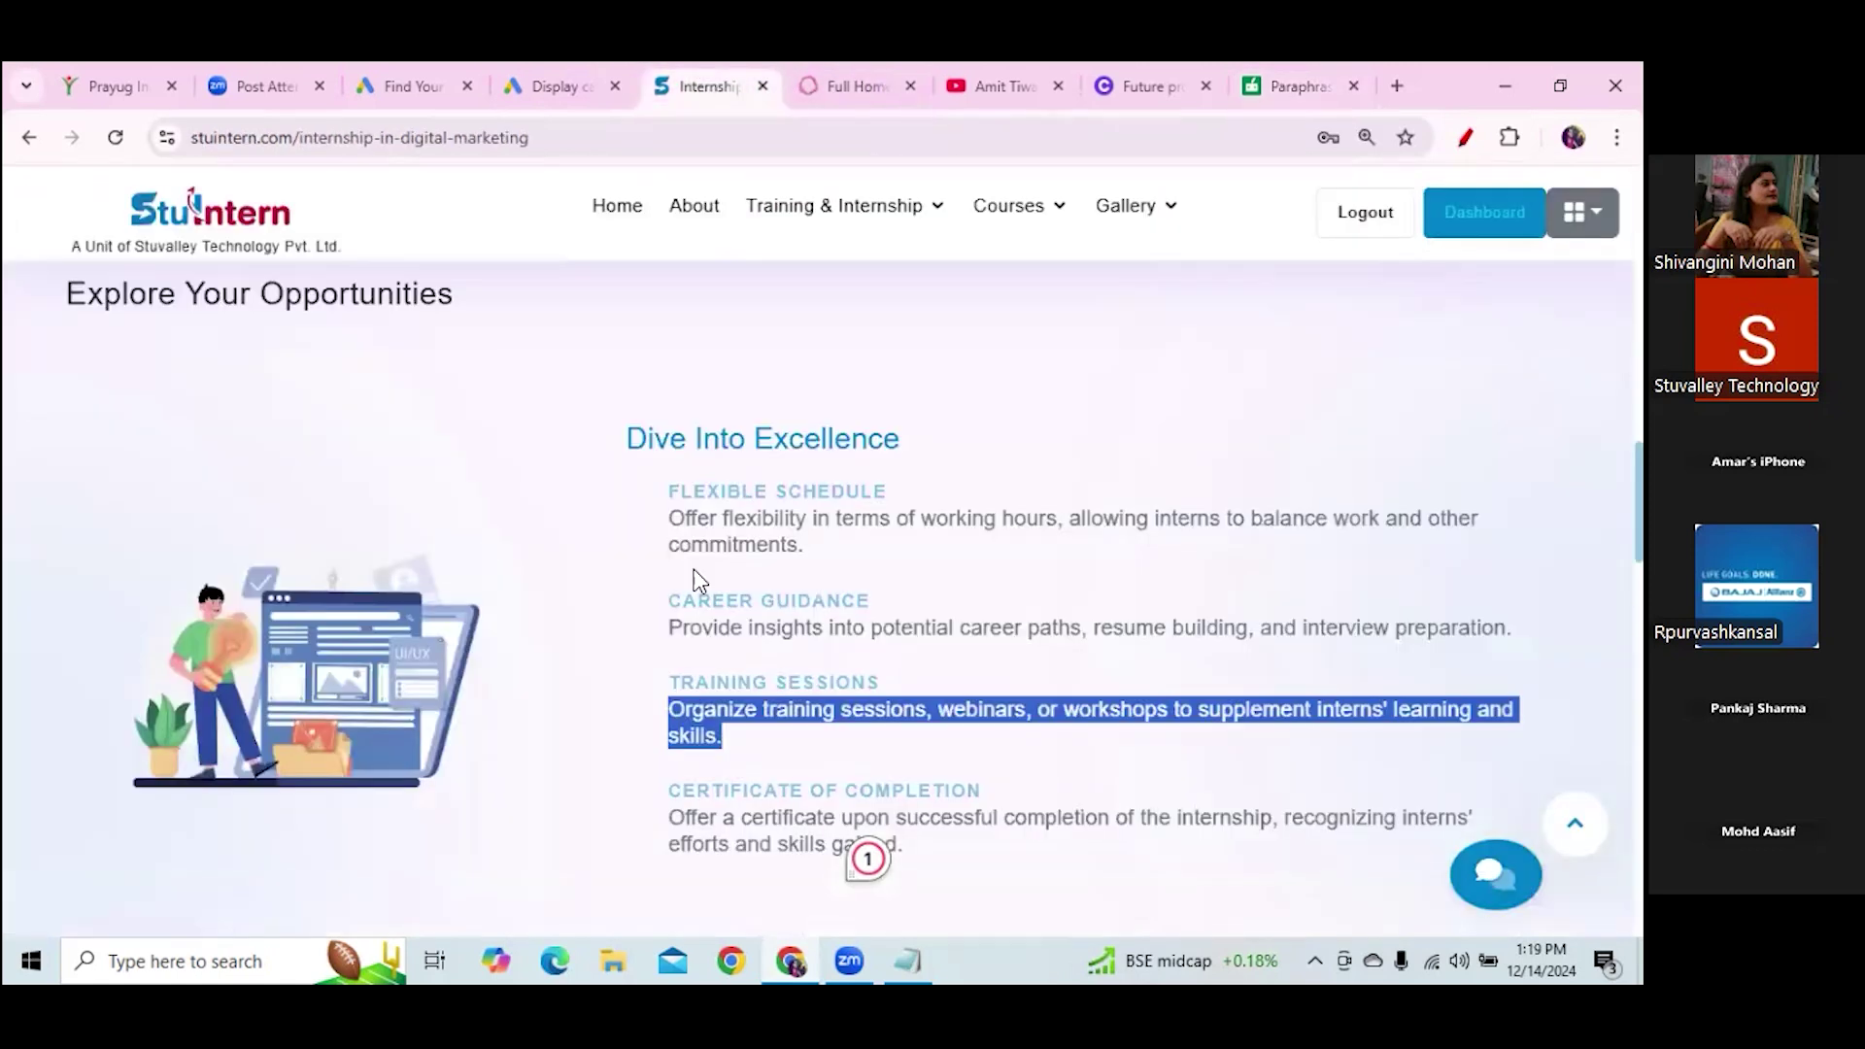
drag(666, 633, 1200, 629)
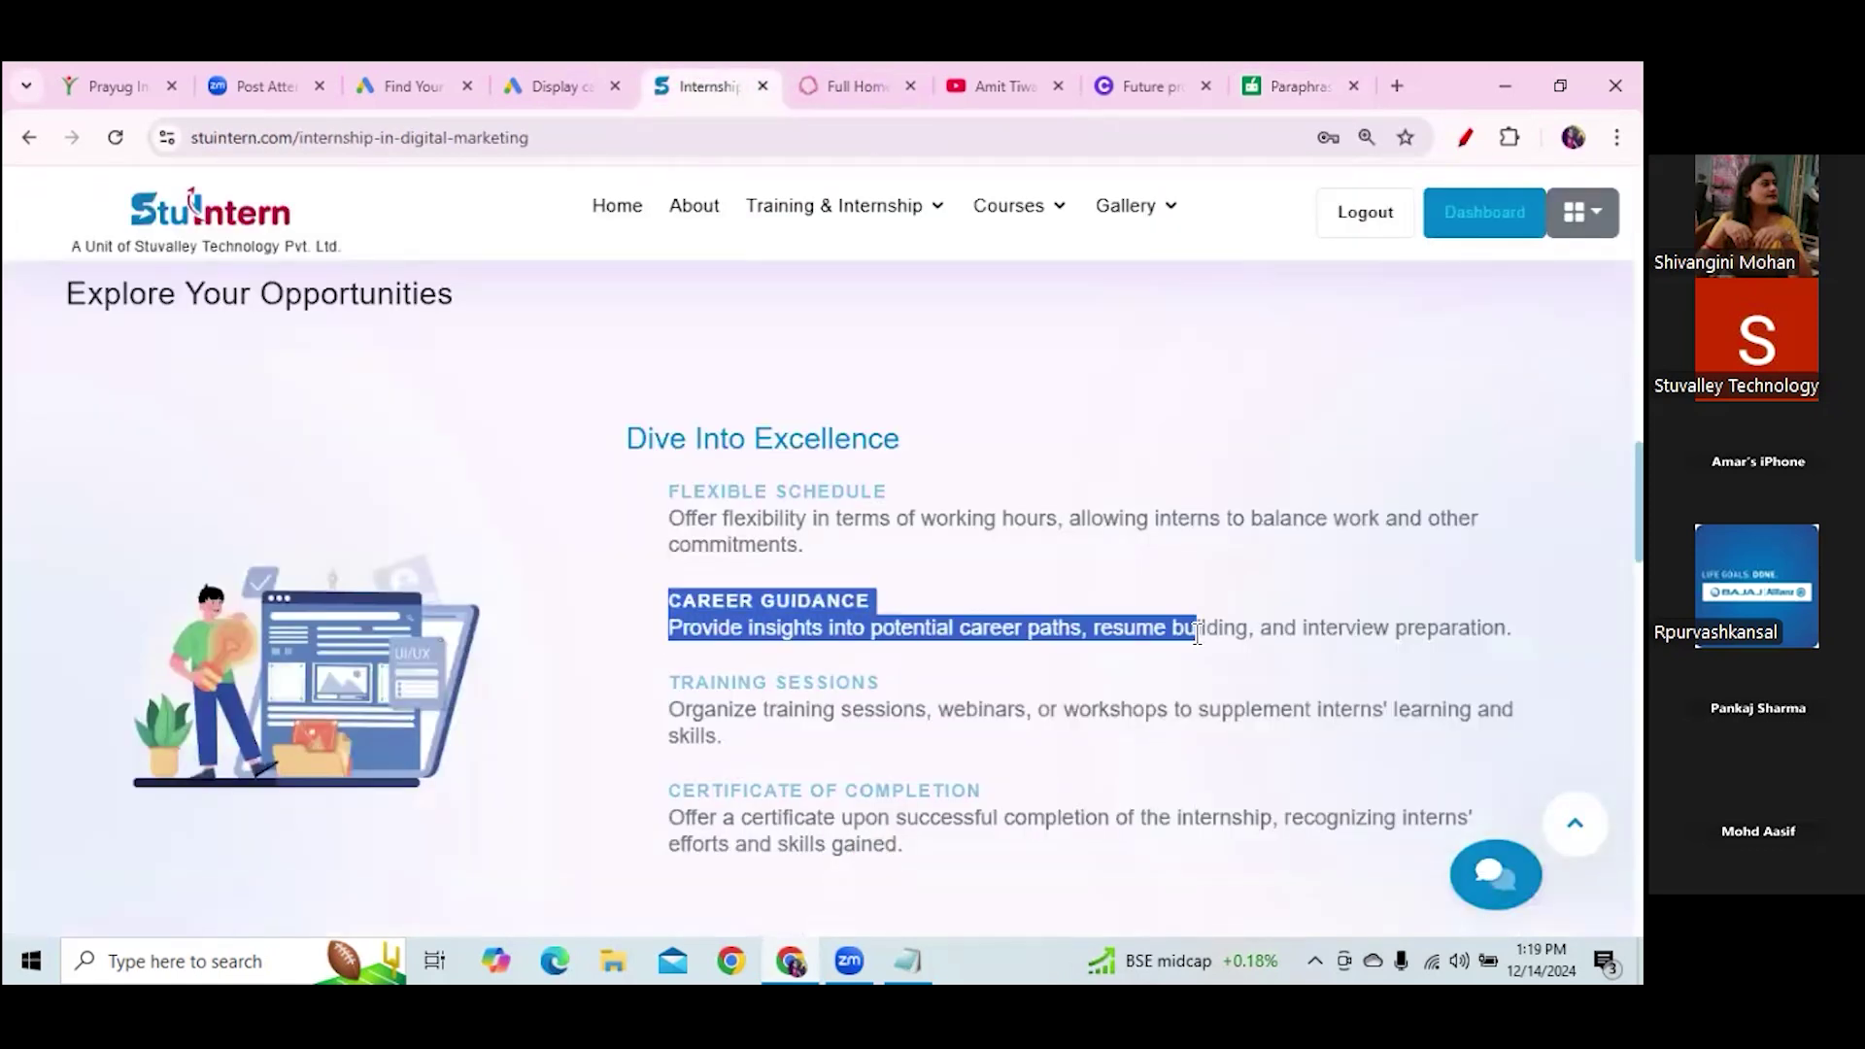
click(791, 679)
drag(668, 627, 1511, 630)
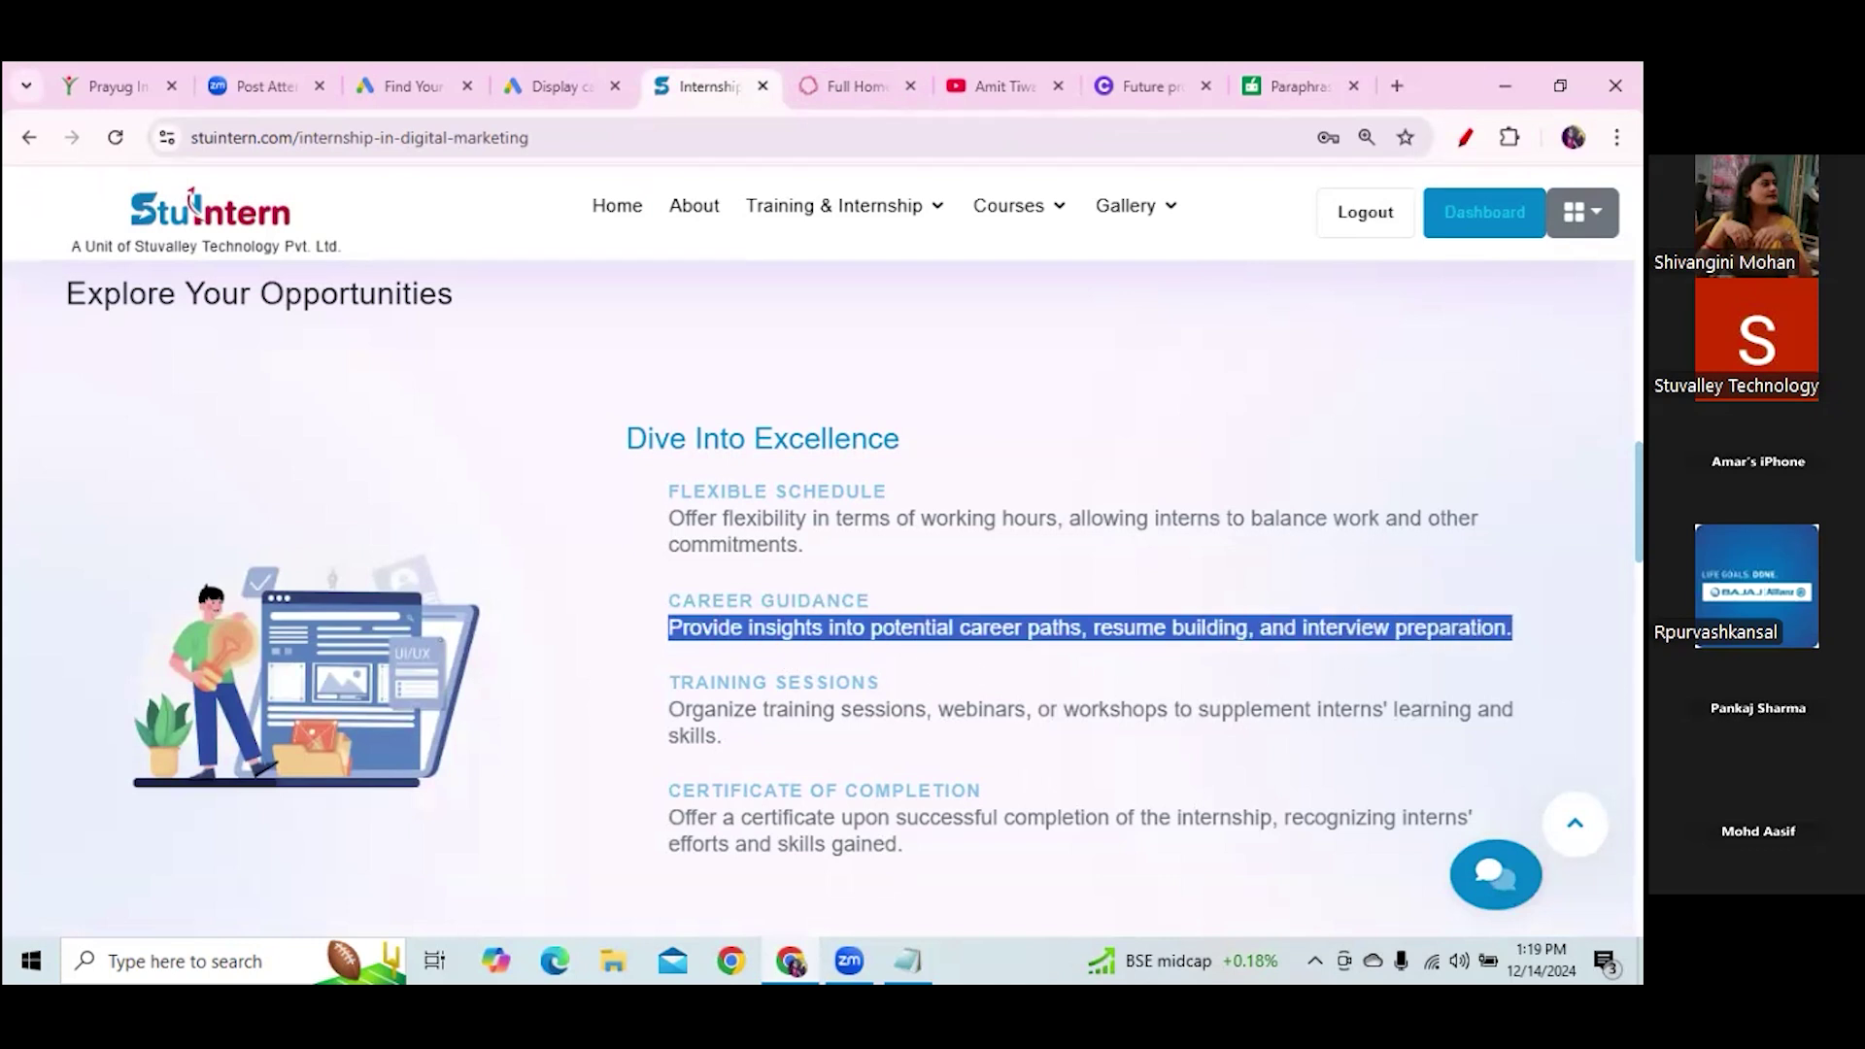
Paste the copied Career Guidance sentence into QuillBot's Paraphraser and paraphrase it
click(558, 86)
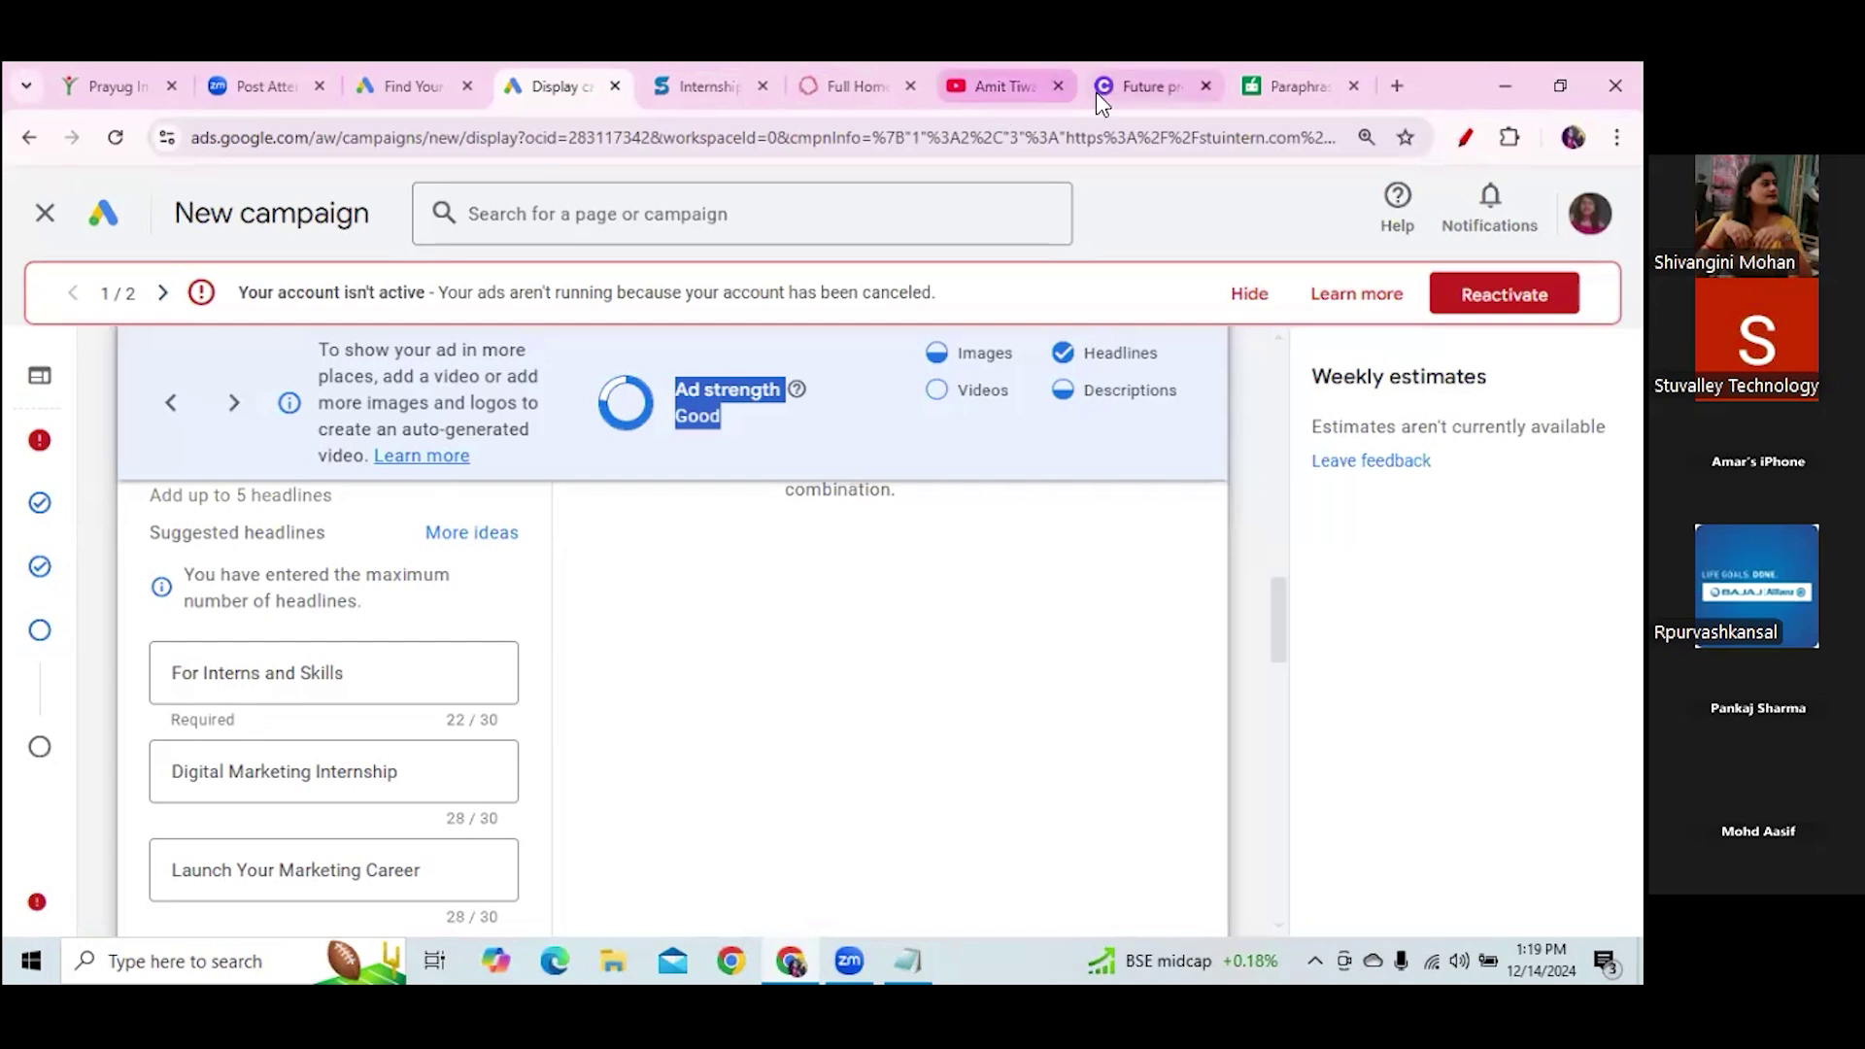
click(1325, 82)
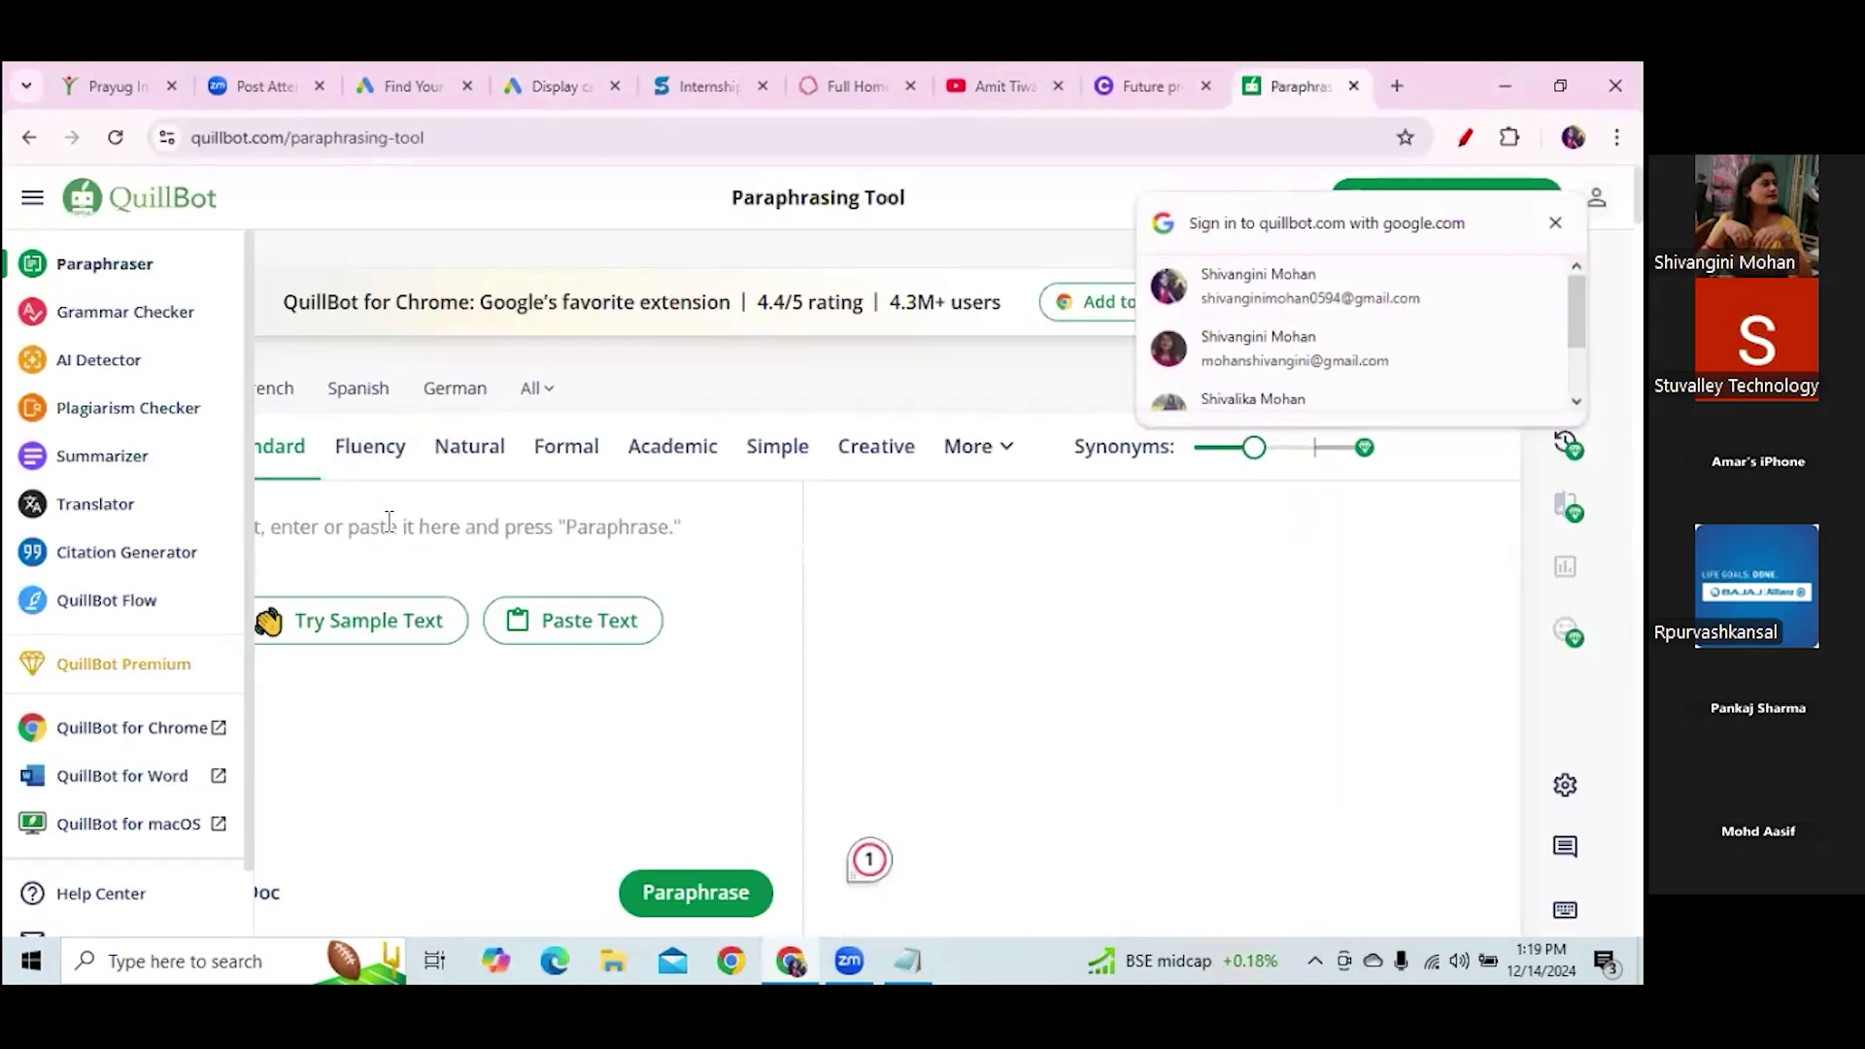
key(ctrl+v)
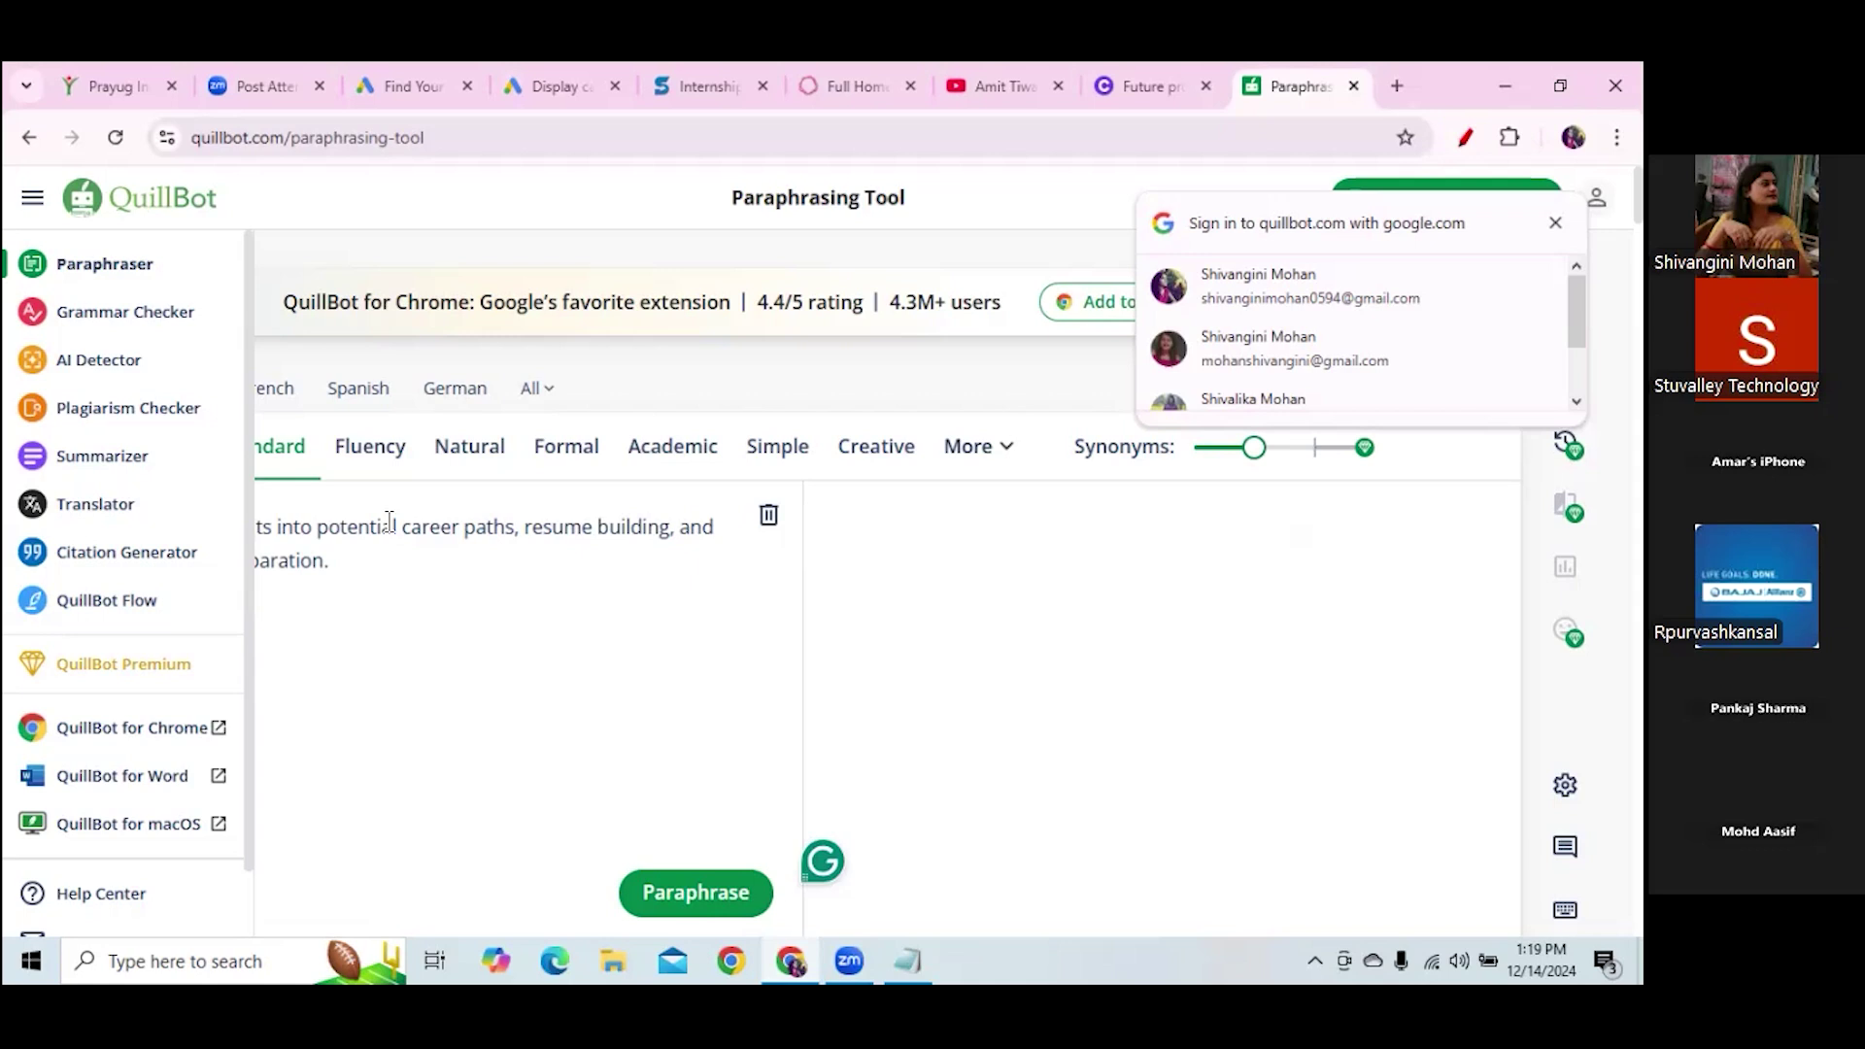
click(697, 893)
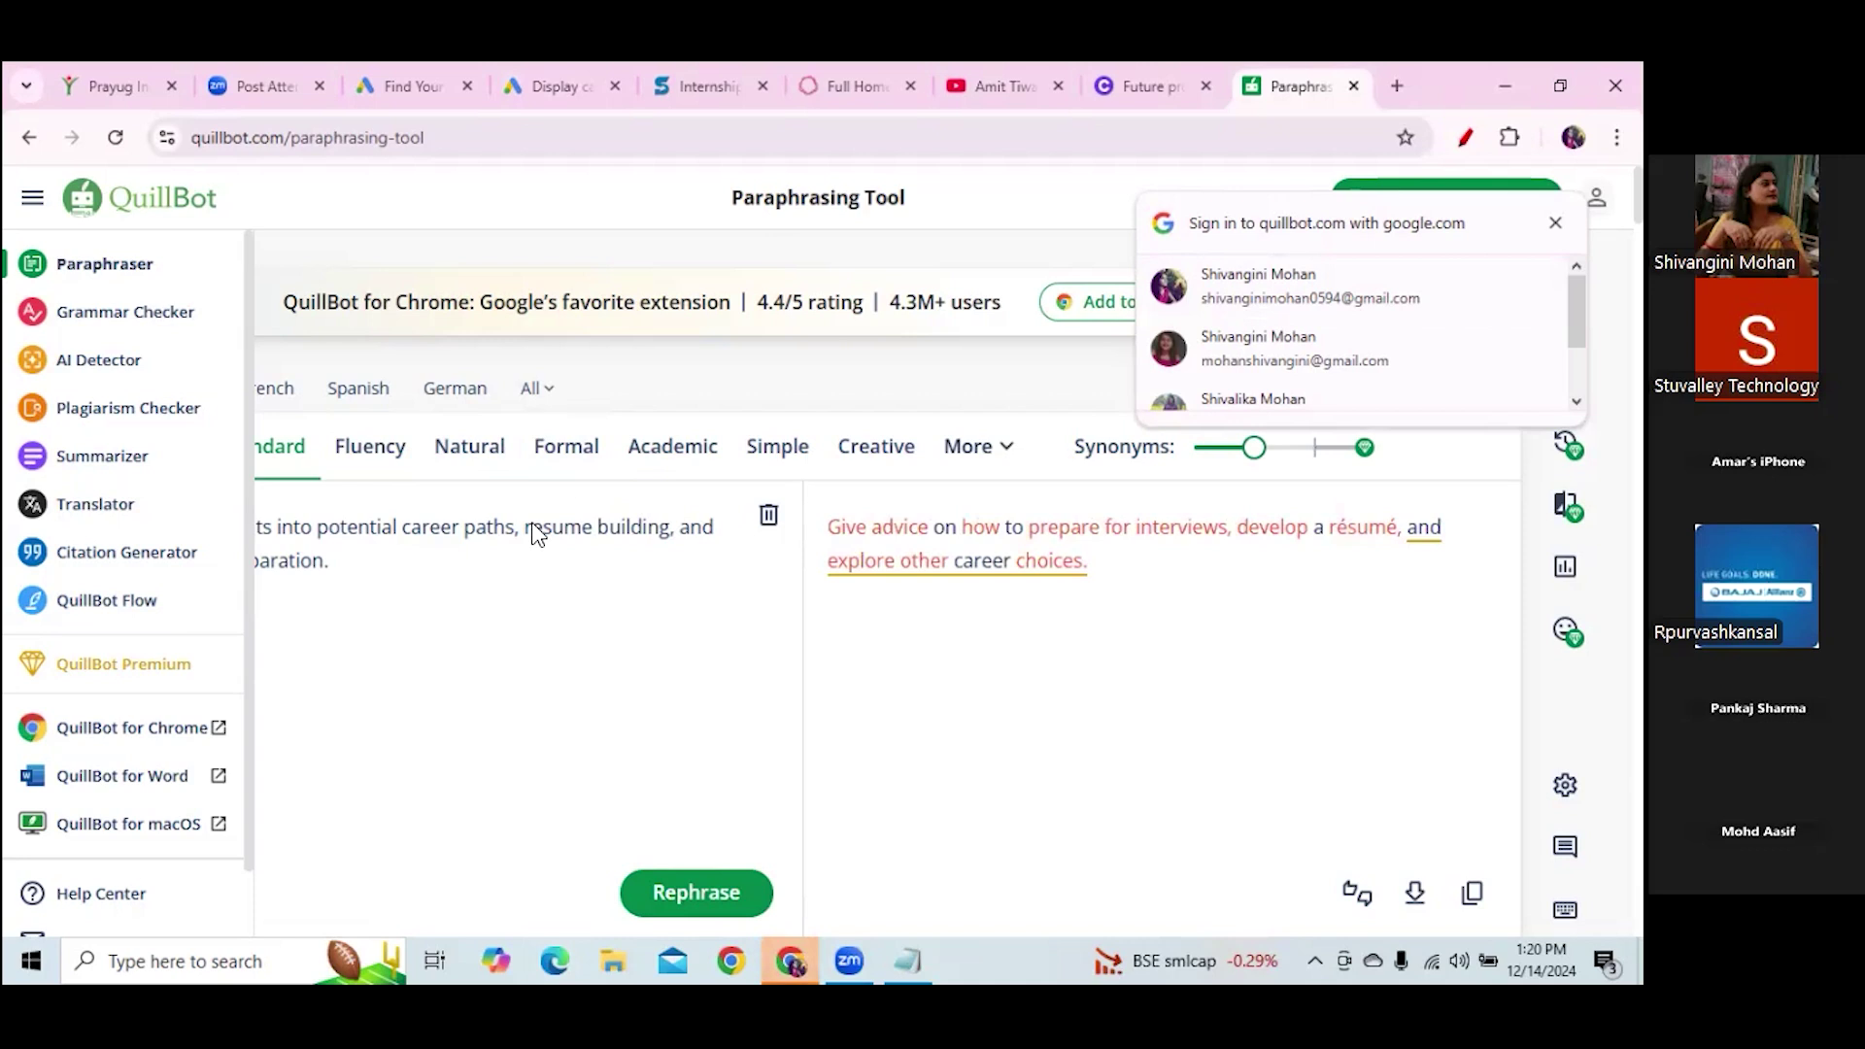
Compare the original wording with the paraphrase and raise the Synonyms level by one notch
drag(526, 527, 702, 530)
mouse_move(903, 541)
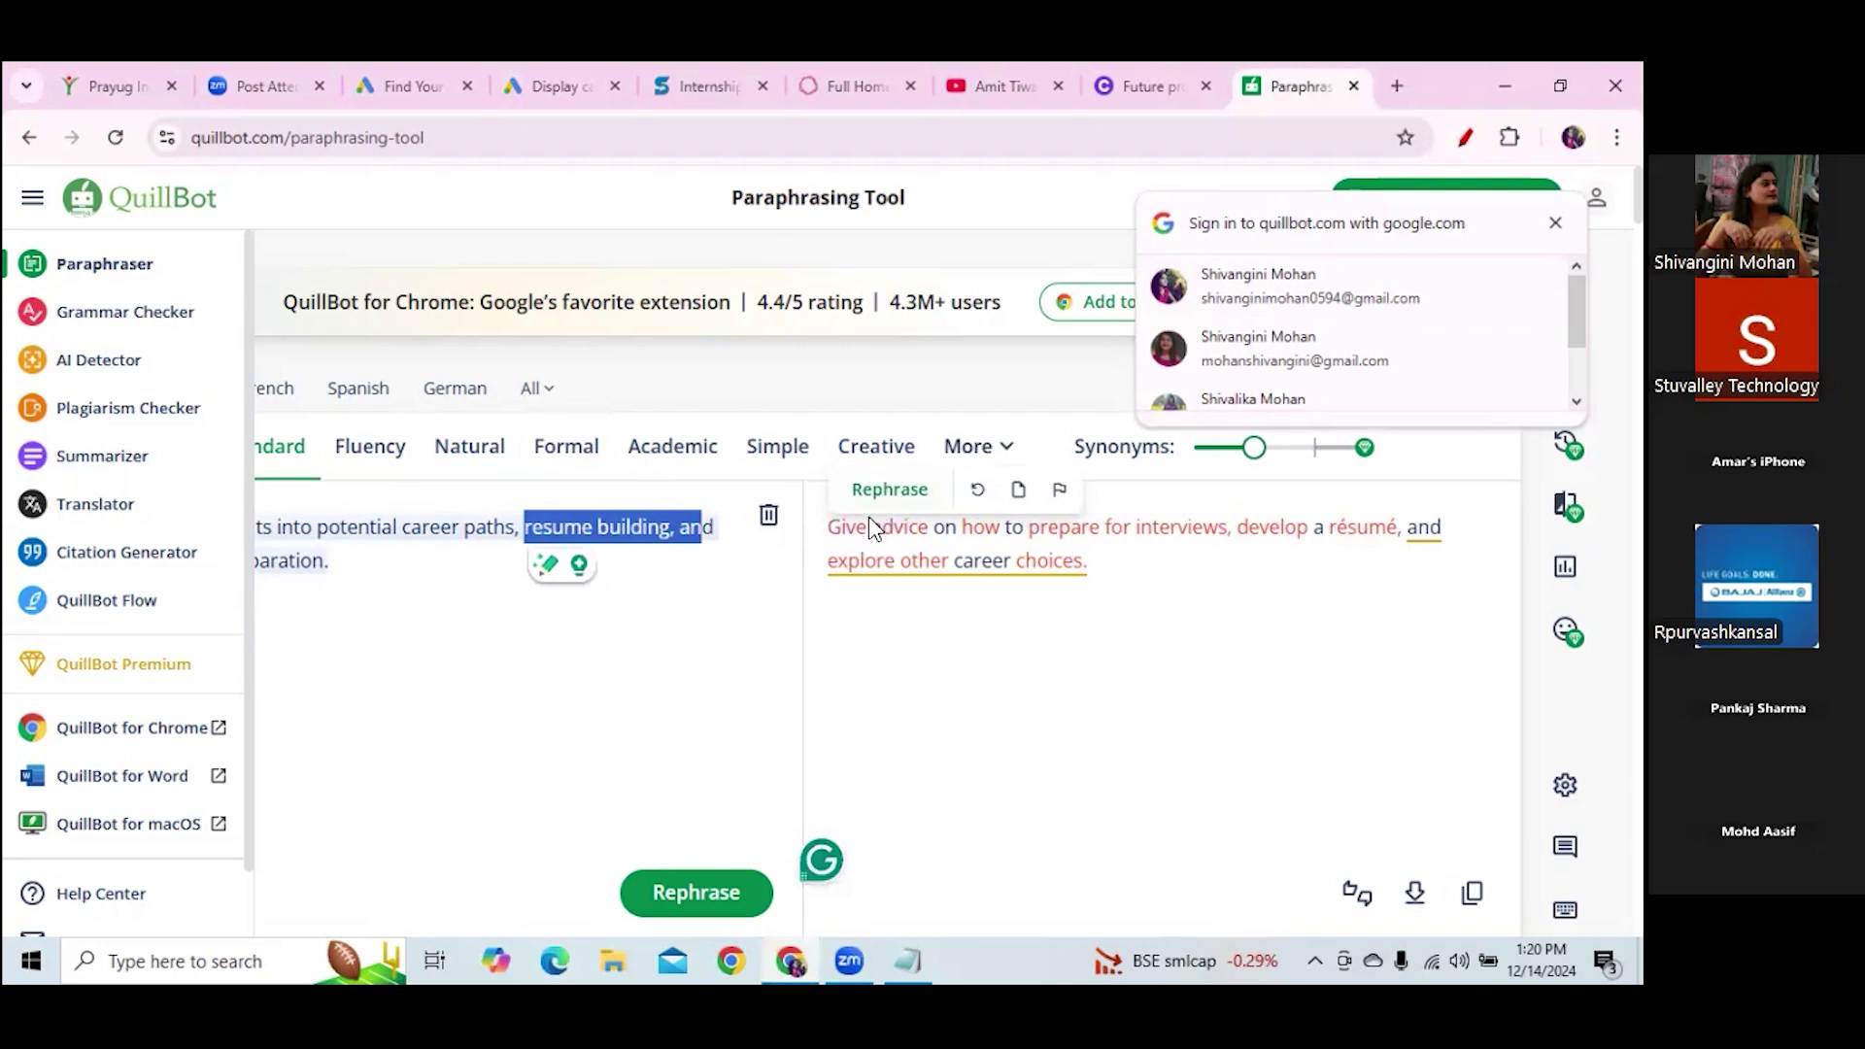
scroll(1359, 340, down, 1)
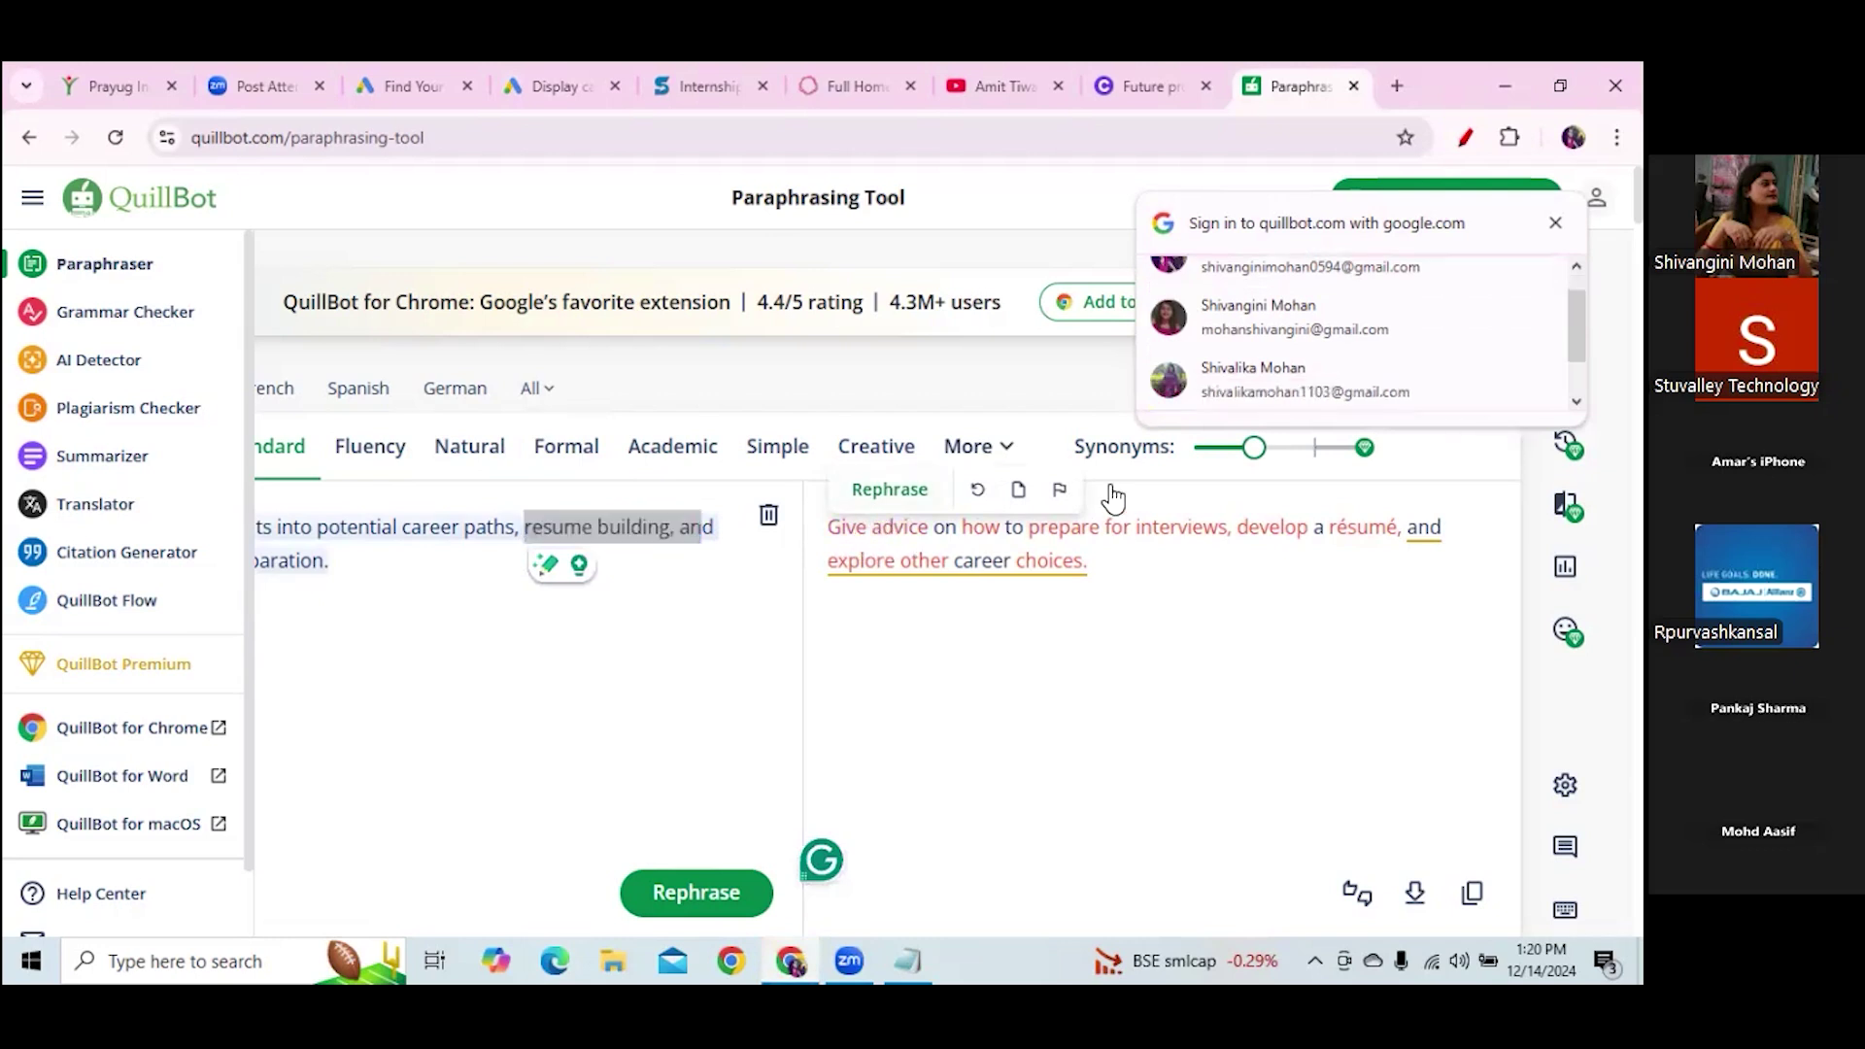
click(1270, 449)
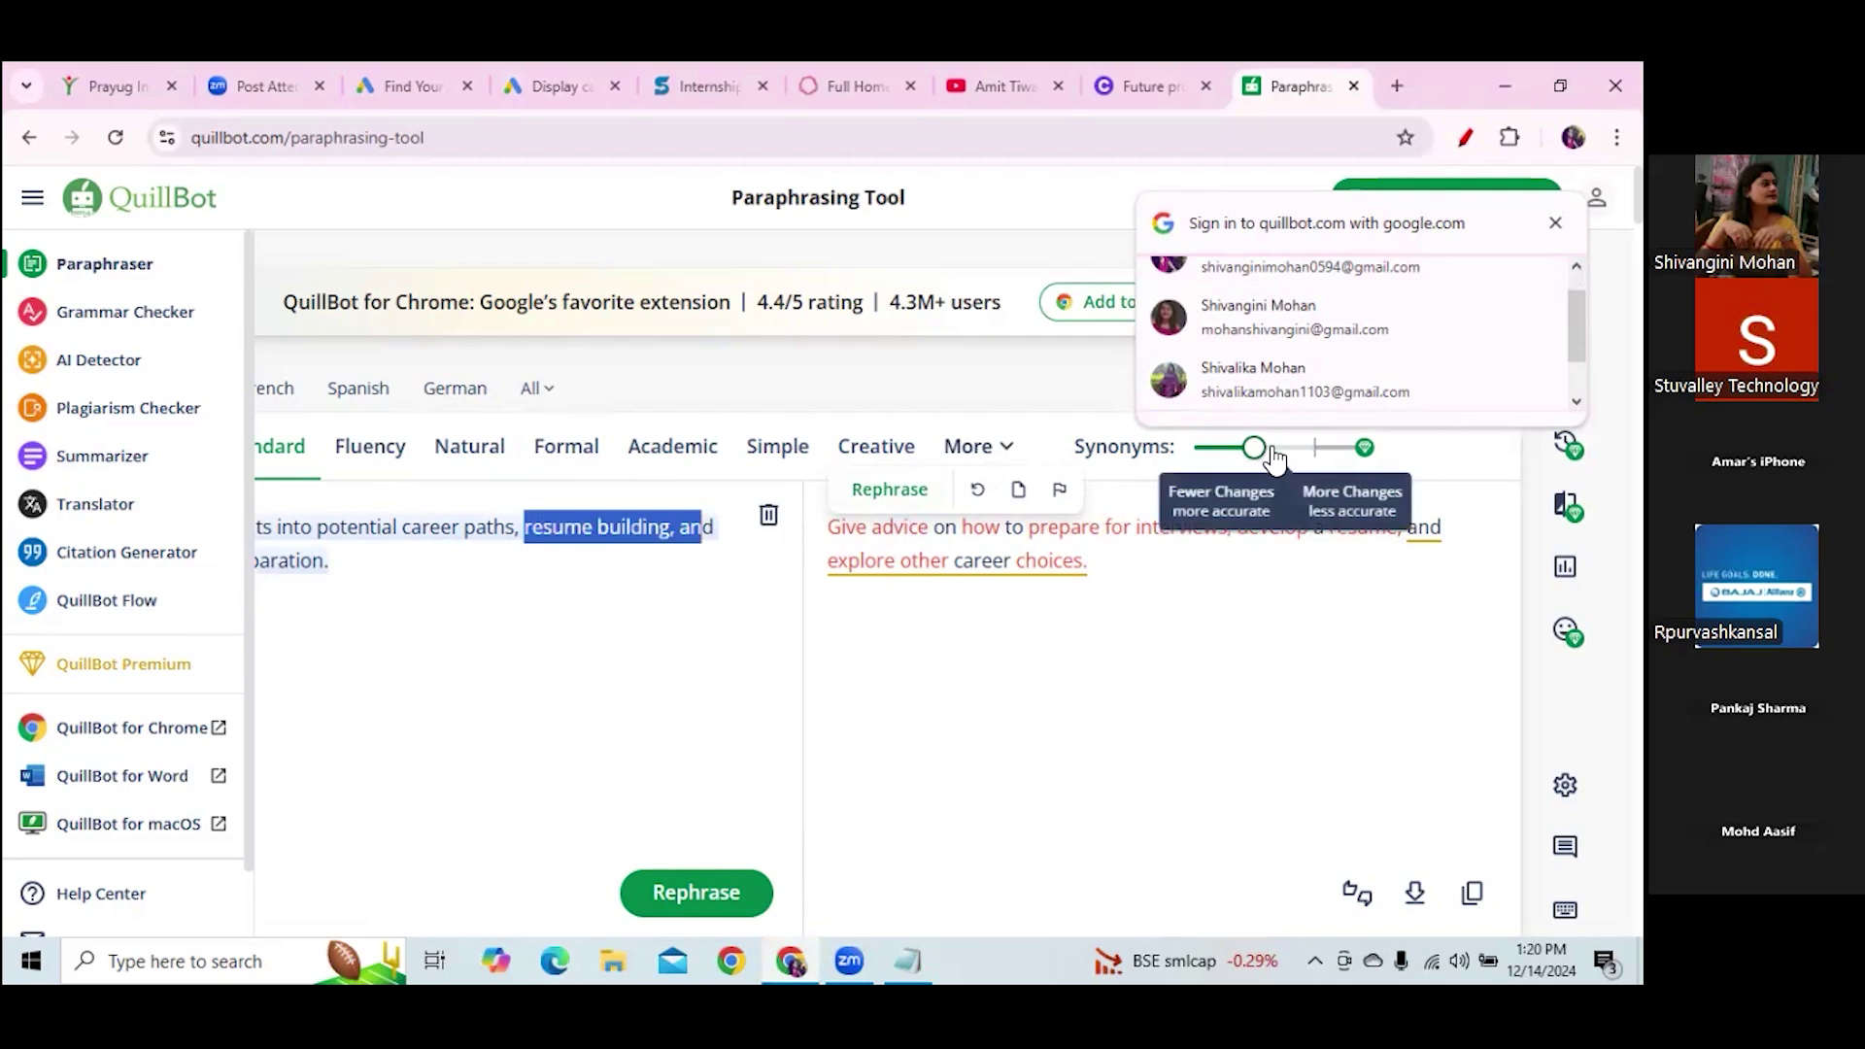
click(1292, 448)
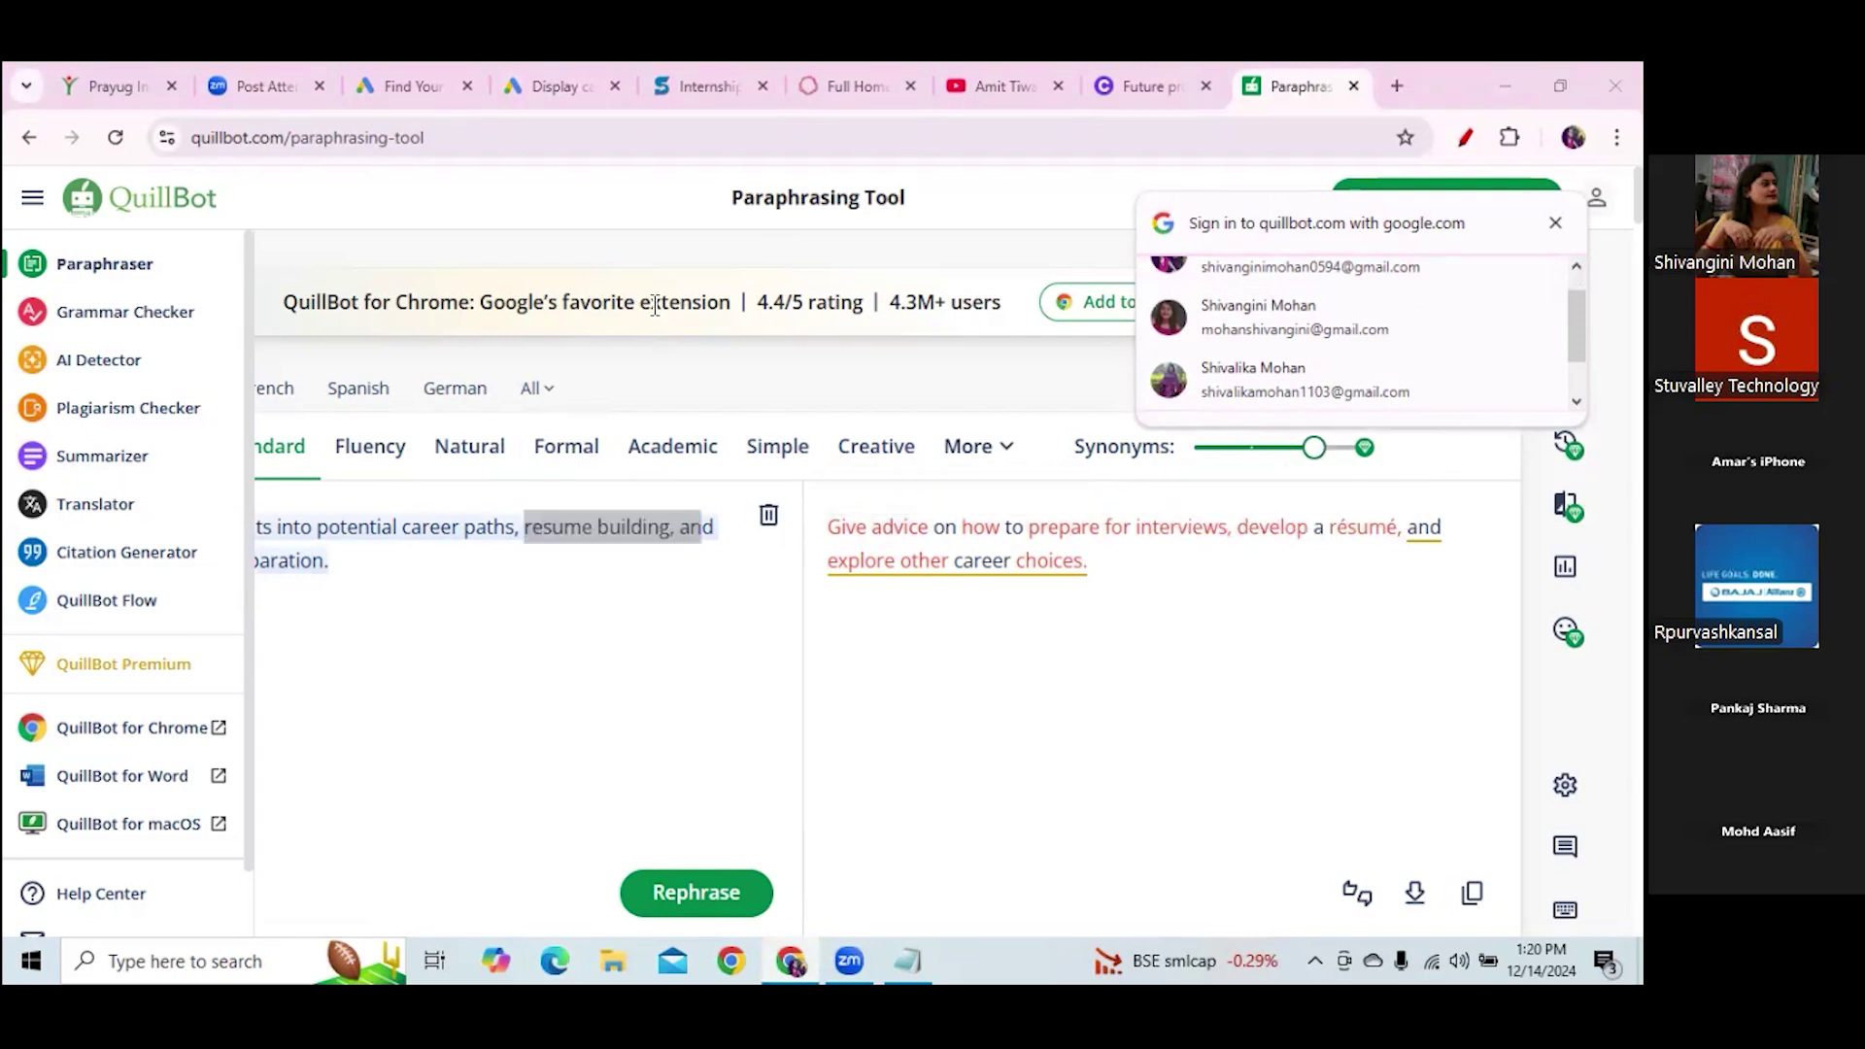
Replace "and explore" with "or investigate" in the paraphrased sentence, and rephrase the source text again
mouse_move(882, 582)
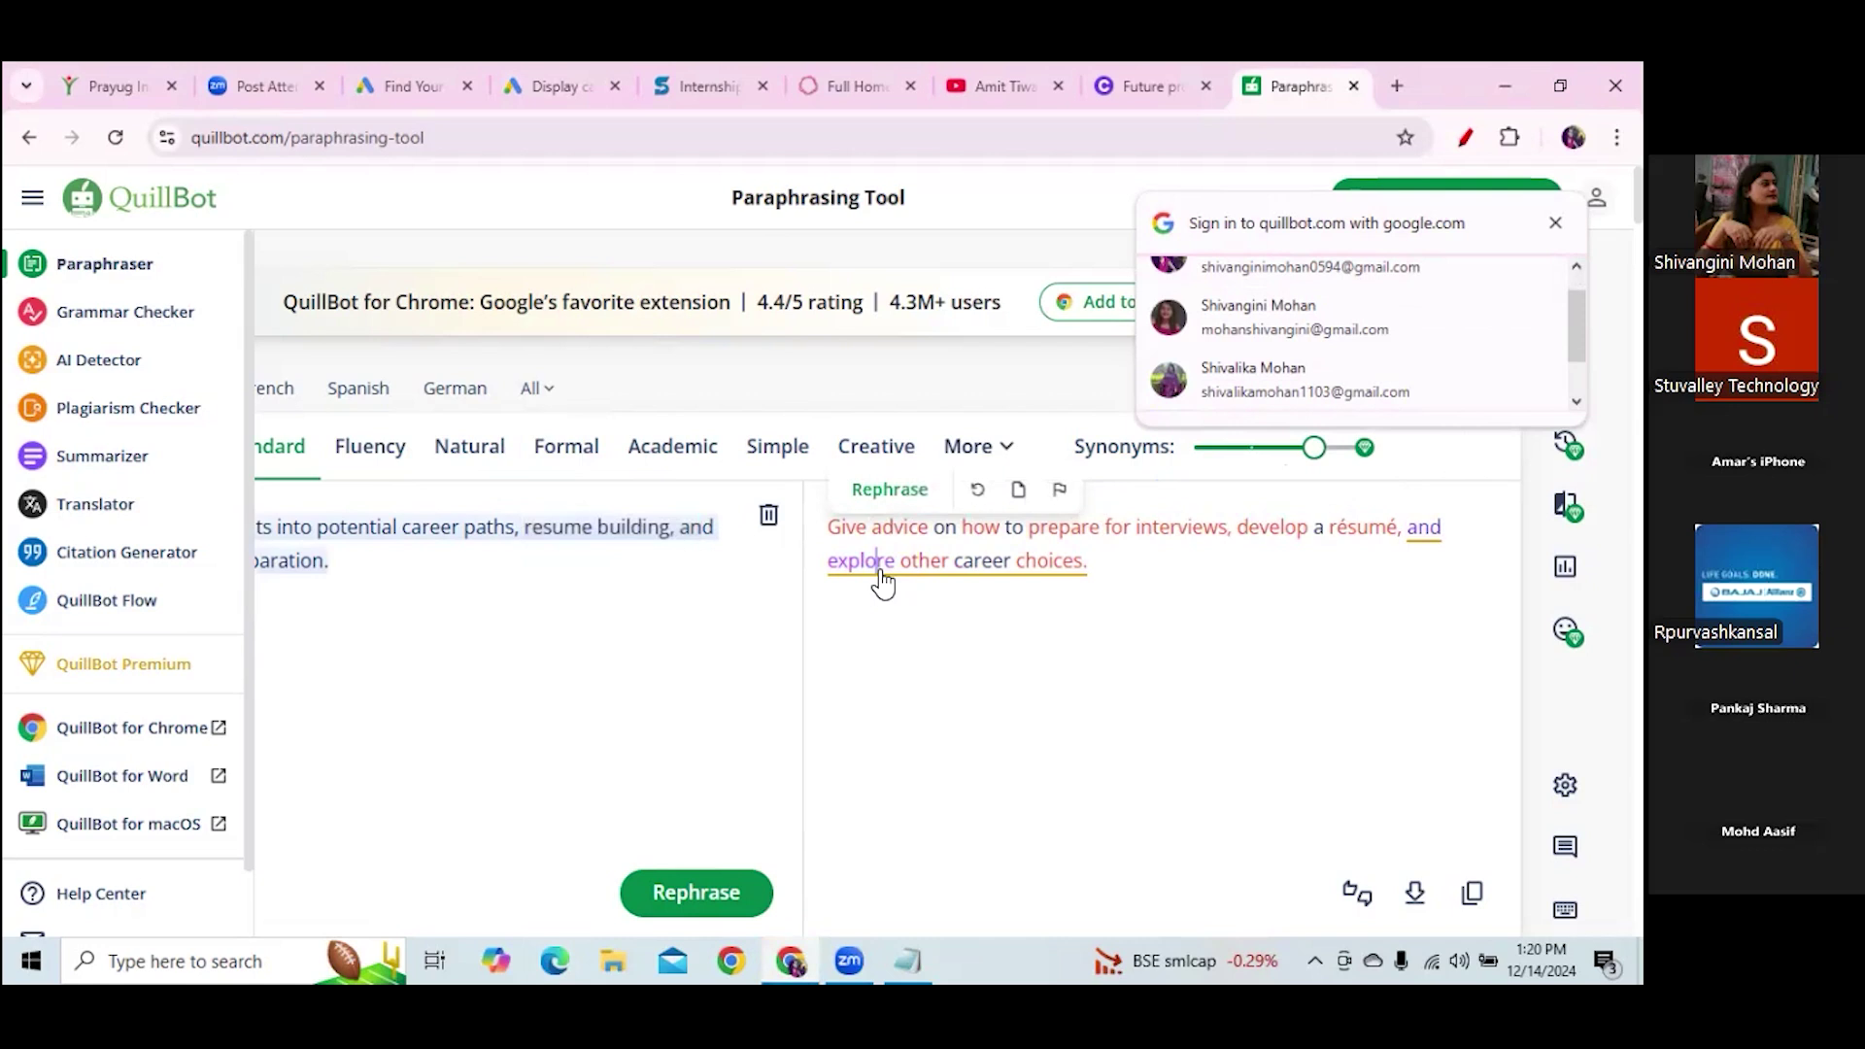
click(863, 573)
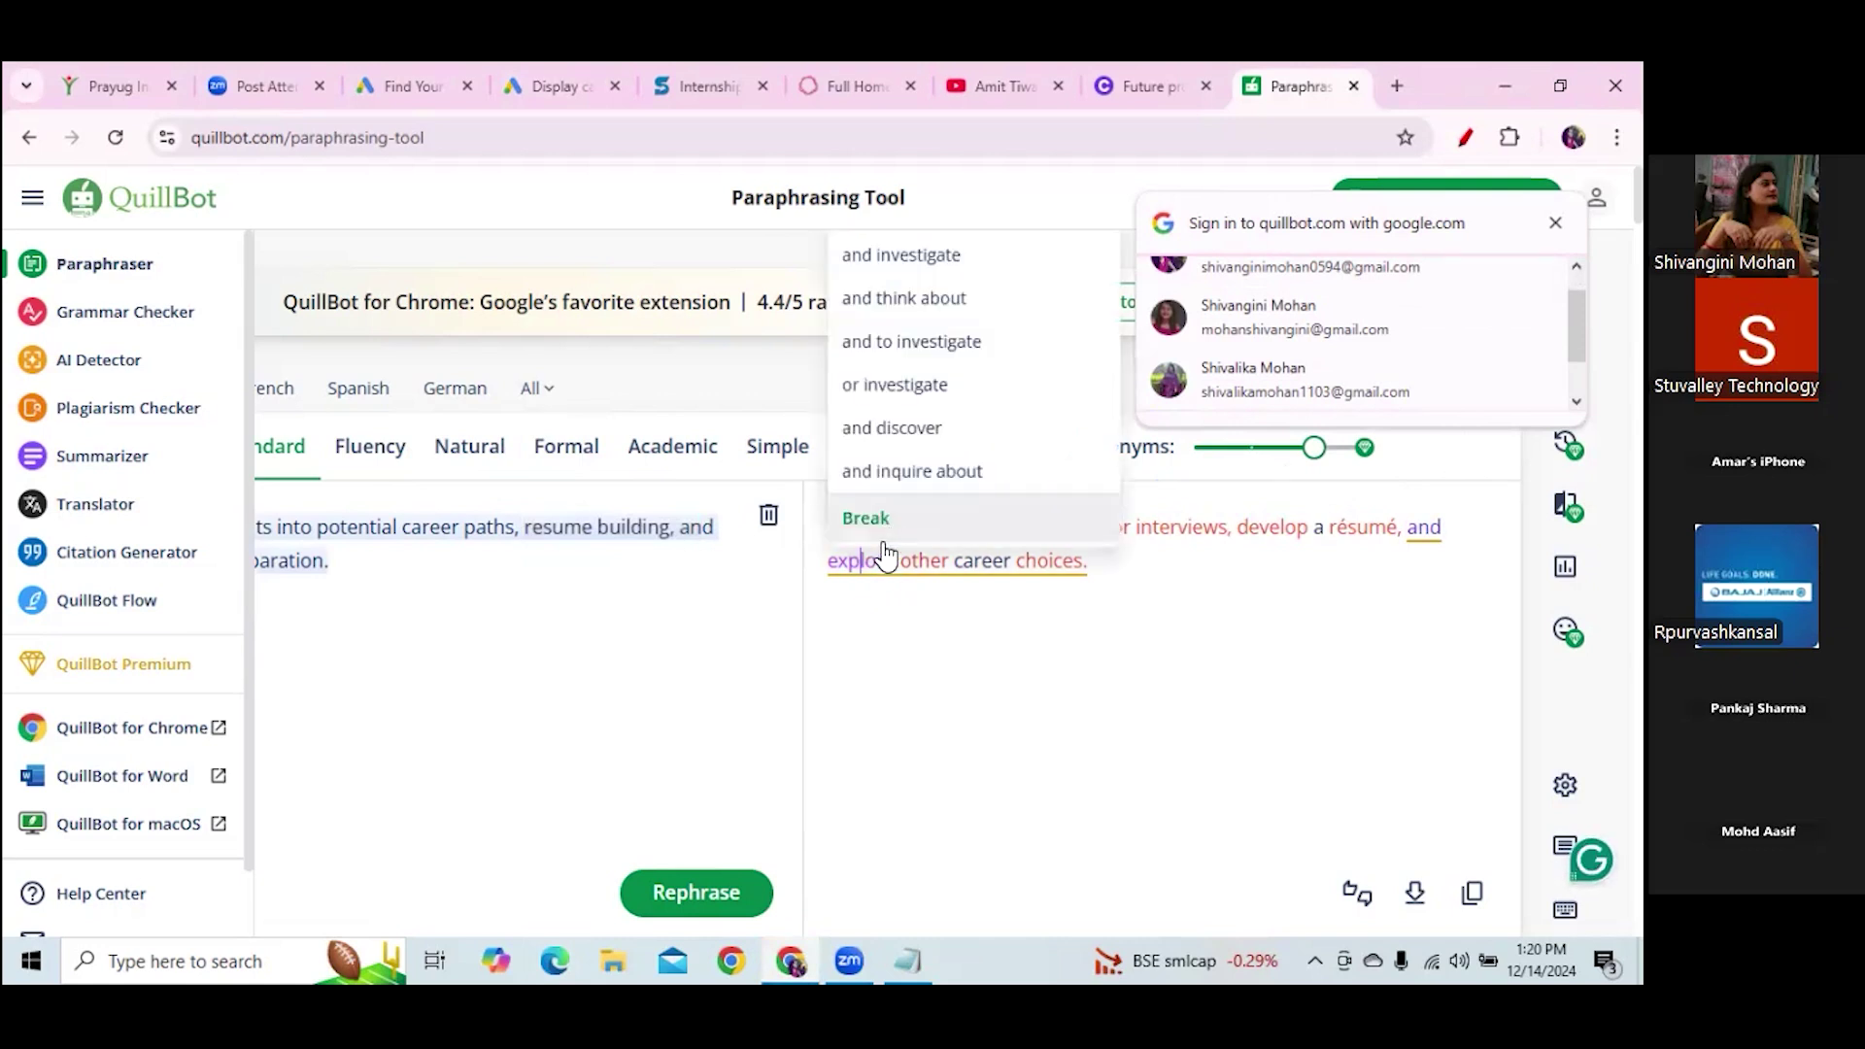
click(886, 386)
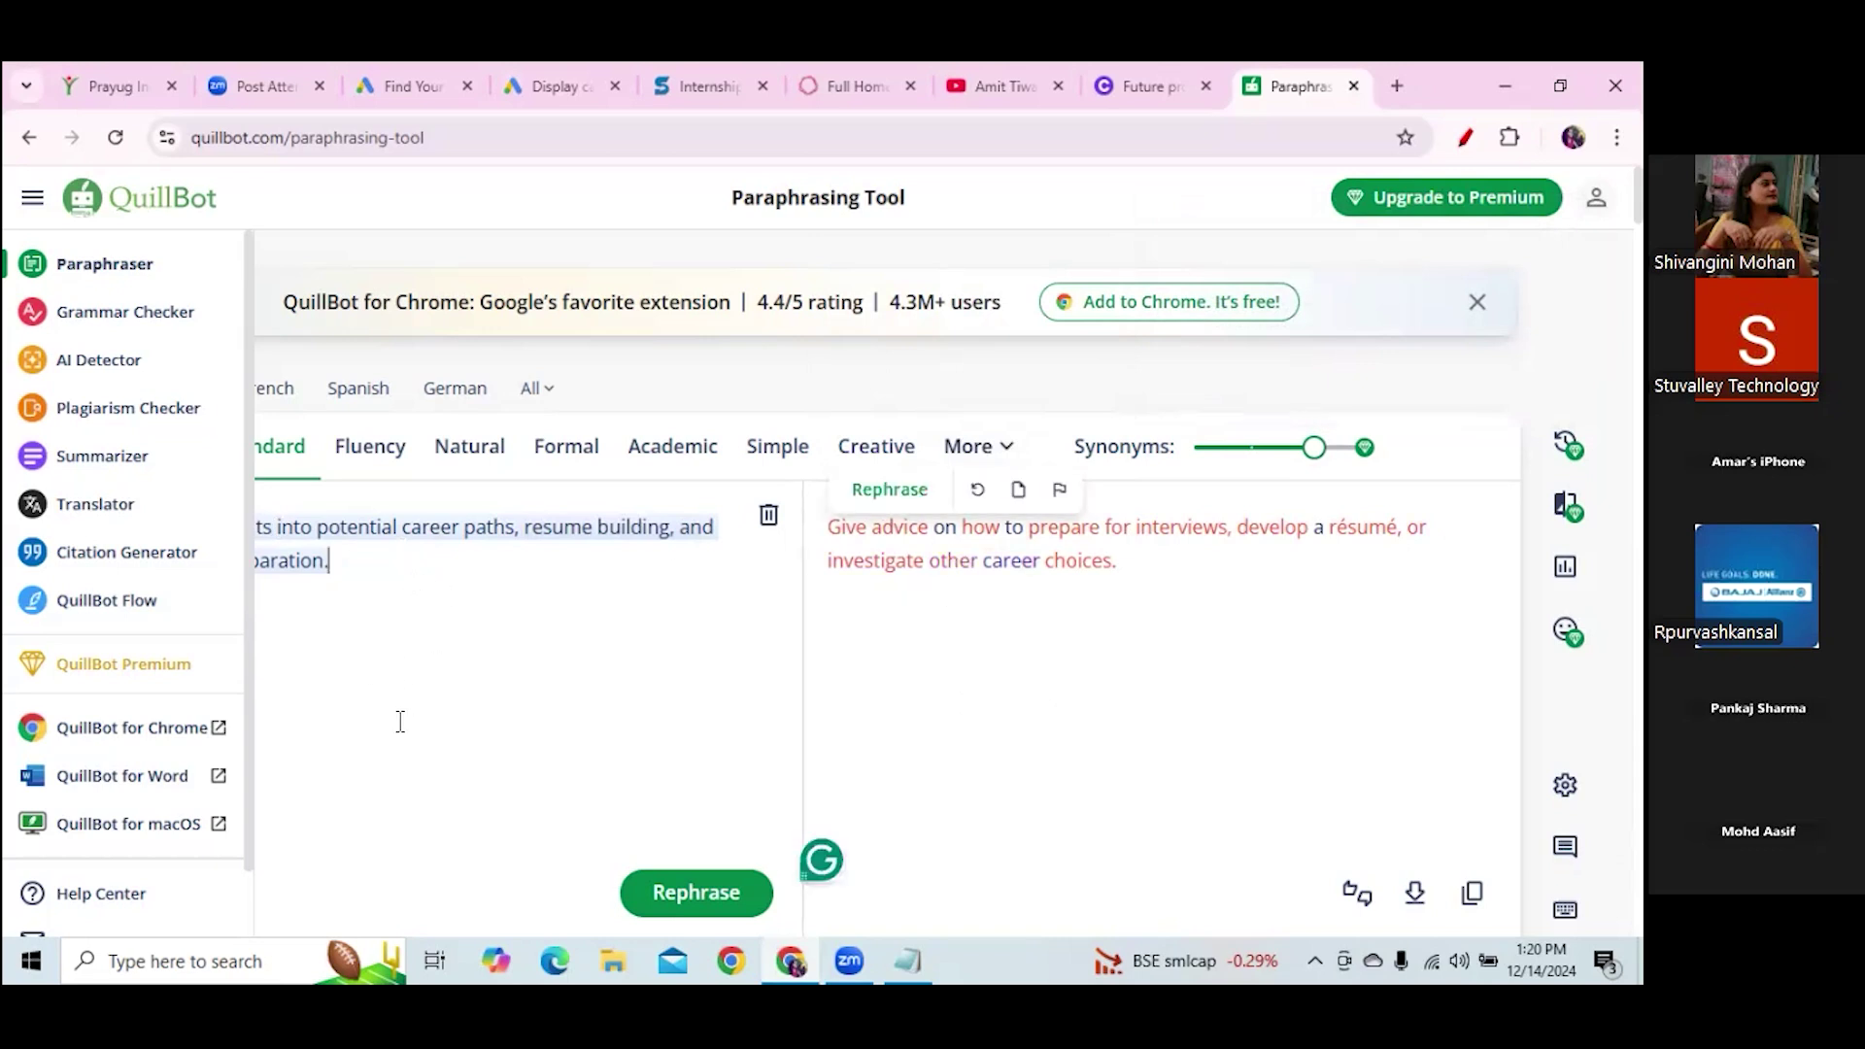
click(689, 886)
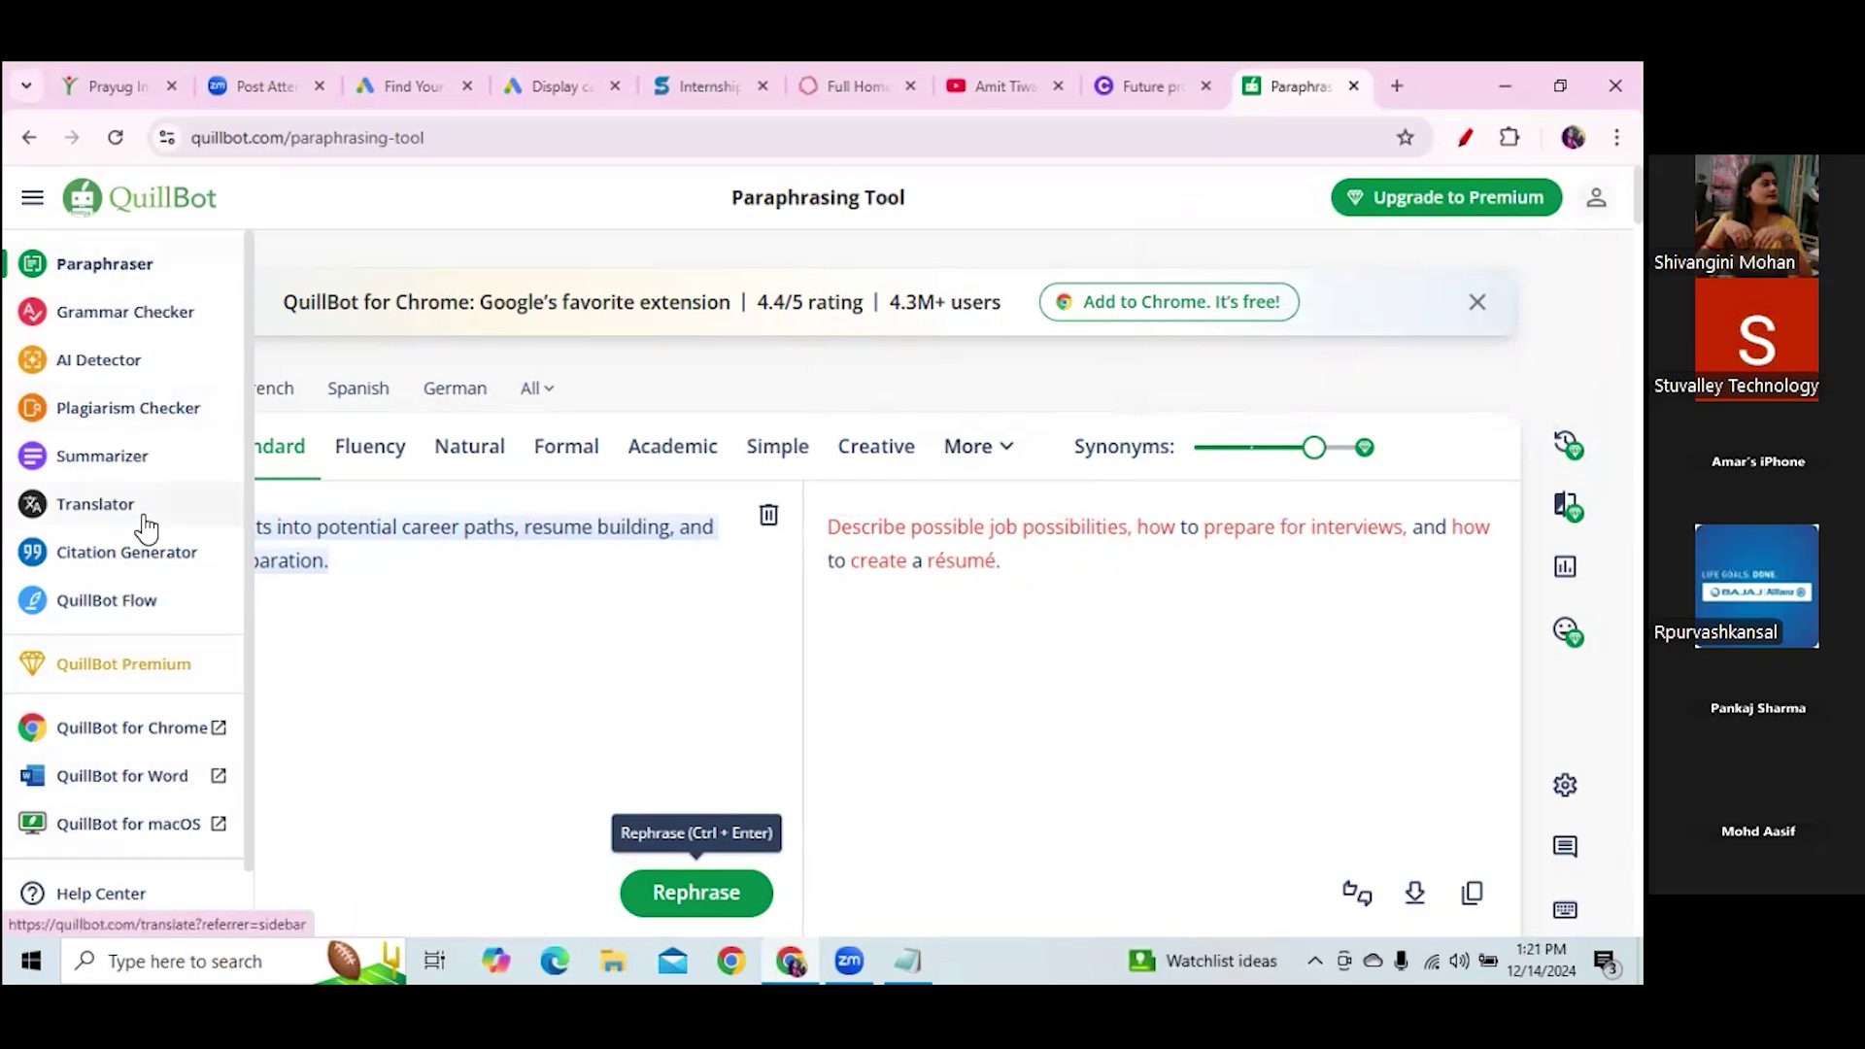
Switch to the copy.ai site and look through its home page down to the GTM AI Playbook section
click(1126, 97)
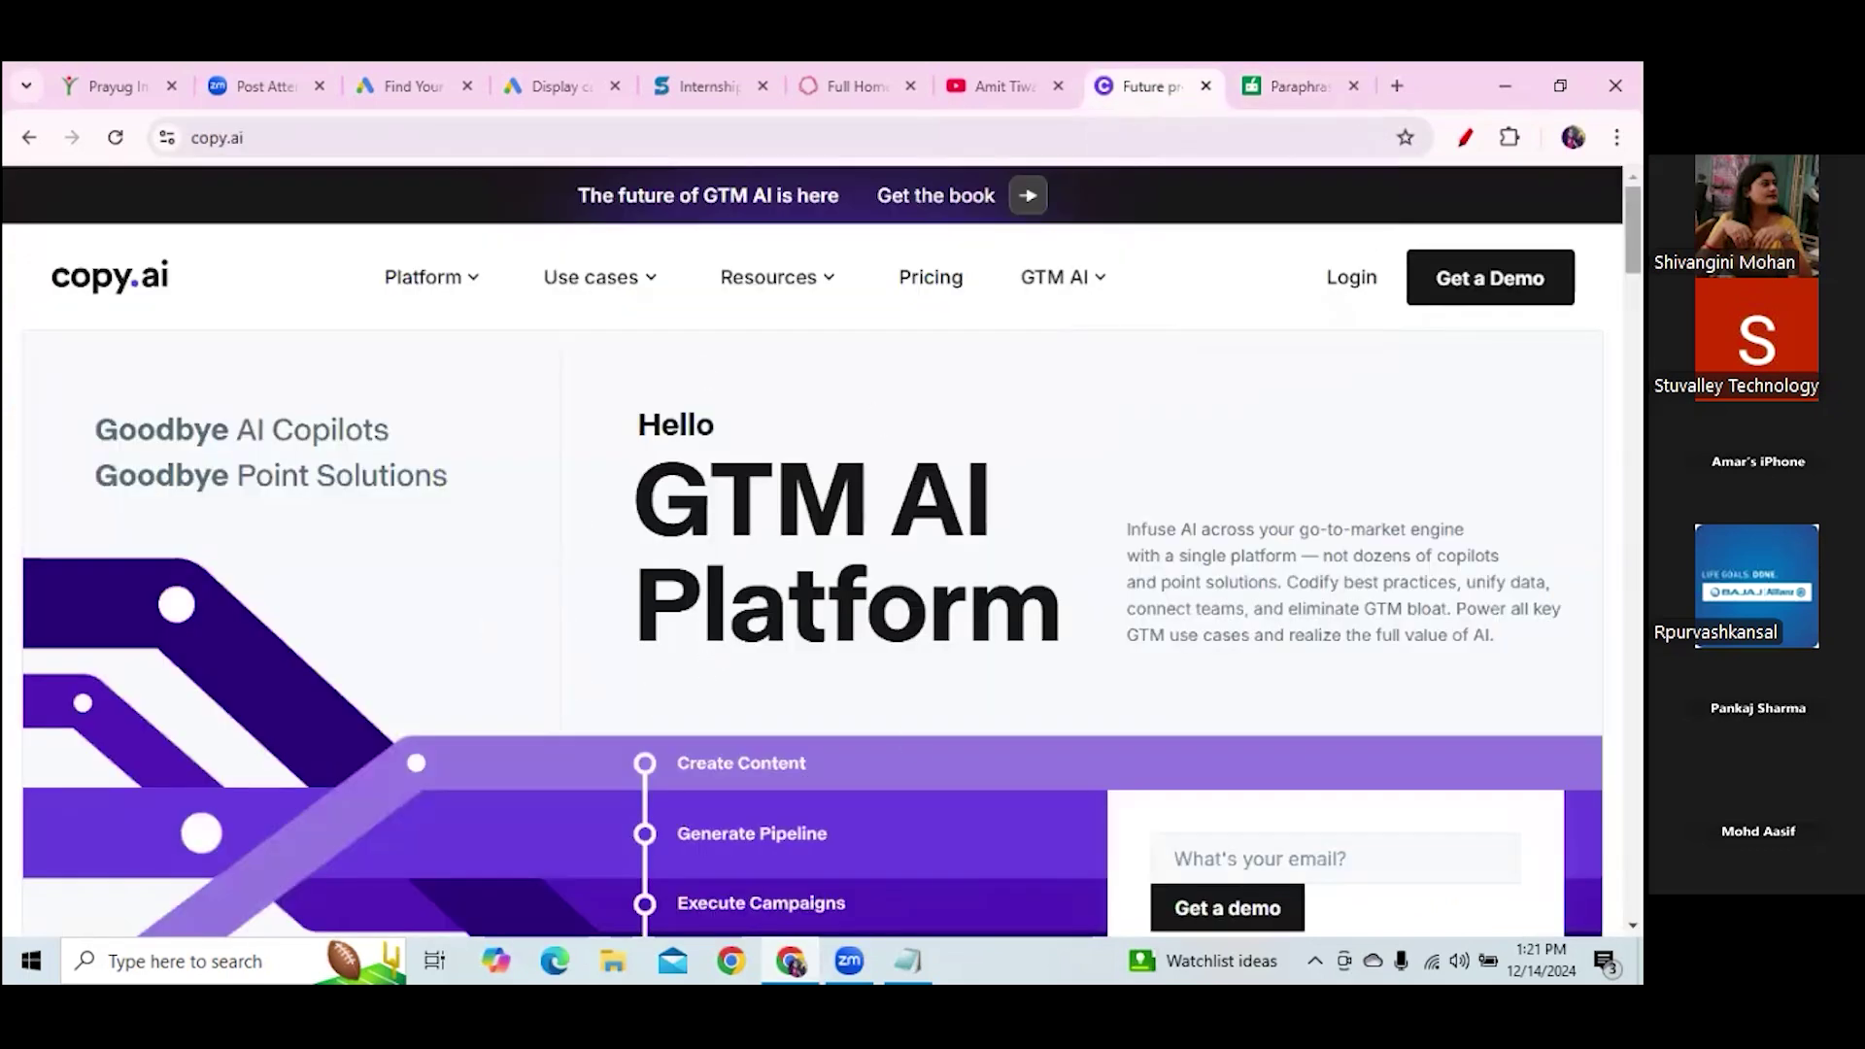
scroll(811, 544, down, 5)
scroll(812, 544, down, 10)
scroll(812, 544, up, 5)
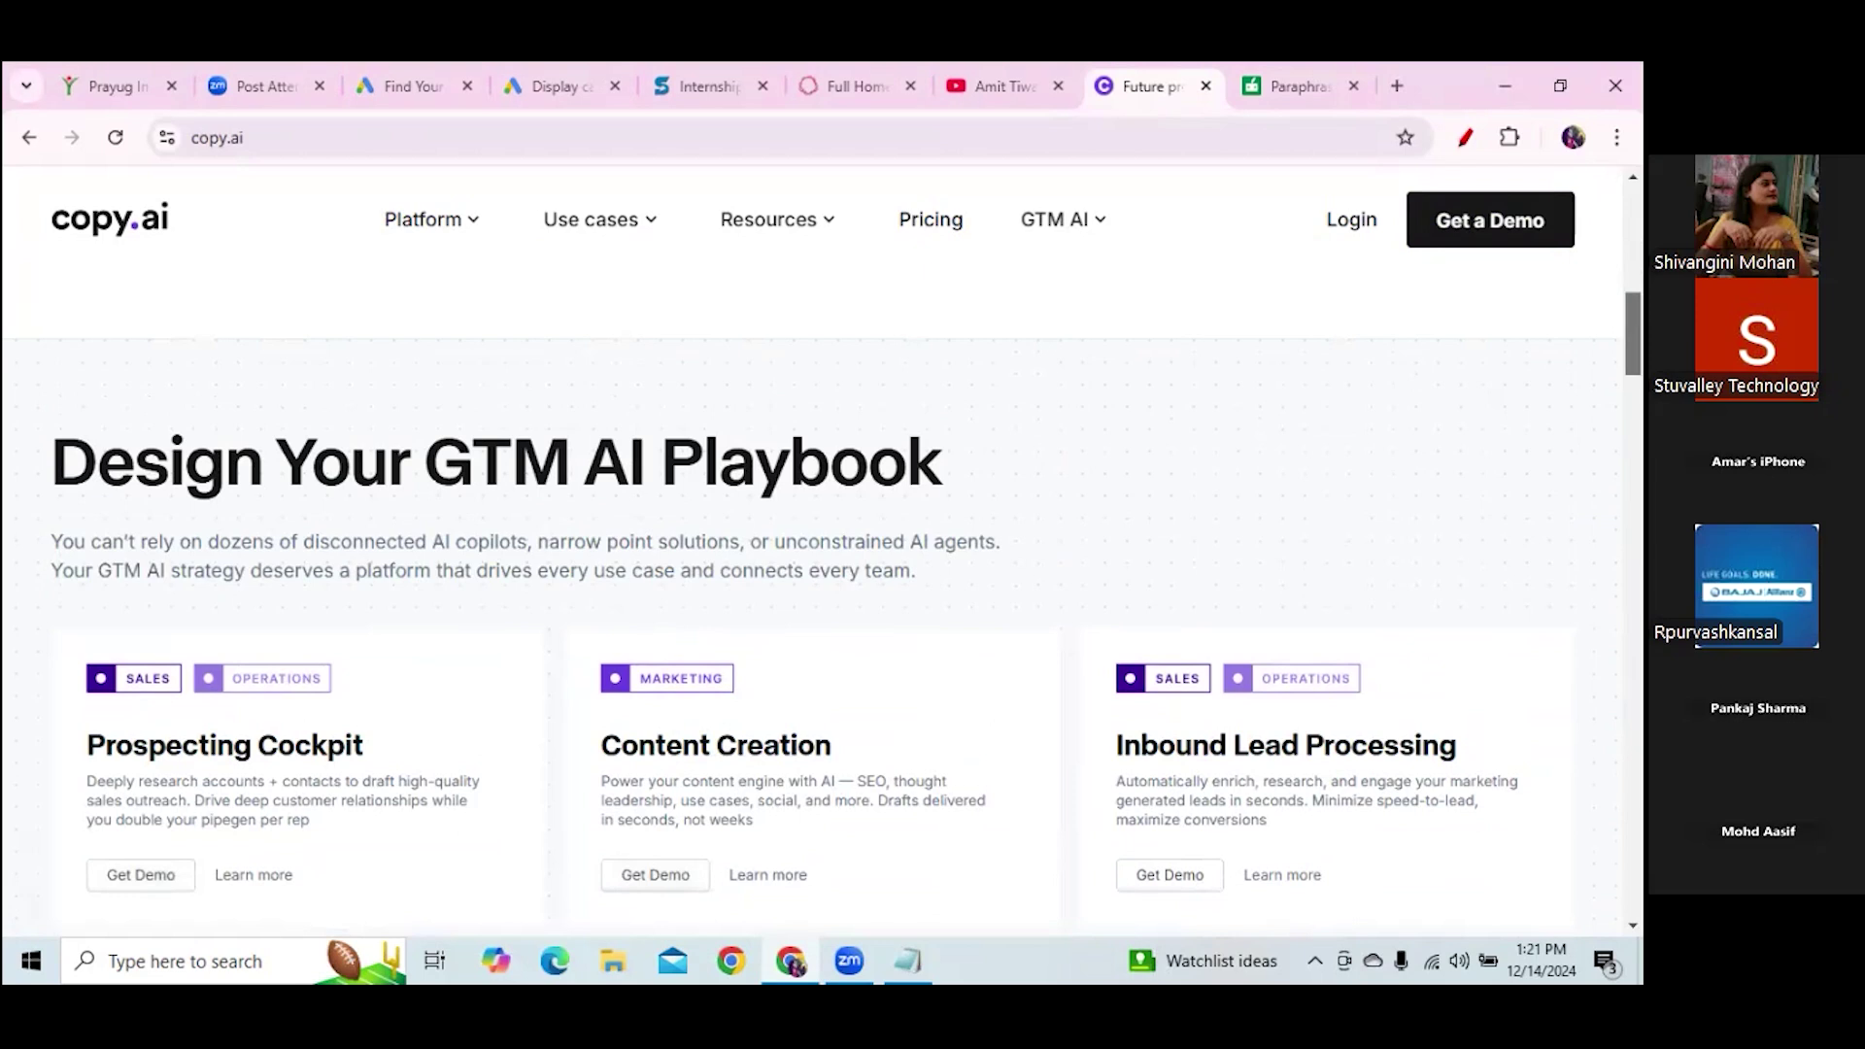
Open the demo request page from the Content Creation card and log in to Copy.ai
scroll(732, 480, down, 3)
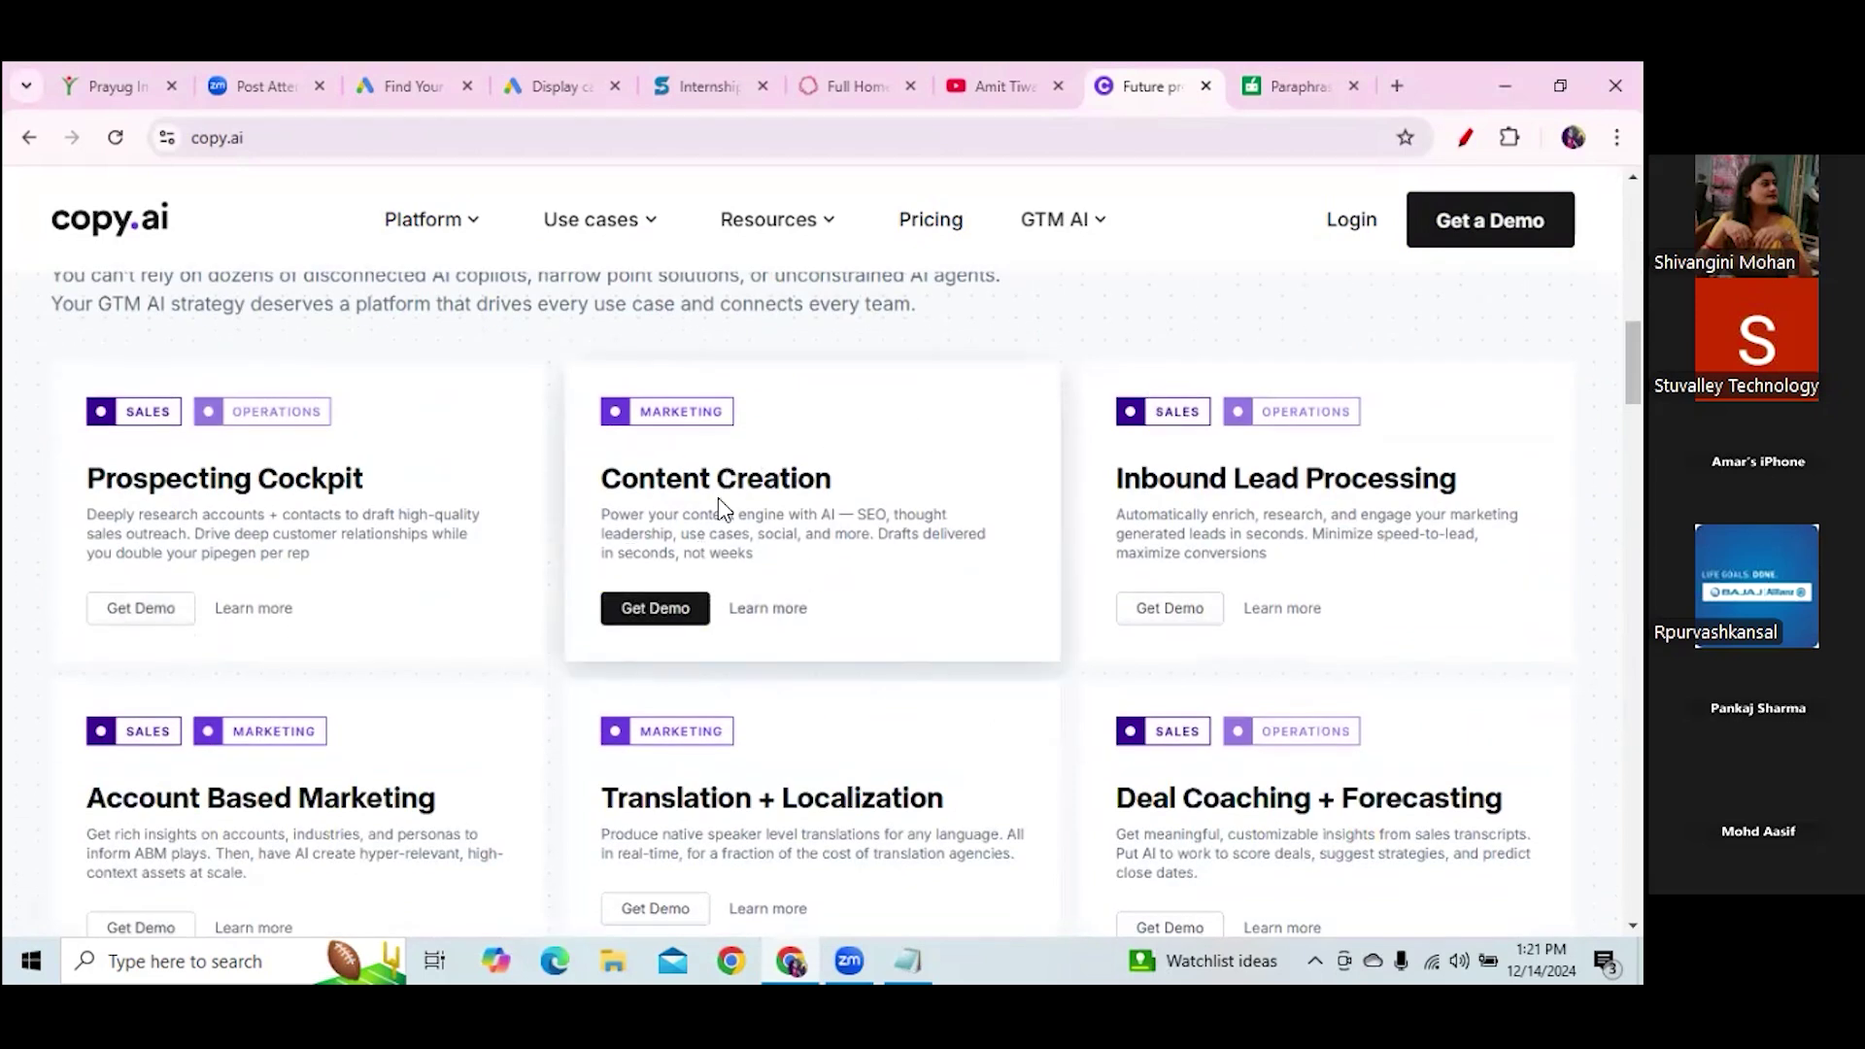
click(668, 609)
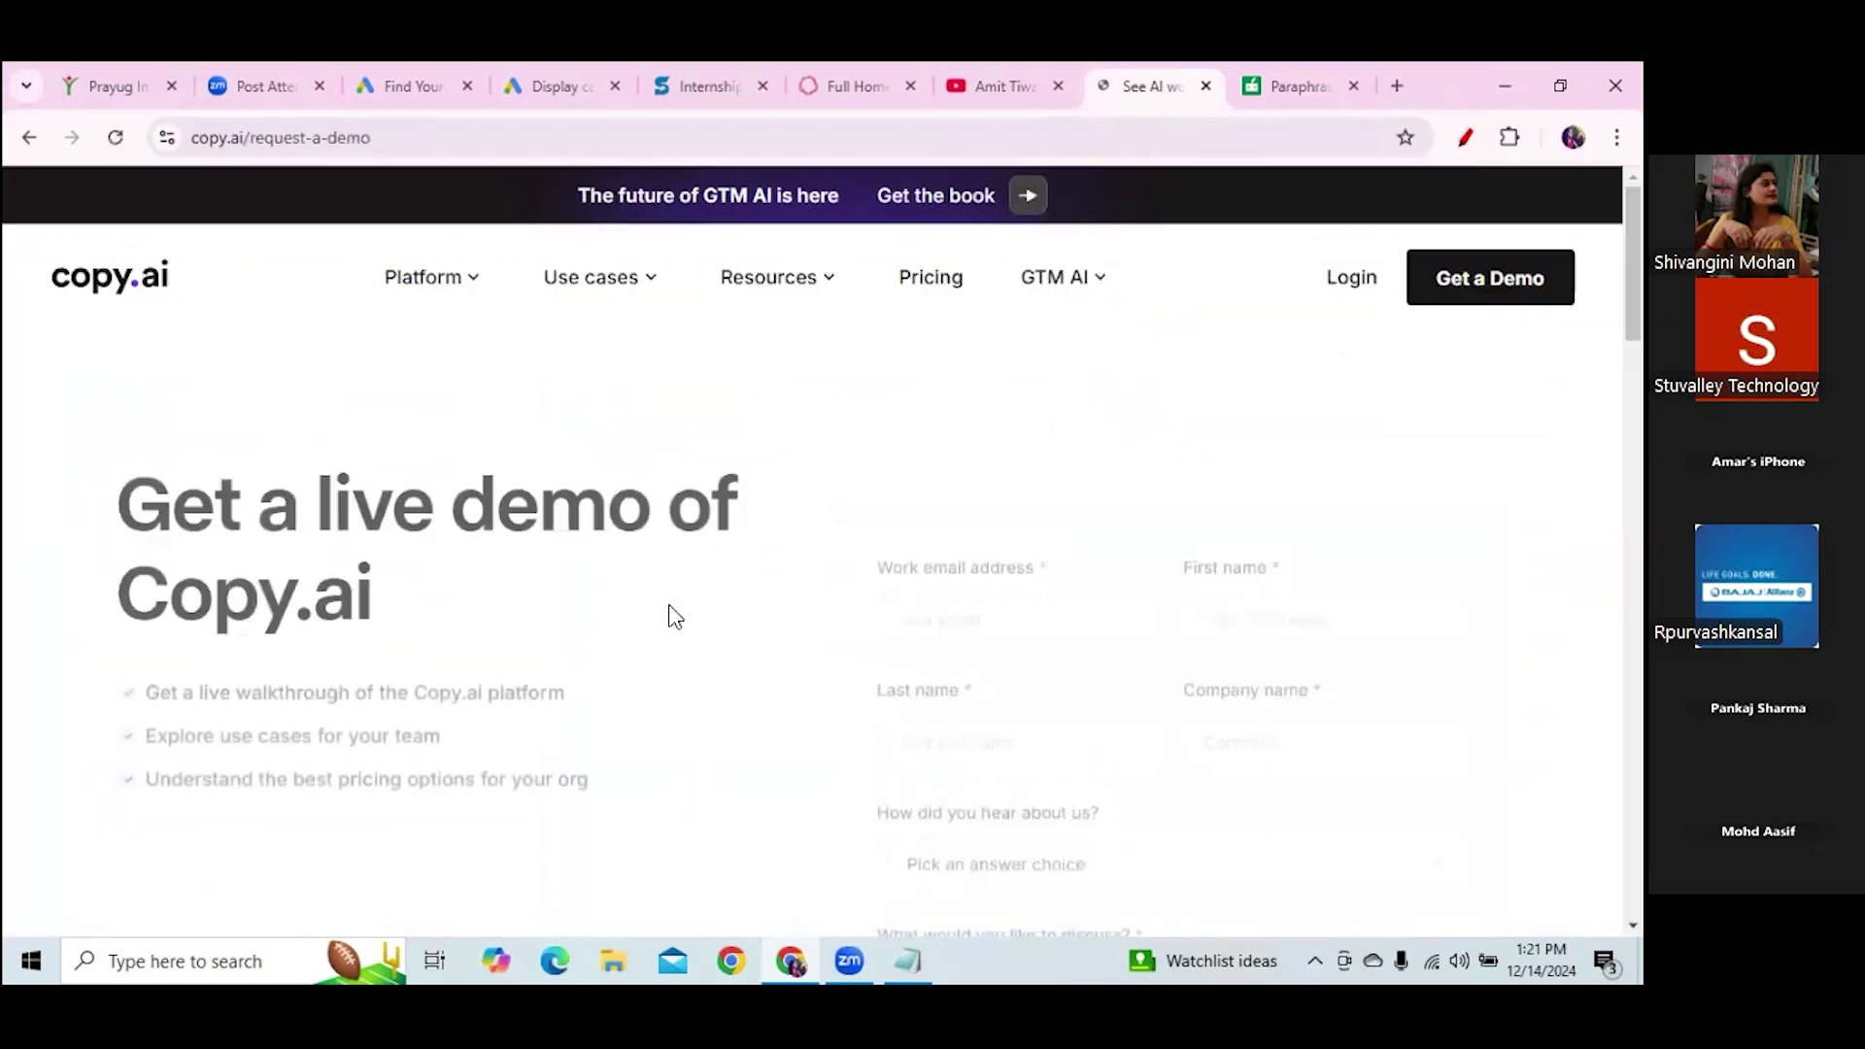
click(1351, 279)
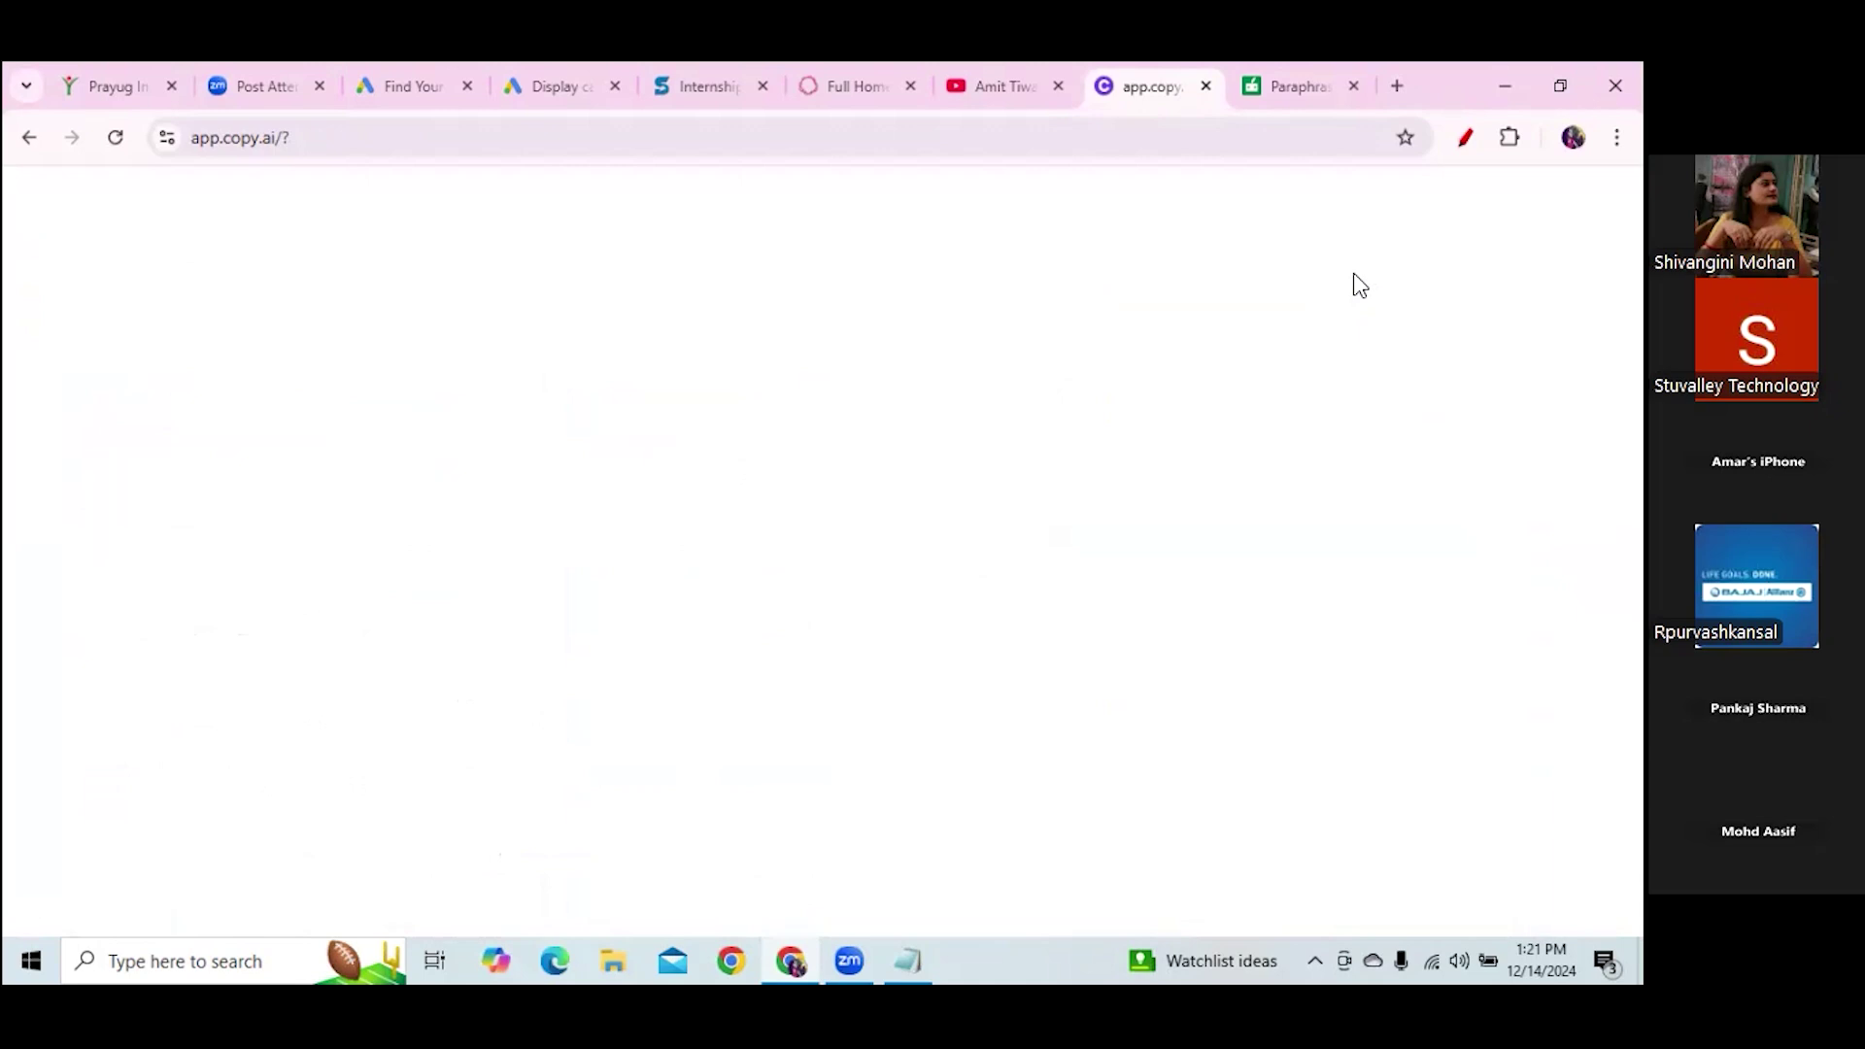
Close the Full Home and YouTube browser tabs and dismiss Copy.ai's announcement about simplified navigation
click(910, 85)
click(923, 86)
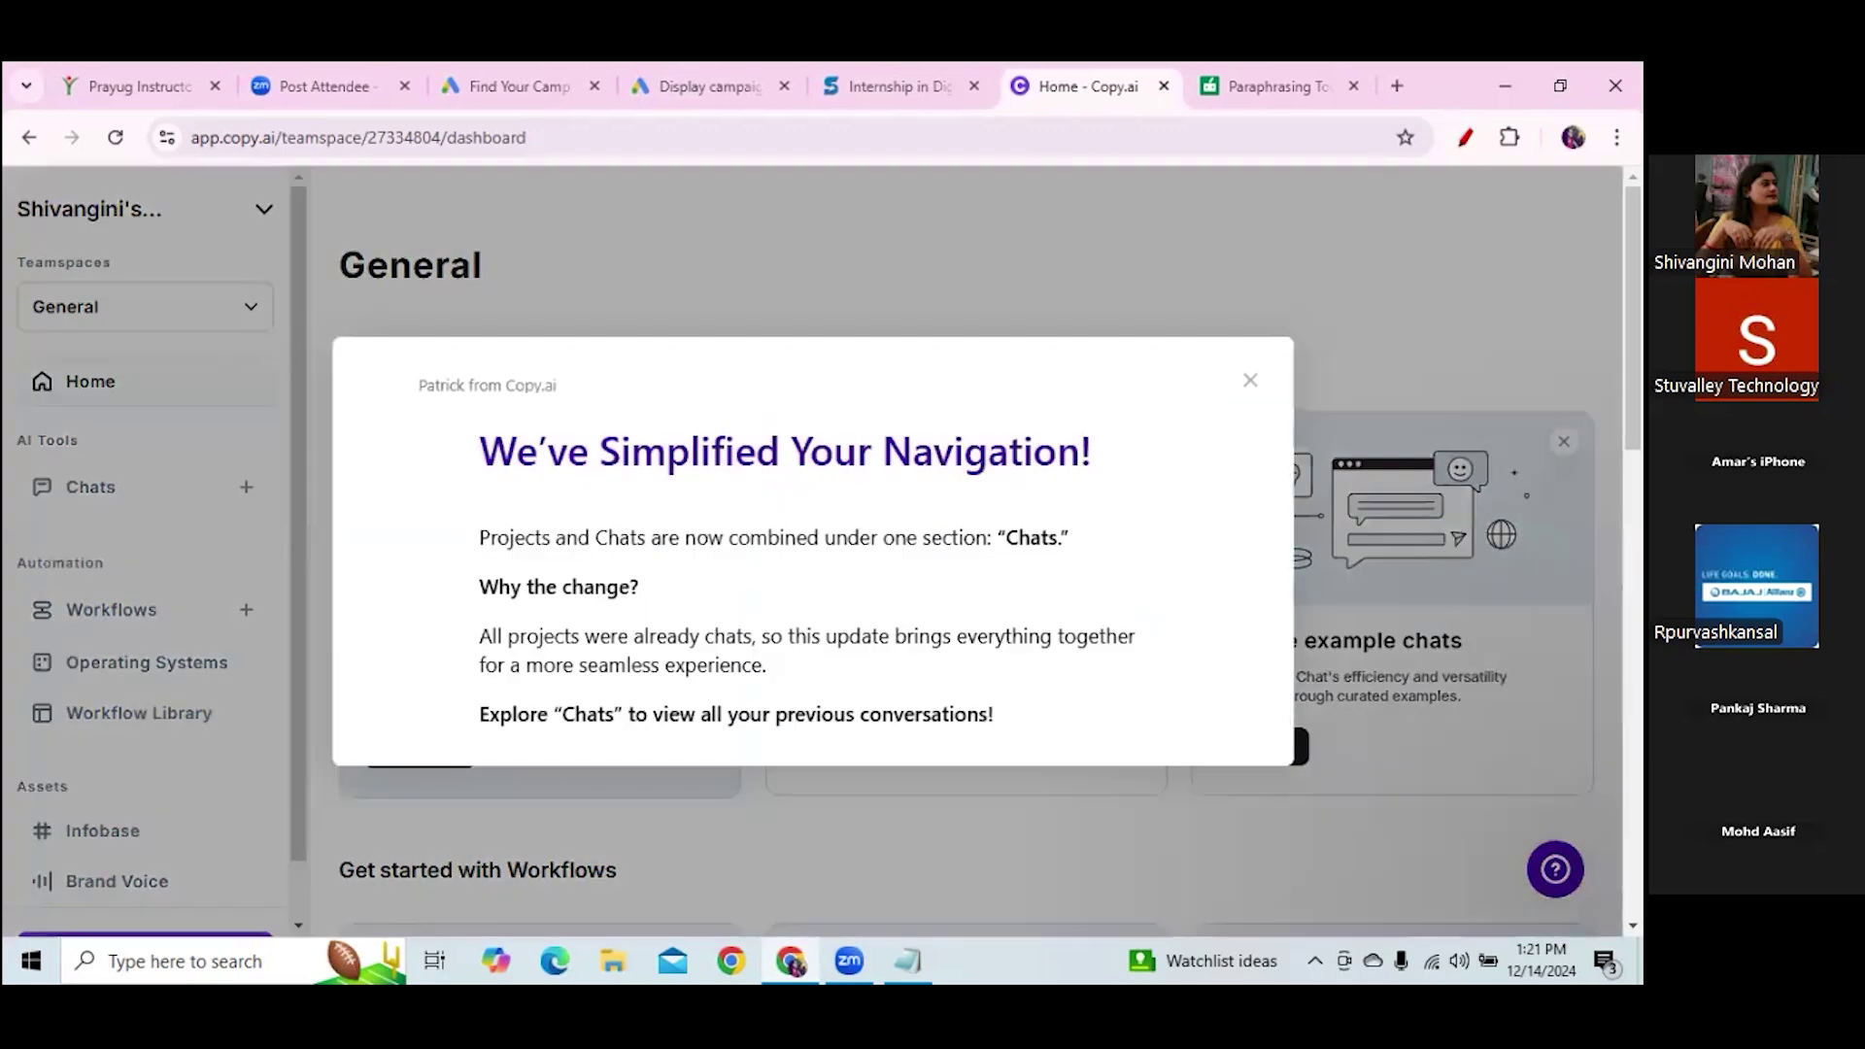
click(1251, 384)
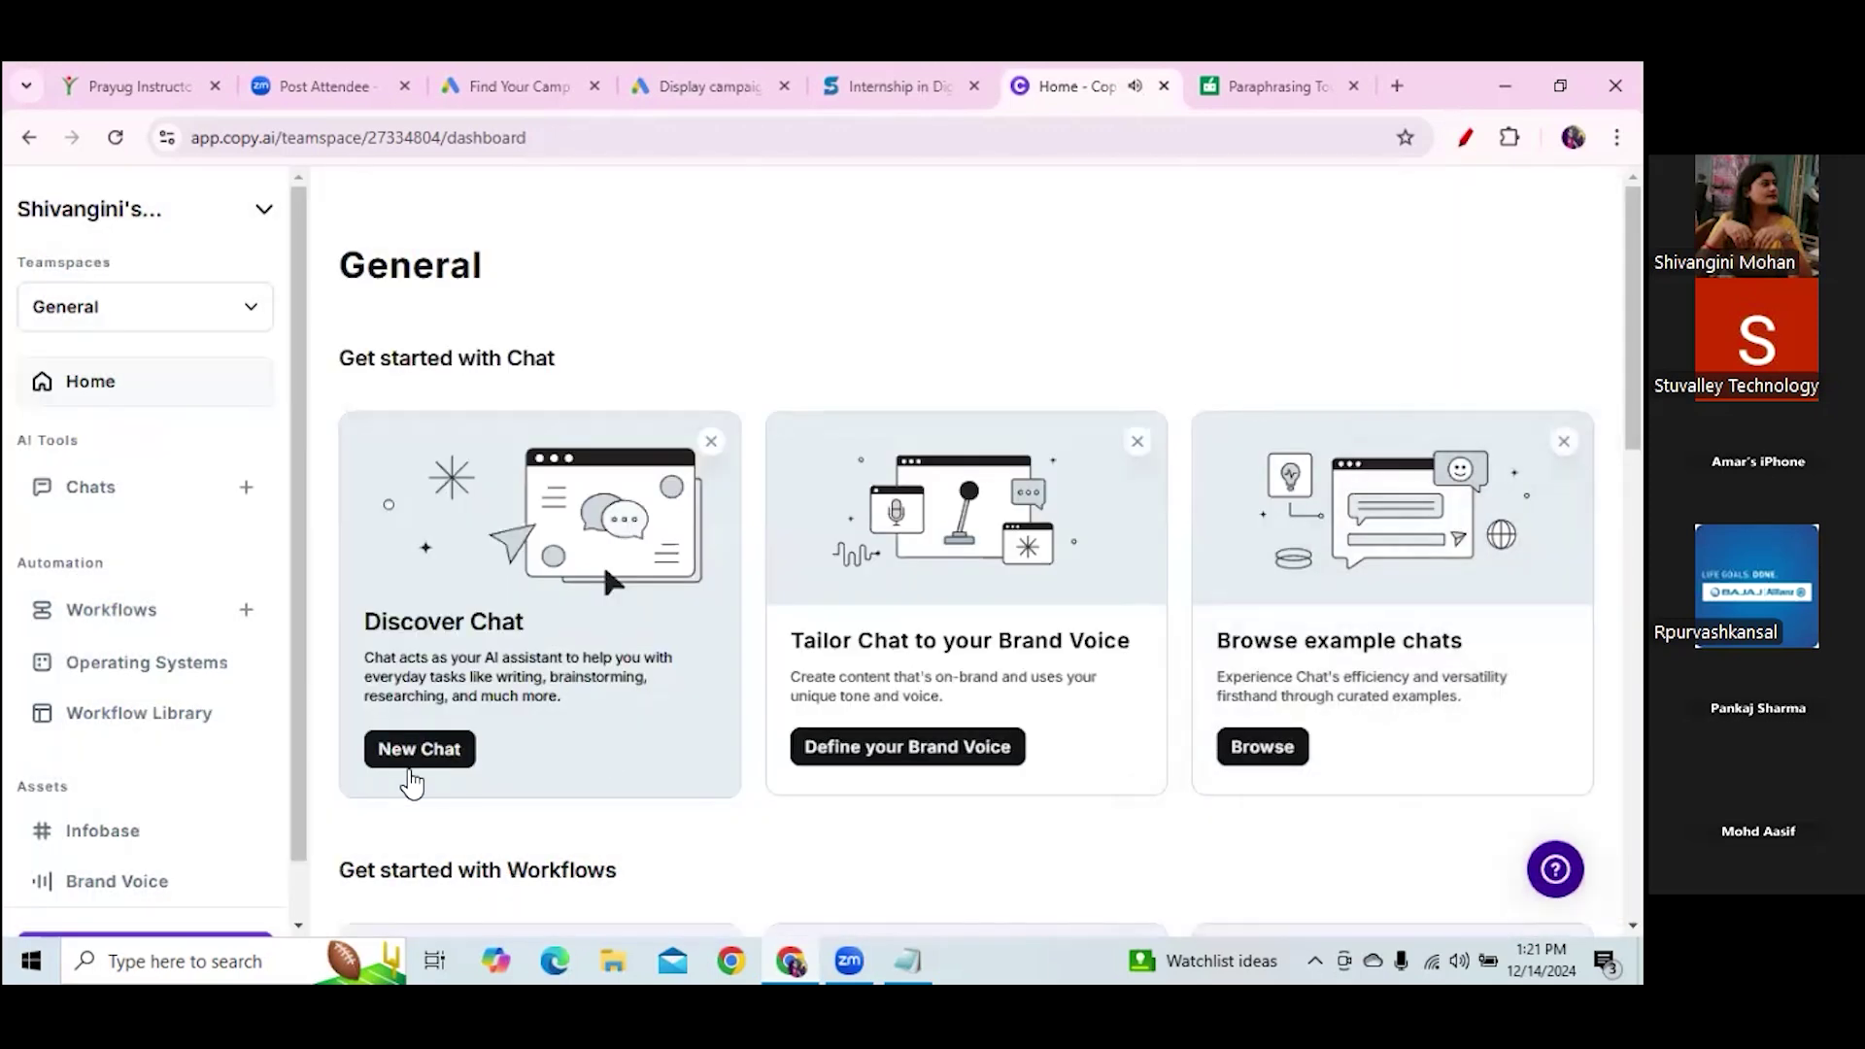
Look through the Workflows page and the My Chats list of the General teamspace
click(421, 751)
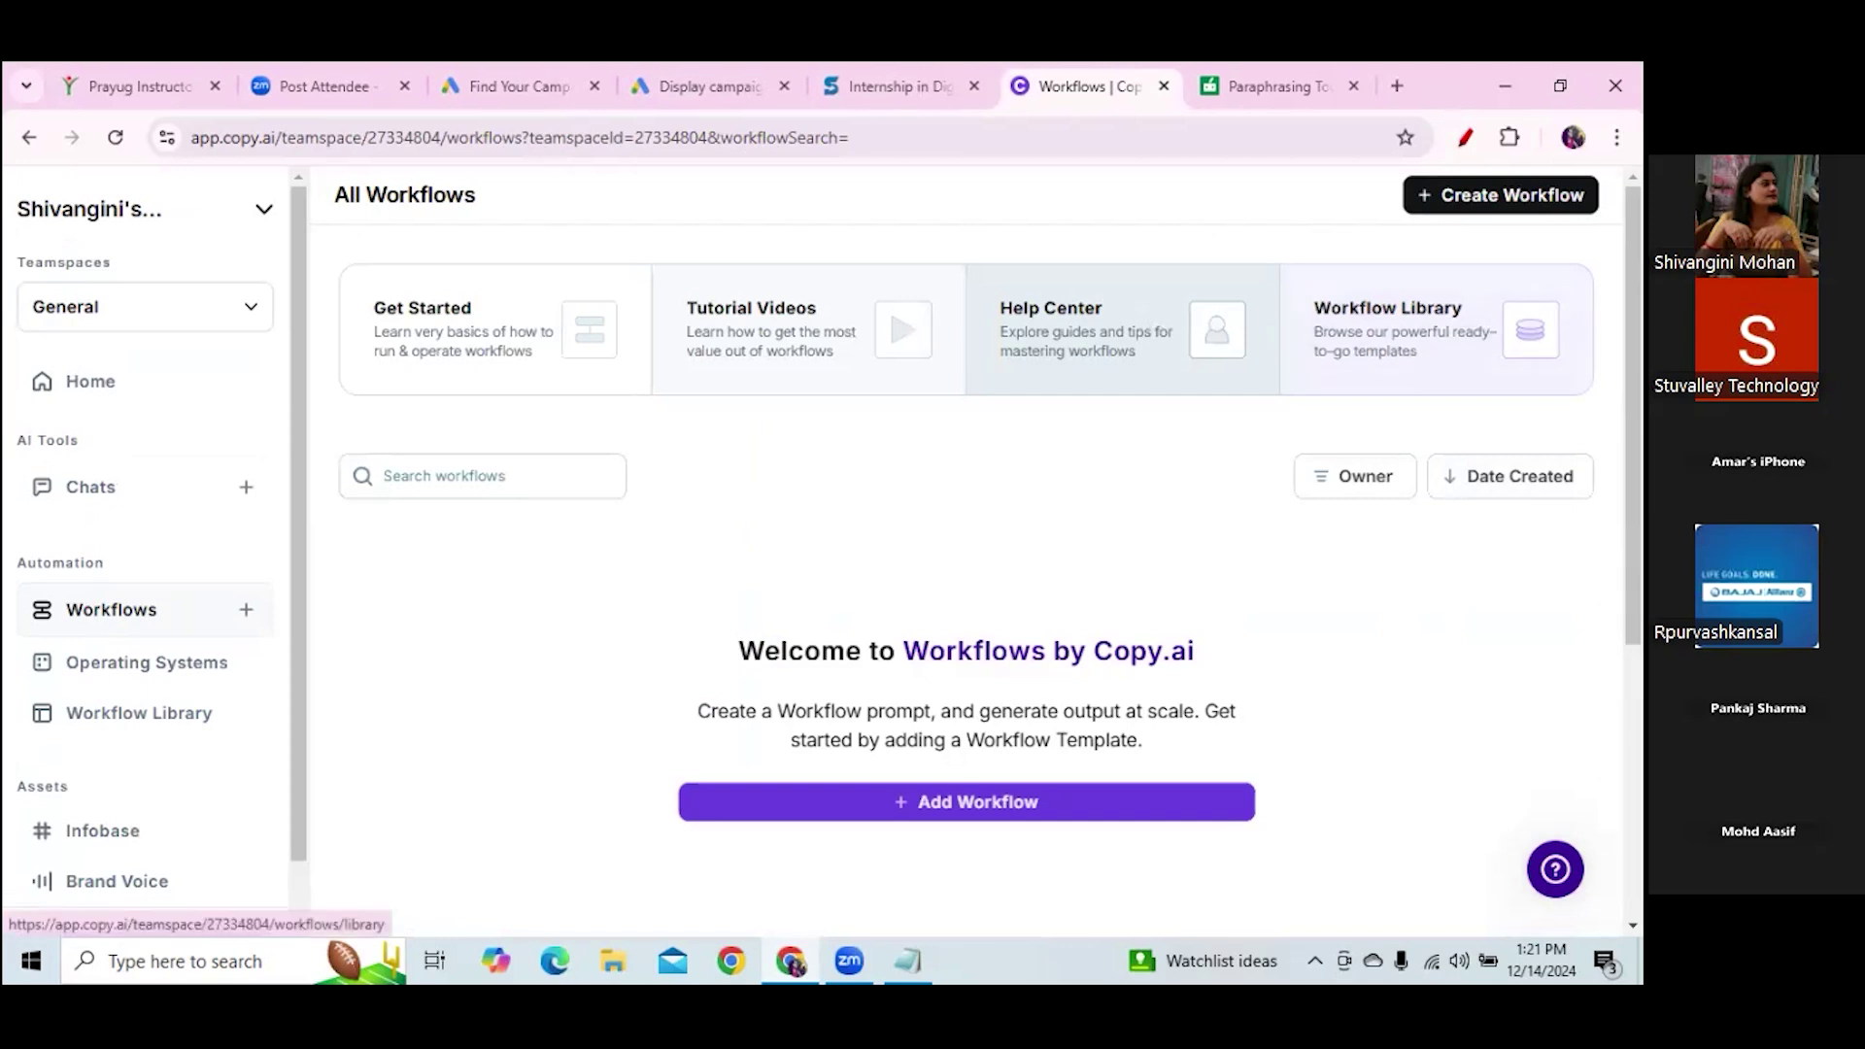
scroll(1117, 330, down, 4)
mouse_move(1633, 583)
mouse_down()
mouse_move(1632, 637)
mouse_move(1633, 579)
mouse_up()
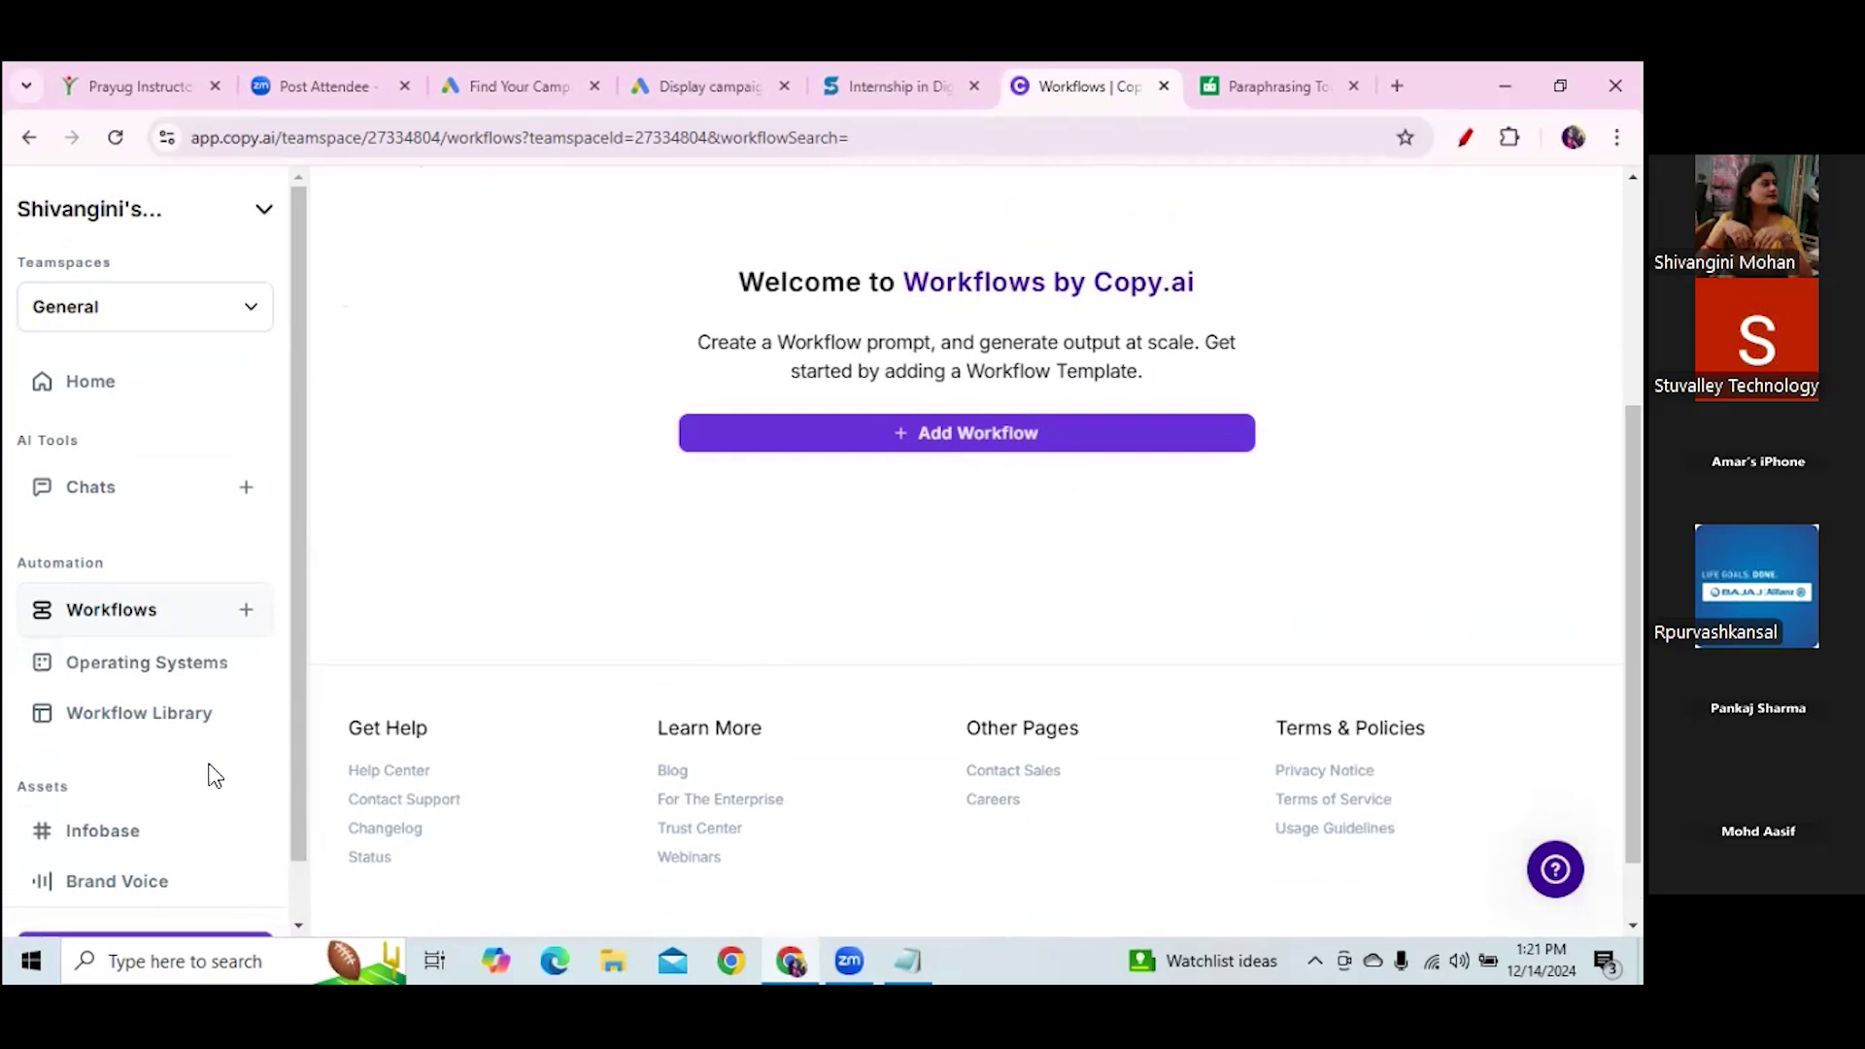
click(167, 510)
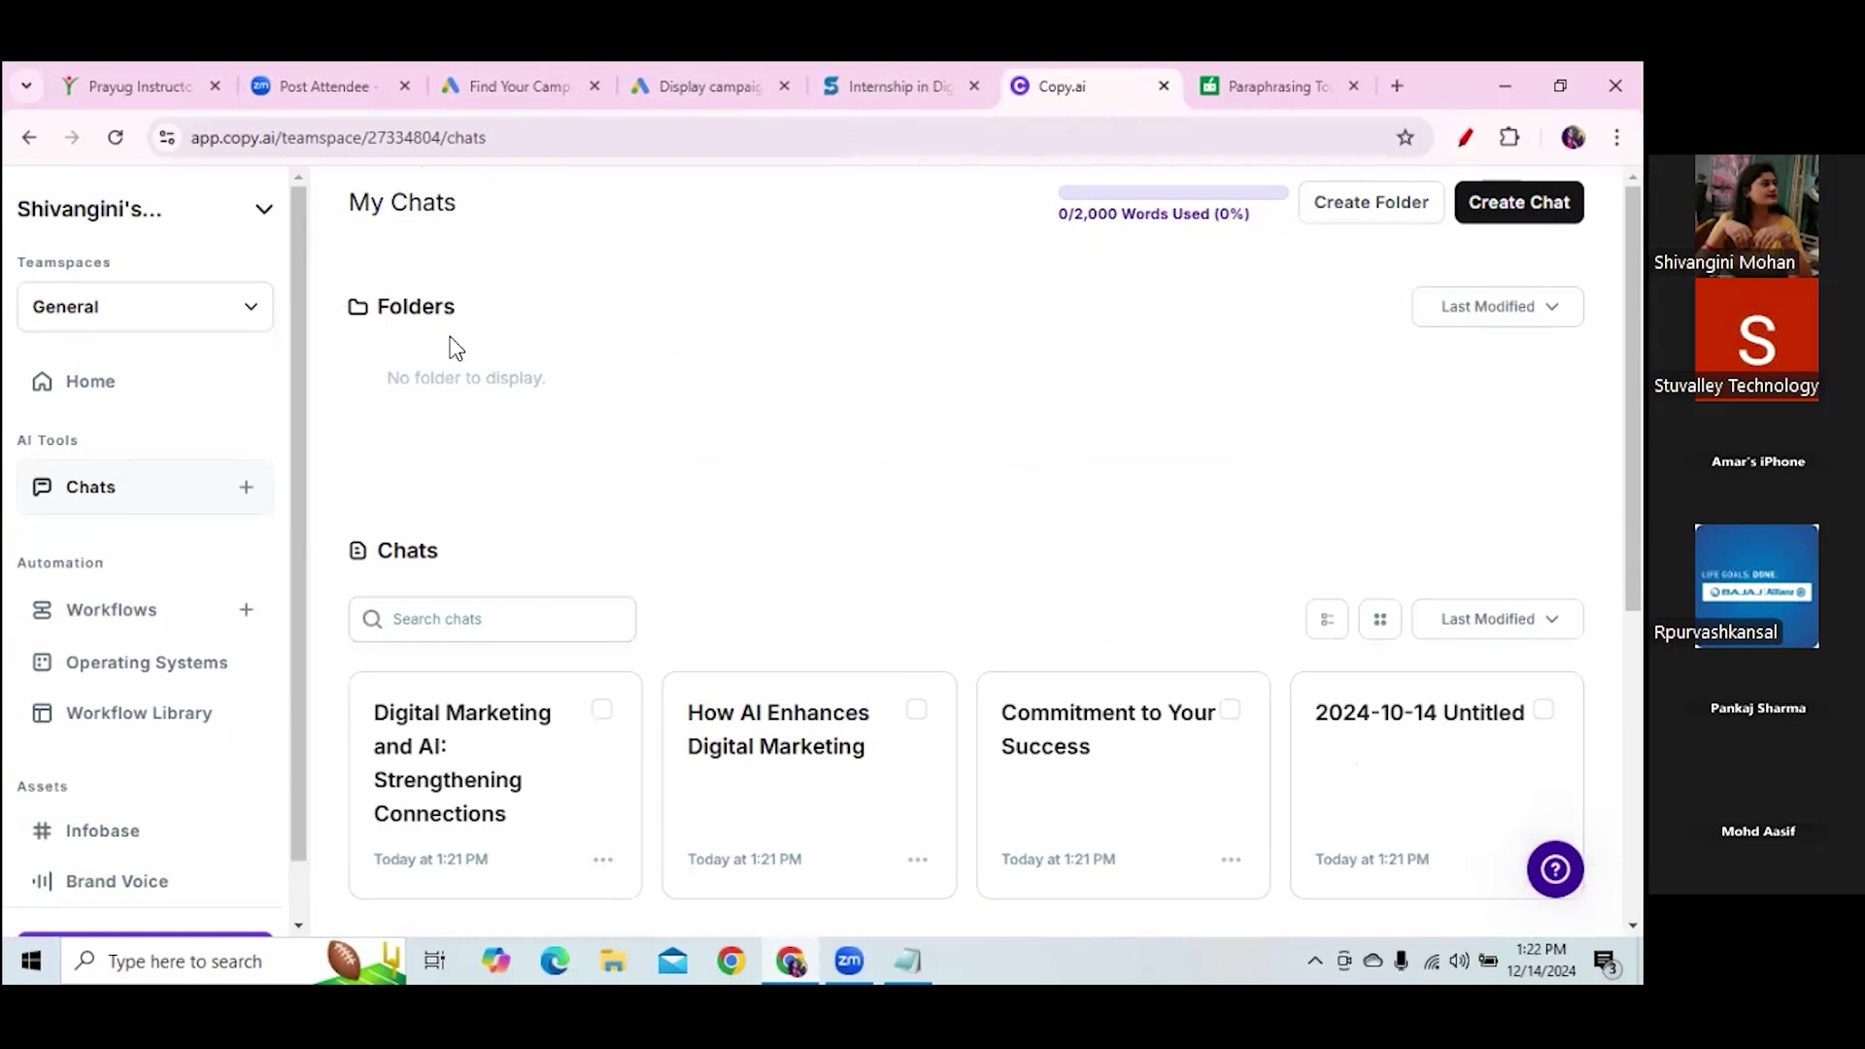
scroll(1631, 437, down, 5)
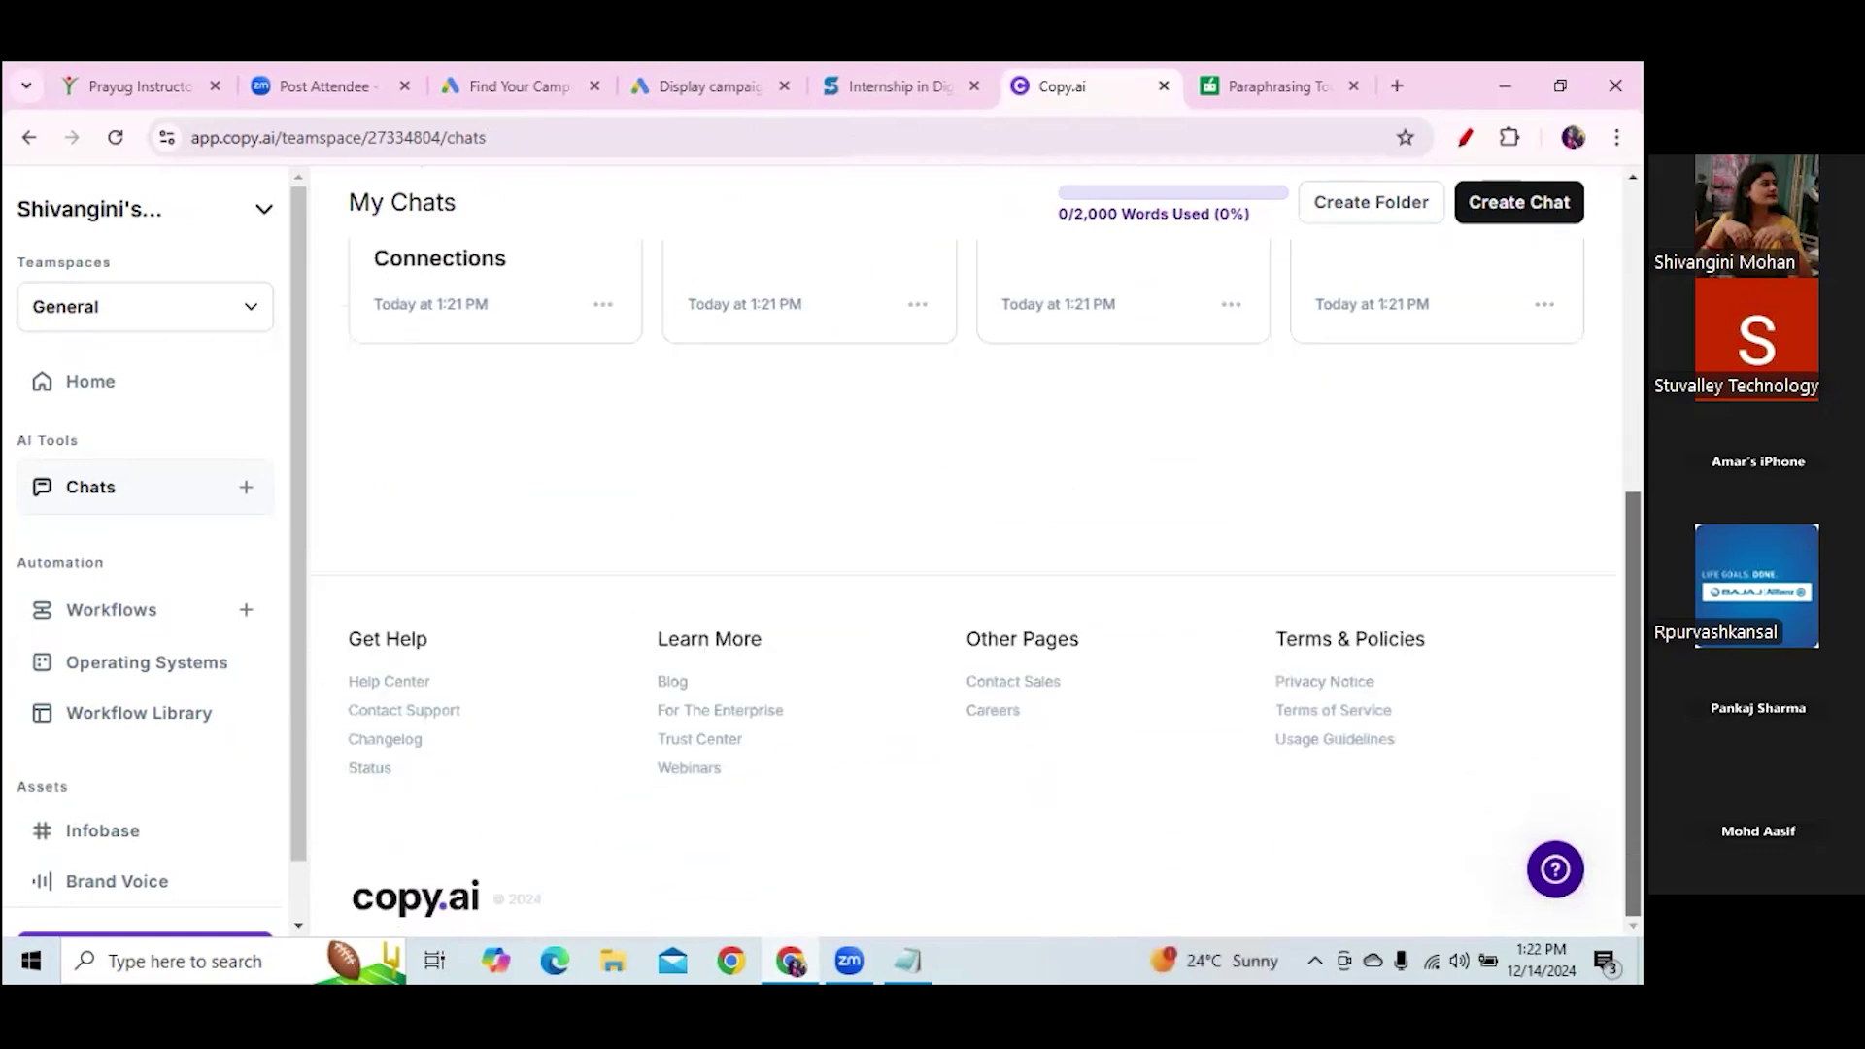
scroll(971, 544, up, 5)
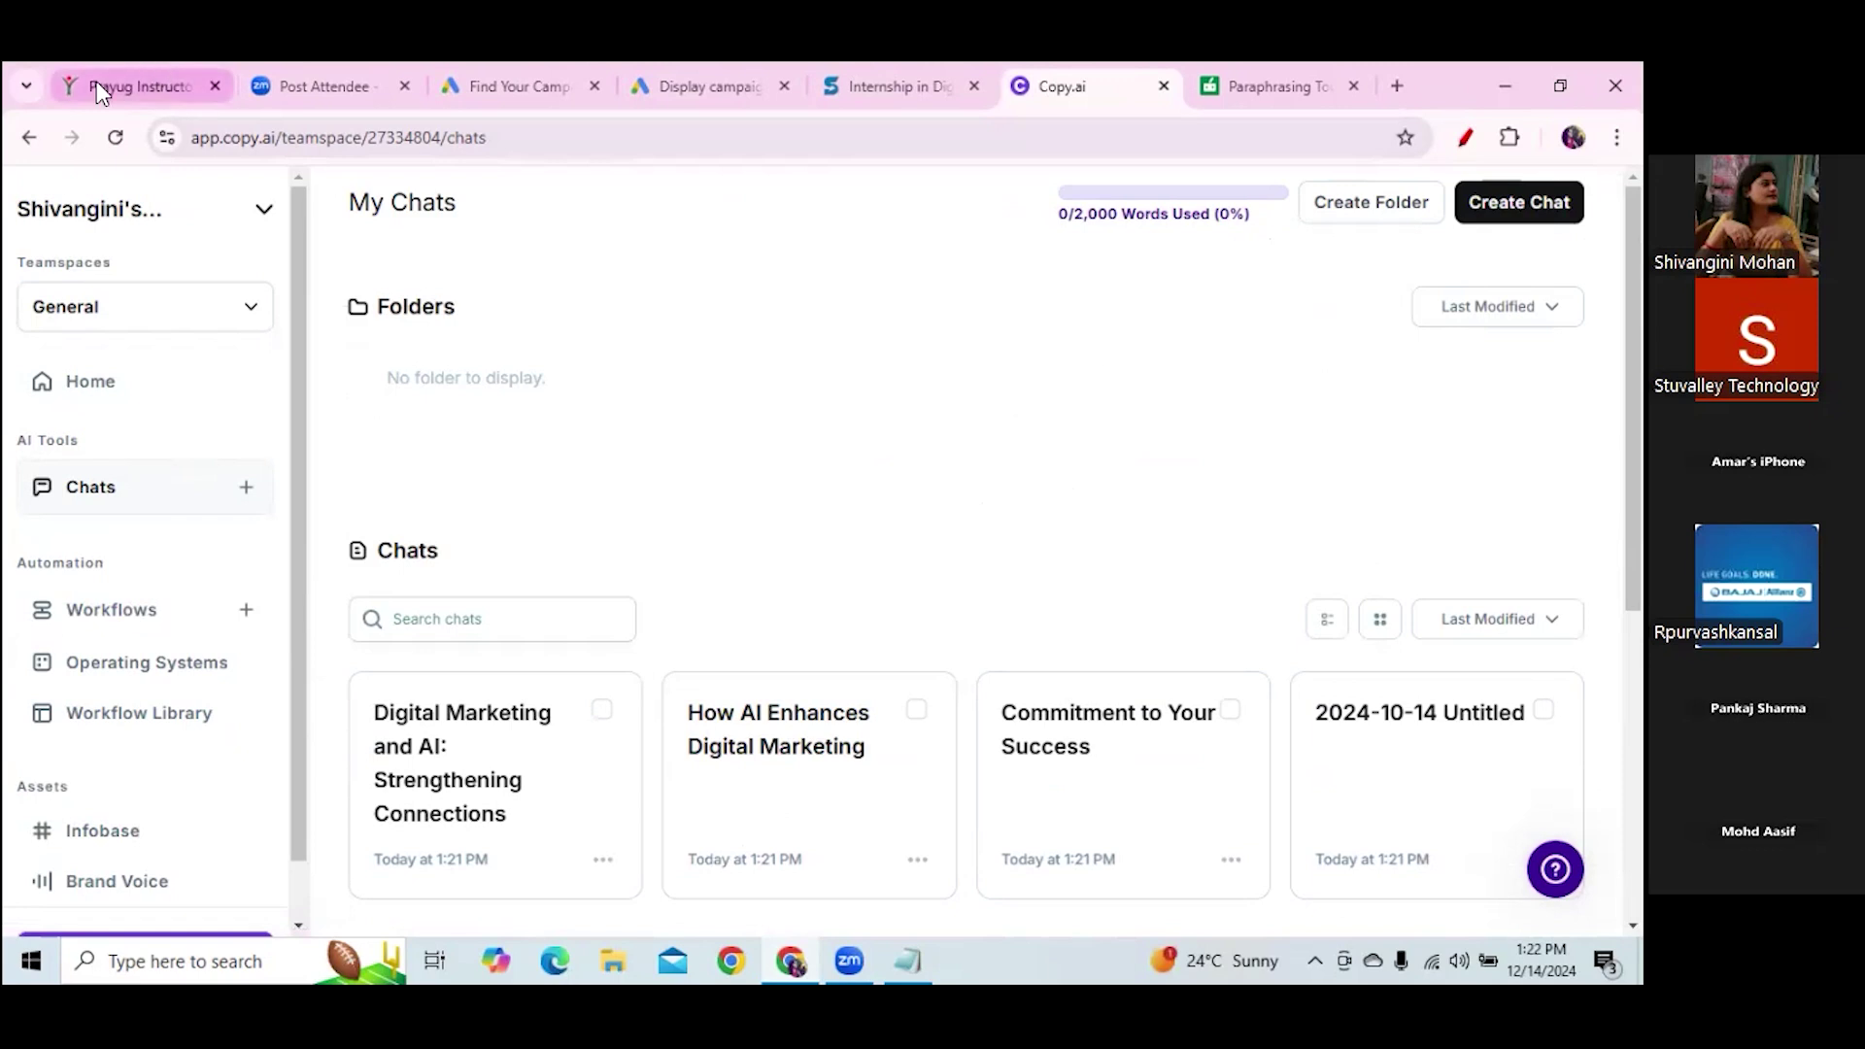
click(27, 148)
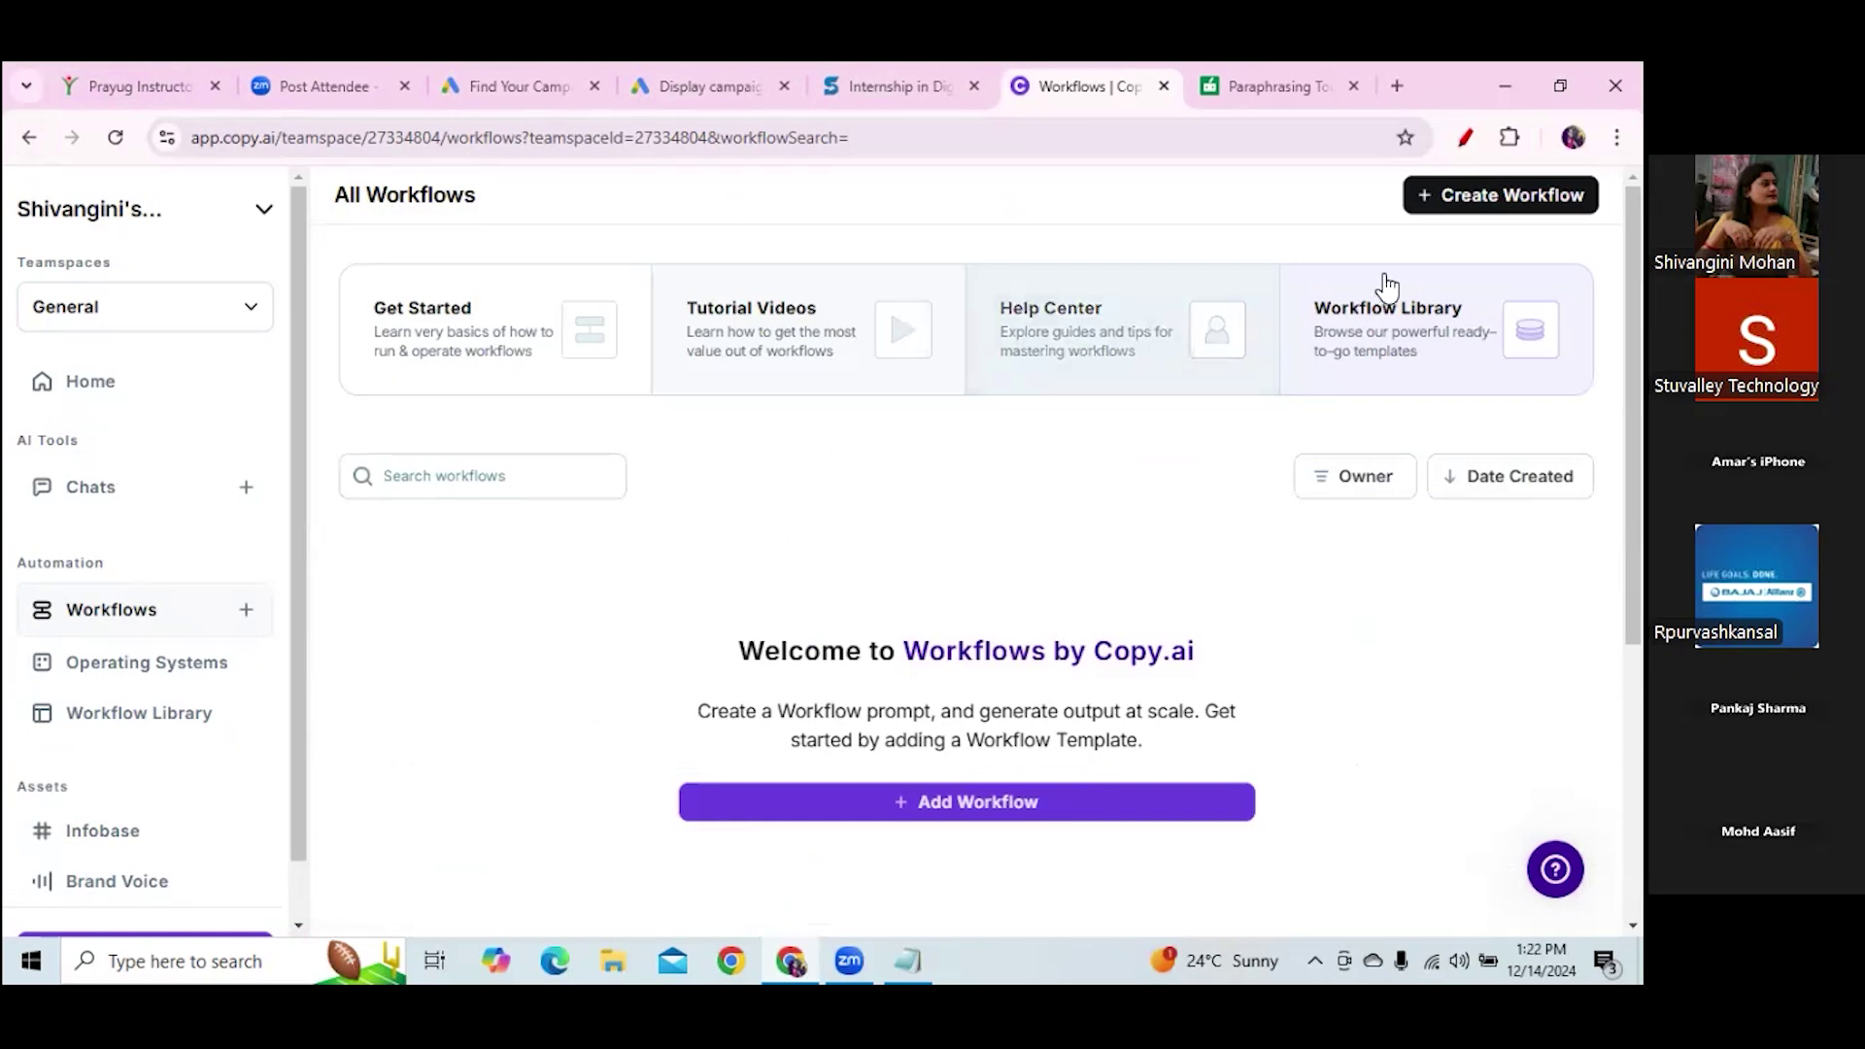
scroll(966, 543, down, 4)
scroll(966, 543, up, 4)
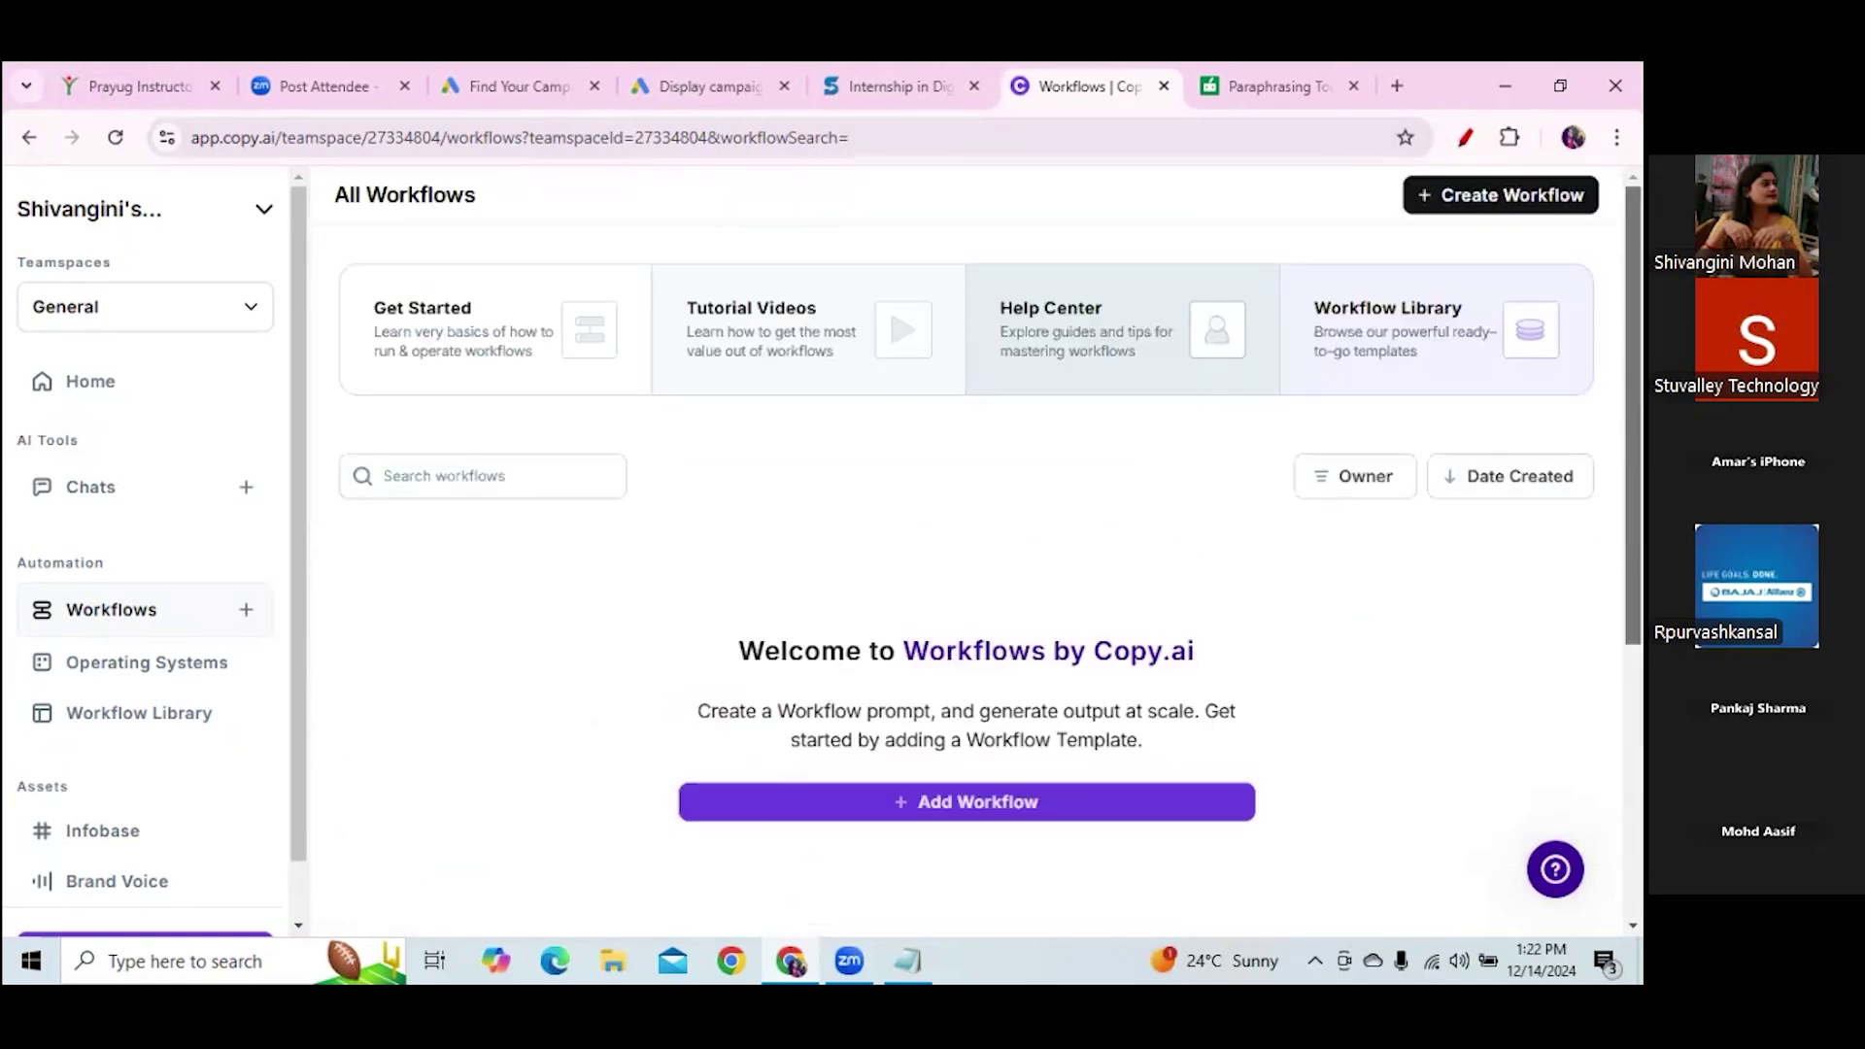
Switch Copy.ai to the Personal teamspace and look over its Workflows page
click(251, 328)
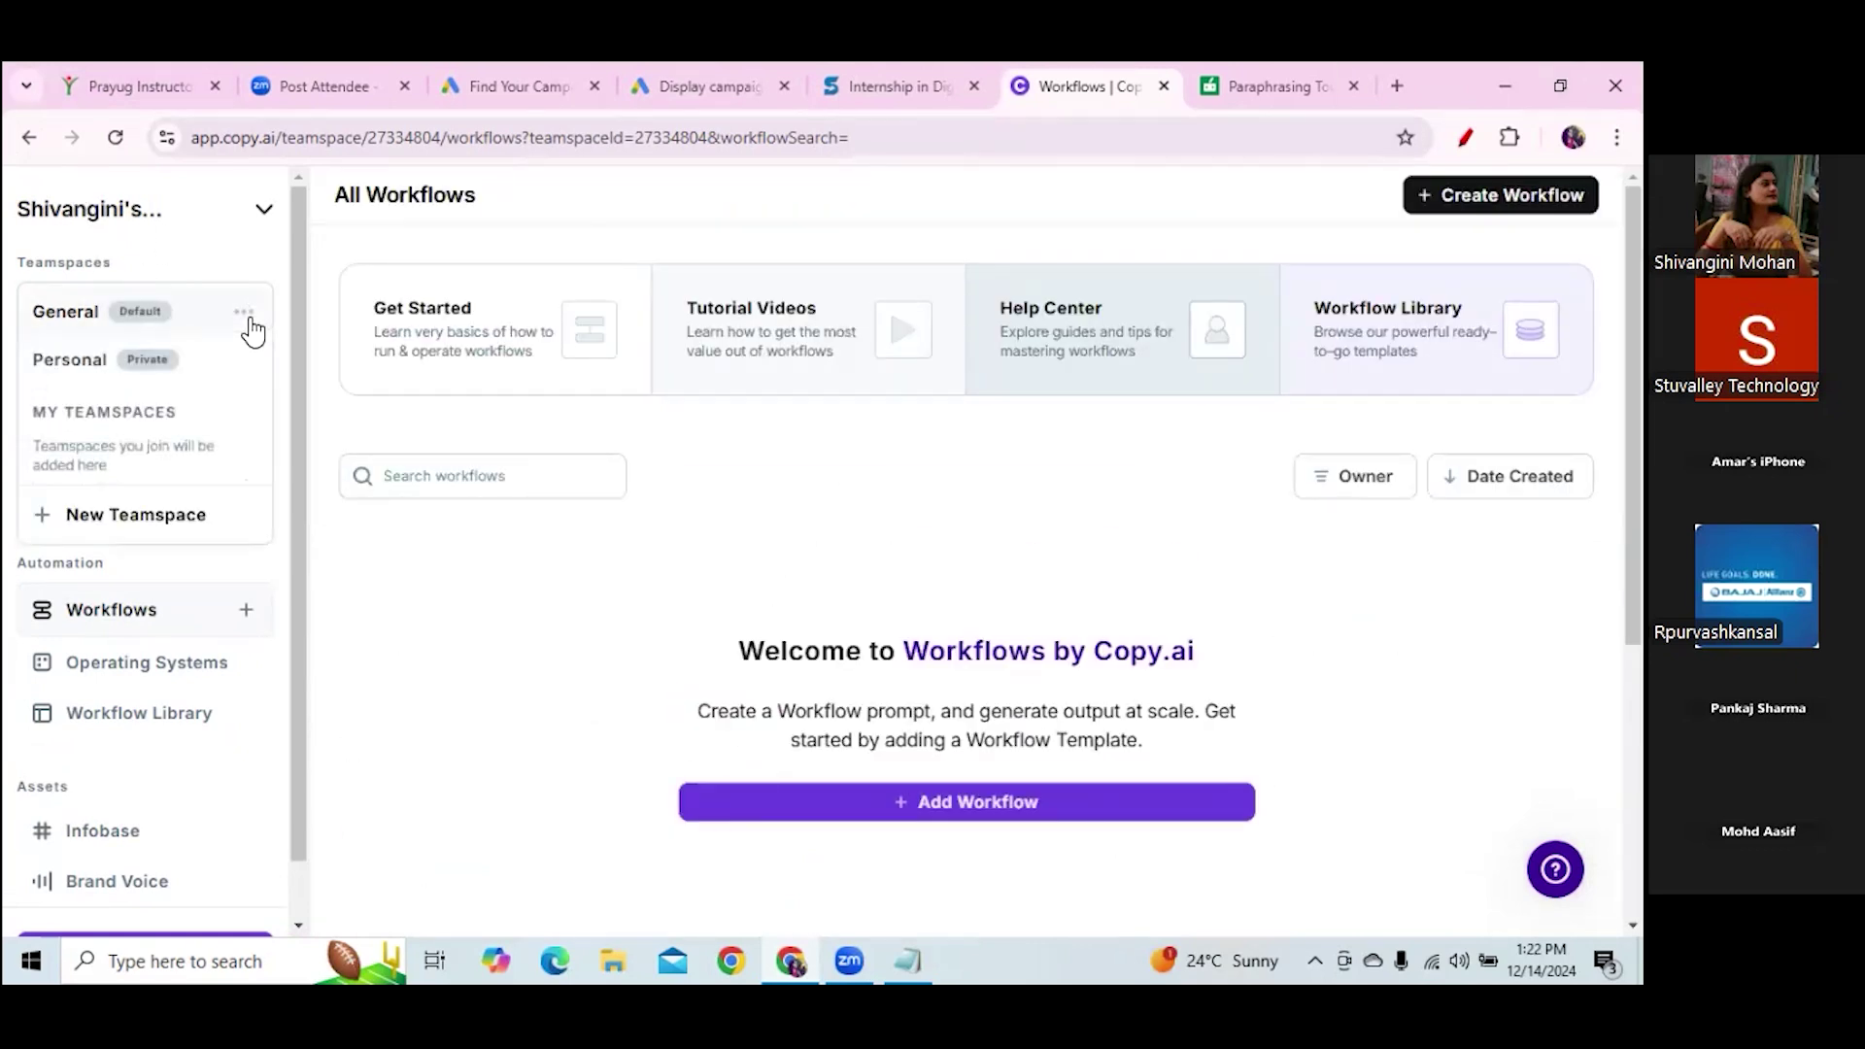
click(105, 375)
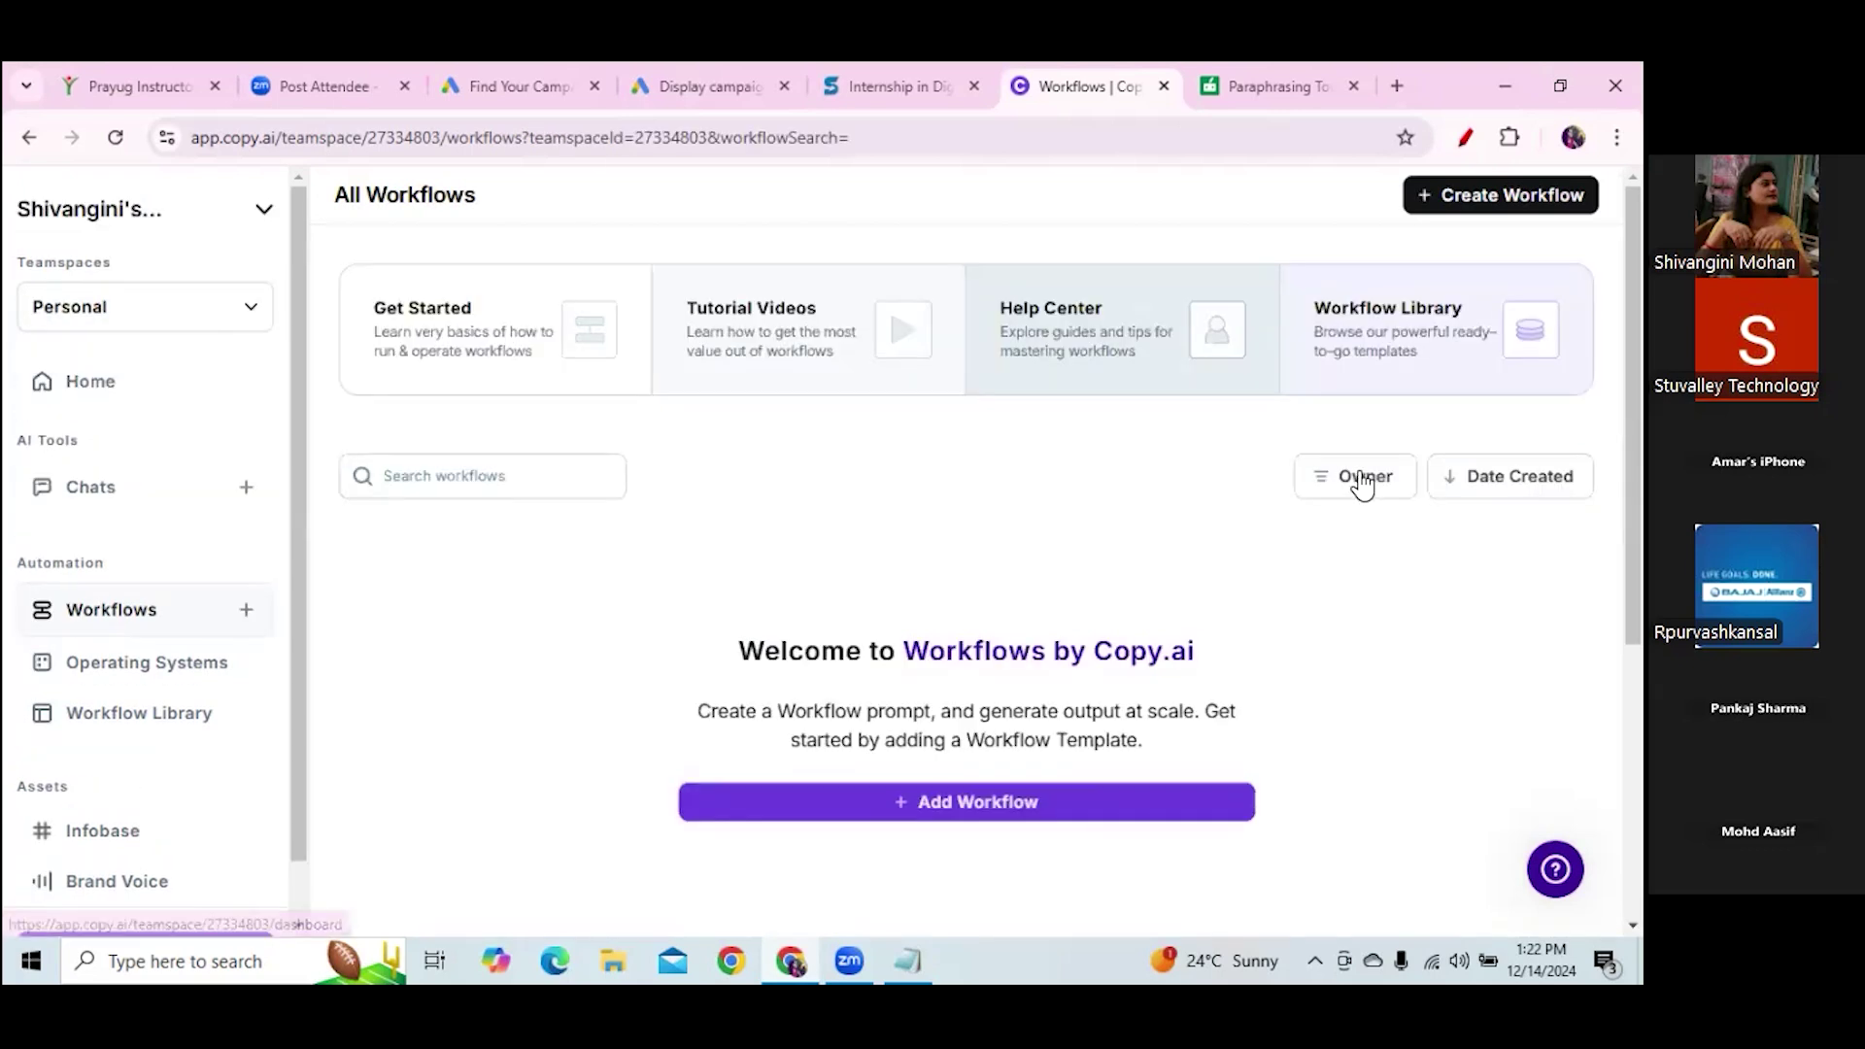
scroll(1362, 483, down, 5)
scroll(1362, 482, up, 5)
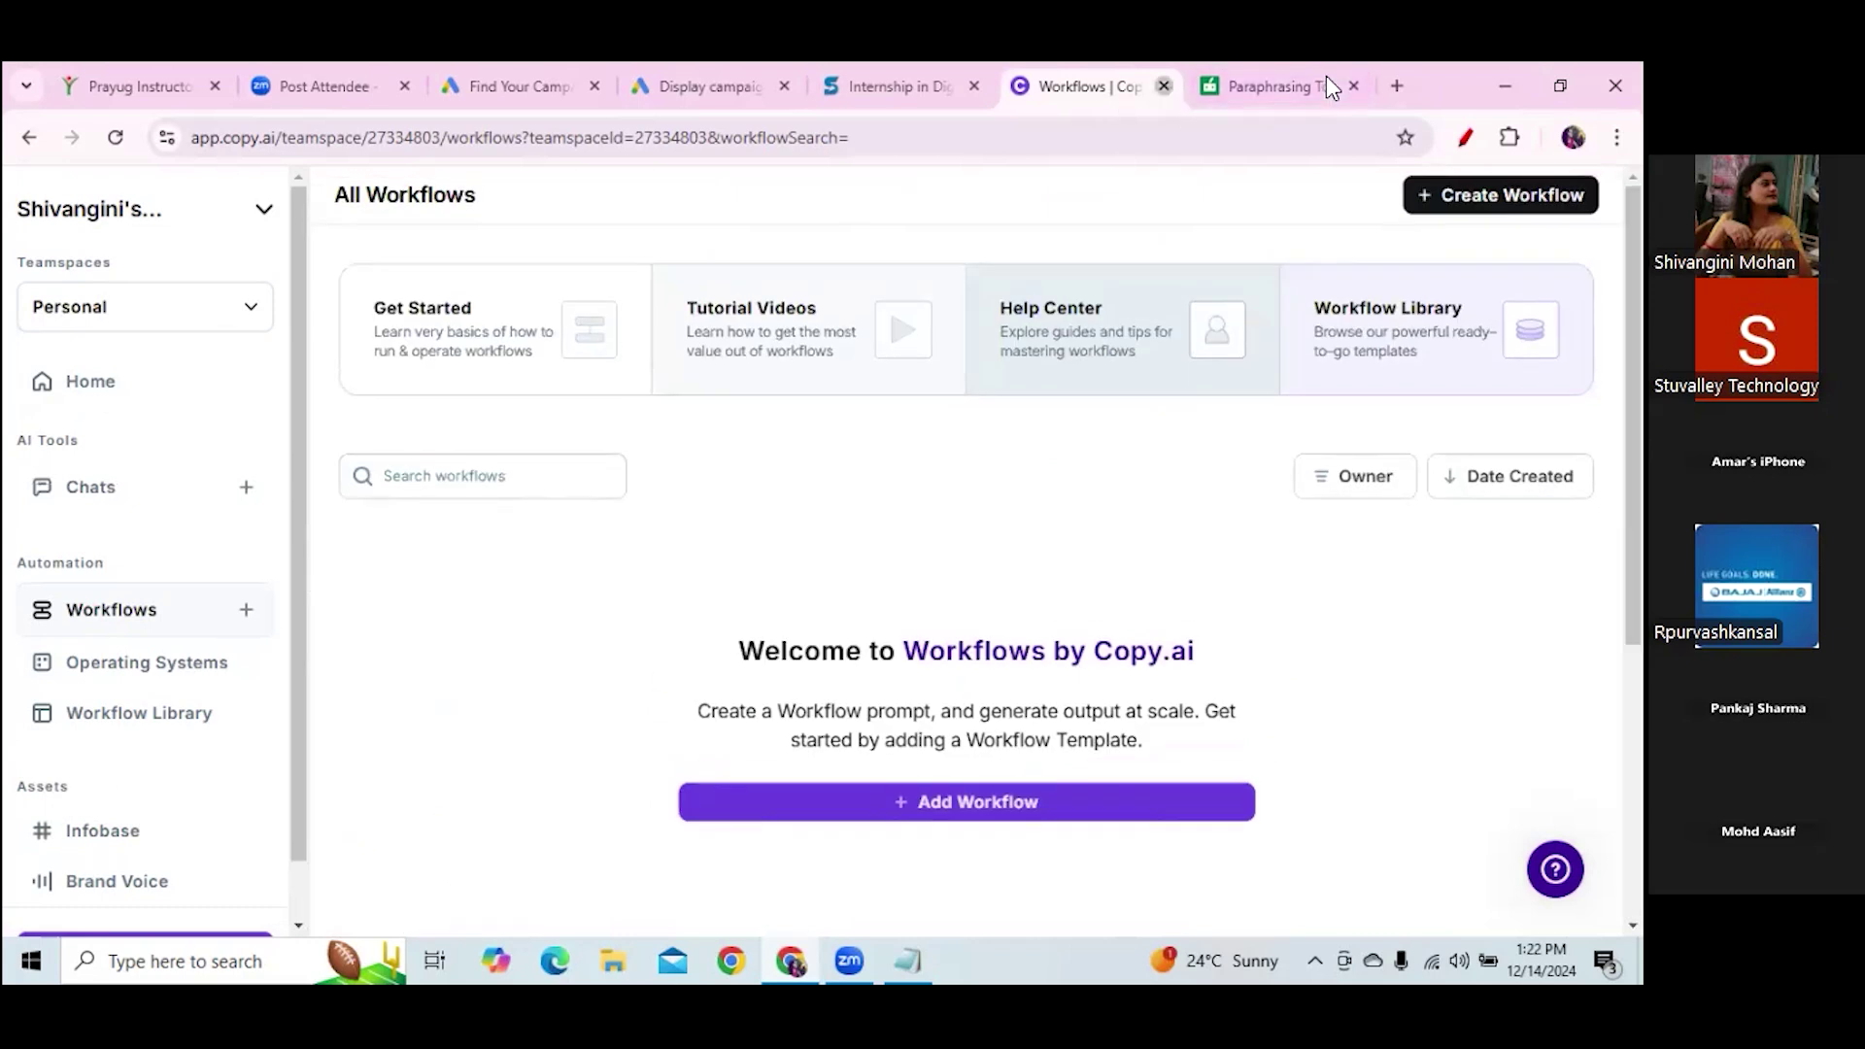
Close the Copy.ai tab, reopen copy.ai in a new tab and log in again
click(1163, 85)
click(1358, 85)
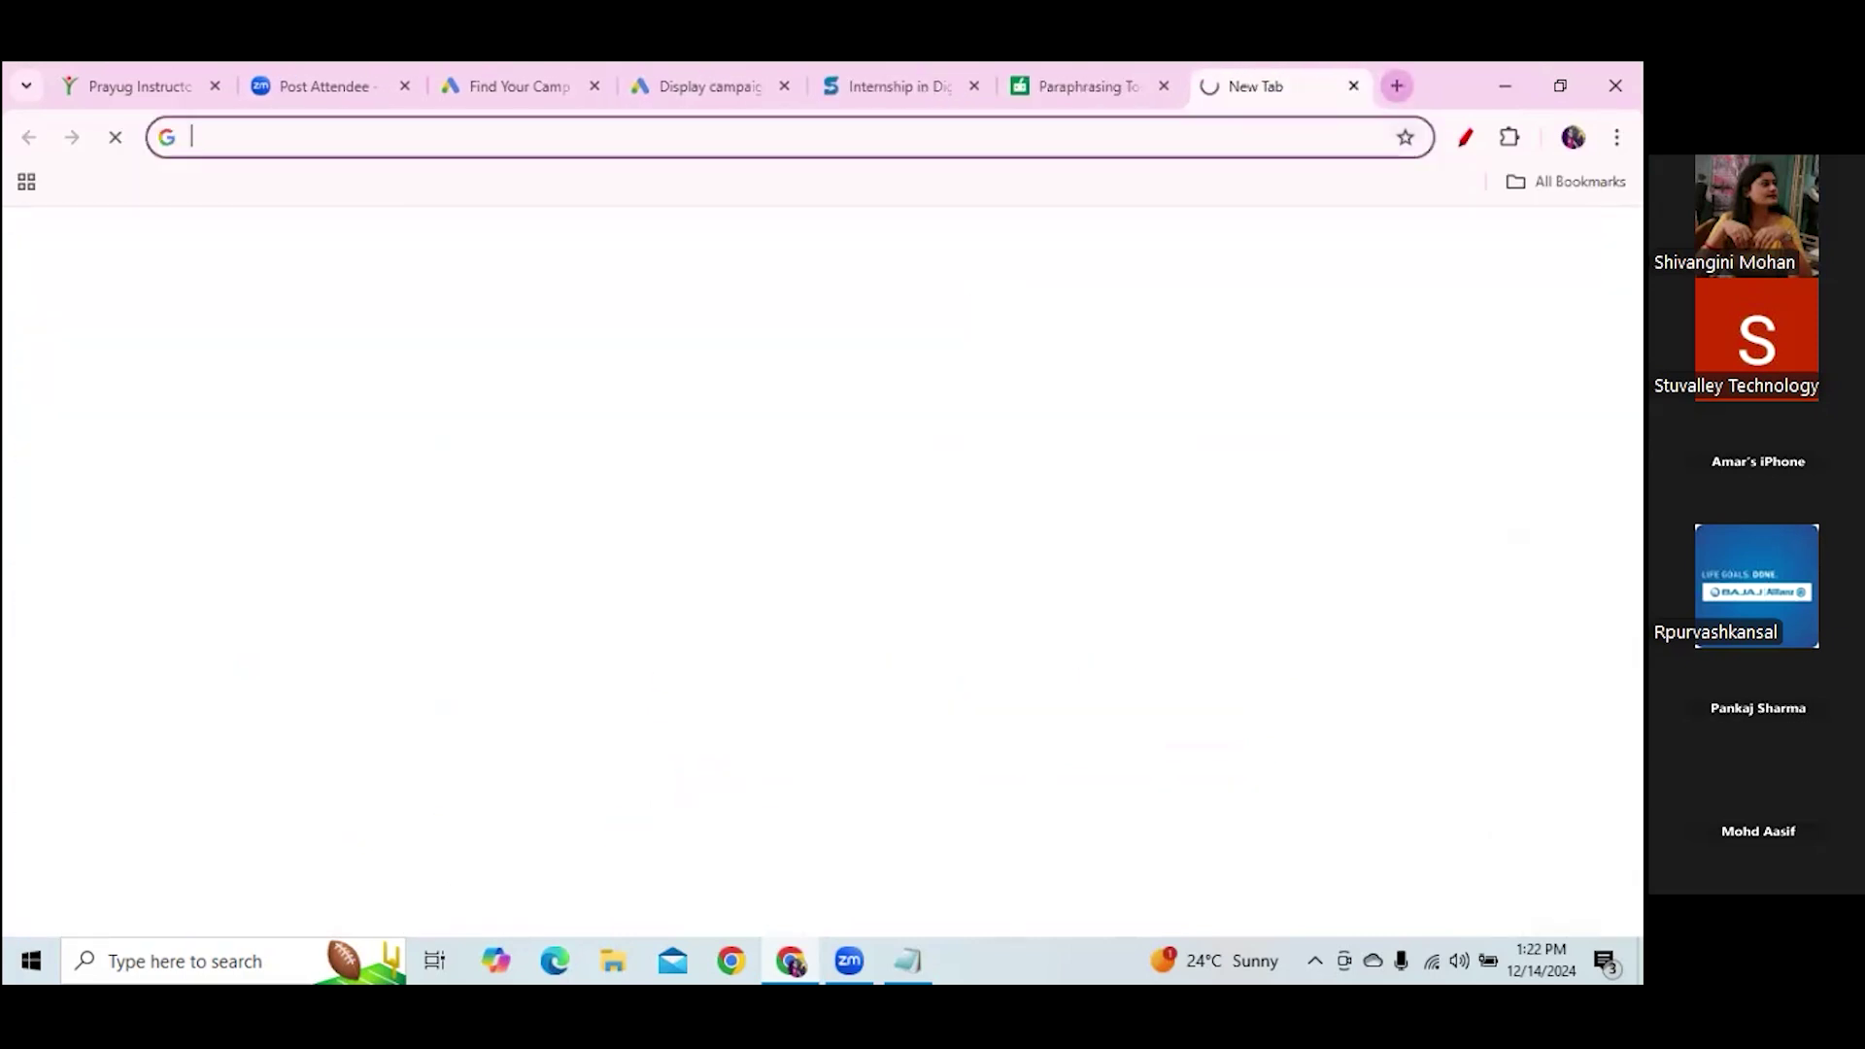
text(copy.)
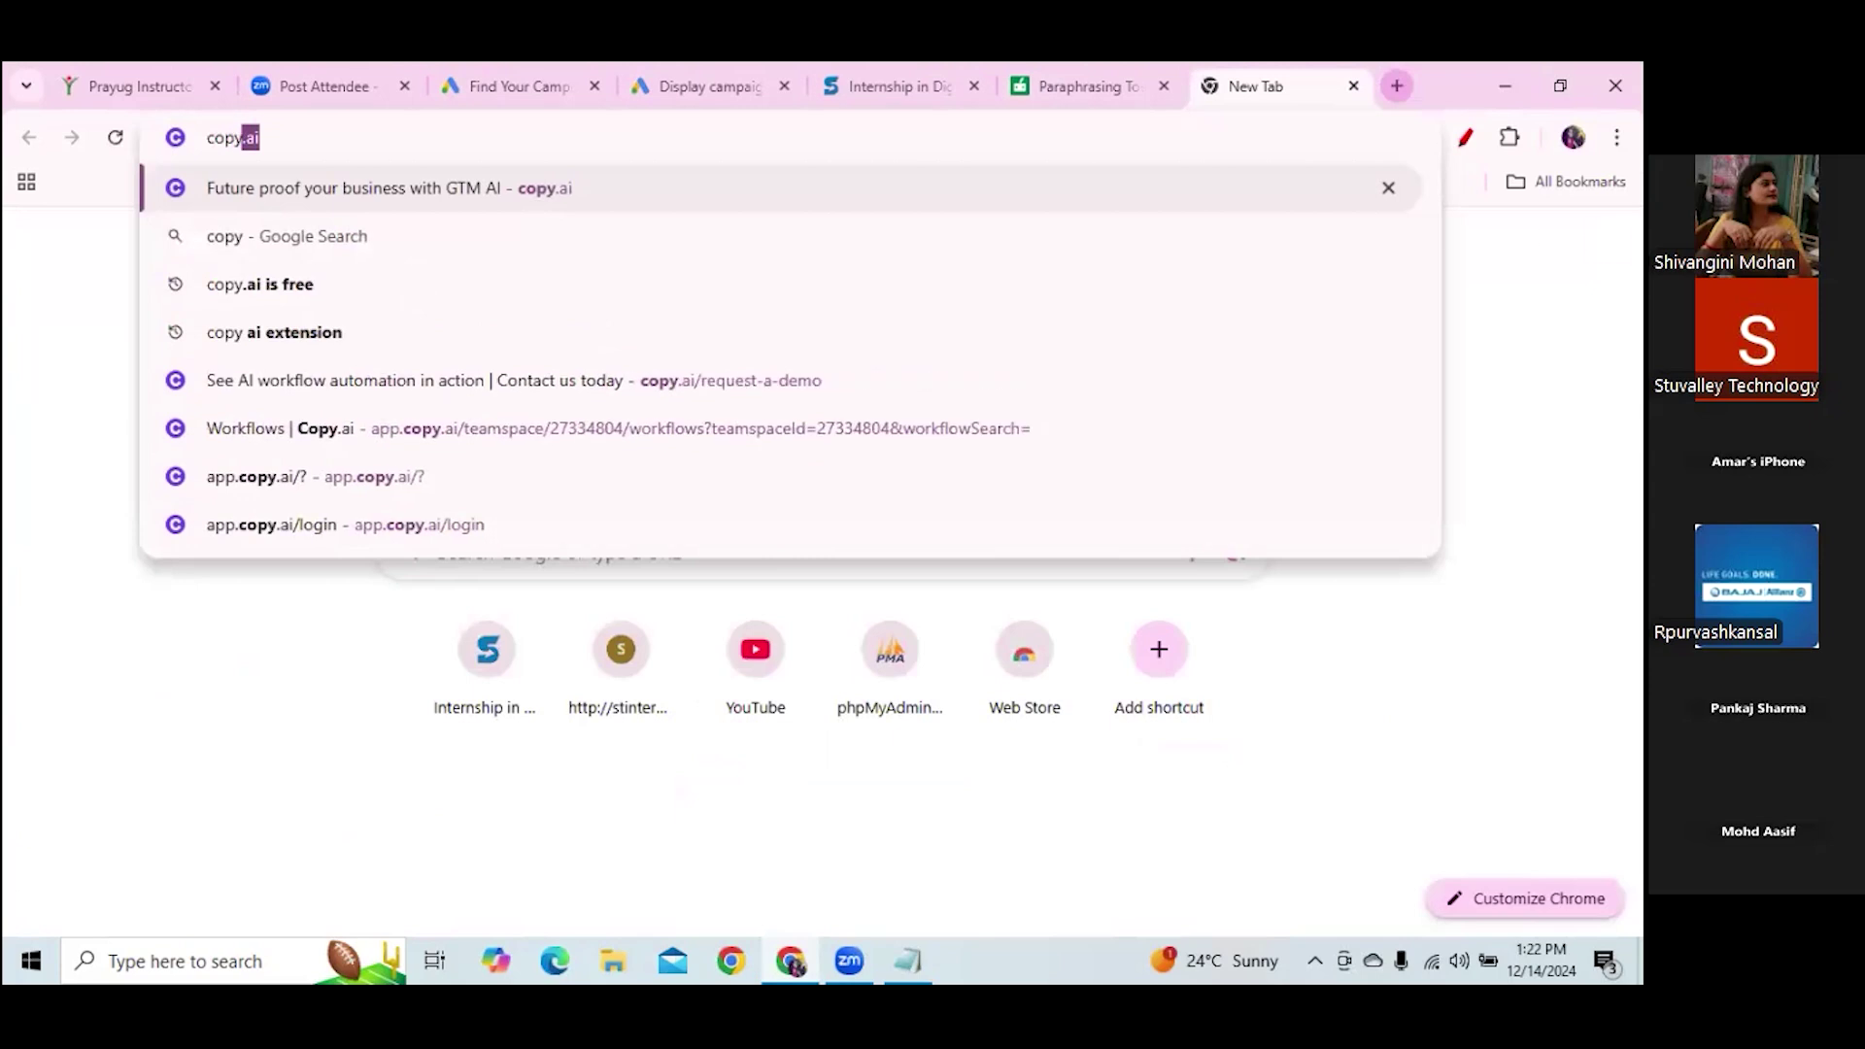
text(ai)
key(Return)
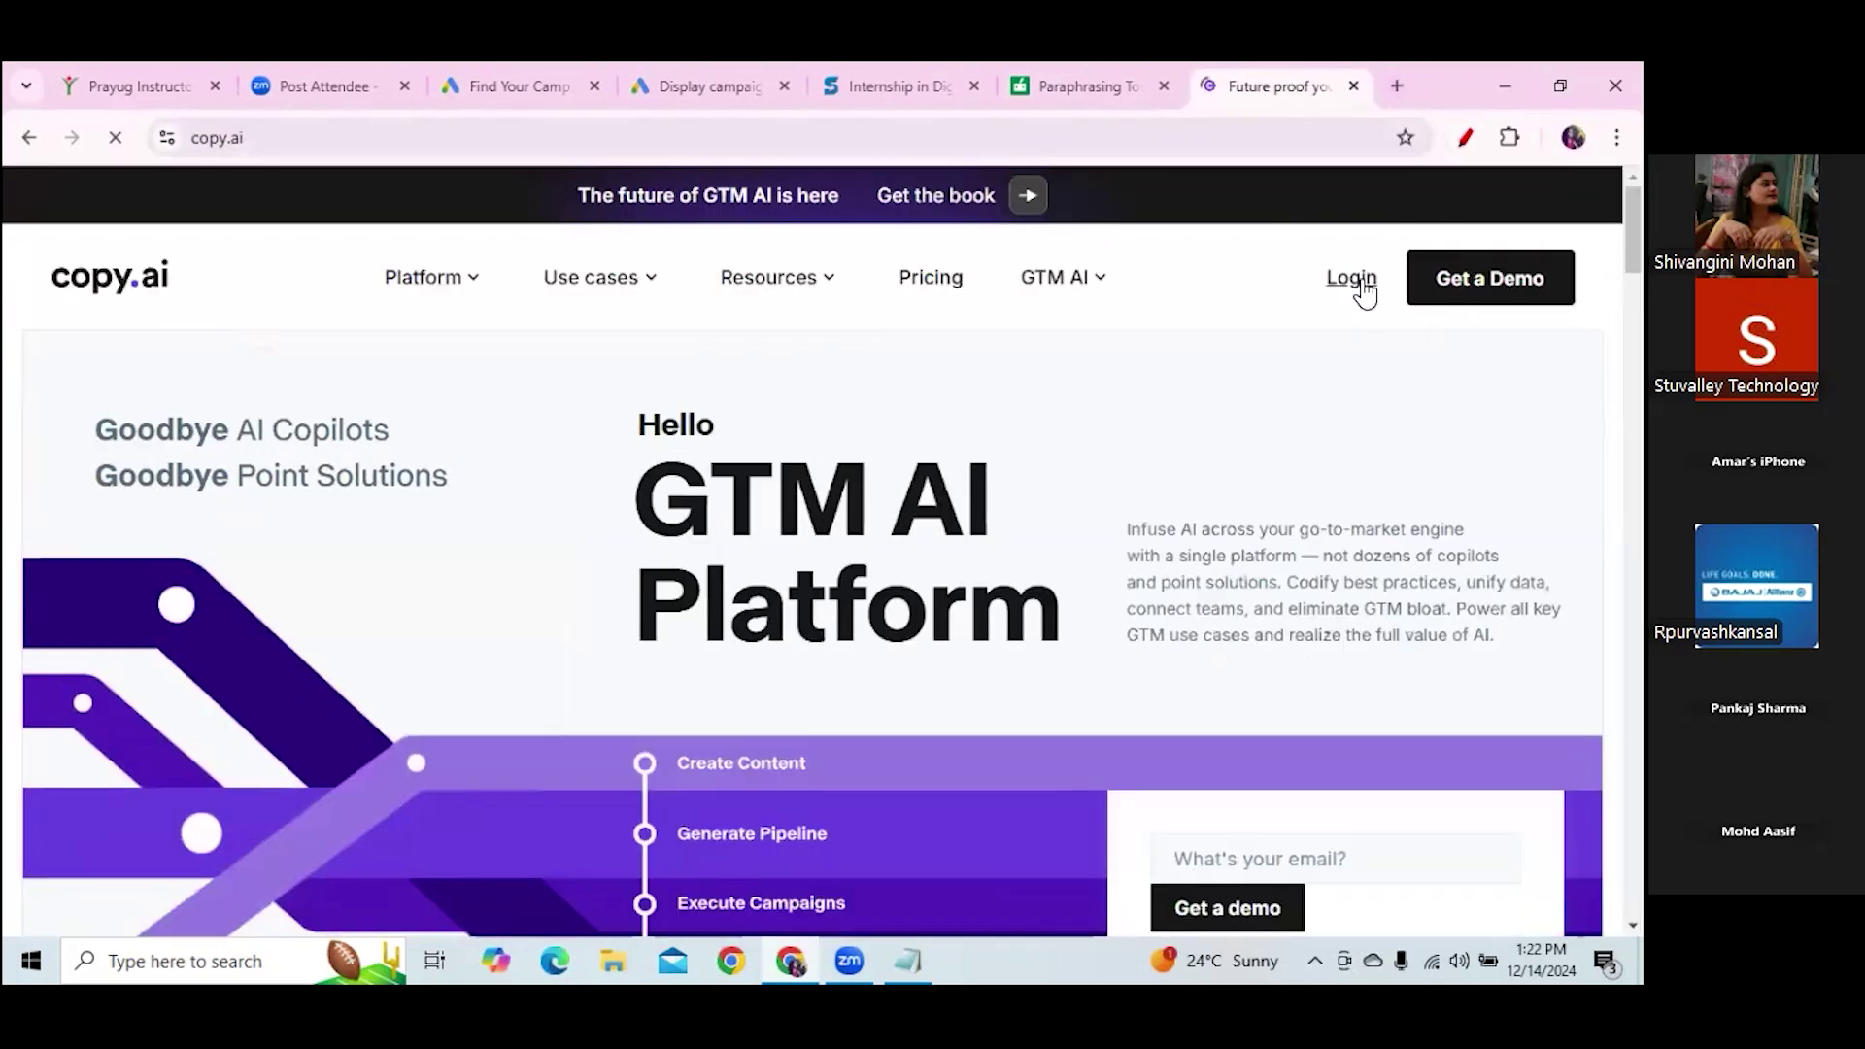
click(1361, 281)
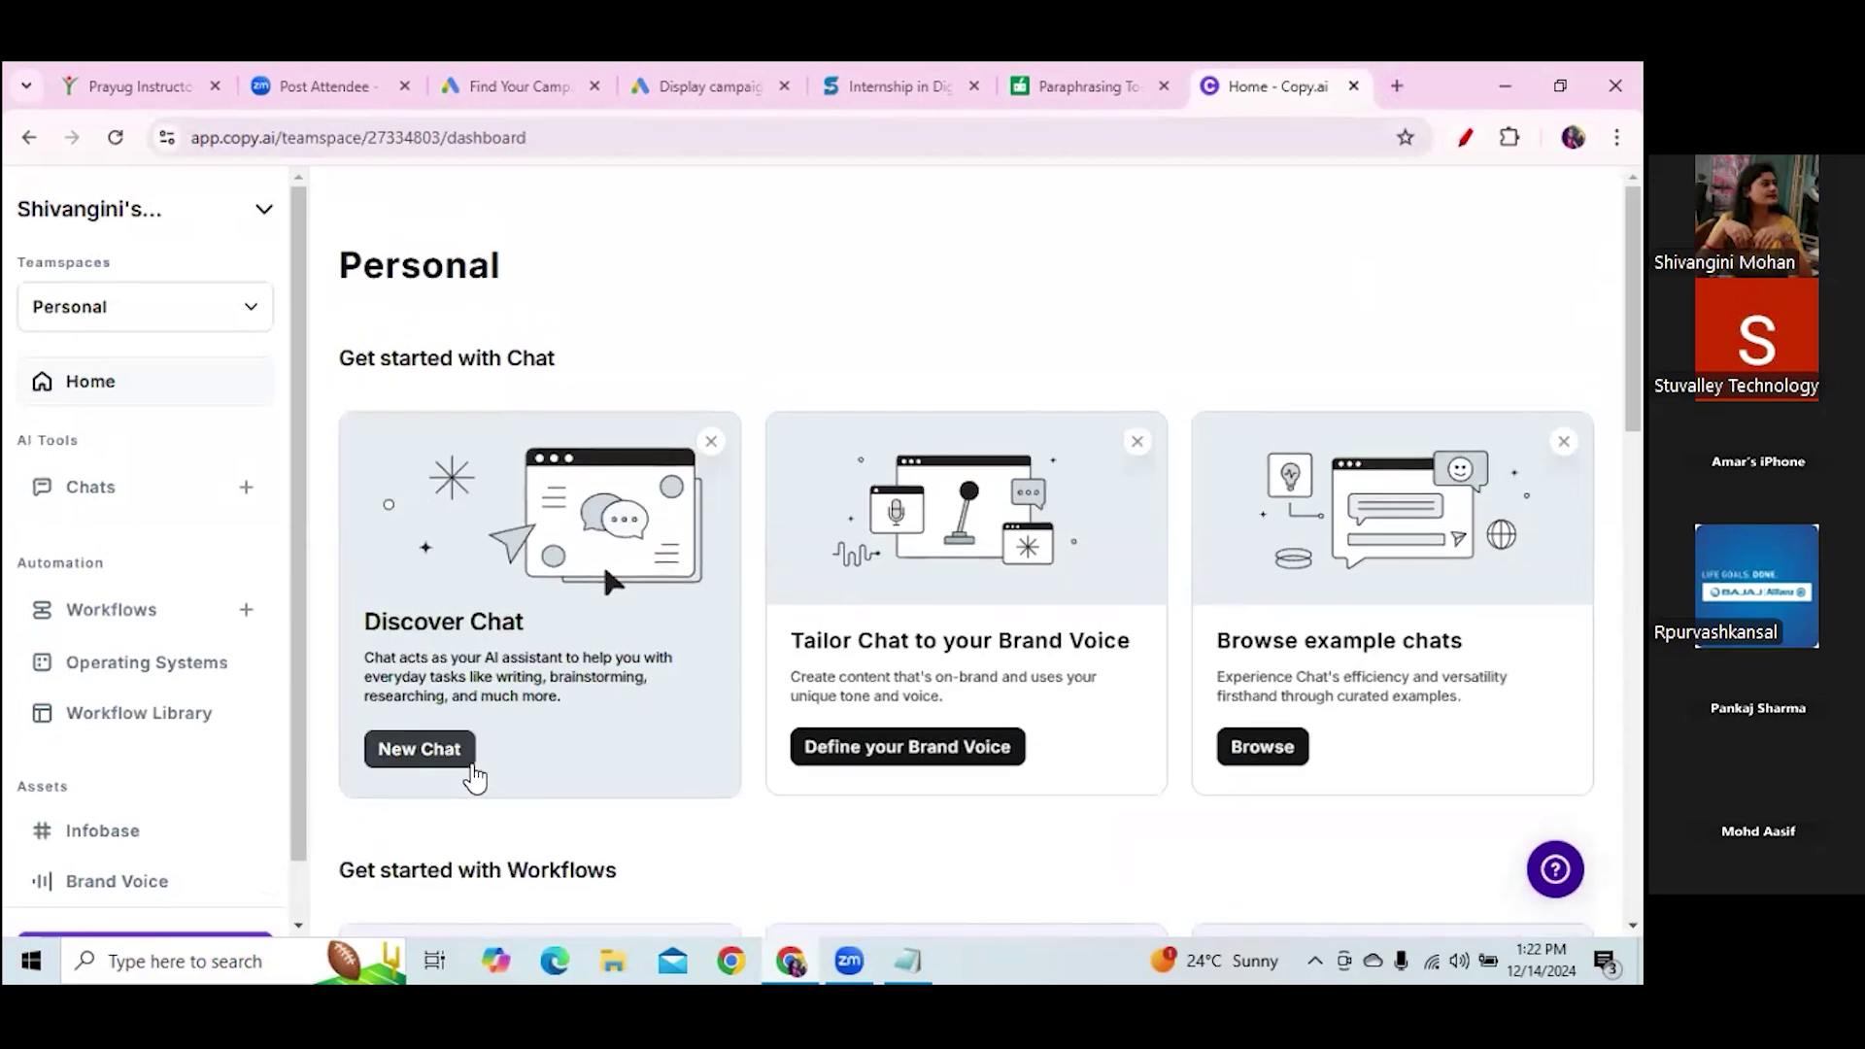
Try to start a new chat from the Personal home page and examine the page that opens
click(474, 776)
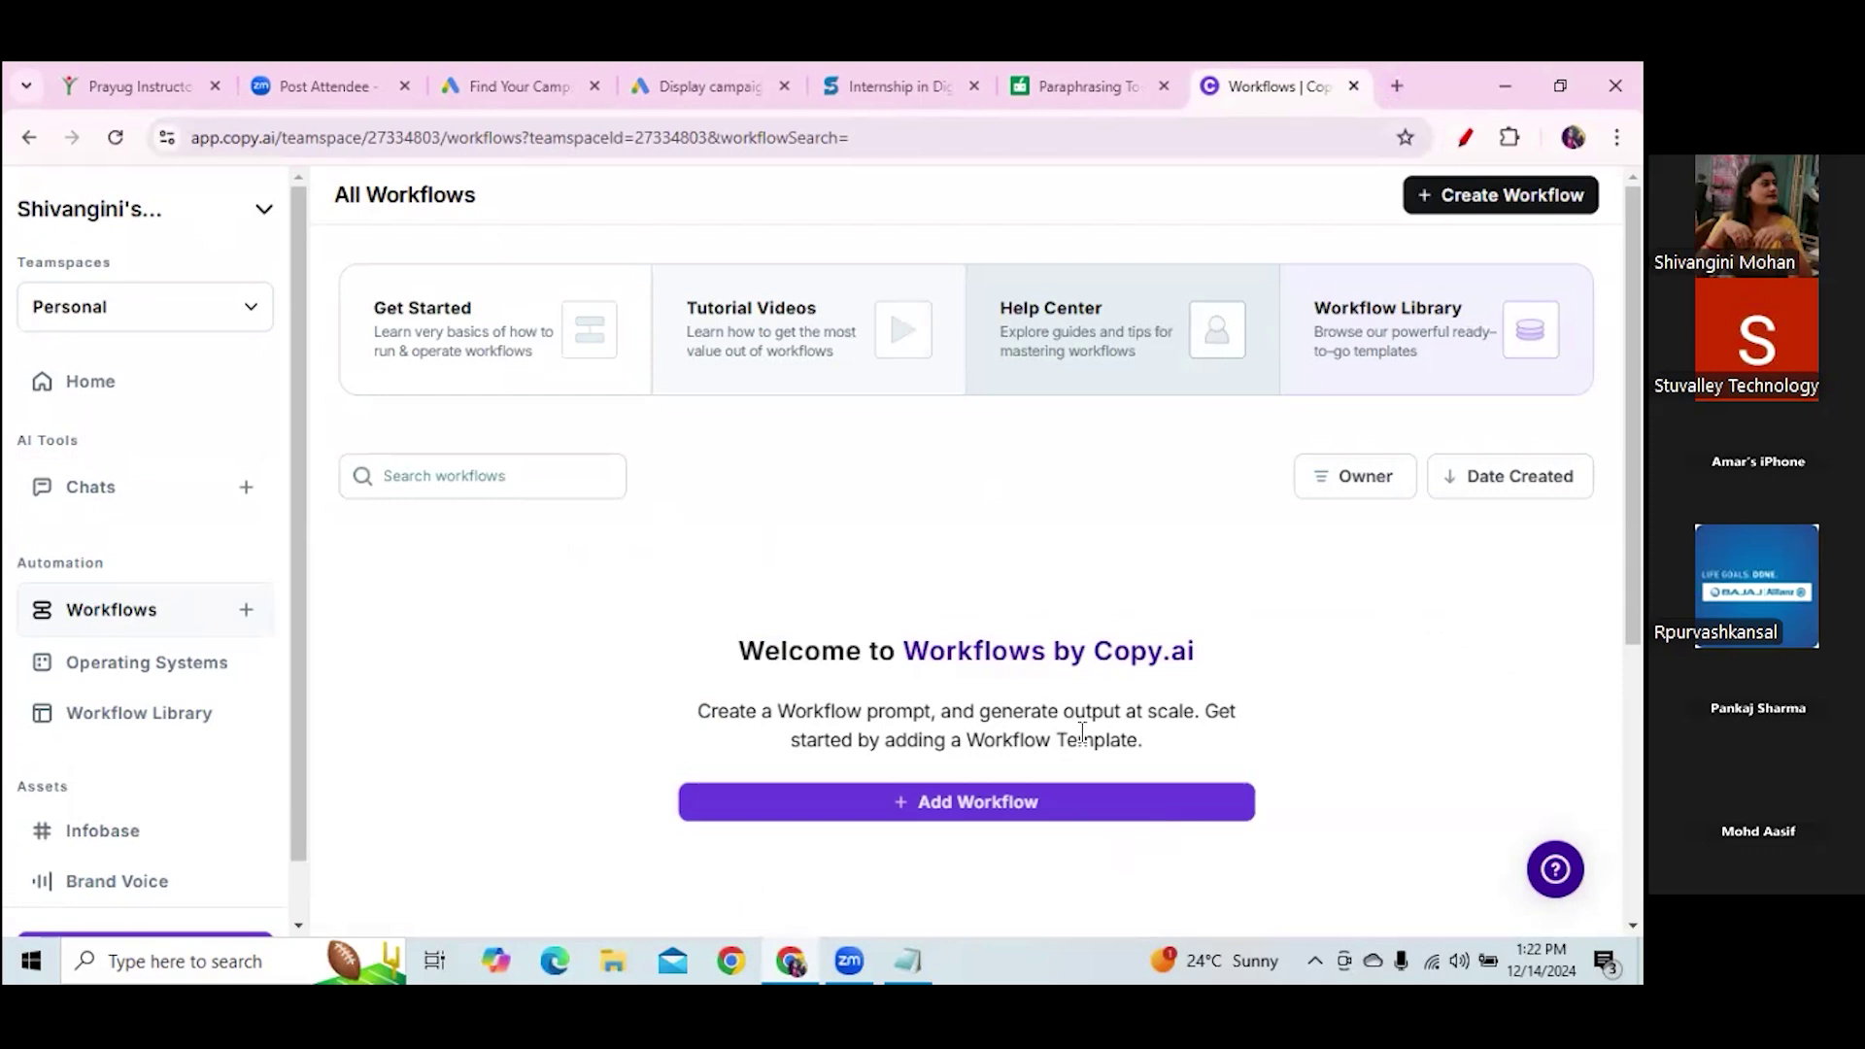
scroll(1130, 438, down, 5)
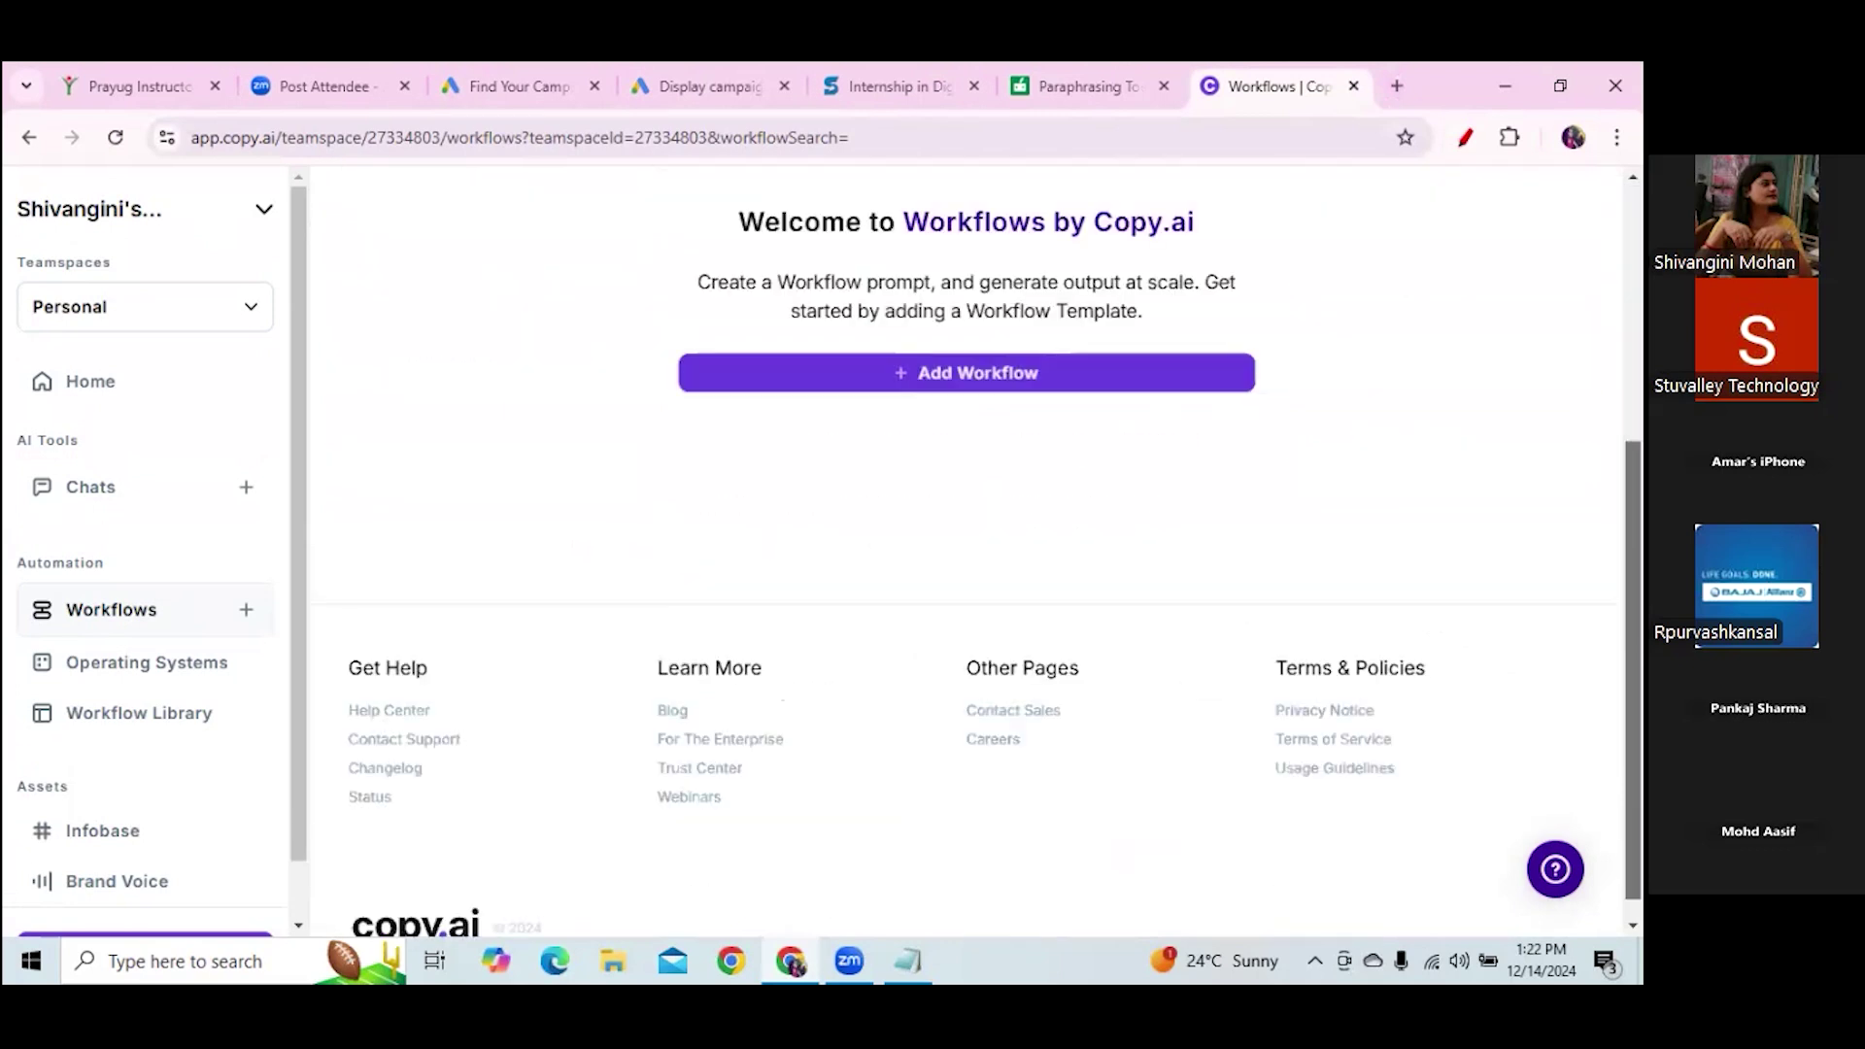
scroll(966, 544, up, 5)
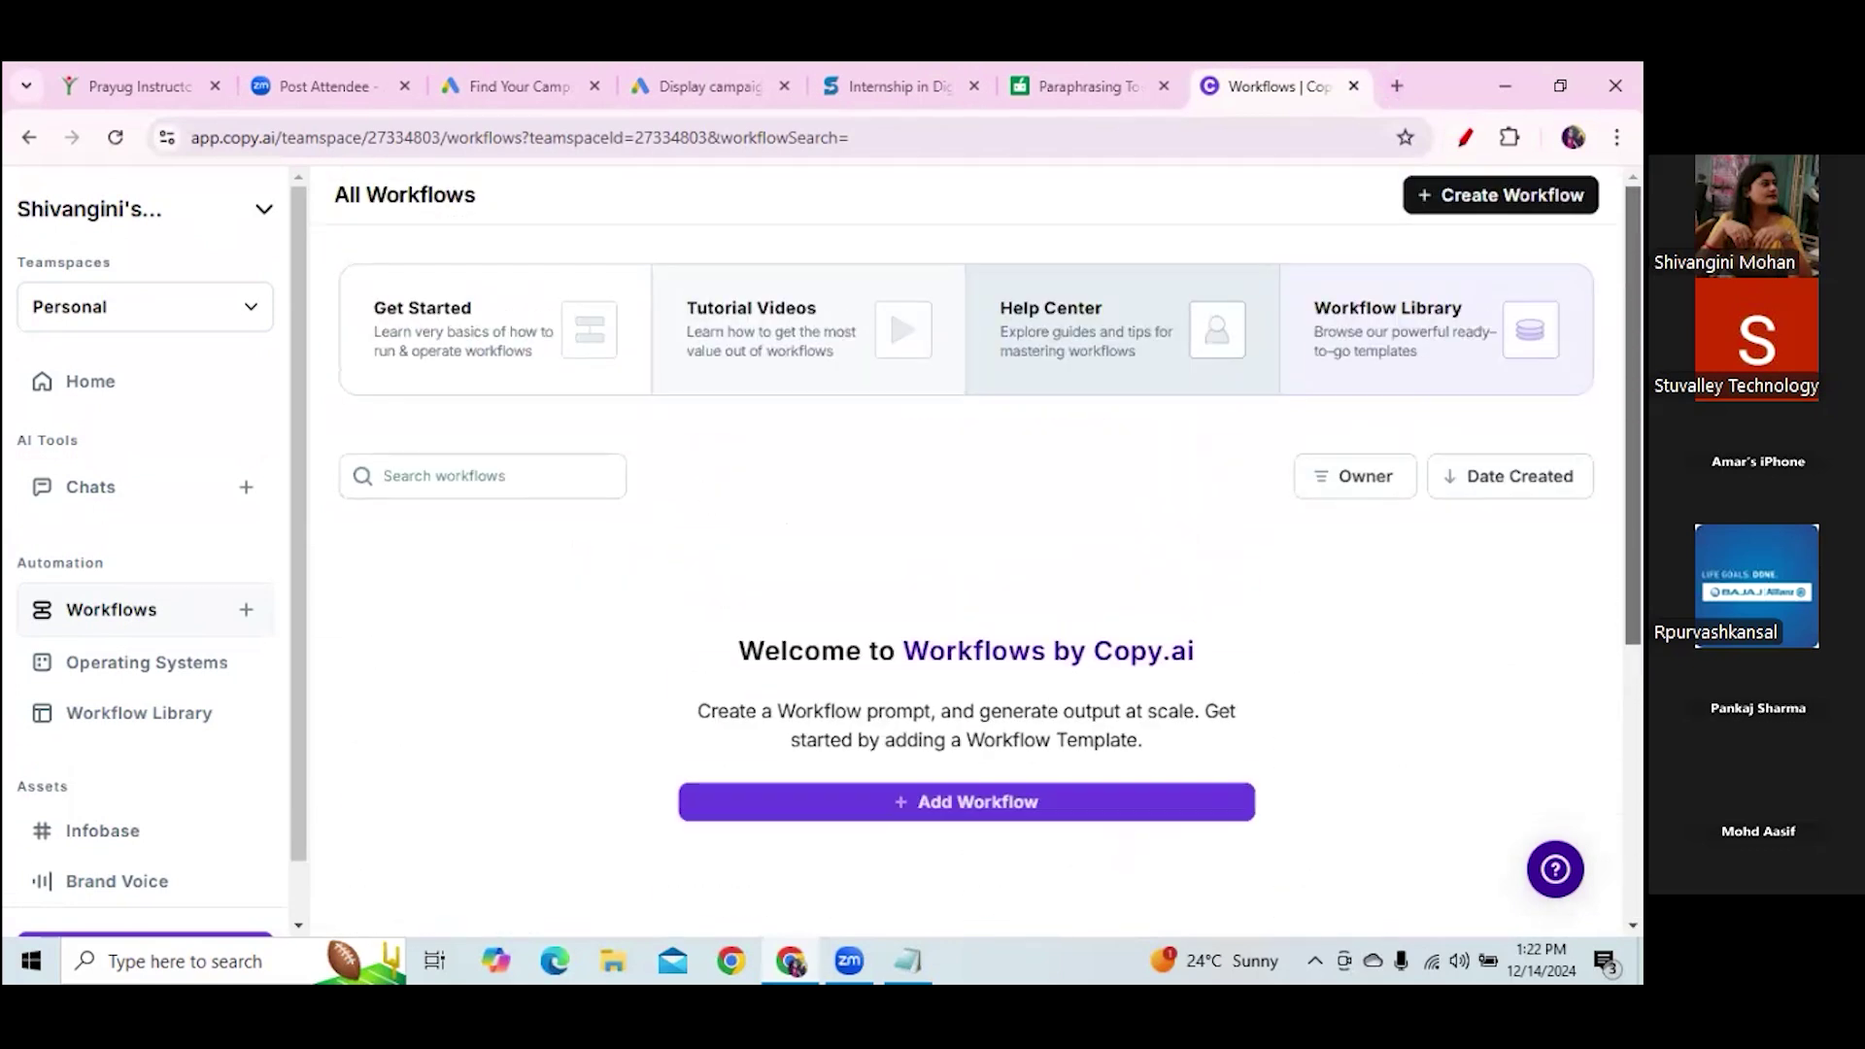
Search the Personal teamspace's chats for "digital marketing career headlines"
click(89, 493)
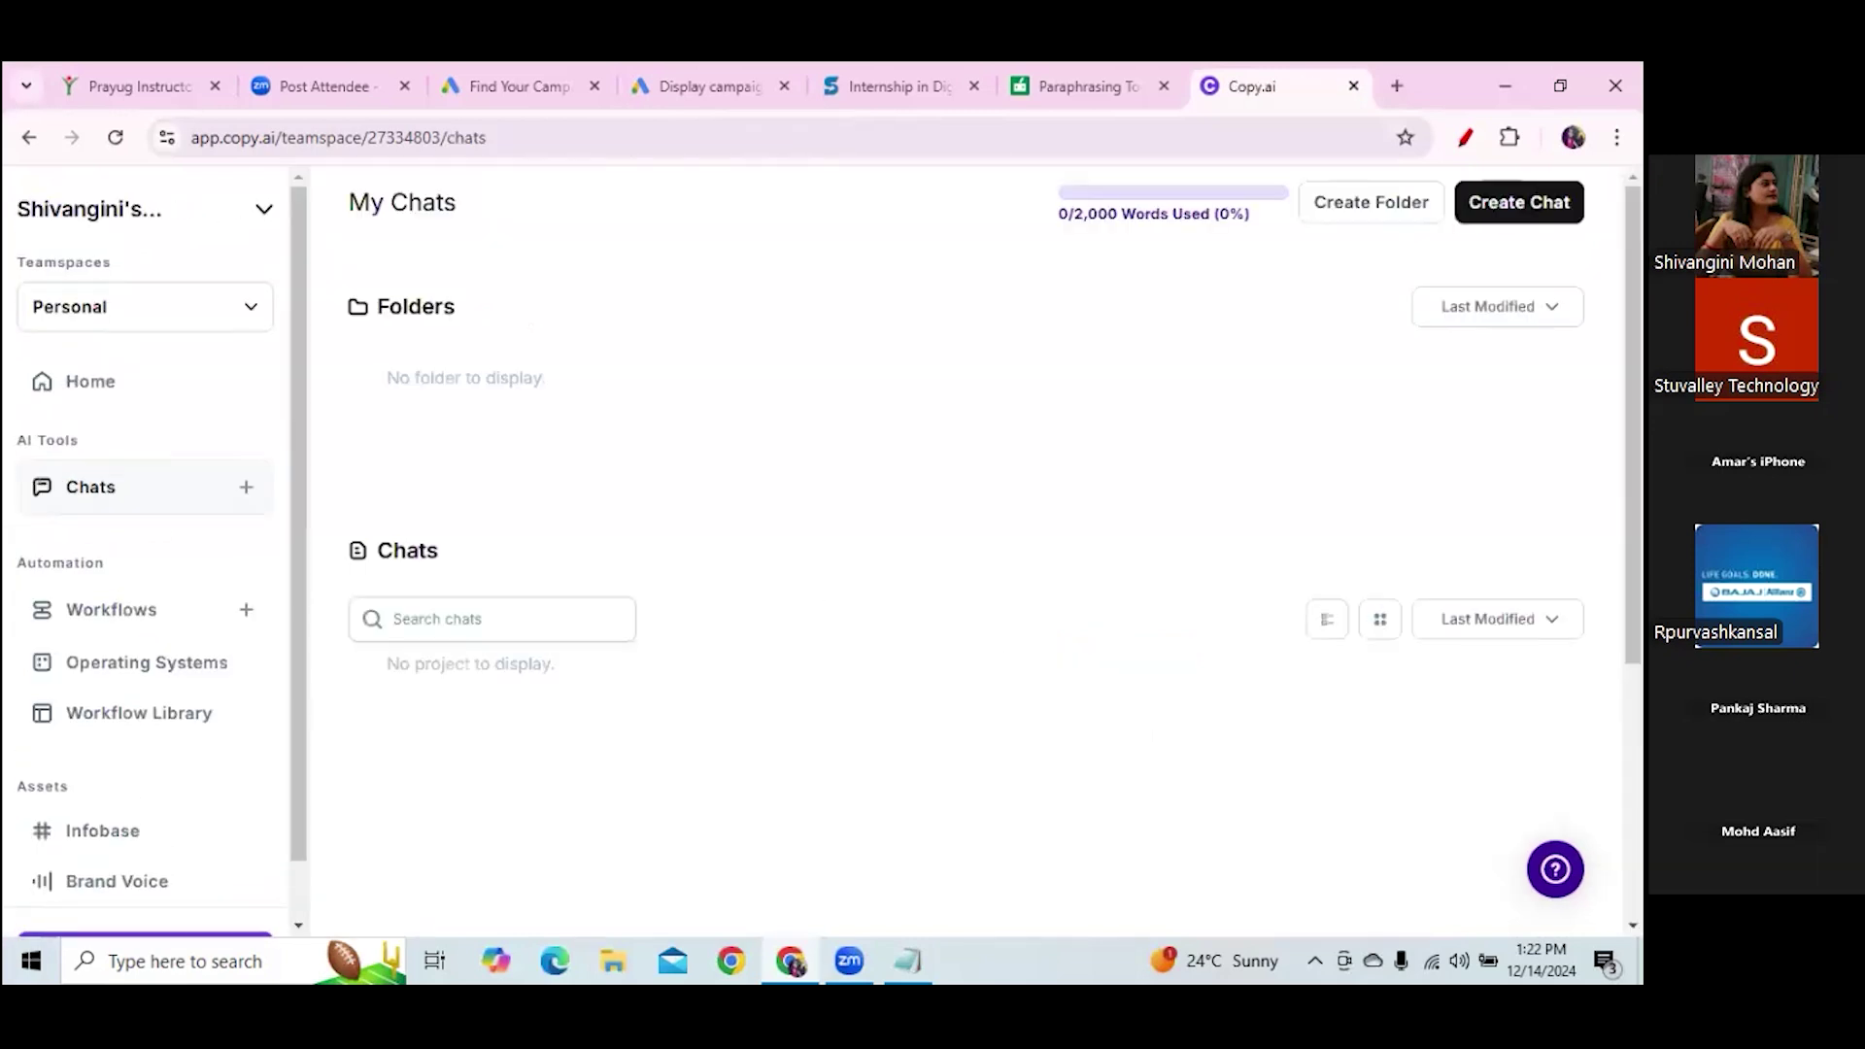
click(469, 626)
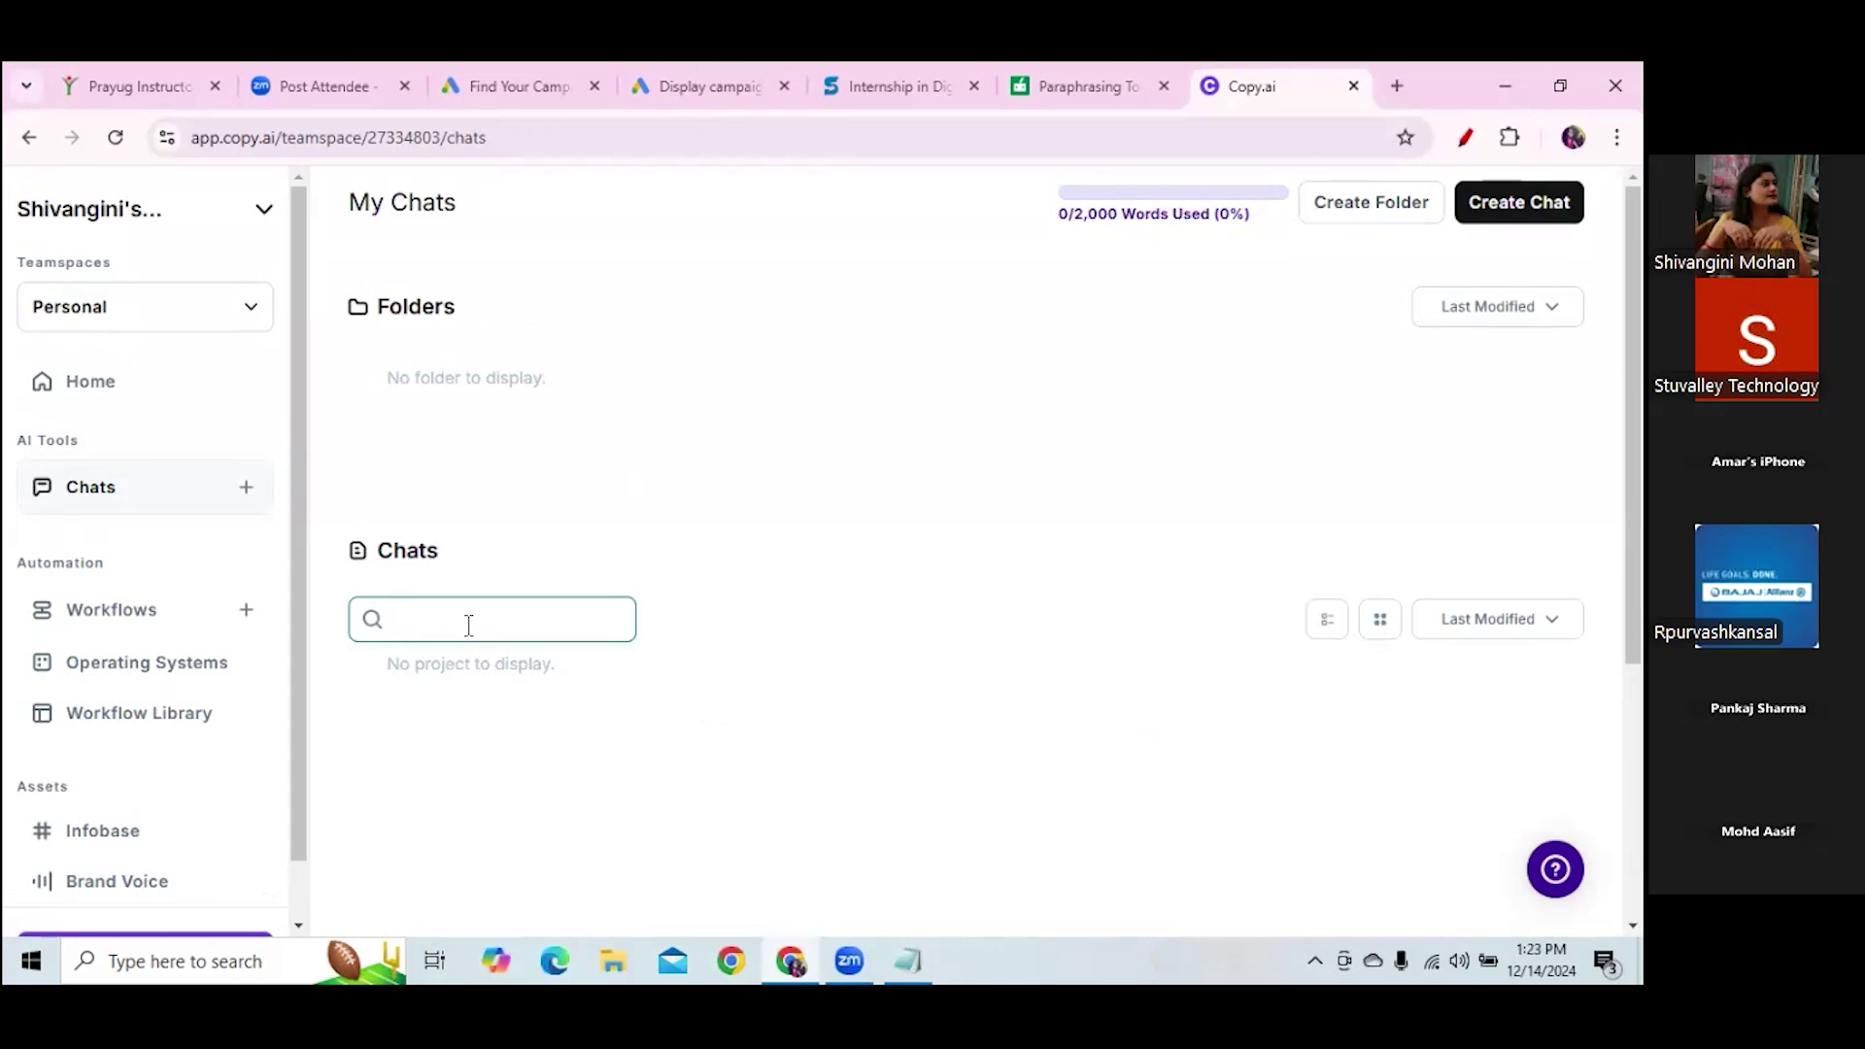
text(dist)
key(BackSpace)
key(BackSpace)
text(g)
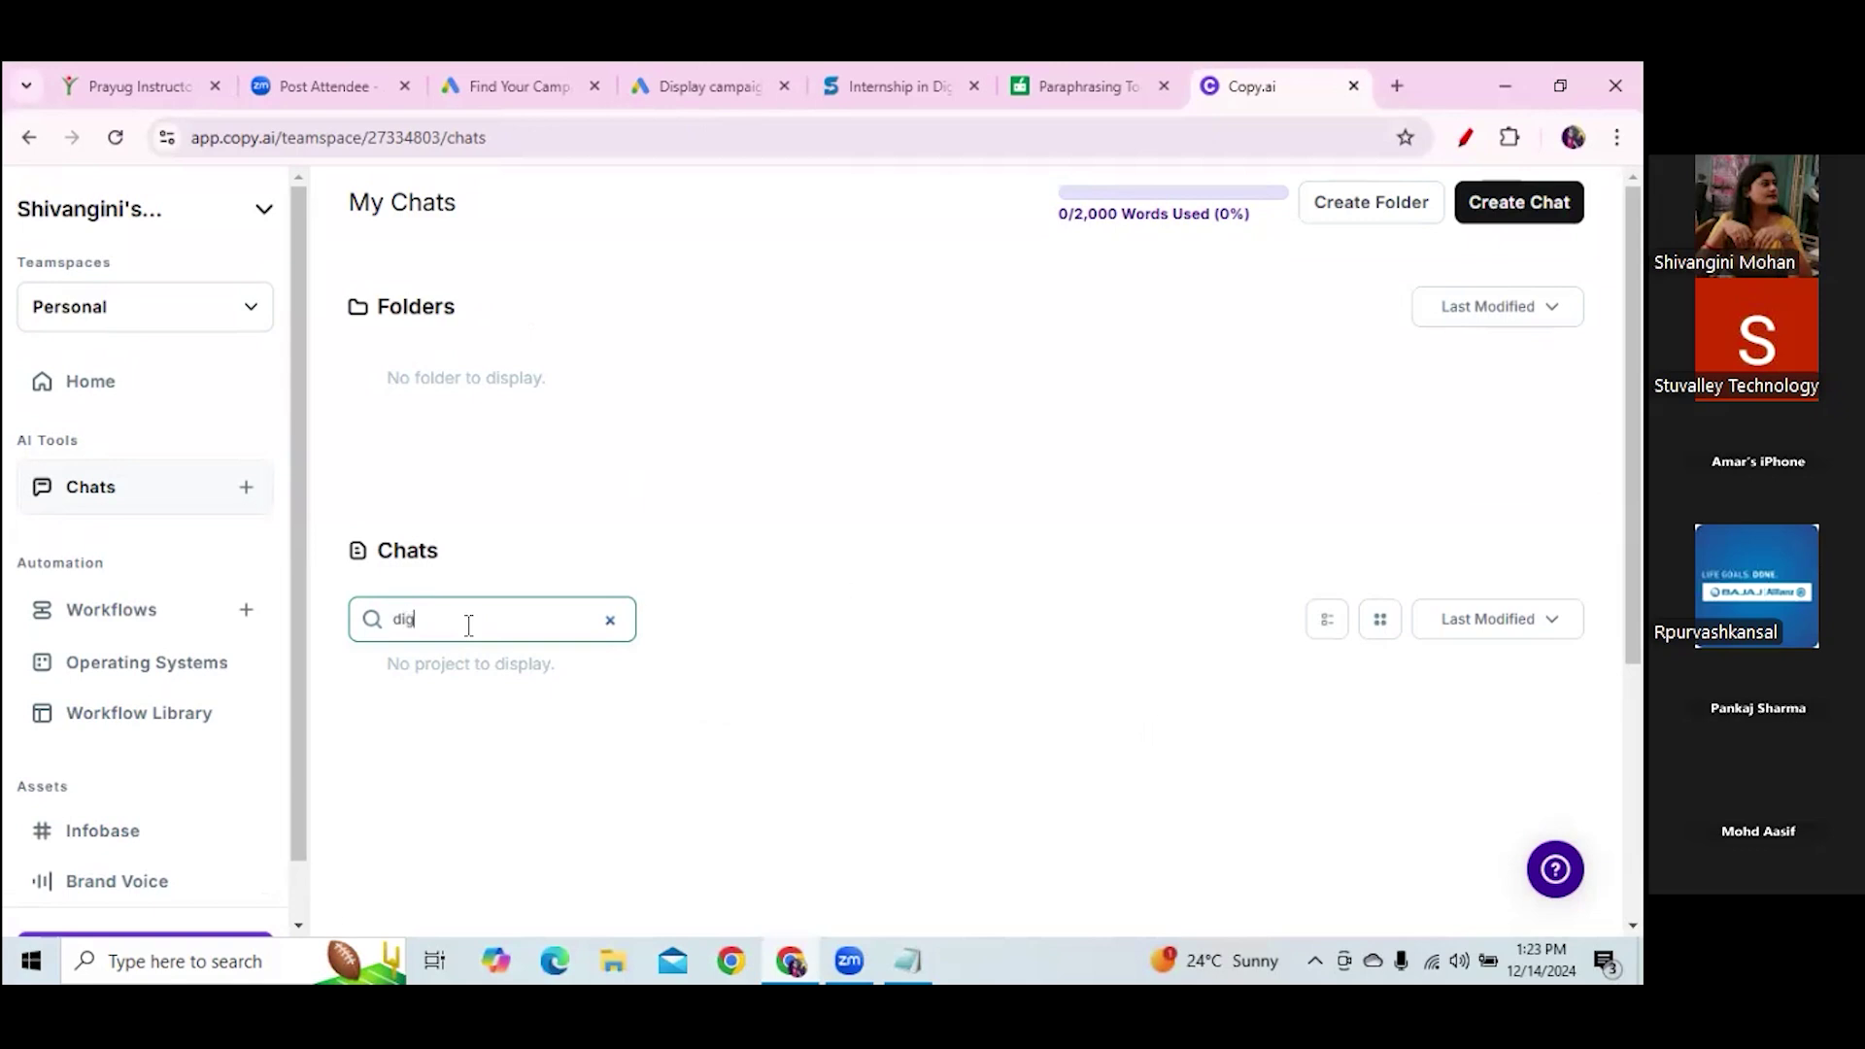
text(ital marketing career headlines)
scroll(971, 427, down, 1)
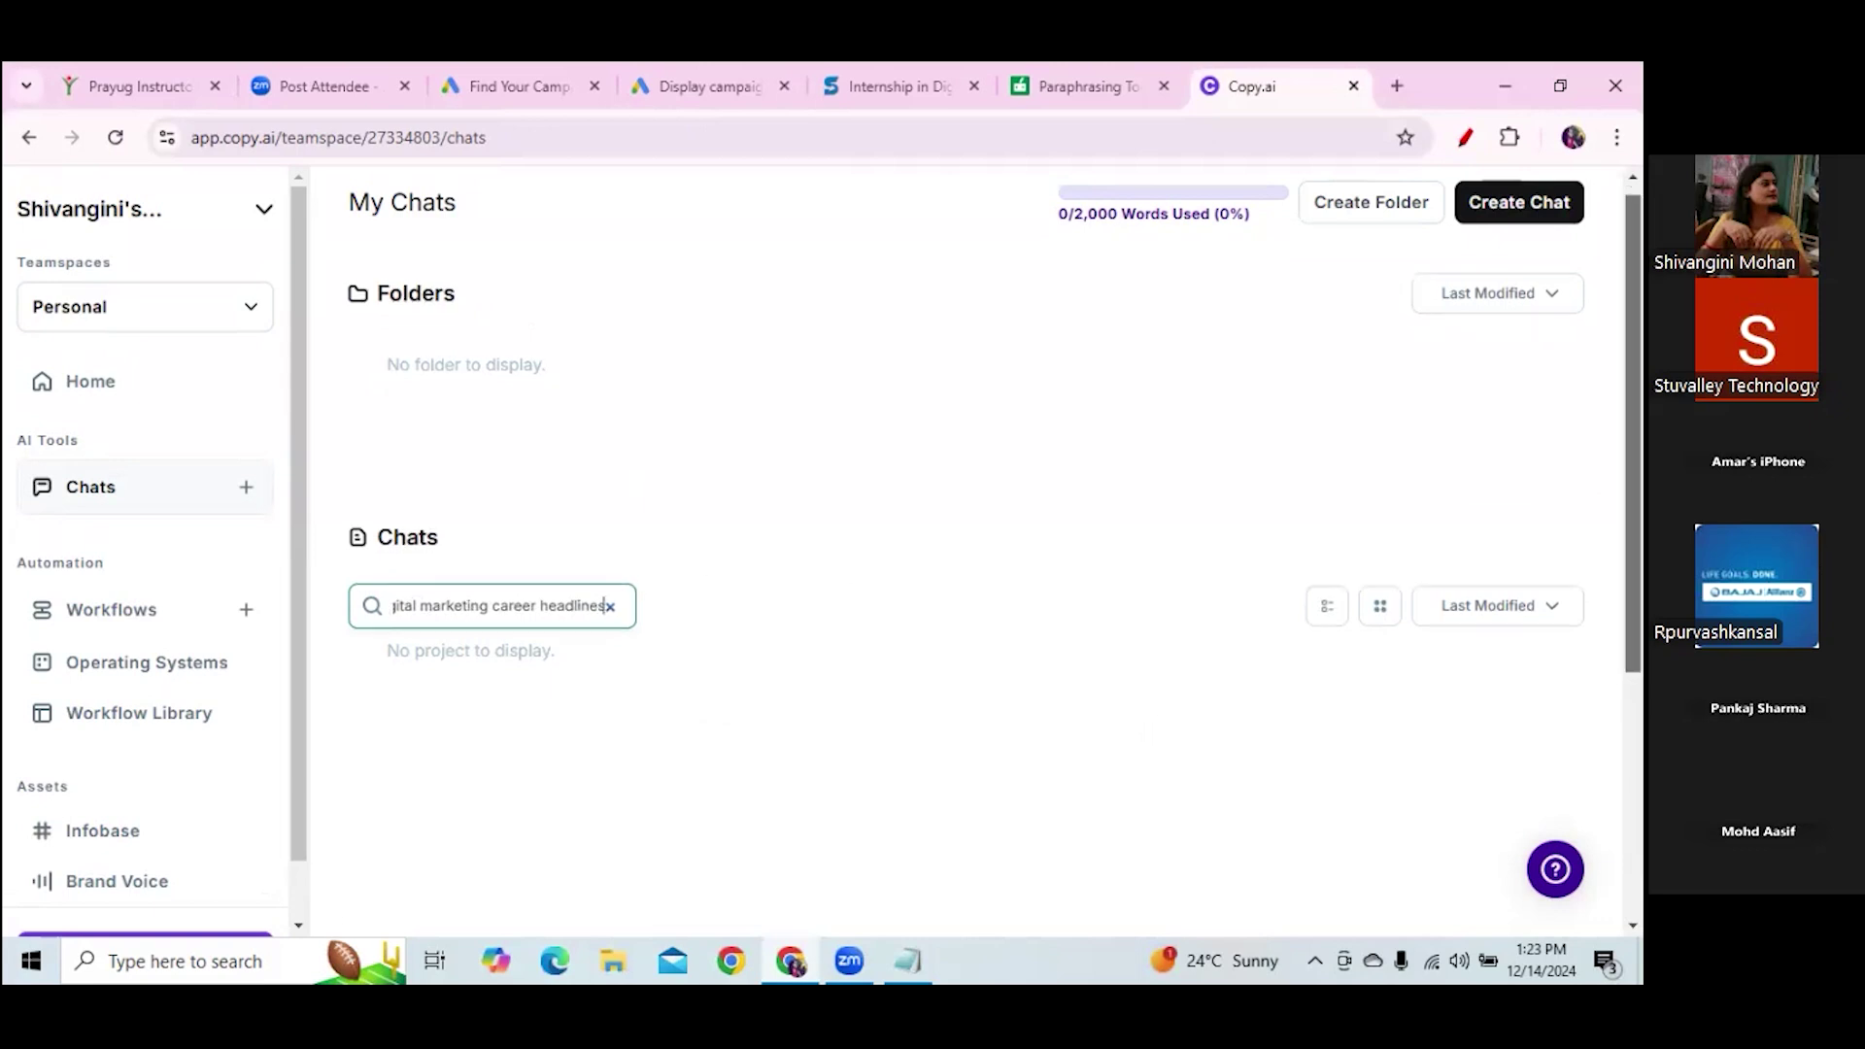
scroll(971, 544, down, 3)
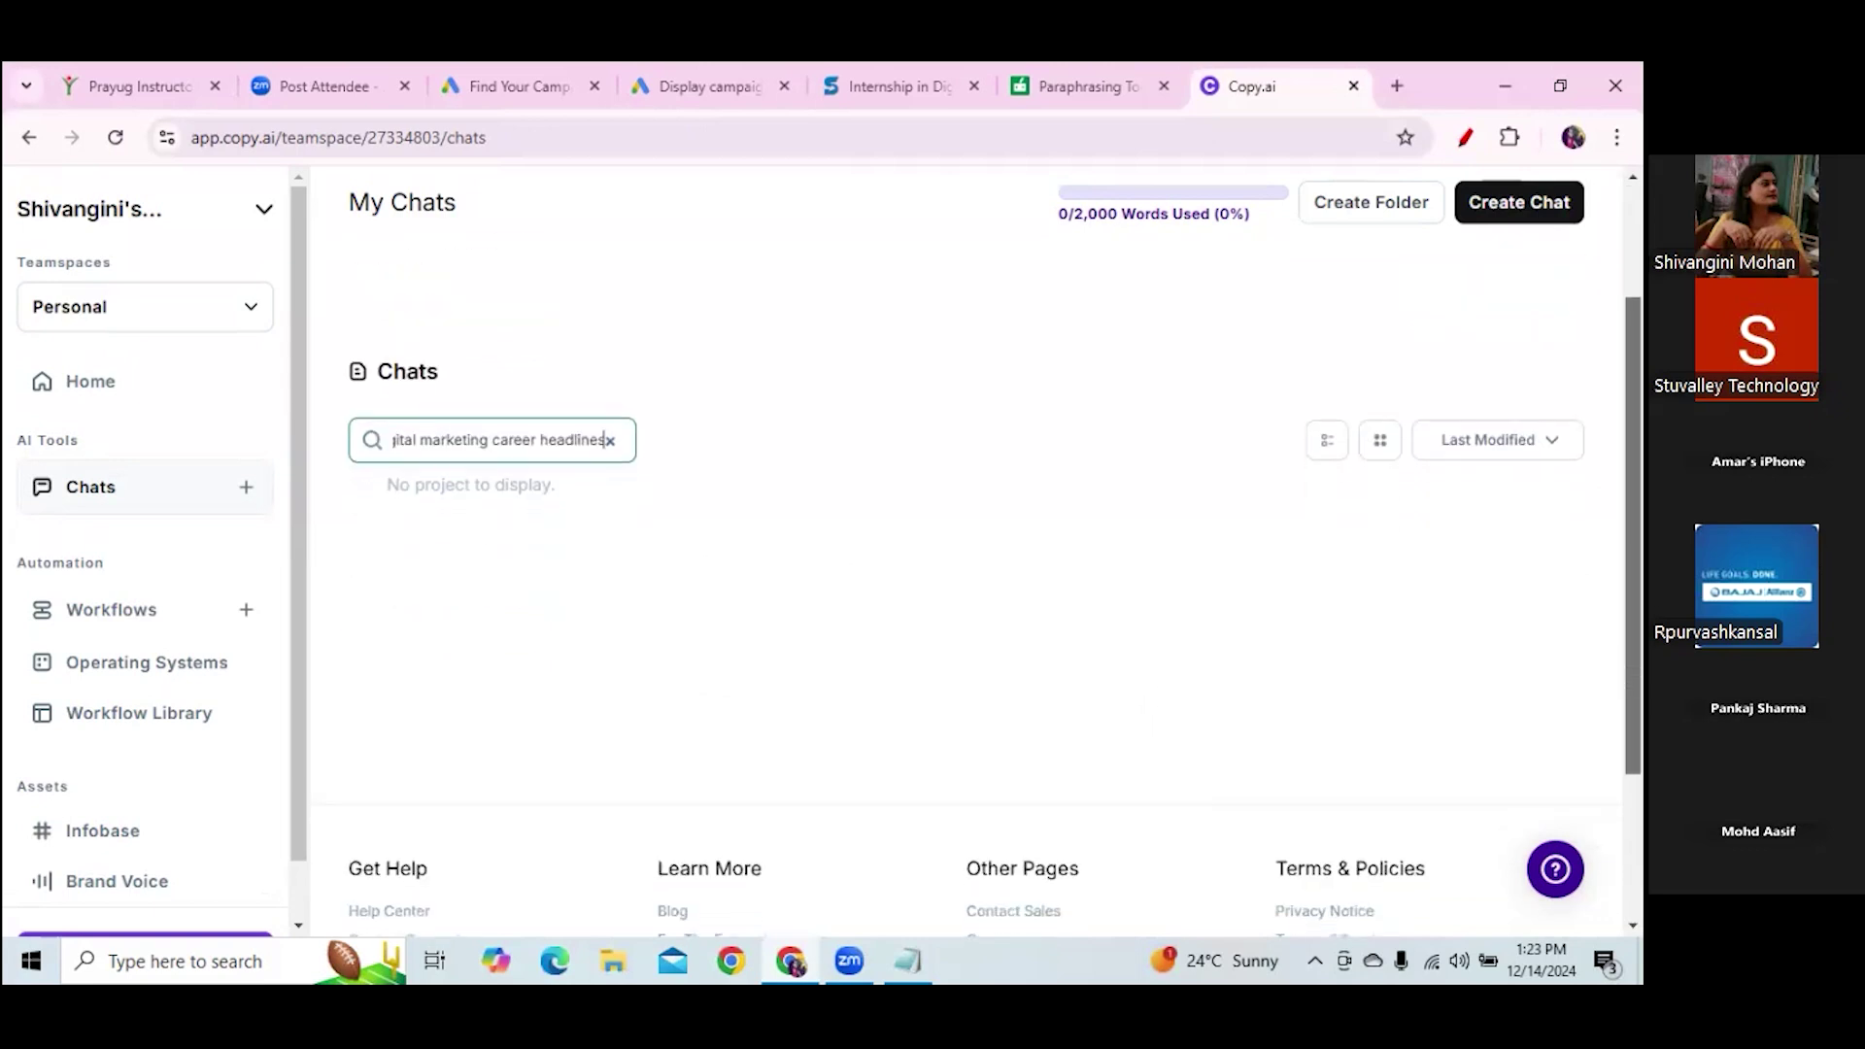
scroll(971, 544, up, 4)
Create a new chat and send the prompt "digital marketing career eadlines"
click(1519, 202)
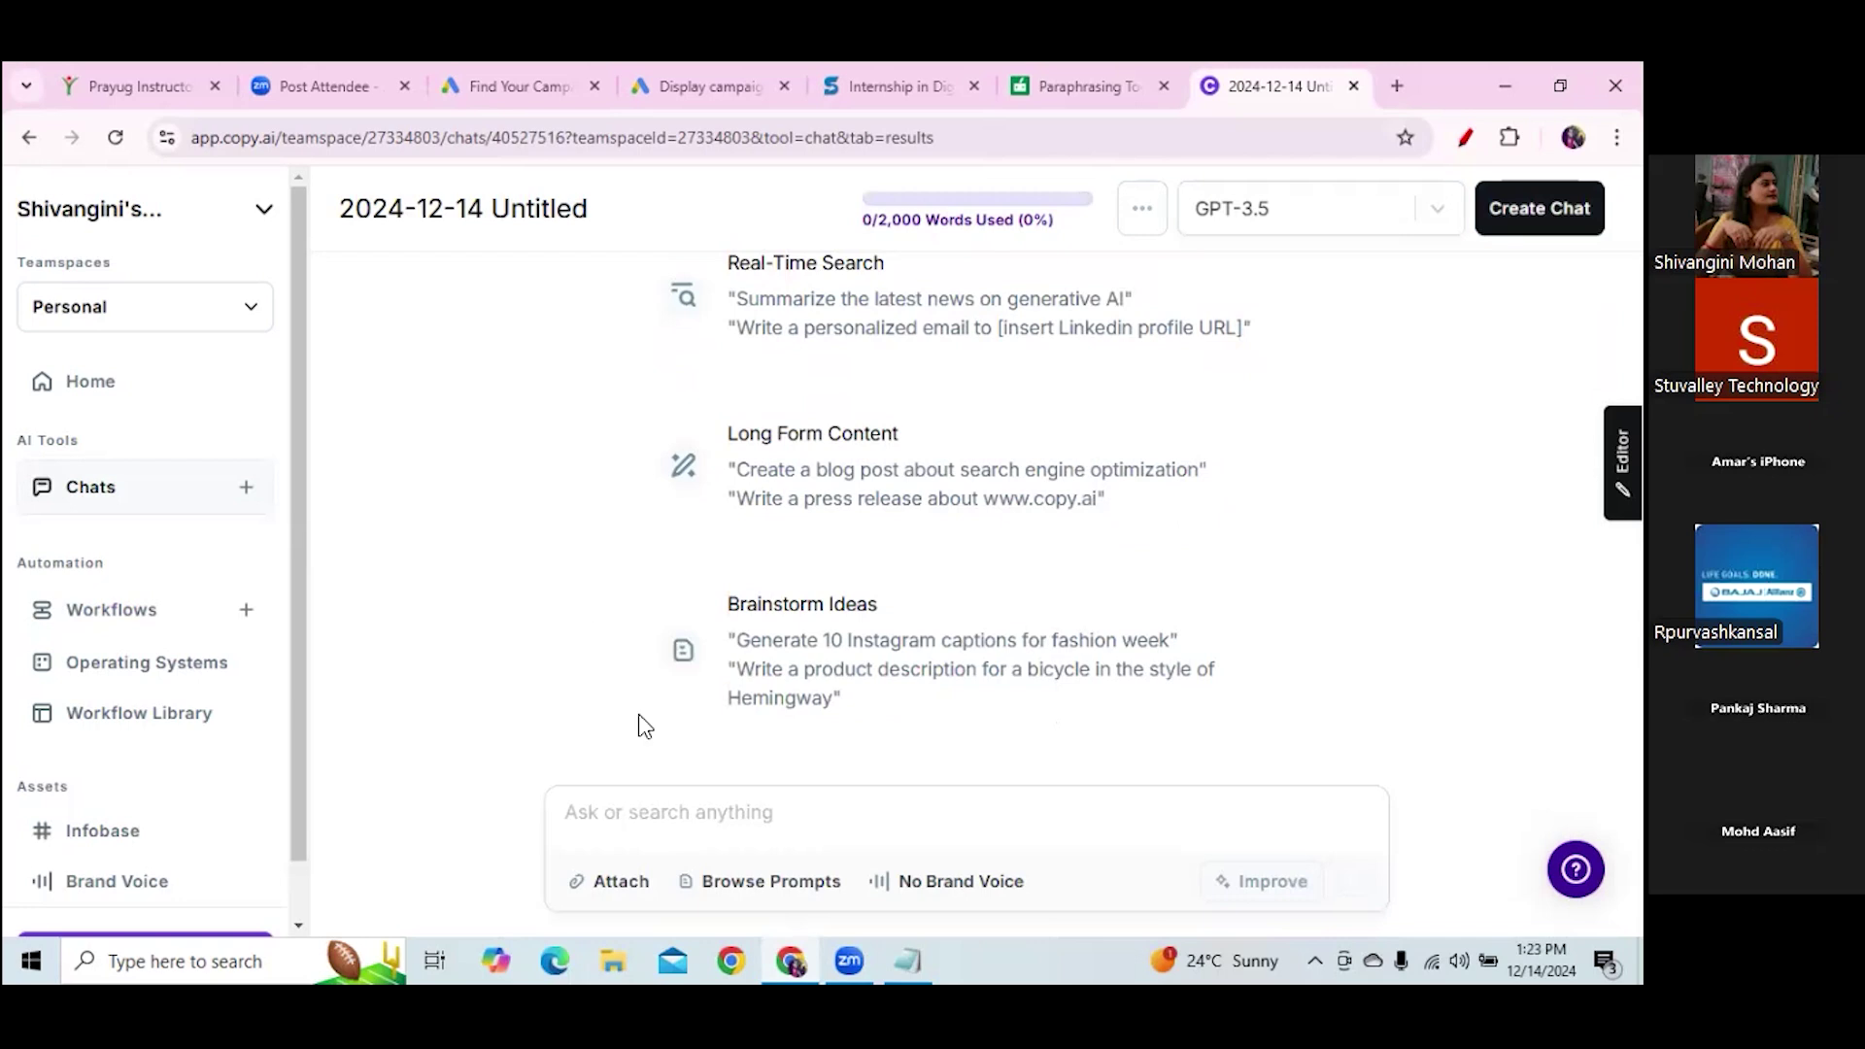
click(650, 820)
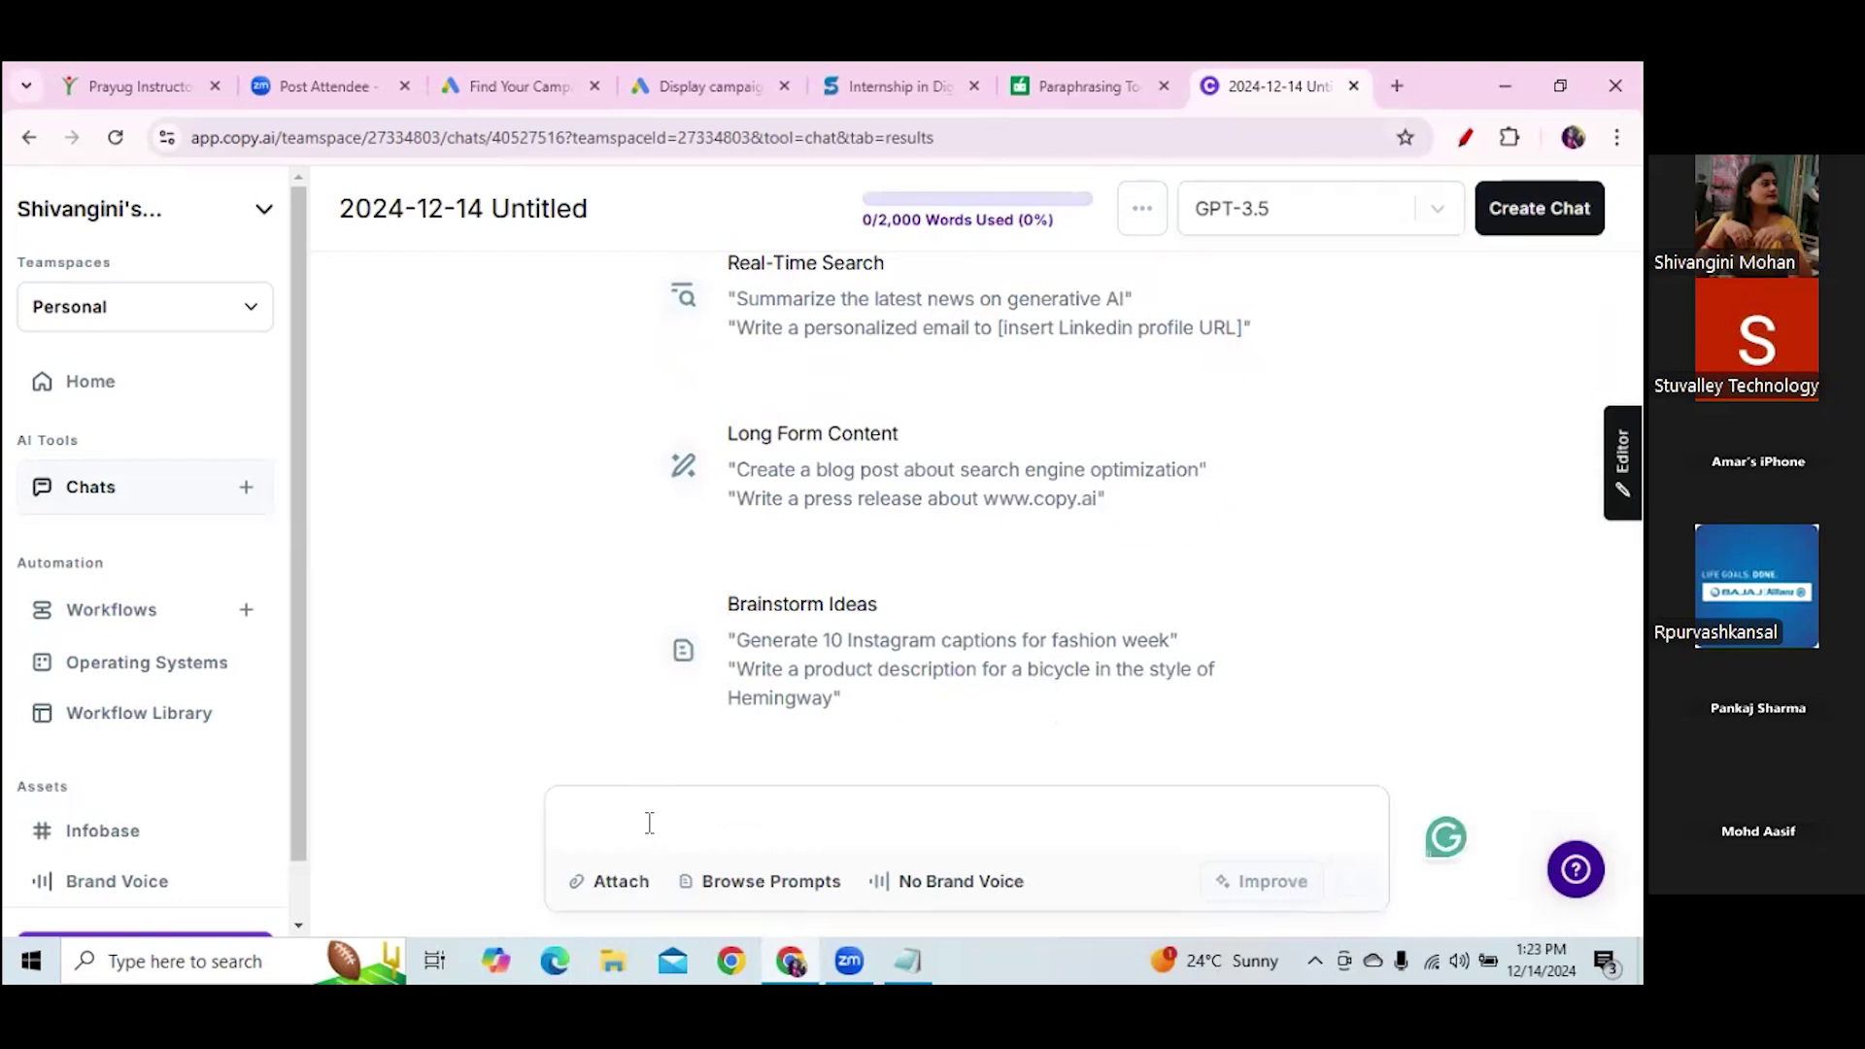
text(digital )
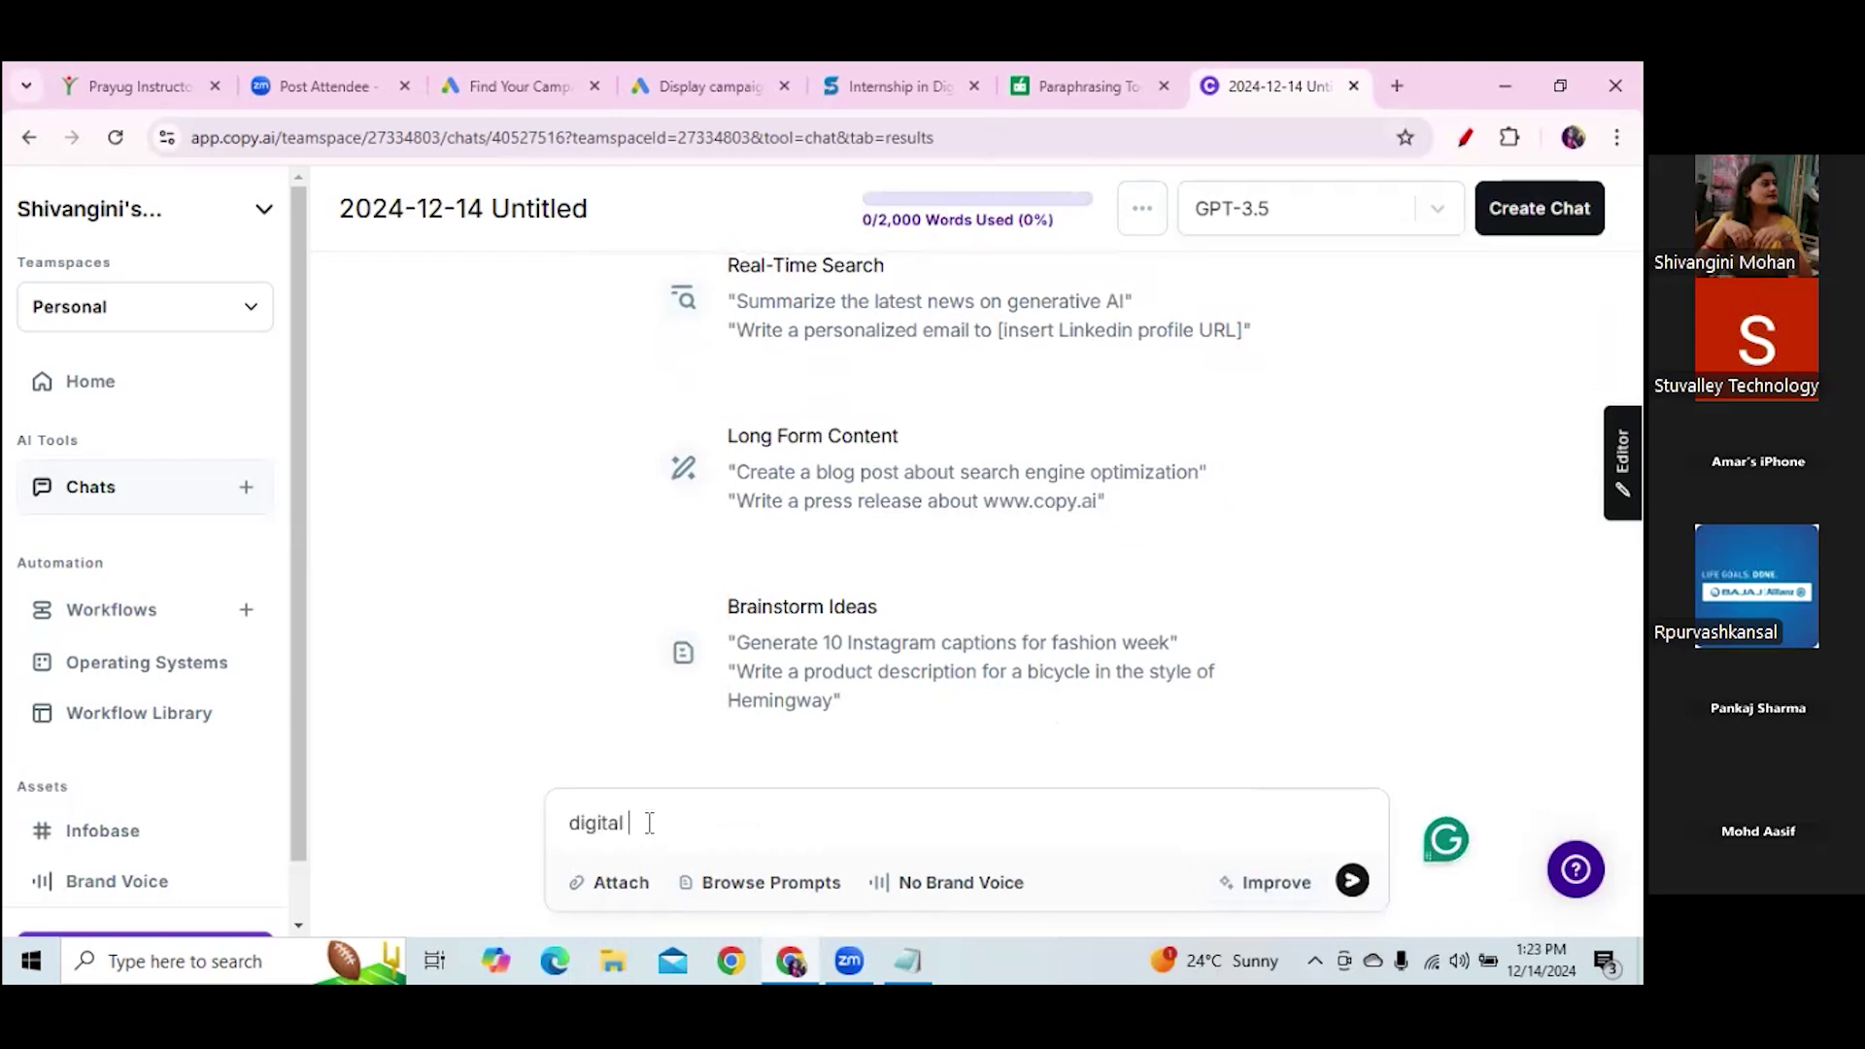
text(marketing career eadlines)
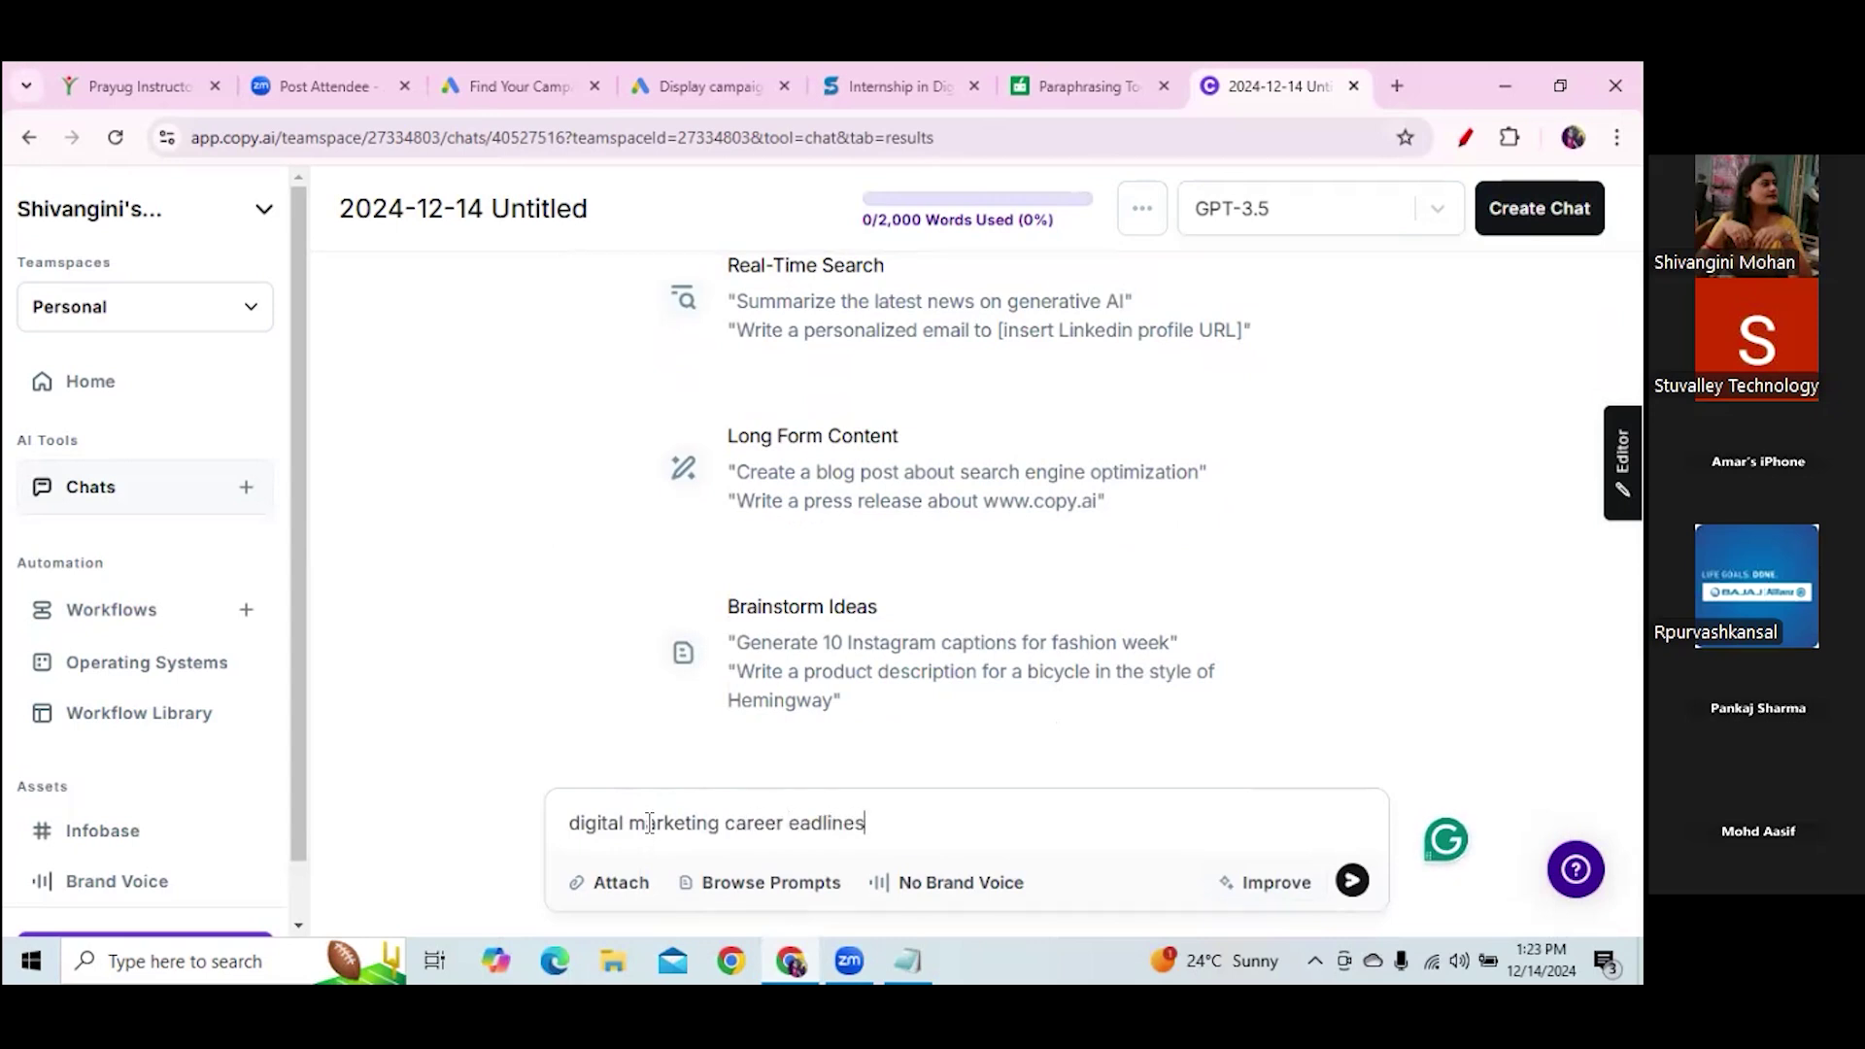
key(Return)
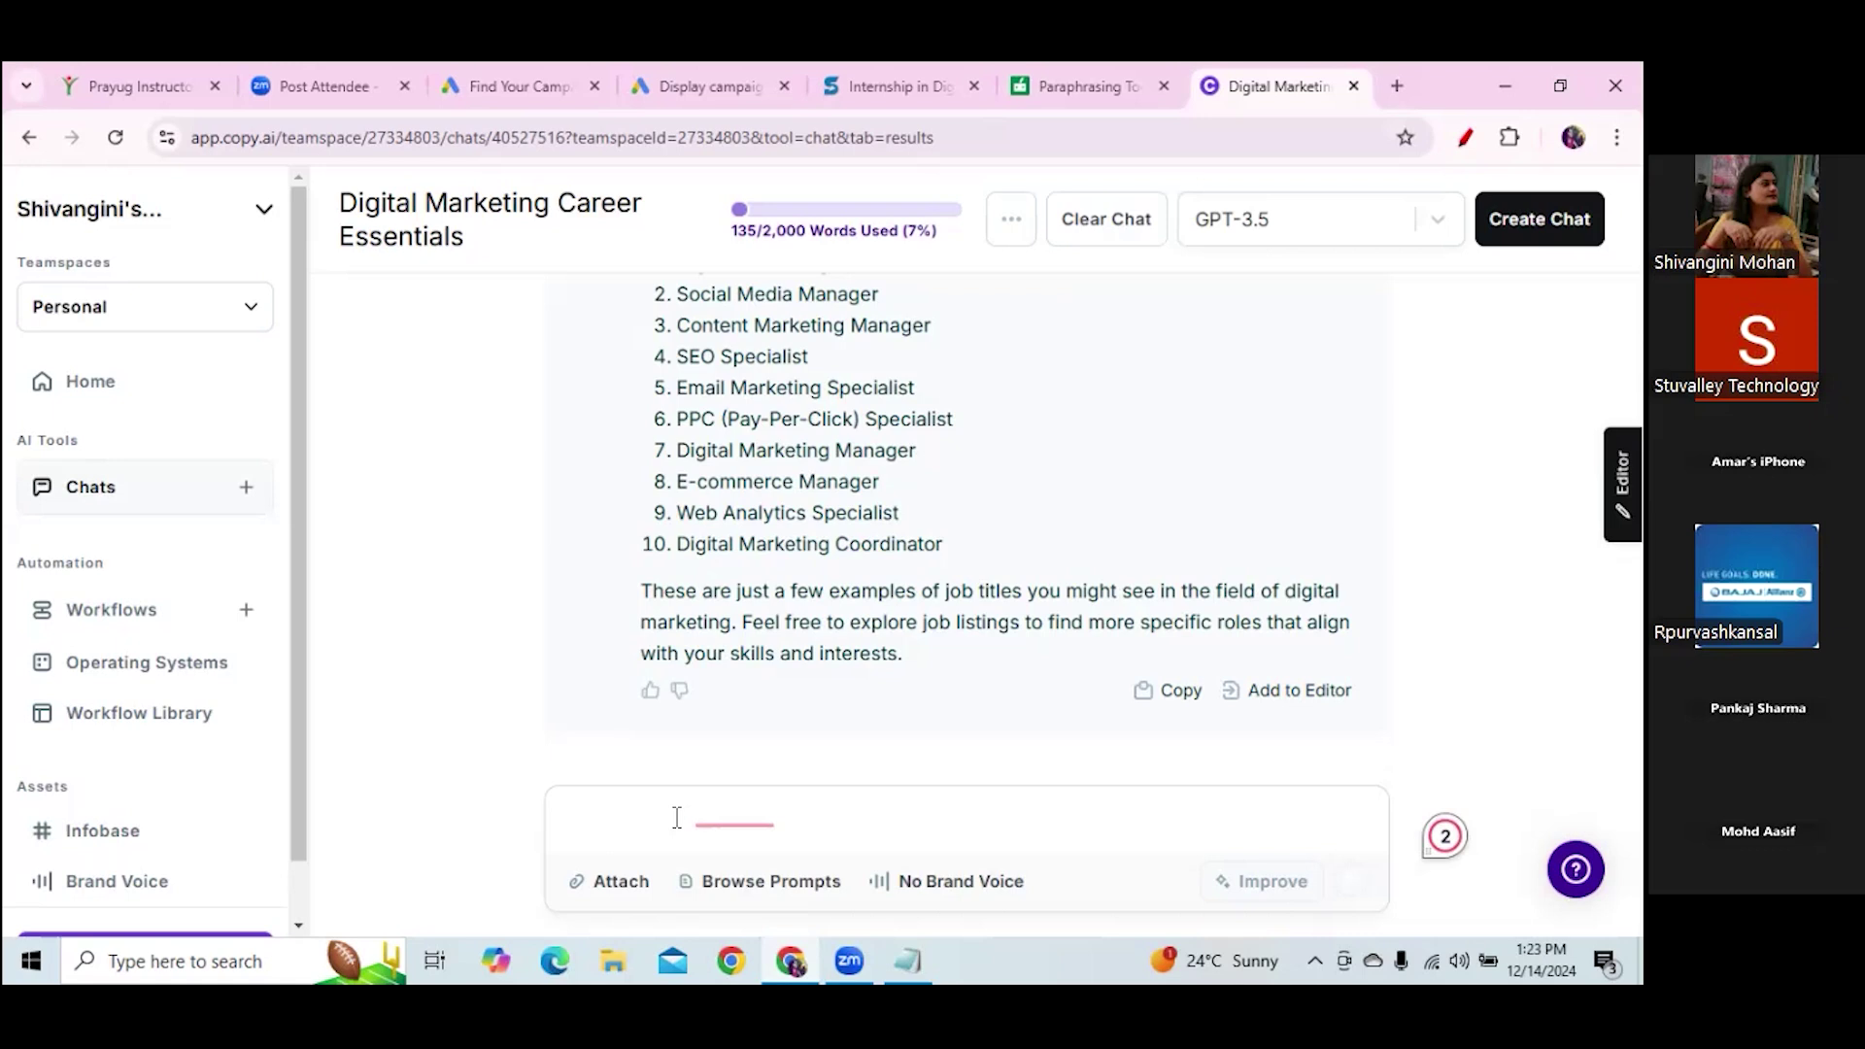
Send the prompt "interior designing catchy headlines" in the same chat
text(i)
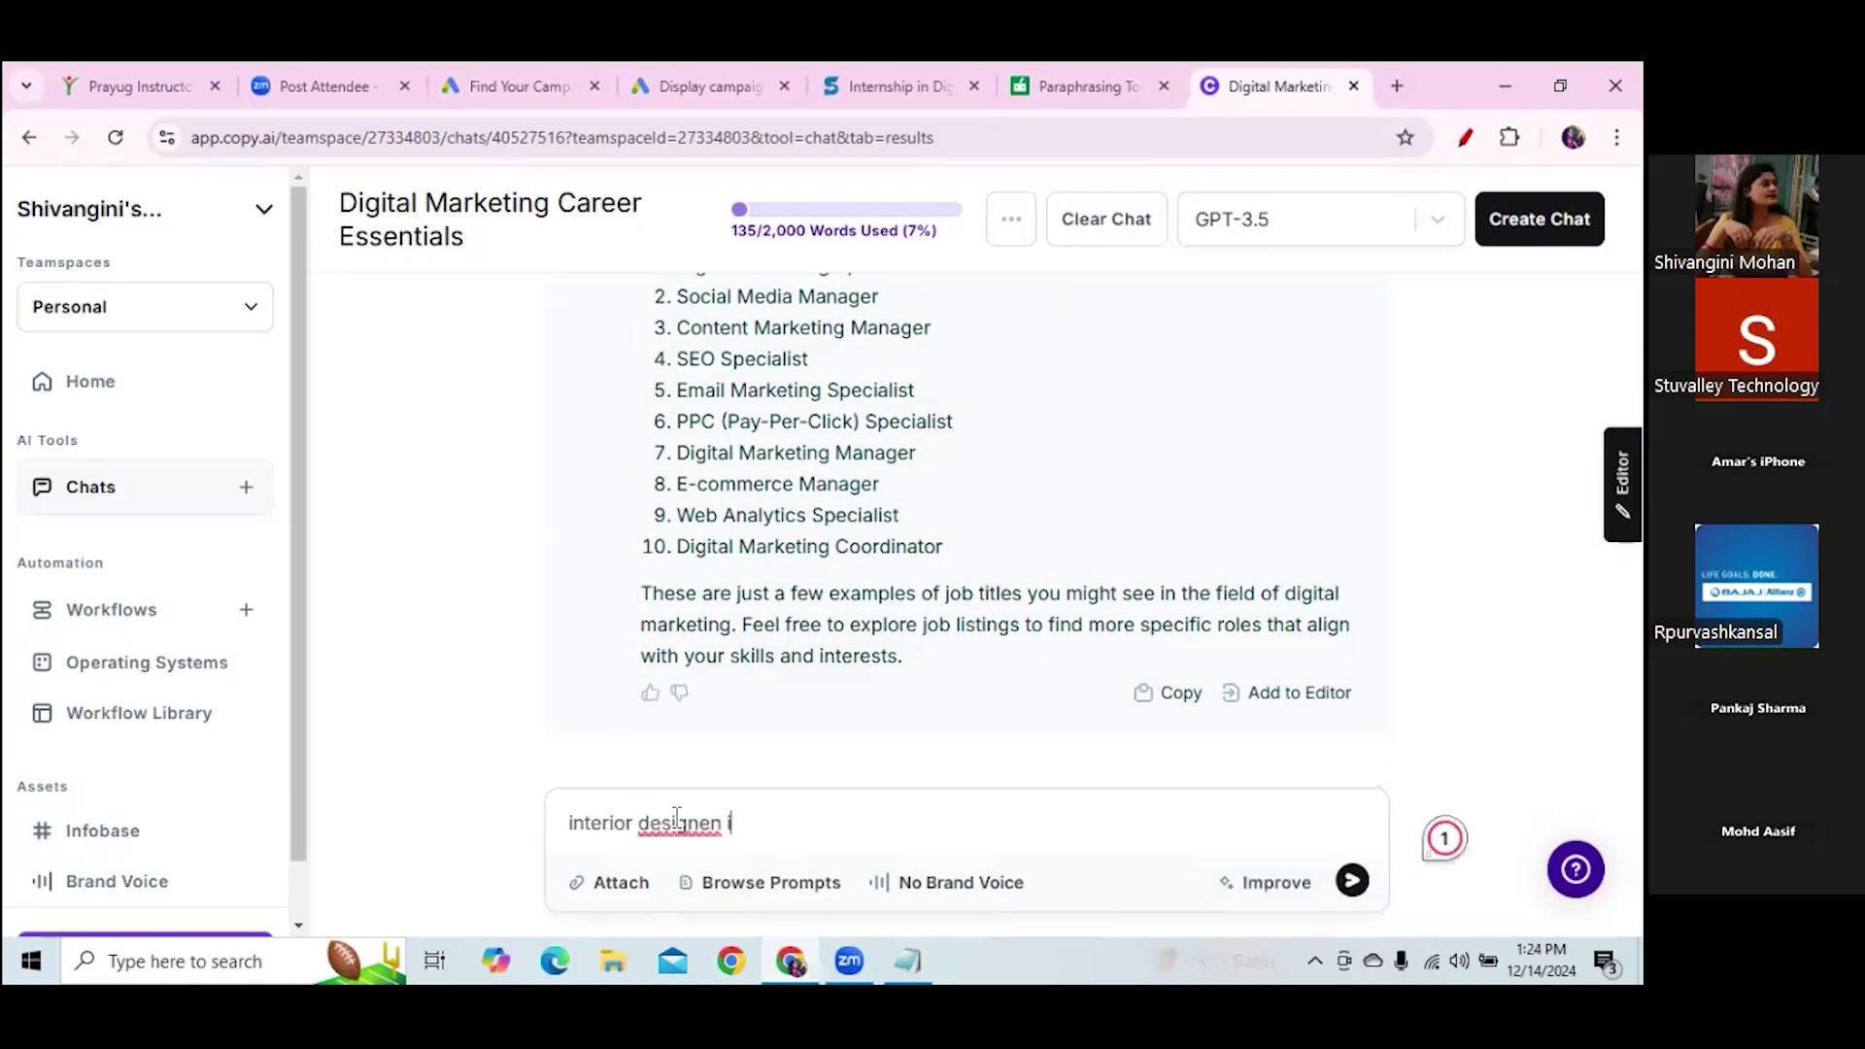
text(nterior designing catchy headlines)
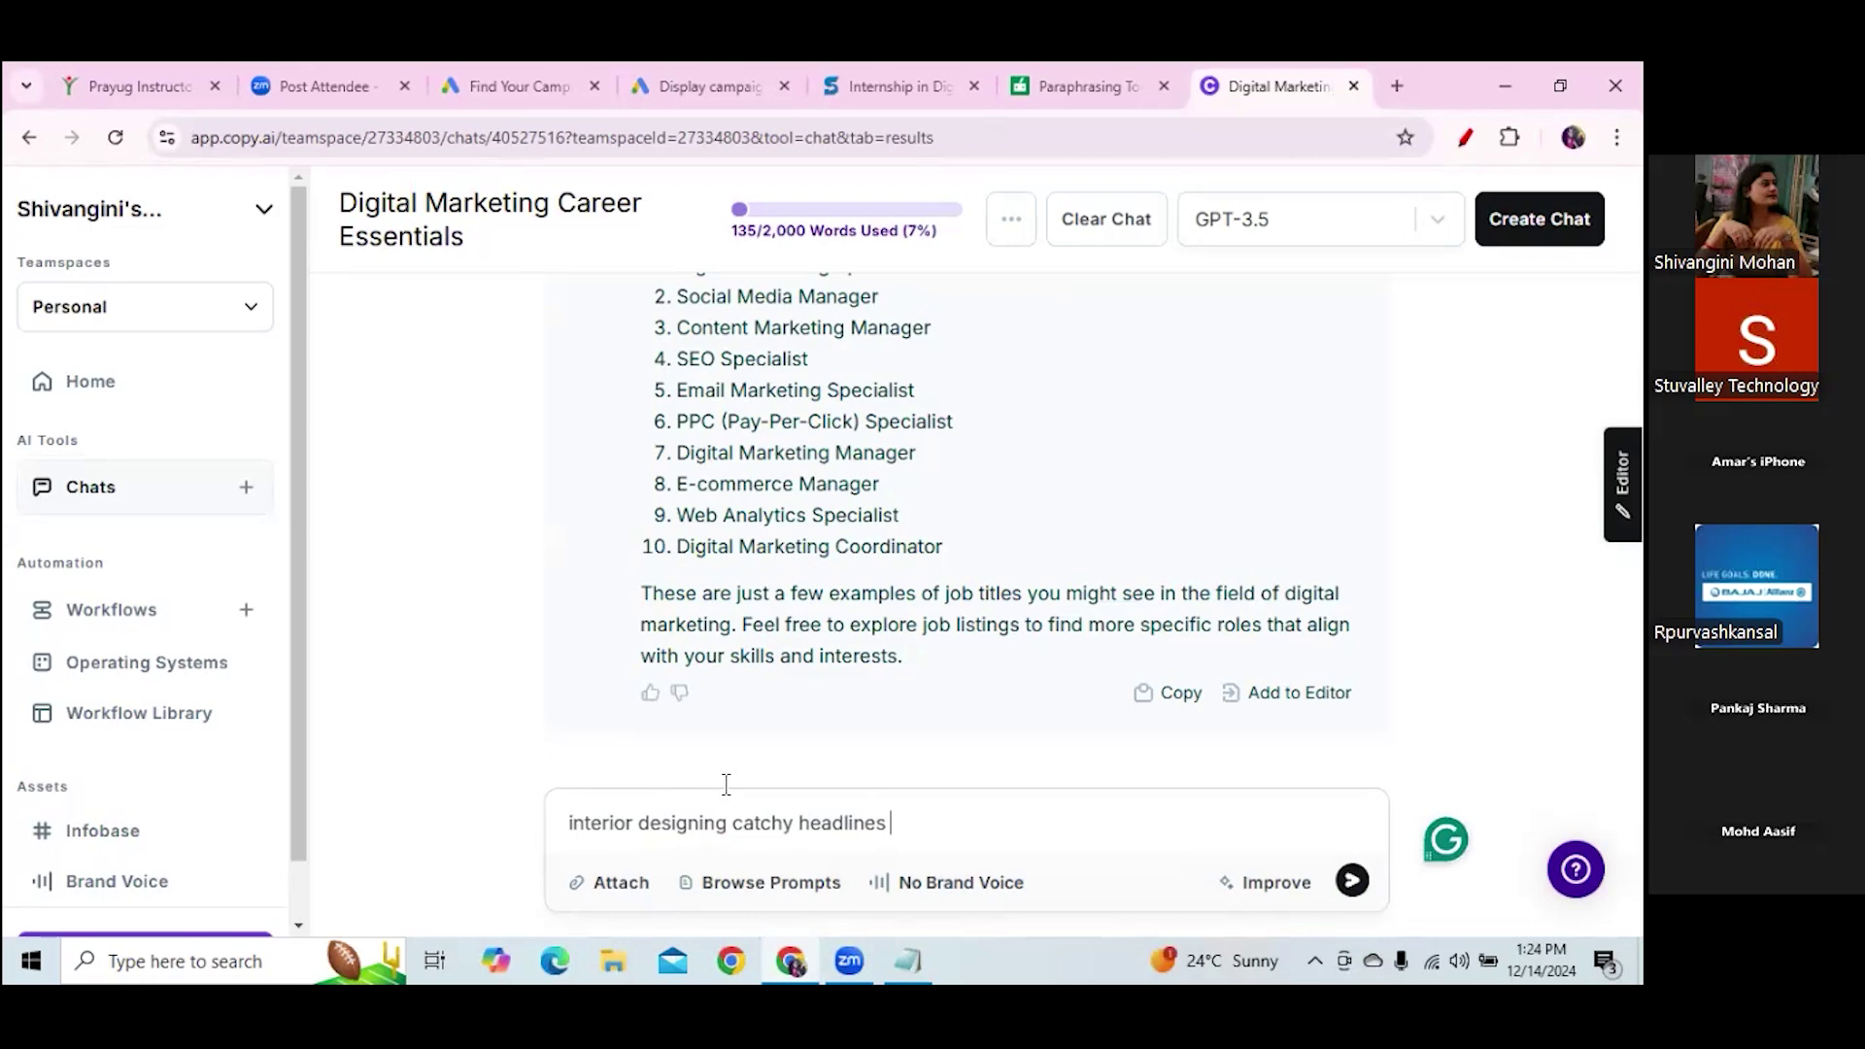
key(Return)
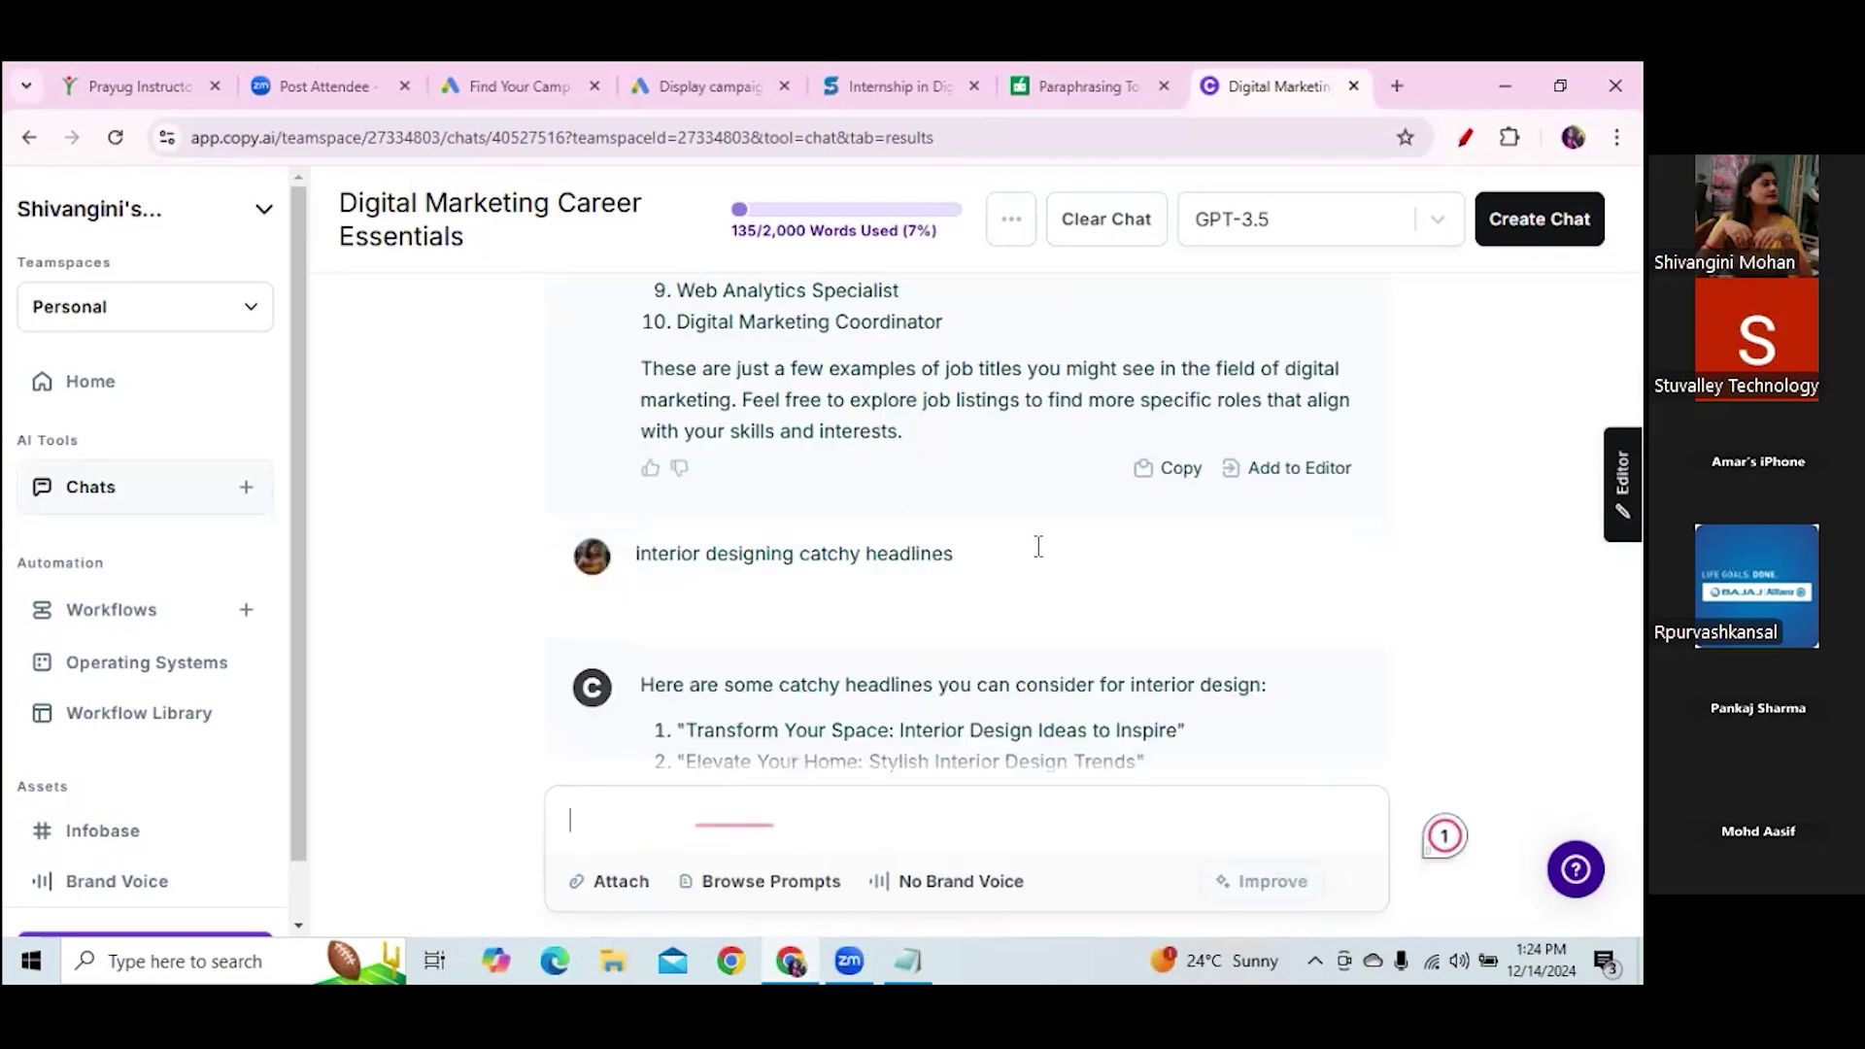
Examine the generated list of interior design headlines, highlighting individual suggestions such as "Tailored Spaces: Custom Interior Design Solutions"
scroll(1036, 544, down, 5)
drag(686, 483, 1290, 491)
drag(687, 419, 1151, 417)
drag(686, 357, 1128, 387)
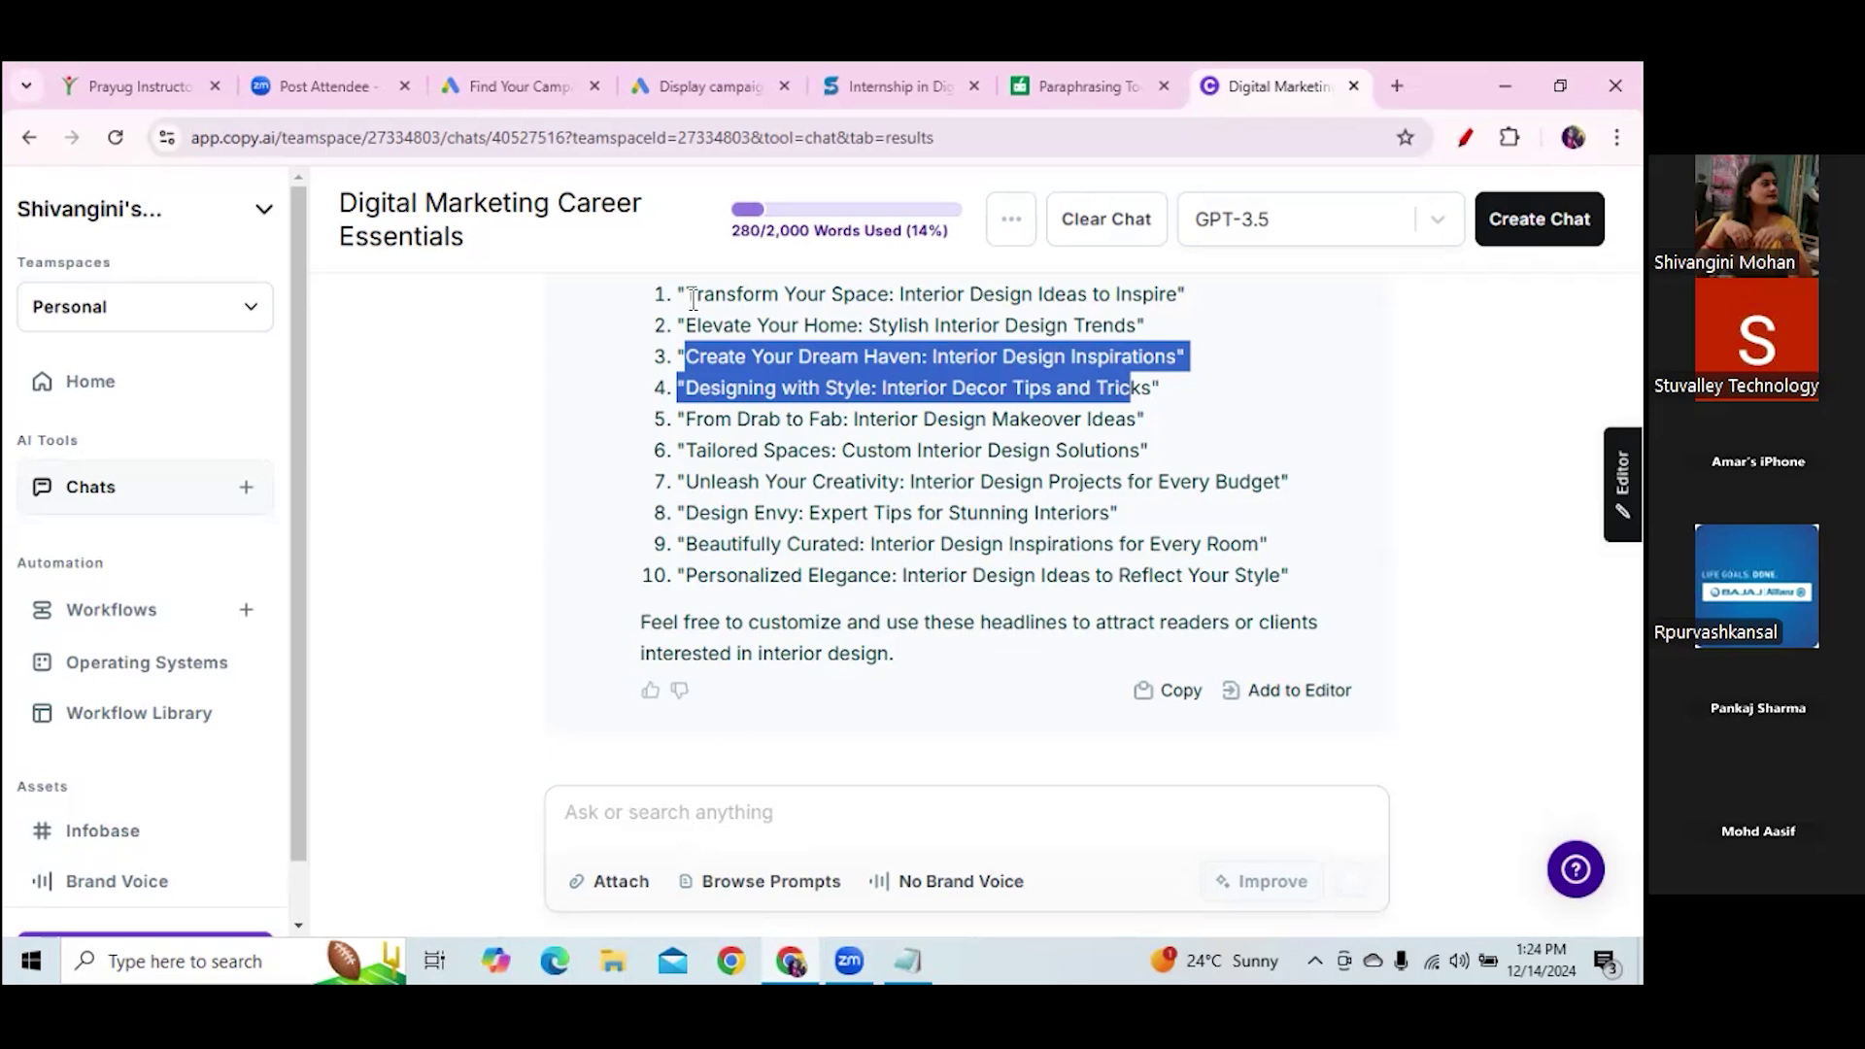
click(757, 479)
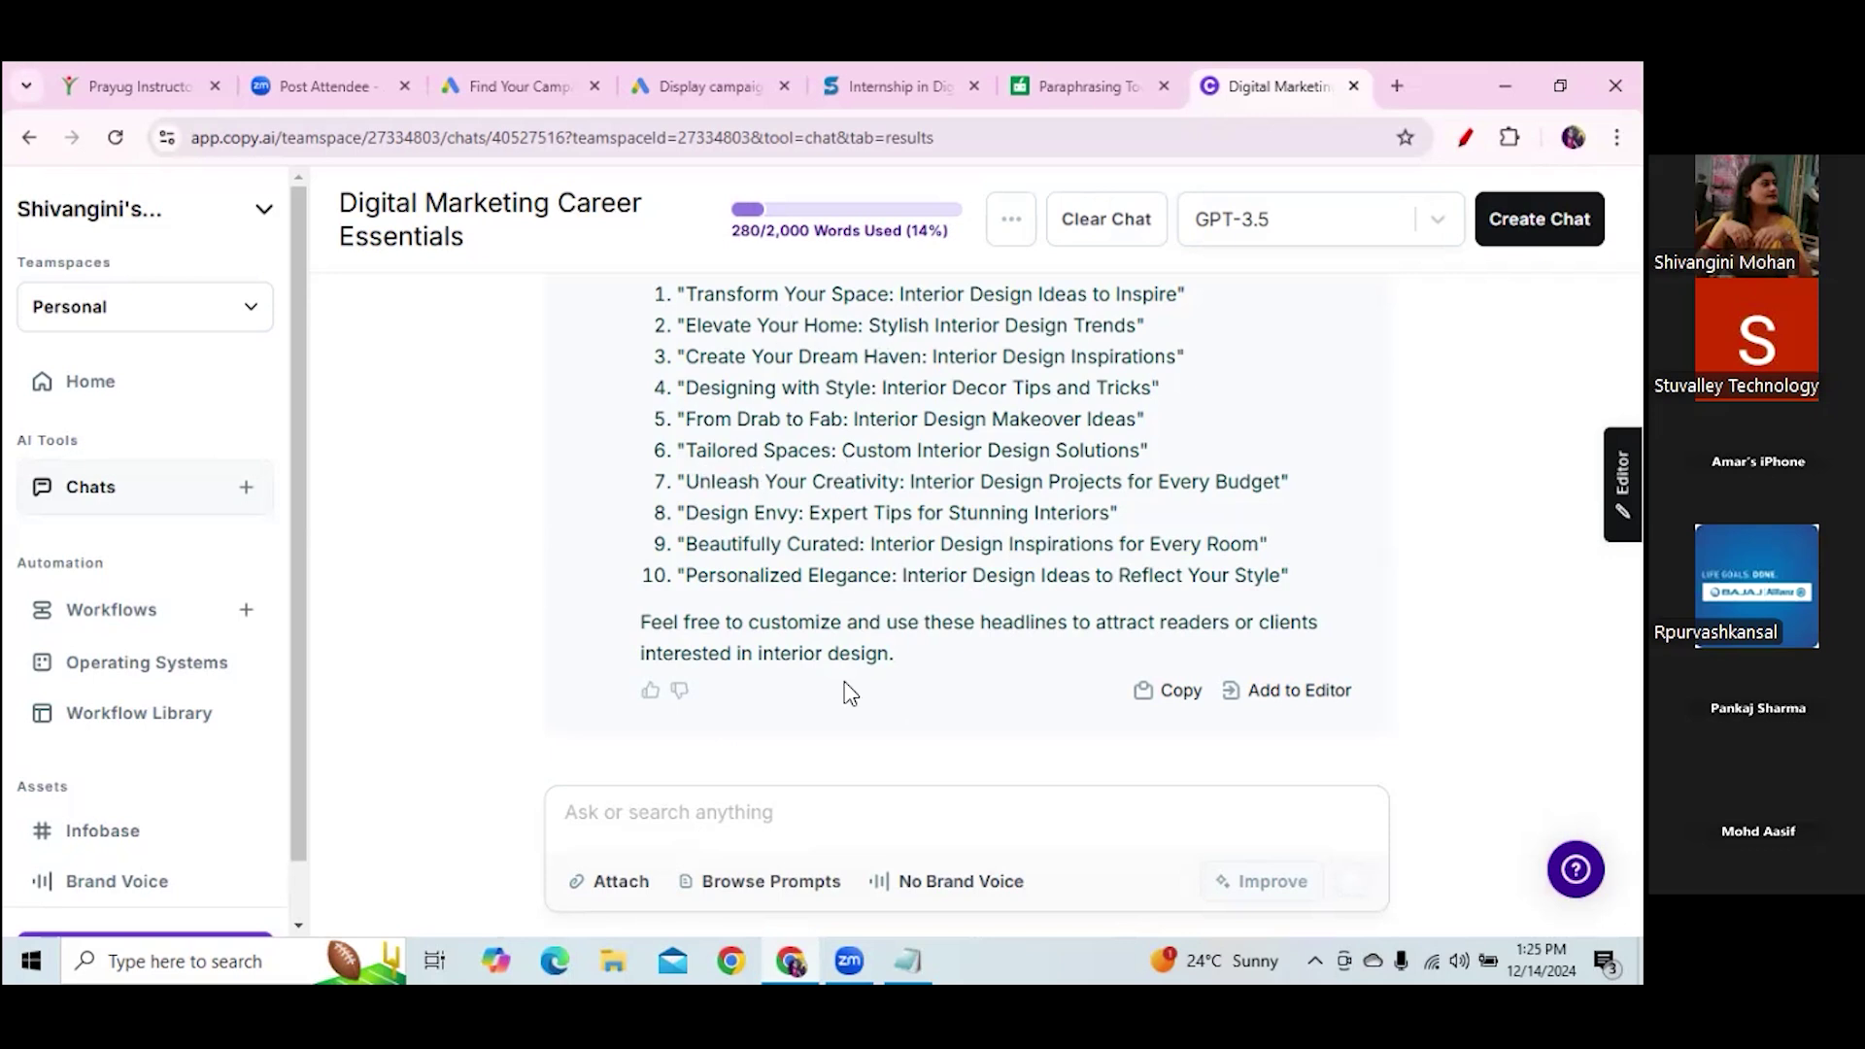
click(677, 823)
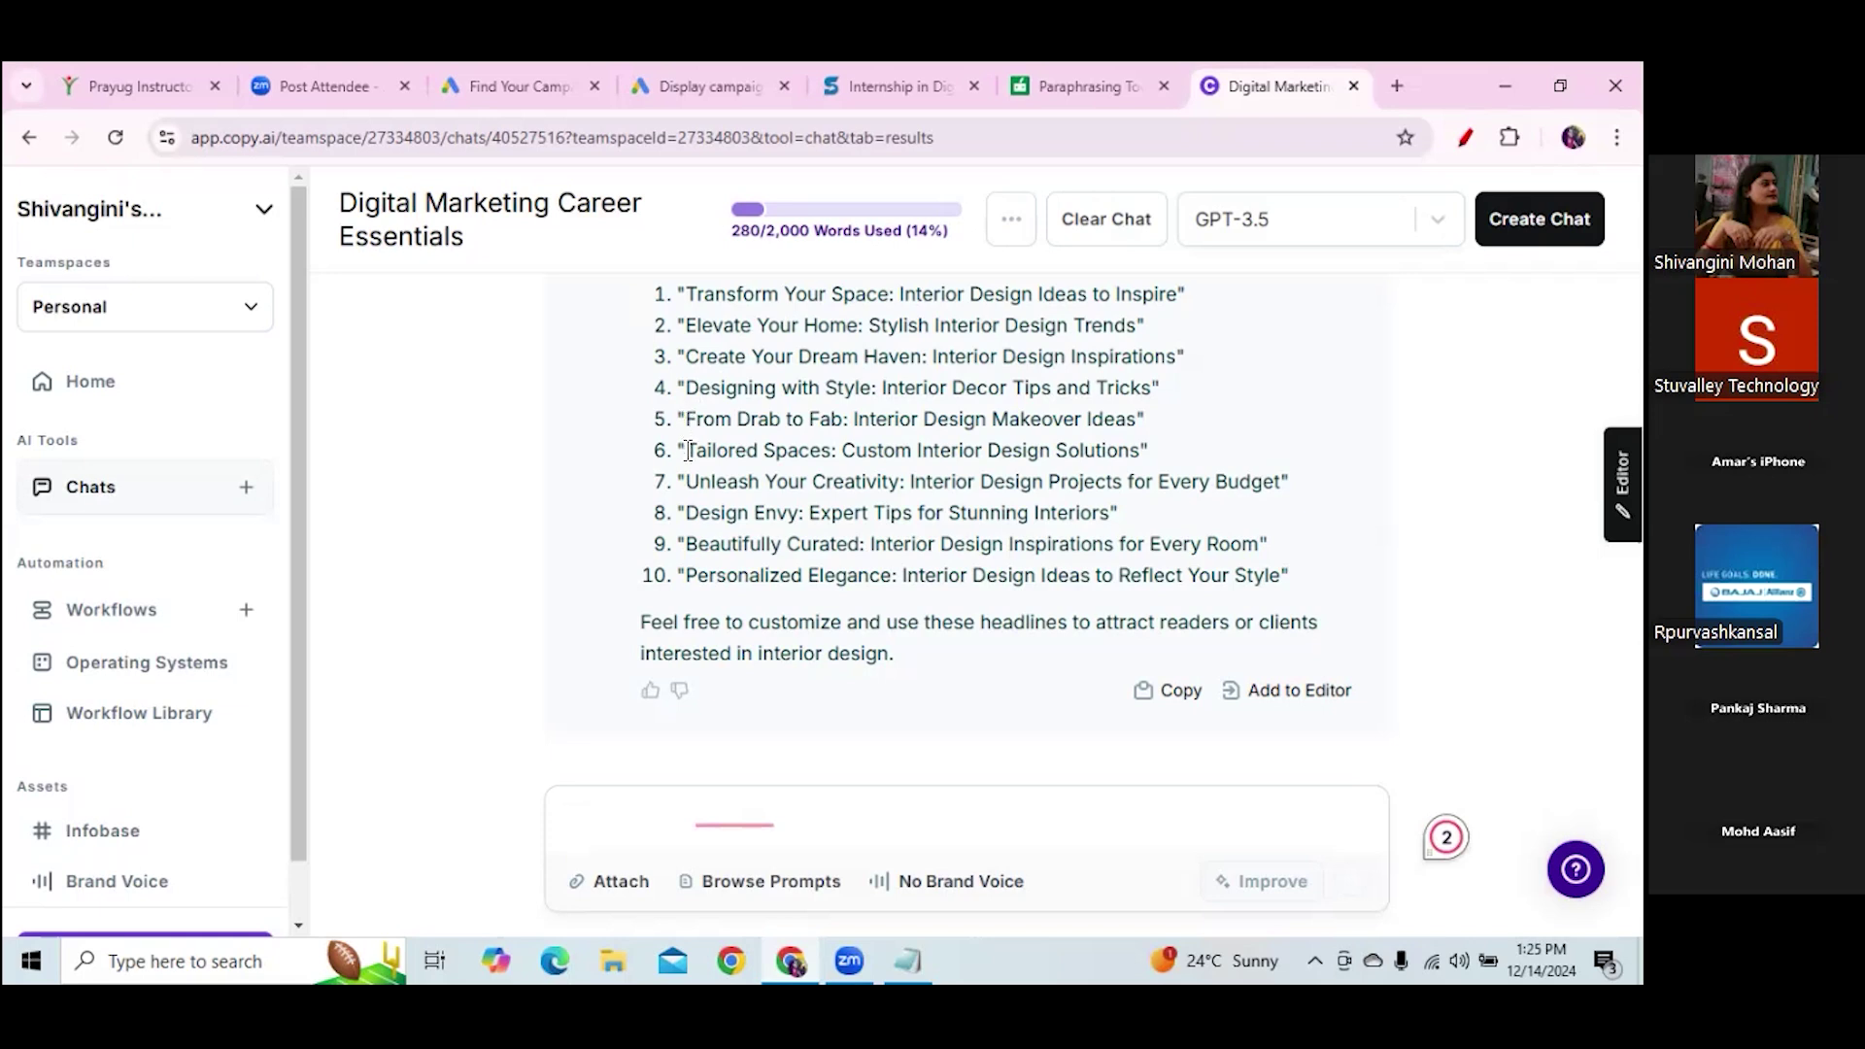
drag(687, 450, 1144, 452)
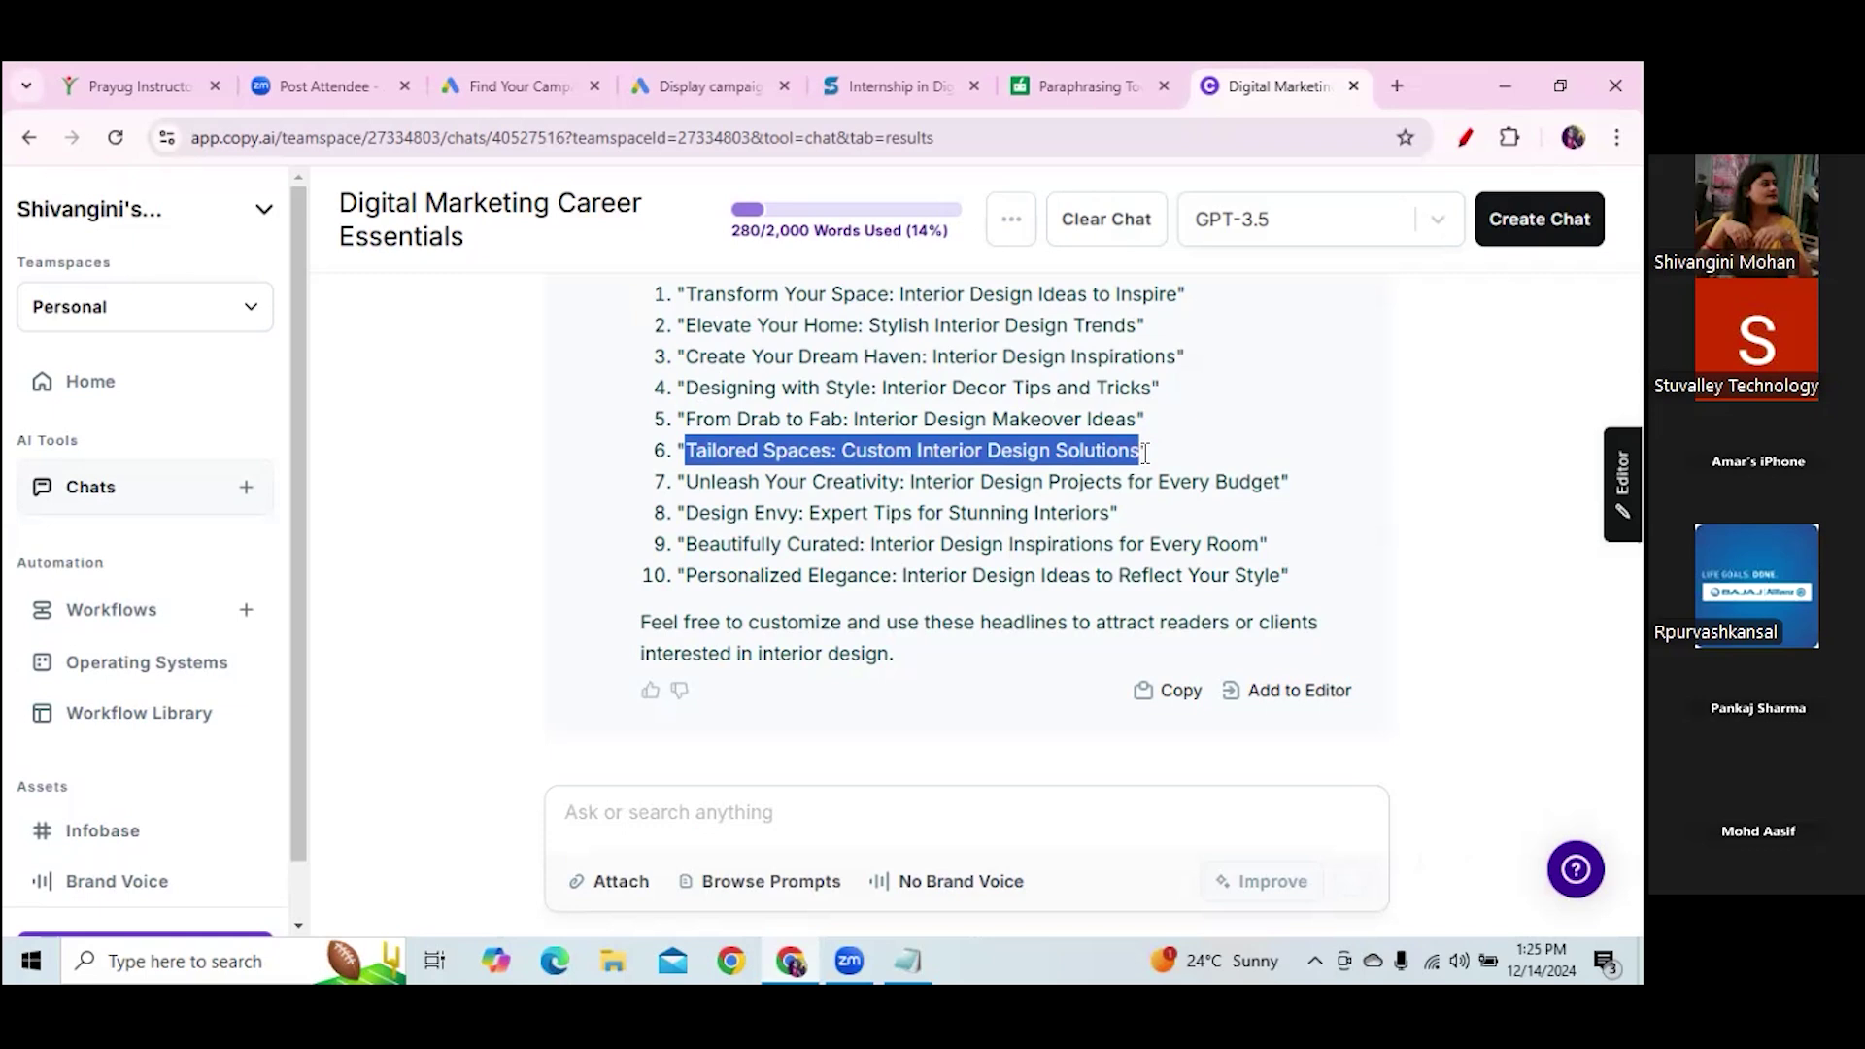
click(1015, 413)
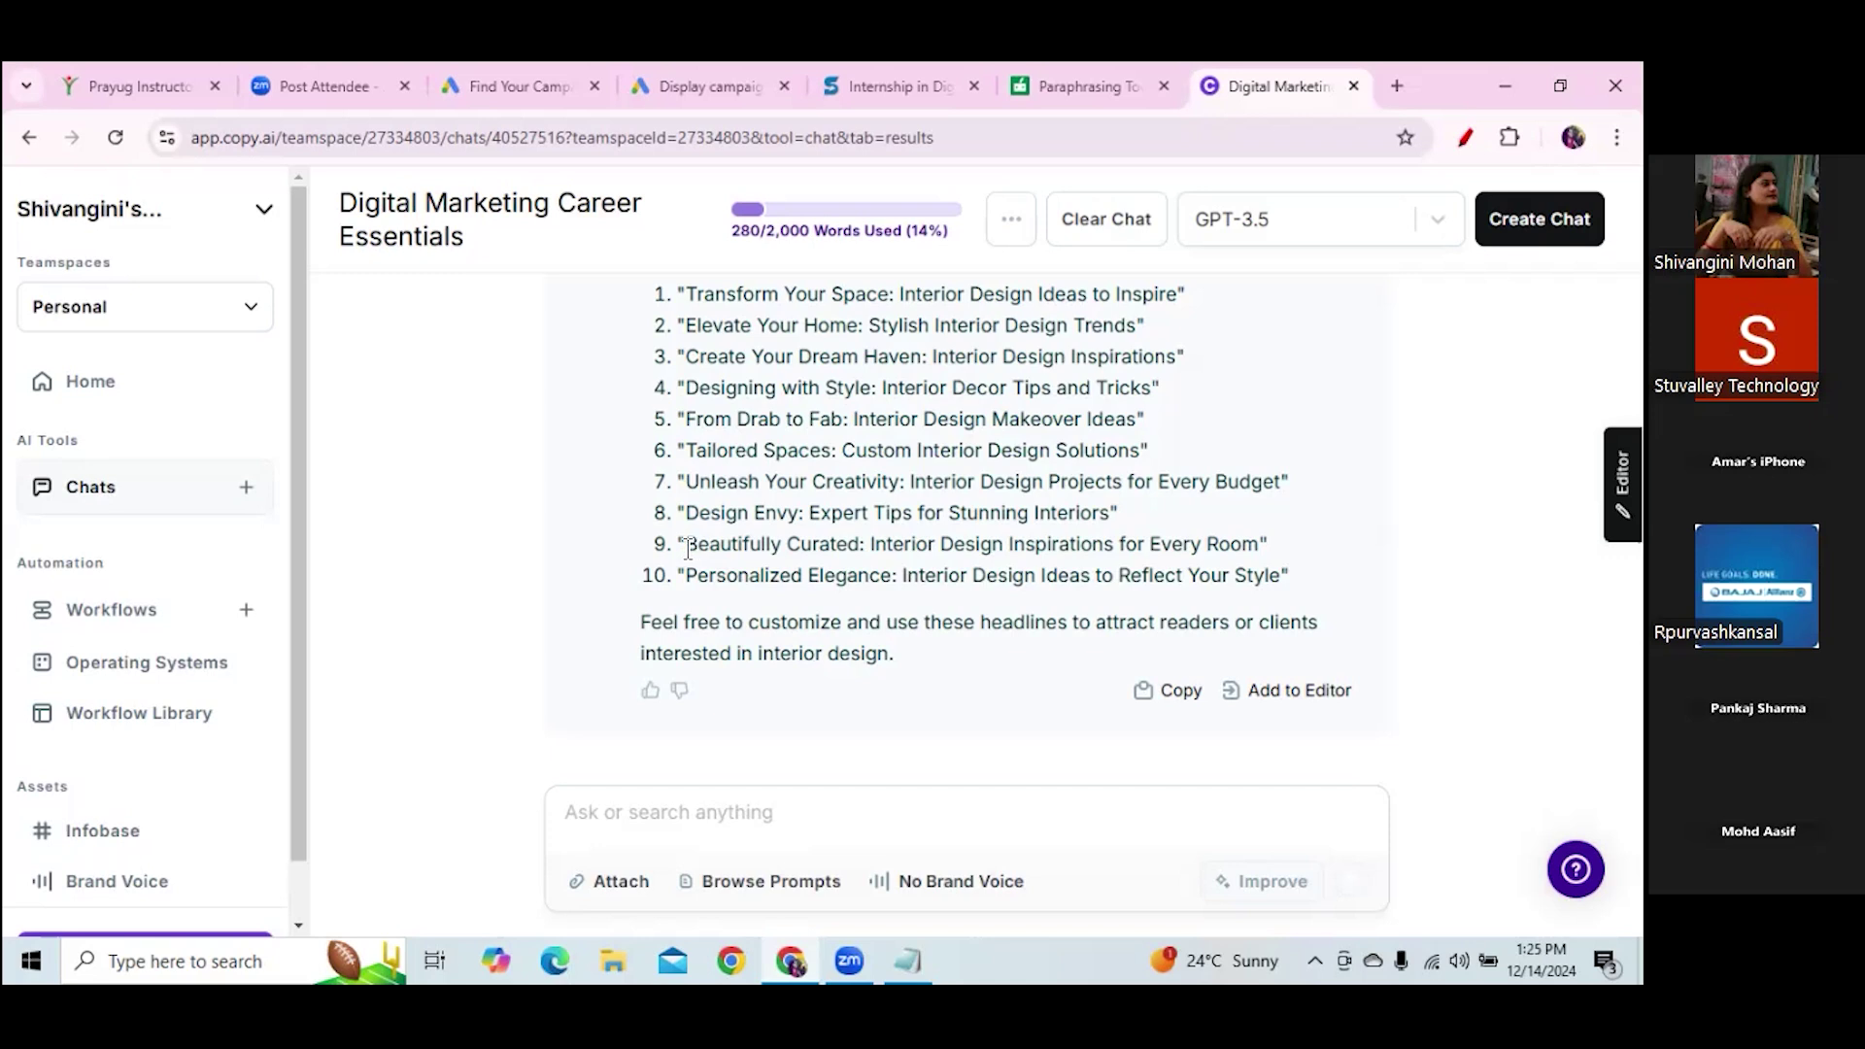
Copy the "From Drab to Fab: Interior Design Makeover Ideas" headline and paste it into QuillBot's Paraphrasing Tool in place of the existing text
drag(695, 424, 1139, 428)
key(ctrl+c)
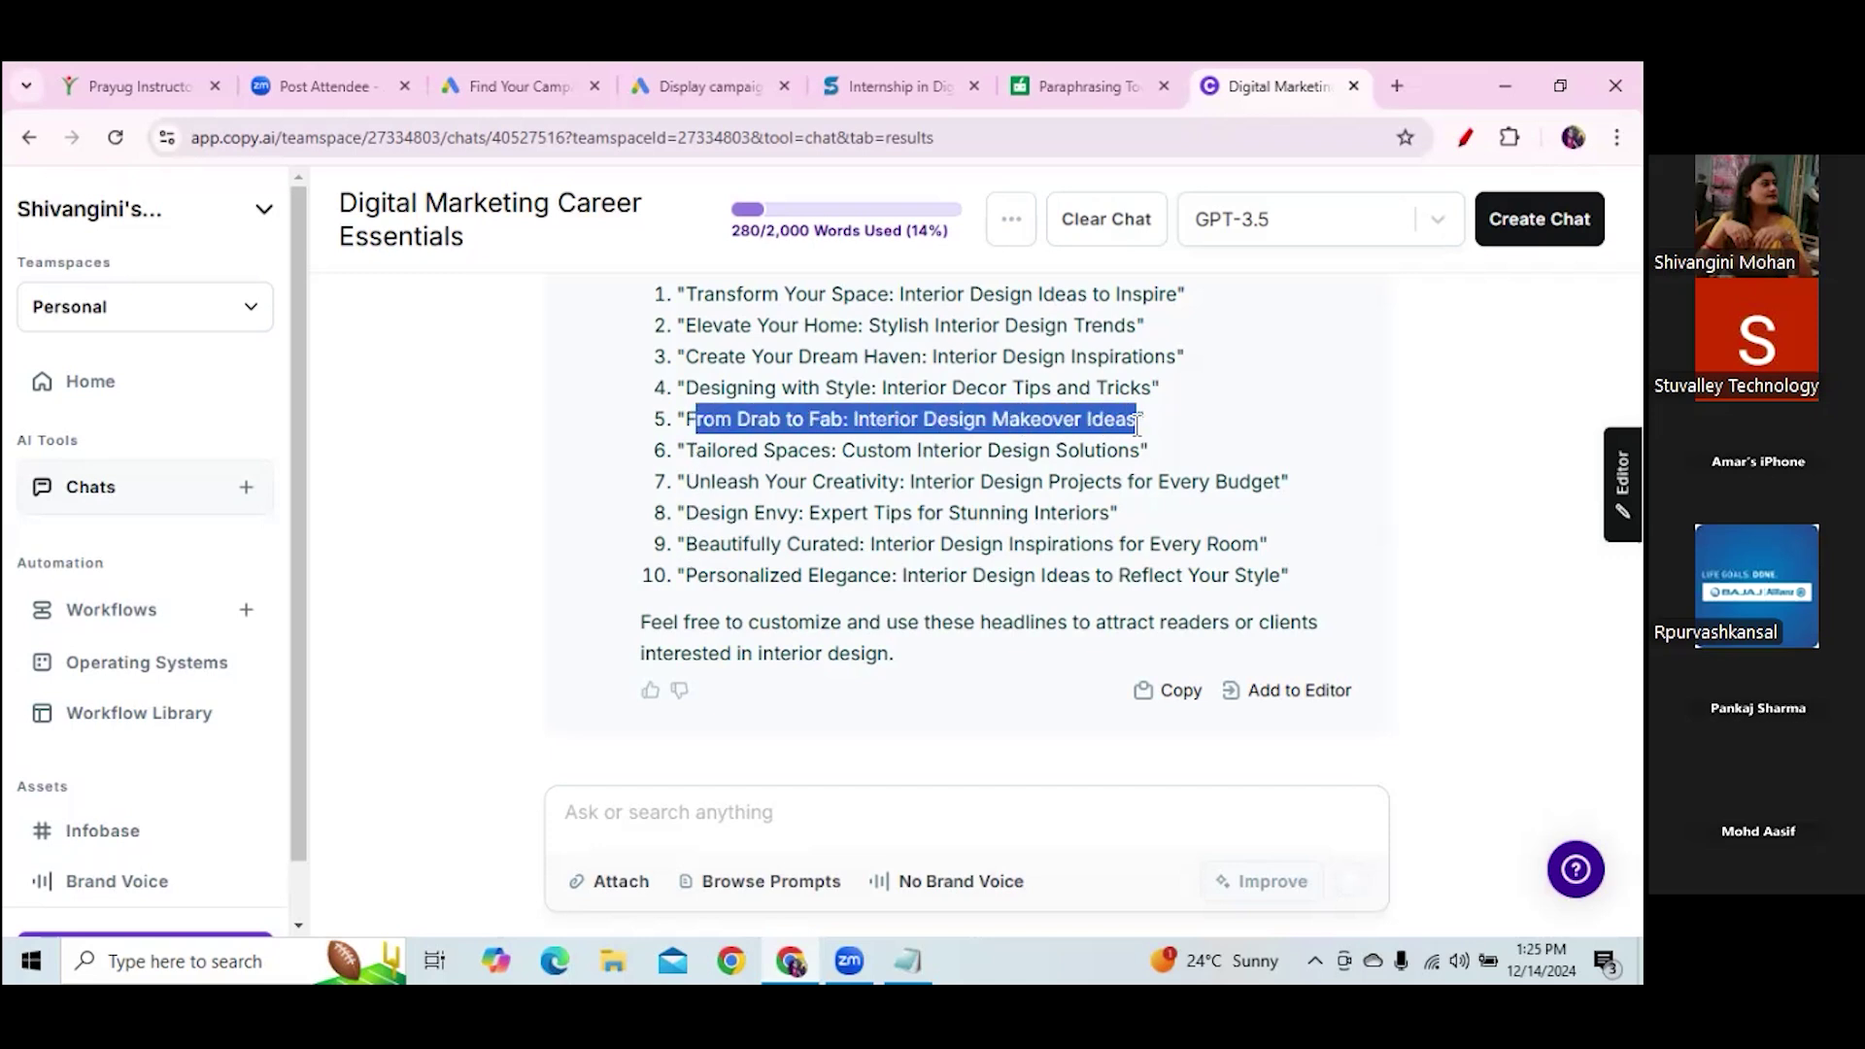
click(1083, 86)
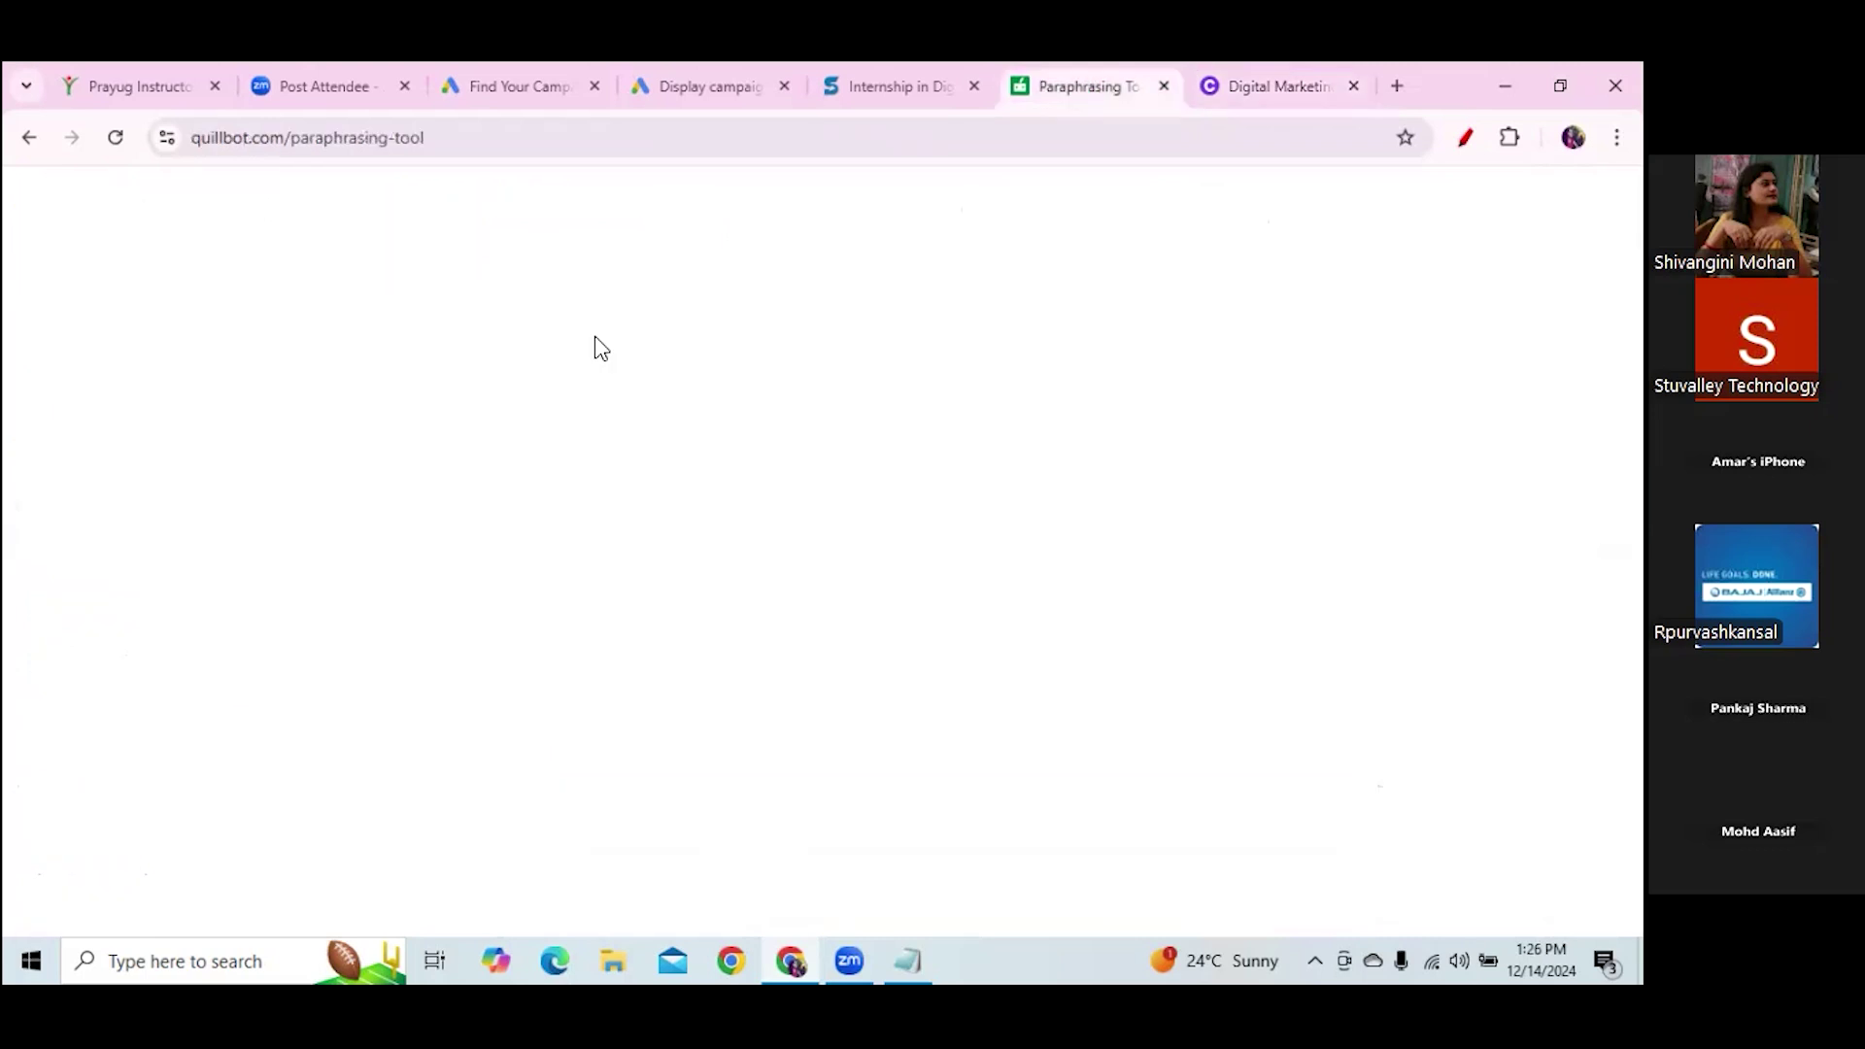
click(769, 515)
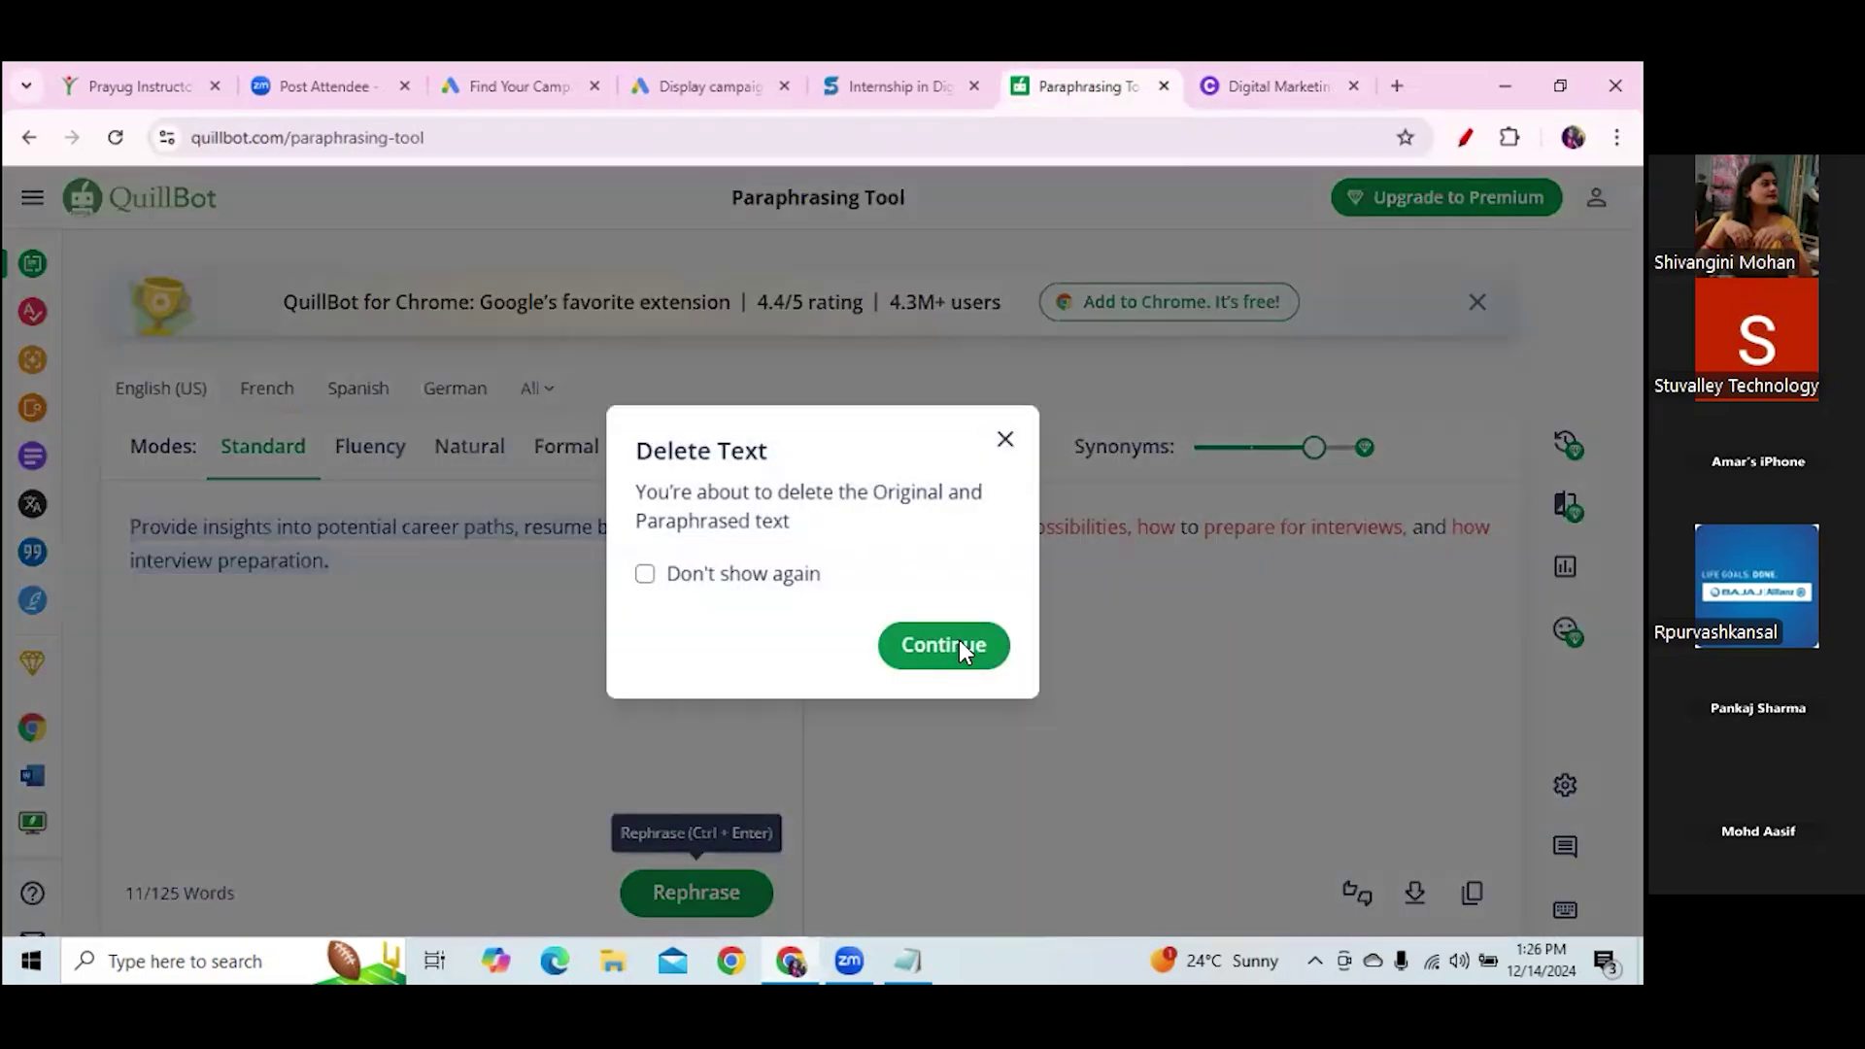
click(961, 647)
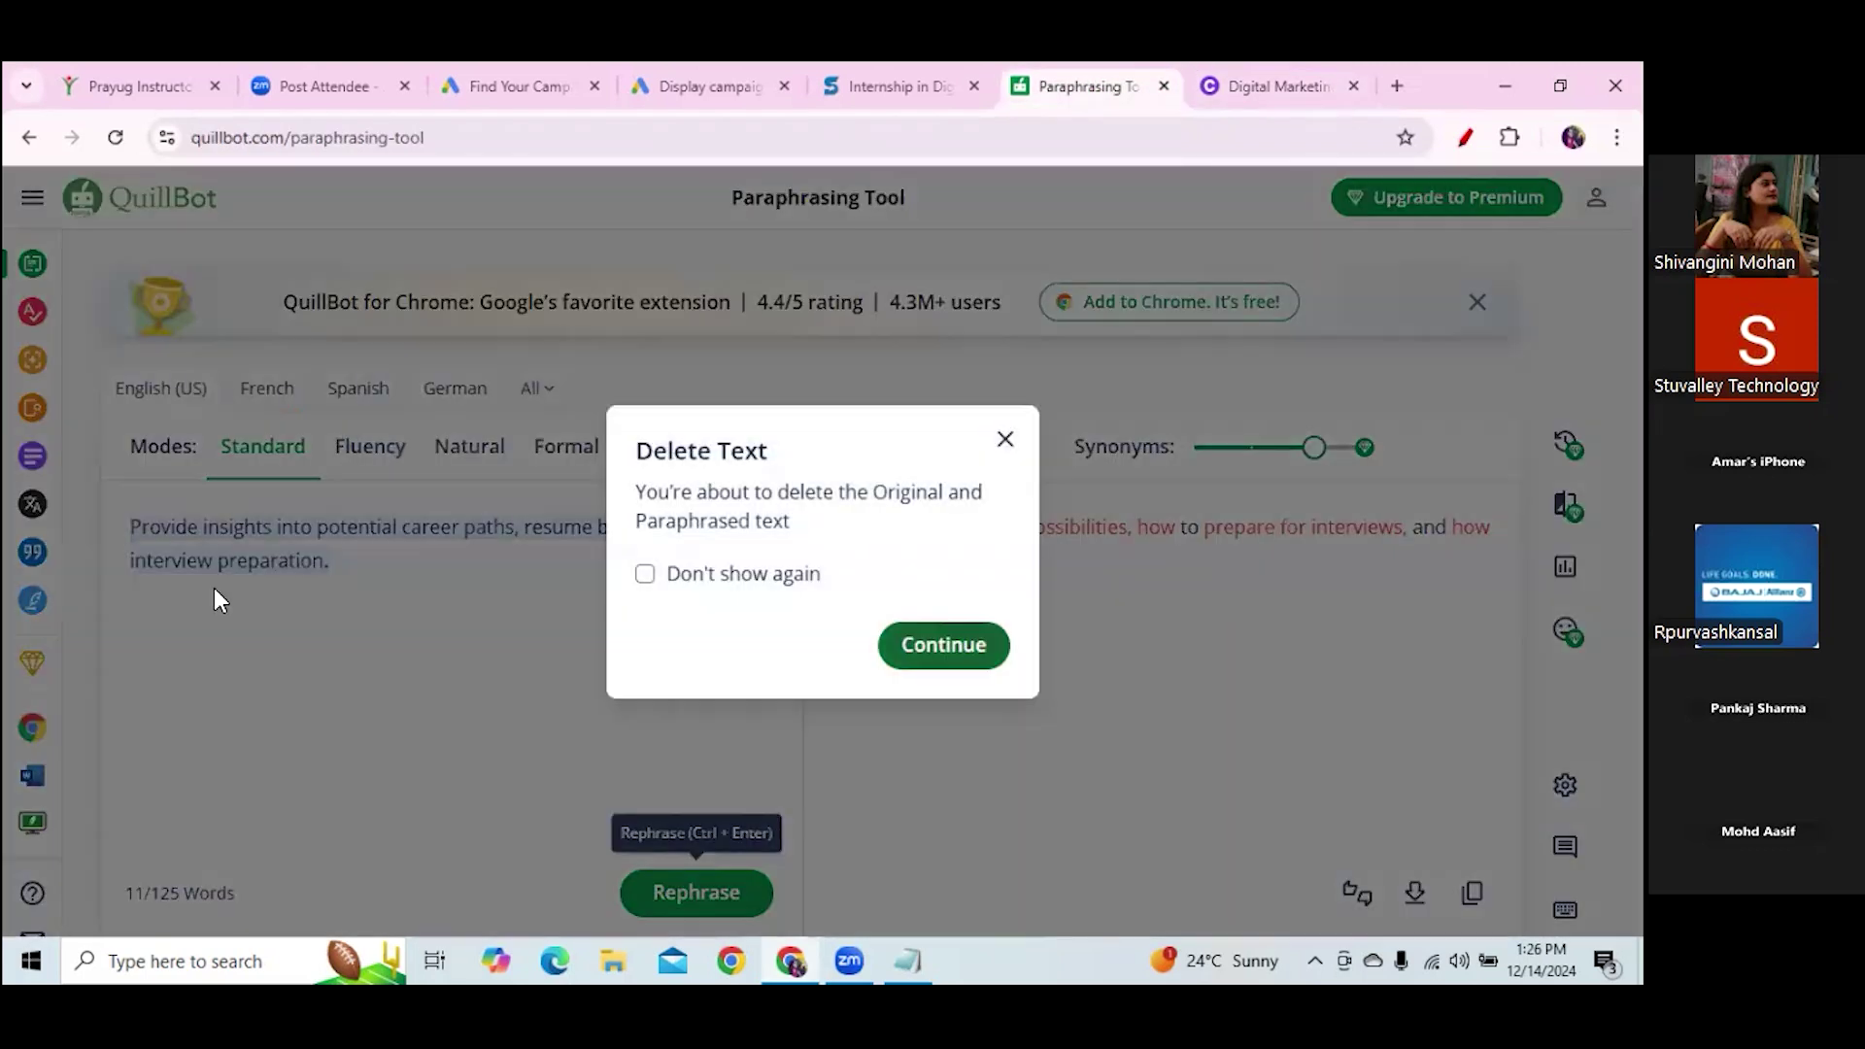
click(205, 535)
key(ctrl+v)
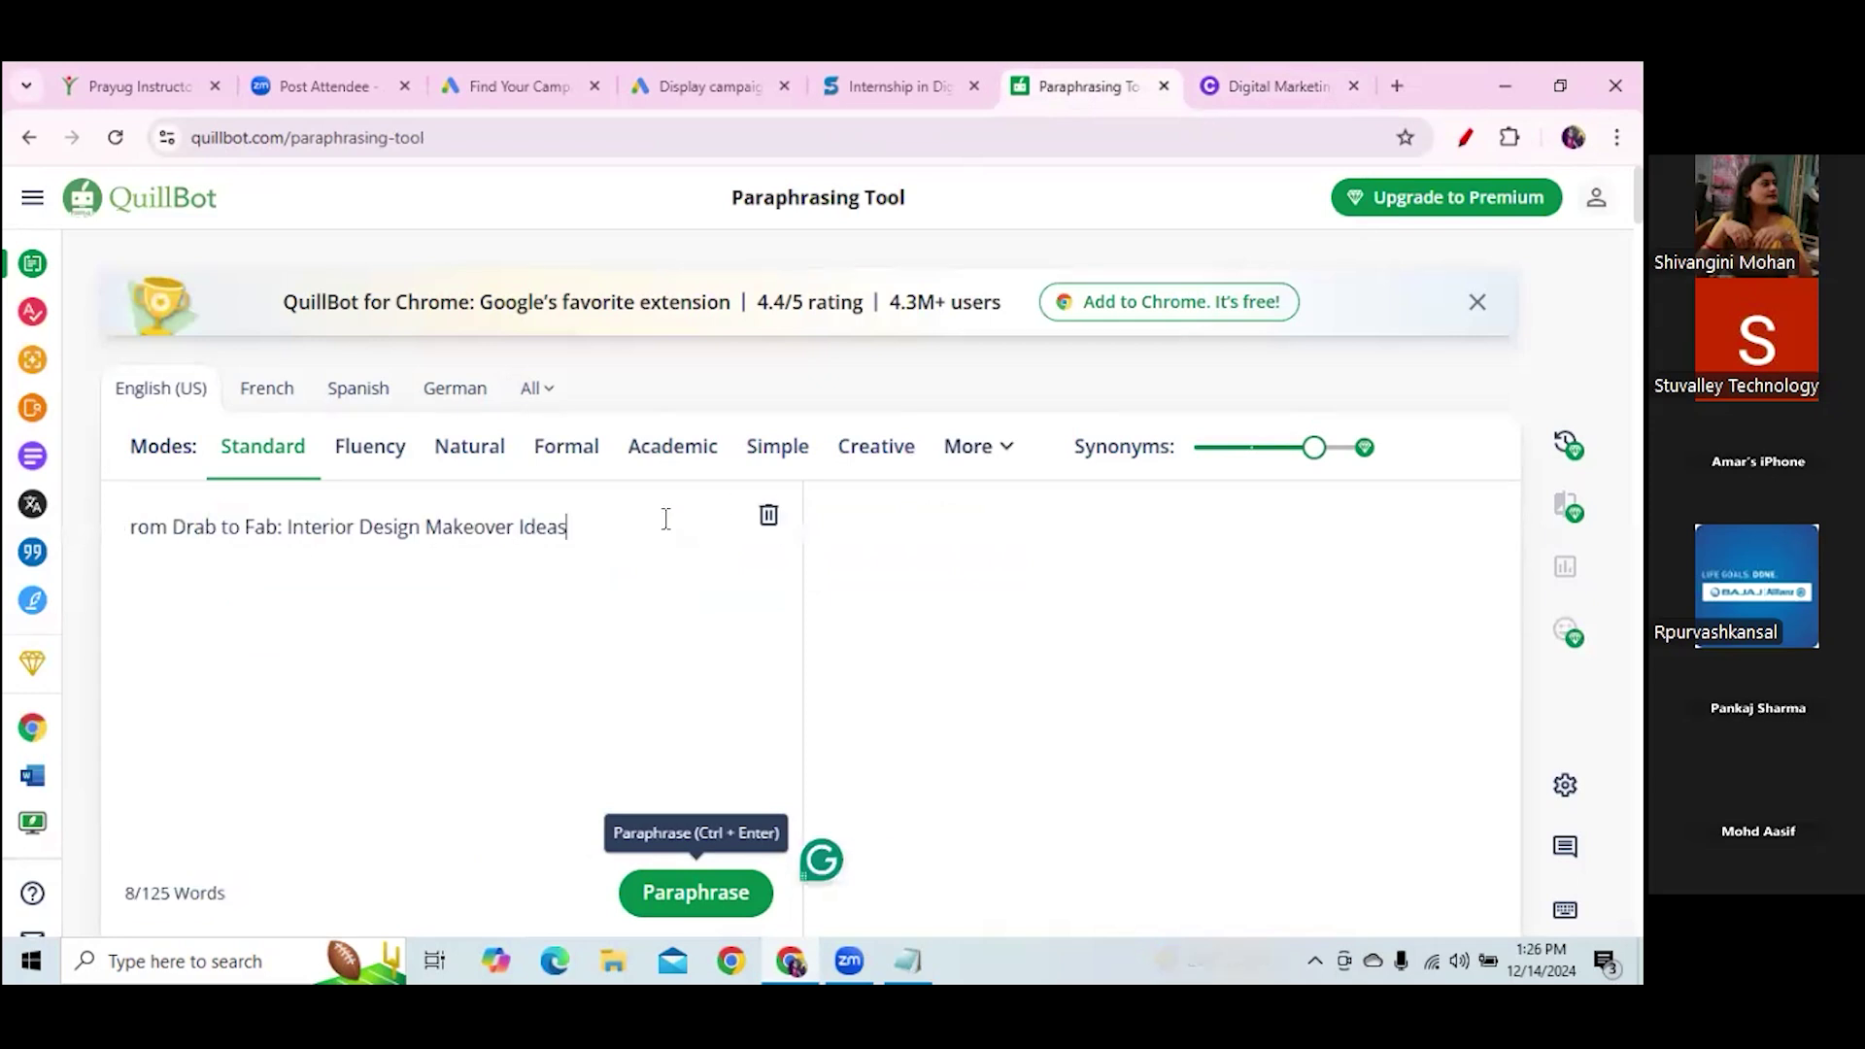
Remove the stray "rom" from the start of the pasted headline and paraphrase the remaining text
drag(171, 530, 84, 523)
key(BackSpace)
mouse_move(167, 532)
click(463, 645)
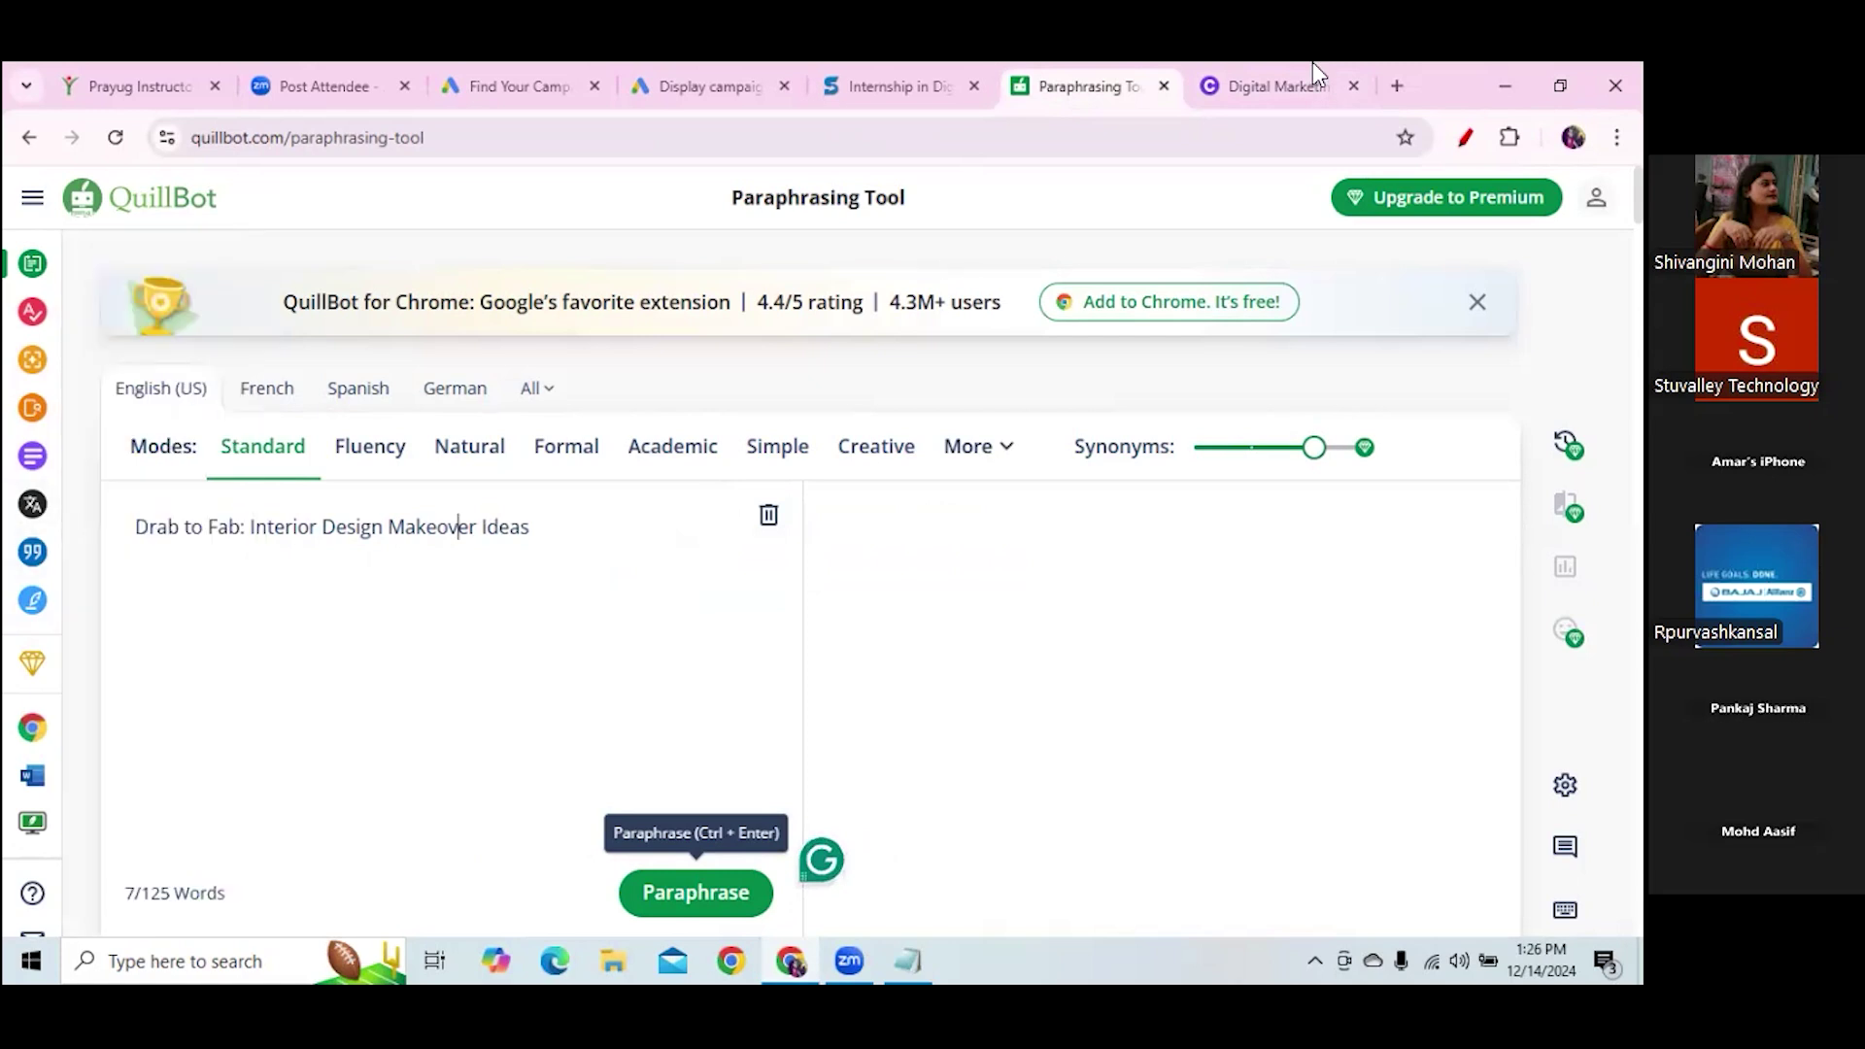
click(674, 886)
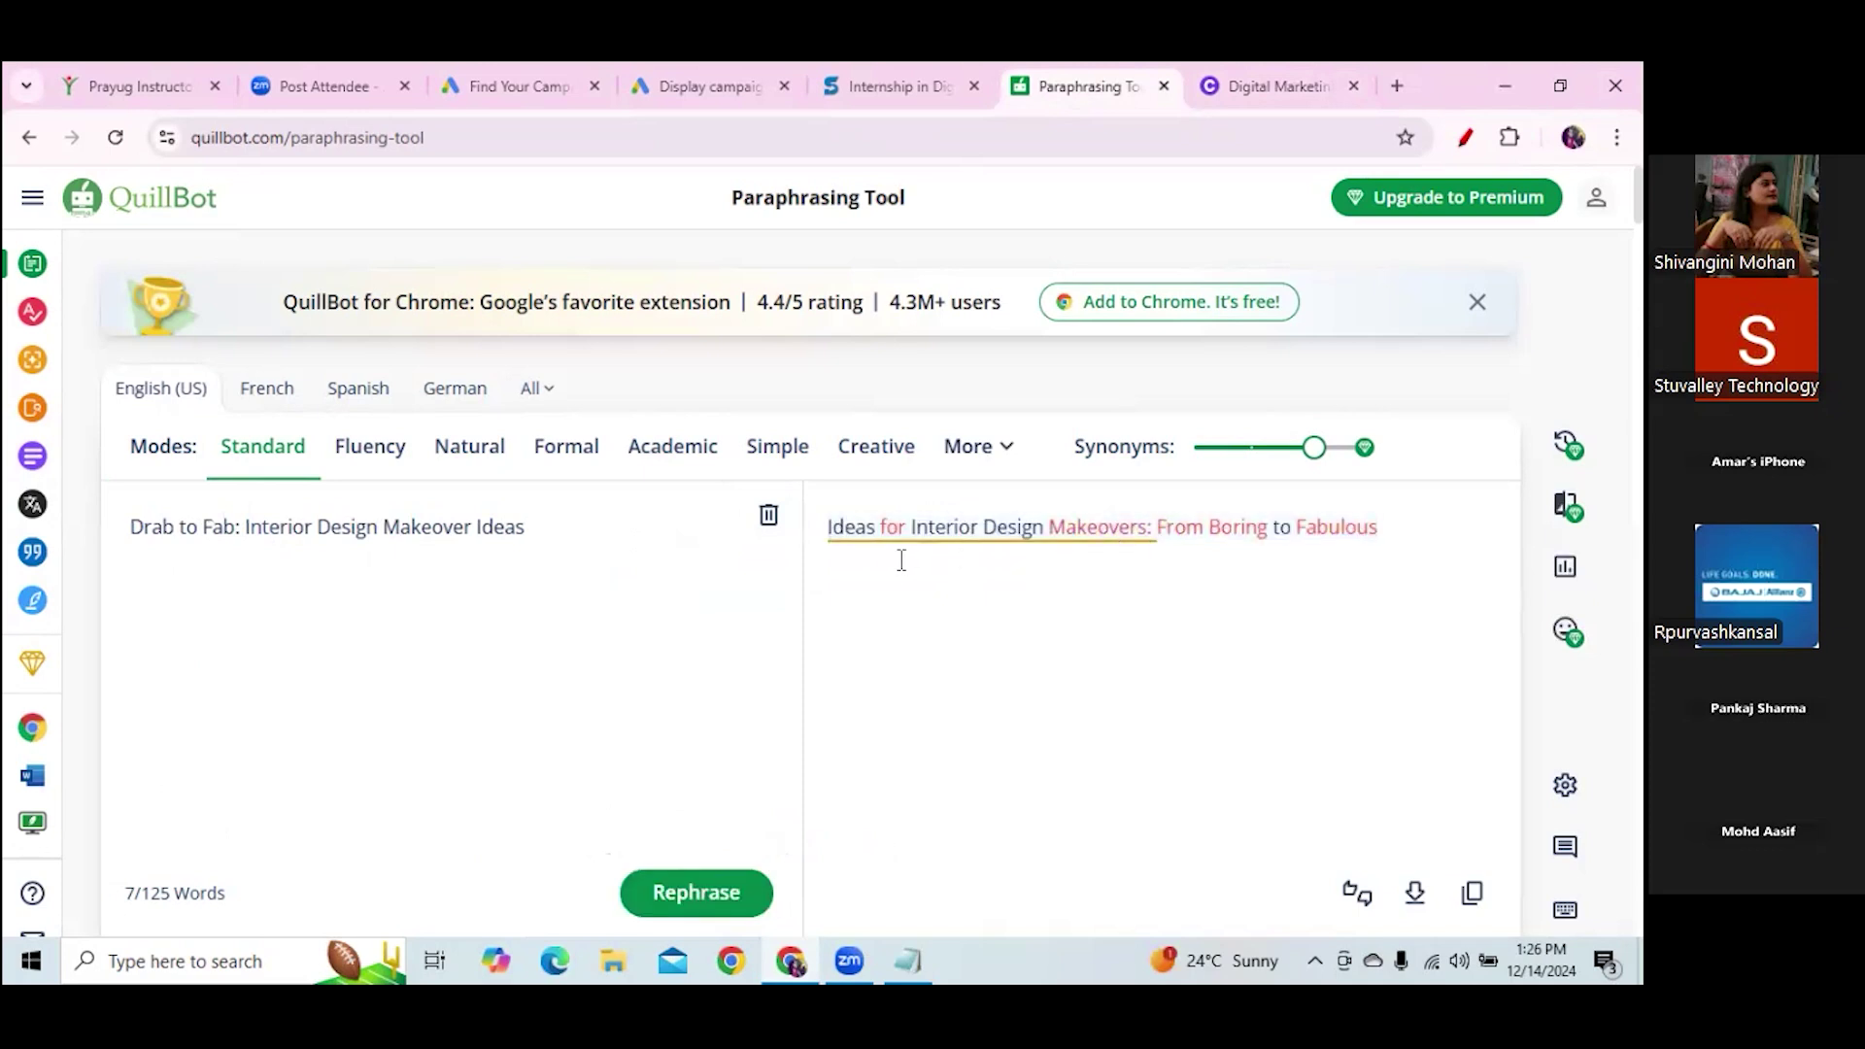
Replace "Boring" with the synonym "Basic" and "Fabulous" with "Spectacular" in the paraphrased headline
click(1257, 536)
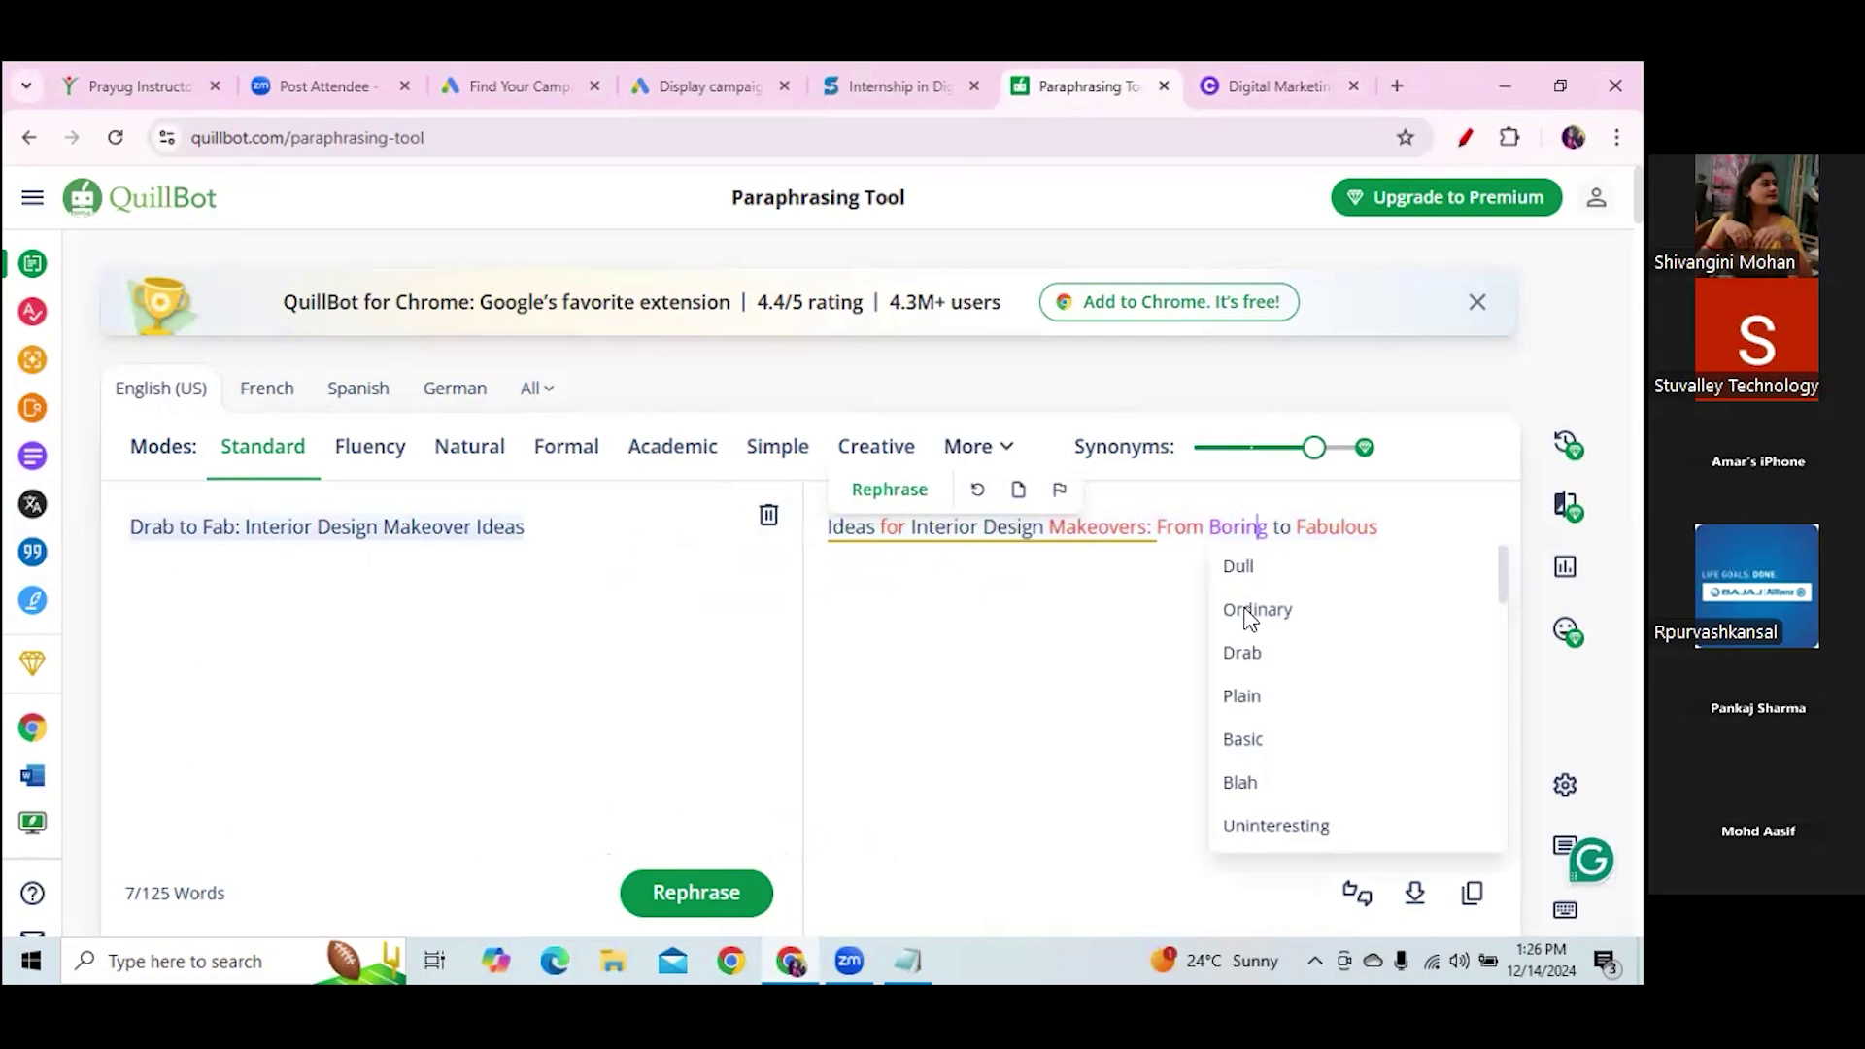
click(1246, 743)
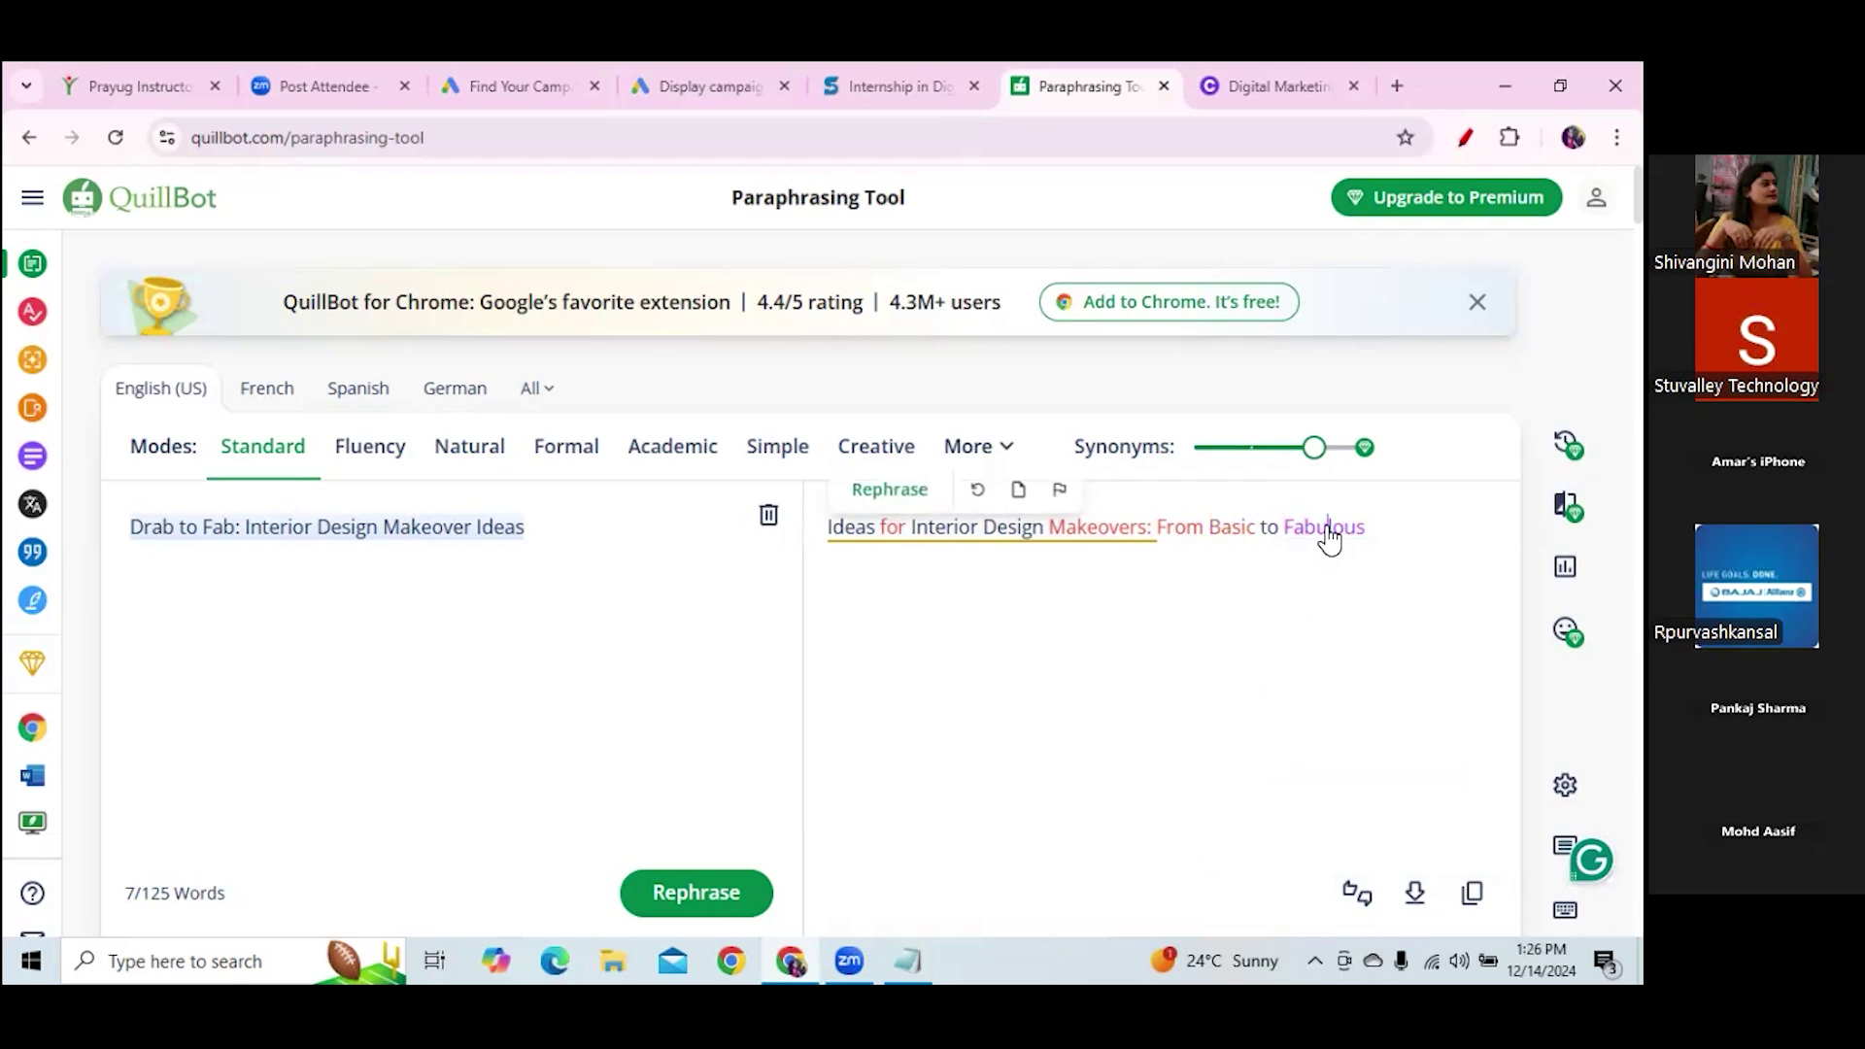
click(1327, 532)
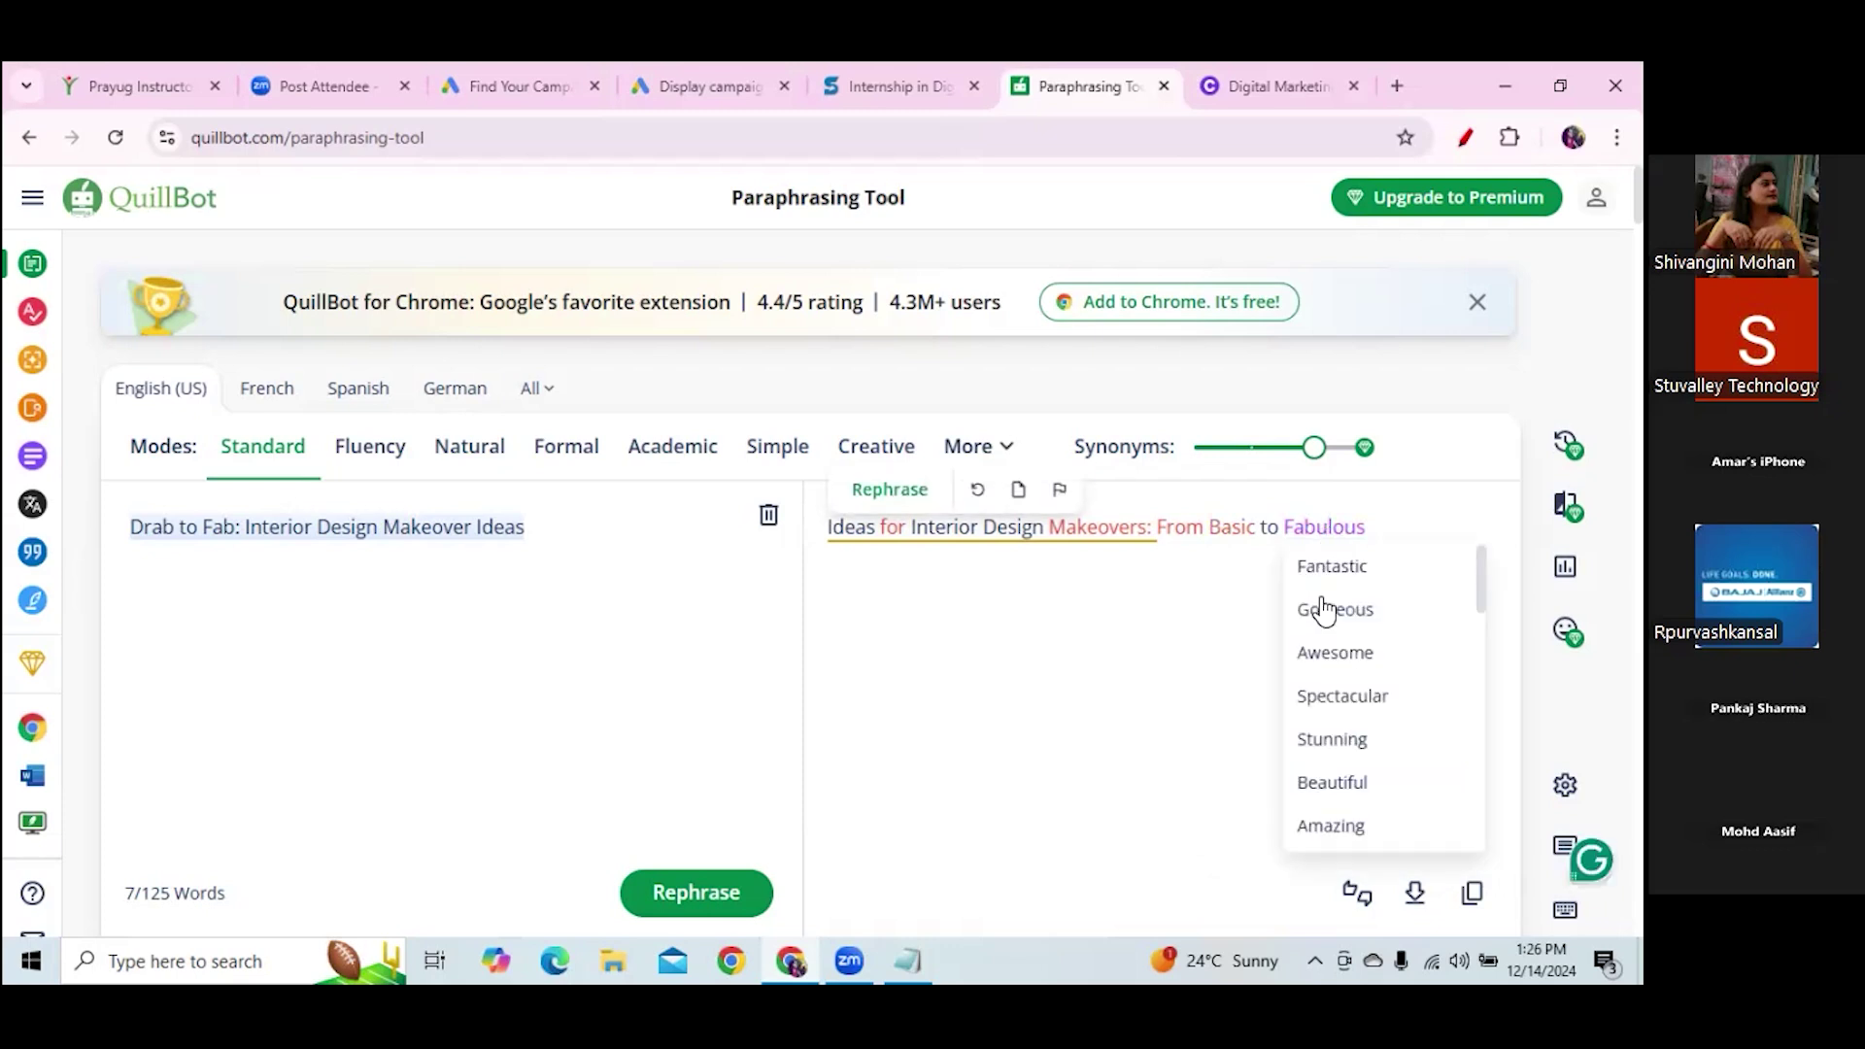
click(1345, 713)
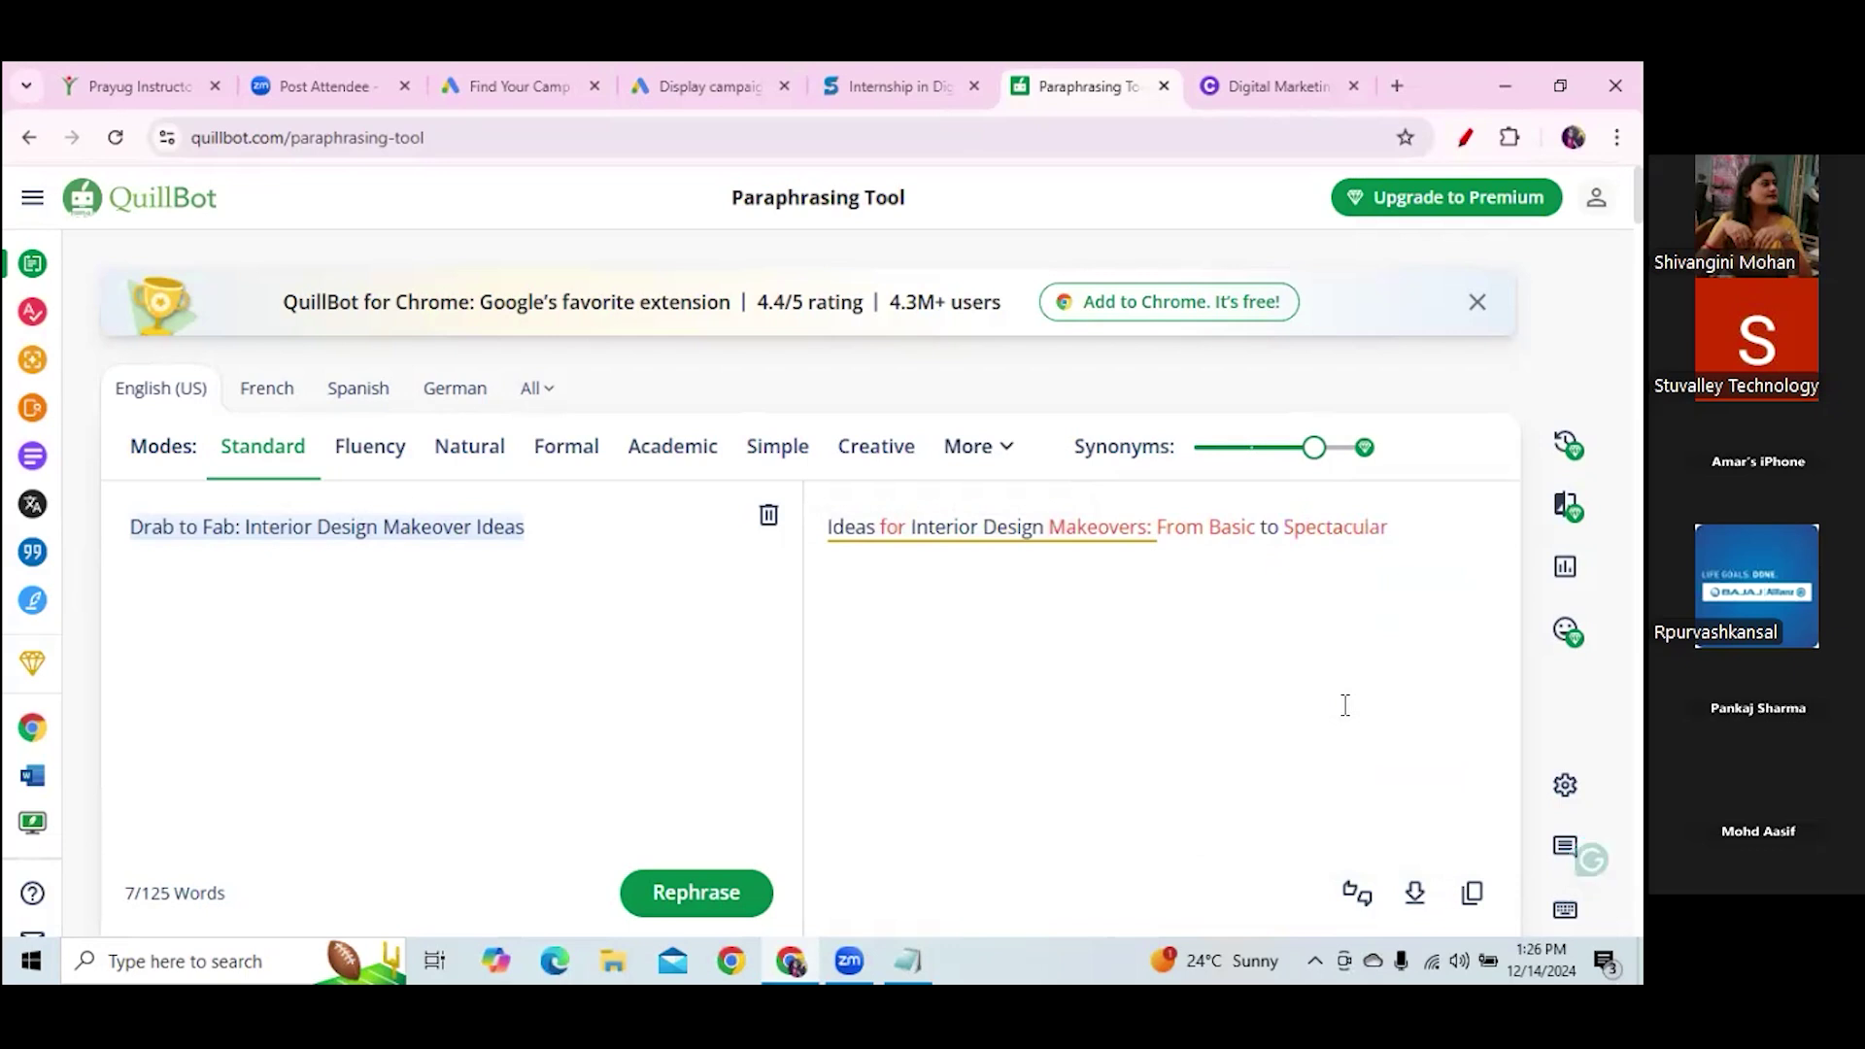